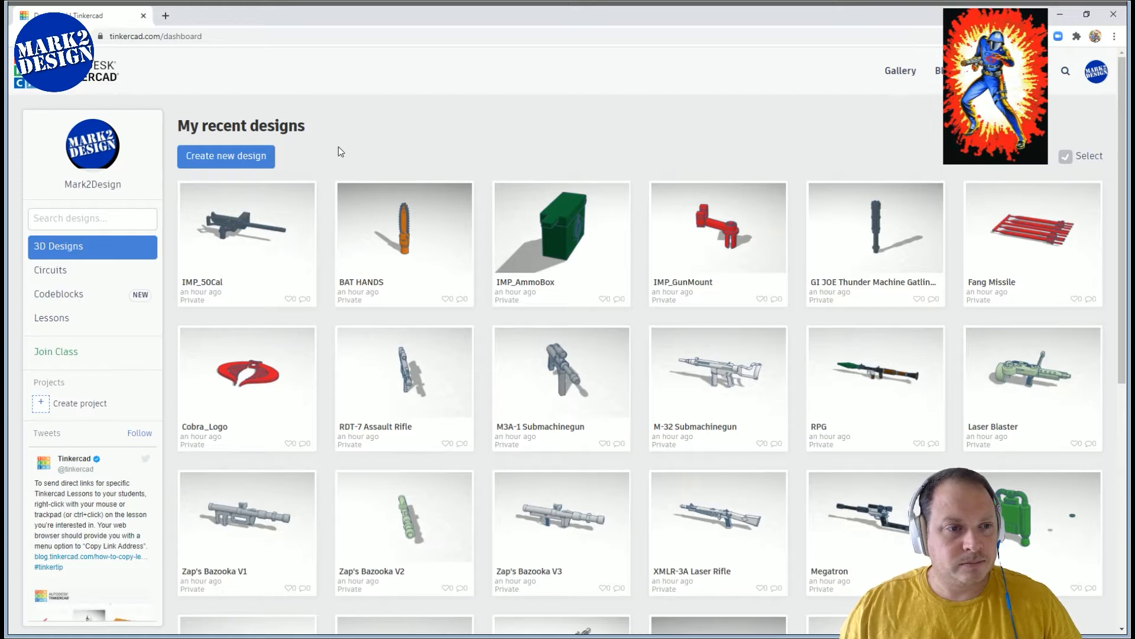
Create a new 3D design and name it Commander's Gun
left_click(233, 154)
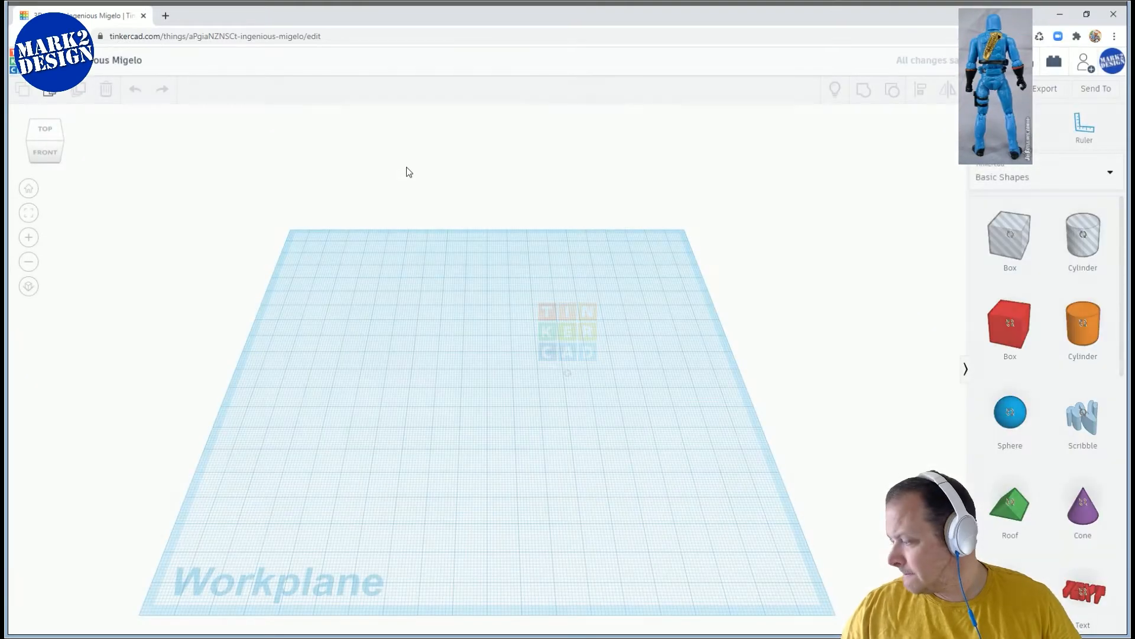
middle_click_drag(365, 289, 428, 260)
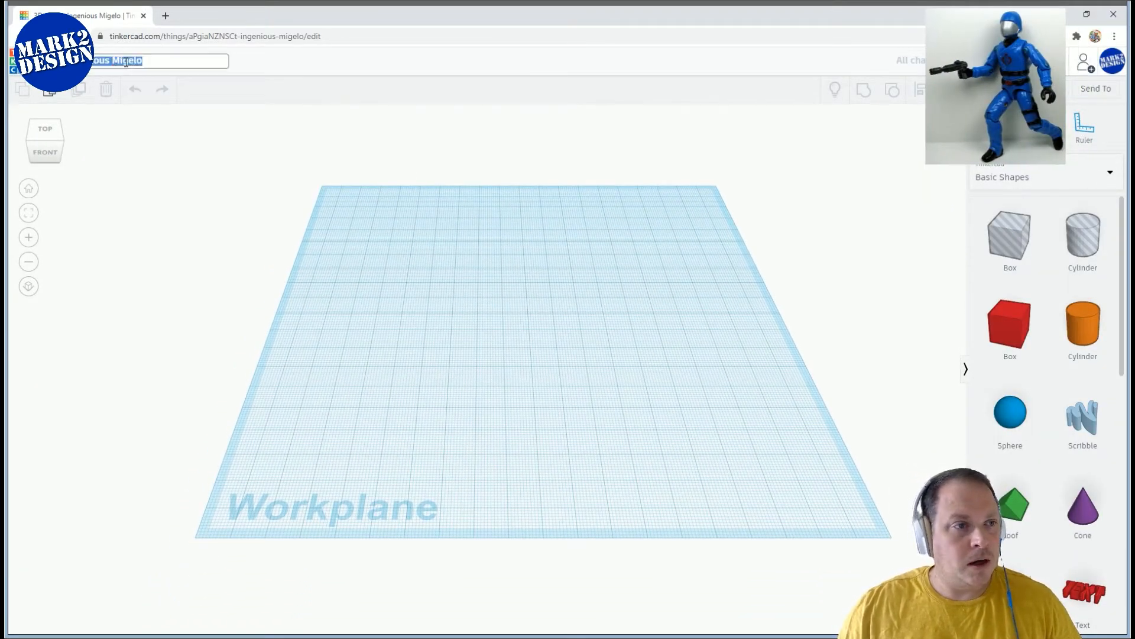
key("BackSpace")
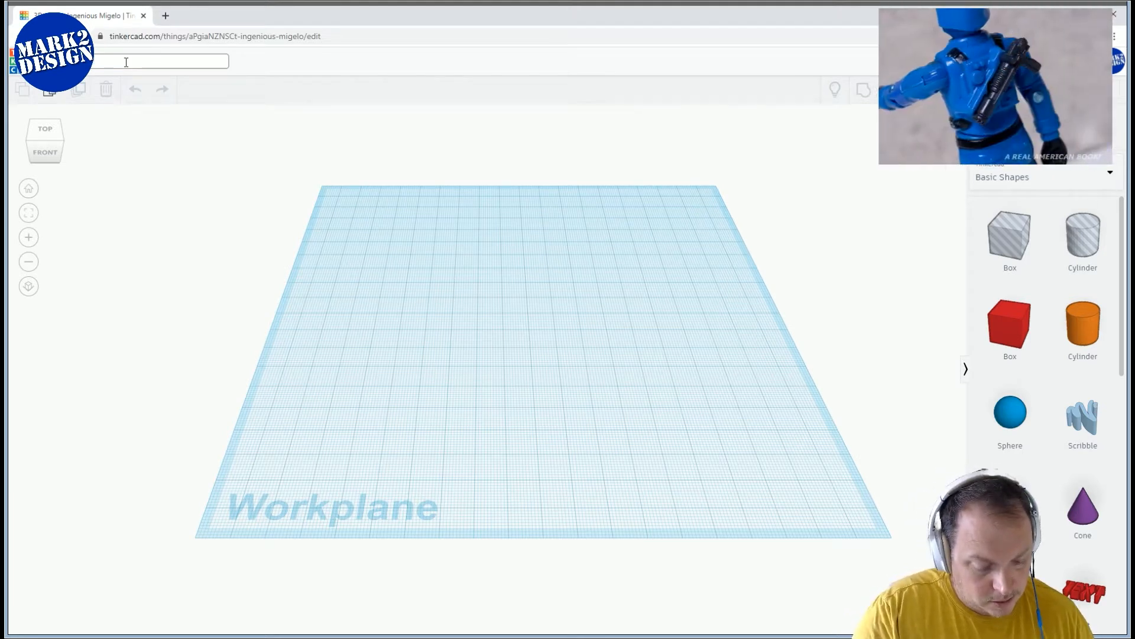
type("Commander's Gu")
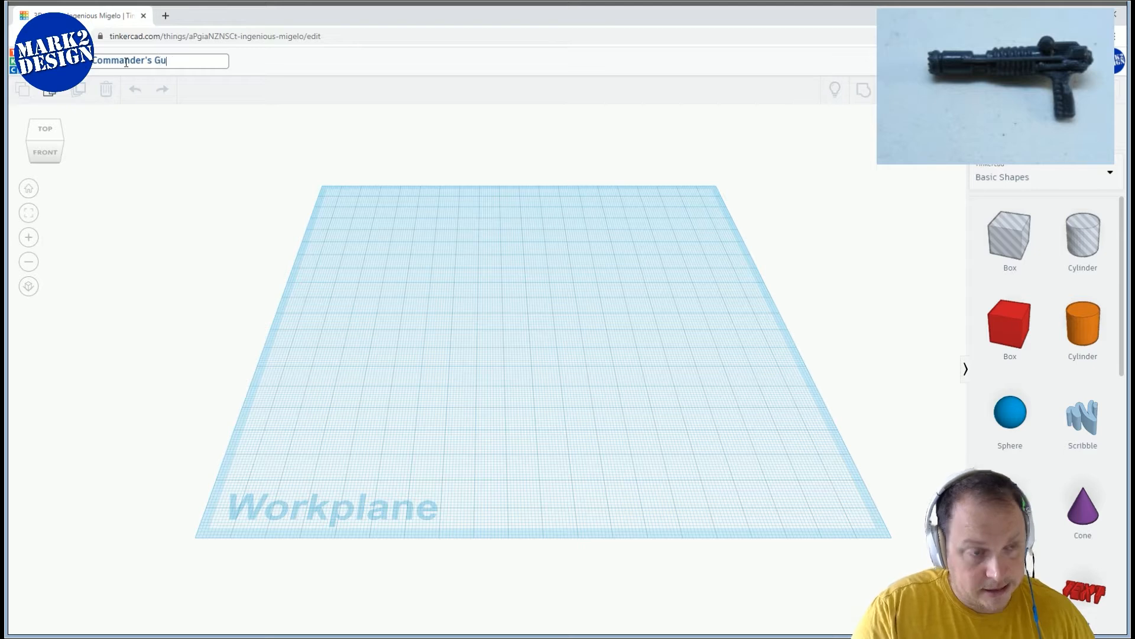
type("n")
key("Return")
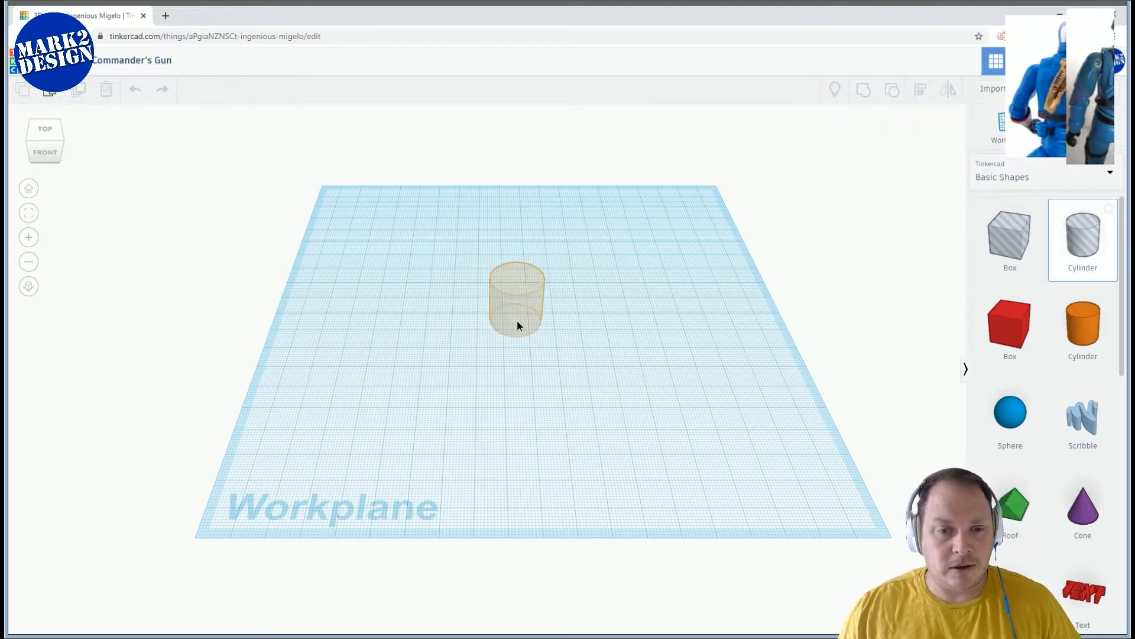
Place a hole cylinder raised 30 mm above the middle of the workplane and rotate it 90° onto its side
left_click(522, 319)
left_click_drag(521, 255, 526, 183)
mouse_move(523, 176)
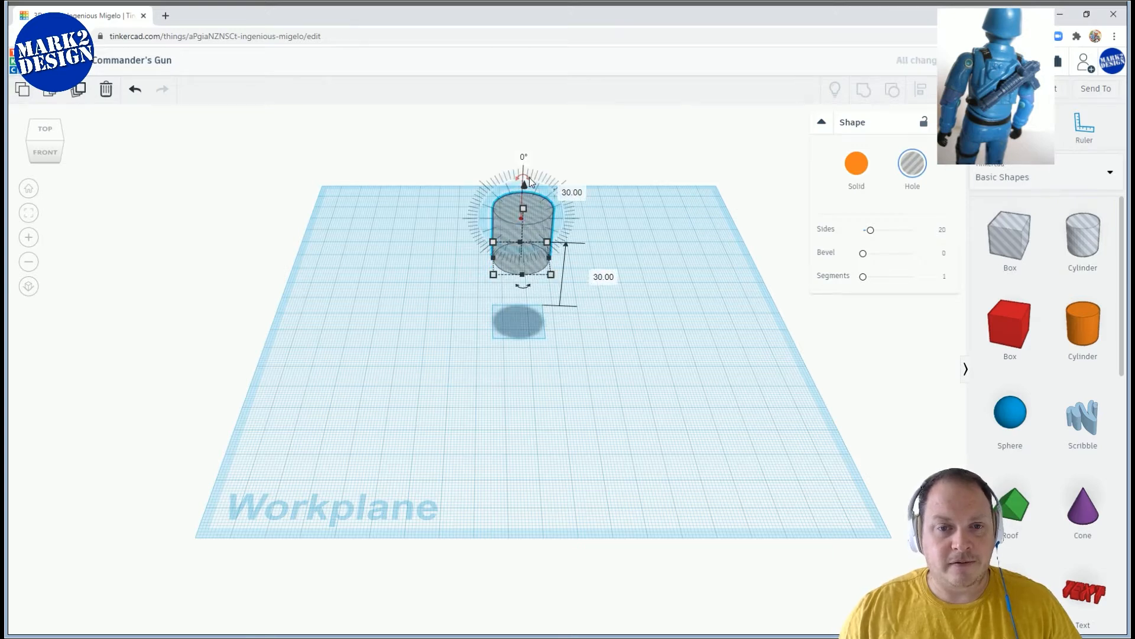
left_click(524, 156)
type("90")
key("Return")
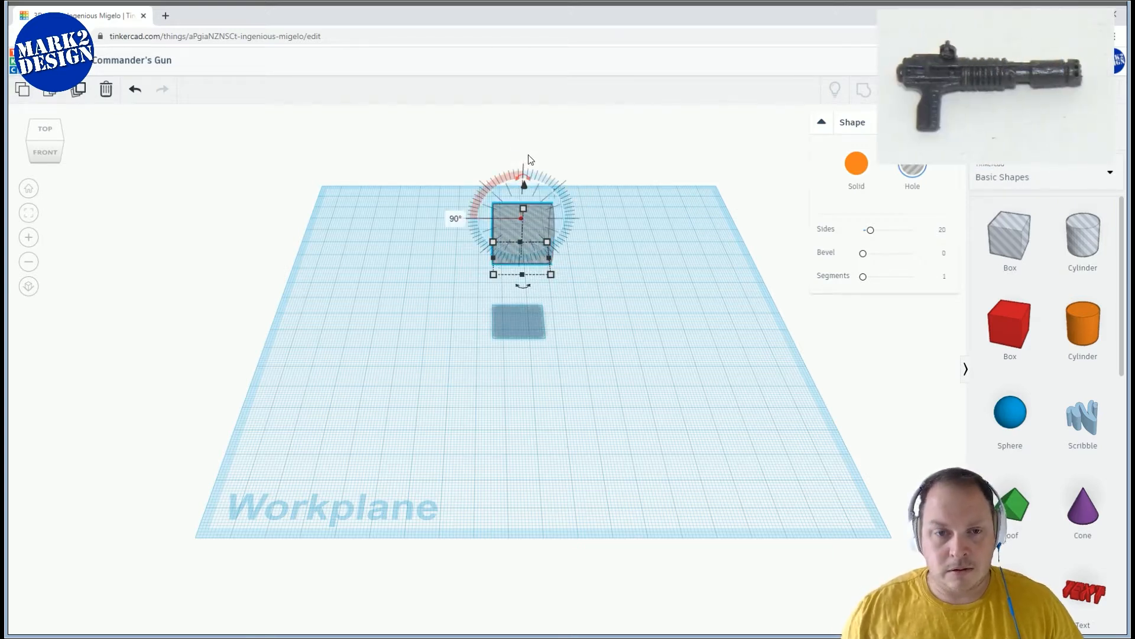
Add a solid red box beside the hole cylinder and raise it 32 mm above the workplane
left_click_drag(1010, 326, 586, 272)
scroll(608, 268, "up", 3)
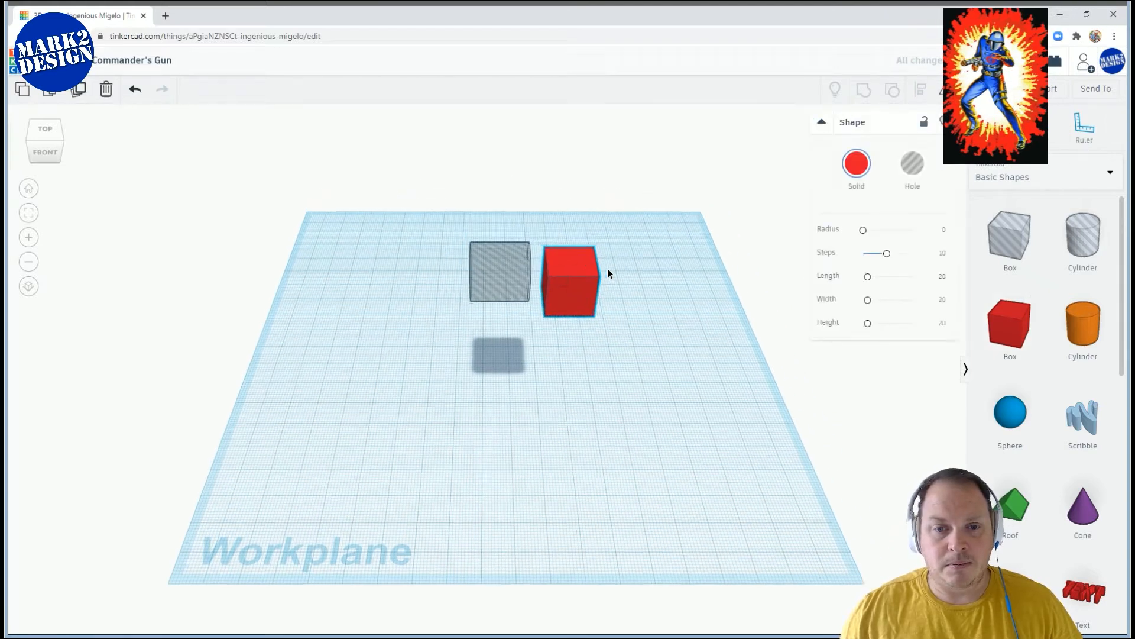
left_click_drag(591, 220, 594, 148)
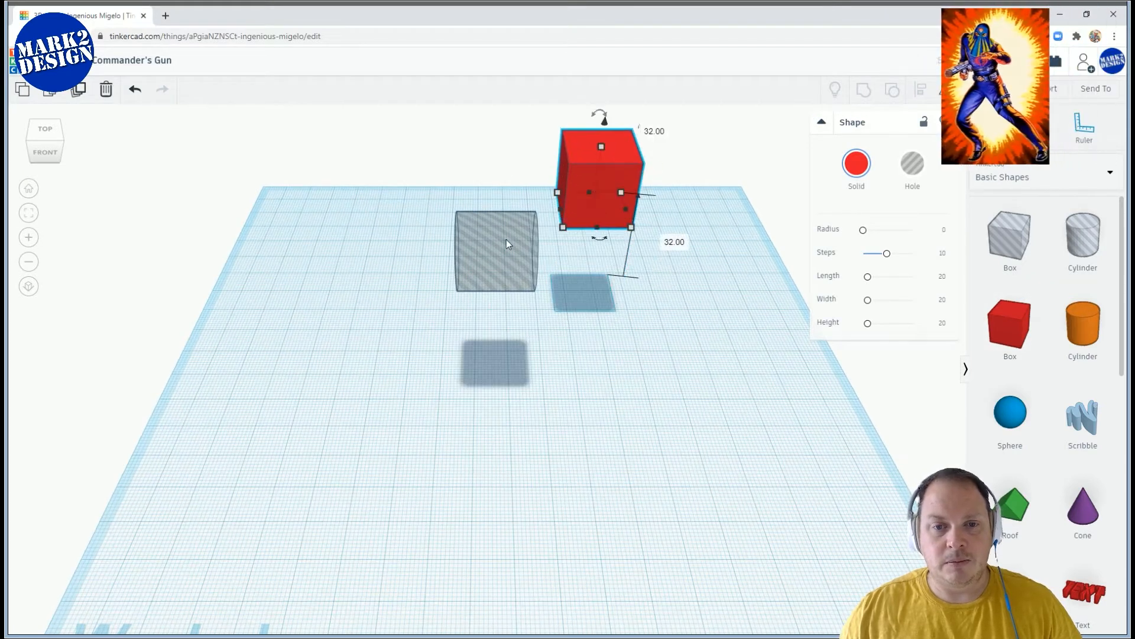
Scale the hole cylinder down evenly to about 9 mm and slim the red box into a bar about 20 by 6 mm beside it
left_click(492, 254)
left_click_drag(498, 218, 498, 255, "shift")
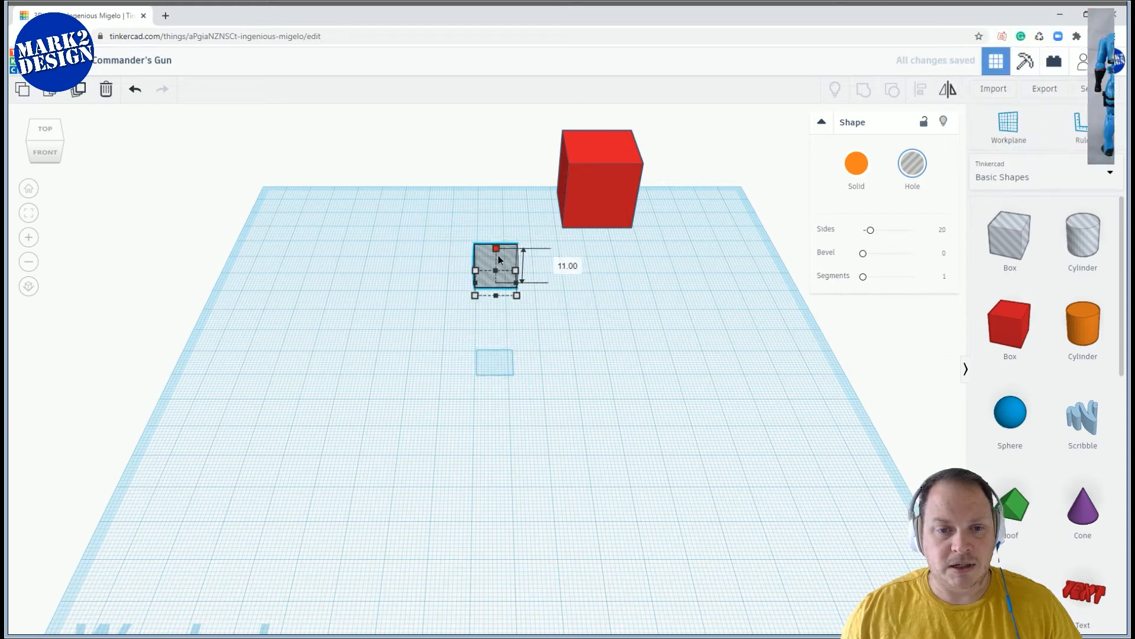
left_click_drag(587, 197, 542, 255)
right_click_drag(577, 203, 483, 240)
left_click_drag(470, 223, 577, 244)
right_click_drag(576, 244, 562, 199)
mouse_move(562, 198)
left_mouse_down()
mouse_move(566, 230)
mouse_move(568, 147)
mouse_move(568, 179)
left_mouse_up()
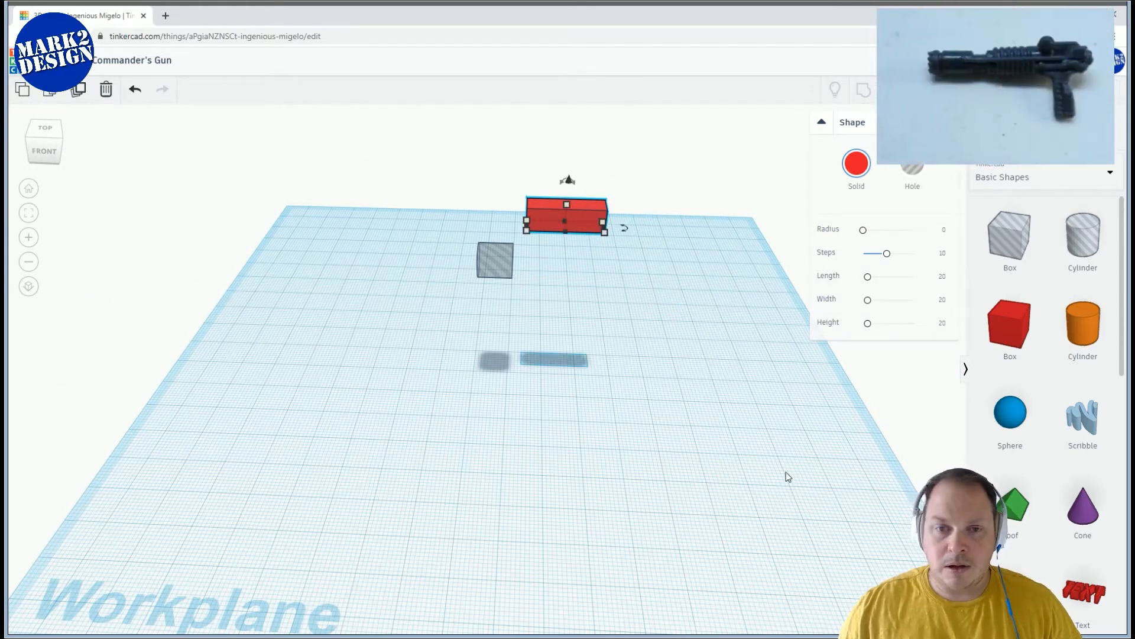
Change the workplane's snap grid to a finer setting
middle_click_drag(786, 476, 684, 458)
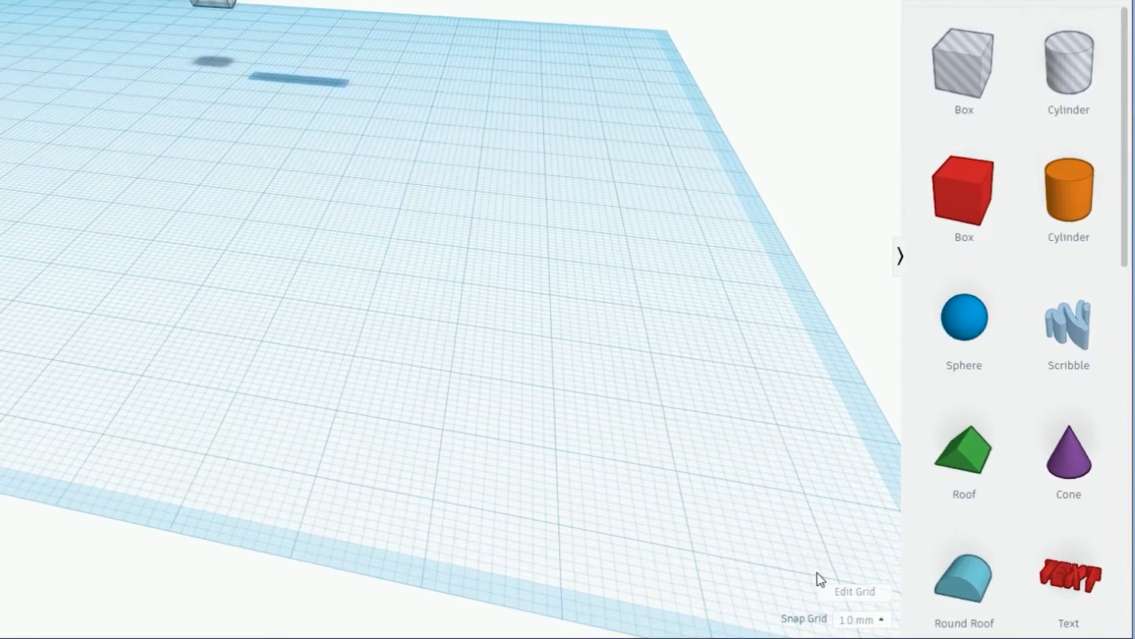
left_click(865, 618)
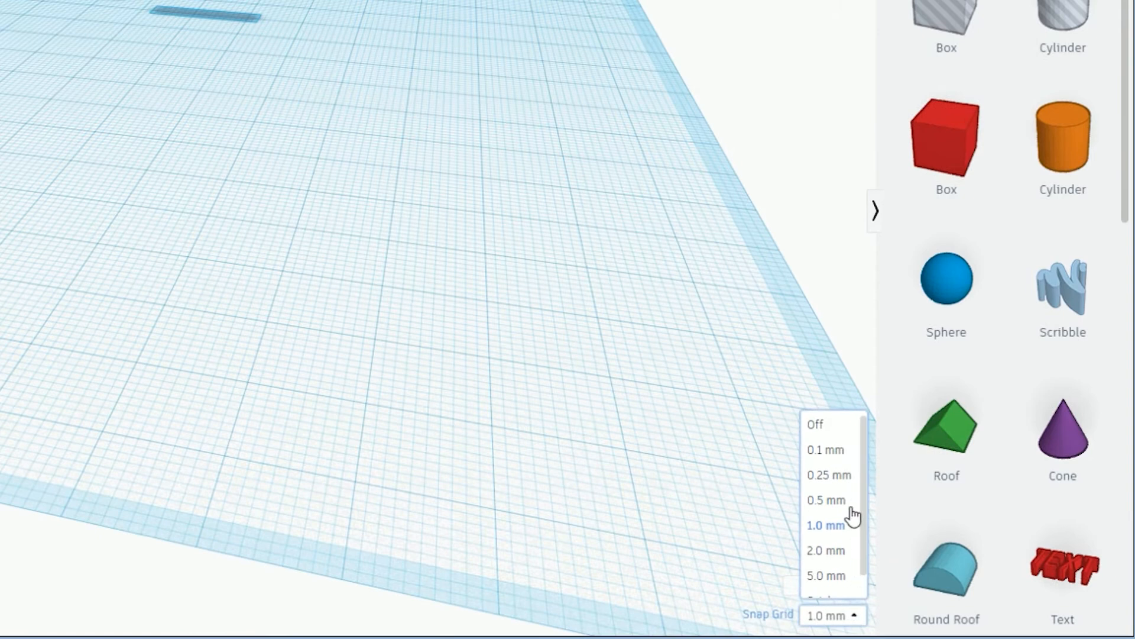
left_click(845, 432)
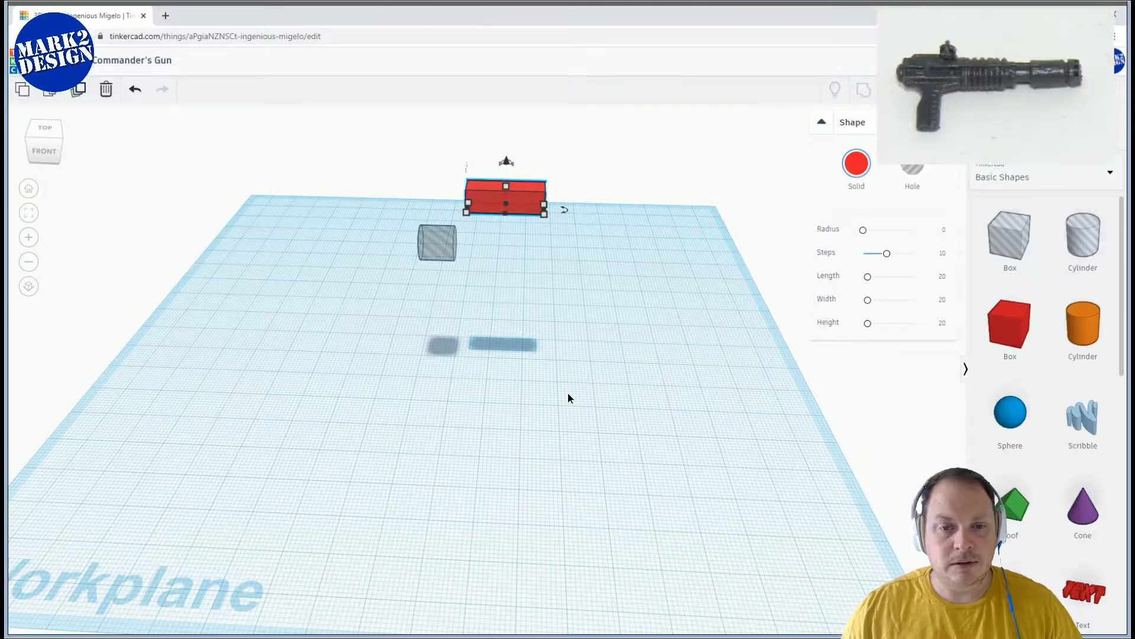
Lengthen the raised red bar slightly and make it a little narrower
left_click(580, 261)
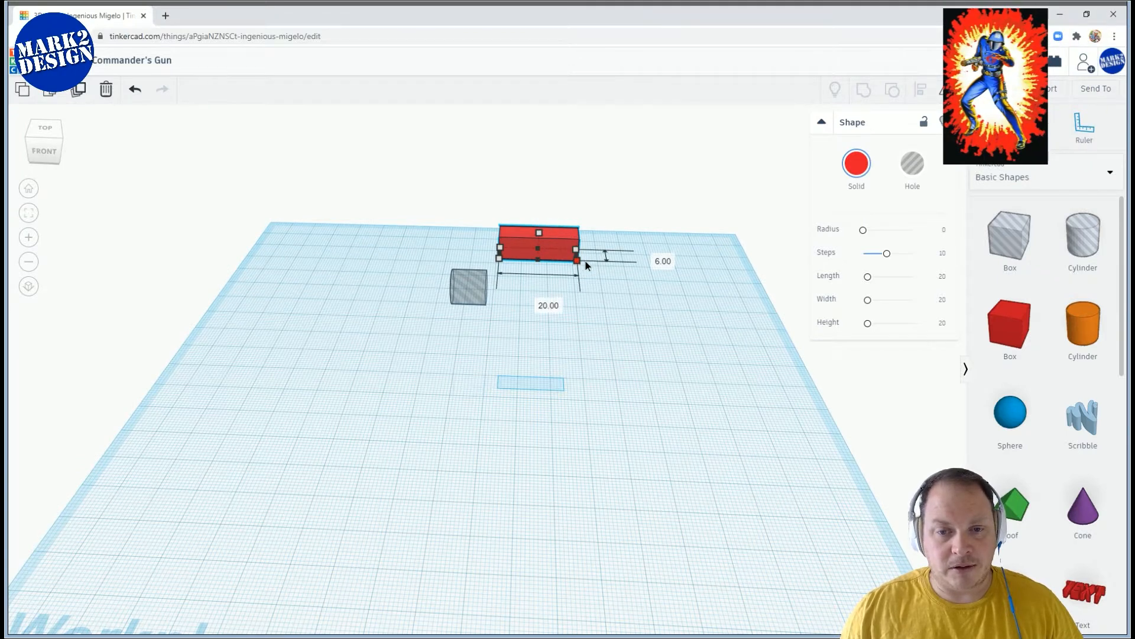
mouse_move(610, 263)
left_mouse_down()
mouse_move(627, 299)
mouse_move(583, 264)
mouse_move(595, 260)
left_mouse_up()
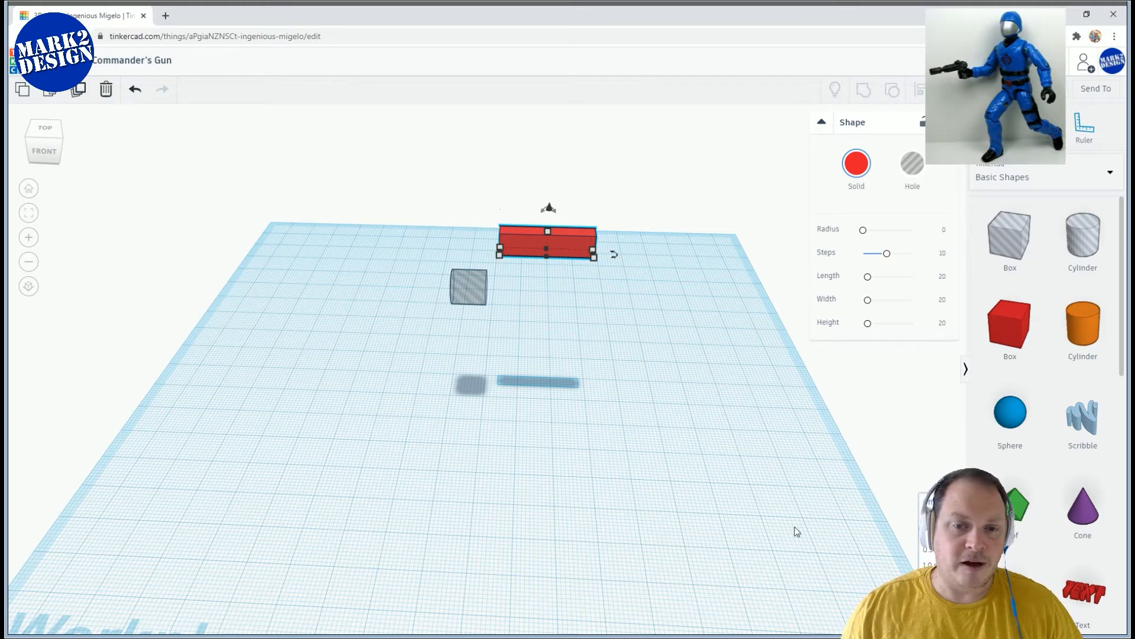
left_click(629, 368)
right_click_drag(531, 363, 340, 245)
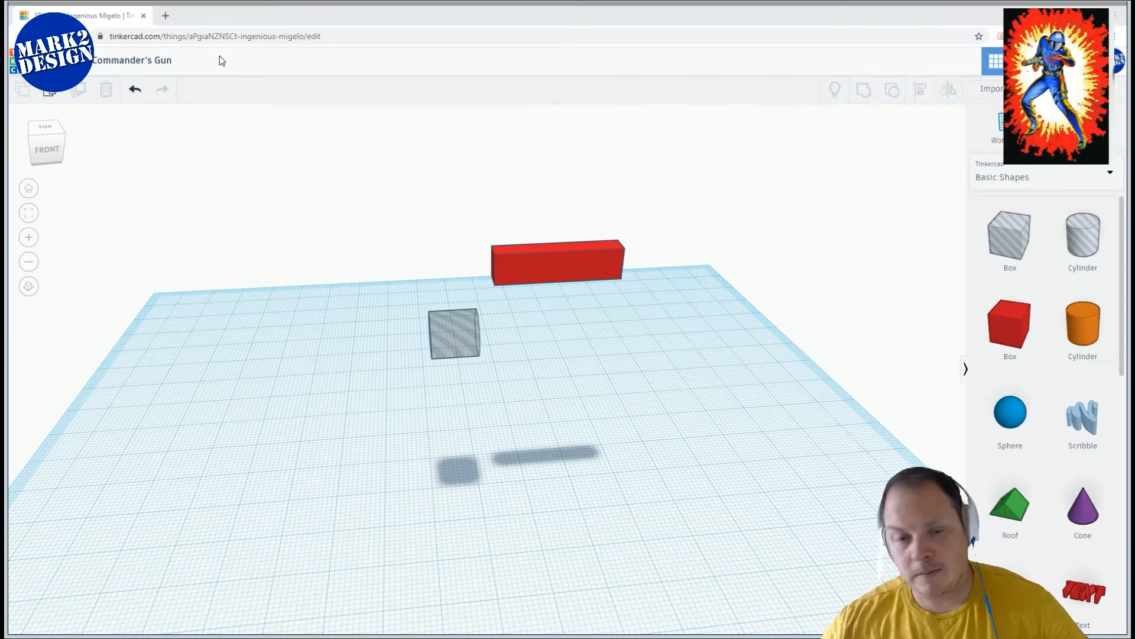
Set the hole cylinder's length to 18.5 mm
left_click(467, 336)
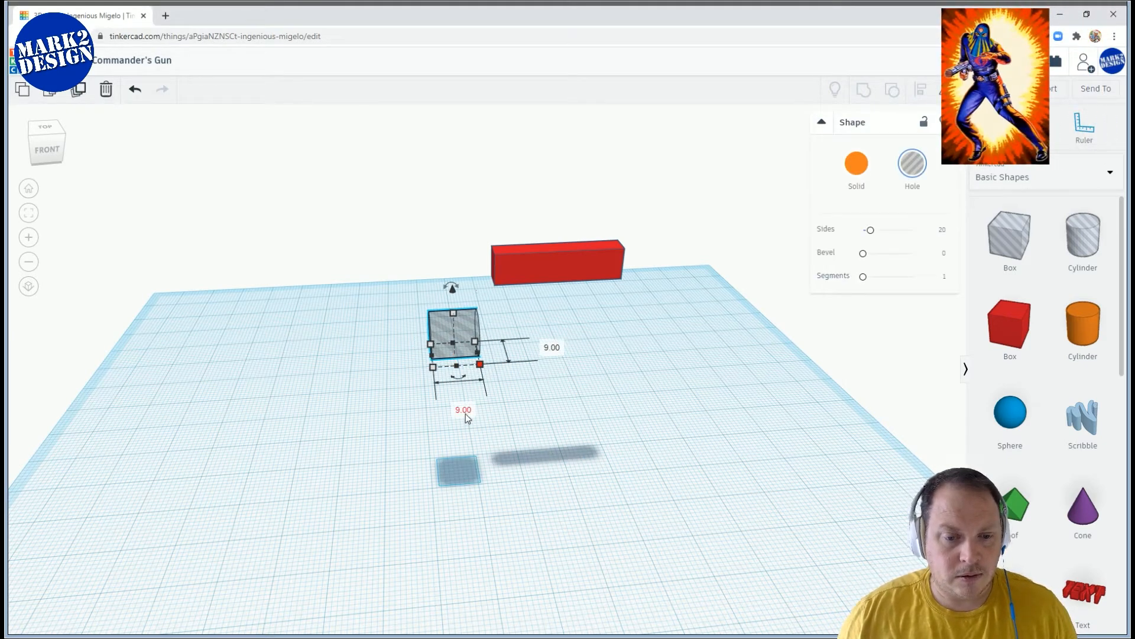
left_click(465, 414)
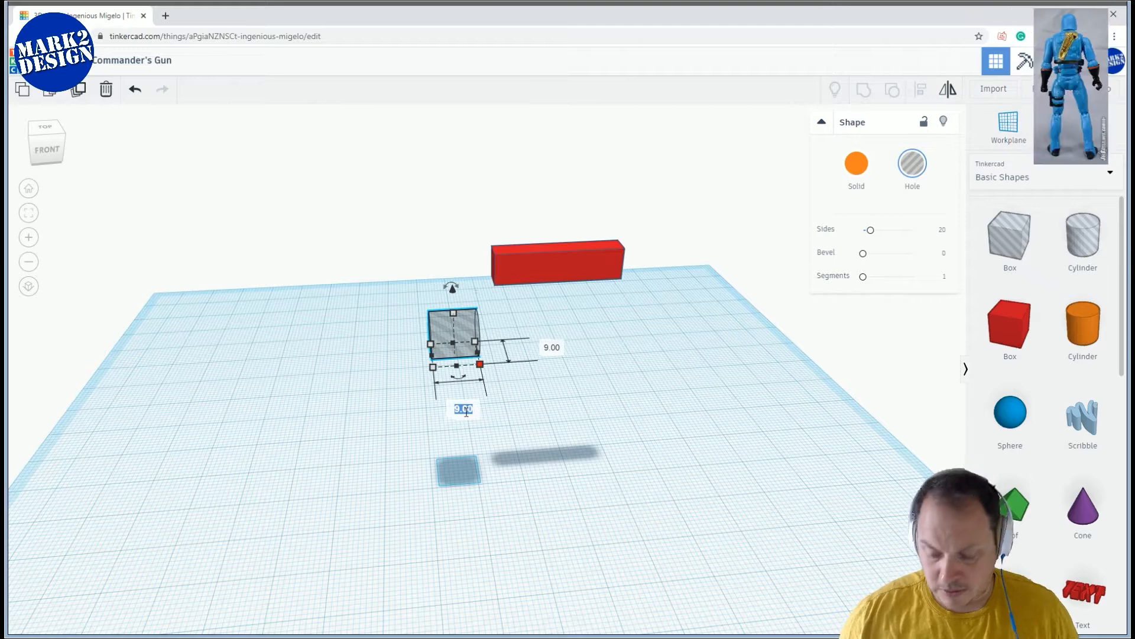
type("1")
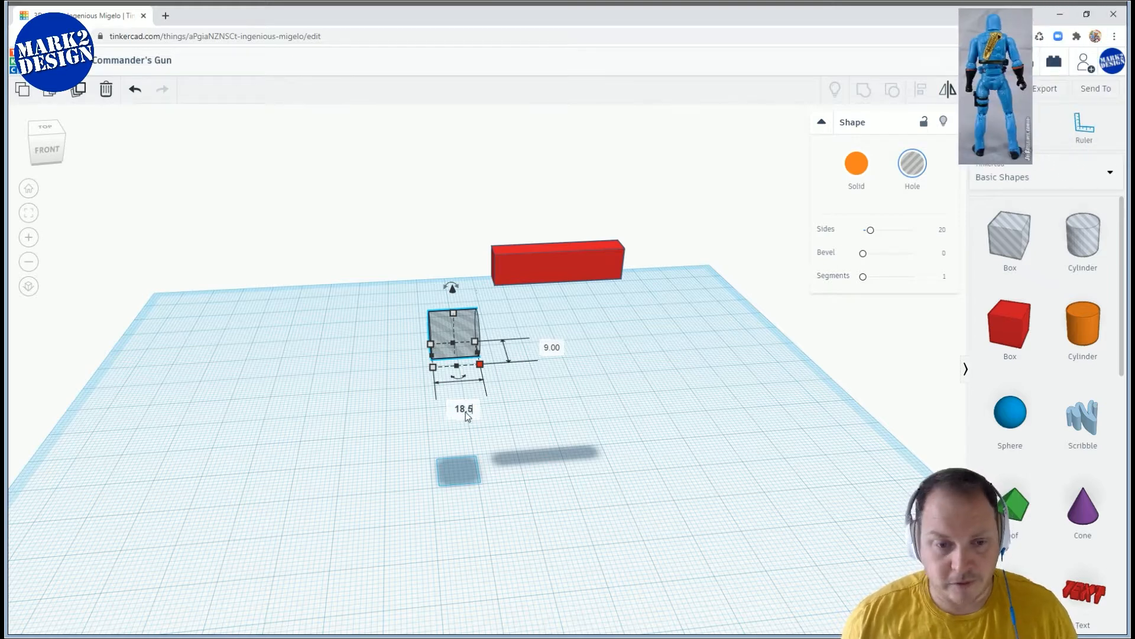
type("8.5")
key("Return")
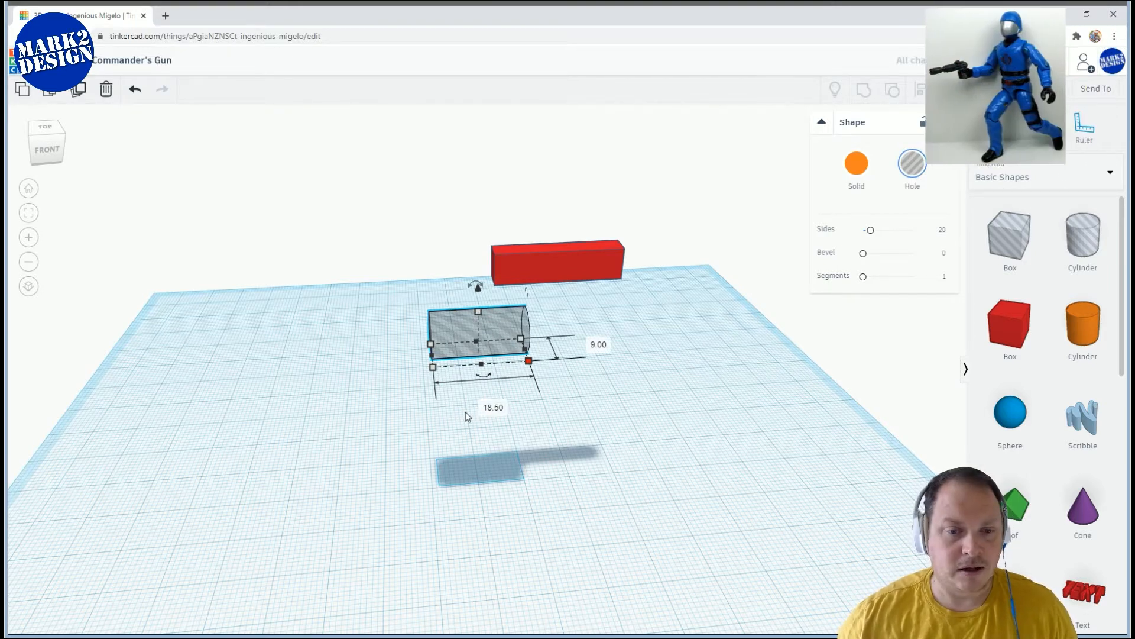
Set both the height and the width of the hole cylinder to 14.7 mm
mouse_move(479, 312)
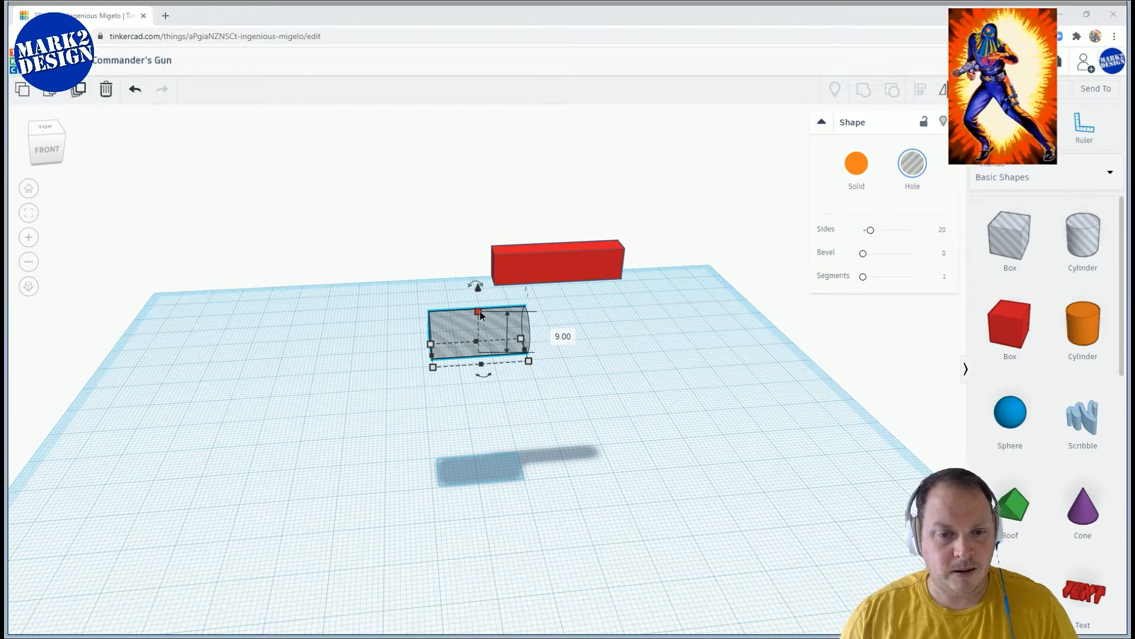
left_click(555, 333)
type("17")
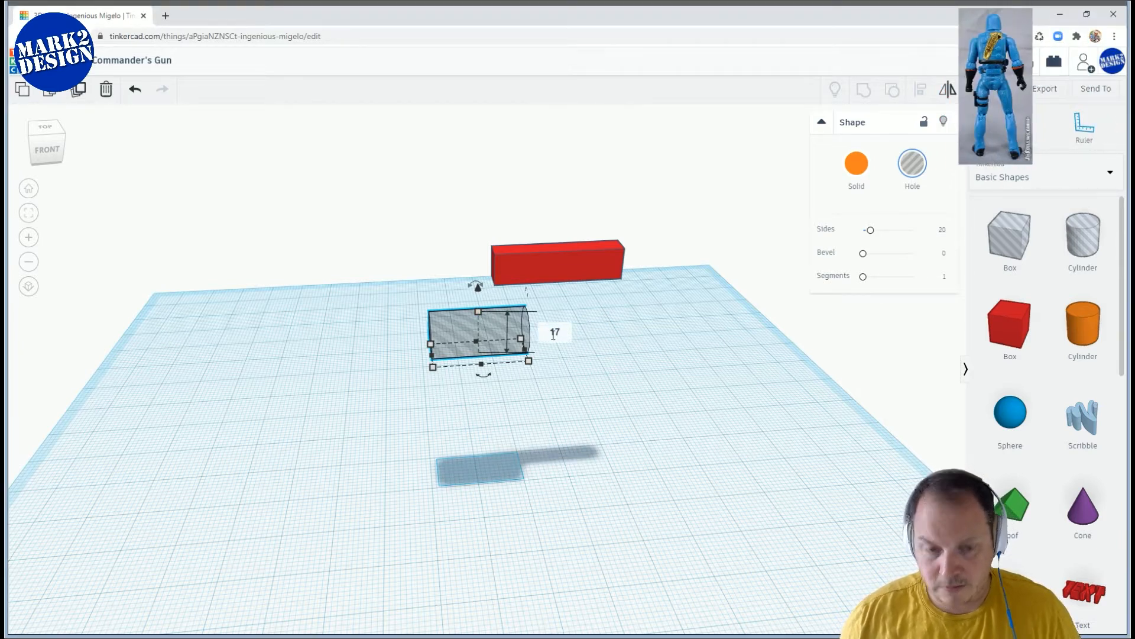
key("BackSpace")
type("4.7")
key("Return")
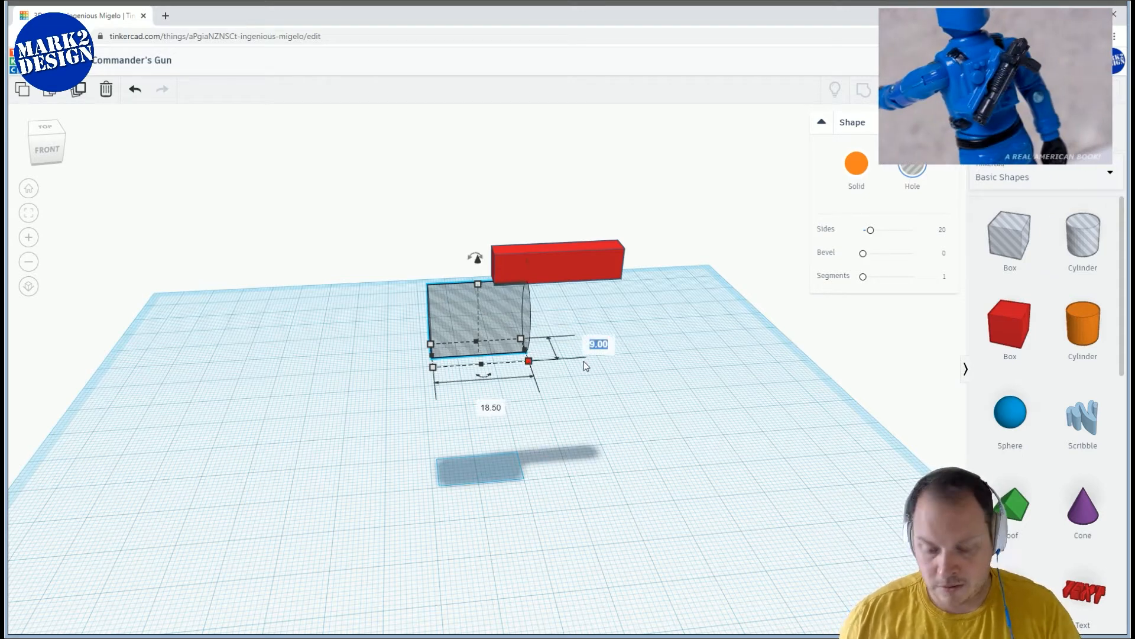
type("14.7")
key("Return")
Add a solid cone in front of the hole cylinder and raise it to about the cylinder's level
right_click_drag(682, 344, 593, 347)
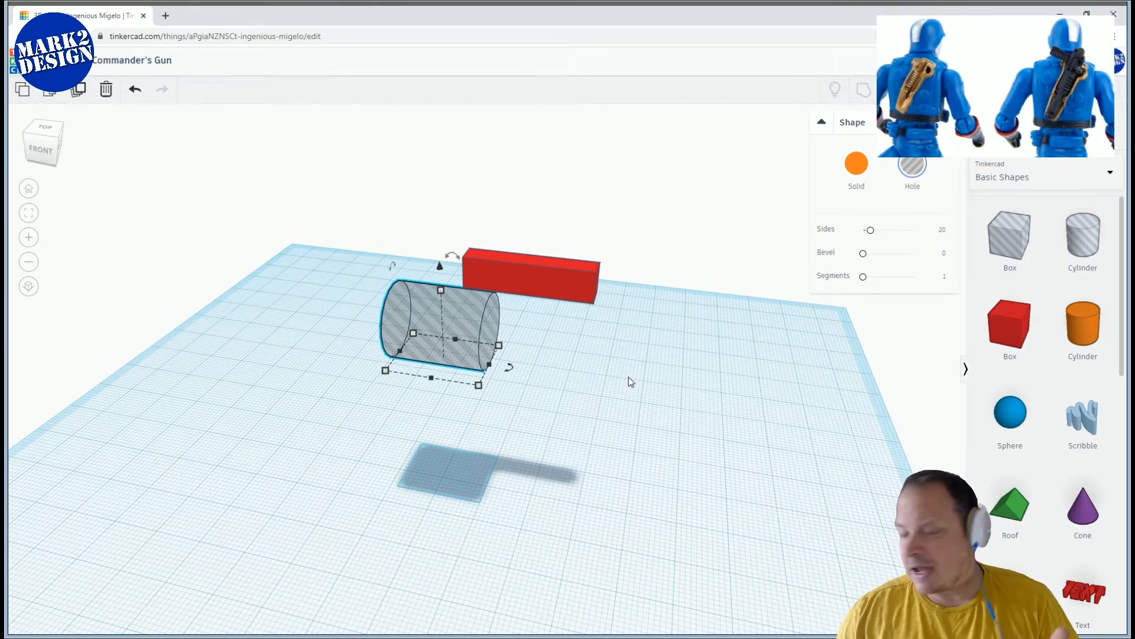
right_click_drag(659, 413, 502, 292)
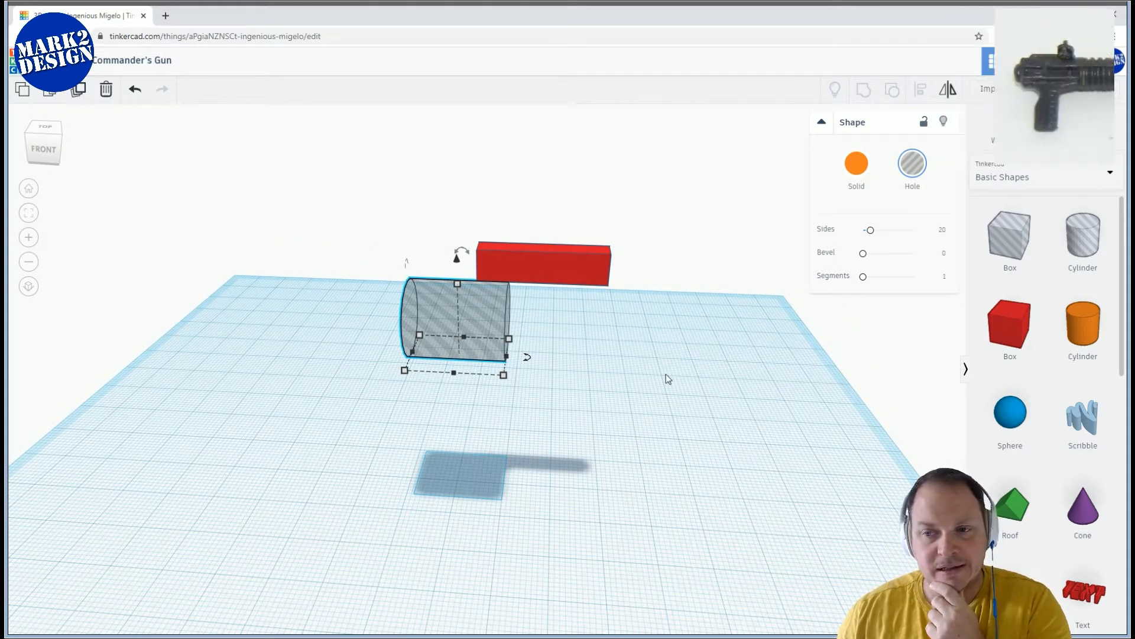
right_click_drag(622, 350, 456, 304)
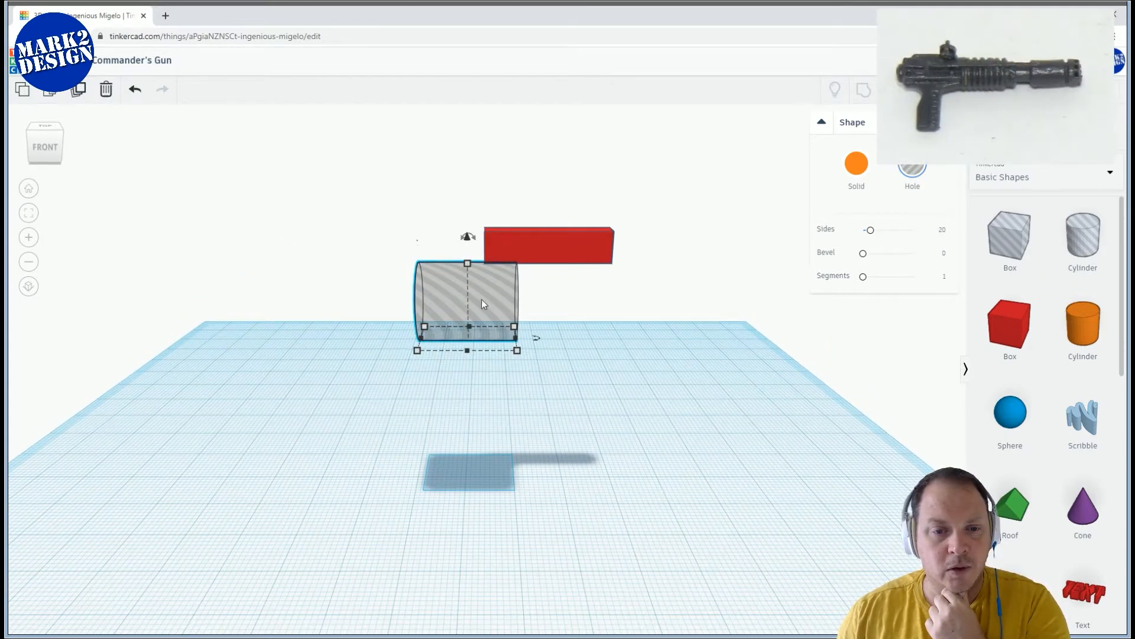
left_click_drag(1059, 515, 471, 499)
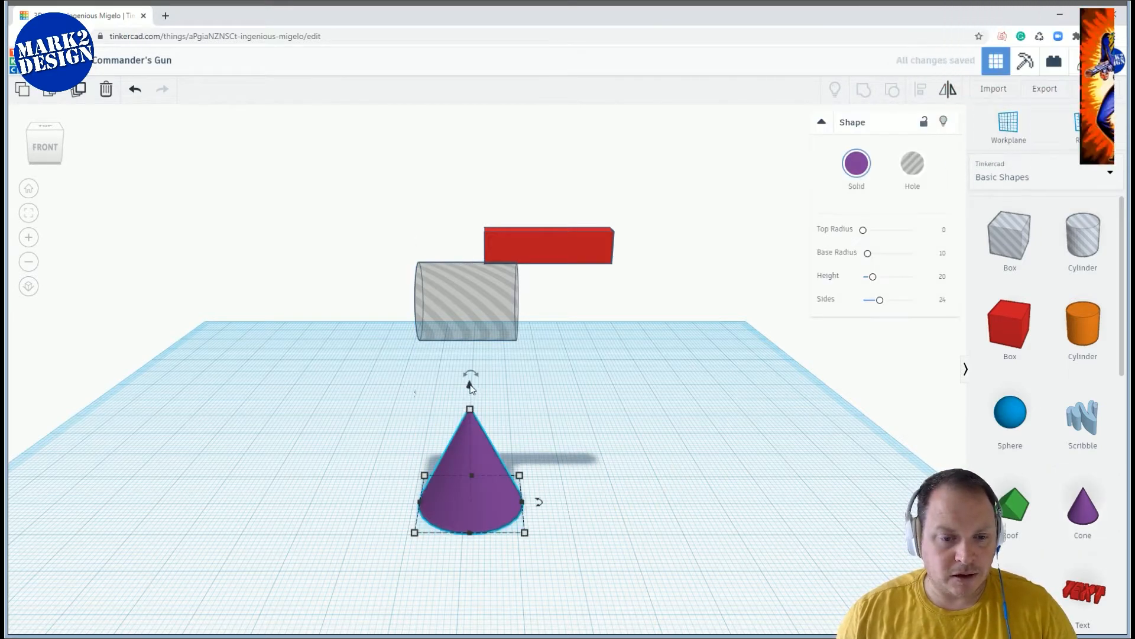
left_click_drag(470, 384, 469, 228)
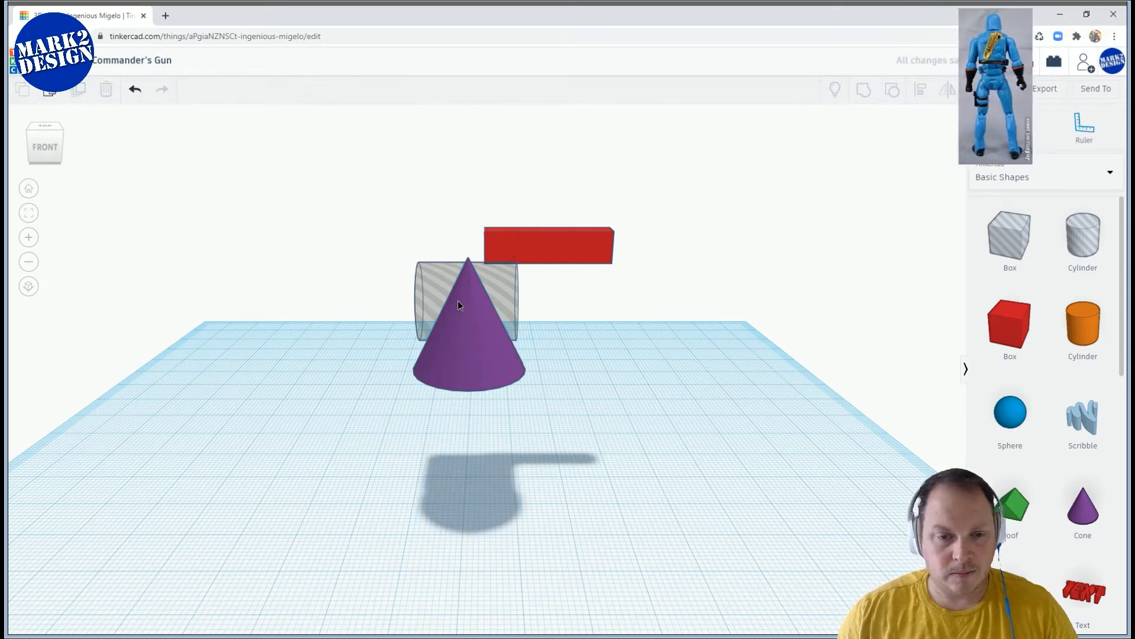
Rotate the cone 90° onto its side and set its number of sides to 64
left_click_drag(478, 234, 479, 232)
left_click(473, 174)
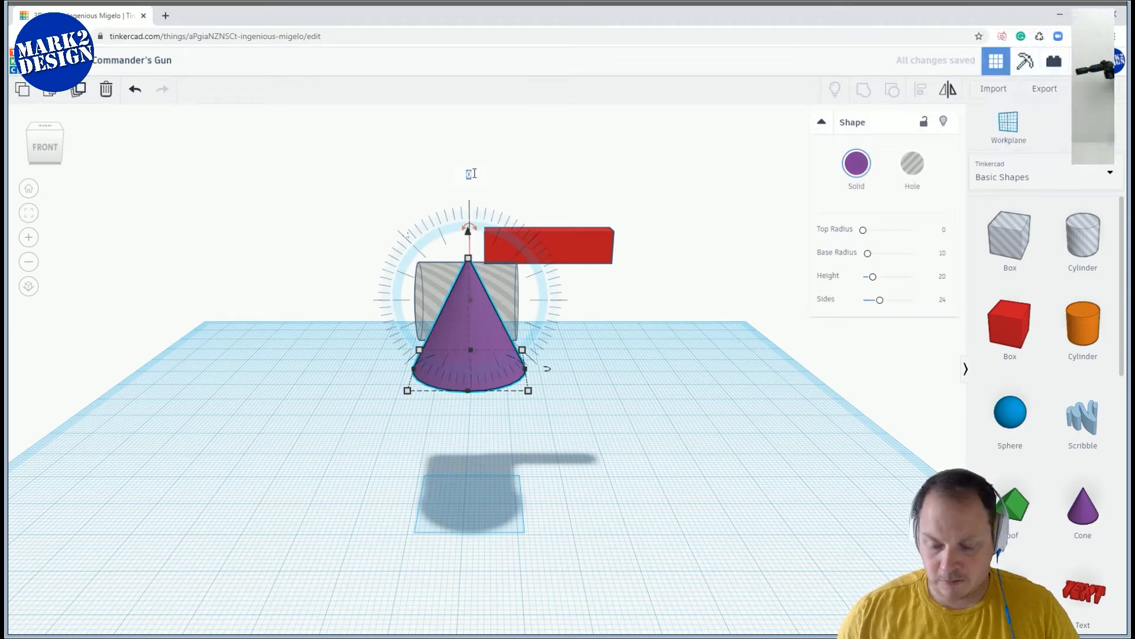
type("90")
key("Return")
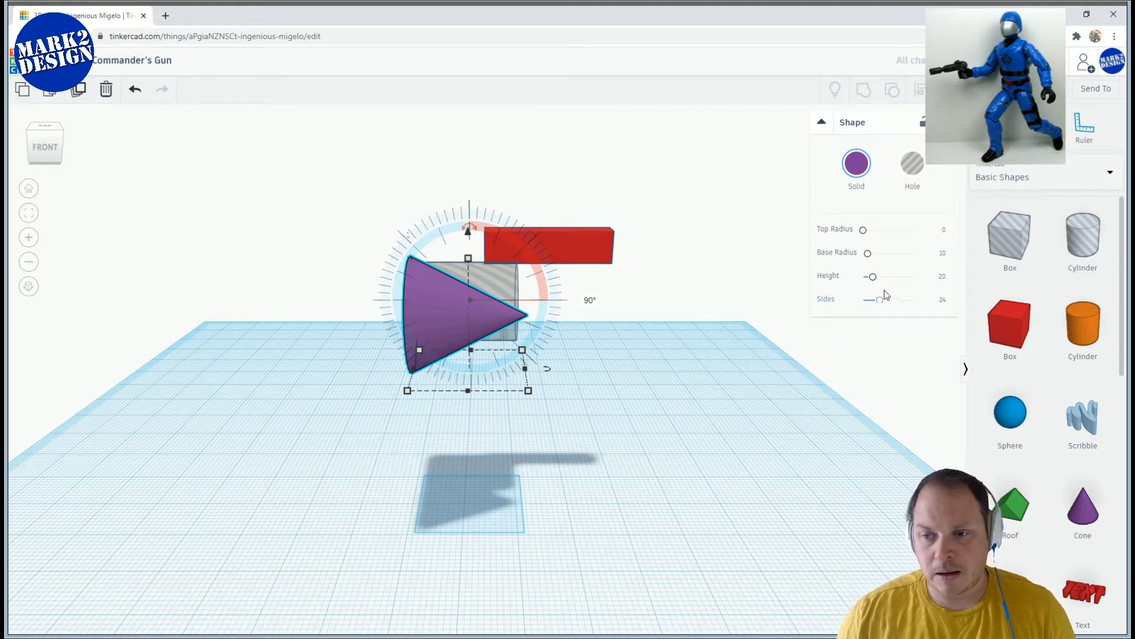
left_click_drag(887, 300, 914, 300)
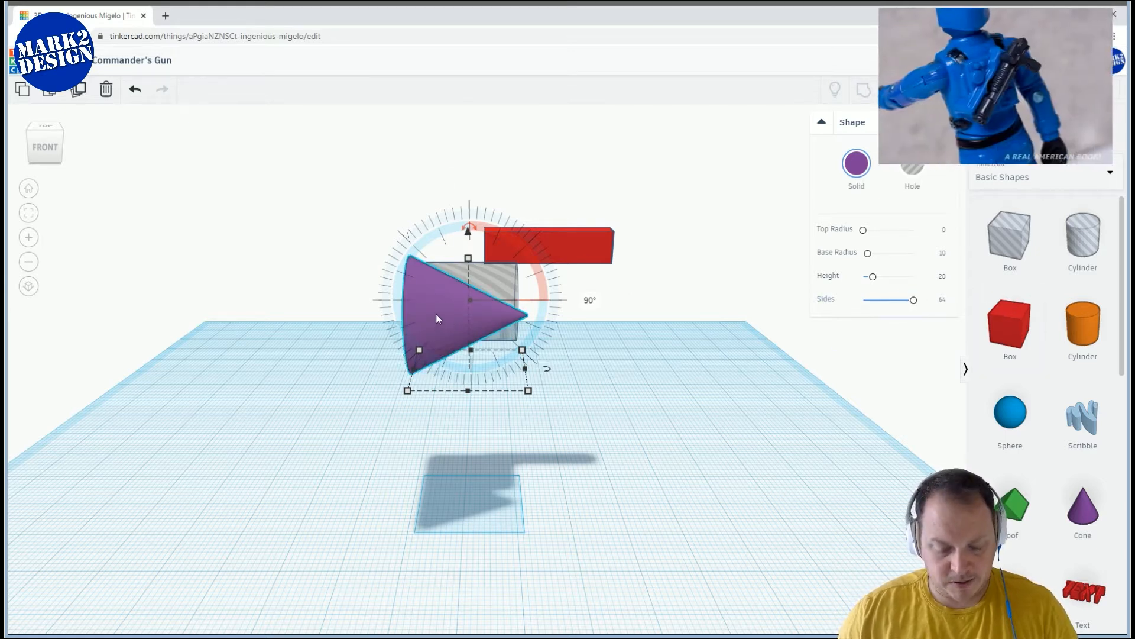
Set the cone's height to 14.7 mm to match the hole cylinder
left_click_drag(437, 319, 442, 314)
right_click_drag(552, 312, 606, 248)
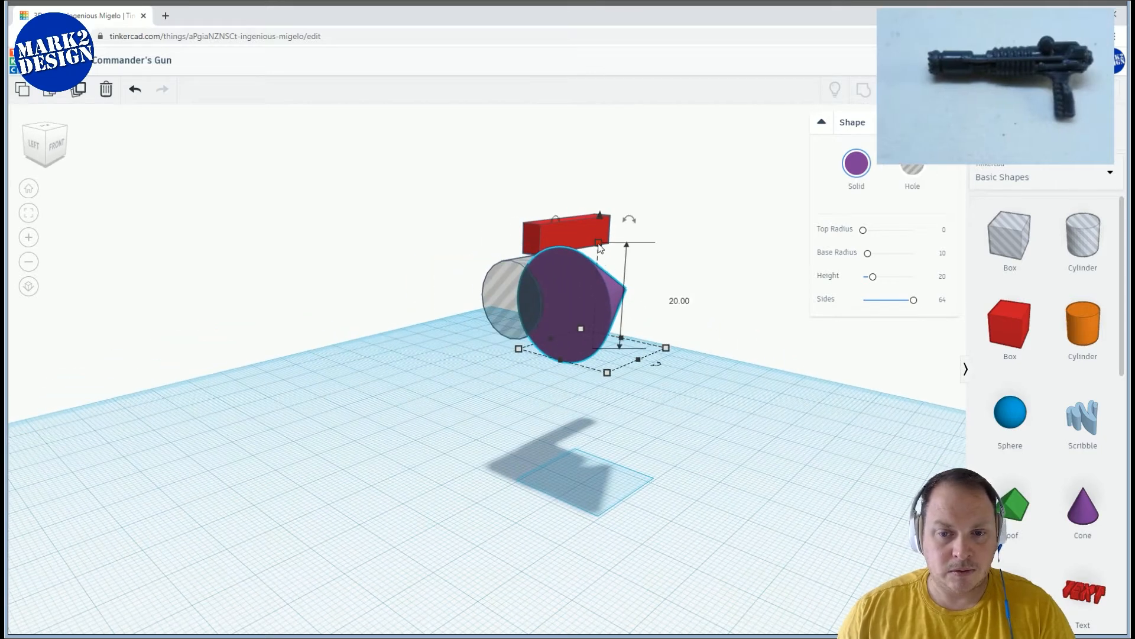
left_click(529, 260)
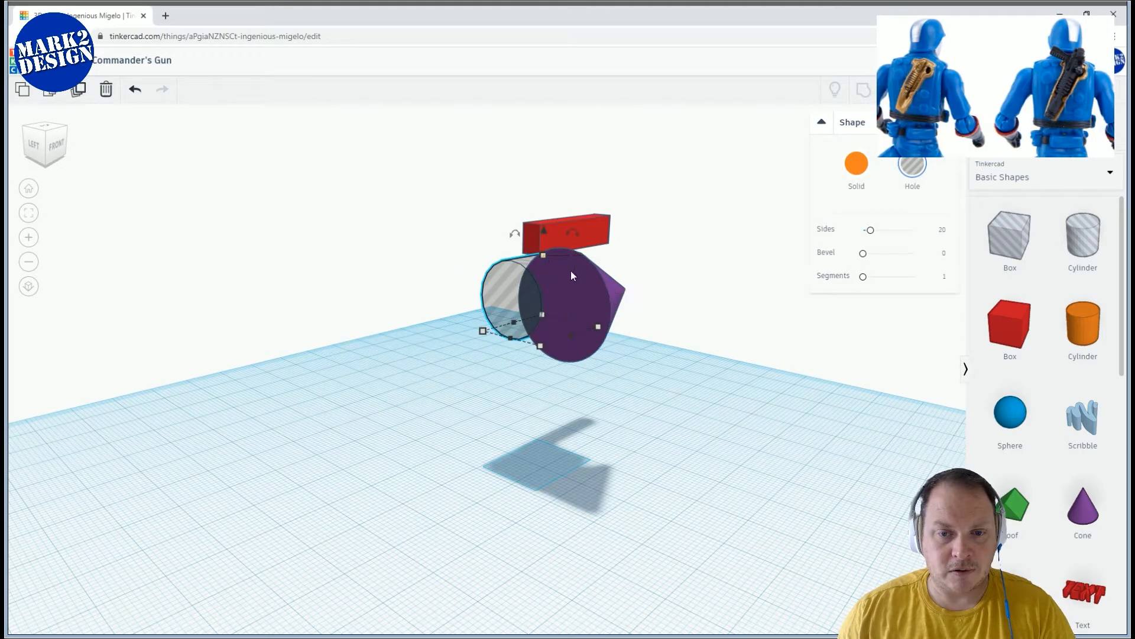
left_click(574, 253)
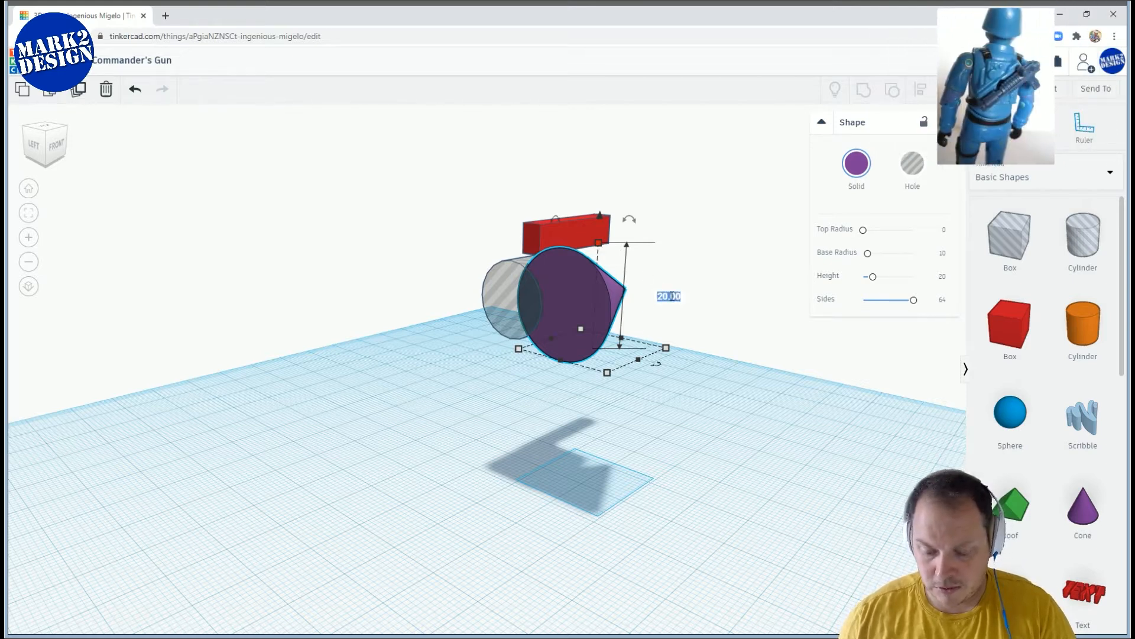
type(".7")
key("Return")
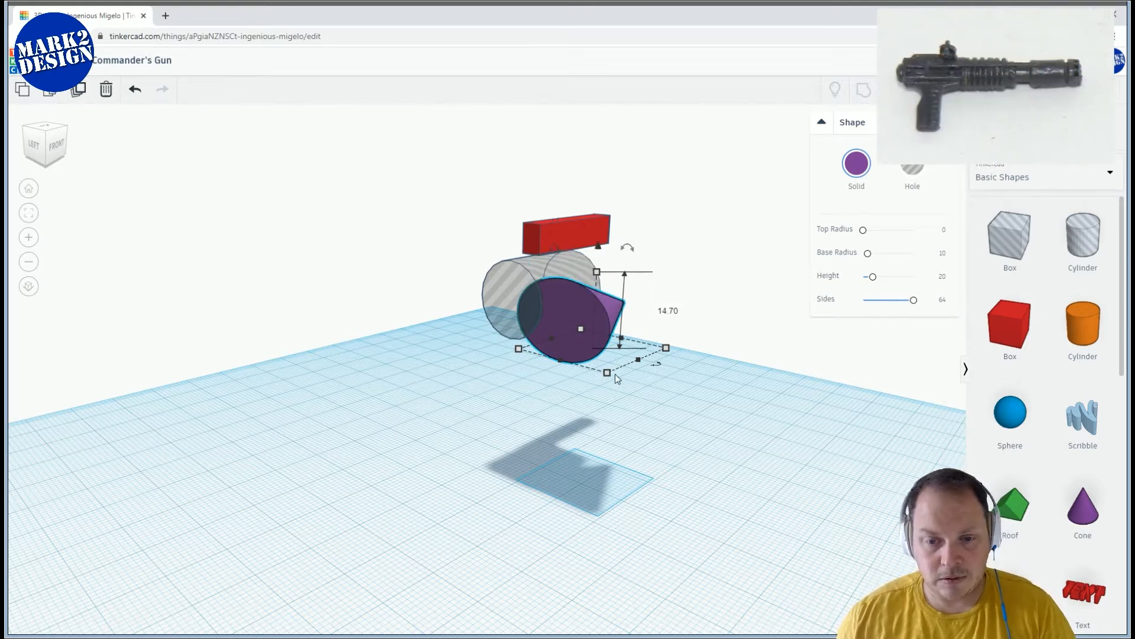
Set the cone's width to 14.7 mm
mouse_move(609, 373)
left_click(510, 376)
type("14")
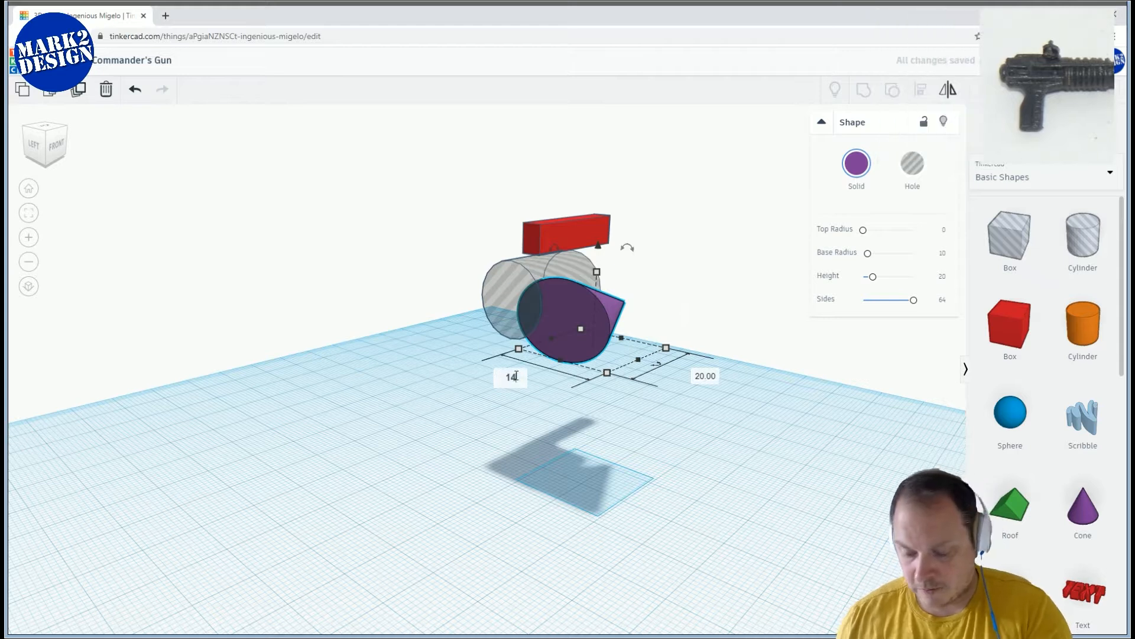
type(".7")
key("Return")
Set the cone's top radius to 9 so it becomes a slightly tapered barrel section
right_click_drag(649, 442, 414, 451)
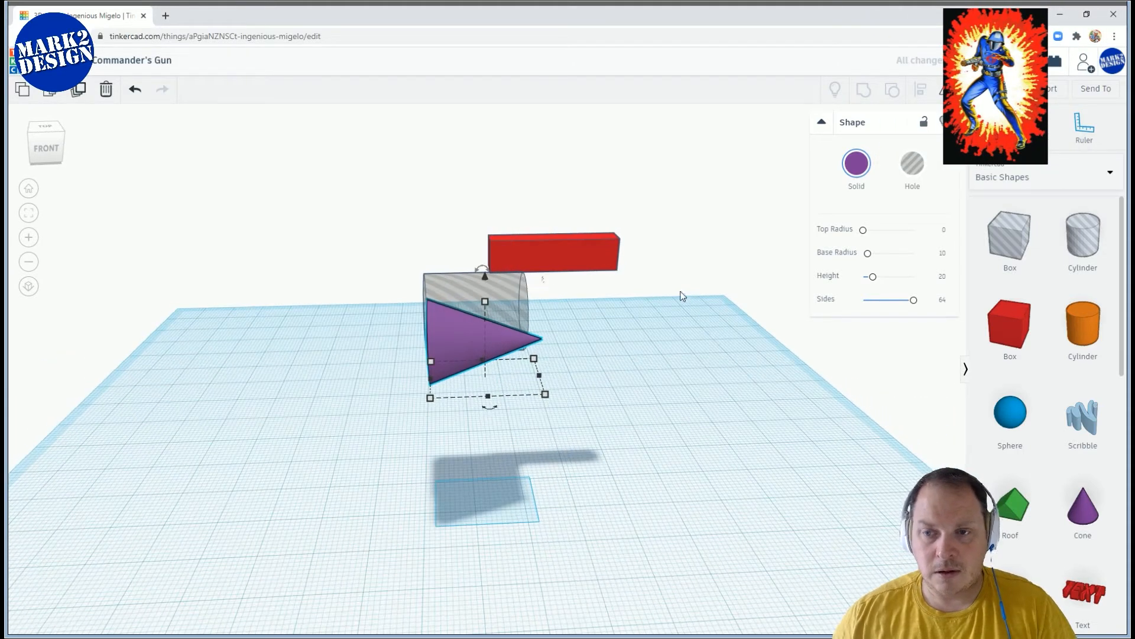
right_click_drag(707, 322, 700, 325)
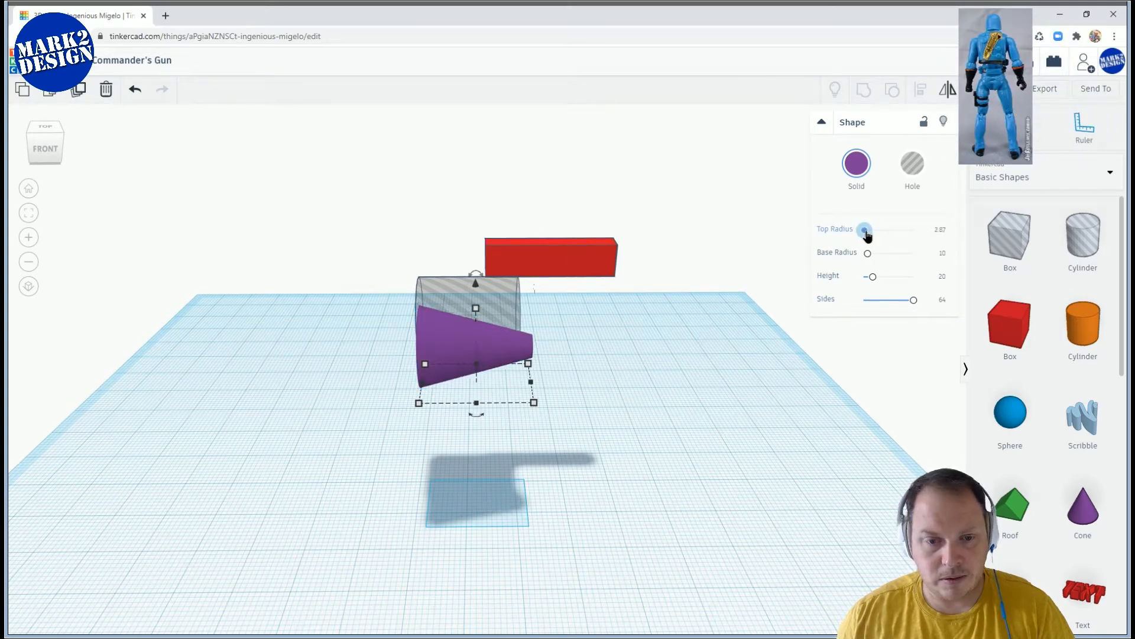
left_click_drag(867, 236, 869, 235)
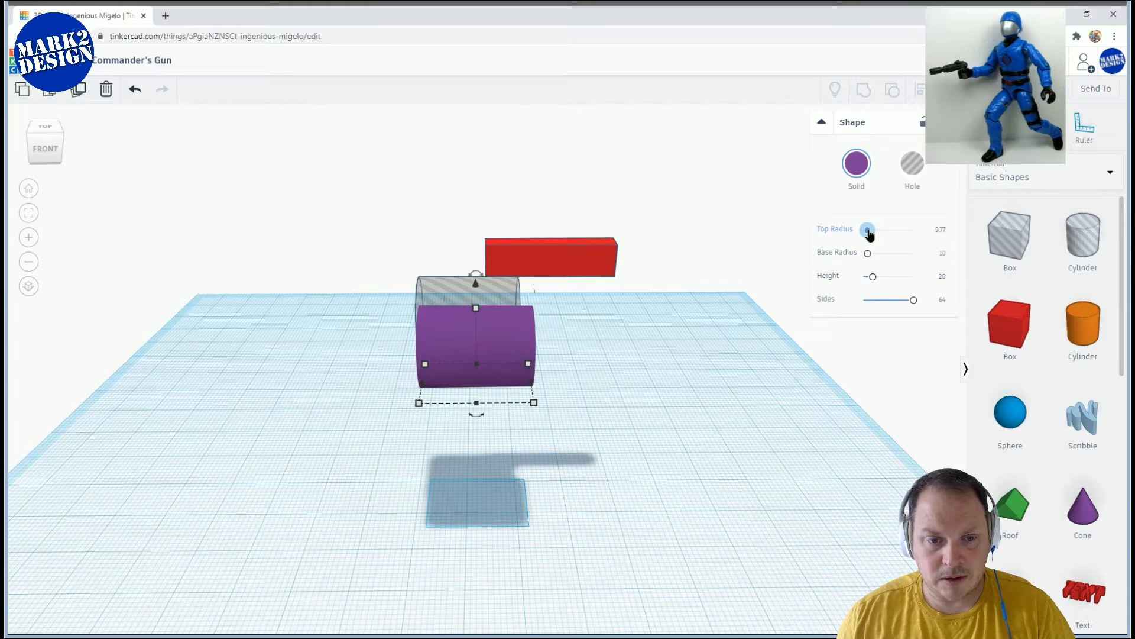
right_click_drag(780, 273, 778, 246)
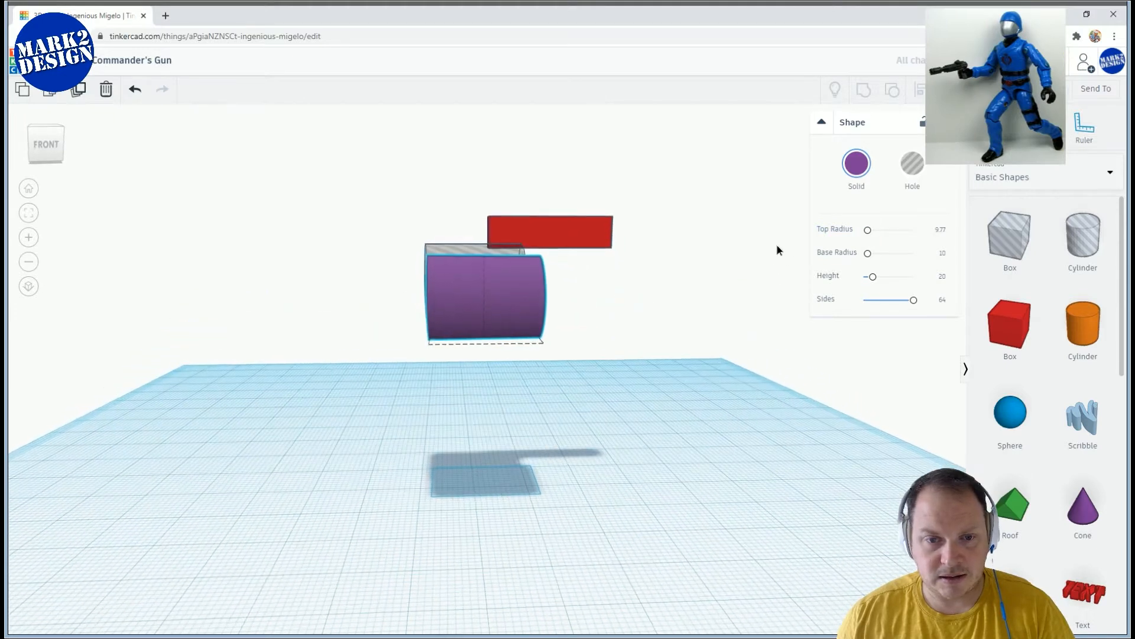
left_click(940, 232)
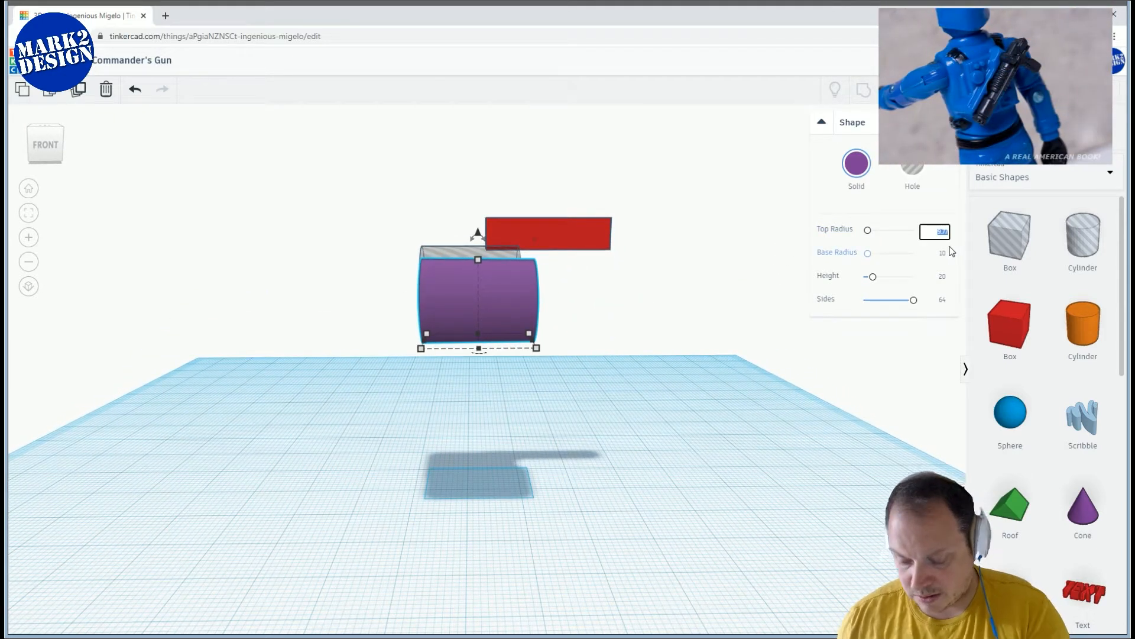
type("8.75")
key("Return")
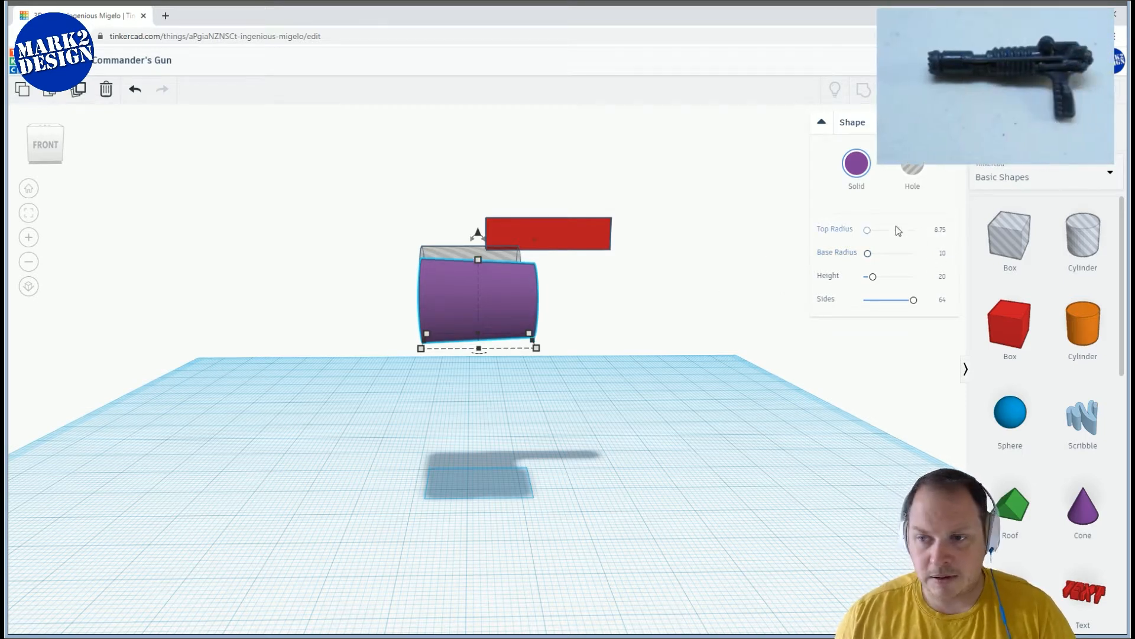
left_click(939, 231)
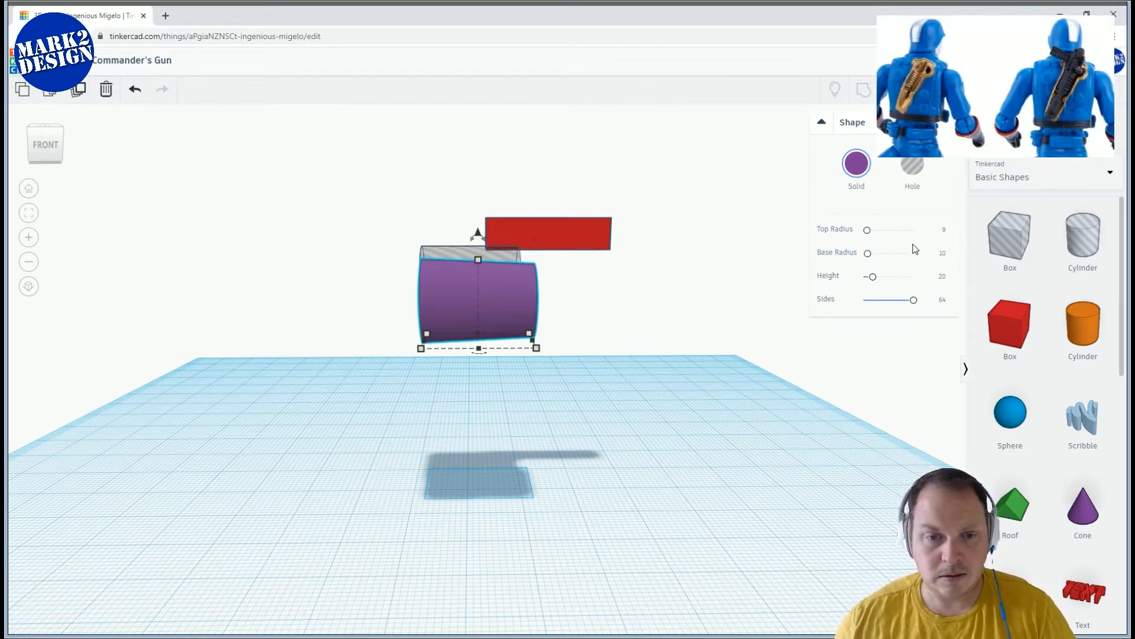
Shorten the tapered cone to the same length as the hole cylinder
right_click_drag(619, 300, 629, 375)
left_click(502, 374)
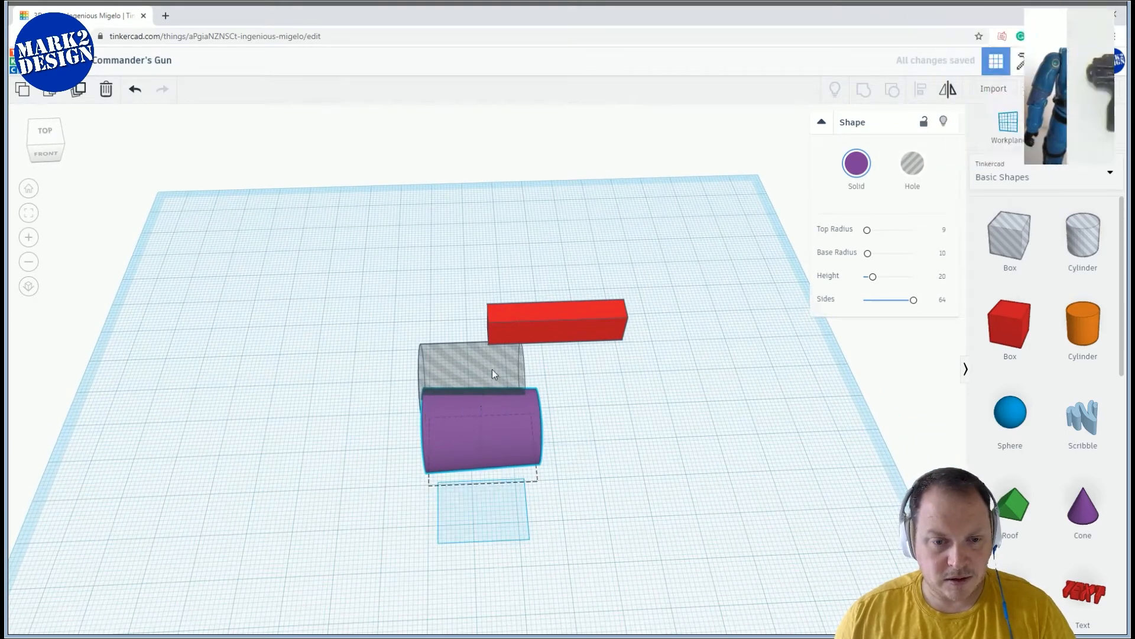
left_click(489, 458)
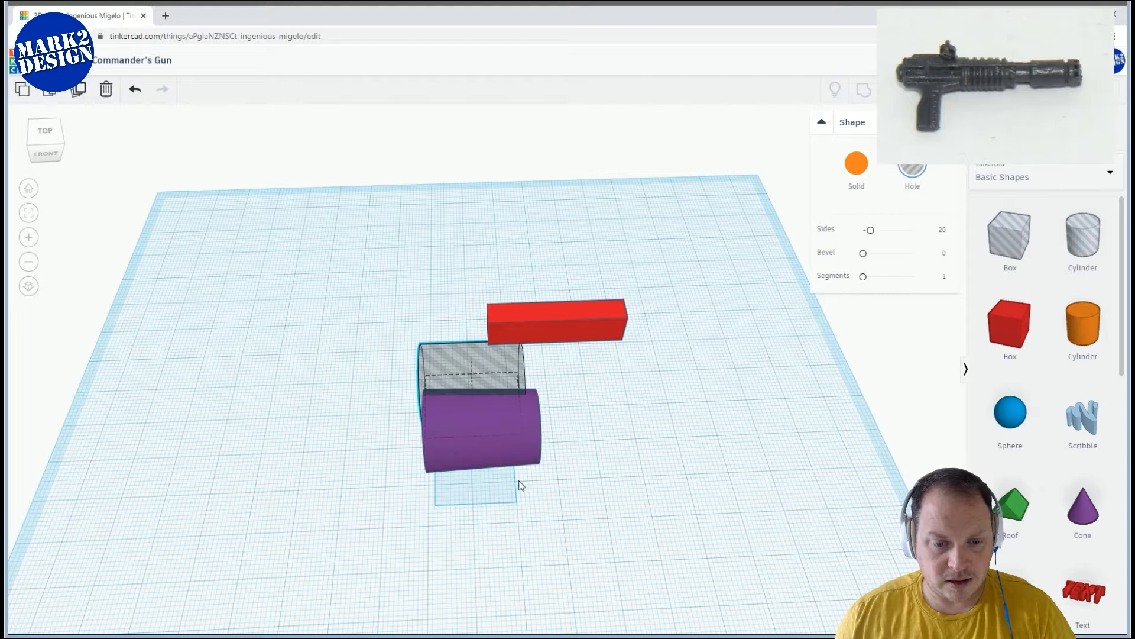
left_click(487, 373)
left_click(499, 434)
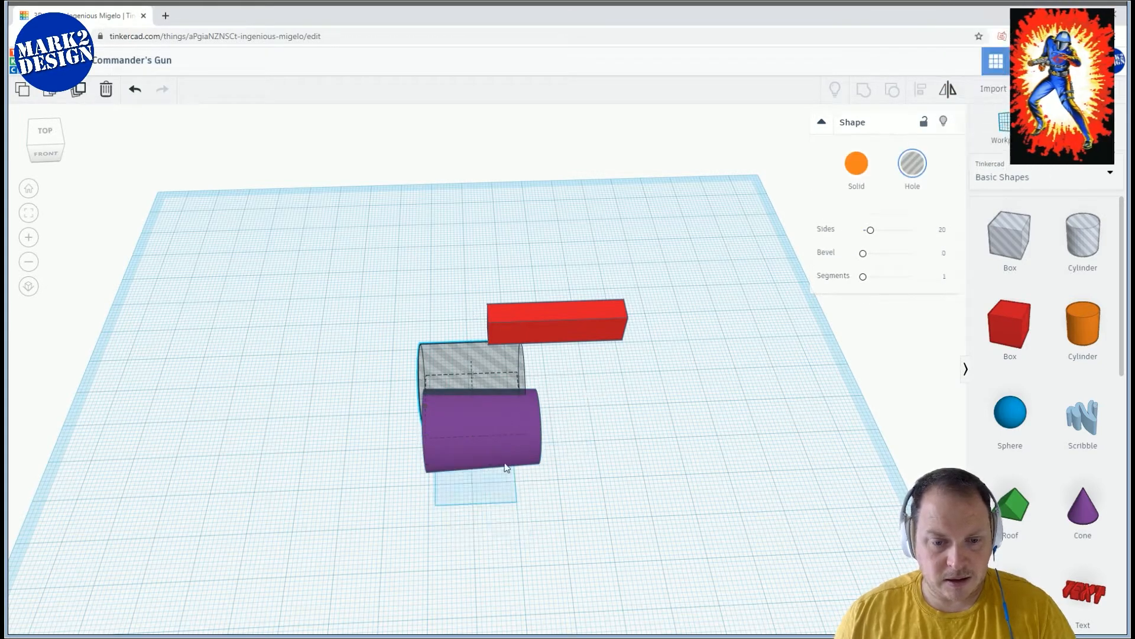
mouse_move(537, 484)
left_click(487, 554)
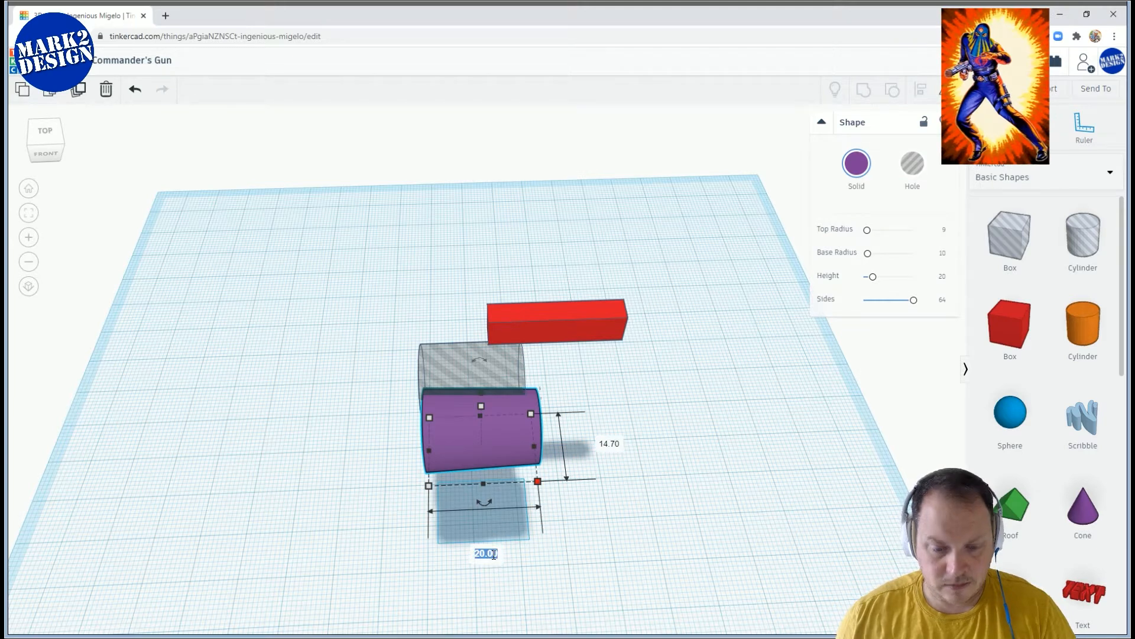
right_click_drag(588, 529, 566, 451)
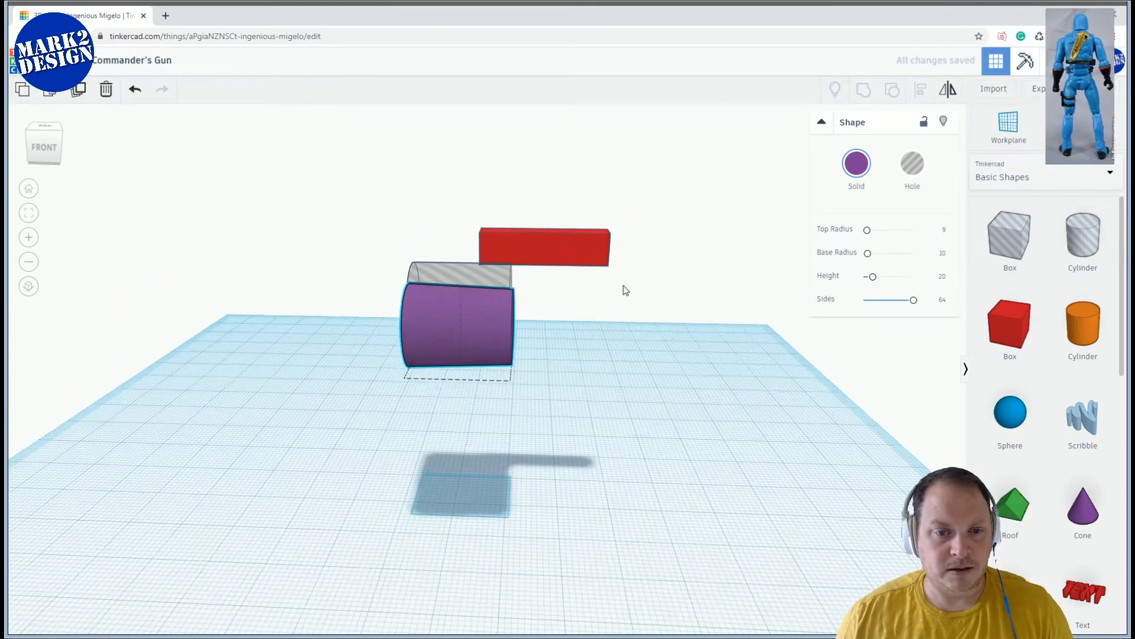
Move the tapered cone lengthwise so that it sits mostly clear of the hole cylinder
left_click_drag(500, 328, 403, 304)
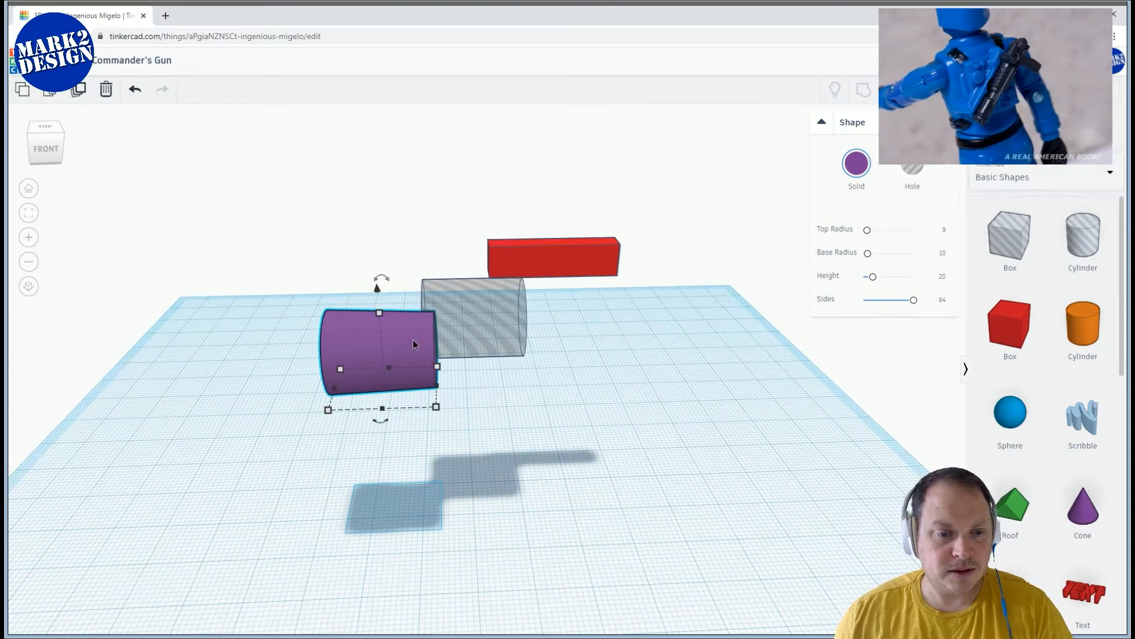
left_click_drag(440, 340, 453, 341)
middle_click_drag(603, 347, 657, 337)
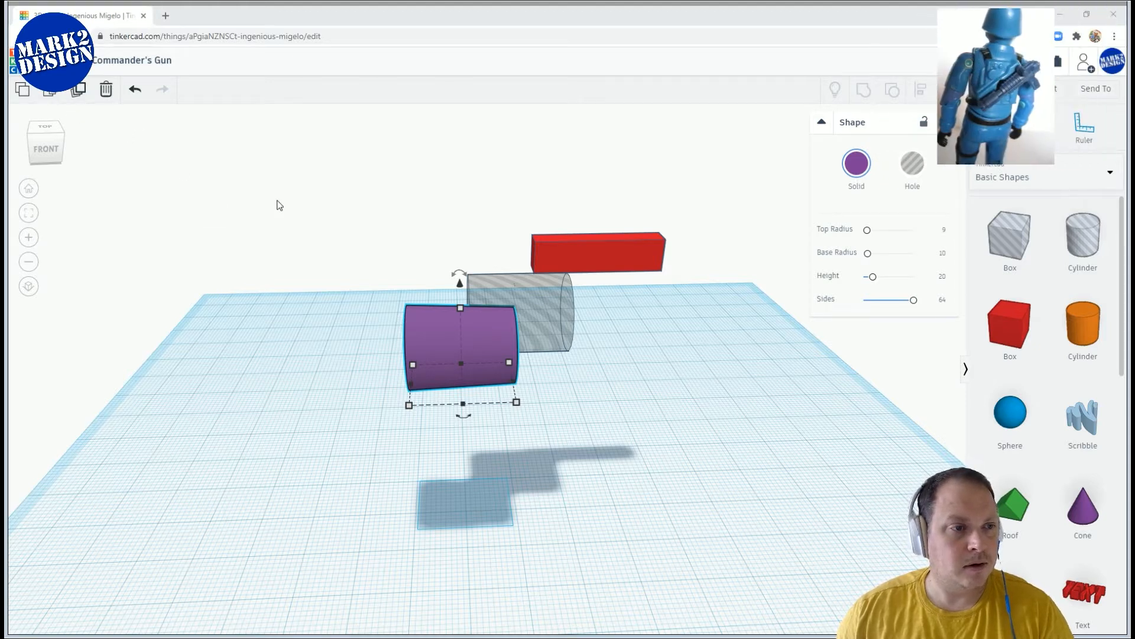
left_click(662, 346)
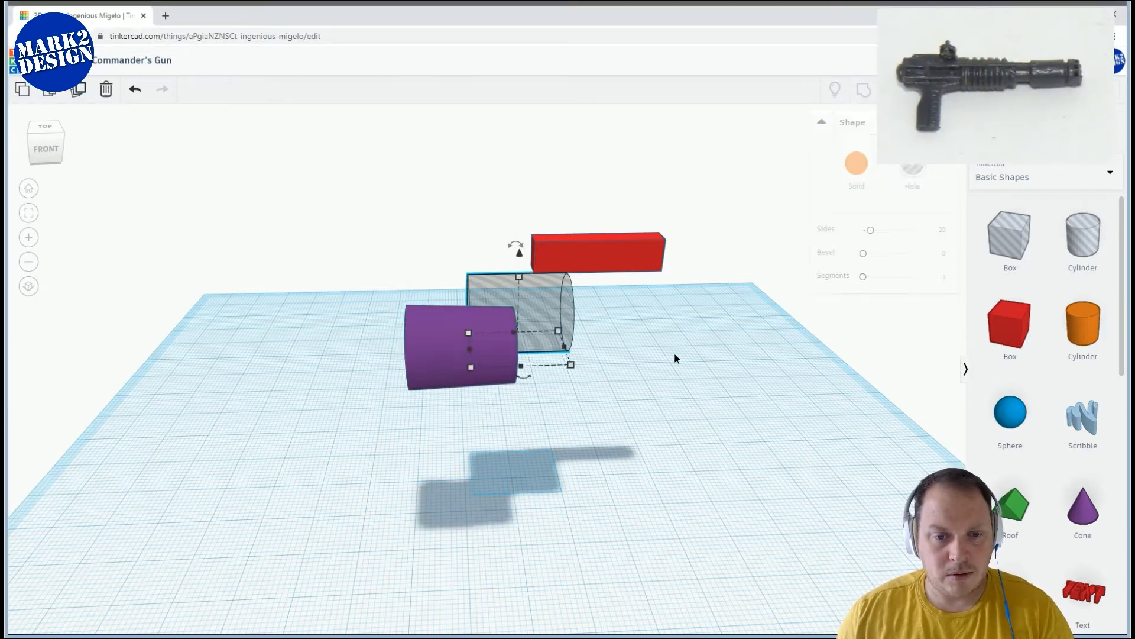
Move the hole cylinder to the cone's narrow end and scale it down proportionally to about 13.27 mm long
left_click(532, 311)
right_click_drag(530, 310, 529, 347)
left_click_drag(529, 341, 542, 389)
right_click_drag(542, 390, 562, 371)
left_click_drag(560, 368, 526, 356)
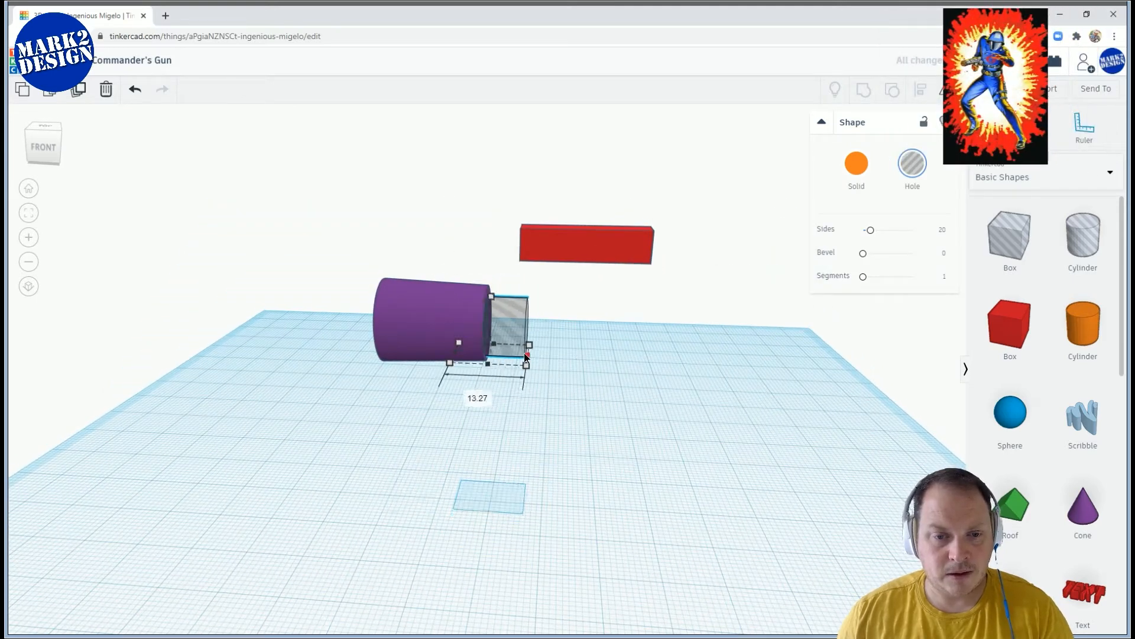
Raise the hole cylinder to the middle of the cone's end face and slide it partly into the cone
right_click_drag(555, 356, 354, 325)
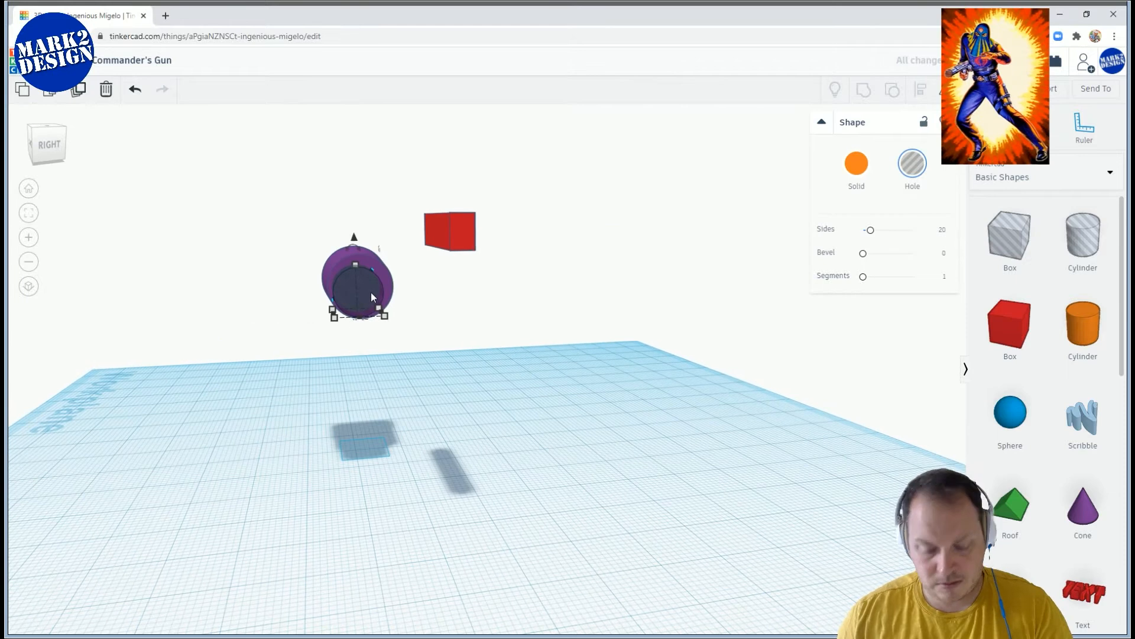
left_click_drag(357, 243, 362, 240)
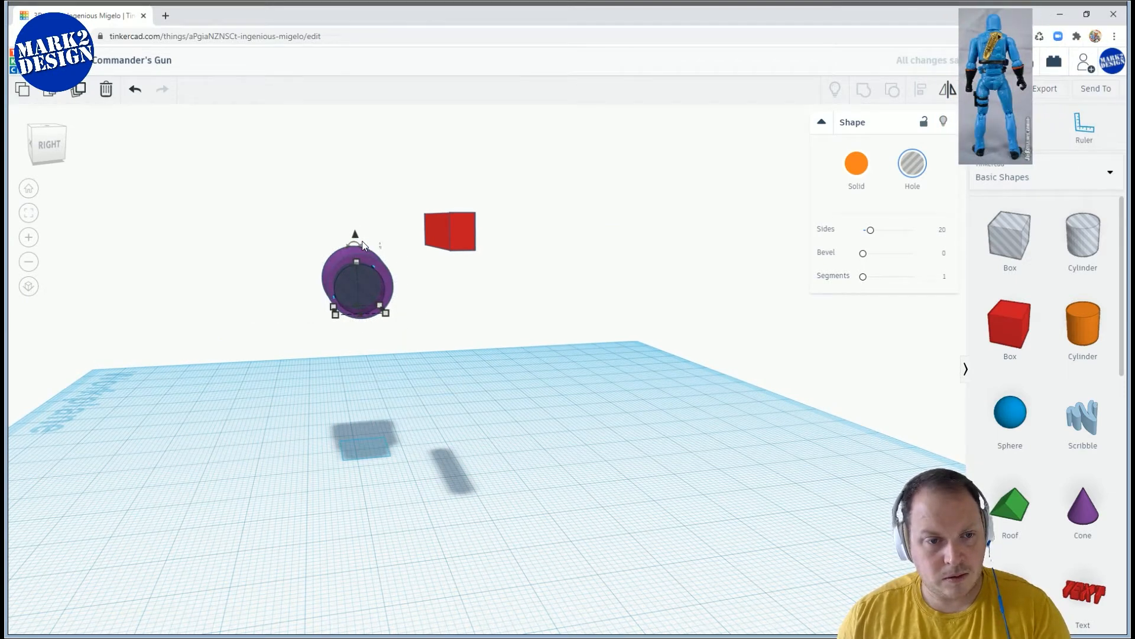
right_click_drag(362, 240, 559, 422)
left_click_drag(478, 432, 555, 432)
Set the hole cylinder's number of sides to 64 and turn it into a solid
right_click_drag(555, 431, 854, 278)
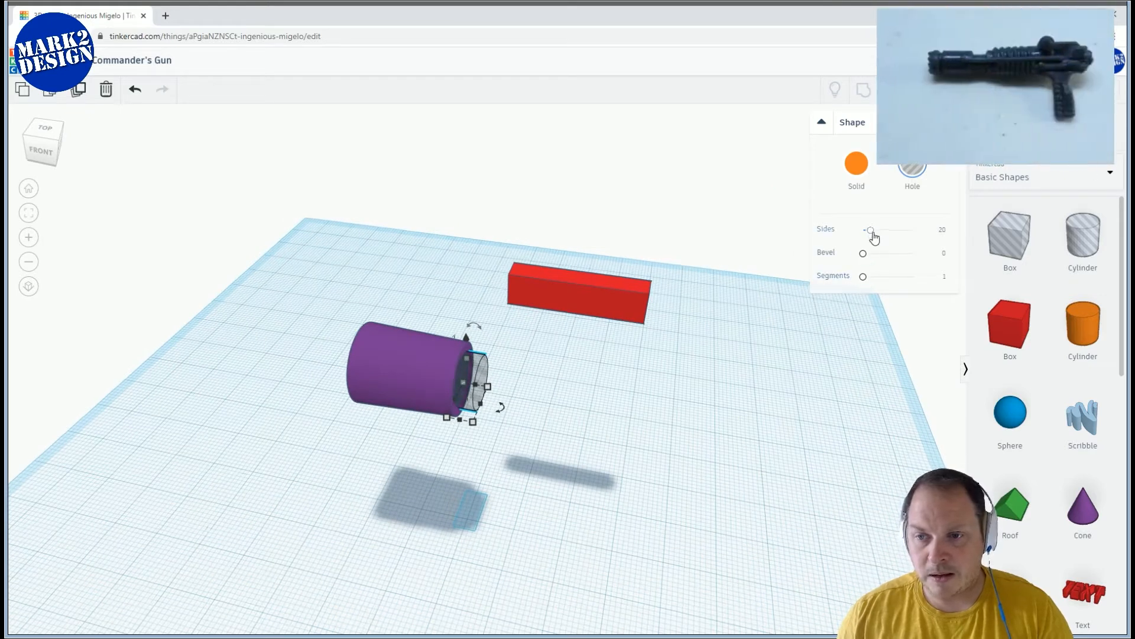
right_click_drag(652, 318, 563, 329)
scroll(586, 334, "up", 3)
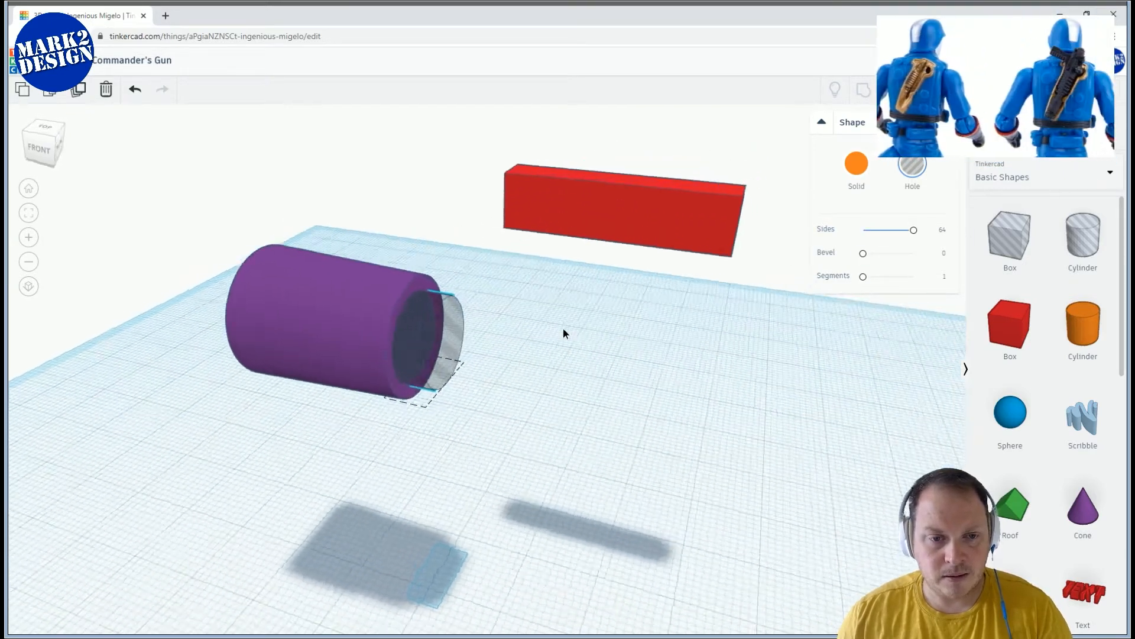
left_click(860, 172)
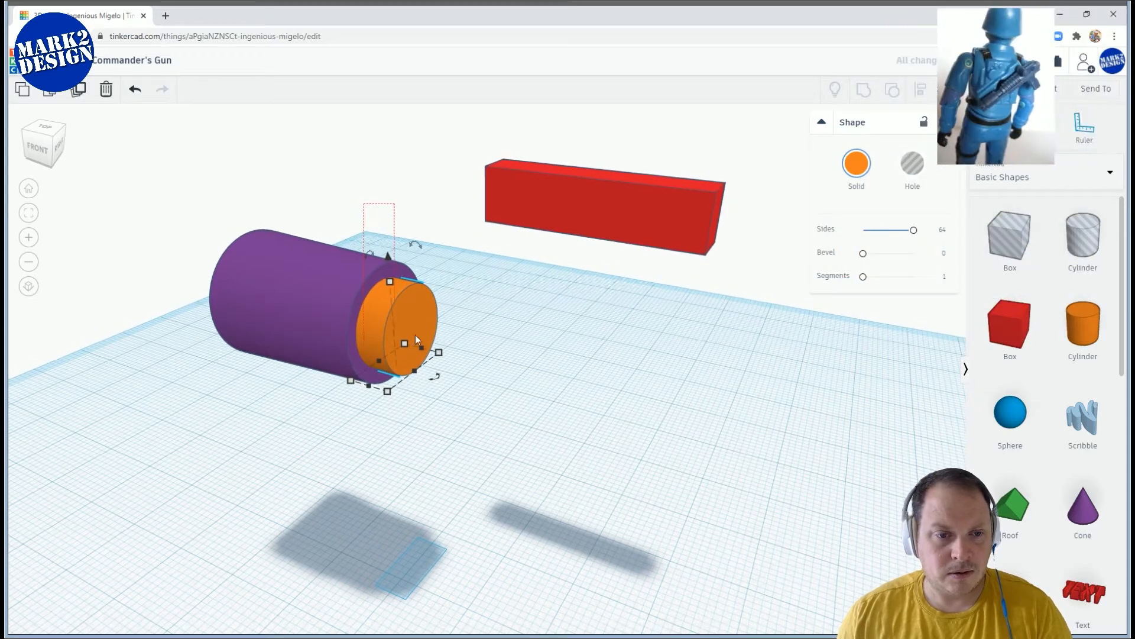
Align the centres of the tapered cone and the orange cylinder so they share one axis
left_click_drag(416, 335, 421, 343)
left_click(920, 91)
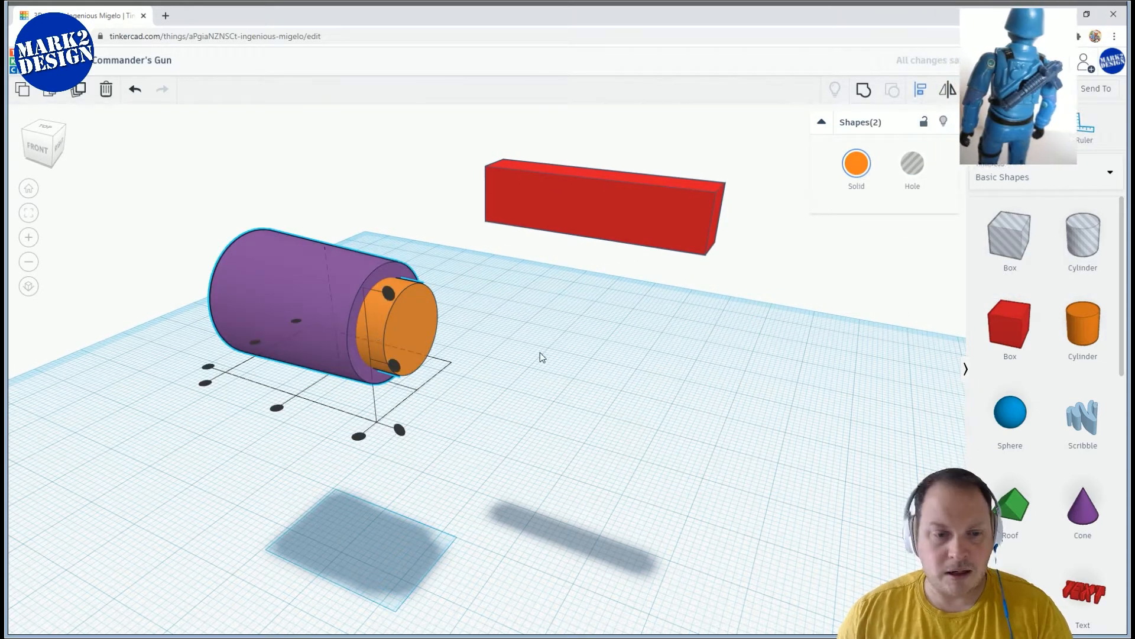
right_click_drag(525, 413, 527, 470)
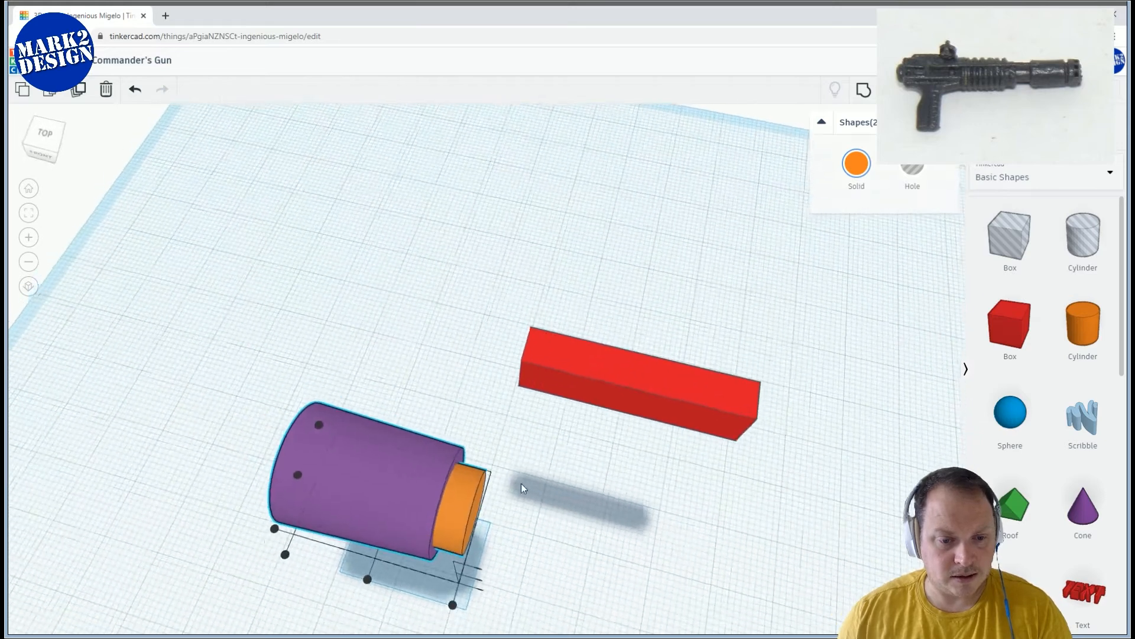
scroll(527, 469, "down", 3)
left_click(339, 448)
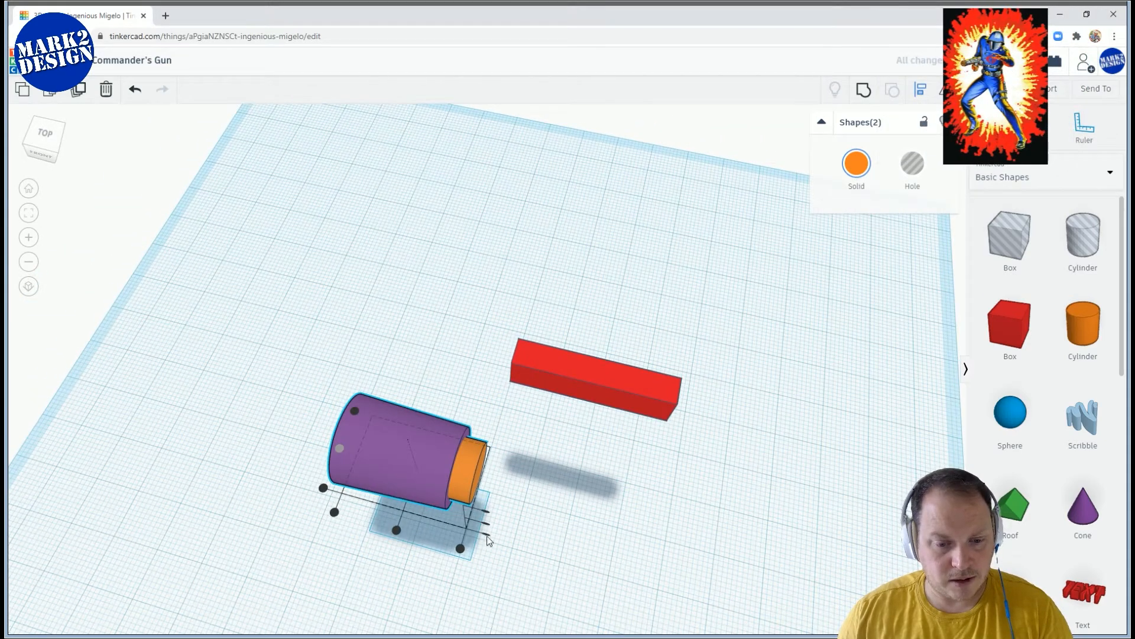
left_click(563, 531)
Duplicate the tapered cone and place the copy beyond the exposed end of the orange cylinder
right_click_drag(564, 531, 591, 463)
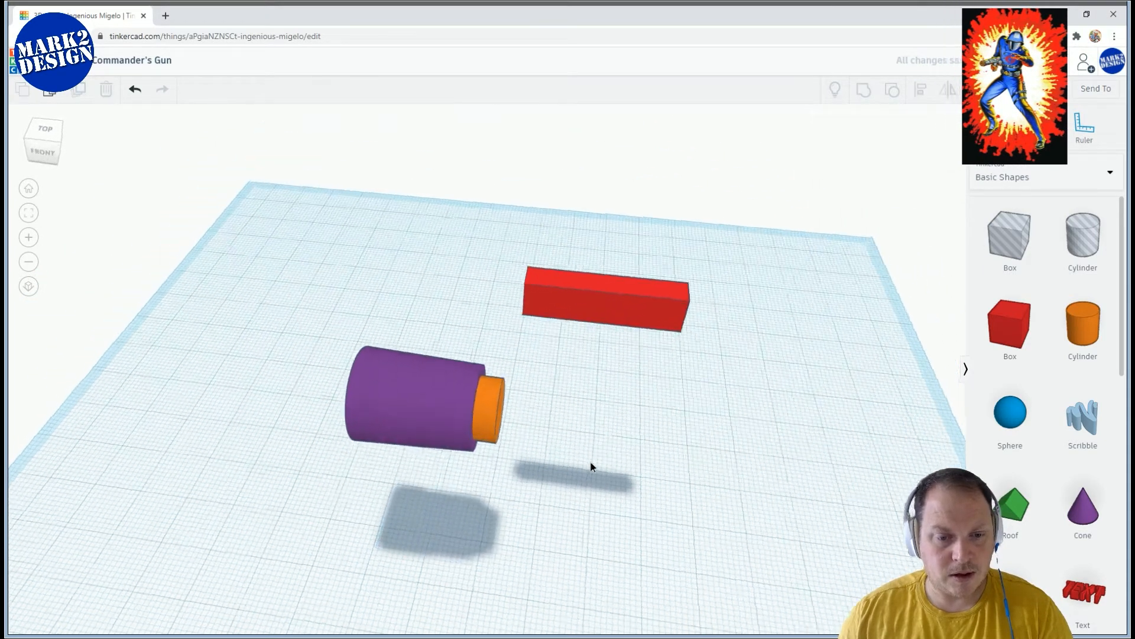
left_click(391, 354)
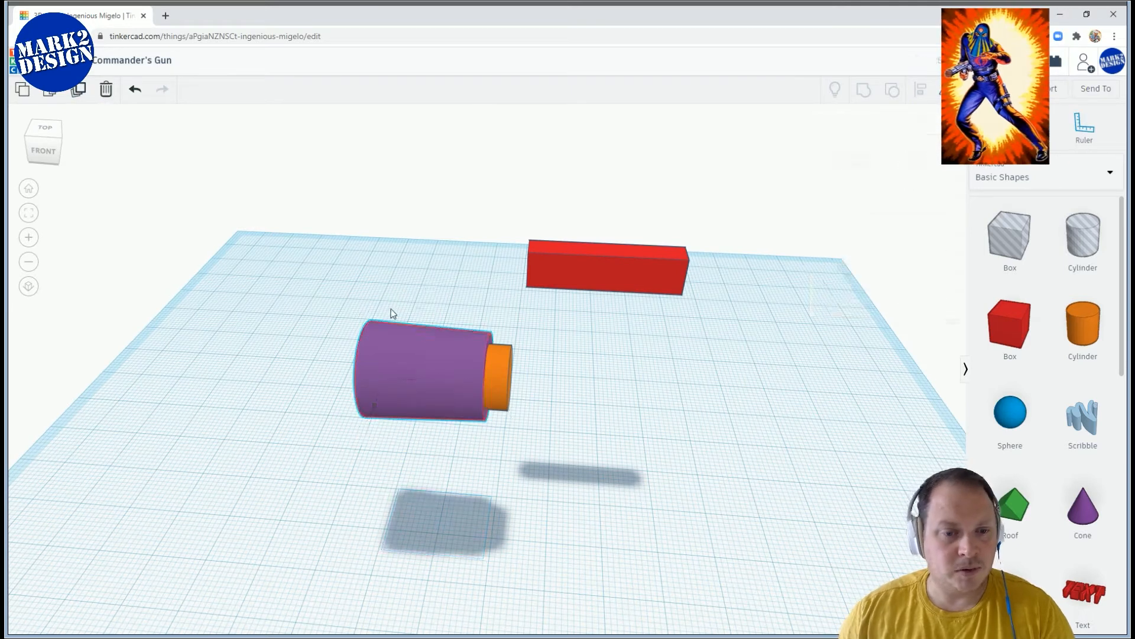
left_click_drag(447, 339, 572, 323)
scroll(573, 323, "up", 3)
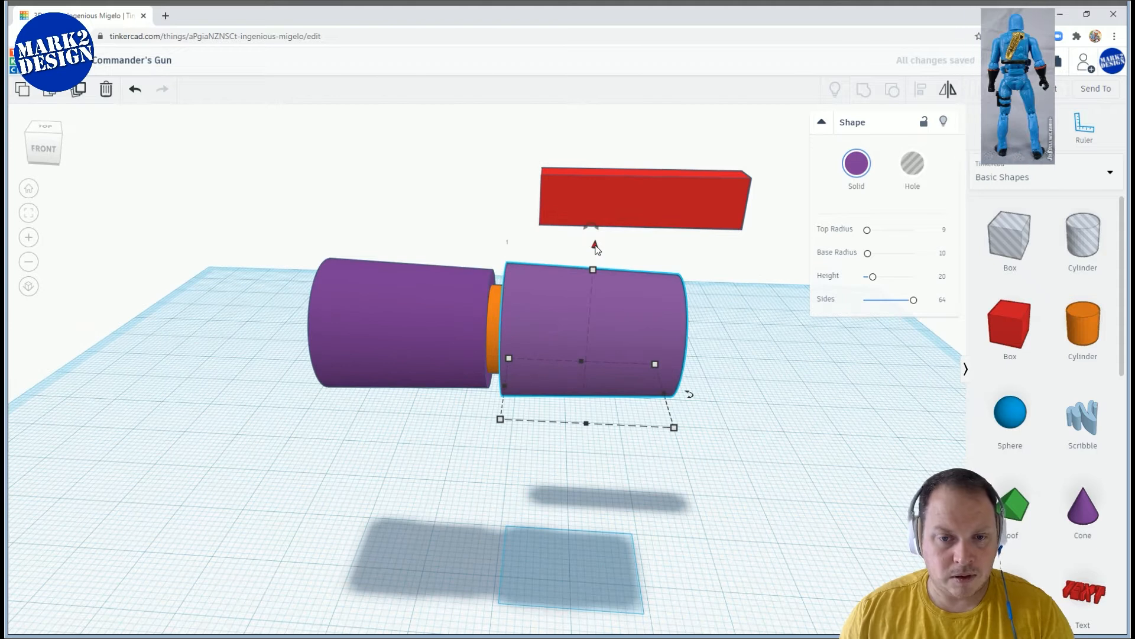
Resize the copied cone to about 13.65 mm high and 6.23 mm long, with a top radius of 9.77
left_click_drag(594, 267, 593, 280)
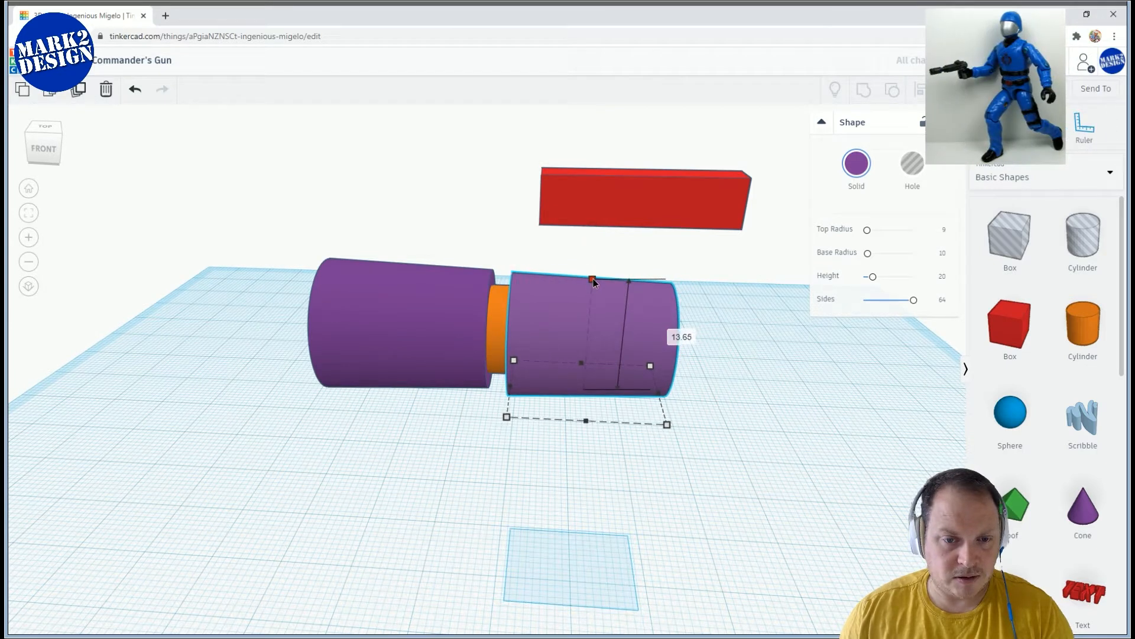
left_click_drag(658, 392, 578, 376)
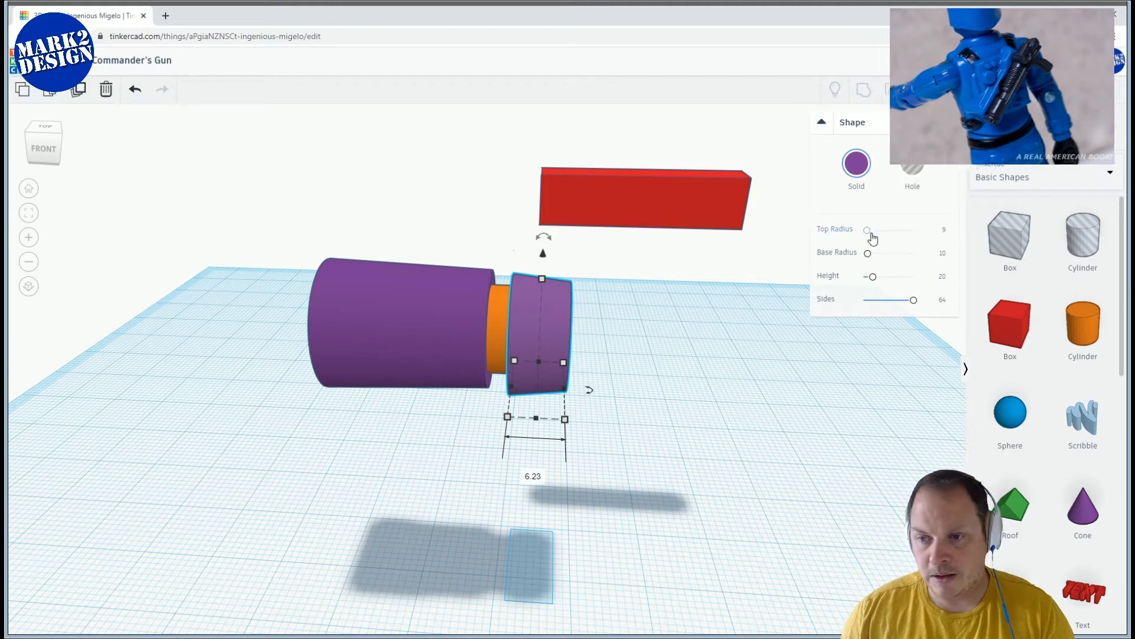
left_click_drag(868, 231, 867, 232)
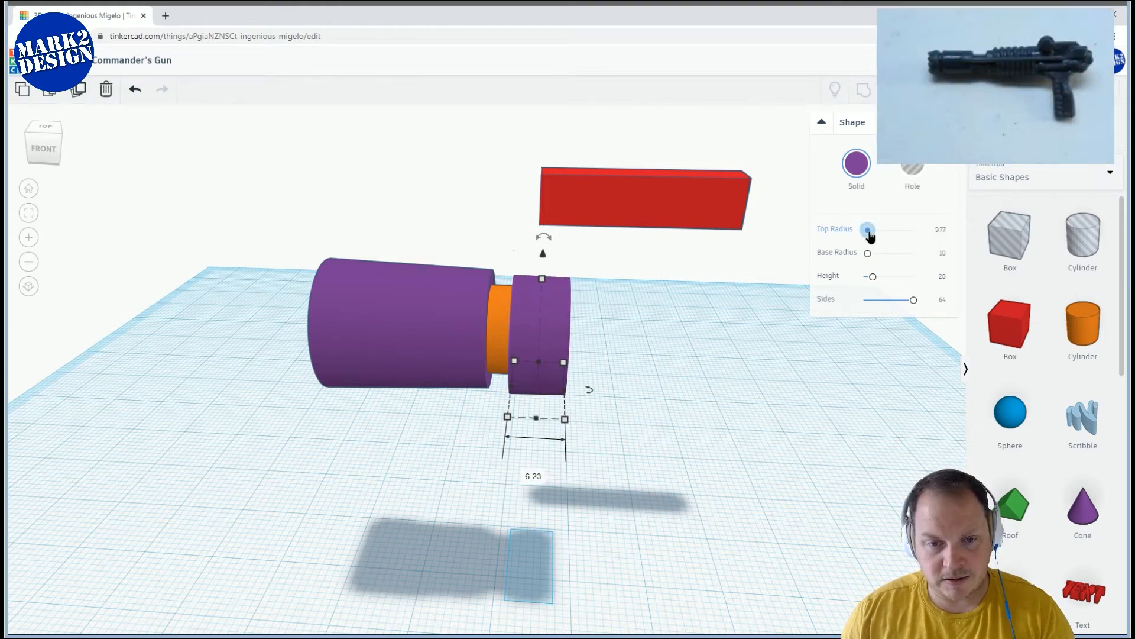
Align the copied short cone with the long cone and orange cylinder so all three barrel parts share one axis
right_click_drag(736, 331, 286, 203)
left_click_drag(286, 202, 486, 285)
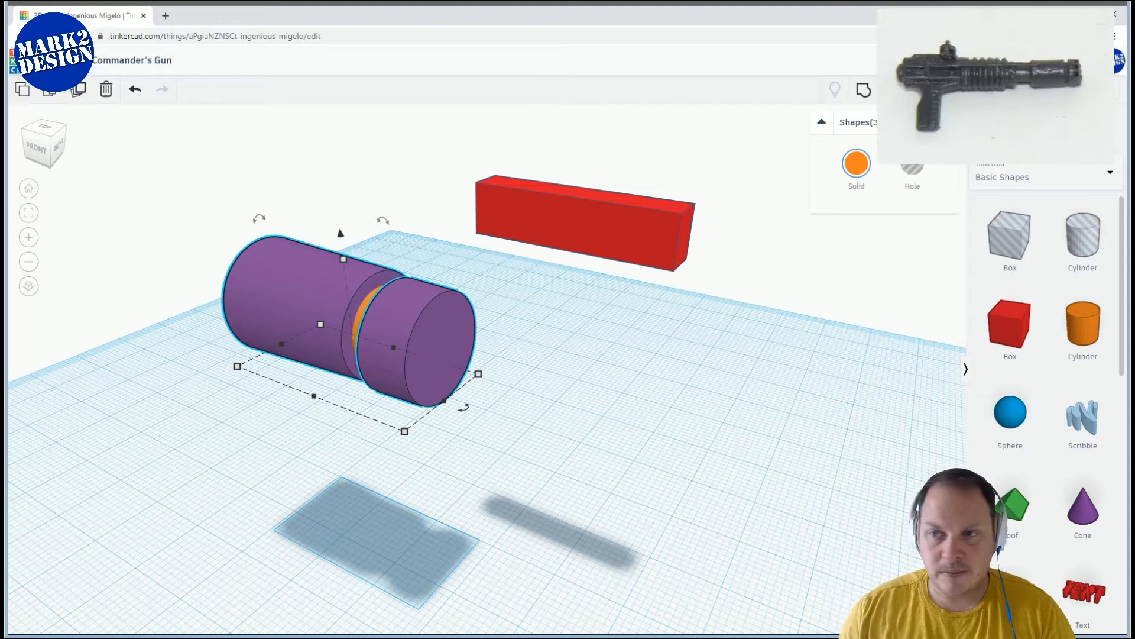
left_click(656, 397)
right_click_drag(710, 415, 775, 399)
right_click_drag(689, 413, 608, 336)
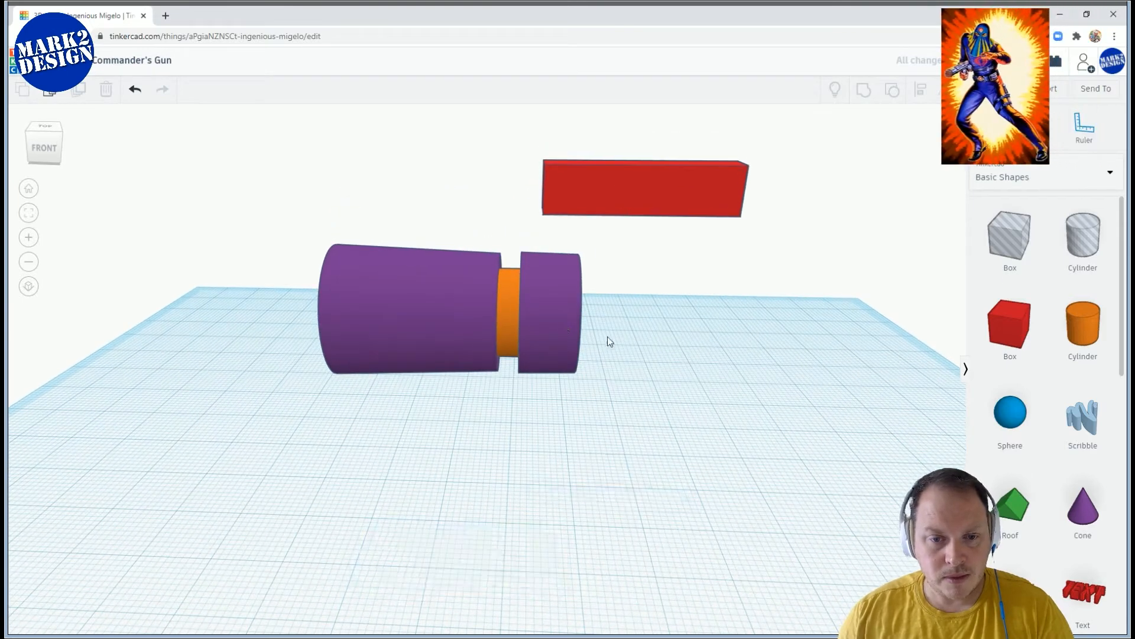
Shift the short cone along the barrel axis towards the long cone, leaving only a narrow band of orange exposed
left_click(569, 331)
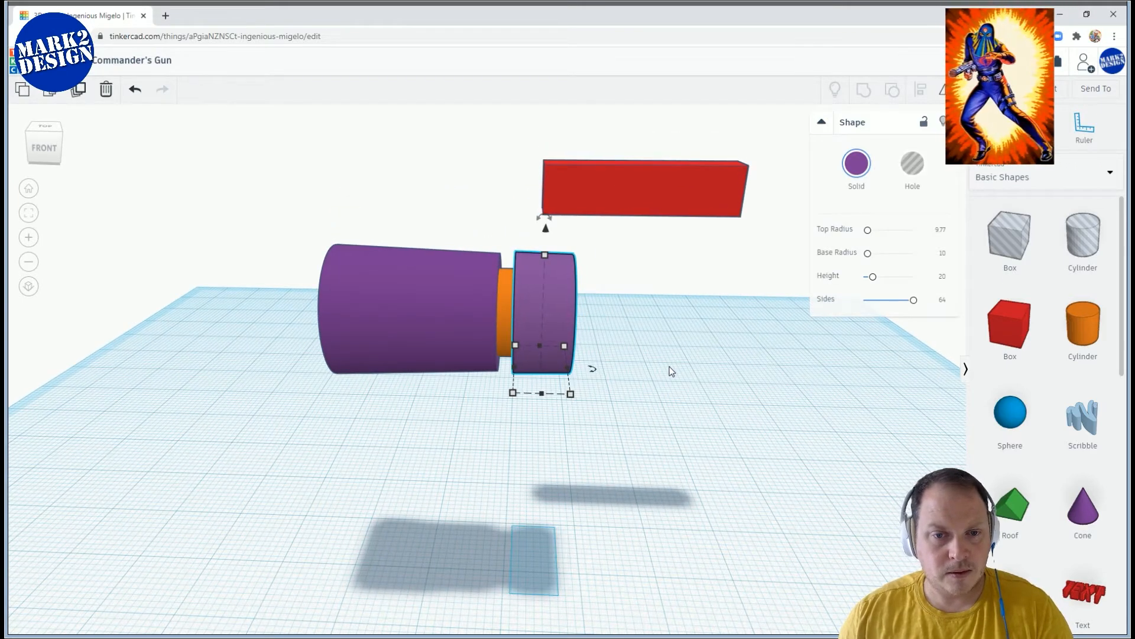
right_click_drag(672, 370, 611, 380)
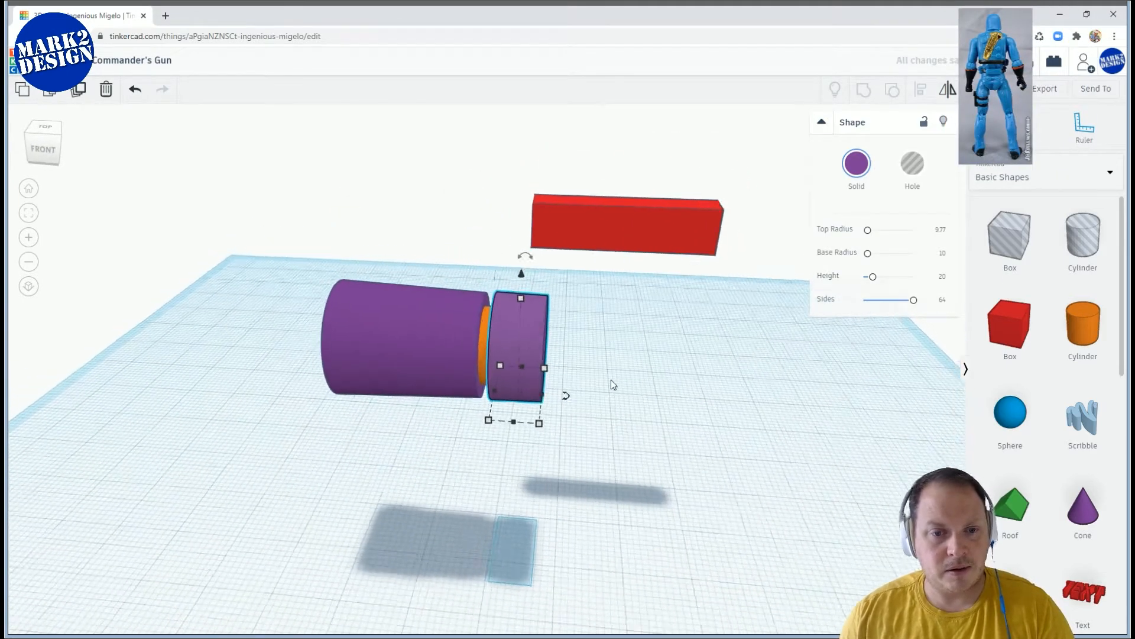
scroll(612, 380, "down", 3)
left_click(319, 266)
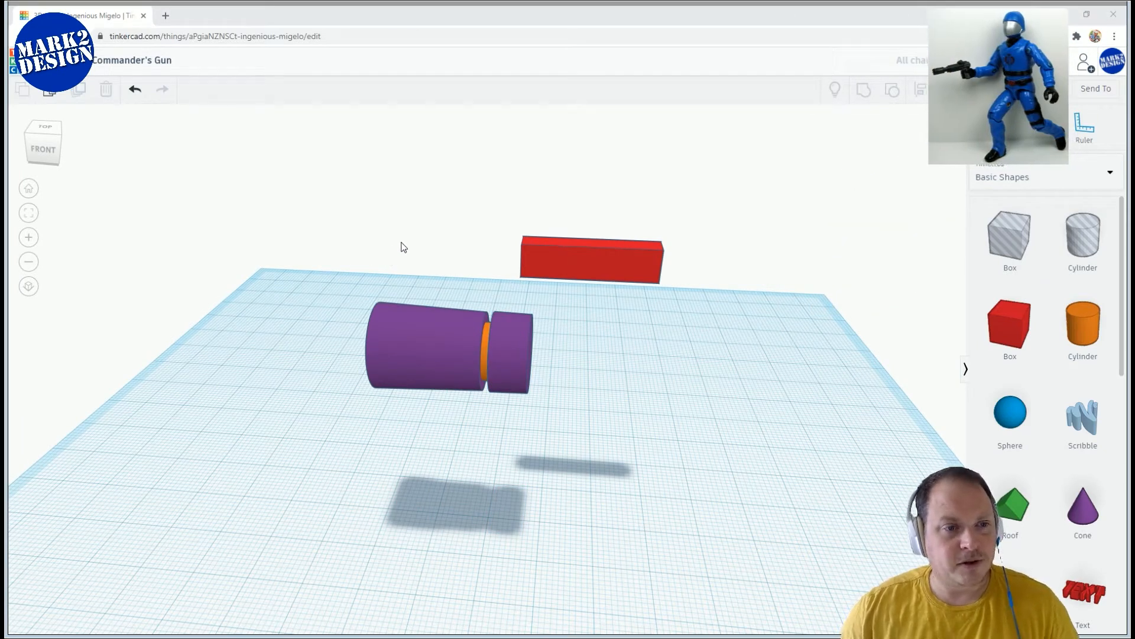
left_click(662, 358)
right_click_drag(605, 349, 662, 363)
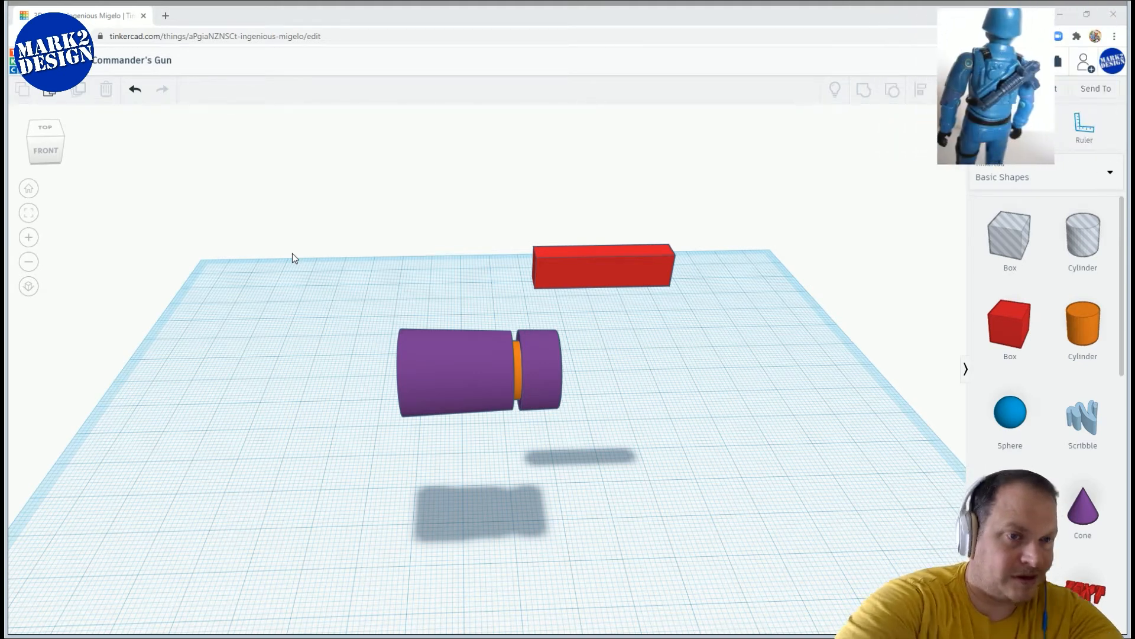
Set the short cone's length along the barrel to 7 mm
left_click(553, 374)
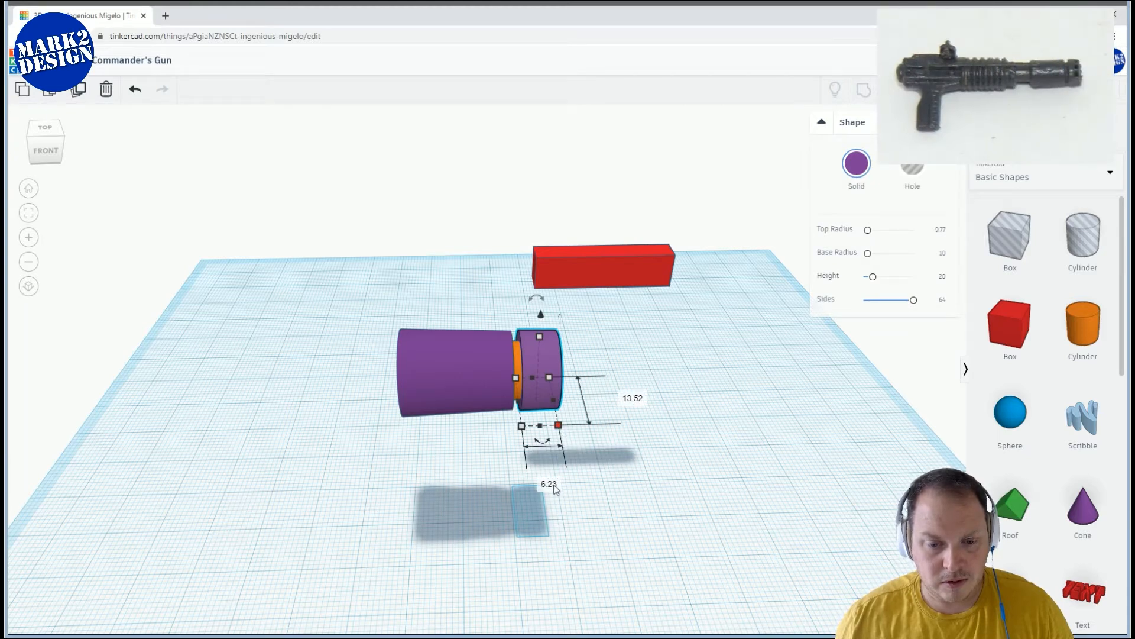
type("7")
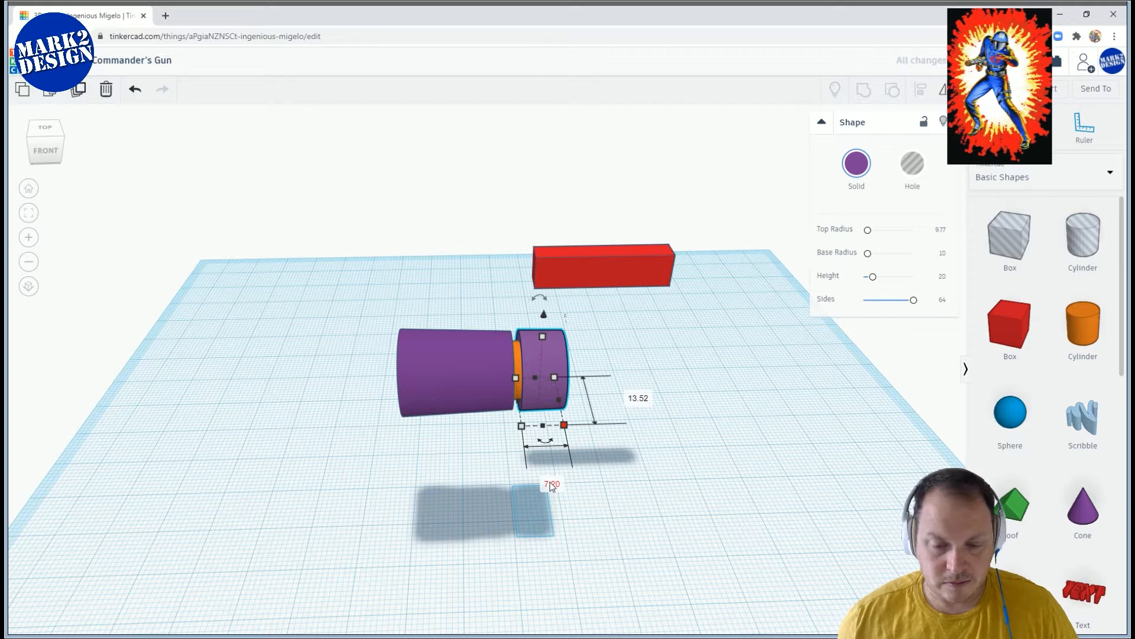
right_click_drag(651, 424, 508, 359)
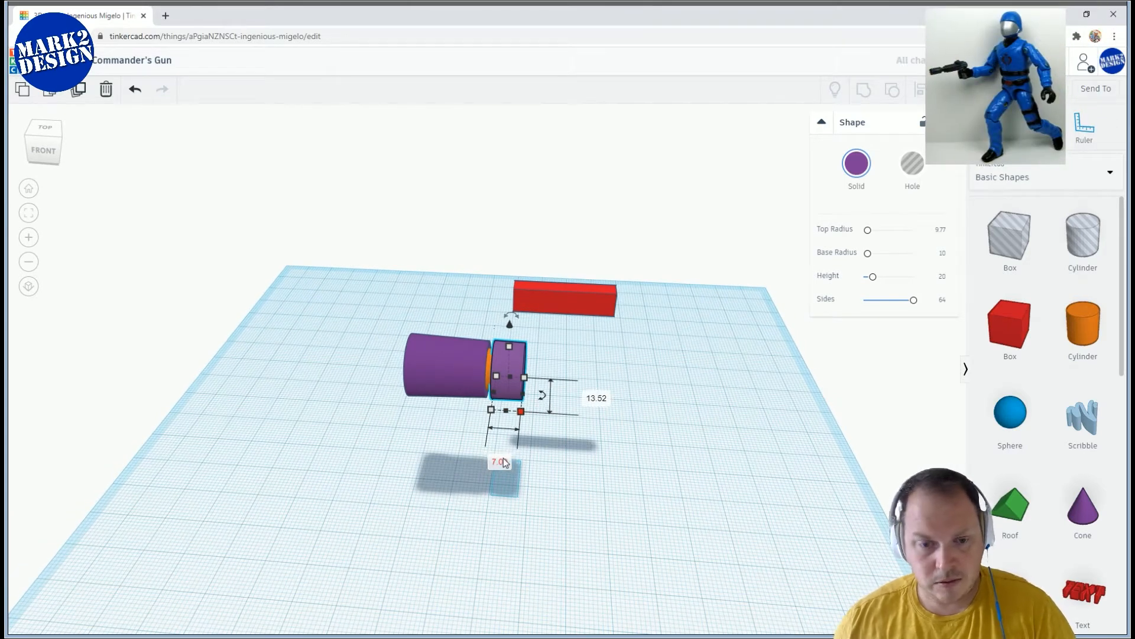
left_click(621, 444)
right_click_drag(612, 444, 581, 317)
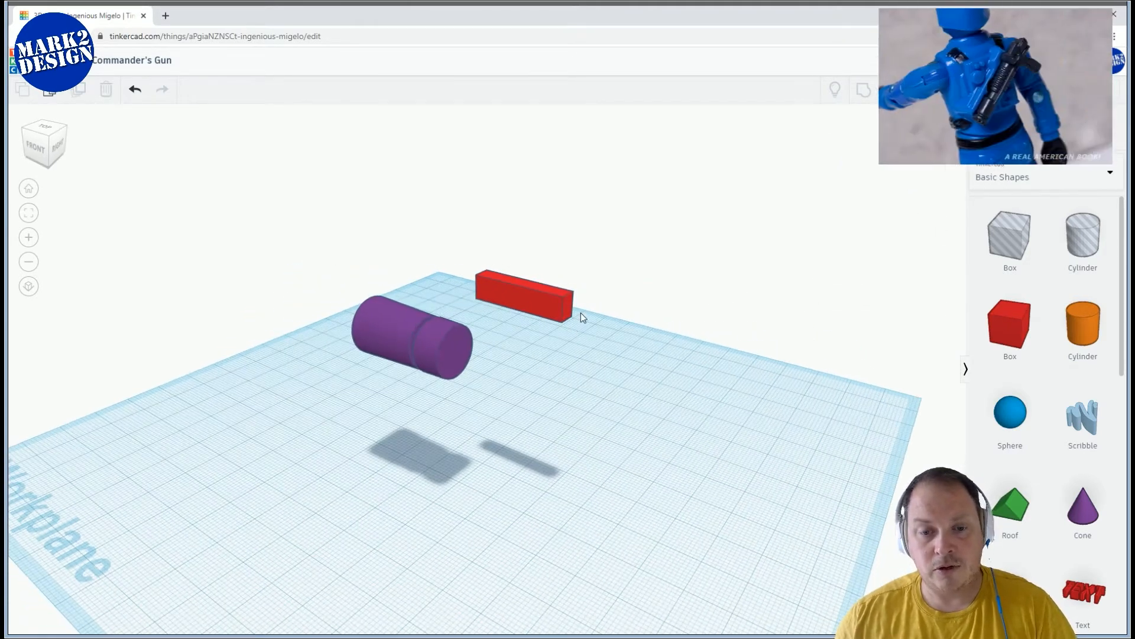
Place a box hole beyond the barrel, raise it about 26.58 mm and move it to overlap the short cone's open end
left_click(517, 512)
right_click_drag(517, 512, 553, 402)
left_click_drag(547, 404, 547, 313)
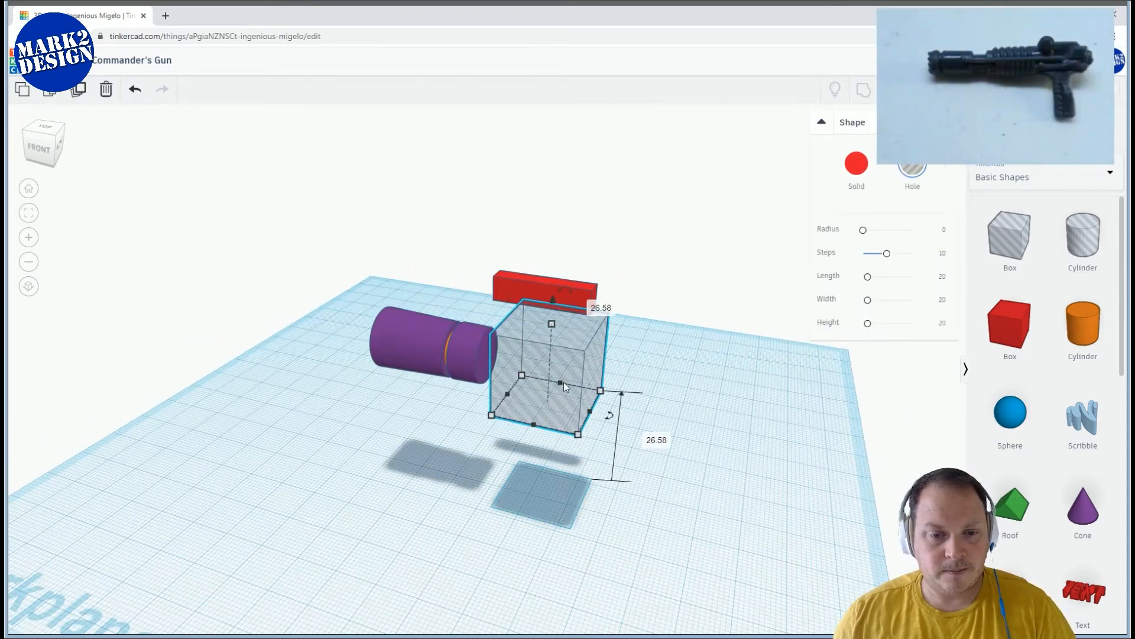
right_click_drag(542, 350, 533, 379)
left_click_drag(533, 378, 497, 371)
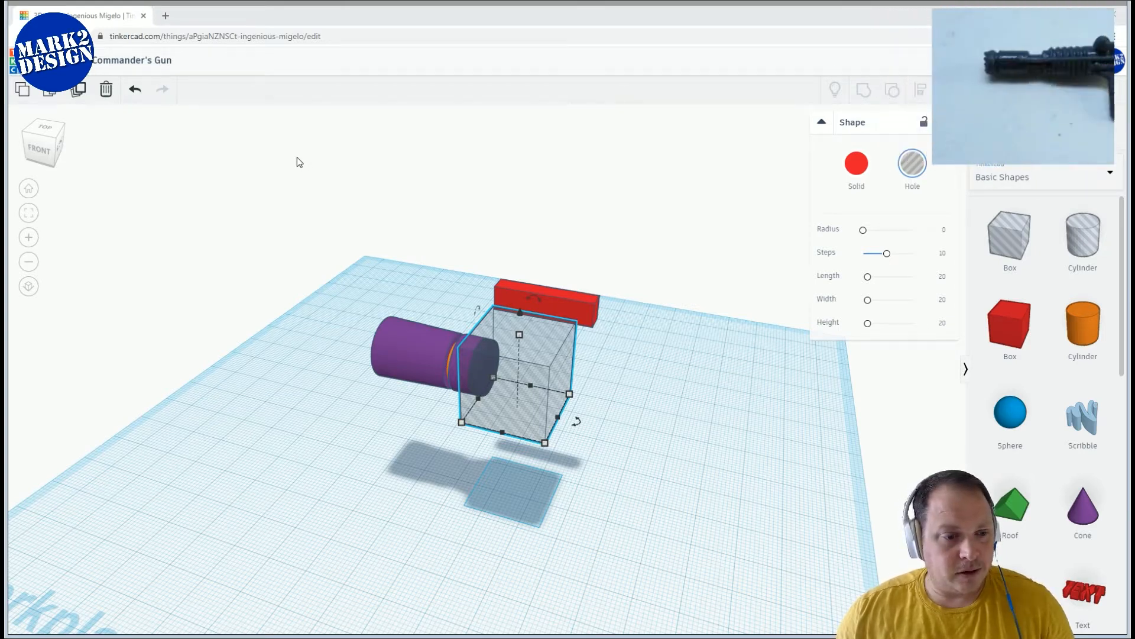
Flatten the box hole into a thin plate 1 mm high at the upper part of the short cone
right_click_drag(416, 235, 526, 234)
left_click_drag(526, 211, 537, 289)
right_click_drag(550, 284, 562, 260)
scroll(544, 299, "up", 3)
middle_click_drag(563, 260, 554, 264)
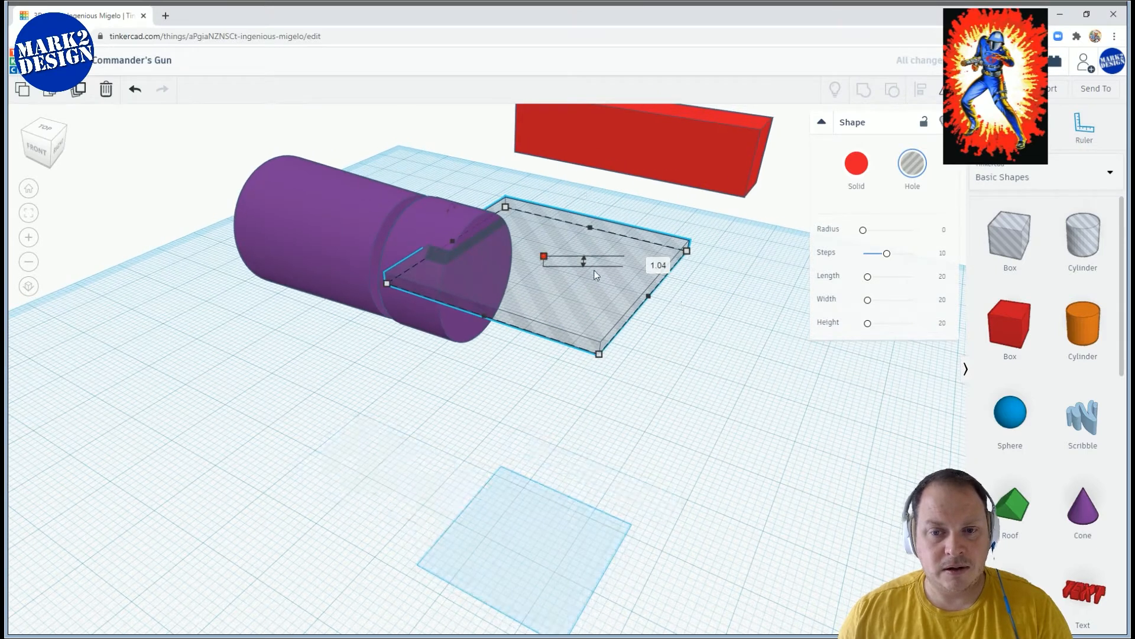
left_click(649, 260)
type("1")
key("Return")
Narrow the thin plate to a bar about 3.51 mm wide, crossing the end of the short cone
right_click_drag(598, 302, 677, 309)
left_click_drag(628, 289, 569, 279)
right_click_drag(567, 279, 396, 498)
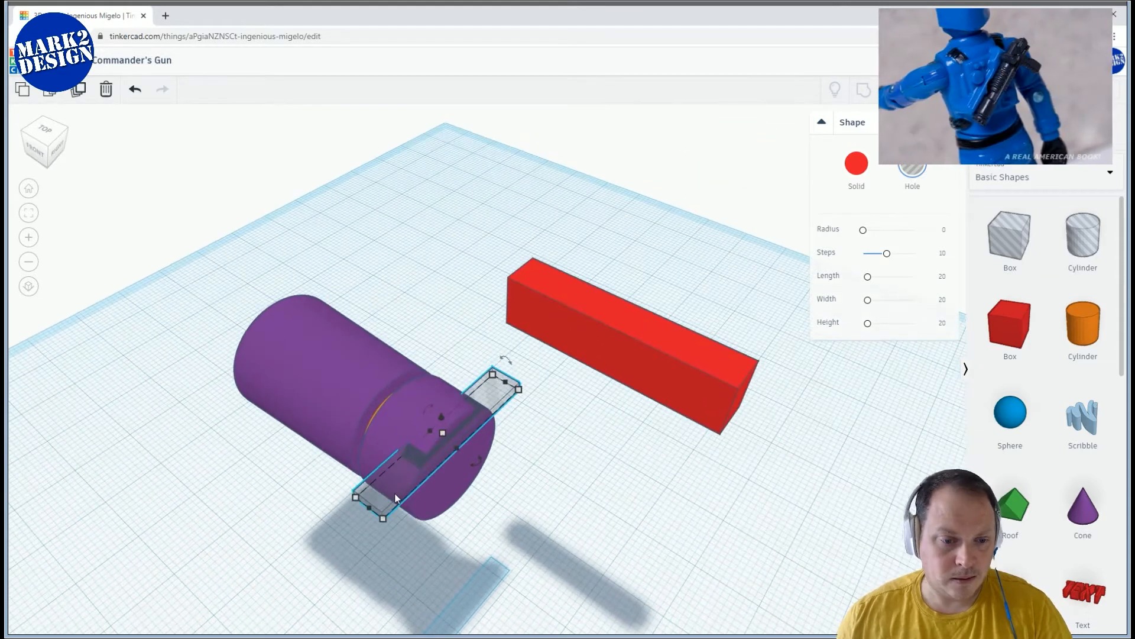
Turn the bar into a solid and colour it green
left_click(860, 175)
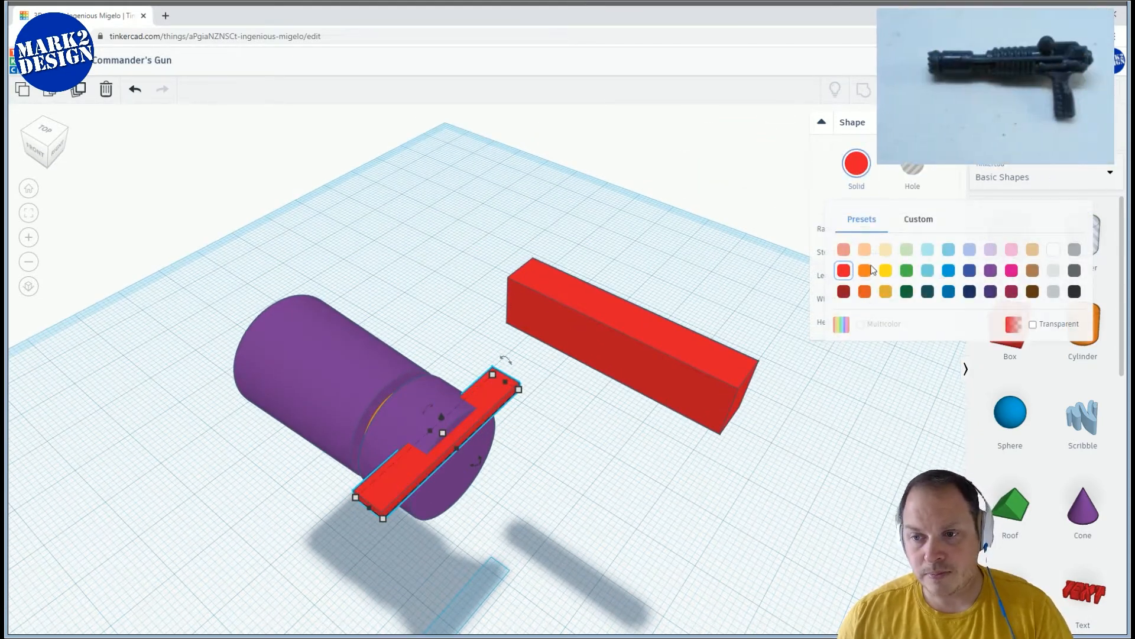
left_click(906, 271)
right_click_drag(573, 377, 686, 392)
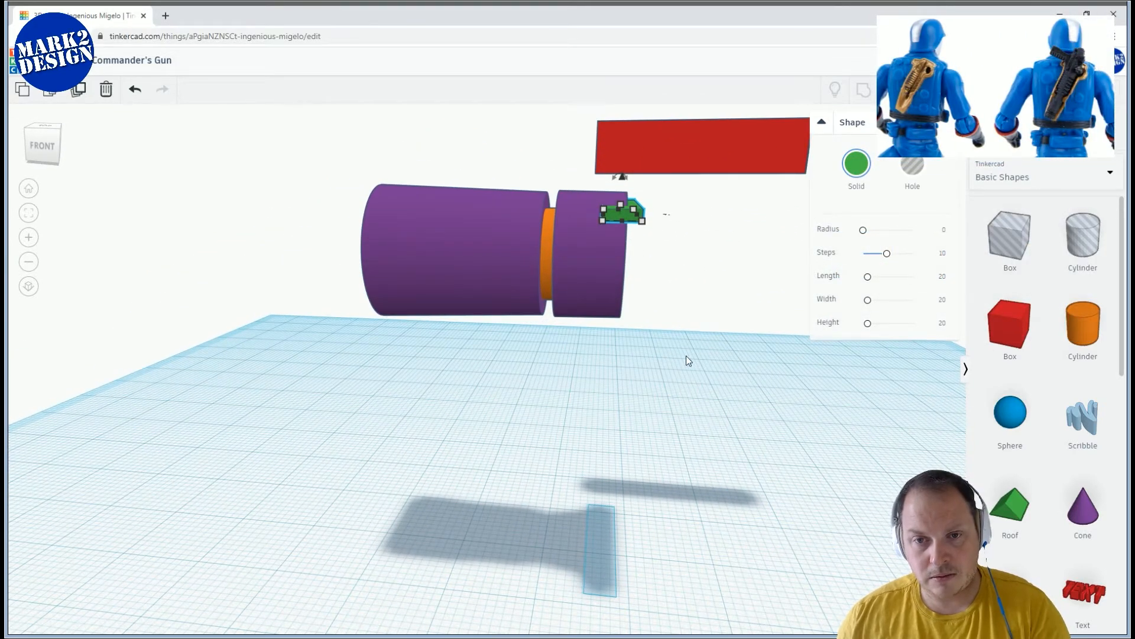
right_click_drag(686, 342, 610, 304)
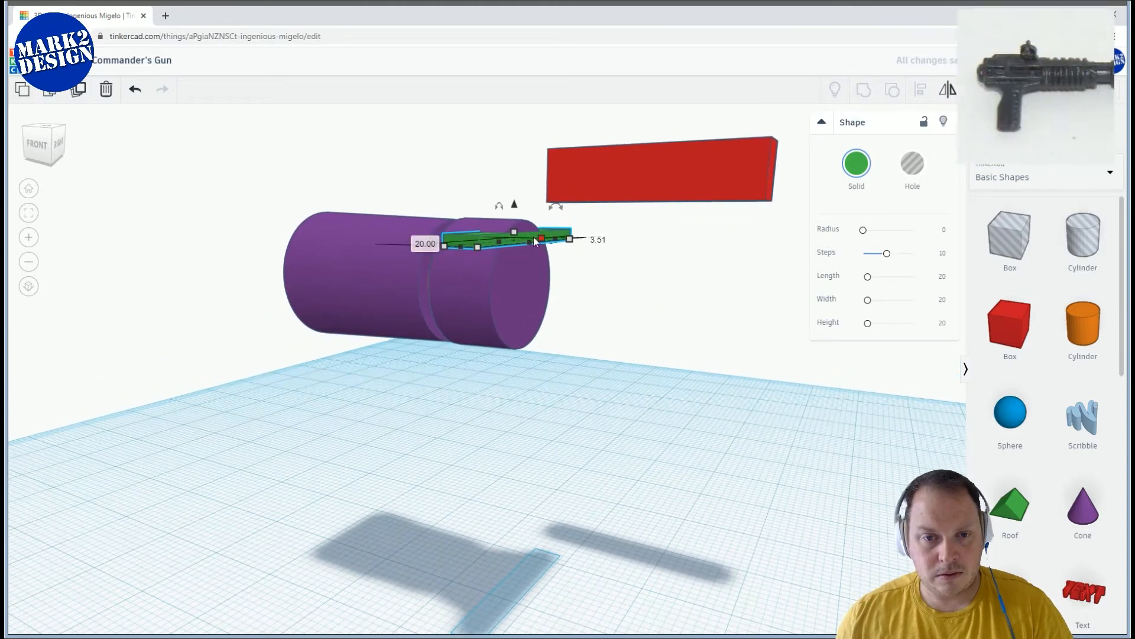
Raise the green bar 0.28 mm and duplicate it downwards at equal spacing to make a stack of six bars
left_click(553, 239)
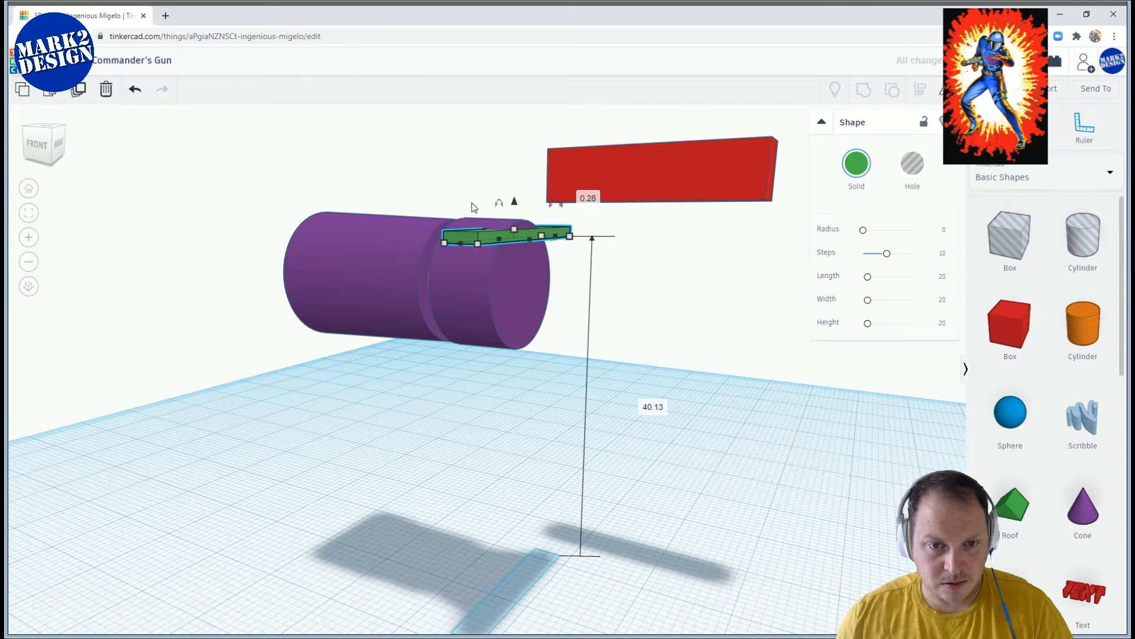
left_click(485, 238)
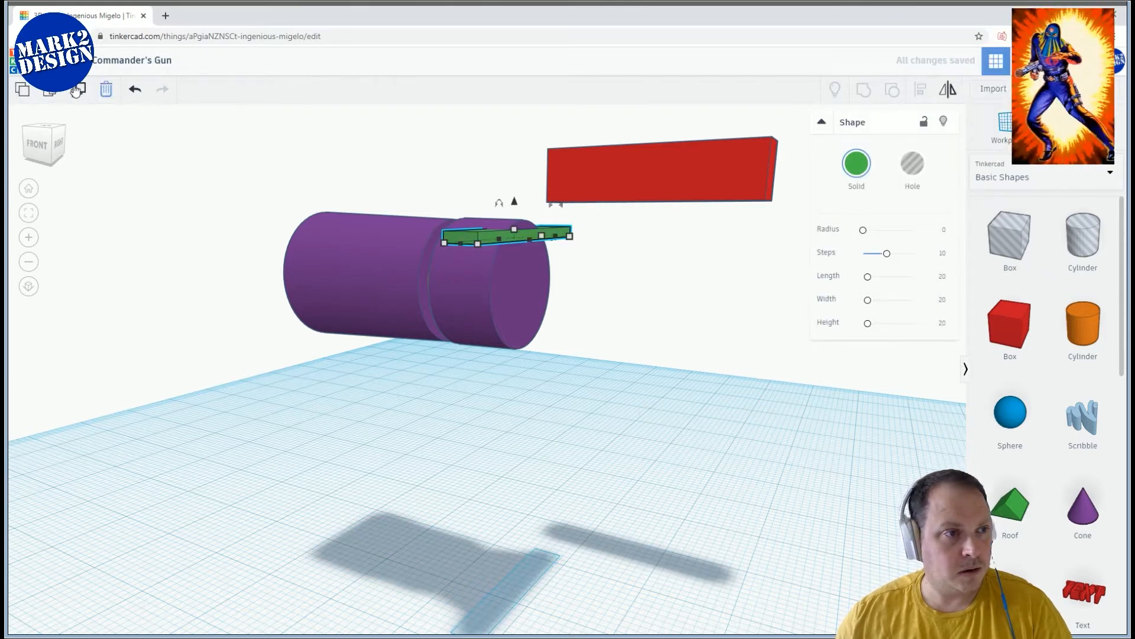
left_click(283, 162)
left_click_drag(515, 204, 515, 227)
left_click(80, 94)
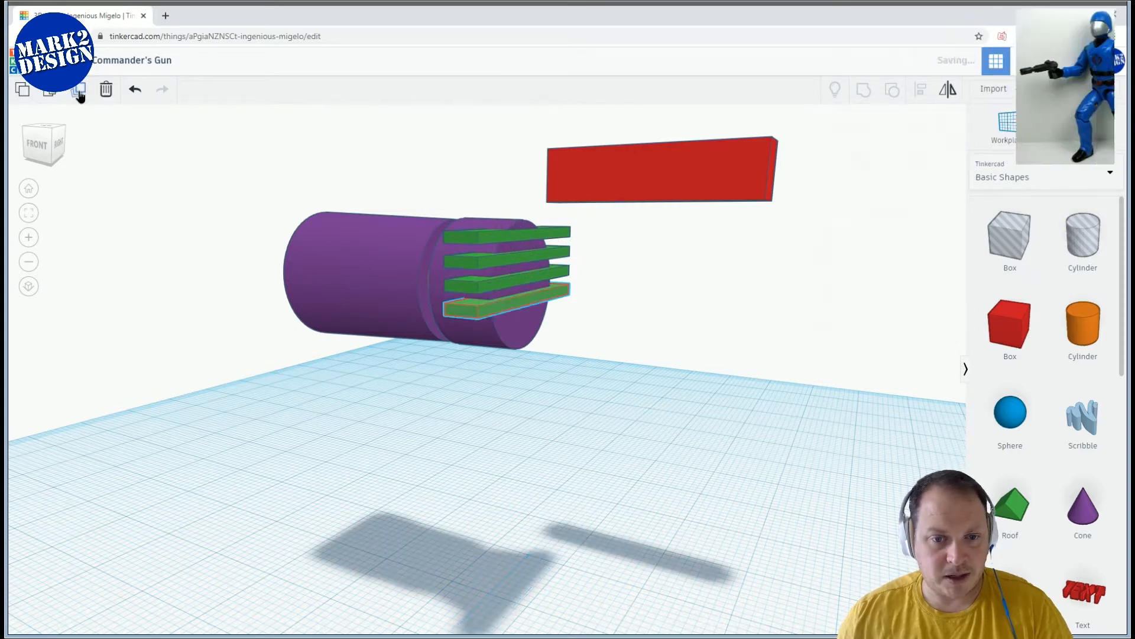
left_click(80, 94)
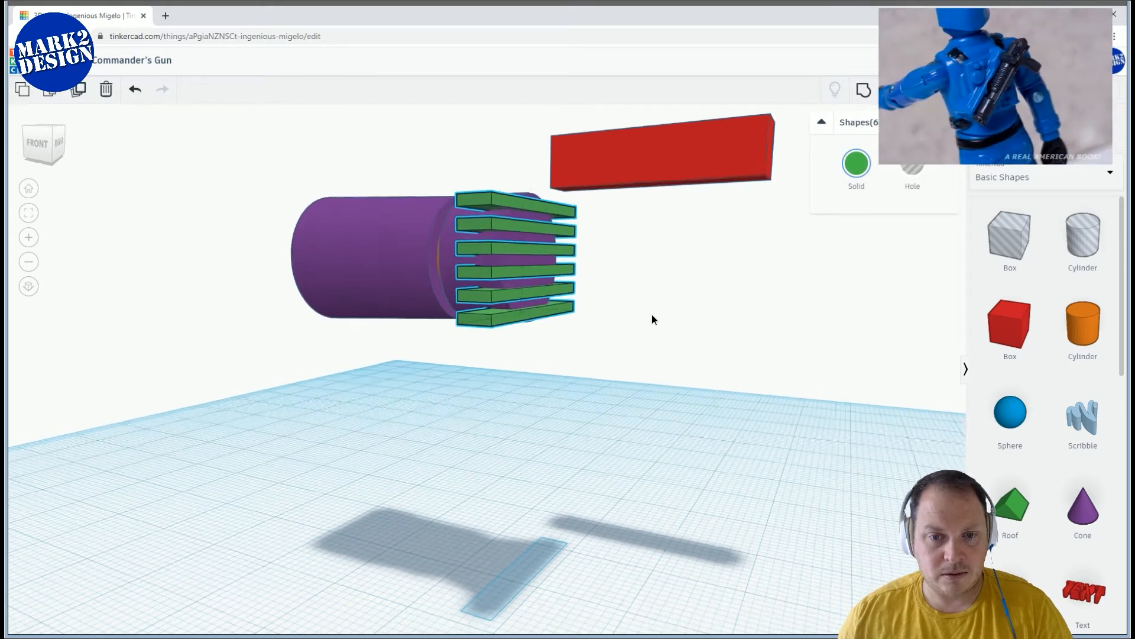
Adjust the position of the six-bar stack slightly at the short cone's end
right_click_drag(651, 314, 619, 271)
left_click_drag(539, 200, 544, 198)
right_click_drag(607, 220, 616, 307)
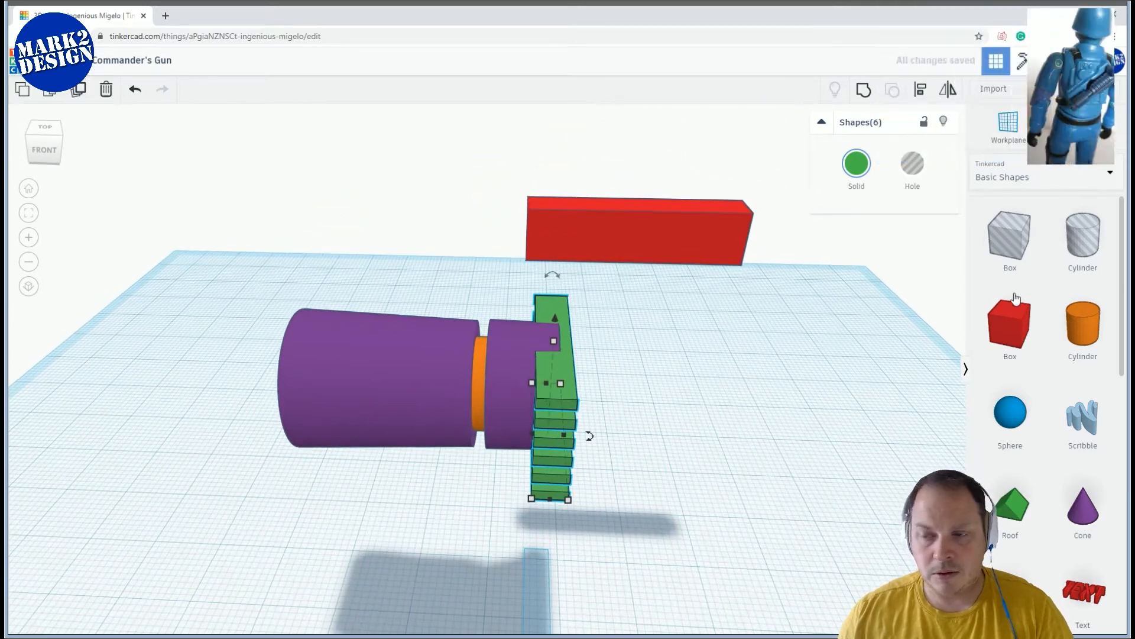
Place a cylinder hole on the workplane in front of the barrel and turn the six green bars into holes
left_click_drag(1083, 249, 672, 537)
right_click_drag(672, 538, 506, 482)
right_click_drag(492, 523, 615, 341)
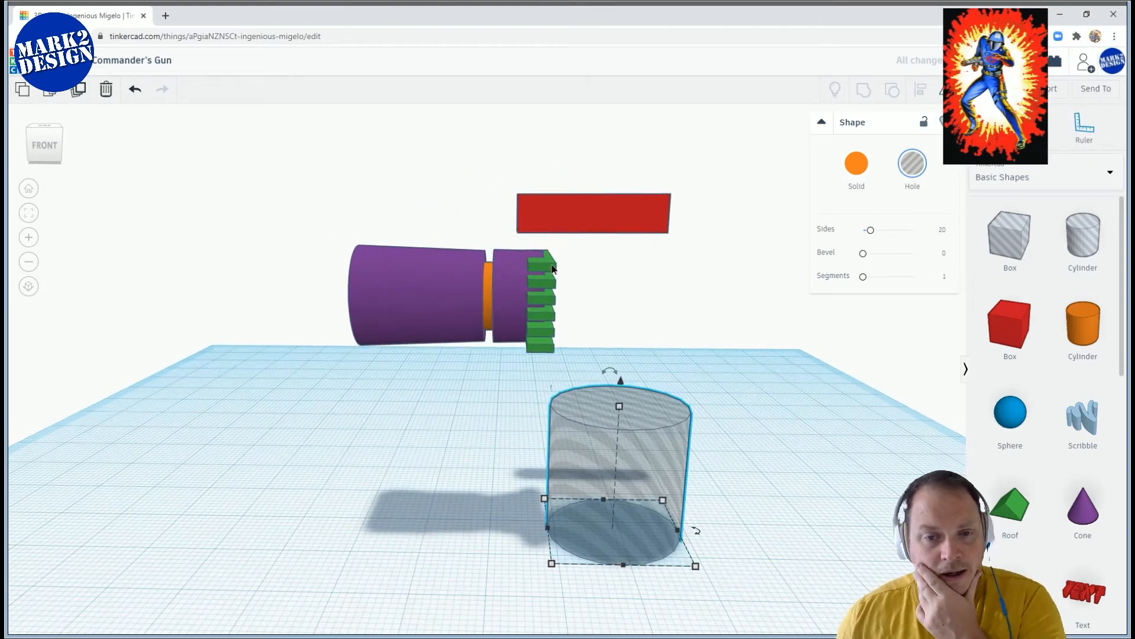
left_click(555, 351)
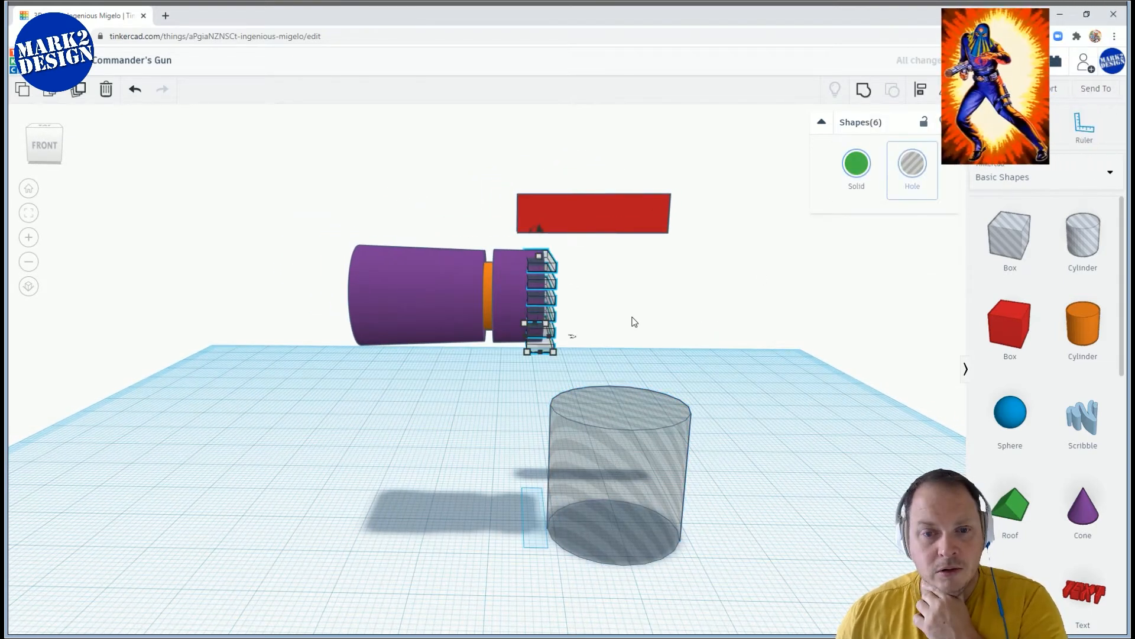
Try grouping the six bar holes with the short cone to cut notches, and undo the grouping
left_click(508, 267, "shift")
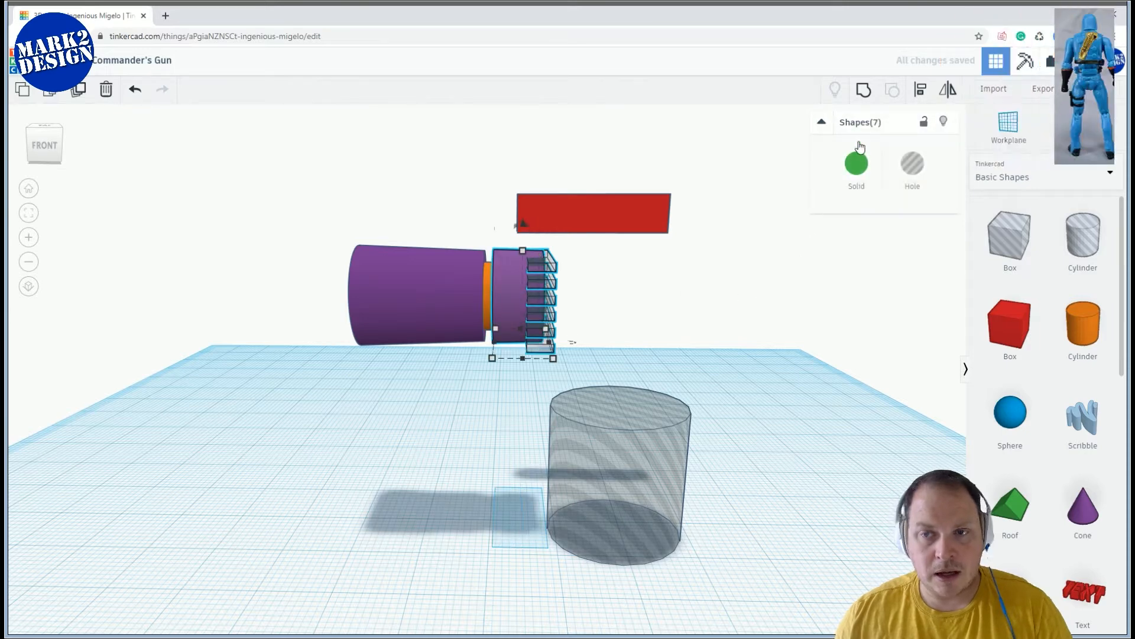
mouse_move(725, 305)
right_mouse_down()
mouse_move(603, 286)
mouse_move(708, 296)
mouse_move(708, 312)
right_mouse_up()
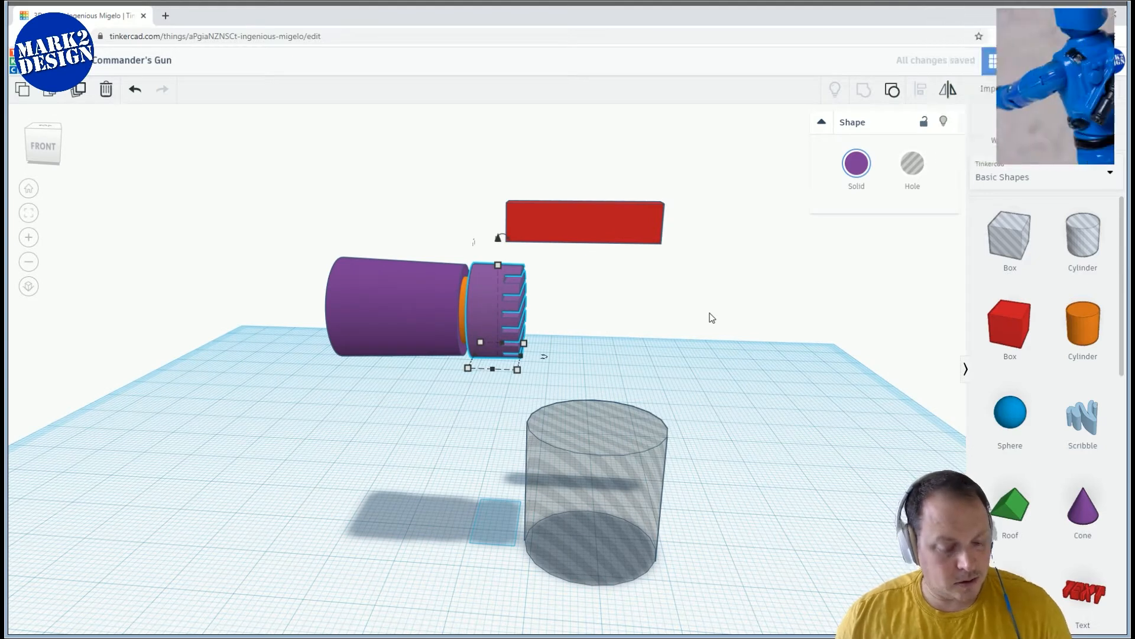
key("ctrl+z")
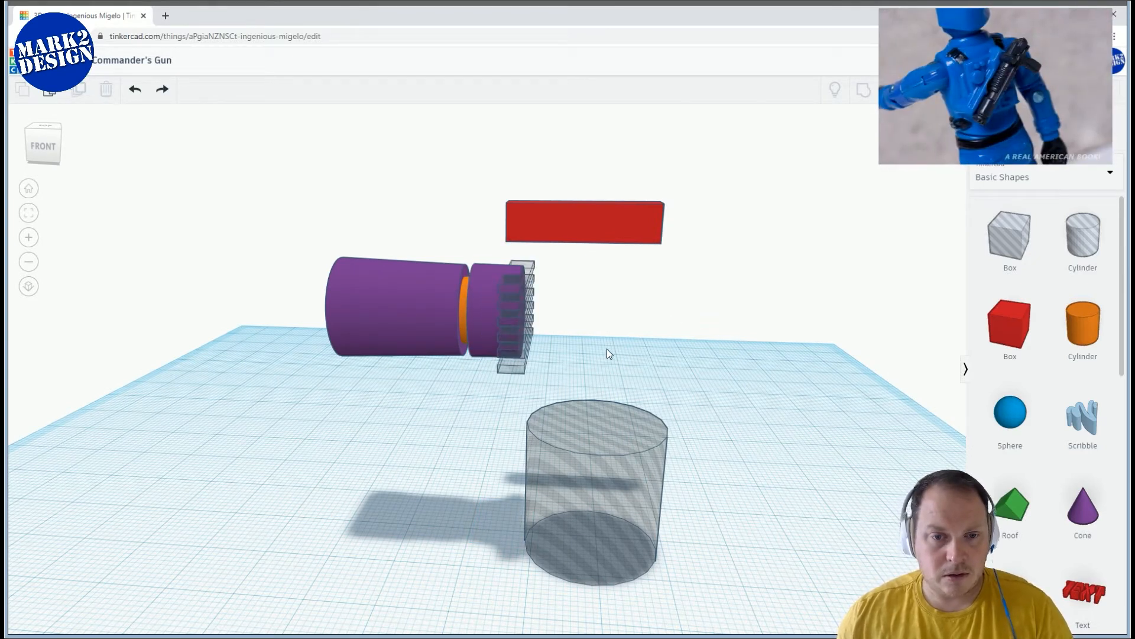
Narrow the six bar holes along the barrel axis and nudge them two steps outward at the short cone's end
right_click_drag(600, 352, 419, 473)
left_click(407, 436)
right_click_drag(494, 427, 523, 436)
left_click_drag(499, 453, 529, 457)
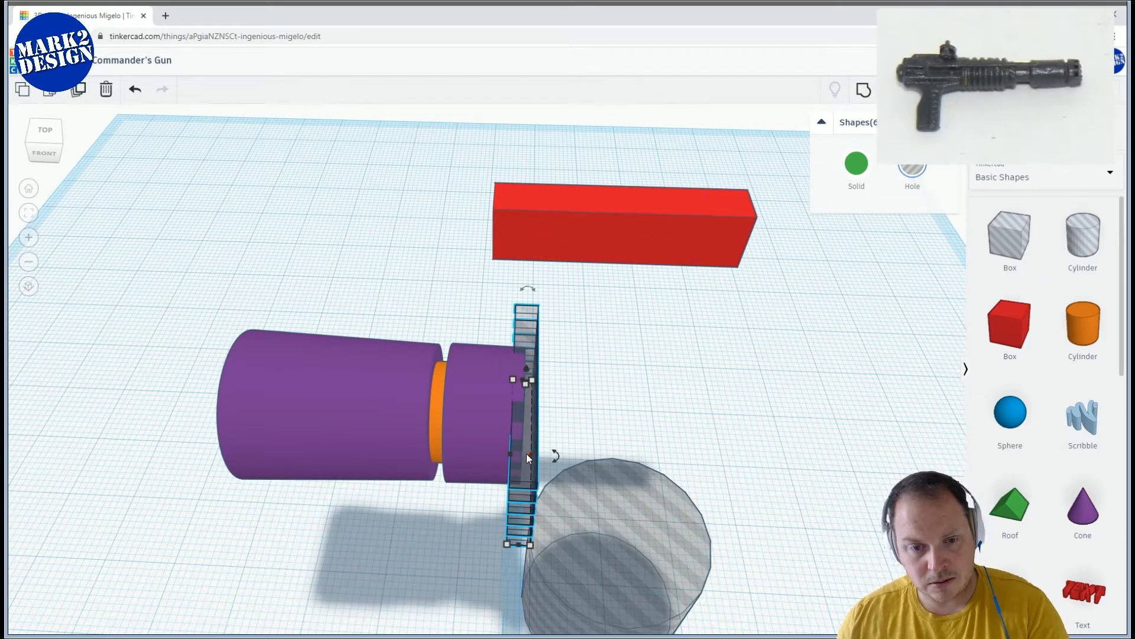
key("Right")
key("Right")
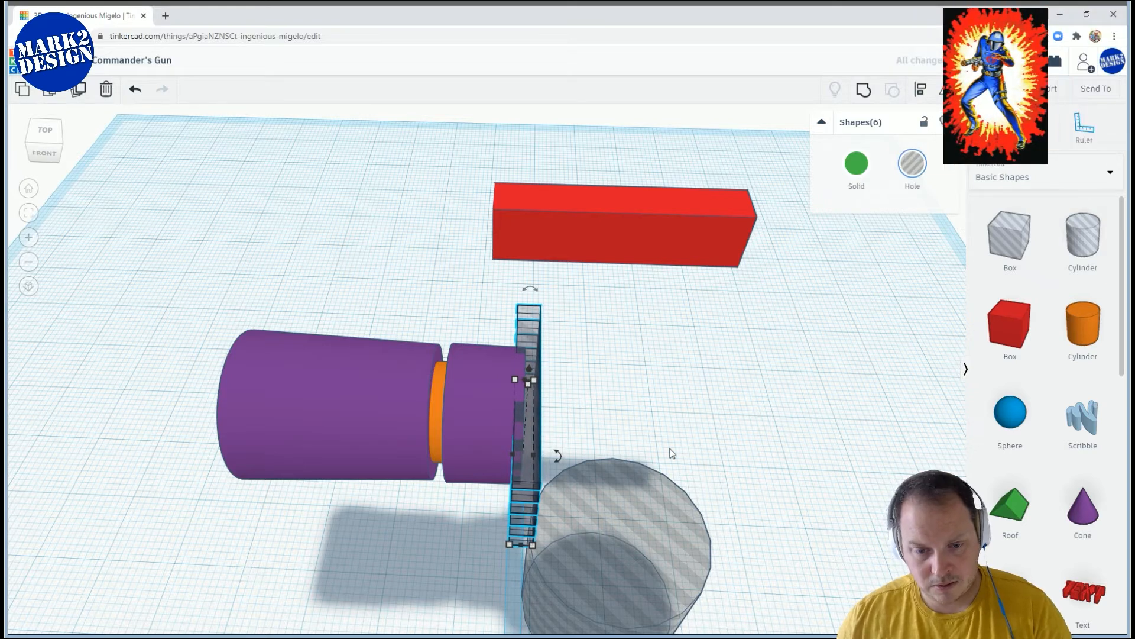
Raise the cylinder hole to barrel height and lay it parallel to the barrel, with its sides set to 64
scroll(672, 452, "down", 3)
left_click(576, 487)
left_click_drag(601, 481, 608, 243)
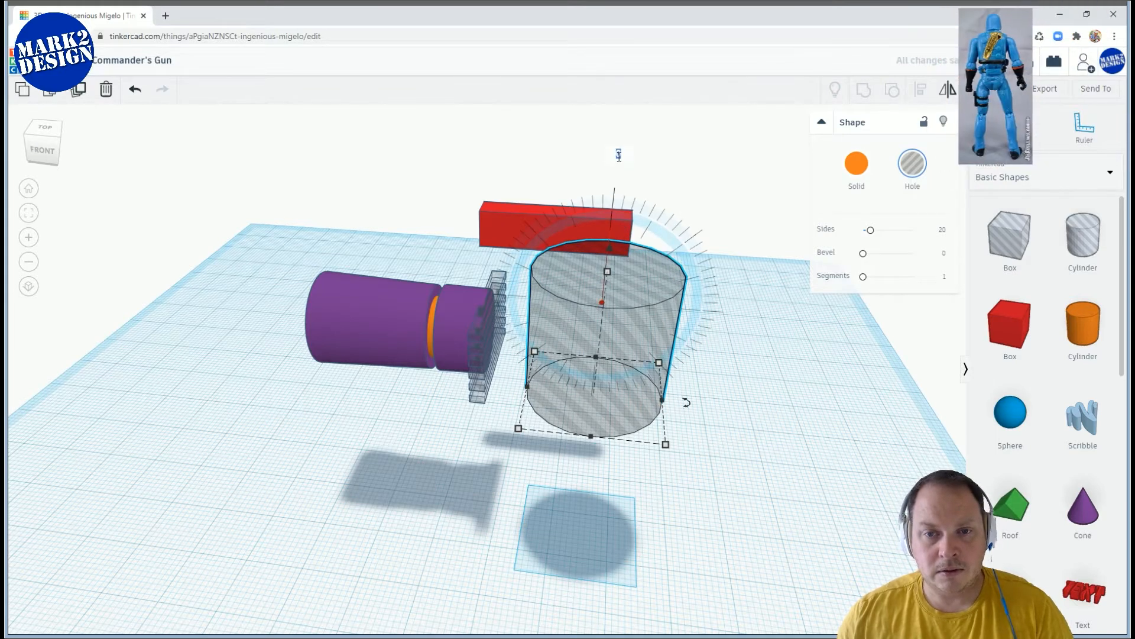
left_click_drag(619, 155, 739, 302)
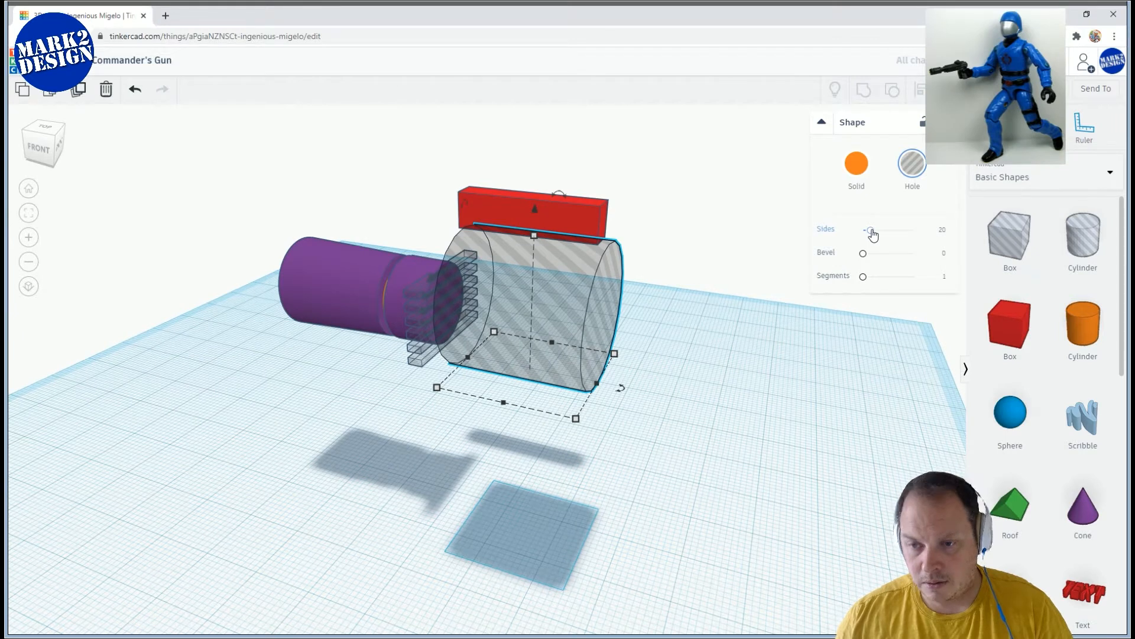
left_click_drag(871, 231, 905, 231)
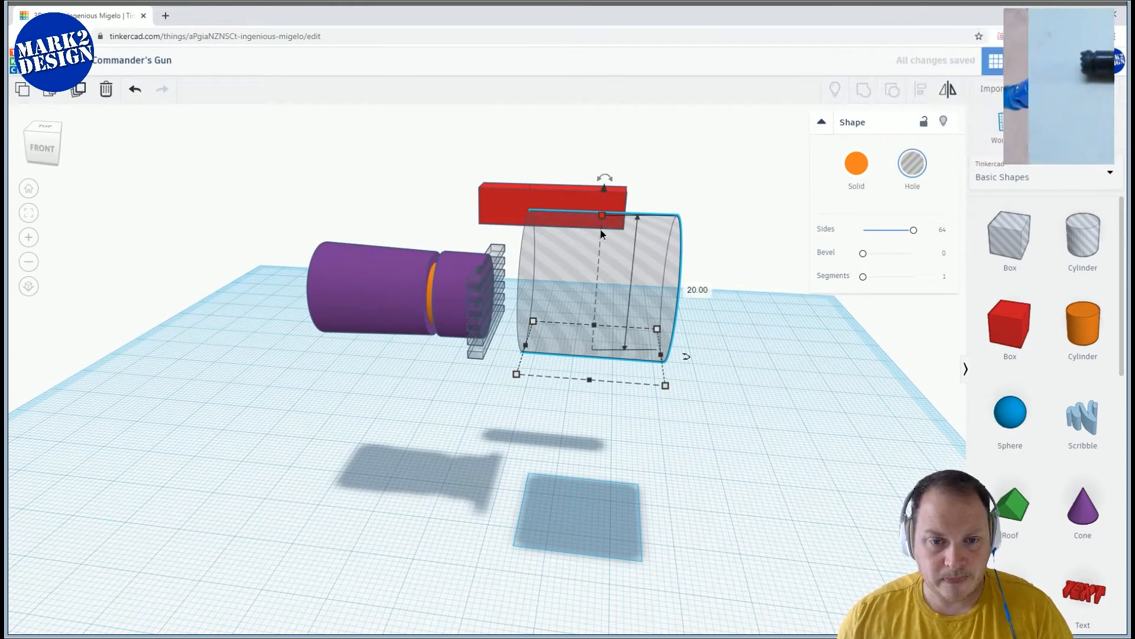
Scale the cylinder hole down proportionally and move it to the open end of the short cone
left_click_drag(602, 214, 598, 267, "shift")
right_click_drag(586, 319, 541, 355)
left_click_drag(541, 356, 491, 323)
Group the six bar holes into one hole object
right_click_drag(580, 292, 398, 291)
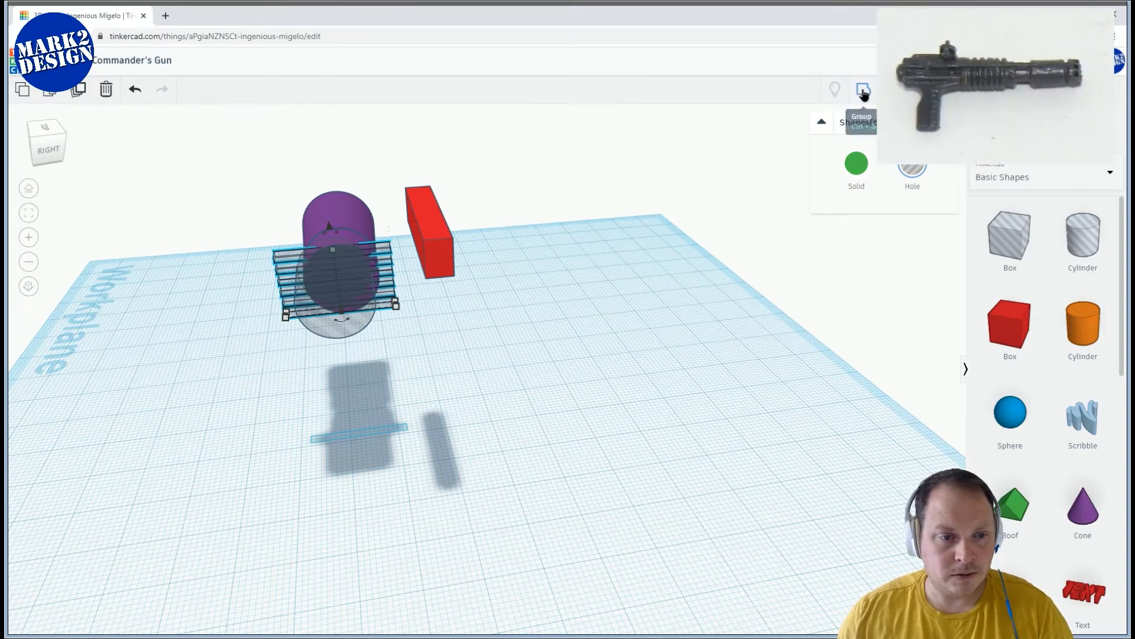
right_click_drag(449, 355, 692, 313)
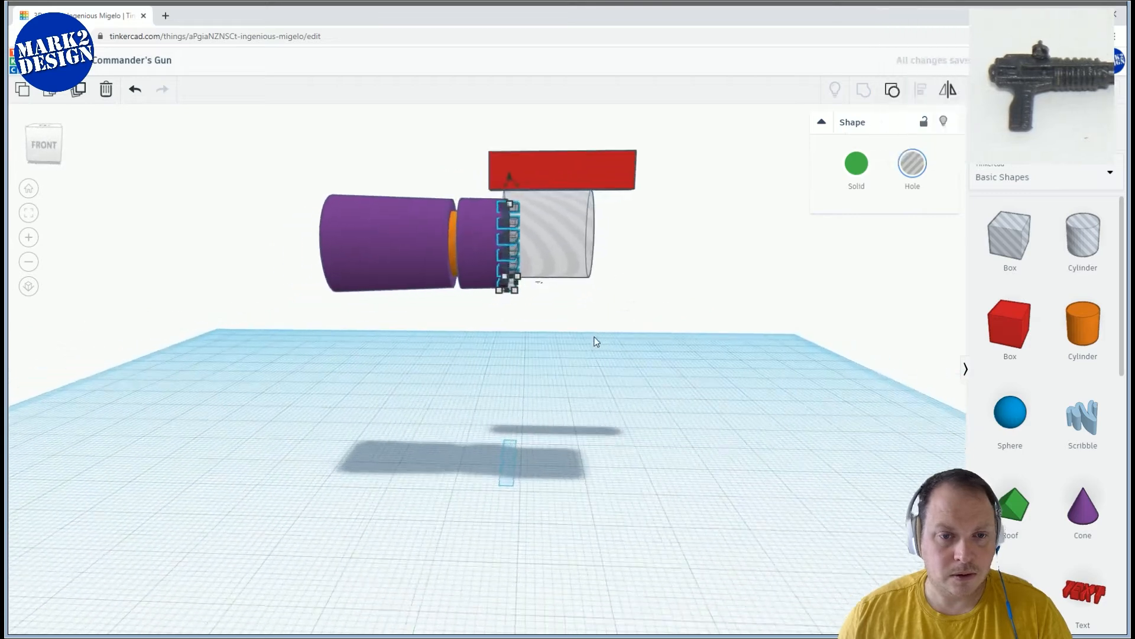
scroll(558, 319, "up", 2)
right_click_drag(553, 317, 569, 229)
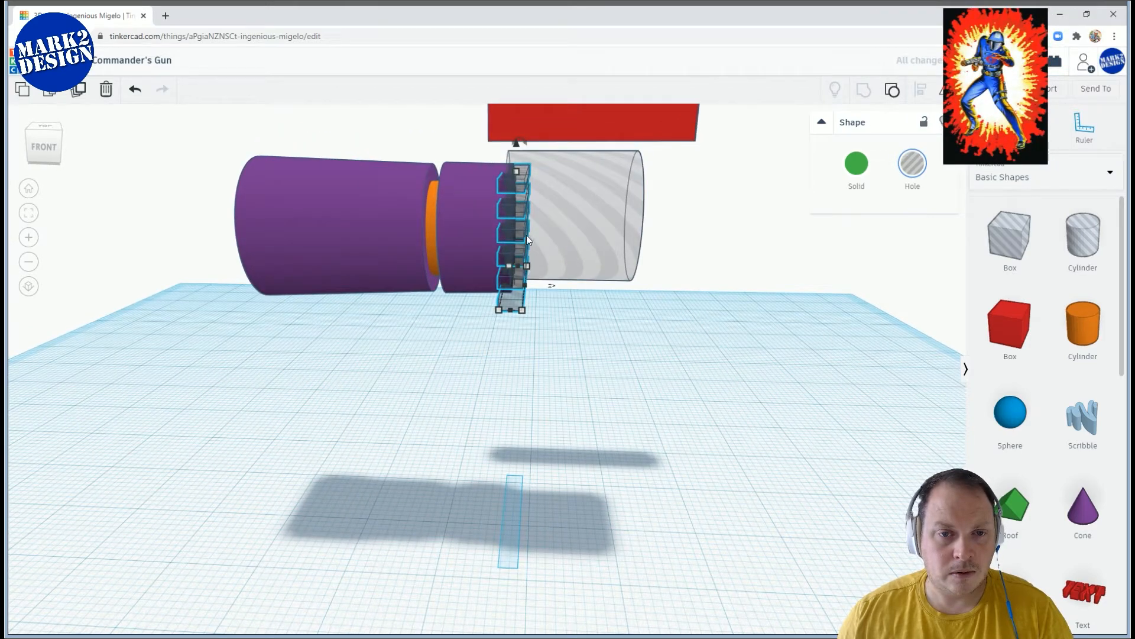
Lower the cylinder hole slightly and align it, the bar holes and the barrel parts to a common center height
left_click(559, 229)
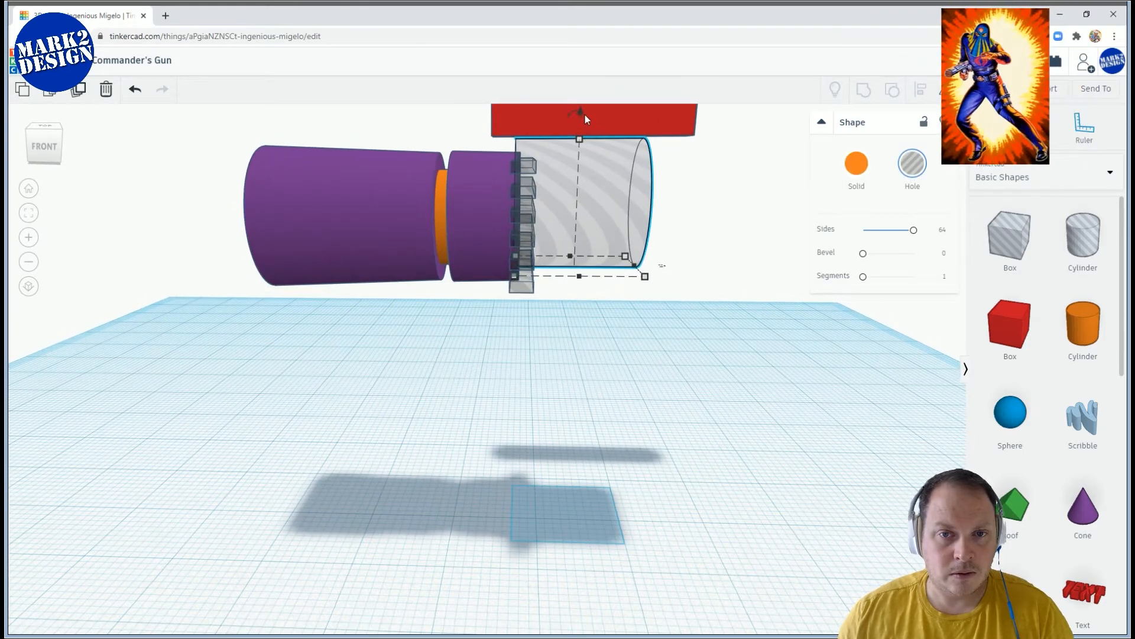
left_click_drag(583, 112, 584, 123)
right_click_drag(598, 141, 264, 135)
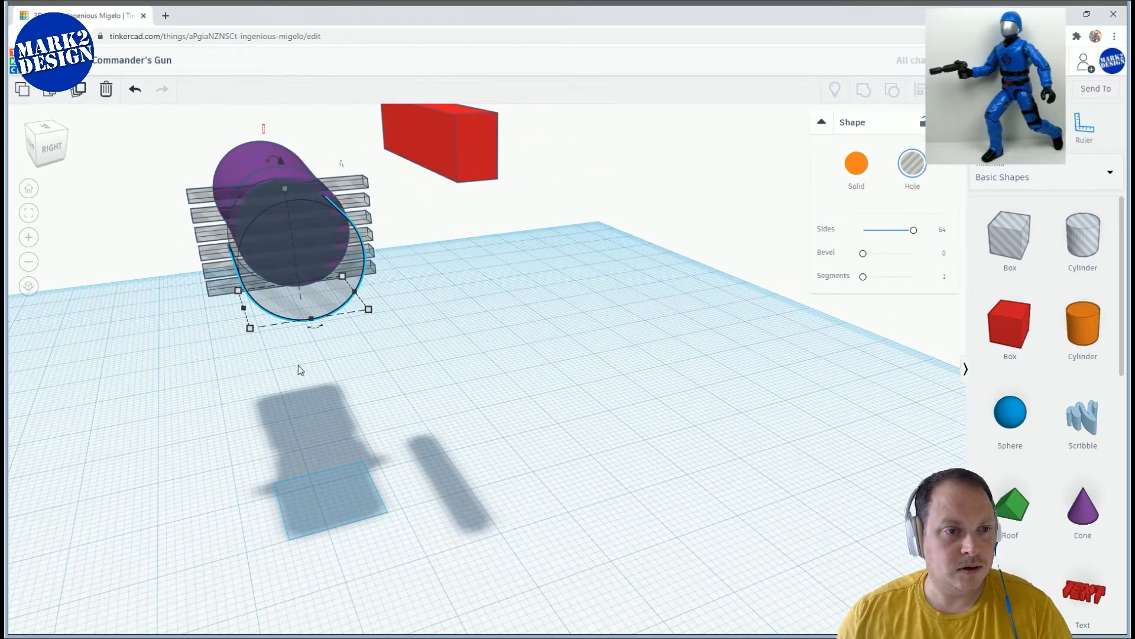
left_click_drag(263, 125, 299, 367)
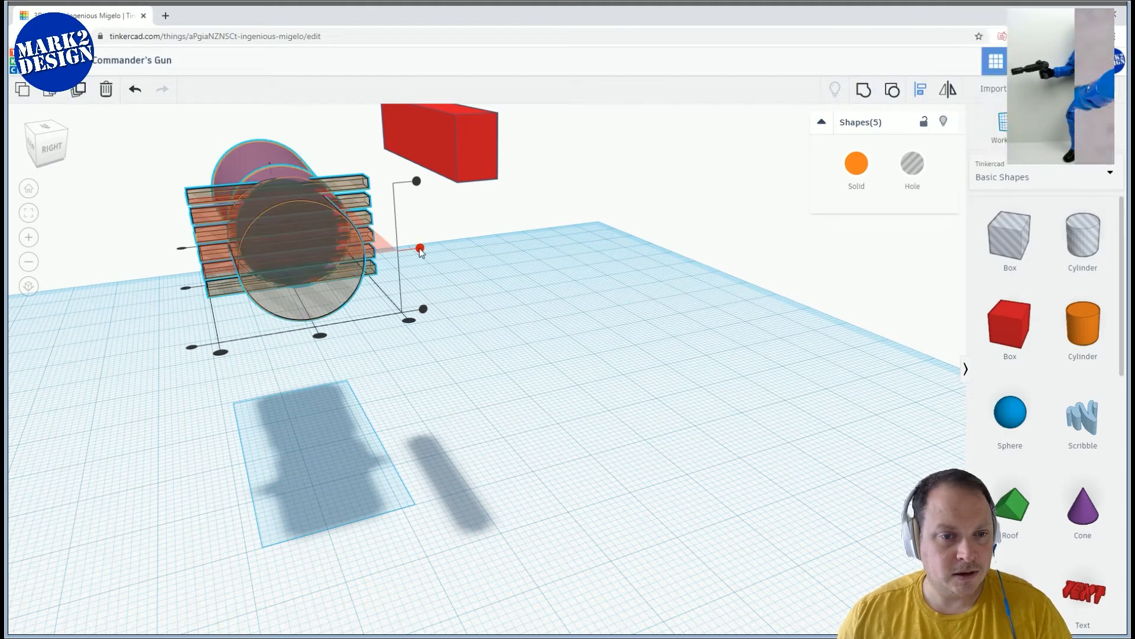
left_click(488, 356)
mouse_move(514, 352)
right_mouse_down()
mouse_move(641, 351)
mouse_move(649, 340)
mouse_move(562, 357)
mouse_move(580, 354)
mouse_move(471, 349)
mouse_move(528, 352)
right_mouse_up()
scroll(649, 339, "up", 3)
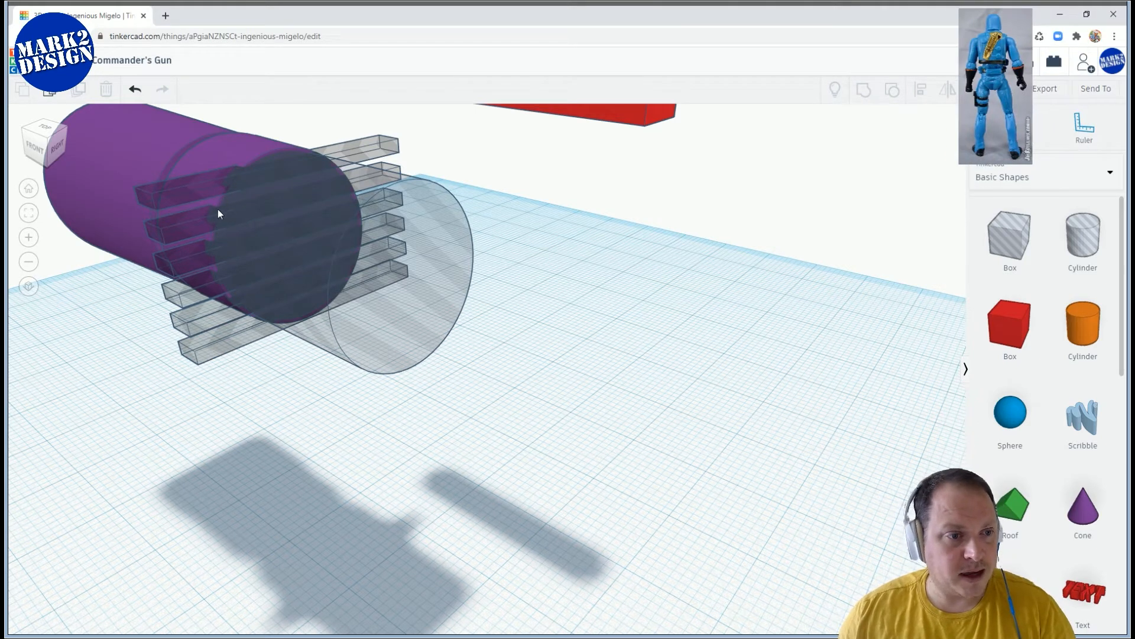
Move the cylinder hole inward over the bar holes at the short cone and shorten it to about 6.6 mm
right_click_drag(261, 208, 359, 211)
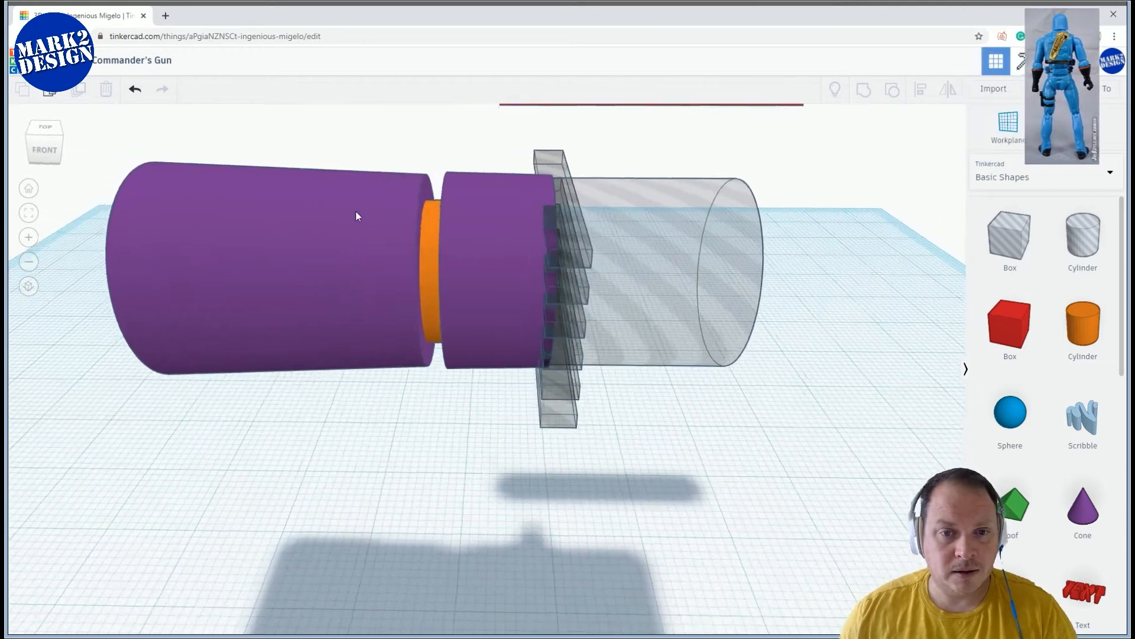
left_click(609, 268)
left_click_drag(677, 268, 635, 274)
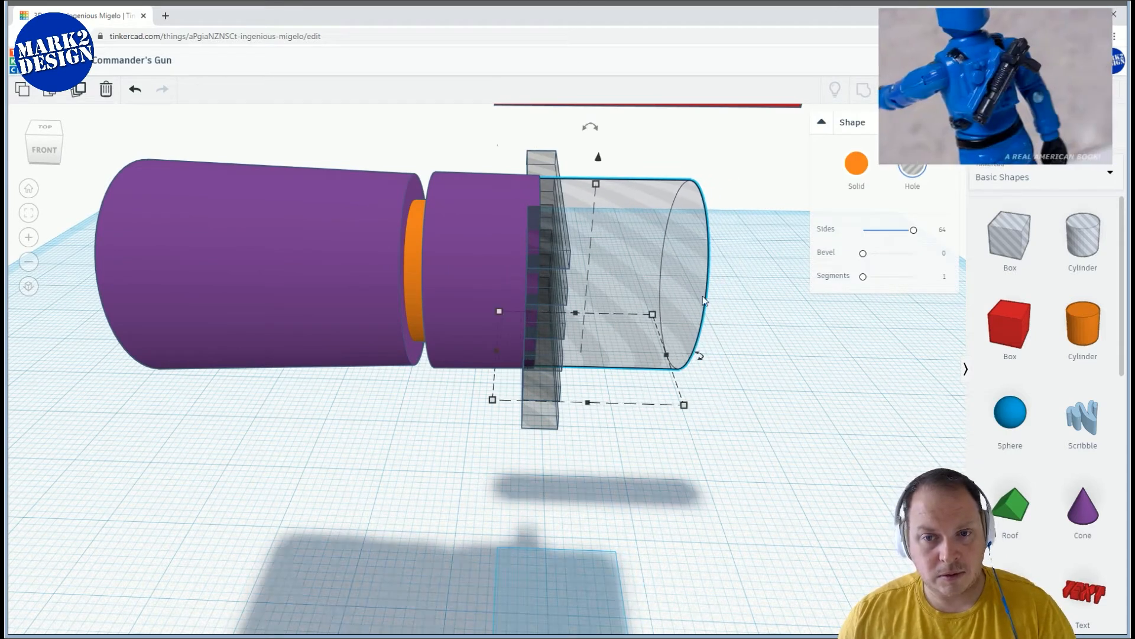
left_click_drag(667, 356, 591, 355)
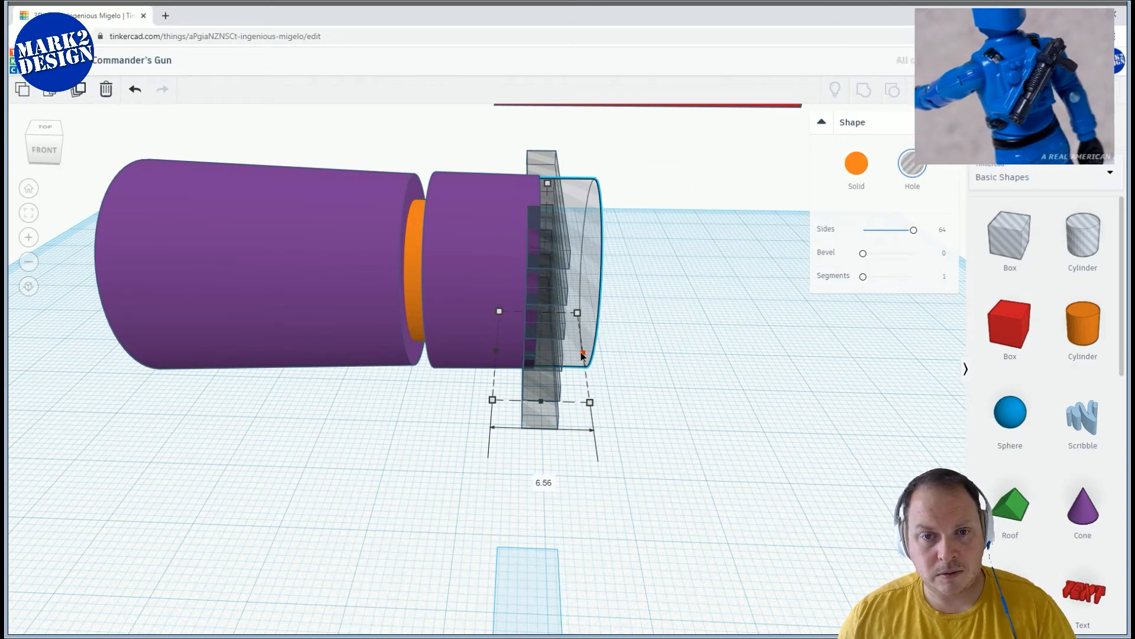
right_click_drag(604, 356, 495, 357)
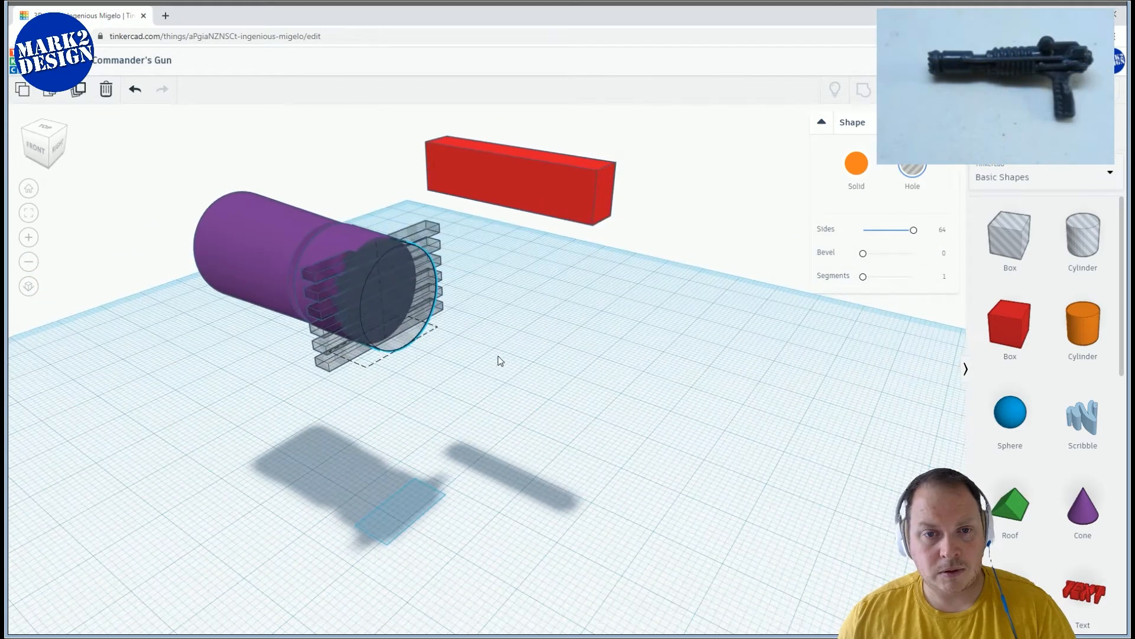
Duplicate the solid red box and place the copy in front of the muzzle at barrel height
left_click(556, 179)
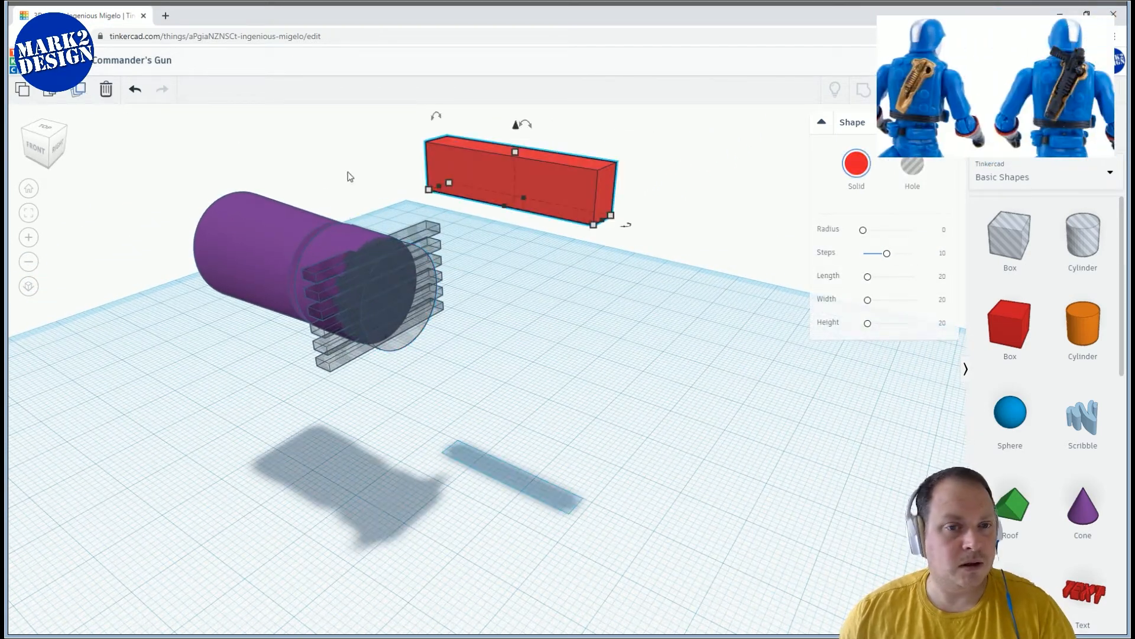
left_click_drag(552, 203, 518, 305, "alt")
right_click_drag(587, 279, 626, 313)
left_click_drag(580, 235, 560, 266)
right_click_drag(534, 237, 323, 329)
Enlarge the red box copy to about 16 mm tall and 15.8 mm wide so it surrounds the muzzle
left_click_drag(322, 332, 320, 285)
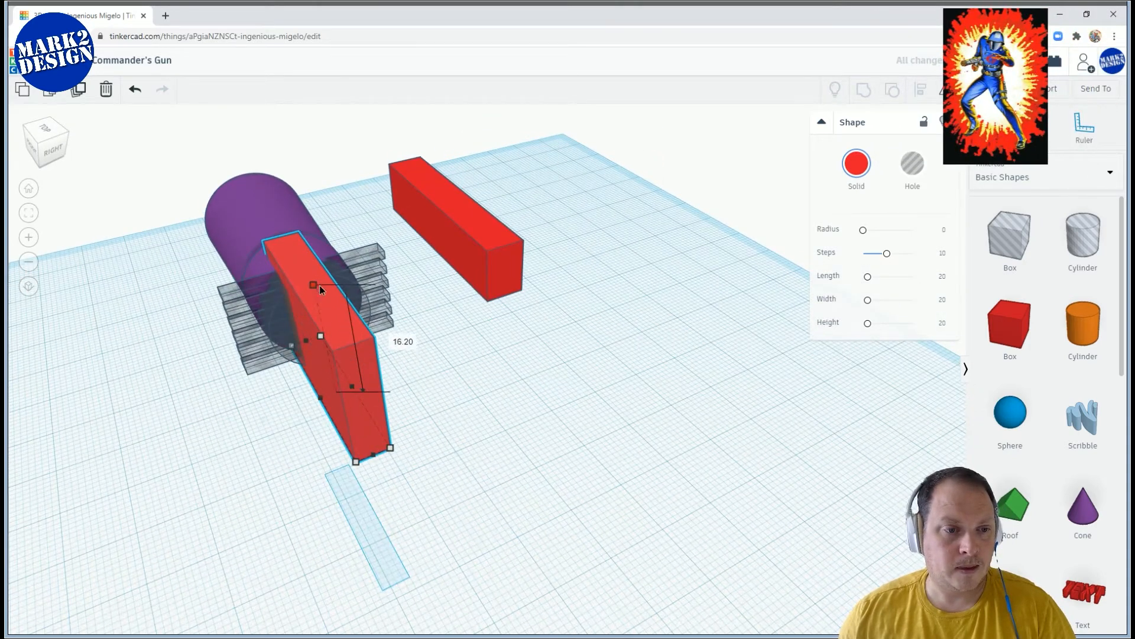
left_click_drag(319, 400, 282, 413)
left_click_drag(352, 387, 398, 369)
right_click_drag(398, 369, 520, 342)
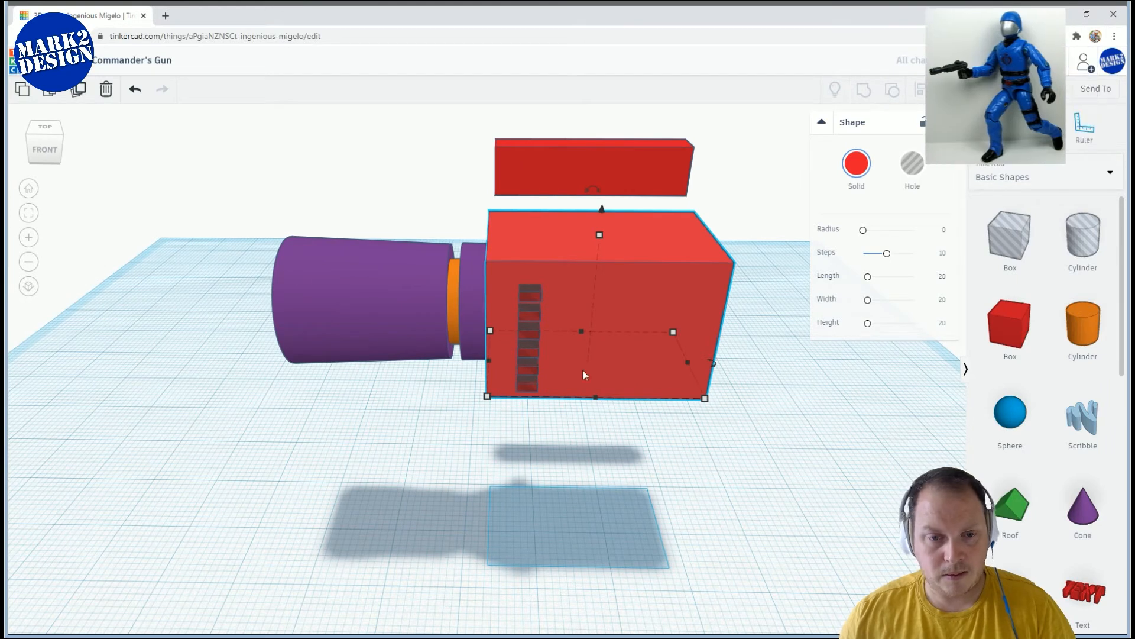
Shorten the red box copy to about 4.7 mm along the barrel and center it on the barrel parts
left_click_drag(686, 363, 548, 365)
right_click_drag(547, 364, 467, 360)
left_click_drag(467, 359, 488, 360)
right_click_drag(488, 360, 348, 346)
left_click_drag(237, 143, 360, 331)
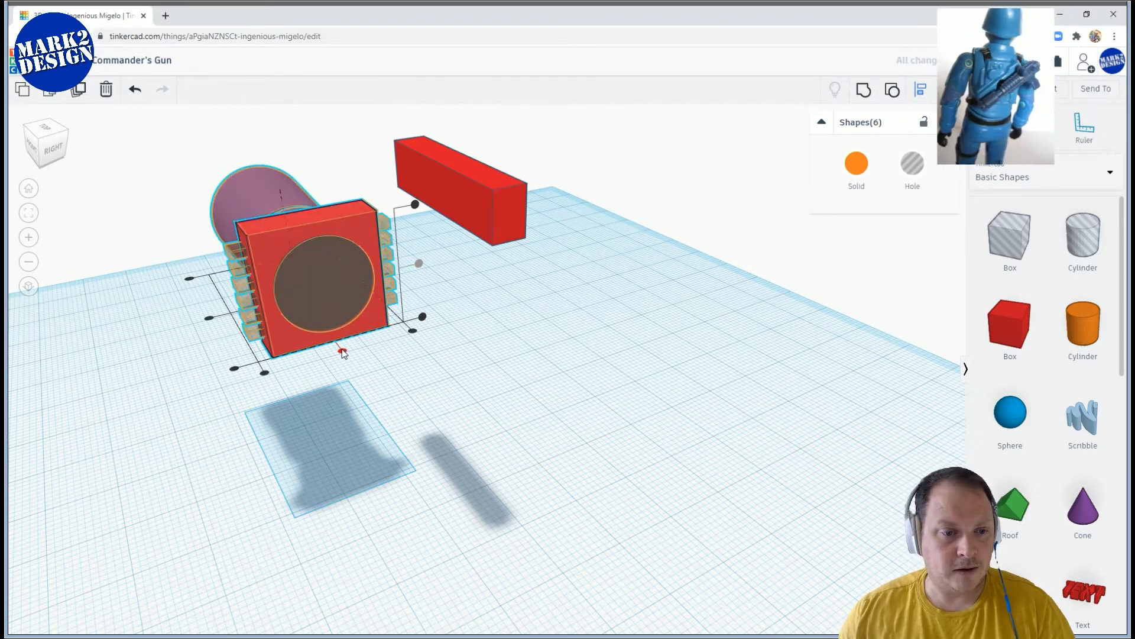
left_click(520, 390)
Group the red box copy with the cylinder hole to cut a round opening, and turn the result into a hole
right_click_drag(544, 390, 478, 318)
left_click(467, 306)
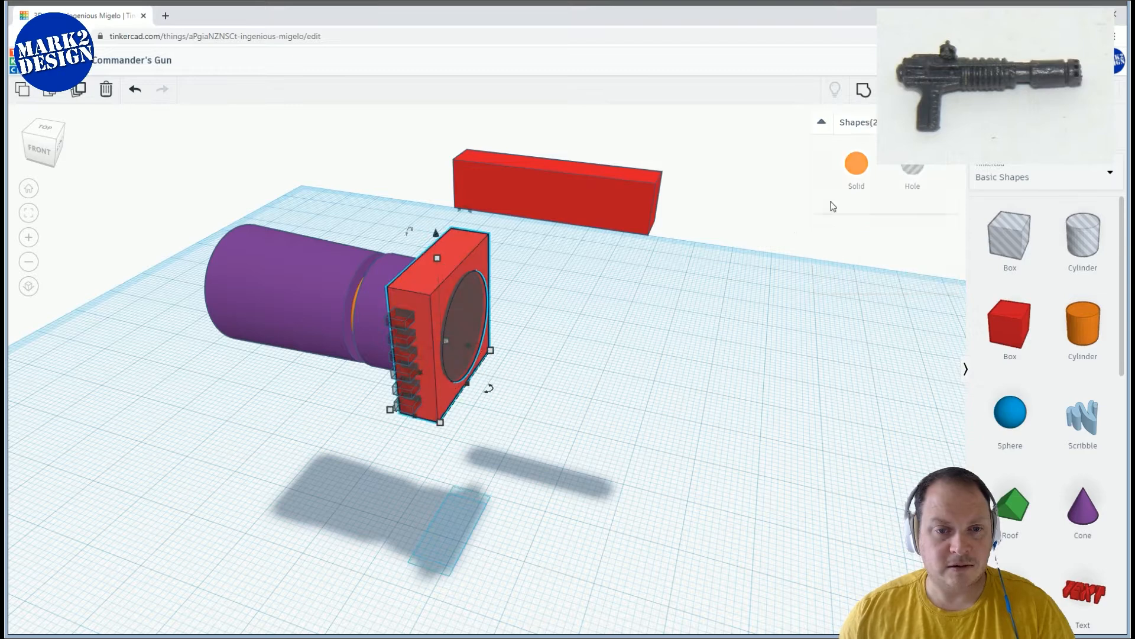
left_click(865, 90)
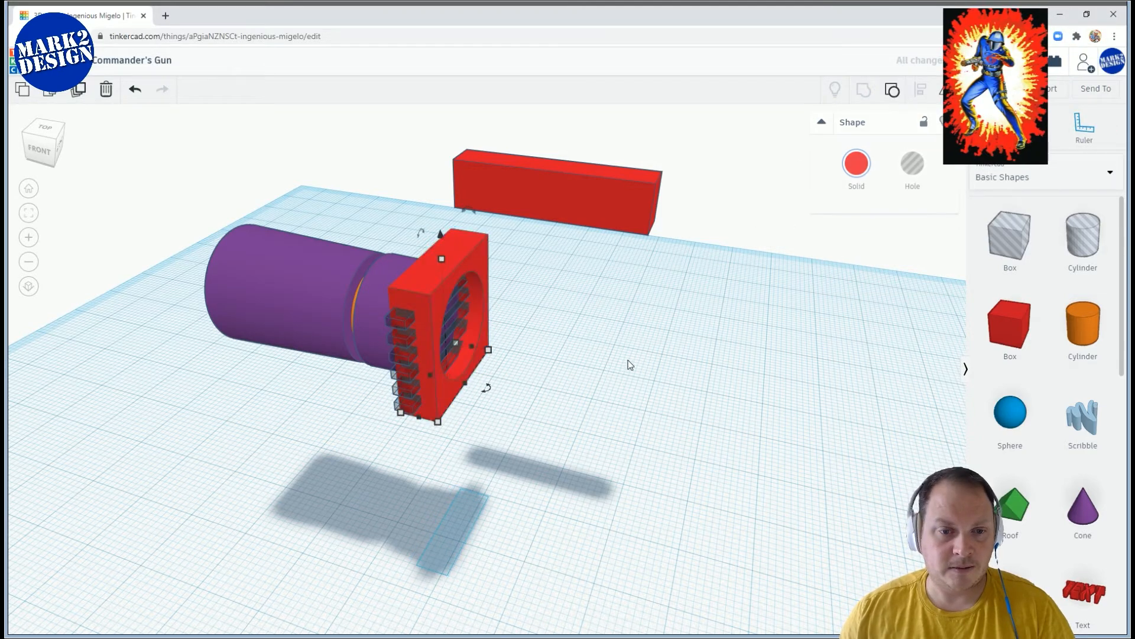
right_click_drag(654, 354, 568, 354)
left_click(912, 165)
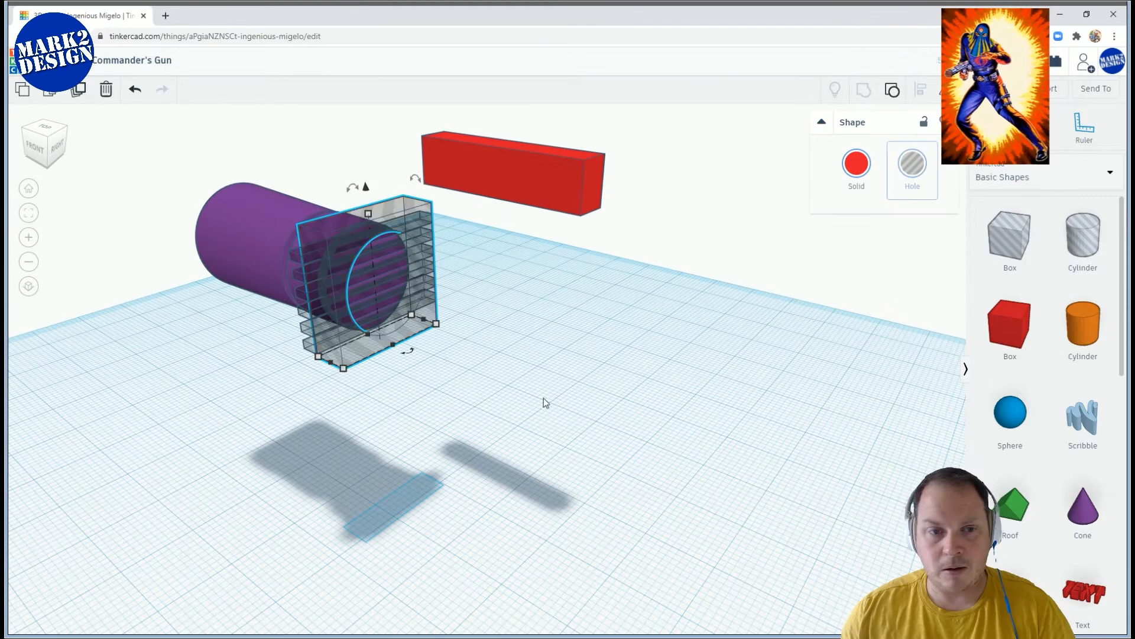
Make the bar group solid and try to trim it by grouping it with the square-framed hole
left_click(307, 349)
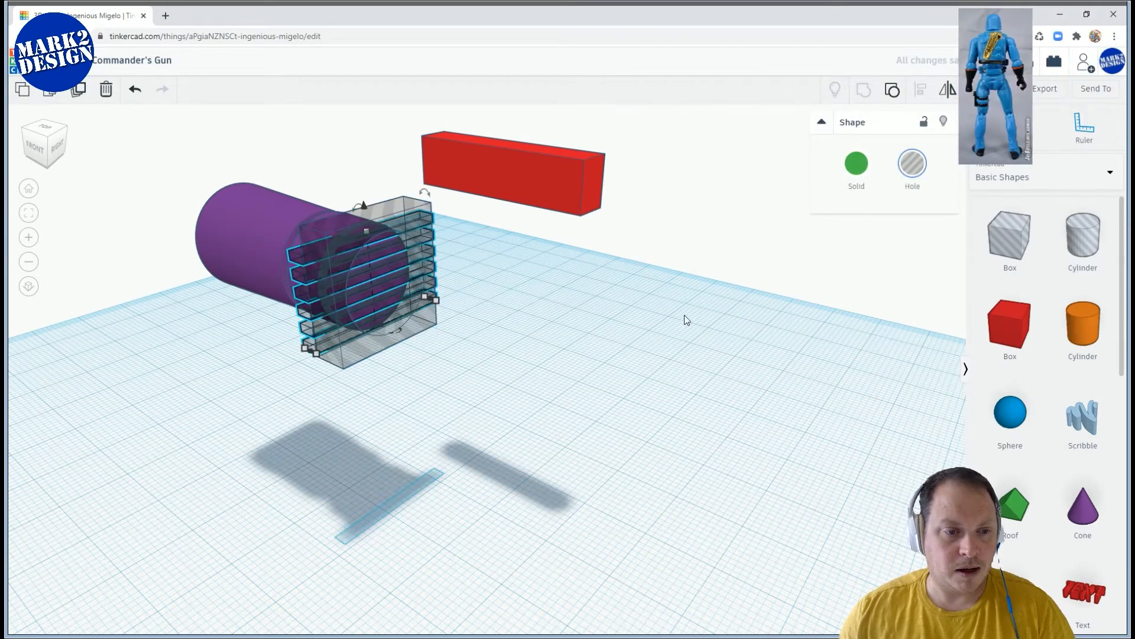
left_click(854, 171)
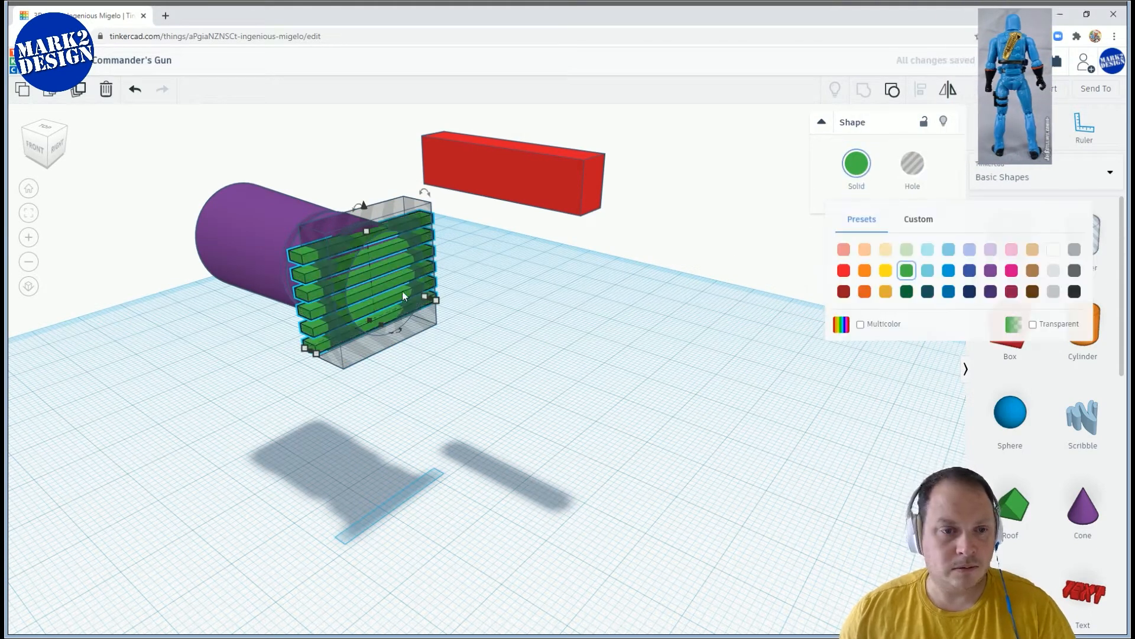
left_click(365, 353, "shift")
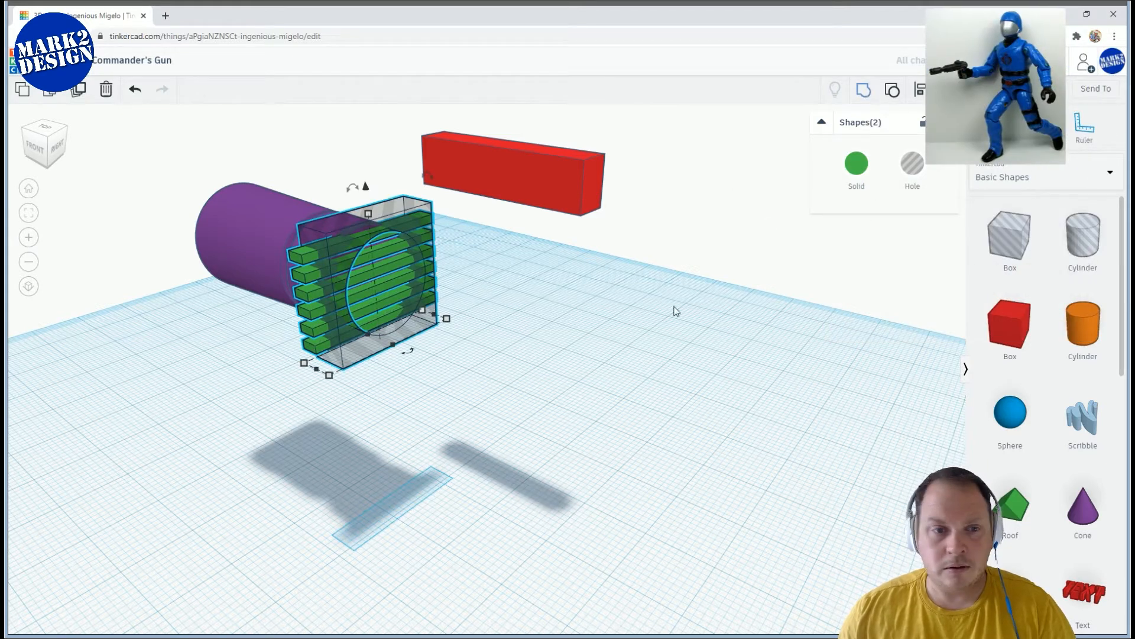
key("ctrl+g")
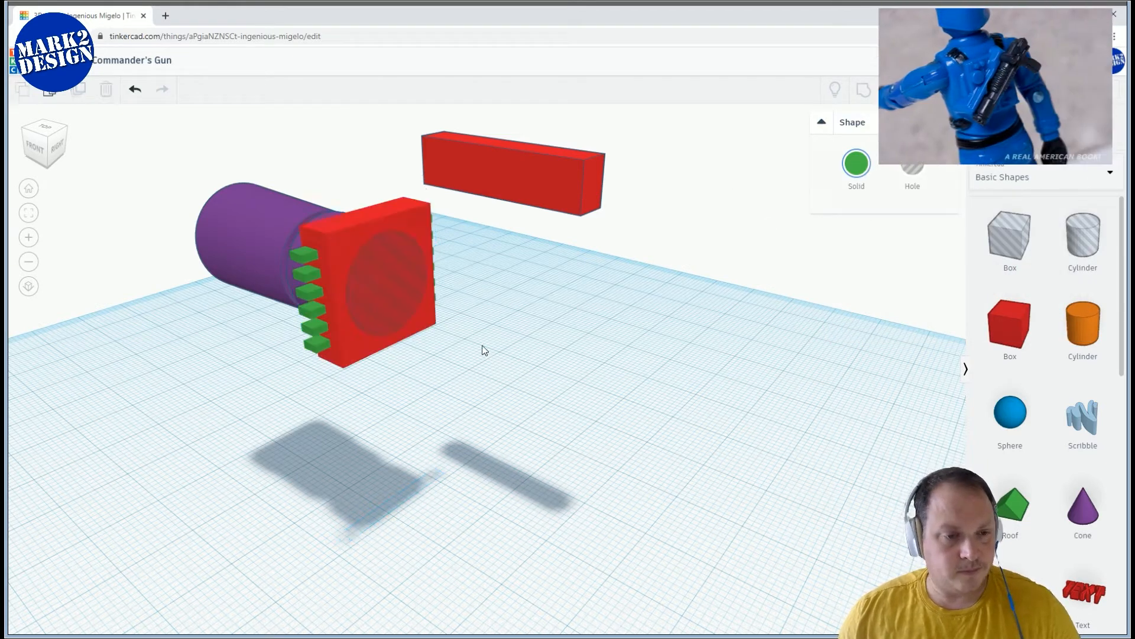
Undo the trim and the bars' change to solid, and ungroup the frame into its box and cylinder hole
key("ctrl+z")
left_click(421, 319)
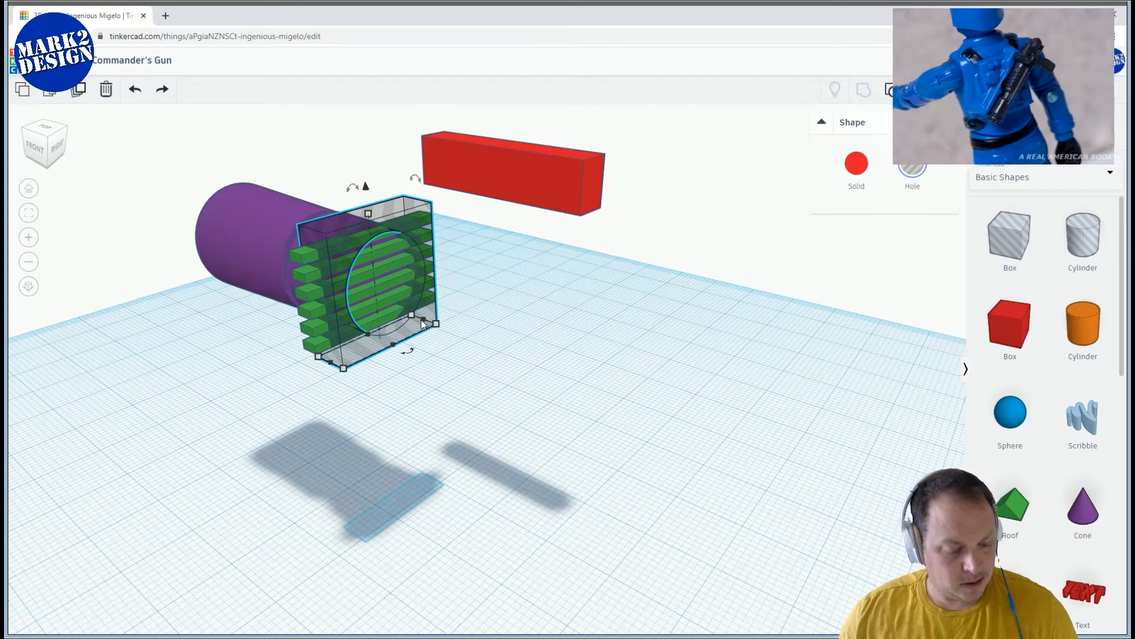
key("ctrl+z")
left_click(406, 346)
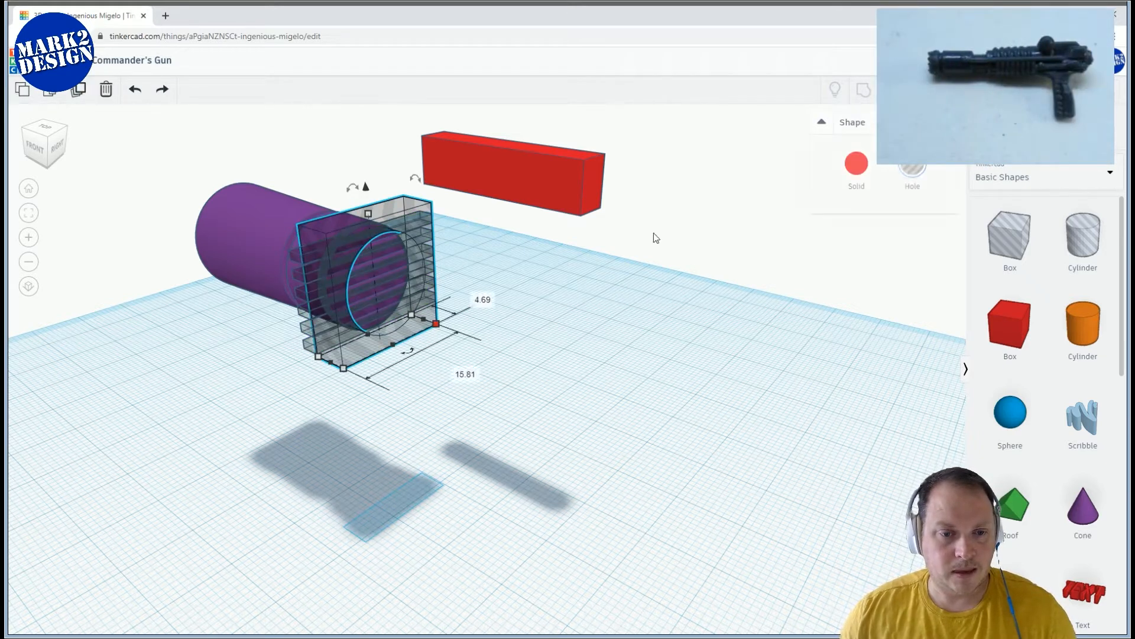
key("ctrl+shift+g")
Widen the muzzle box on both sides to about 24 mm so it covers the full length of the bars
left_click(534, 313)
left_click(343, 244)
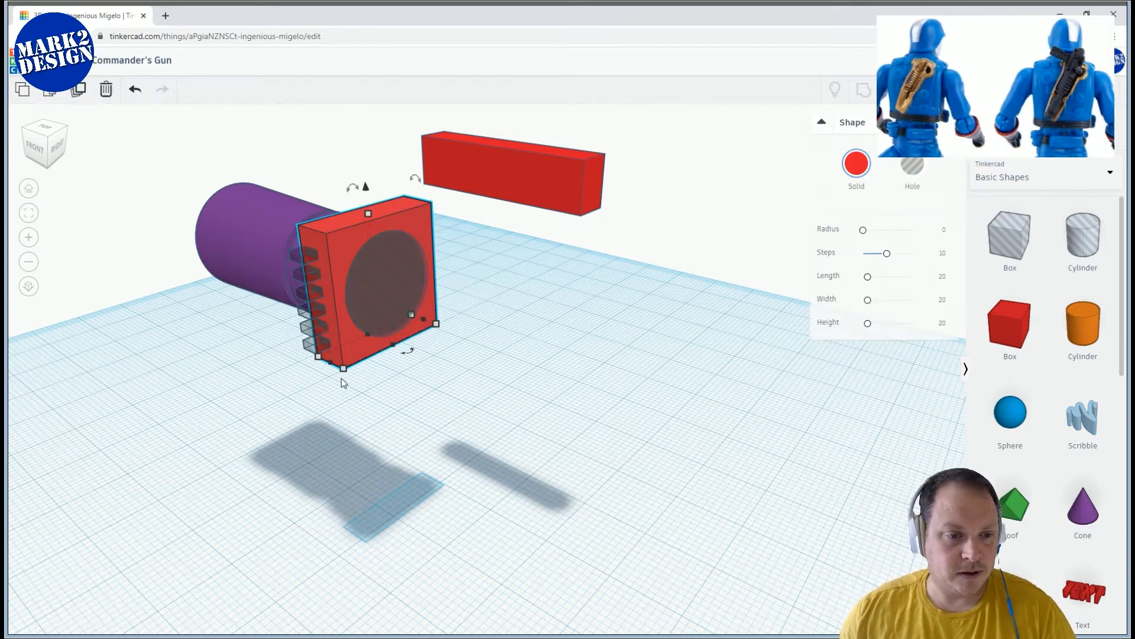
left_click_drag(332, 362, 309, 374)
right_click_drag(314, 386, 251, 384)
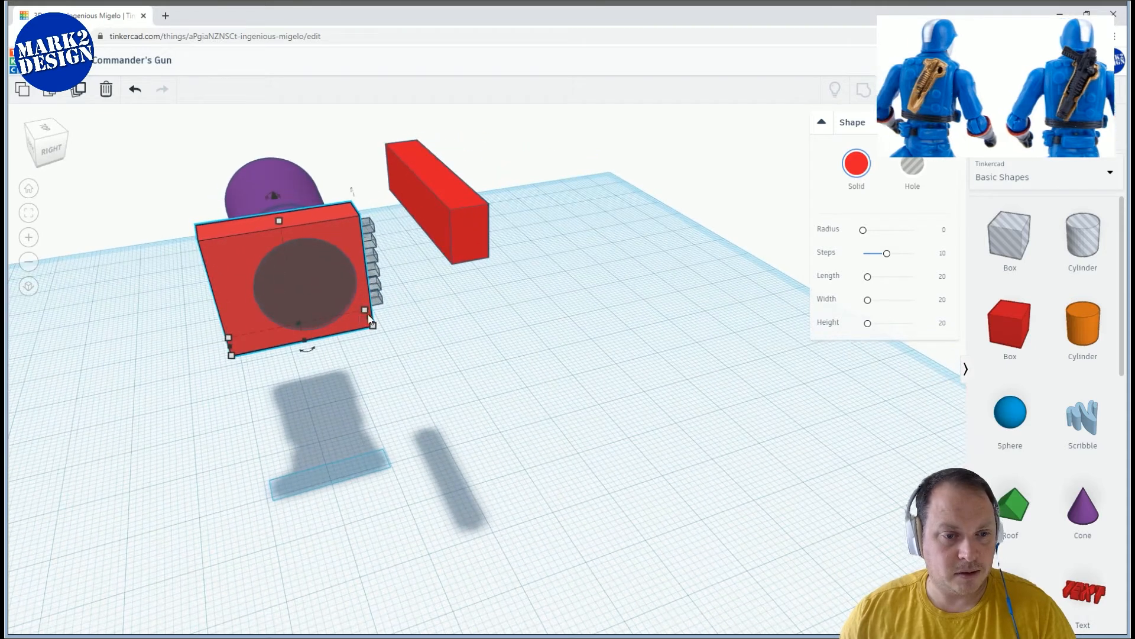
left_click_drag(390, 320, 415, 348)
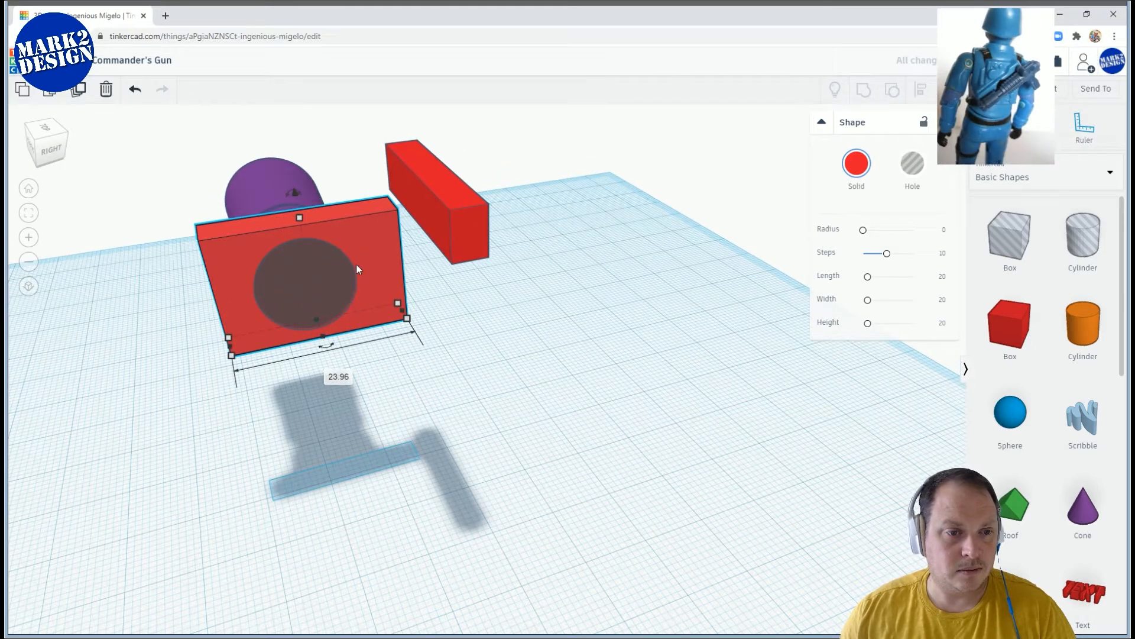
Group the widened box with the cylinder hole to cut a round opening, and turn the frame into a hole
left_click(317, 288, "shift")
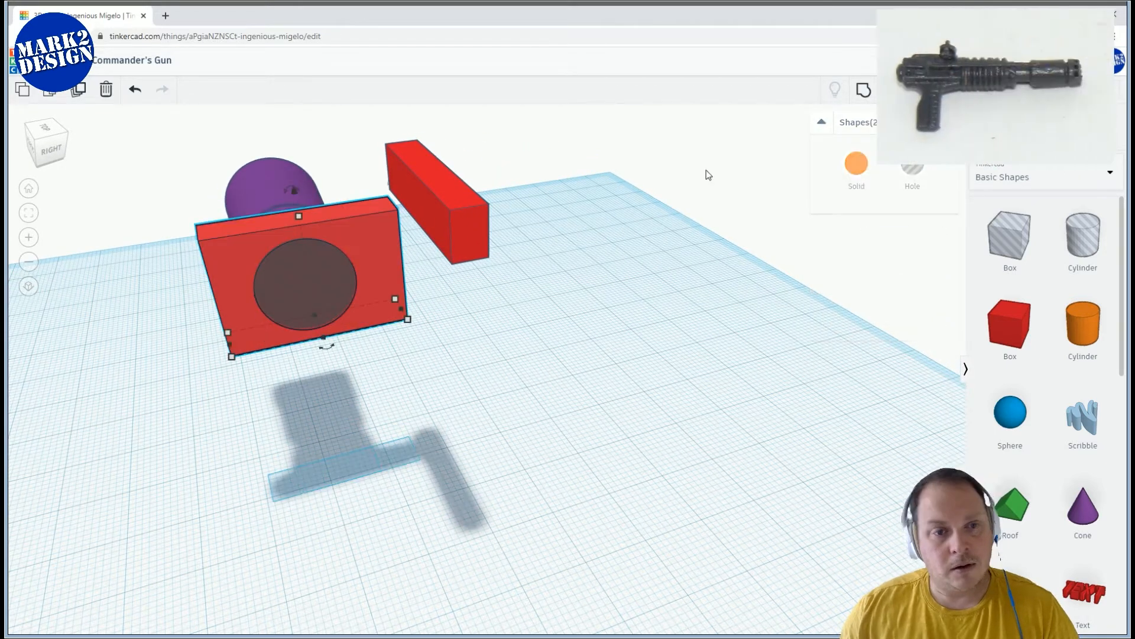
left_click(862, 93)
right_click_drag(451, 317, 599, 170)
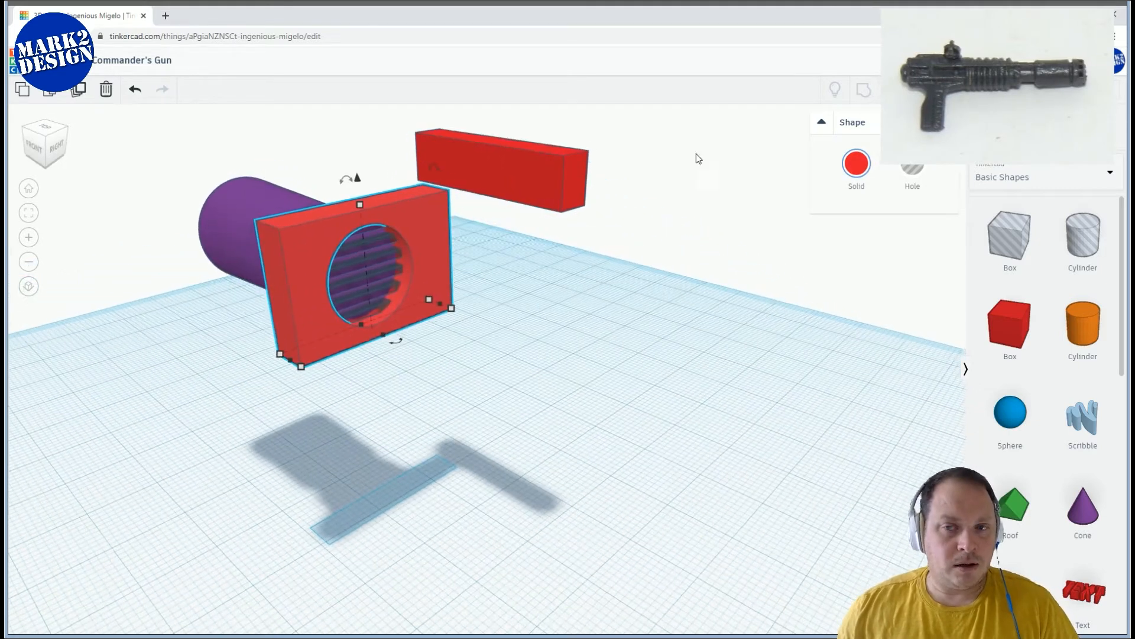
left_click(902, 165)
Make the bar group solid and group it with the frame hole to trim the bars to a round outline
left_click(357, 278)
left_click(856, 163)
left_click(437, 212, "shift")
left_click(863, 92)
right_click_drag(485, 343, 644, 349)
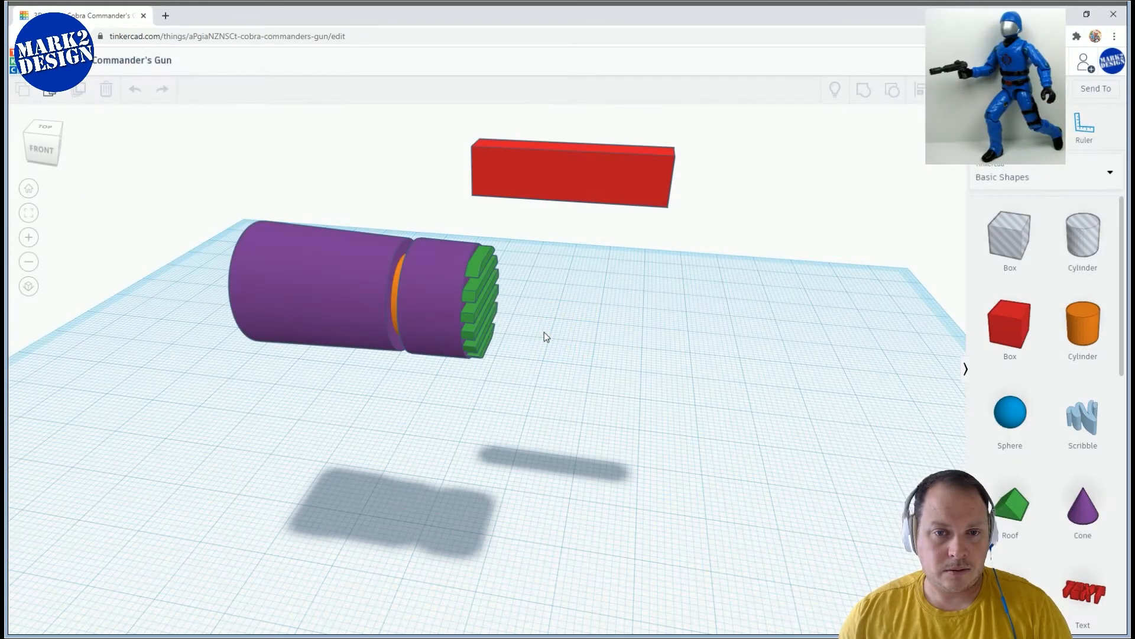
Add a cylinder hole near the wide end of the long cone and raise it to about barrel height
right_click_drag(576, 333, 603, 363)
scroll(651, 342, "down", 3)
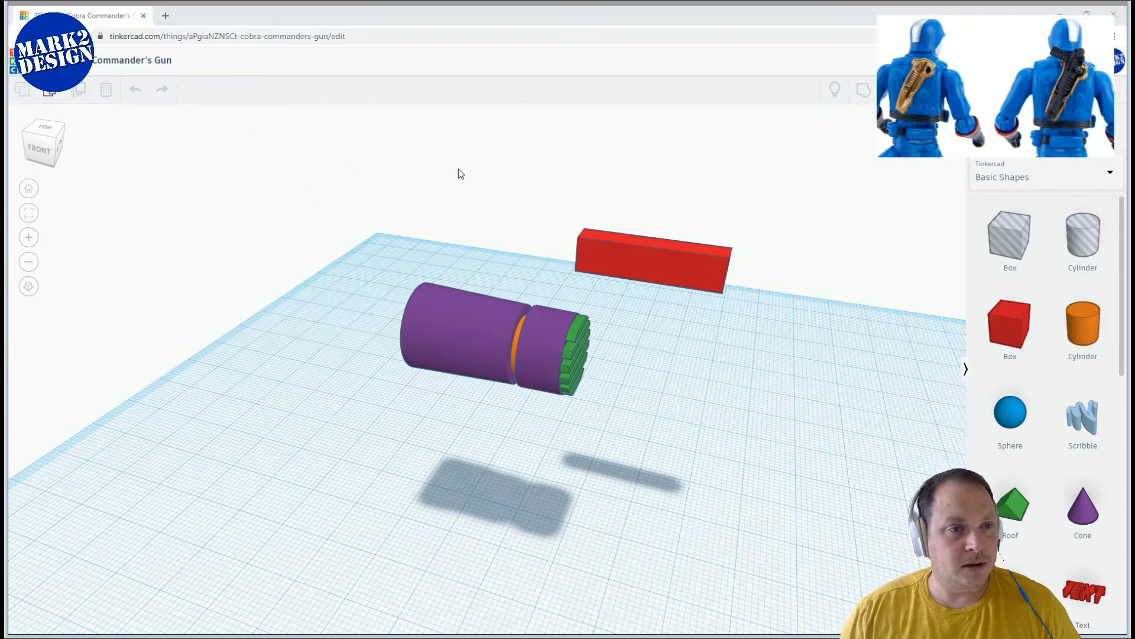
left_click_drag(1077, 244, 447, 468)
right_click_drag(628, 450, 478, 331)
left_click_drag(480, 338, 488, 205)
right_click_drag(488, 204, 502, 405)
Rotate the new cylinder 90° to lie along the barrel and make it solid with 64 sides
right_click_drag(450, 335, 444, 194)
left_click(444, 194)
left_click(448, 137)
type("90")
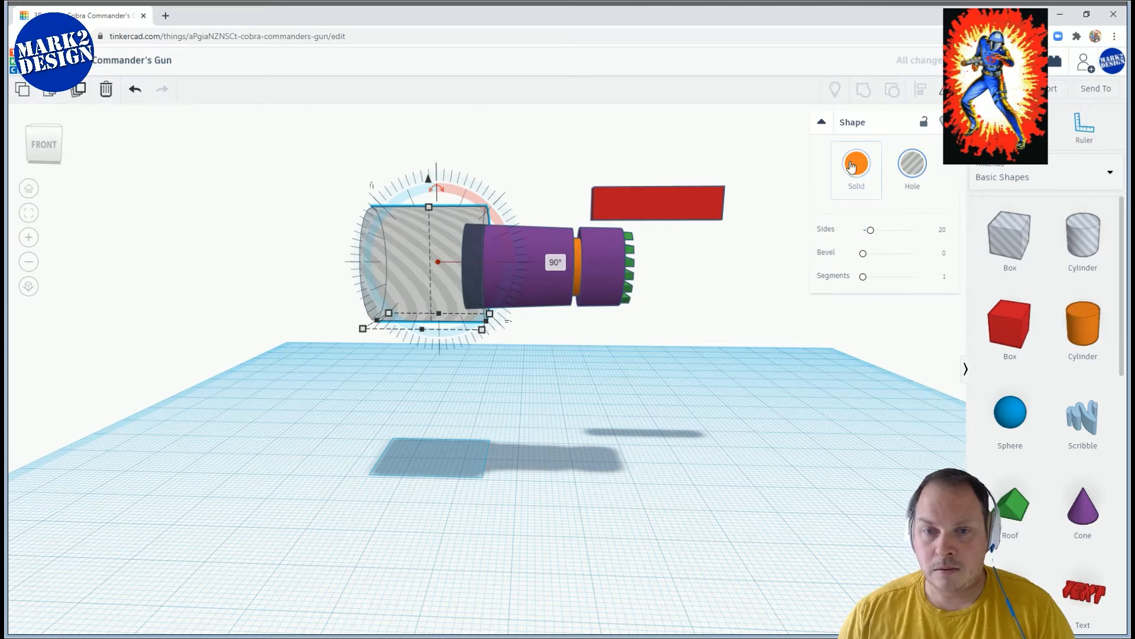
left_click(858, 167)
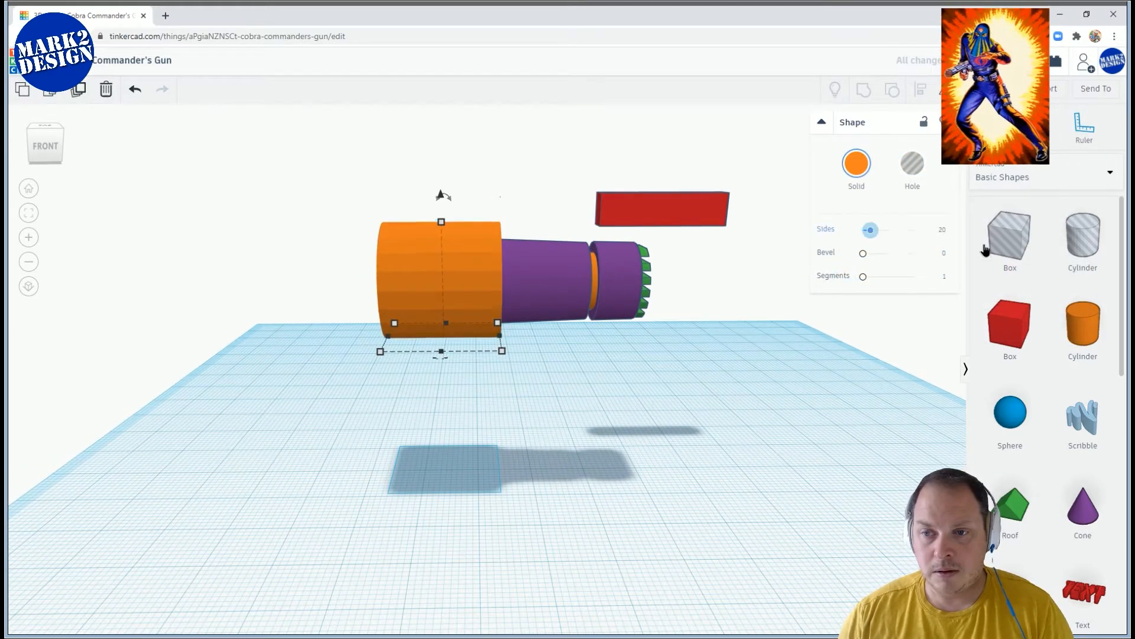
Scale the orange cylinder down proportionally and fit it at barrel height into the wide end of the long cone
left_click_drag(500, 335, 461, 336, "shift")
left_click_drag(424, 241, 423, 220)
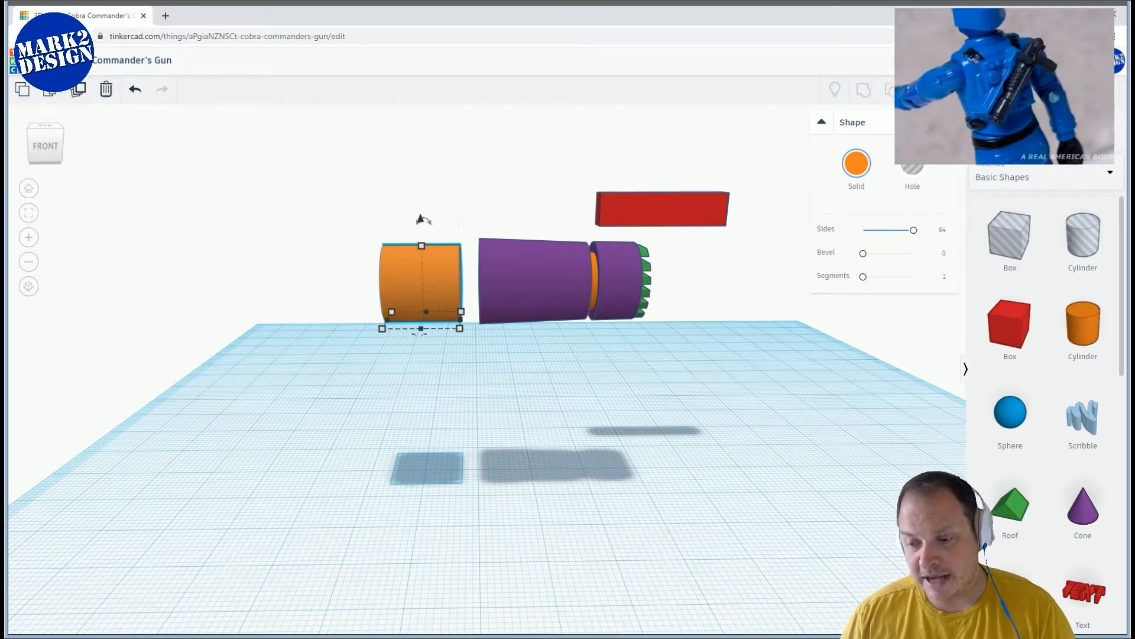
right_click_drag(485, 429, 480, 467)
left_click_drag(431, 335, 464, 332)
right_click_drag(656, 338, 807, 337)
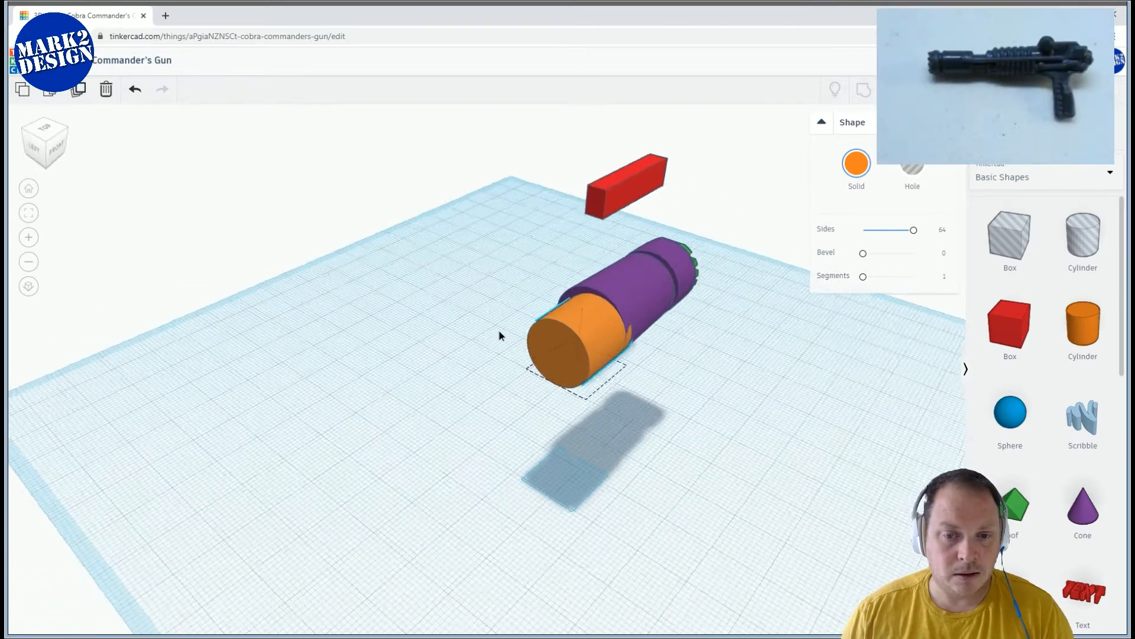
Move the orange cylinder about 34 mm aside, clear of the barrel
right_click_drag(499, 331, 355, 314)
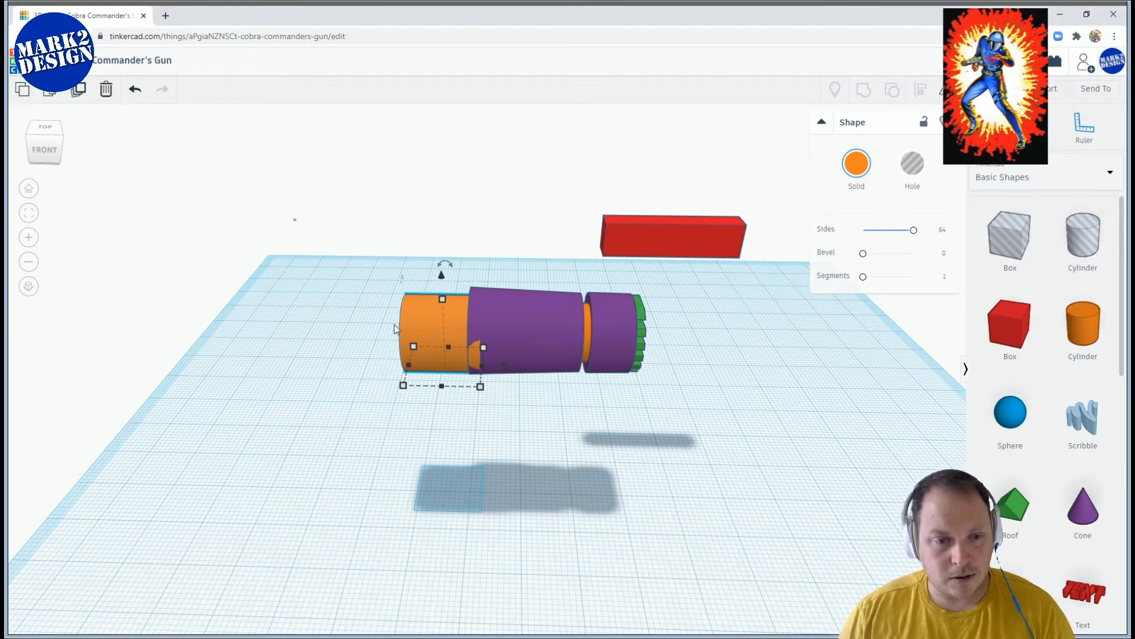
left_click_drag(446, 317, 435, 229)
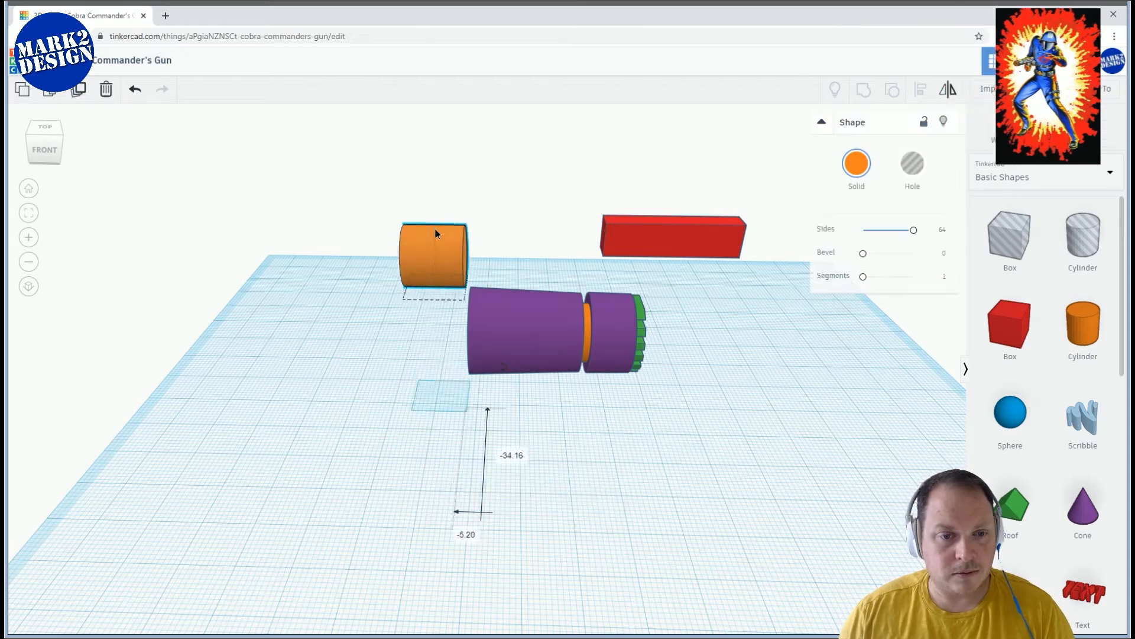
Extend the thin orange connector between the cones through the long cone so it protrudes from the wide end
left_click(587, 325)
left_click_drag(569, 357, 413, 366)
right_click_drag(412, 366, 349, 333)
right_click_drag(417, 347, 489, 371)
left_click_drag(460, 377, 450, 377)
mouse_move(448, 376)
right_mouse_down()
mouse_move(380, 343)
mouse_move(416, 360)
mouse_move(495, 365)
mouse_move(705, 353)
mouse_move(463, 371)
right_mouse_up()
right_click_drag(410, 342, 473, 355)
left_click(543, 297)
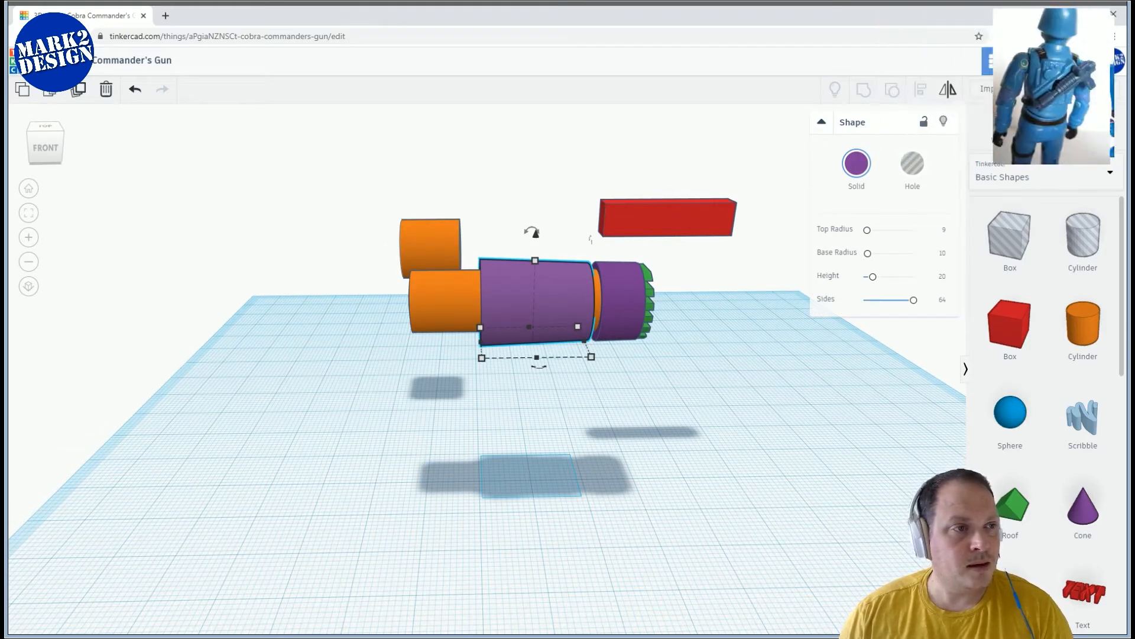
Leave the editor for the dashboard and reopen the Cobra Commander's Gun design for editing
left_click(24, 60)
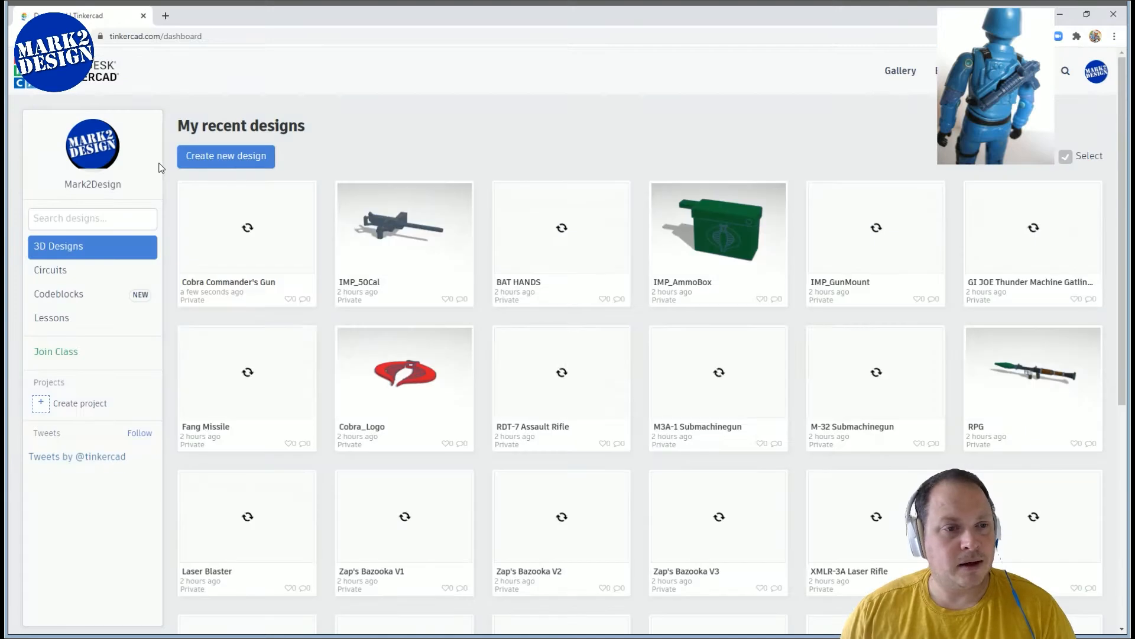
left_click(250, 247)
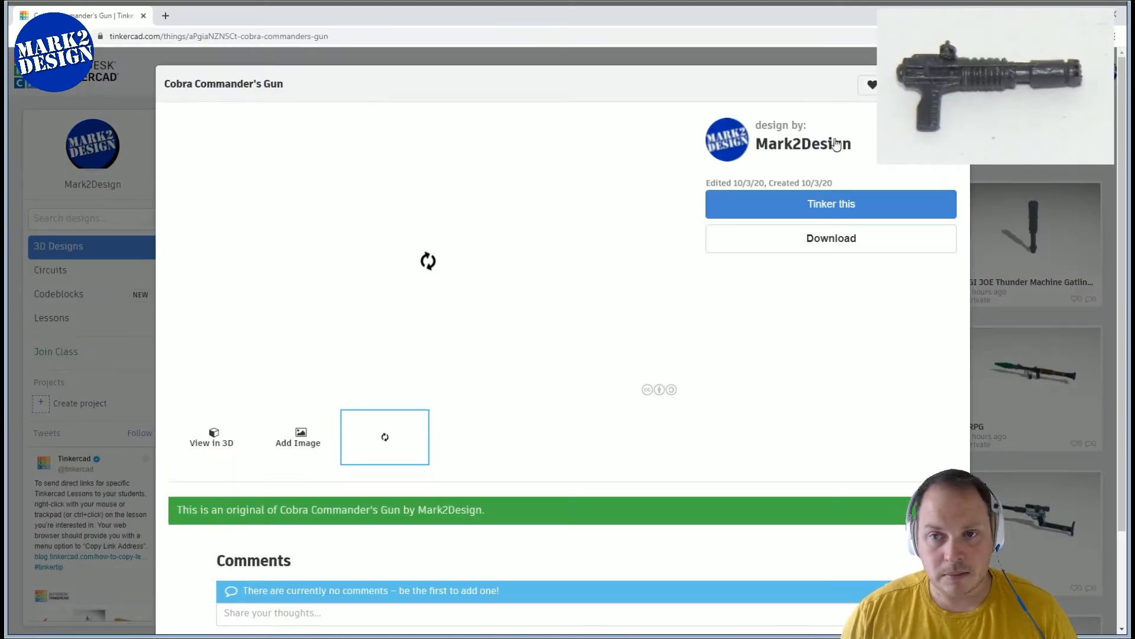
left_click(846, 211)
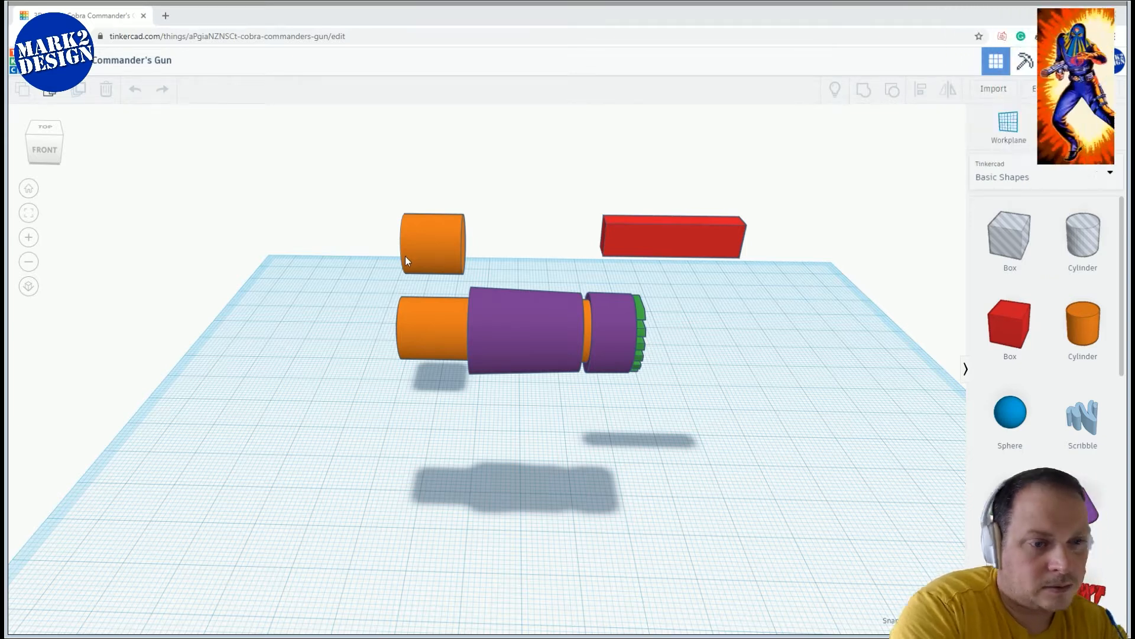
Move the spare orange cylinder onto the barrel axis behind the long cone and set its height and width to 13.75
left_click(516, 335)
left_click_drag(445, 239, 400, 318)
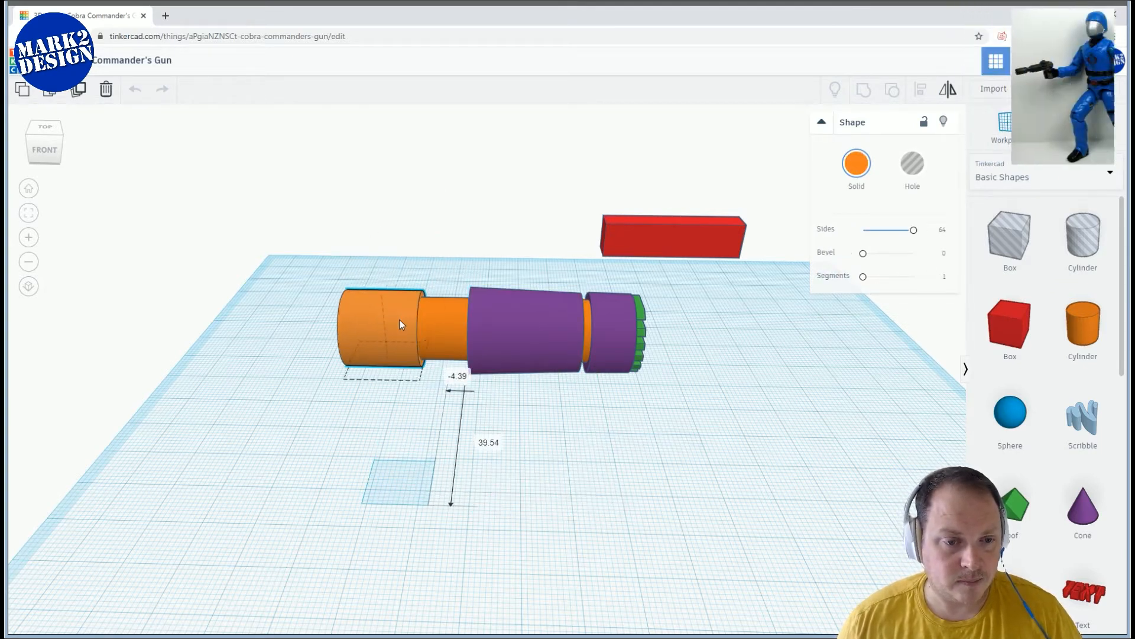
left_click(382, 294)
left_click(473, 330)
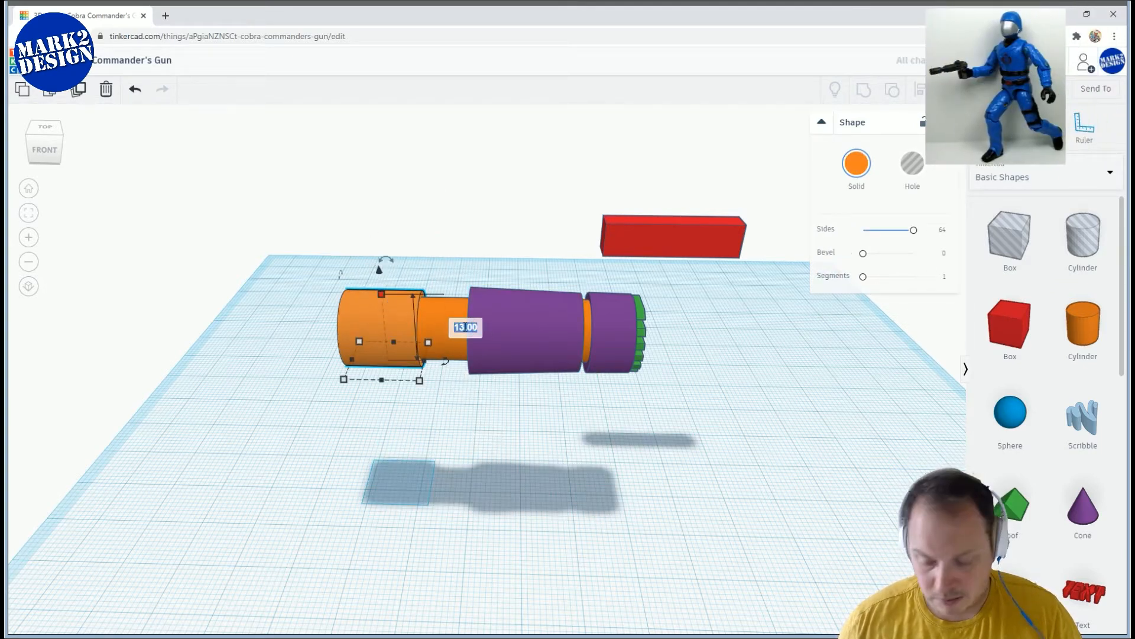
type("13")
key("Return")
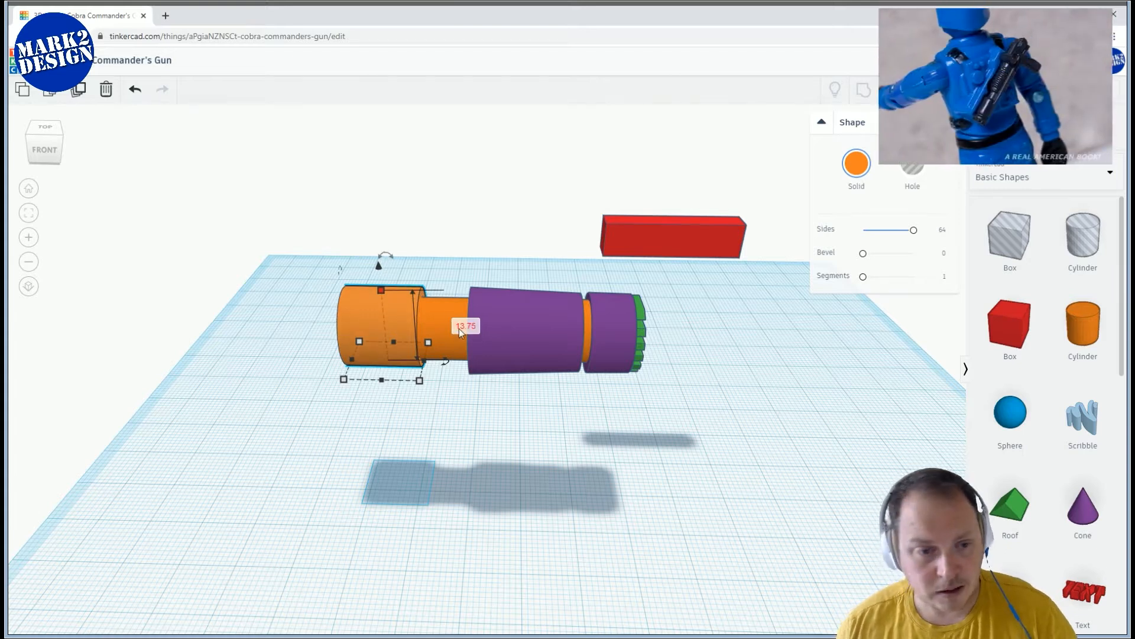
left_click(501, 362)
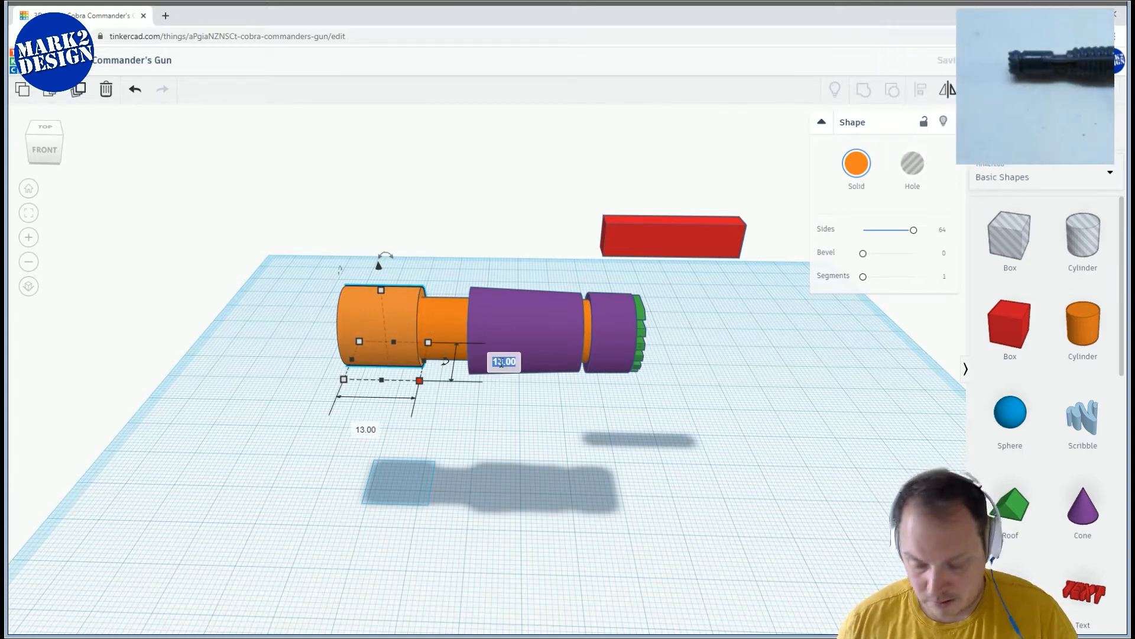
key("Return")
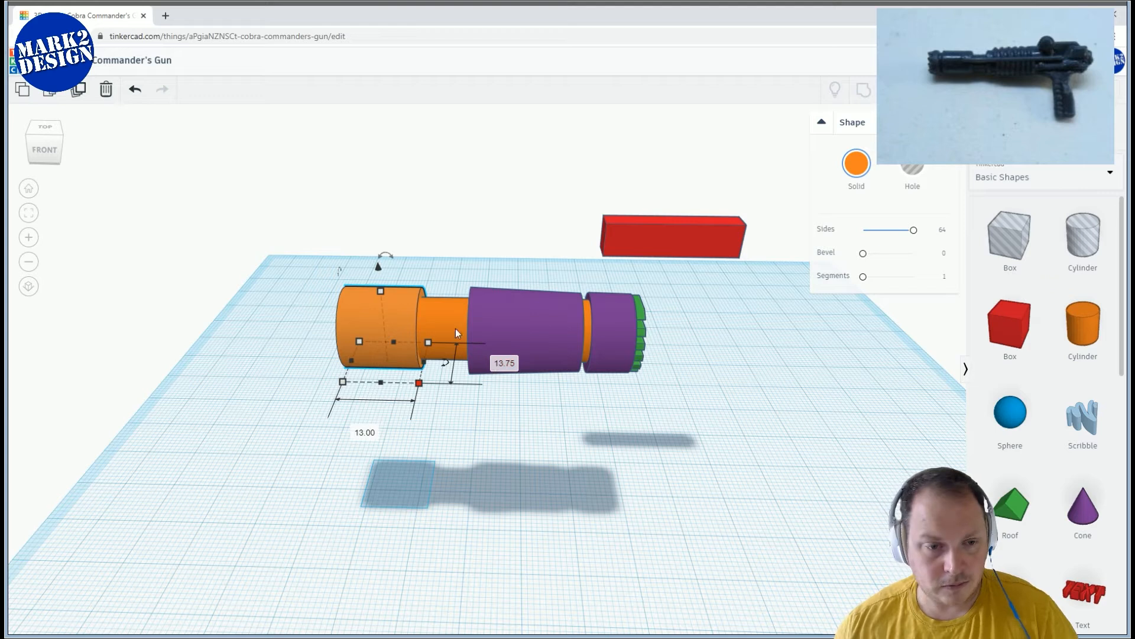
Move the red box above the thin orange neck behind the long cone and set its length to 7.25
middle_click_drag(377, 174, 518, 170)
key("alt+Tab")
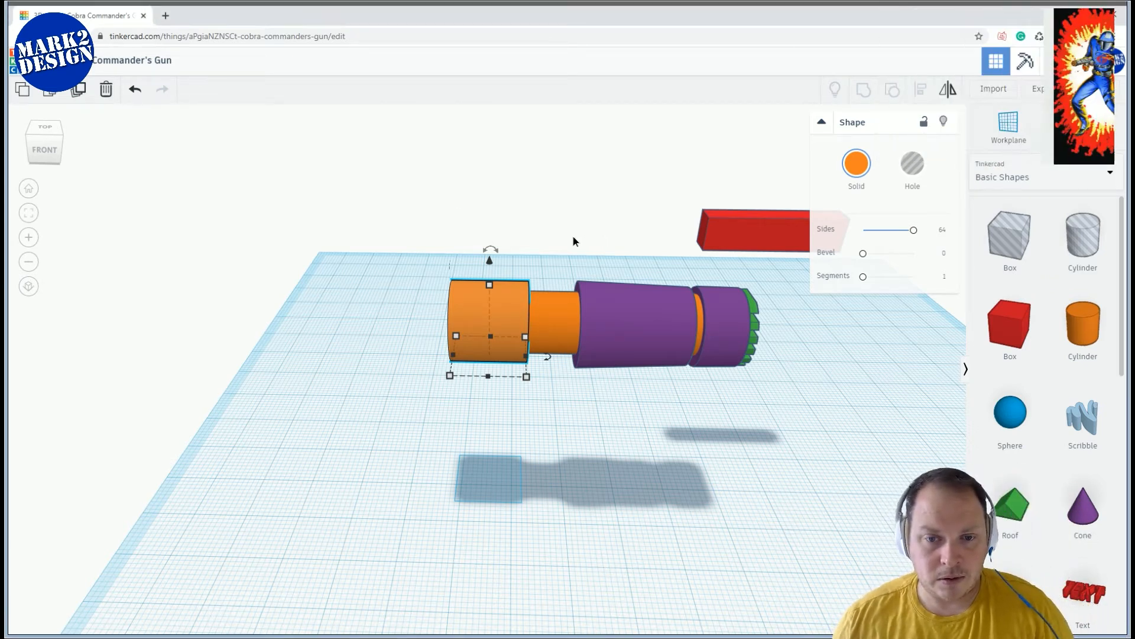
middle_click_drag(574, 238, 458, 227)
left_click_drag(647, 223, 414, 254)
right_click_drag(414, 254, 516, 262)
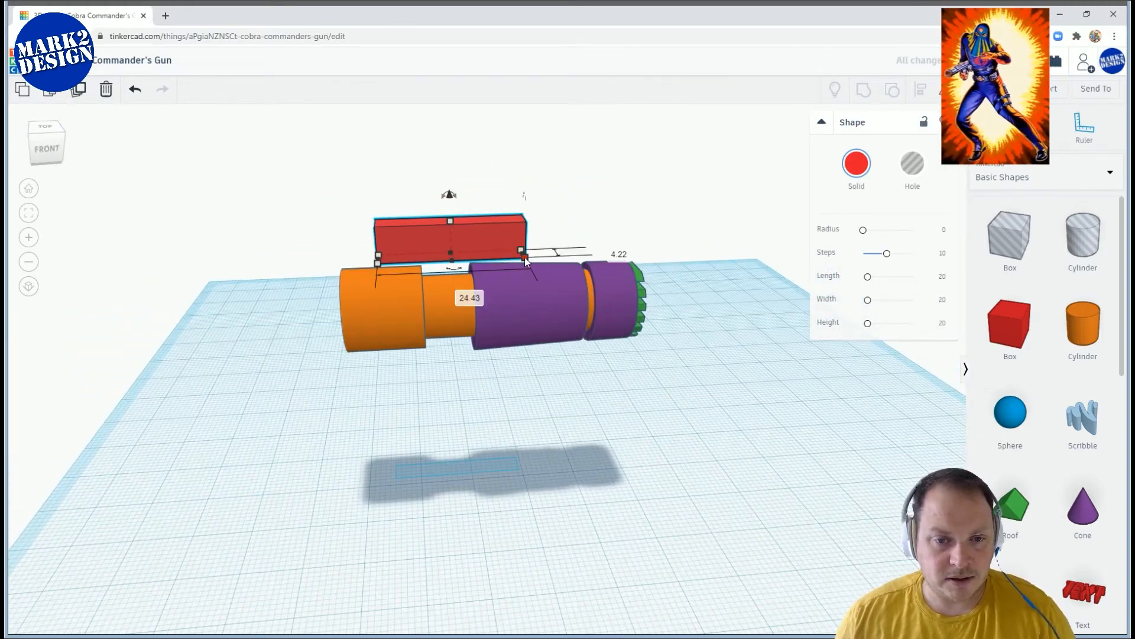
left_click(457, 297)
type("7.25")
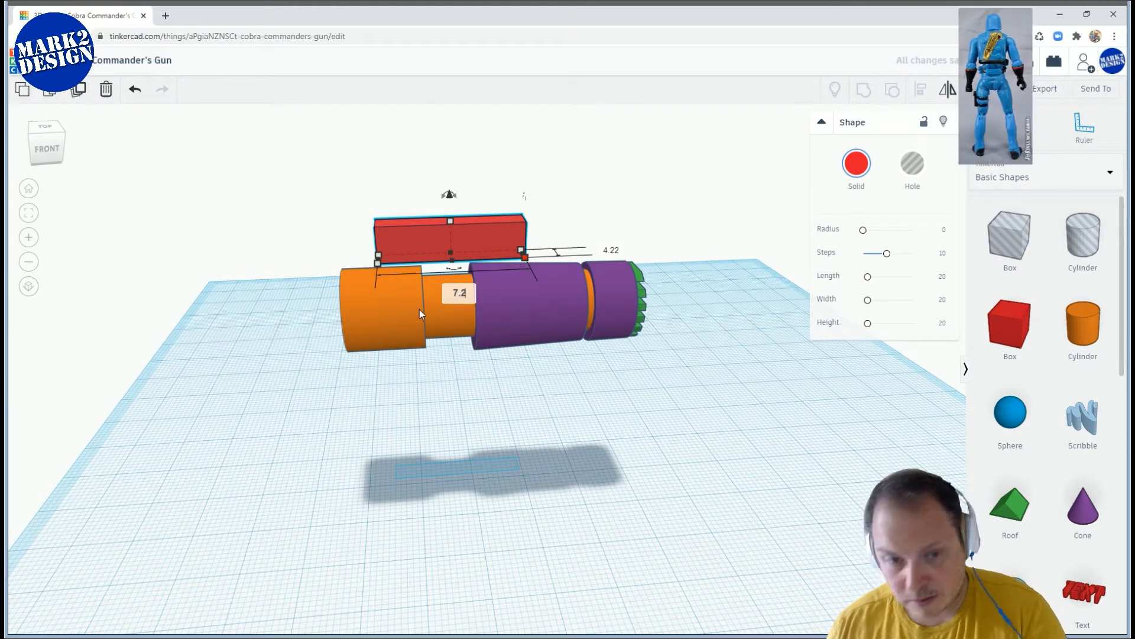
key("Return")
Shift the shortened red box over the gap between the orange cylinder and the long cone and lower it 3 mm
left_click(446, 238)
left_click_drag(462, 233, 446, 218)
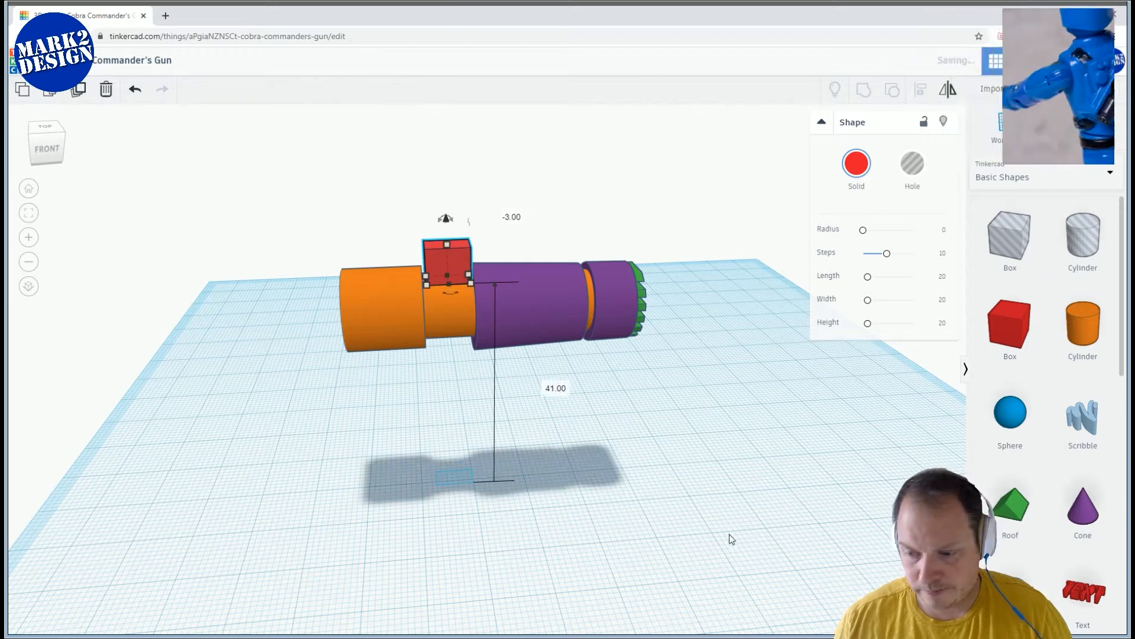
left_click(442, 358)
right_click_drag(449, 358, 514, 341)
scroll(491, 380, "up", 3)
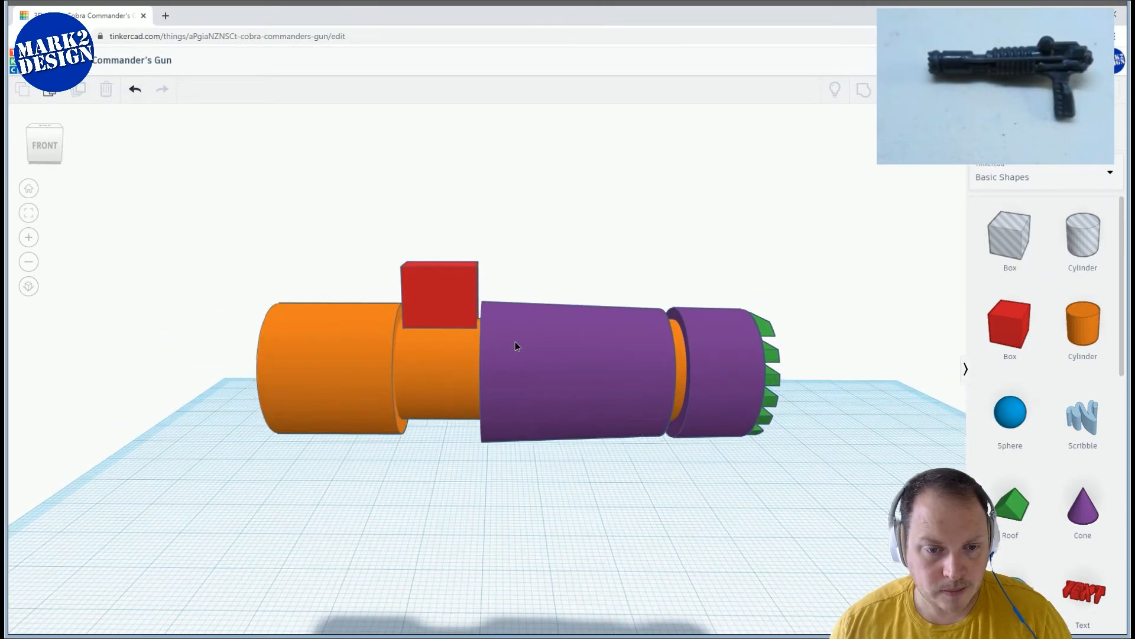
Fit the red spacer box closely between the front end of the orange cylinder and the long cone's wide end
left_click(458, 315)
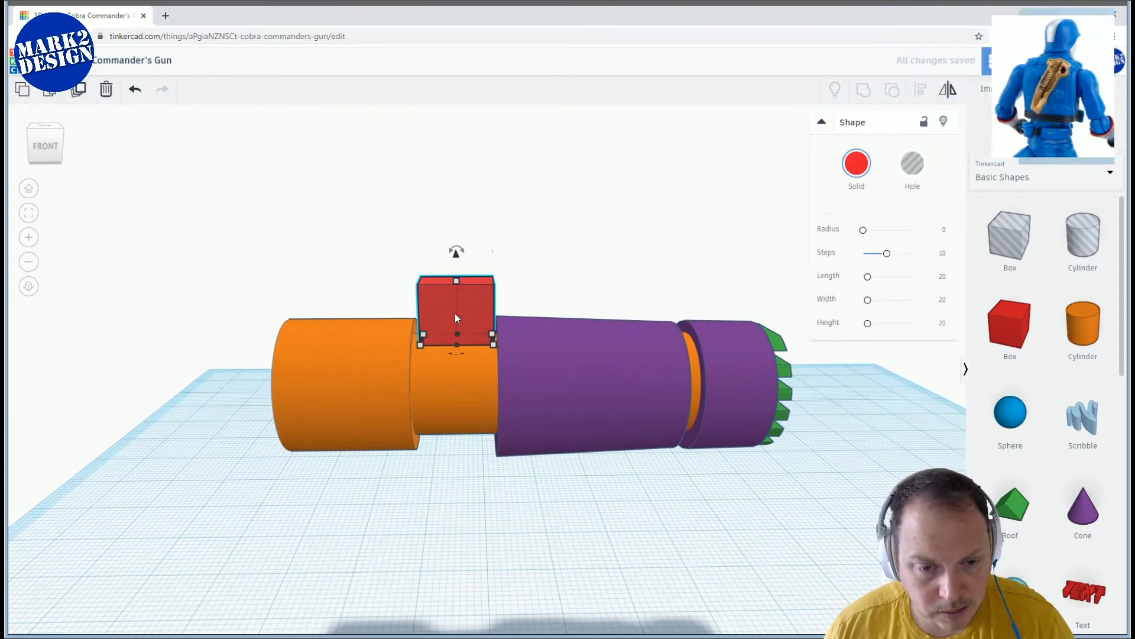
scroll(516, 343, "up", 5)
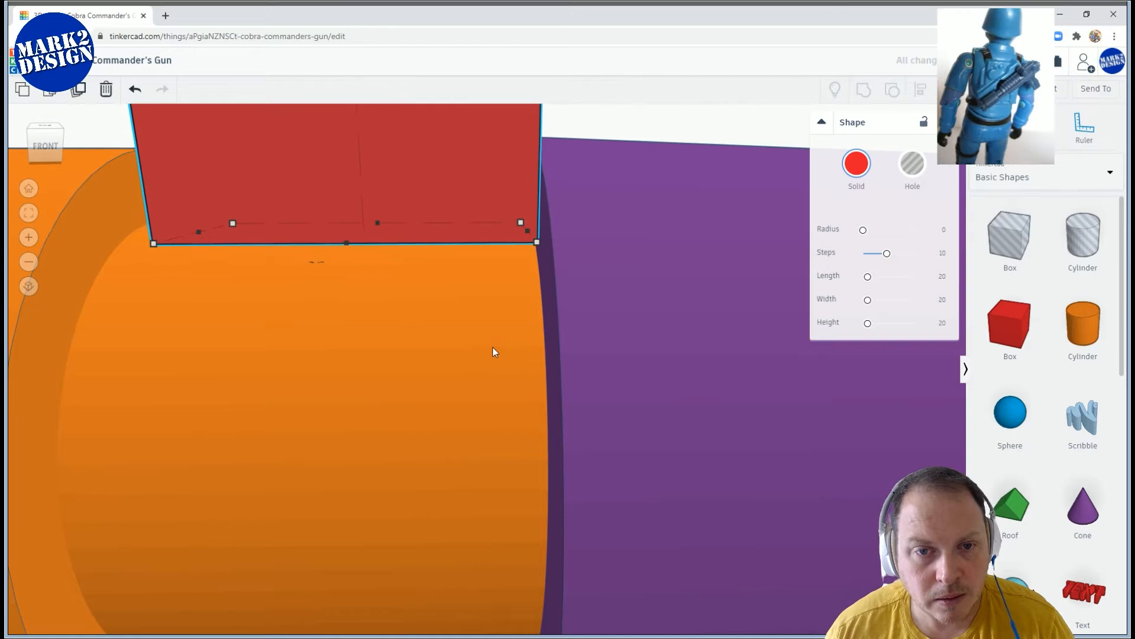
scroll(492, 348, "down", 5)
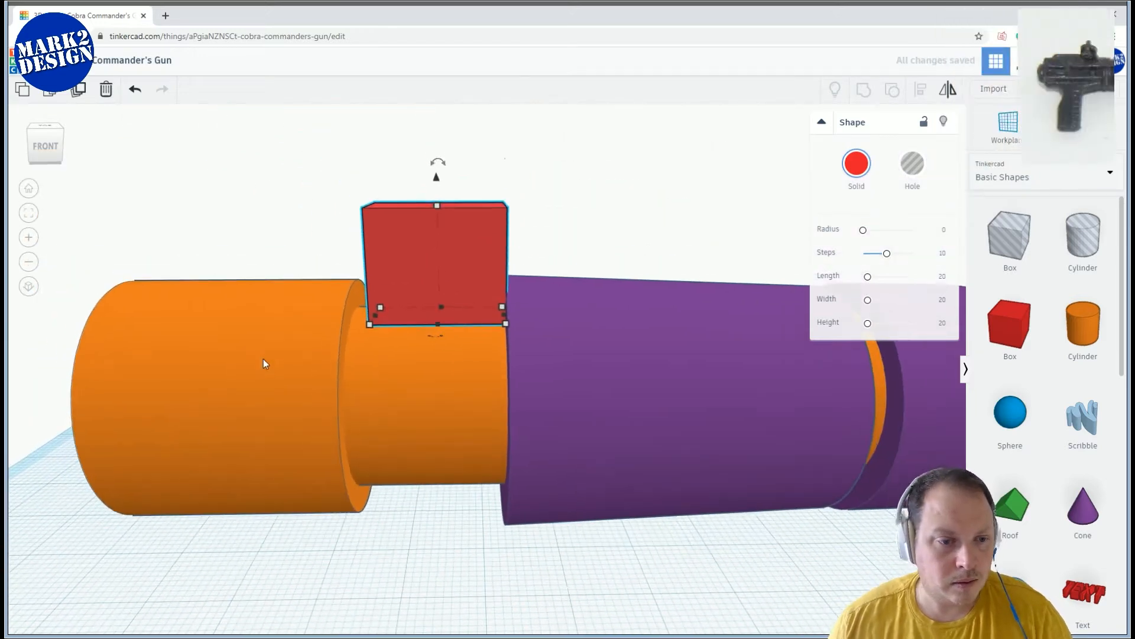
left_click(263, 360)
right_click_drag(425, 364, 445, 376)
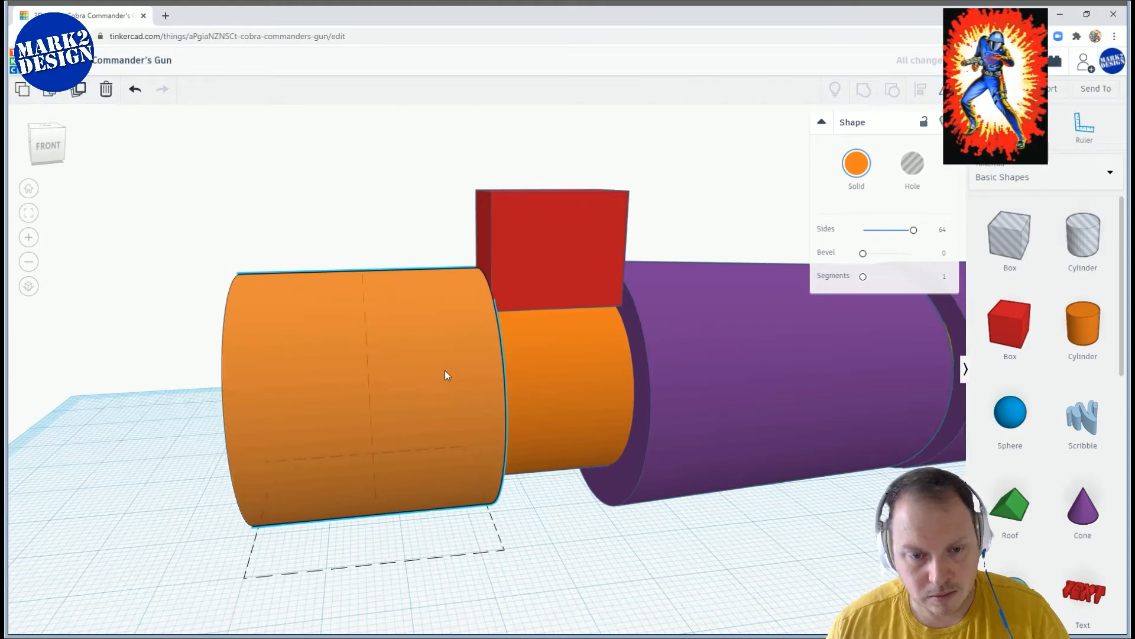
scroll(443, 373, "up", 3)
scroll(443, 373, "down", 5)
right_click_drag(430, 416, 431, 464)
scroll(489, 367, "down", 3)
middle_click_drag(492, 382, 513, 329)
Raise the red spacer box out of the gap, well clear above the barrel
left_click(512, 328)
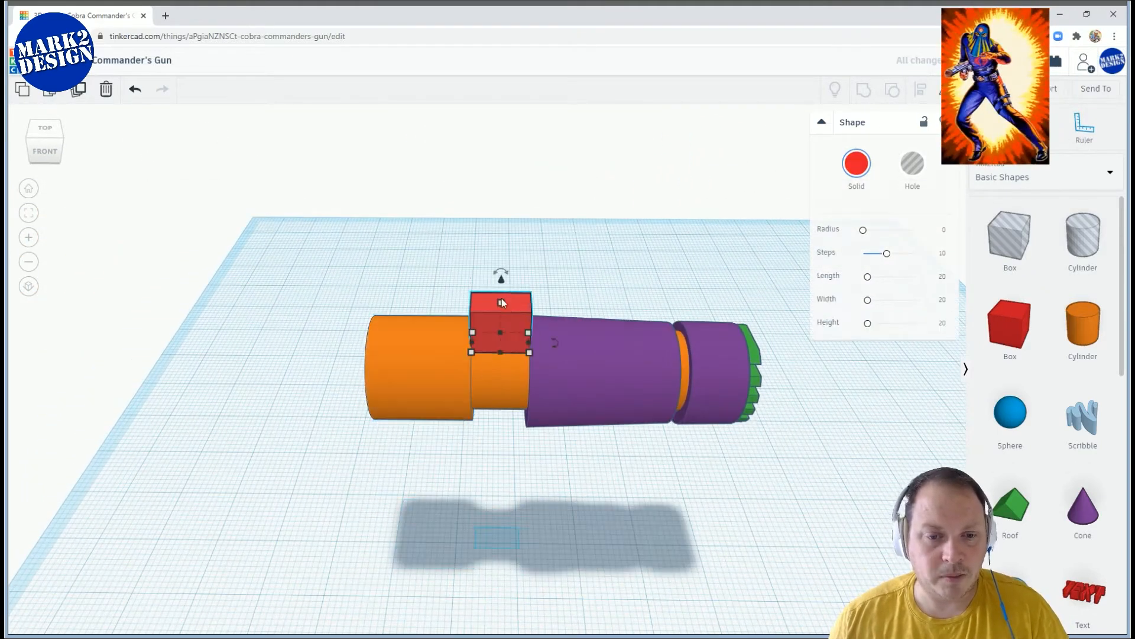
left_click_drag(501, 279, 514, 157)
right_click_drag(526, 278, 463, 253)
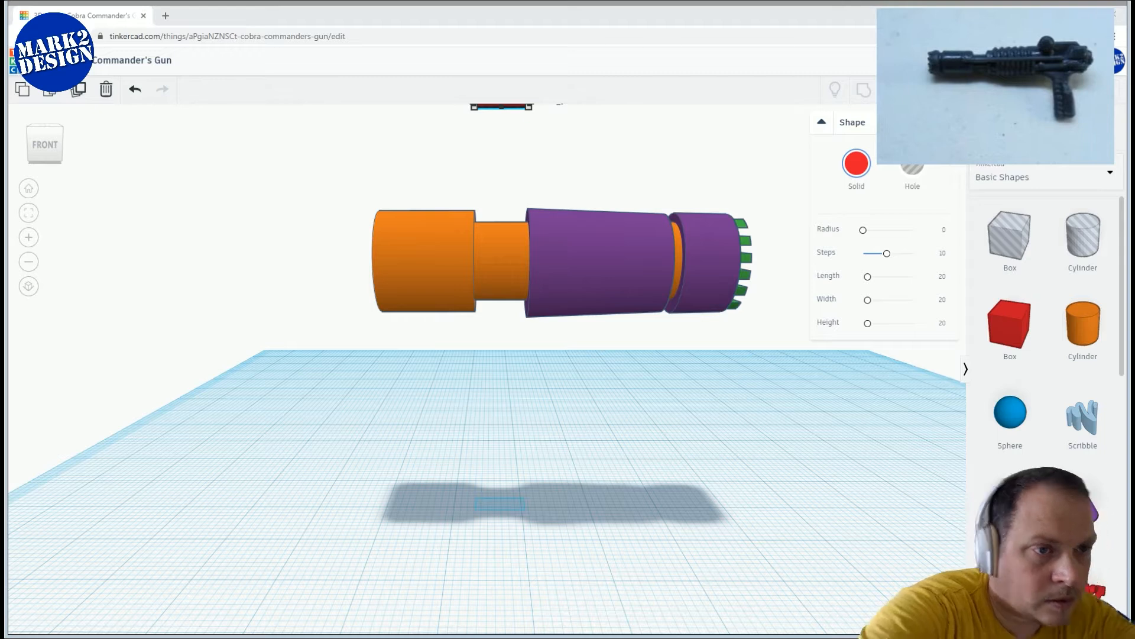
Set the rear orange cylinder's length to 27.75, extending it away from the long cone
left_click(414, 249)
right_click_drag(313, 256, 416, 420)
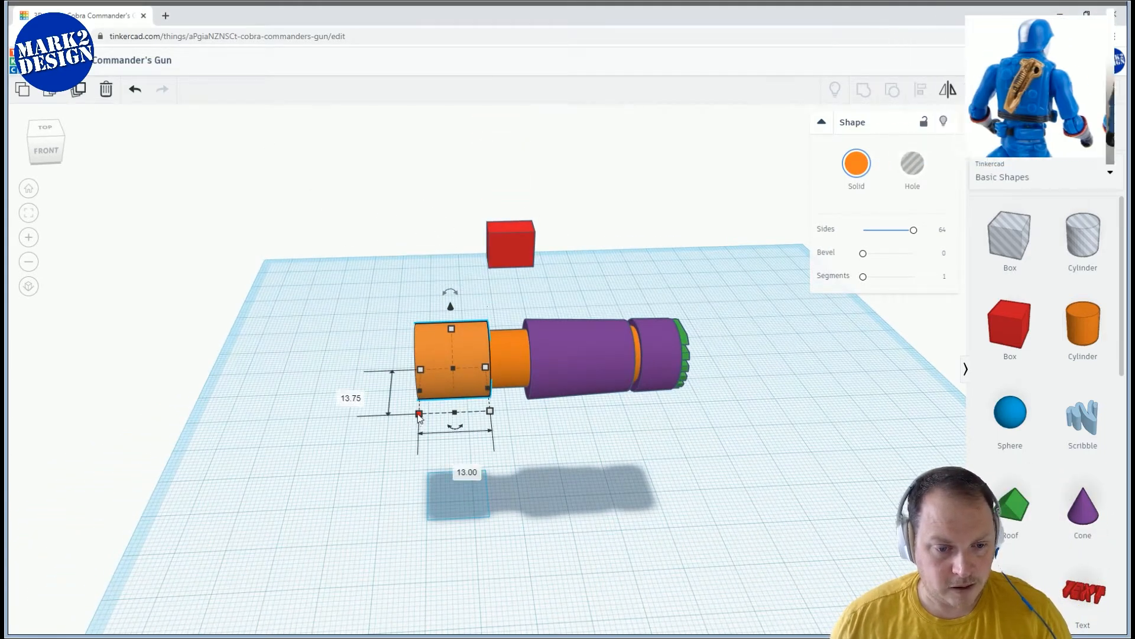
left_click(463, 468)
type("27.75")
key("Return")
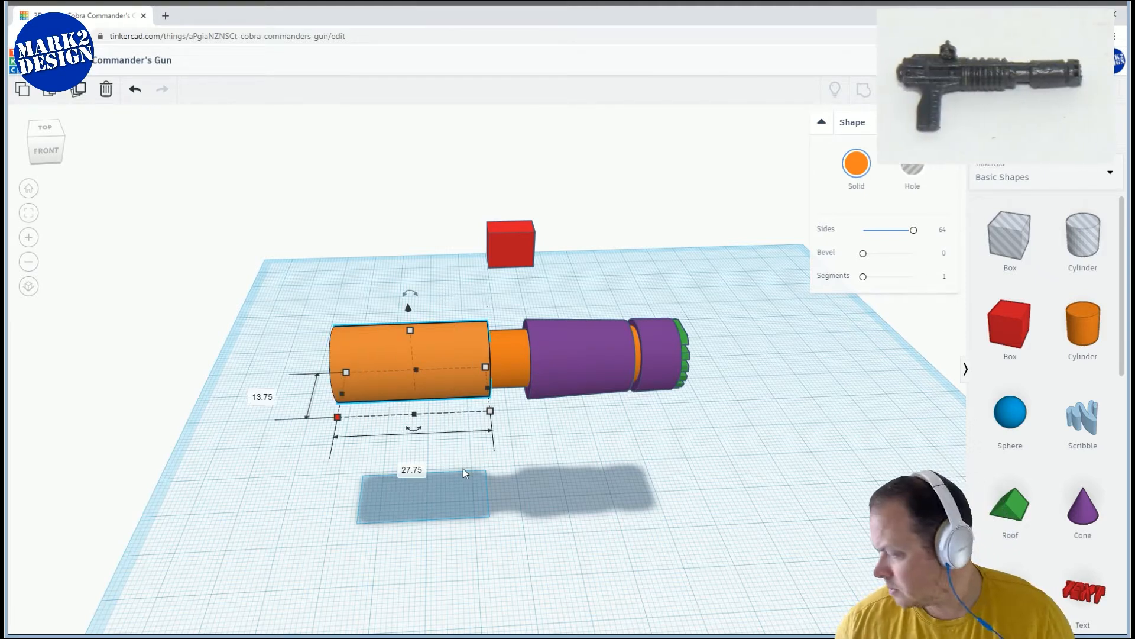
right_click_drag(510, 477, 475, 492)
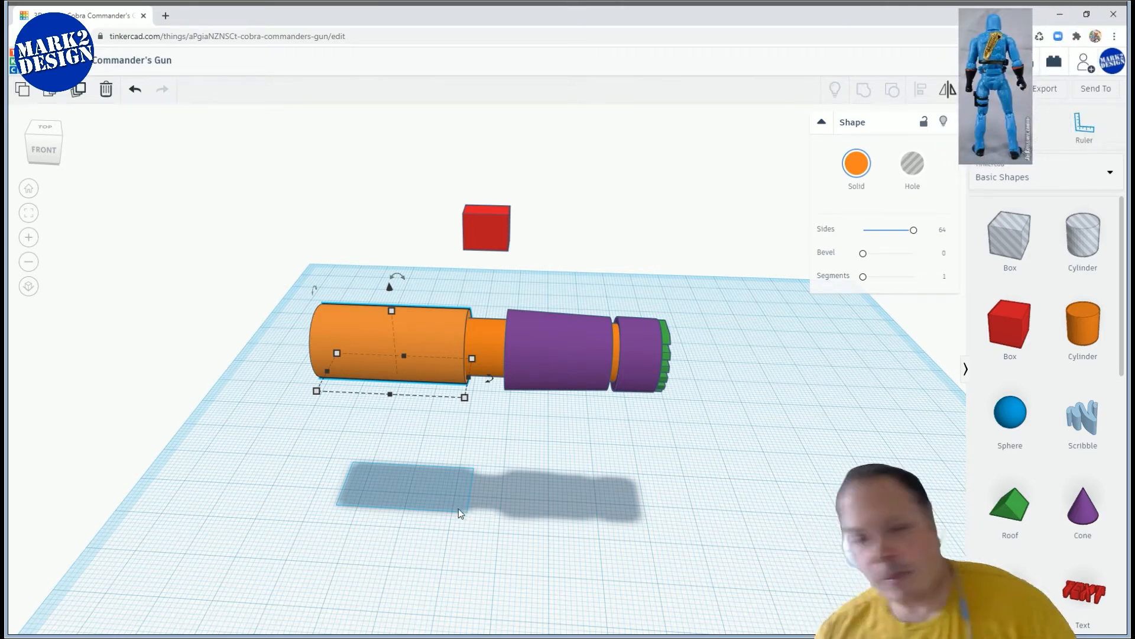
Round the rear orange cylinder's edges with a bevel of 0.53 and 10 segments
right_click_drag(412, 495, 591, 417)
scroll(480, 311, "up", 1)
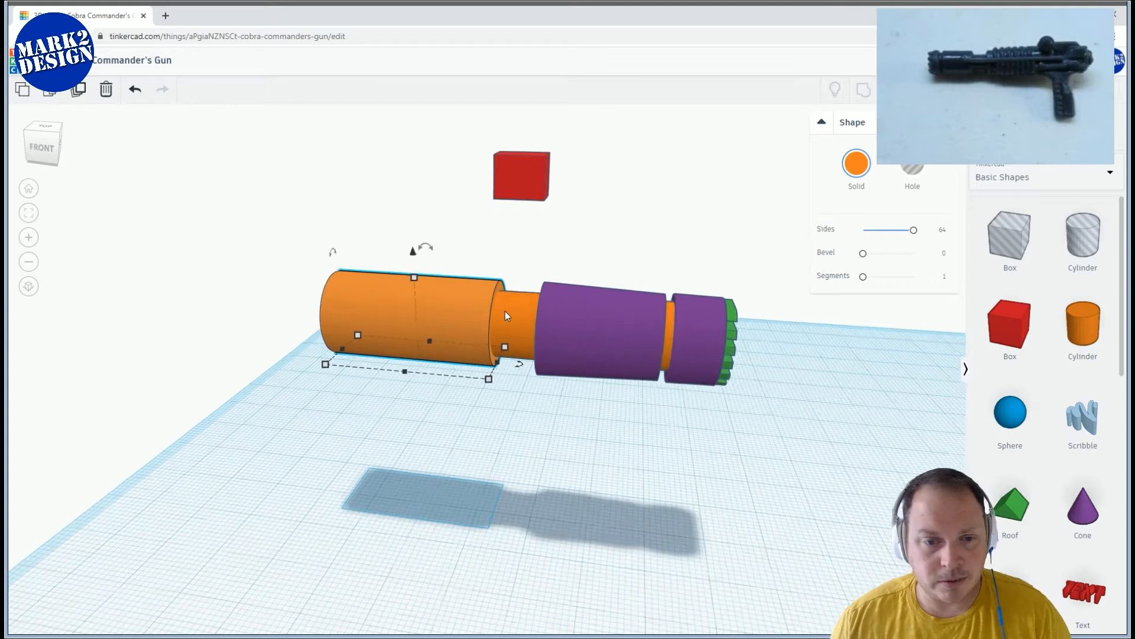
scroll(505, 316, "up", 2)
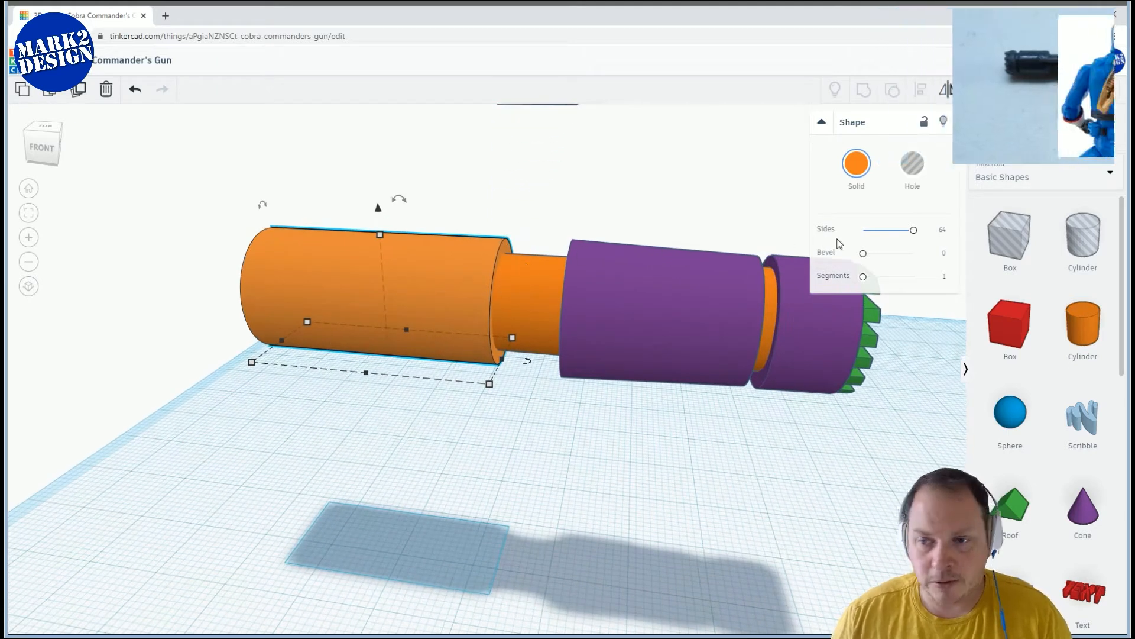
left_click_drag(863, 253, 875, 255)
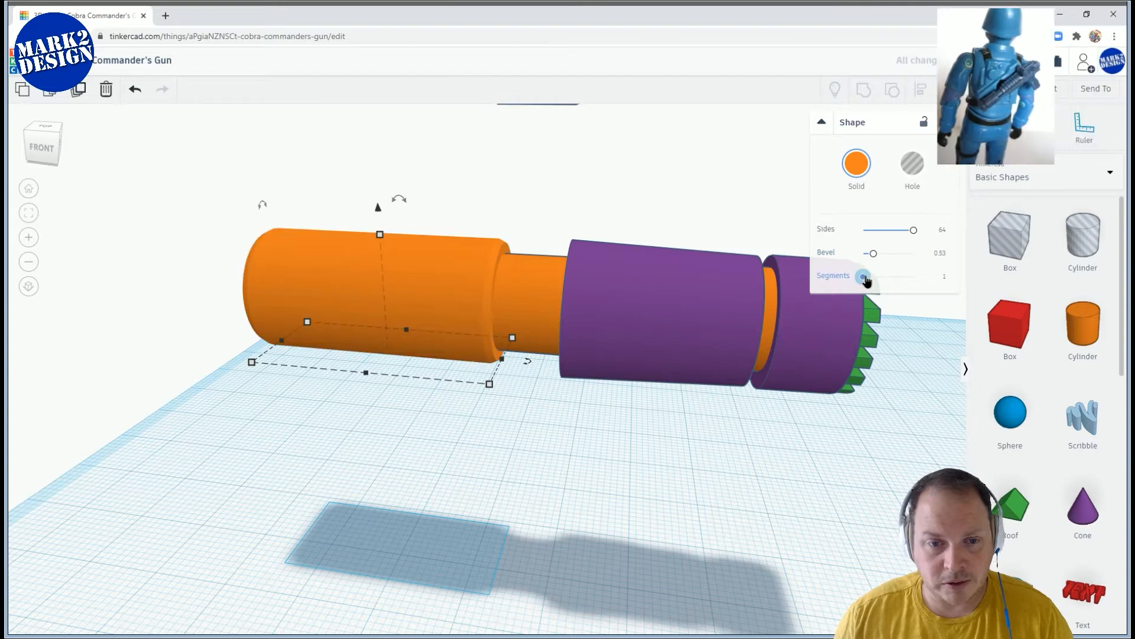
right_click_drag(567, 295, 527, 279)
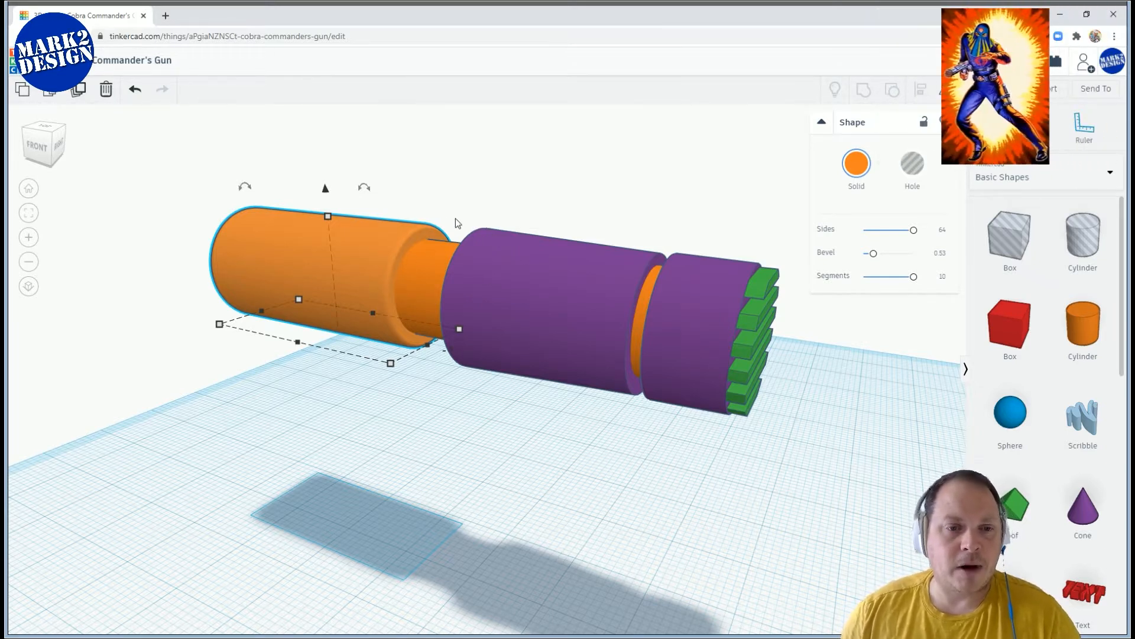
Compare the bevelled orange cylinder with the long purple cone and check the cone's height
scroll(365, 324, "down", 3)
right_click_drag(364, 324, 449, 389)
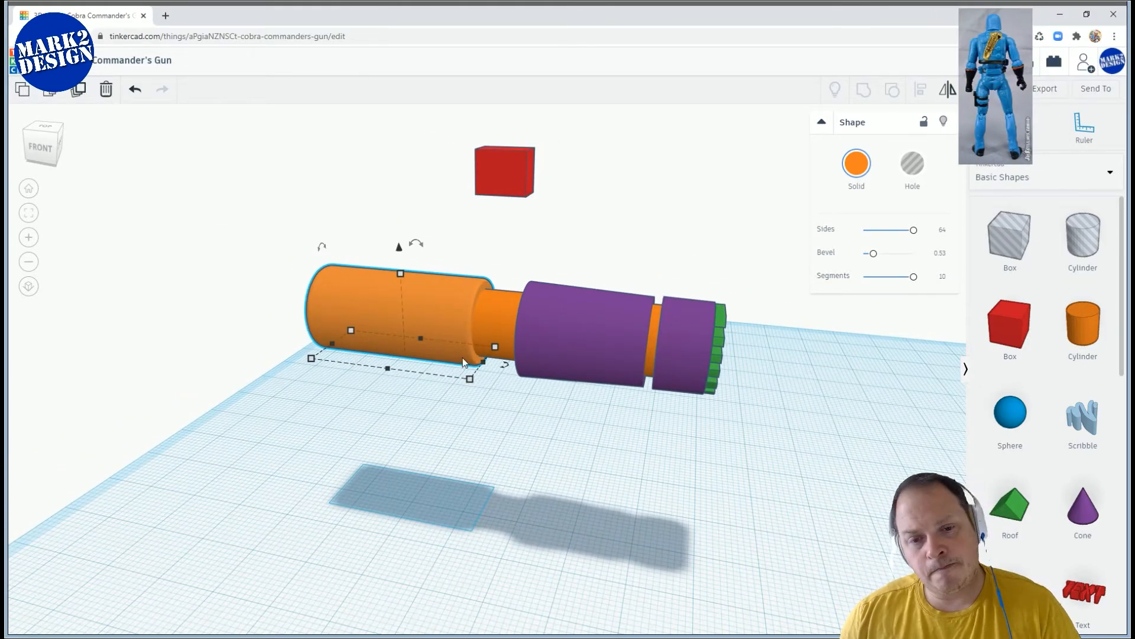
right_click_drag(591, 368, 645, 352)
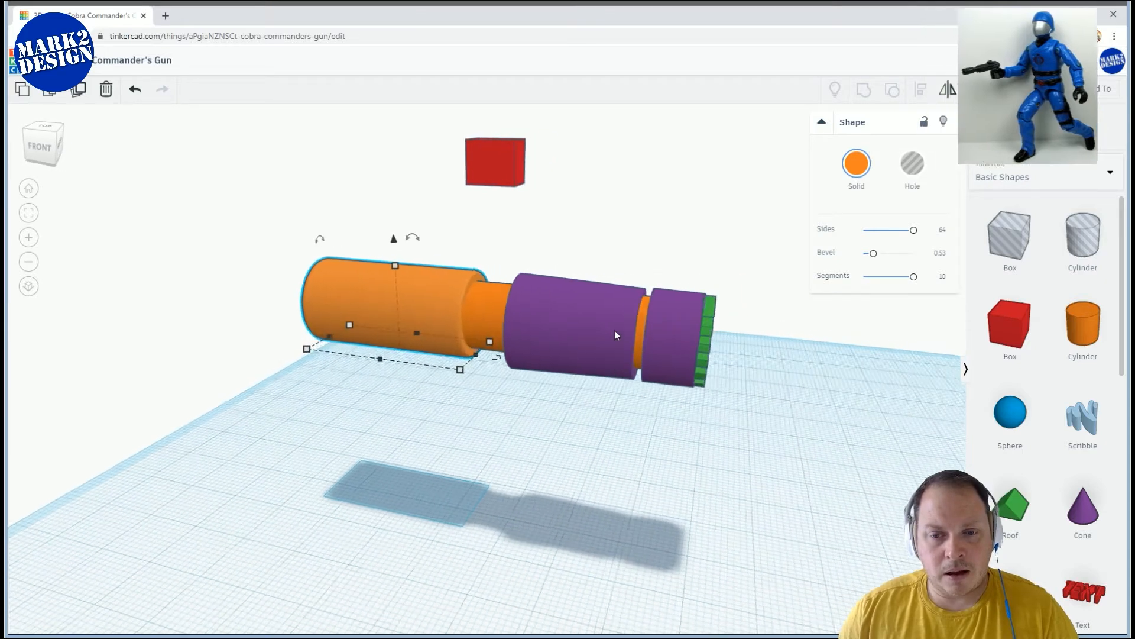
scroll(615, 330, "up", 3)
left_click(643, 311)
middle_click_drag(563, 317, 515, 325)
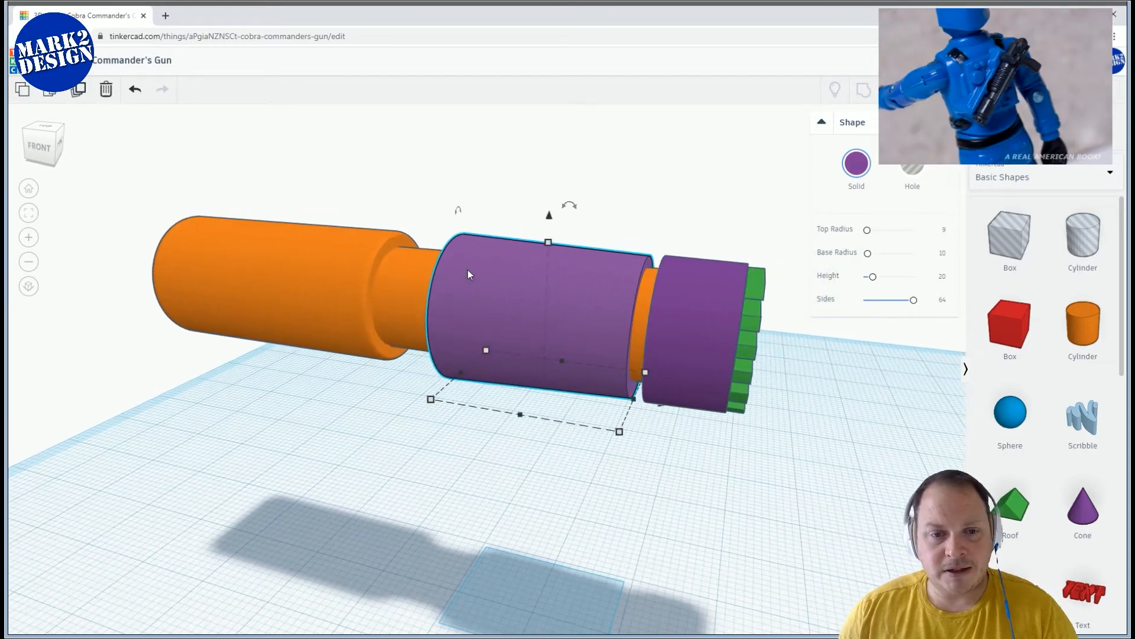
right_click_drag(514, 275, 413, 334)
left_click(407, 331)
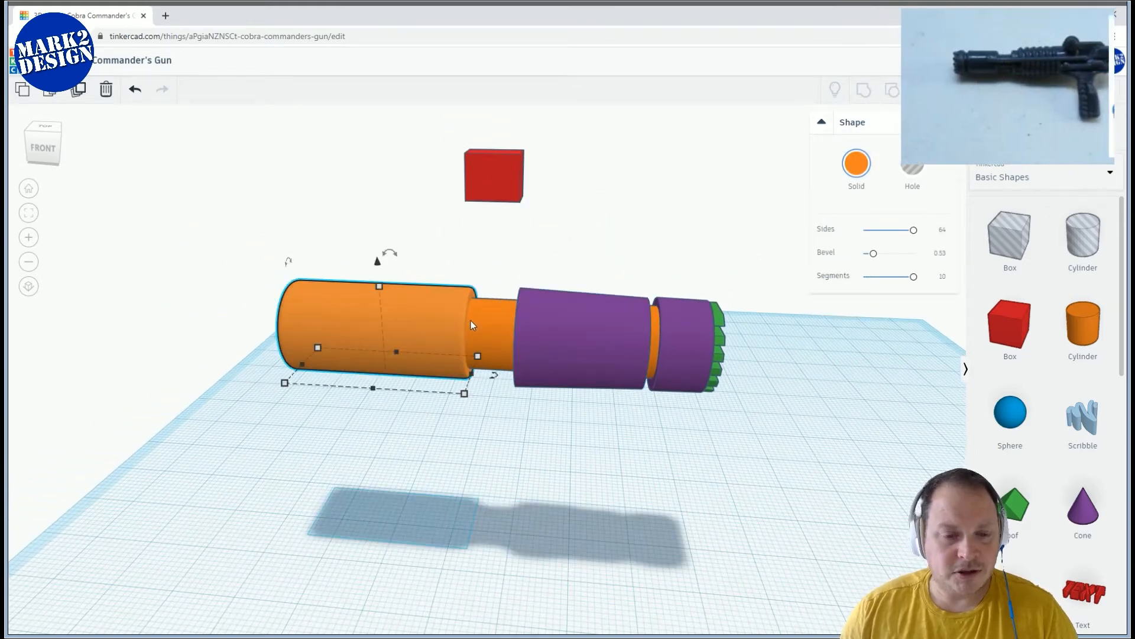
left_click(547, 324)
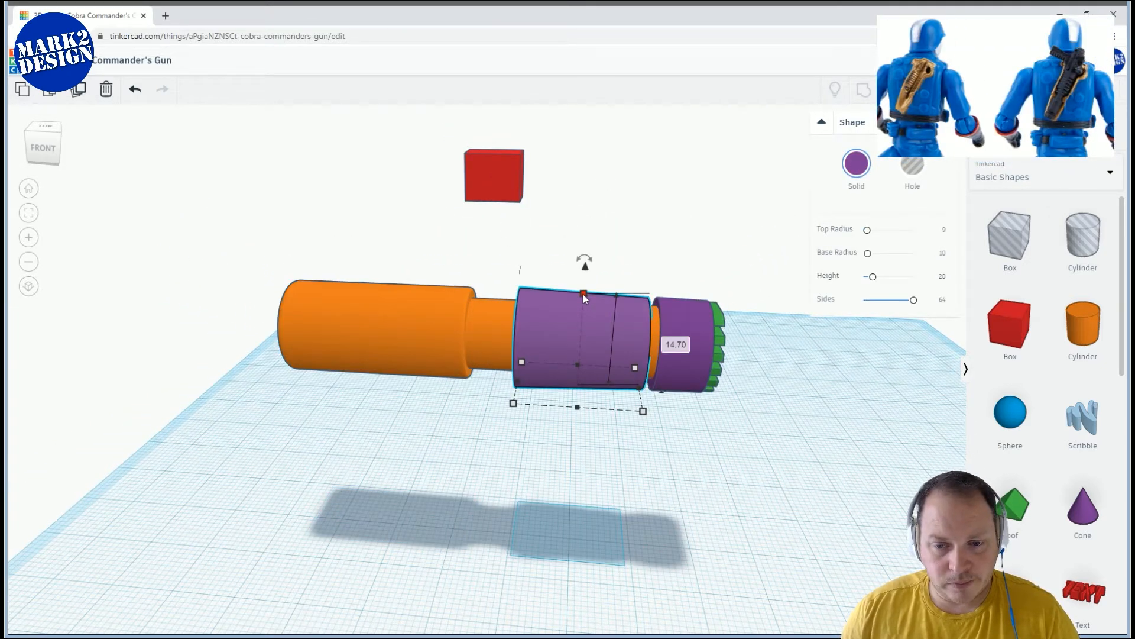
Duplicate the bevelled orange cylinder and move the copy forward along the barrel over the long cone
left_click(410, 331)
left_click(76, 90)
left_click_drag(381, 309, 618, 343)
Set the duplicate orange cylinder's height to 14.7 and its width to 14.75
left_click(641, 335)
type("14")
type(".7")
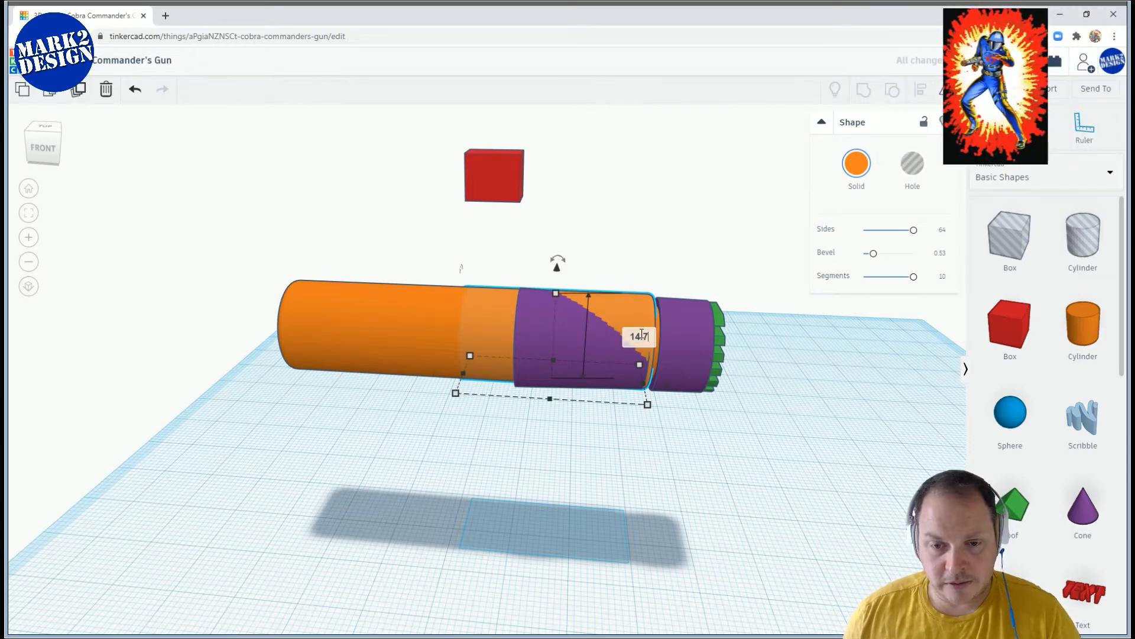
mouse_move(647, 407)
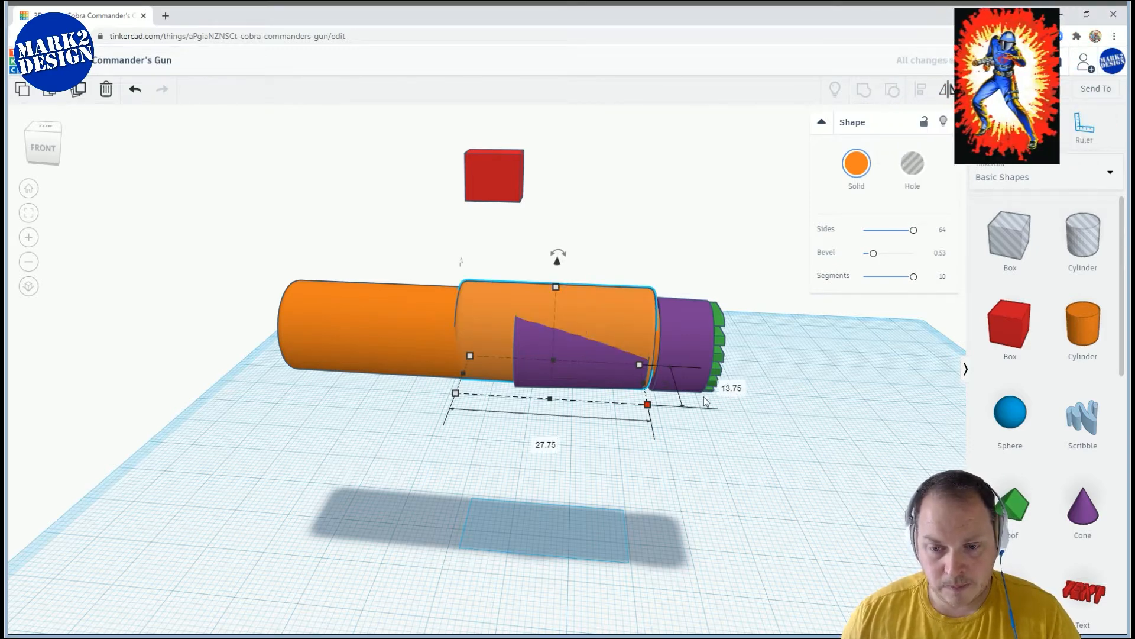
left_click(732, 388)
type("14.75")
key("Return")
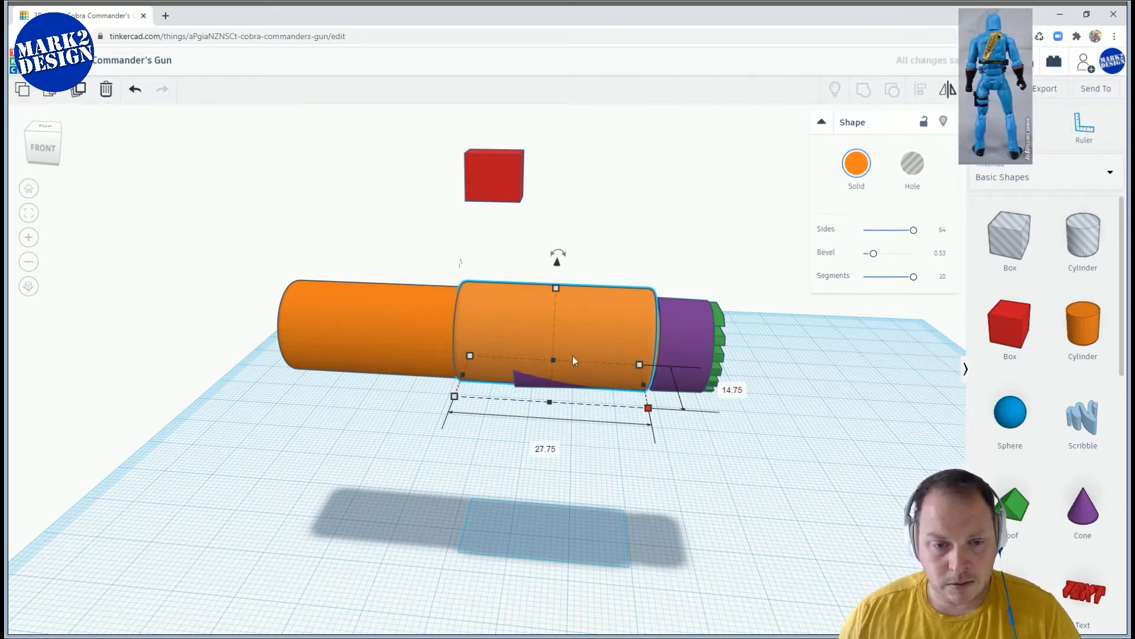
Raise the enlarged duplicate cylinder about 14.3 mm so it sits above the barrel
right_click_drag(612, 333, 645, 336)
left_click_drag(613, 264, 599, 175)
scroll(590, 196, "down", 4)
mouse_move(540, 256)
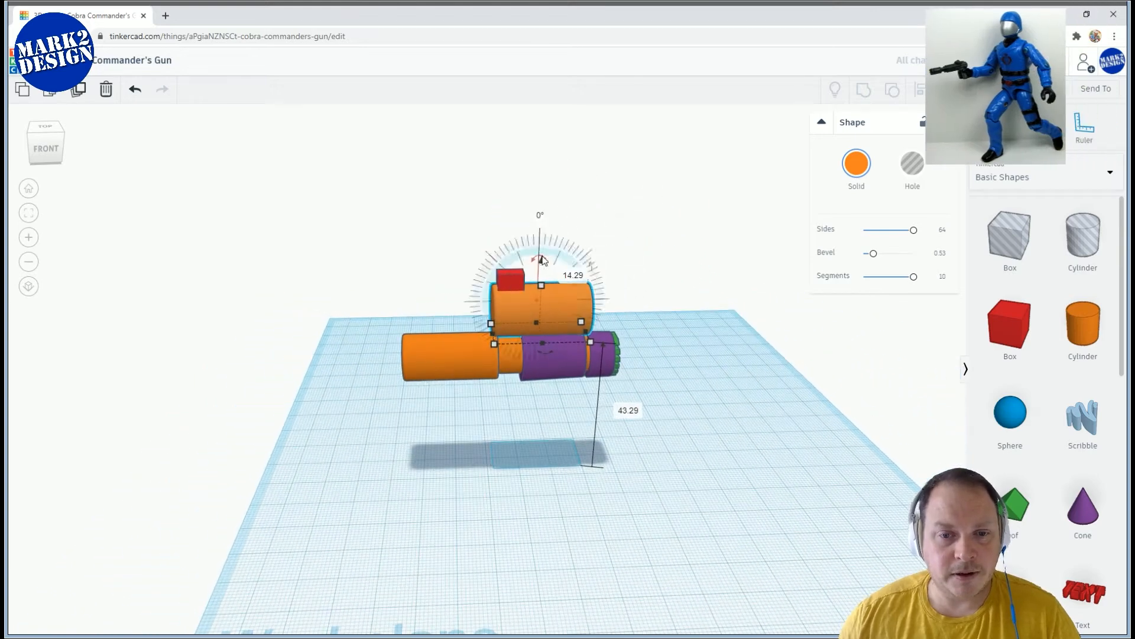
Raise the enlarged orange cylinder well clear of the barrel and shorten it to about 22.6 mm
left_click_drag(542, 264, 533, 151)
scroll(604, 288, "up", 5)
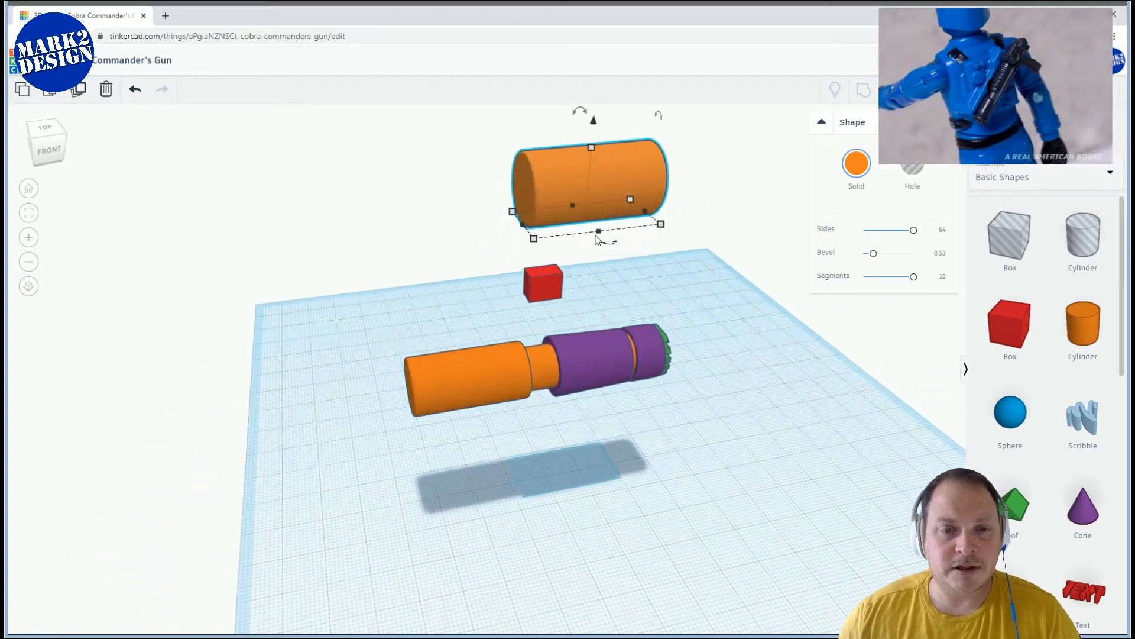
middle_click_drag(605, 284, 594, 353)
scroll(527, 257, "up", 4)
left_click_drag(599, 275, 568, 276)
right_click_drag(568, 275, 540, 275)
right_click_drag(391, 214, 395, 172)
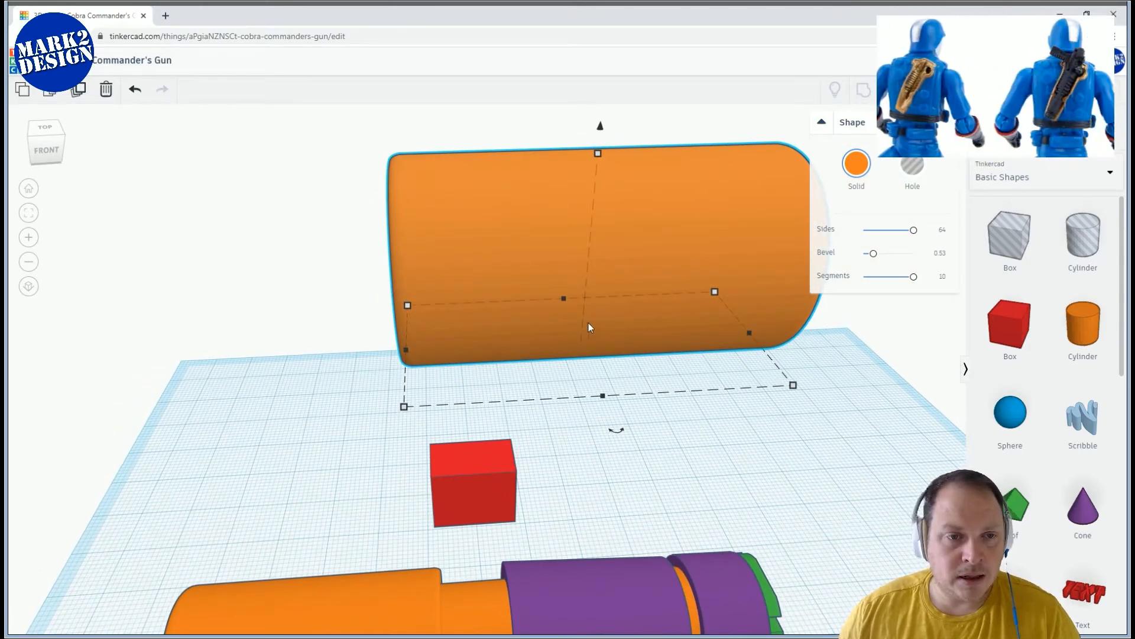
mouse_move(748, 332)
left_mouse_down()
mouse_move(541, 337)
mouse_move(894, 335)
mouse_move(507, 331)
mouse_move(734, 334)
left_mouse_up()
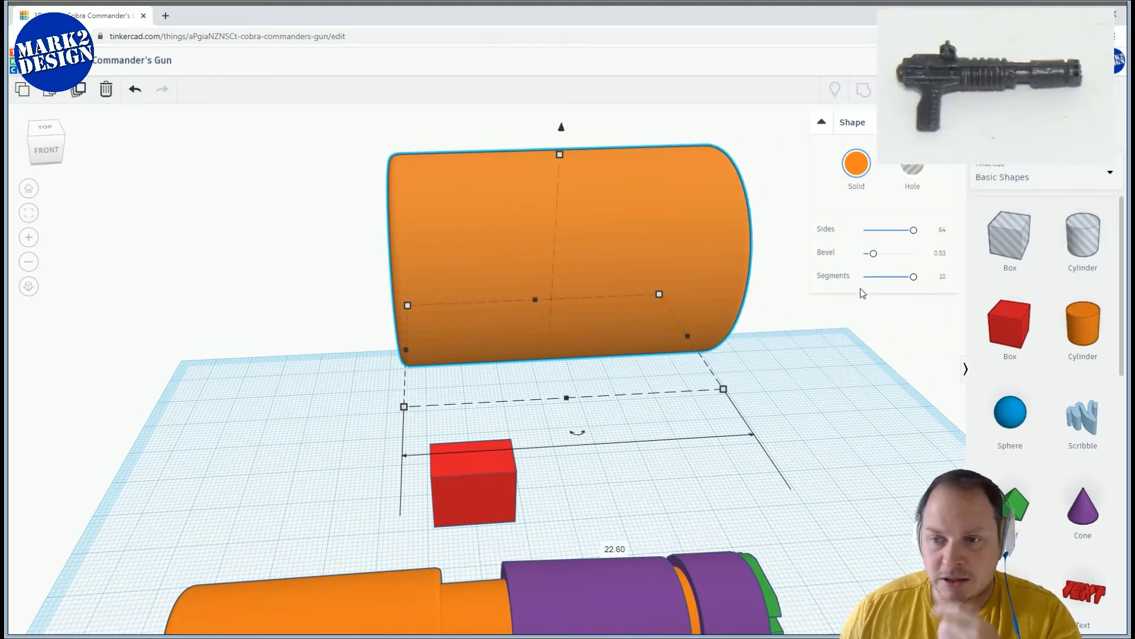
Try the raised cylinder with almost no bevel and one segment, resizing it to about 30.8 mm long
left_click_drag(874, 255, 863, 254)
left_click_drag(724, 388, 683, 364)
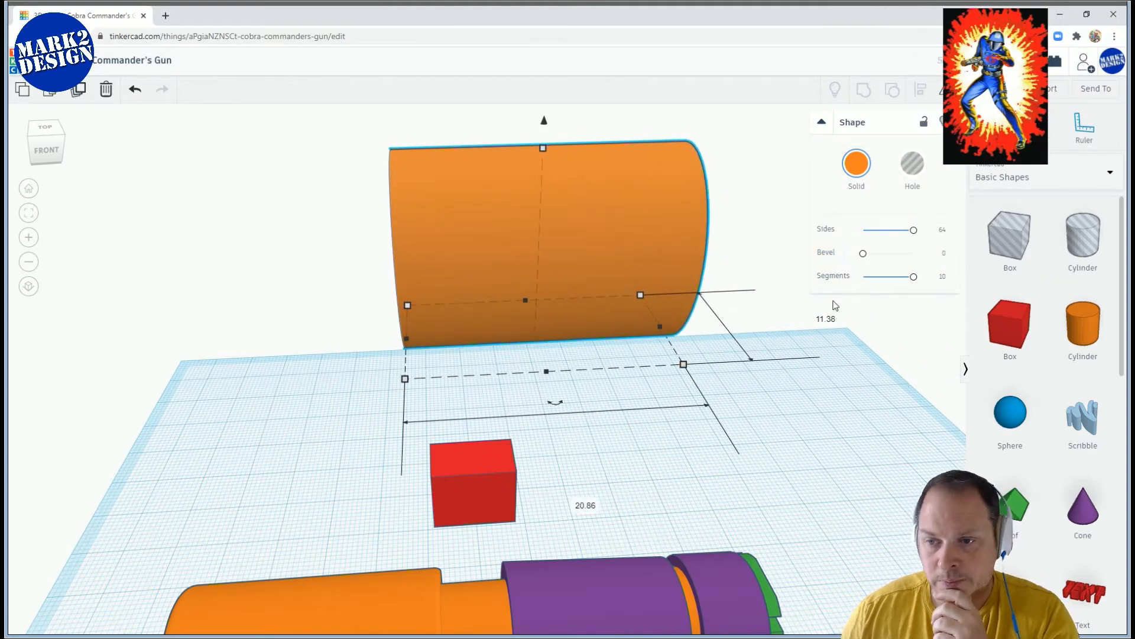
left_click_drag(902, 278, 743, 370)
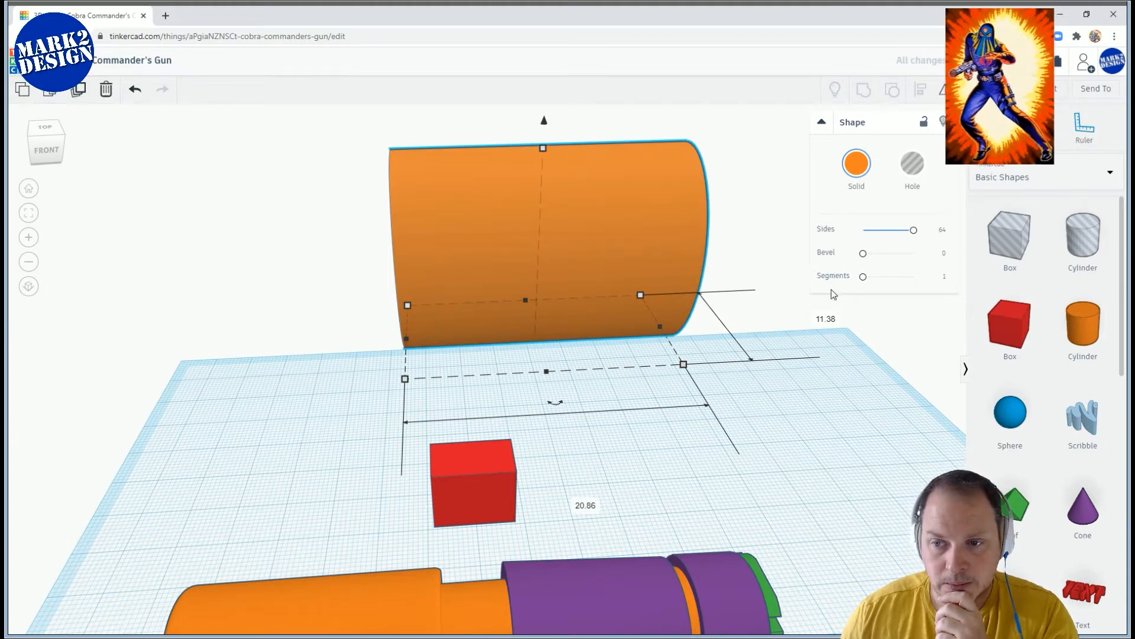
left_click(863, 253)
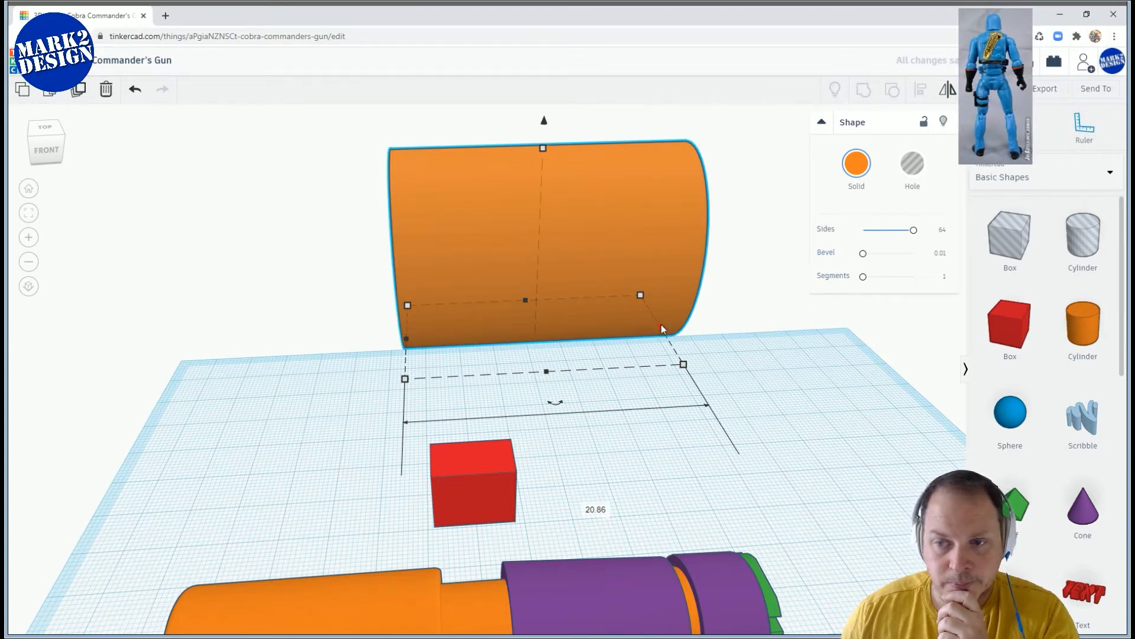
left_click_drag(661, 326, 793, 321)
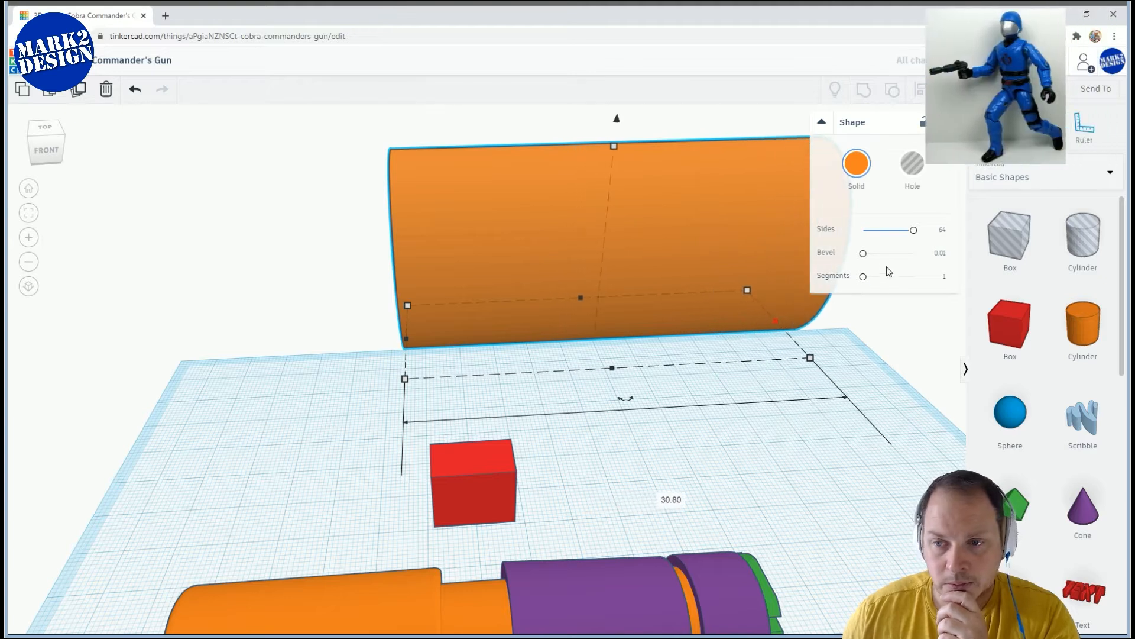
Set the raised cylinder's bevel to 0.85 and its segments to 10, and shorten it to about 18.6 mm
left_click_drag(863, 253, 876, 253)
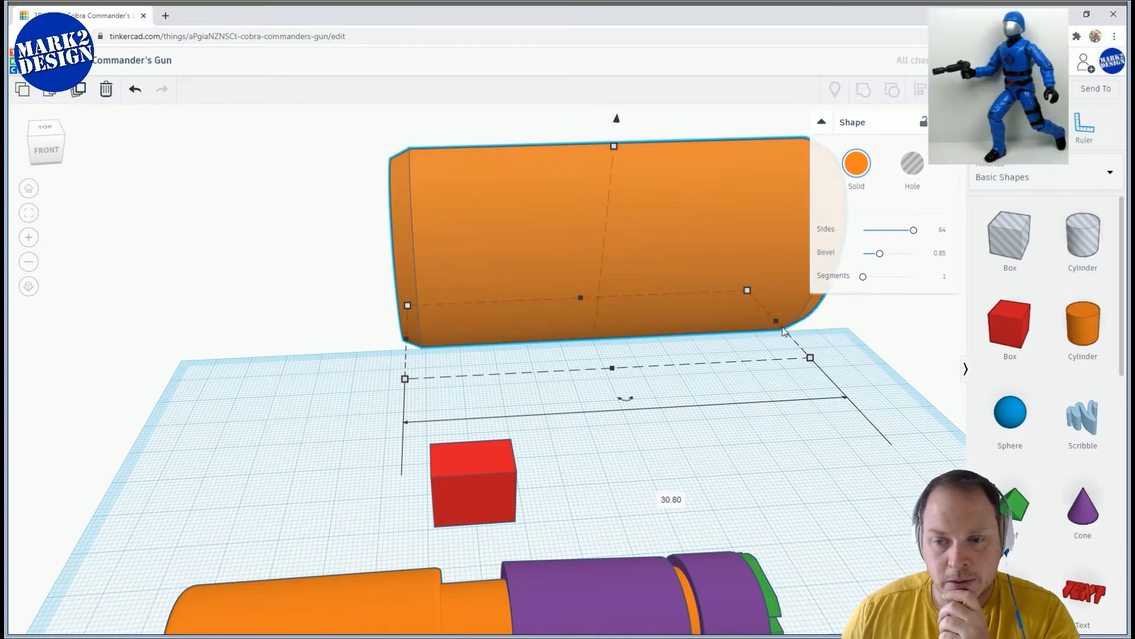
left_click_drag(777, 321, 725, 313)
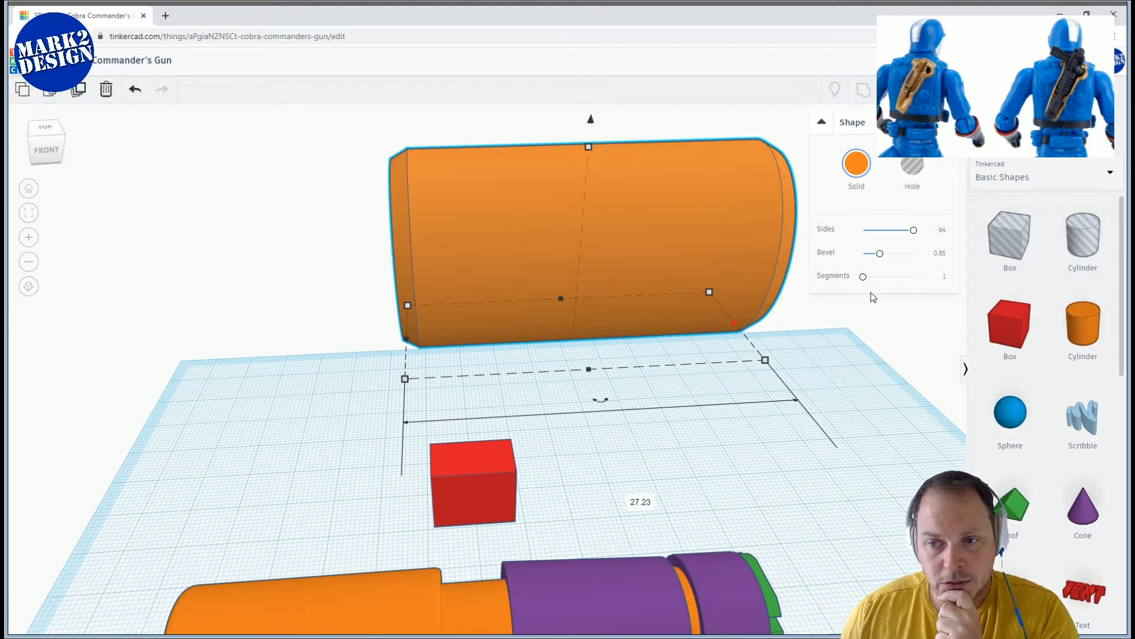
left_click(911, 277)
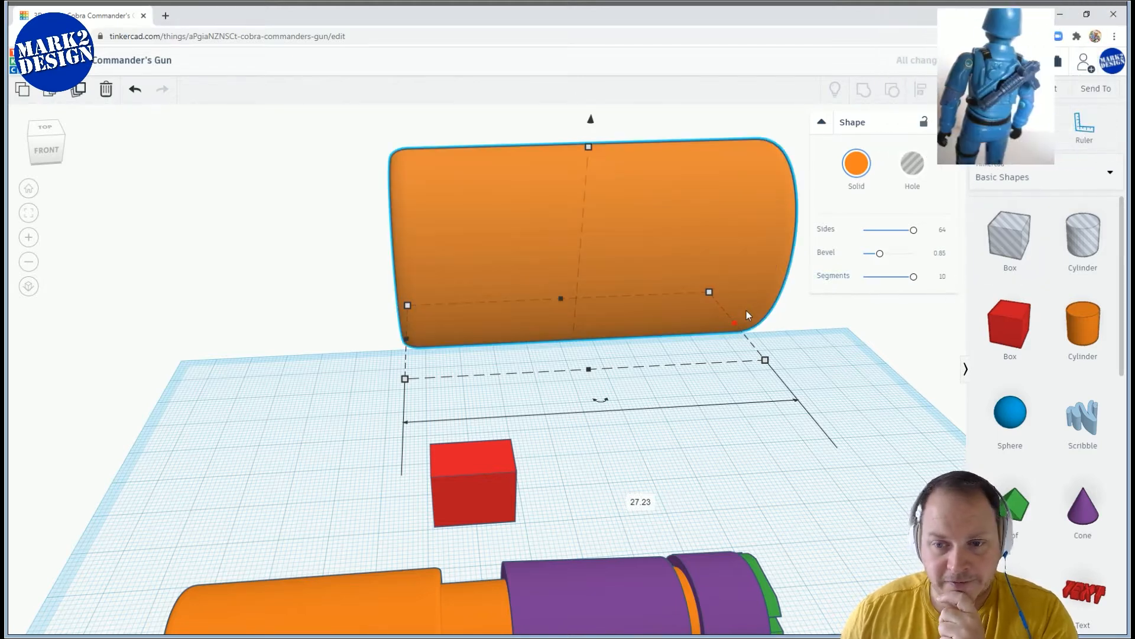
left_click_drag(736, 322, 661, 321)
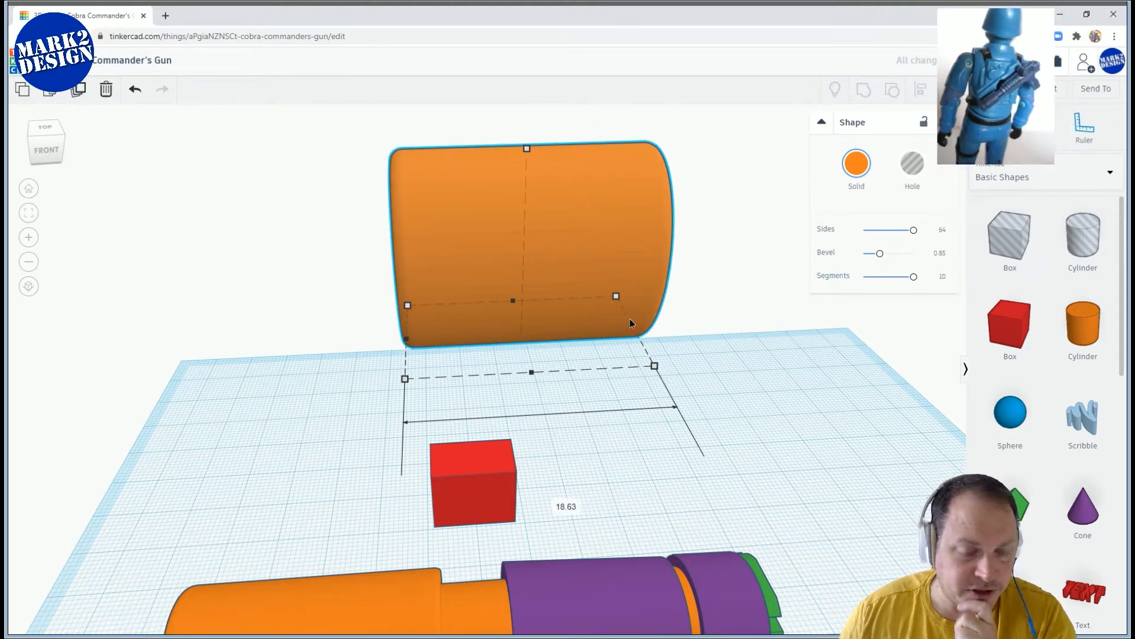
Set the raised cylinder's width to 14.7 and shorten its length to about 17.35 mm
right_click_drag(566, 253, 607, 215)
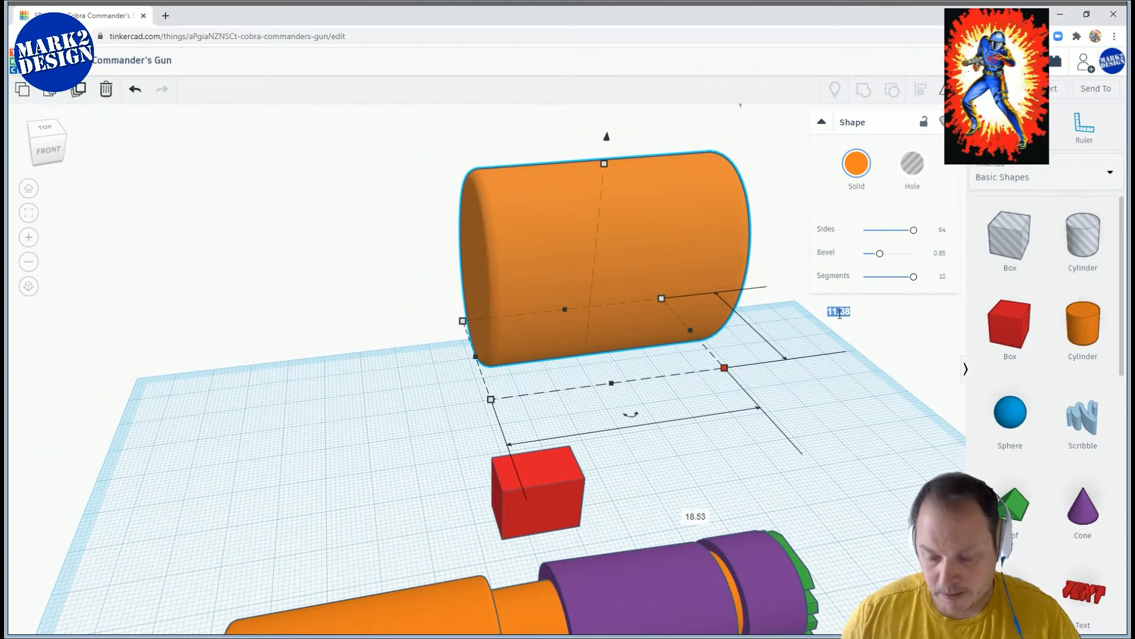
type("14.7")
key("Return")
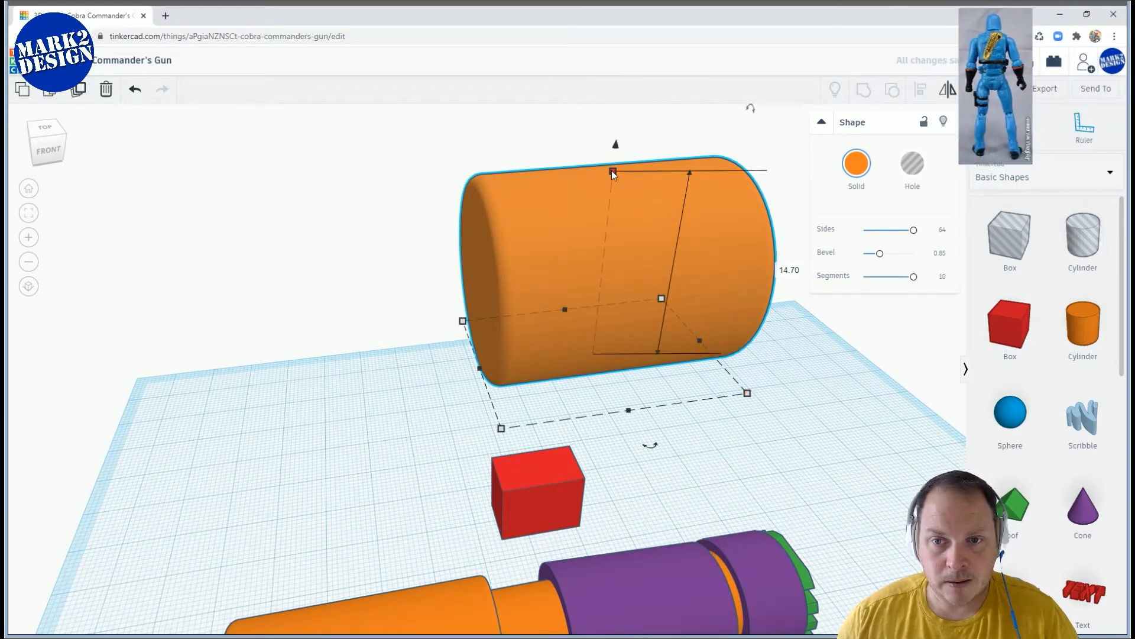
left_click(388, 243)
right_click_drag(445, 229, 503, 253)
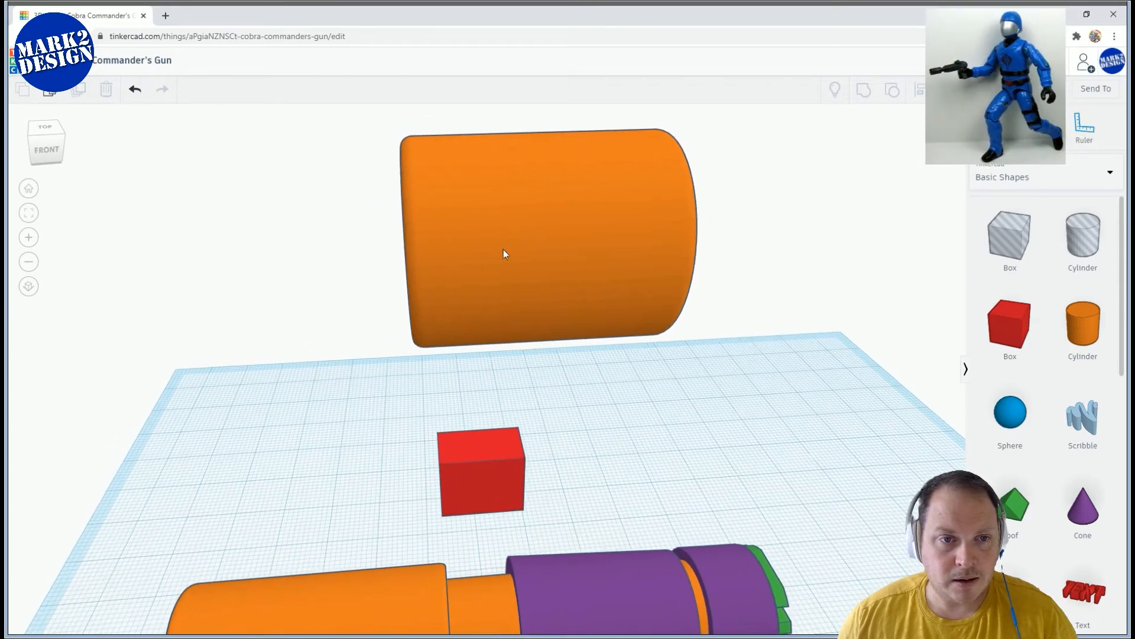
left_click(625, 303)
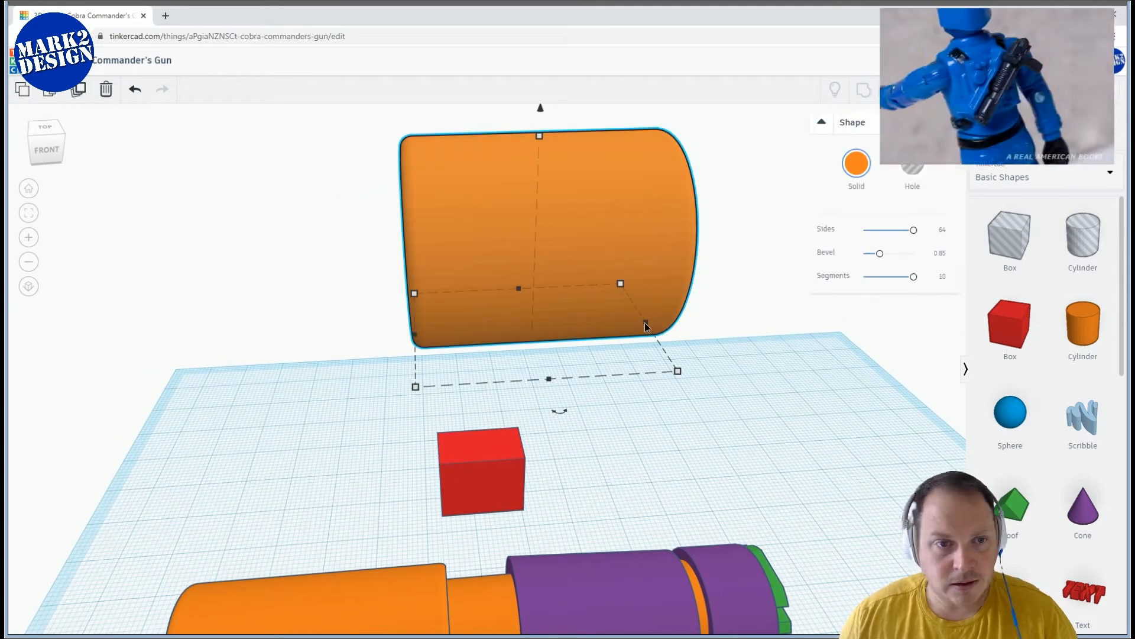
left_click_drag(640, 324, 628, 321)
scroll(633, 344, "down", 3)
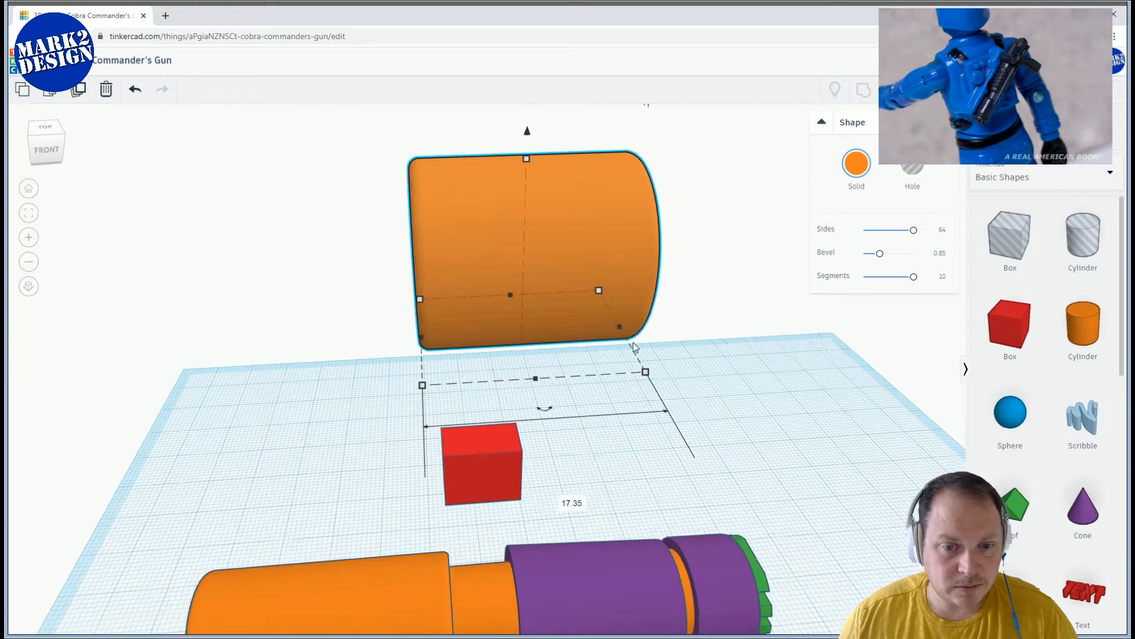
Duplicate the raised cylinder, move the copy forward, and scale it up proportionally to about 23.4 mm long
right_click_drag(634, 345, 646, 340)
scroll(634, 340, "down", 4)
left_click(636, 335)
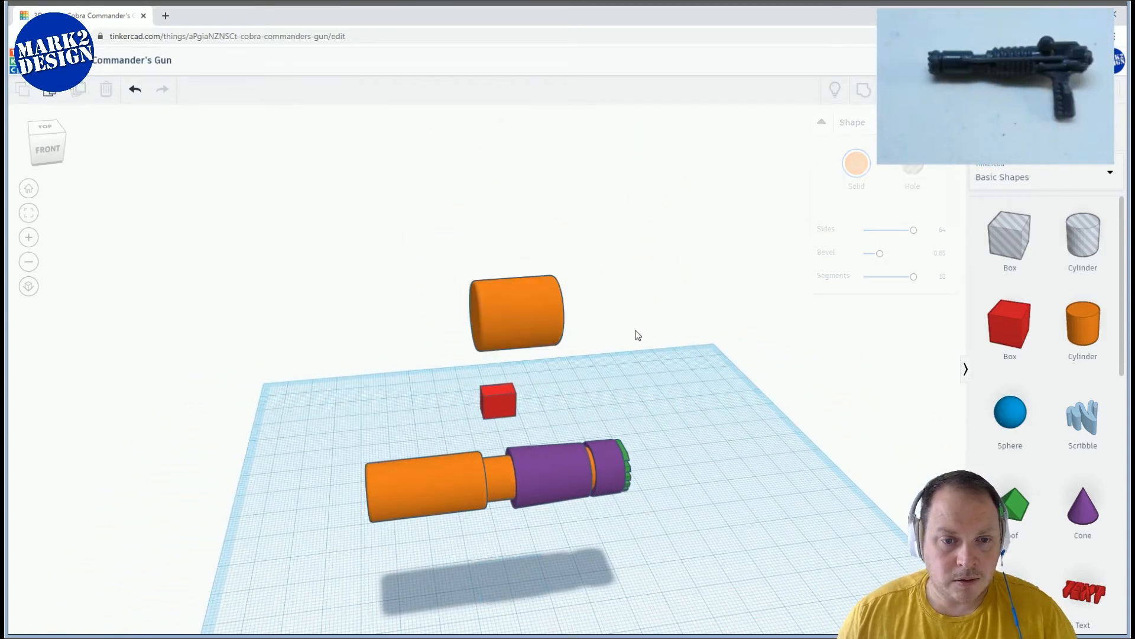
scroll(615, 319, "up", 2)
left_click(557, 263)
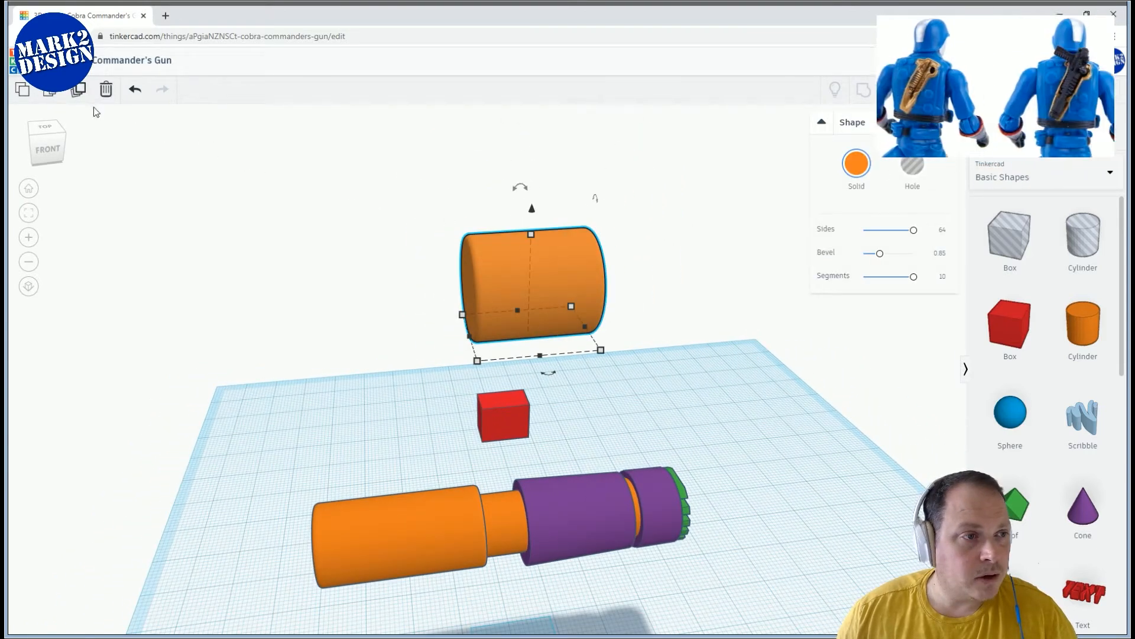
left_click_drag(600, 276, 663, 272)
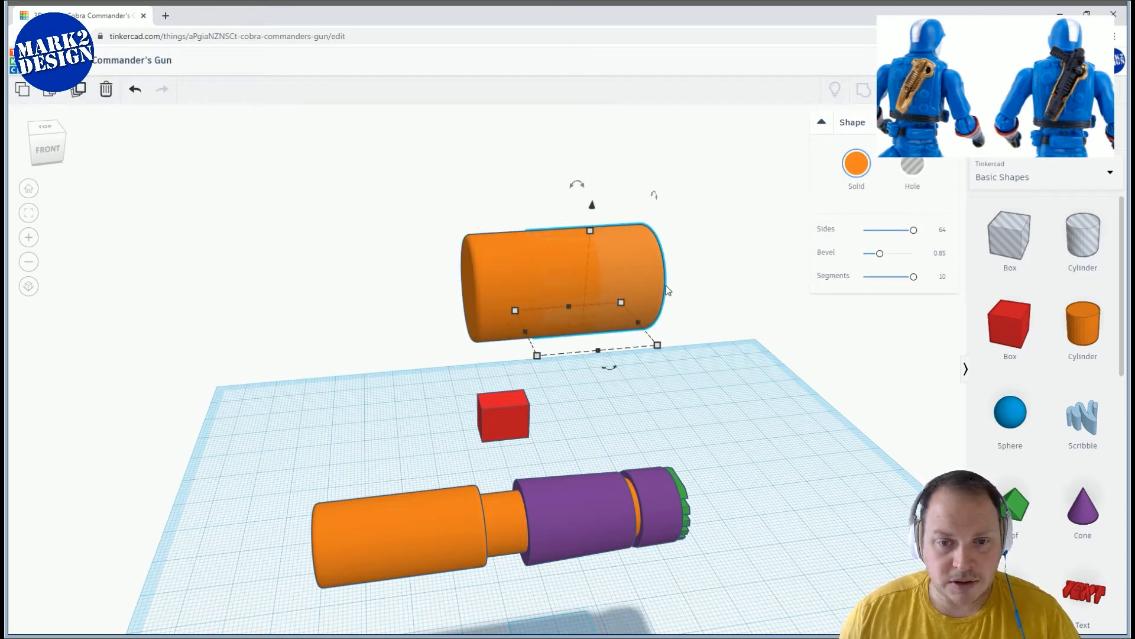
left_click_drag(642, 321, 677, 323, "shift")
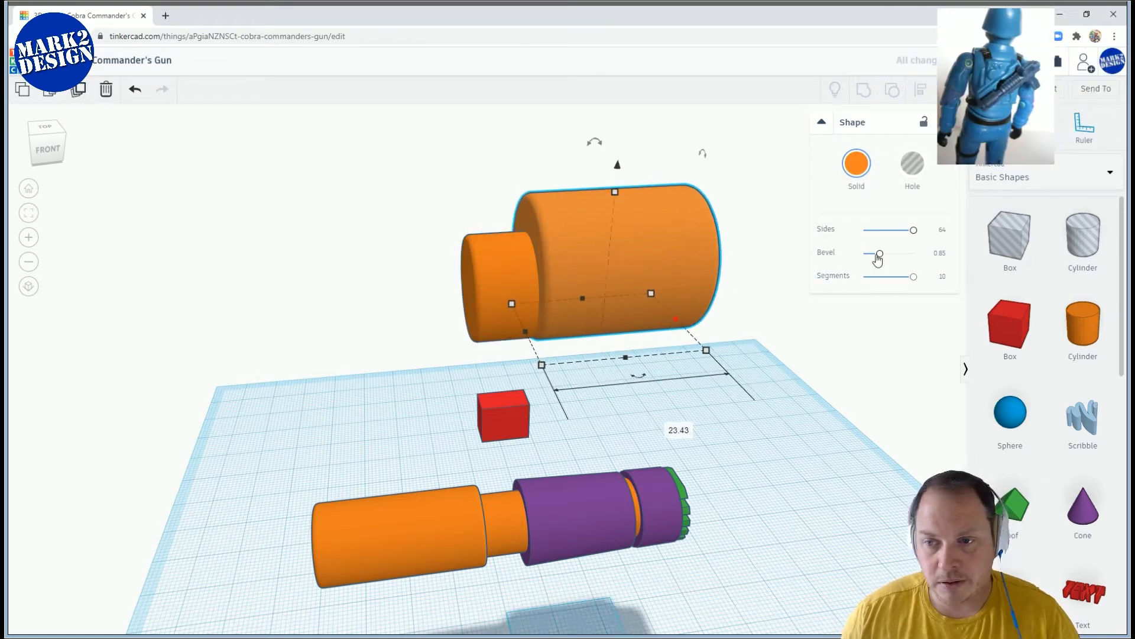
Give the enlarged copy 12 sides, bevel 0 and 1 segment, shorten it, and turn it into a hole
mouse_move(871, 258)
left_mouse_down()
mouse_move(860, 257)
mouse_move(862, 277)
left_mouse_up()
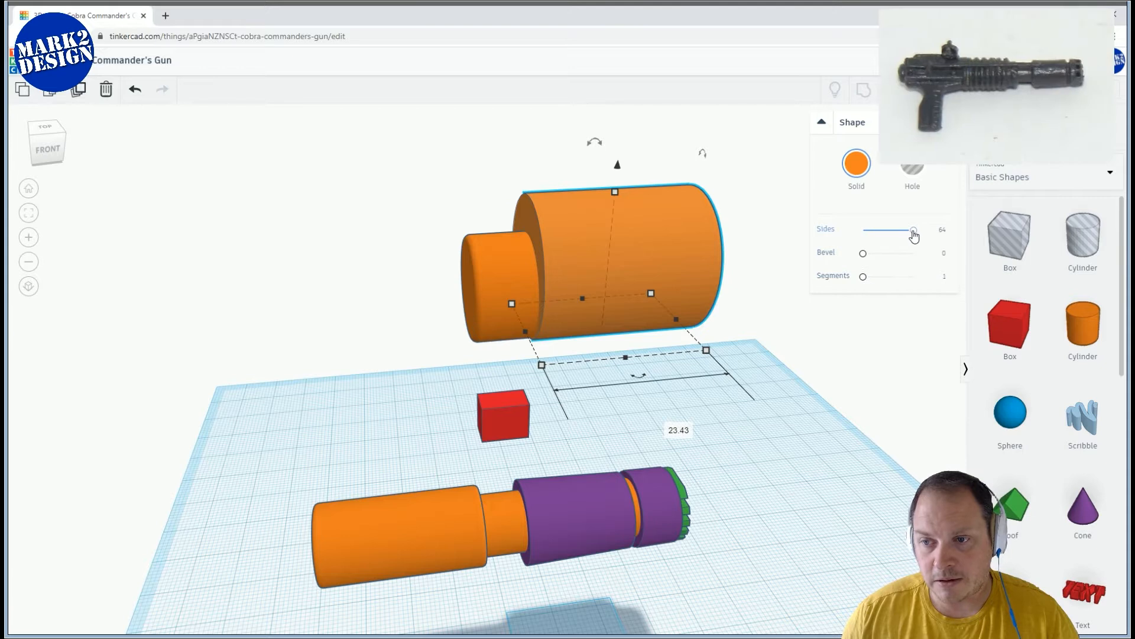
left_click_drag(913, 231, 719, 278)
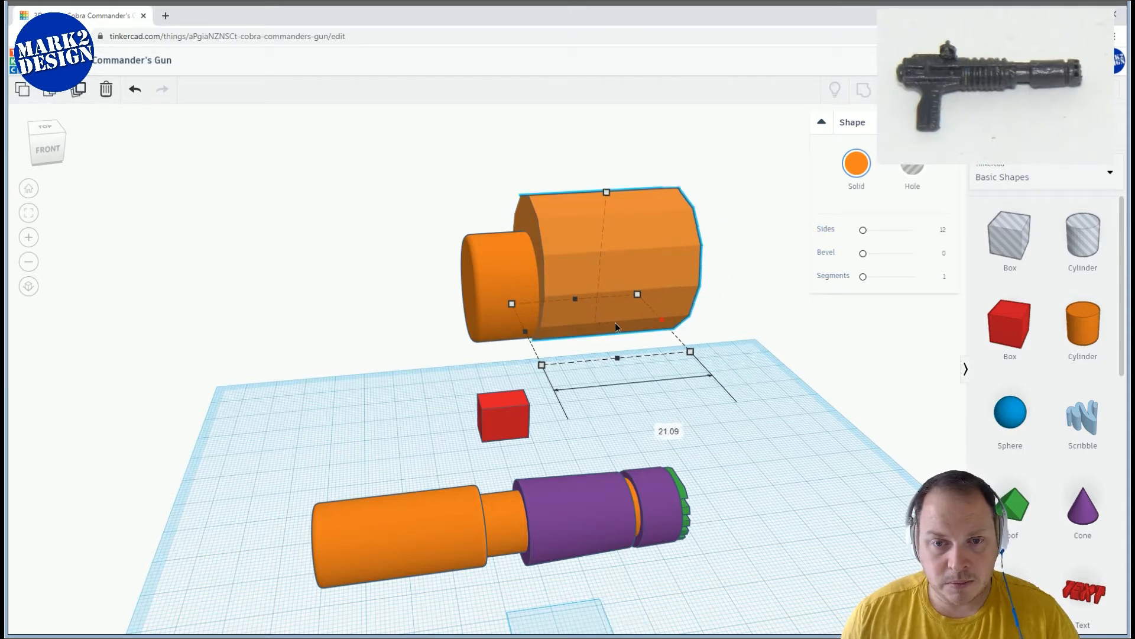
left_click_drag(616, 323, 583, 326)
left_click(912, 167)
Lower the hole slightly and stretch it to about 17.5 mm so only the cylinder's bevelled rear edge stays outside it
left_click_drag(563, 171, 563, 179)
right_click_drag(628, 225, 561, 232)
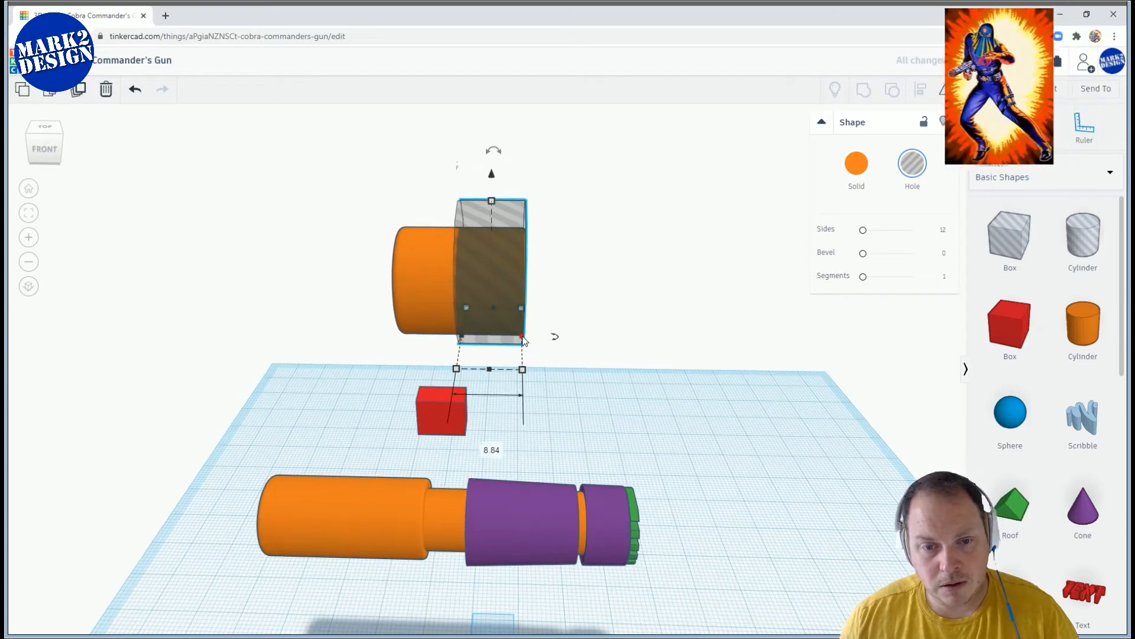
left_click_drag(530, 336, 555, 334)
right_click_drag(555, 335, 521, 331)
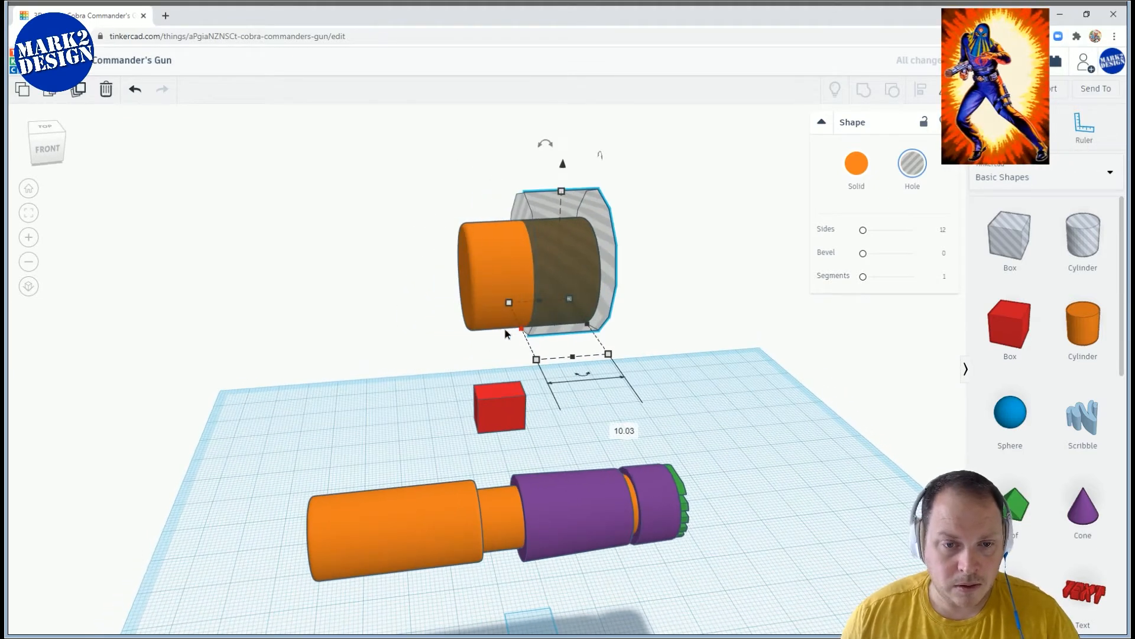
left_click_drag(522, 330, 473, 335)
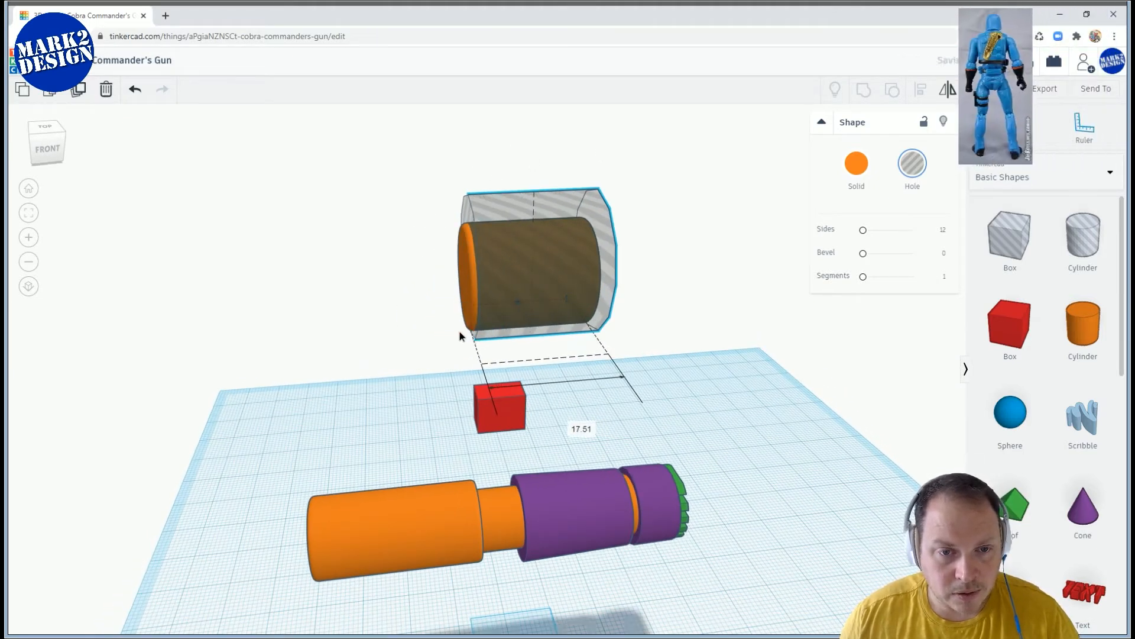
scroll(460, 332, "up", 5)
right_click_drag(495, 376, 504, 334)
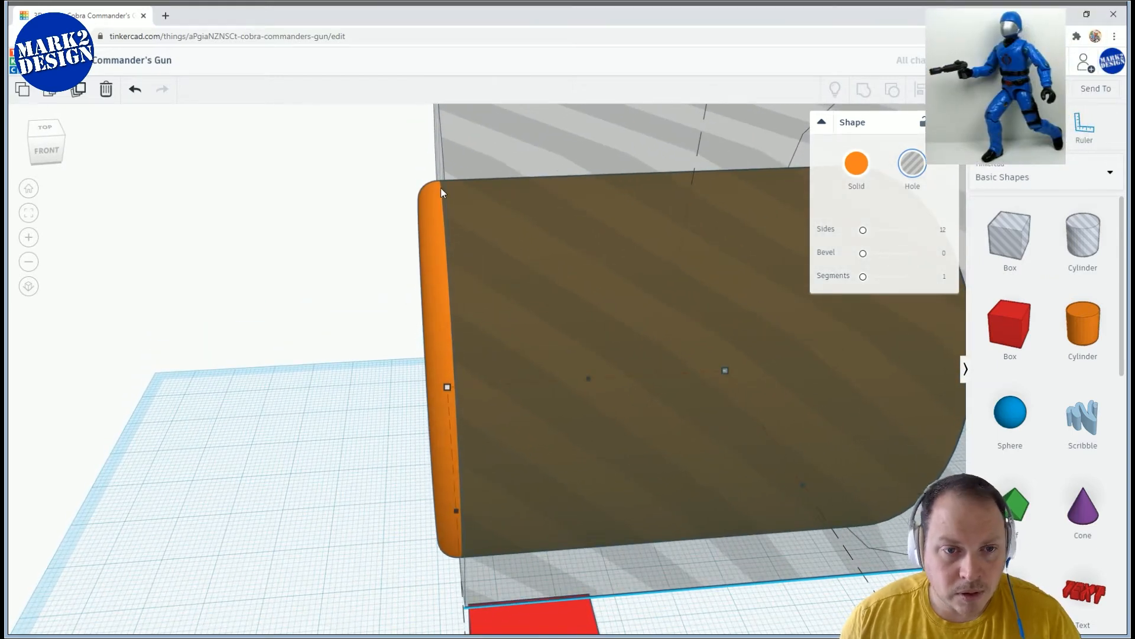
Group the raised cylinder with the hole to cut it down to a thin bevelled disc
scroll(467, 277, "down", 5)
right_click_drag(462, 276, 626, 195)
left_click_drag(453, 231, 329, 244)
left_click(292, 258)
right_click_drag(461, 284, 656, 311)
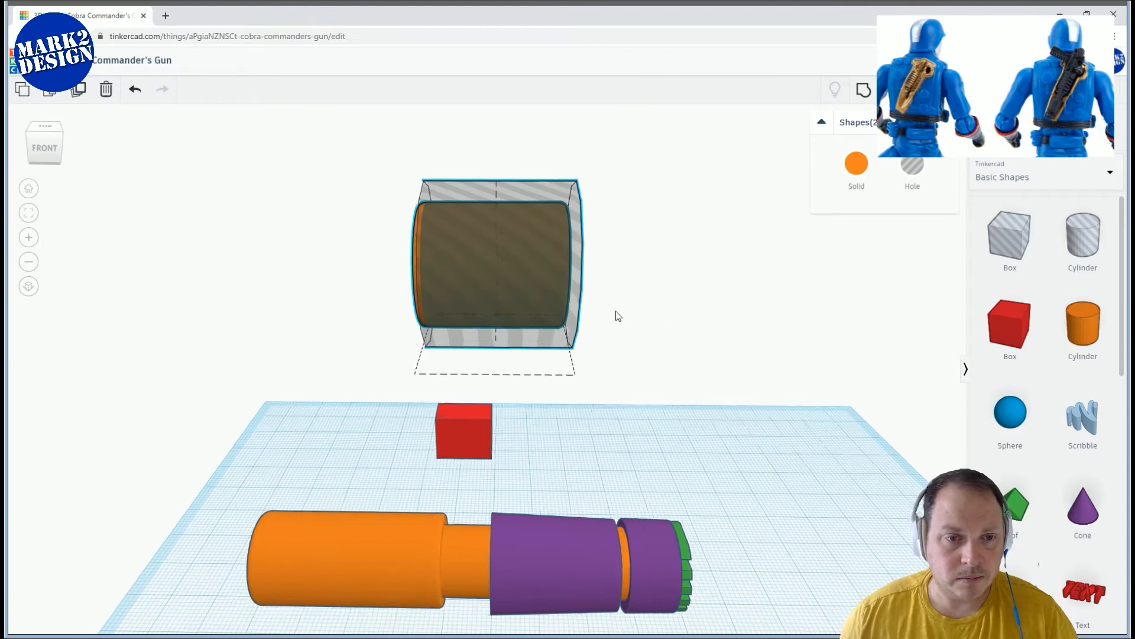
left_click(864, 90)
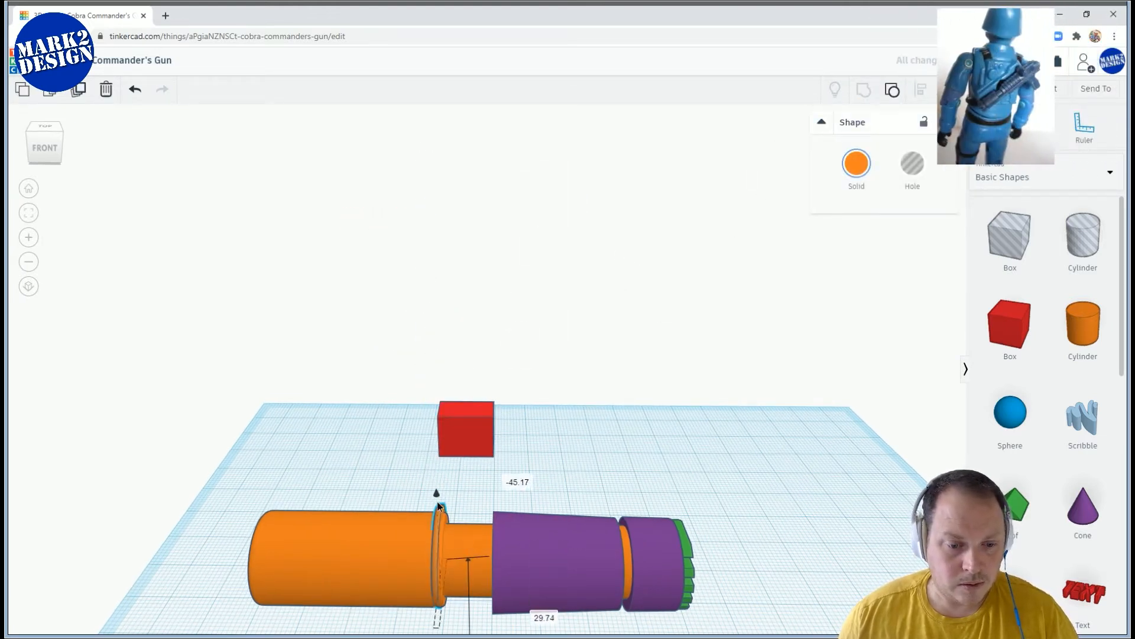
Bring the thin disc down onto the barrel and shift it forward against the rear face of the long purple cone
scroll(532, 304, "up", 6)
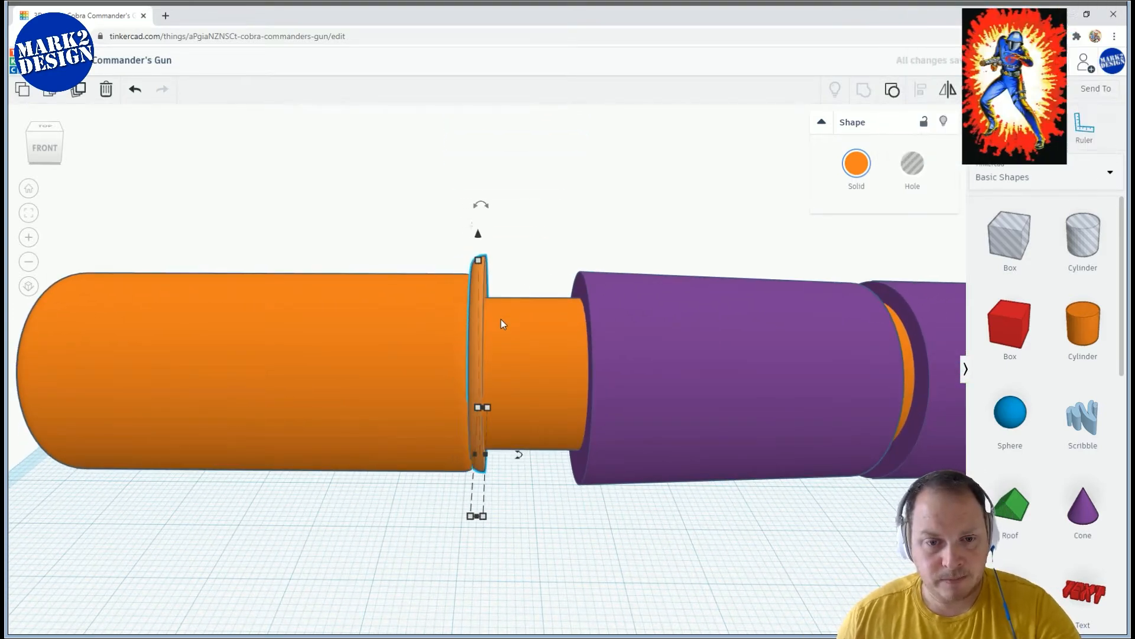
key("Right")
key("Right")
key("Right")
key("Right")
key("Right")
key("Right")
key("Right")
key("Right")
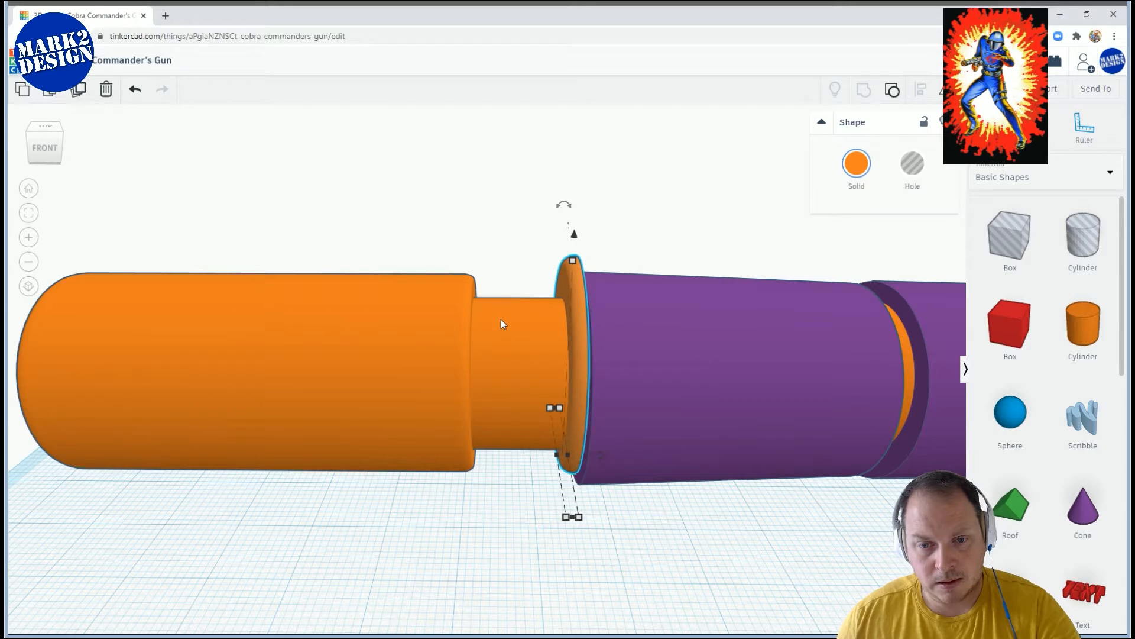
key("Right")
key("Right")
right_click_drag(588, 346, 562, 325)
Trim the long purple cone's rear end slightly, and lower the thin disc 0.69 mm against it
left_click(580, 364)
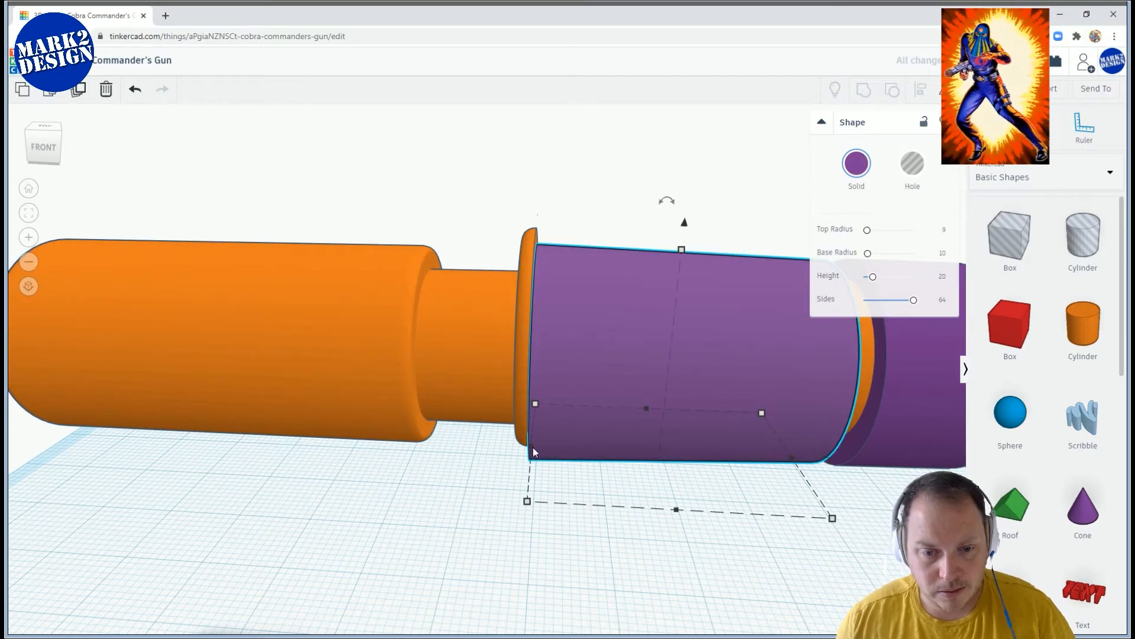
left_click_drag(532, 446, 538, 445)
left_click(524, 391)
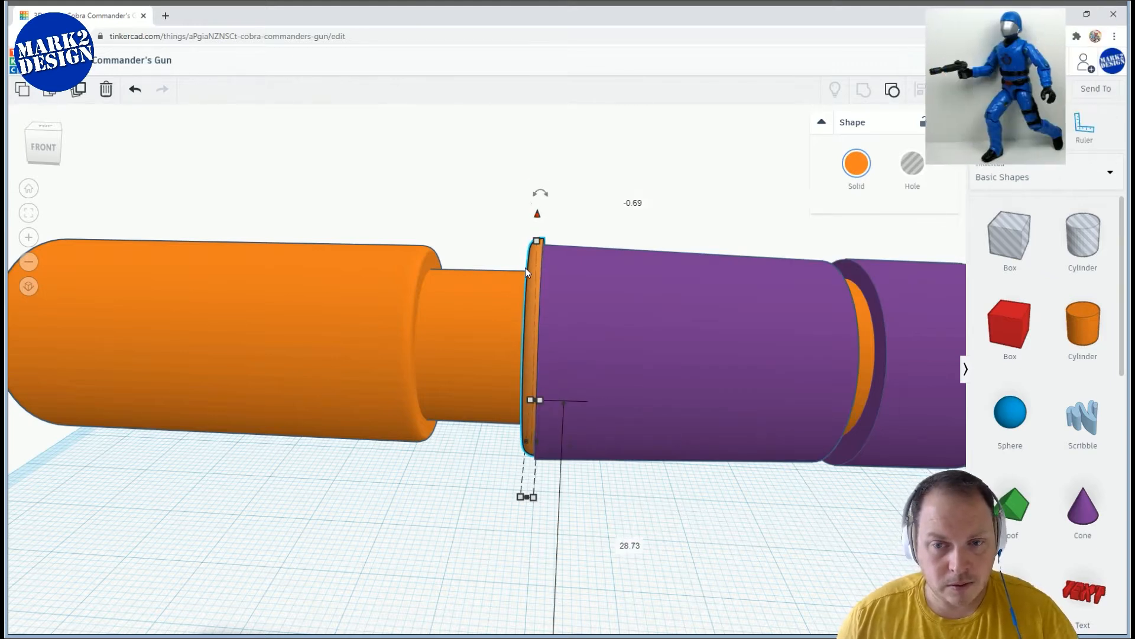
scroll(525, 267, "down", 5)
Centre all the barrel parts on a common axis and inspect where the thin disc meets the long purple cone
left_click_drag(177, 324, 819, 427)
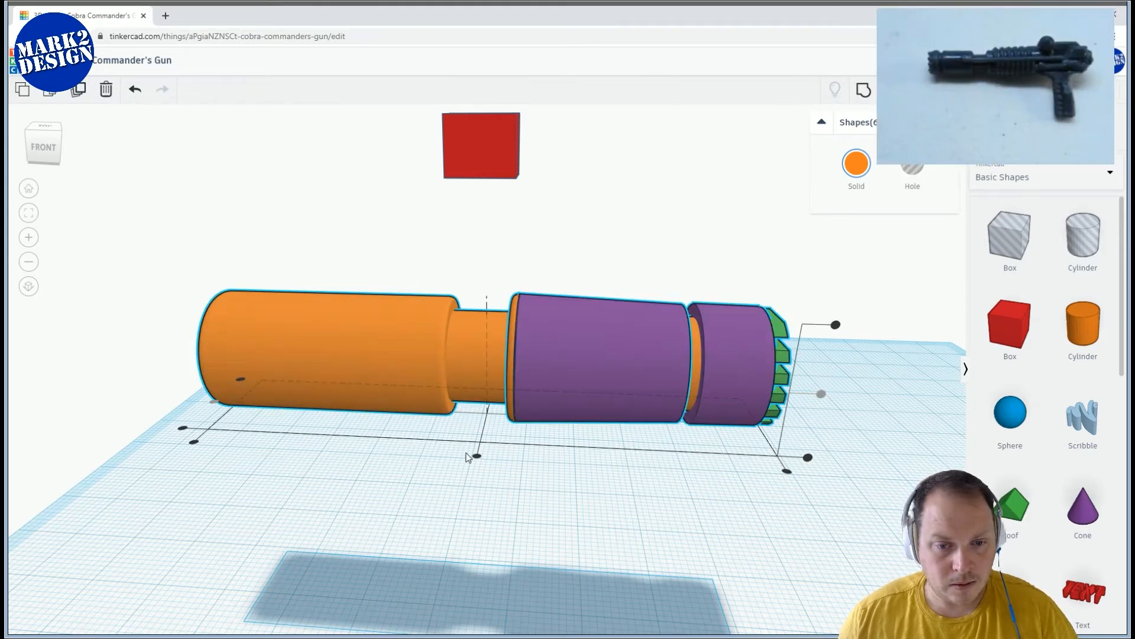
scroll(472, 239, "up", 3)
left_click(473, 239)
scroll(527, 249, "up", 4)
scroll(604, 302, "up", 2)
left_click(534, 233)
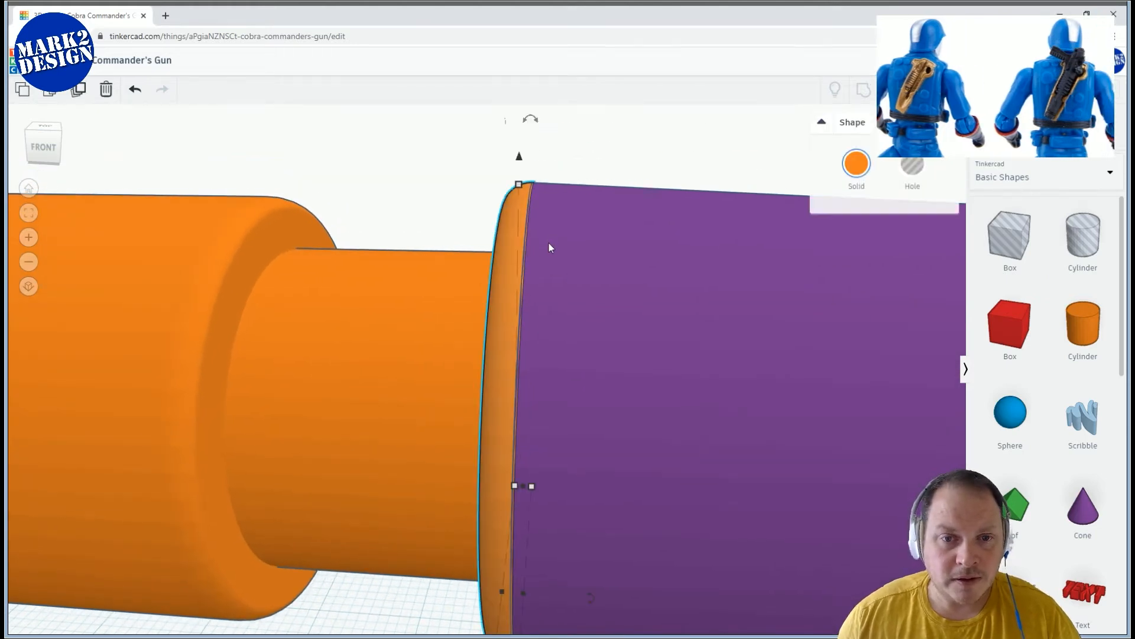
scroll(556, 252, "up", 5)
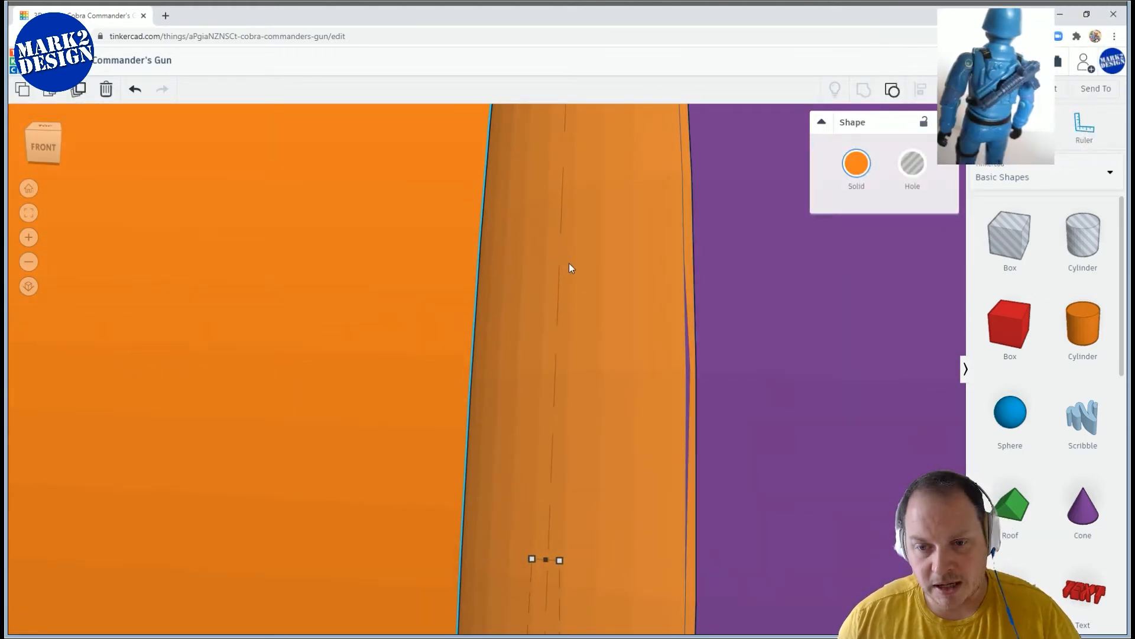
Examine how the thin disc, the long purple cone and the rest of the barrel fit together
scroll(569, 262, "down", 4)
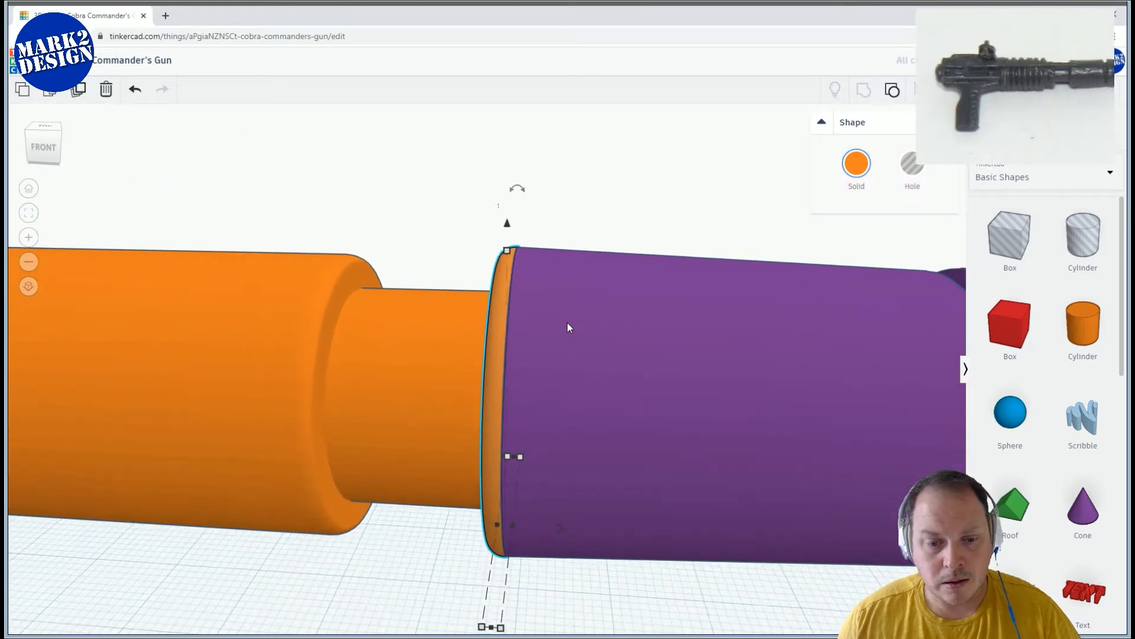
scroll(566, 322, "down", 3)
left_click(656, 250)
mouse_move(667, 251)
right_mouse_down()
mouse_move(714, 246)
mouse_move(538, 243)
mouse_move(673, 254)
mouse_move(661, 262)
right_mouse_up()
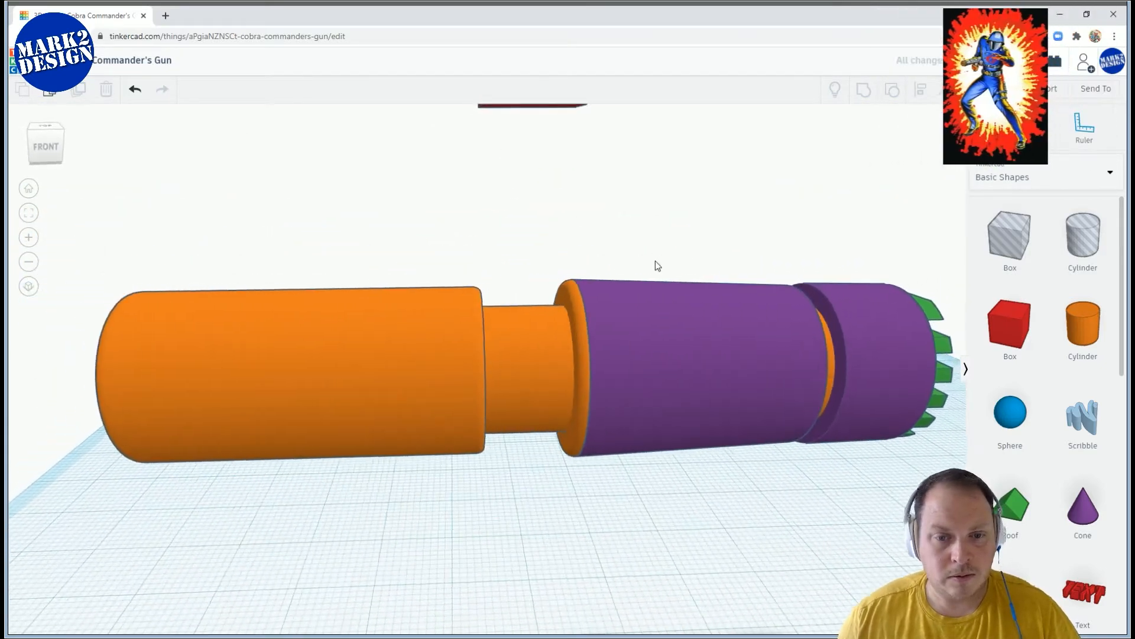
scroll(659, 258, "down", 5)
middle_click_drag(417, 323, 560, 324)
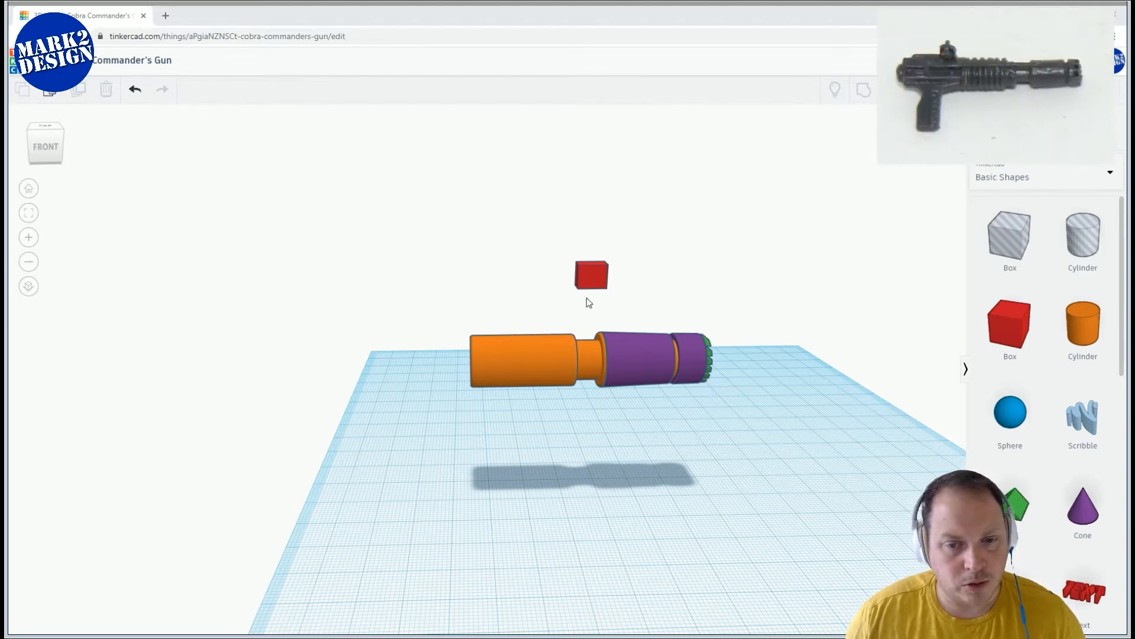
Duplicate the rear orange cylinder, enlarge the copy slightly, and shorten it to a collar about 2.3 mm wide at the cylinder's front end
right_click_drag(586, 260, 535, 331)
scroll(535, 331, "up", 3)
left_click(535, 331)
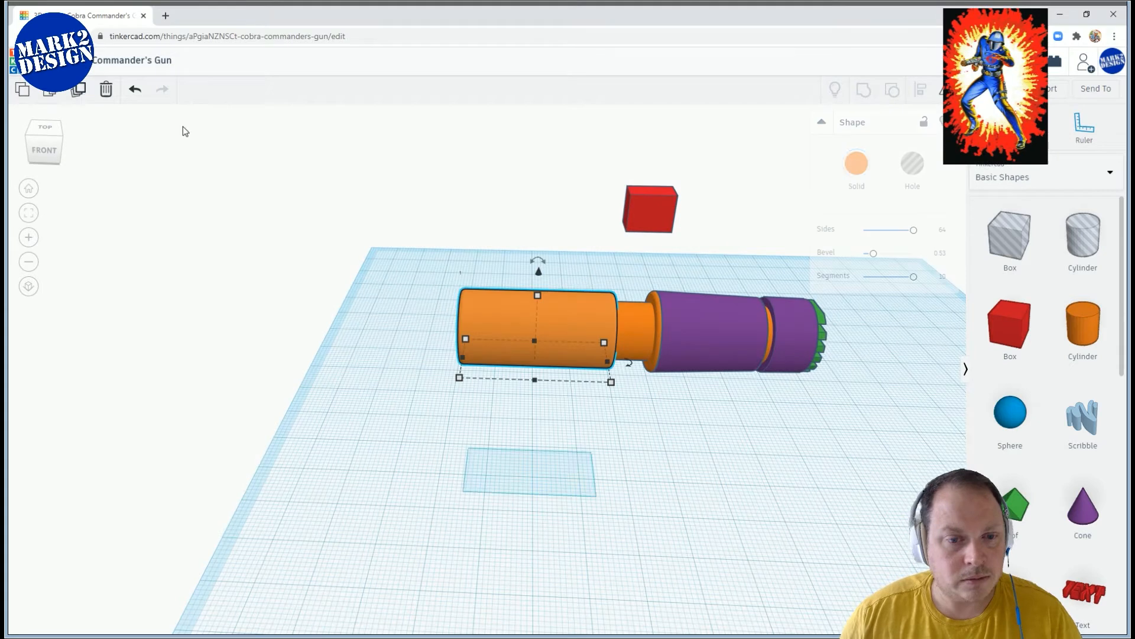
left_click(78, 90)
left_click_drag(537, 294, 537, 287, "shift")
left_click_drag(456, 358, 595, 369)
right_click_drag(593, 367, 584, 351)
left_click_drag(605, 244, 605, 248)
right_click_drag(576, 244, 534, 244)
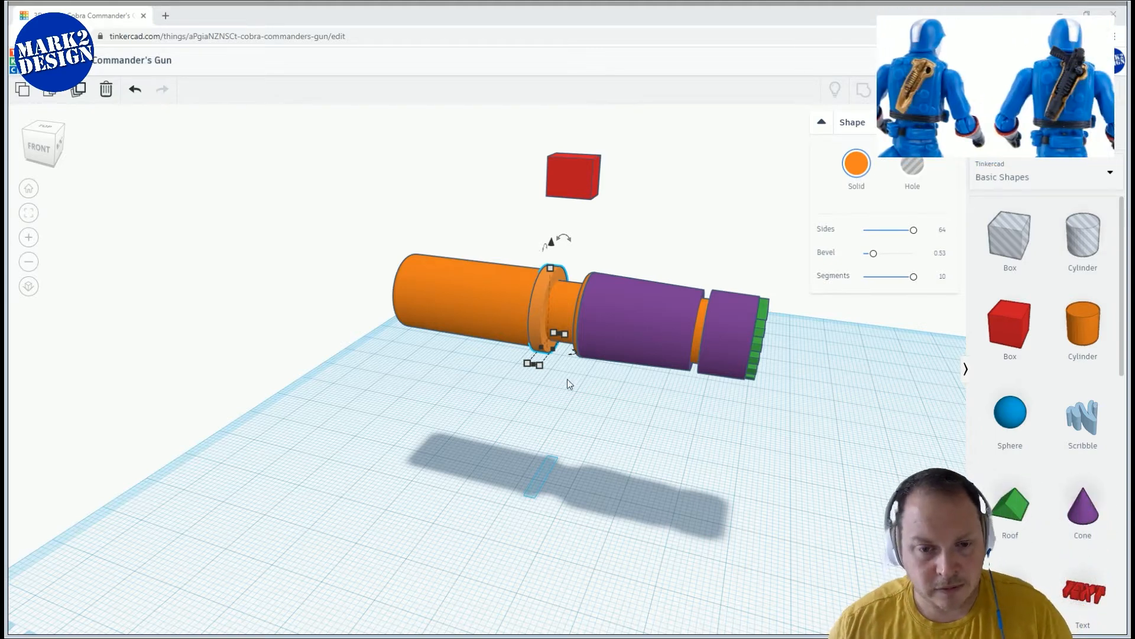
Widen the collar slightly and nudge it rearward until it sits over the front end of the rear orange cylinder
left_click(539, 365)
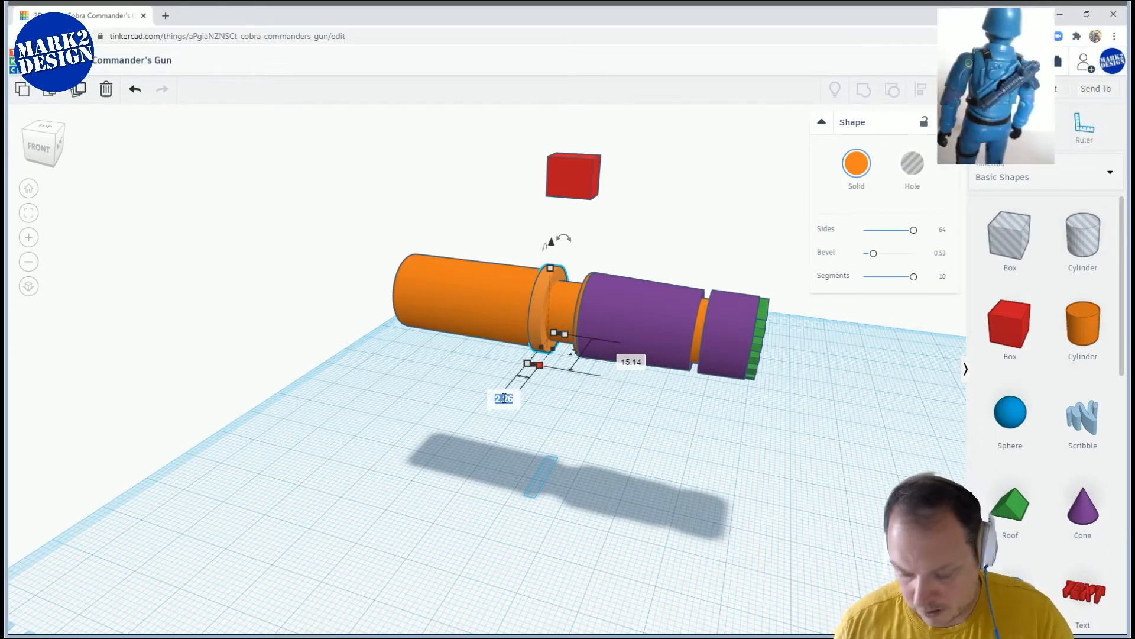
right_click_drag(562, 461, 574, 467)
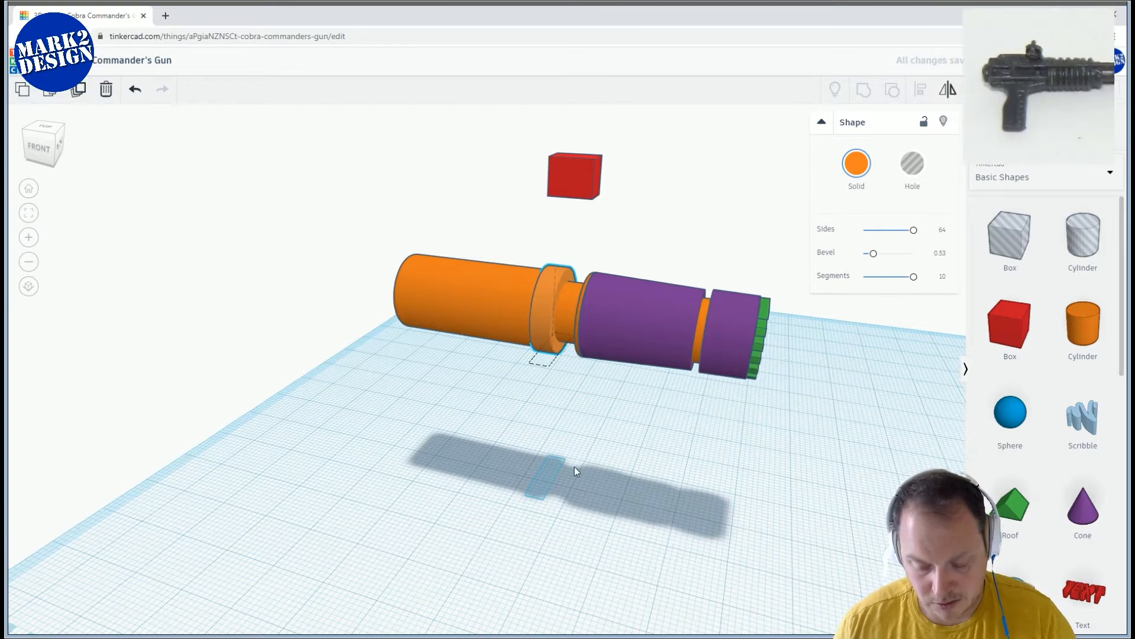
key("Left")
key("Left")
key("Left")
key("Left")
key("Left")
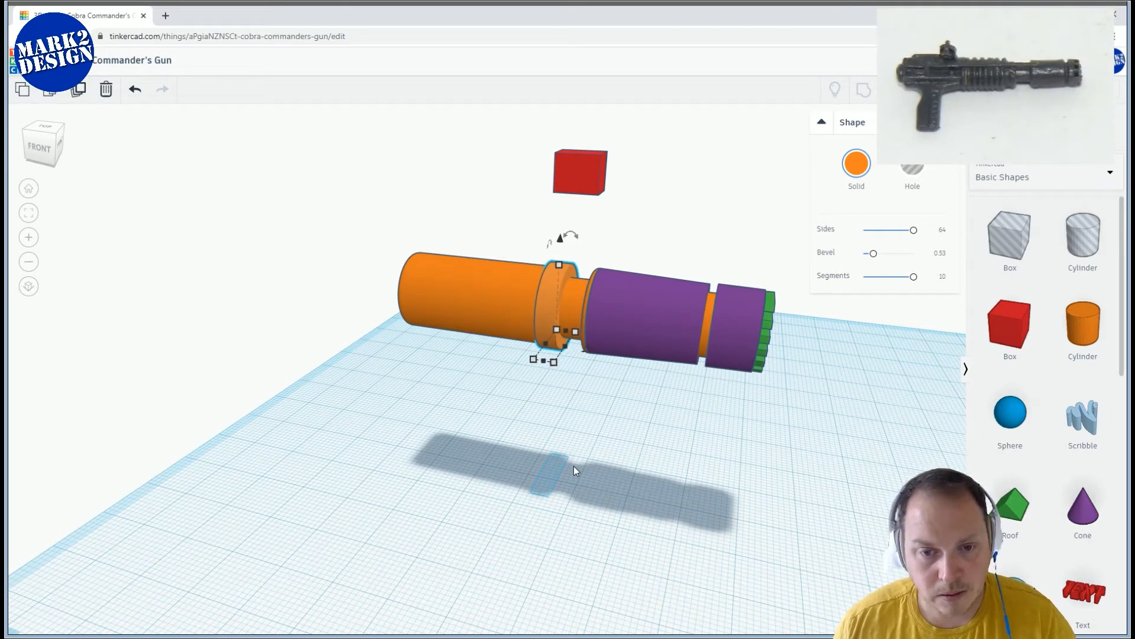
key("Left")
key("Left")
key("Left")
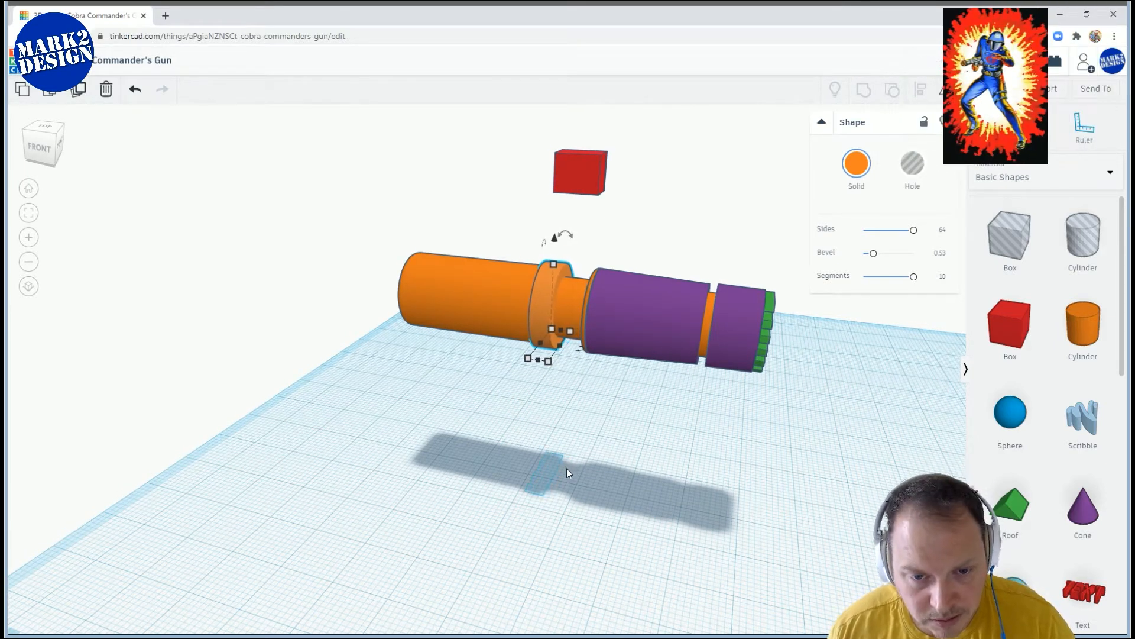
scroll(565, 470, "up", 4)
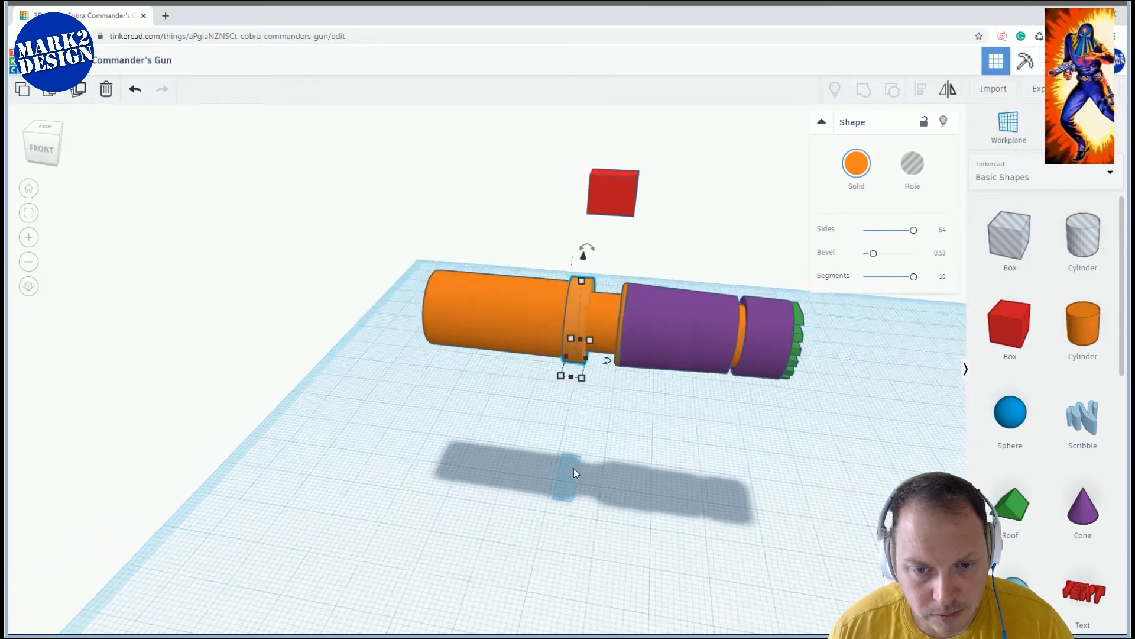
key("Left")
key("Left")
key("Left")
key("Left")
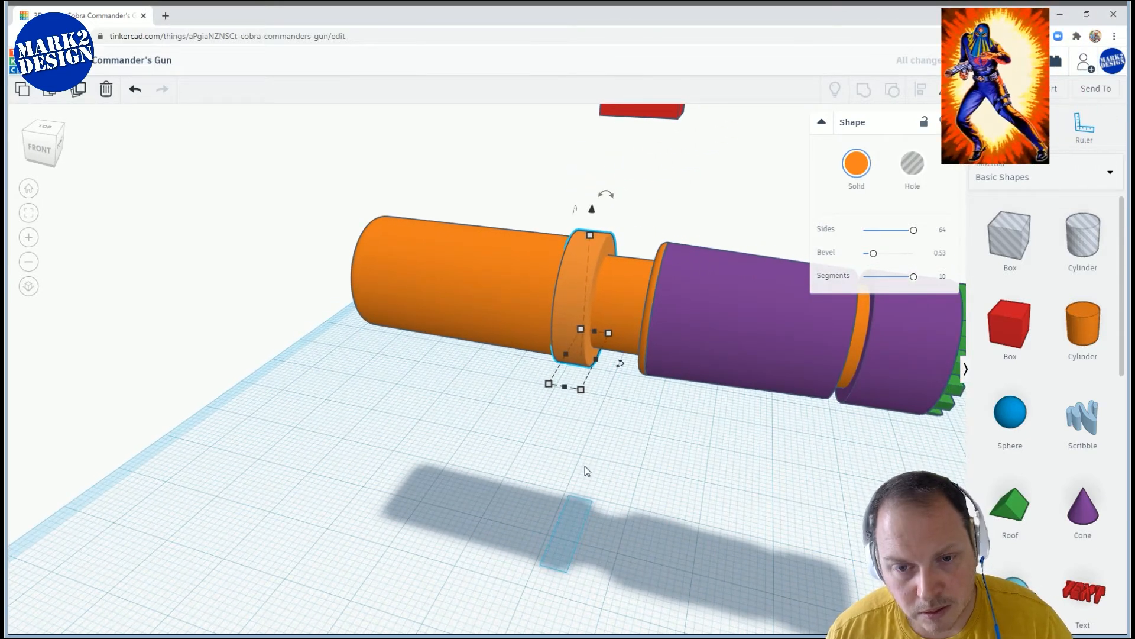
key("Left")
key("Left")
key("Left")
key("Left")
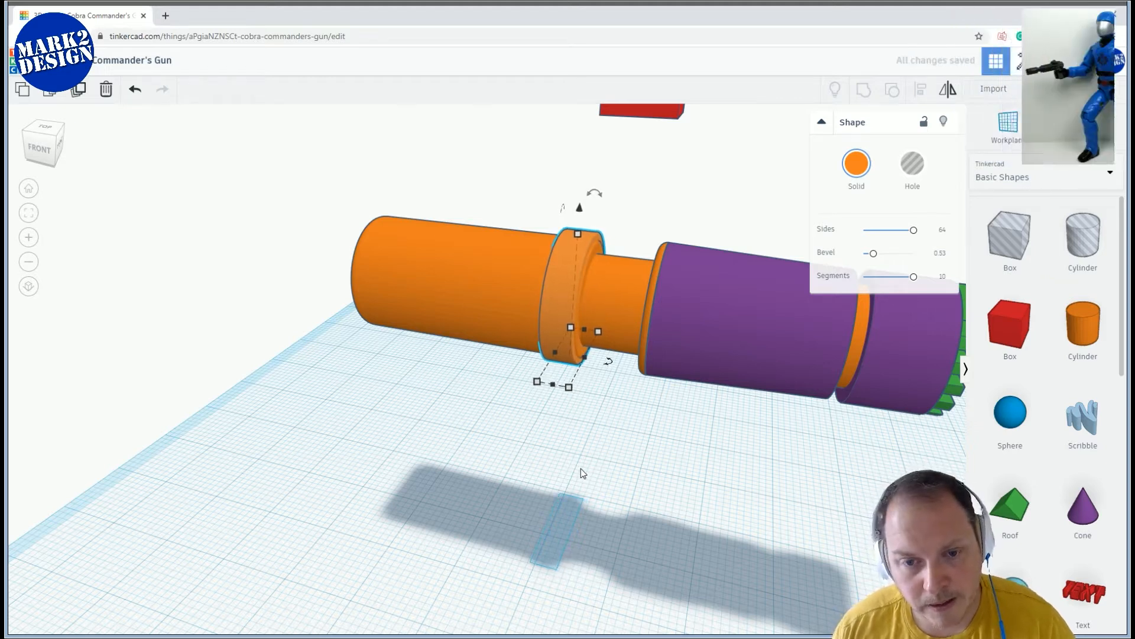
key("Right")
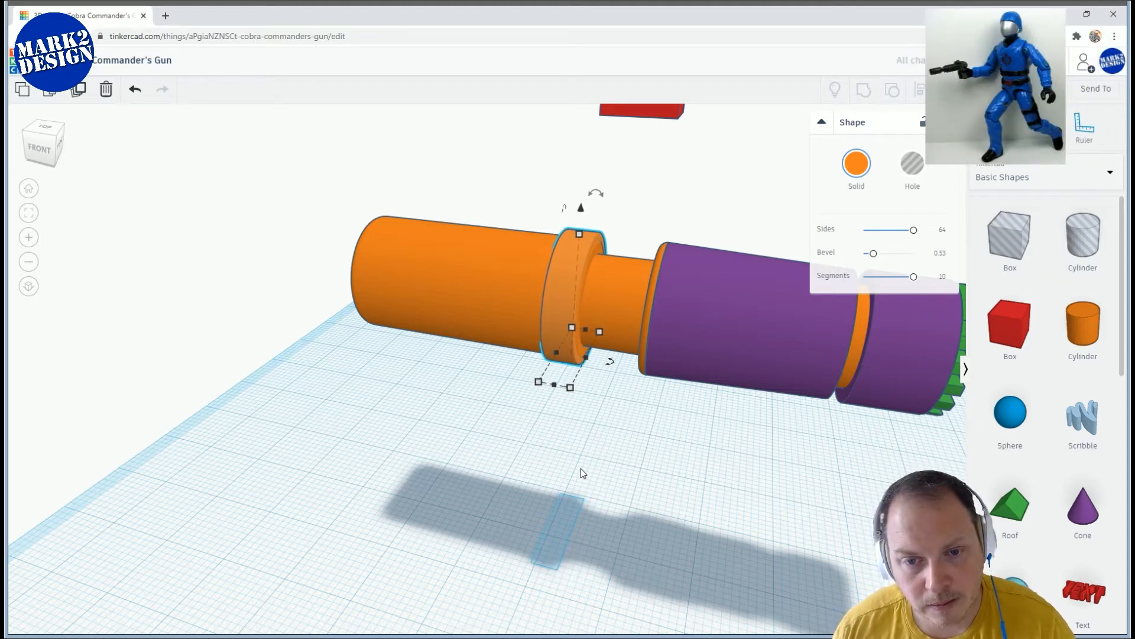
Examine the collar's size and fit around the rear orange cylinder from several angles
right_click_drag(535, 497, 574, 502)
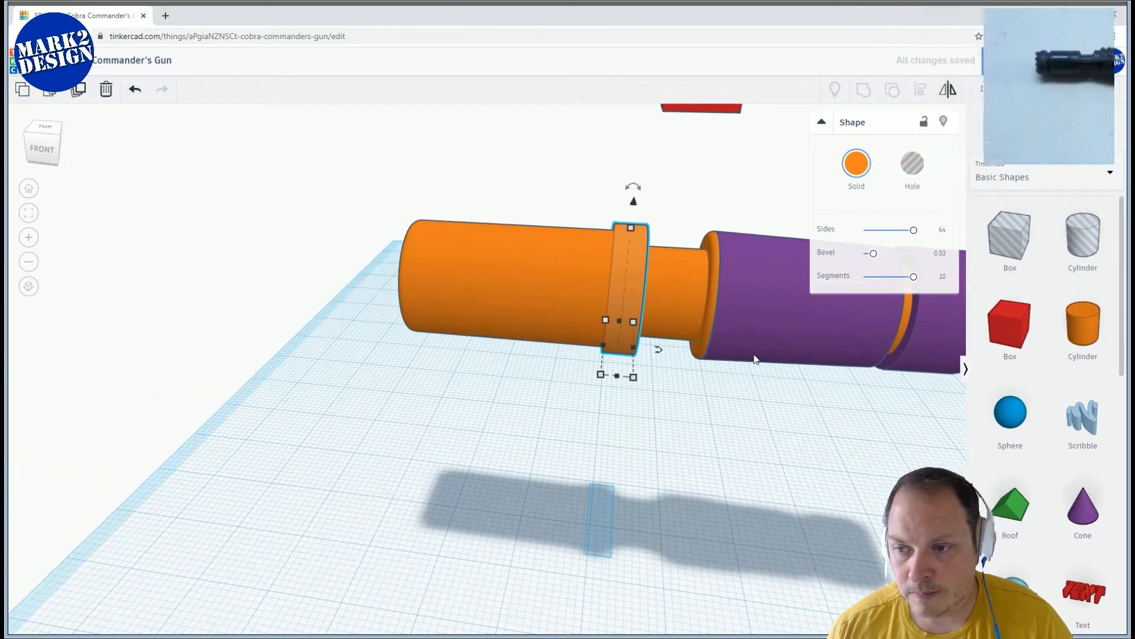
right_click_drag(691, 369, 733, 363)
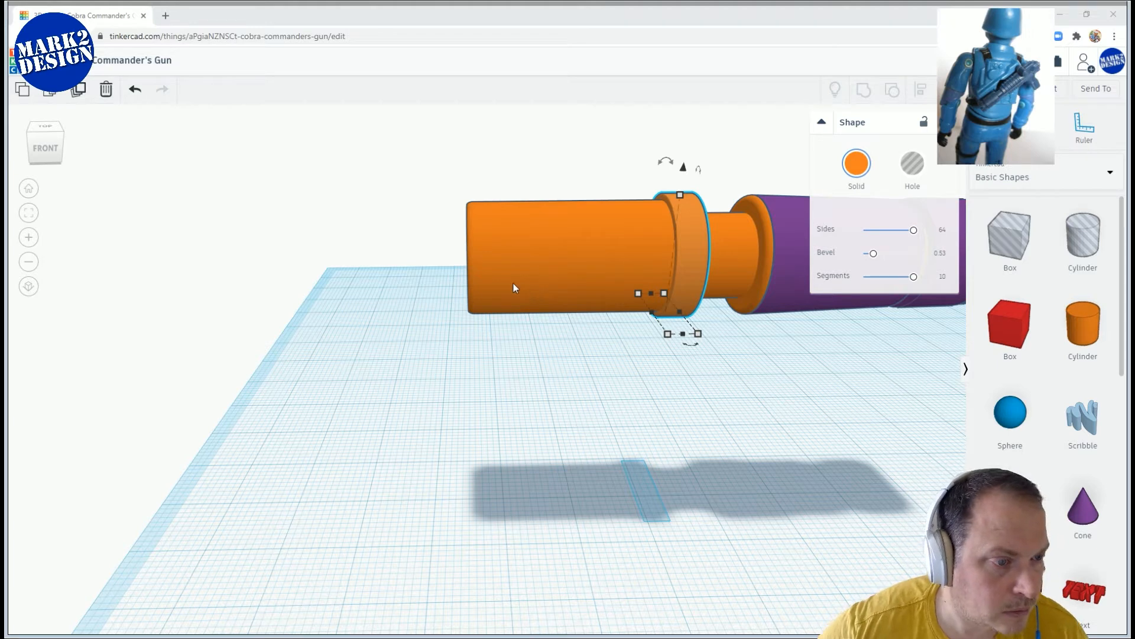
mouse_move(574, 274)
right_mouse_down()
mouse_move(552, 282)
mouse_move(574, 261)
right_mouse_up()
middle_click_drag(575, 259, 526, 324)
scroll(689, 207, "up", 3)
mouse_move(676, 206)
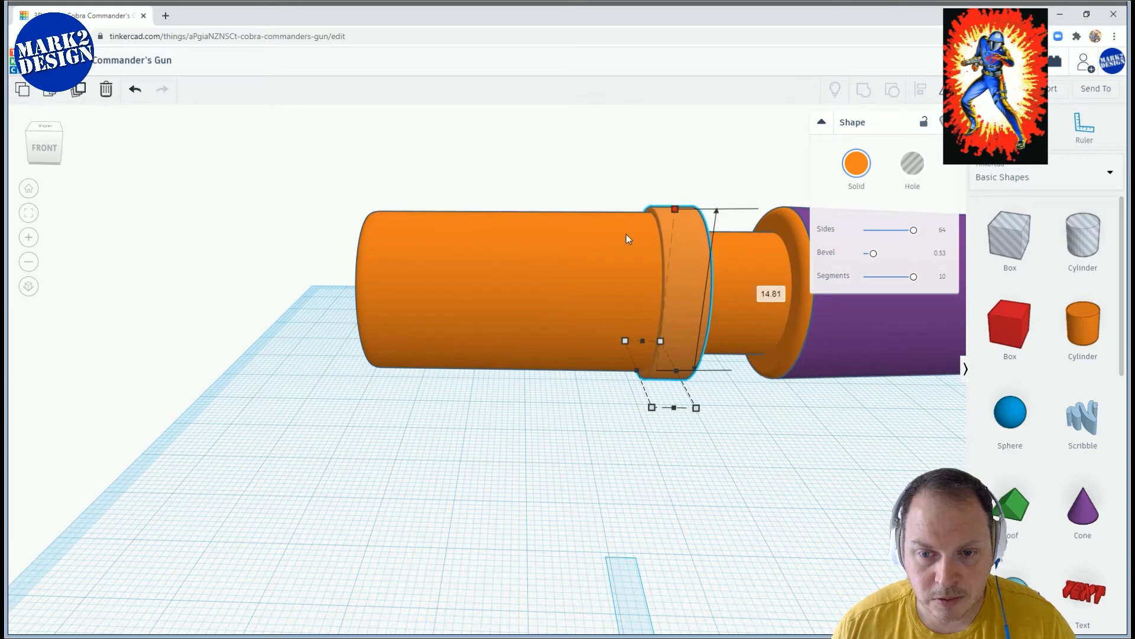
scroll(566, 299, "down", 5)
Duplicate the rear orange cylinder, shorten the copy, and raise it well above the barrel
left_click(470, 259)
left_click(544, 311)
left_click(22, 89)
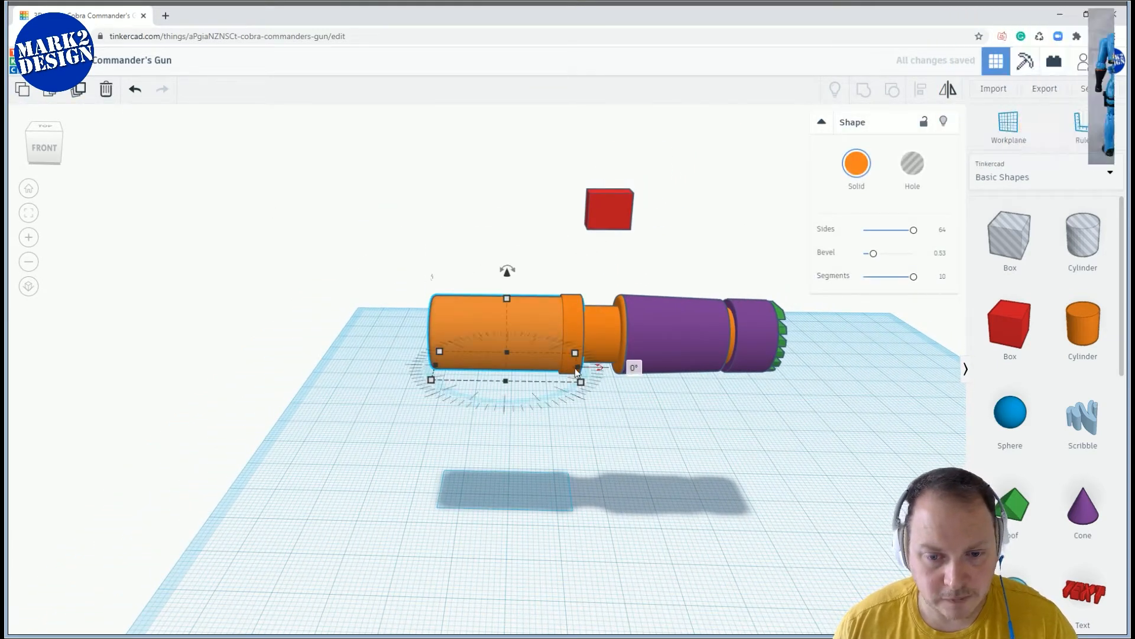
left_click_drag(577, 364, 482, 362)
left_click_drag(451, 286, 457, 131)
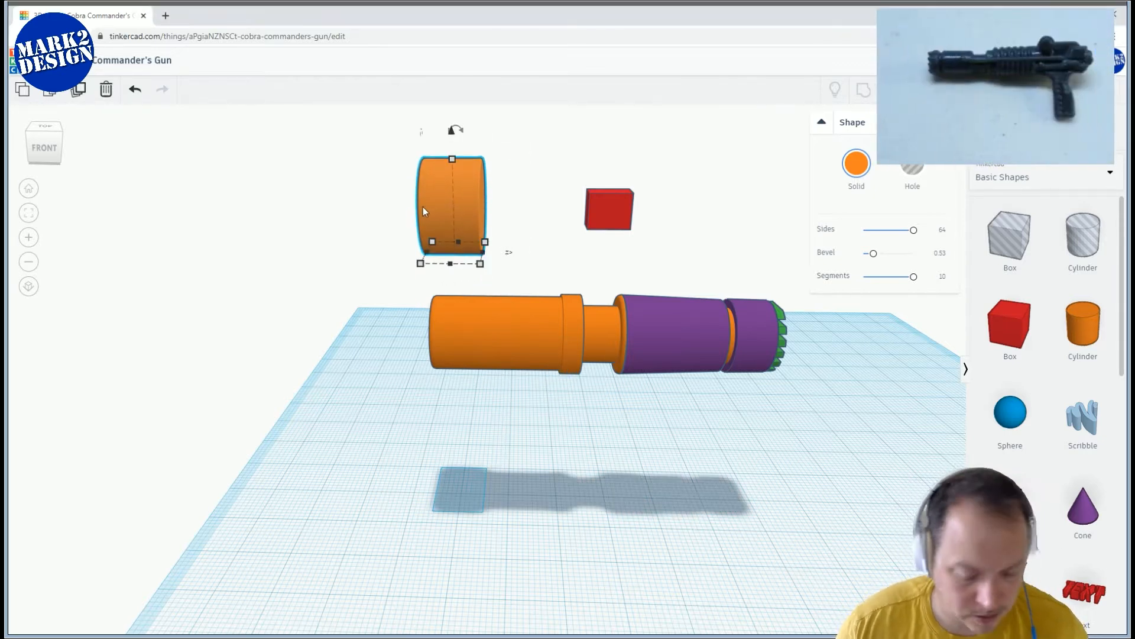
Try thinning the raised cylinder to a narrow disc, and stretch it back out to about 9 mm wide
right_click_drag(386, 226, 391, 240)
left_click_drag(490, 278, 431, 279)
middle_click_drag(512, 280, 528, 323)
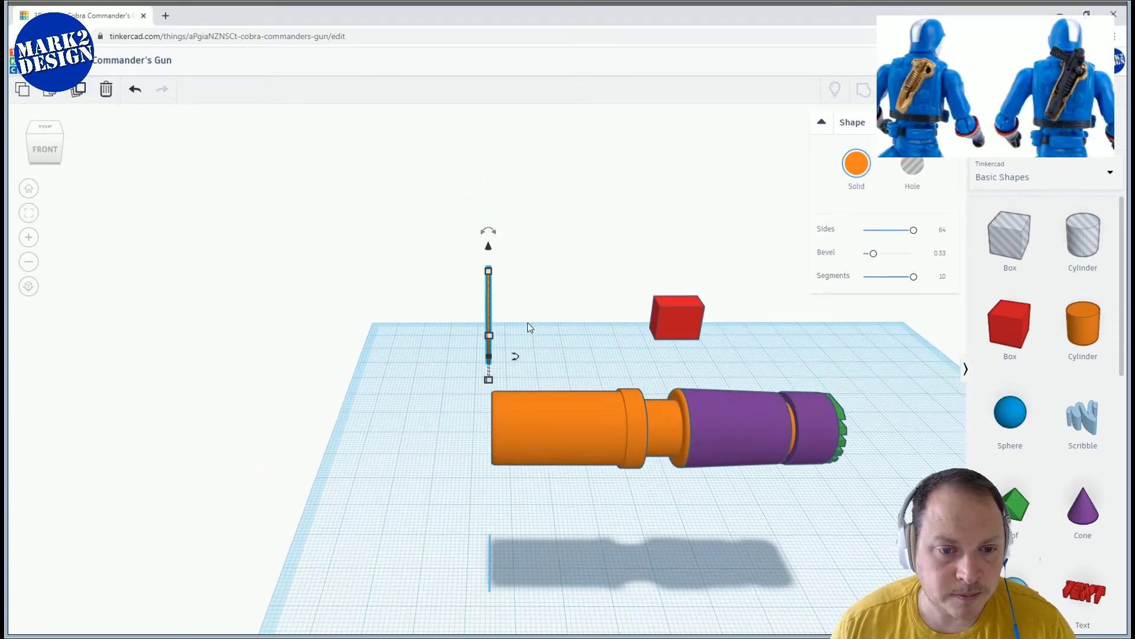
scroll(528, 324, "up", 3)
middle_click_drag(530, 235, 524, 314)
scroll(520, 310, "up", 4)
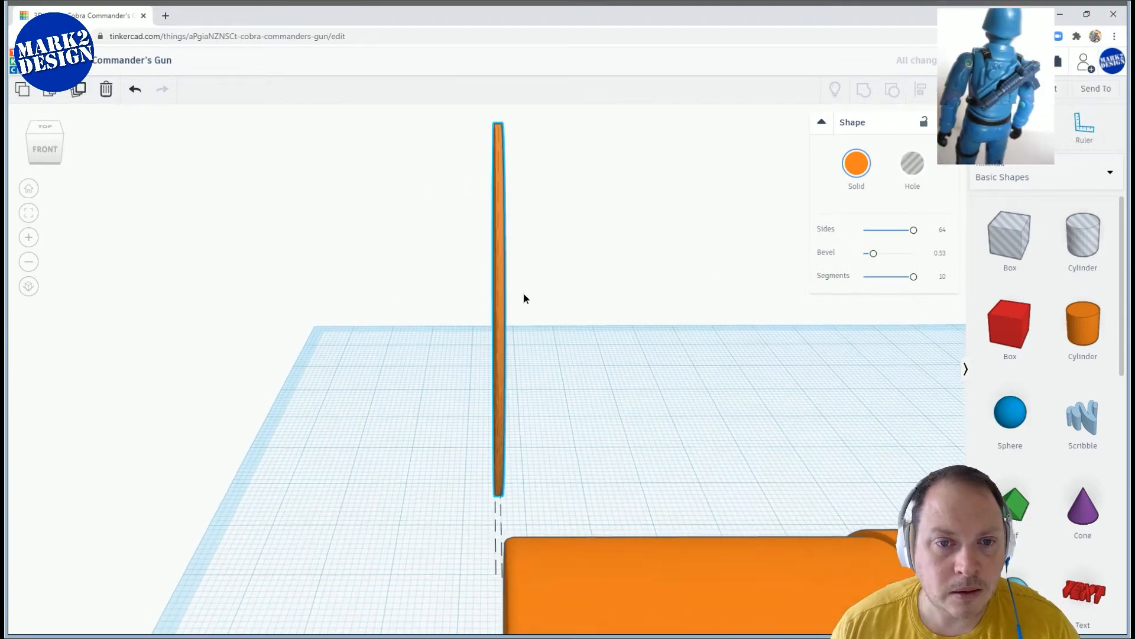
right_click_drag(524, 294, 521, 301)
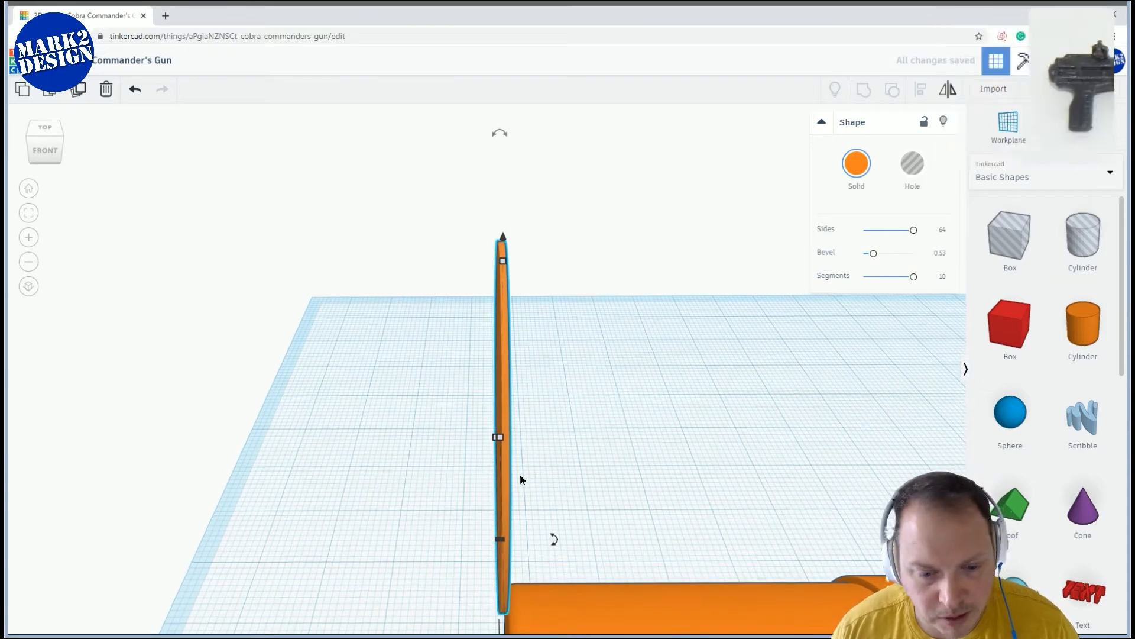
right_click_drag(519, 474, 492, 423)
left_click(483, 404)
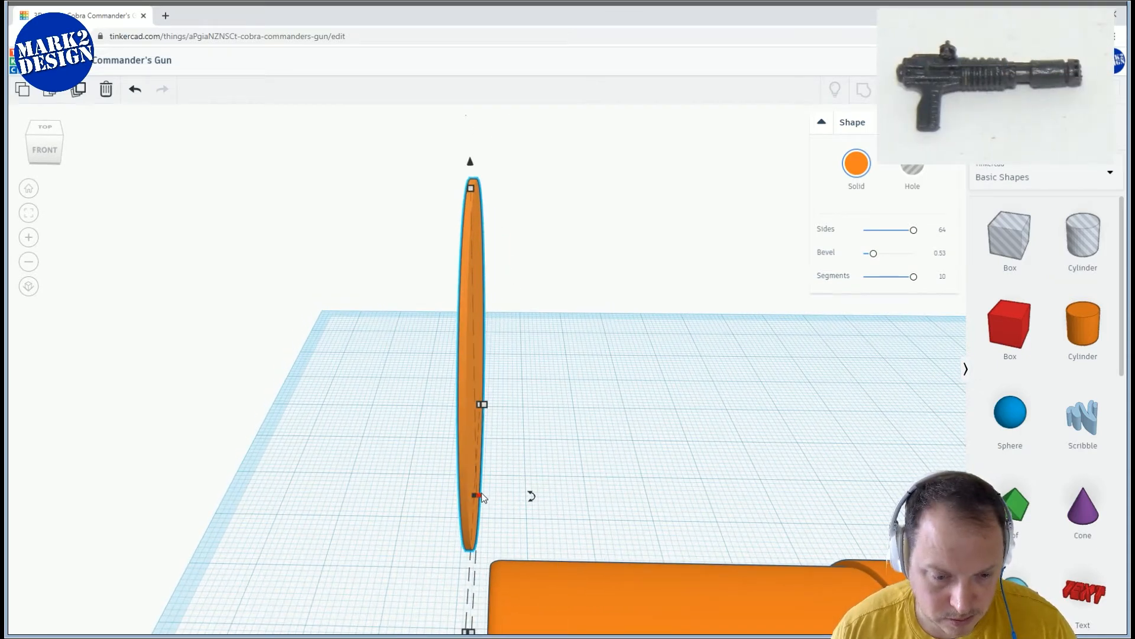
left_click_drag(480, 499, 654, 518)
scroll(654, 514, "down", 4)
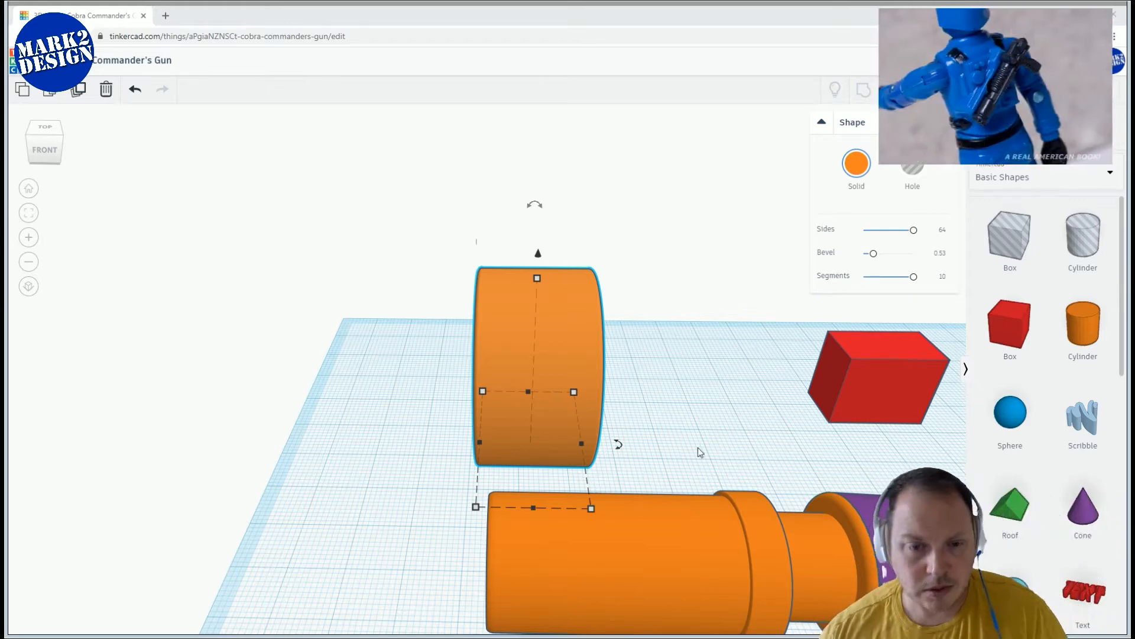
Set the raised cylinder's width to 2 mm to make it a thin disc
left_click(592, 508)
scroll(590, 523, "down", 3)
scroll(522, 547, "down", 1)
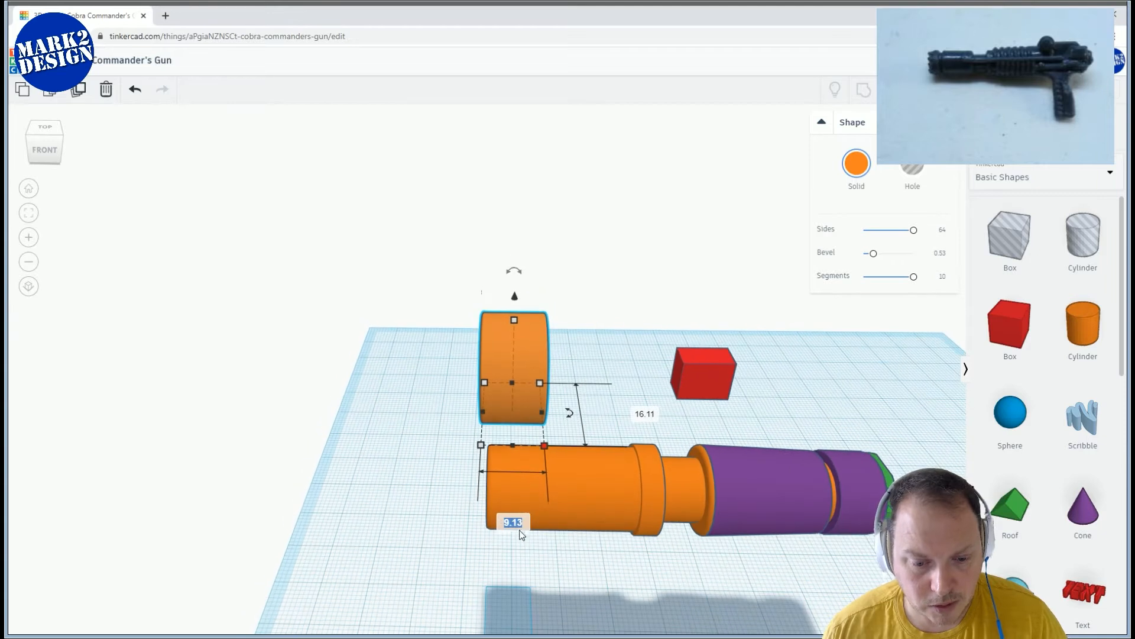
type("3")
key("Return")
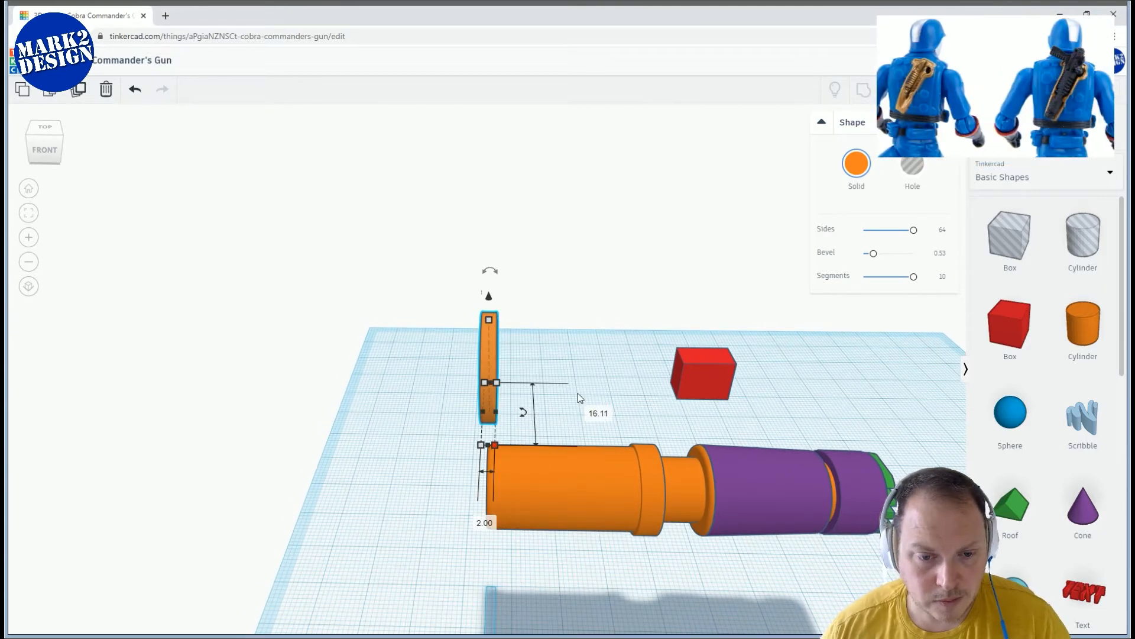
scroll(544, 368, "up", 5)
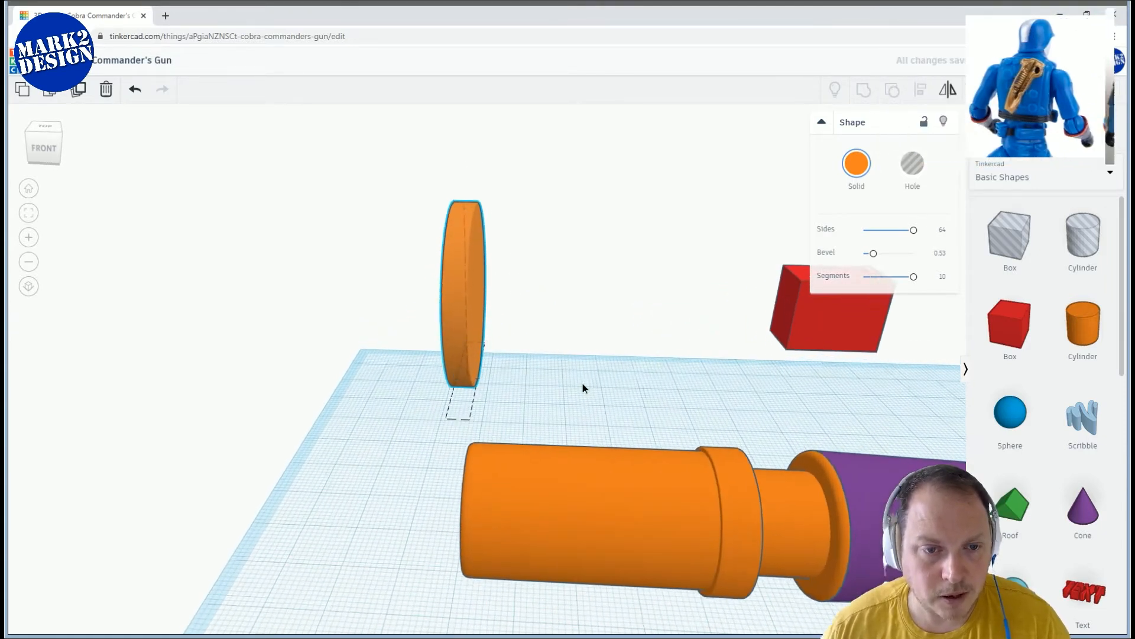
scroll(589, 359, "down", 5)
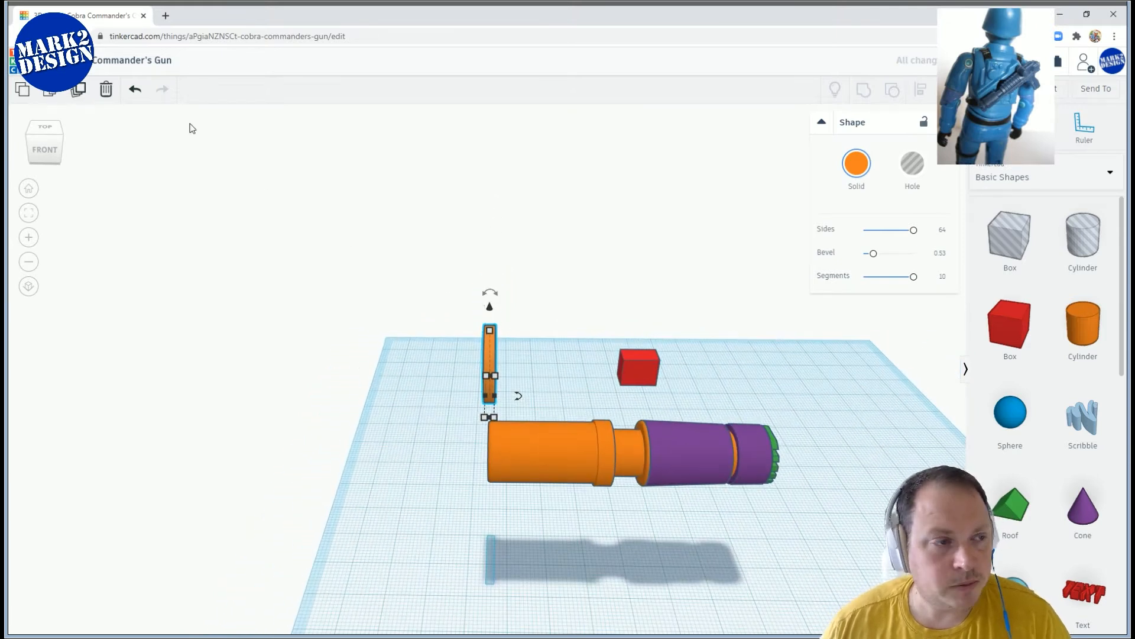
Duplicate the thin disc, raise the copy above it, and stretch the copy to a cylinder about 16 mm long
left_click(81, 94)
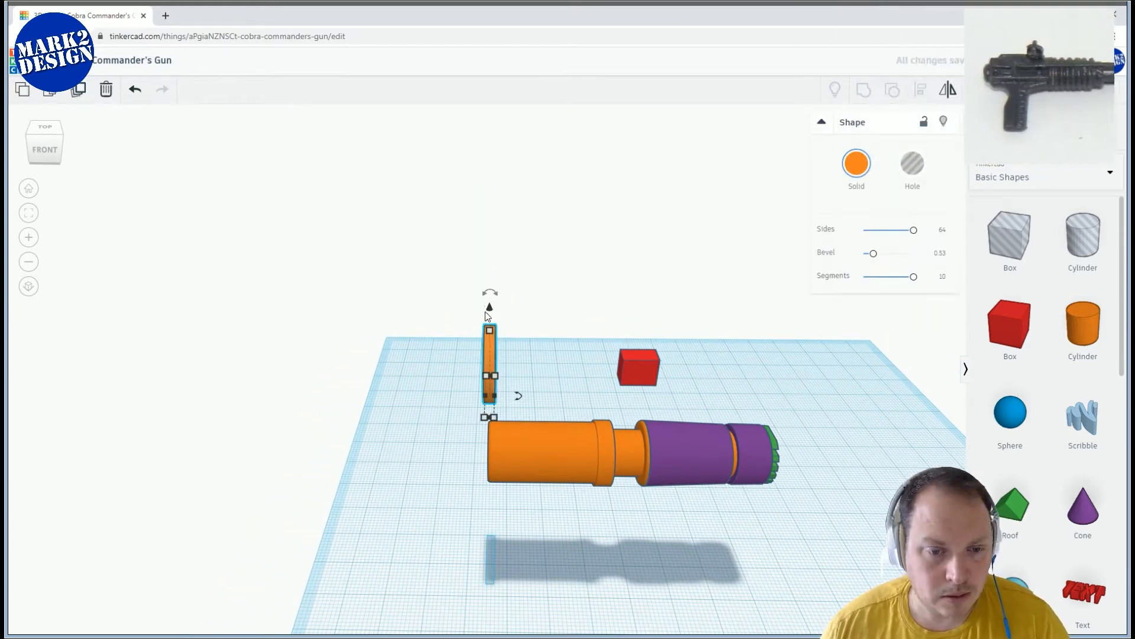
left_click_drag(489, 309, 488, 161)
right_click_drag(489, 161, 564, 250)
scroll(519, 307, "up", 3)
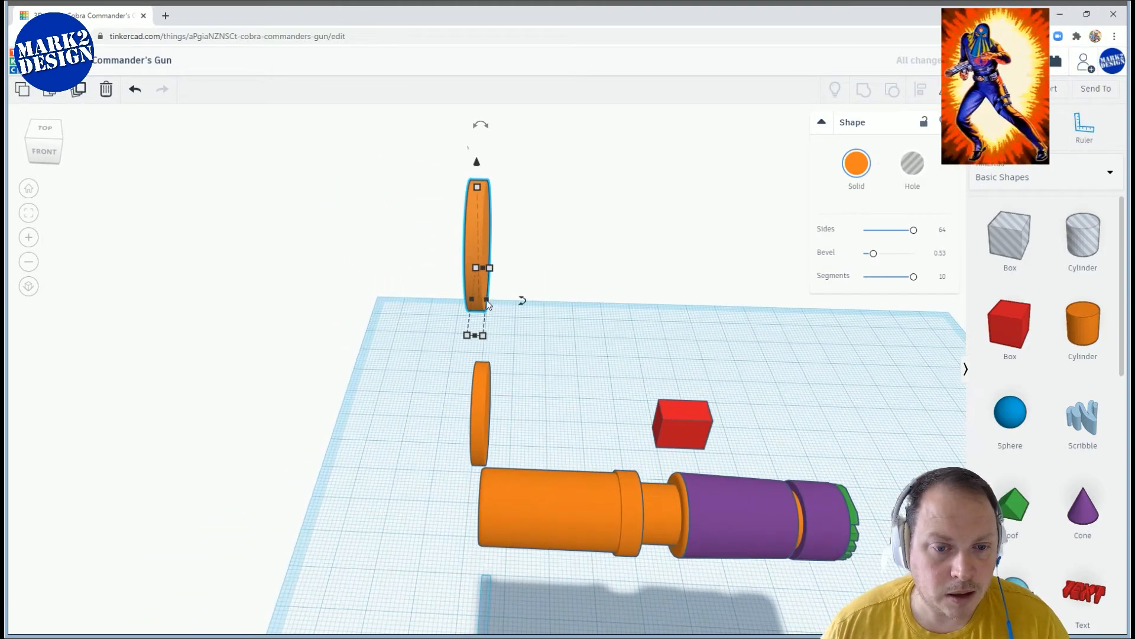
left_click_drag(476, 303, 590, 305)
right_click_drag(590, 305, 612, 284)
Turn the 2 mm disc into a hole, raised to overlap the large cylinder, and align their rear faces
left_click(498, 343)
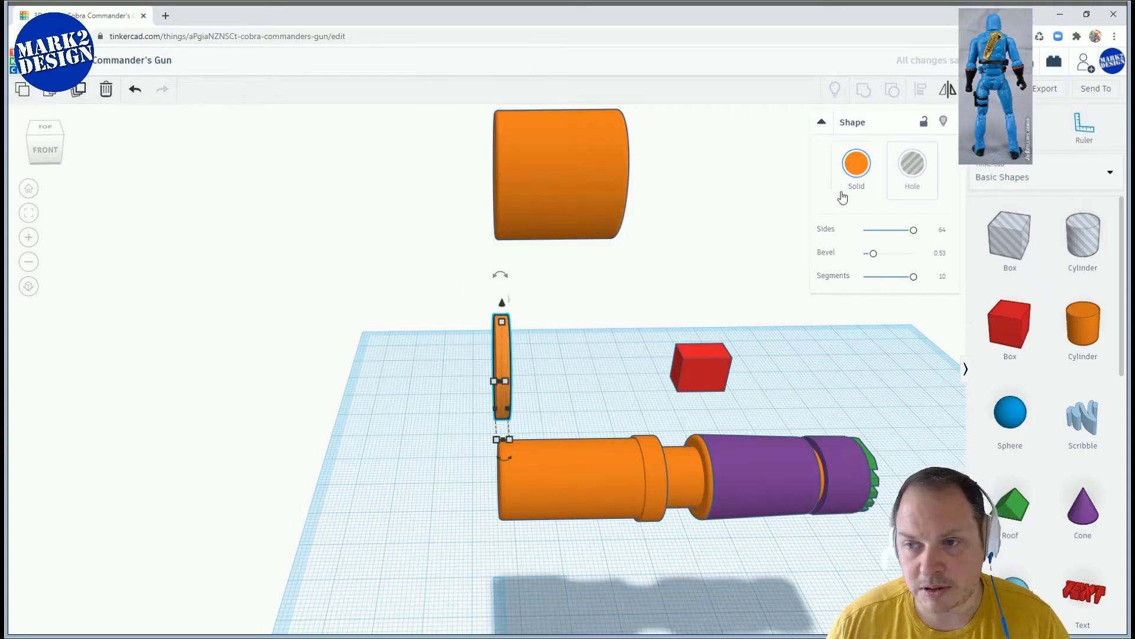
left_click_drag(505, 303, 505, 143)
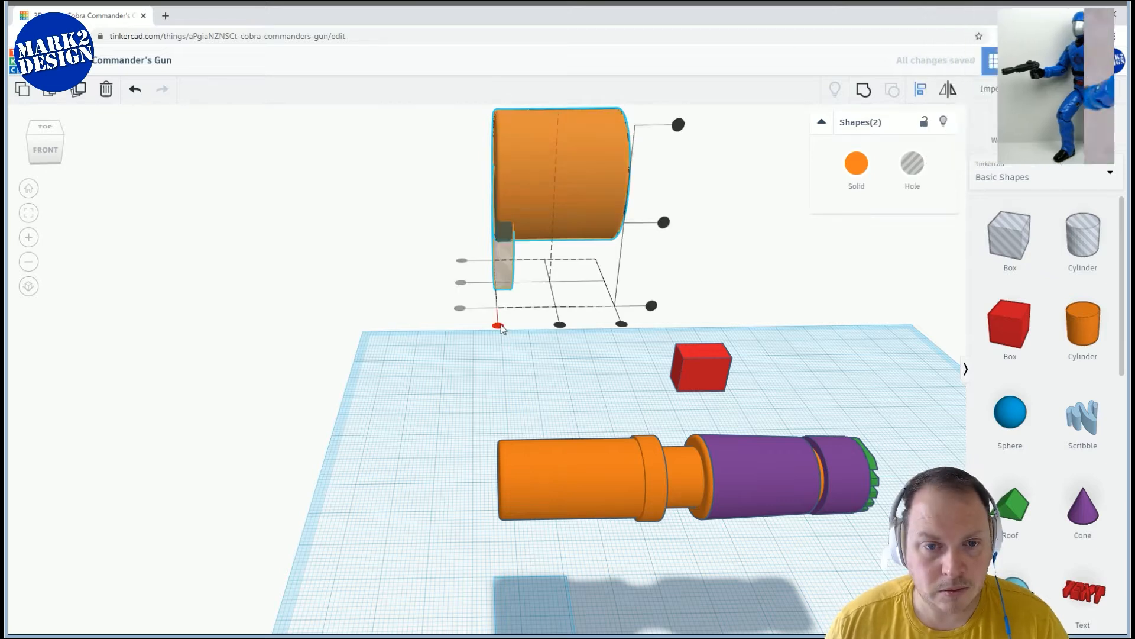
left_click(520, 354)
scroll(515, 352, "up", 3)
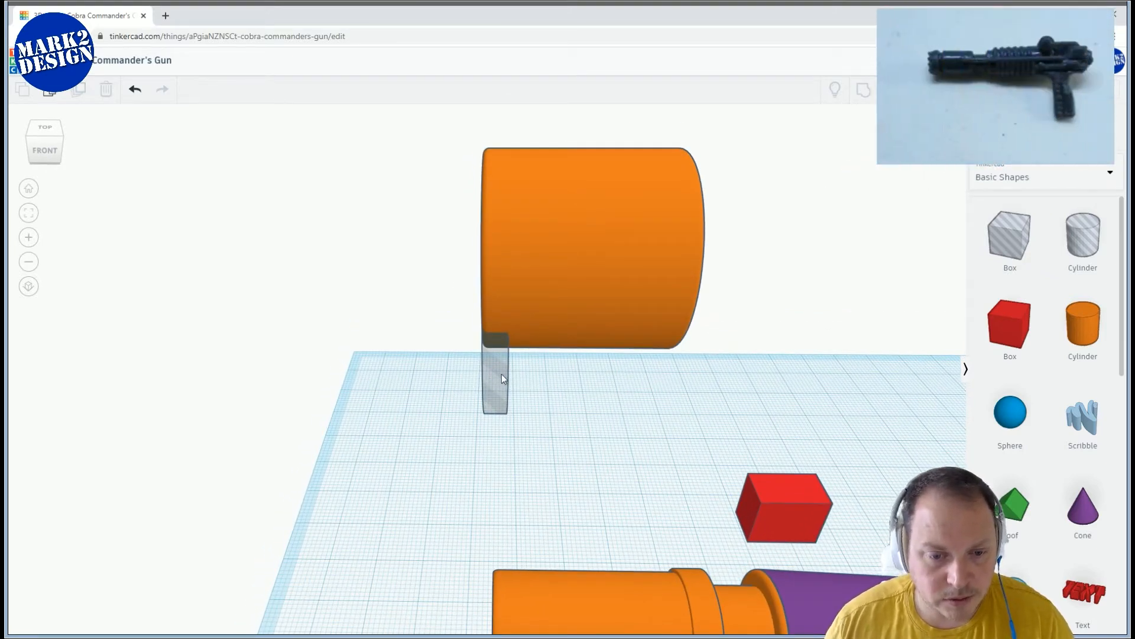
Set the bevel of the disc-shaped hole to 0
left_click(494, 373)
left_click_drag(874, 257, 719, 338)
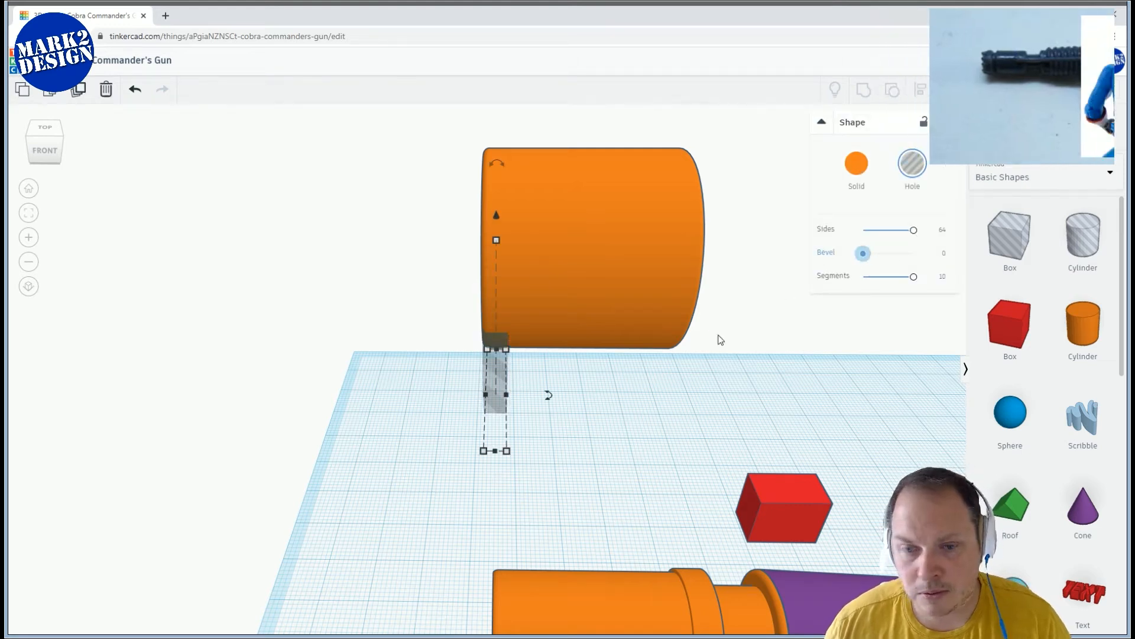
left_click(720, 337)
Stretch the large raised cylinder forward to a length of about 19.5 mm
right_click_drag(646, 388, 580, 387)
right_click_drag(511, 271, 500, 260)
left_click(491, 150)
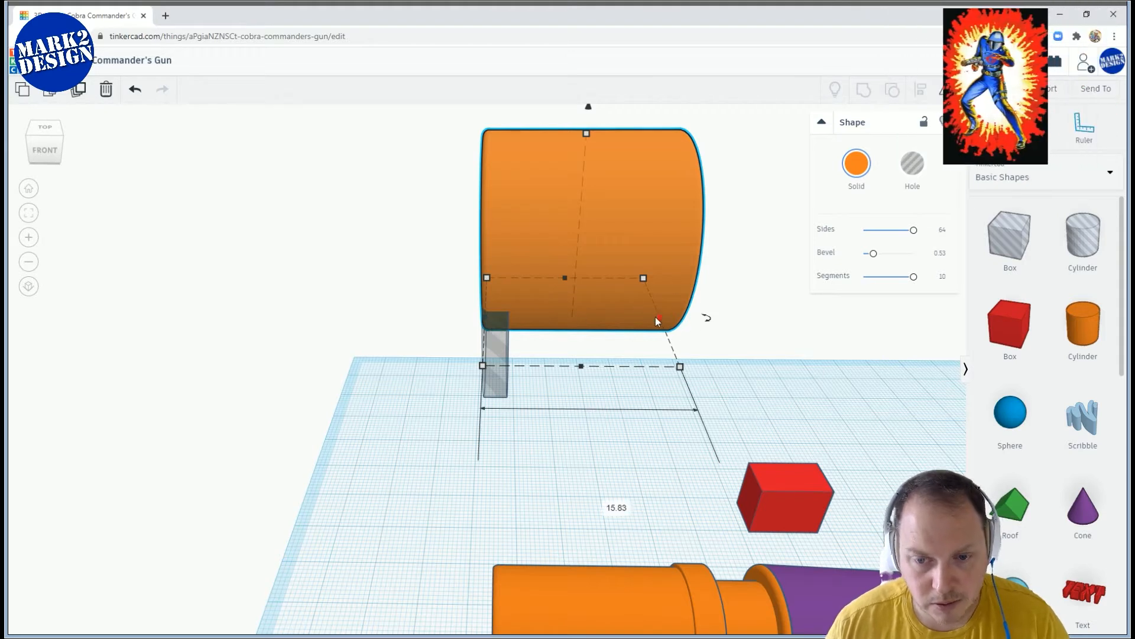
left_click_drag(667, 318, 701, 322)
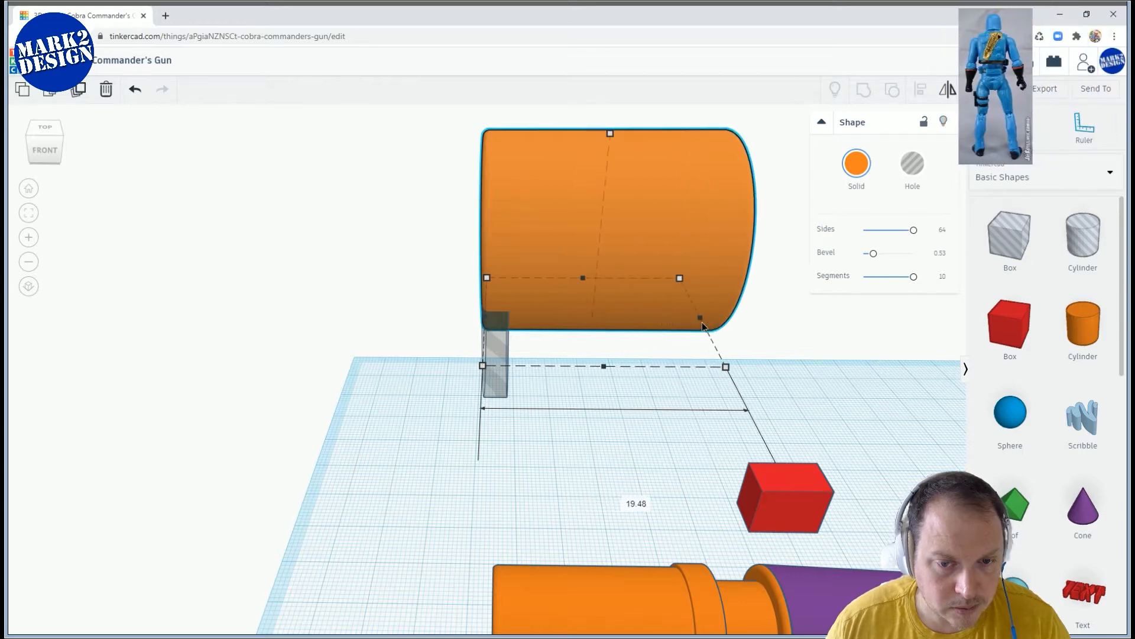
Duplicate the large cylinder, shift it forward, enlarge it to about 18.5 mm across, and make it a hole with 12 sides and bevel 0
scroll(668, 340, "down", 2)
scroll(552, 290, "down", 2)
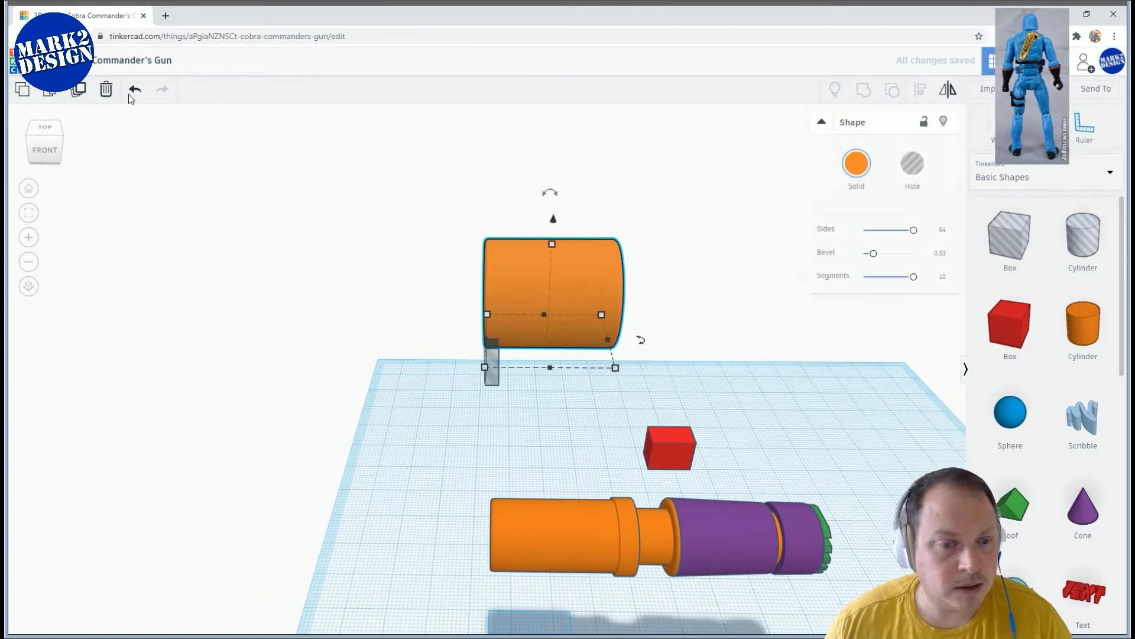
left_click_drag(487, 341, 504, 340)
left_click_drag(573, 235, 574, 225)
left_click_drag(873, 254, 863, 229)
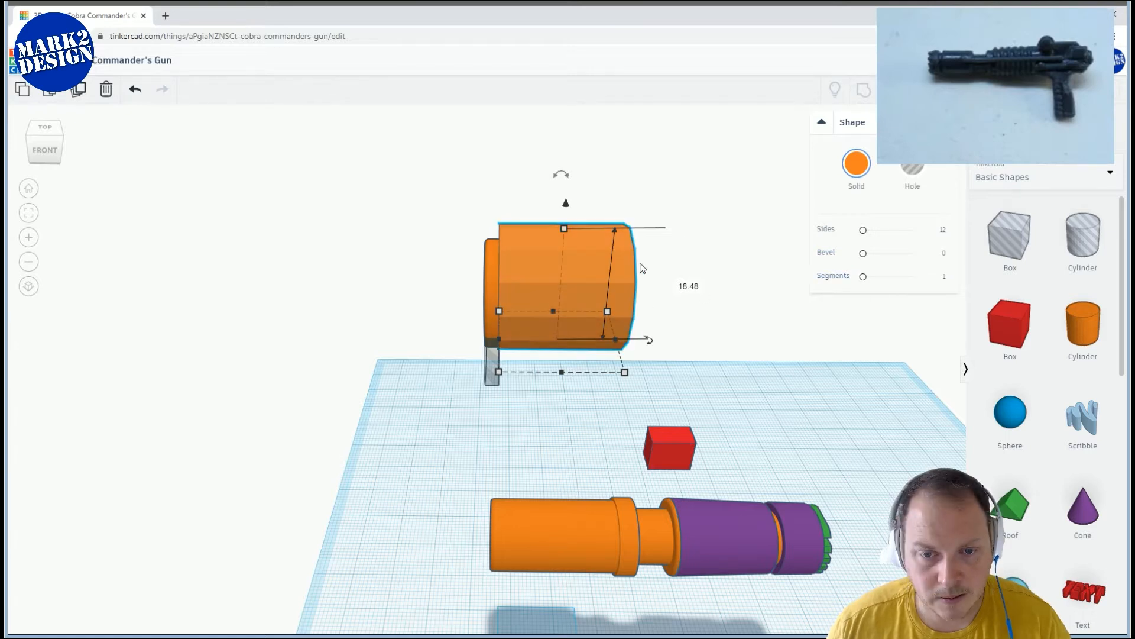
left_click(907, 172)
right_click_drag(674, 220, 490, 201)
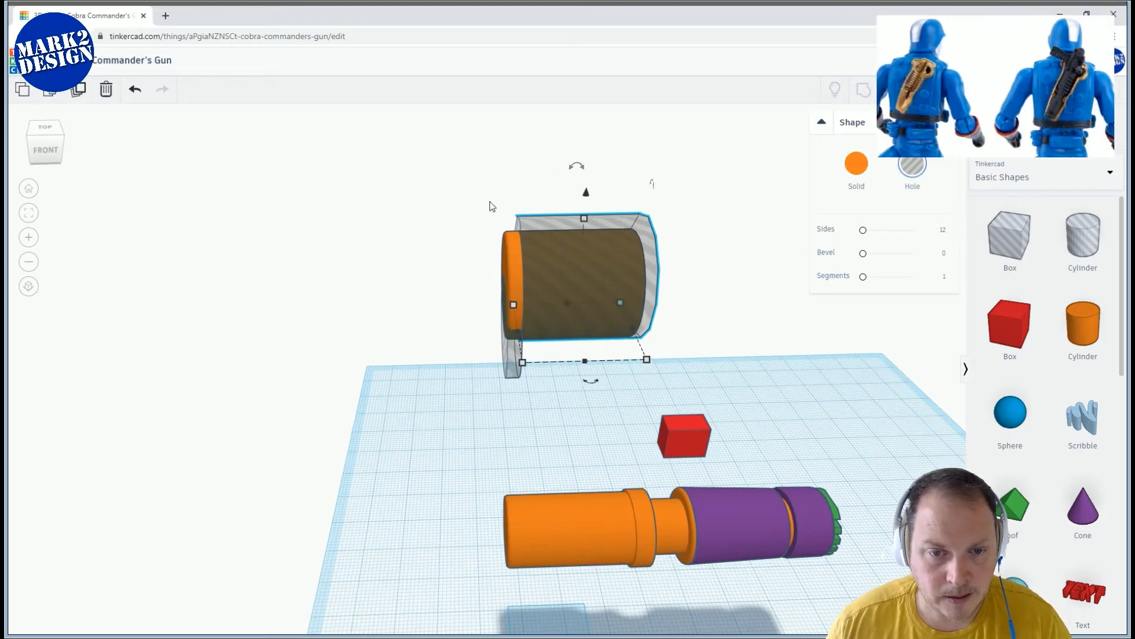
Centre the enlarged hole on the large solid cylinder's axis
left_click(513, 244, "shift")
key("l")
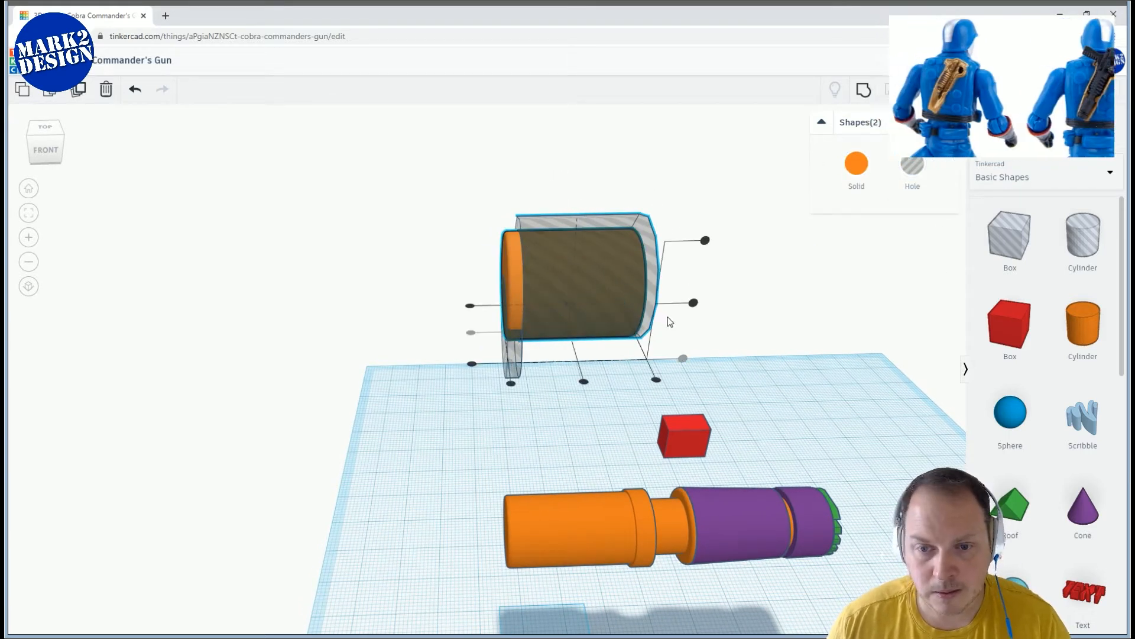
left_click(568, 397)
mouse_move(567, 398)
right_mouse_down()
mouse_move(456, 389)
mouse_move(612, 381)
mouse_move(574, 376)
right_mouse_up()
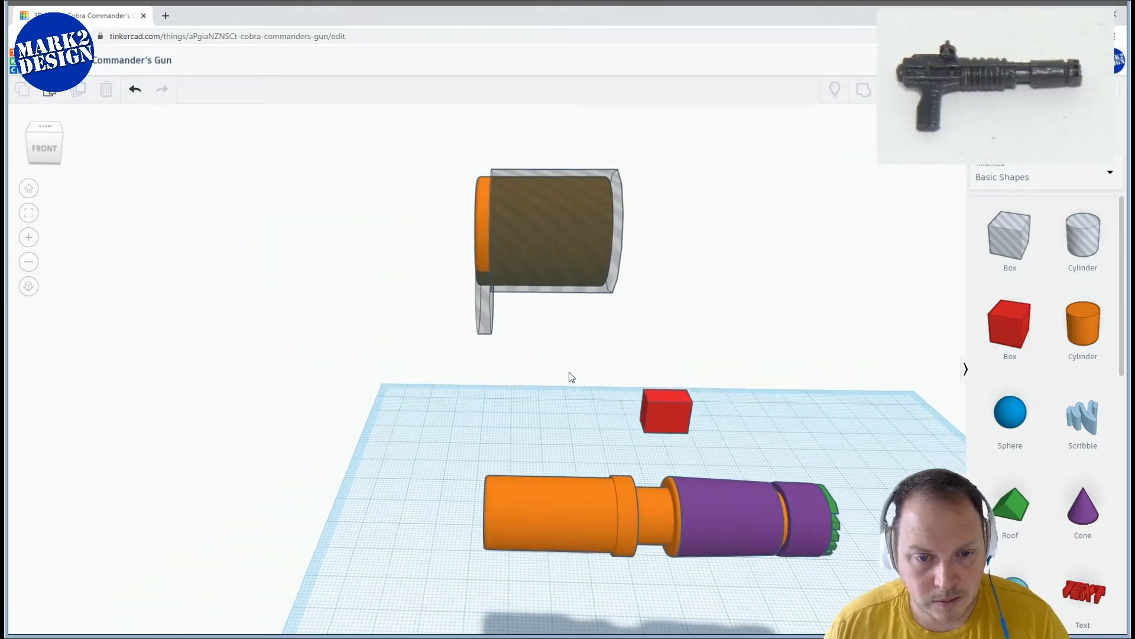
Stretch the large hole rearward until its rear face lies halfway through the thickness of the thin disc-shaped hole
scroll(532, 337, "up", 3)
left_click(532, 206)
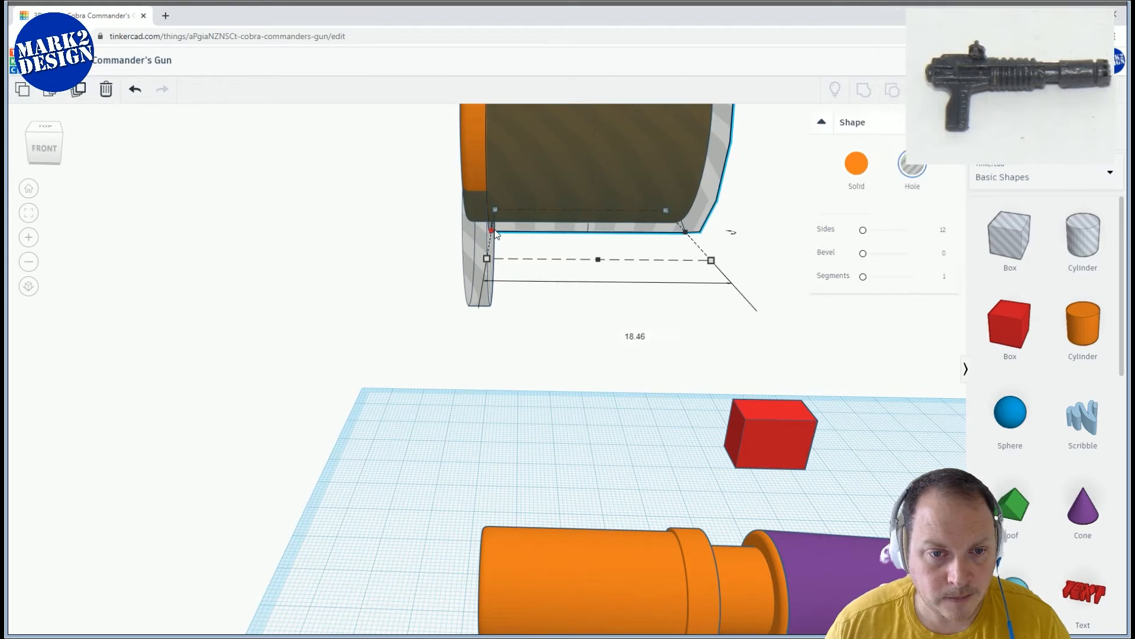
right_click_drag(481, 233, 511, 248)
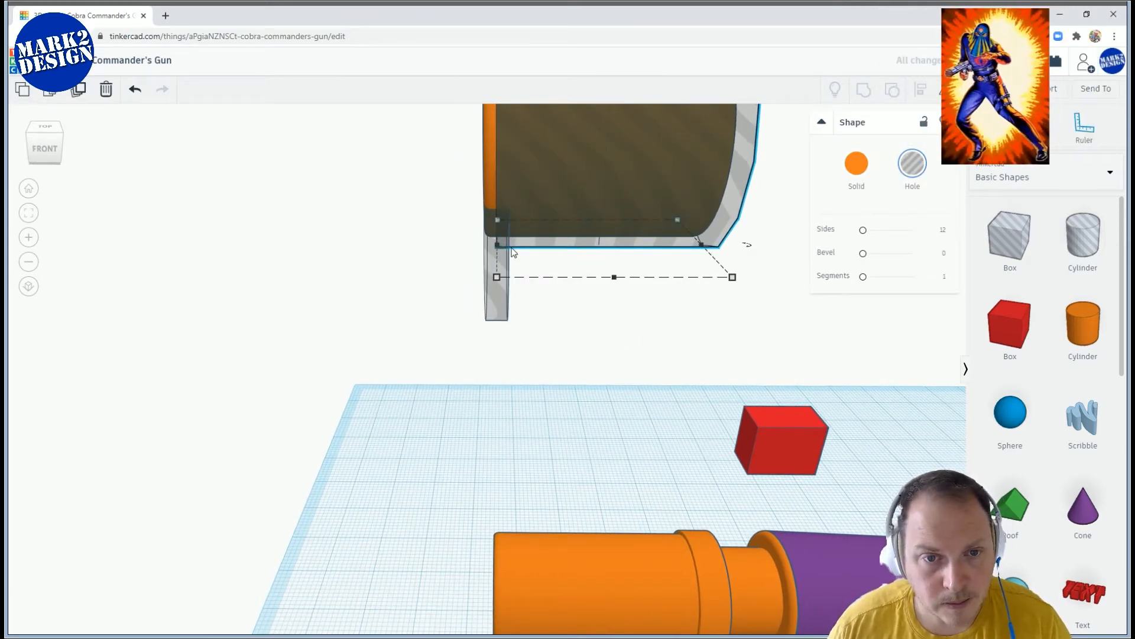
scroll(512, 248, "up", 2)
scroll(531, 221, "down", 5)
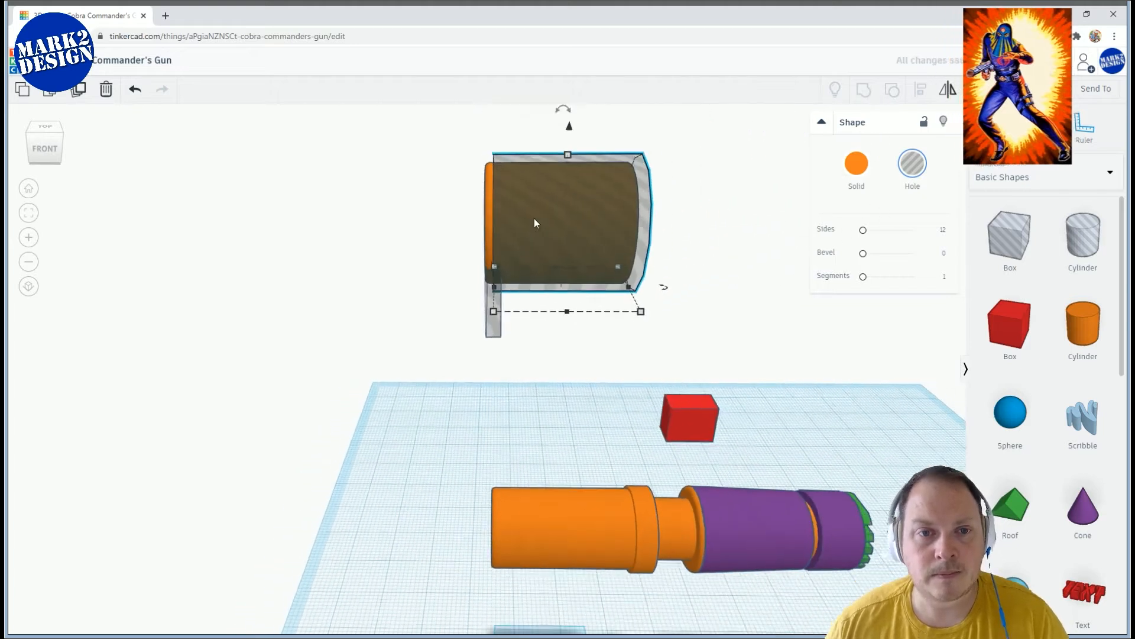
left_click_drag(586, 142, 593, 265)
key("Delete")
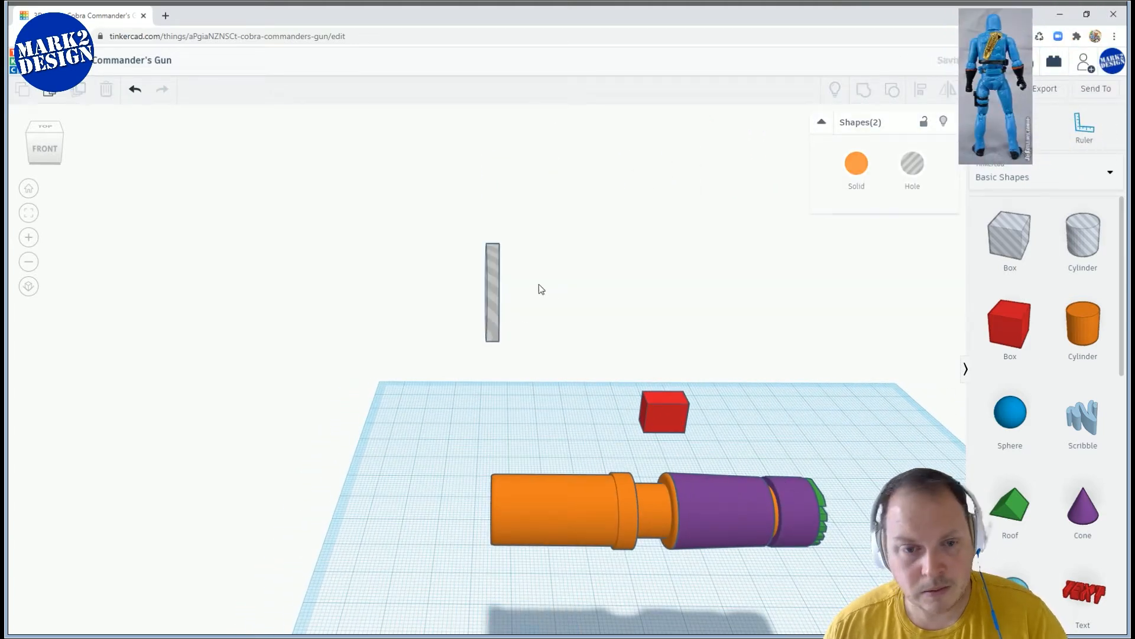
key("ctrl+z")
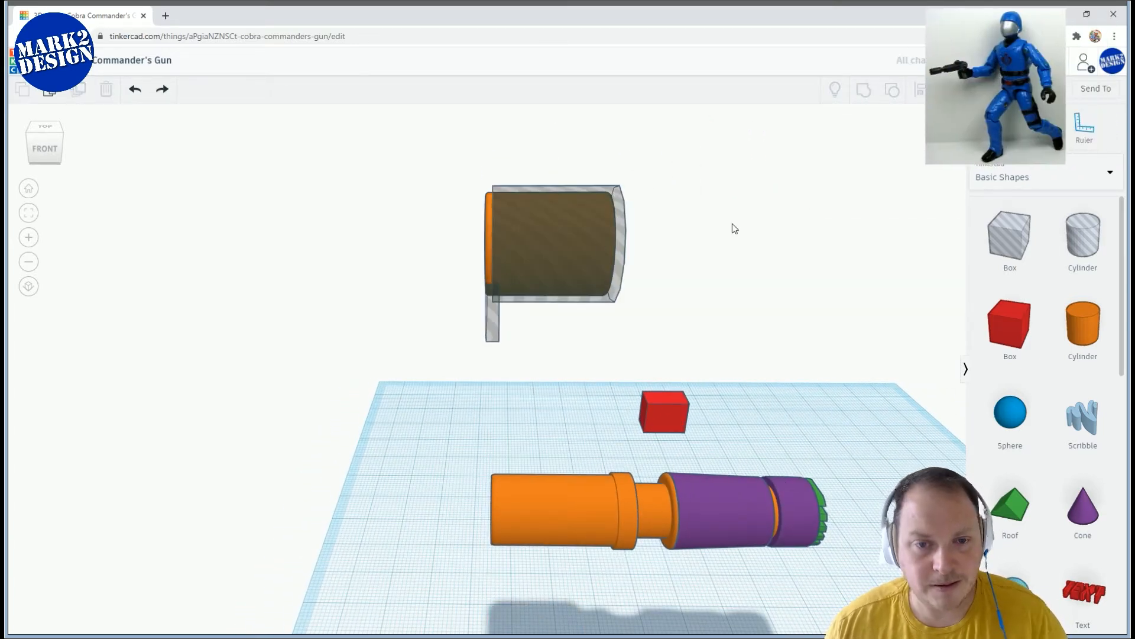
Group the large cylinder with its surrounding hole to cut it down to a thin slice with a bevelled rear edge
key("ctrl+g")
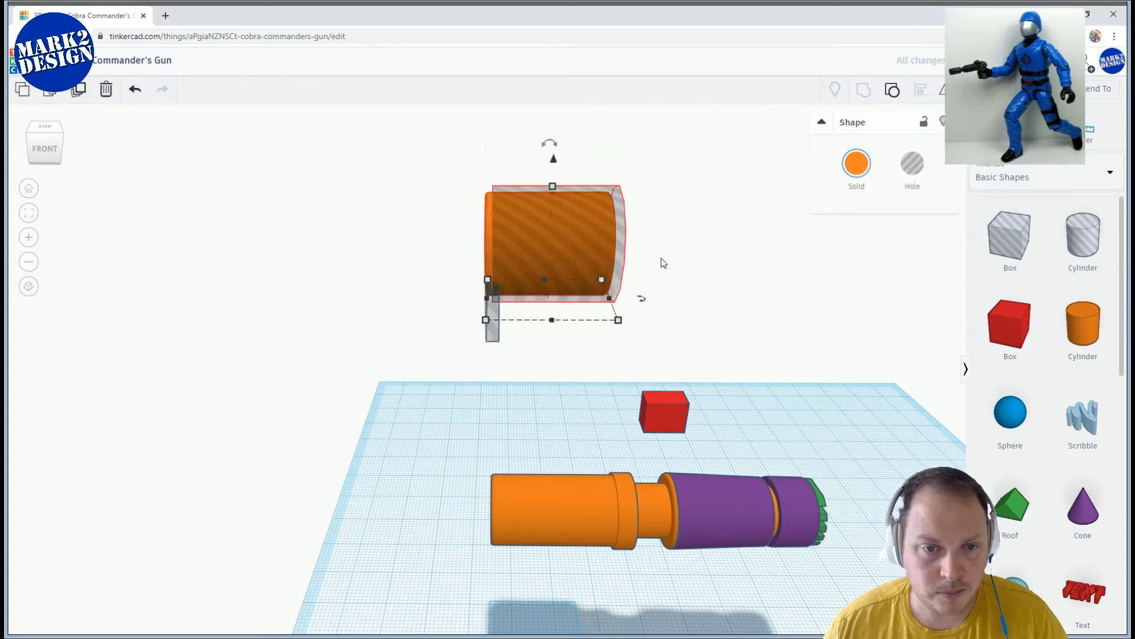
left_click(502, 239)
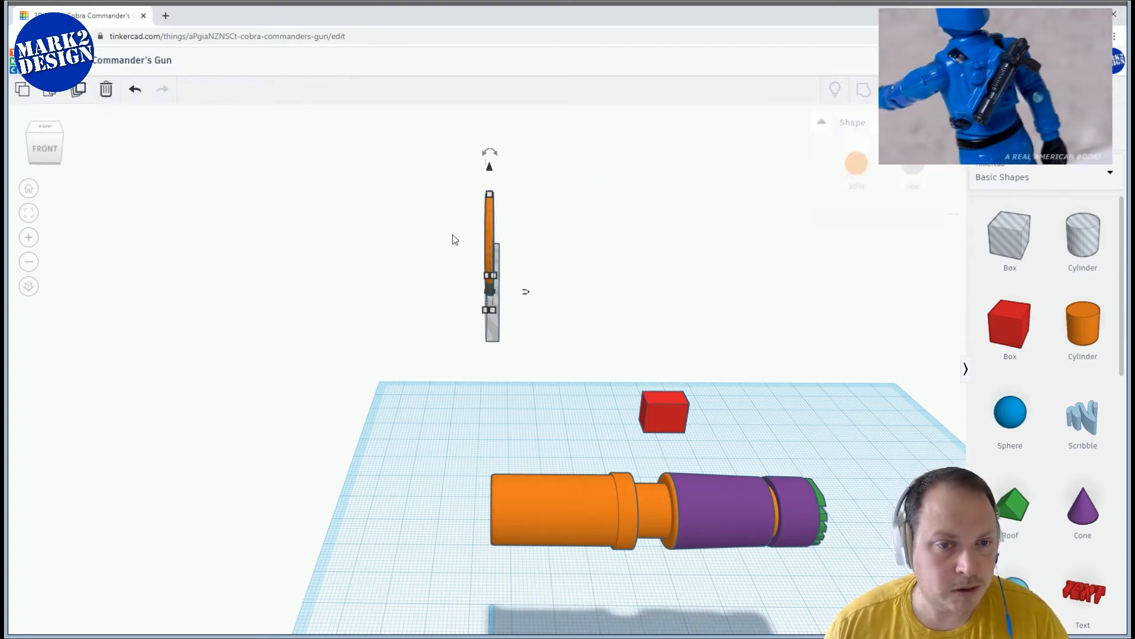
scroll(450, 240, "up", 5)
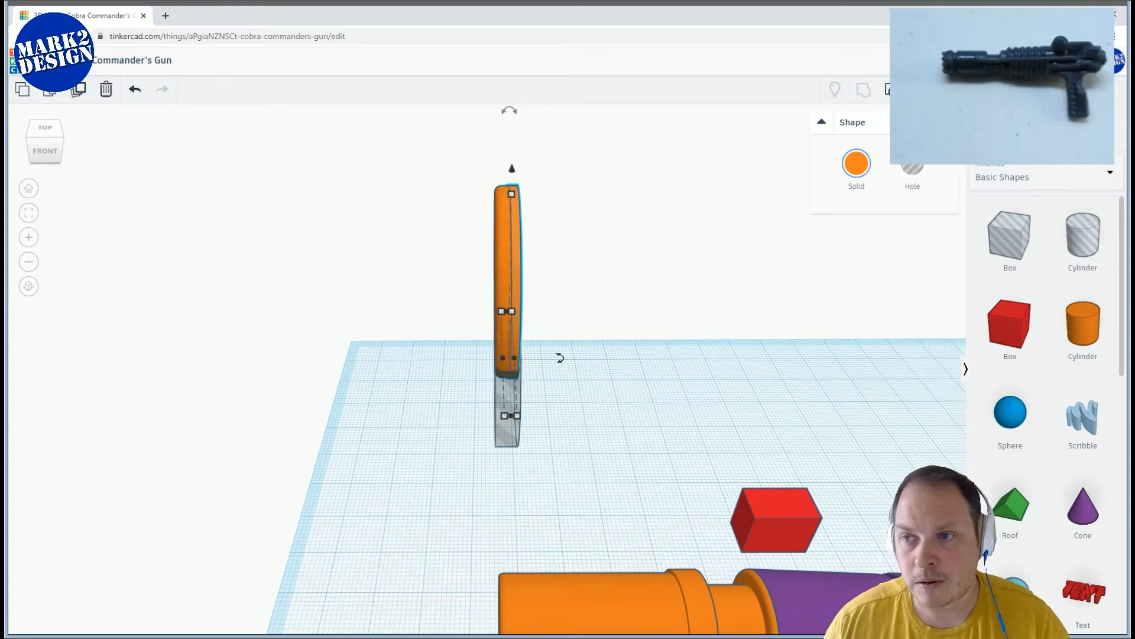
Duplicate the thin bevelled slice, mirror it along the barrel direction, and nudge it forward against the other half
key("m")
right_click_drag(595, 439, 577, 429)
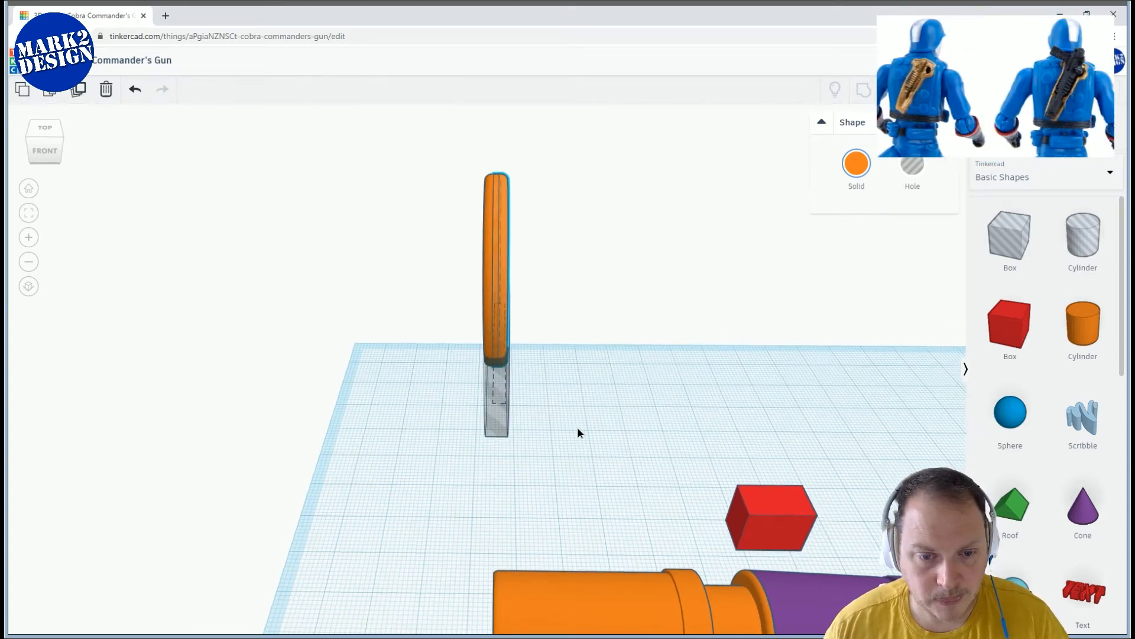
key("m")
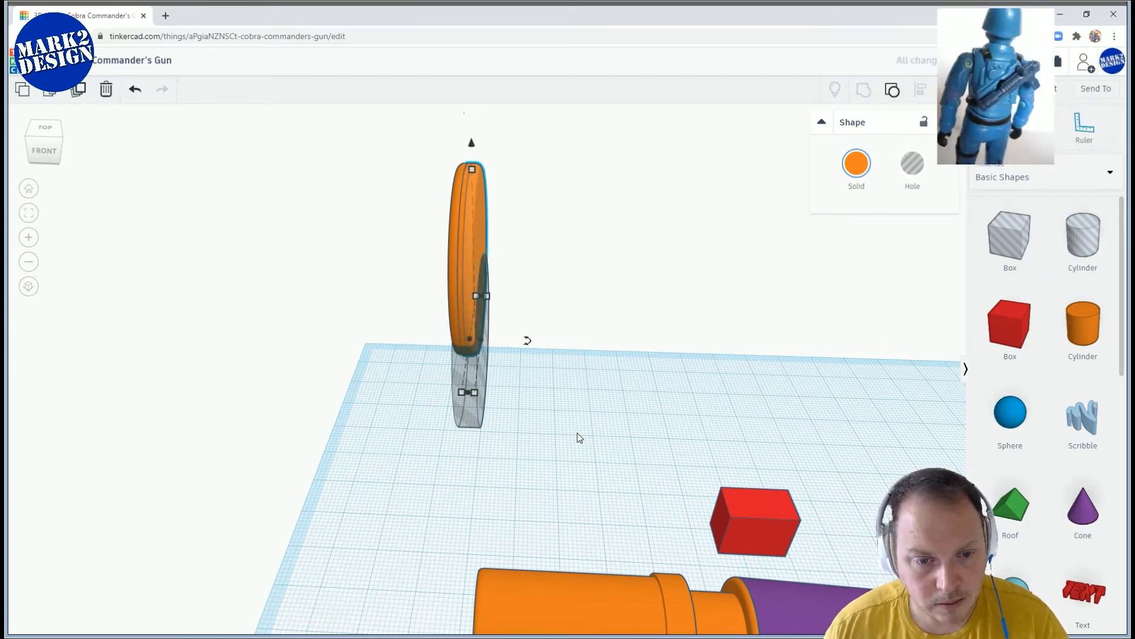
key("Right")
key("Right")
key("Right")
mouse_move(576, 434)
right_mouse_down()
mouse_move(576, 423)
mouse_move(581, 432)
right_mouse_up()
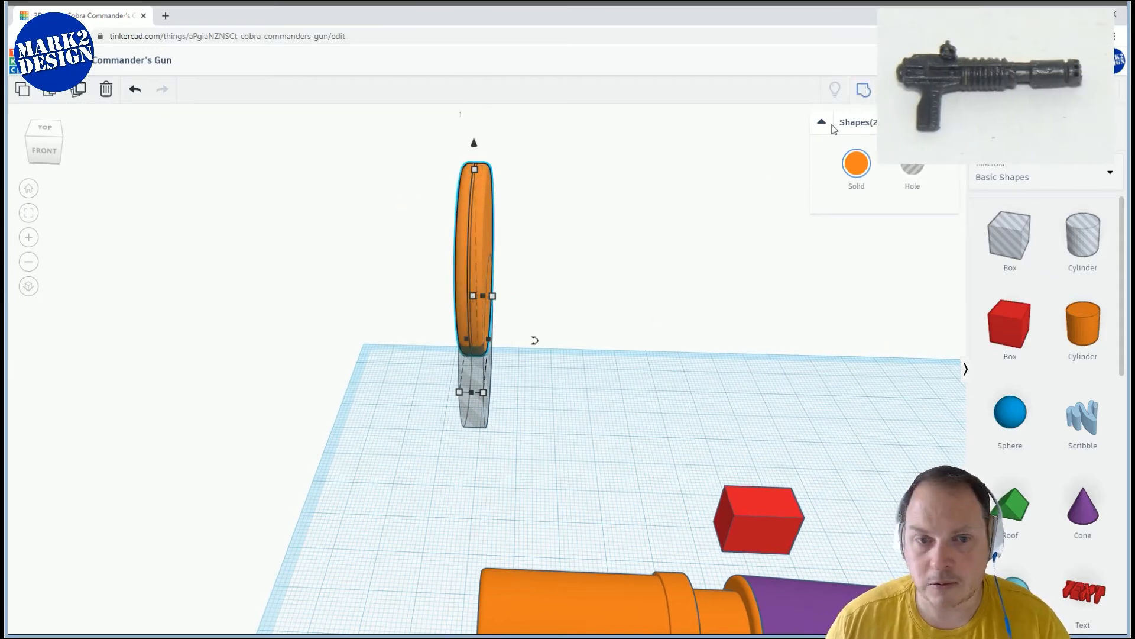
Group the two bevelled halves into one disc and delete the thin disc-shaped hole beneath it
left_click(853, 97)
mouse_move(641, 314)
right_mouse_down()
mouse_move(655, 306)
mouse_move(626, 331)
right_mouse_up()
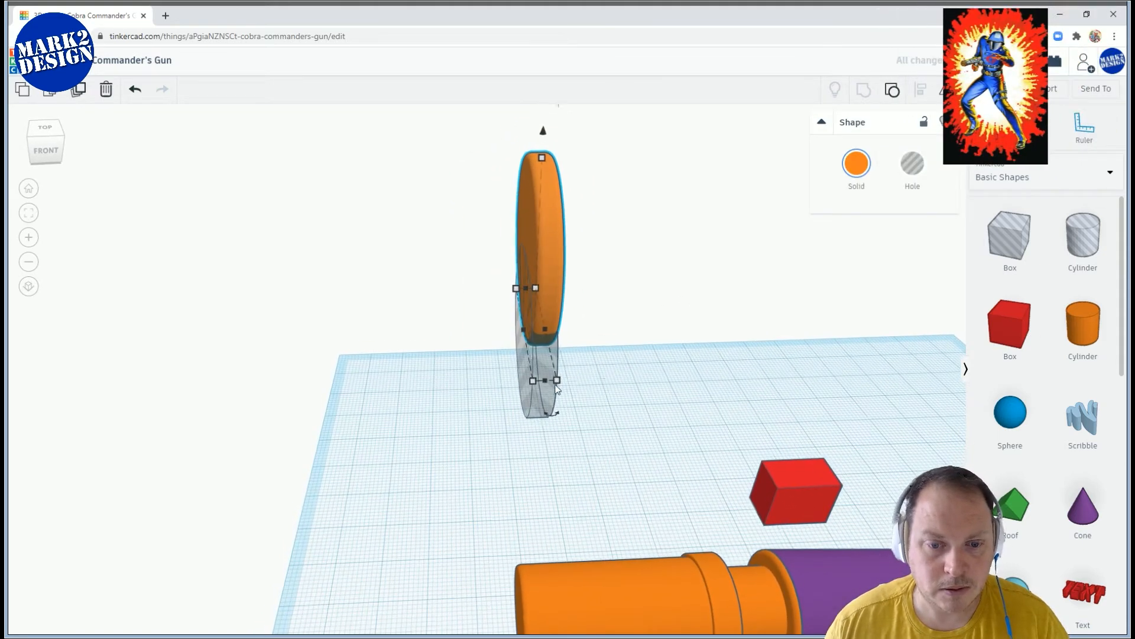
left_click(562, 406)
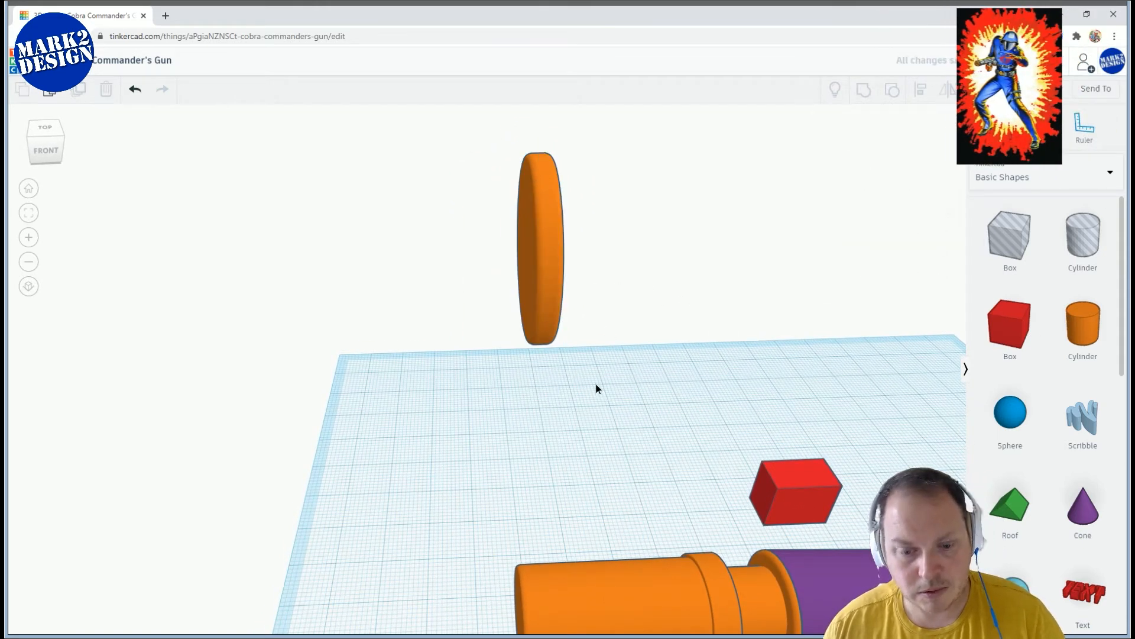
Lower the bevelled disc onto the rear end of the orange barrel cylinder
right_click_drag(596, 388, 505, 194)
left_click(505, 194)
scroll(501, 172, "down", 3)
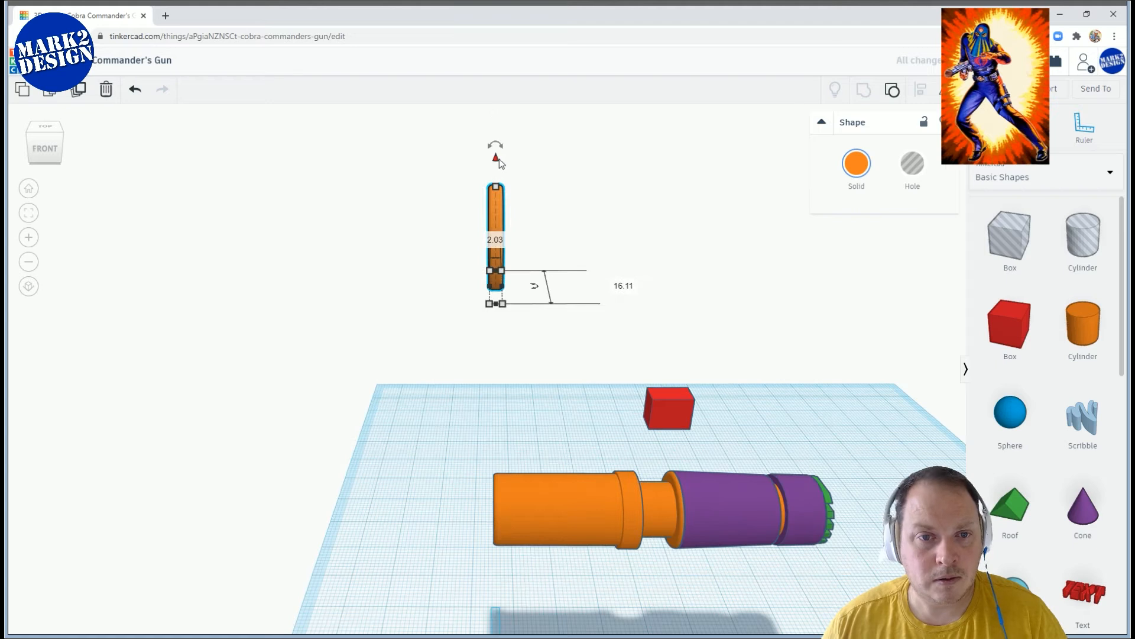
key("d")
left_click_drag(525, 435, 533, 452)
right_click_drag(533, 452, 562, 286)
scroll(567, 299, "up", 3)
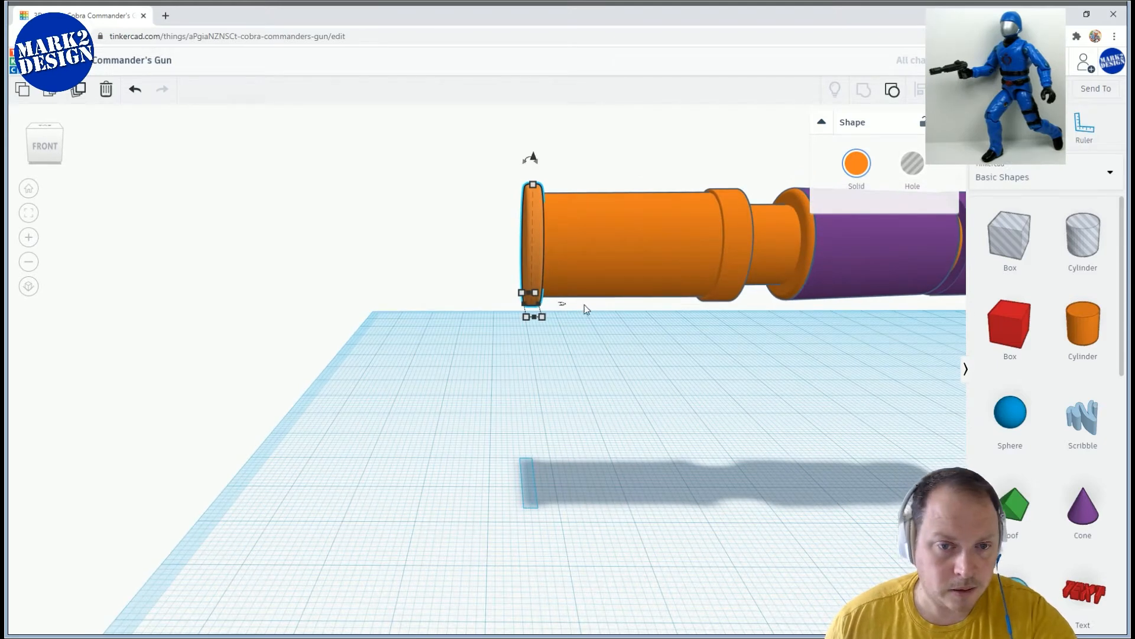
Nudge the bevelled disc along the barrel until it caps the rear end of the orange cylinder
key("Right")
key("Right")
key("Right")
key("Right")
key("Left")
key("Left")
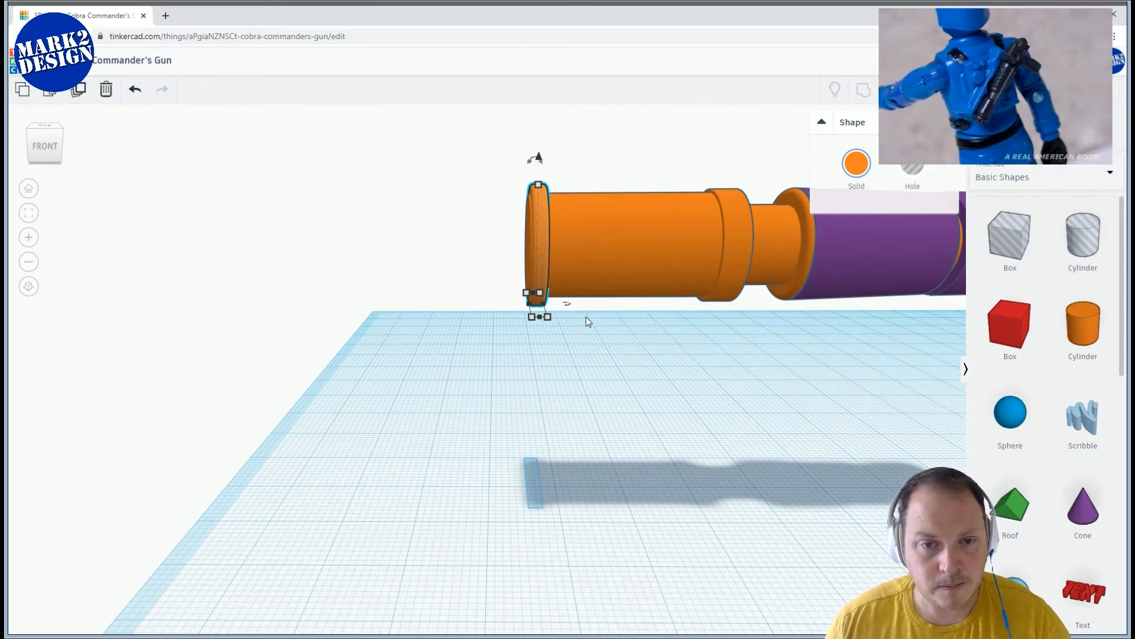
key("Left")
key("Left")
right_click_drag(588, 320, 566, 385)
scroll(564, 351, "up", 3)
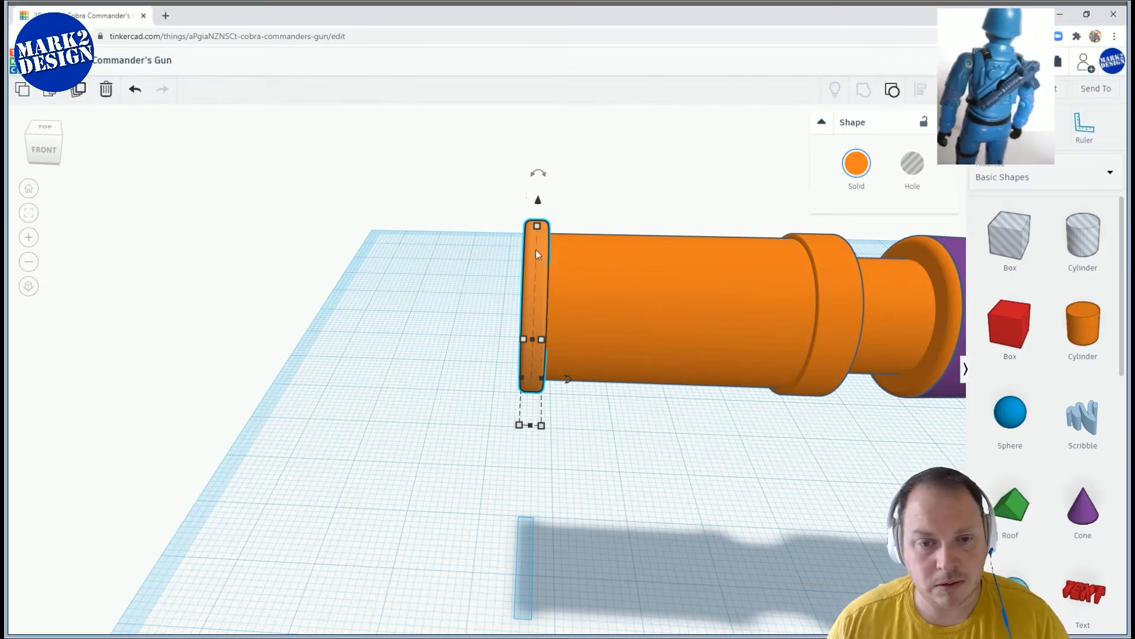
right_click_drag(583, 169, 564, 209)
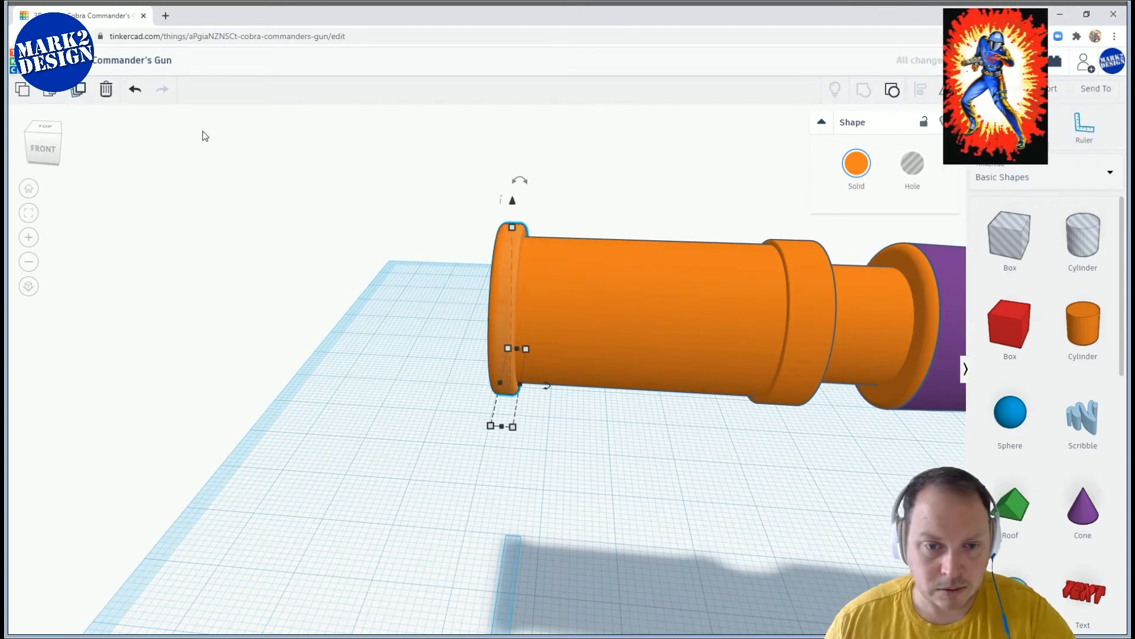
Duplicate the bevelled disc and nudge the copy forward along the barrel, leaving a narrow groove between the two
key("Right")
key("Right")
key("Right")
key("Right")
key("Right")
key("Right")
key("Right")
key("Right")
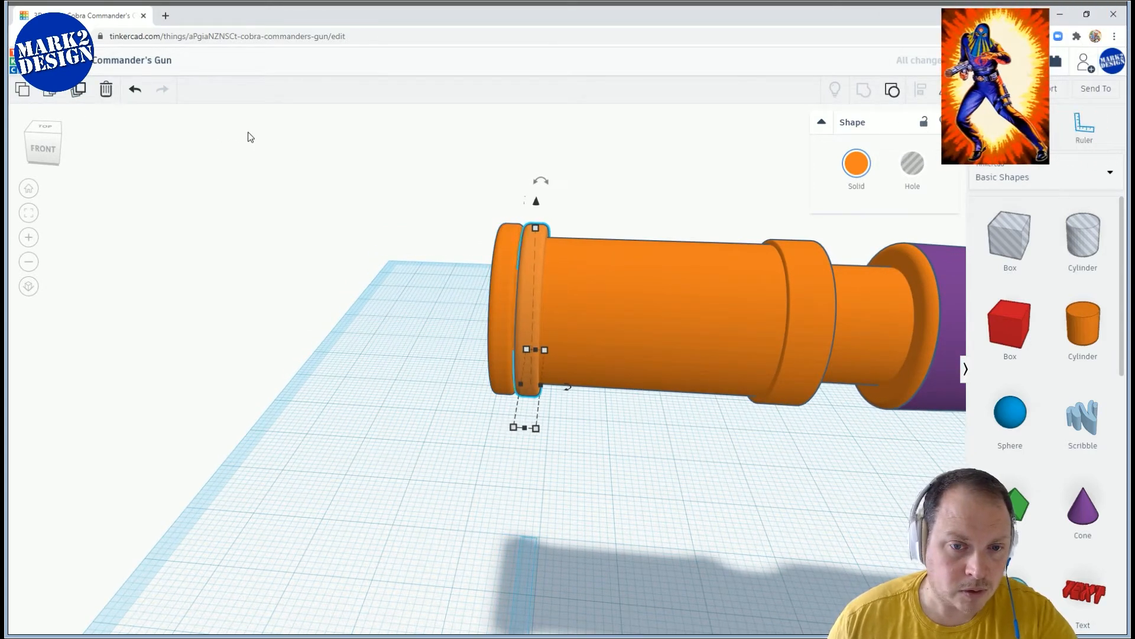
Repeat the spaced duplication until eight evenly spaced bevelled rings cover the barrel's rear section
left_click(73, 93)
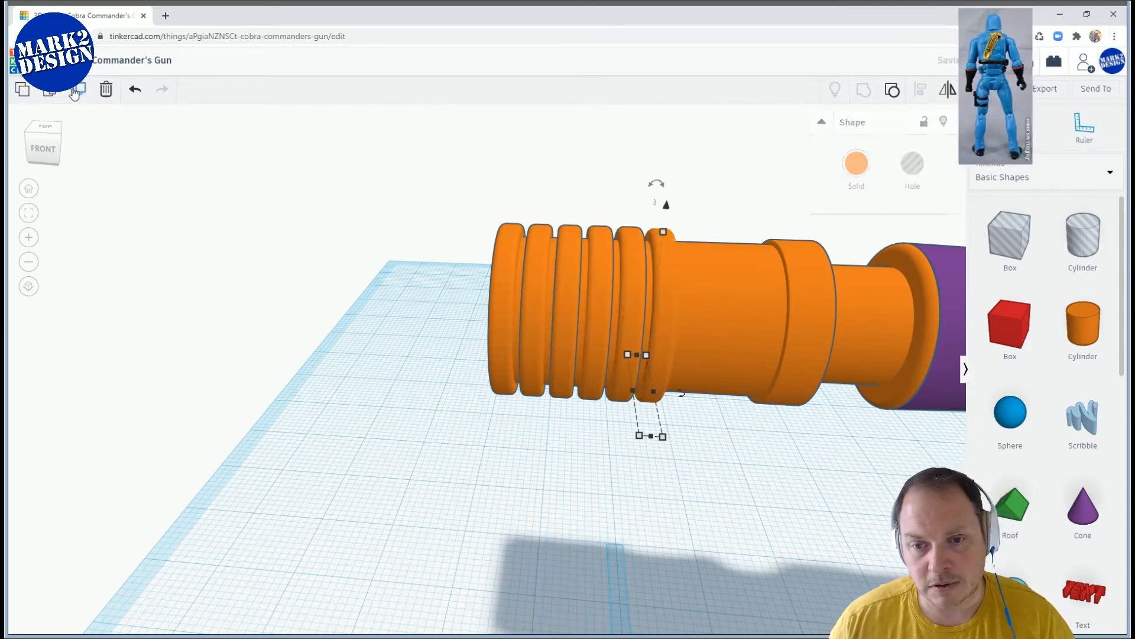
left_click(74, 94)
right_click_drag(222, 164, 286, 193)
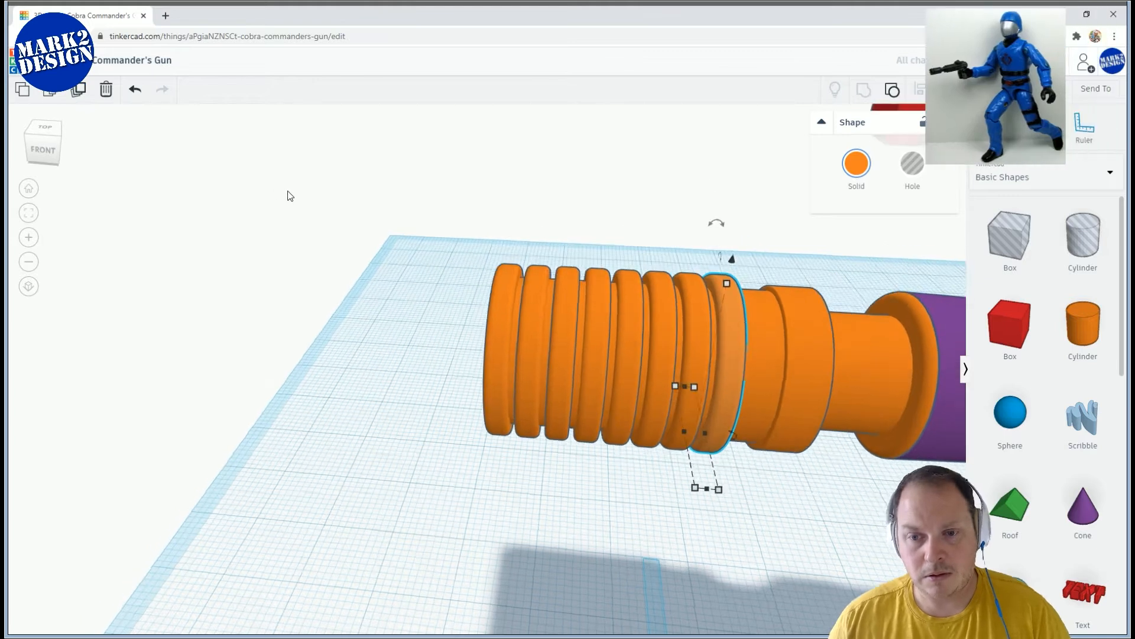
scroll(349, 202, "down", 3)
right_click_drag(354, 203, 415, 223)
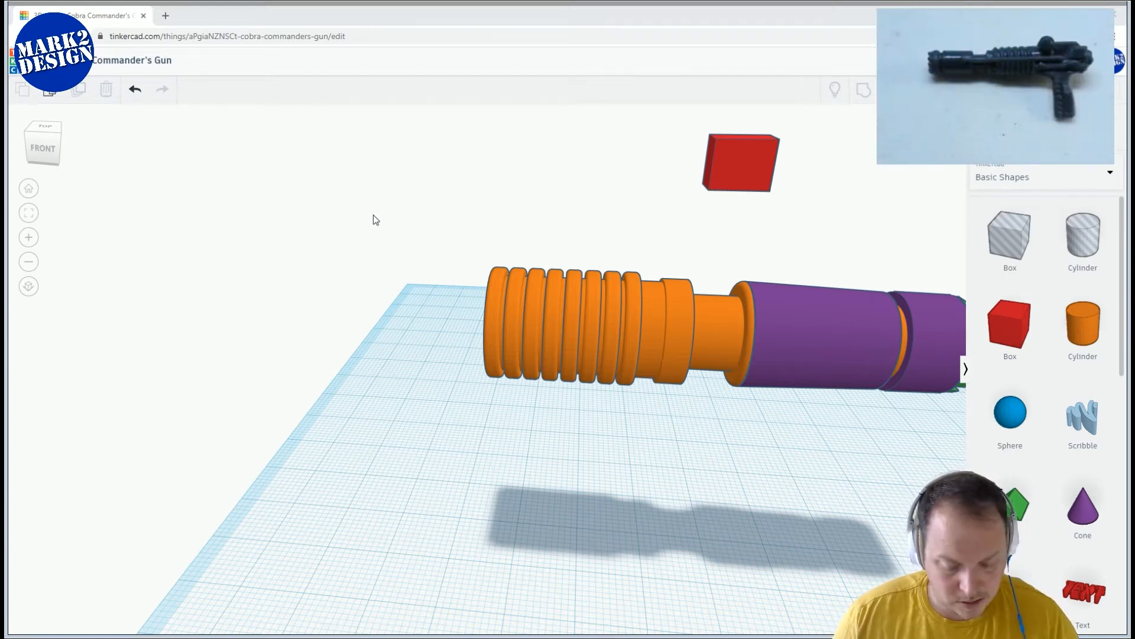
right_click_drag(373, 216, 411, 226)
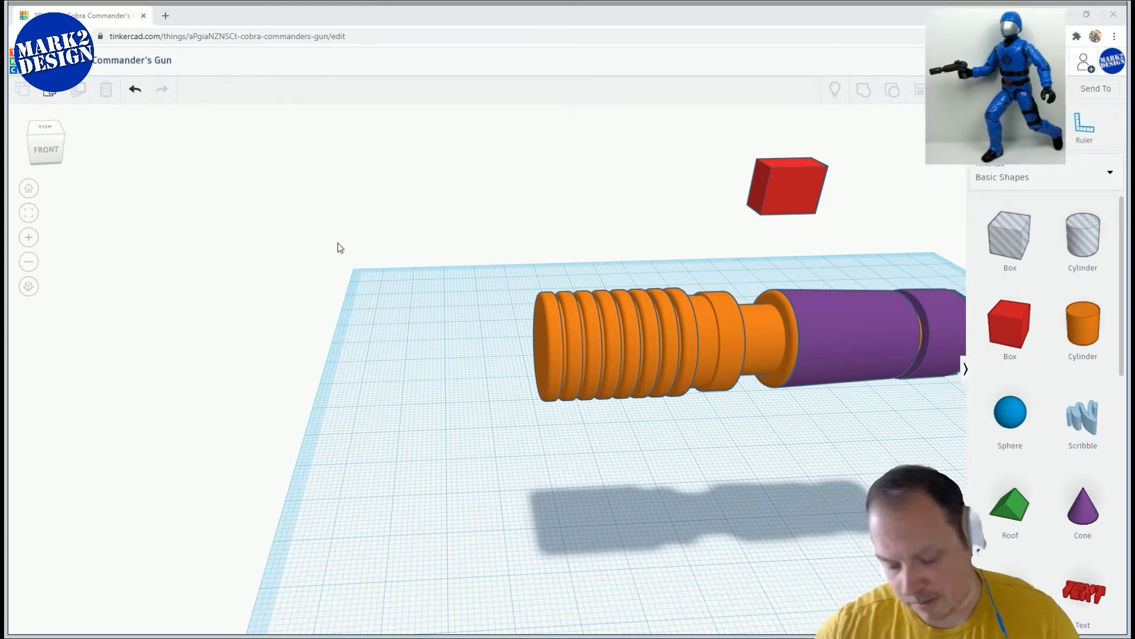
Copy the red box and place the copy above and behind the barrel's rear end
left_click(744, 200)
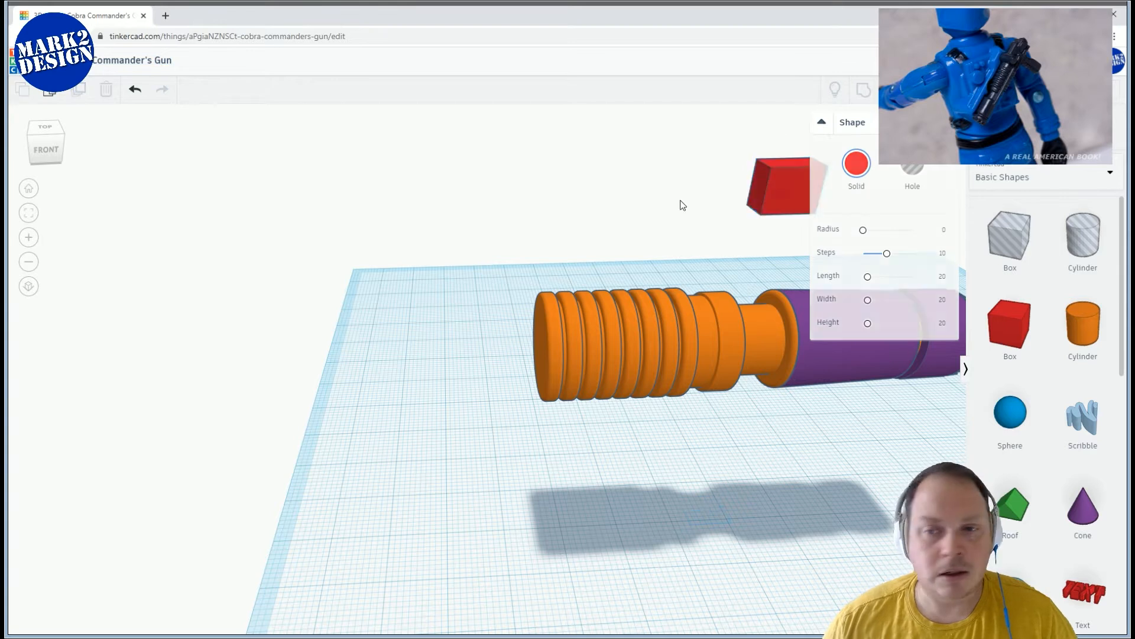
left_click_drag(787, 178, 471, 308, "alt")
right_click_drag(470, 308, 945, 392)
left_click_drag(923, 409, 664, 268)
right_click_drag(597, 250, 501, 140)
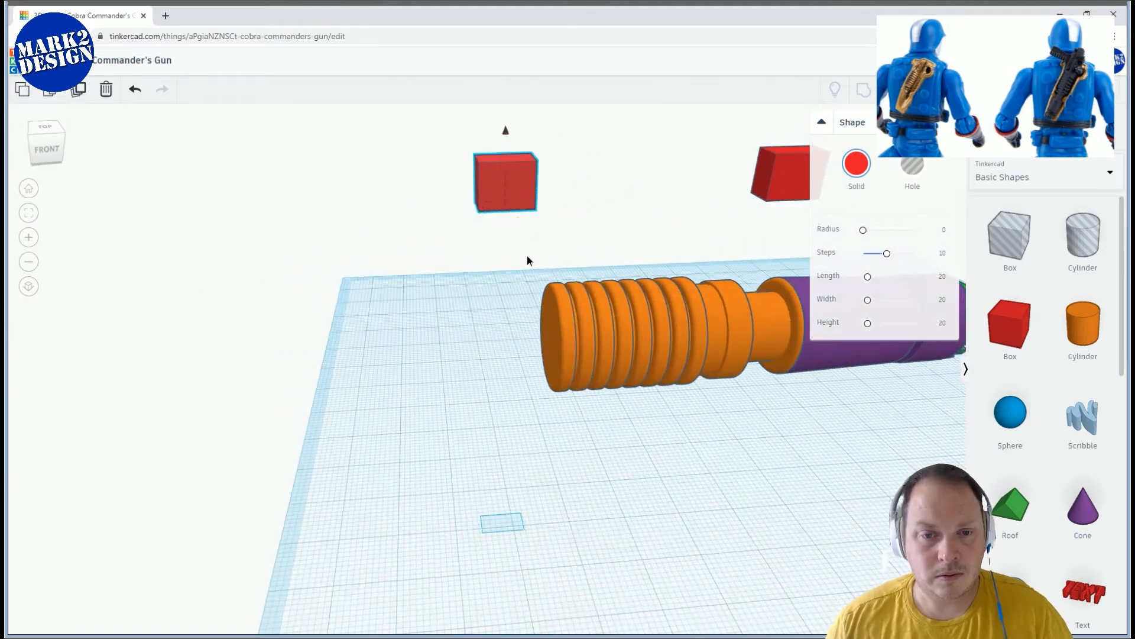
Lower the copied red box to barrel height and slide it forward until it meets the rearmost ring
left_click_drag(519, 218, 532, 287)
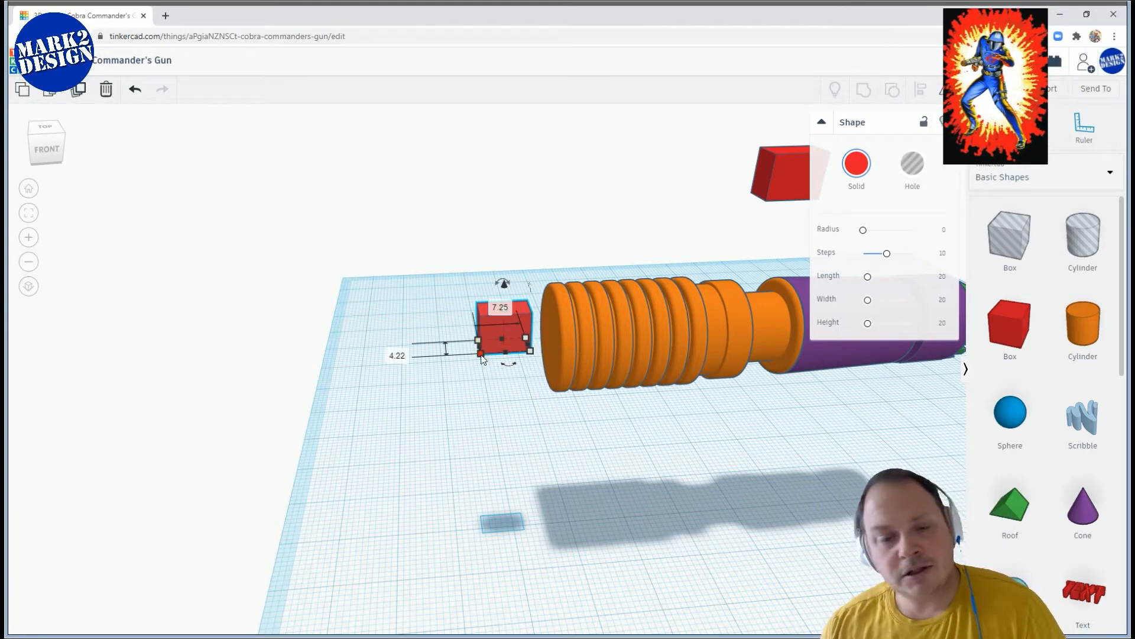
left_click_drag(506, 328, 538, 330)
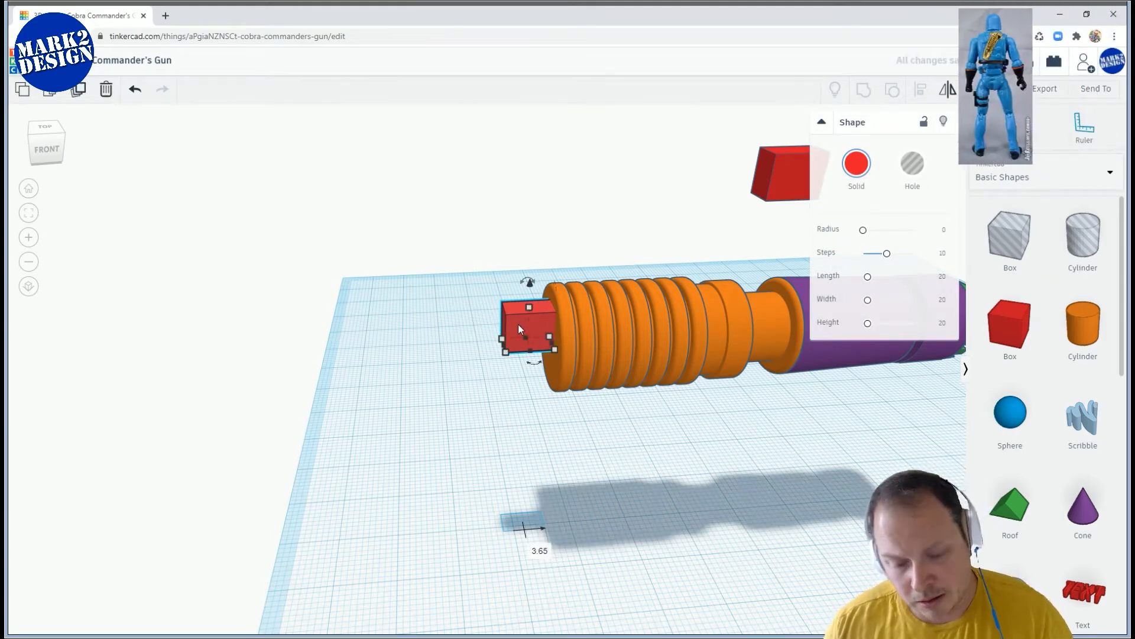
right_click_drag(446, 296, 477, 276)
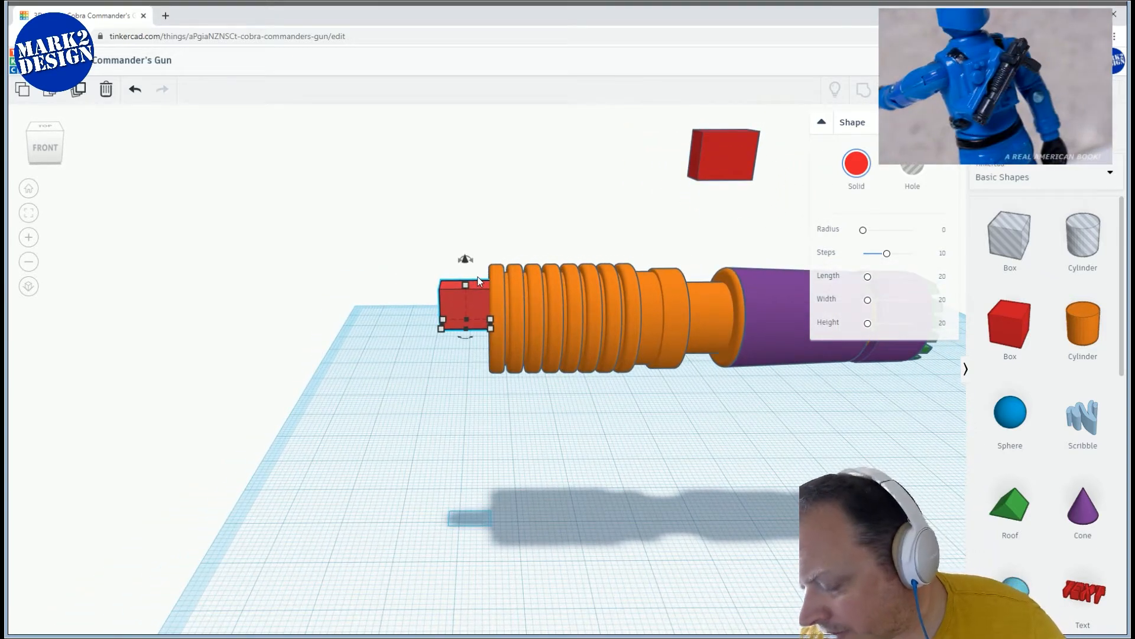
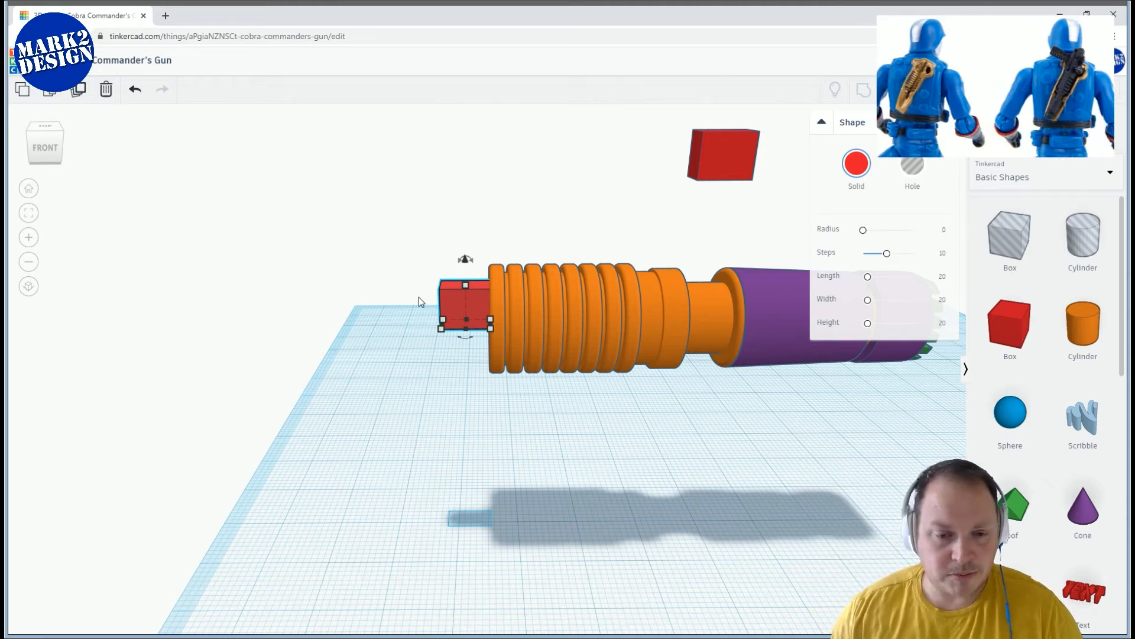
right_click_drag(325, 256, 407, 290)
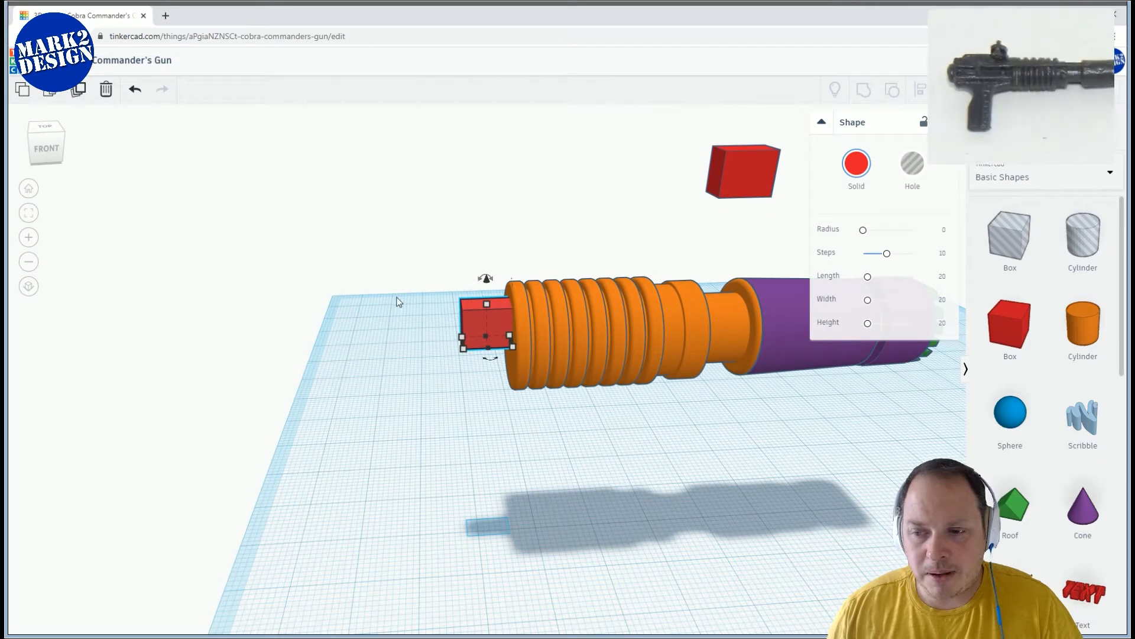
Set the rear red box's length along the barrel to 12.5 mm
mouse_move(403, 340)
right_mouse_down()
mouse_move(400, 318)
mouse_move(401, 338)
right_mouse_up()
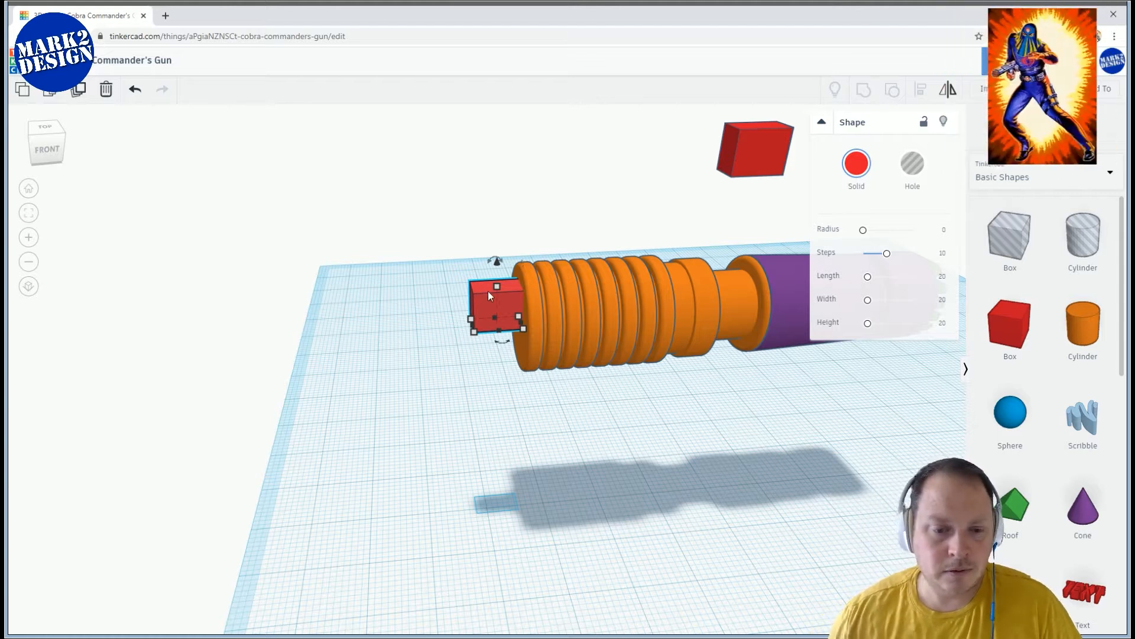
mouse_move(474, 333)
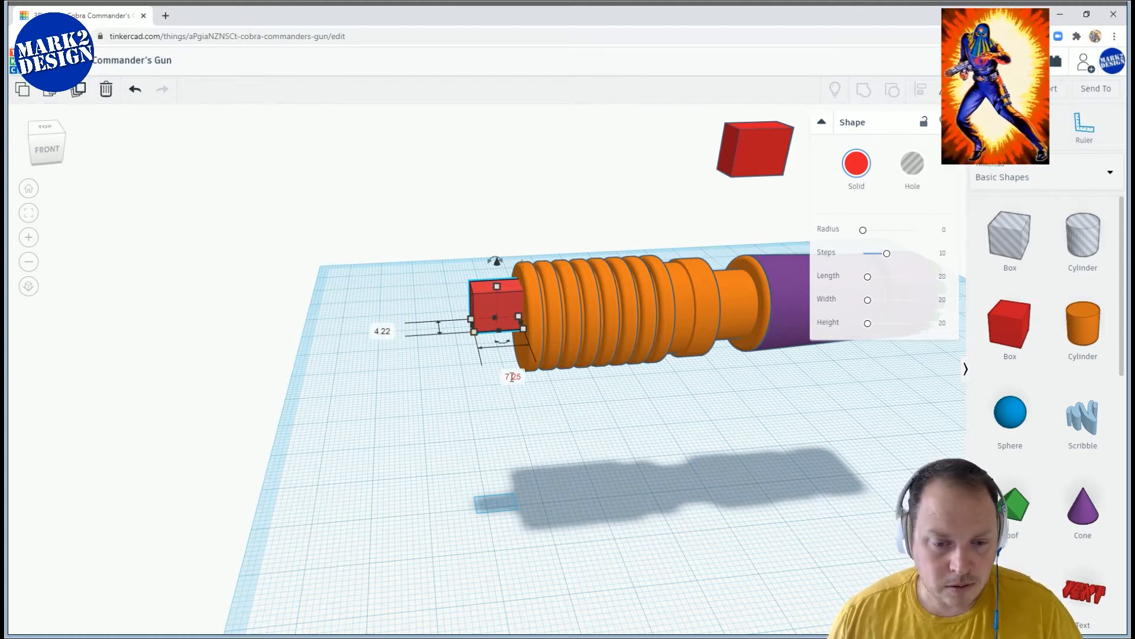
left_click(512, 377)
type("12.5")
key("Return")
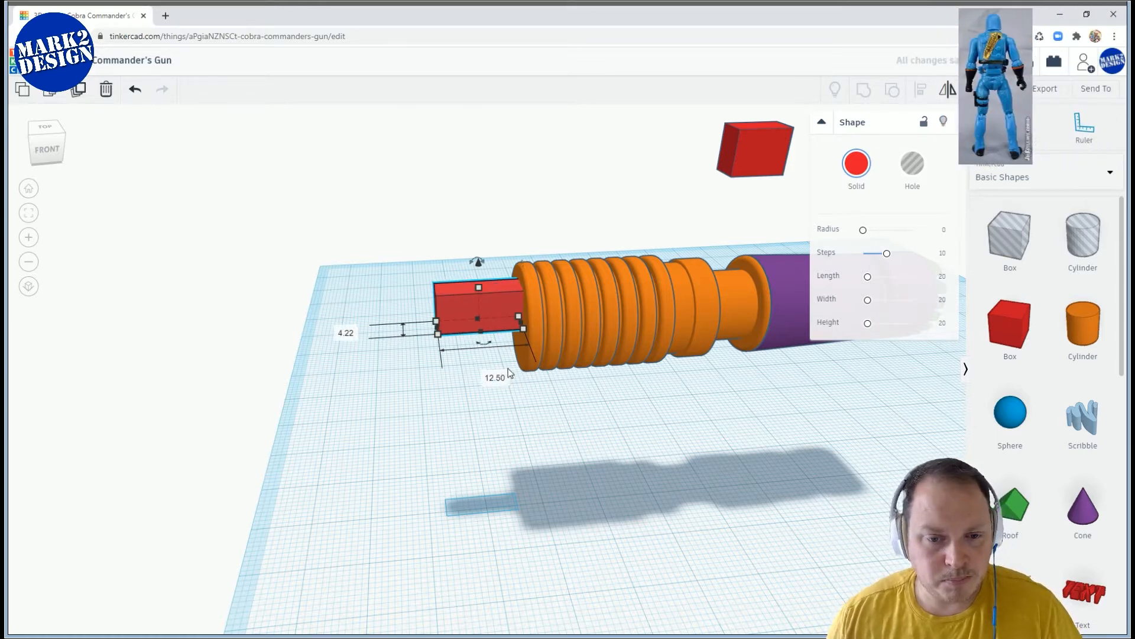
Set the rear box's height to 12.5 mm and lower it until it is vertically centred behind the barrel
right_click_drag(534, 415, 531, 415)
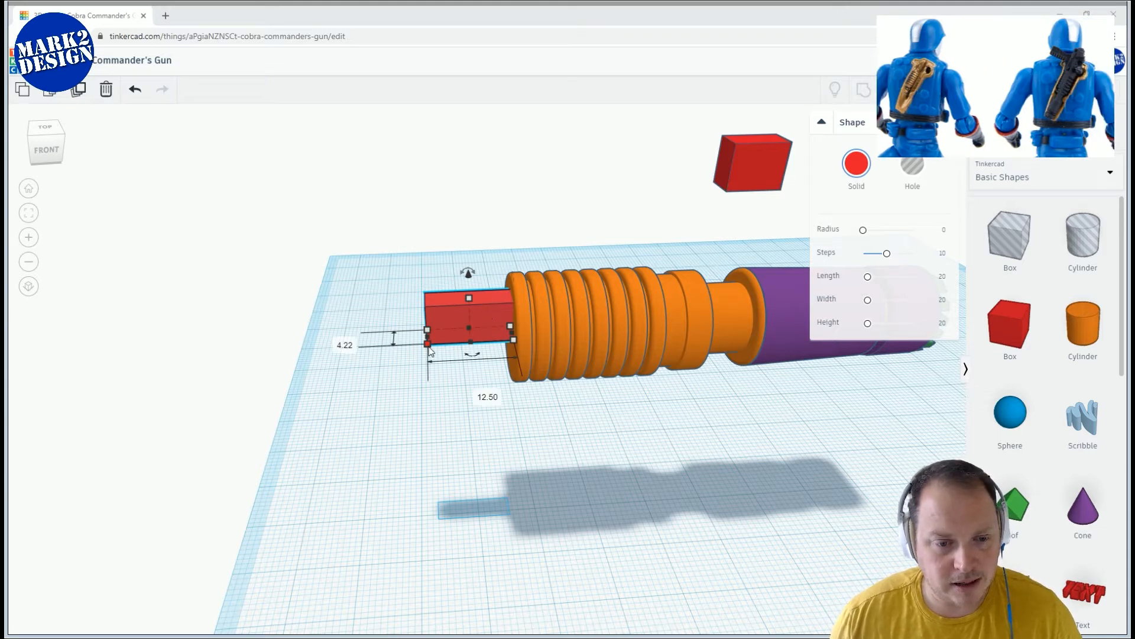
left_click(561, 317)
type("12.5")
key("Return")
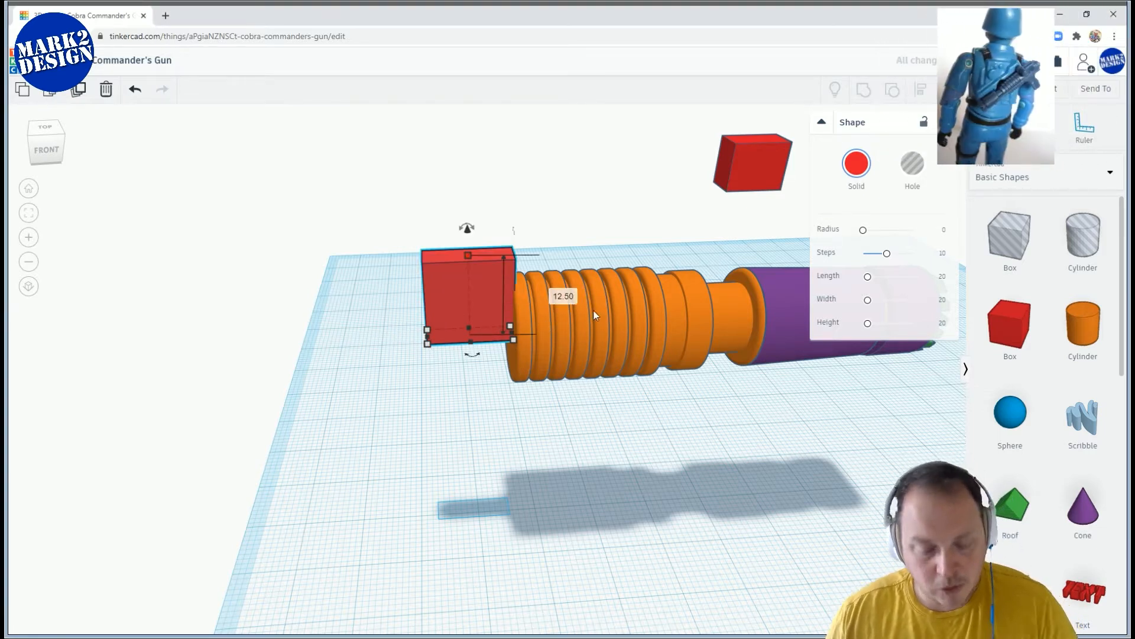
left_click_drag(466, 228, 470, 263)
right_click_drag(484, 238, 443, 218)
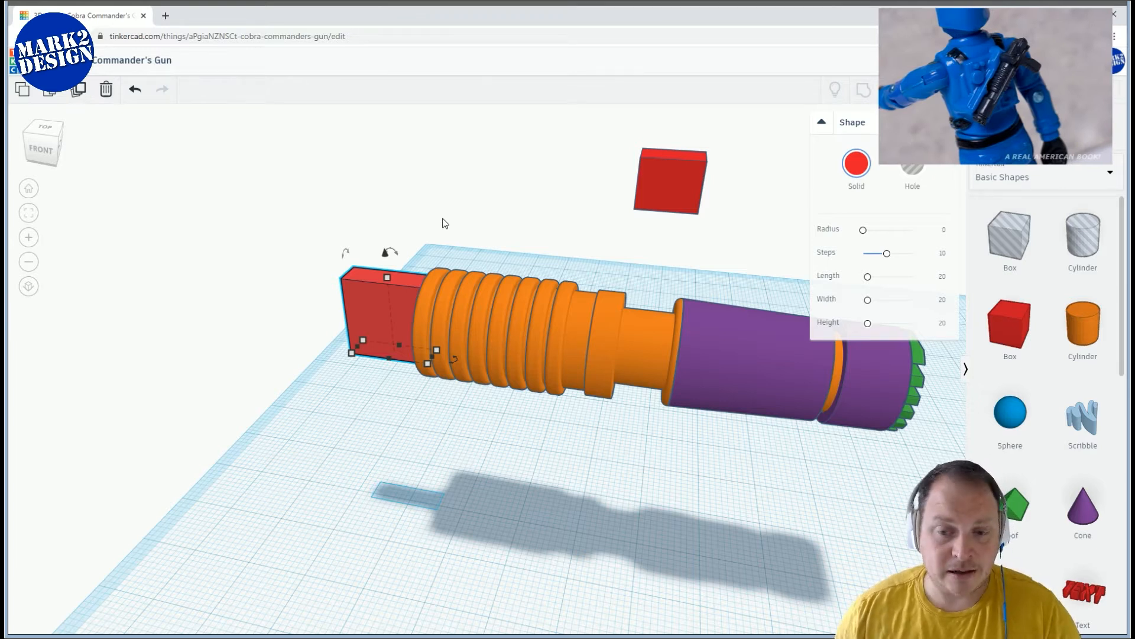
Extend the rear box to a length of 30.5 mm and widen it sideways behind the rearmost ring
scroll(300, 241, "down", 3)
right_click_drag(299, 241, 406, 204)
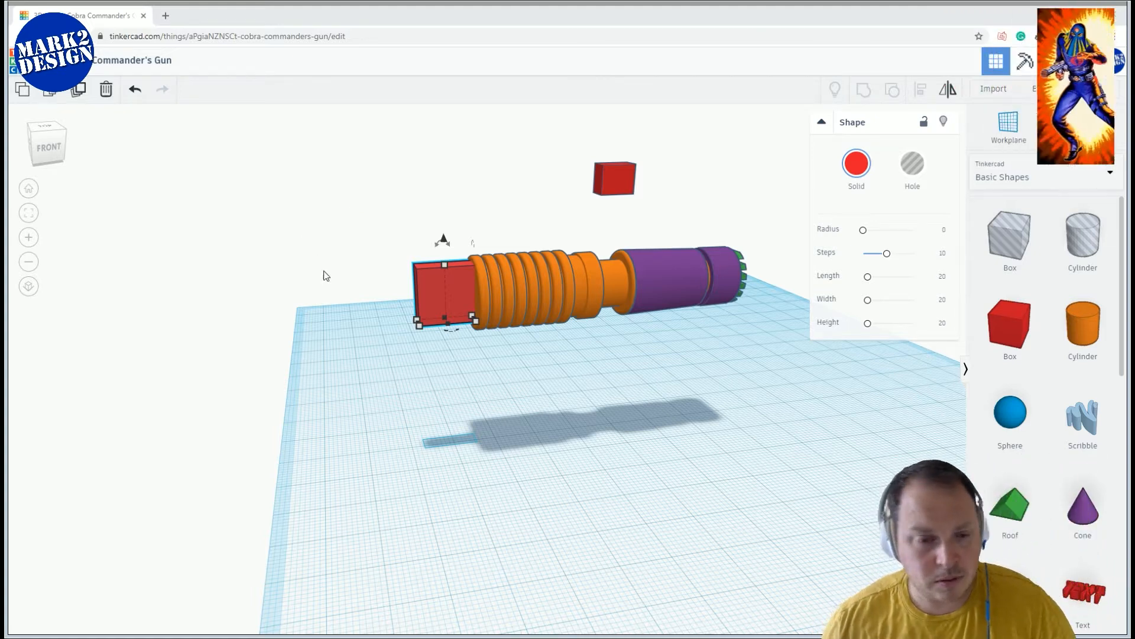
left_click(419, 326)
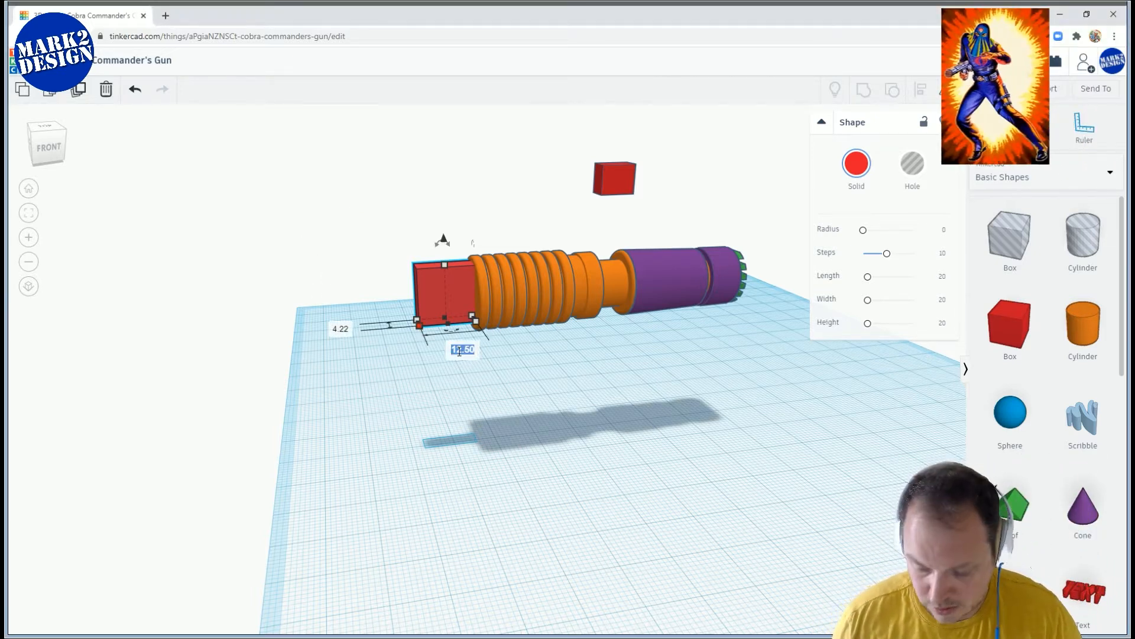
type("30.5")
key("Return")
right_click_drag(445, 356, 672, 398)
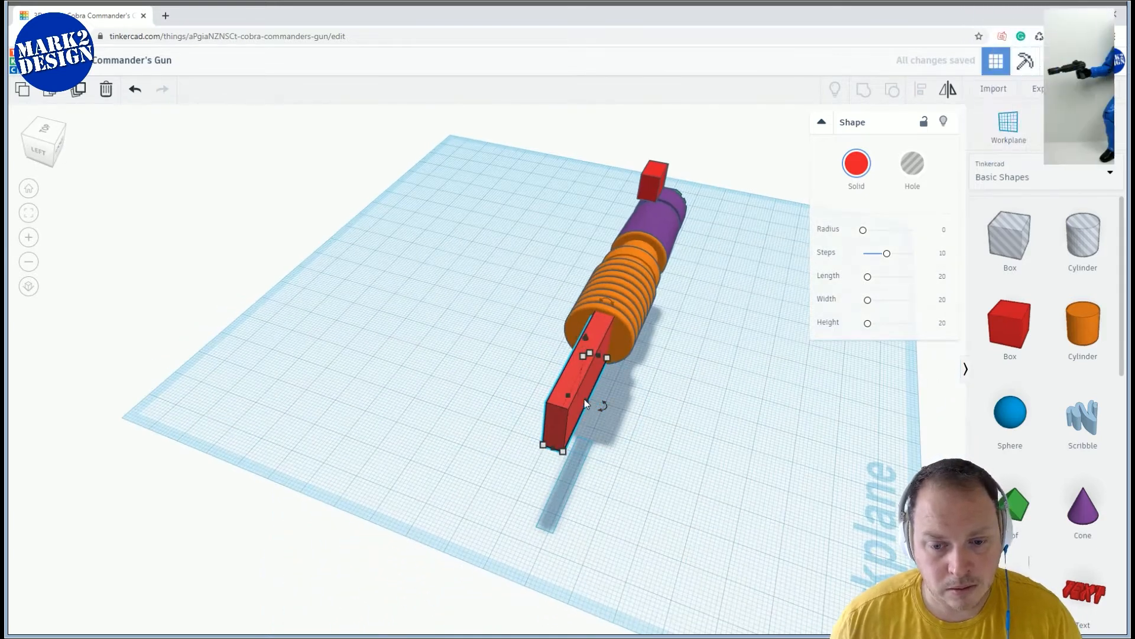
left_click_drag(587, 400, 549, 391)
right_click_drag(555, 391, 320, 345)
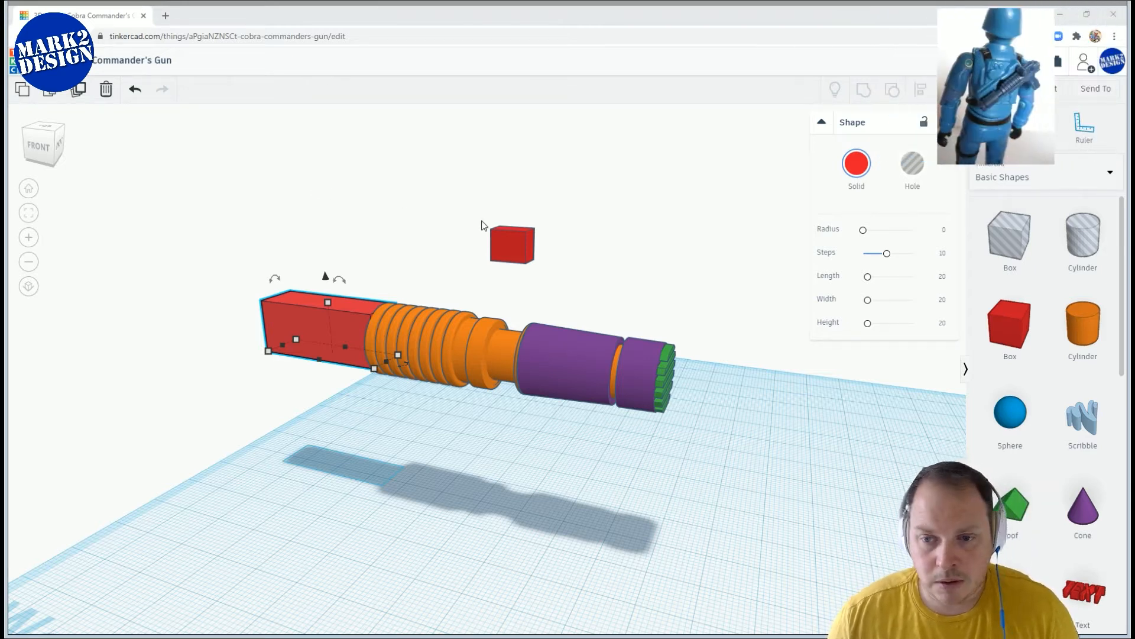
Round the rear box's edges with a radius of 1.72 and 18 steps
right_click_drag(482, 217, 615, 175)
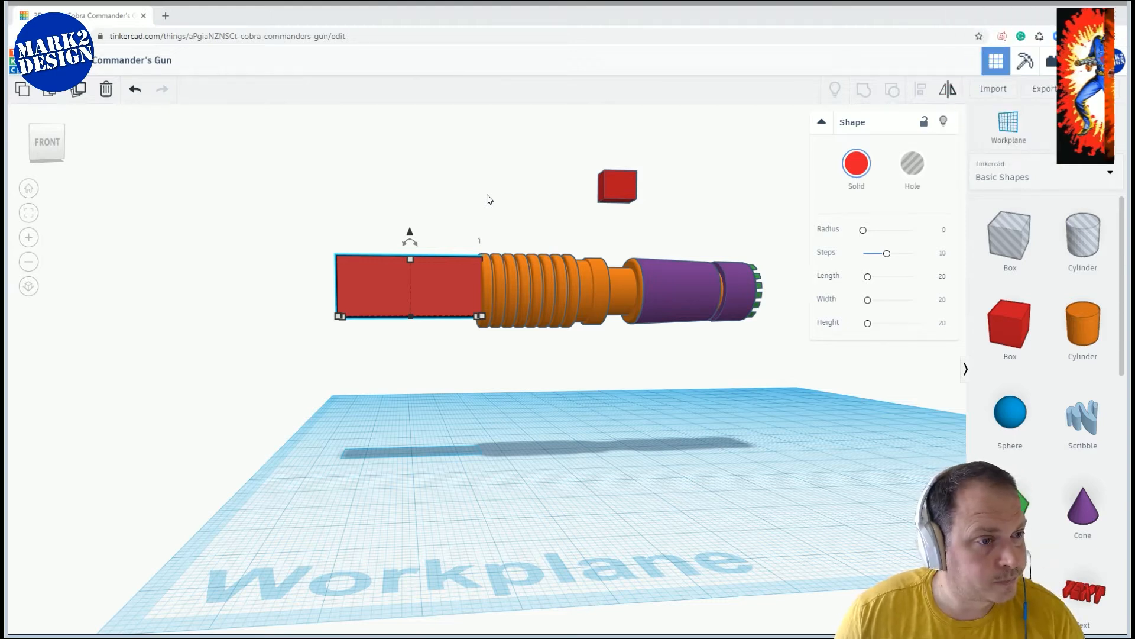
right_click_drag(469, 209, 444, 290)
middle_click_drag(444, 289, 498, 243)
right_click_drag(498, 243, 506, 273)
scroll(506, 260, "up", 3)
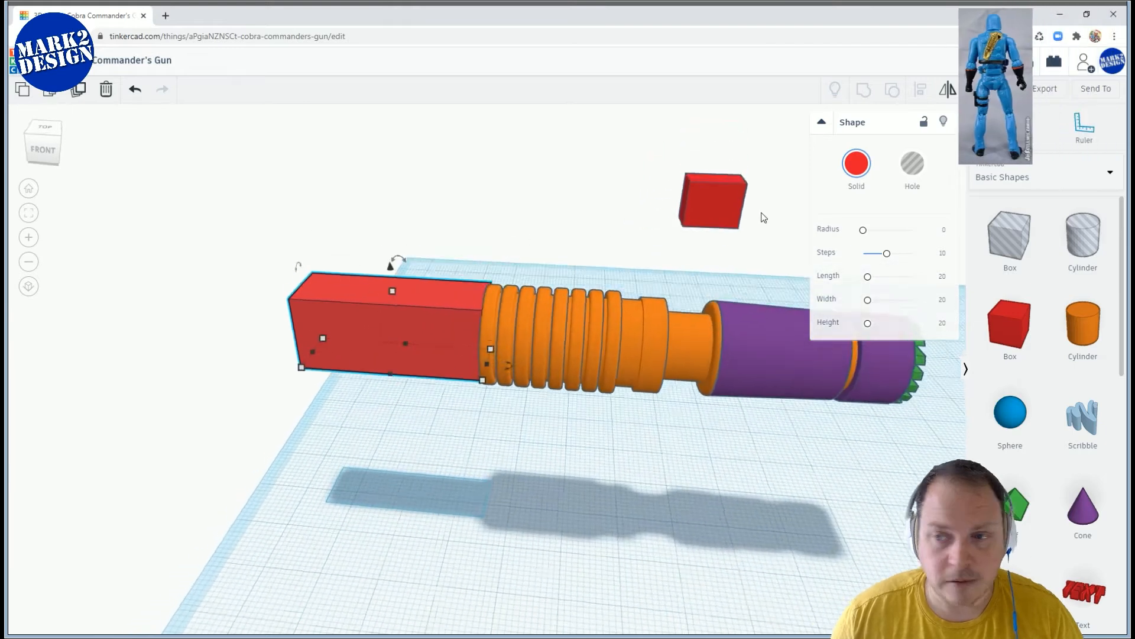
left_click_drag(886, 255, 867, 230)
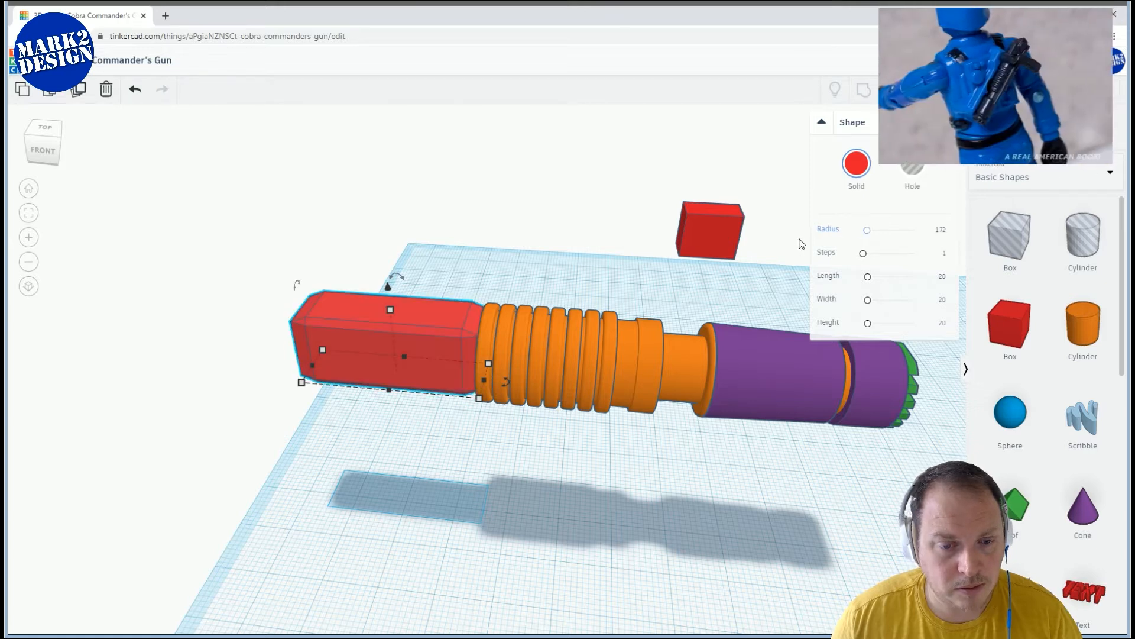
right_click_drag(813, 215, 812, 190)
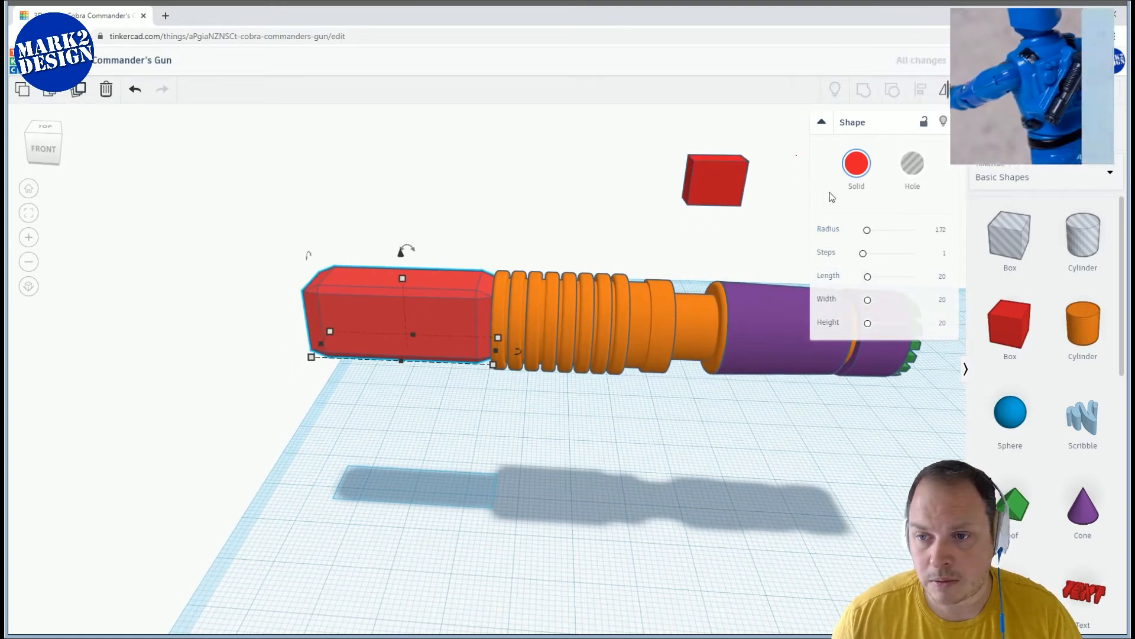
left_click_drag(863, 256, 908, 254)
right_click_drag(623, 212, 533, 198)
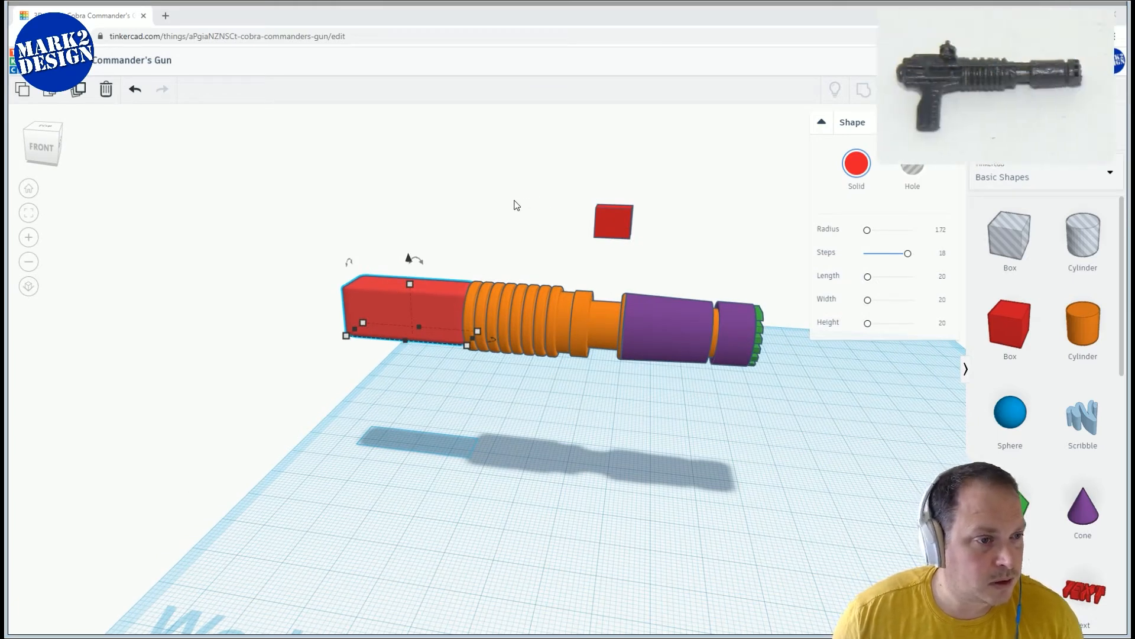
right_click_drag(489, 210, 498, 204)
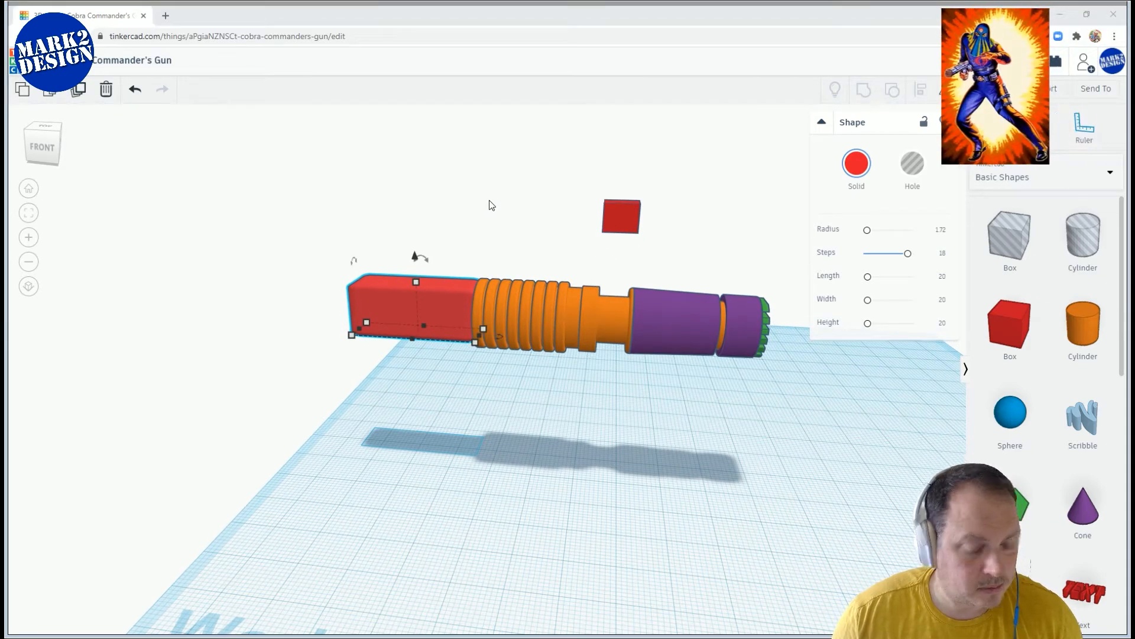
mouse_move(484, 207)
right_mouse_down()
mouse_move(494, 223)
mouse_move(502, 216)
right_mouse_up()
Duplicate the rear box and flatten the copy into a square-edged plate about 2.16 mm high
left_click(502, 216)
left_click(442, 318)
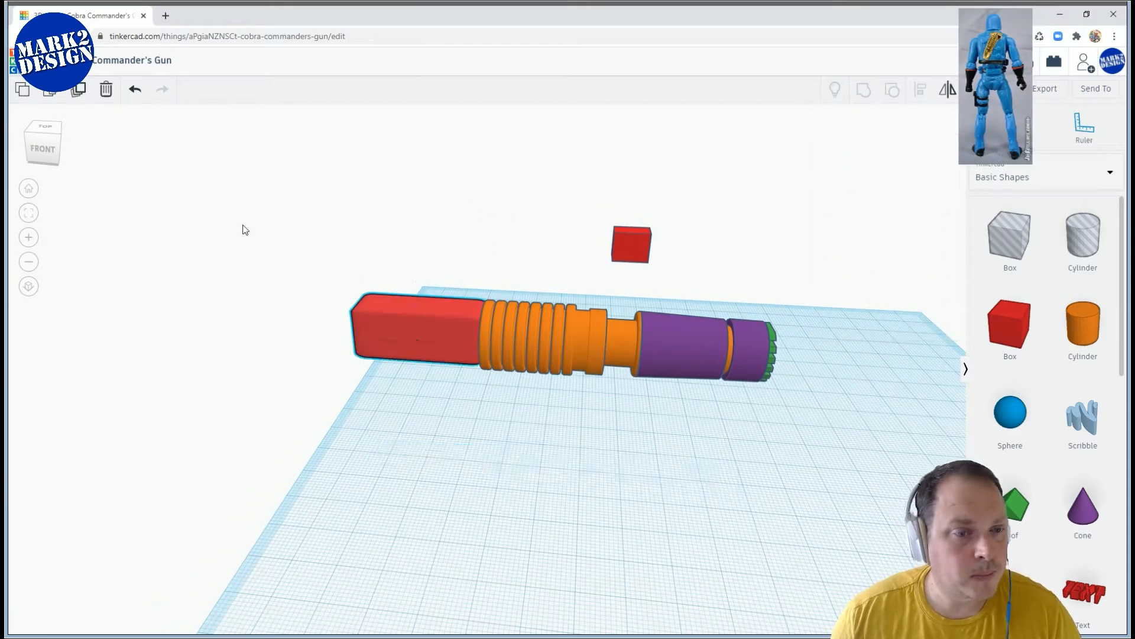
left_click(77, 89)
left_click_drag(420, 304, 418, 236)
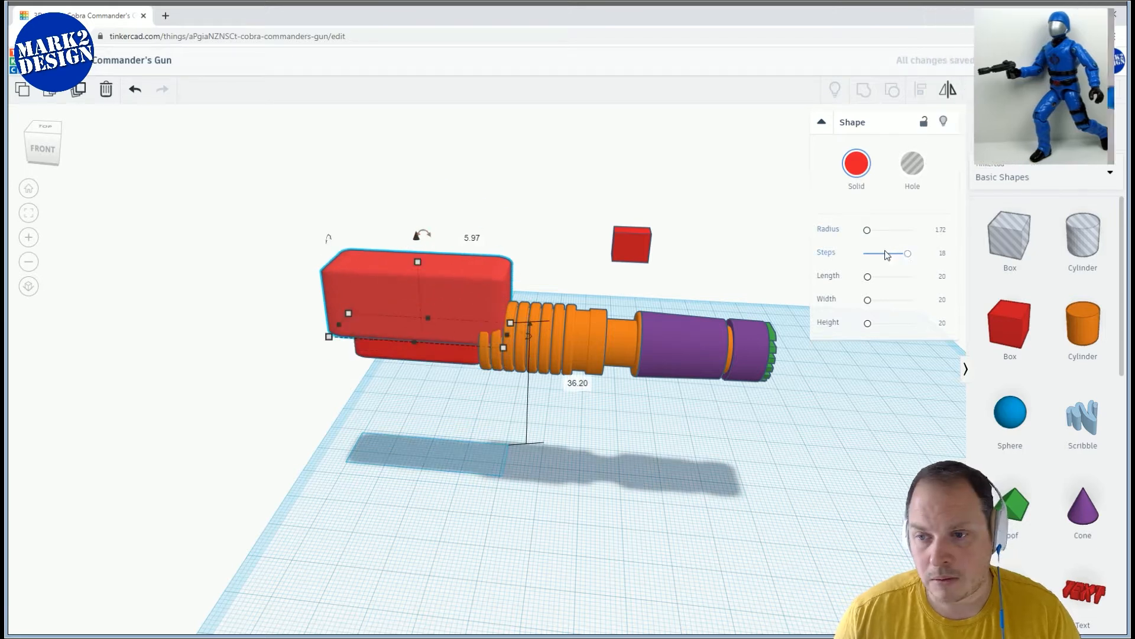
left_click_drag(419, 262, 471, 353)
mouse_move(449, 393)
right_mouse_down()
mouse_move(463, 393)
mouse_move(453, 388)
right_mouse_up()
Position the thin plate through the ringed barrel section and widen it to about 17 mm so it protrudes on both sides
key("Left")
key("Left")
key("Left")
key("Left")
key("Left")
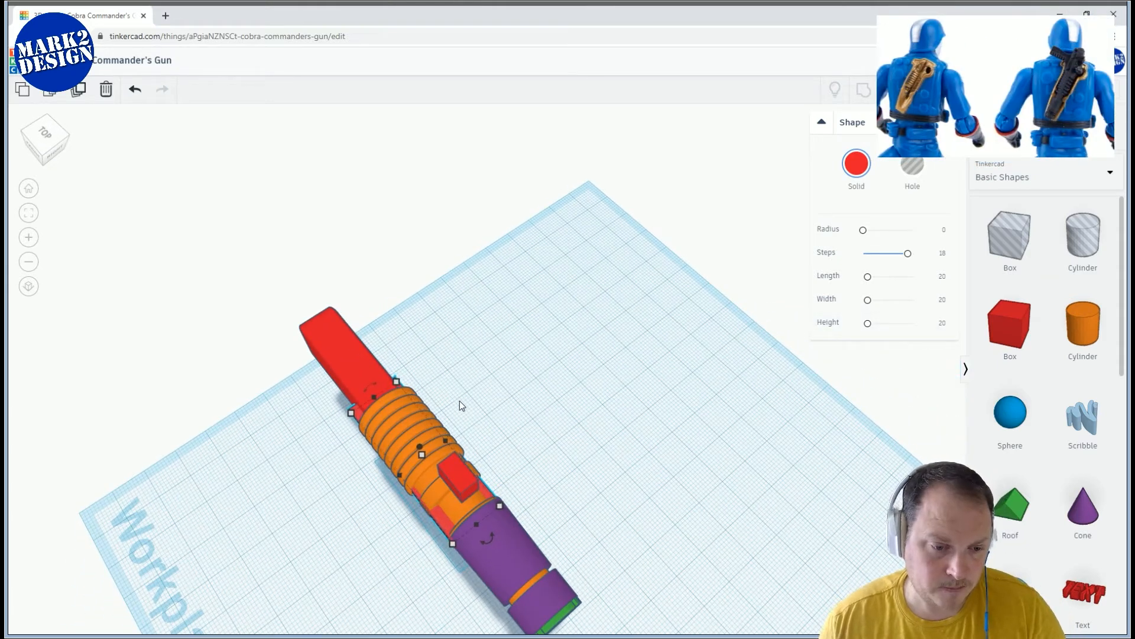
key("Left")
left_click_drag(441, 443, 454, 436)
right_click_drag(453, 436, 499, 274)
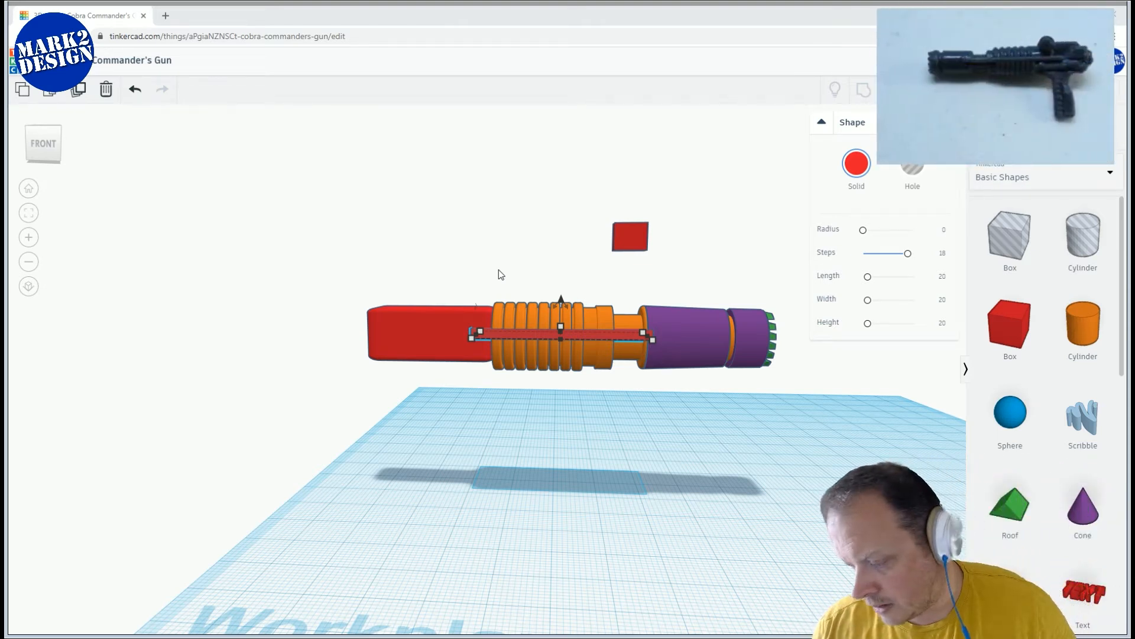
Set the thin plate's length to 57.25 mm and slide it about 13 mm backward so it overlaps the rear box
left_click(561, 326)
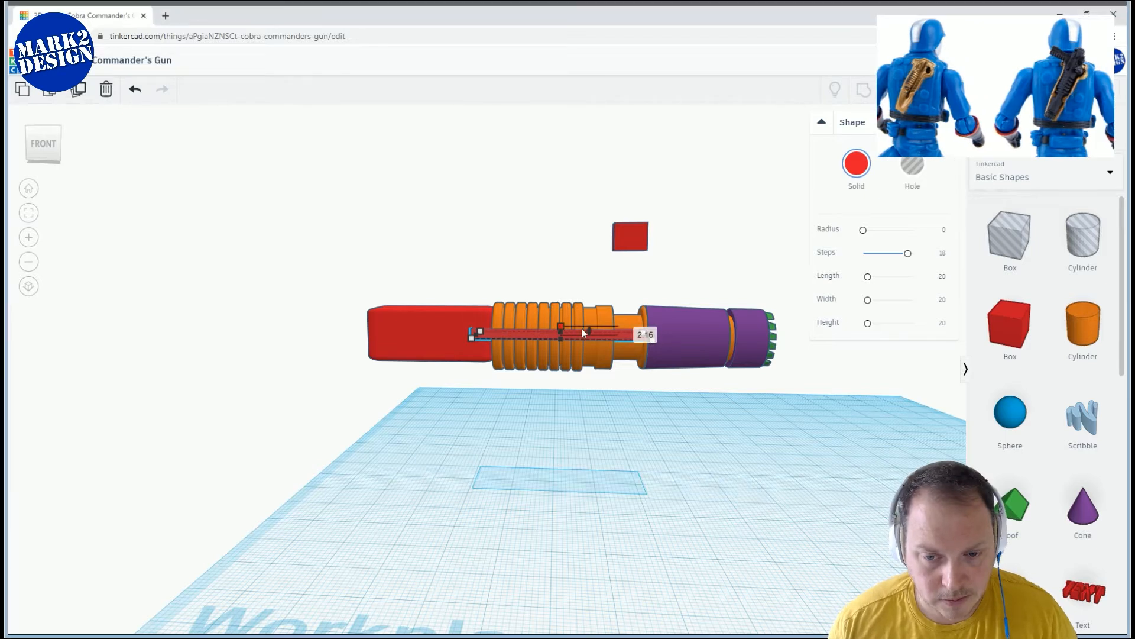
right_click_drag(608, 340, 649, 425)
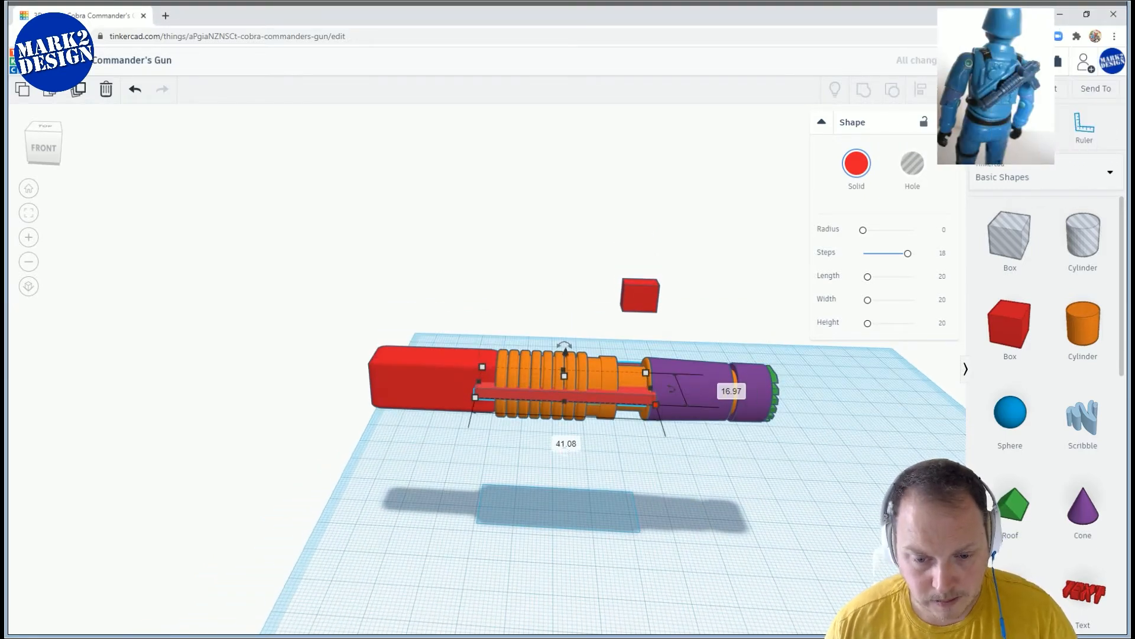
left_click(565, 445)
type("57.25")
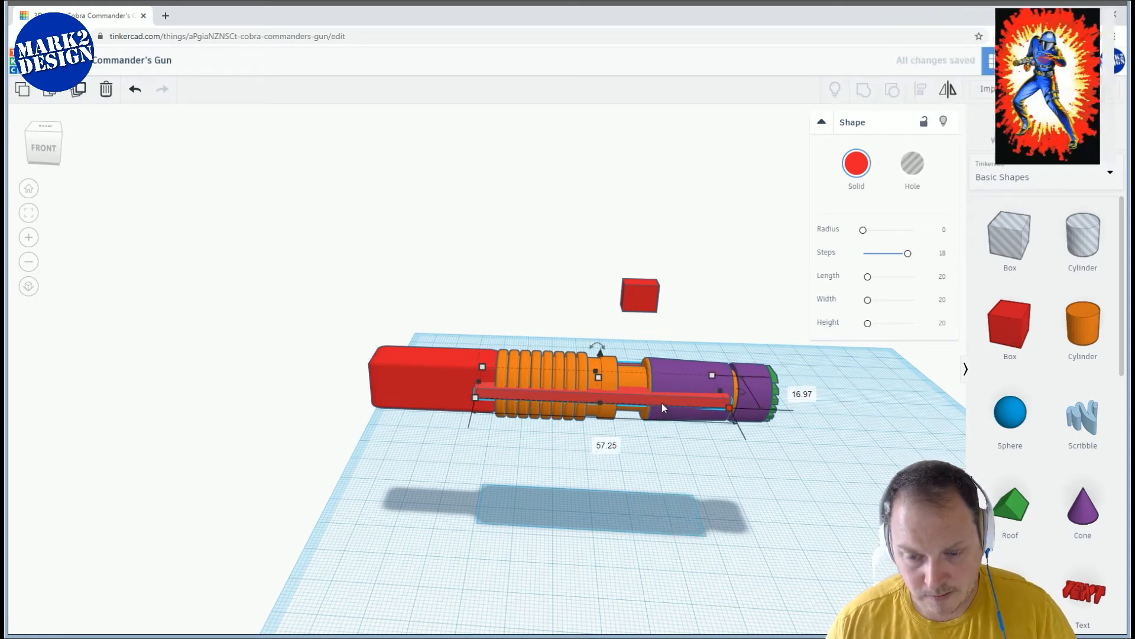
left_click_drag(669, 397, 616, 407)
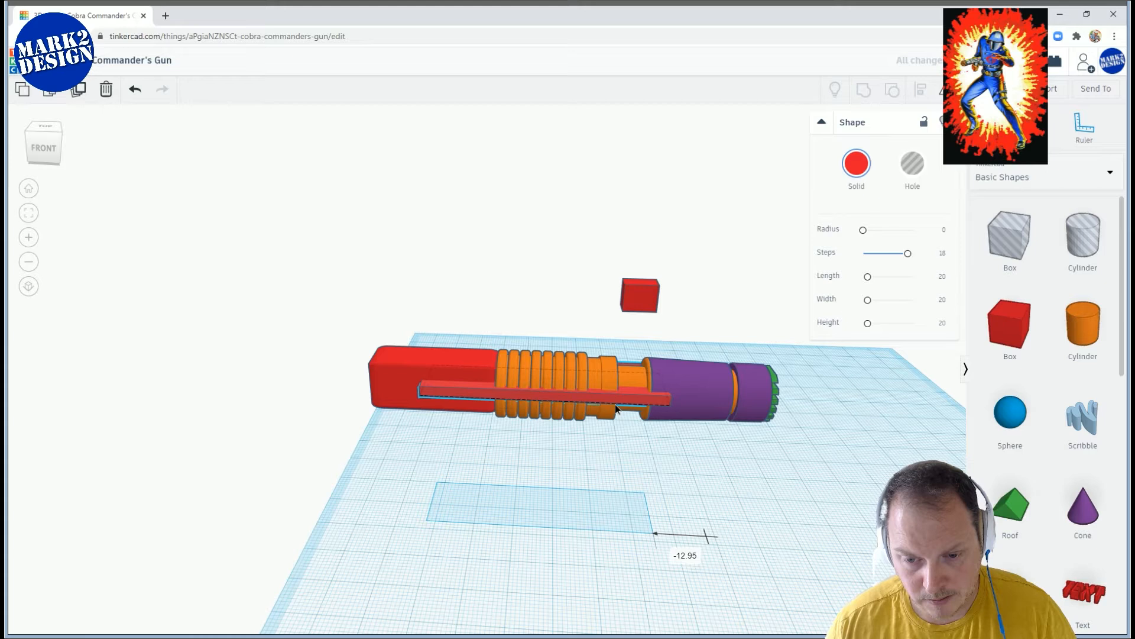
right_click_drag(613, 402, 595, 351)
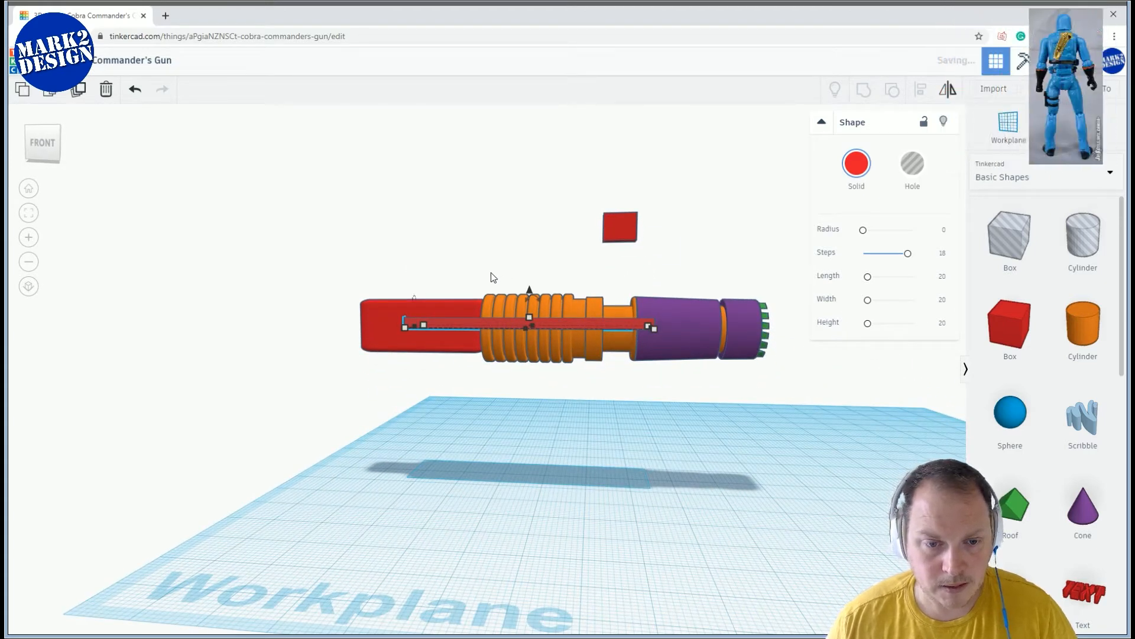
left_click_drag(788, 391, 790, 393)
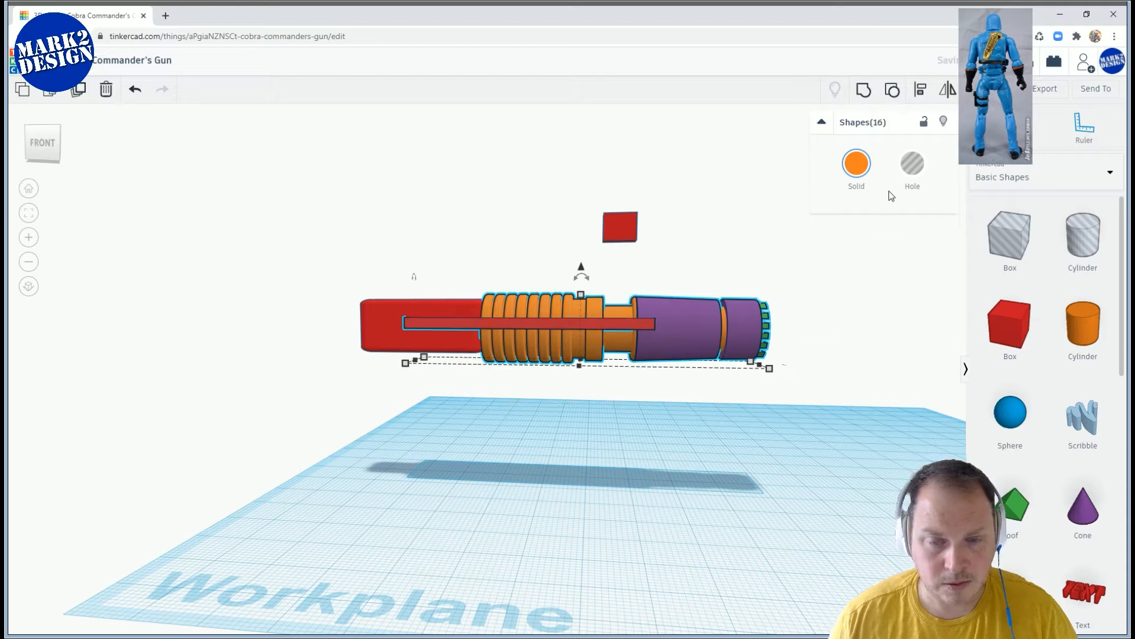
right_click_drag(844, 399, 538, 491)
scroll(816, 350, "up", 3)
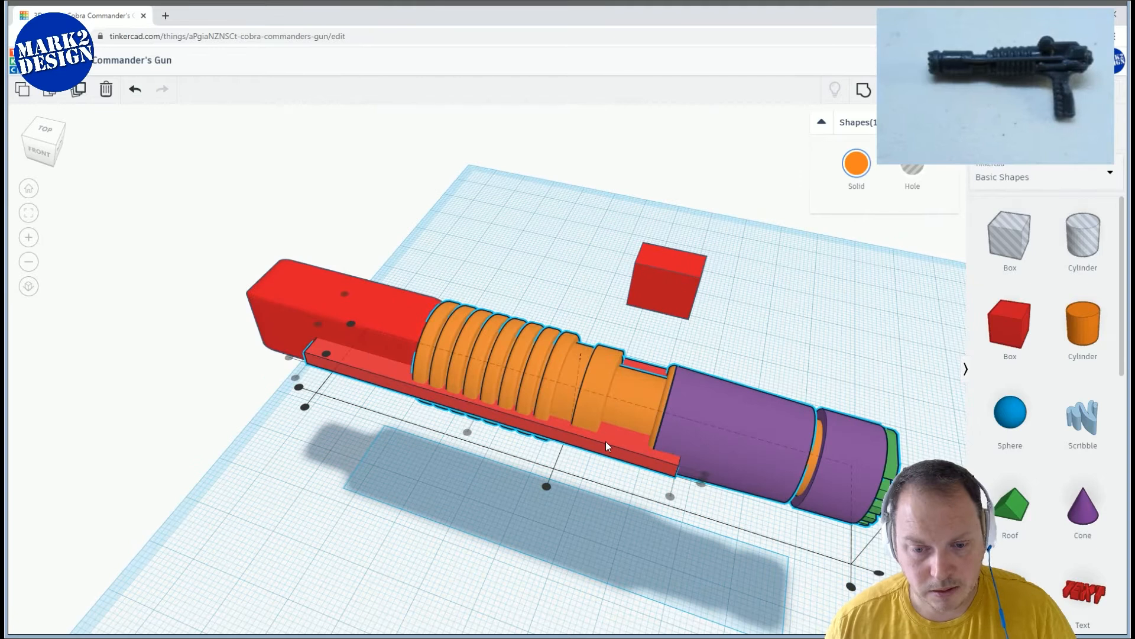
left_click(705, 351)
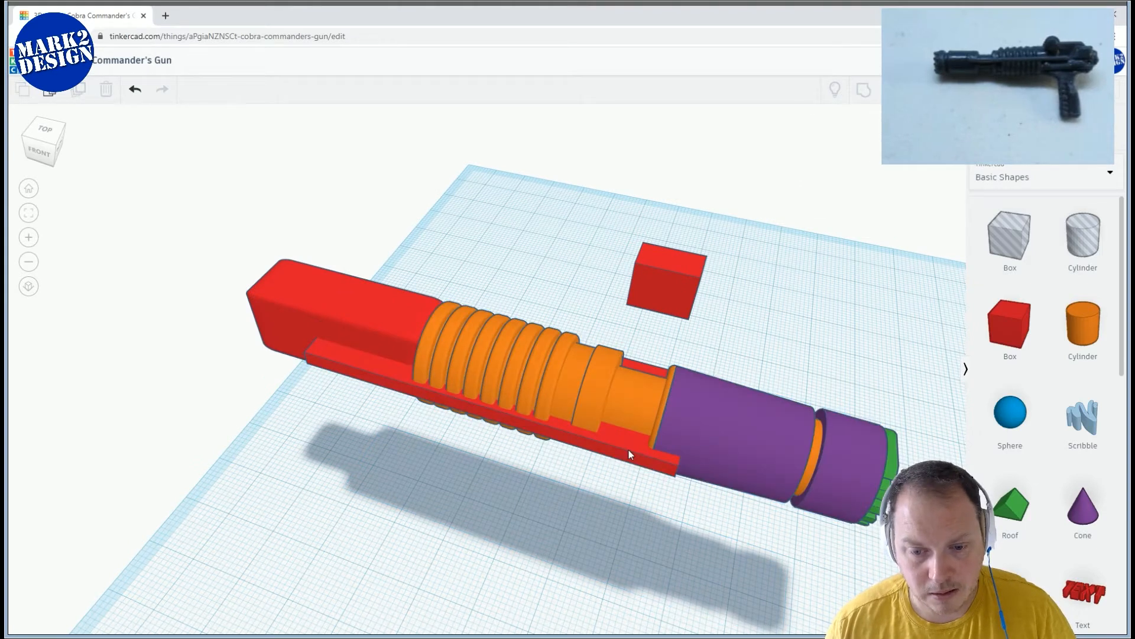
Round the thin side plate's edges with a small radius
left_click(629, 449)
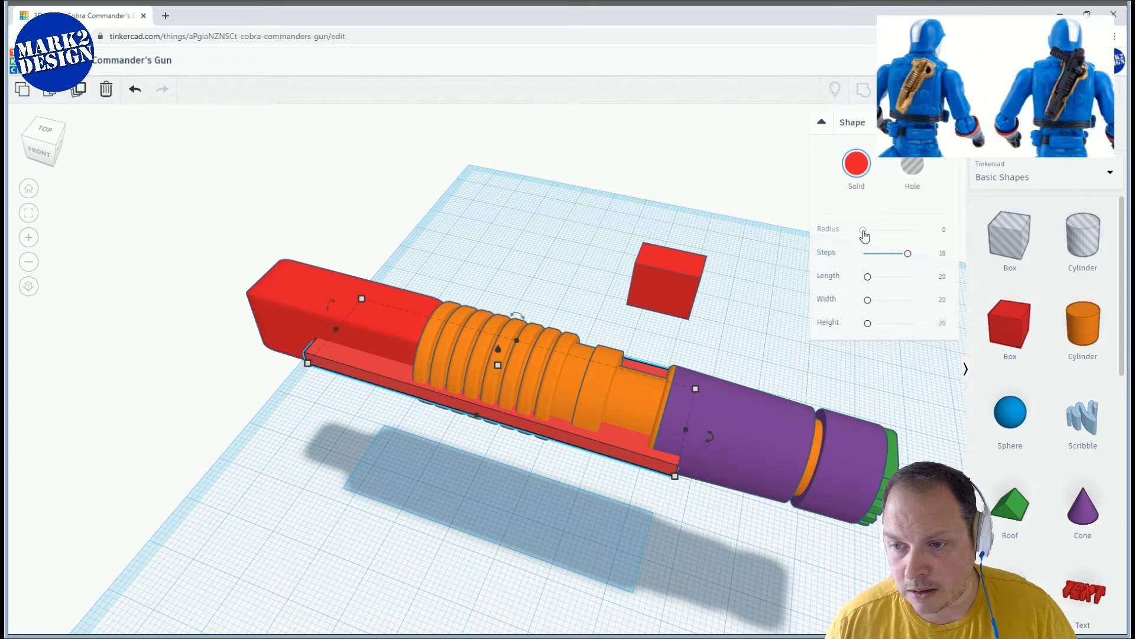
left_click_drag(863, 231, 865, 231)
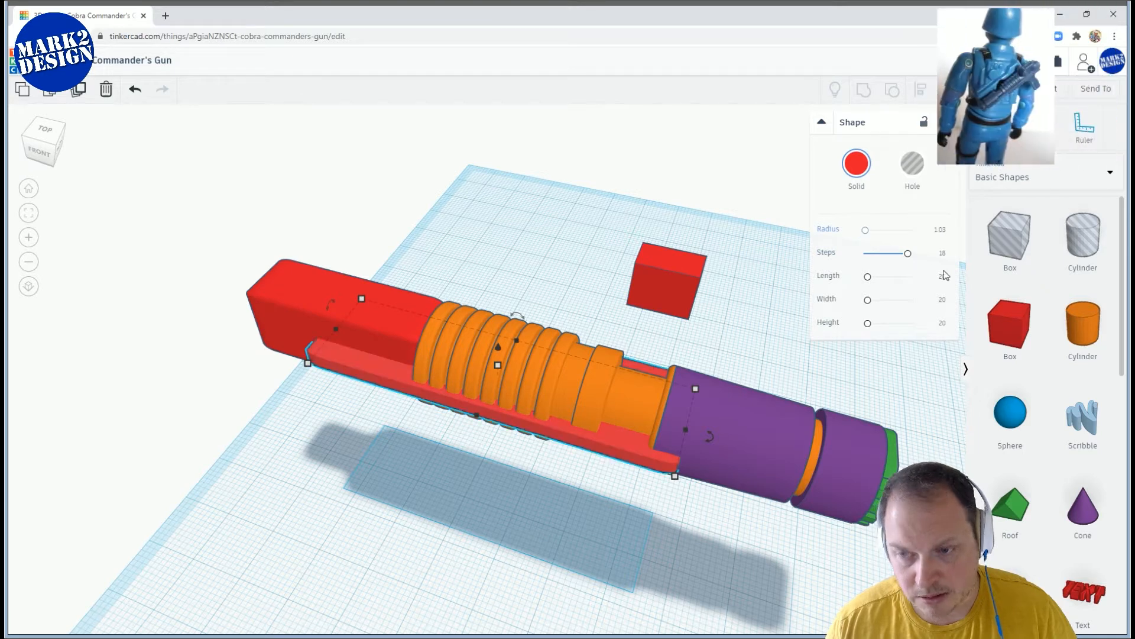
left_click_drag(865, 230, 868, 231)
Align all the gun's shapes to a common centre across the barrel's width
right_click_drag(798, 272, 432, 256)
left_click(921, 91)
right_click_drag(555, 219, 541, 260)
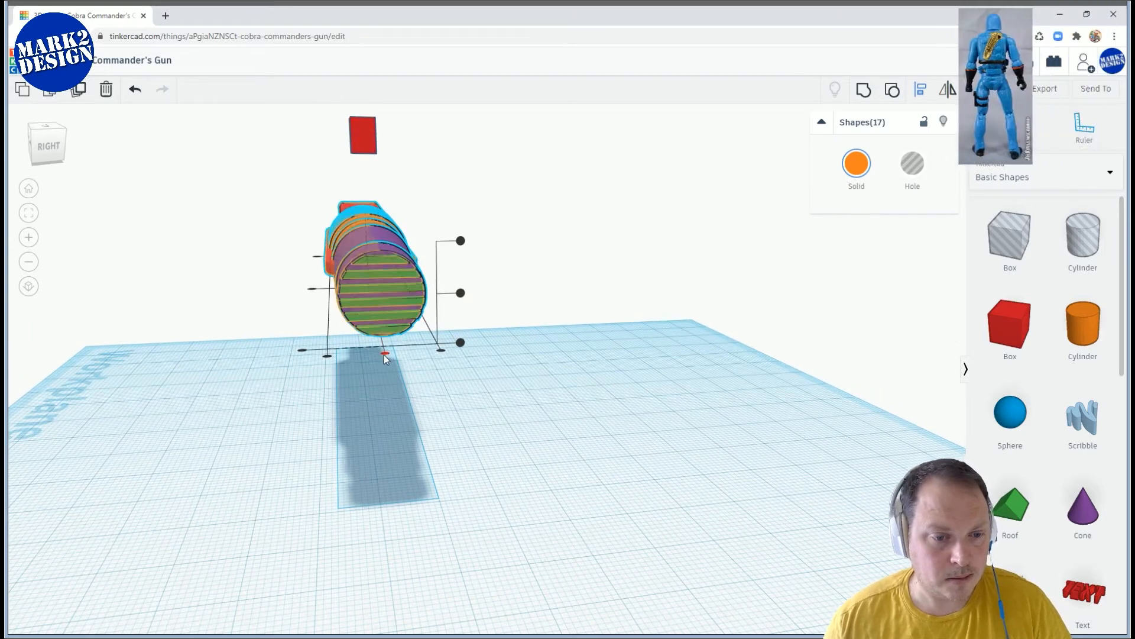
left_click(384, 355)
right_click_drag(368, 360, 570, 372)
left_click(595, 391)
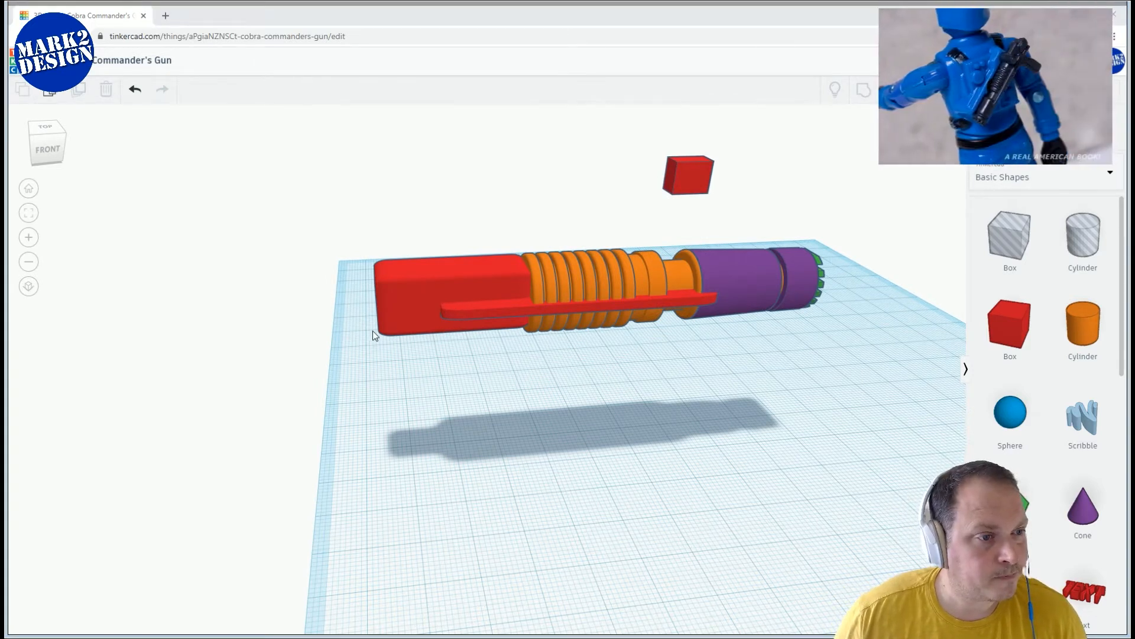
Nudge the rear box sideways and widen it until the side plate protrudes only slightly beyond its faces
right_click_drag(355, 347, 316, 359)
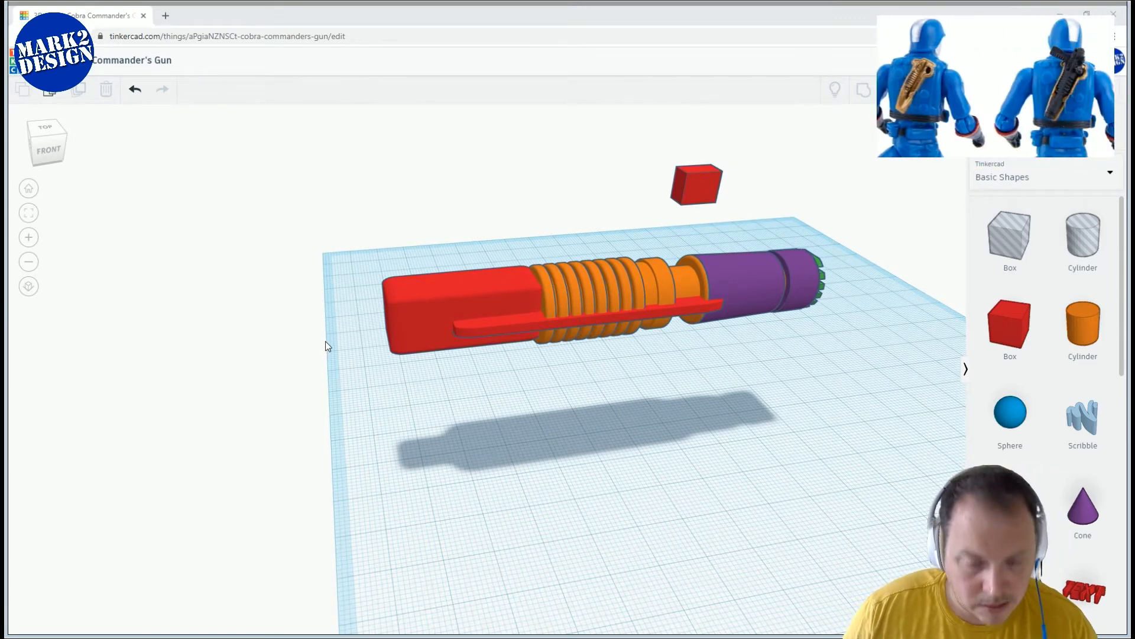
right_click_drag(376, 354, 555, 393)
left_click(641, 352)
key("Left")
key("Left")
key("Left")
key("Left")
key("Left")
key("Left")
key("Left")
key("Left")
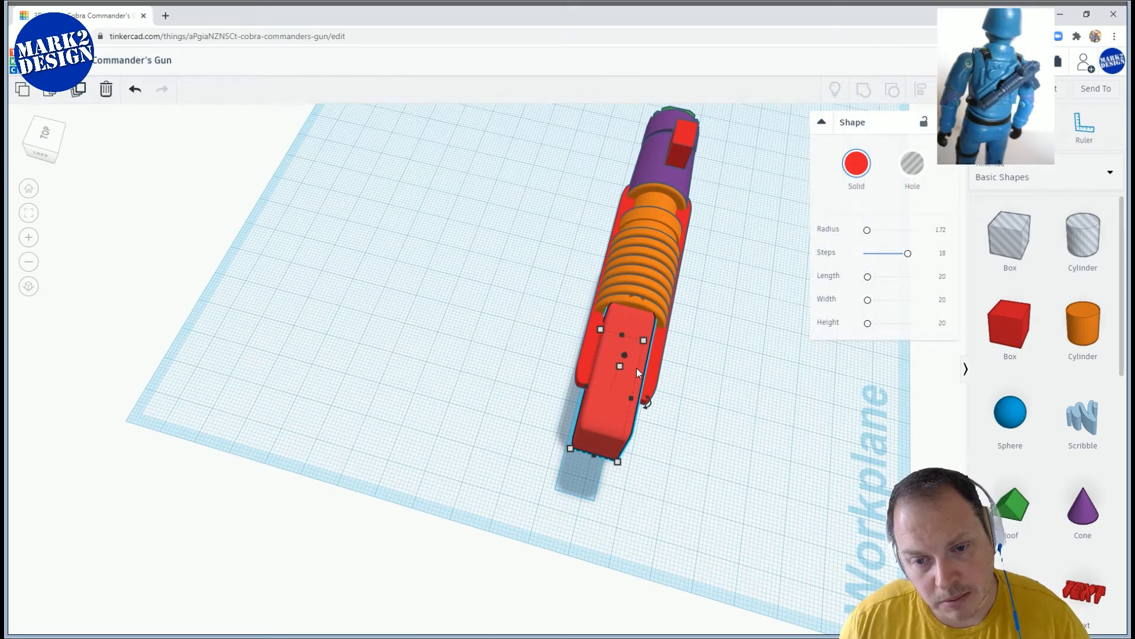
left_click_drag(624, 397, 654, 398)
right_click_drag(654, 398, 484, 355)
scroll(421, 355, "up", 5)
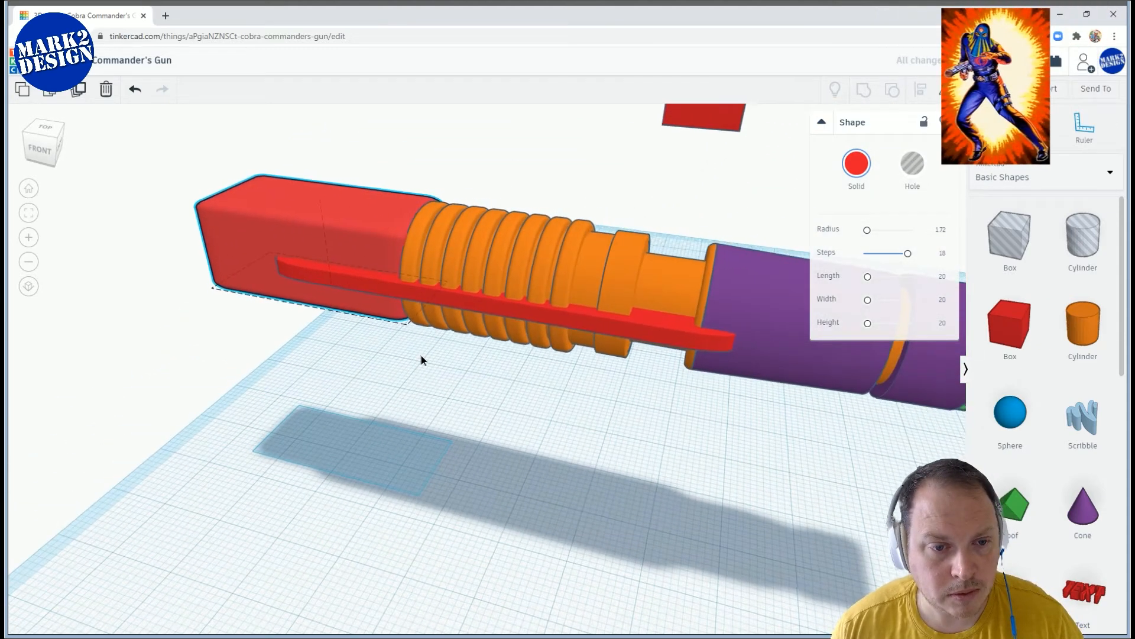
Extend the green slotted muzzle piece slightly out of the barrel's front end
scroll(457, 361, "down", 5)
right_click_drag(481, 371, 674, 255)
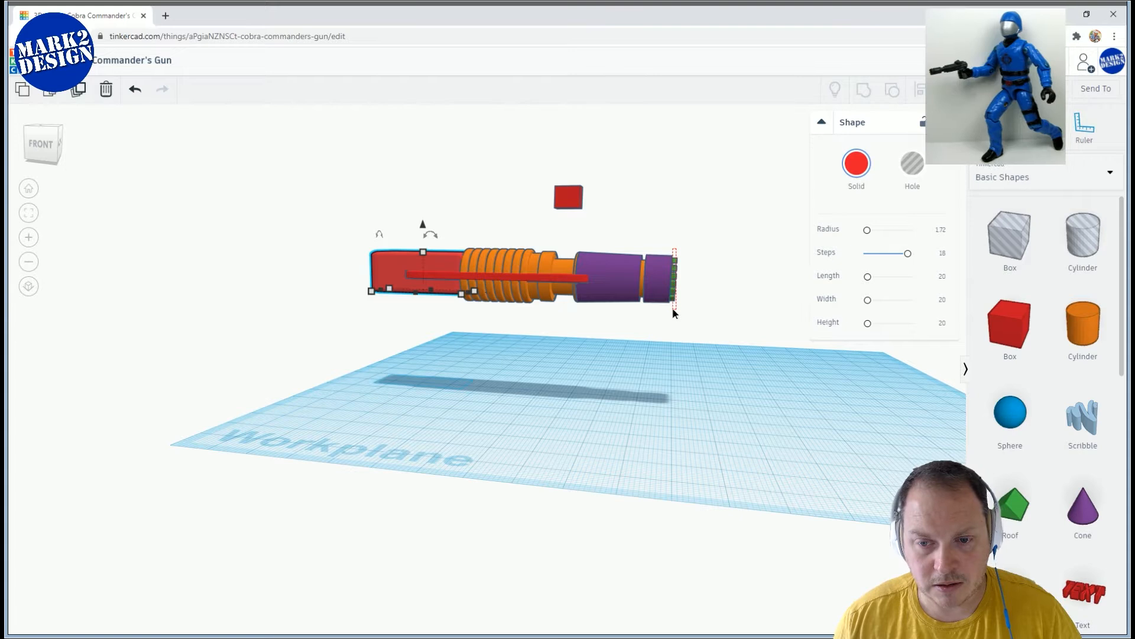
scroll(687, 319, "up", 2)
right_click_drag(695, 321, 609, 360)
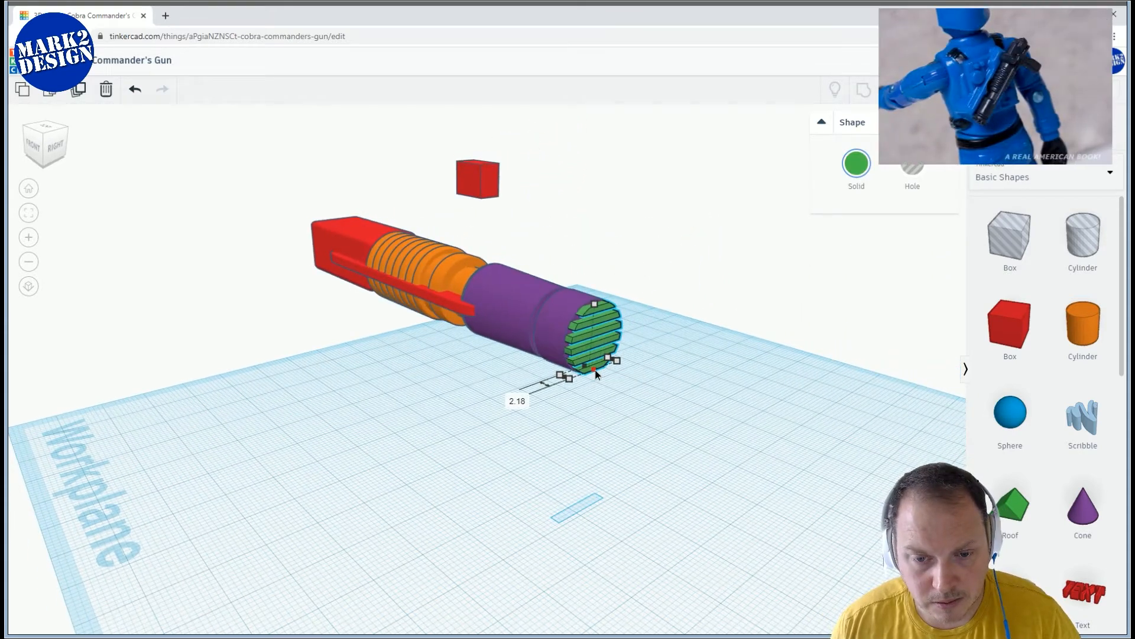
left_click_drag(596, 371, 599, 372)
left_click(350, 395)
Place a sphere on the workplane in front of the gun
right_click_drag(332, 395, 469, 402)
scroll(350, 397, "down", 2)
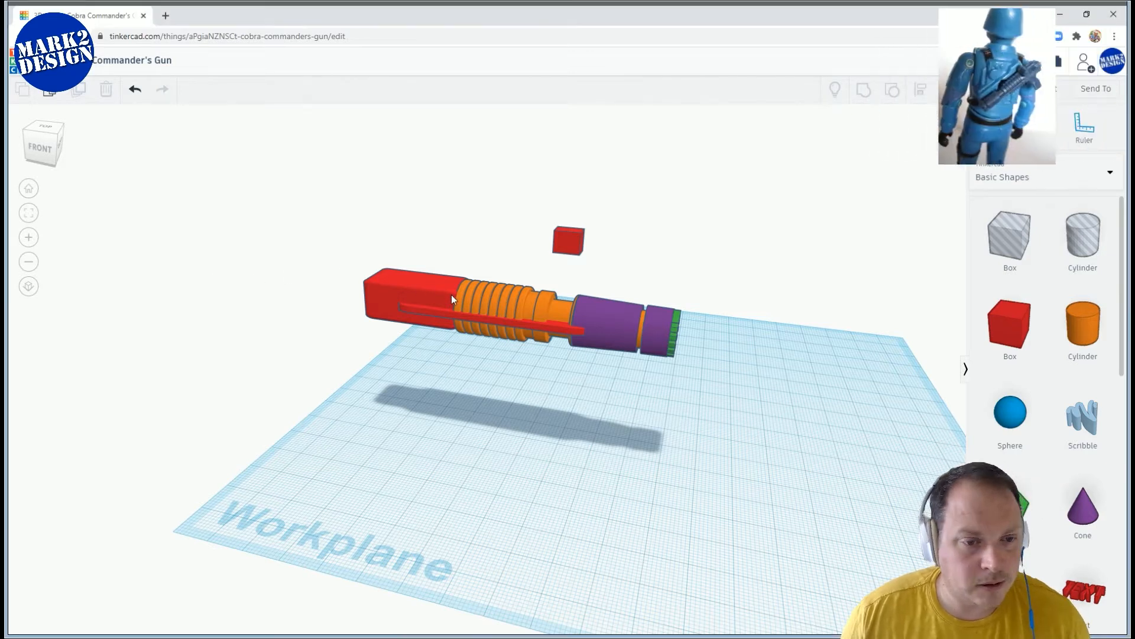
right_click_drag(473, 329, 473, 270)
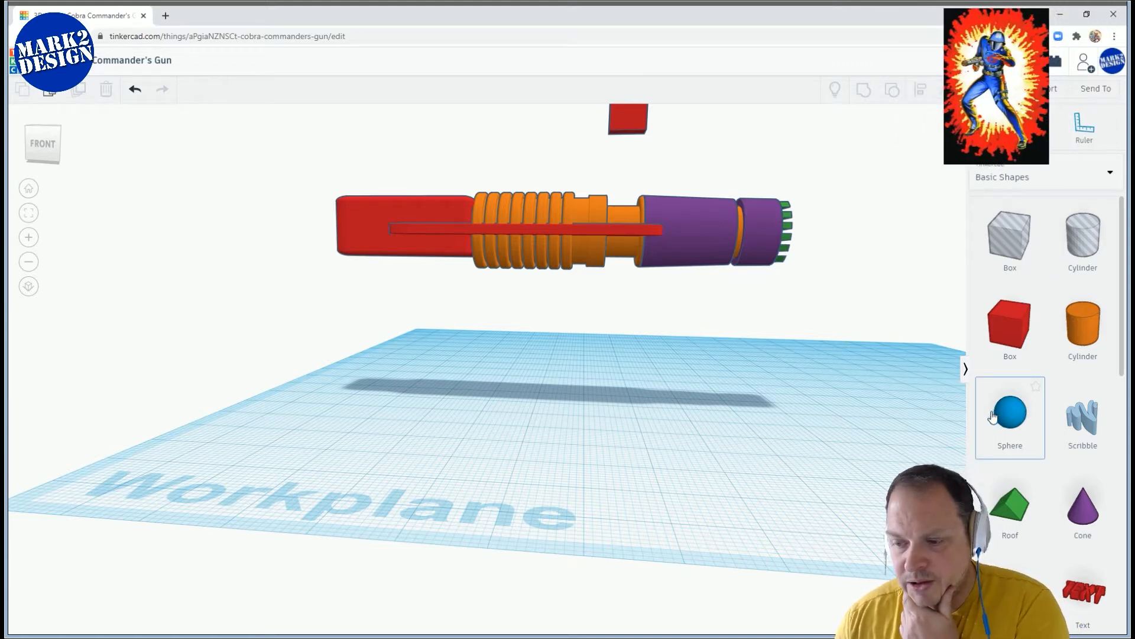
right_click_drag(747, 349, 708, 382)
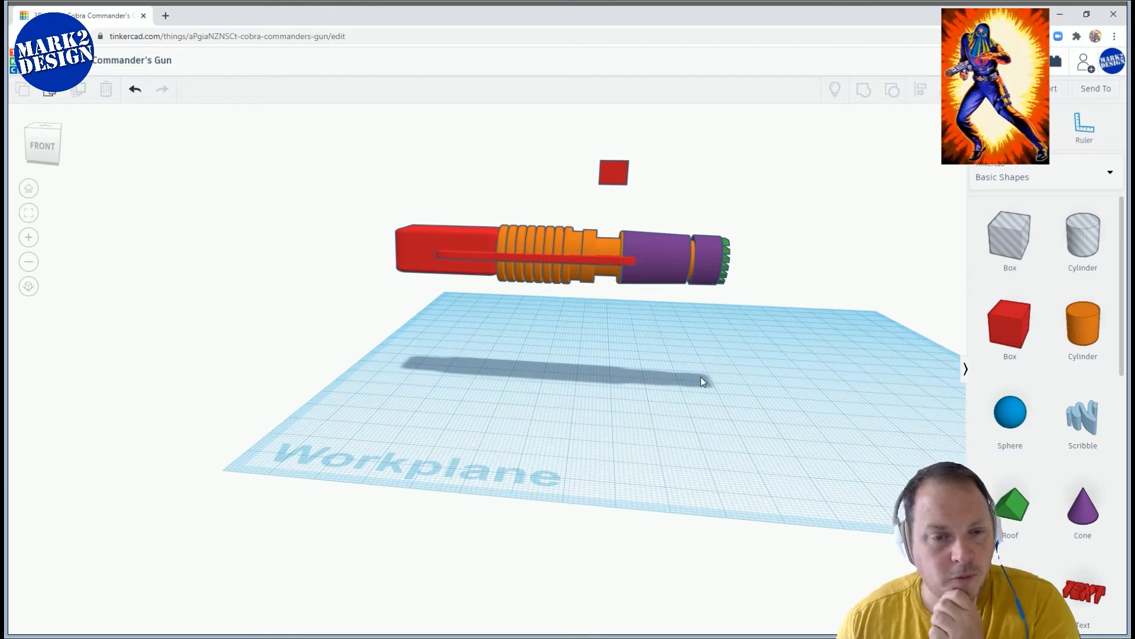
left_click_drag(1014, 419, 544, 428)
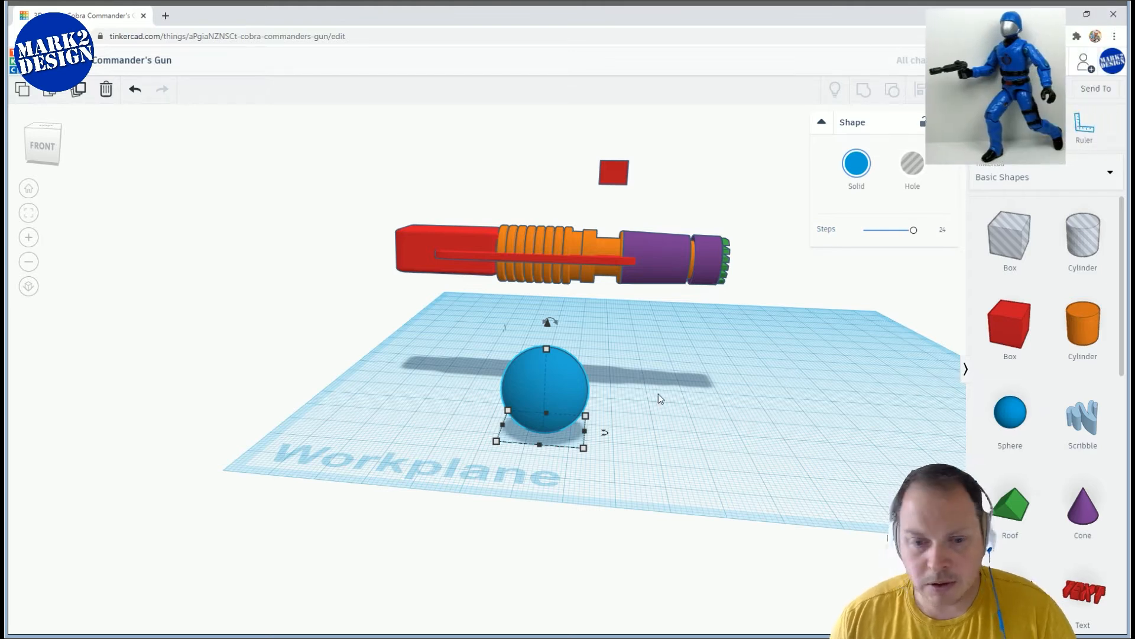
Add a cone next to the sphere, raise it off the workplane, and set its top radius to 7.47 and its sides to 11
left_click_drag(1082, 507, 650, 439)
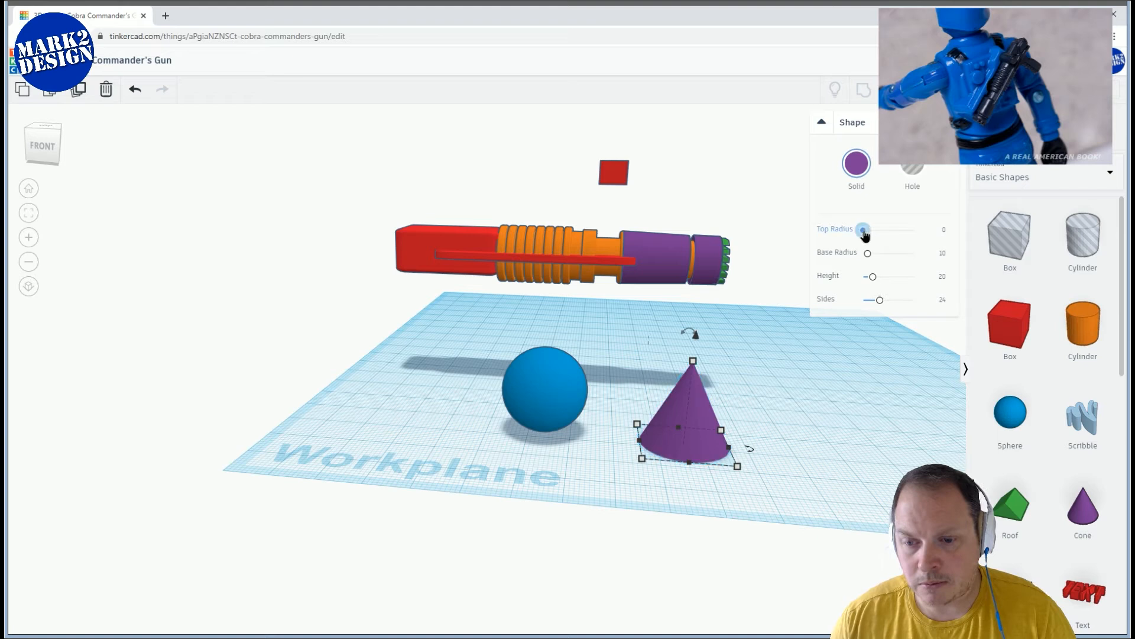
left_click_drag(864, 231, 867, 231)
left_click_drag(686, 393, 703, 320)
right_click_drag(752, 378, 698, 395)
left_click_drag(863, 300, 867, 300)
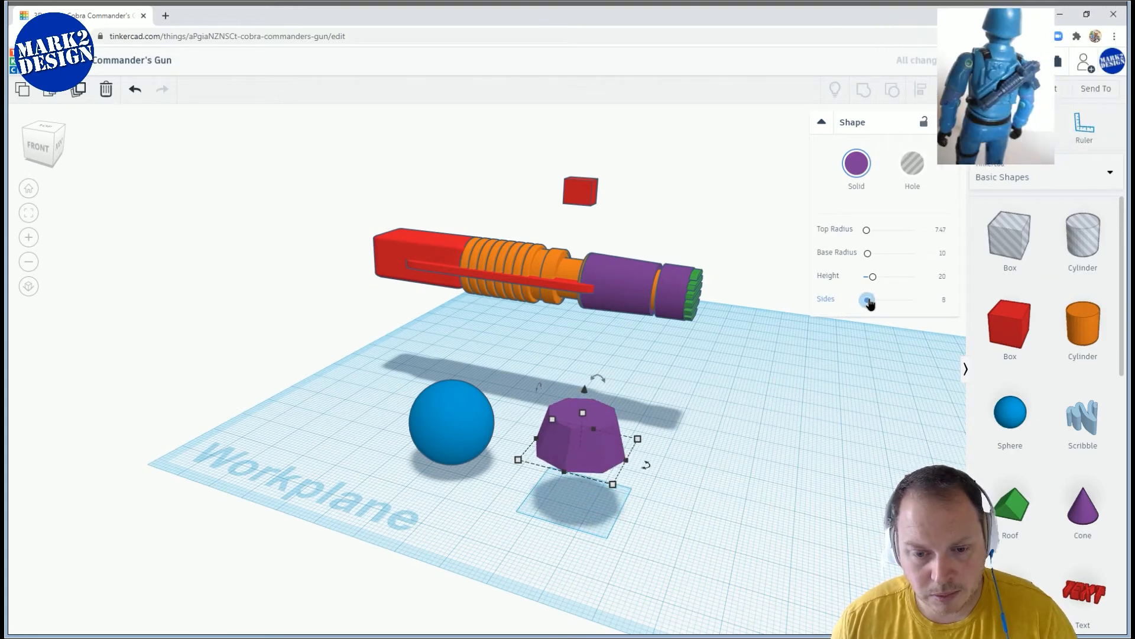
right_click_drag(753, 396, 572, 338)
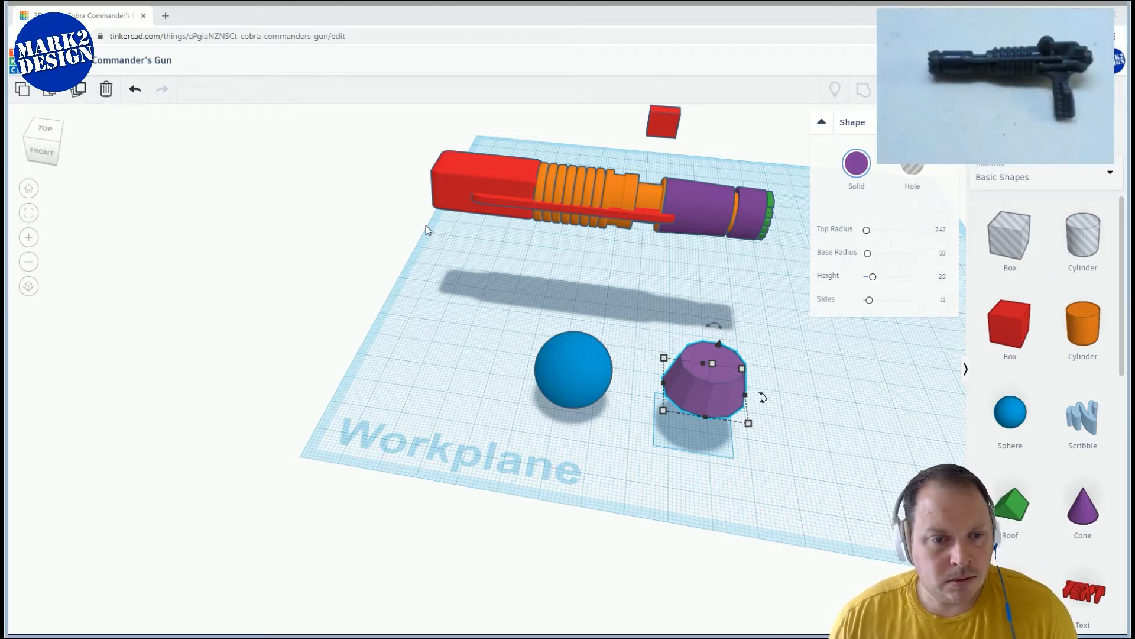
Bring the truncated cone to the gun's side and rotate it so its narrow end faces outward
right_click_drag(474, 230, 532, 192)
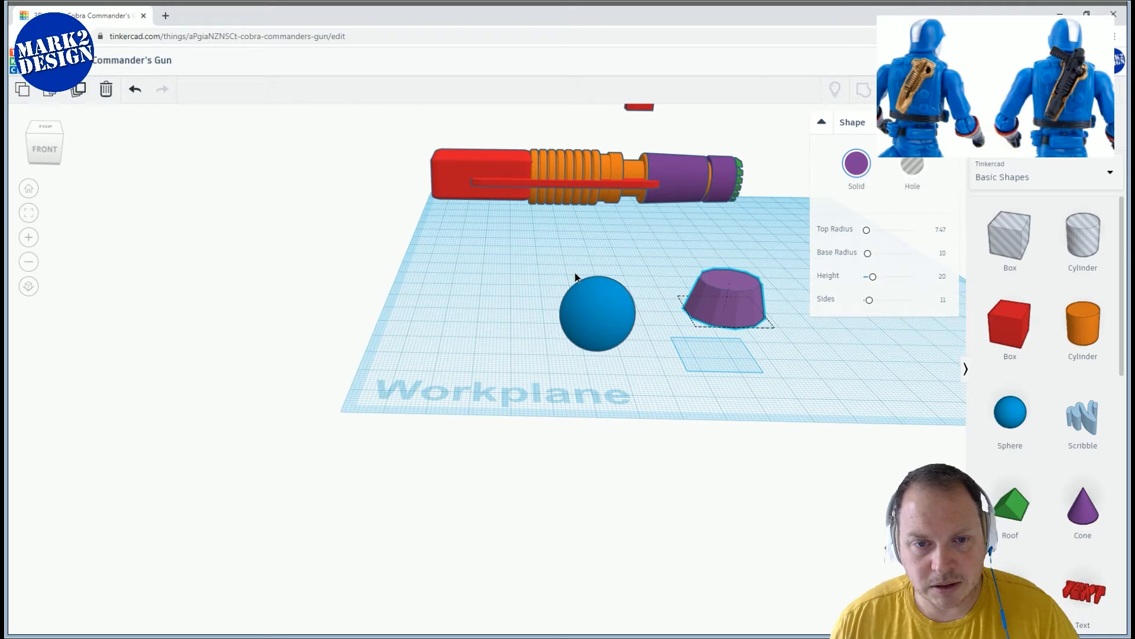
right_click_drag(499, 249, 493, 204)
mouse_move(514, 147)
right_mouse_down()
mouse_move(591, 136)
mouse_move(503, 151)
right_mouse_up()
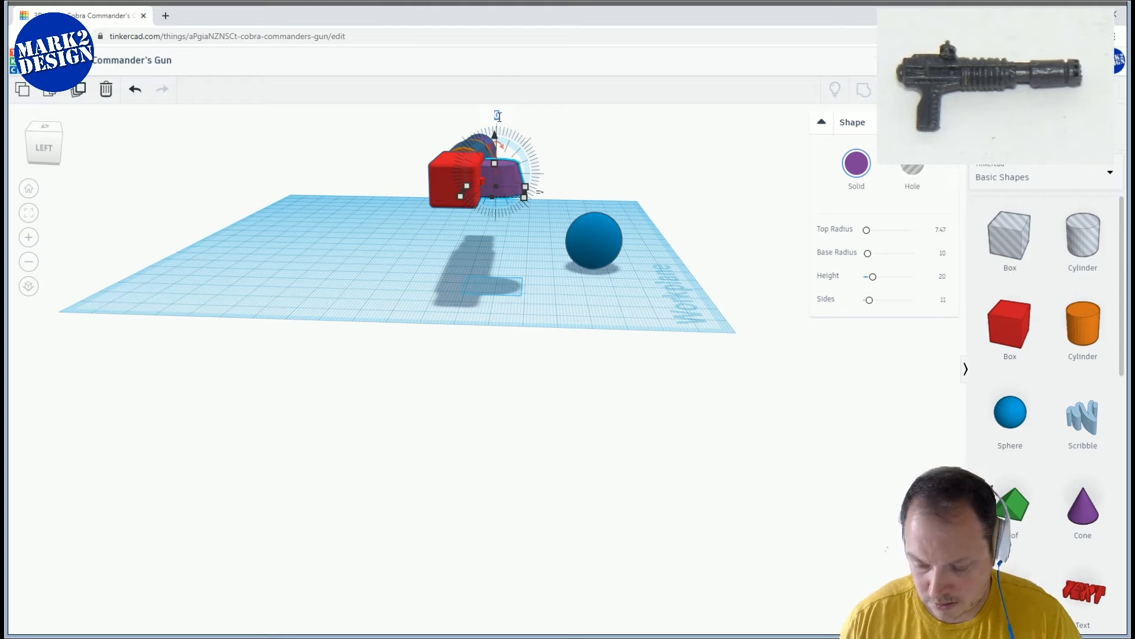
right_click_drag(535, 130, 529, 191)
scroll(530, 191, "up", 3)
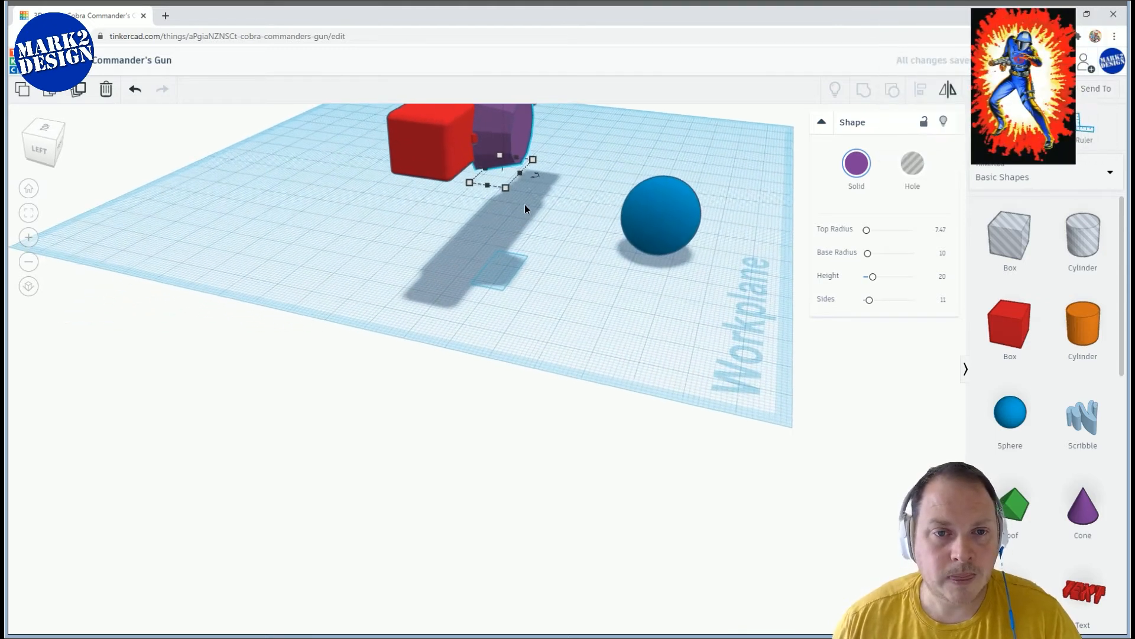
middle_click_drag(530, 190, 509, 289)
scroll(509, 289, "up", 3)
Scale the truncated cone down proportionally to a small knob and raise it beside the rear box, just below the side plate
left_click_drag(490, 149, 511, 233, "shift")
right_click_drag(510, 233, 486, 229)
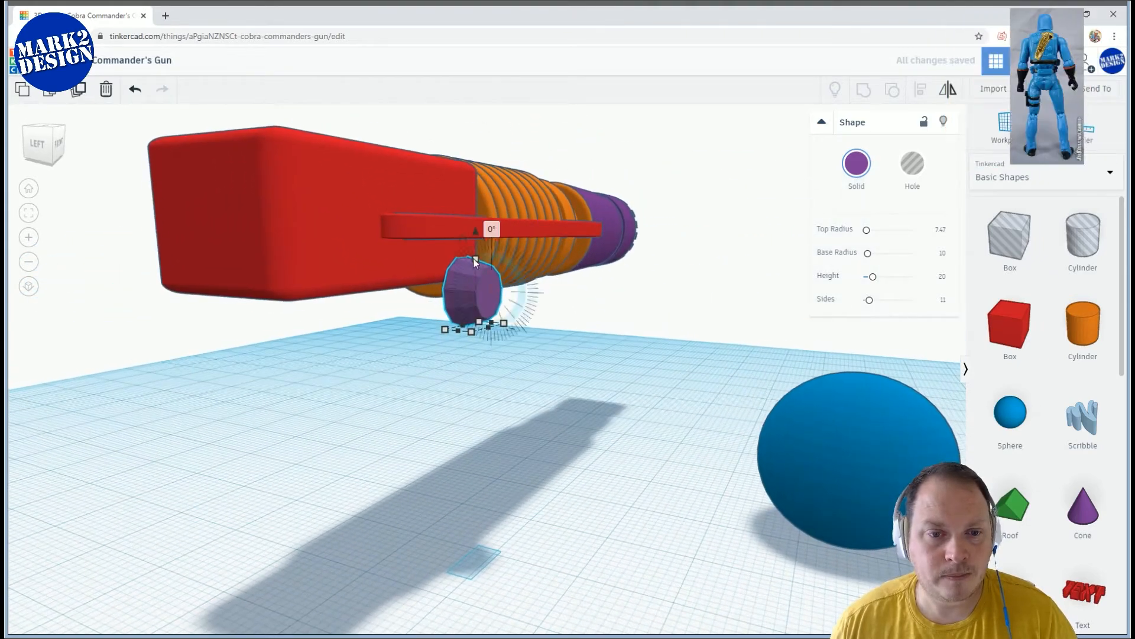
scroll(477, 229, "up", 2)
left_click_drag(477, 230, 477, 210)
right_click_drag(513, 251, 577, 363)
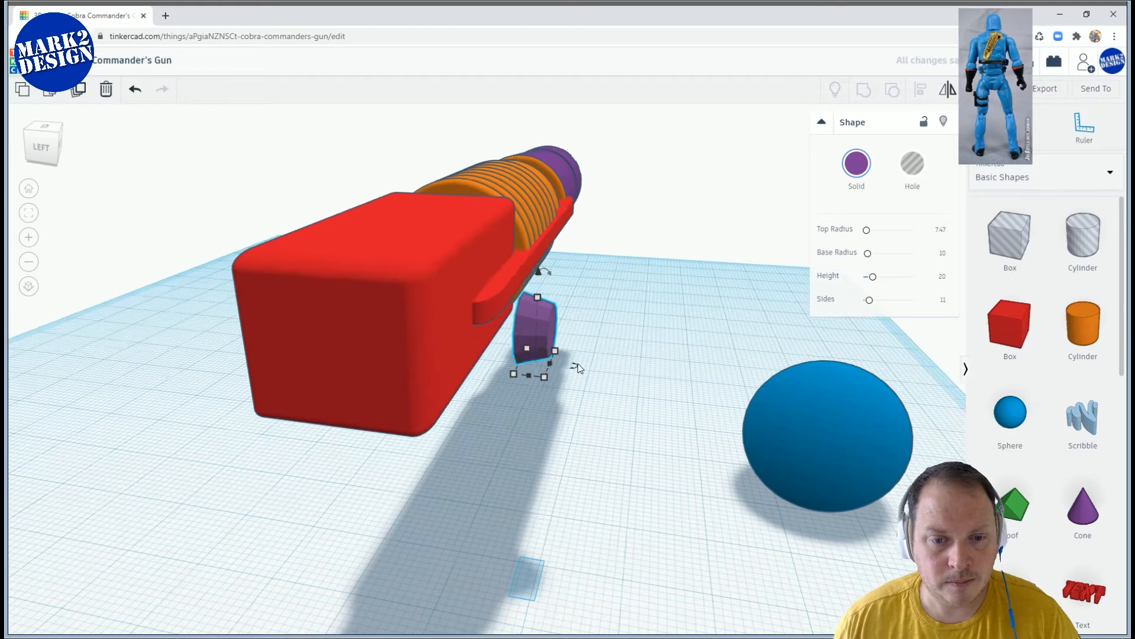
left_click_drag(556, 370, 545, 368, "shift")
right_click_drag(545, 368, 421, 222)
left_click_drag(421, 222, 420, 195)
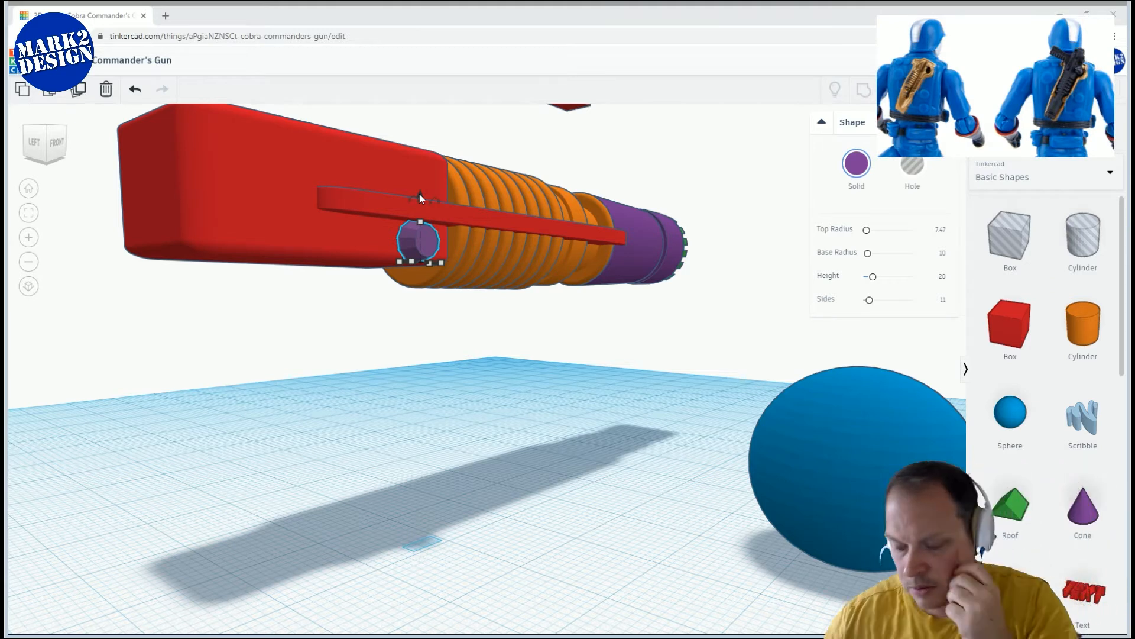
Set the small knob's height to 3.75 mm
right_click_drag(505, 207, 378, 328)
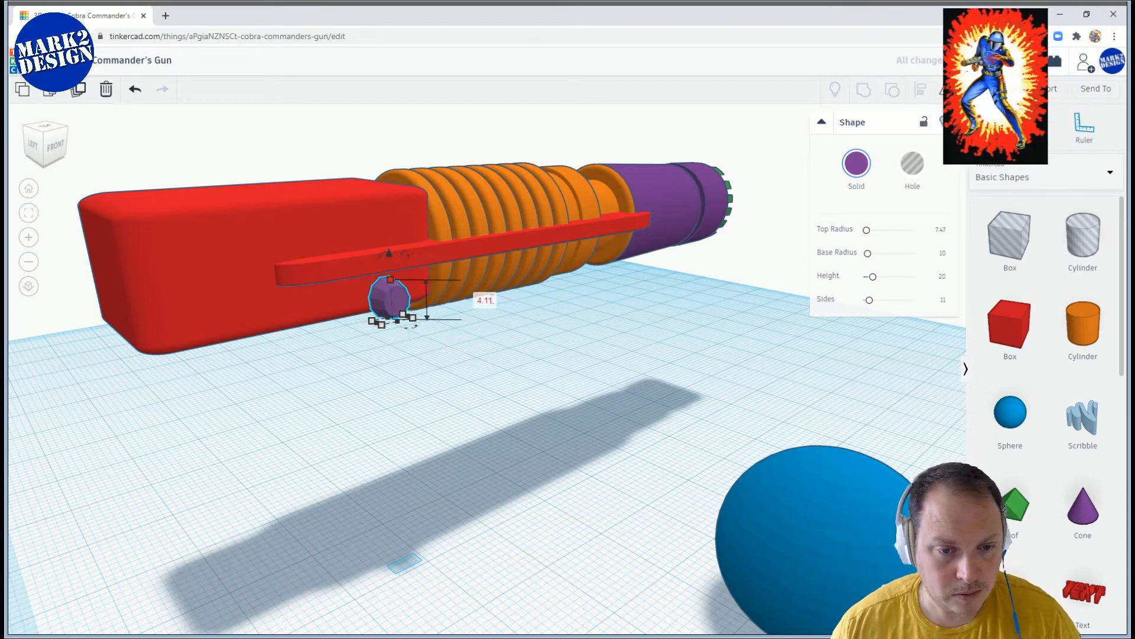
left_click(492, 299)
type("3.75")
key("Return")
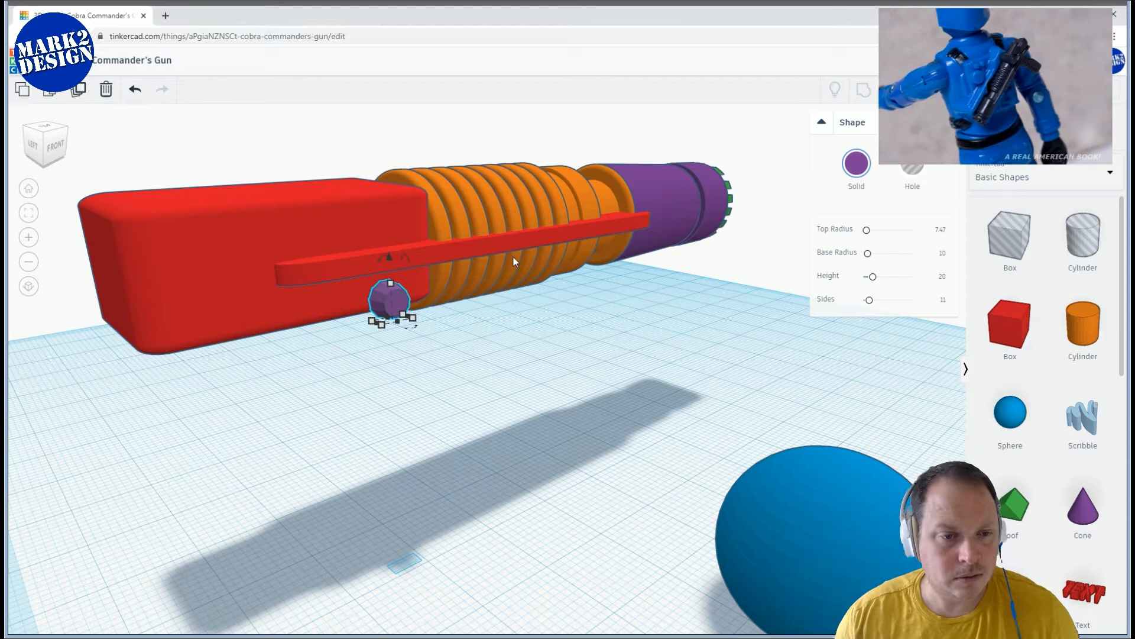
Raise the thin side plate by 2.25 mm and move the small knob up beneath it
left_click(505, 243)
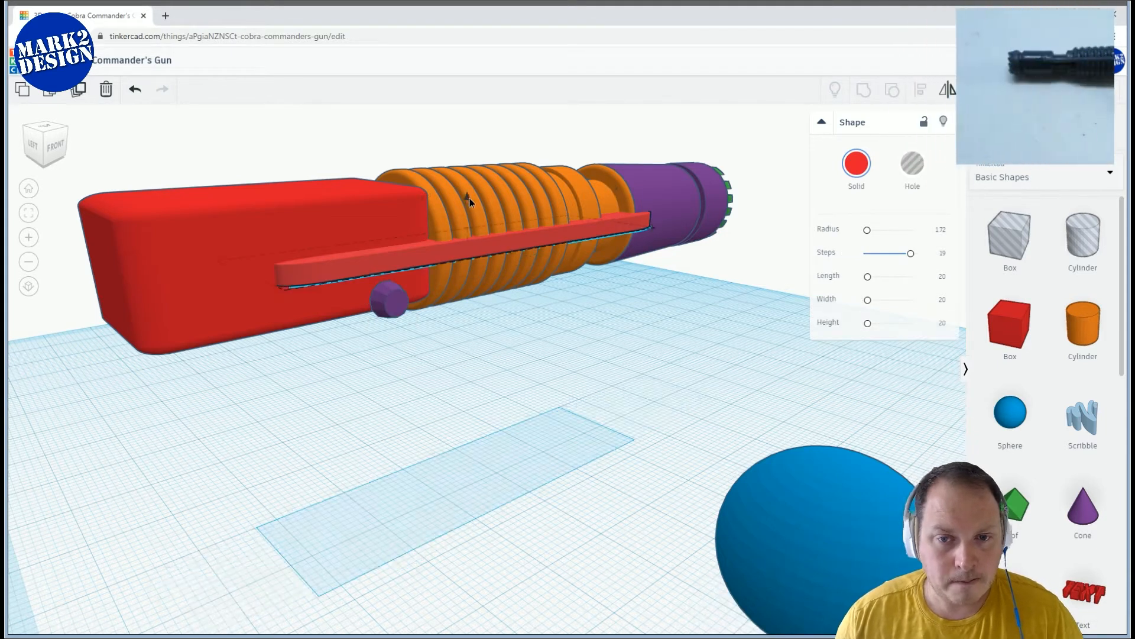
left_click_drag(472, 189, 474, 184)
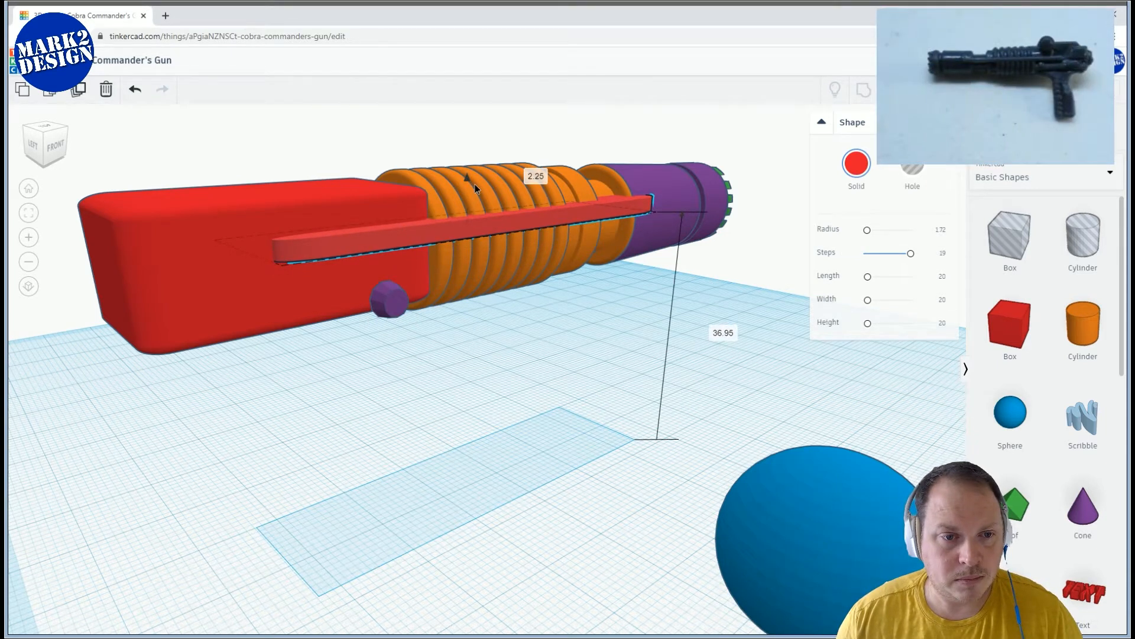
left_click(398, 297)
left_click_drag(389, 247, 391, 229)
right_click_drag(390, 229, 543, 228)
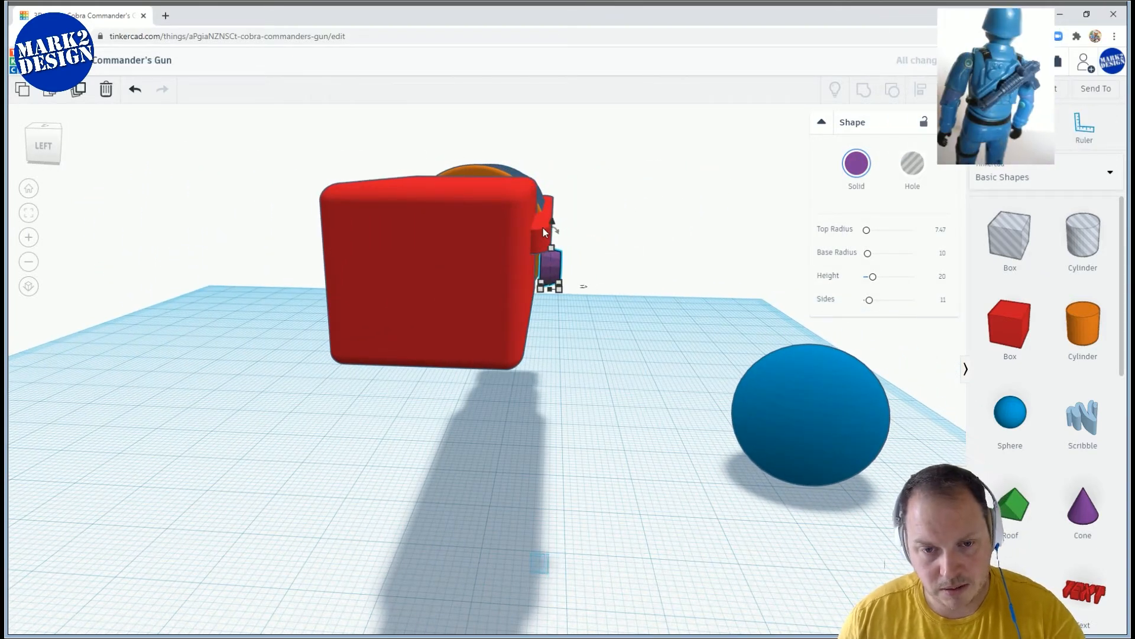
right_click_drag(543, 229, 672, 392)
scroll(488, 272, "up", 3)
scroll(672, 392, "down", 4)
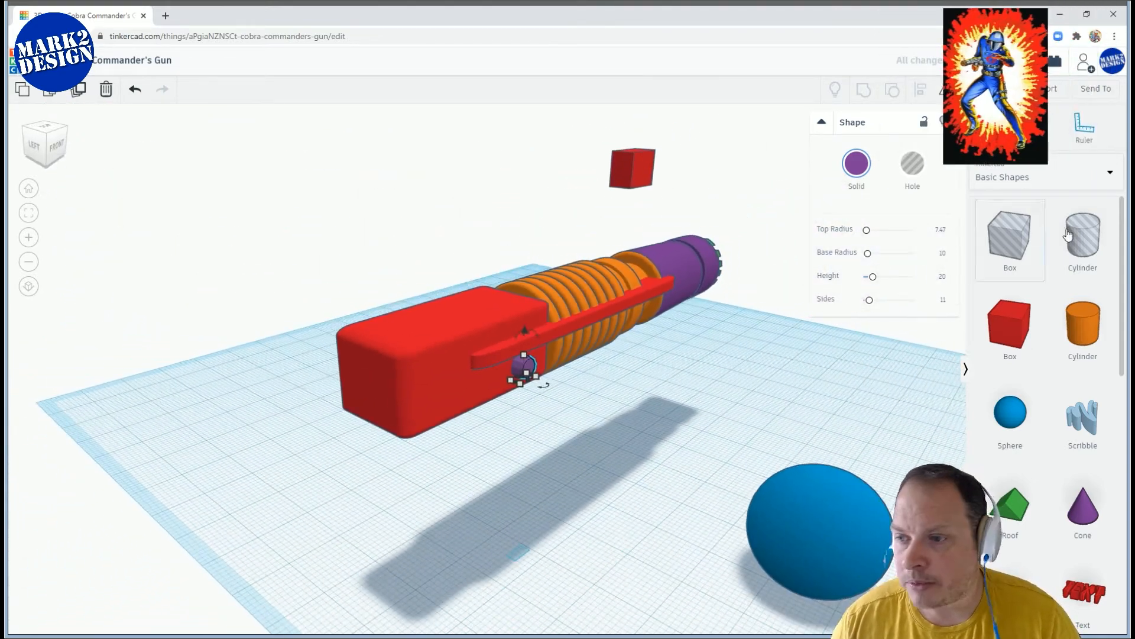
Add a cylinder hole, raise it off the workplane beside the gun, and rotate it 90° so it lies crosswise to the barrel
left_click(561, 535)
right_click_drag(582, 529, 705, 457)
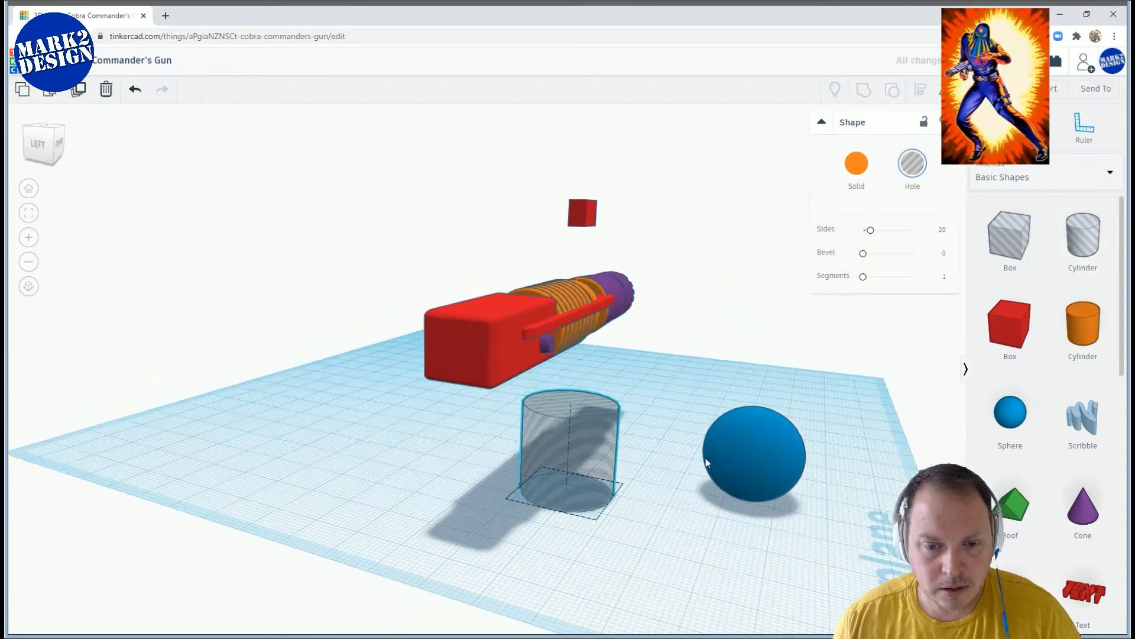
left_click_drag(610, 368, 630, 249)
right_click_drag(632, 267, 626, 283)
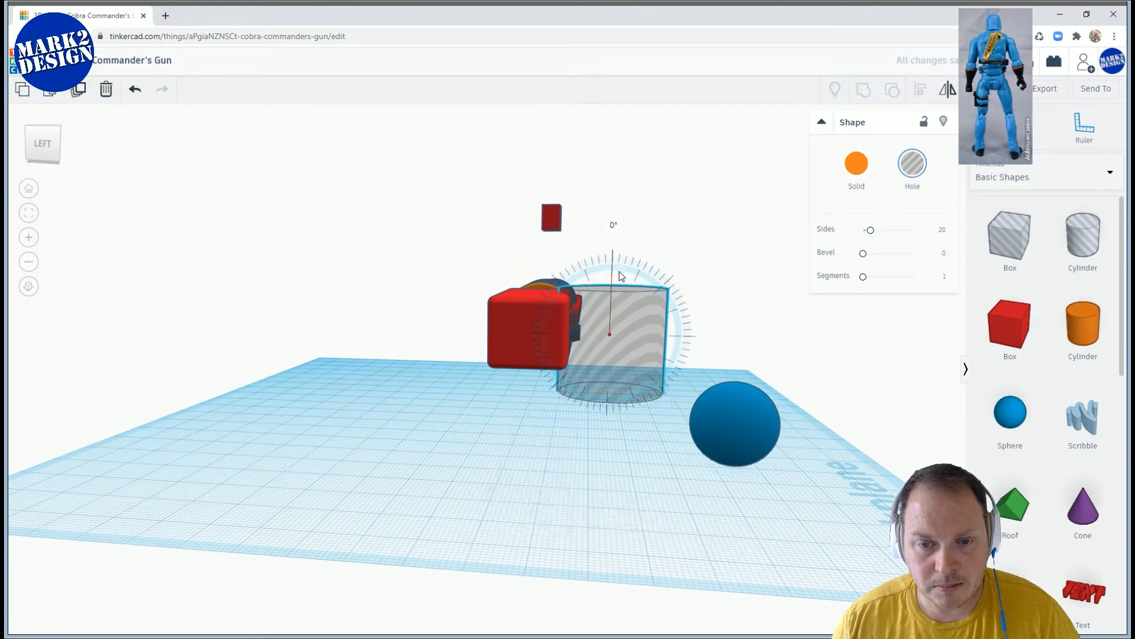
left_click_drag(612, 227, 613, 232)
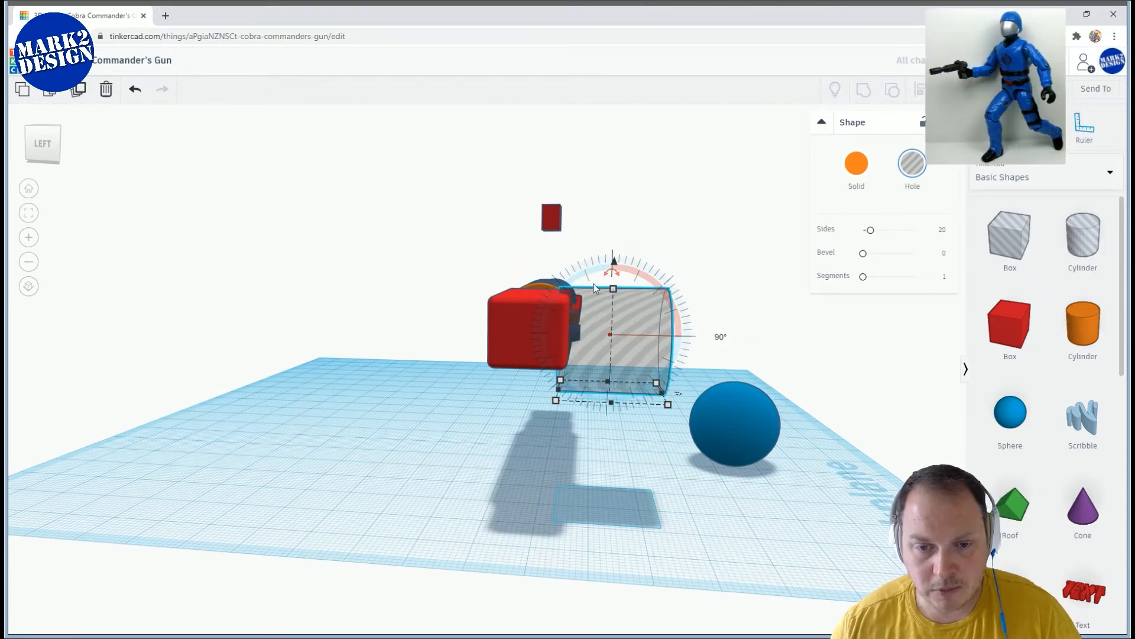
Move the cylinder hole sideways and scale it down to slightly more than the knob's size
right_click_drag(594, 285, 552, 299)
left_click_drag(610, 336, 641, 338)
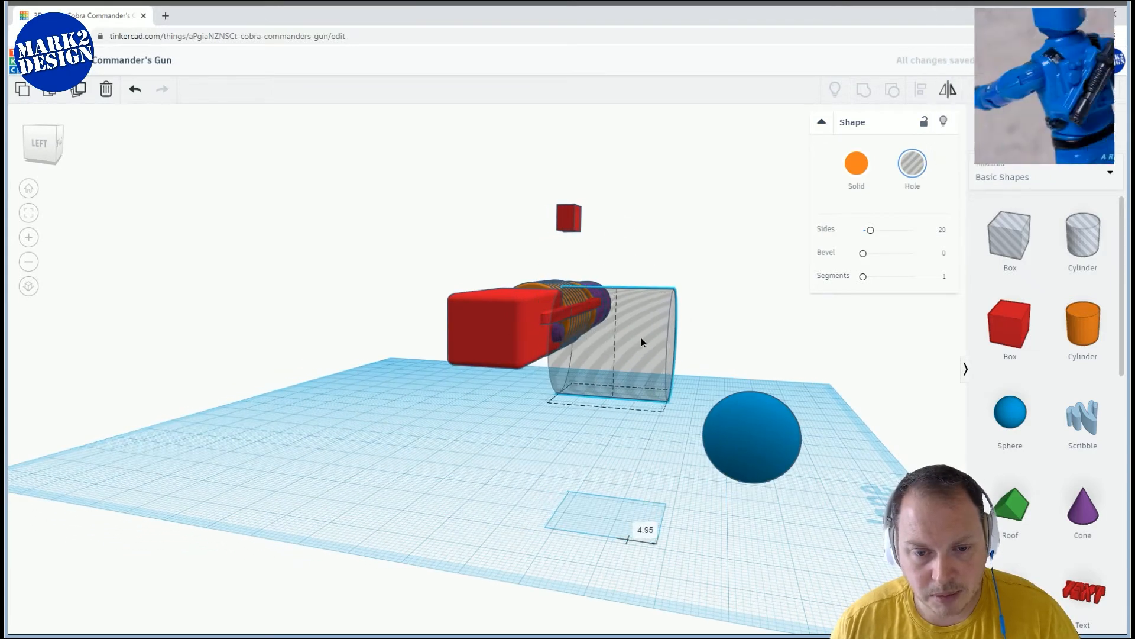
right_click_drag(665, 412, 622, 459)
left_click_drag(644, 433, 574, 413)
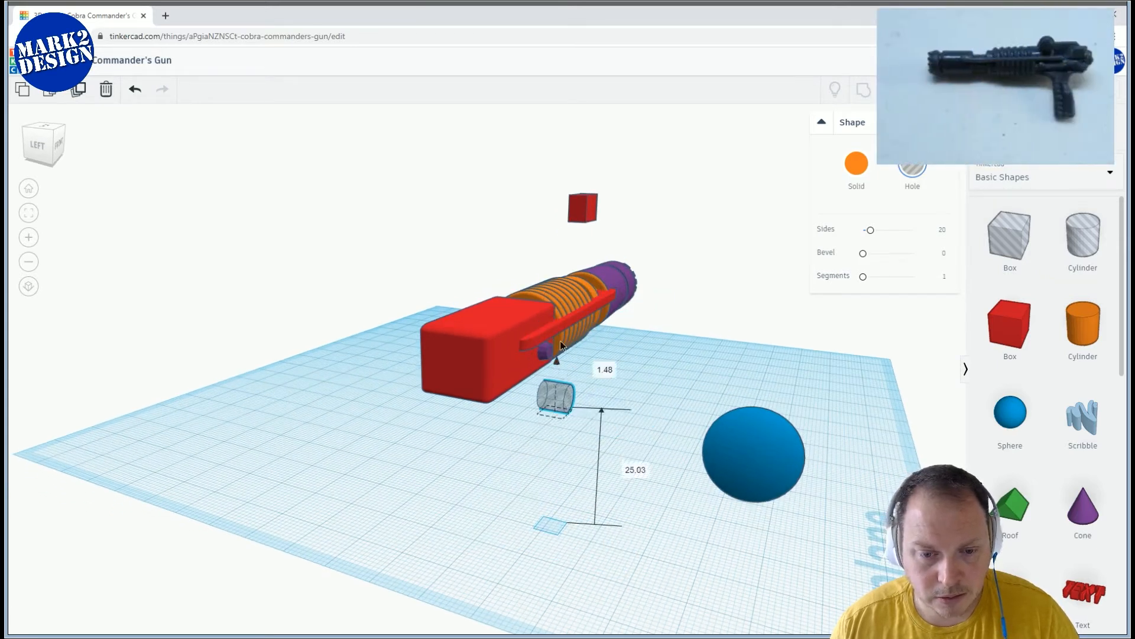
scroll(563, 357, "up", 3)
Position the small cylinder hole over the knob on the rear box's side, below the side plate
right_click_drag(595, 343, 476, 313)
left_click_drag(475, 313, 499, 311)
right_click_drag(526, 308, 438, 248)
left_click_drag(424, 245, 422, 252)
right_click_drag(411, 252, 388, 251)
left_click_drag(386, 288, 404, 287)
right_click_drag(439, 298, 659, 361)
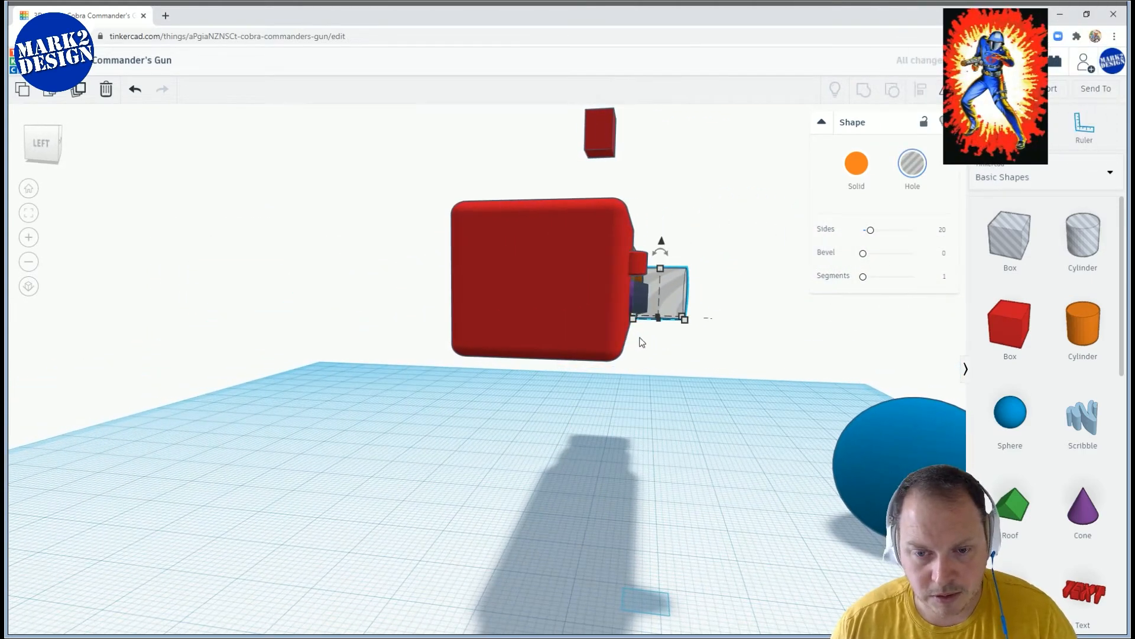
Align the cylinder hole and the knob with each other
right_click_drag(718, 333, 680, 320)
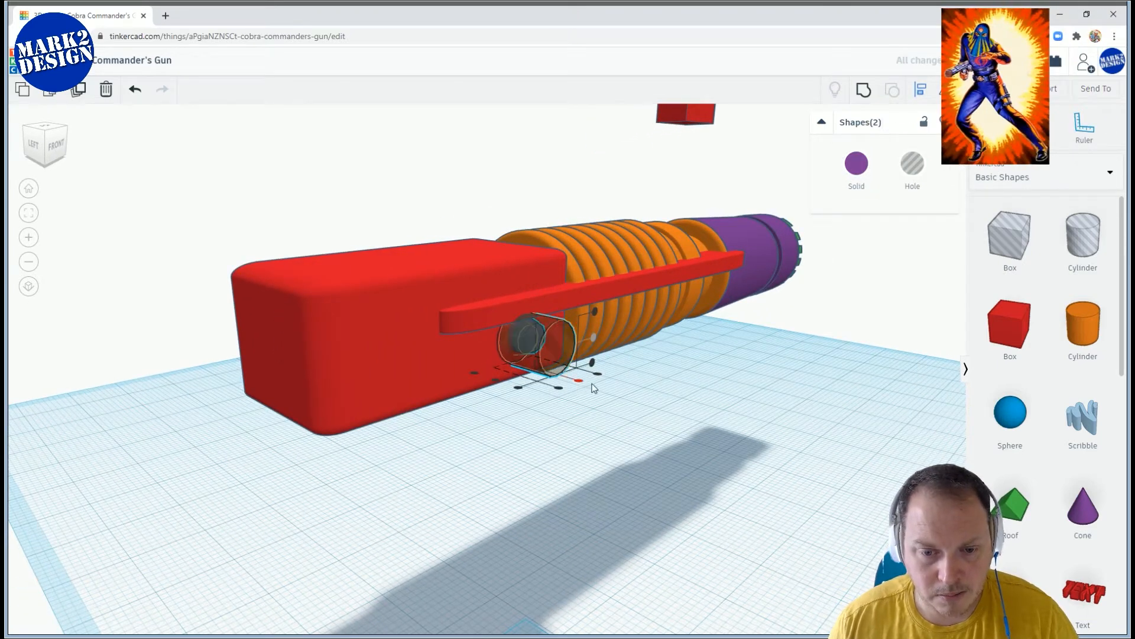
left_click(626, 393)
right_click_drag(626, 394, 587, 367)
scroll(556, 295, "up", 3)
left_click(559, 288)
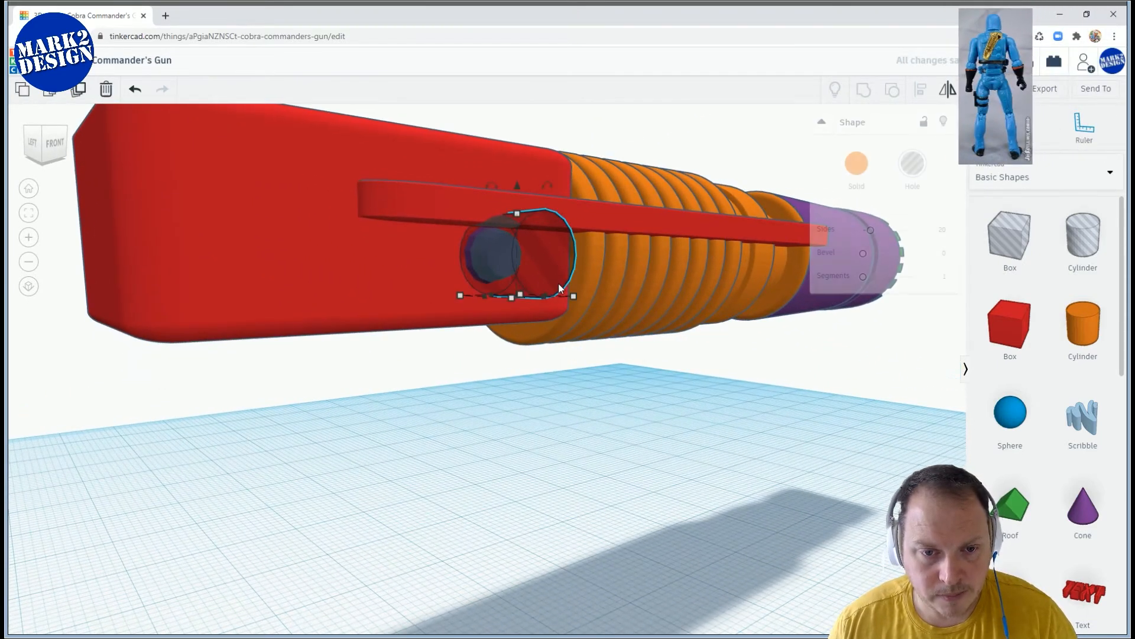
Set the cylinder hole to 64 sides and shorten it to 3.84 mm
left_click(549, 281)
right_click_drag(560, 361, 556, 455)
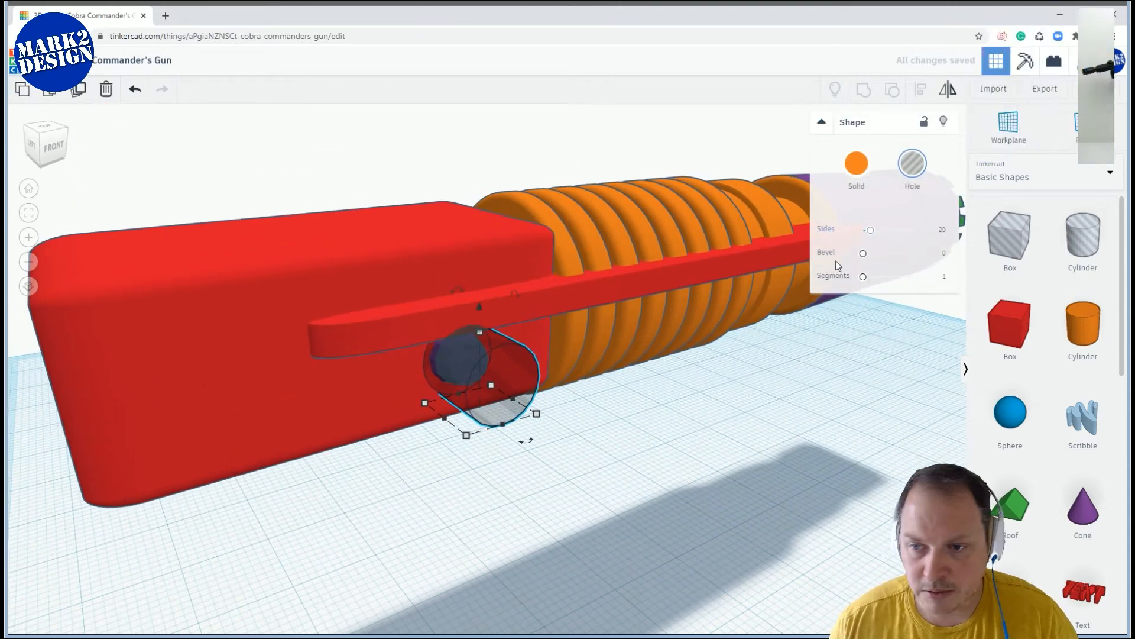
left_click_drag(503, 424, 492, 416)
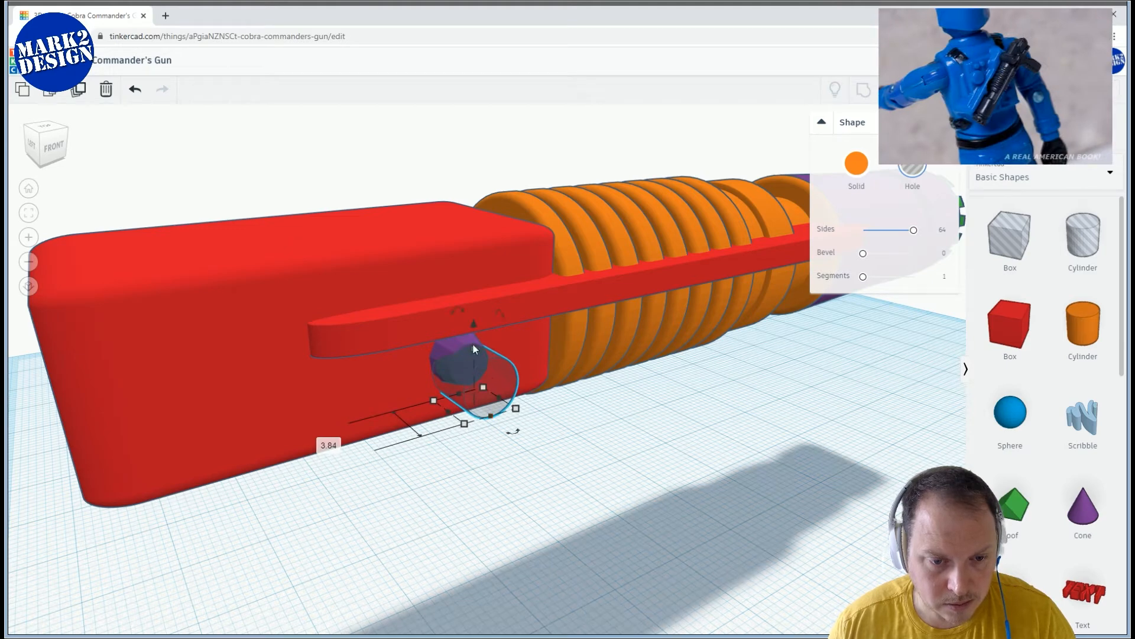
right_click_drag(434, 313, 609, 300)
right_click_drag(704, 341, 427, 368)
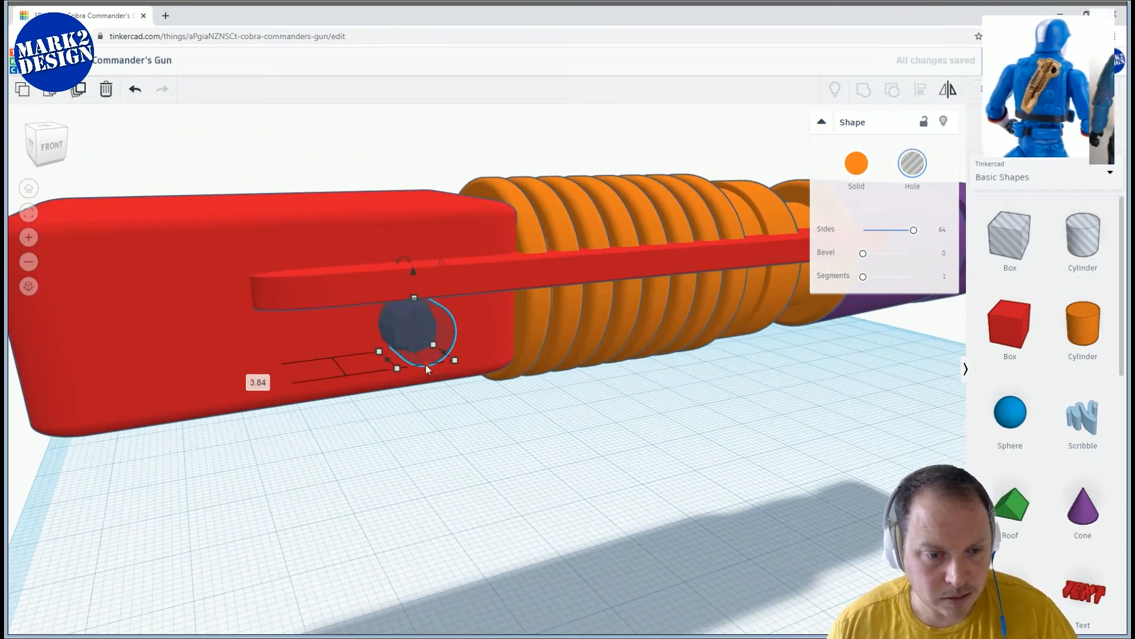
Lengthen the cylinder hole to 4.28 mm and lower it by 0.48 mm around the knob
left_click_drag(428, 364, 431, 365)
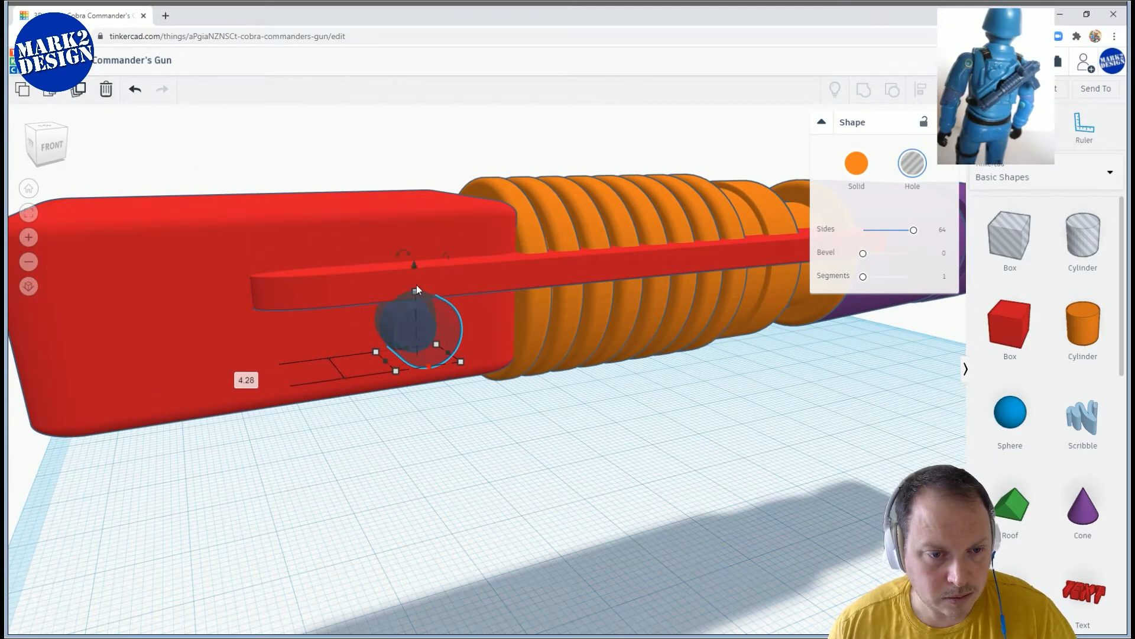
left_click_drag(414, 267, 417, 274)
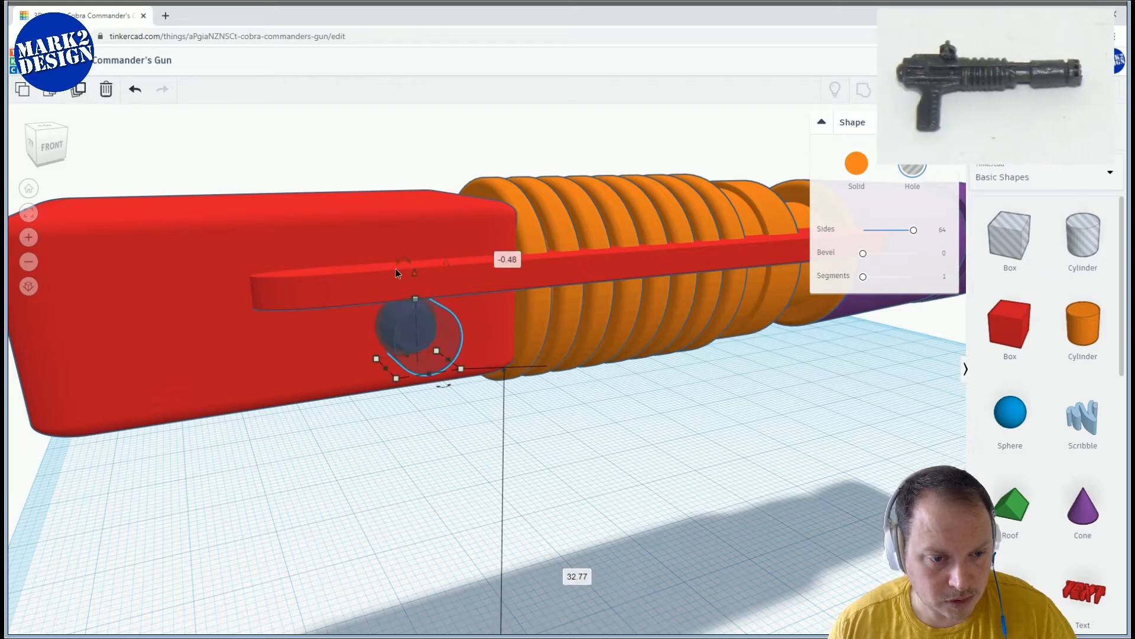
right_click_drag(408, 270, 366, 257)
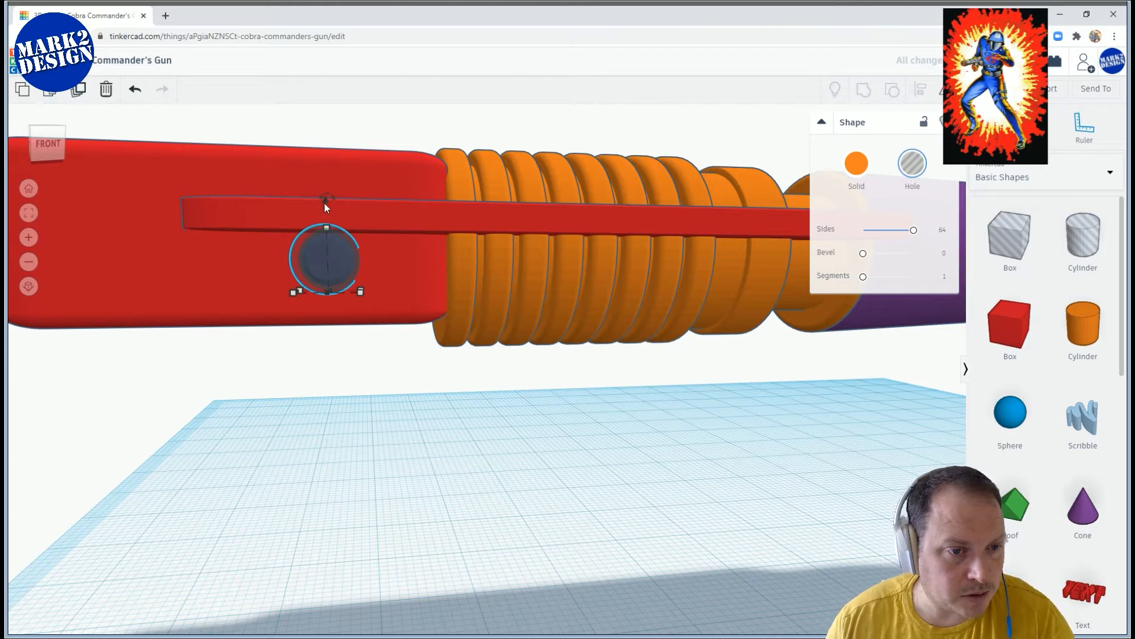
Move the knob and its cylinder hole together outward, clear of the rear box's side
right_click_drag(367, 225, 562, 276)
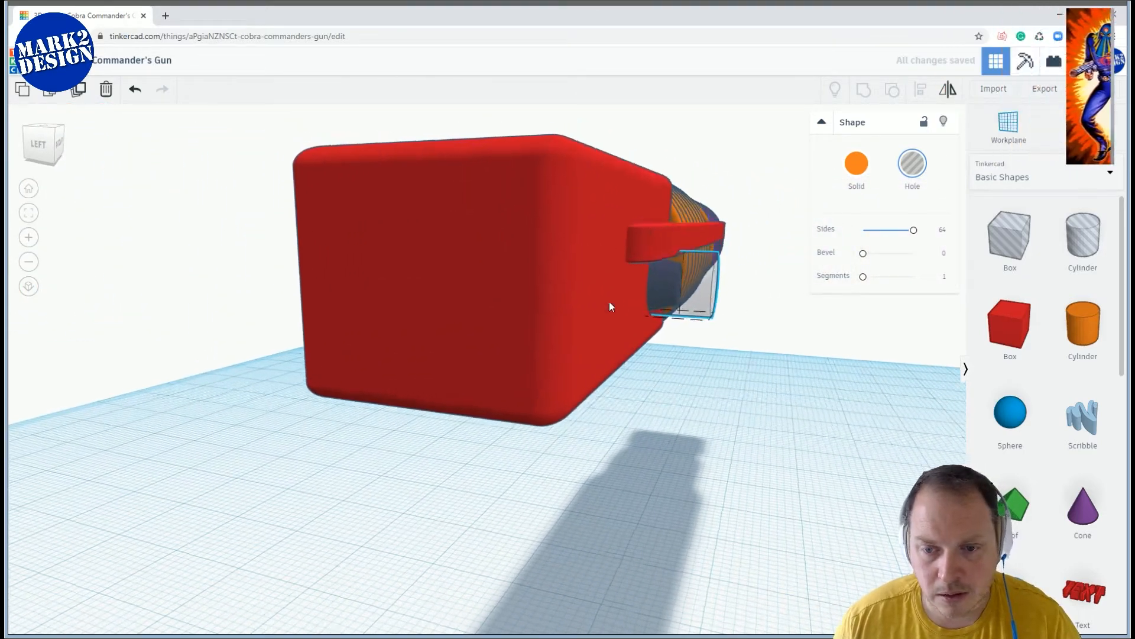
left_click(654, 299, "shift")
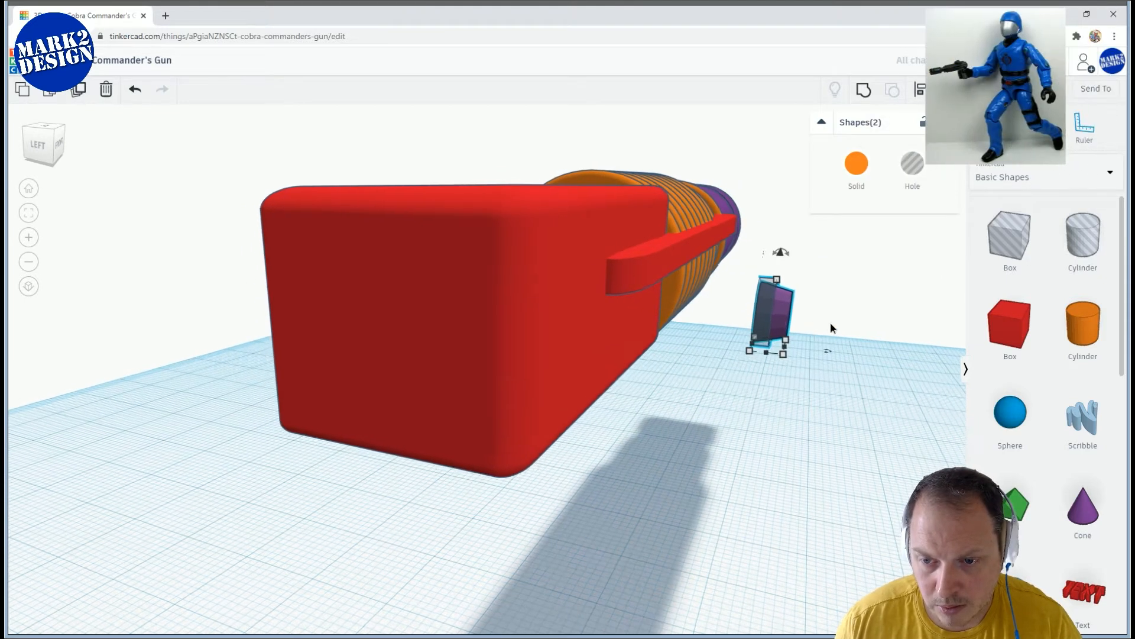
scroll(682, 323, "up", 5)
right_click_drag(708, 333, 690, 277)
Duplicate the knob, place the copy just outside the original and mirror it along its axis
left_click(692, 279)
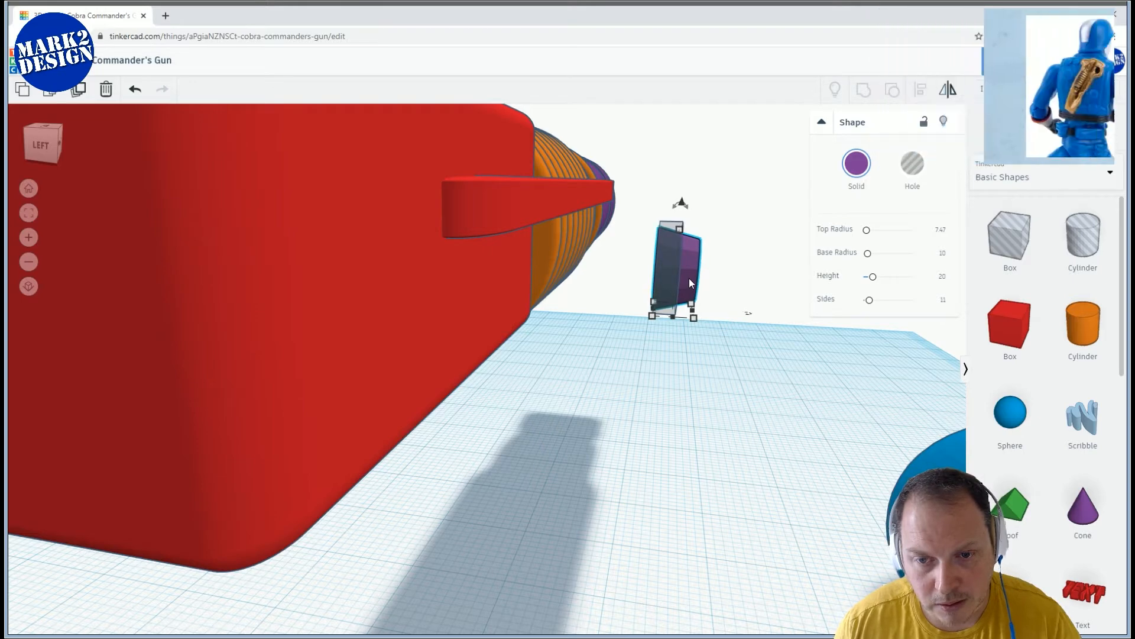
right_click_drag(720, 282, 547, 279)
right_click_drag(500, 242, 615, 375)
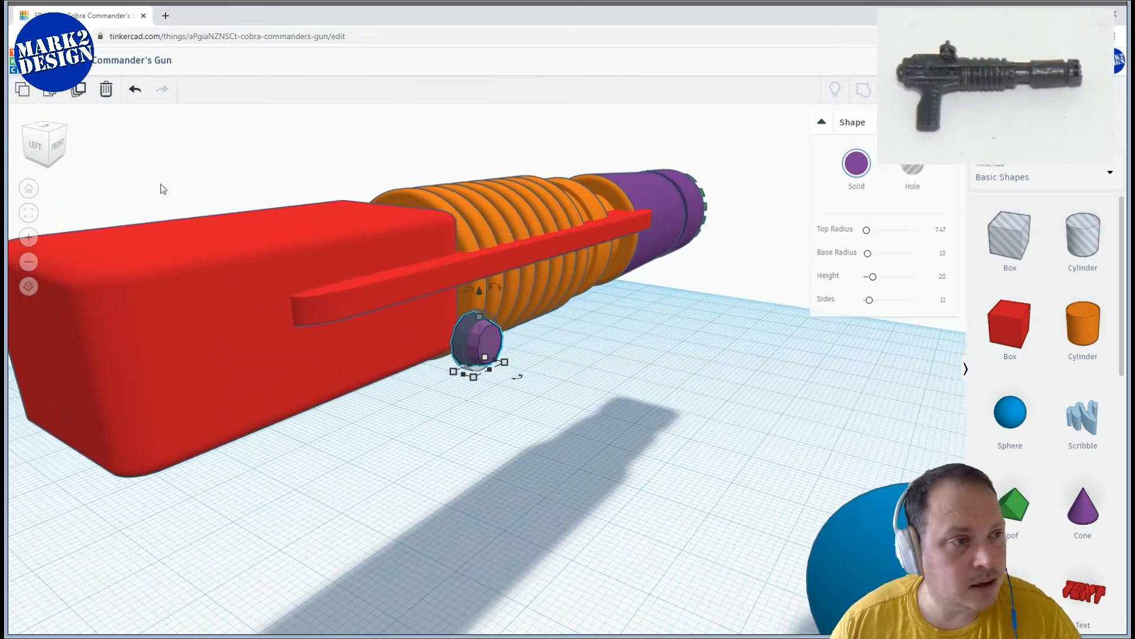
right_click_drag(406, 279, 579, 354)
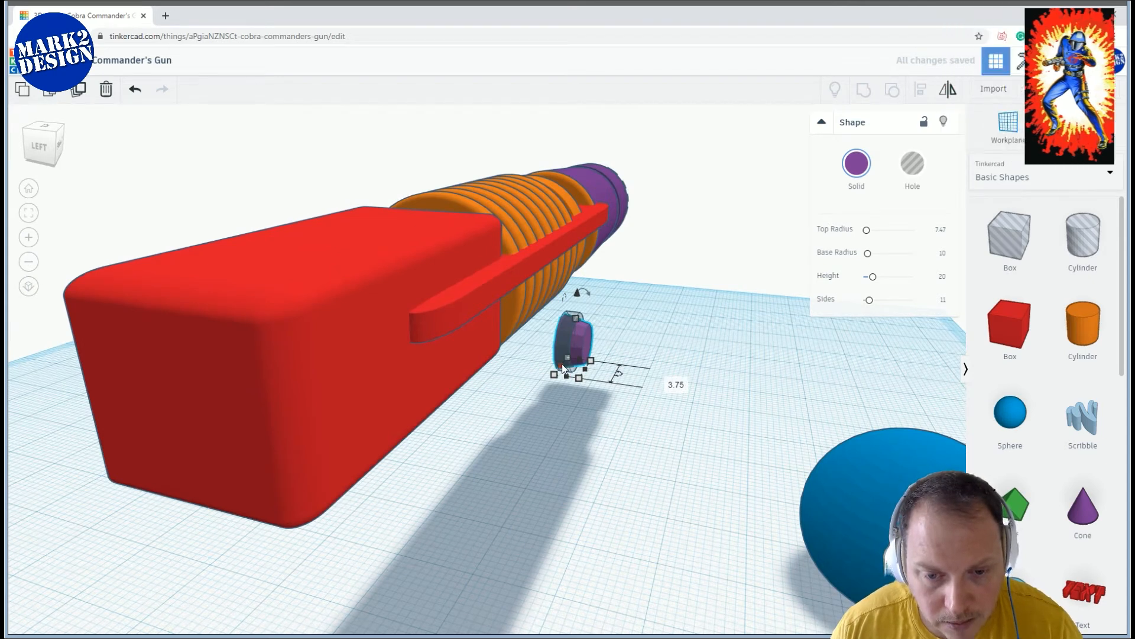
left_click_drag(579, 336, 636, 343, "alt")
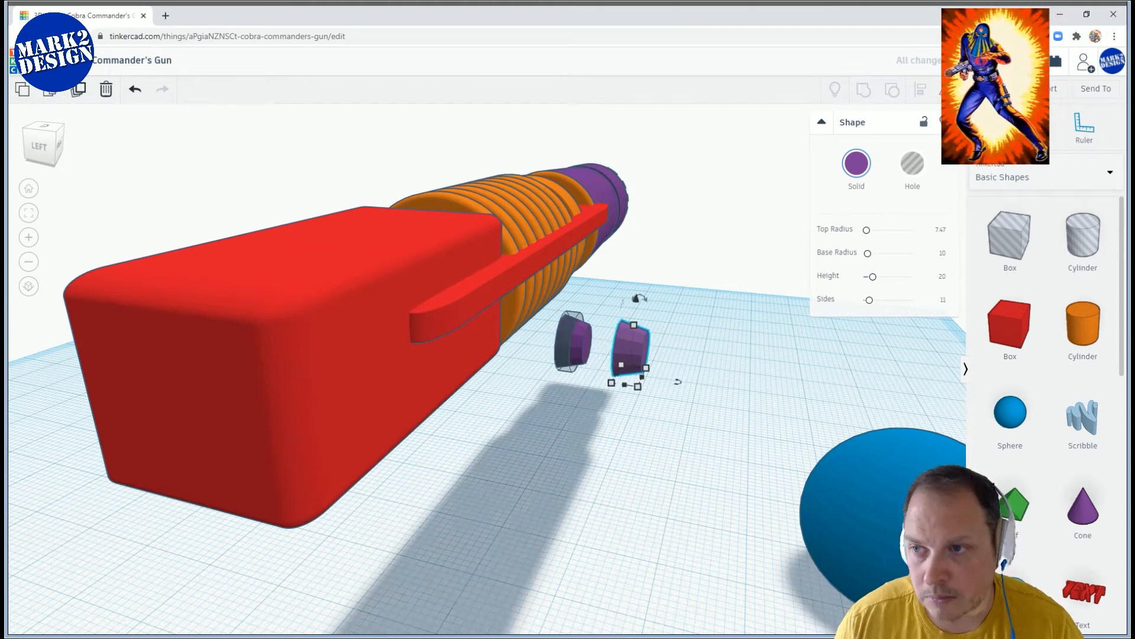
left_click(607, 391)
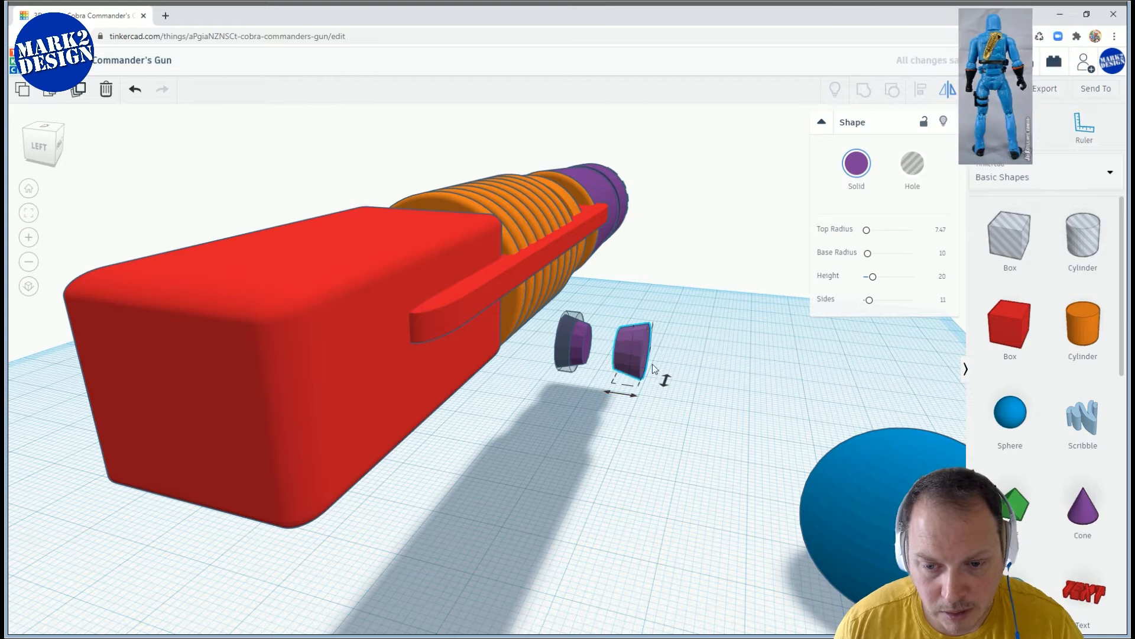
left_click(739, 347)
Scale the mirrored copy down to about 1.24 mm thick and align it as a hole at the knob's outer face
left_click(633, 351)
left_click_drag(641, 375, 639, 376)
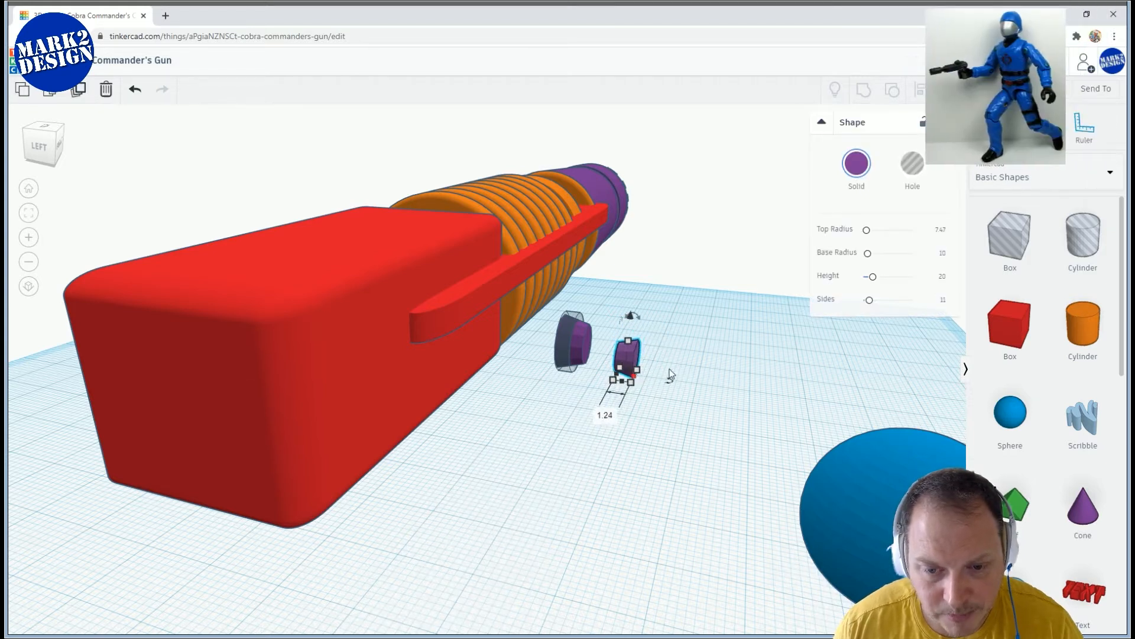
left_click_drag(624, 353, 603, 352)
left_click(560, 348, "shift")
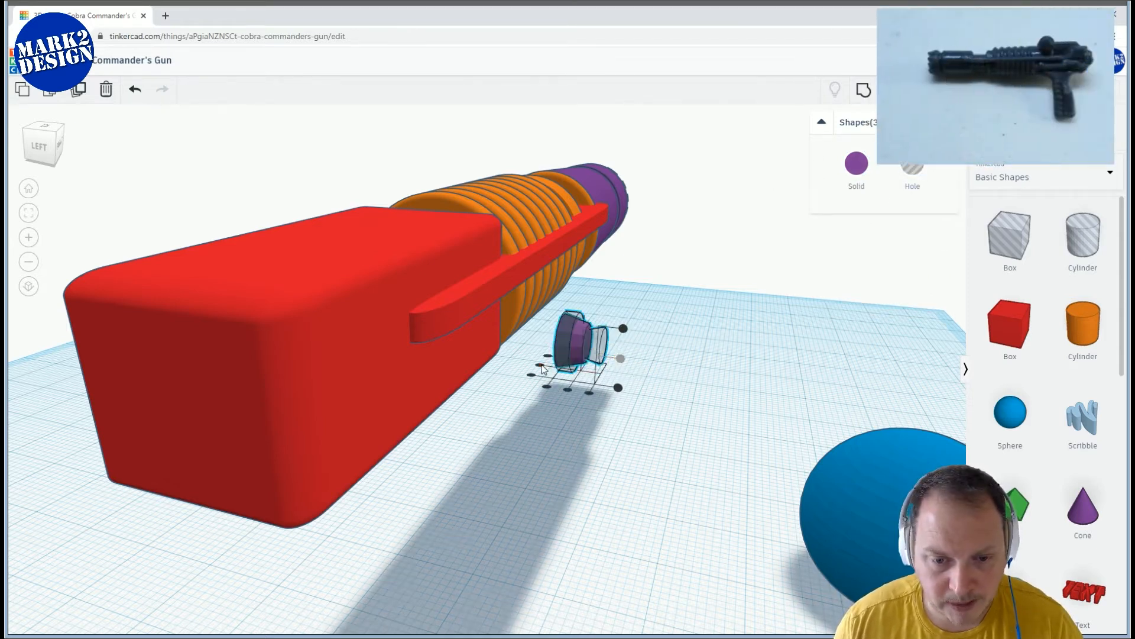
left_click(641, 367)
Try to cut a recess into the knob's outer face by grouping the knob with the small hole
right_click_drag(645, 362, 557, 324)
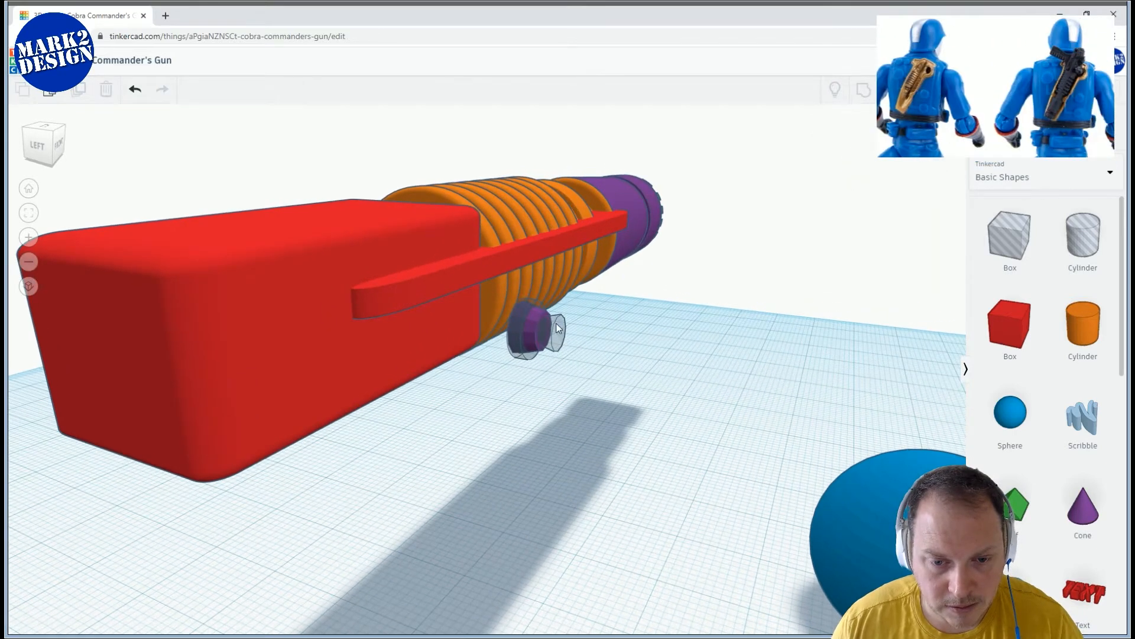
left_click(535, 326, "shift")
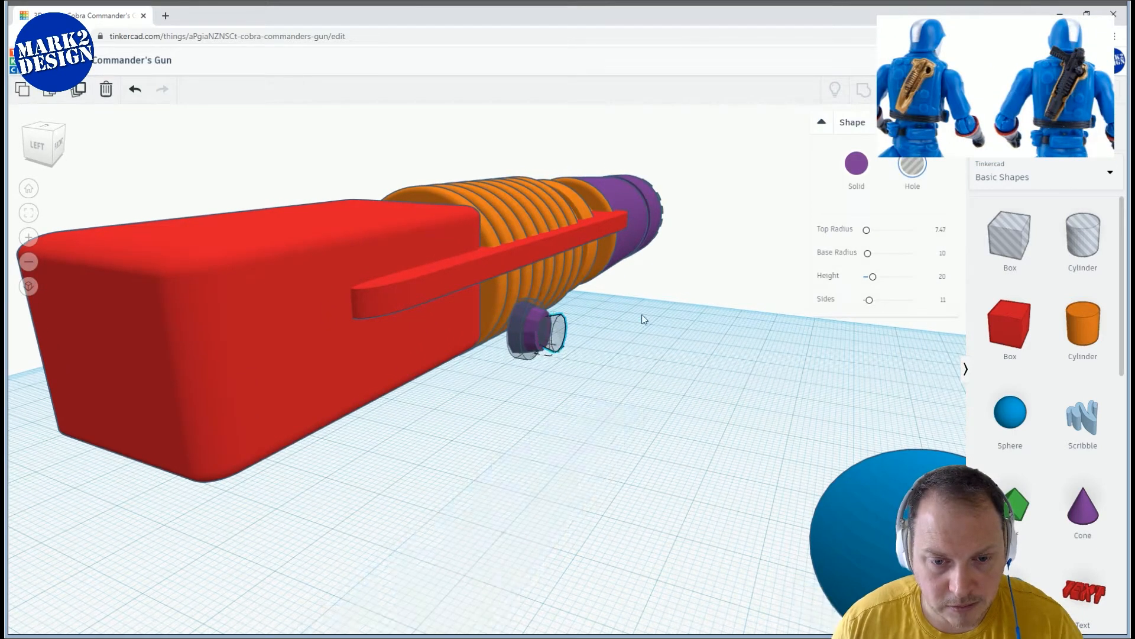
left_click(864, 90)
right_click_drag(674, 301, 662, 350)
scroll(481, 340, "up", 4)
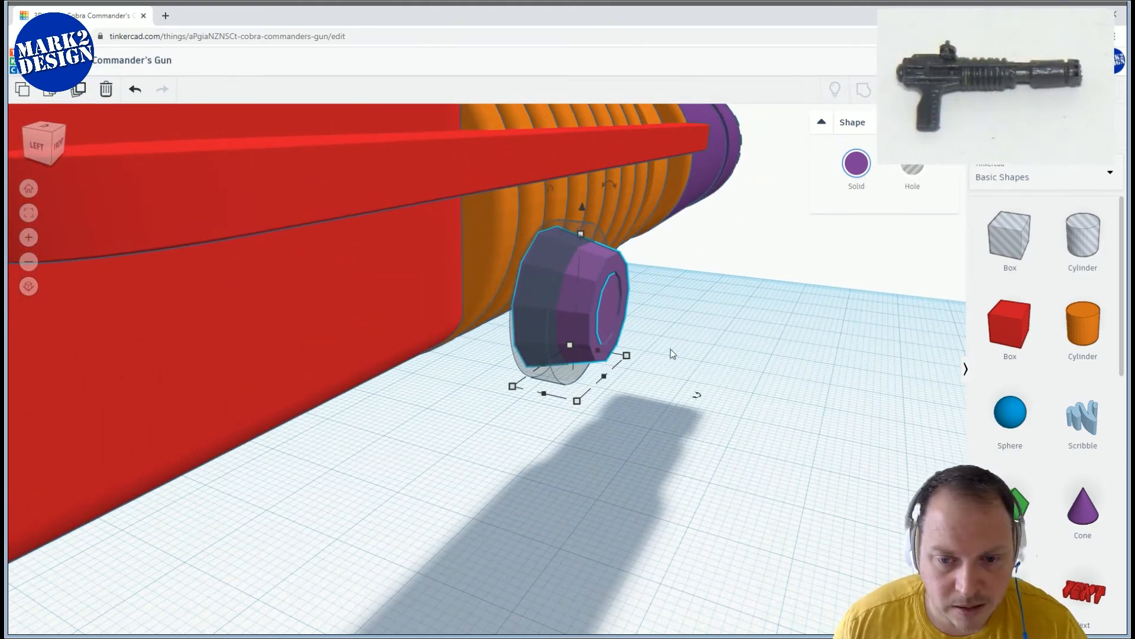
Regroup the separated small hole with the knob to cut a recess into its outer face
left_click(705, 325)
left_click(638, 310)
right_click_drag(858, 365, 853, 374)
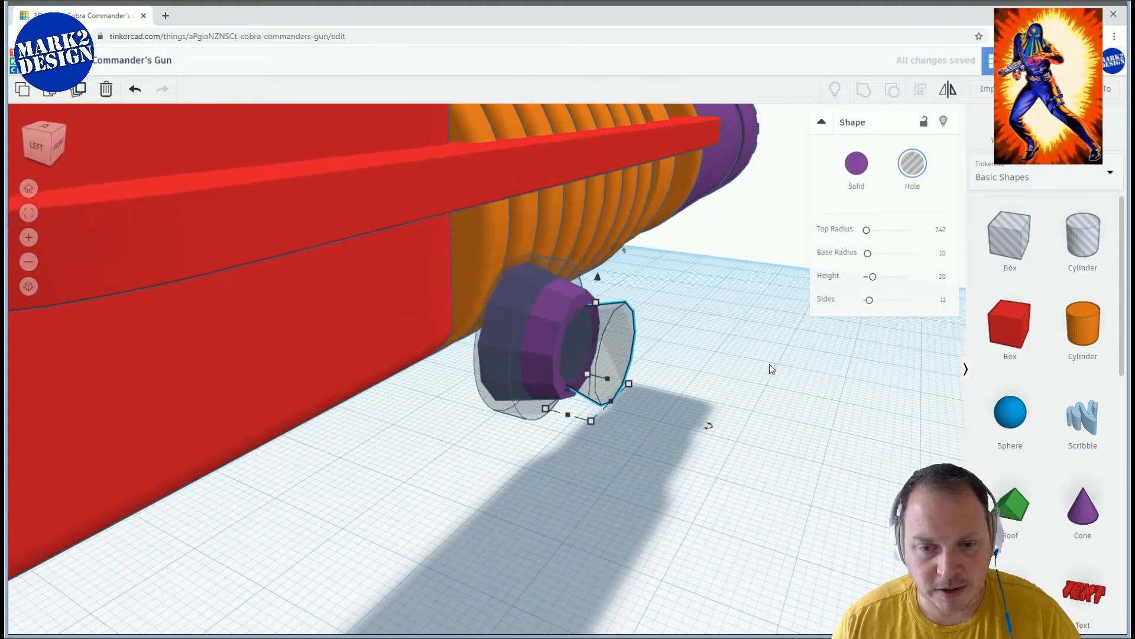
left_click(589, 324, "shift")
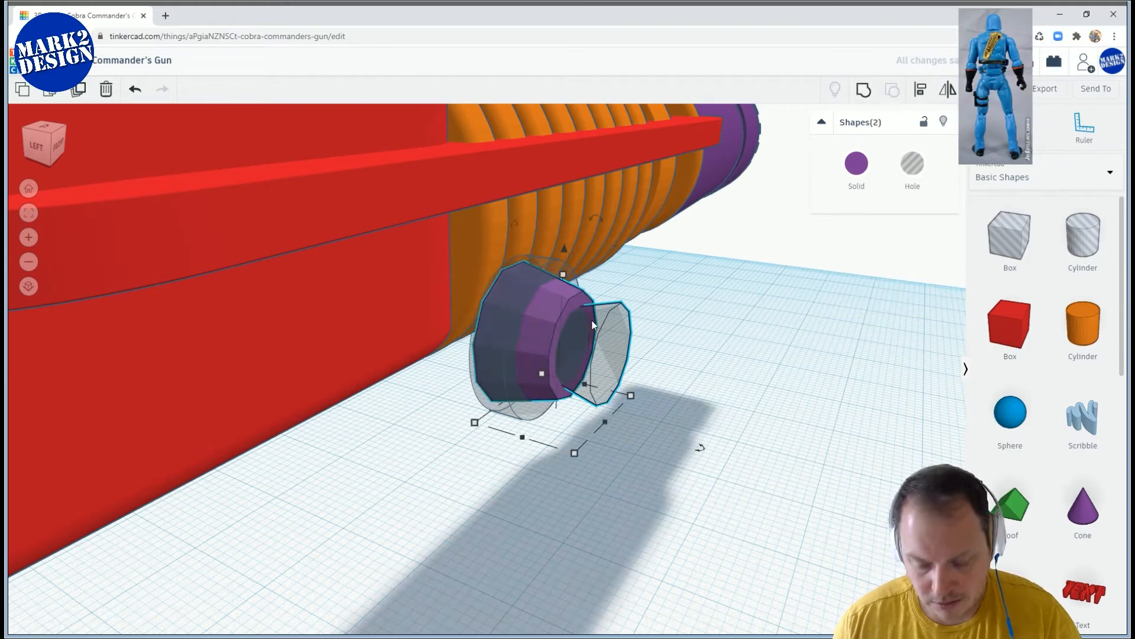
left_click(861, 91)
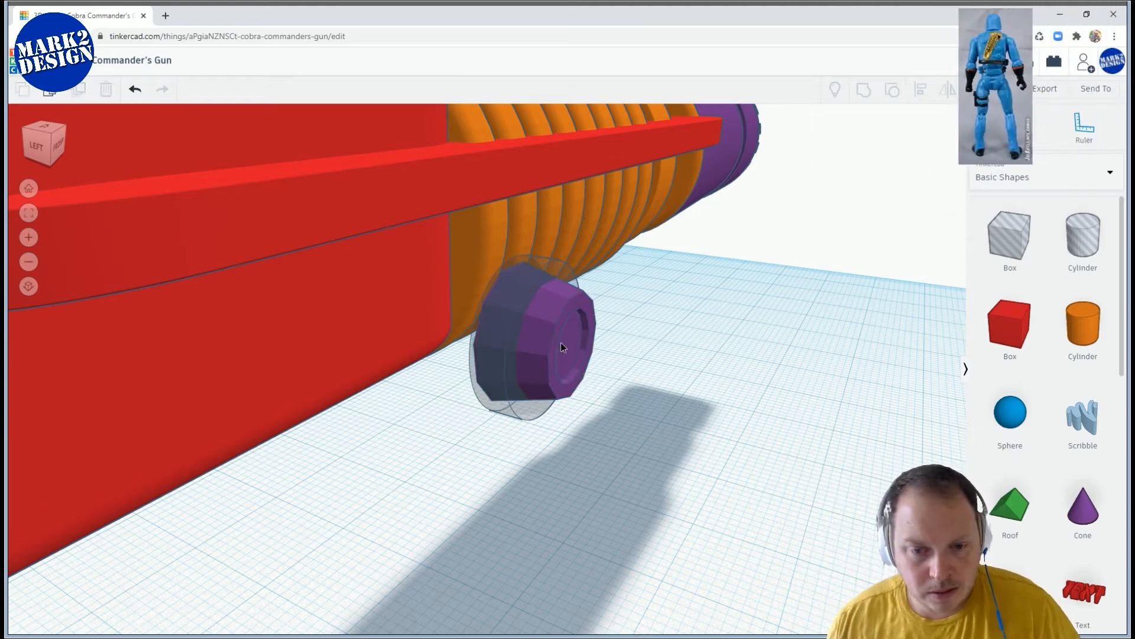
Select the recessed knob together with the cylinder hole around it
key("Escape")
right_click_drag(577, 350, 608, 313)
scroll(601, 380, "down", 4)
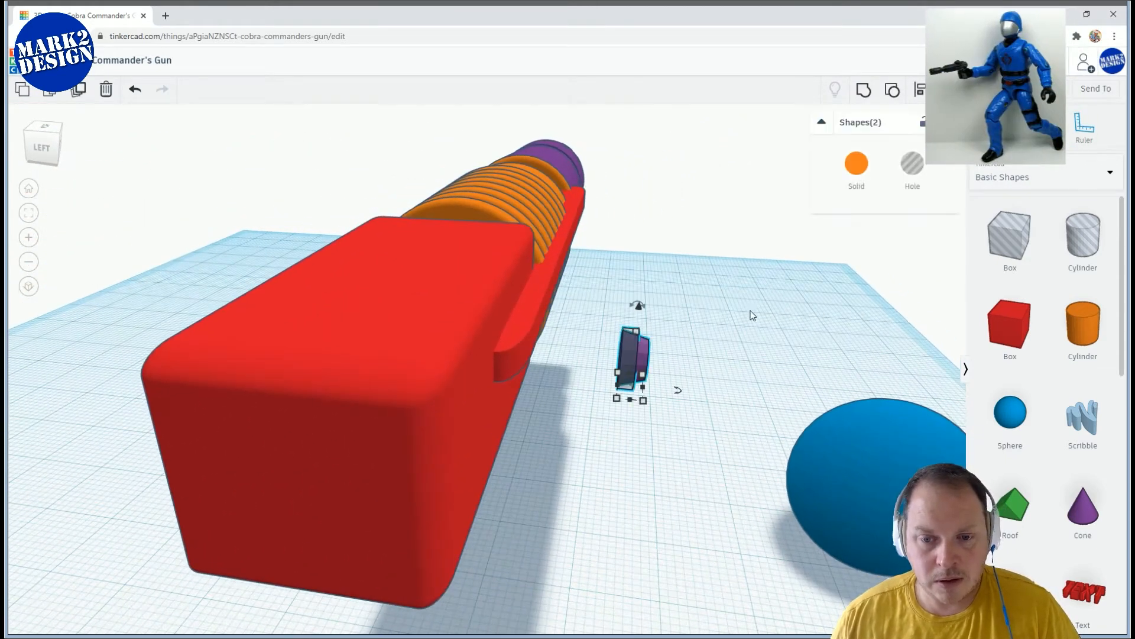
left_click(644, 354)
left_click(633, 356, "shift")
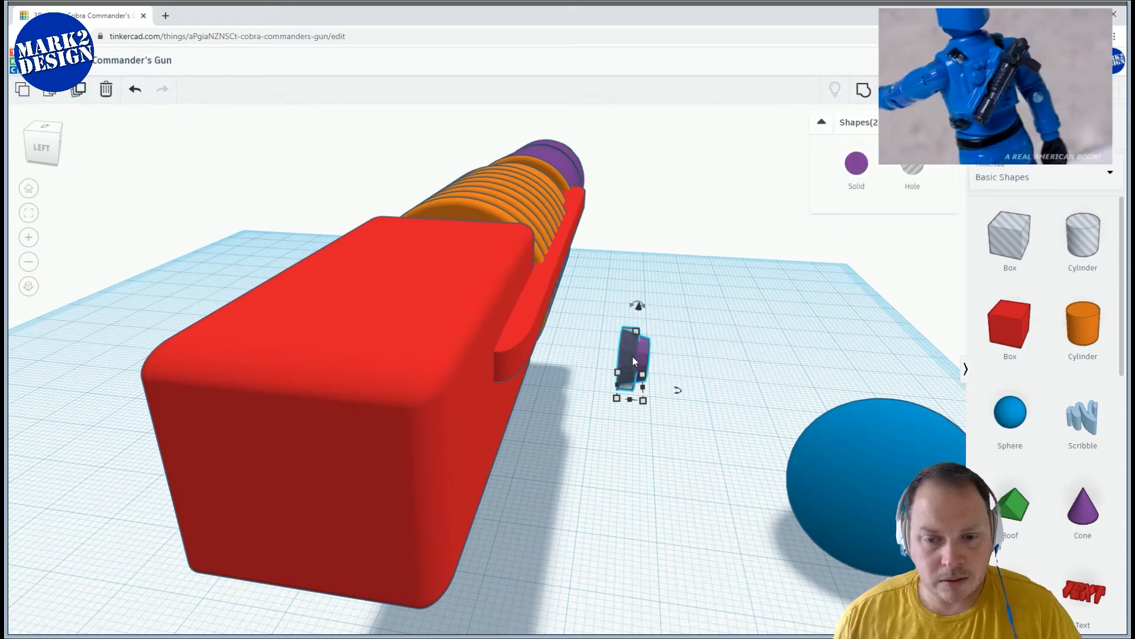
Duplicate the purple stud with its hole cylinder, place the copy on the gun's opposite side, and mirror it to face outward
key("ctrl+g")
left_click_drag(158, 293, 127, 296, "alt+shift")
right_click_drag(485, 219, 710, 219)
left_click(920, 90)
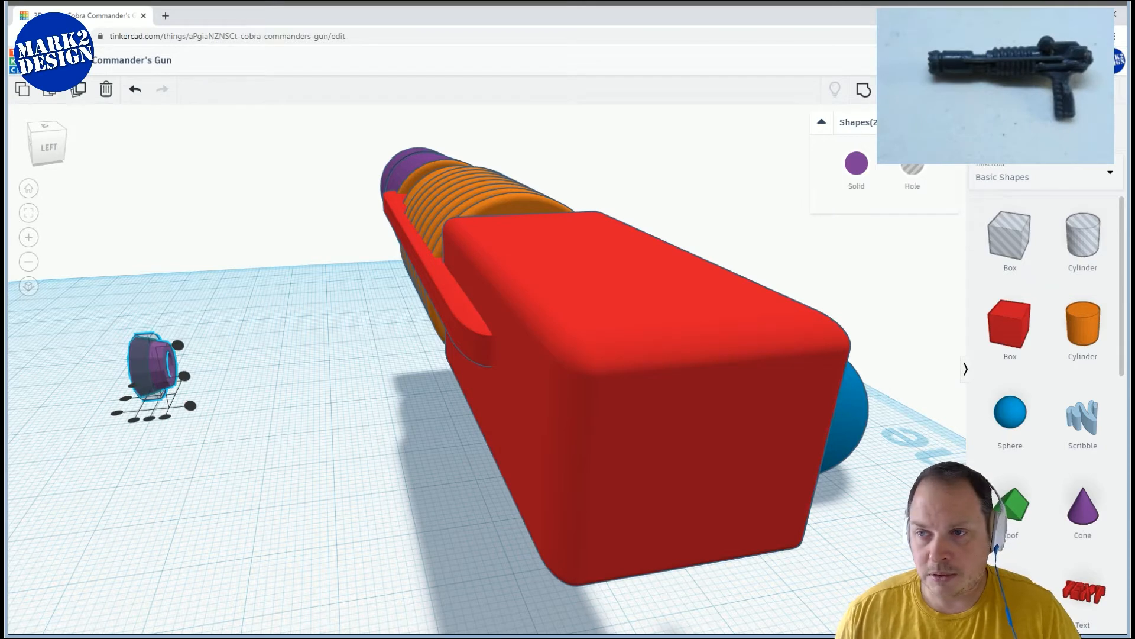
left_click(160, 421)
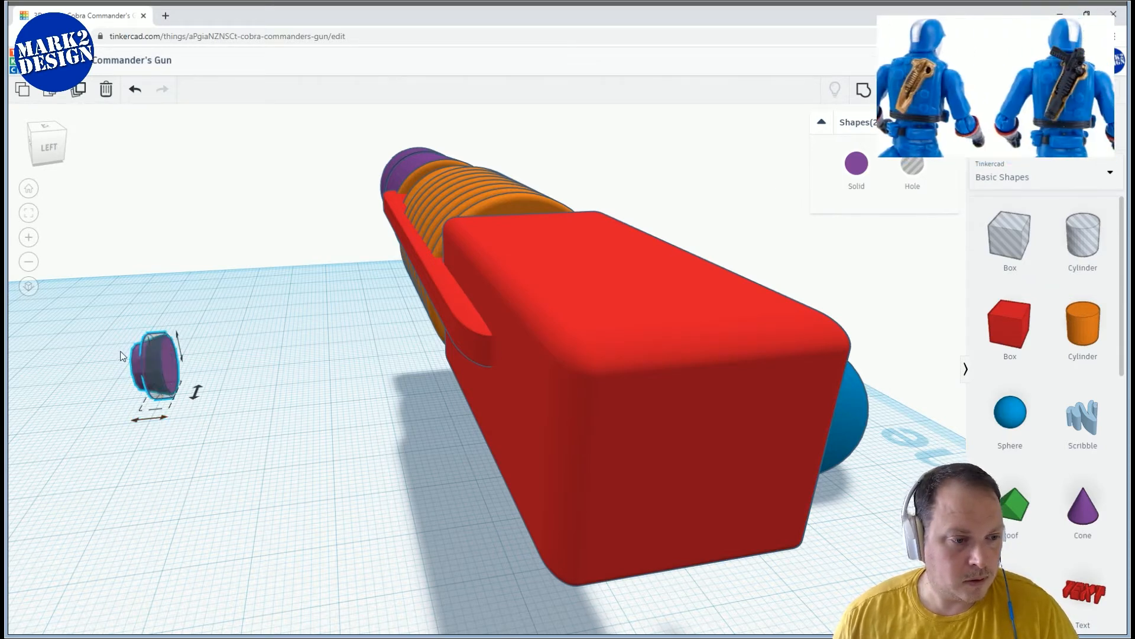
Move the mirrored stud and its hole against the red block's side, just below the side rail near the ribbed barrel
left_click_drag(158, 363, 481, 371)
scroll(481, 371, "up", 5)
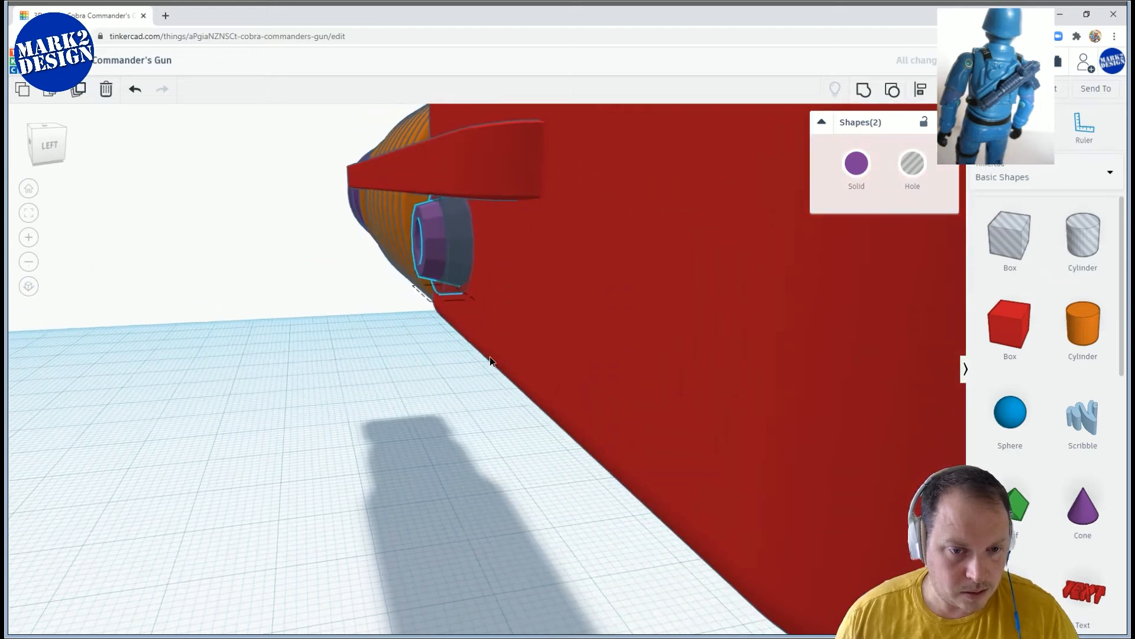
right_click_drag(494, 359, 509, 359)
scroll(509, 359, "up", 3)
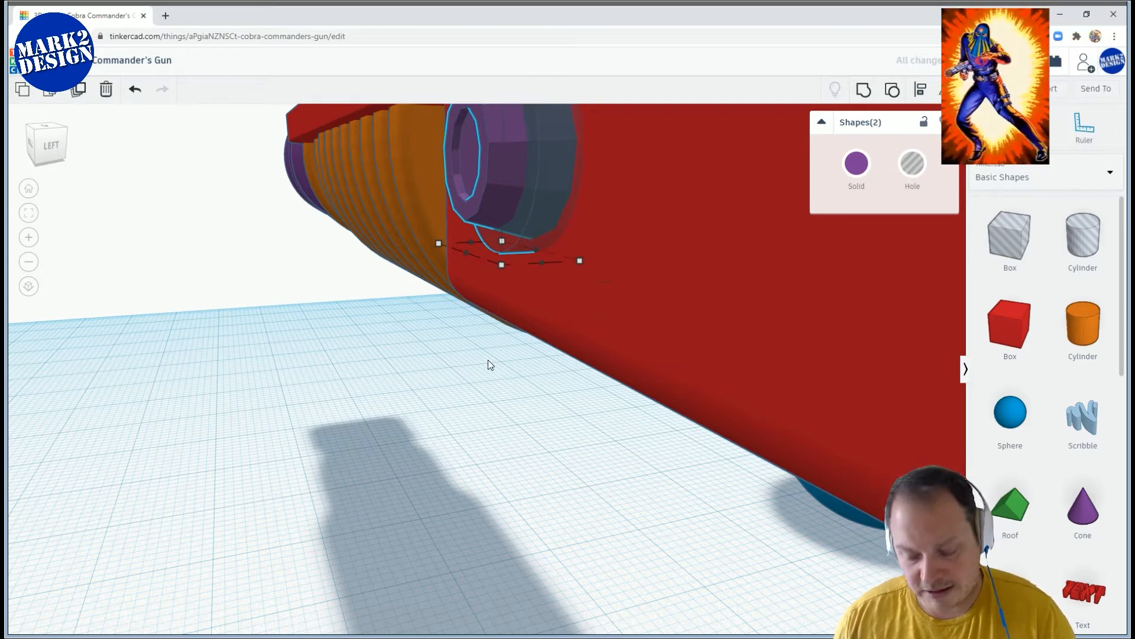
scroll(487, 360, "up", 3)
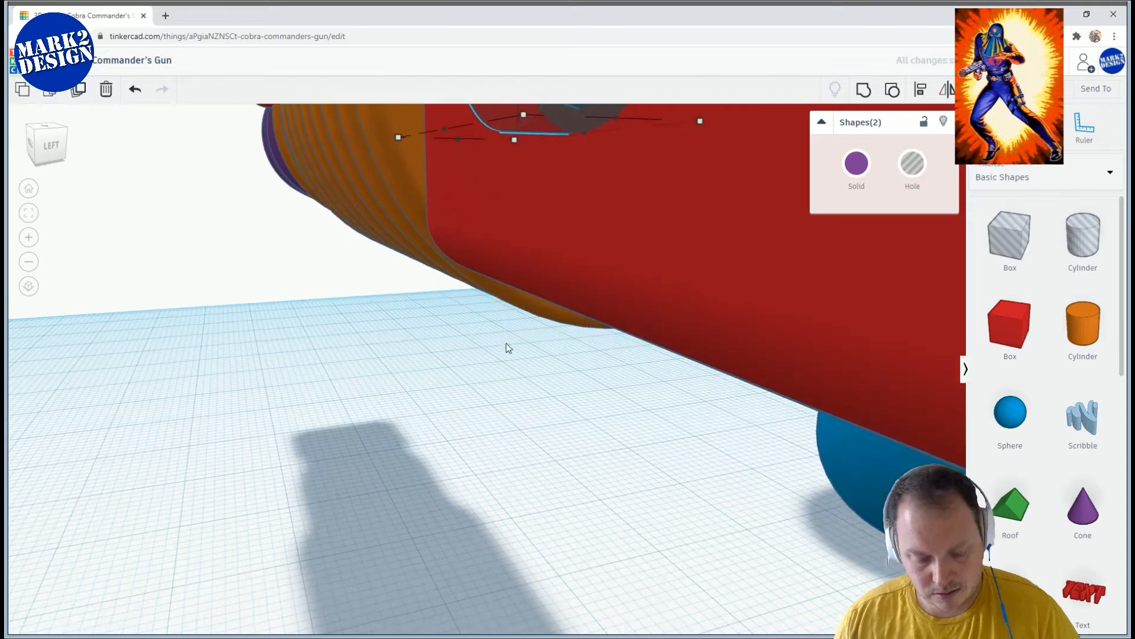
scroll(518, 371, "down", 3)
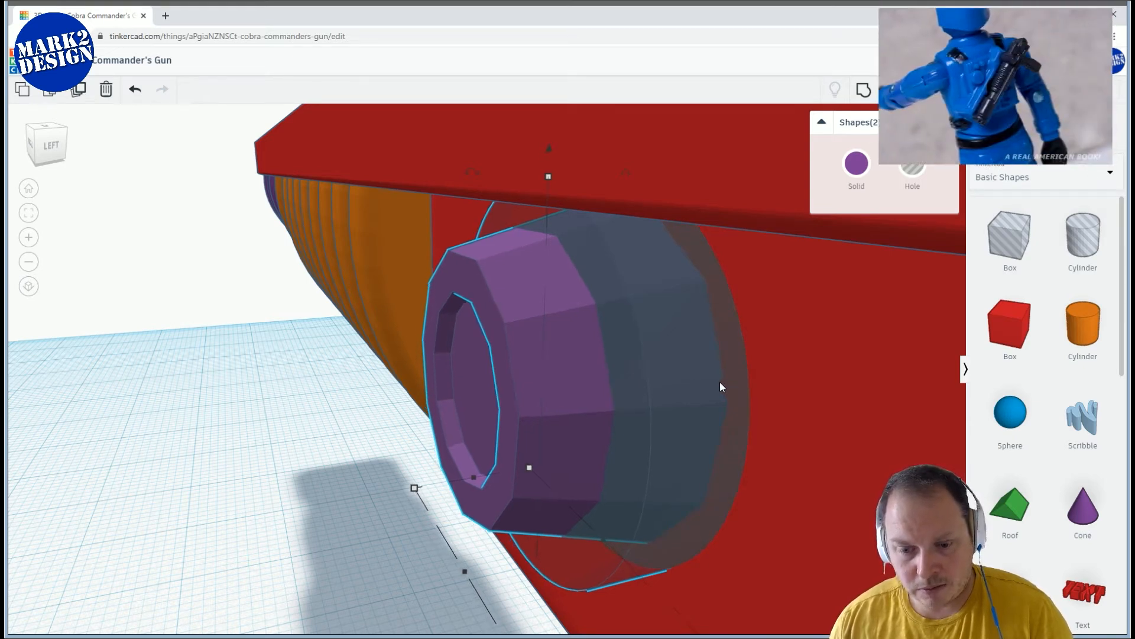
Move the original stud and its hole against the other side of the red block, below the rail
scroll(711, 399, "down", 5)
right_click_drag(715, 431, 580, 333)
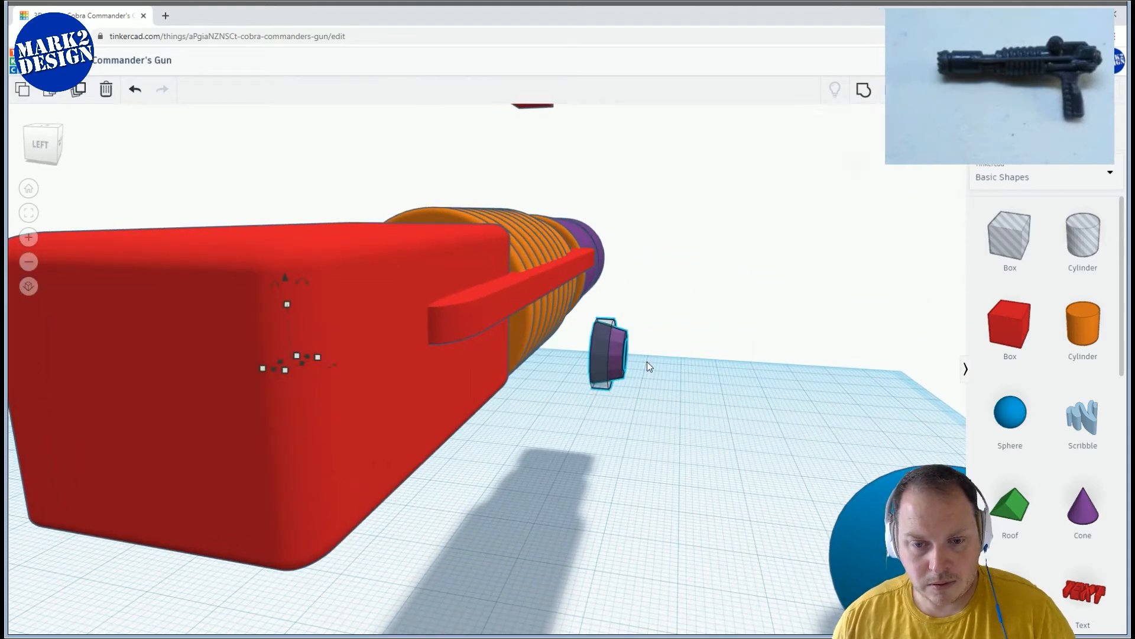
left_click(587, 334)
left_click_drag(621, 354, 492, 352)
scroll(482, 364, "up", 5)
scroll(472, 367, "up", 2)
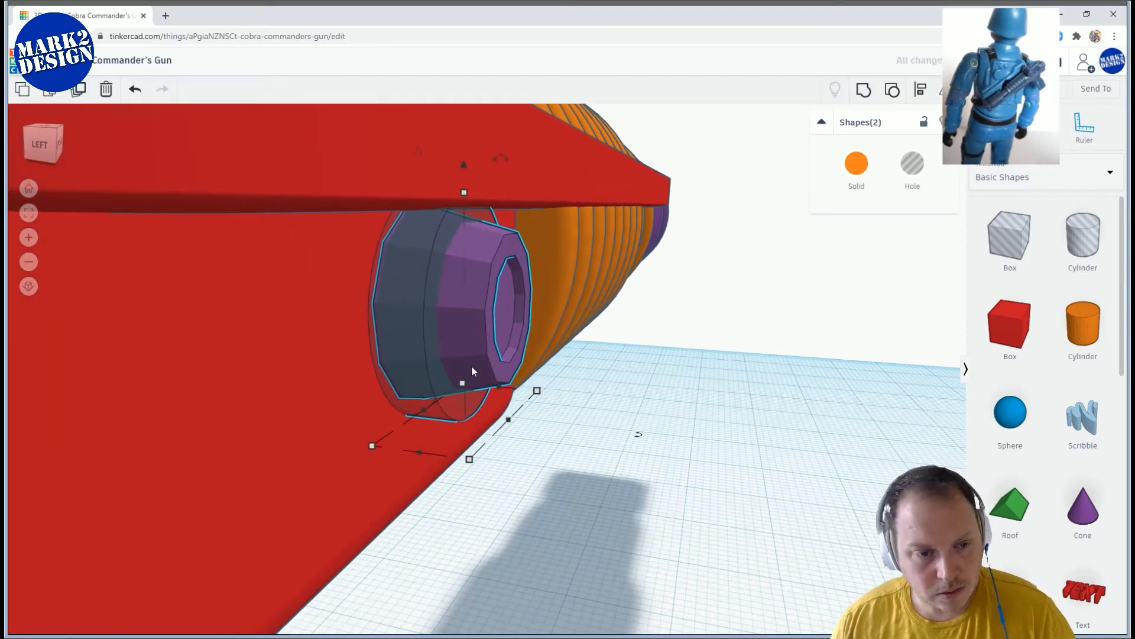
Nudge the original stud and its hole in small increments further into the red block's side
key("Left")
key("Left")
key("Left")
key("Left")
key("Left")
key("Left")
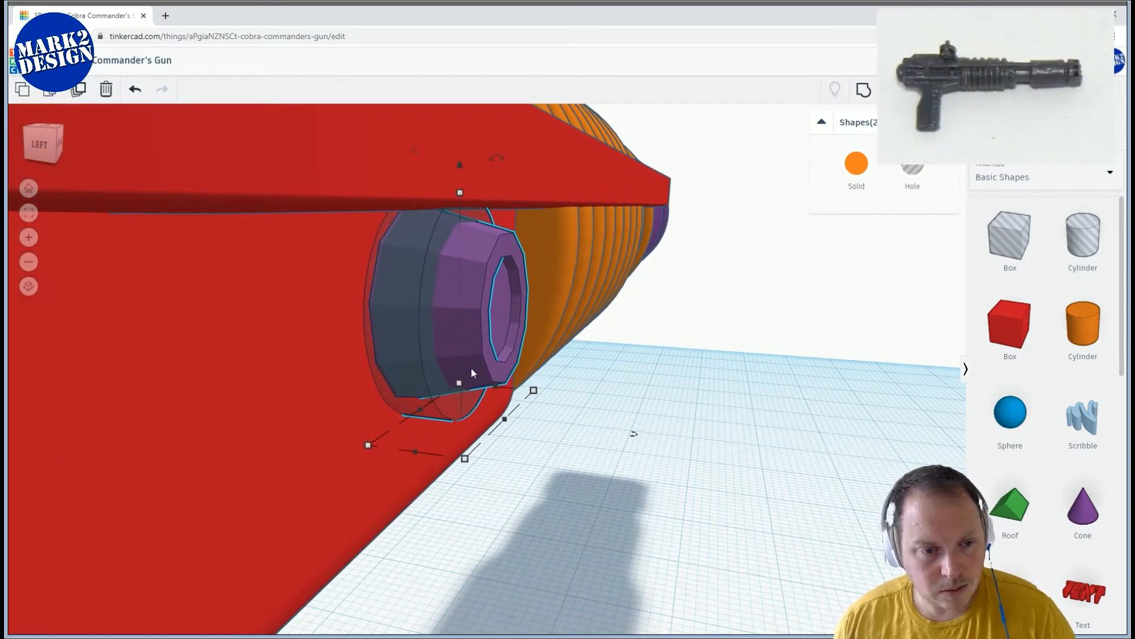
key("Left")
key("Left")
key("Left")
key("Left")
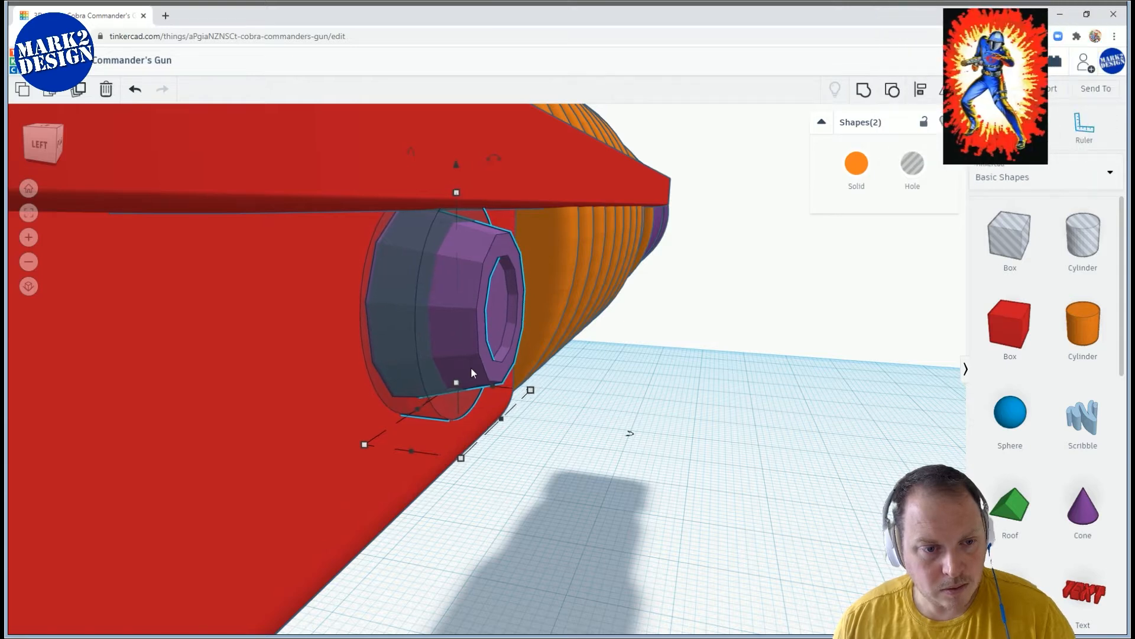
key("Right")
key("Right")
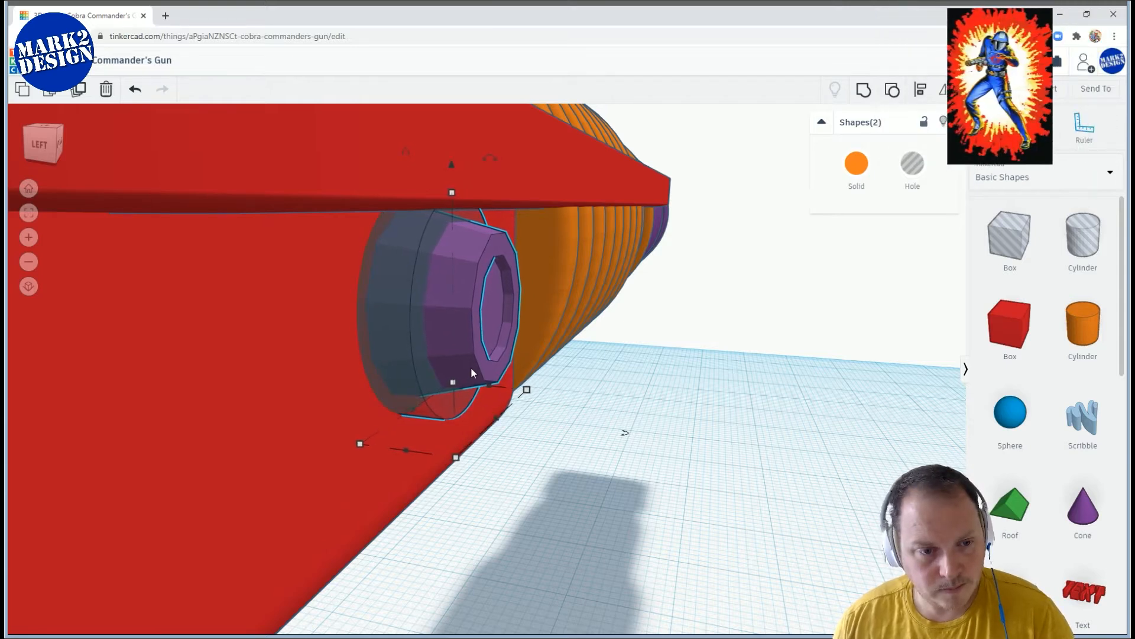
key("Left")
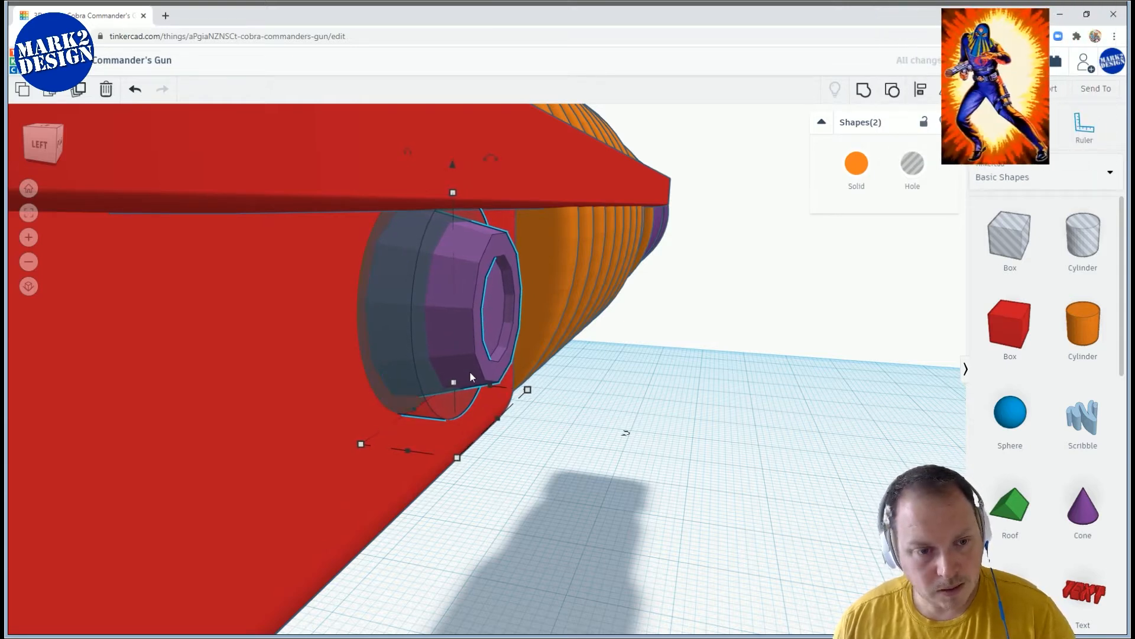
key("Left")
key("Left")
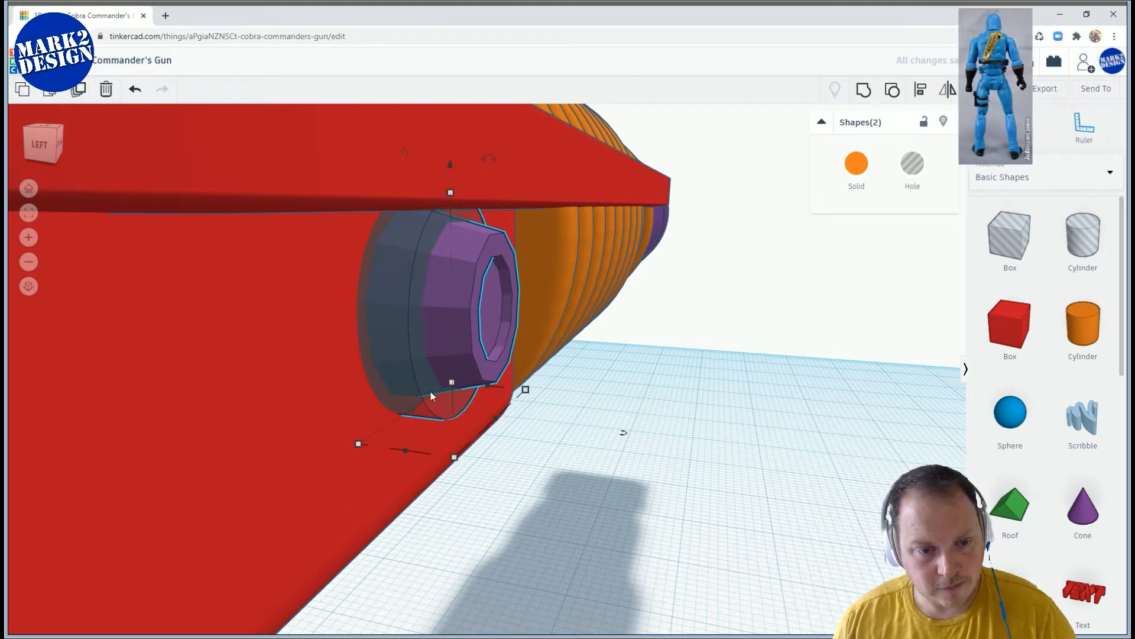
Group the red block with the hole cylinders on both sides to cut the round recesses around the studs
scroll(503, 453, "down", 5)
right_click_drag(494, 458, 479, 412)
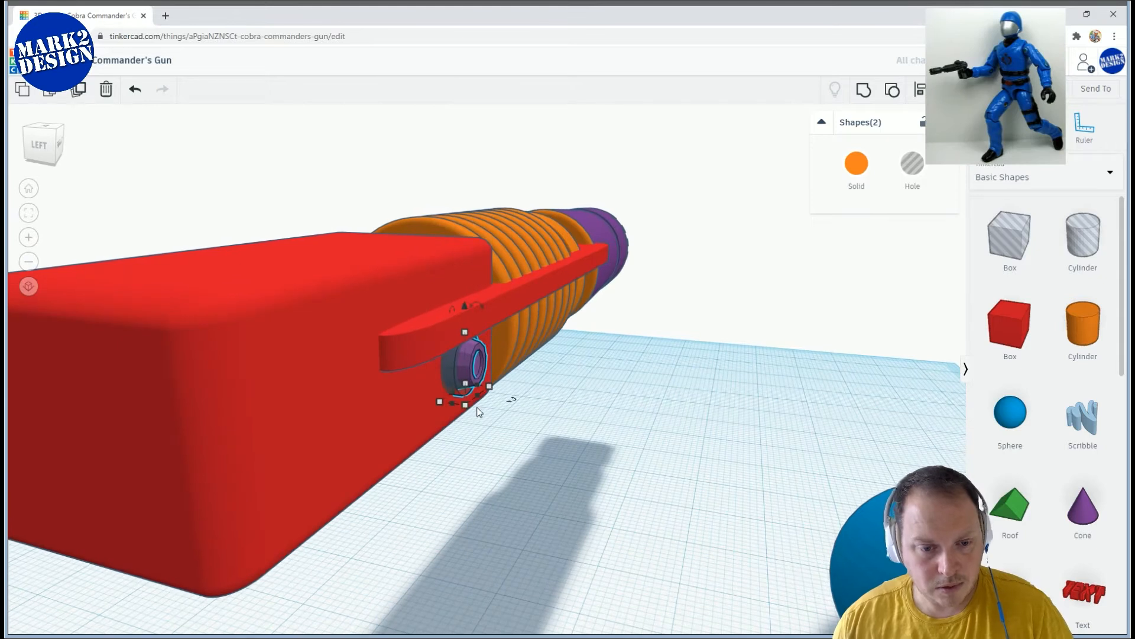
left_click(456, 392)
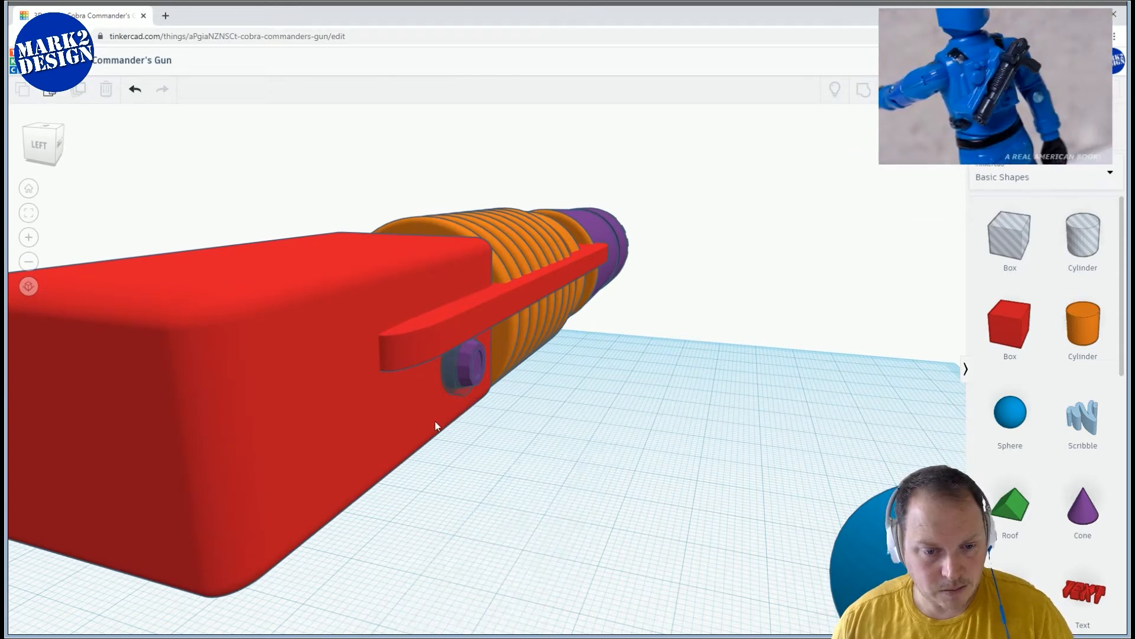
left_click(320, 419, "shift")
right_click_drag(350, 443, 633, 384)
left_click(641, 373, "shift")
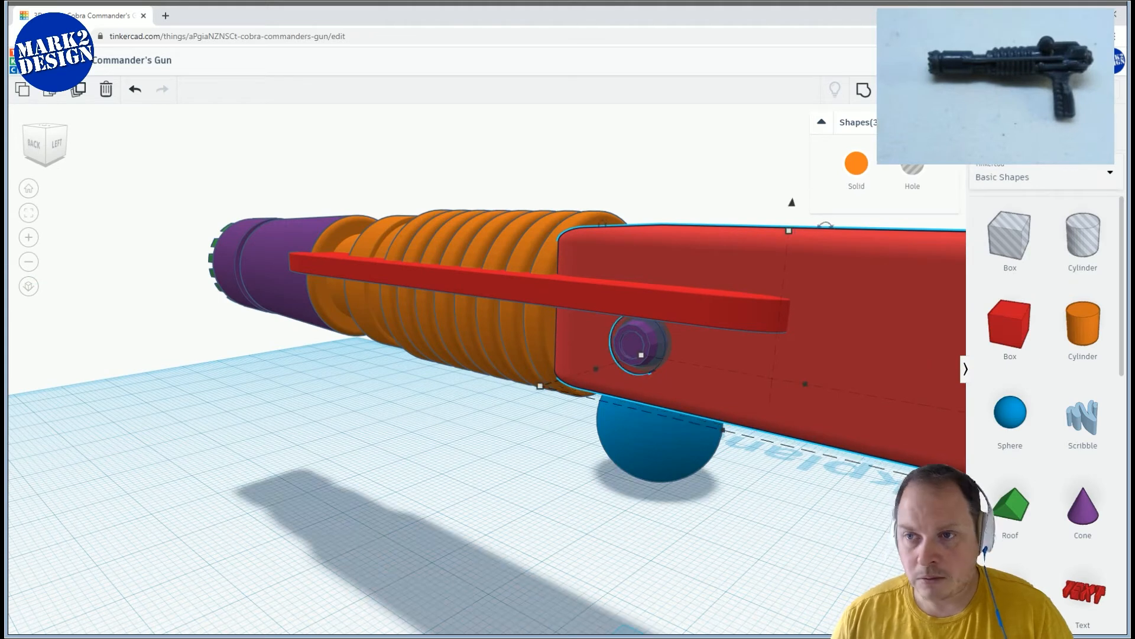
left_click(860, 92)
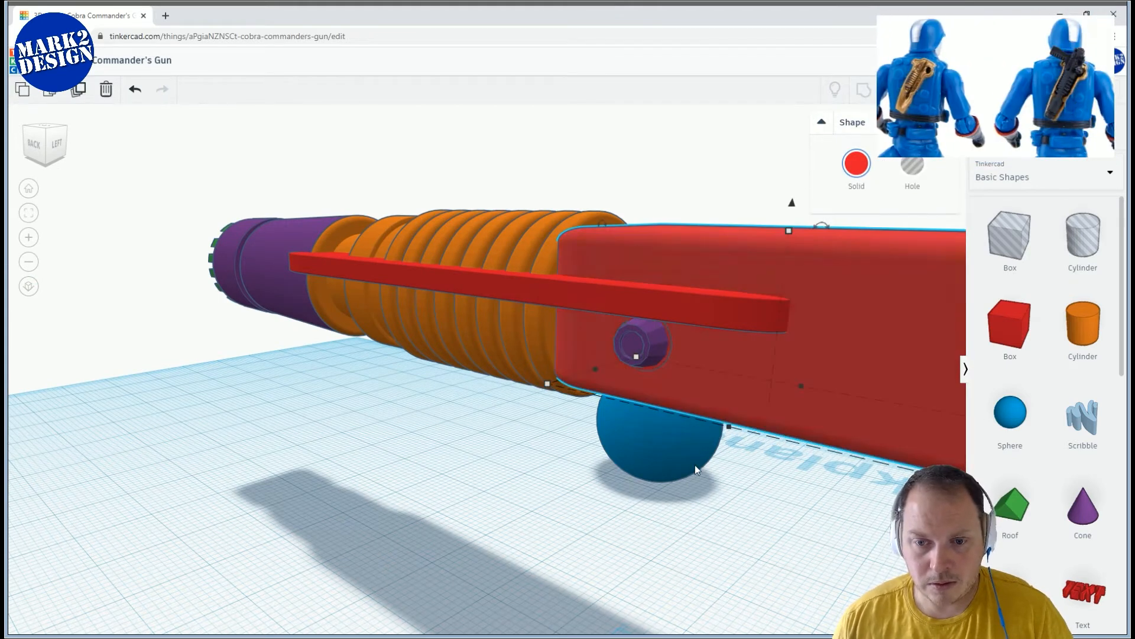
Group the recessed red block with the purple studs on both of its sides
left_click(652, 332, "shift")
right_click_drag(599, 399, 420, 396)
left_click(420, 396, "shift")
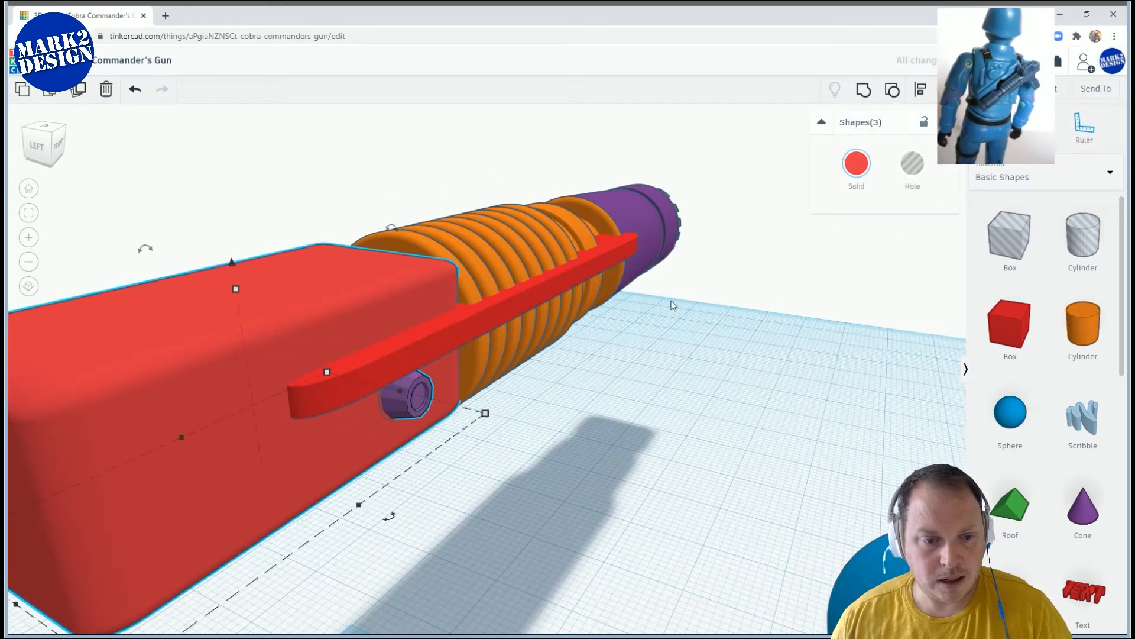
key("ctrl+g")
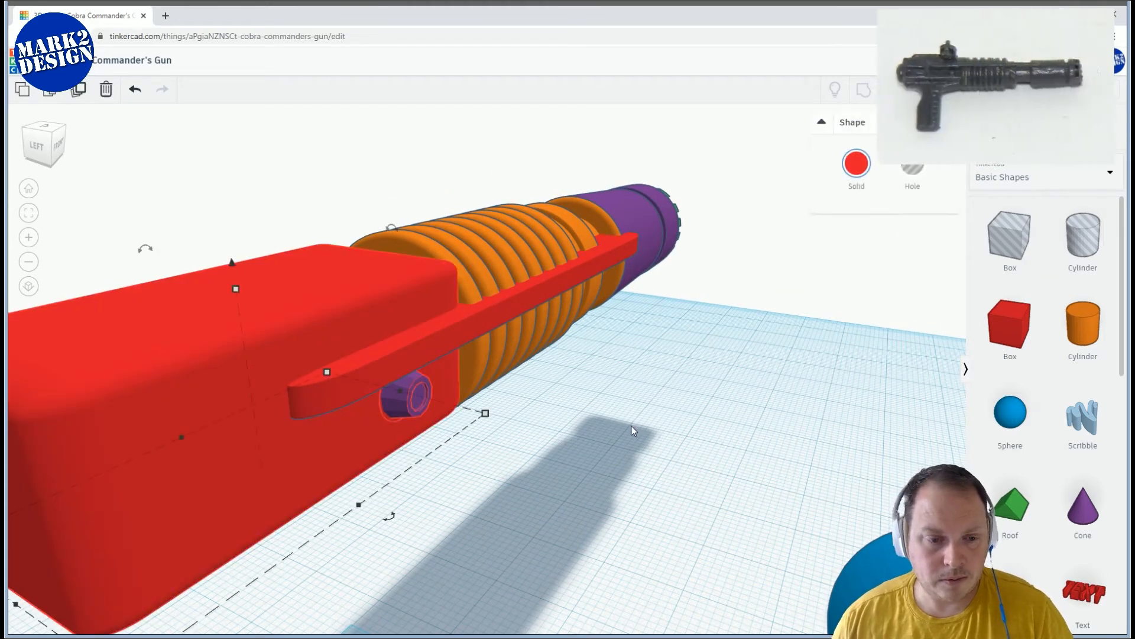
Recolour the grouped block pale lavender-blue and pick a new preset colour for the side rail
scroll(736, 366, "down", 5)
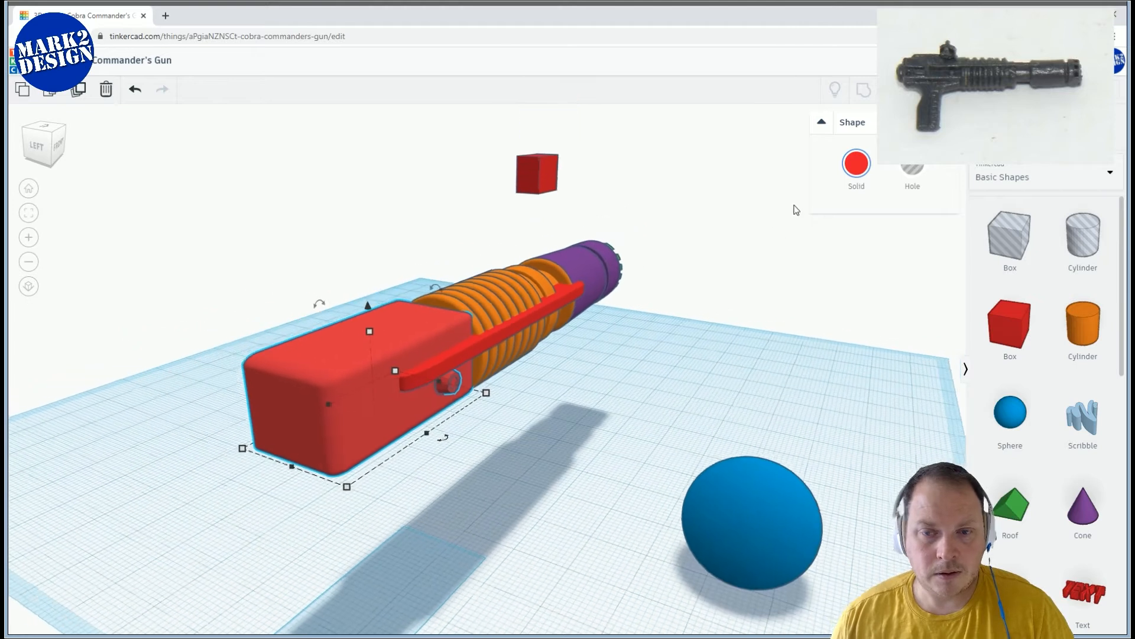
left_click(859, 167)
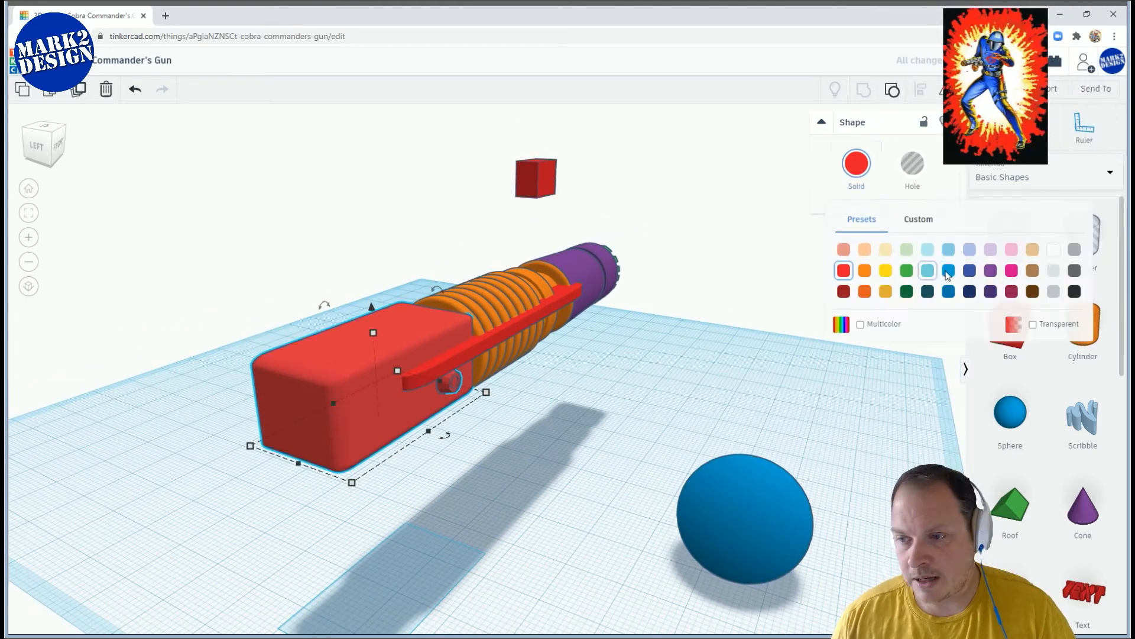
left_click(969, 249)
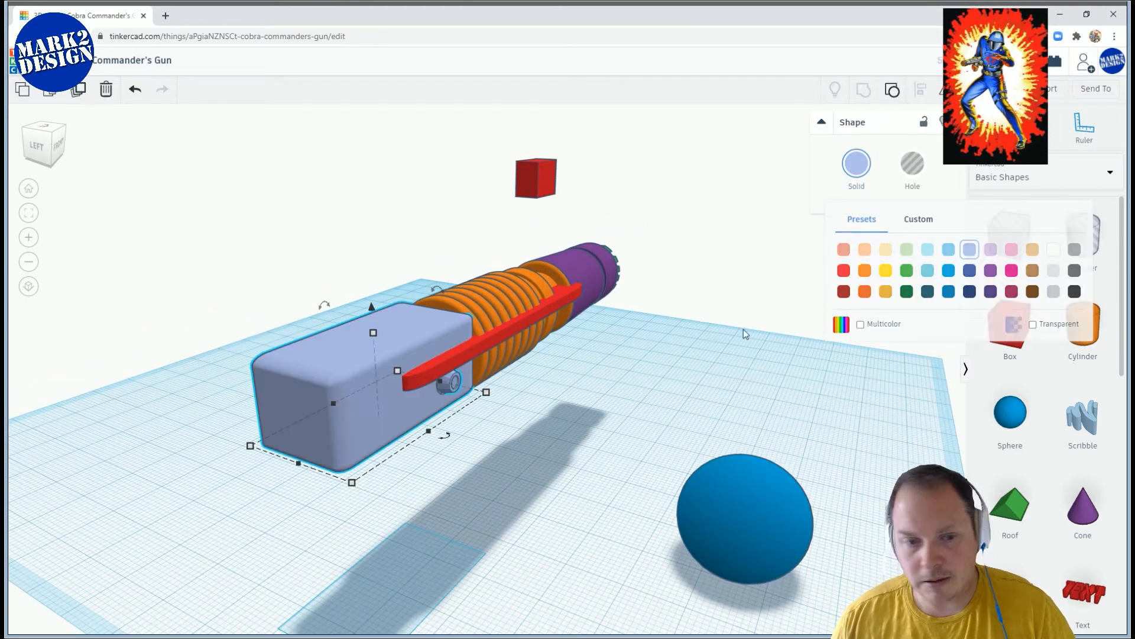
left_click(565, 298)
left_click(859, 168)
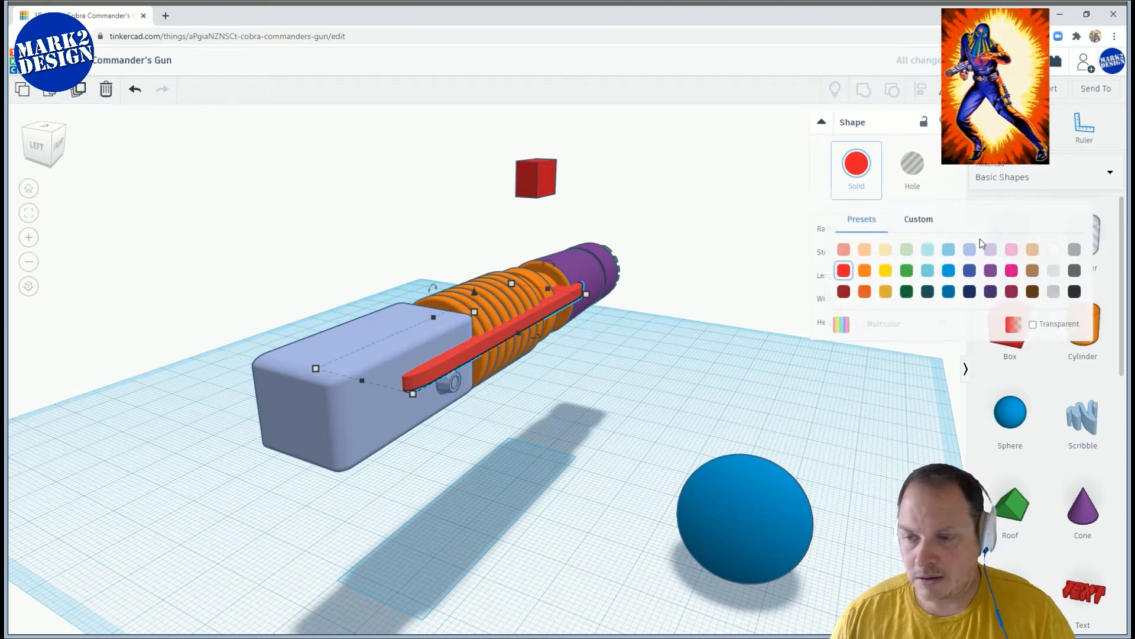
left_click(1032, 270)
Select all parts of the gun, leaving out the loose red box and blue sphere, and colour them grey
scroll(555, 387, "up", 2)
right_click_drag(555, 383, 486, 384)
left_click_drag(181, 274, 787, 349)
left_click(1075, 249)
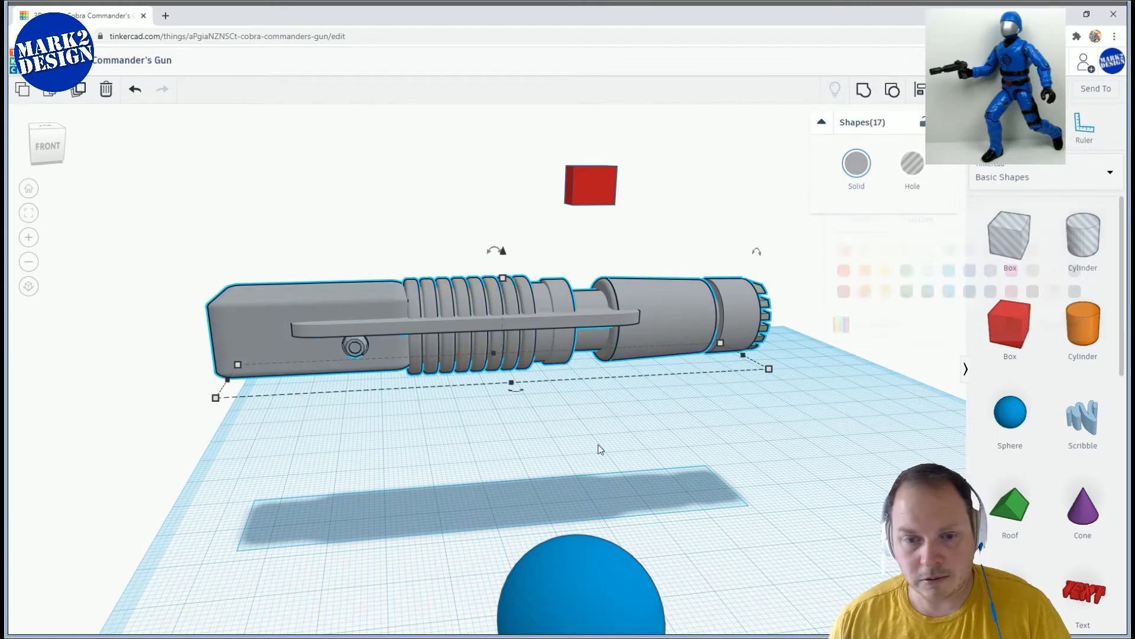
left_click(437, 435)
Ungroup the rear block fully so the block, the studs and the hole cylinders are separate again
right_click_drag(437, 434, 406, 353)
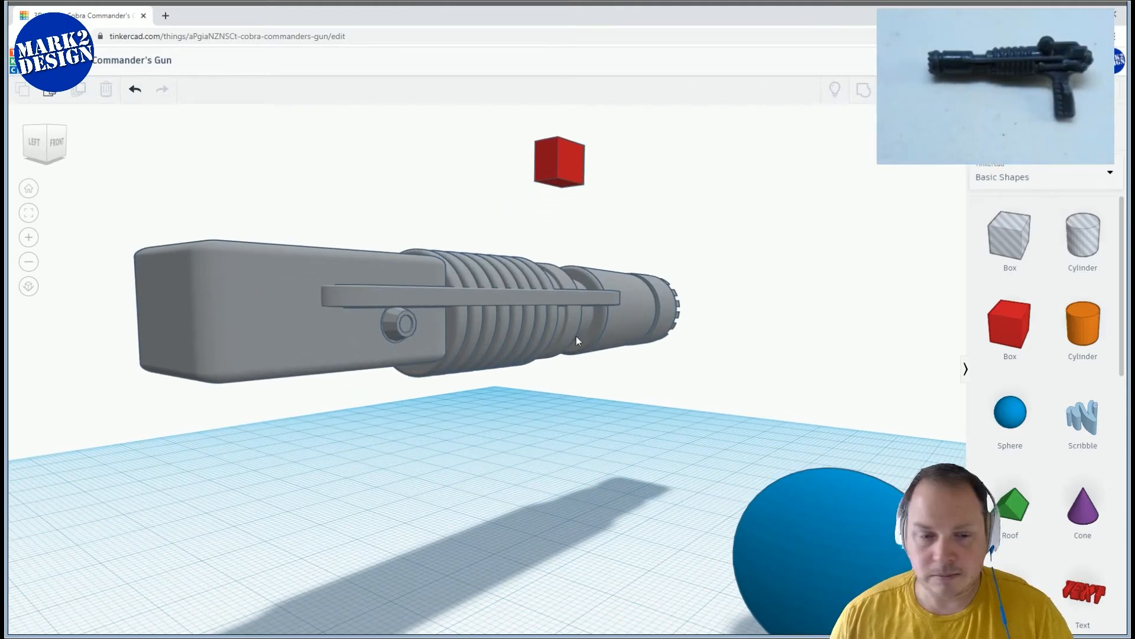
left_click(397, 325)
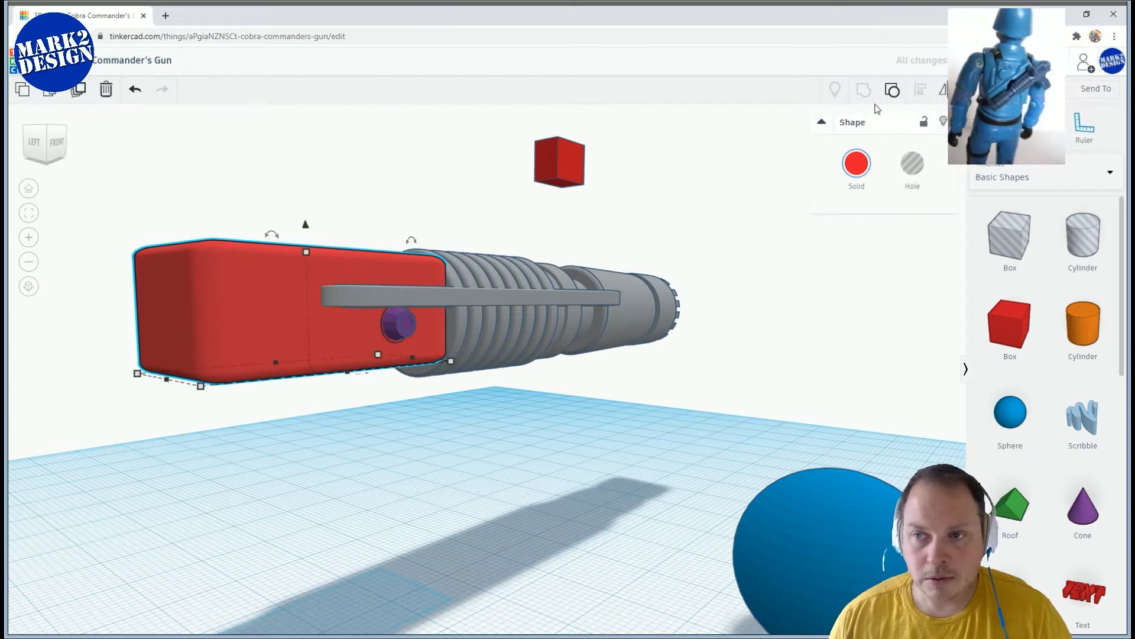
left_click(864, 89)
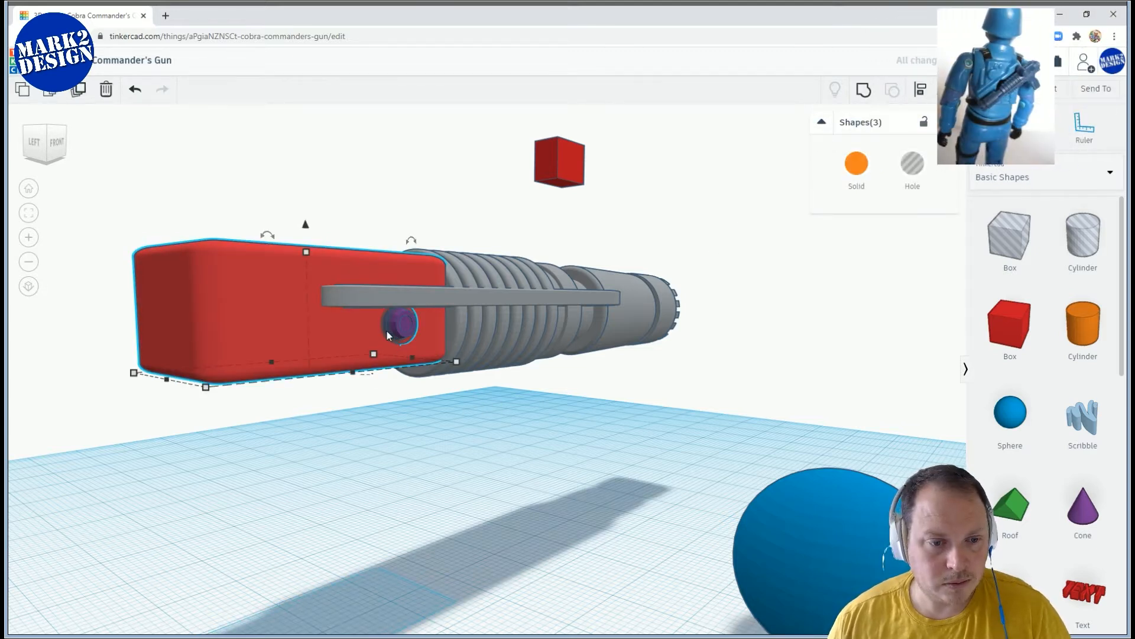
Try to lower three of the stud and hole shapes on the two sides of the block slightly
left_click(386, 330)
left_click(431, 376)
right_click_drag(431, 376, 550, 360)
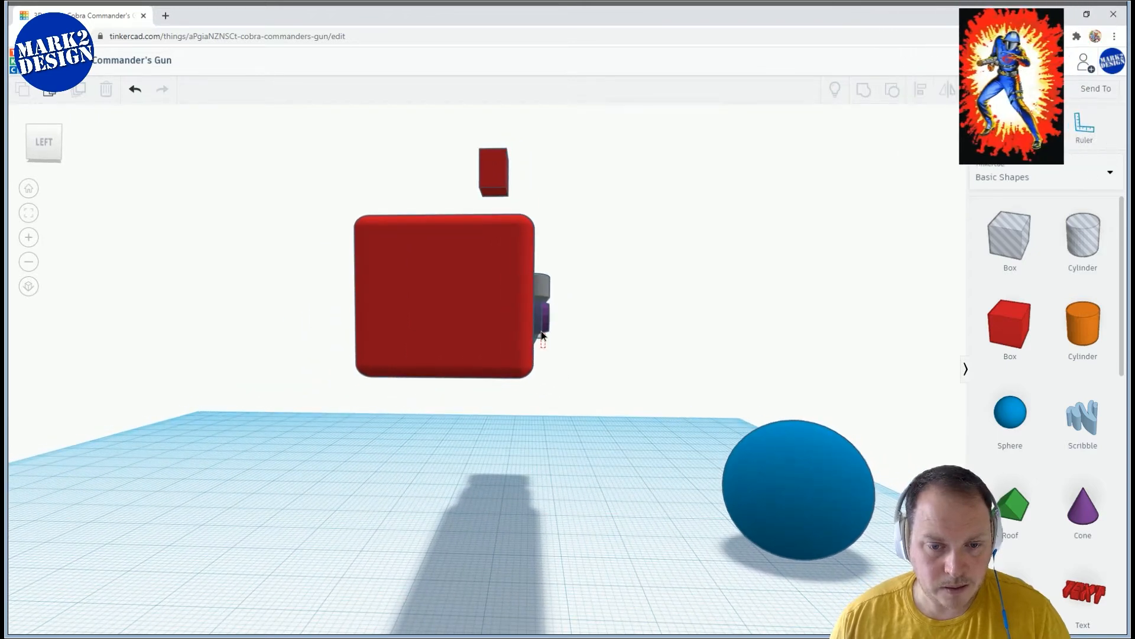
left_click(541, 331)
right_click_drag(571, 377, 452, 364)
left_click(438, 317, "shift")
left_click(442, 311, "shift")
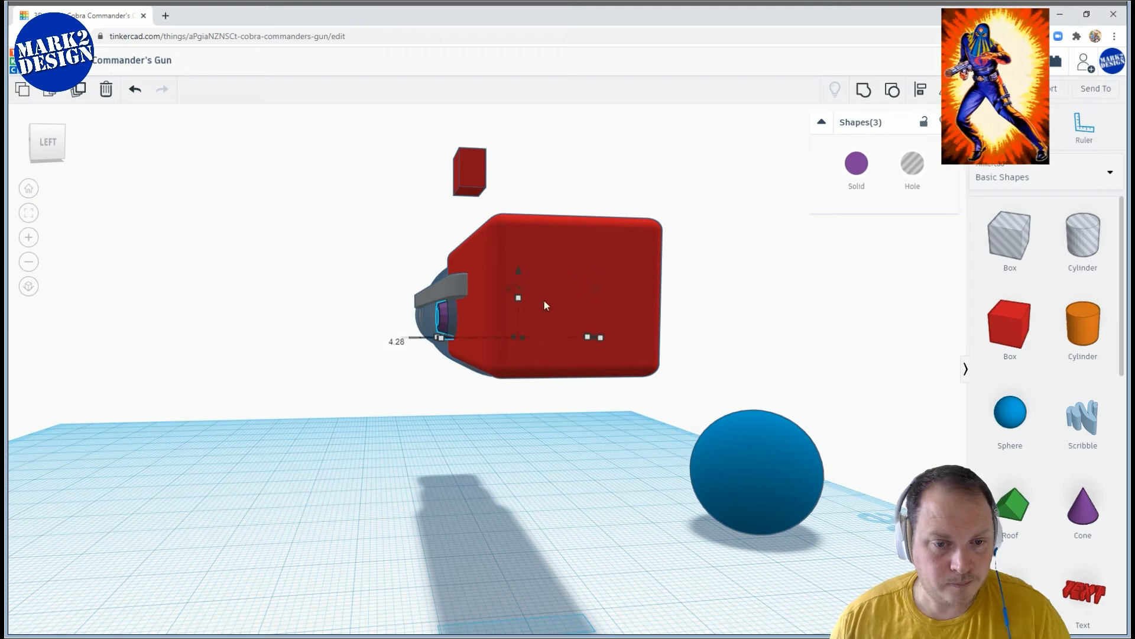
left_click_drag(518, 275, 526, 279)
right_click_drag(301, 395, 537, 464)
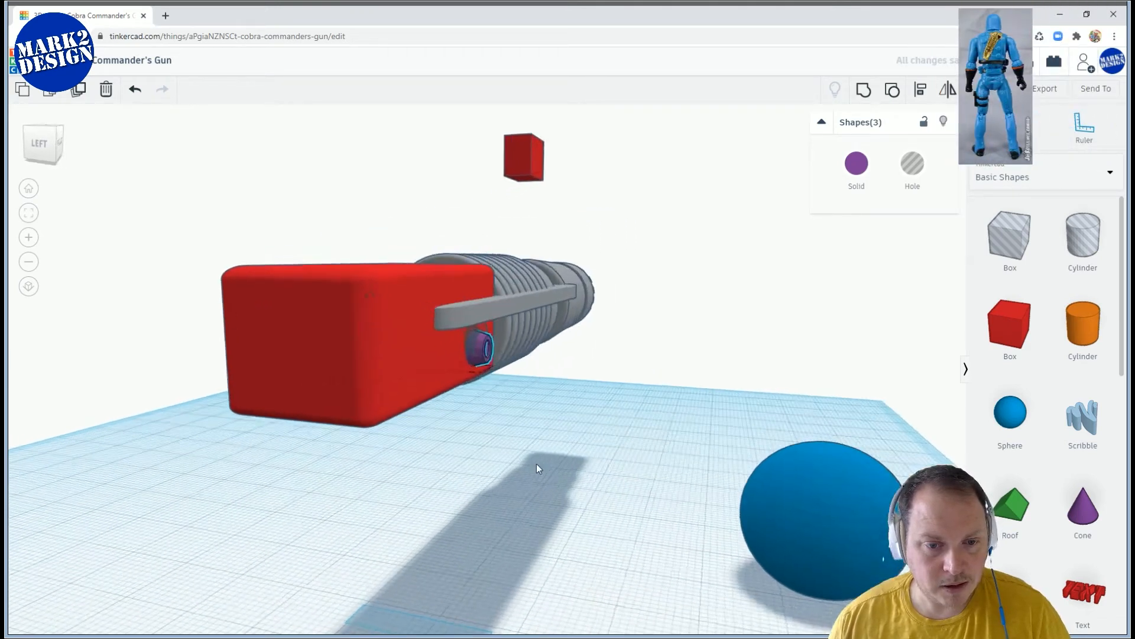
left_click(483, 449)
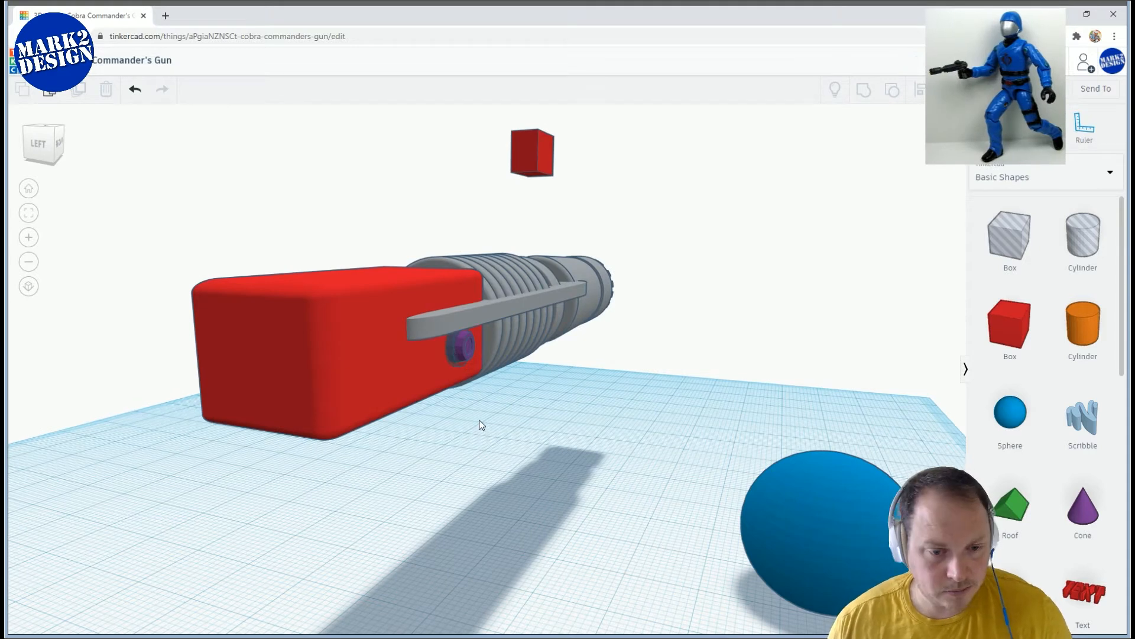
Select both studs and both hole cylinders and lower all four together to leave clearance beneath the side rails
scroll(473, 409, "up", 6)
left_click(433, 358)
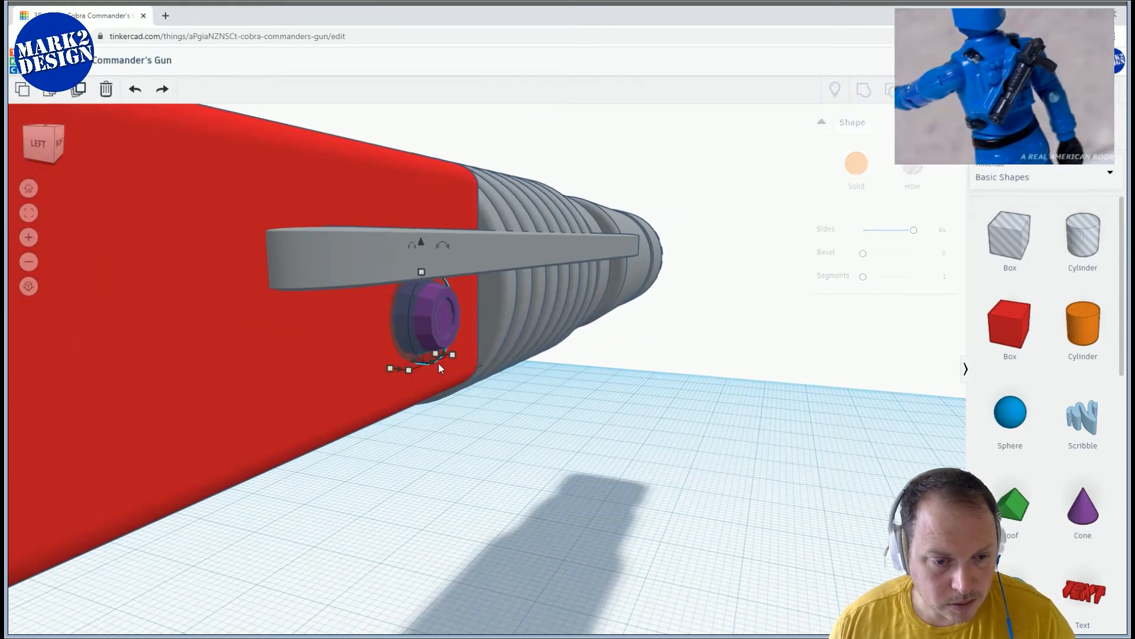
right_click_drag(420, 357, 563, 367)
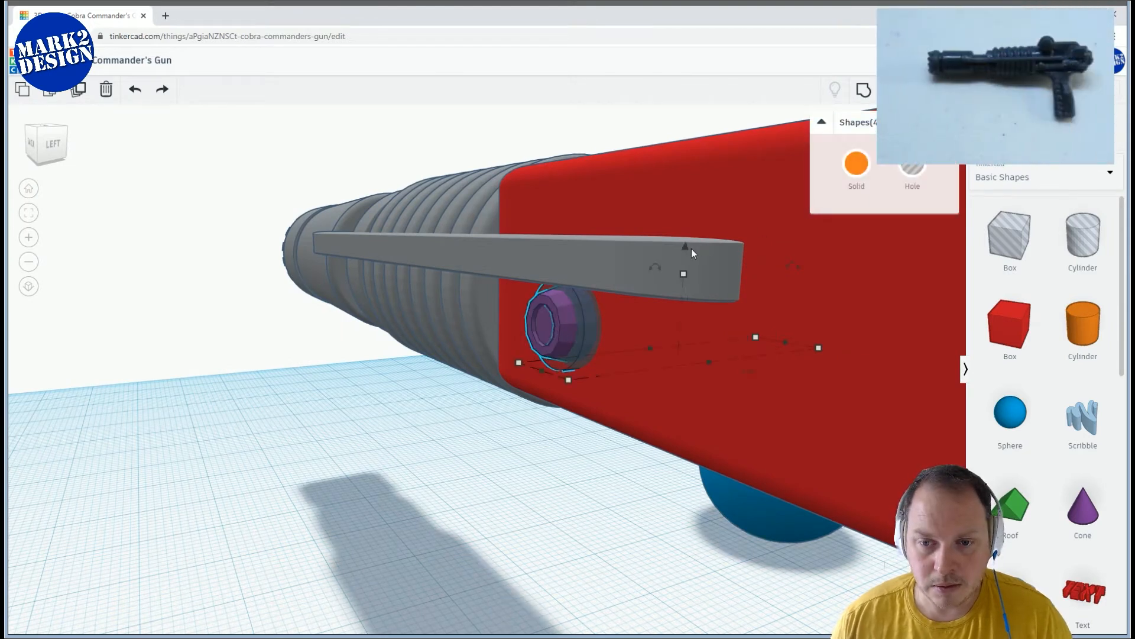
left_click_drag(686, 247, 687, 267)
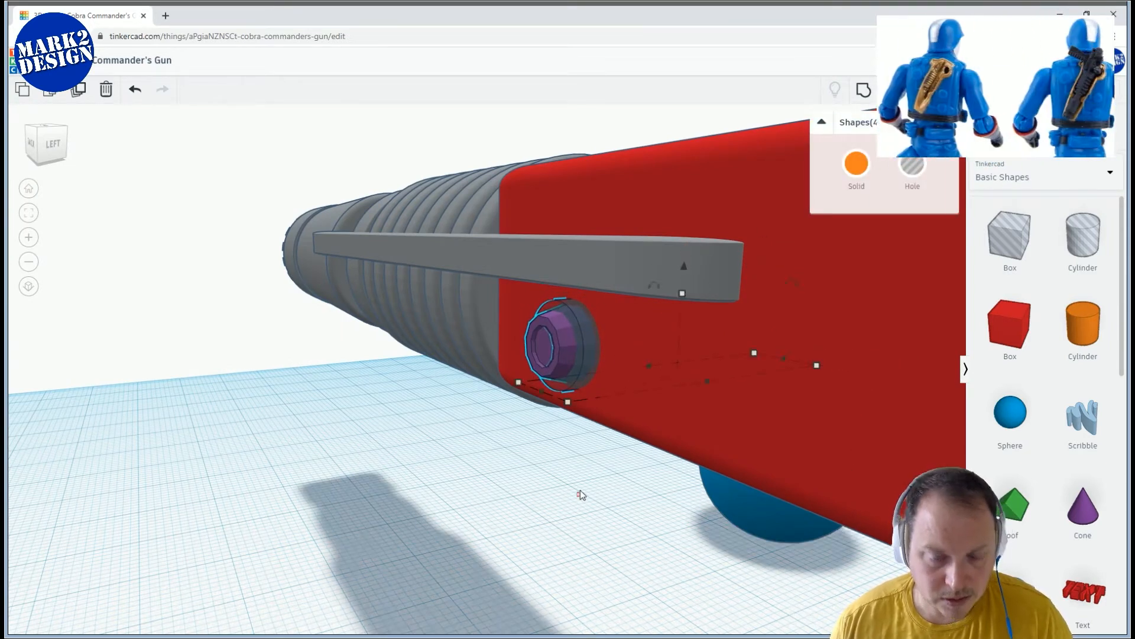
left_click(580, 490)
Select the rear block with both hole cylinders, leaving the studs out, and group them to cut the round recesses
scroll(587, 402, "up", 3)
scroll(597, 399, "down", 3)
left_click(602, 402)
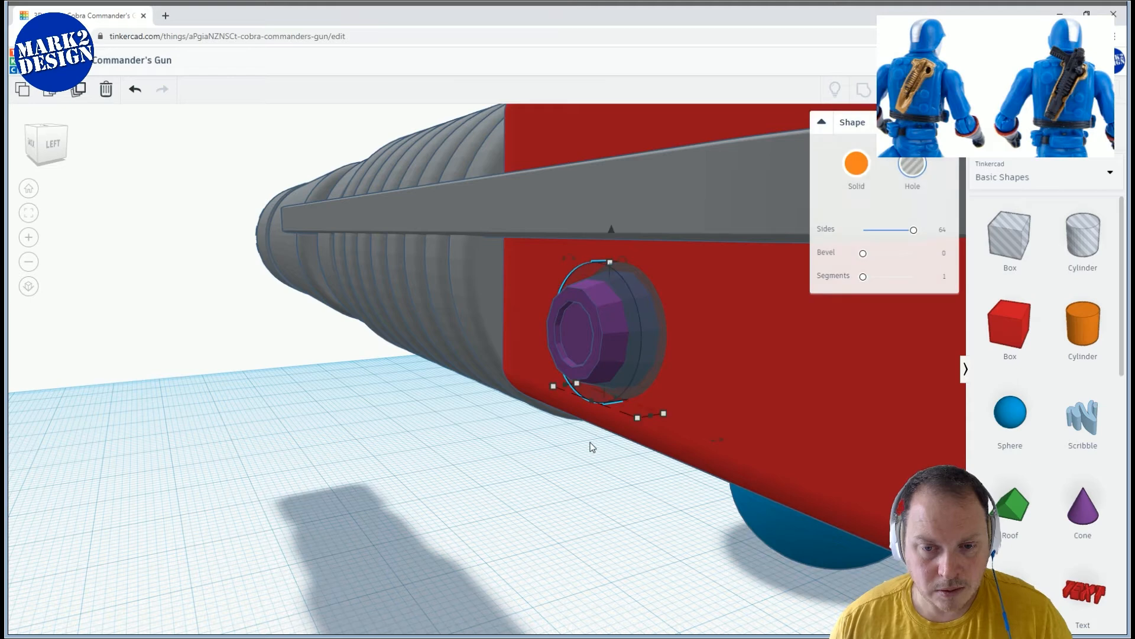
scroll(600, 461, "down", 2)
scroll(608, 472, "down", 4)
left_click(586, 360, "shift")
right_click_drag(534, 399, 425, 405)
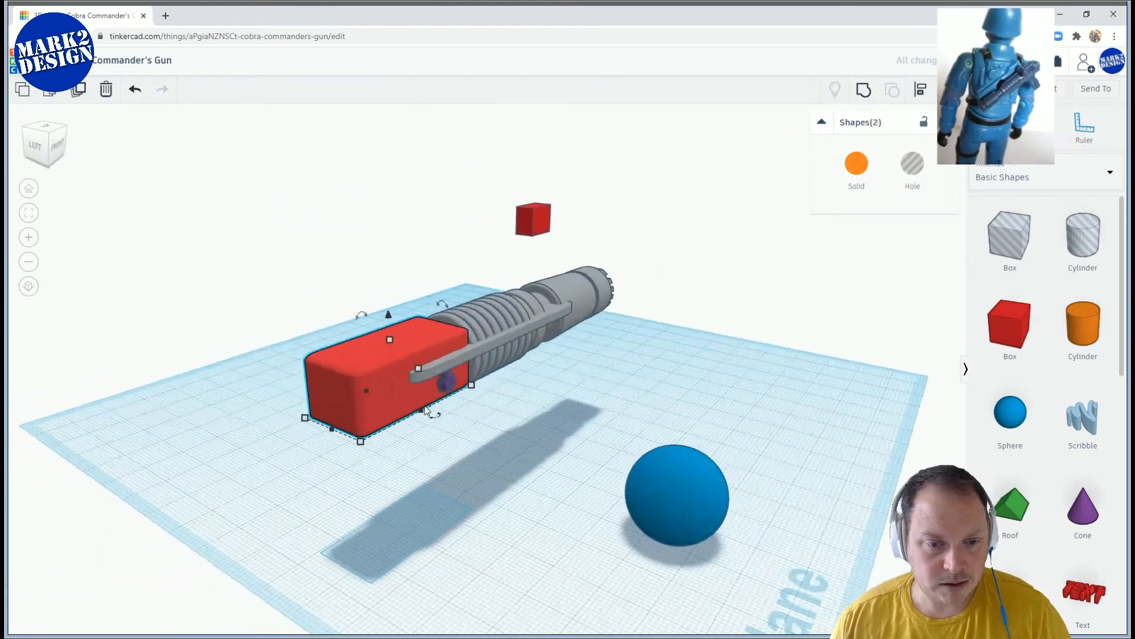
scroll(416, 404, "up", 2)
scroll(418, 408, "up", 2)
left_click(421, 389, "shift")
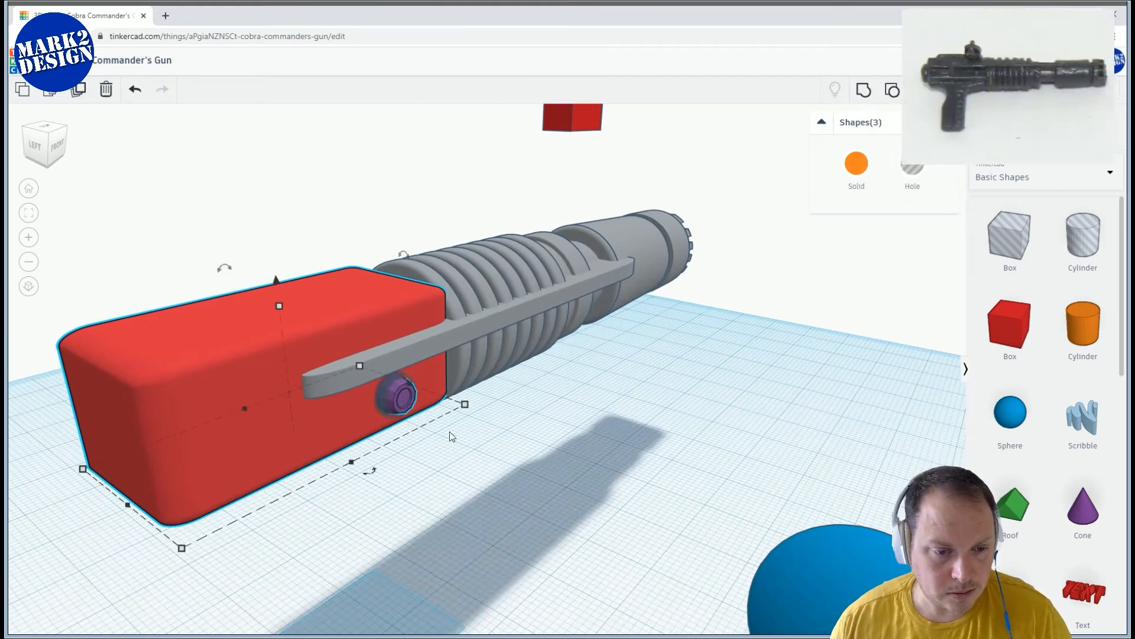
left_click(381, 403)
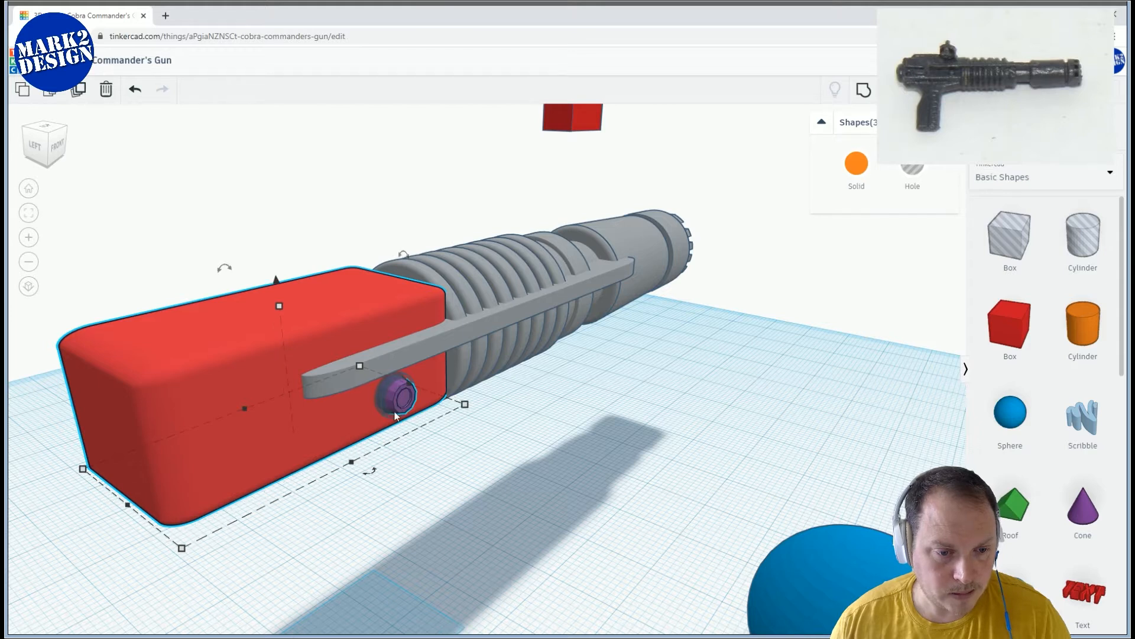
left_click(392, 418, "shift")
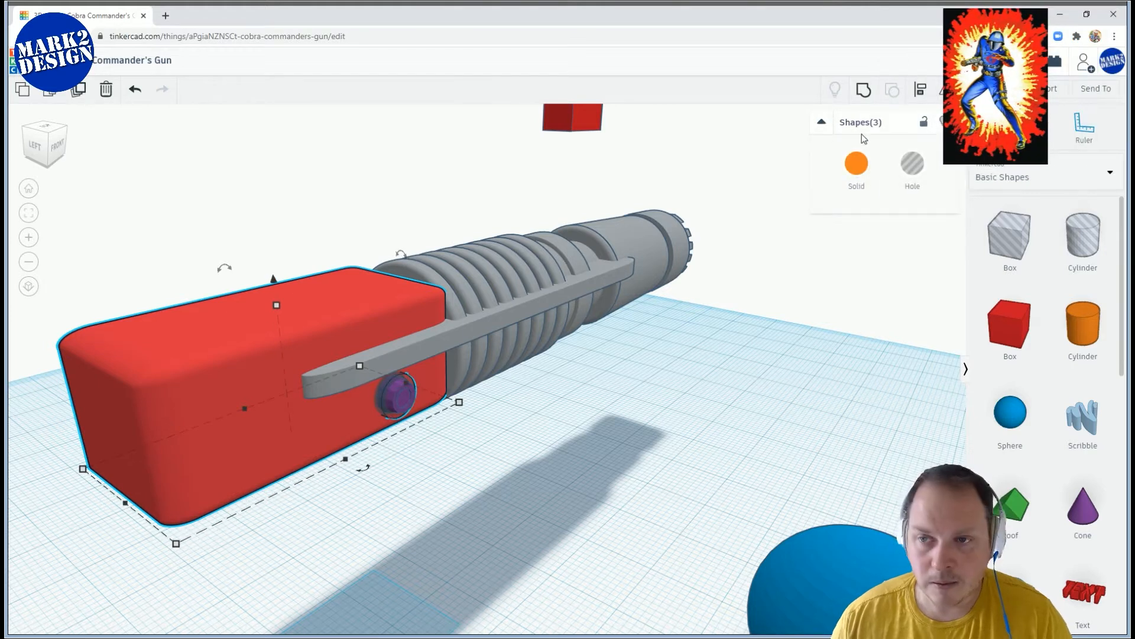
left_click(862, 94)
Add the studs on both sides to the selected rear block and group all three into one body
right_click_drag(421, 425, 680, 410)
left_click(578, 364, "shift")
right_click_drag(585, 369, 399, 359)
left_click(396, 365, "shift")
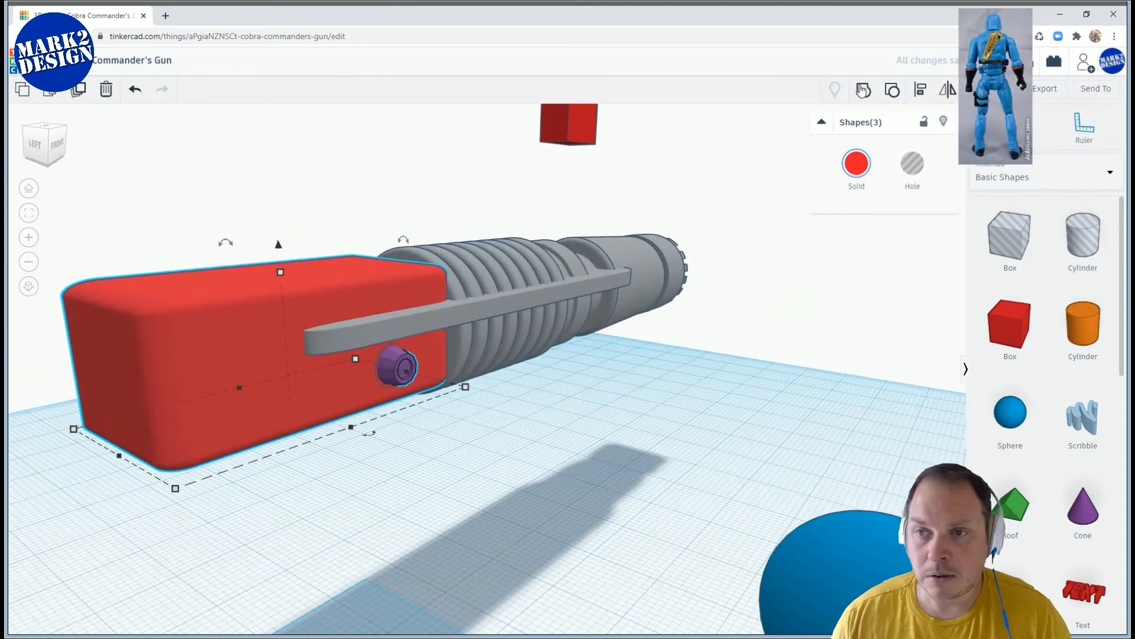
Colour the grouped rear block and its studs grey to match the rest of the gun
left_click(856, 167)
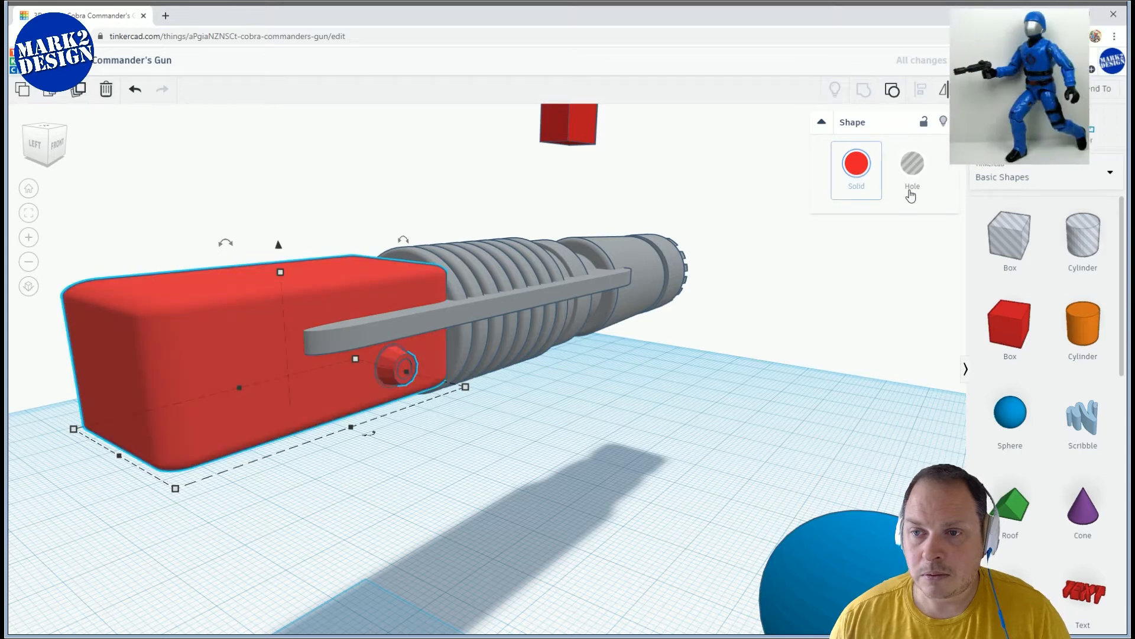
left_click(1073, 251)
scroll(590, 434, "down", 1)
right_click_drag(590, 435, 437, 418)
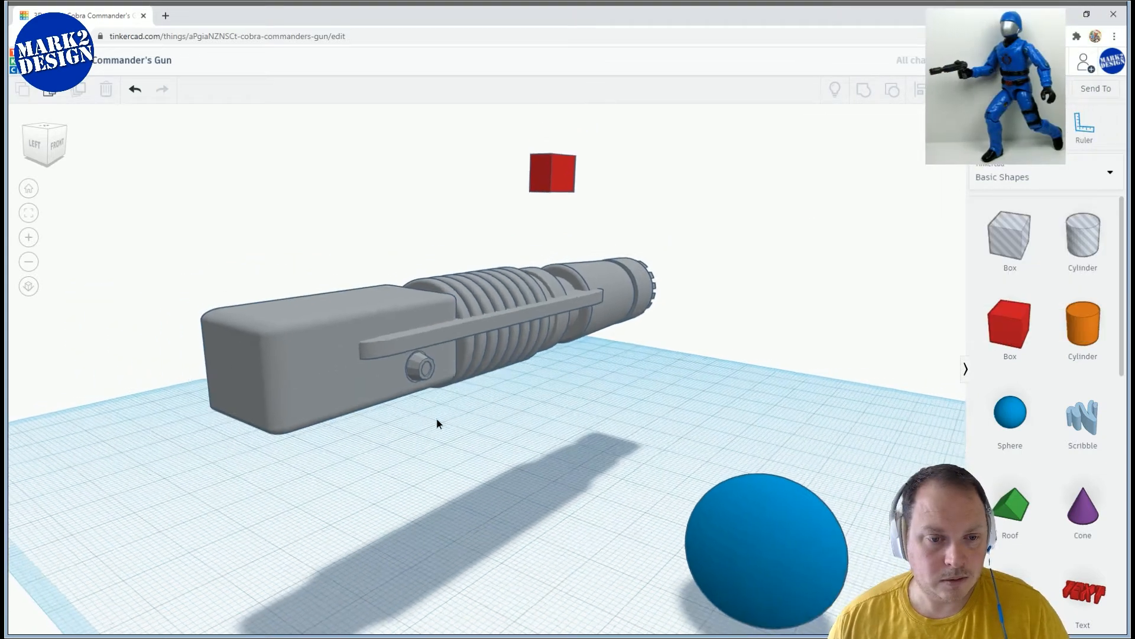
Delete the loose blue sphere from the workplane
scroll(423, 429, "down", 3)
middle_click_drag(501, 429, 692, 475)
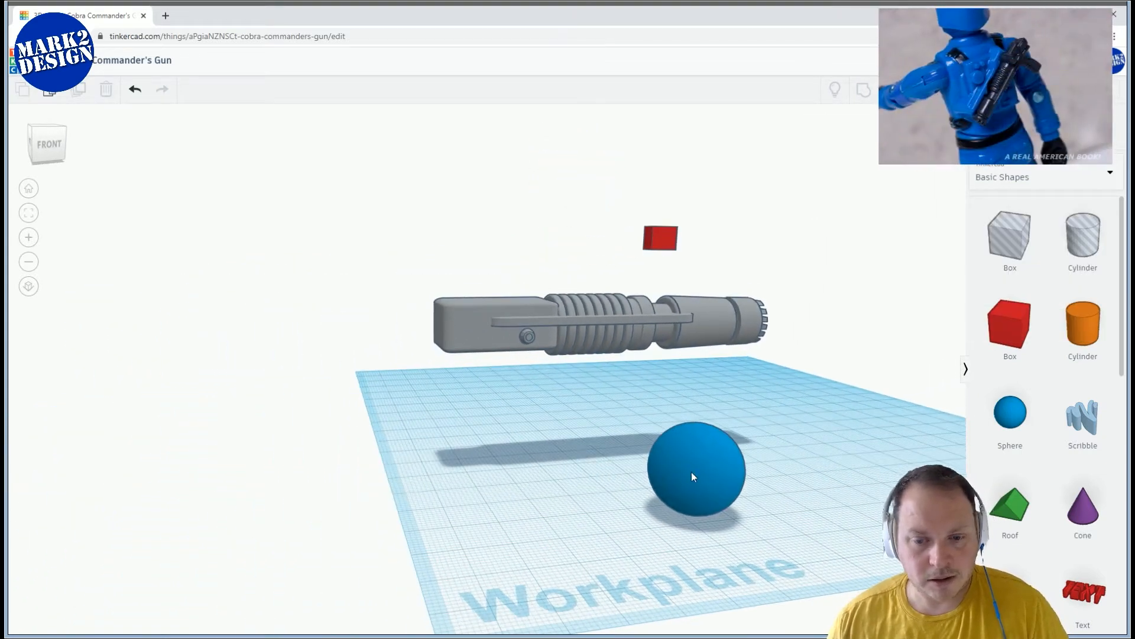
middle_click_drag(579, 429, 676, 428)
scroll(676, 428, "up", 1)
right_click_drag(677, 428, 572, 392)
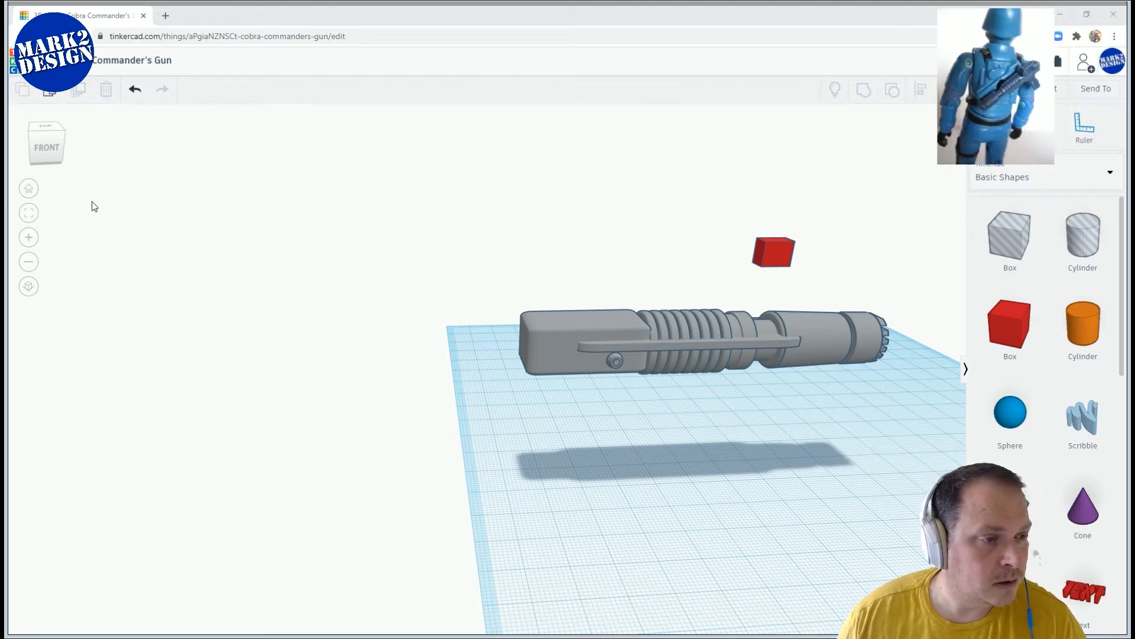
Duplicate the loose red box, place the copy over the rear end of the gun and lower it to the rear block
scroll(217, 258, "down", 2)
mouse_move(218, 258)
right_mouse_down()
mouse_move(256, 241)
mouse_move(236, 246)
right_mouse_up()
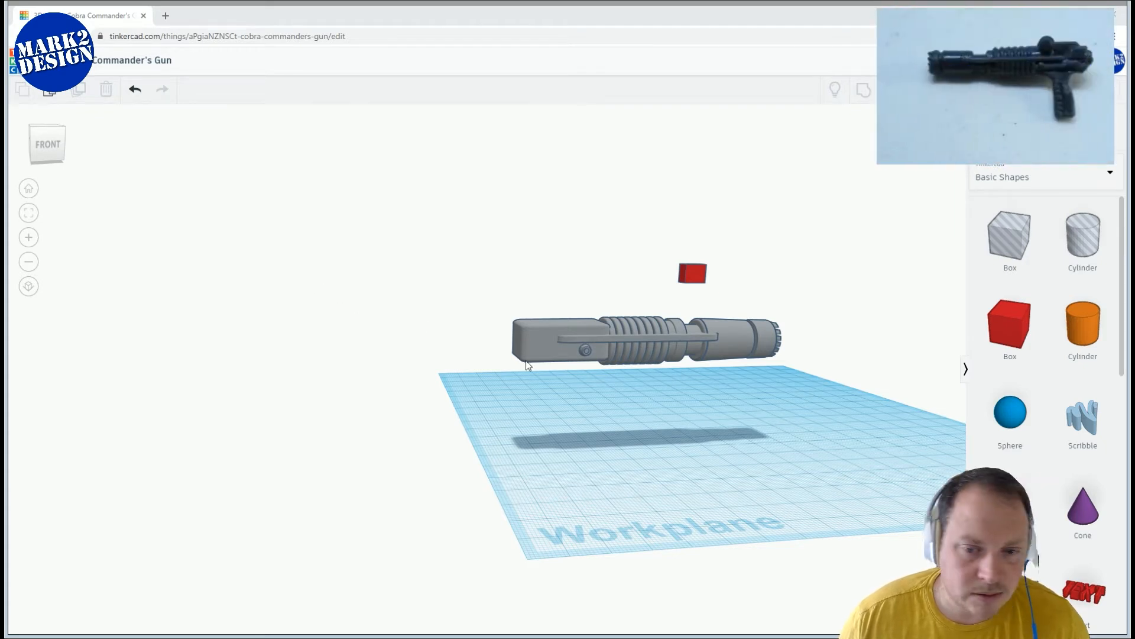
right_click_drag(526, 361, 506, 367)
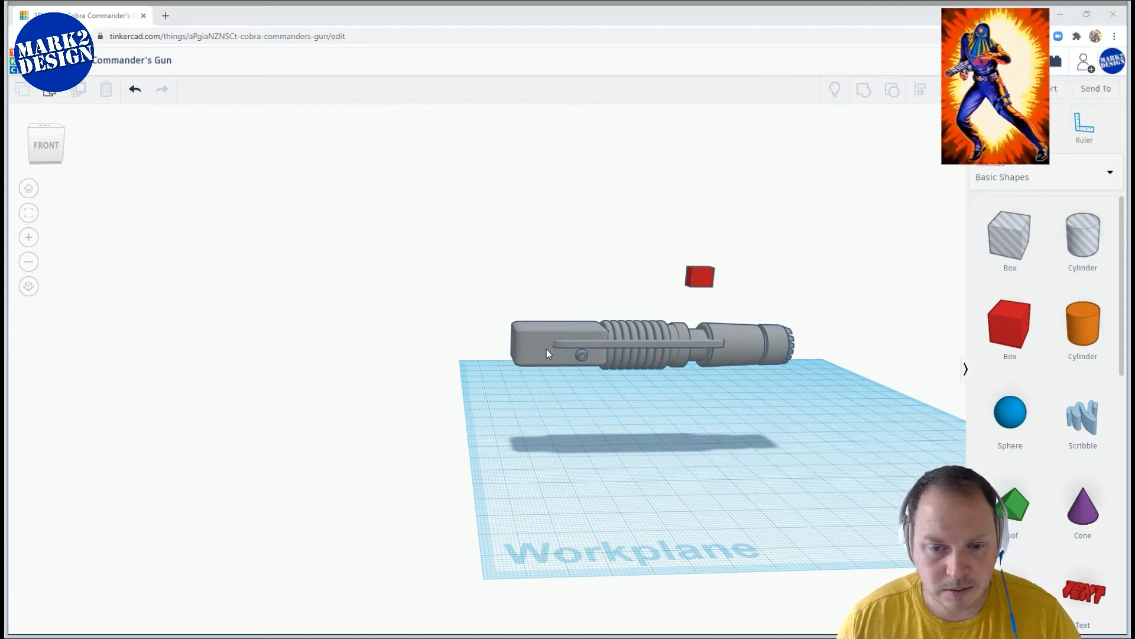
left_click(702, 274)
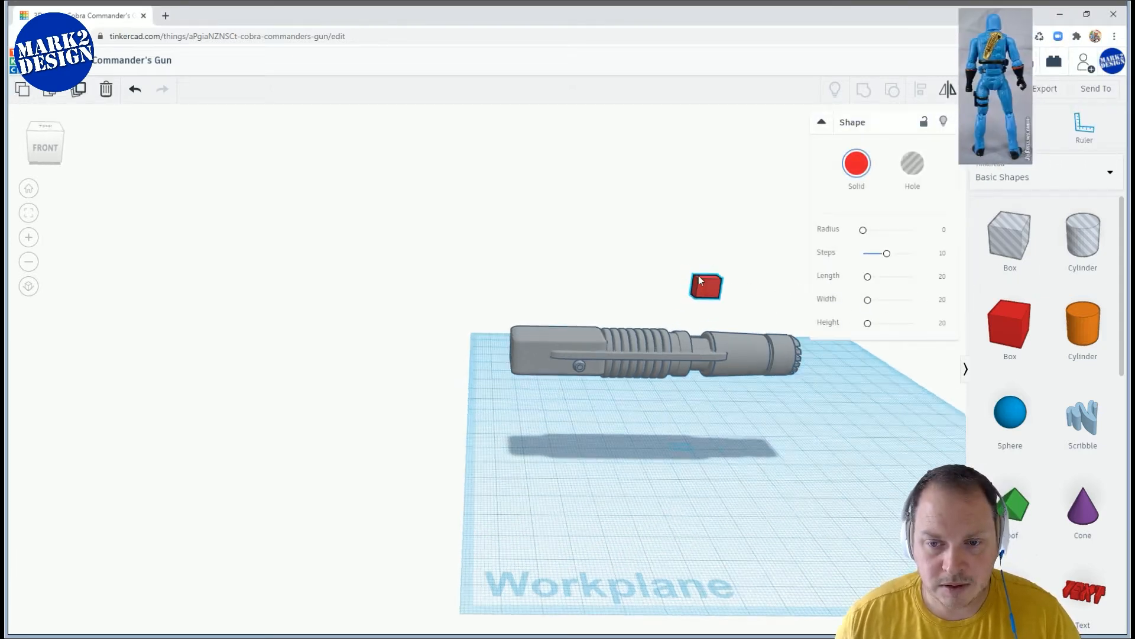
right_click_drag(697, 276, 703, 299)
left_click_drag(718, 304, 533, 315, "alt")
right_click_drag(536, 317, 595, 348)
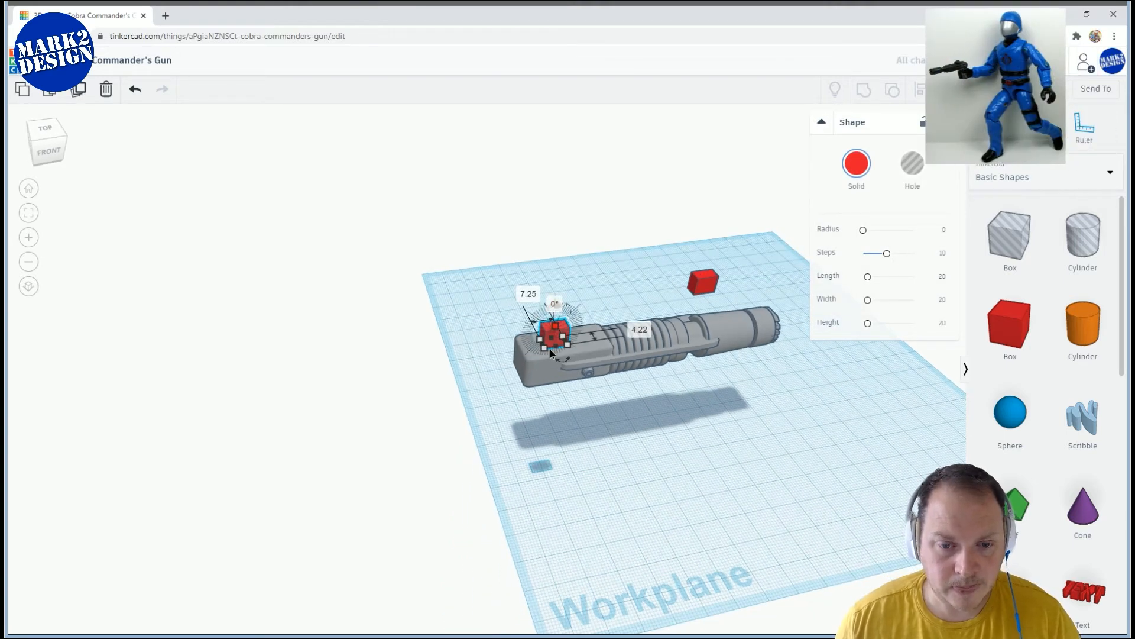
left_click_drag(559, 307, 551, 346)
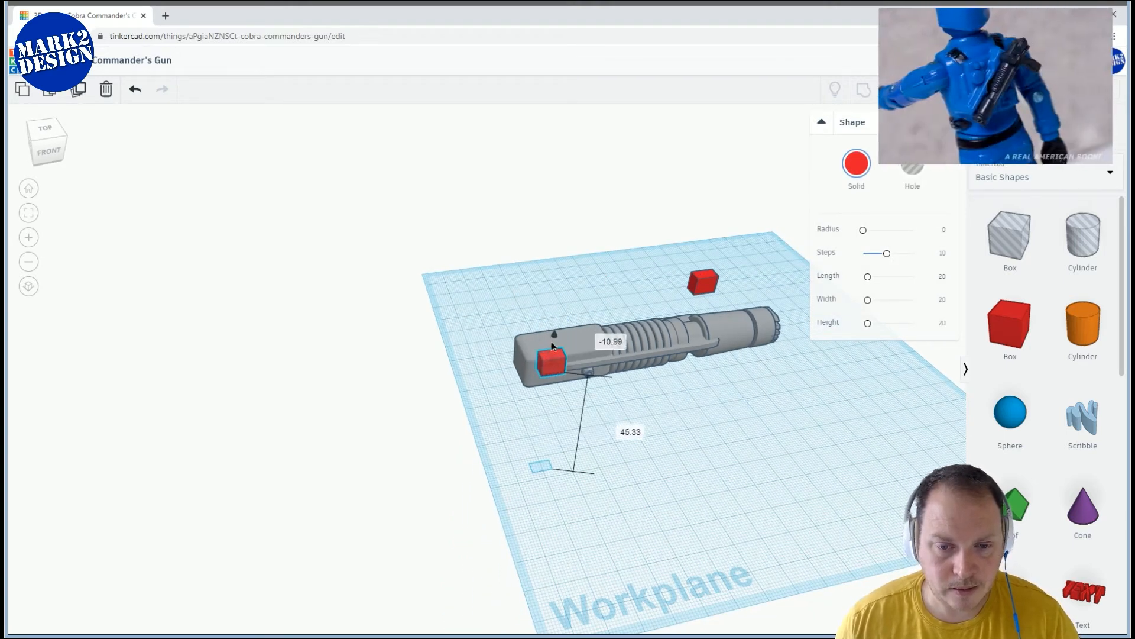
Position the red box at the rear end of the block and stretch it across the block's full width
scroll(601, 373, "up", 5)
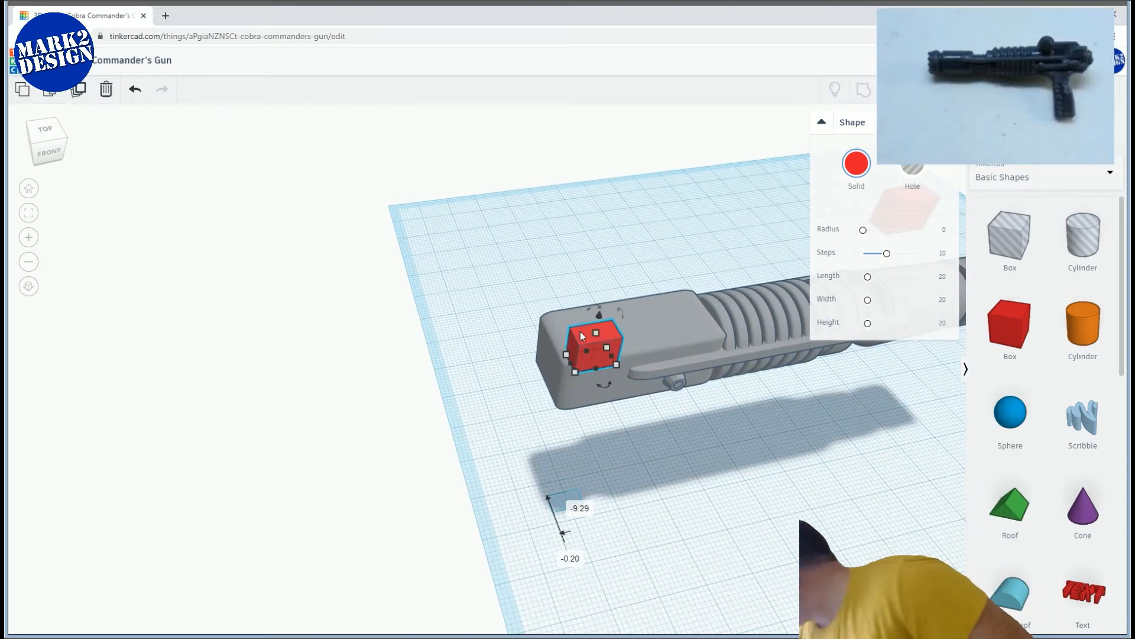
right_click_drag(582, 337, 661, 281)
scroll(661, 281, "up", 2)
left_click_drag(678, 214, 680, 222)
middle_click_drag(617, 248, 473, 282)
right_click_drag(704, 289, 527, 328)
left_click_drag(527, 328, 437, 307)
right_click_drag(459, 313, 526, 281)
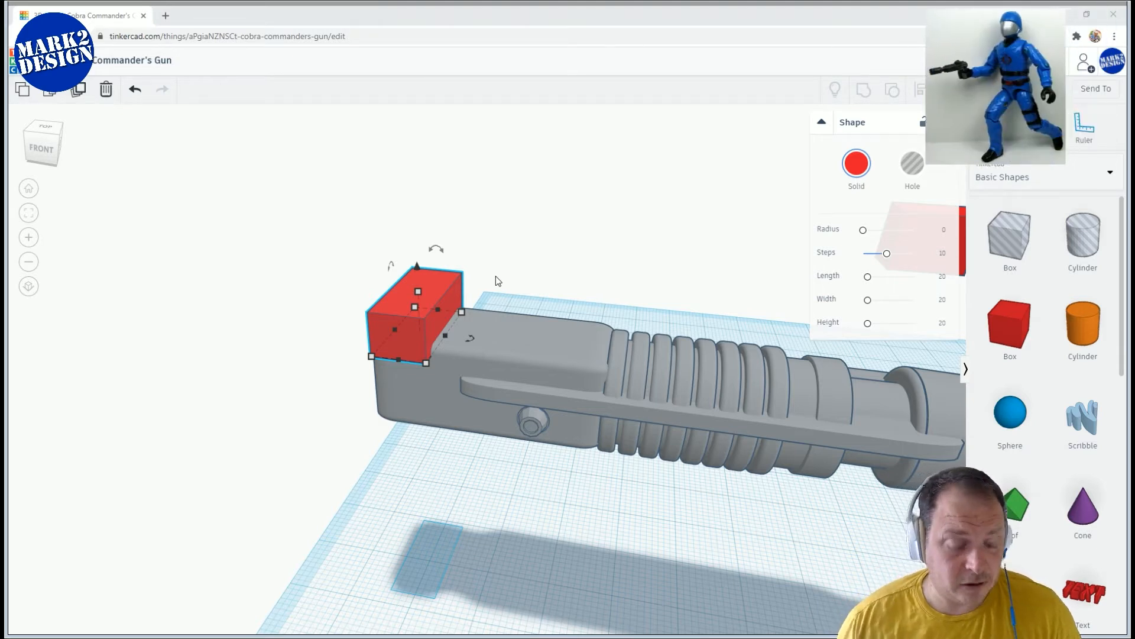
Nudge the red box three increments toward the block's rear edge and lengthen it along the gun to about 13 mm
right_click_drag(509, 293, 481, 291)
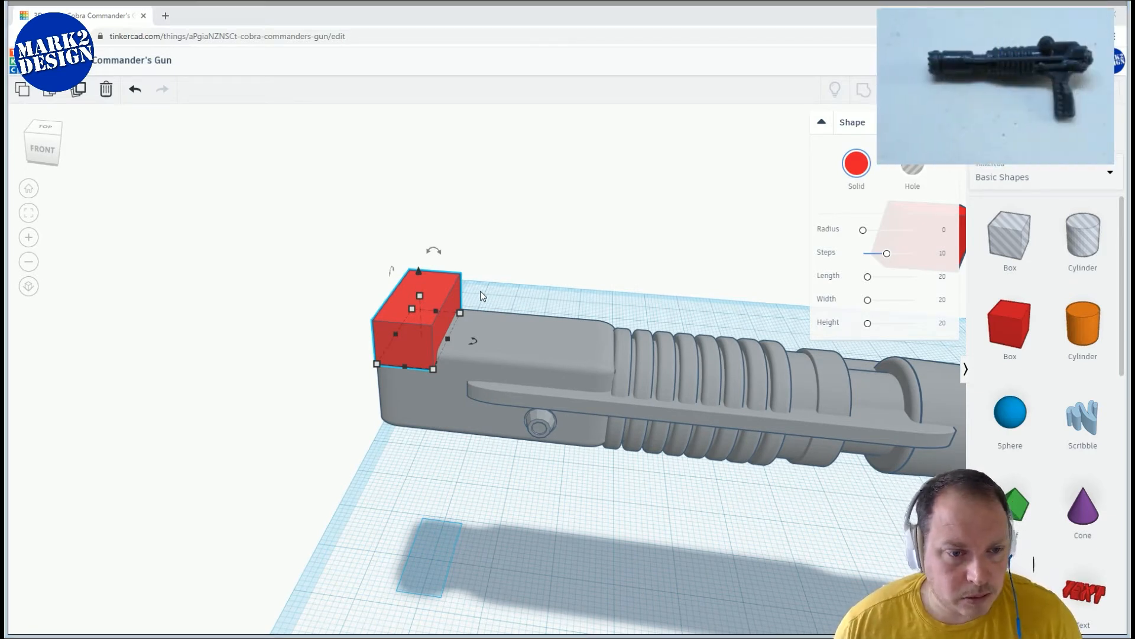
right_click_drag(538, 281, 546, 269)
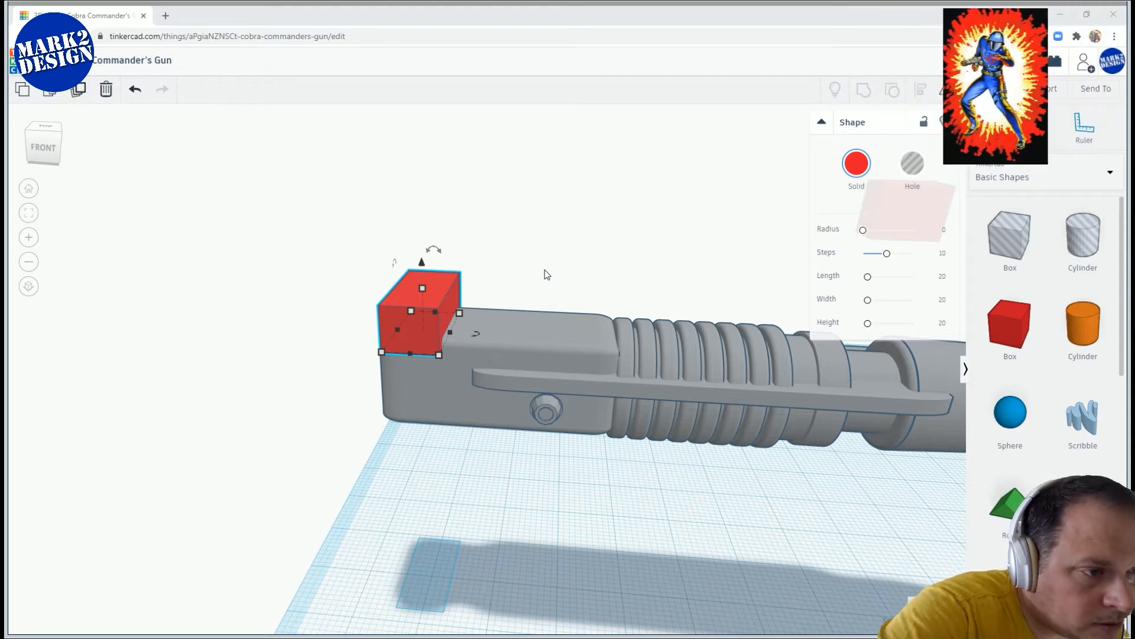
right_click_drag(499, 276, 427, 289)
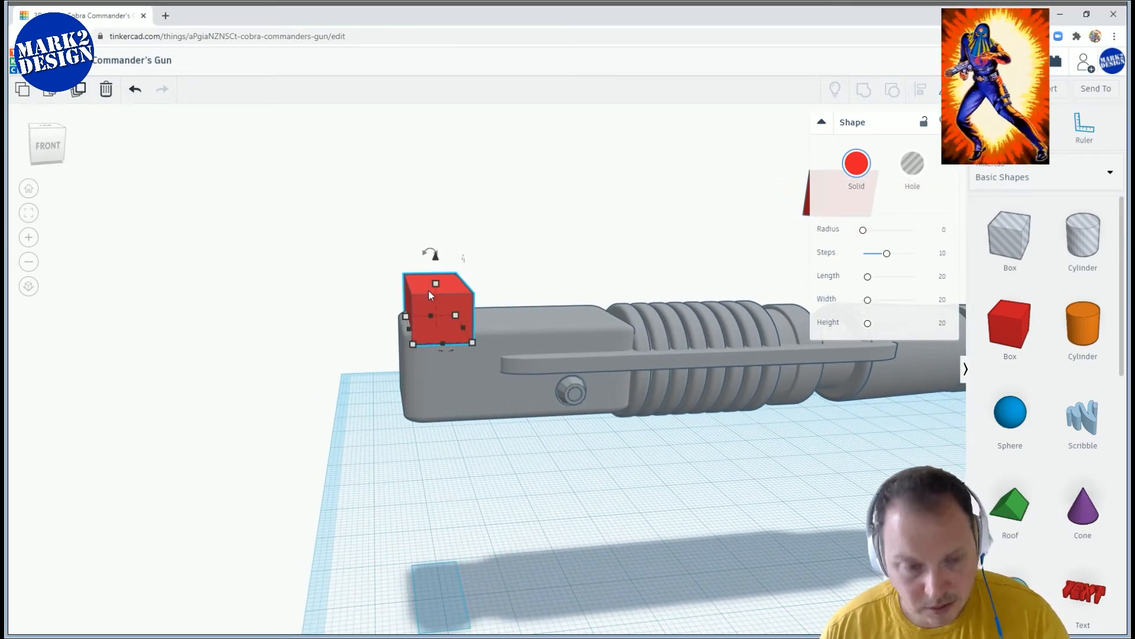
key("Left")
key("Left")
key("Left")
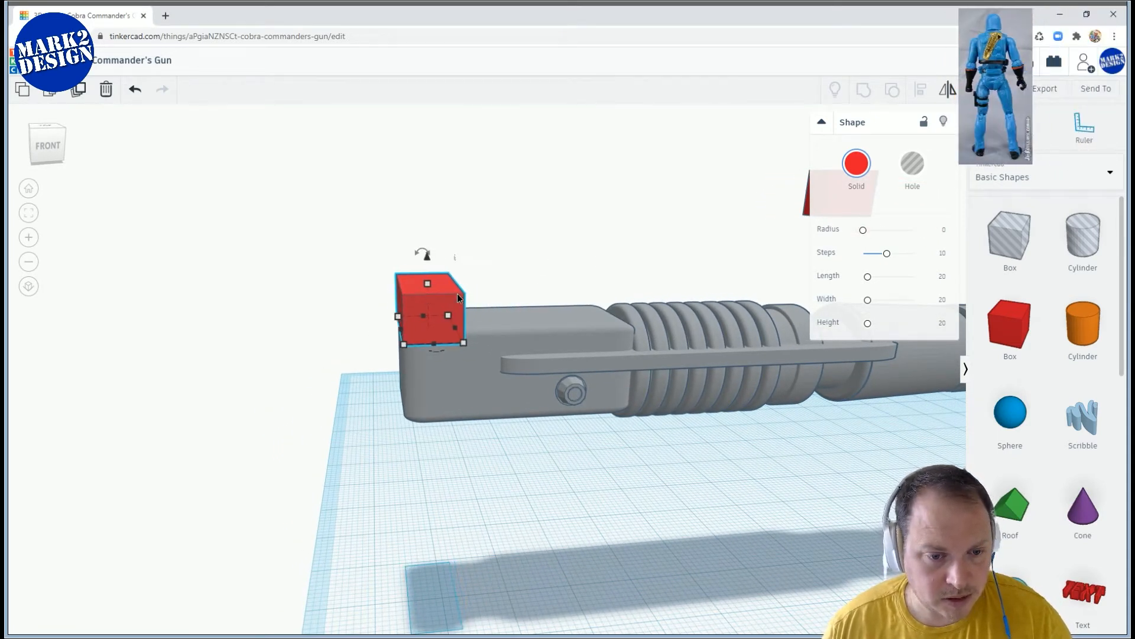
right_click_drag(459, 292, 455, 300)
left_click(453, 329)
left_click_drag(495, 327, 498, 325)
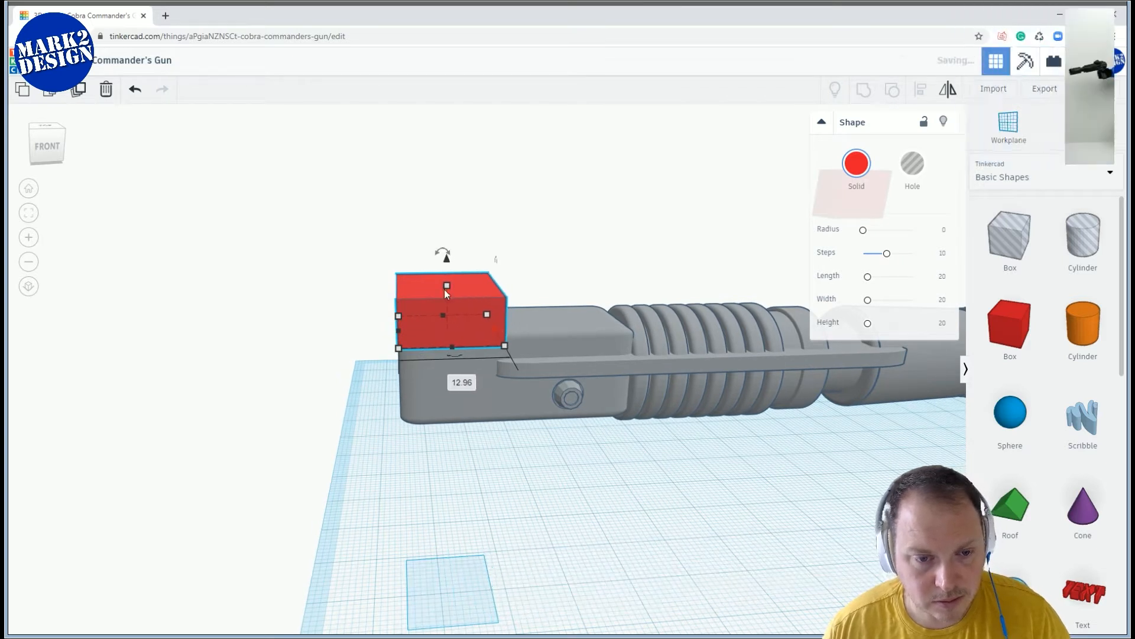
Lower the red box 5 mm into the rear block, then raise it slightly so its top stands just above the block
left_click_drag(449, 261, 450, 299)
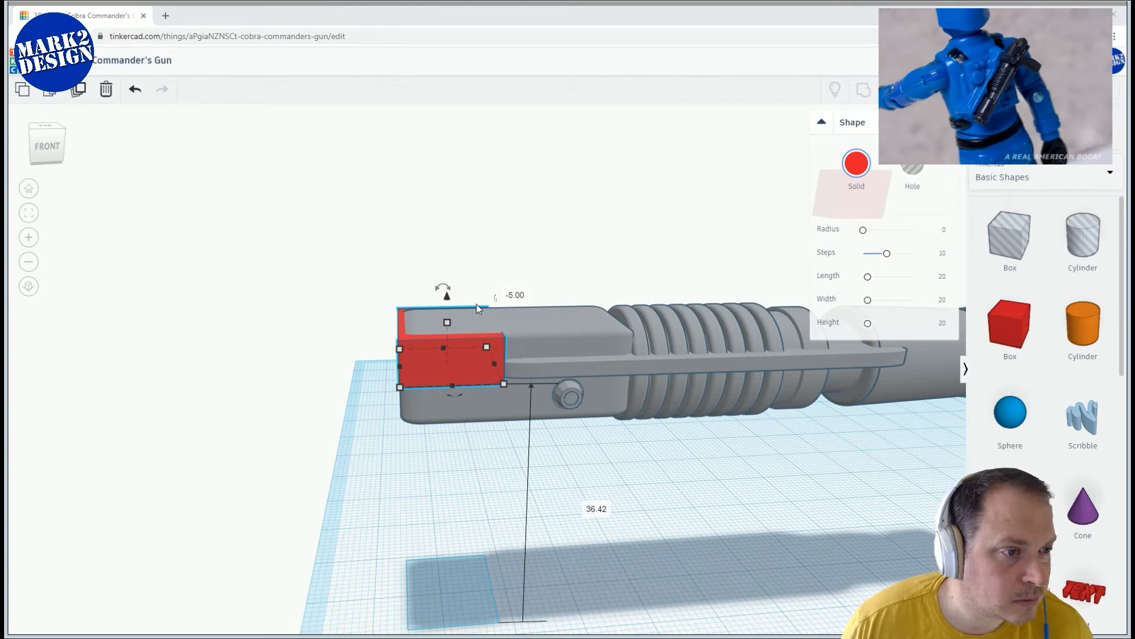
right_click_drag(480, 333, 456, 305)
scroll(456, 306, "up", 2)
scroll(467, 341, "up", 1)
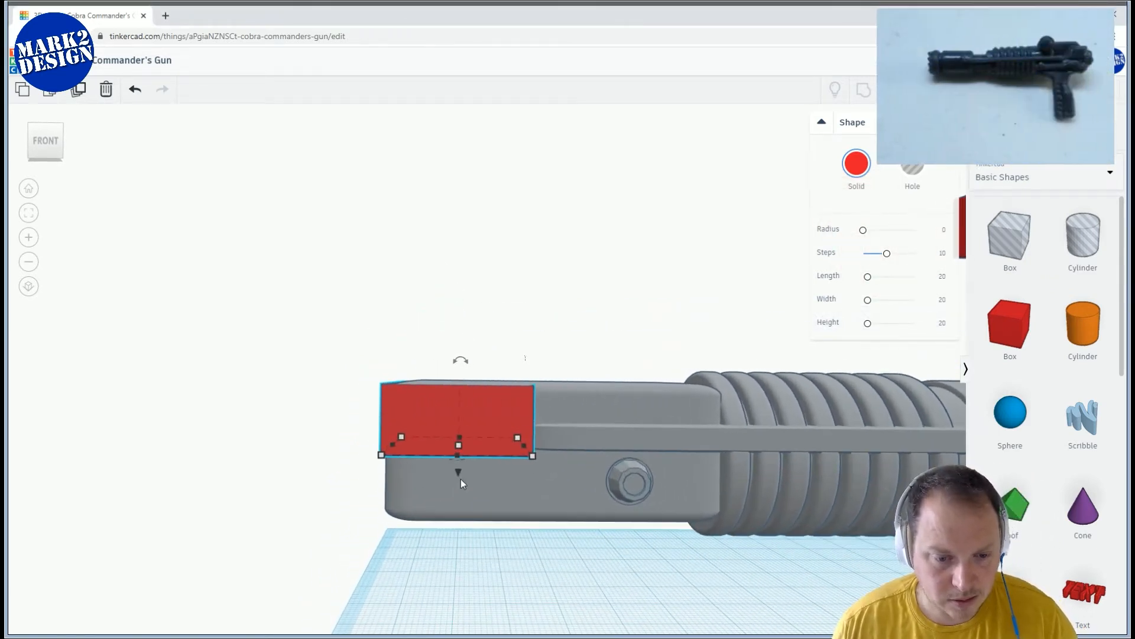
left_click_drag(456, 470, 456, 462)
left_click(507, 308)
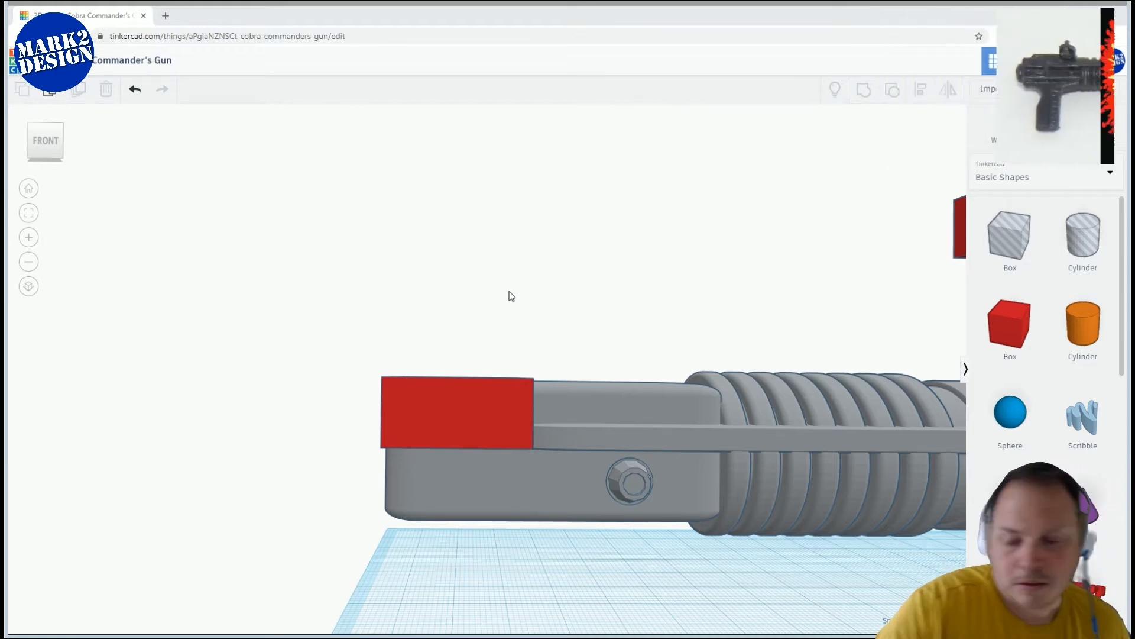
Set the red box's height to 6.5 mm and raise the box by about 1.6 mm
left_click(457, 388)
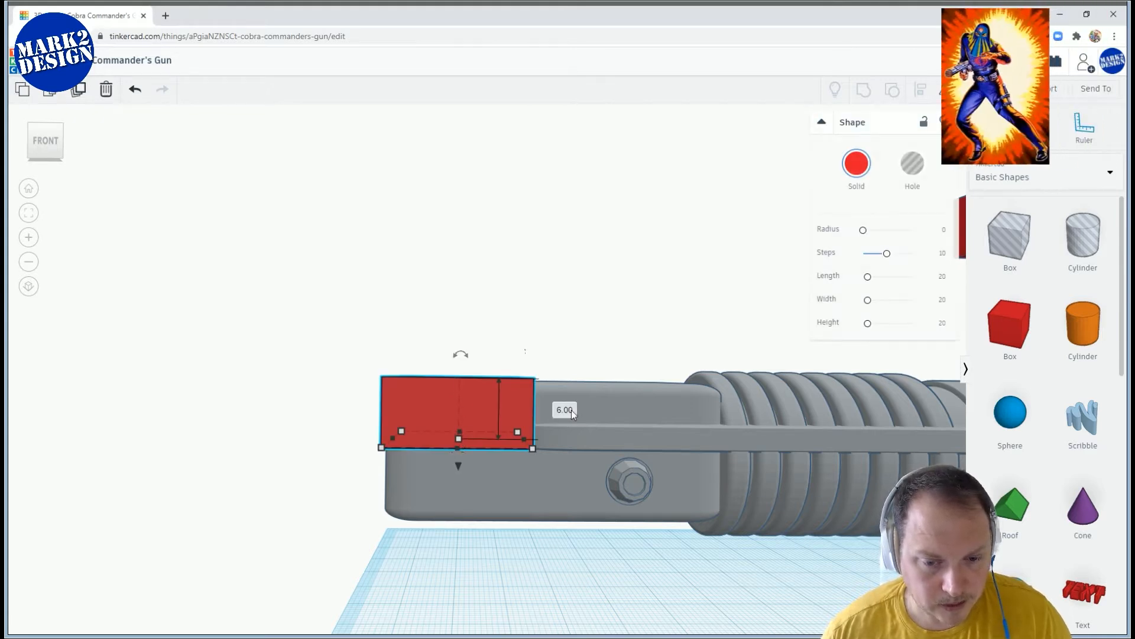
left_click(565, 408)
type("6.5")
key("Return")
right_click_drag(624, 324, 529, 326)
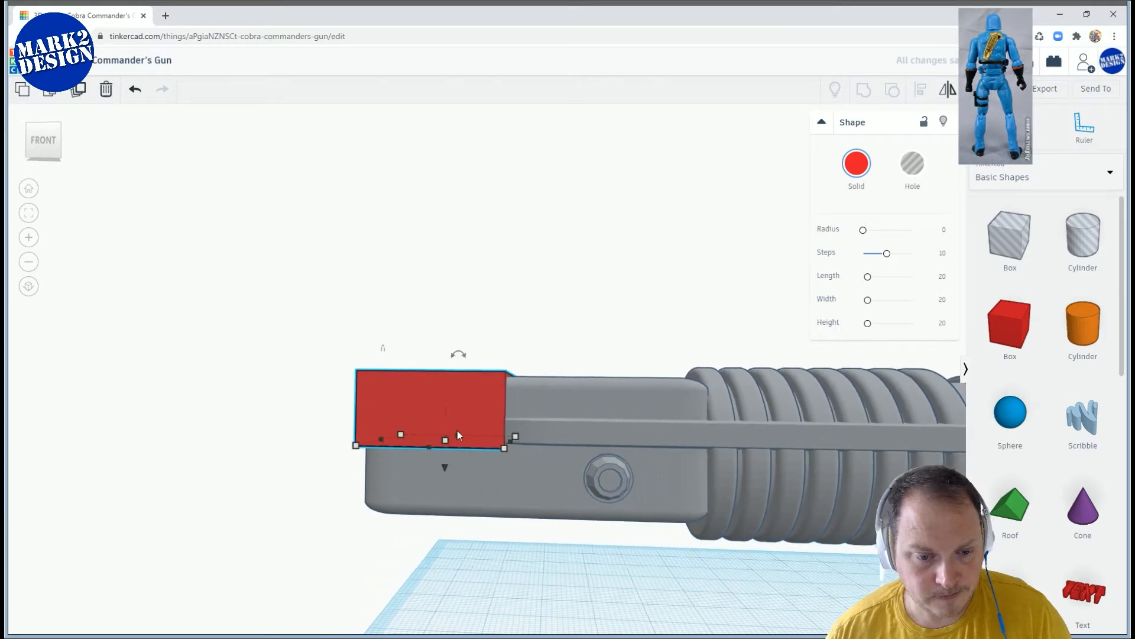
left_click_drag(441, 466, 446, 448)
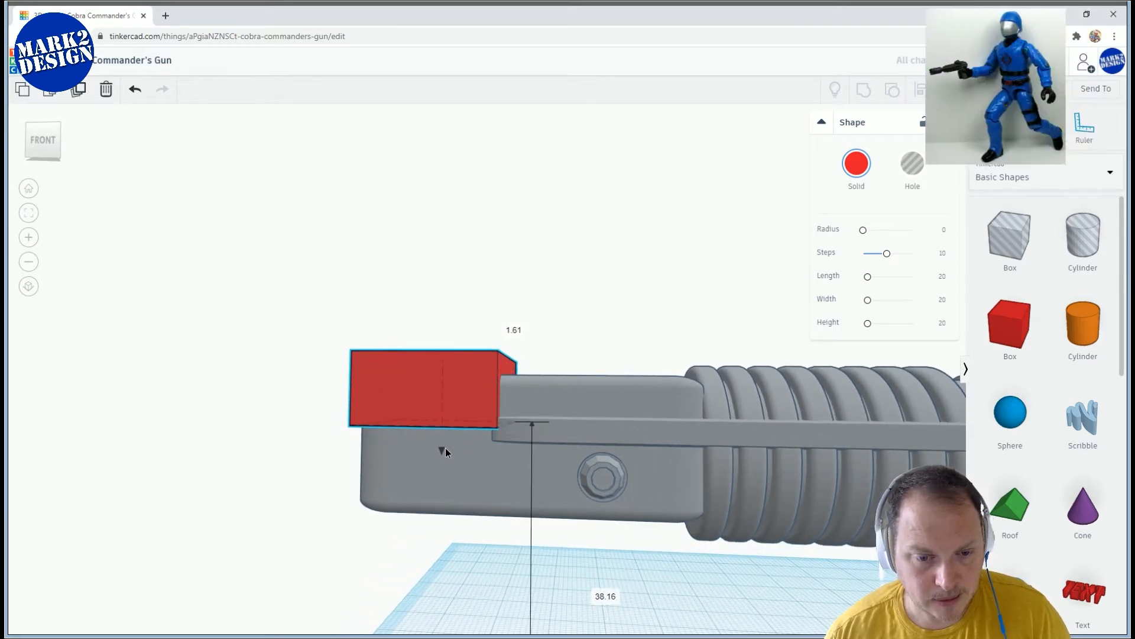
Narrow the red box slightly on the side where it overhangs the rear block
right_click_drag(468, 448, 576, 504)
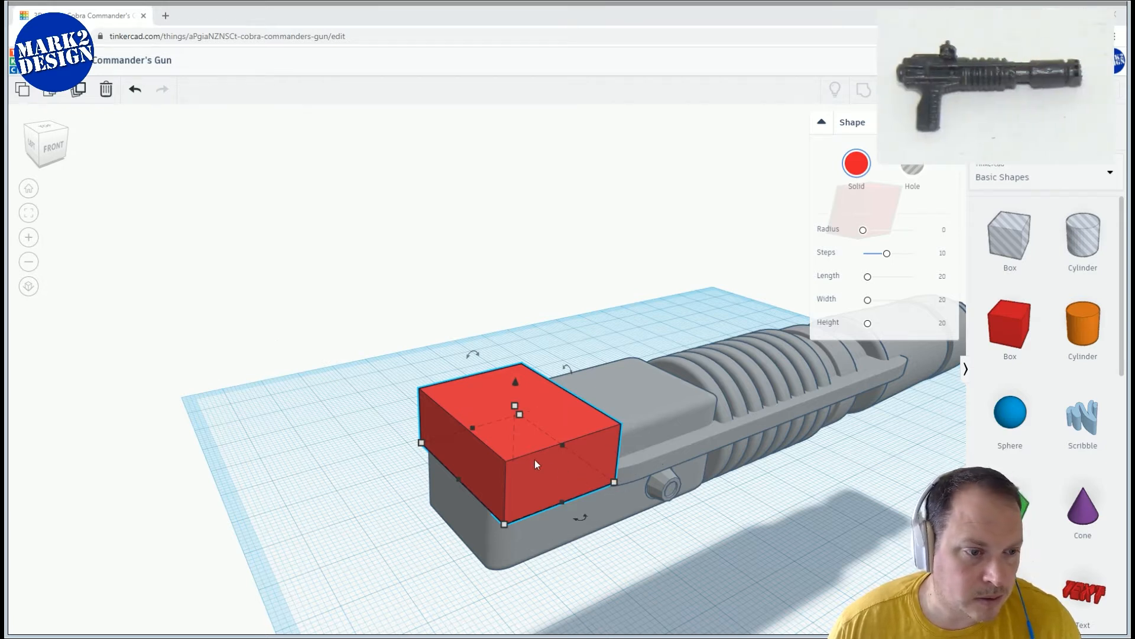
right_click_drag(535, 459, 353, 428)
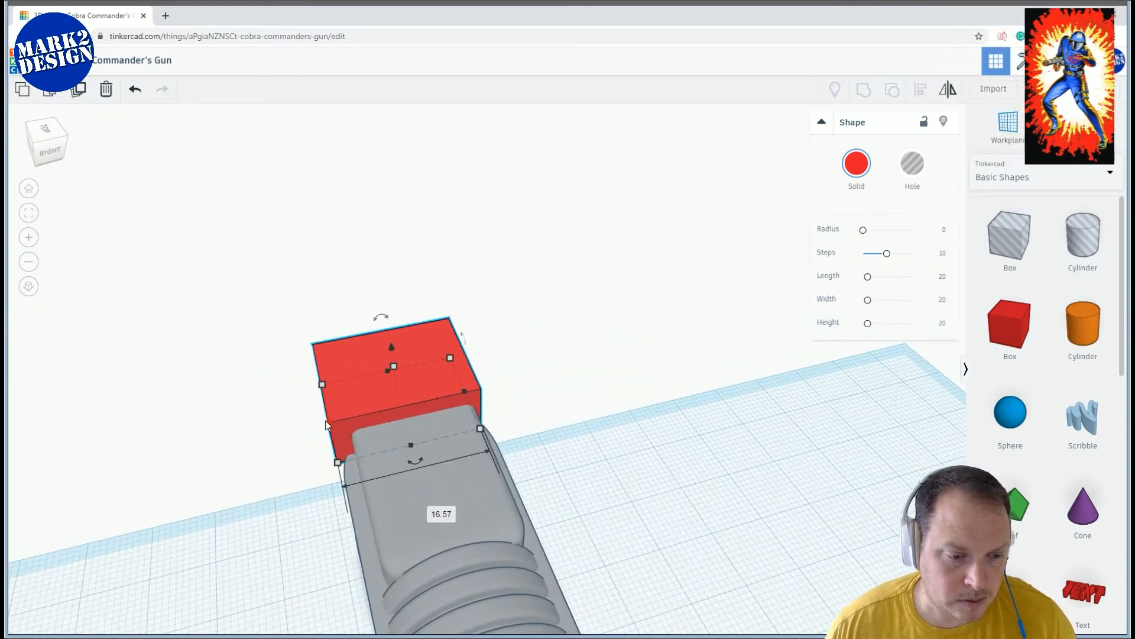
left_click_drag(328, 421, 338, 416)
Select all the gun's parts with the red box, excluding the loose box, and align them centred across the gun's width
right_click_drag(338, 417, 307, 429)
right_click_drag(396, 422, 474, 313)
scroll(456, 467, "down", 2)
left_click_drag(474, 308, 721, 342)
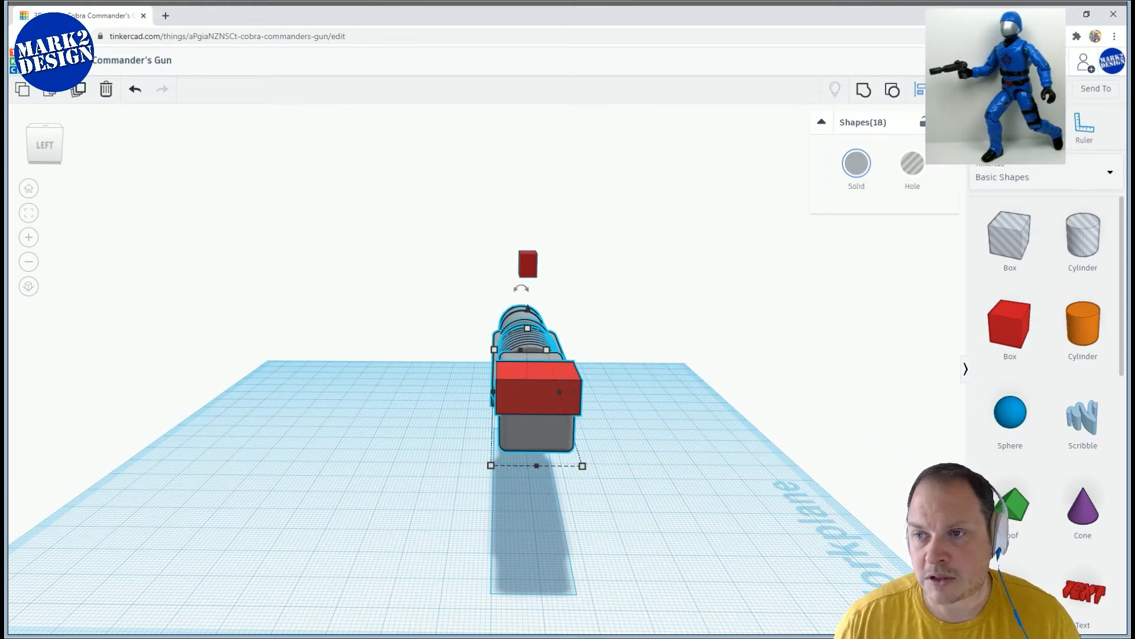
left_click(921, 90)
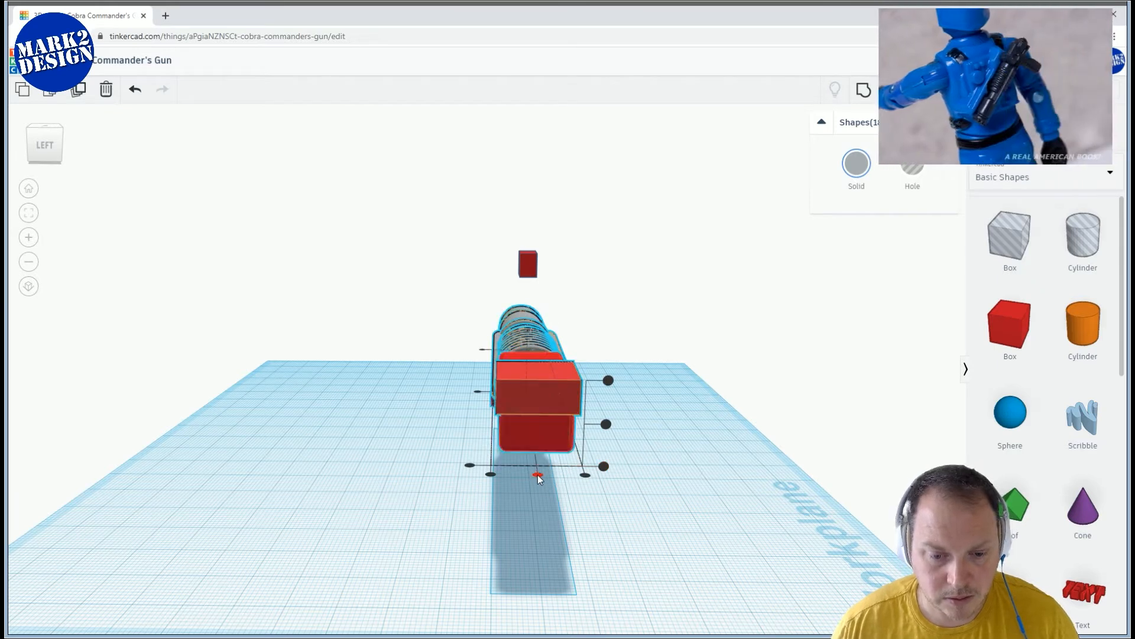
left_click(720, 439)
Select the red box on the rear block and increase its height slightly by raising its top face
right_click_drag(720, 438, 484, 311)
scroll(516, 432, "up", 2)
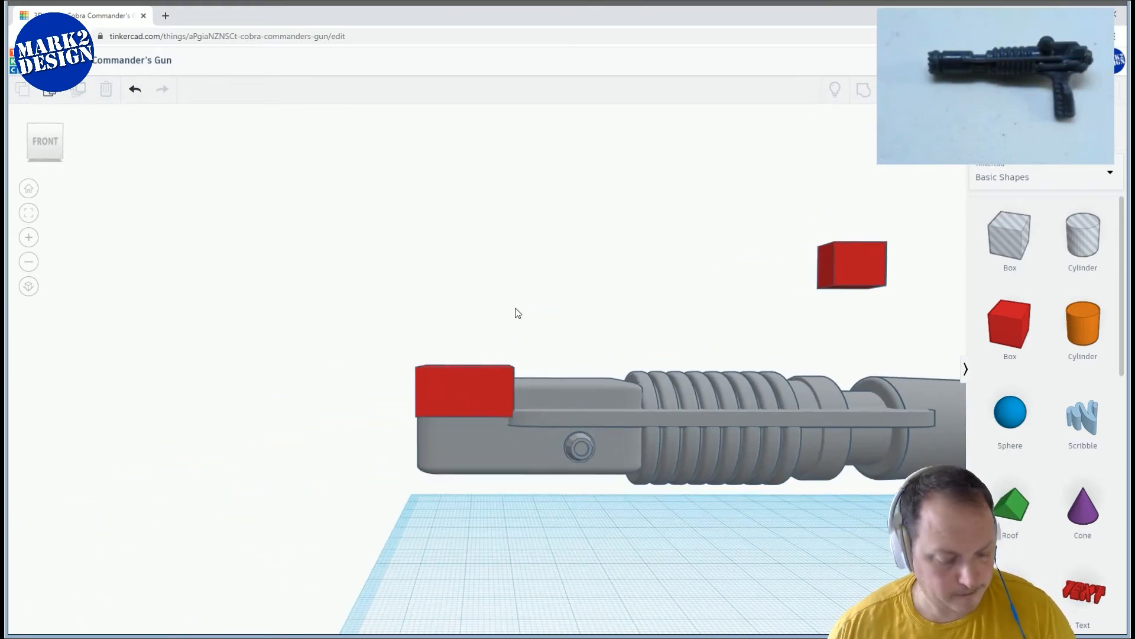
left_click(467, 381)
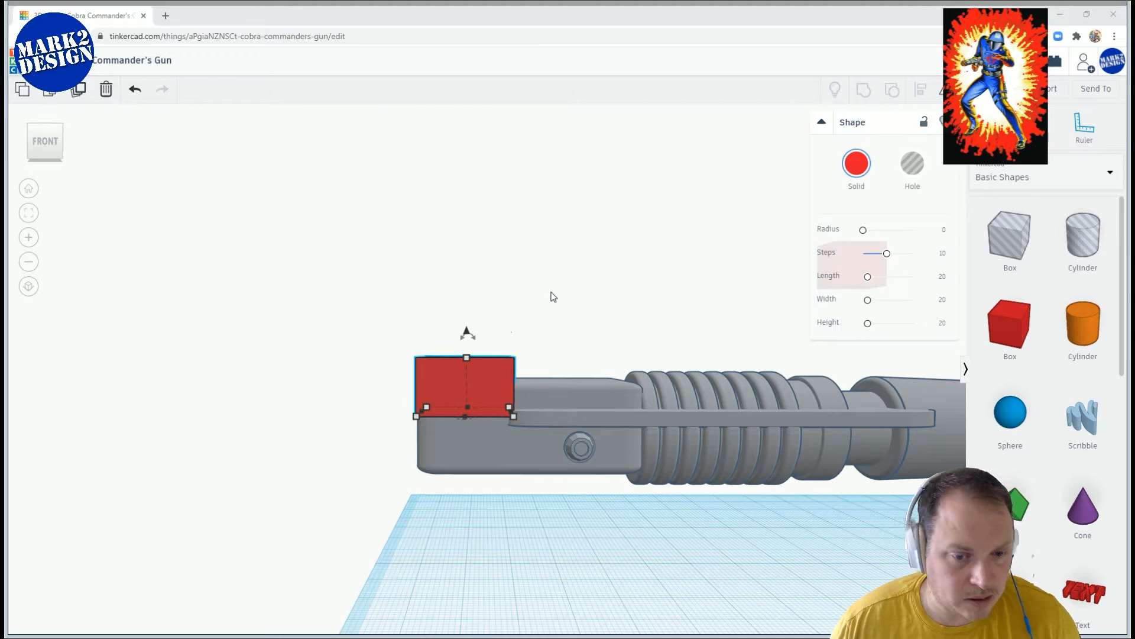
left_click(498, 385)
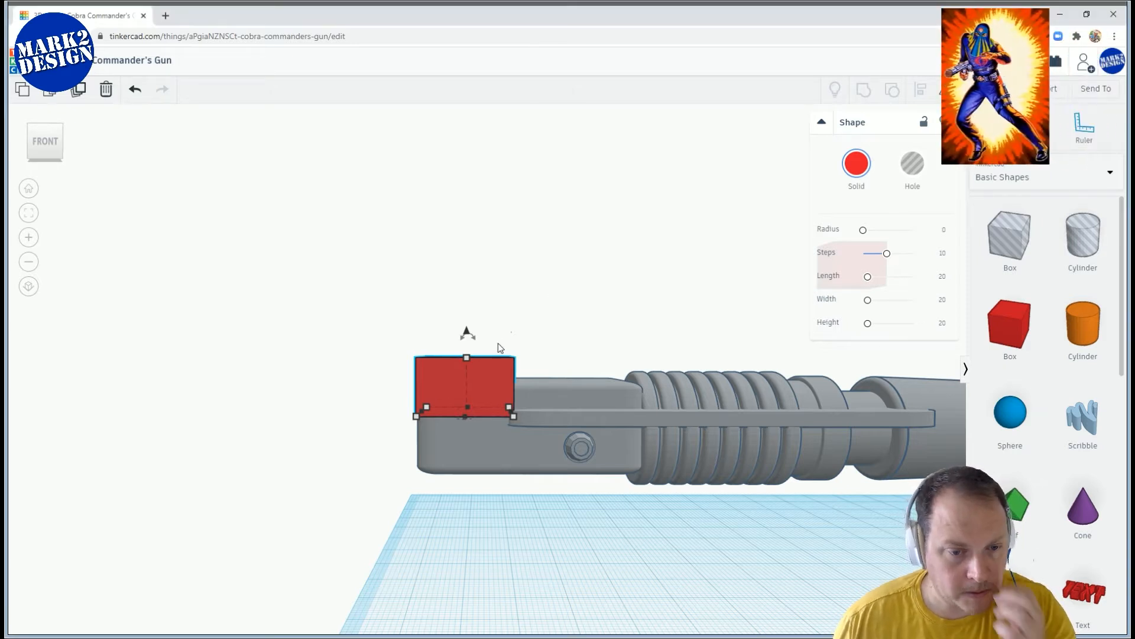
Duplicate the red box on the rear block, raise the copy about 14 mm and turn it into a hole
left_click(588, 335)
left_click(476, 377)
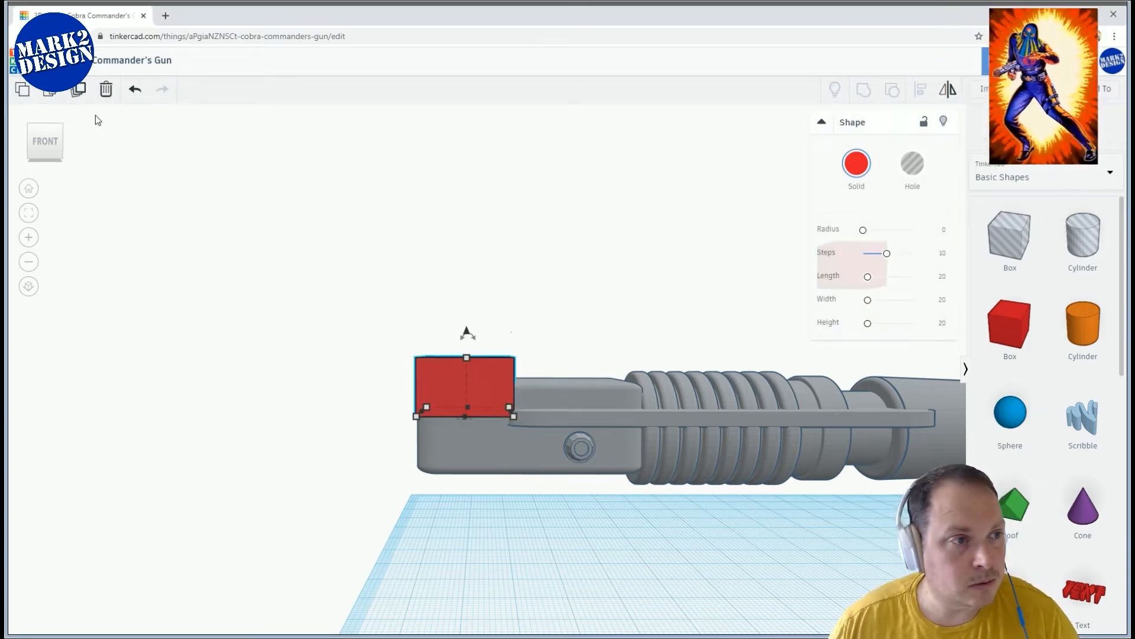
left_click(79, 89)
left_click_drag(468, 335, 540, 233)
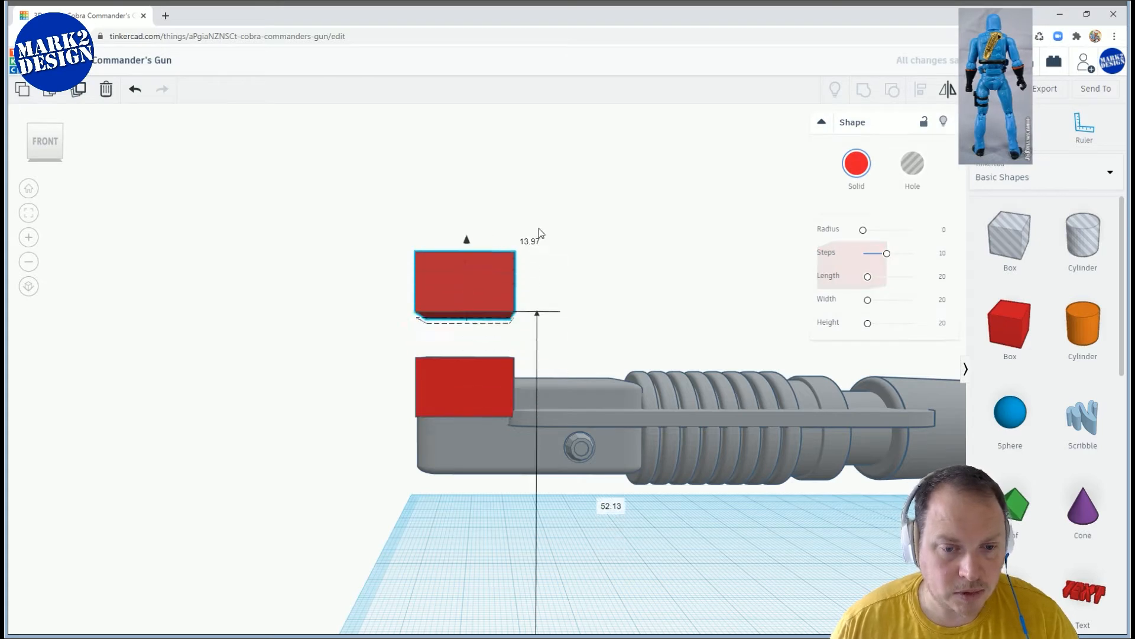
left_click(911, 165)
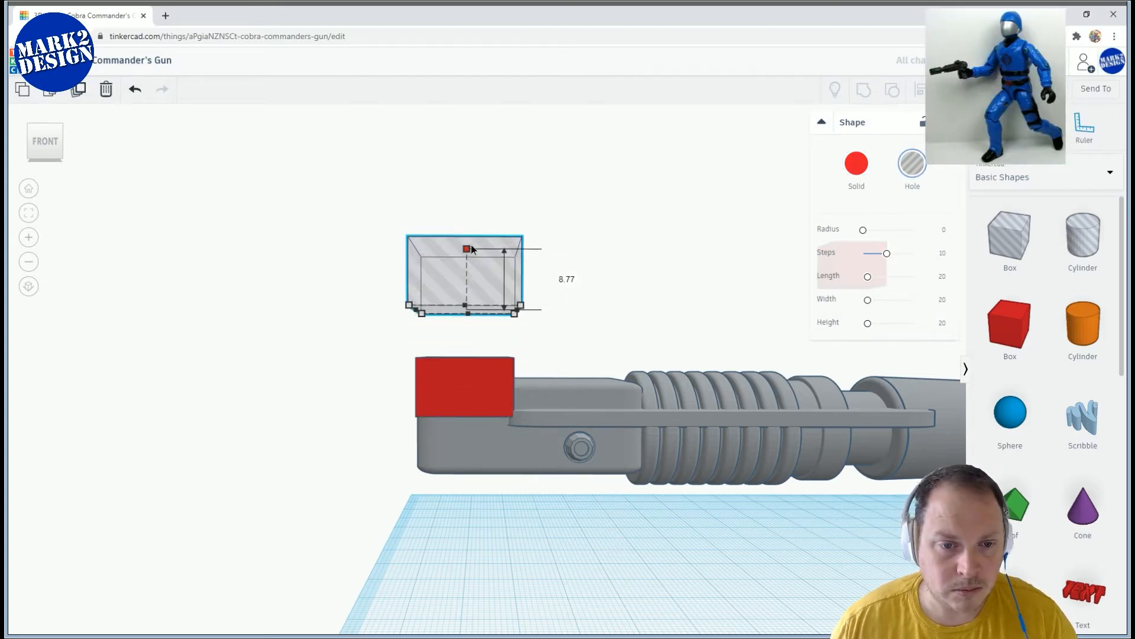
Make the hole box taller, tilt it slightly and lower it onto the rear block
right_click_drag(531, 327, 513, 367)
left_click_drag(521, 324, 484, 311)
left_click_drag(495, 257, 532, 255)
left_click_drag(507, 158, 537, 278)
Shift the tilted hole sideways across the gun to cover the red box's width and lower it by about 2.55 mm
right_click_drag(673, 352, 740, 355)
key("Left")
key("Left")
key("Left")
key("Left")
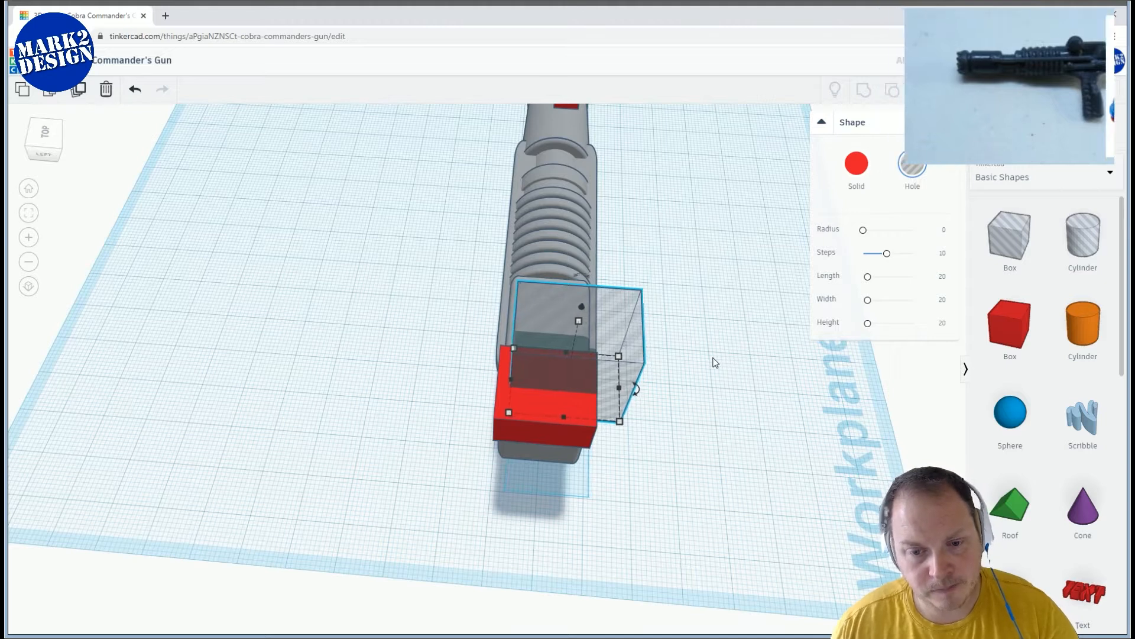
key("Left")
right_click_drag(476, 281, 334, 207)
left_click_drag(501, 269, 528, 296)
middle_click_drag(577, 335, 607, 241)
left_click_drag(537, 191, 502, 147)
Nudge the tilted hole along the gun so that its slanted edge overlaps the front end of the red box
key("Right")
key("Right")
key("Right")
key("Right")
key("Right")
key("Right")
key("Right")
key("Right")
key("Right")
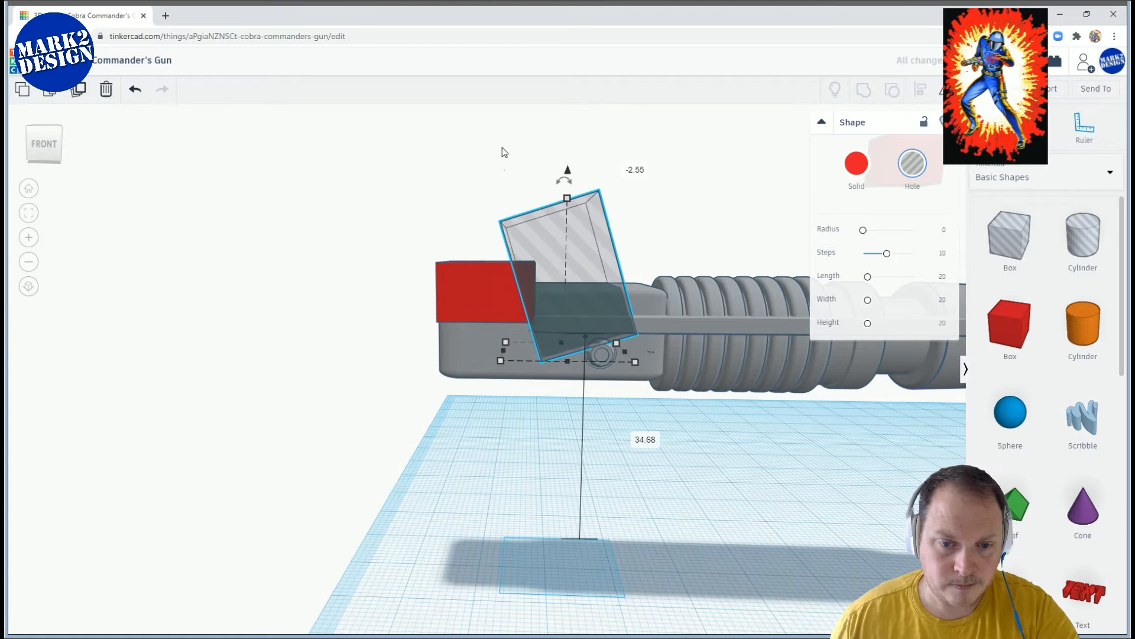
key("Left")
key("Left")
key("Left")
key("Left")
key("Left")
key("Left")
key("Left")
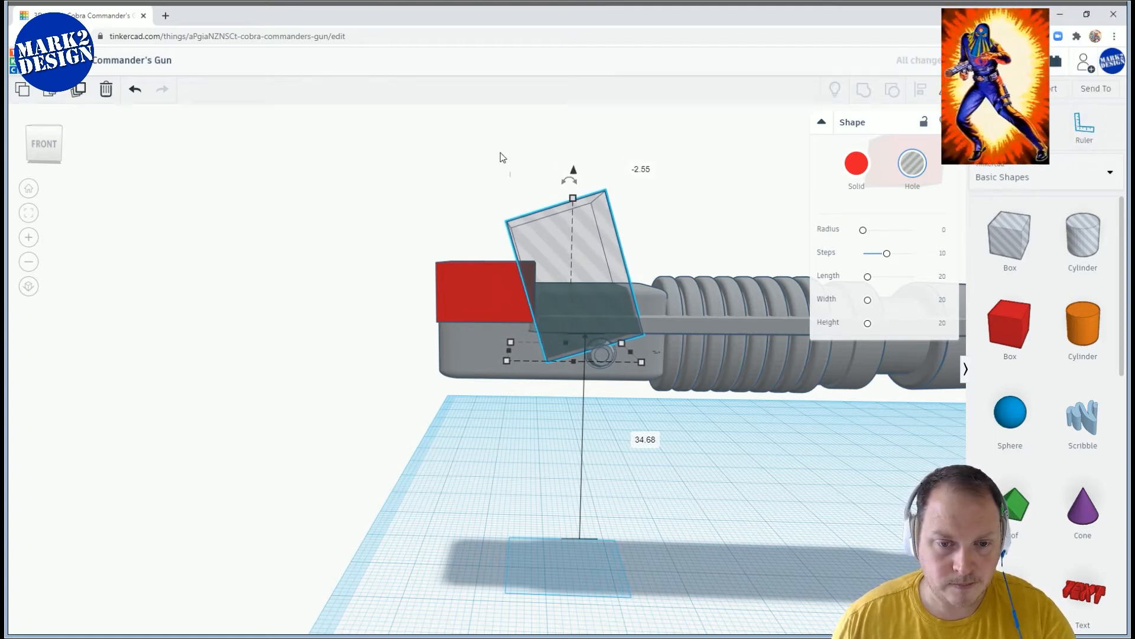
Group the red box with the tilted hole to cut a sloped front face
left_click(491, 278, "shift")
left_click(863, 93)
right_click_drag(567, 200, 552, 310)
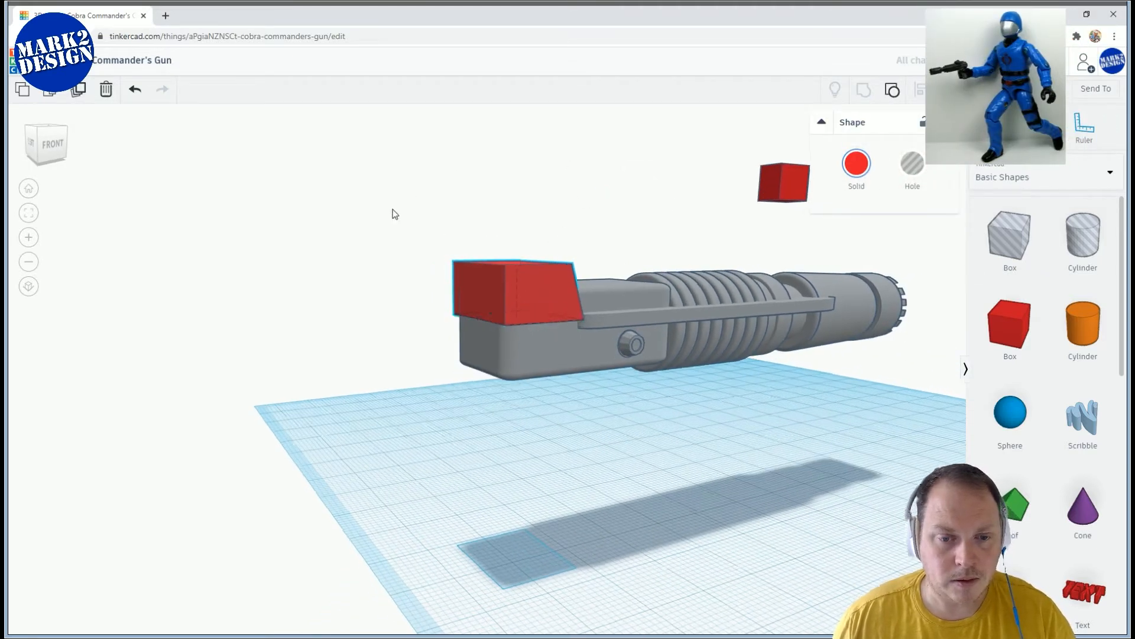
Resize the sloped red box to about 14.72 mm across the gun's width
right_click_drag(392, 213, 505, 266)
right_click_drag(568, 243, 662, 343)
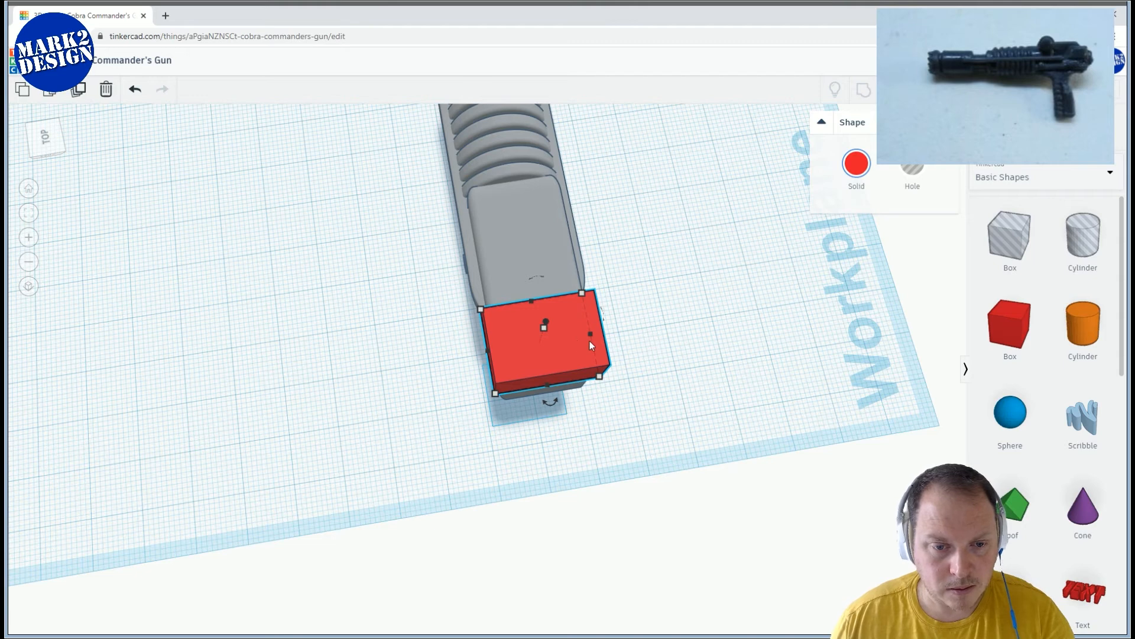
mouse_move(592, 335)
right_mouse_down()
mouse_move(617, 358)
mouse_move(595, 357)
right_mouse_up()
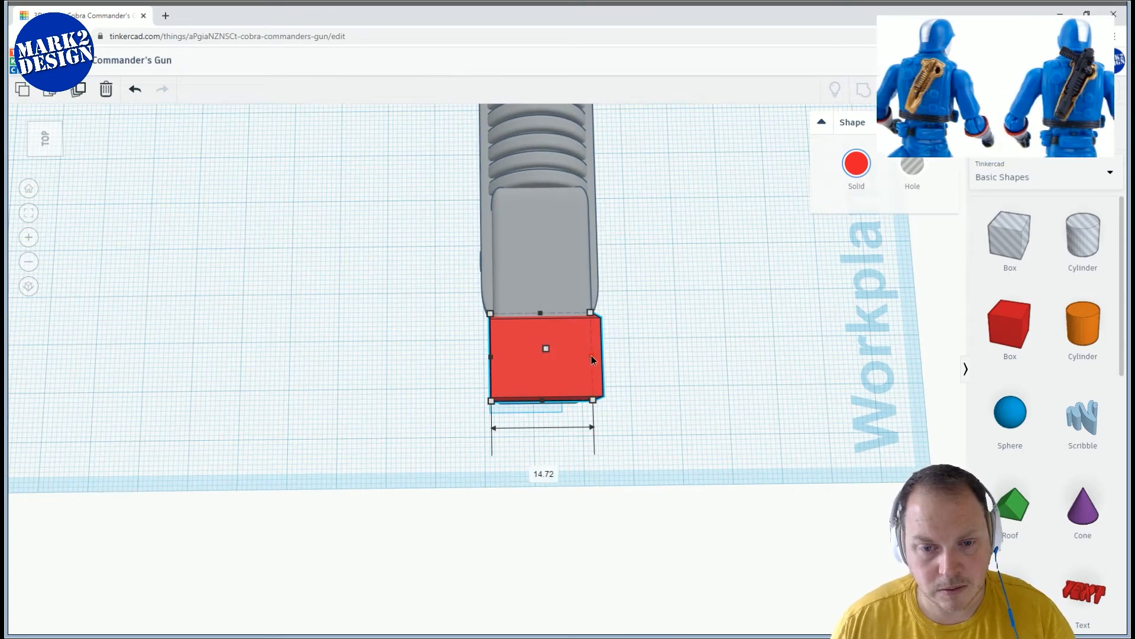
Select all the gun's parts with the sloped red box, excluding the loose box, and align them centred across the gun's width
right_click_drag(569, 338, 619, 247)
left_click_drag(620, 247, 461, 390)
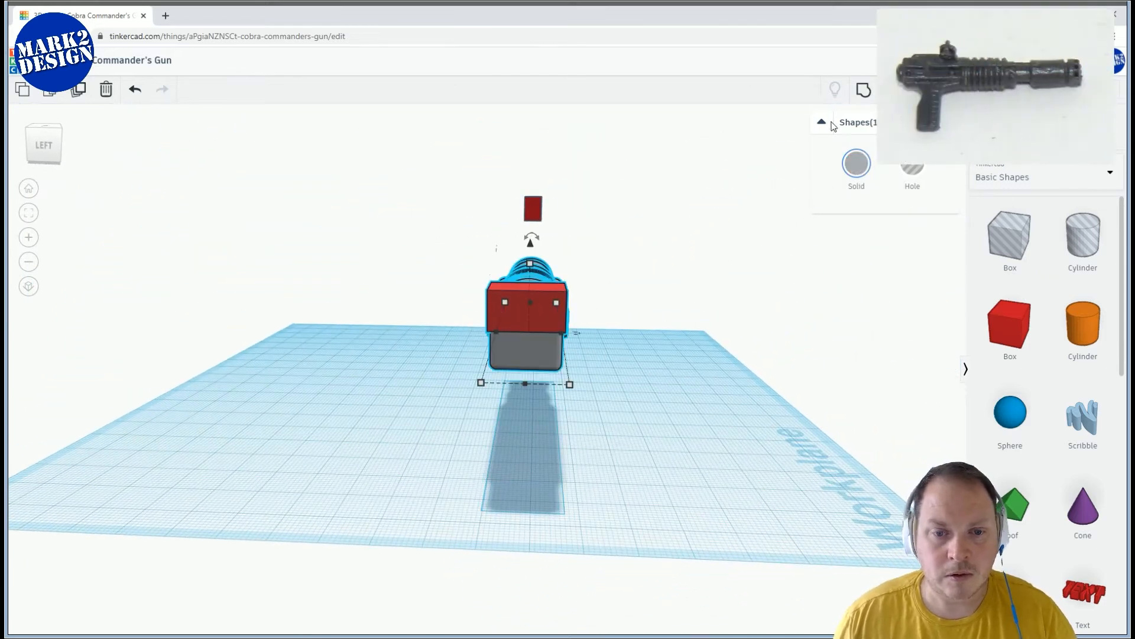
left_click(555, 383)
right_click_drag(555, 382, 484, 396)
scroll(490, 379, "up", 2)
left_click(476, 295)
left_click(426, 280)
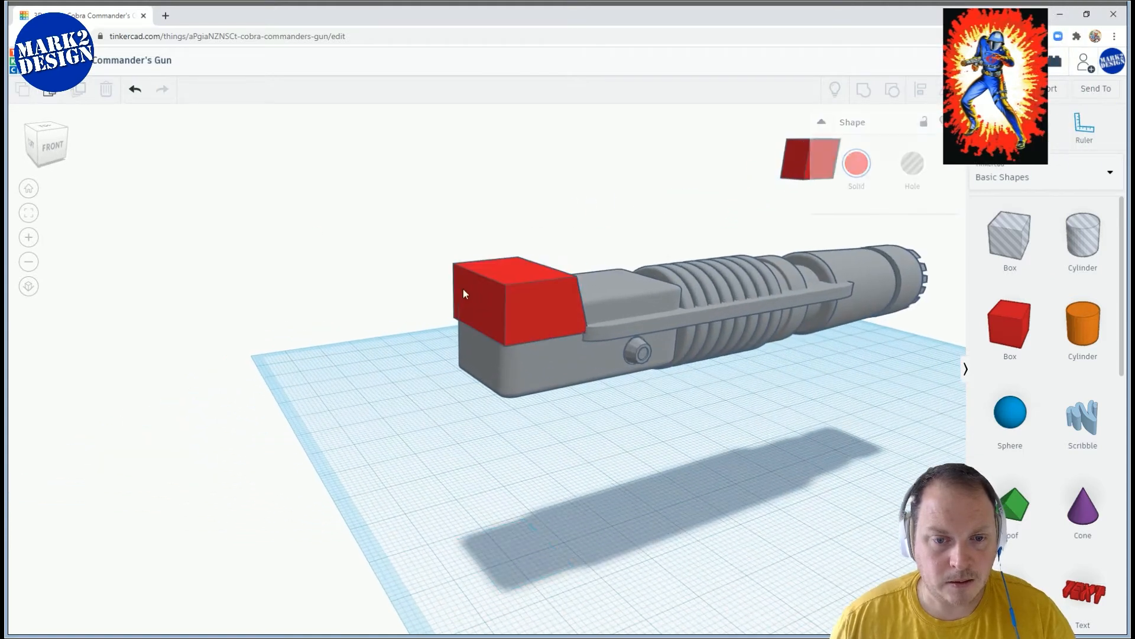
Duplicate the sloped red box, shrink the copy's side profile and widen it to about 15.32 mm to form raised side panels
left_click(536, 303)
right_click_drag(520, 271, 639, 349)
left_click_drag(533, 291, 535, 299)
right_click_drag(704, 385, 711, 414)
left_click_drag(515, 314, 489, 320)
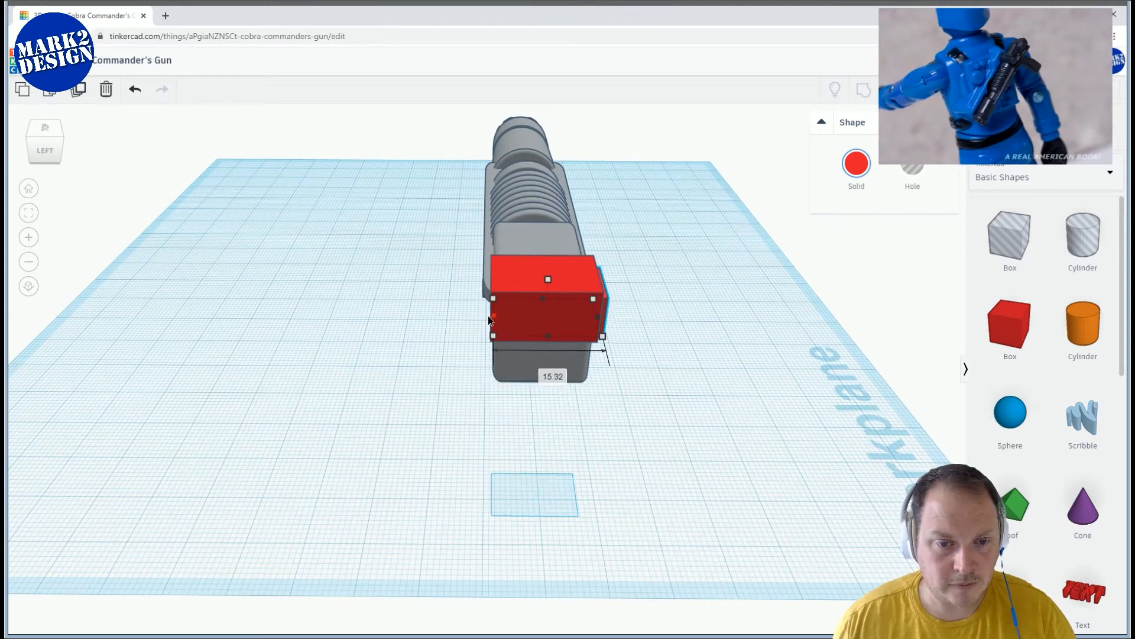
Raise the smaller inner red box by about 0.73 mm
right_click_drag(121, 285, 360, 295)
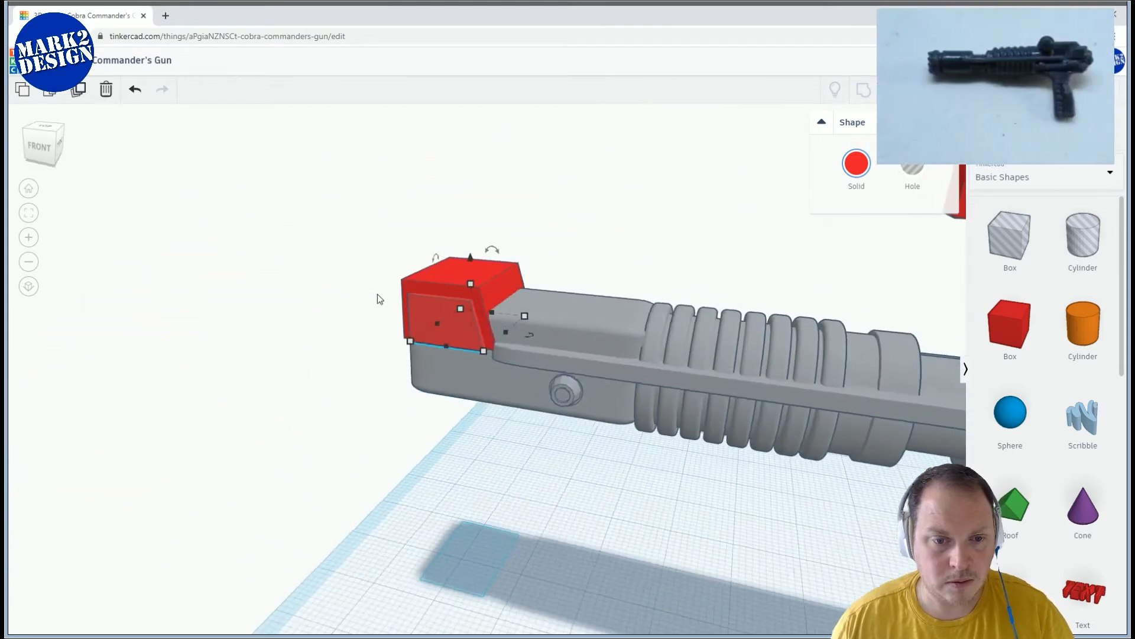
scroll(455, 283, "up", 2)
right_click_drag(490, 269, 480, 254)
left_click(480, 258)
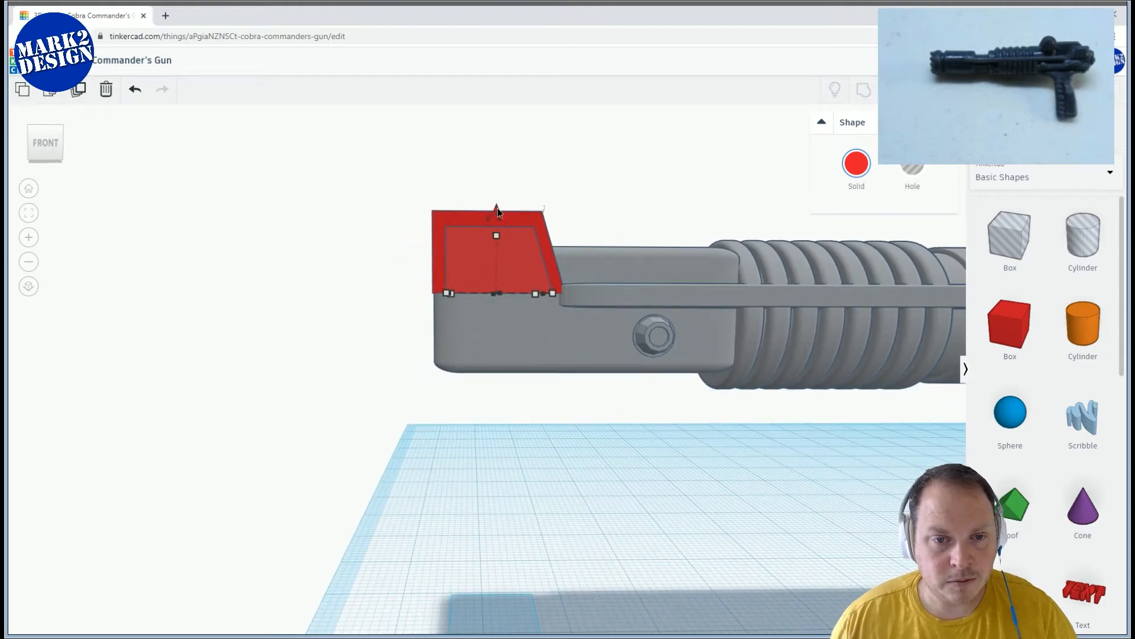
left_click_drag(498, 208, 499, 205)
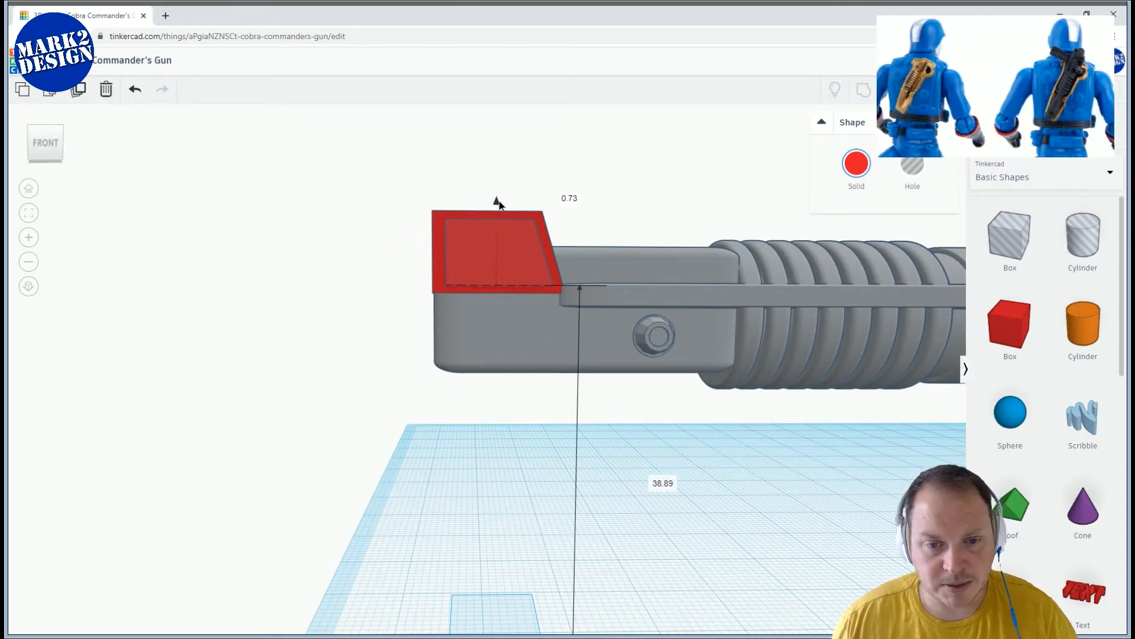
left_click_drag(499, 200, 505, 199)
Select both sloped red boxes and align the inner one centred vertically on the outer one
right_click_drag(540, 198, 530, 202)
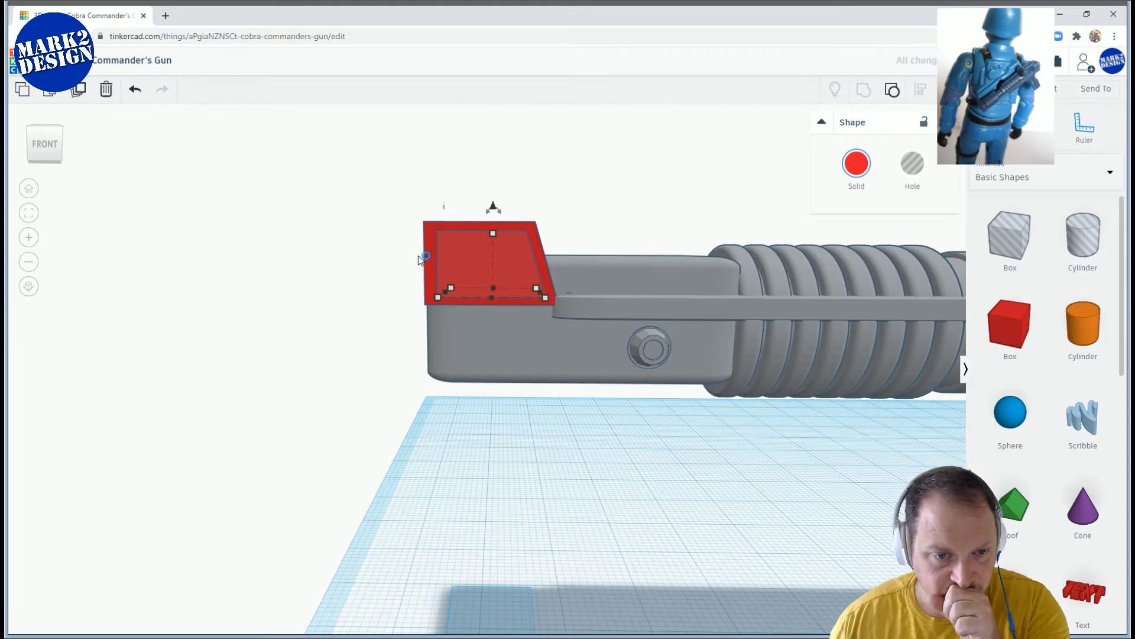
right_click_drag(499, 272, 413, 222)
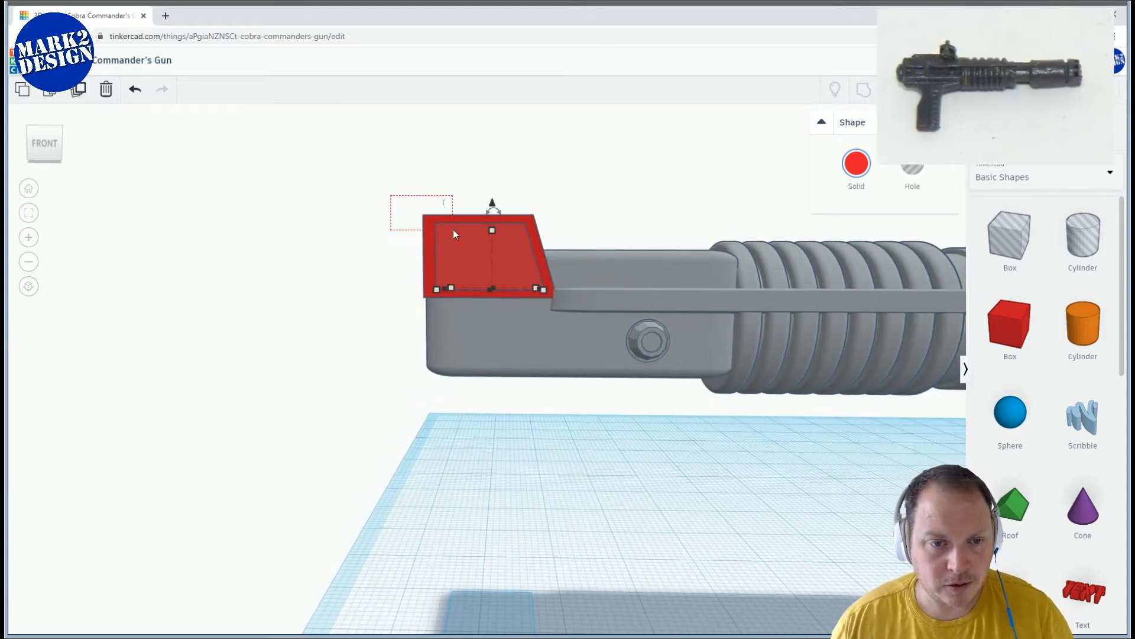
key("l")
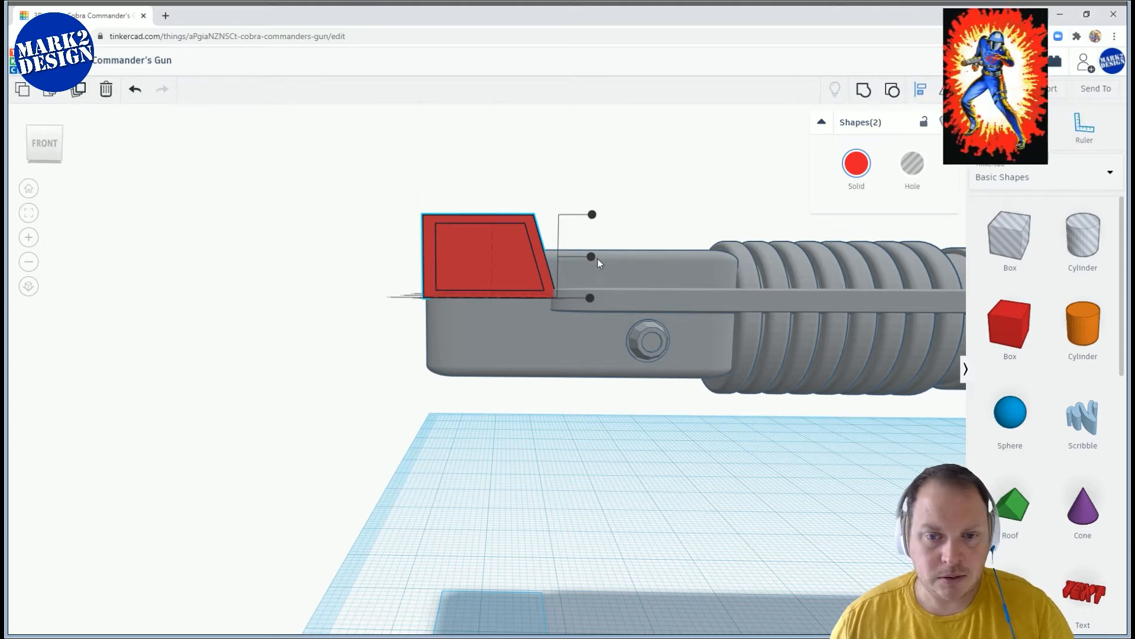
right_click_drag(594, 267, 587, 189)
left_click(587, 190)
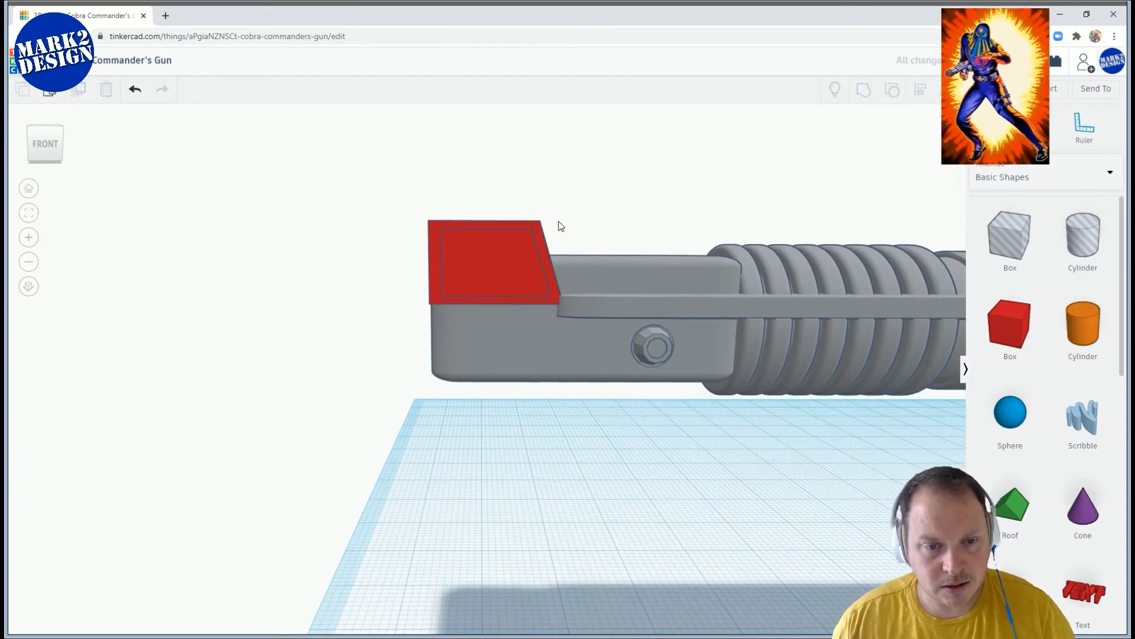
Lengthen the inner red box slightly toward the gun's rear end and select all the gun's parts except the loose box
right_click_drag(481, 298, 470, 324)
left_click(475, 318)
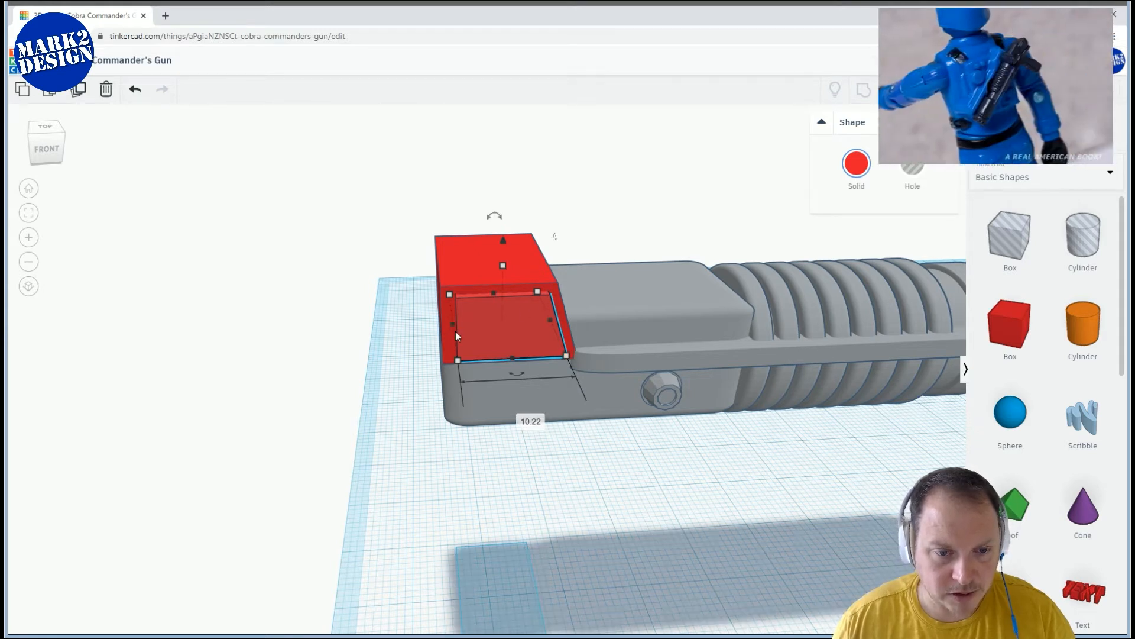
left_click_drag(453, 321, 450, 321)
mouse_move(375, 311)
right_mouse_down()
mouse_move(356, 270)
mouse_move(190, 270)
mouse_move(122, 314)
mouse_move(64, 320)
mouse_move(575, 317)
mouse_move(672, 295)
right_mouse_up()
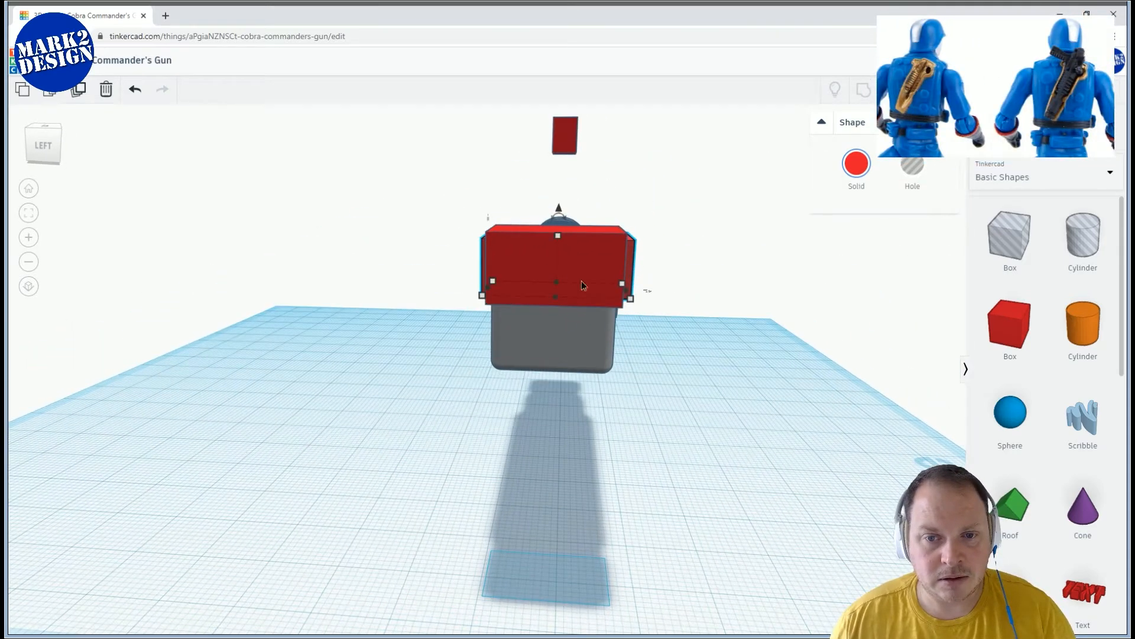
left_click_drag(446, 196, 658, 346)
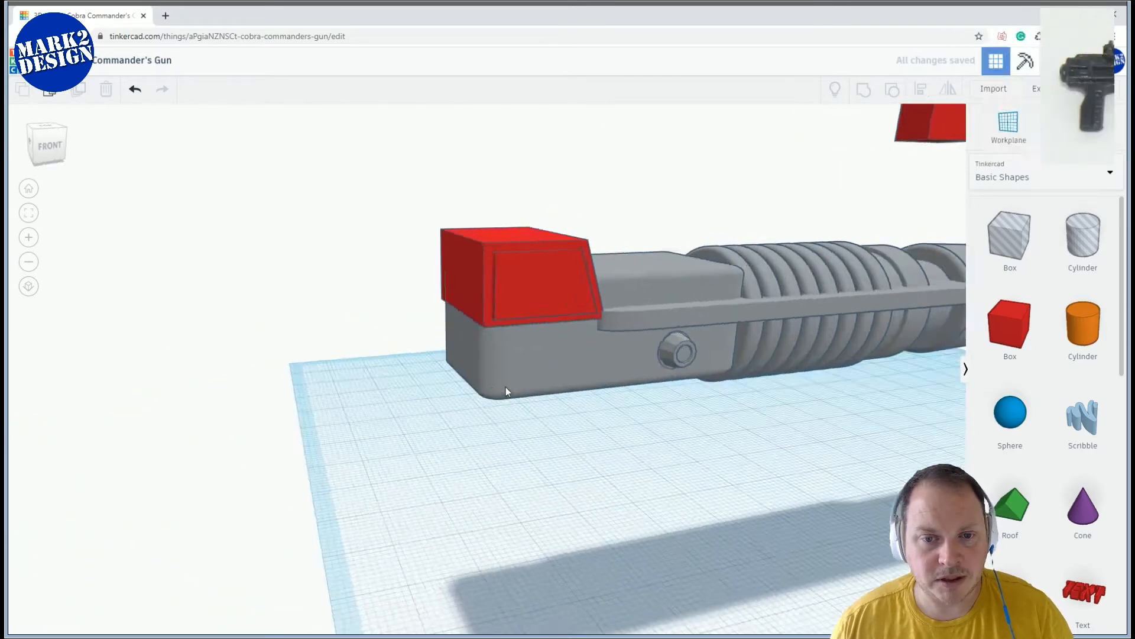
Examine the sloped red box and its raised side panel on the rear block from several angles
scroll(566, 229, "up", 5)
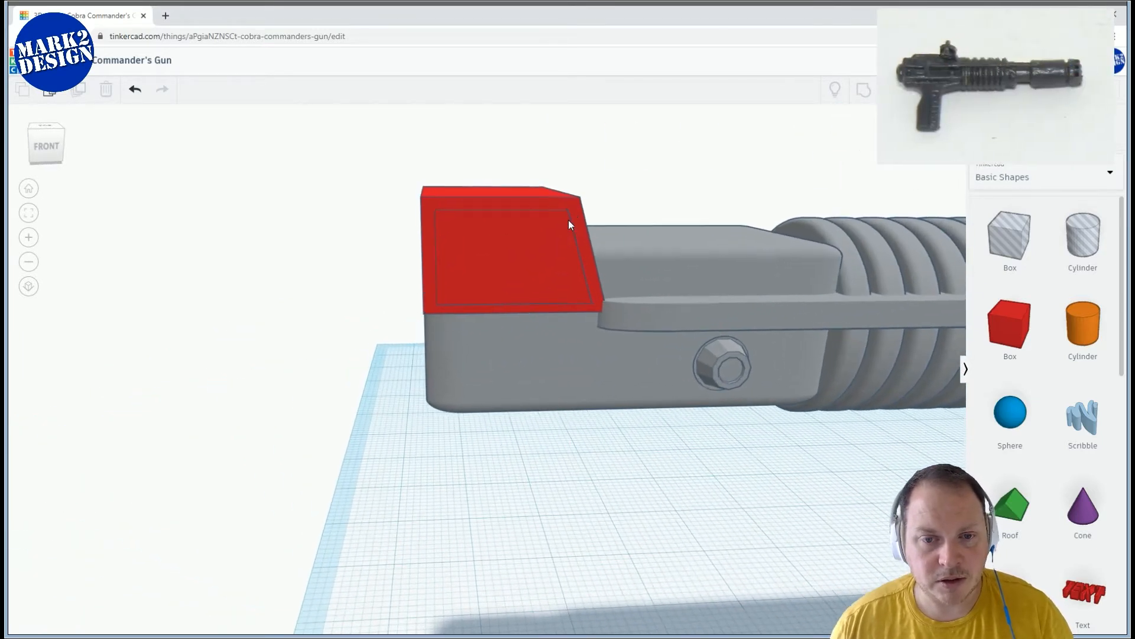
left_click(540, 255)
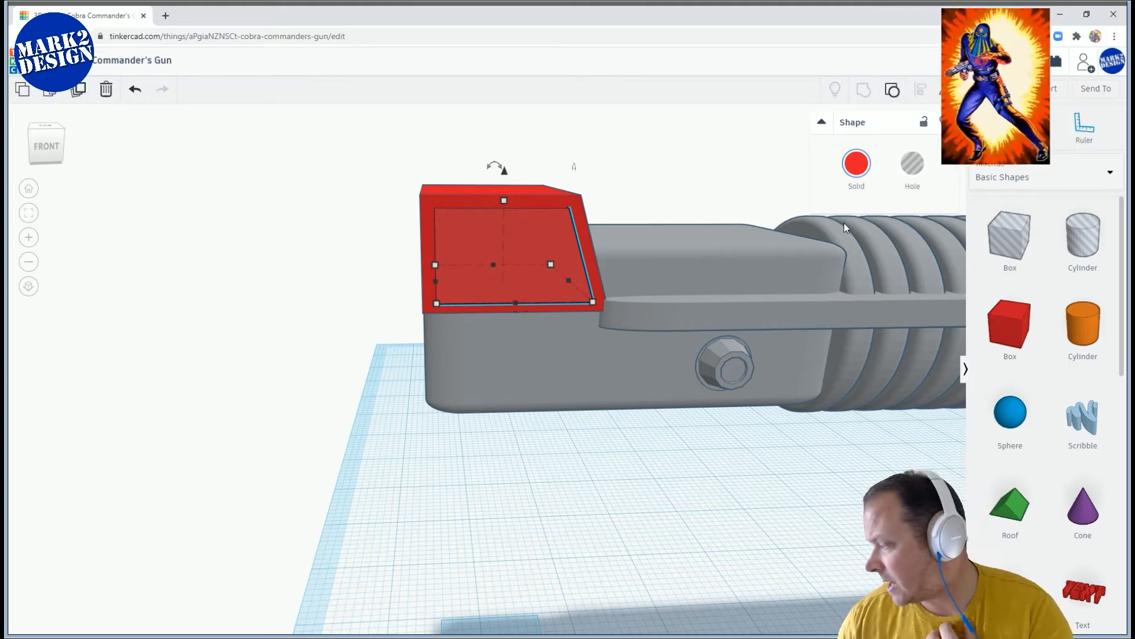
right_click_drag(748, 253, 577, 257)
scroll(640, 254, "down", 5)
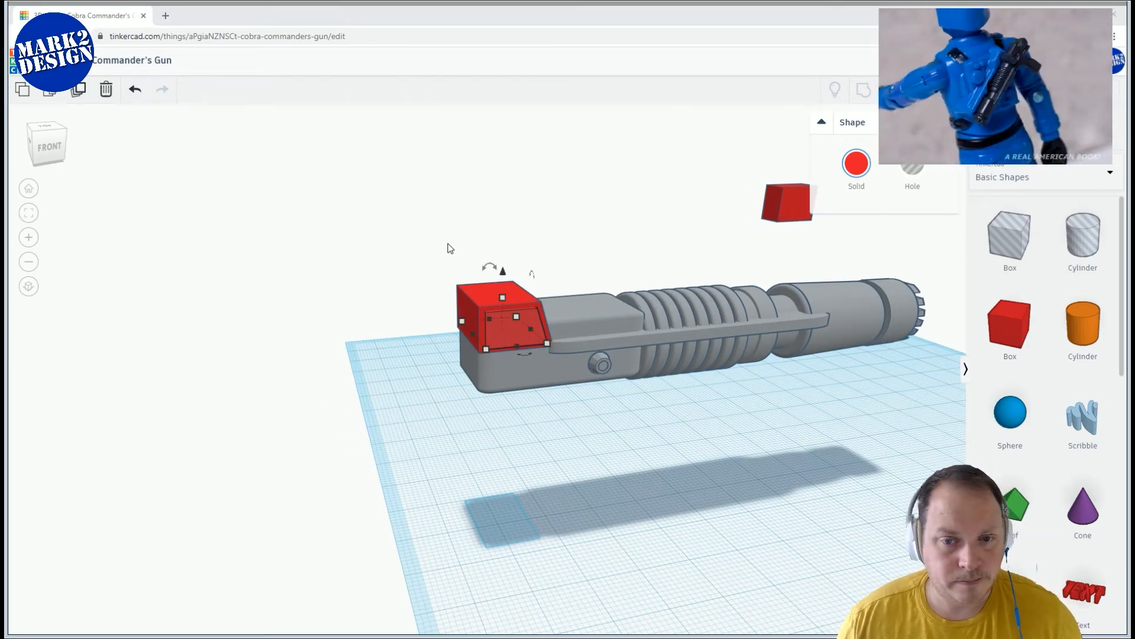
right_click_drag(413, 246, 371, 227)
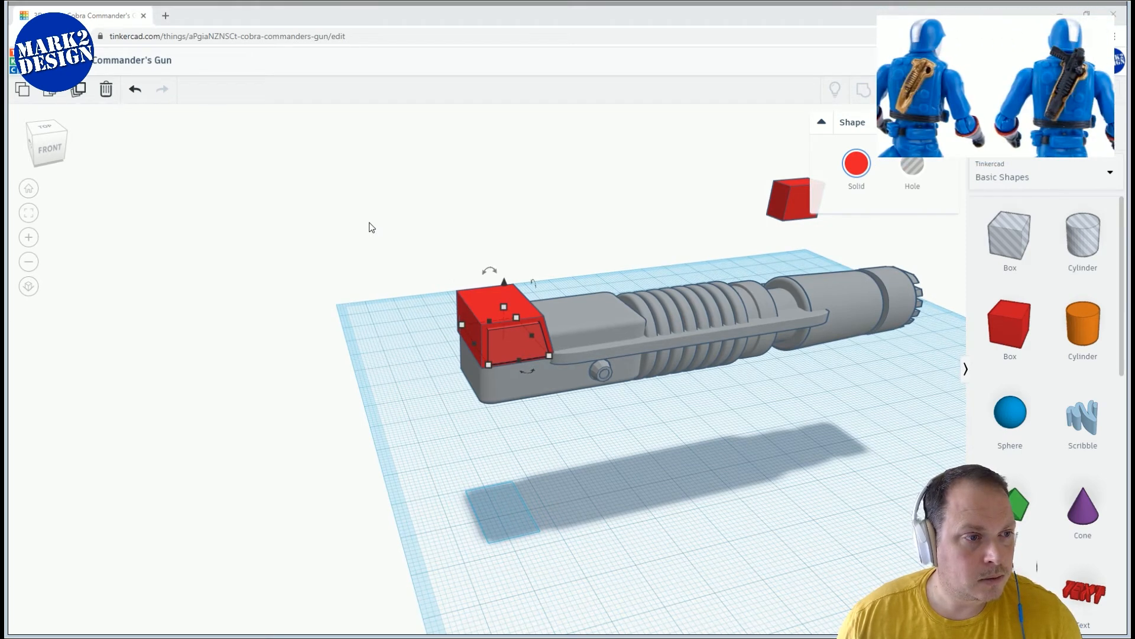
left_click(701, 286)
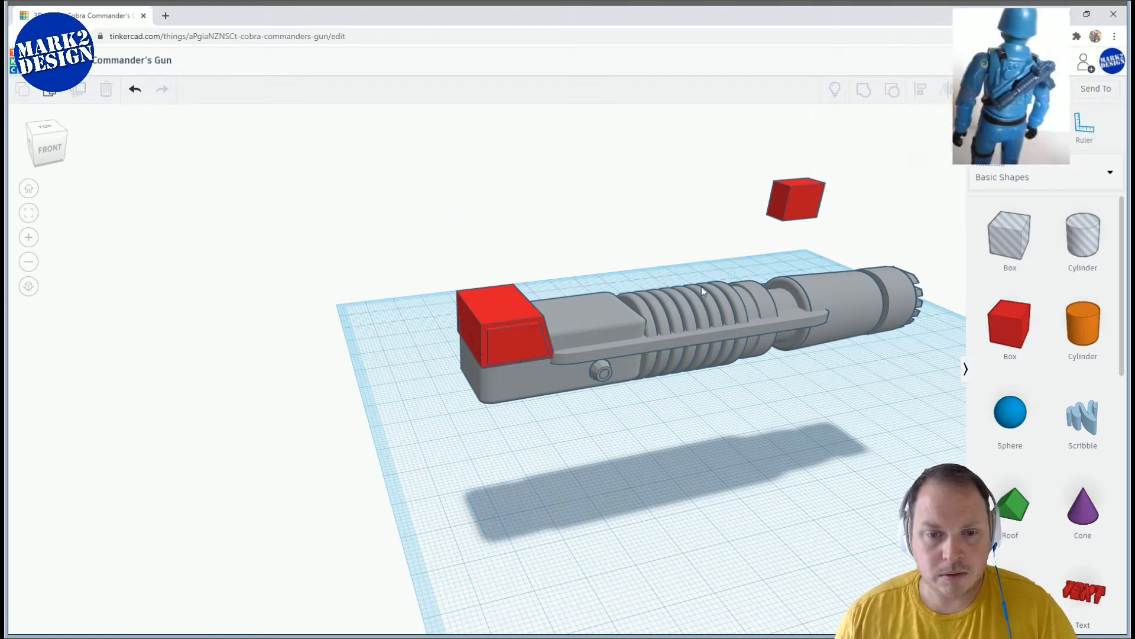
right_click_drag(701, 286, 690, 271)
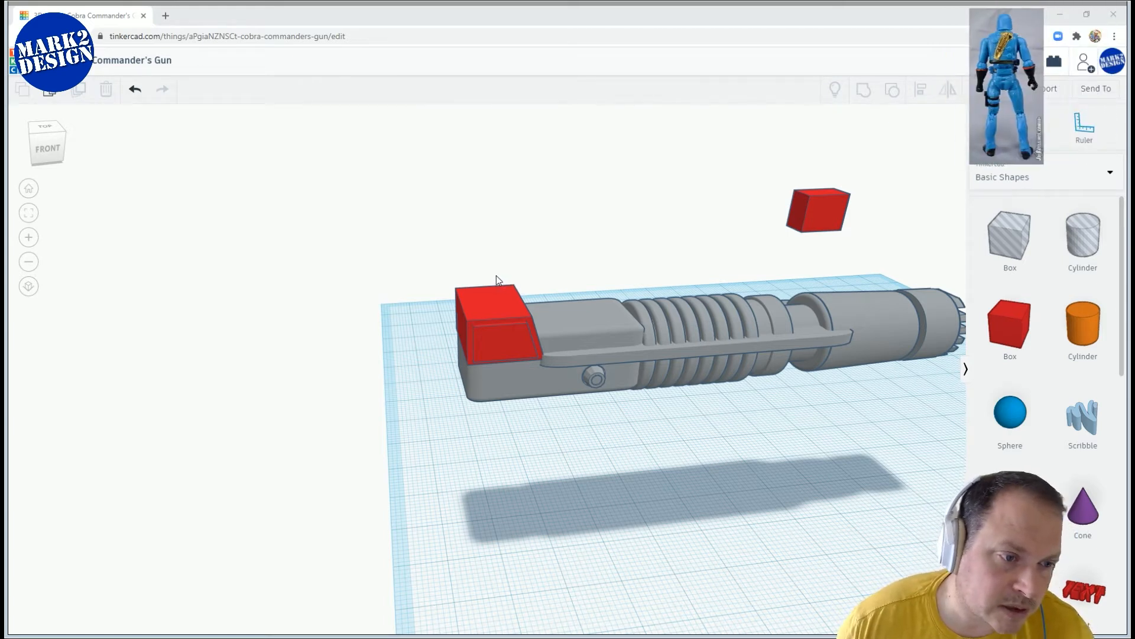
right_click_drag(491, 282, 526, 287)
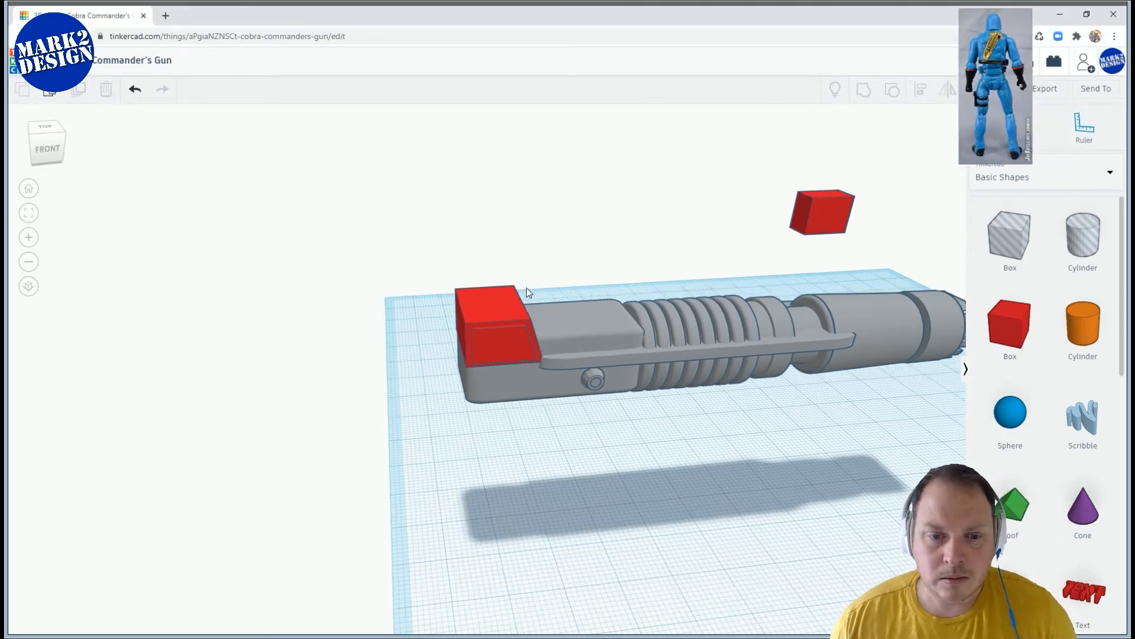
Move the loose red box down onto the top of the rear block, just in front of the sloped red box
left_click(566, 303)
right_click_drag(547, 288, 647, 332)
left_click_drag(693, 366, 583, 237)
mouse_move(571, 321)
left_mouse_down()
mouse_move(577, 301)
mouse_move(567, 302)
left_mouse_up()
right_click_drag(566, 301, 528, 291)
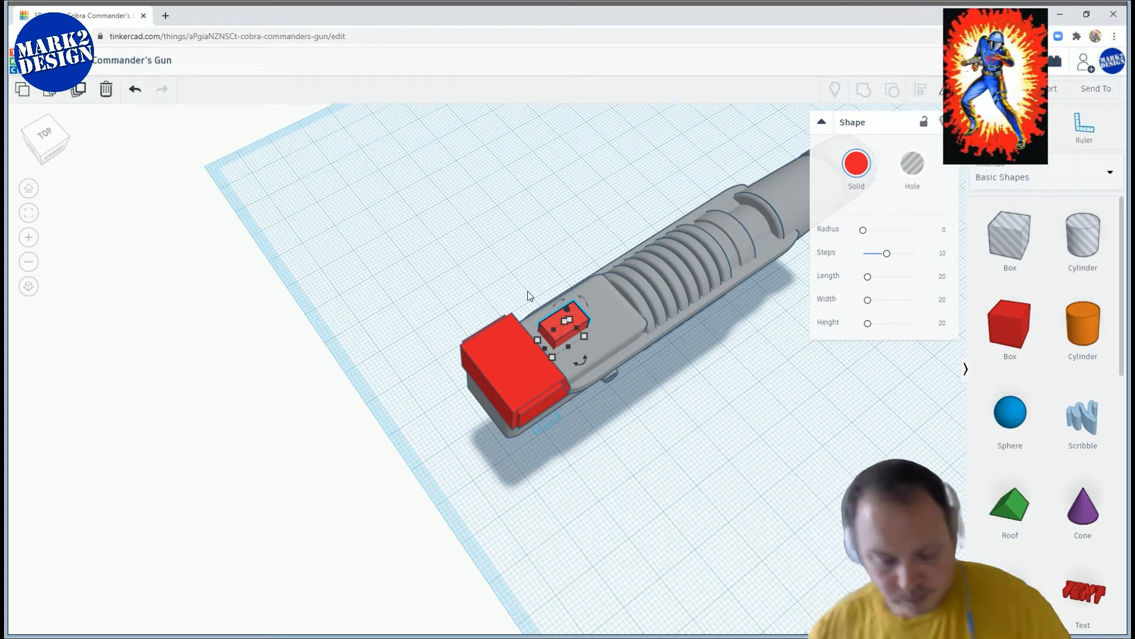
Nudge the small red box rearward along the gun until it overlaps the sloped red box
right_click_drag(587, 375, 454, 314)
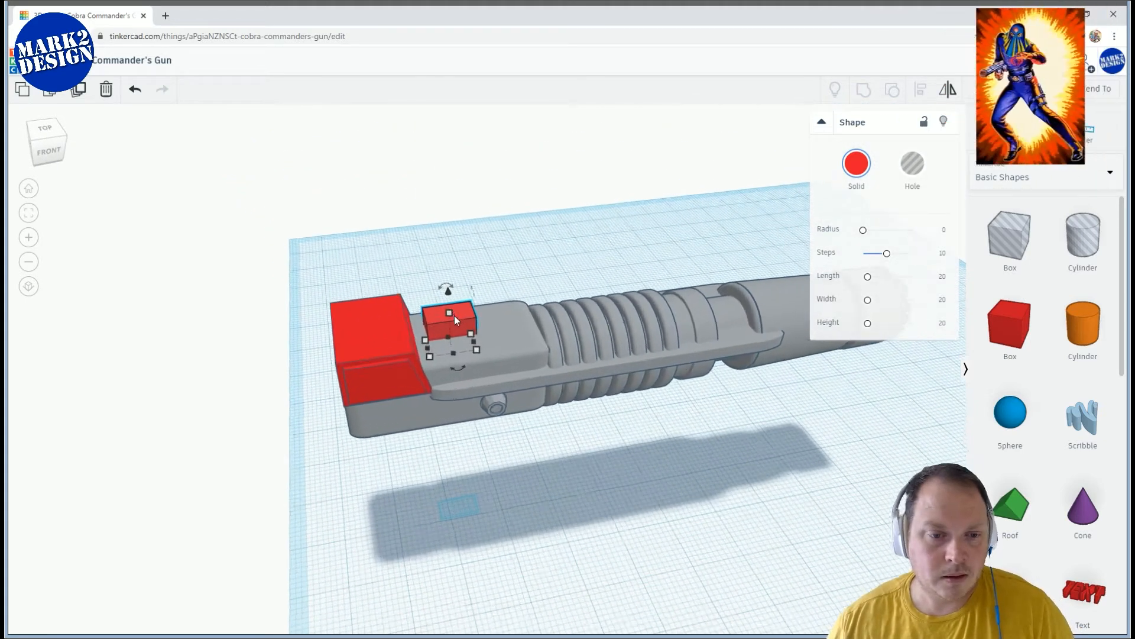
scroll(476, 298, "up", 2)
key("Left")
key("Left")
key("Left")
key("Left")
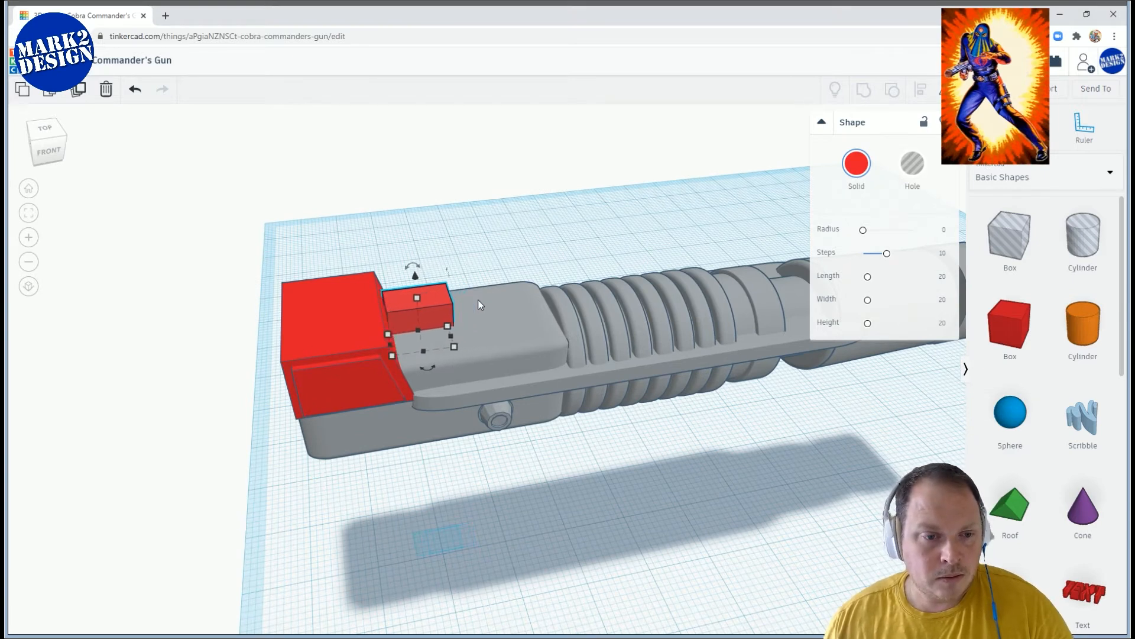
key("Left")
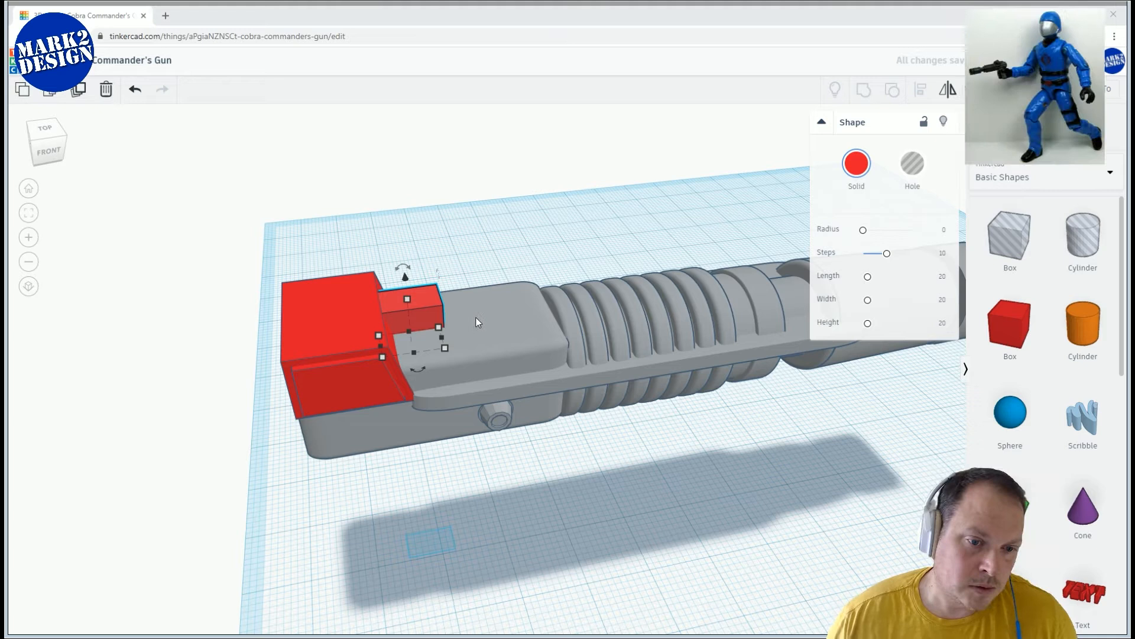
Lengthen the small red box along the gun to about 13.46 mm
scroll(462, 270, "down", 2)
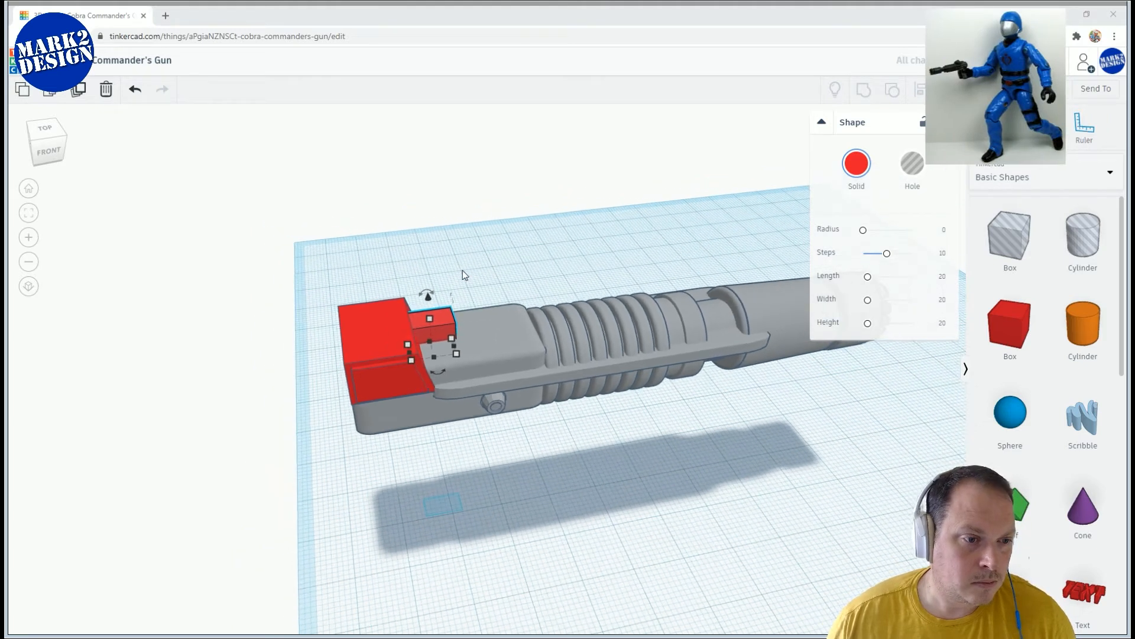
scroll(452, 318, "down", 1)
left_click_drag(442, 329, 391, 361)
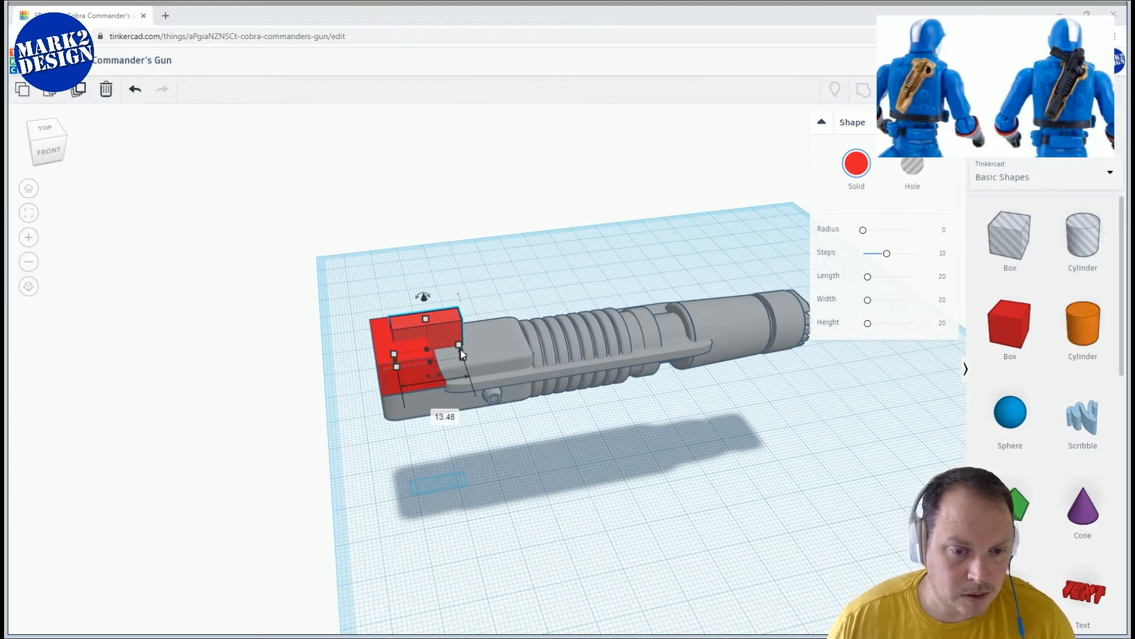
Lengthen the small red box forward to the start of the ribbed section and widen it across the rear block
left_click_drag(460, 350, 513, 340)
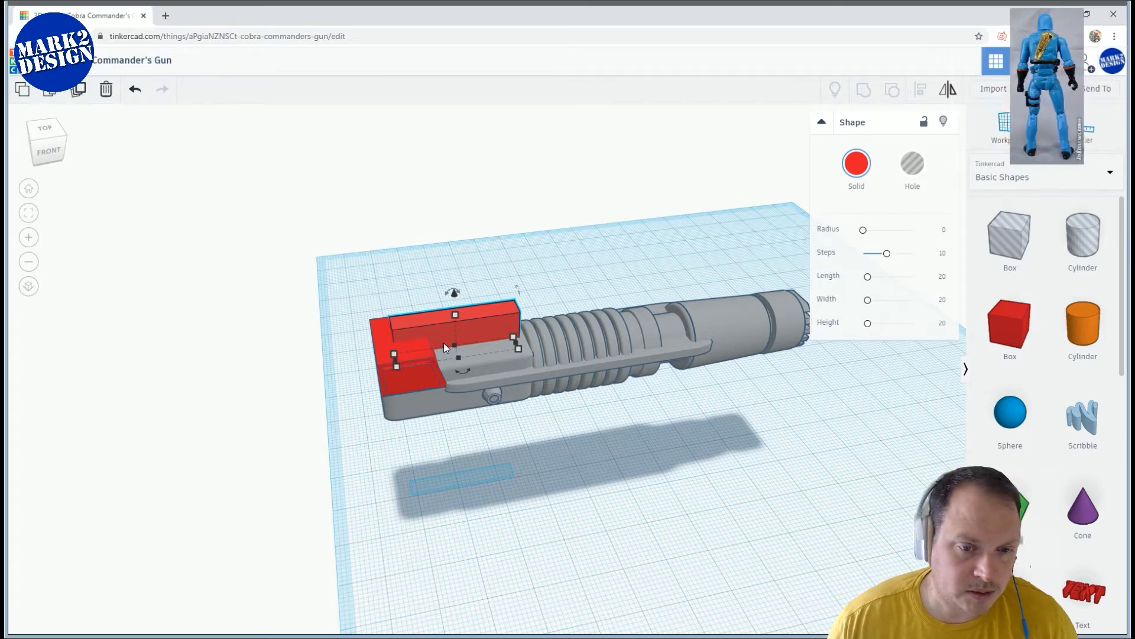
right_click_drag(443, 342, 528, 388)
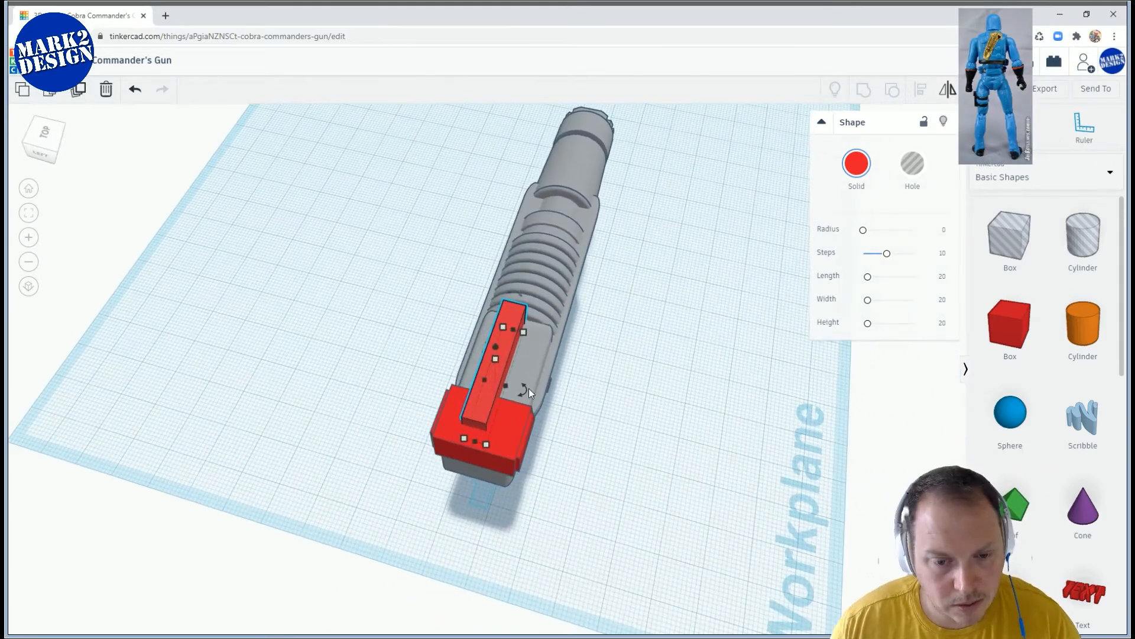
scroll(520, 391, "up", 2)
left_click_drag(517, 392, 471, 382)
right_click_drag(520, 378, 541, 283)
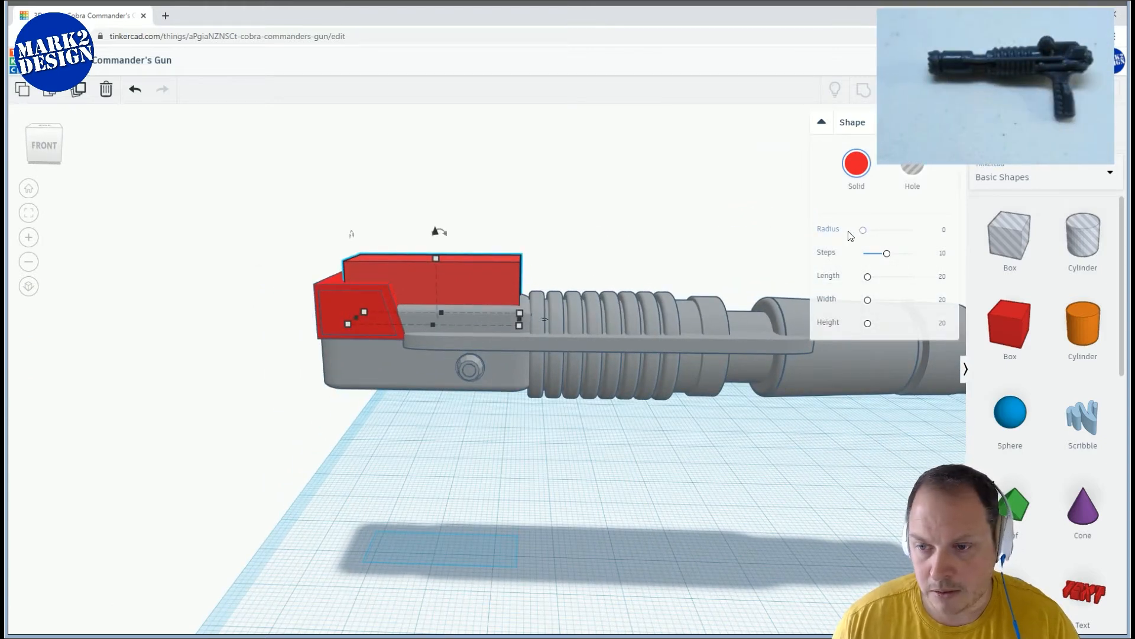
Round the edges of the small red box with a radius of 1.95 and 20 steps
left_click_drag(865, 236, 867, 231)
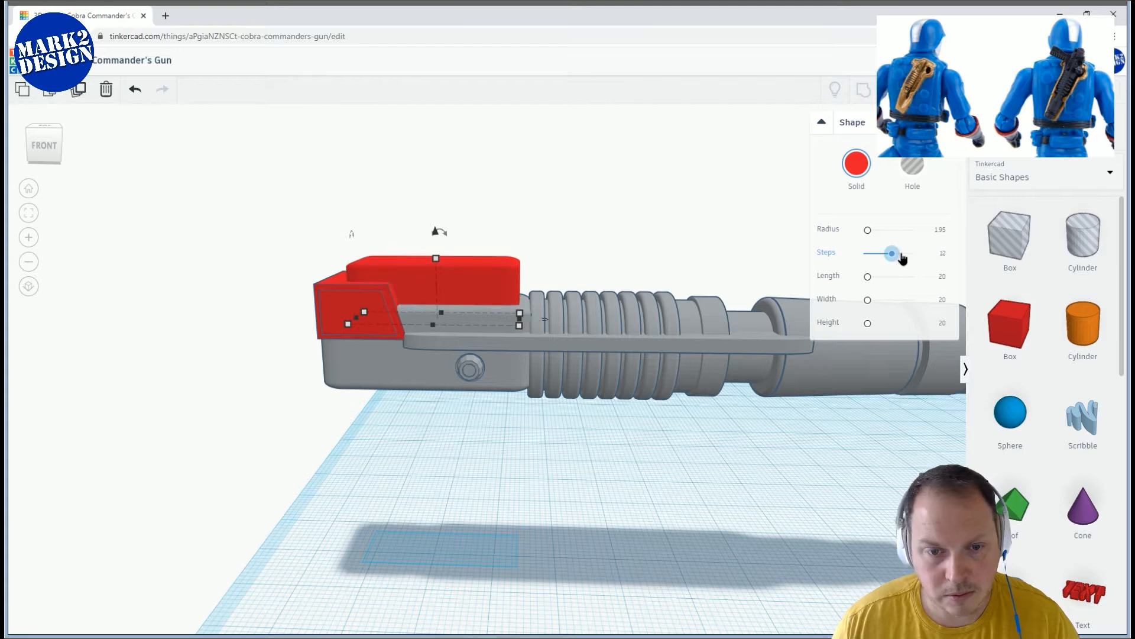
left_click_drag(902, 259, 914, 254)
right_click_drag(570, 274, 425, 291)
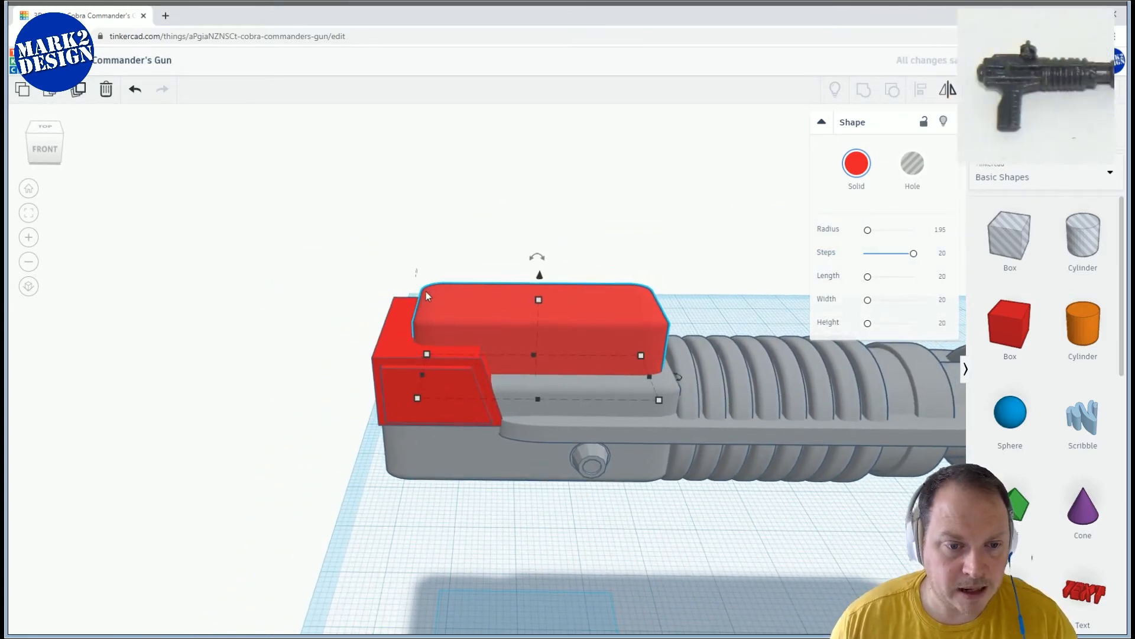
right_click_drag(624, 286, 627, 350)
Shorten the rounded red box along the gun so it covers only the rear part of the block's top
left_click_drag(560, 401, 506, 400)
right_click_drag(506, 399, 771, 393)
left_click_drag(602, 370, 587, 377)
right_click_drag(586, 374, 456, 213)
left_click(535, 220)
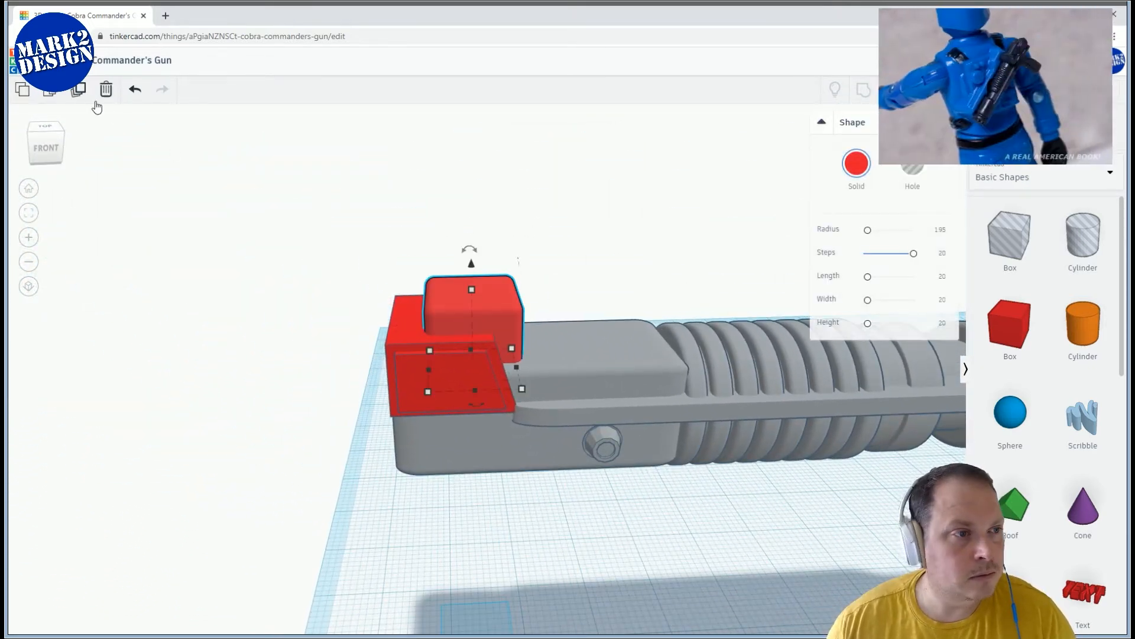
Duplicate the rounded red box forward along the gun in overlapping copies until the row reaches the ribbed section
left_click_drag(489, 297, 556, 305, "alt")
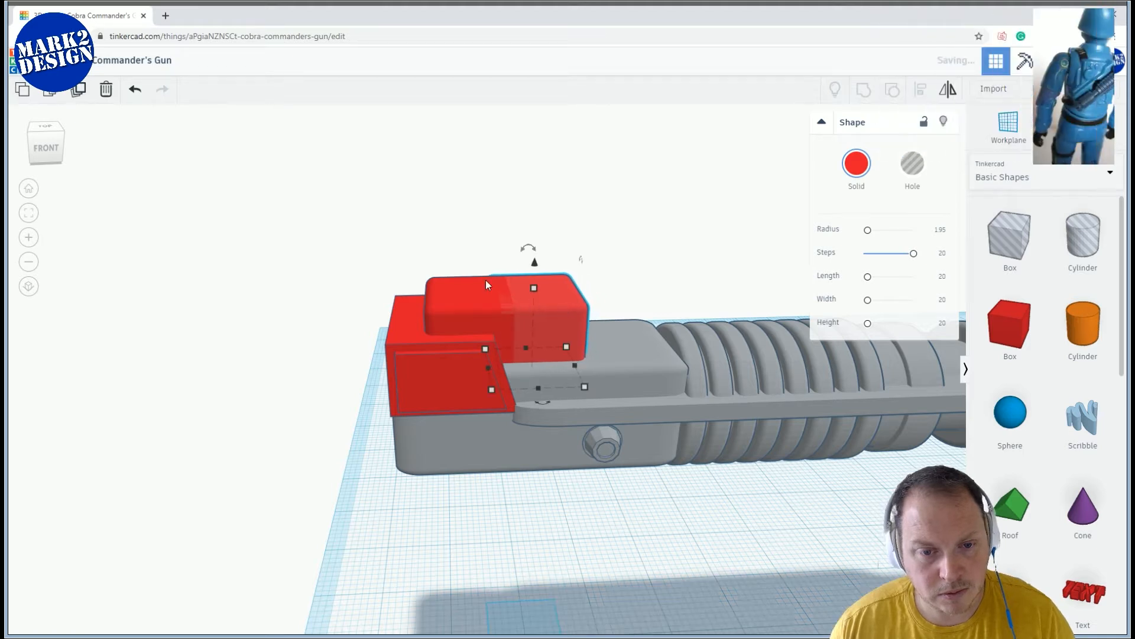
right_click_drag(623, 240, 615, 245)
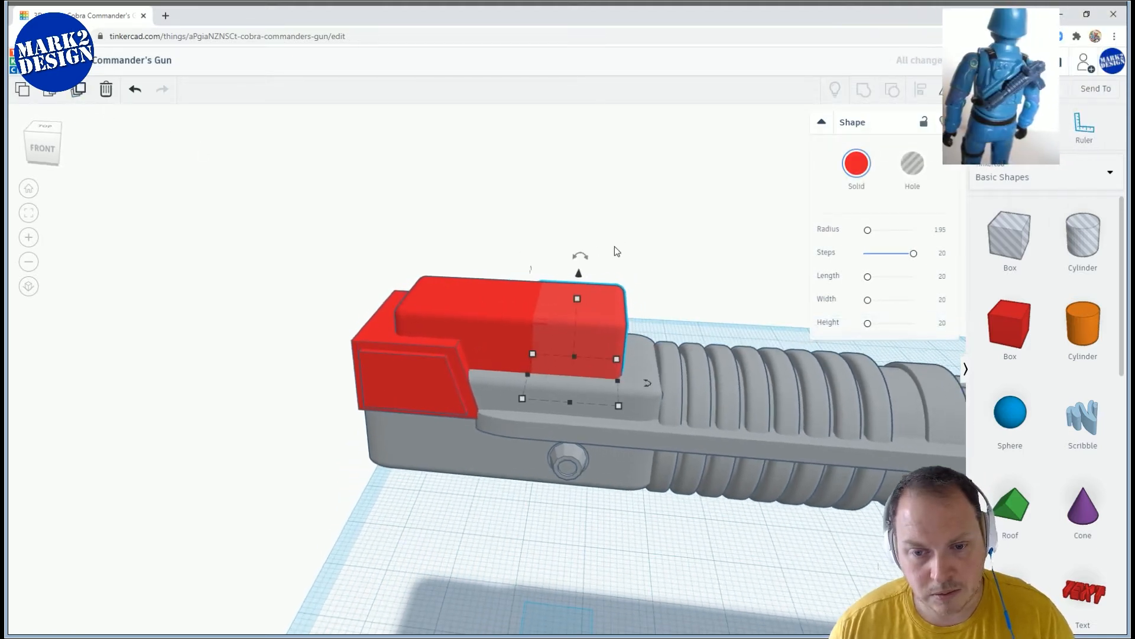
left_click(515, 315)
mouse_move(534, 324)
left_mouse_down()
mouse_move(598, 314)
mouse_move(556, 318)
left_mouse_up()
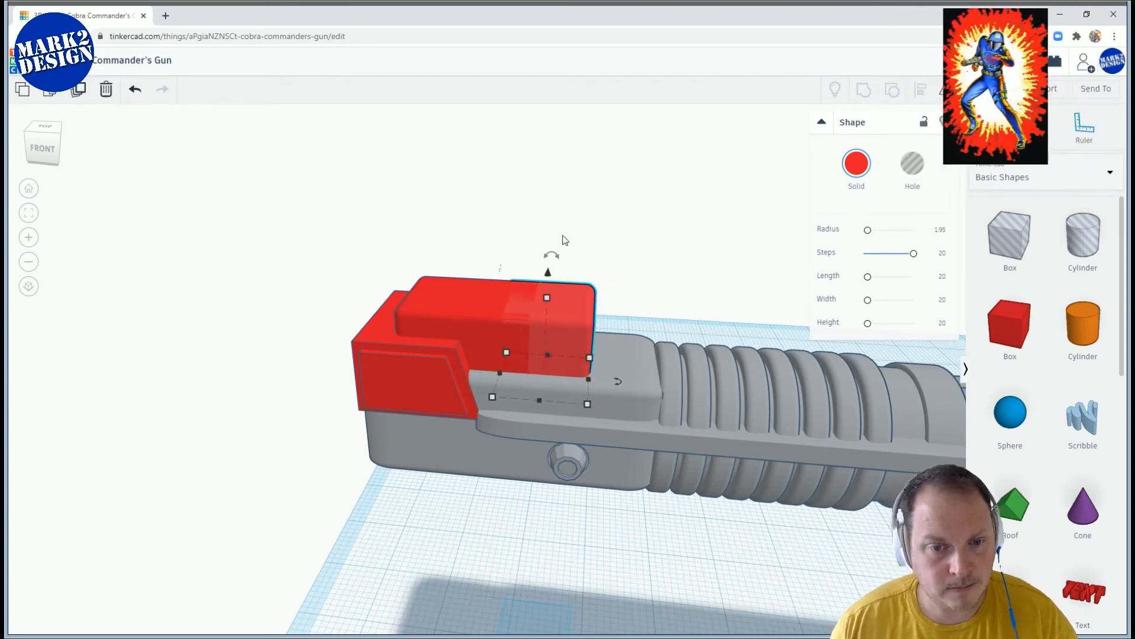
left_click(609, 228)
left_click(578, 310)
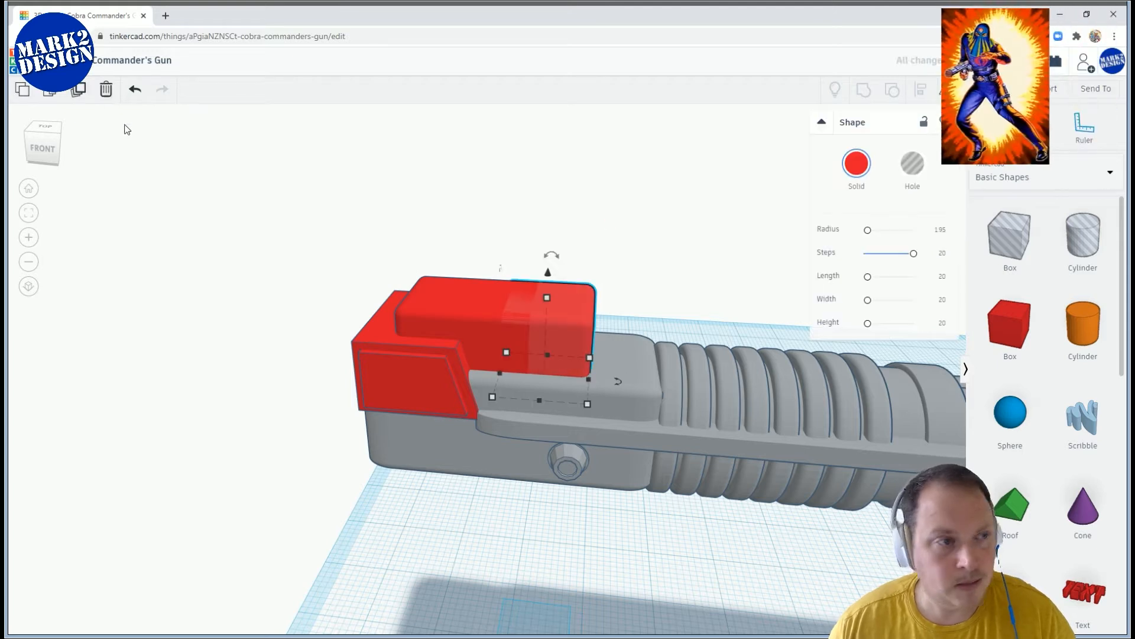
left_click_drag(591, 311, 630, 321)
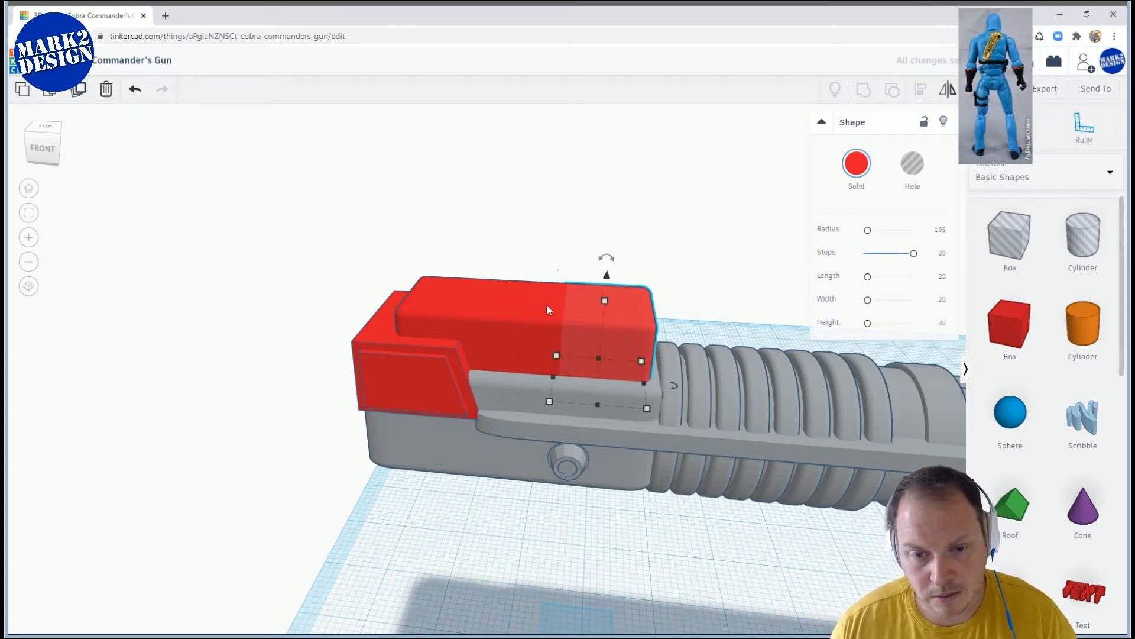
Group the overlapping rounded red boxes on the rear block into a single shape
right_click_drag(480, 222, 375, 230)
left_click_drag(370, 225, 642, 261)
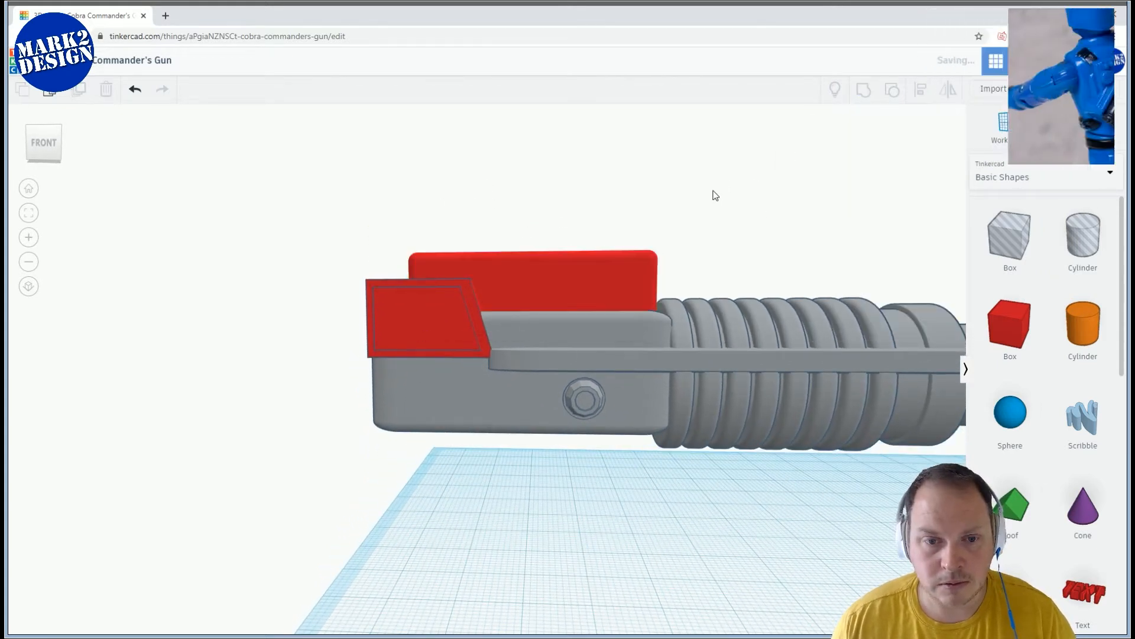
right_click_drag(638, 223, 614, 337)
left_click(581, 343)
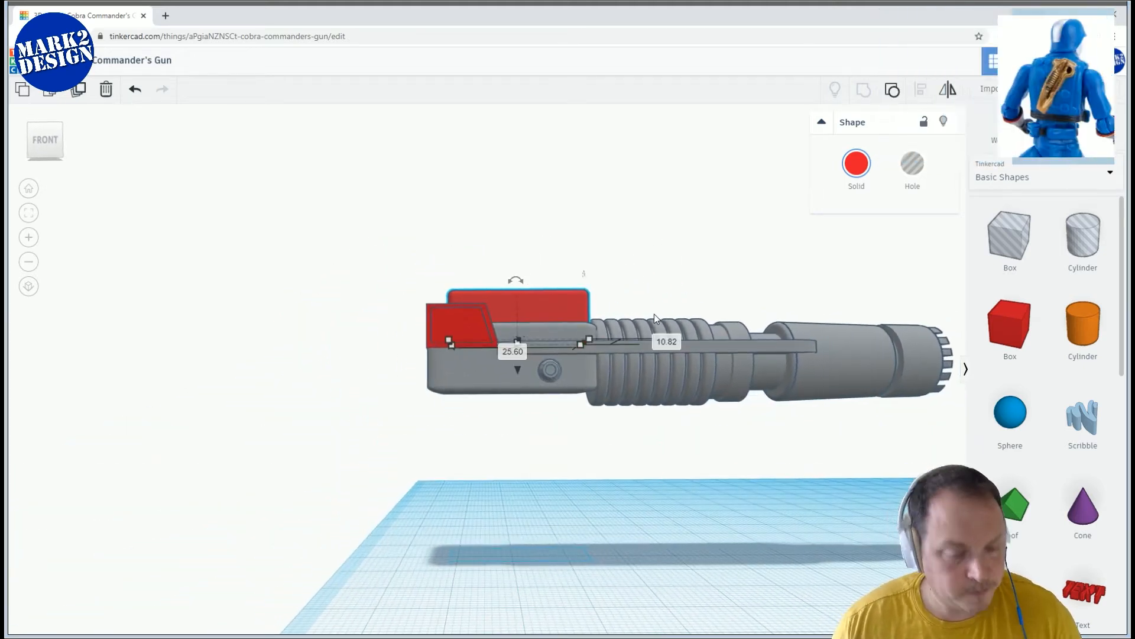
Add a cylinder hole raised above the gun, lay it crosswise on its side and reduce its diameter to about 8.91 mm
right_click_drag(589, 297, 532, 330)
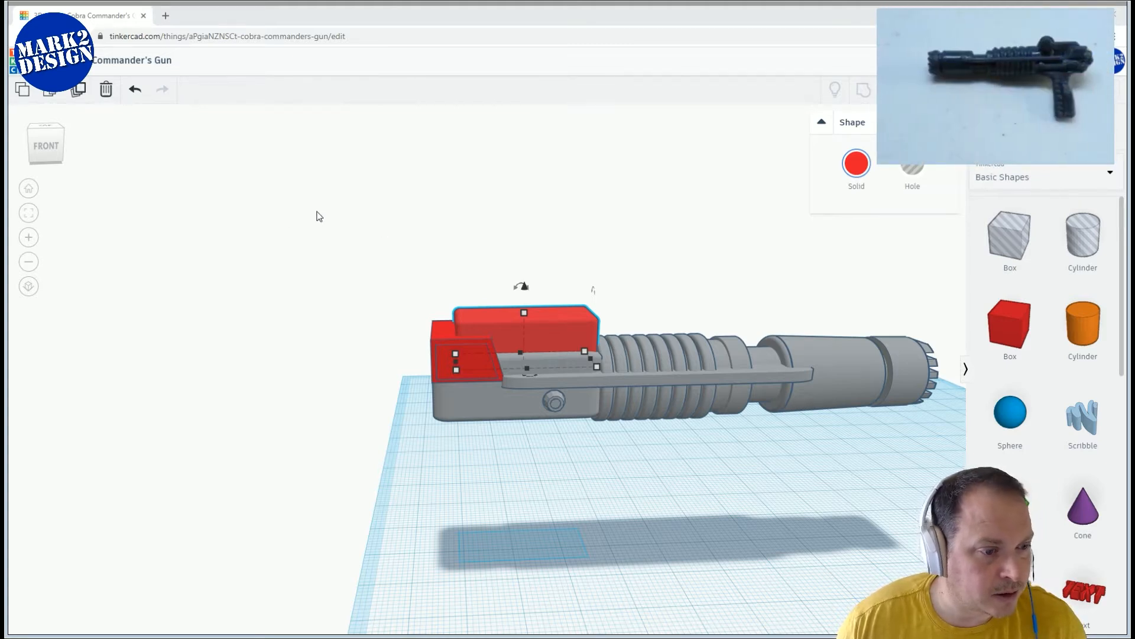
right_click_drag(359, 221, 406, 246)
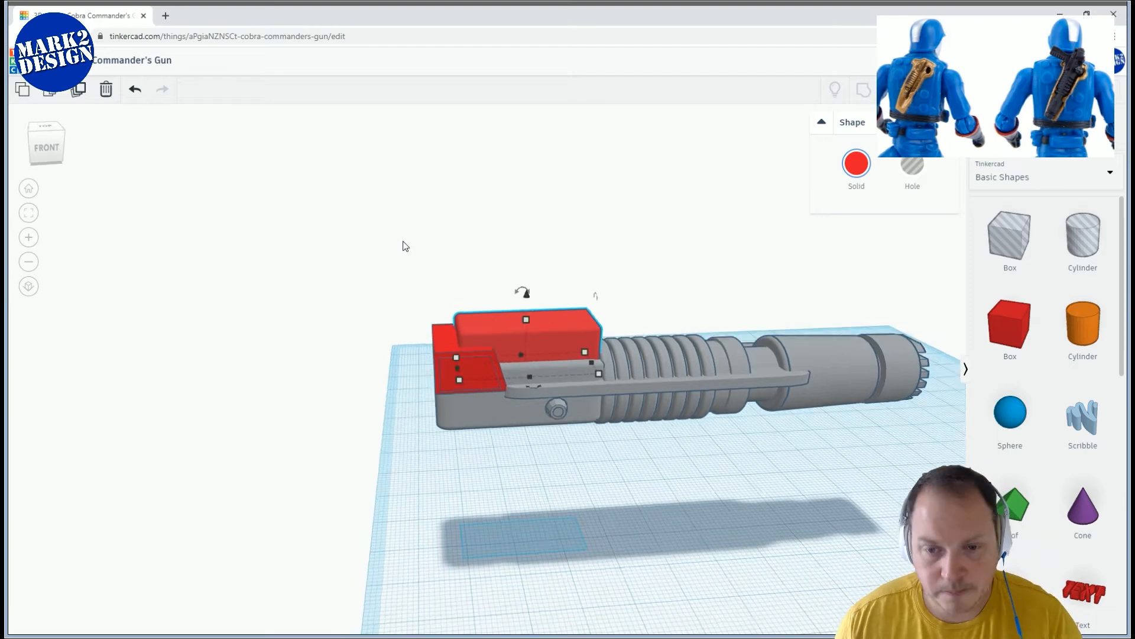
scroll(511, 294, "down", 2)
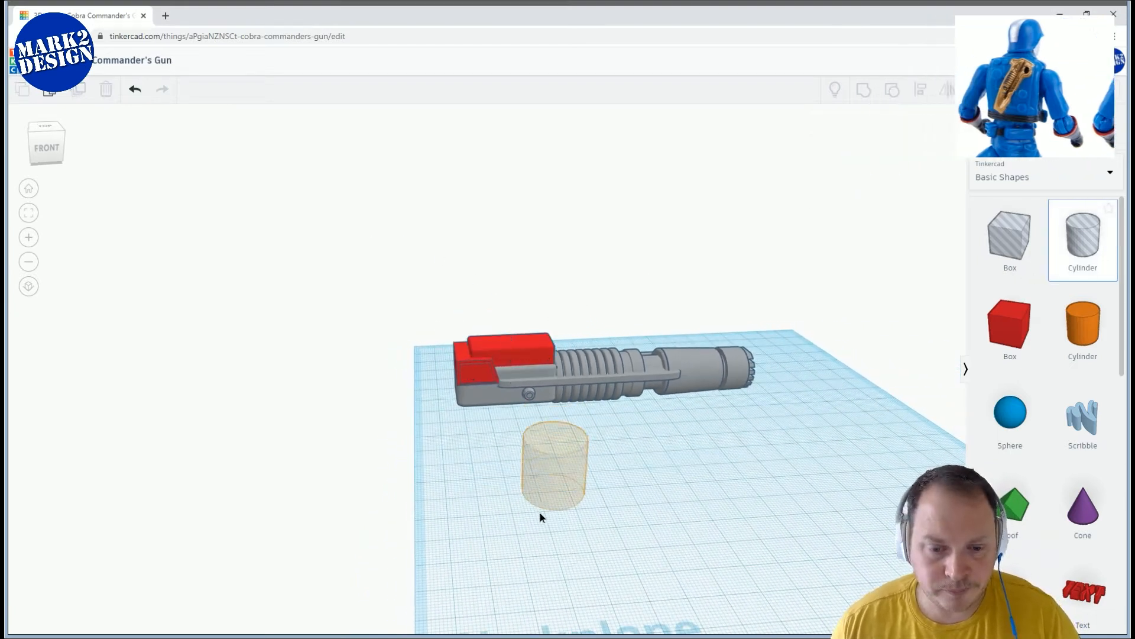
left_click(537, 510)
left_click_drag(537, 448, 563, 265)
right_click_drag(562, 264, 532, 225)
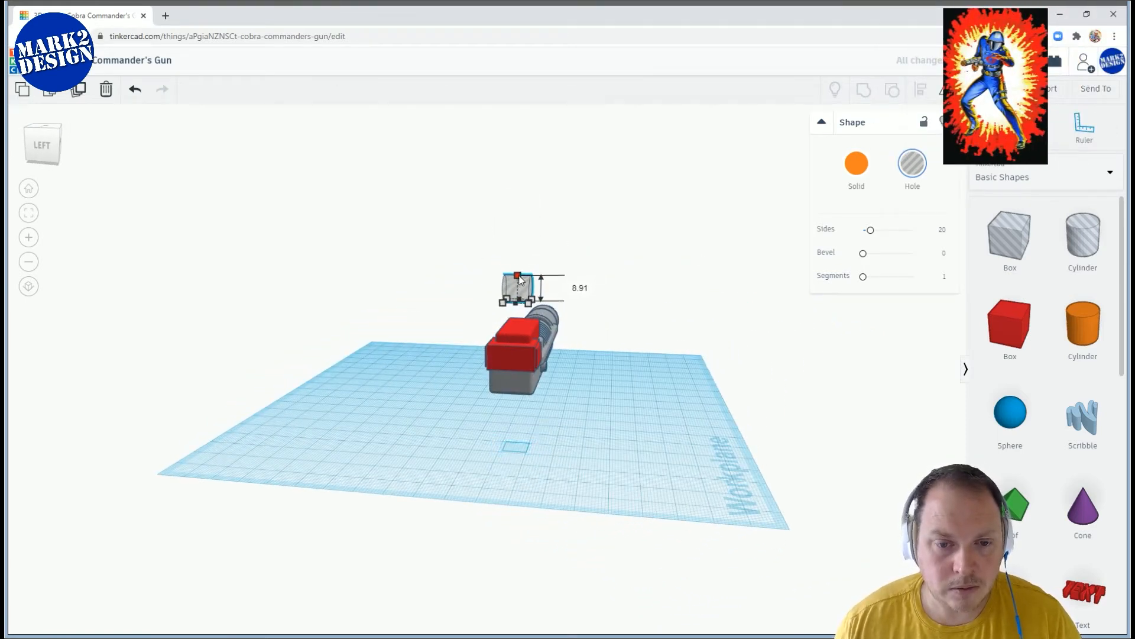
Lower the cylinder hole onto the front end of the rounded red block, just behind the ribbed section
right_click_drag(519, 275, 545, 263)
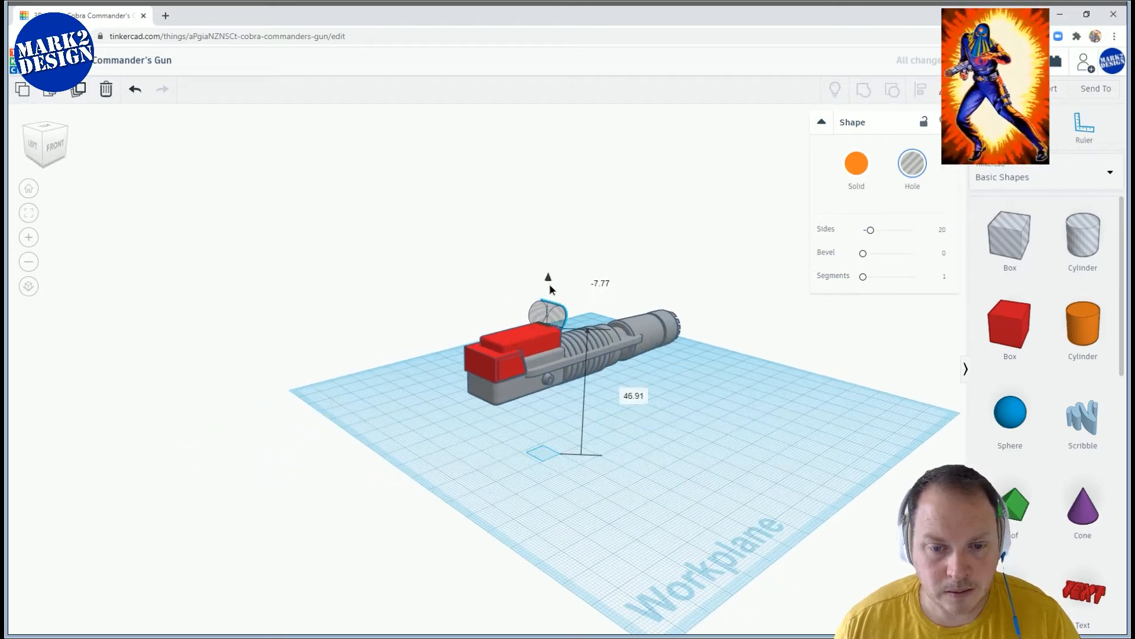
right_click_drag(562, 317, 543, 271)
scroll(595, 355, "up", 2)
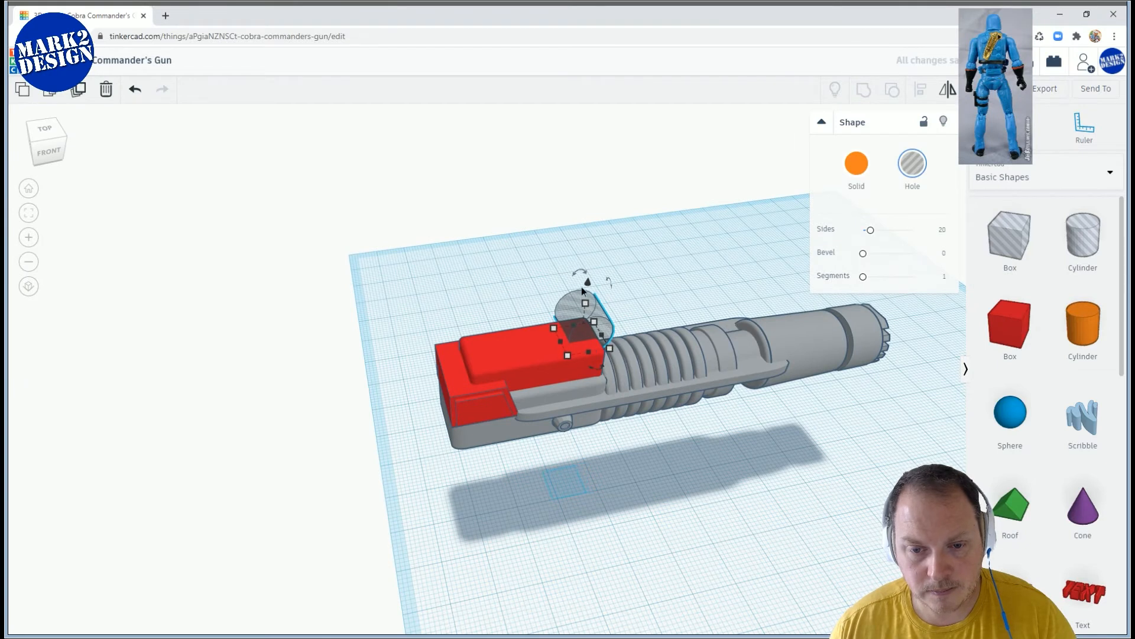
Lengthen the cylinder hole across the gun to about 19.09 mm and nudge it sideways over the red block
right_click_drag(570, 281, 849, 355)
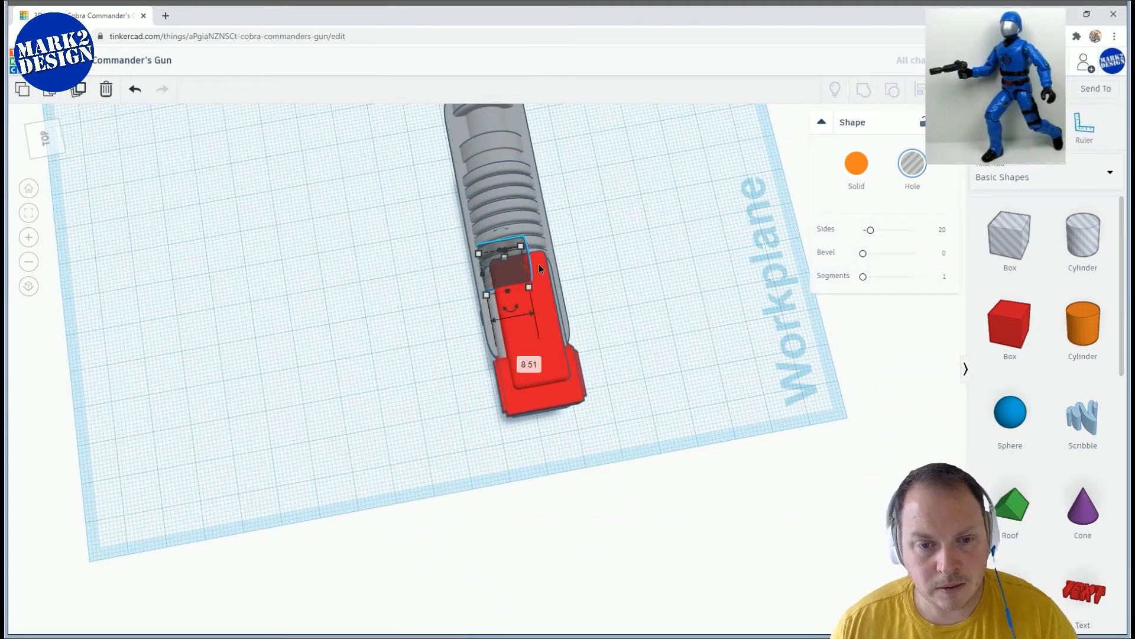
left_click_drag(578, 260, 584, 259)
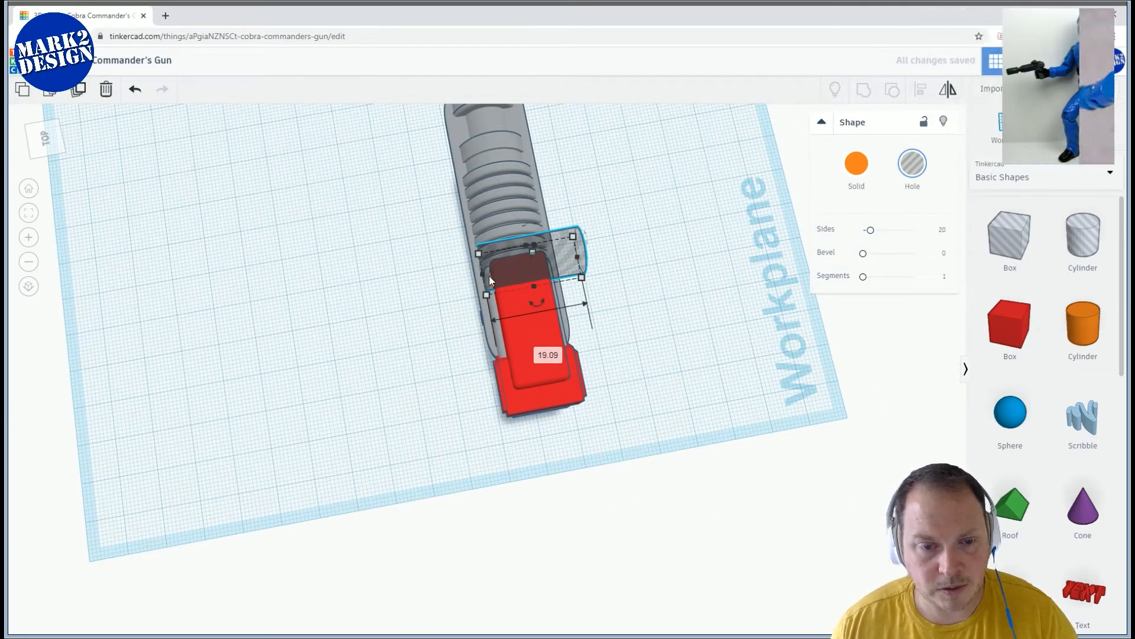
key("Left")
key("Left")
key("Left")
key("Left")
Align all the gun parts and the cylinder hole to their common centre across the gun
scroll(521, 255, "down", 2)
right_click_drag(555, 235, 417, 228)
left_click_drag(421, 222, 604, 419)
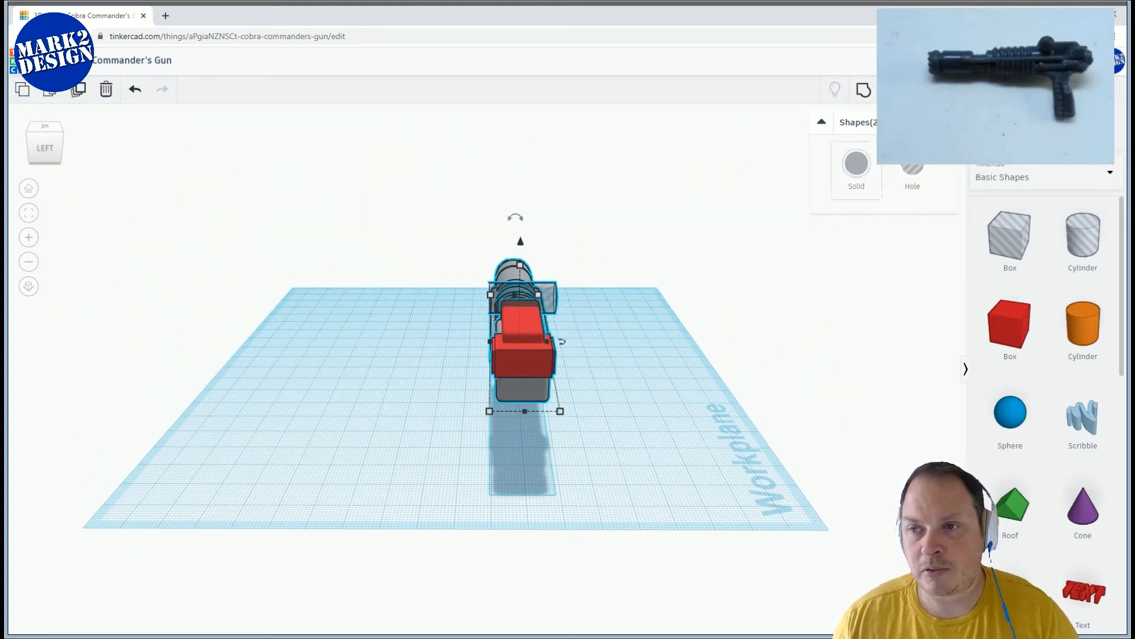
left_click(526, 419)
right_click_drag(731, 381, 622, 393)
scroll(622, 310, "up", 1)
left_click(628, 313)
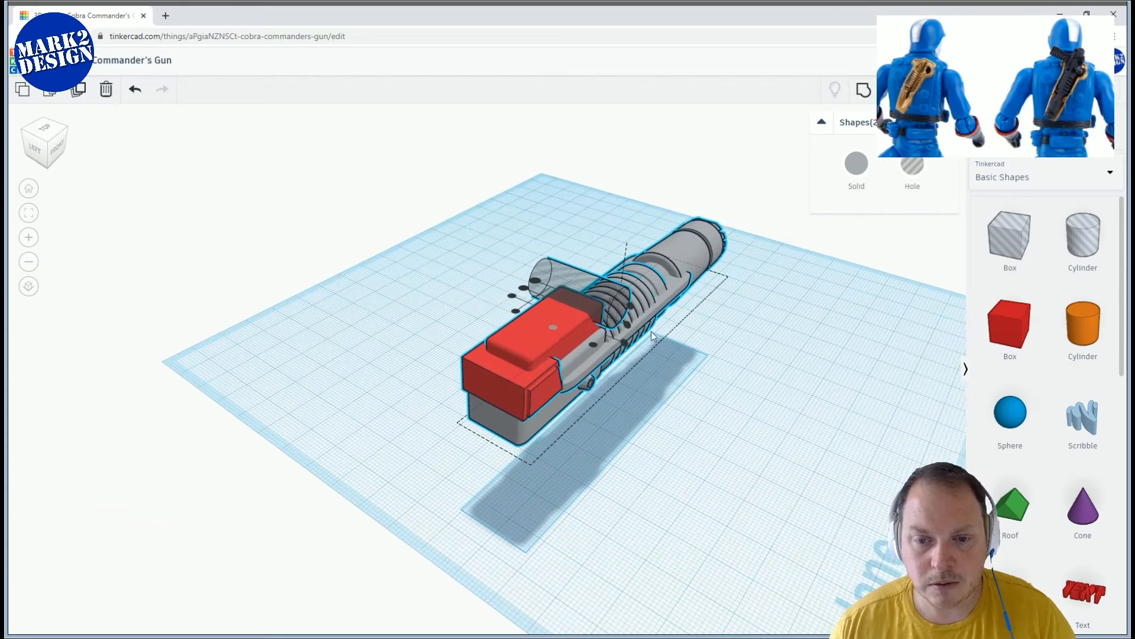
Turn the crosswise cylinder hole into a solid and colour it light grey
left_click(577, 268)
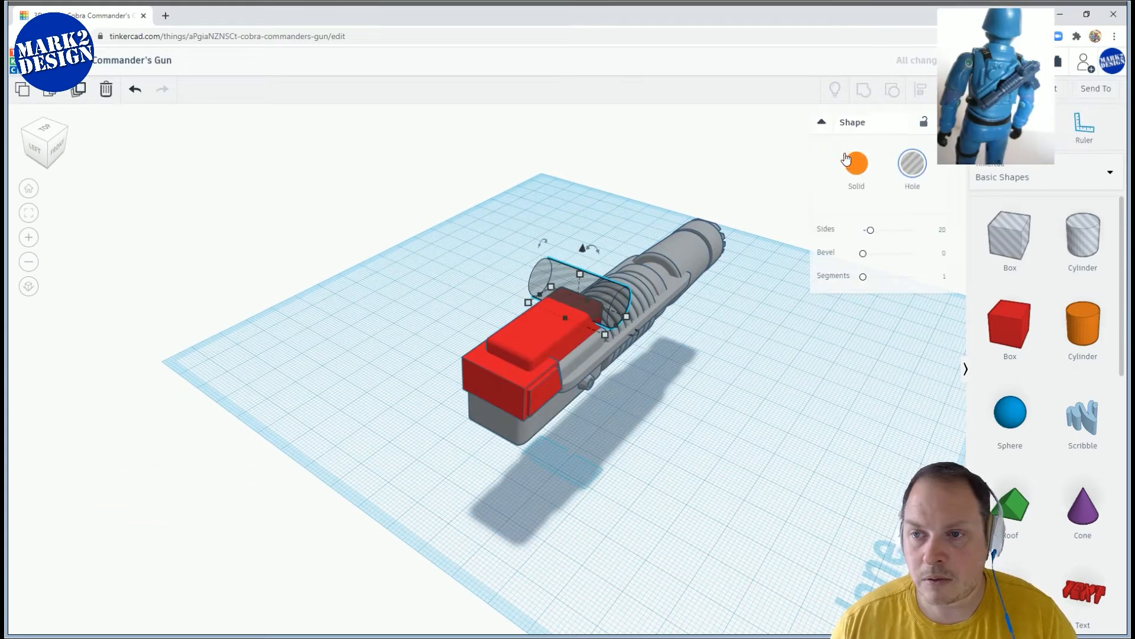
left_click(888, 170)
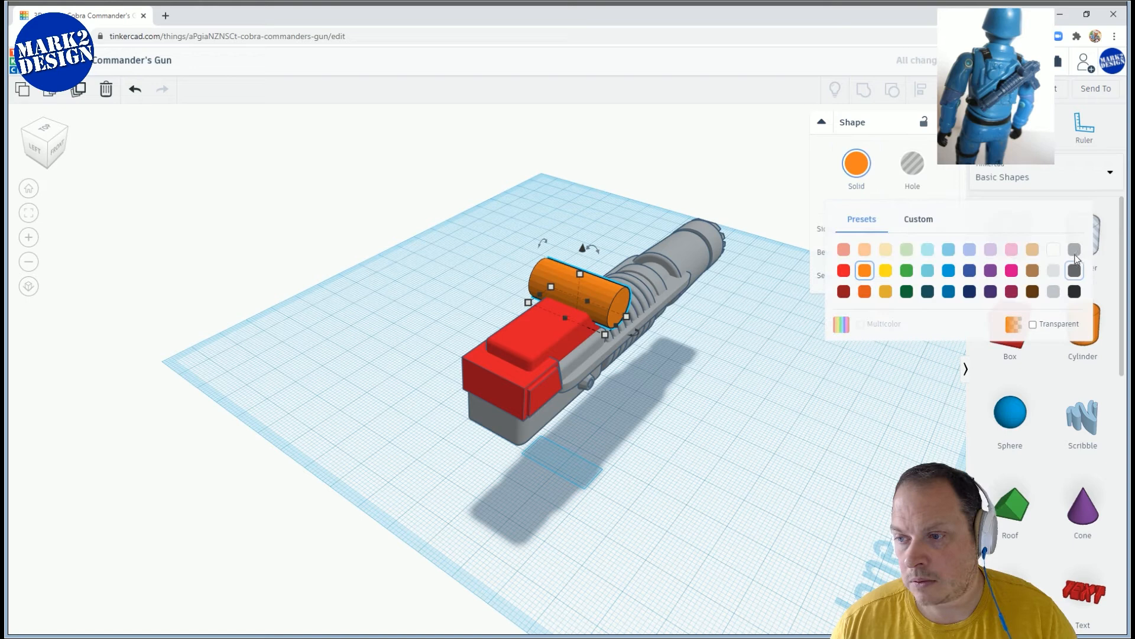
left_click(1053, 291)
Recolour the rounded block, the sloped box and its side panels from red to light grey
left_click(545, 335)
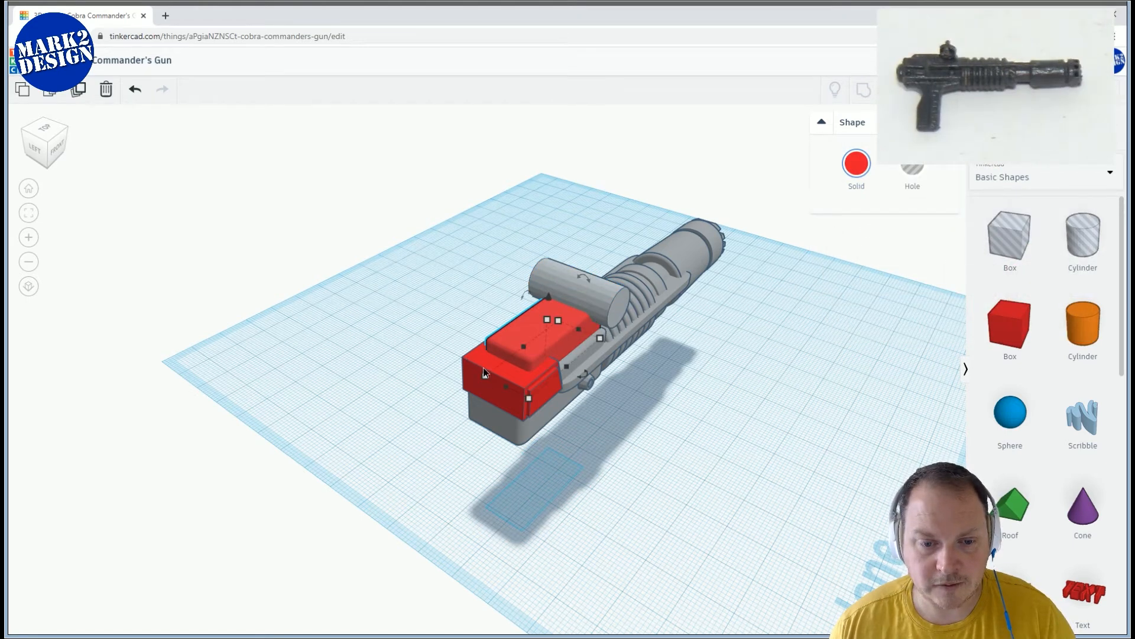
left_click(548, 395, "shift")
left_click(856, 169)
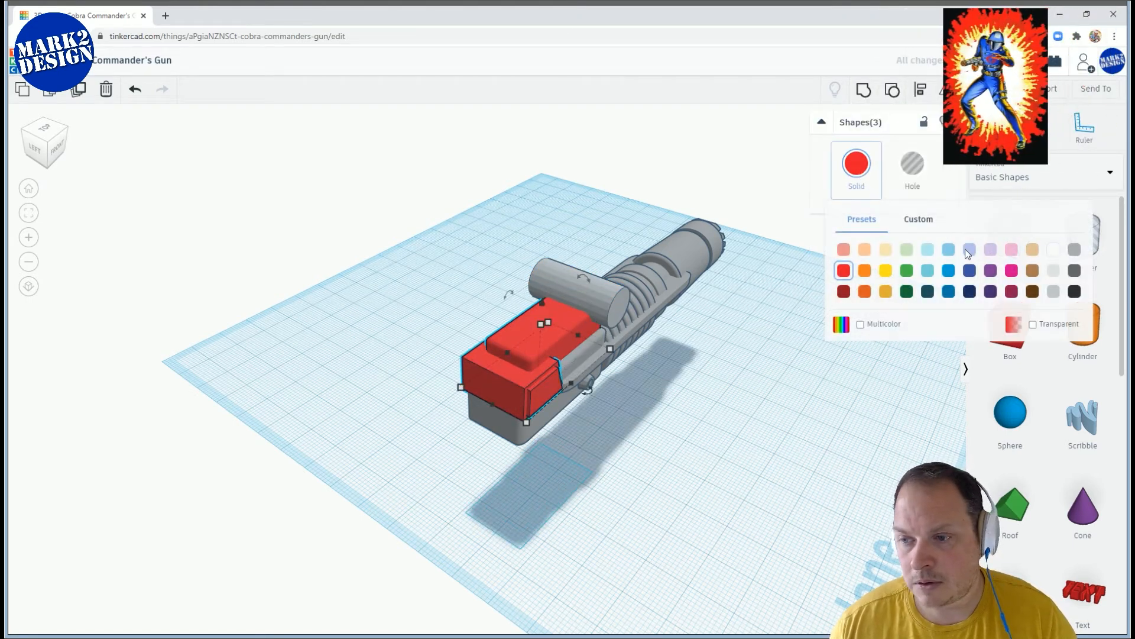
left_click(1052, 276)
left_click(735, 413)
Smooth the crosswise cylinder with 64 sides, a bevel of 0.47 and 6 segments
left_click(615, 304)
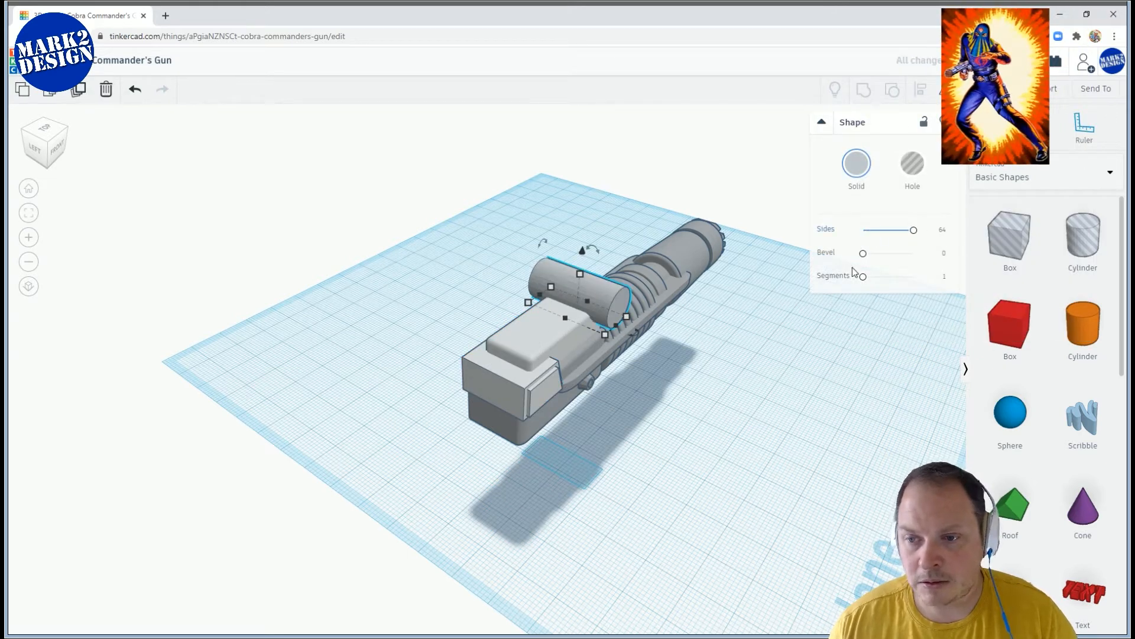
left_click_drag(864, 254, 872, 253)
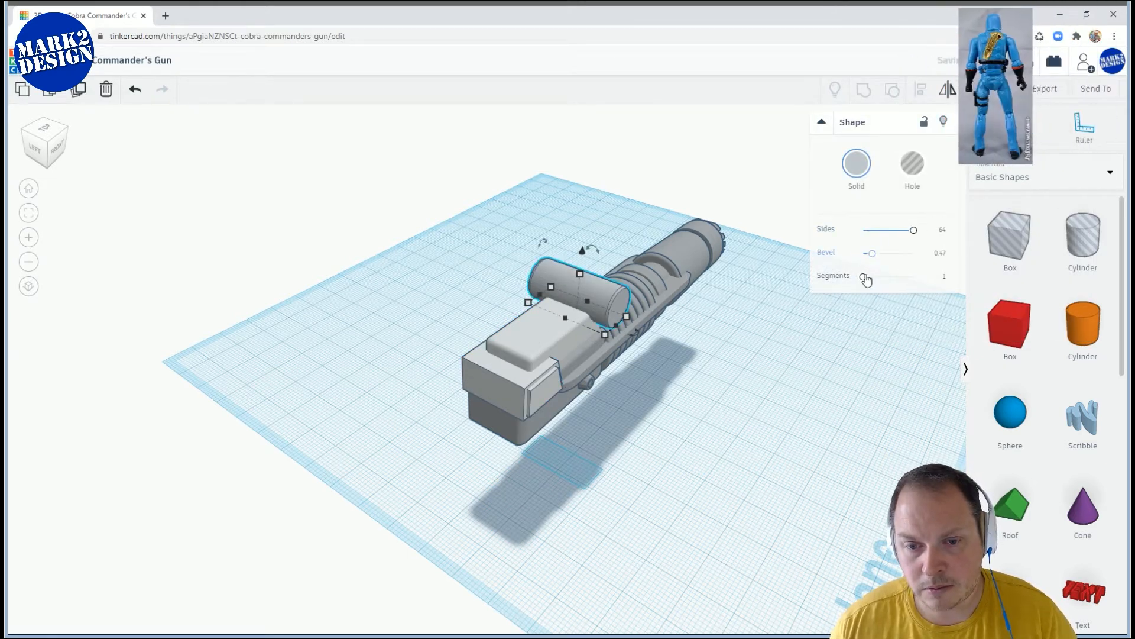
right_click_drag(652, 344, 445, 310)
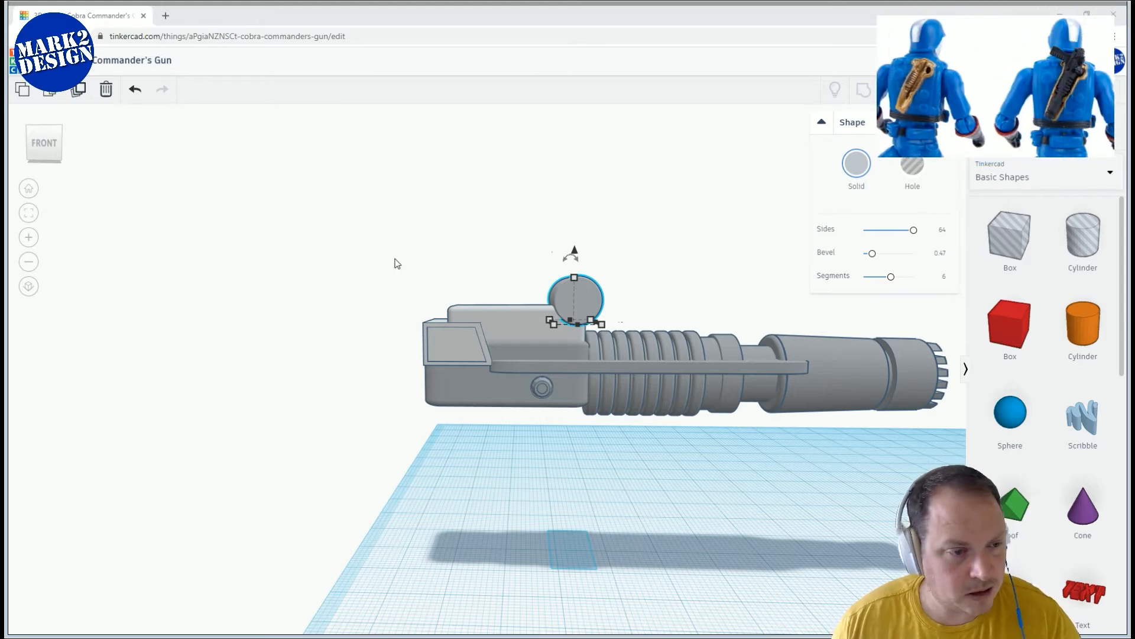
Duplicate the crosswise cylinder as a slightly slimmer one and nudge it sideways across the gun inside the larger one
right_click_drag(416, 300, 601, 345)
middle_click_drag(709, 335, 527, 345)
right_click_drag(526, 344, 574, 346)
right_click_drag(377, 239, 480, 374)
mouse_move(526, 376)
left_mouse_down()
mouse_move(541, 375)
mouse_move(512, 370)
left_mouse_up()
key("Left")
key("Left")
key("Left")
key("Left")
key("Left")
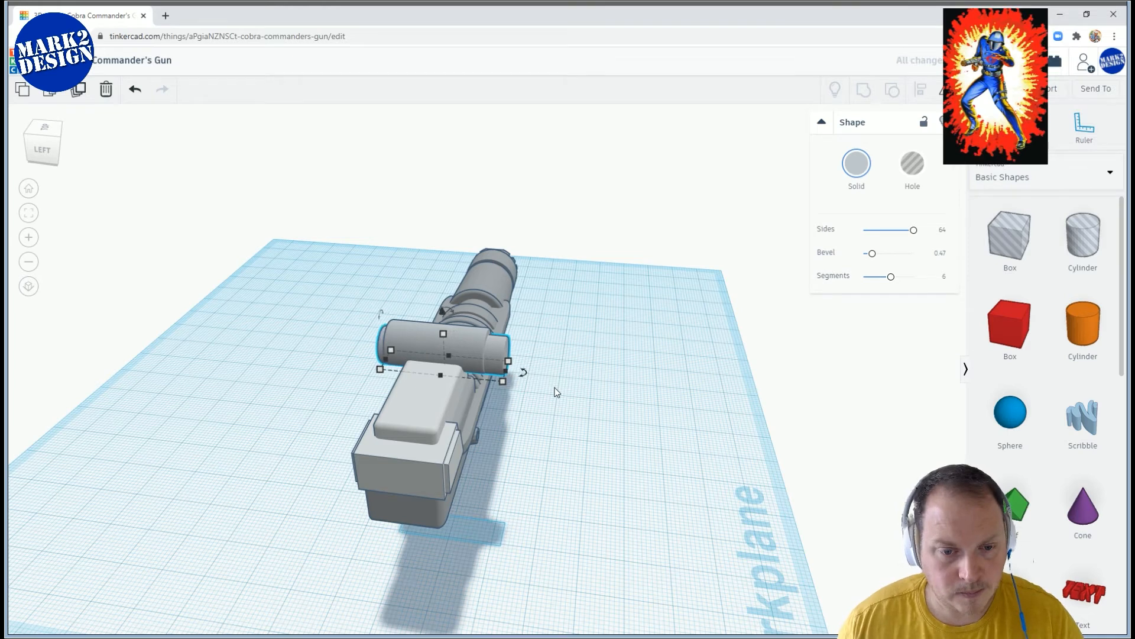
Shorten the slimmer cylinder at both ends so it protrudes only slightly from the larger one
right_click_drag(562, 383, 567, 369)
left_click_drag(506, 369, 494, 368)
right_click_drag(416, 372, 454, 373)
left_click_drag(394, 375, 400, 375)
Select all the gun parts and align them to their common centre across the gun
key("ctrl+a")
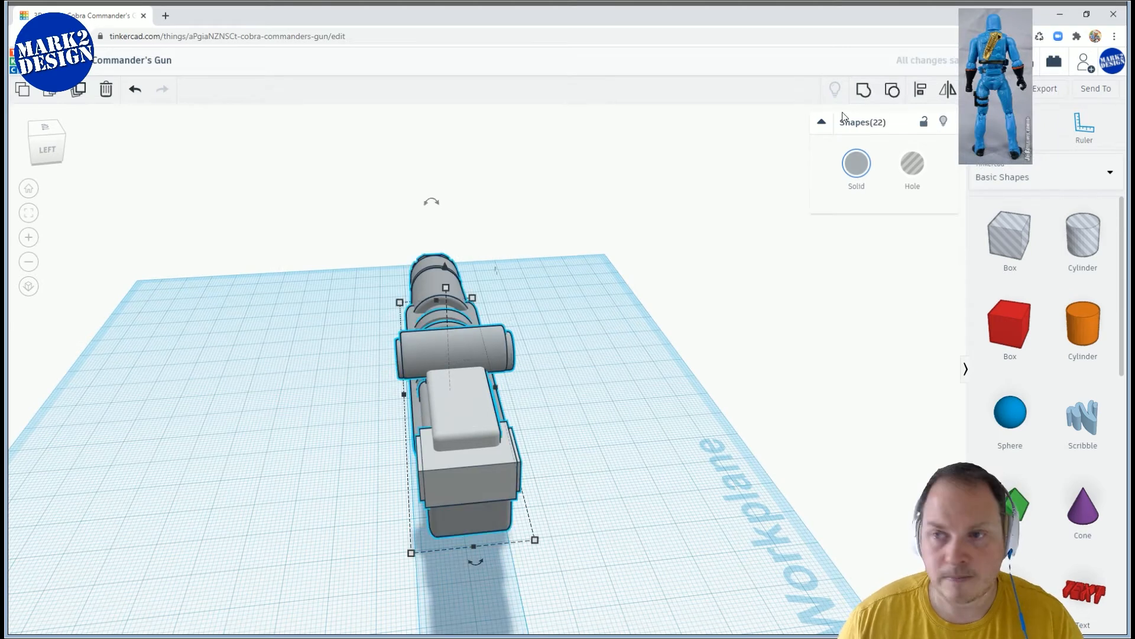
left_click(923, 91)
left_click(477, 559)
left_click(568, 431)
Select the two crosswise cylinders and align them with each other
right_click_drag(569, 431, 445, 296)
left_click(441, 313)
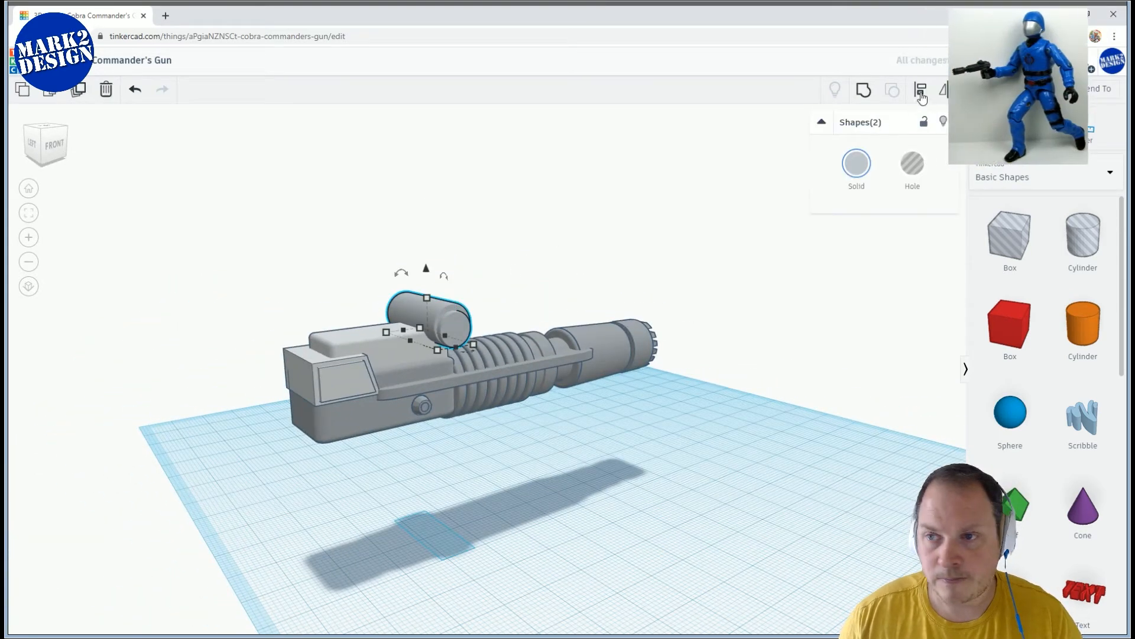
right_click_drag(525, 287, 385, 301)
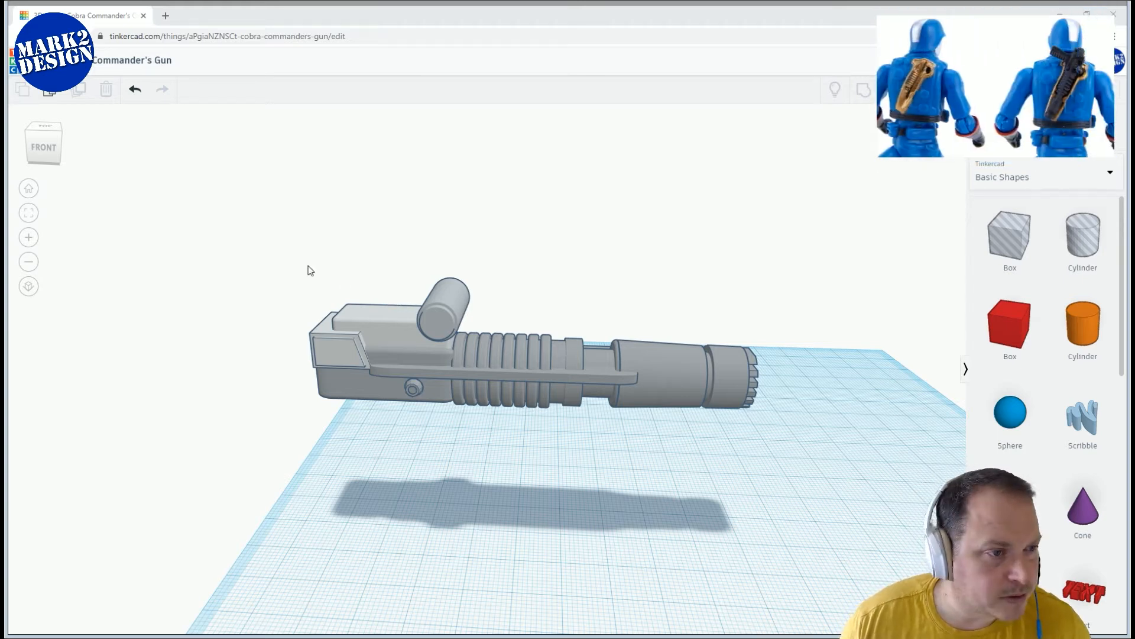
right_click_drag(338, 301, 475, 390)
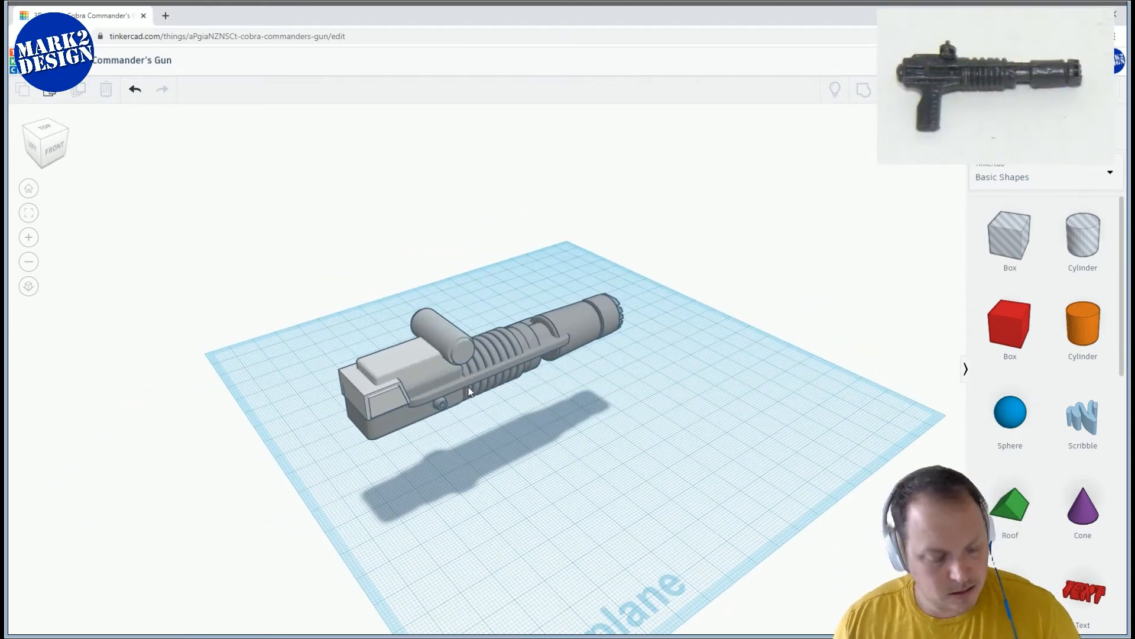
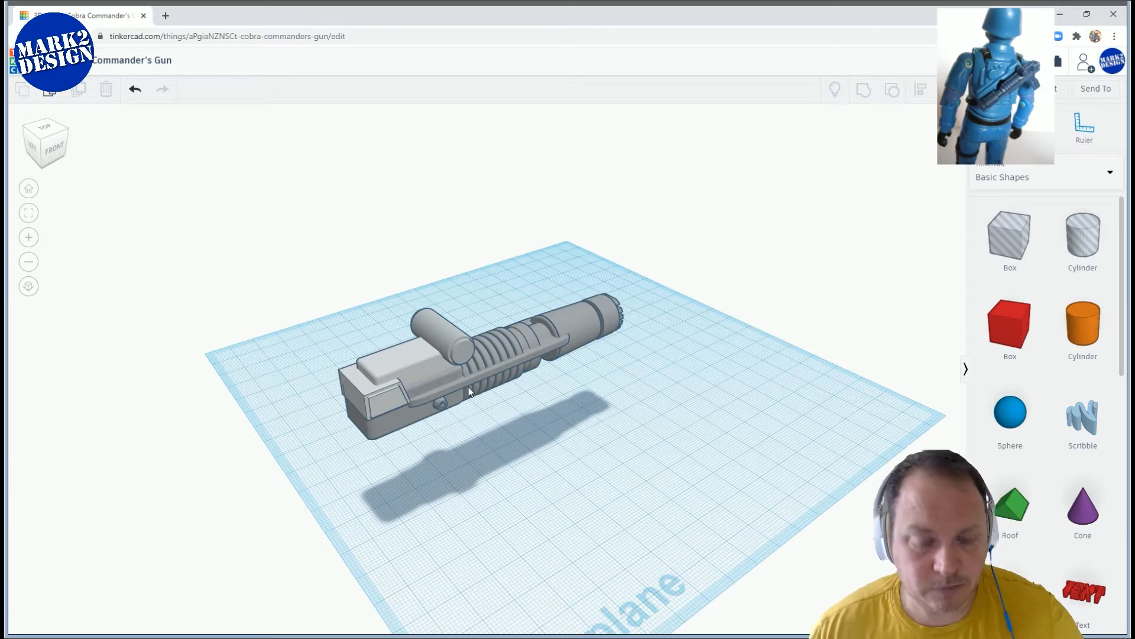
Delete the slimmer, slightly protruding crosswise cylinder and select the larger one that remains
right_click_drag(537, 424, 488, 408)
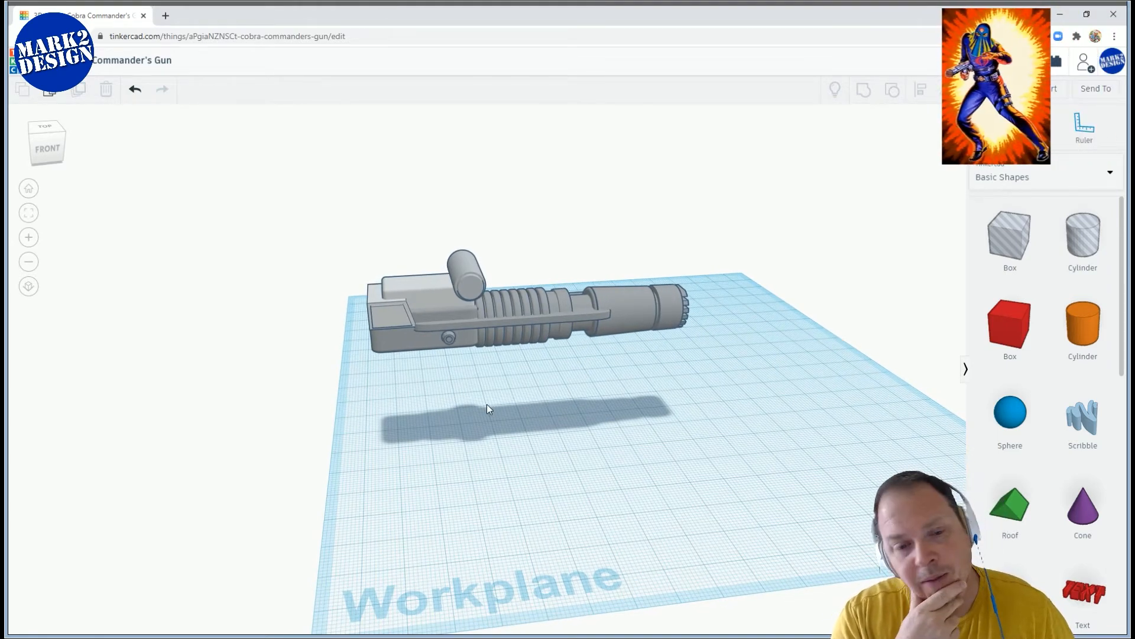
right_click_drag(460, 414, 457, 295)
left_click(457, 295)
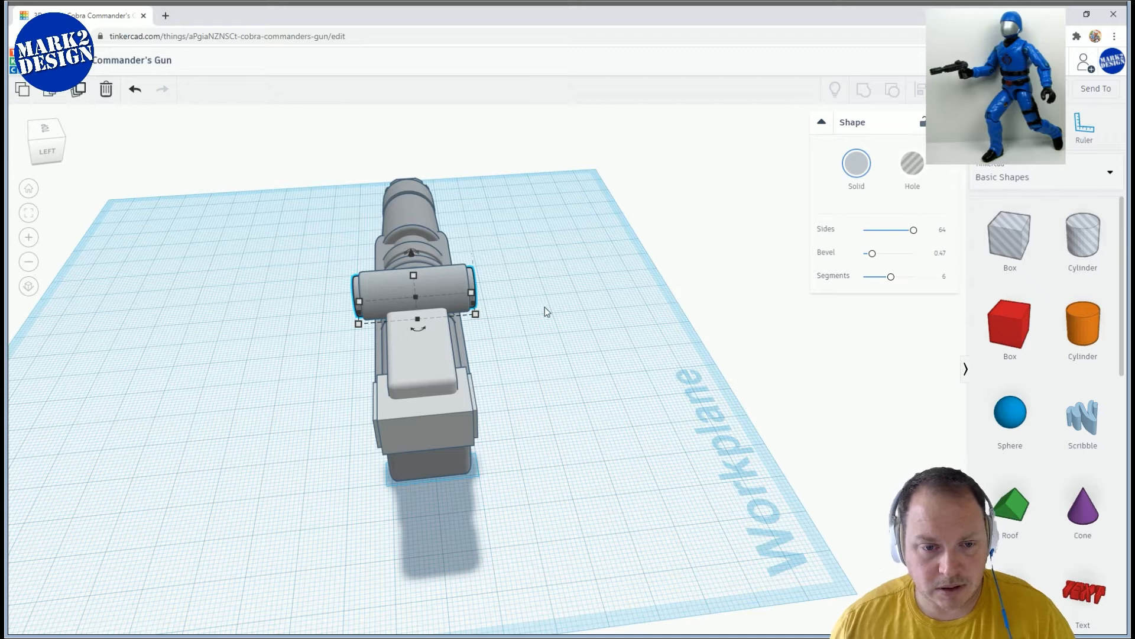
left_click(472, 285)
key("Delete")
left_click(439, 283)
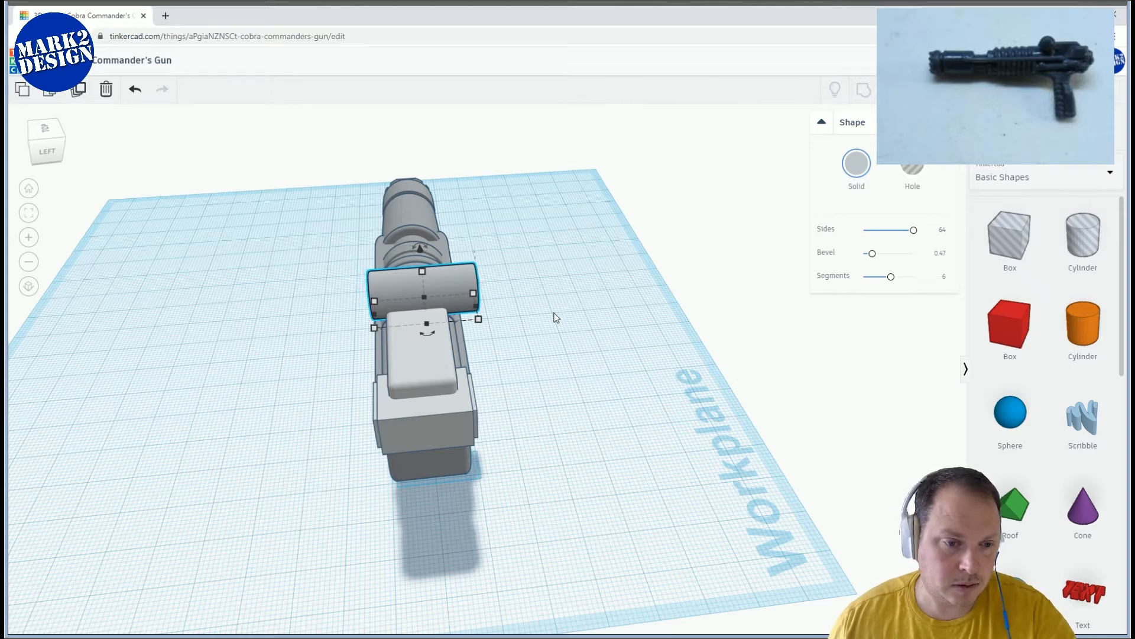
Nudge the remaining crosswise cylinder sideways over the gun and shorten it to about 16 mm
key("Left")
key("Left")
key("Left")
key("Left")
right_click_drag(560, 301, 541, 282)
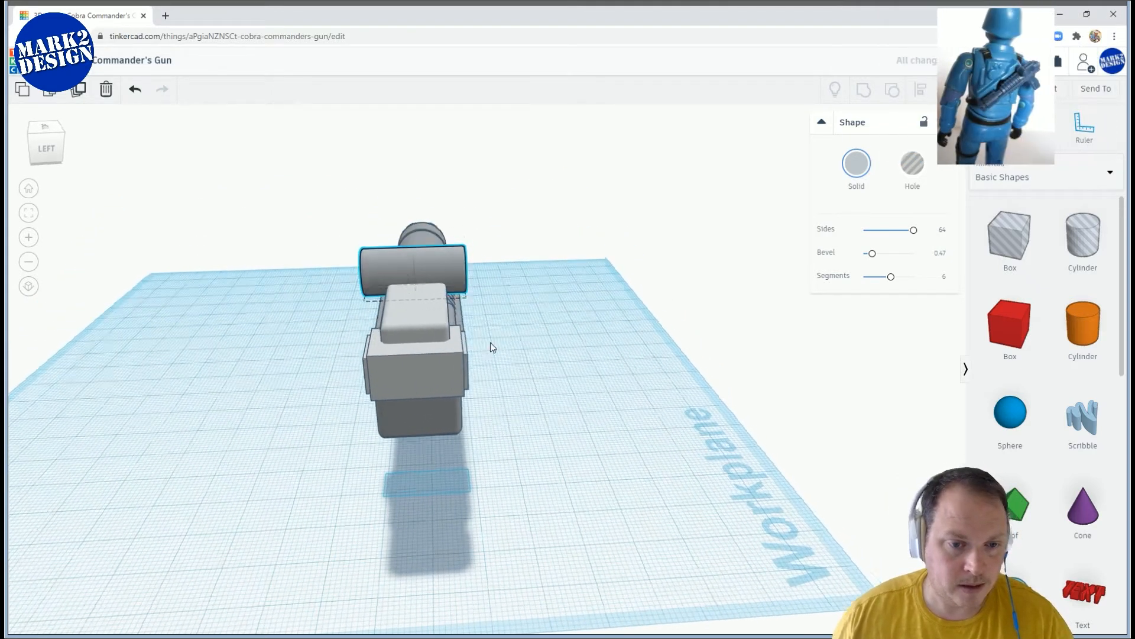
right_click_drag(494, 346, 460, 314)
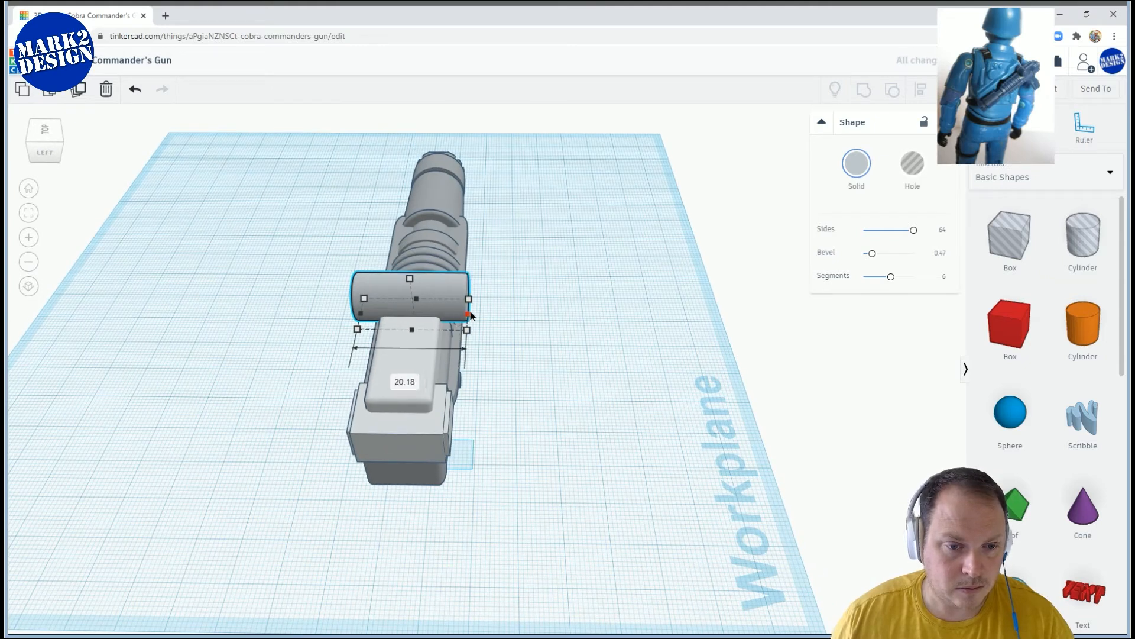
right_click_drag(471, 313, 529, 367)
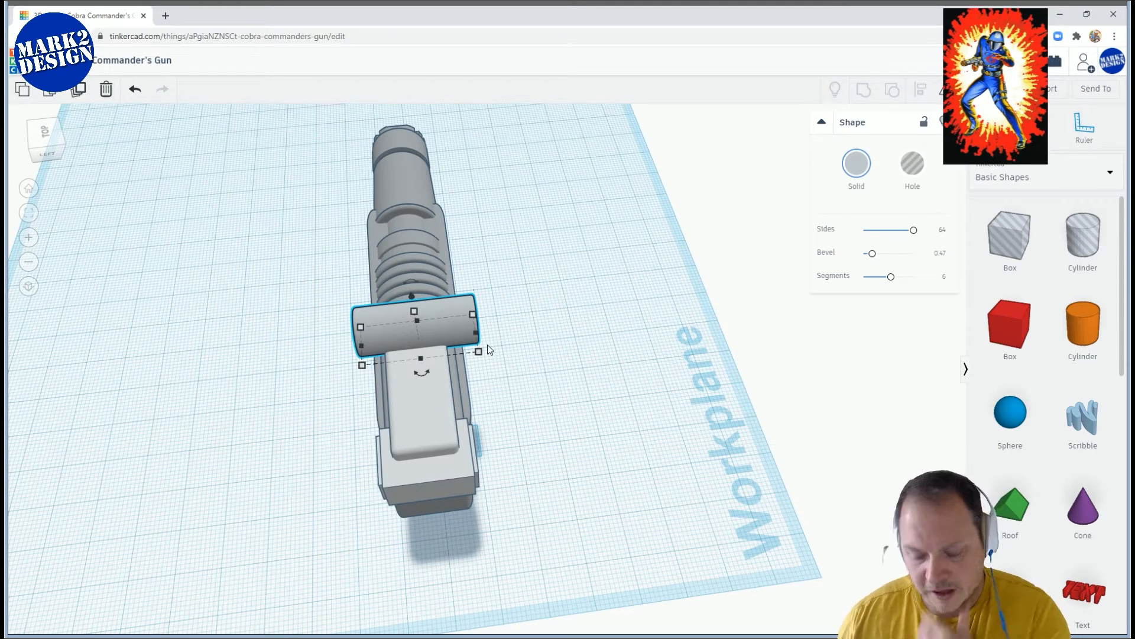
right_click_drag(492, 350, 501, 345)
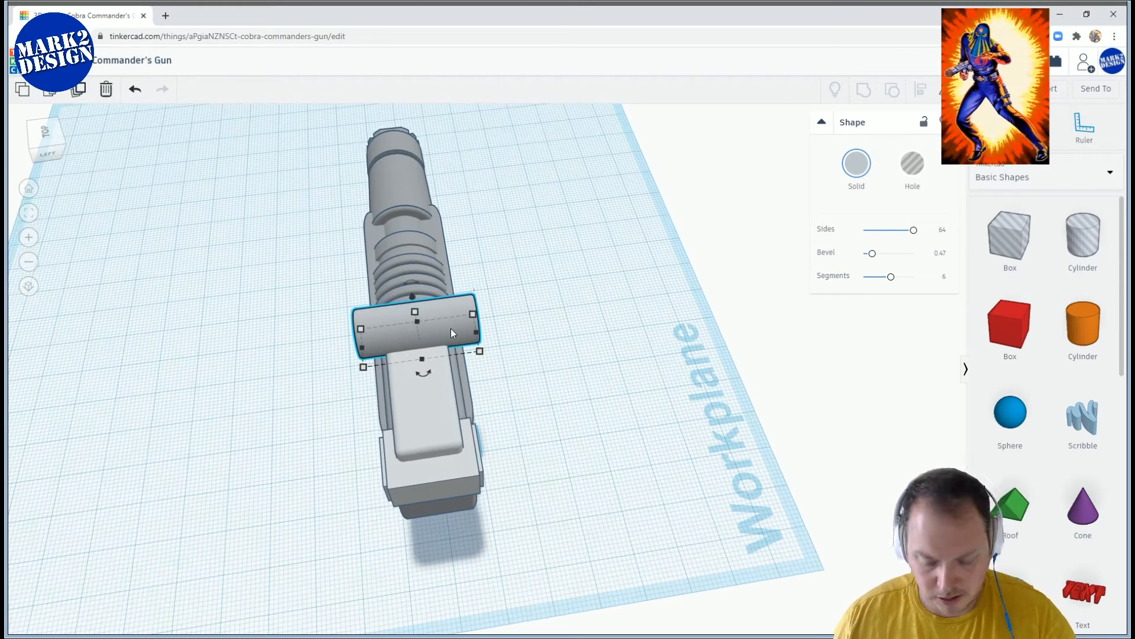
mouse_move(458, 335)
left_mouse_down()
mouse_move(487, 334)
mouse_move(459, 331)
left_mouse_up()
Select all the gun parts and align them to their common centre across the gun's width
right_click_drag(536, 358, 471, 303)
scroll(512, 427, "down", 2)
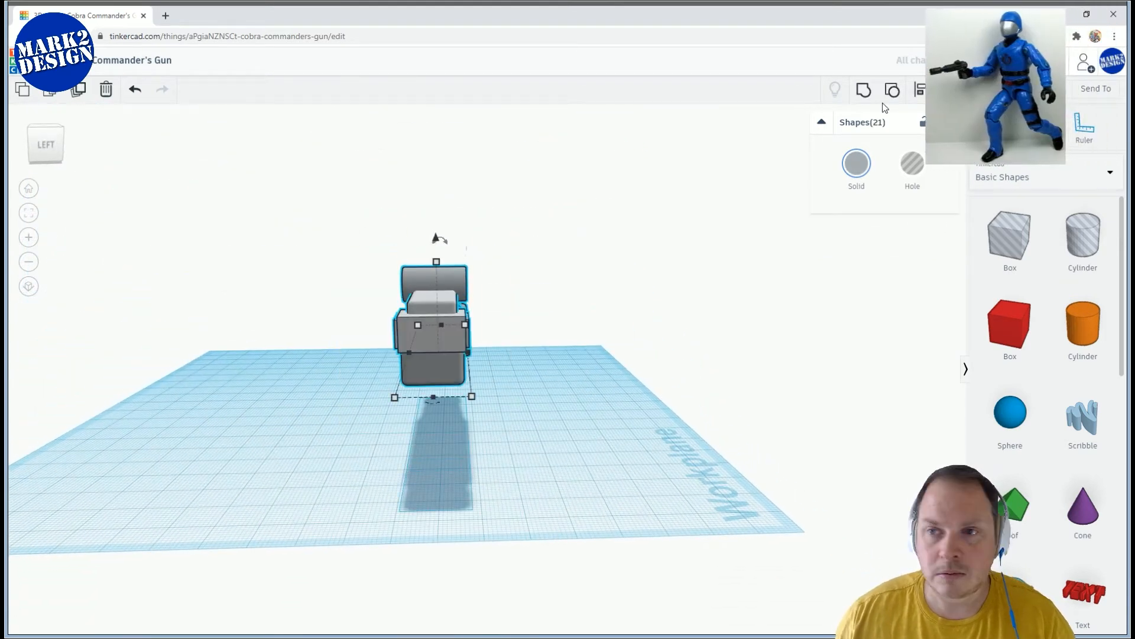
key("l")
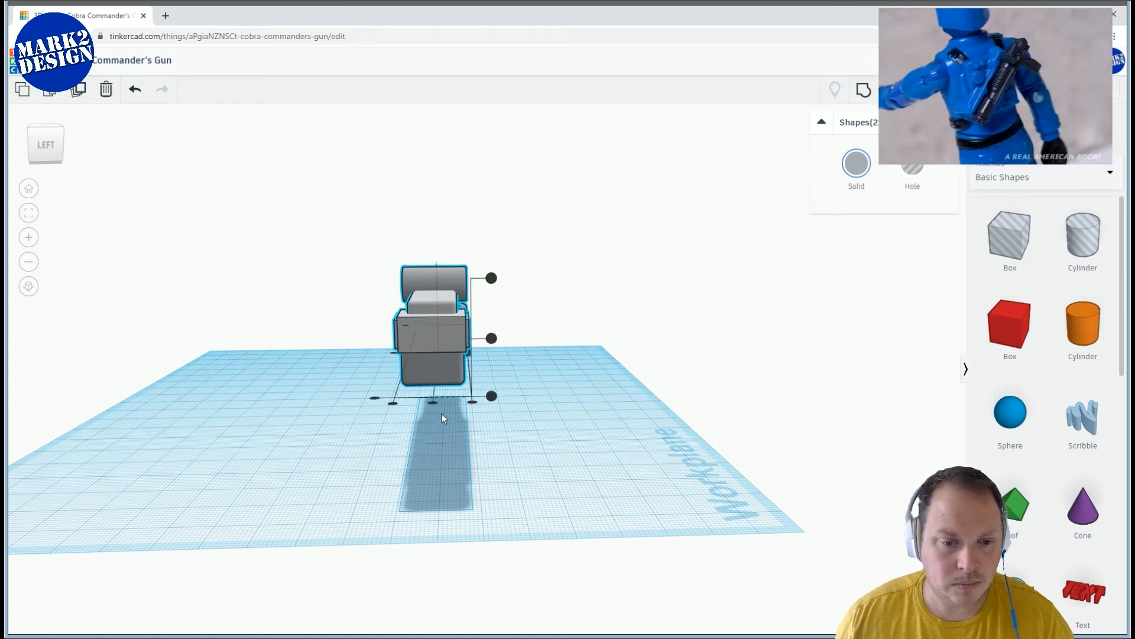
left_click(434, 403)
left_click(555, 421)
Add a cone, lift it to the height of the crosswise cylinder and rotate it 90° onto its side
right_click_drag(447, 428, 521, 447)
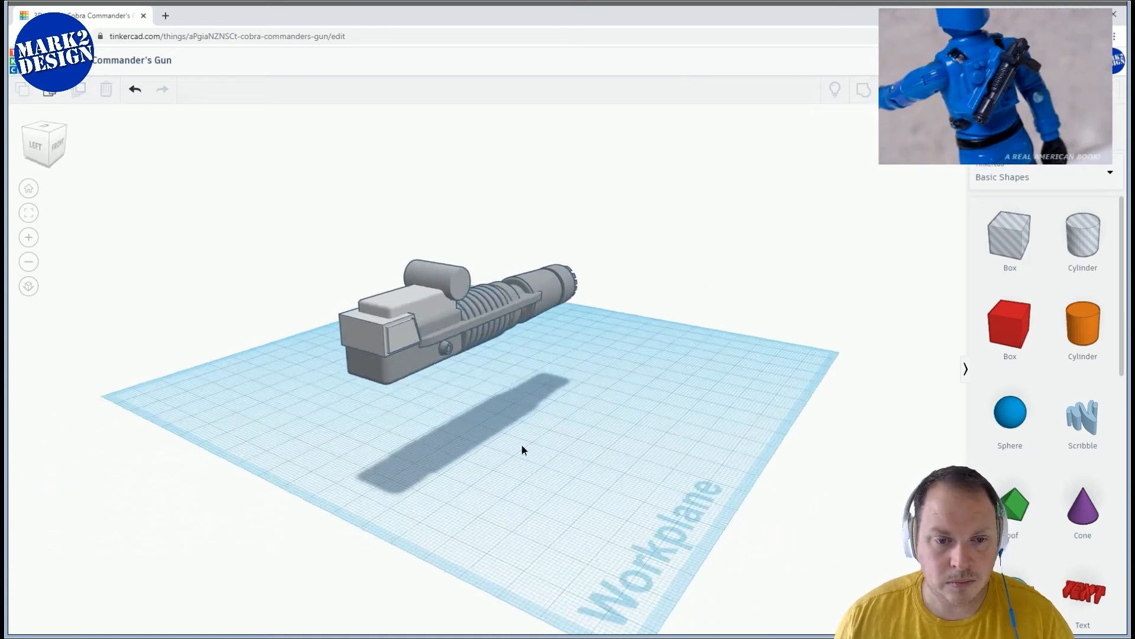
left_click_drag(1089, 494, 482, 435)
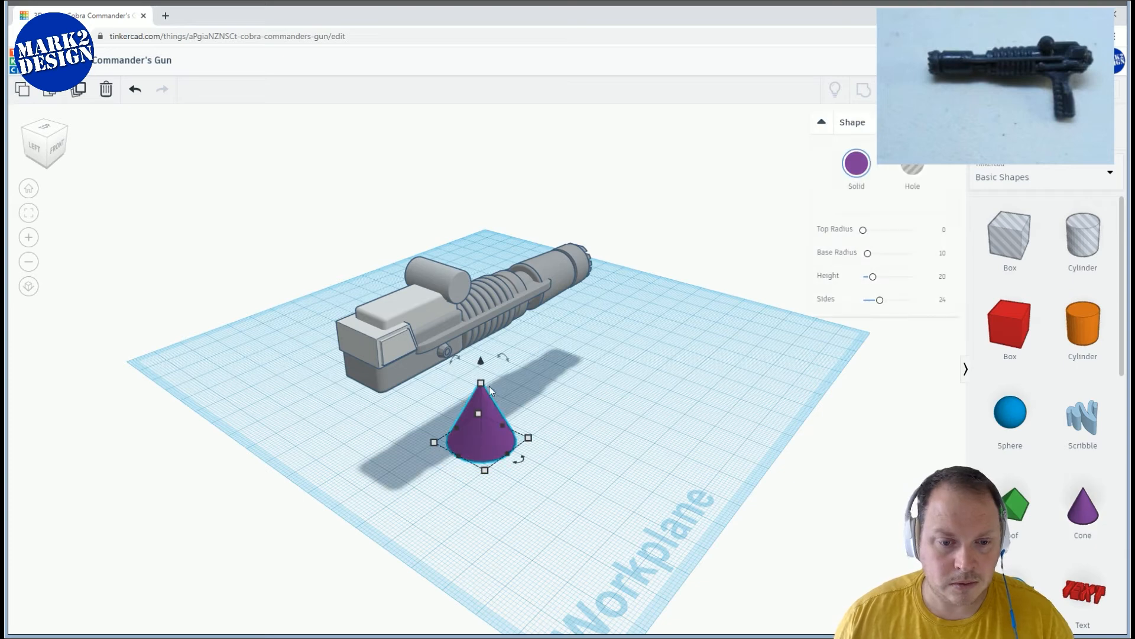
left_click_drag(479, 217, 480, 205)
right_click_drag(534, 234, 656, 245)
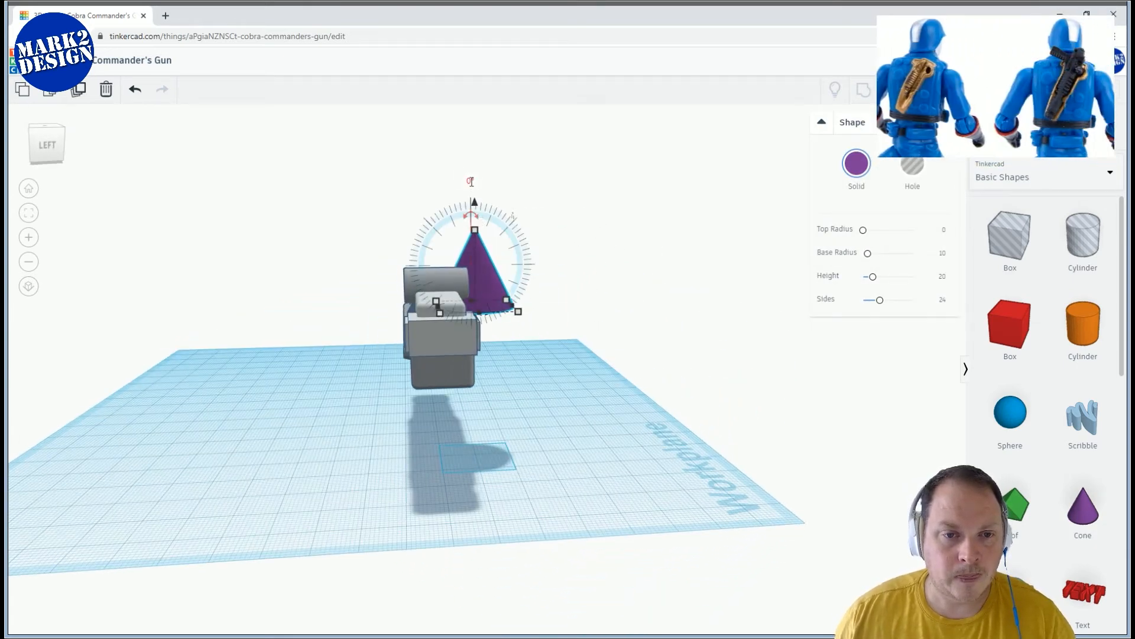
left_click_drag(471, 183, 473, 187)
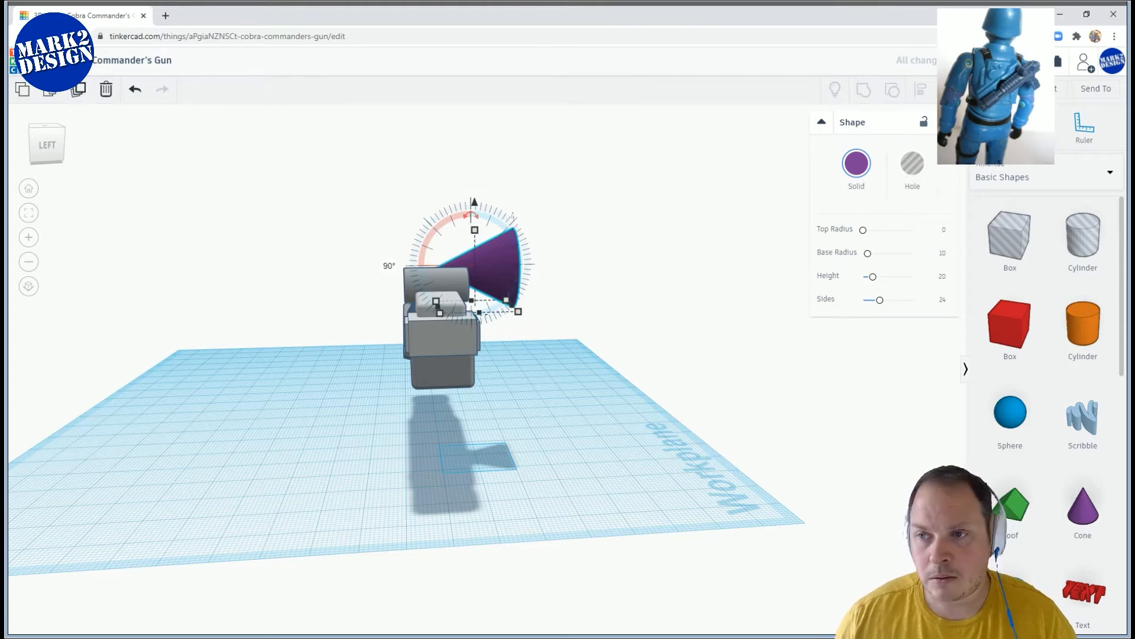
Scale the cone down to about 8.2 mm and place it beside the gun with its base facing the cylinder's end
right_click_drag(572, 296, 571, 314)
left_click(492, 334)
right_click_drag(569, 360, 518, 376)
left_click_drag(463, 275, 504, 308)
right_click_drag(380, 294, 499, 247)
left_click_drag(494, 228, 495, 229)
right_click_drag(494, 231, 562, 323)
Set the crosswise cylinder's bevel to 0 and both dimensions of its round cross-section to 8.50 mm
left_click(387, 272)
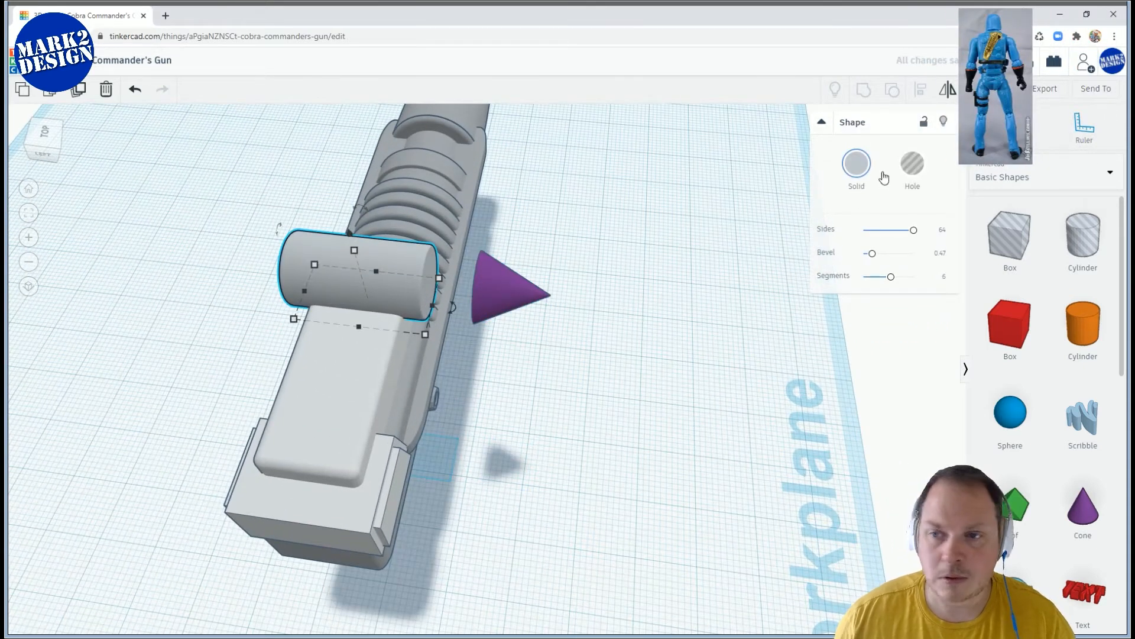
left_click_drag(870, 256, 863, 255)
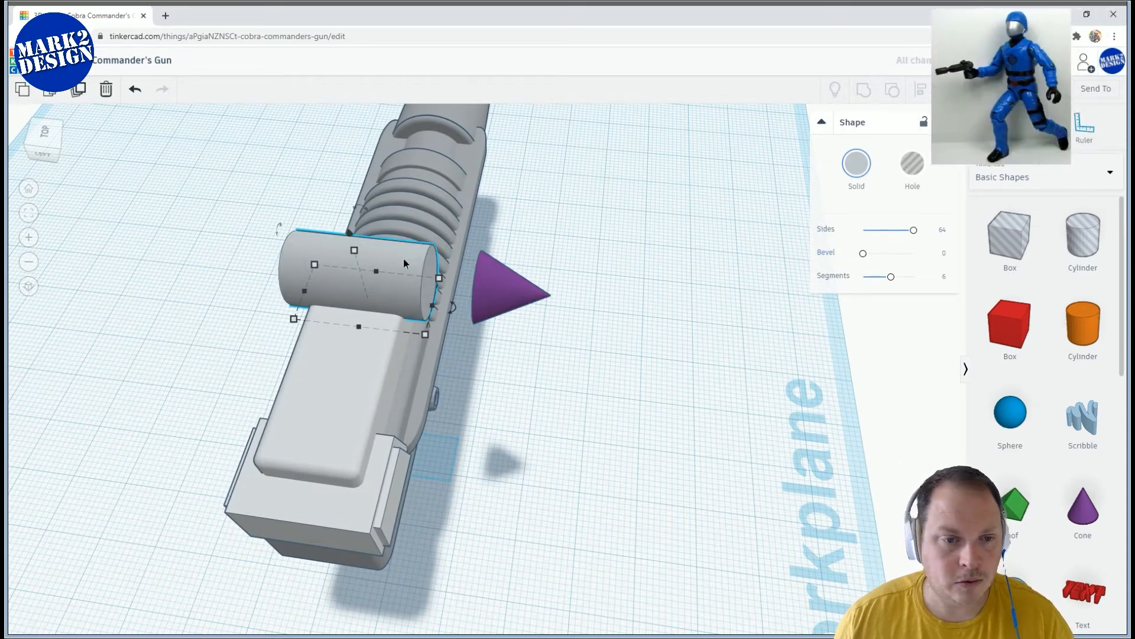
left_click(406, 280)
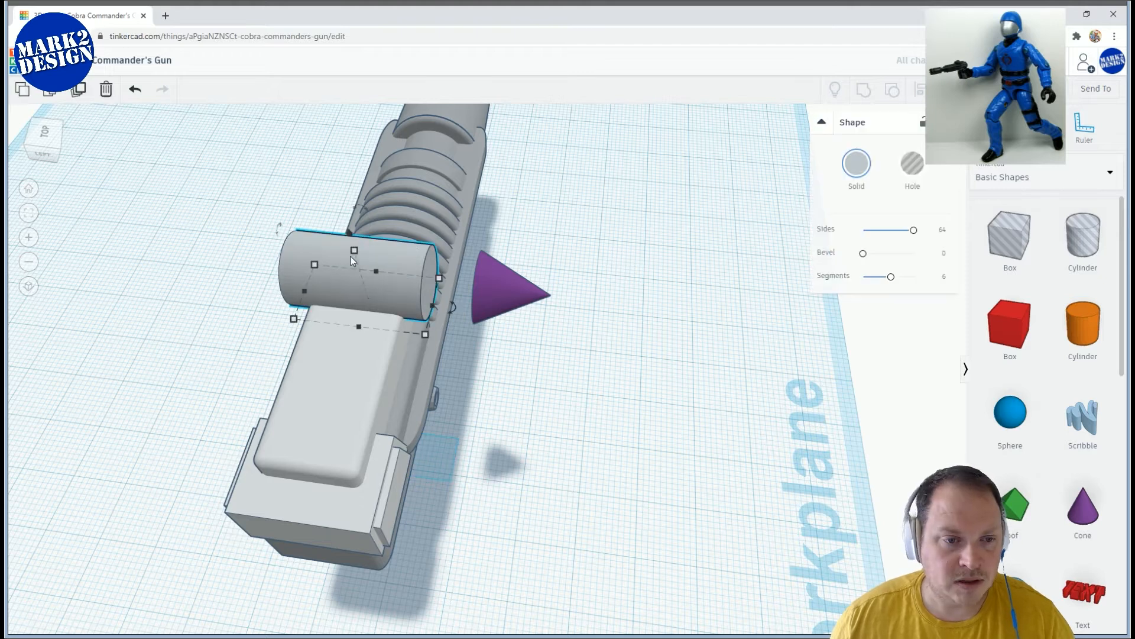
left_click_drag(393, 272, 396, 272)
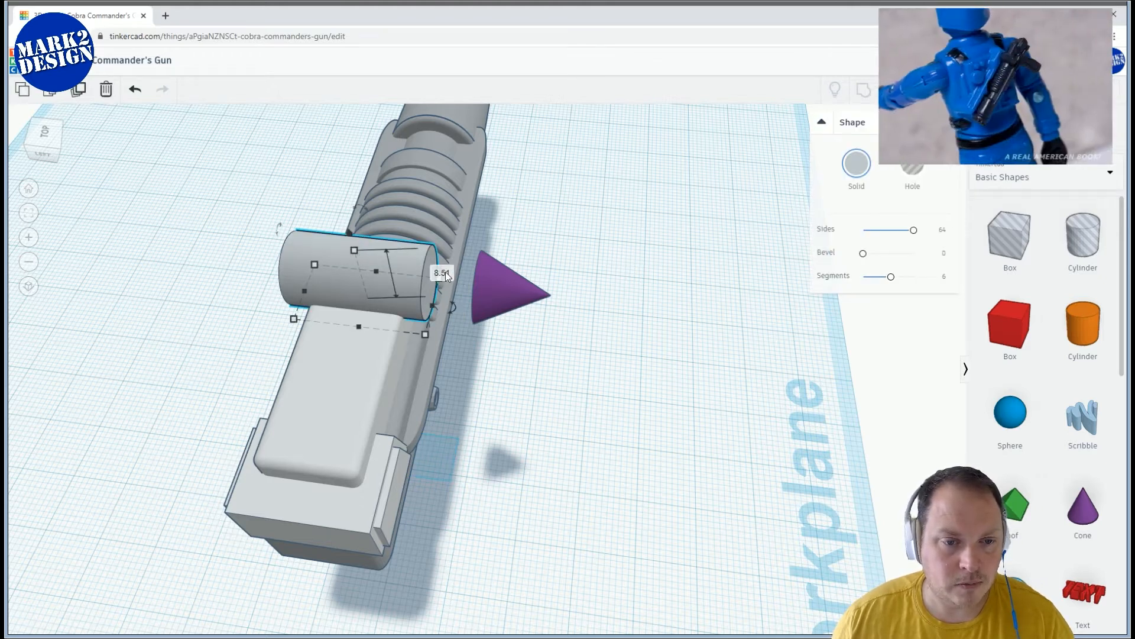
type("8.50")
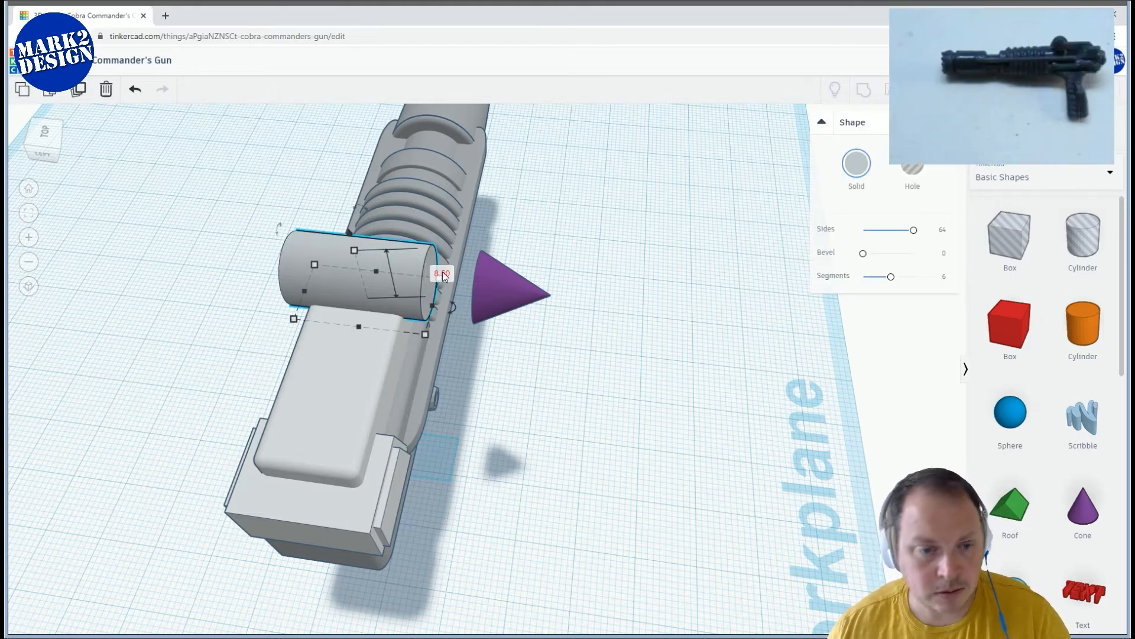
left_click(503, 312)
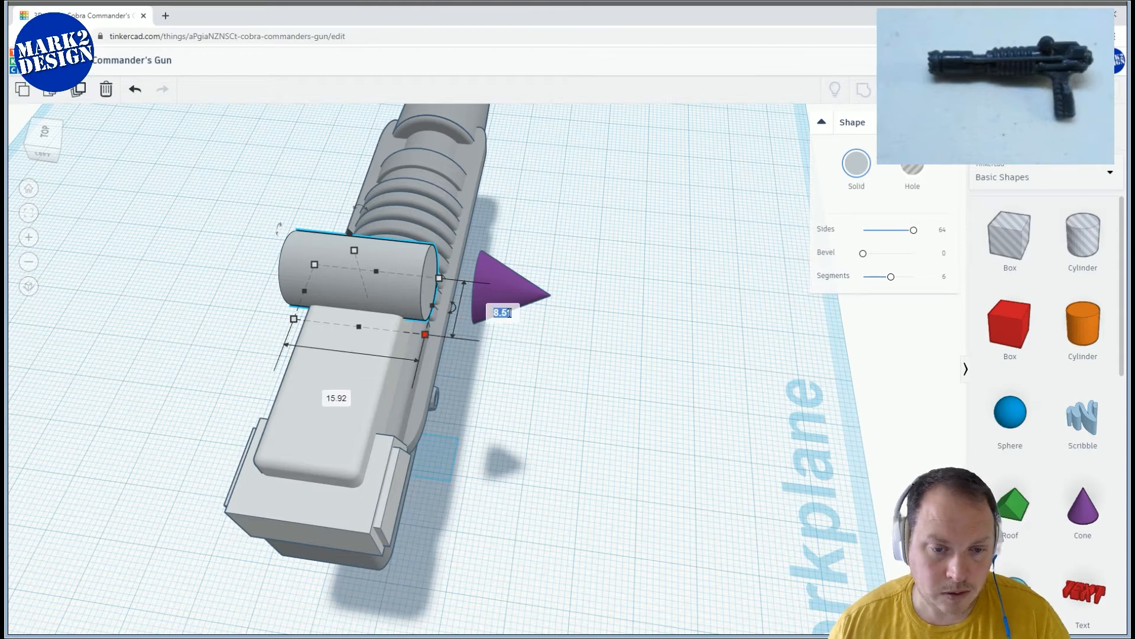
type("8.50")
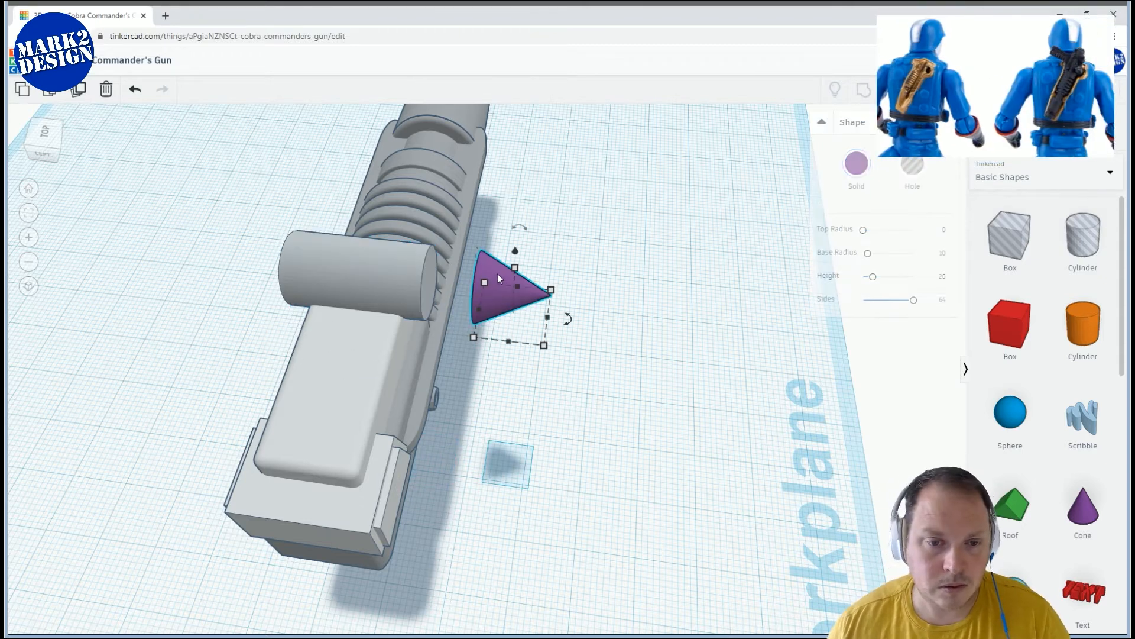
Give the cone 64 sides and set both dimensions of its base to 8.50 mm
left_click(584, 290)
type("8.50")
key("Return")
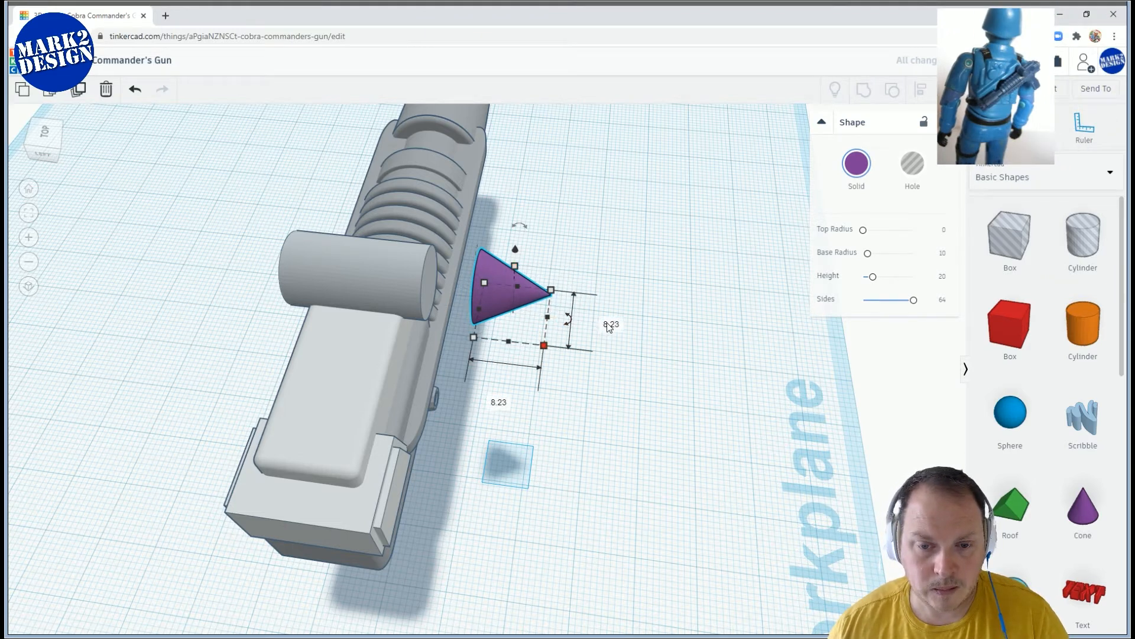
left_click(611, 324)
type("8")
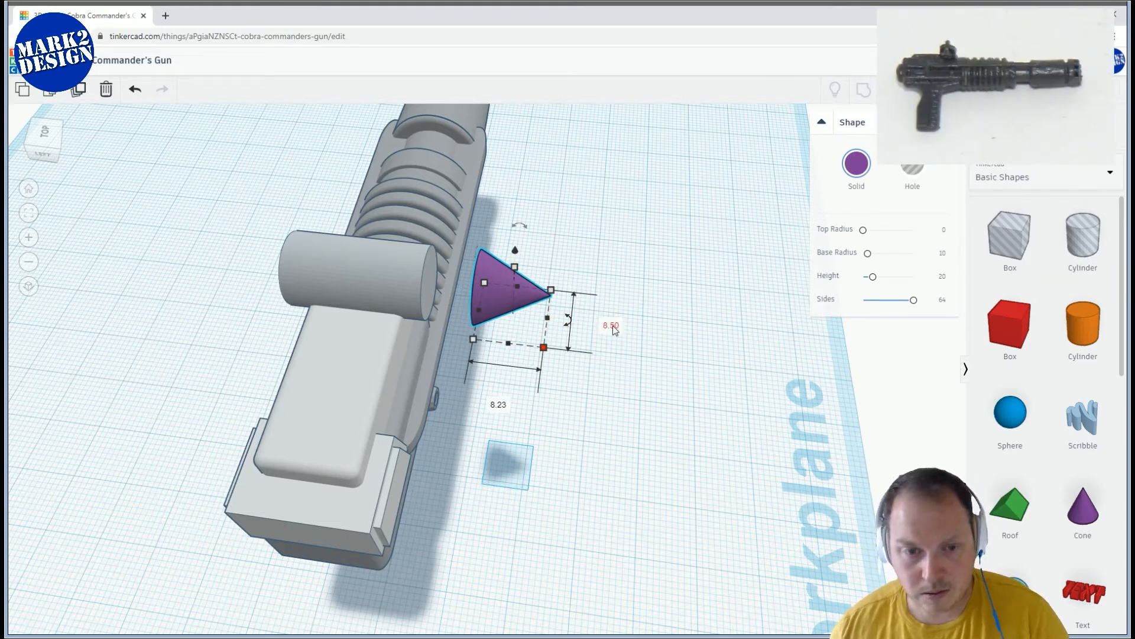
Move the cone against the crosswise cylinder's end and align the two shapes on their centres in depth and height
scroll(662, 352, "up", 2)
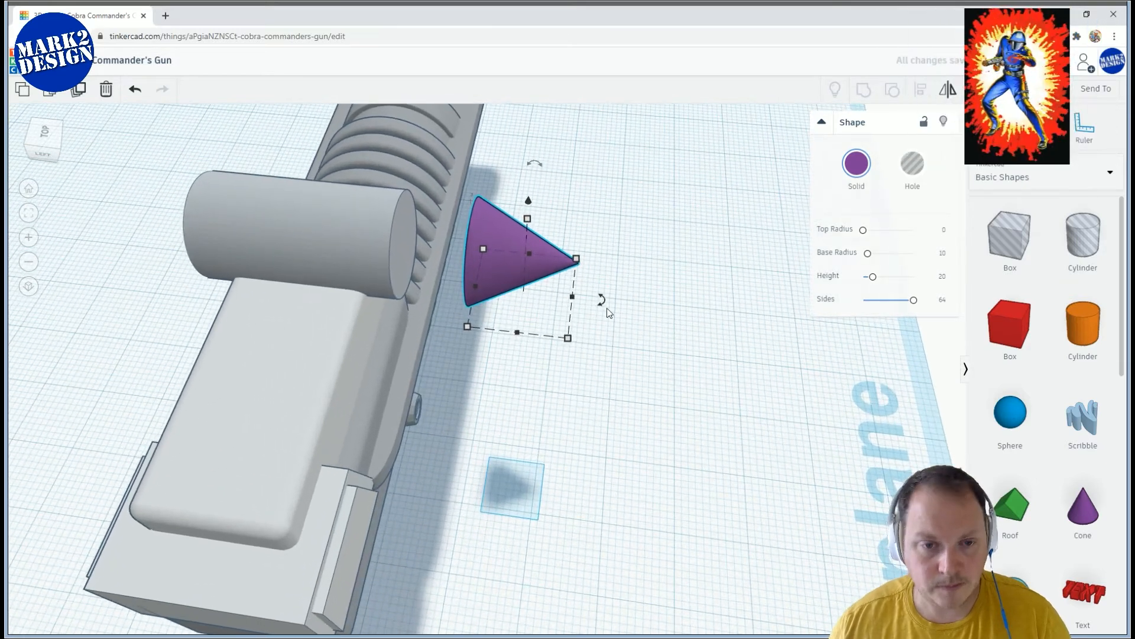
left_click_drag(506, 232, 434, 222)
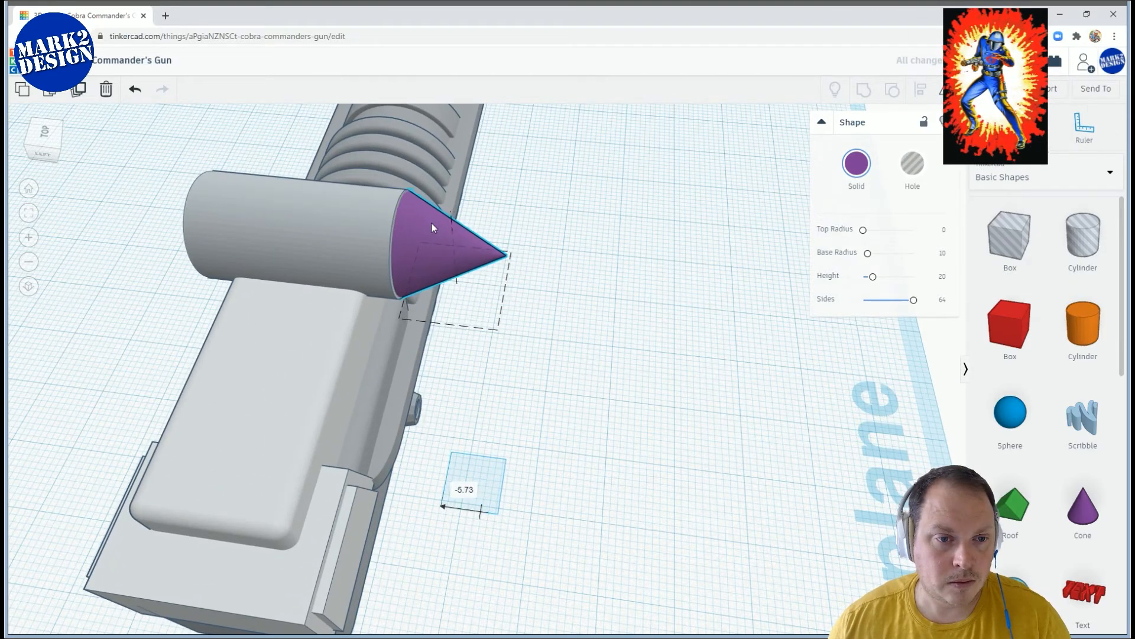
left_click(363, 211, "shift")
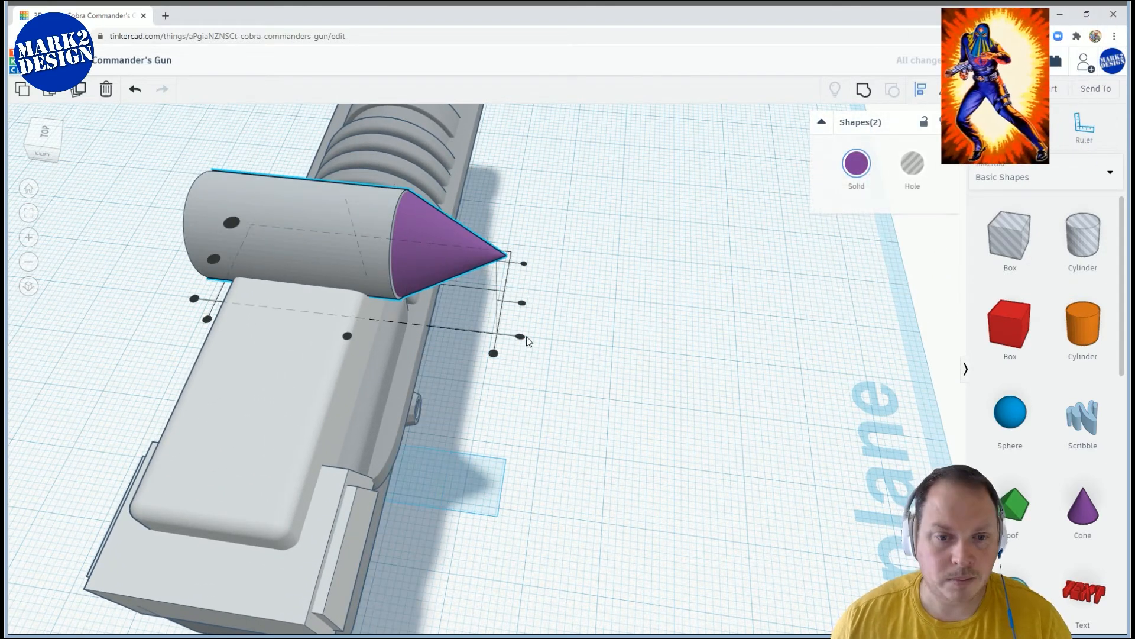
left_click(522, 303)
left_click(214, 259)
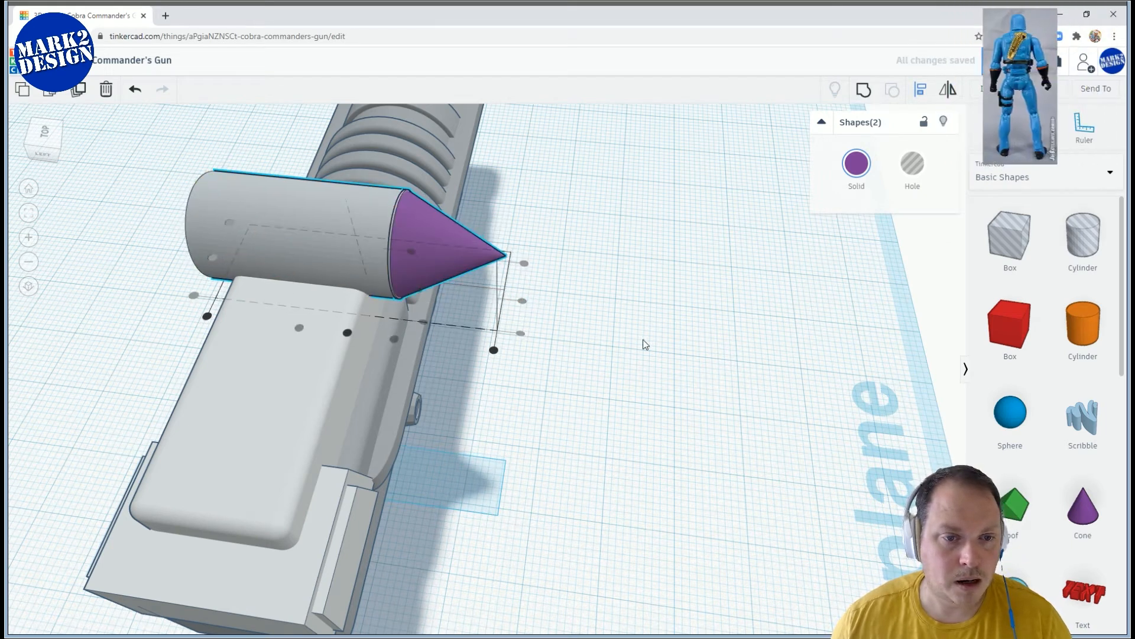
left_click(585, 307)
Truncate the cone by setting its top radius to 8.62
mouse_move(586, 306)
middle_mouse_down()
mouse_move(703, 350)
mouse_move(586, 317)
middle_mouse_up()
scroll(703, 350, "up", 3)
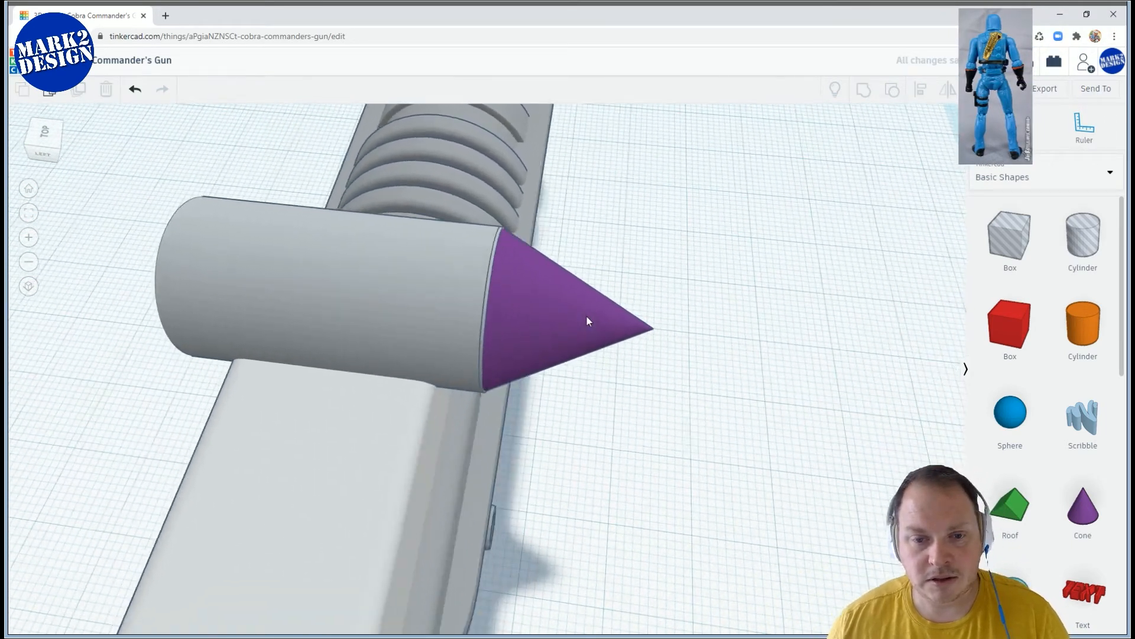
left_click(555, 287)
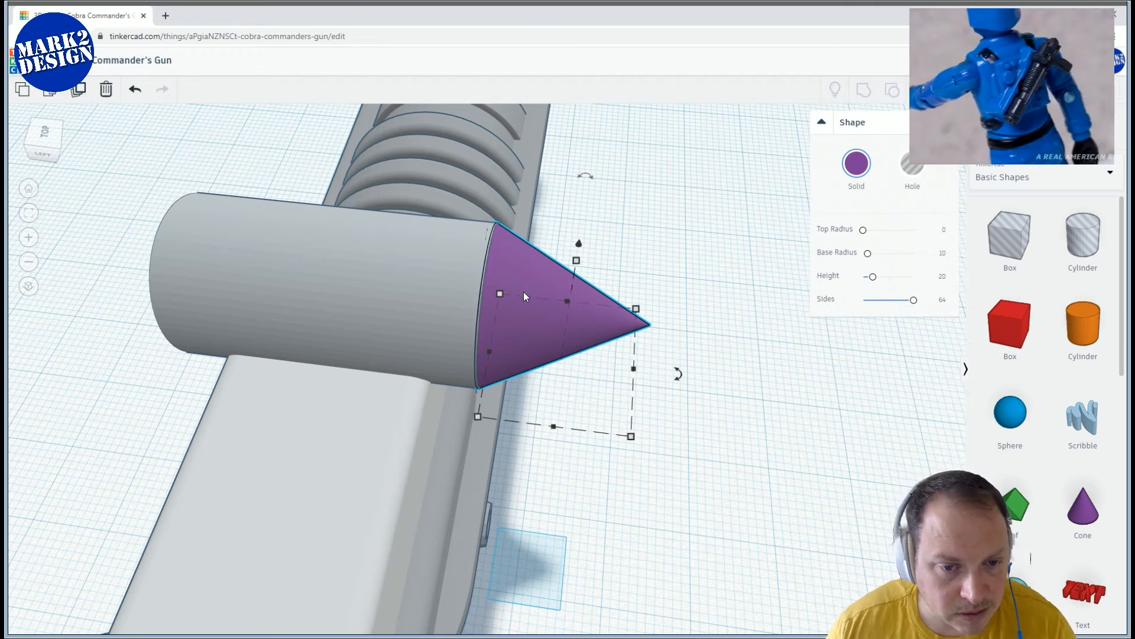
scroll(523, 292, "up", 3)
scroll(524, 292, "up", 2)
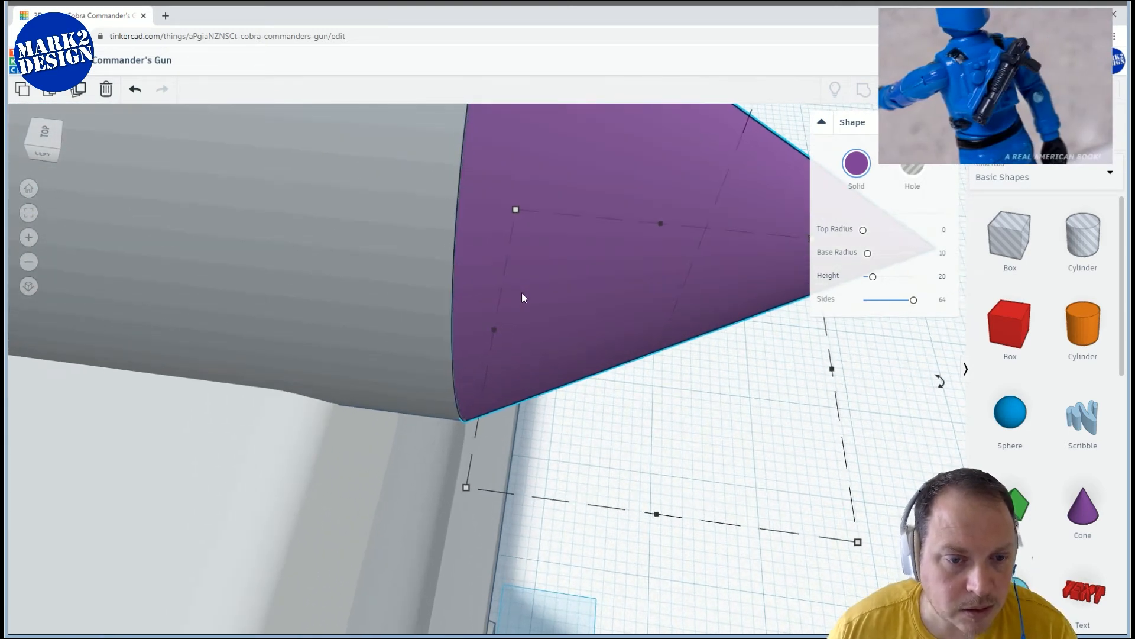
scroll(521, 293, "down", 4)
right_click_drag(605, 370, 596, 335)
middle_click_drag(596, 336, 609, 461)
left_click_drag(862, 234, 866, 230)
Shorten the truncated cone along its axis to about 3.90 mm at the cylinder's end
right_click_drag(745, 296, 646, 221)
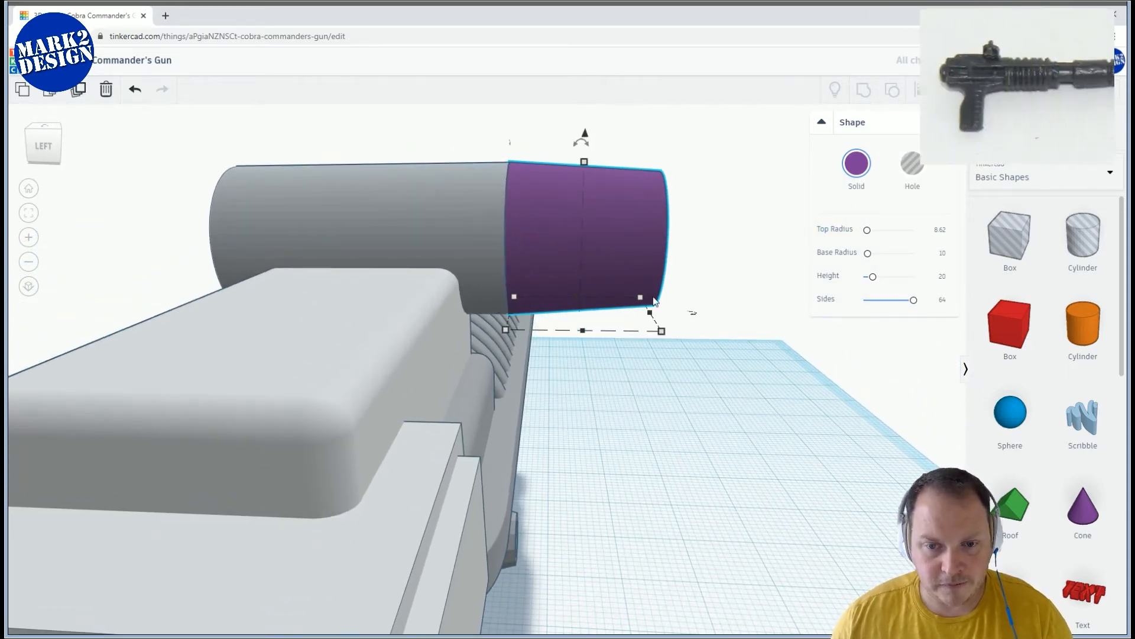
right_click_drag(666, 279, 661, 396)
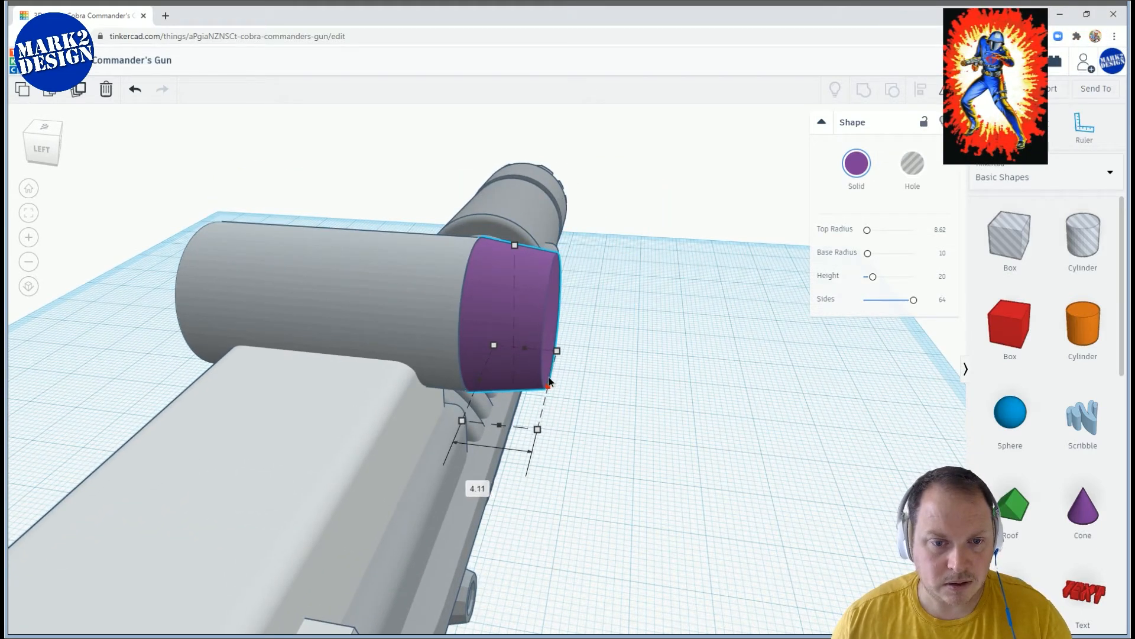
left_click_drag(559, 375, 554, 375)
right_click_drag(594, 343, 591, 318)
scroll(591, 319, "down", 10)
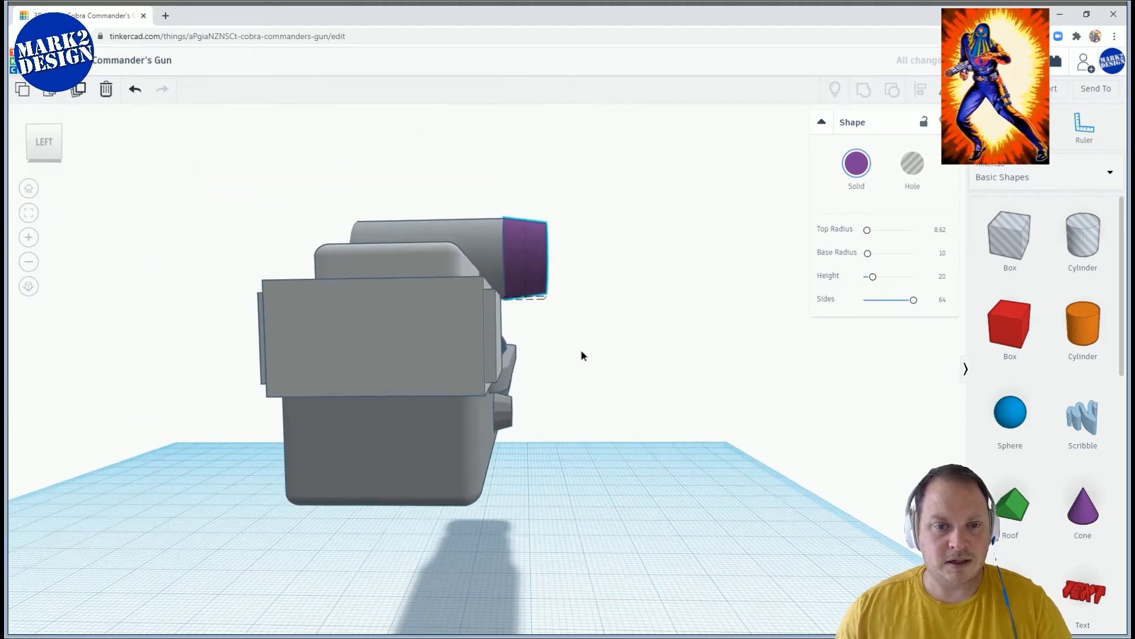
right_click_drag(572, 357, 552, 382)
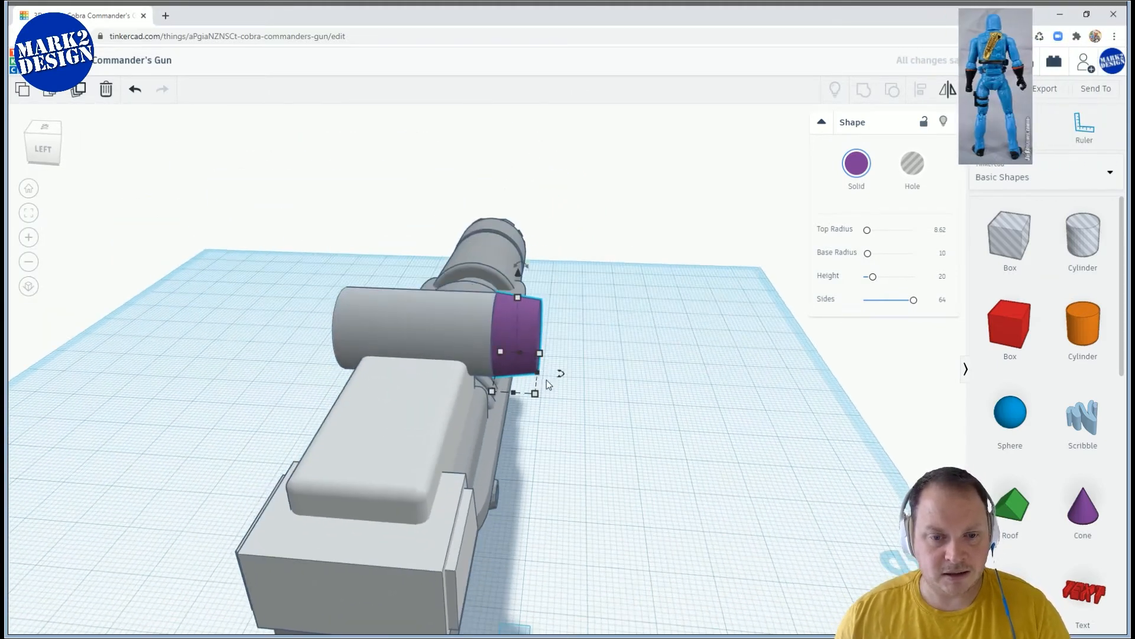
left_click_drag(536, 372, 533, 370)
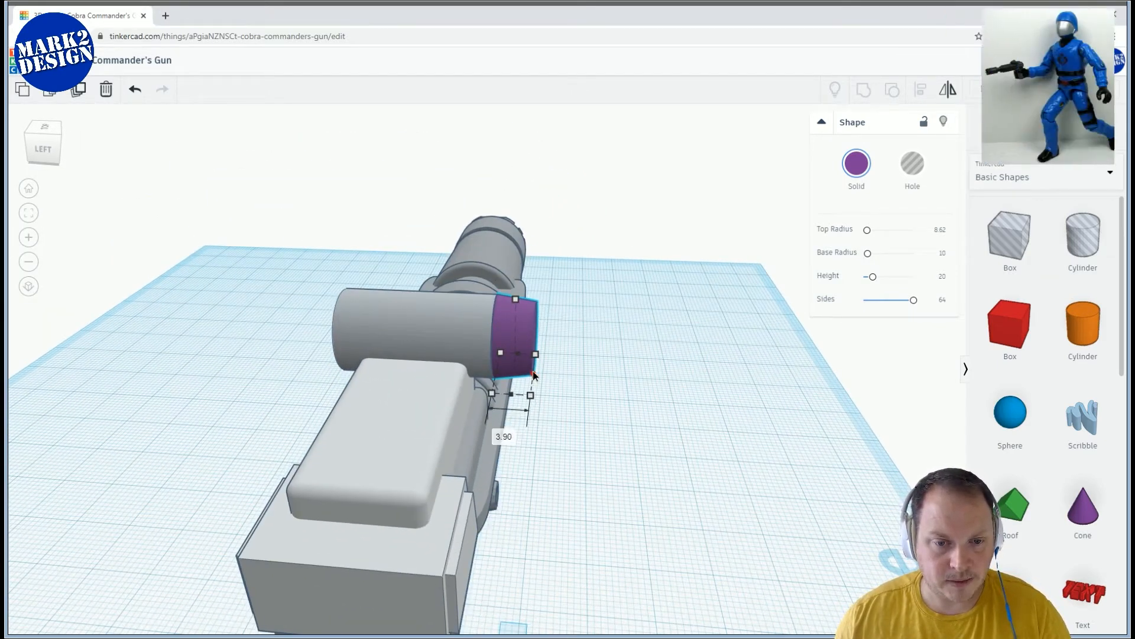
Place a box hole and raise it to the level of the truncated cone at the scope's end
right_click_drag(432, 367, 405, 369)
scroll(406, 369, "down", 2)
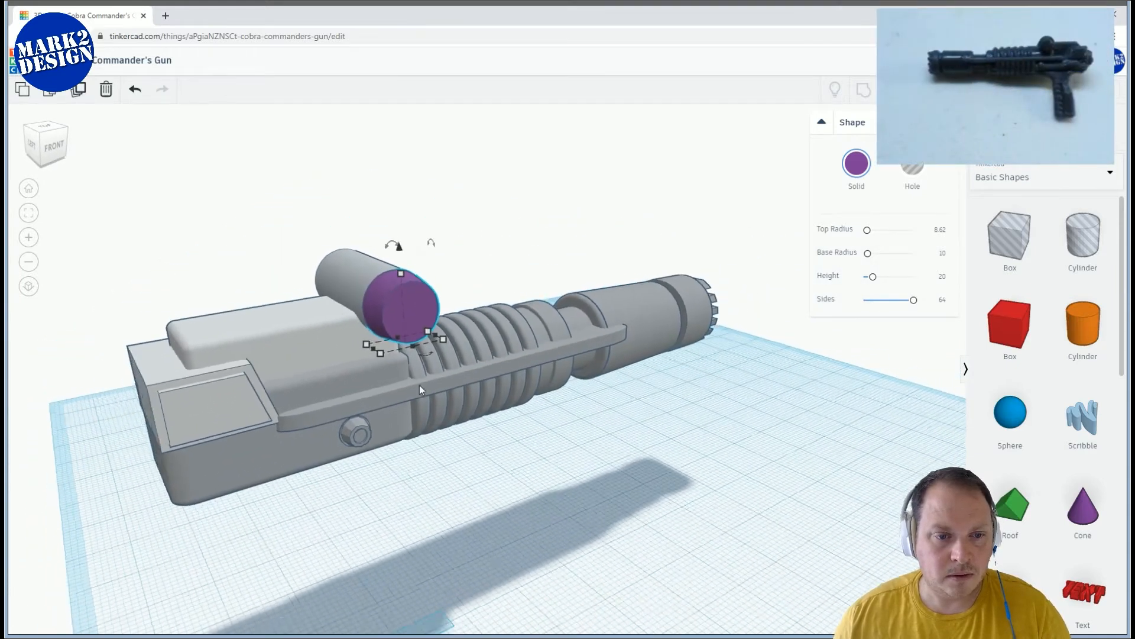
left_click(821, 470)
left_click_drag(1008, 281, 437, 568)
left_click_drag(445, 442, 502, 242)
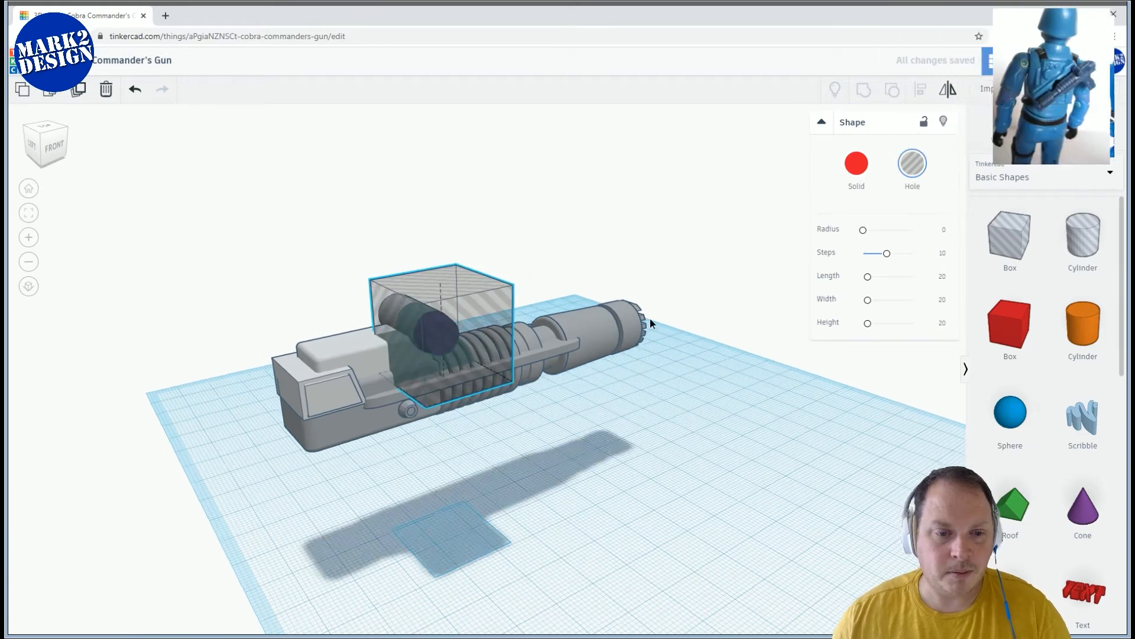
Narrow the box hole into a thin upright slab and position it over the muzzle-facing side of the truncated cone
right_click_drag(650, 321, 734, 387)
left_click_drag(553, 392, 576, 363)
right_click_drag(381, 371, 480, 396)
left_click_drag(518, 399, 441, 397)
right_click_drag(441, 396, 448, 290)
middle_click_drag(448, 291, 484, 403)
right_click_drag(484, 403, 457, 385)
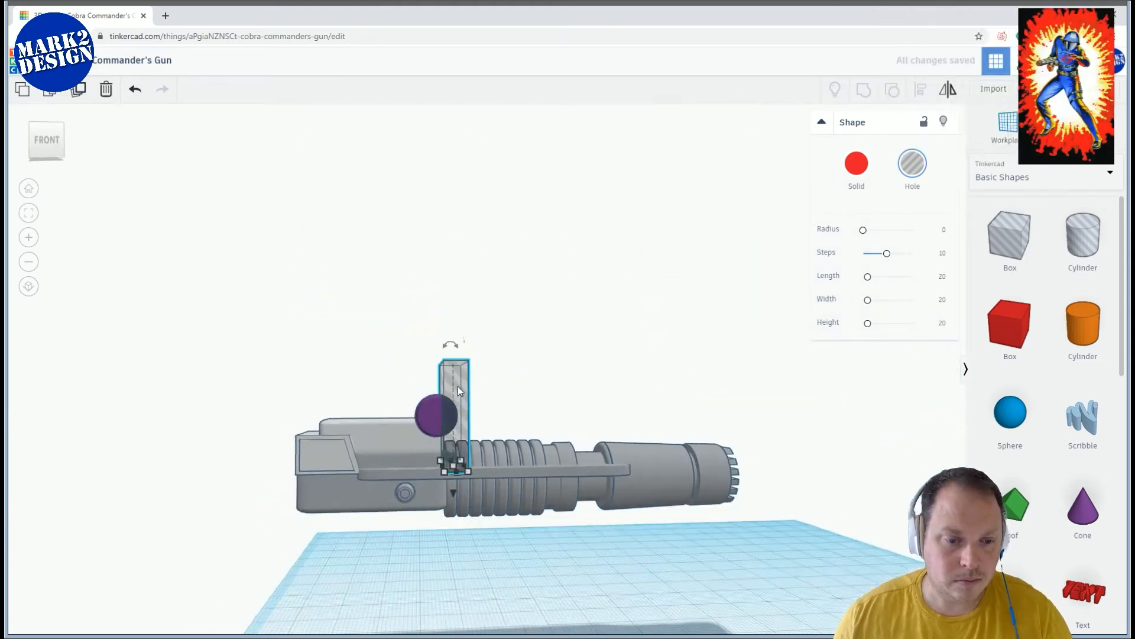
scroll(456, 388, "up", 5)
left_click_drag(424, 574, 423, 528)
right_click_drag(443, 319, 446, 337)
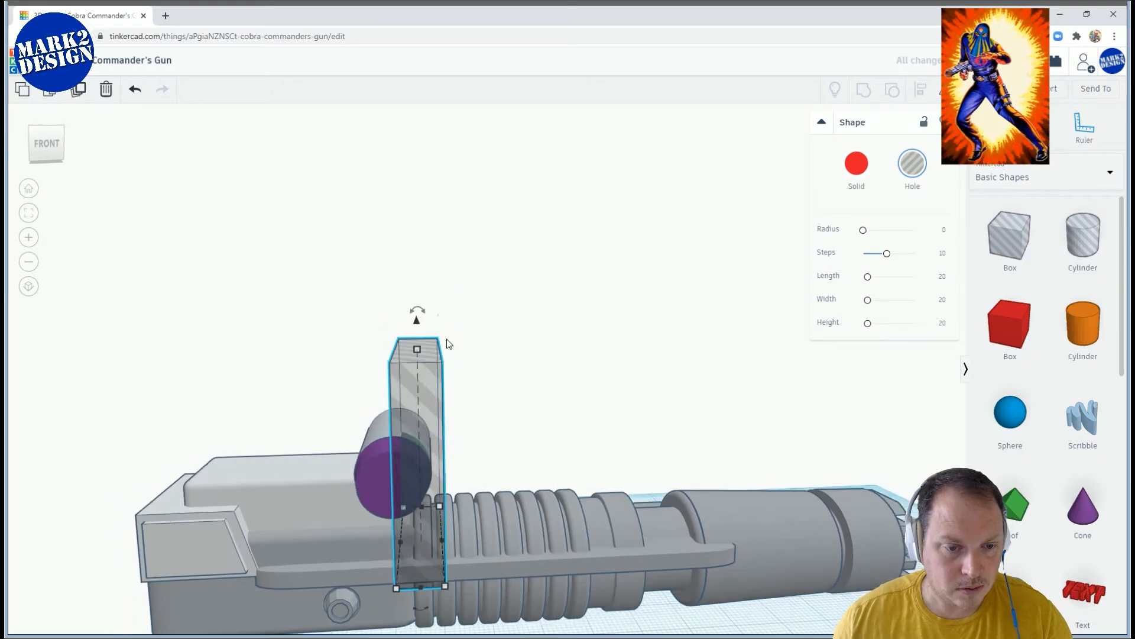
Resize the slab hole to about 12.10 mm high and fit it so it extends above and below the cone
right_click_drag(511, 404, 470, 267)
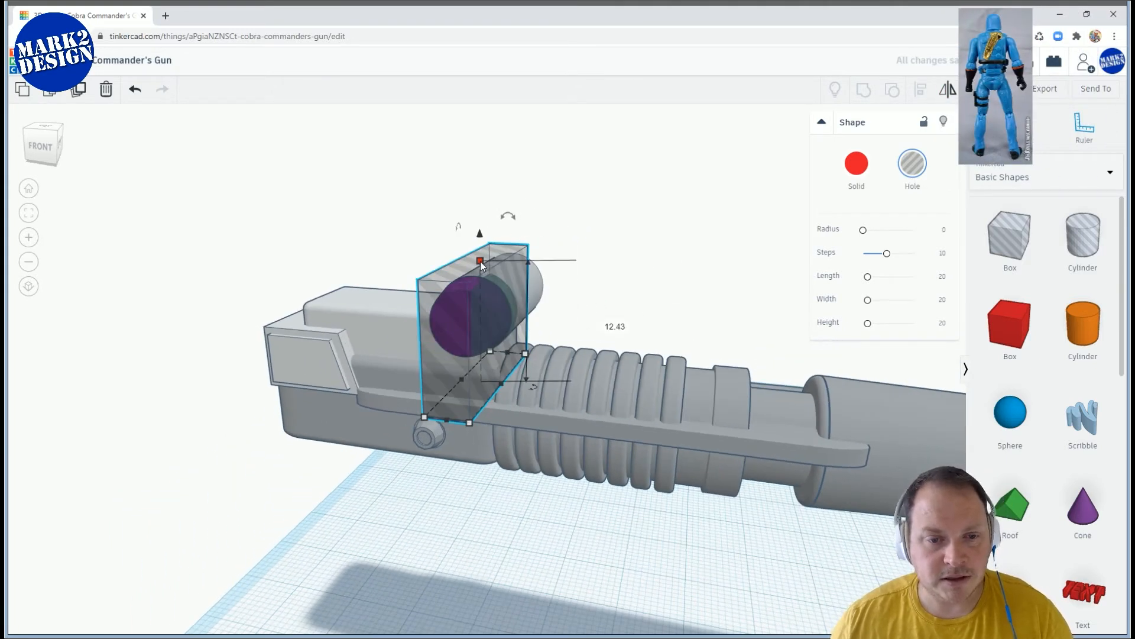
left_click_drag(480, 260, 475, 199)
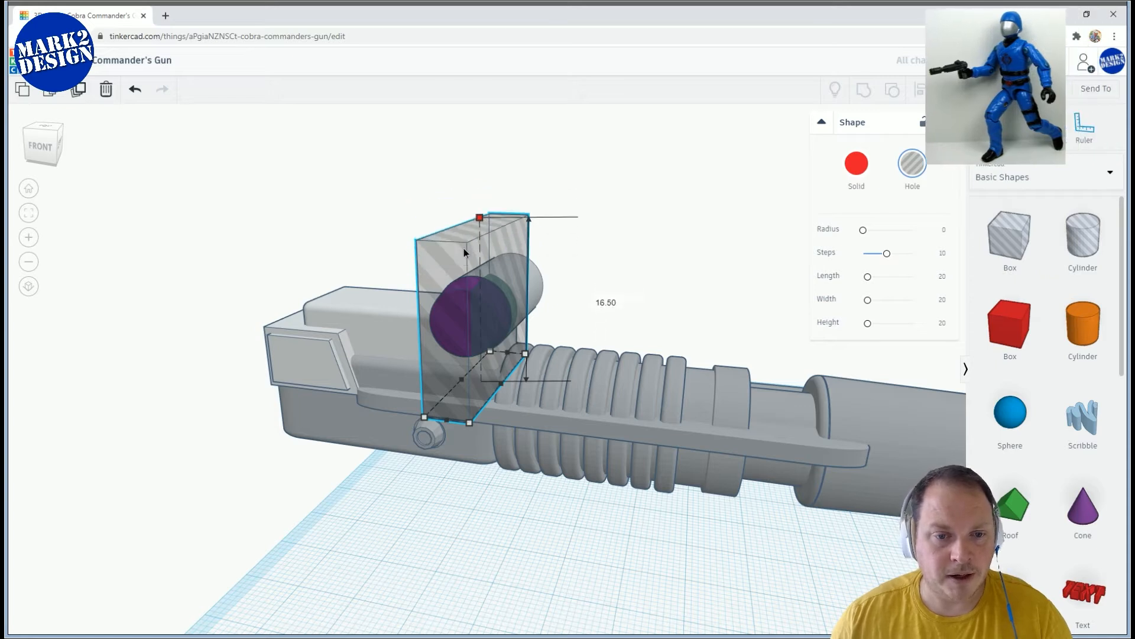
right_click_drag(507, 396, 489, 314)
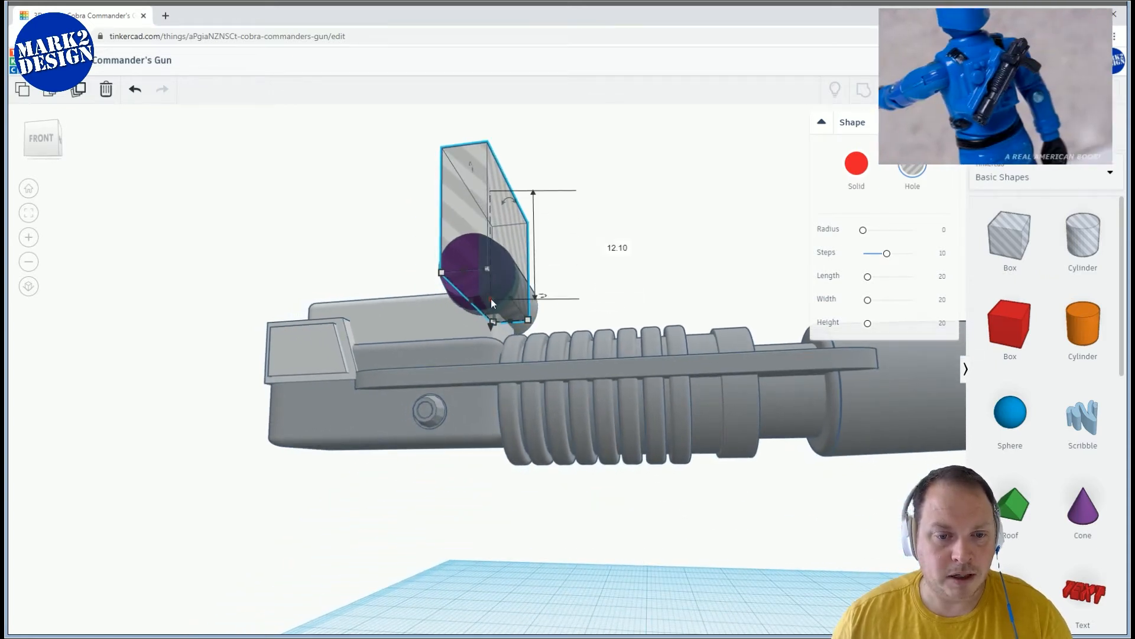
right_click_drag(556, 296, 273, 386)
left_click_drag(370, 371, 430, 353)
right_click_drag(450, 353, 630, 316)
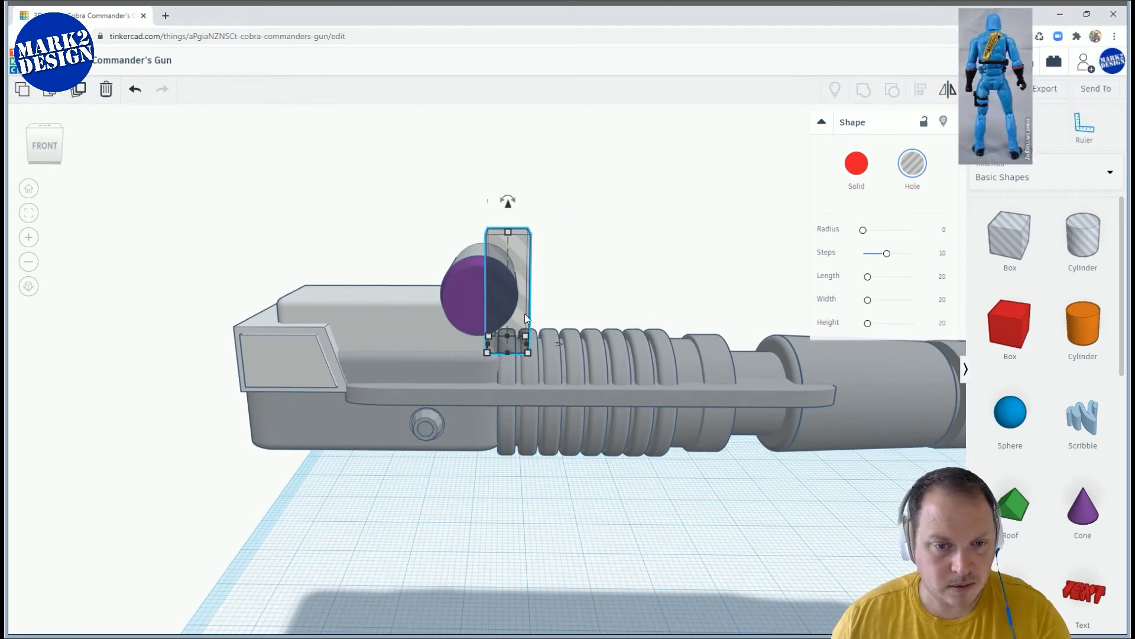
Duplicate the slab hole to the cone's other side, leaving a narrow central gap, and group the two slabs
mouse_move(524, 314)
right_mouse_down()
mouse_move(538, 364)
mouse_move(520, 325)
right_mouse_up()
scroll(520, 325, "up", 1)
left_click_drag(519, 281, 441, 271, "shift")
left_click(531, 243, "shift")
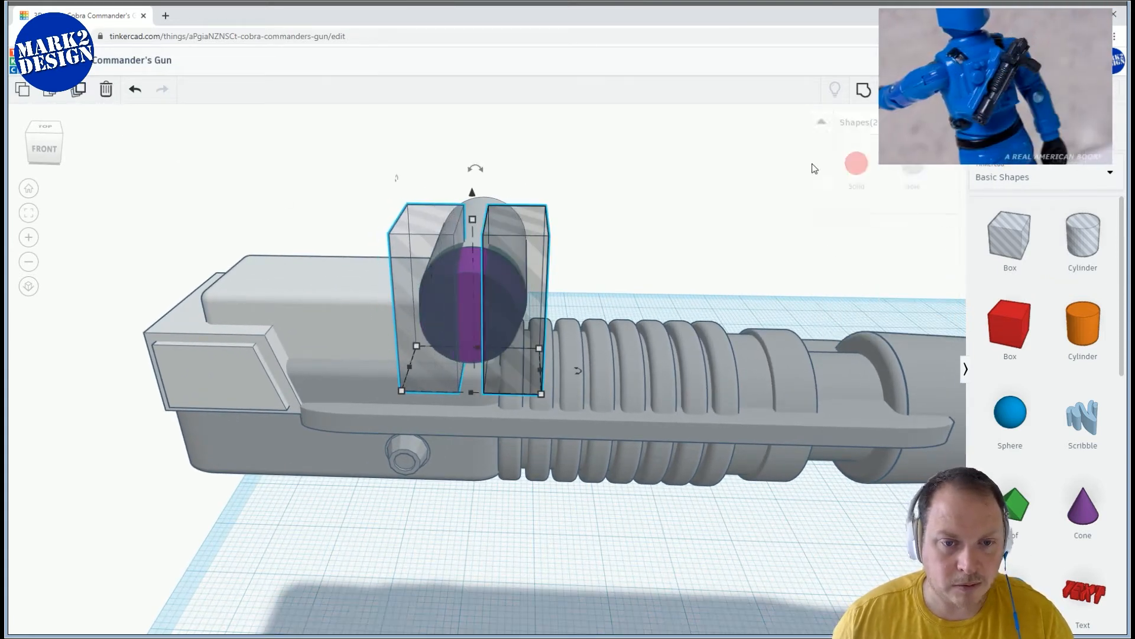
left_click(865, 92)
Centre the slab pair and the cone on each other, and group them to cut the cone down to a vertical bar
right_click_drag(474, 288, 470, 265)
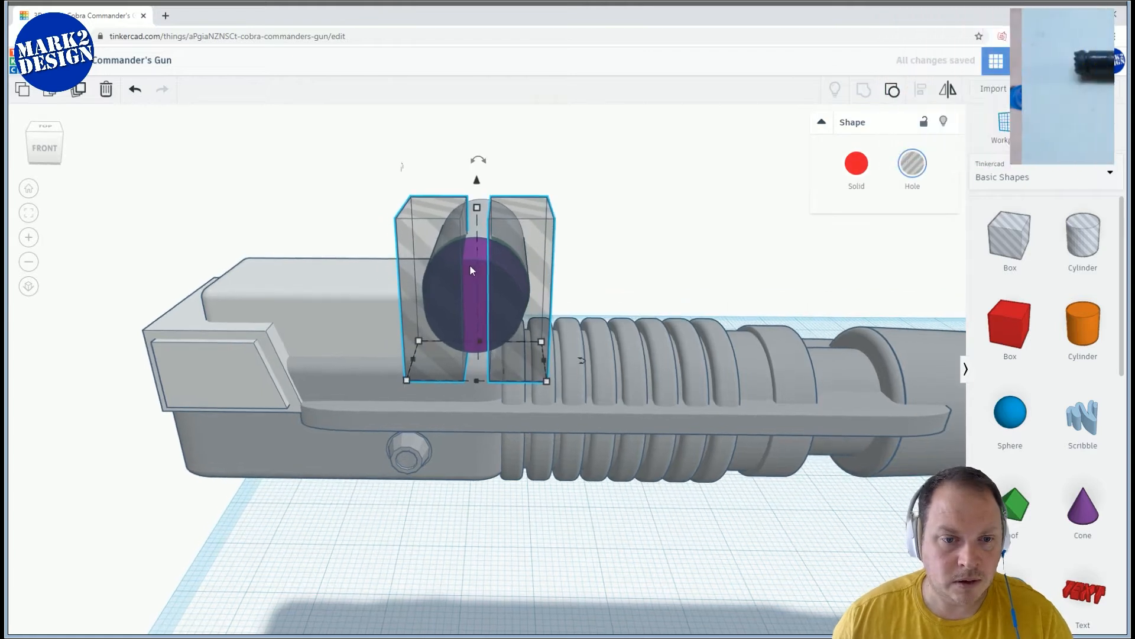
left_click(470, 265, "shift")
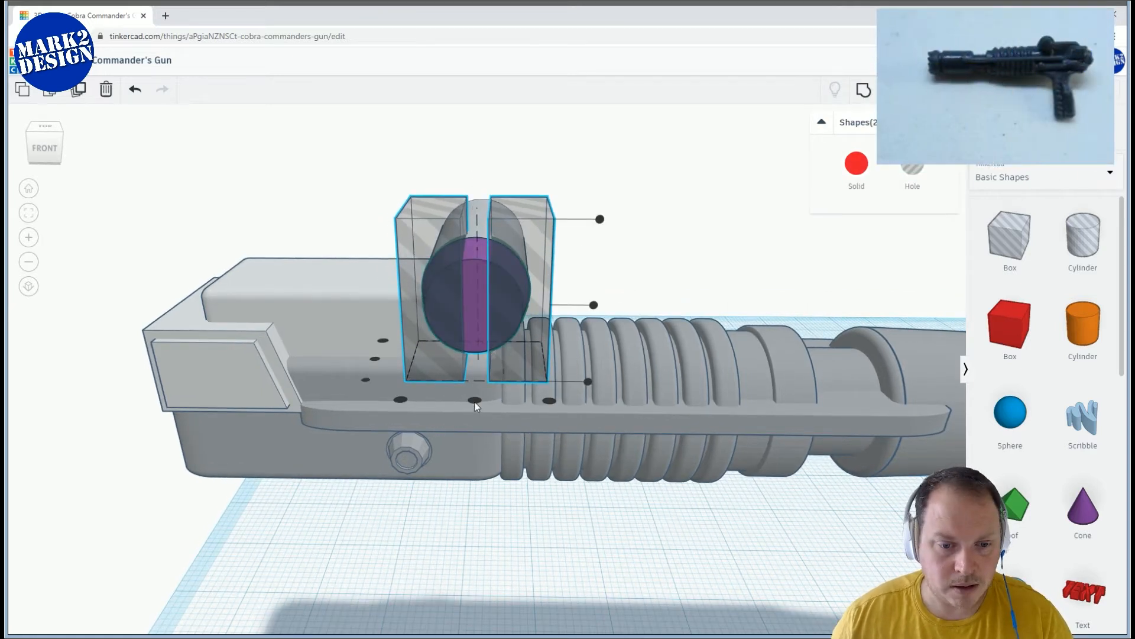
left_click(593, 305)
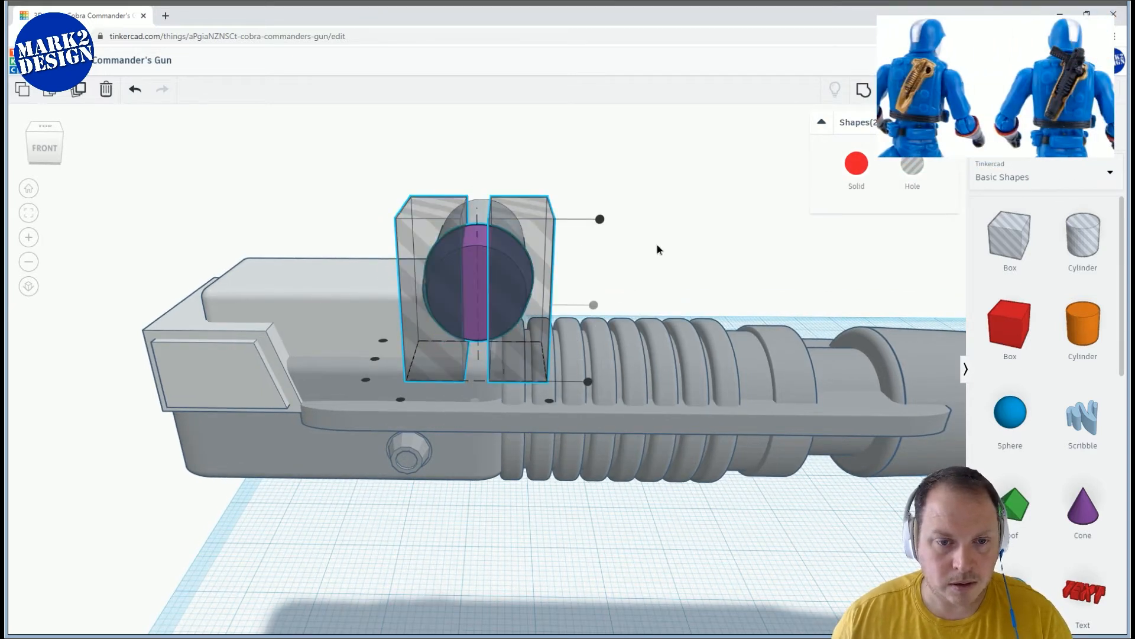
left_click(480, 264, "shift")
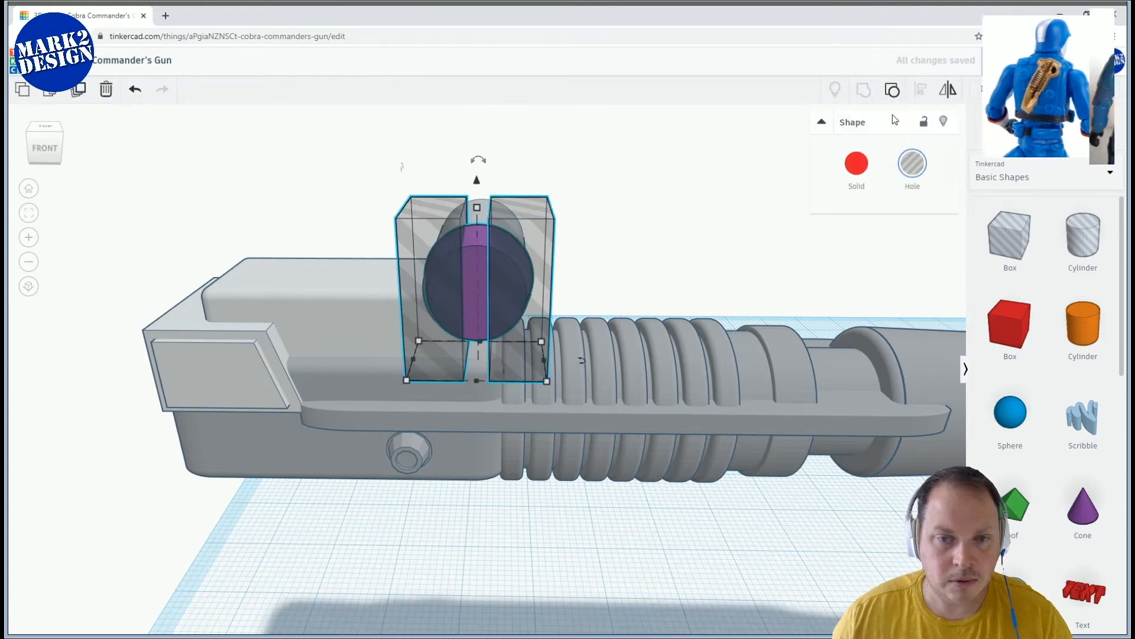
left_click(864, 90)
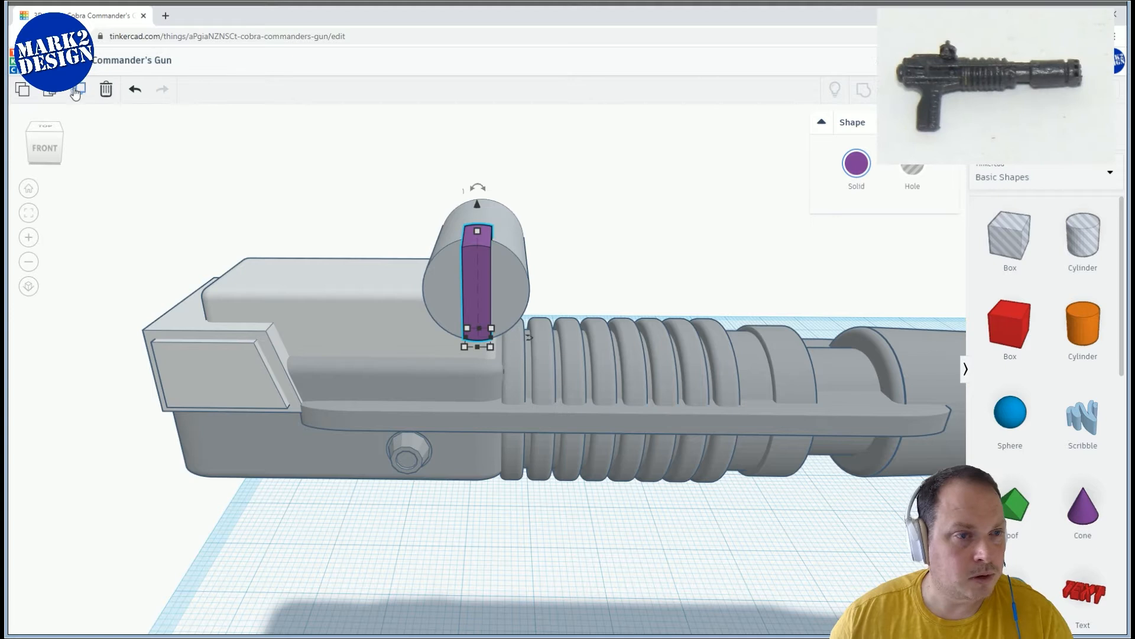
Form a cross by duplicating the vertical bar, rotating the copy 90 degrees, and grouping the two bars centred on each other
type("90")
key("Return")
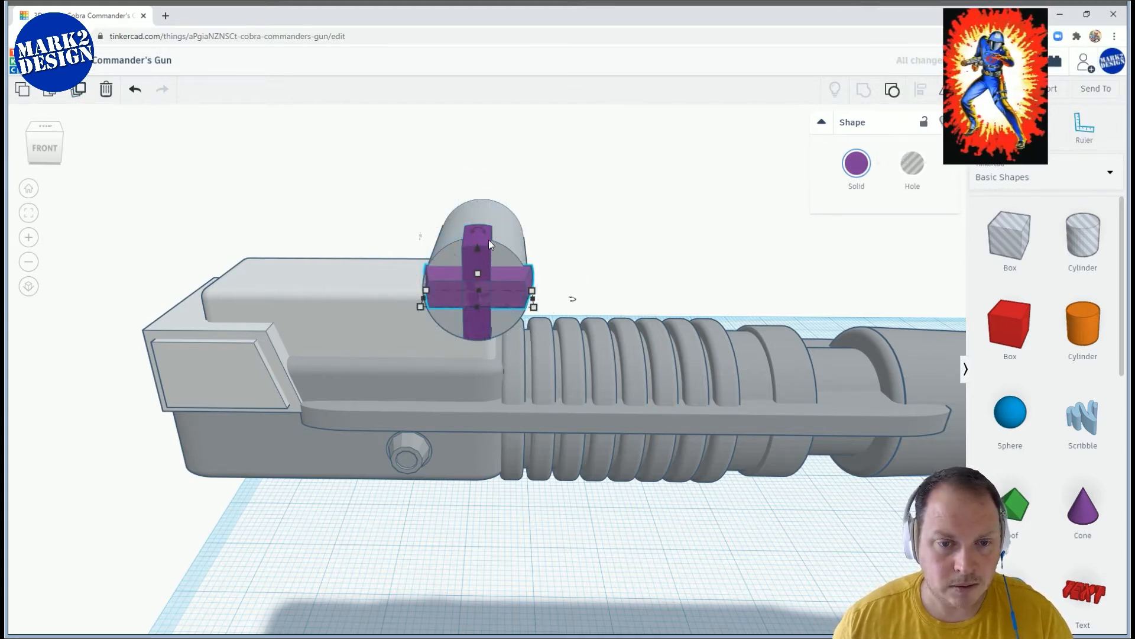
left_click(489, 240, "shift")
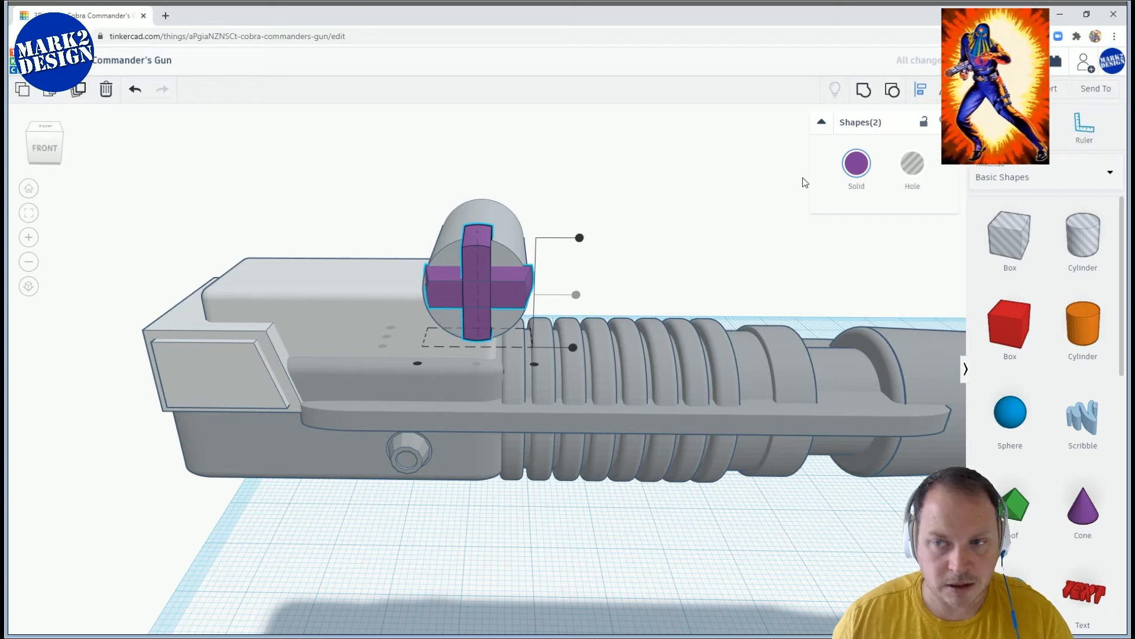
Align the cross with the centre of the crosswise cylinder's end face
left_click(516, 235, "shift")
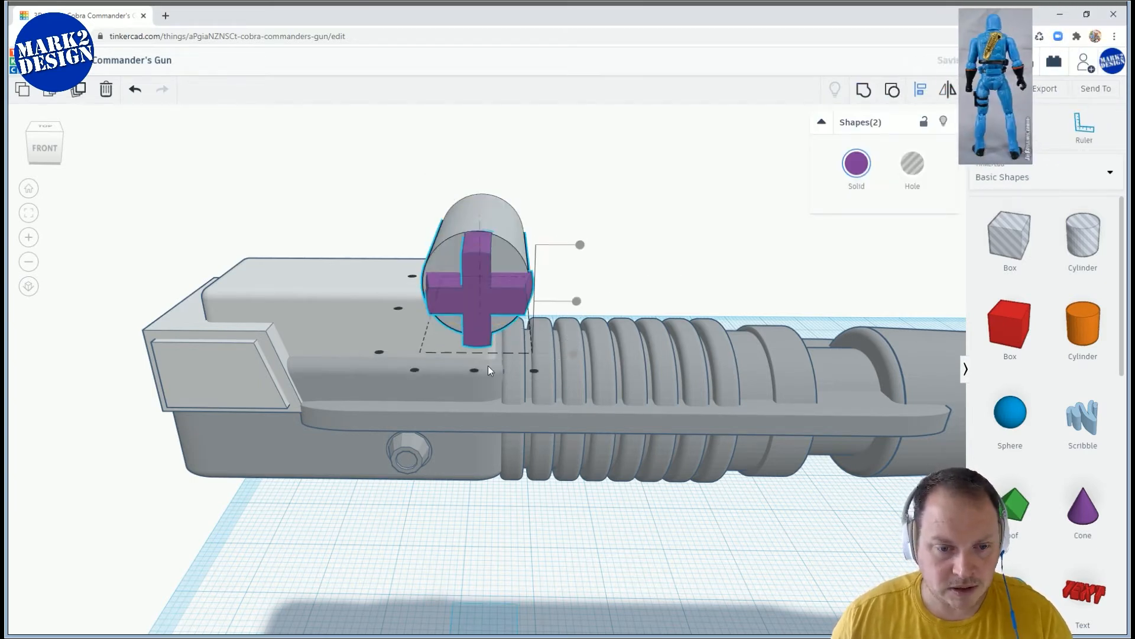
left_click(561, 251)
right_click_drag(560, 250, 614, 289)
left_click(613, 289)
Place a mirrored copy of the tapered cross flush against the opposite end of the crosswise cylinder
right_click_drag(231, 237, 606, 286)
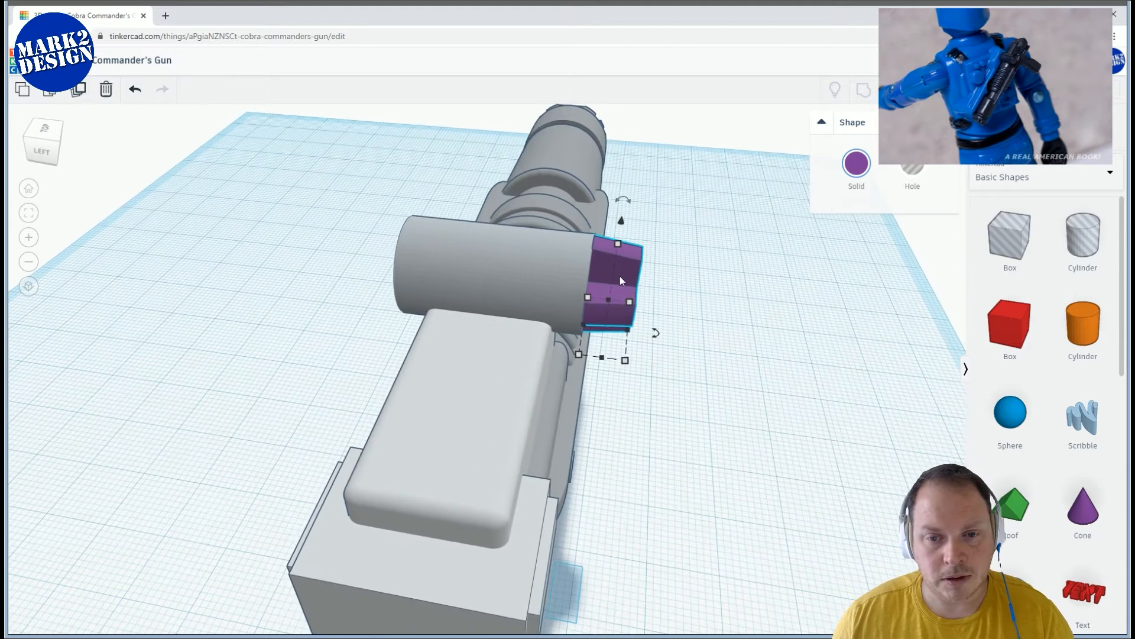
left_click_drag(403, 246, 371, 252, "alt+shift")
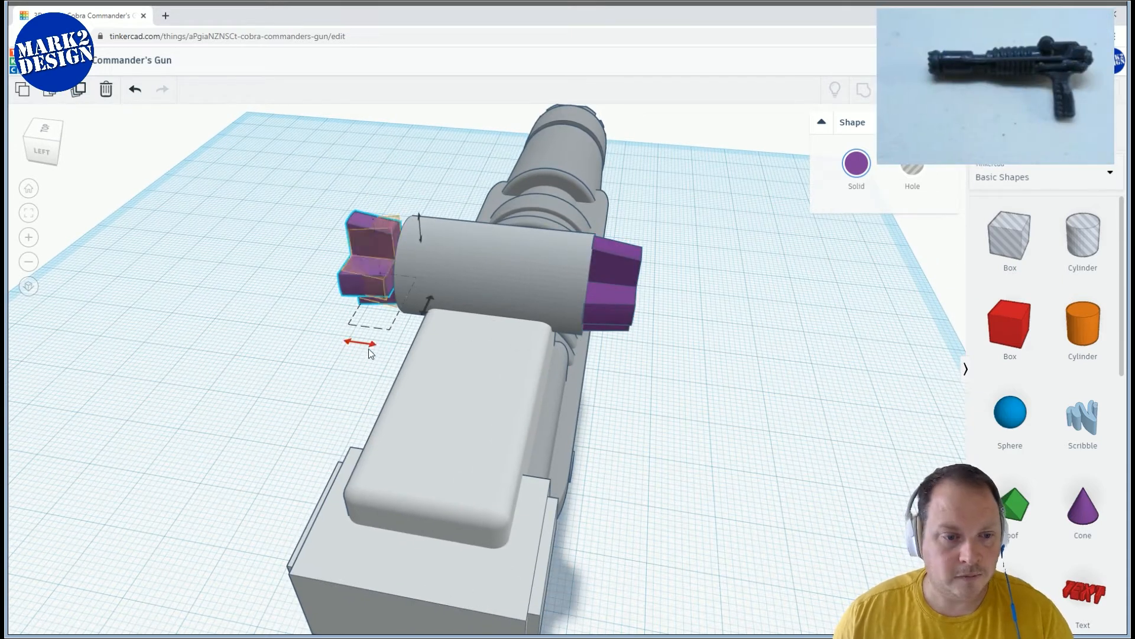
right_click_drag(386, 344, 353, 258)
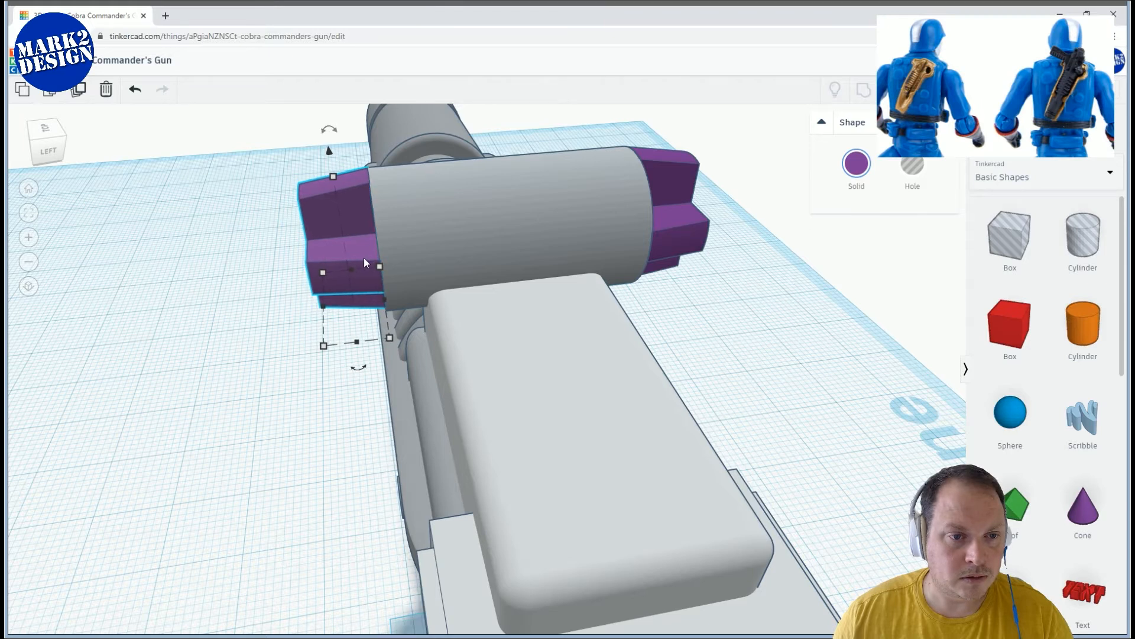
scroll(424, 270, "up", 2)
right_click_drag(424, 269, 778, 467)
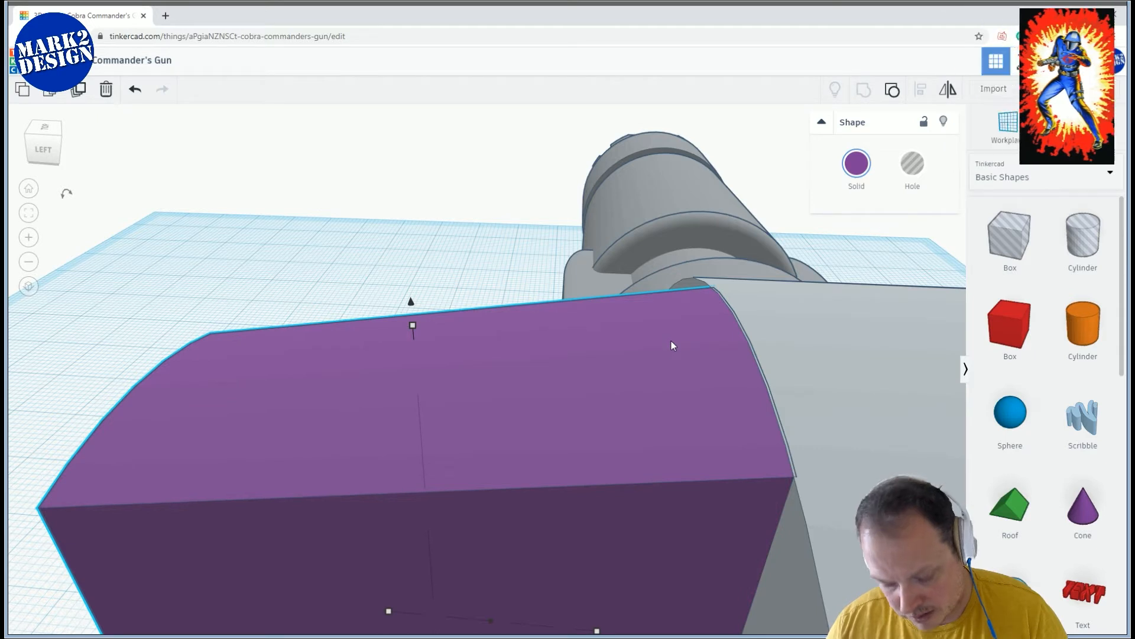
right_click_drag(764, 424, 648, 397)
scroll(648, 397, "down", 10)
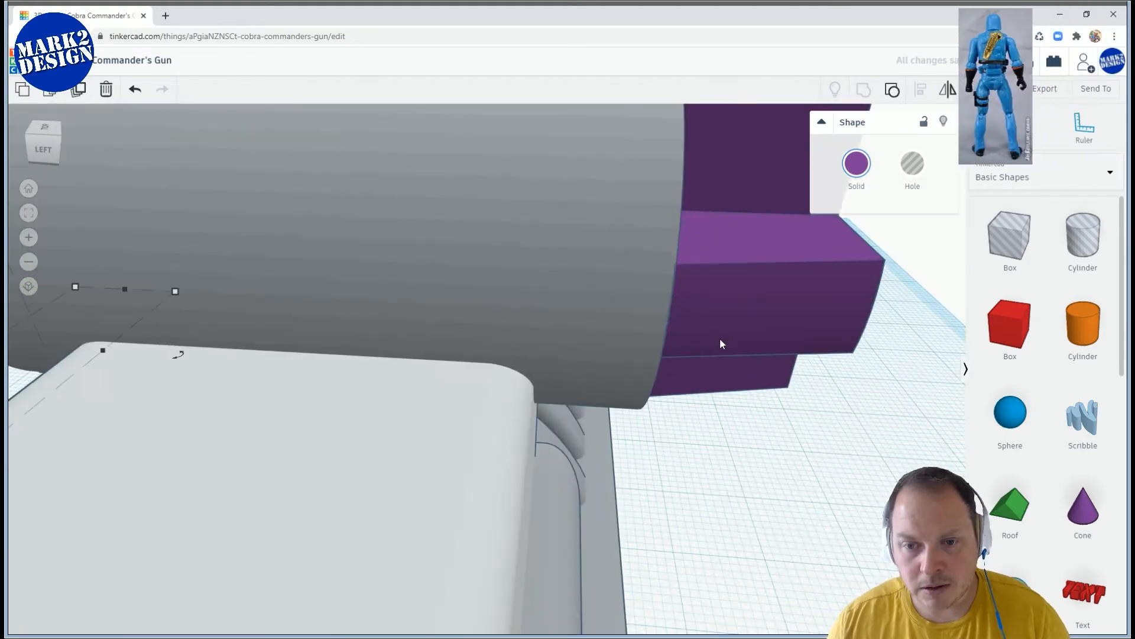
scroll(646, 447, "up", 5)
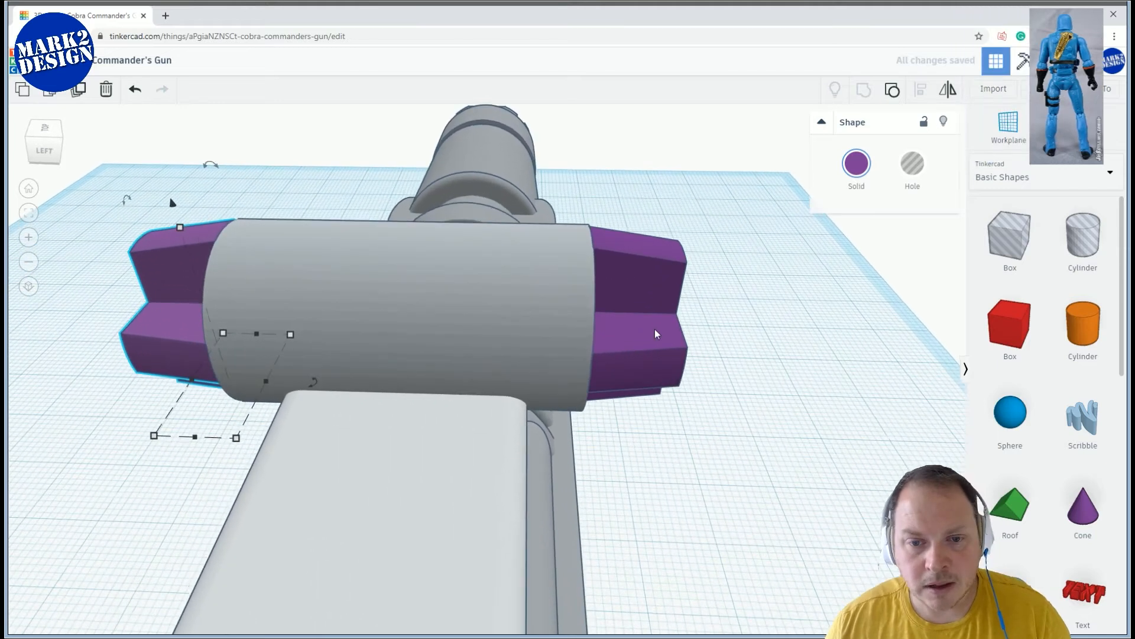
Group the two end crosses, centre them on the crosswise cylinder, and merge everything into one scope shape
left_click(654, 329, "shift")
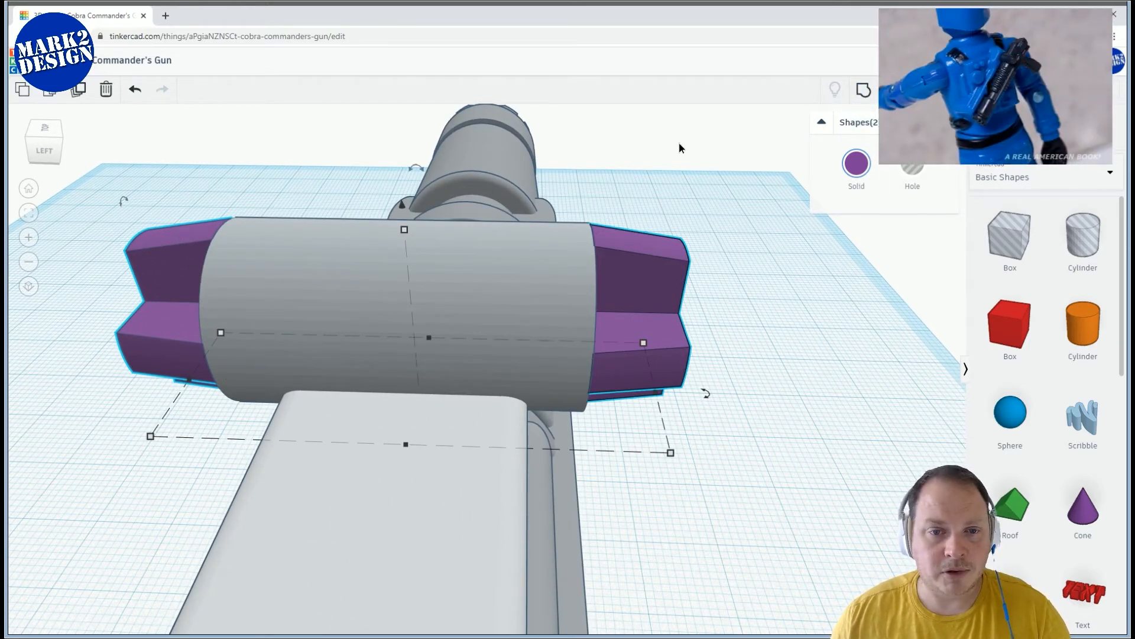
middle_click_drag(621, 195, 654, 198)
scroll(659, 201, "down", 2)
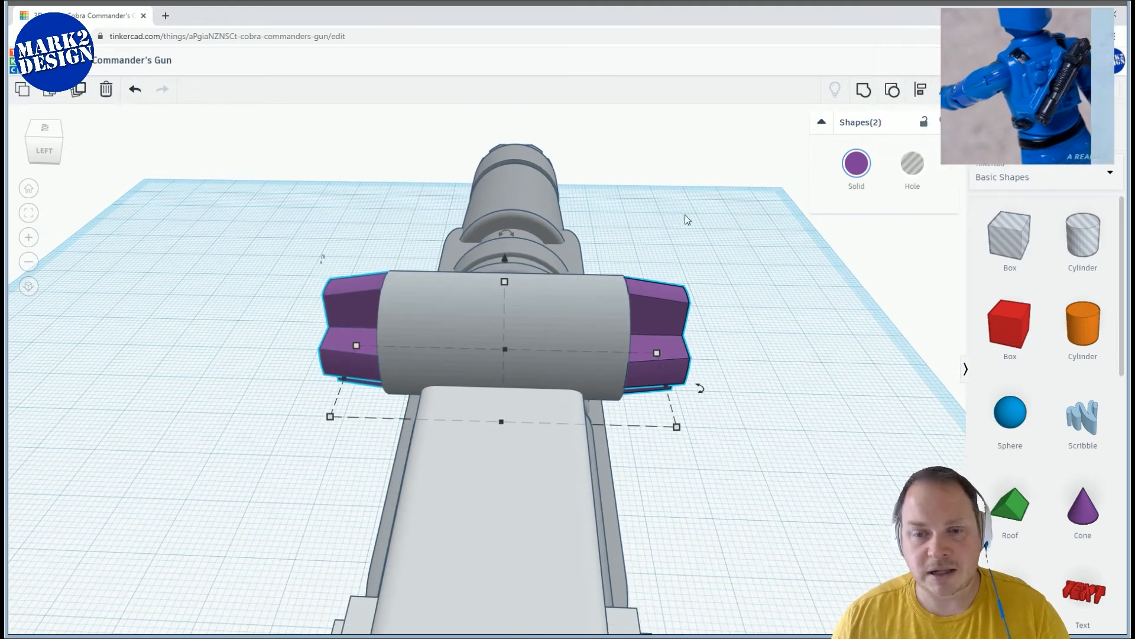
left_click(864, 91)
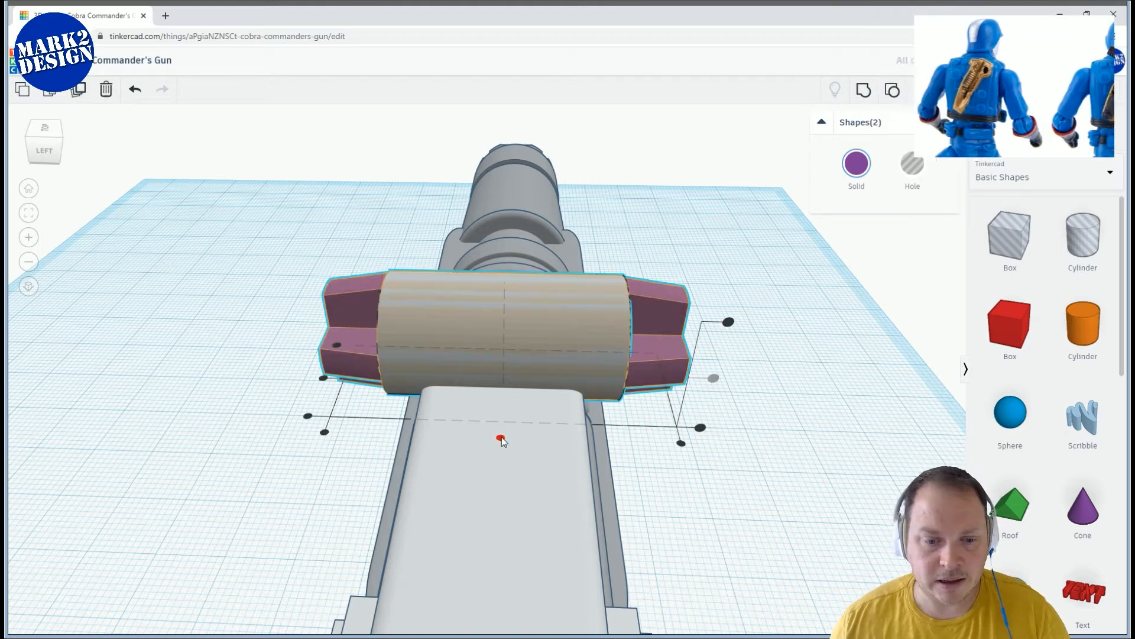
left_click(669, 459)
right_click_drag(751, 408, 345, 293)
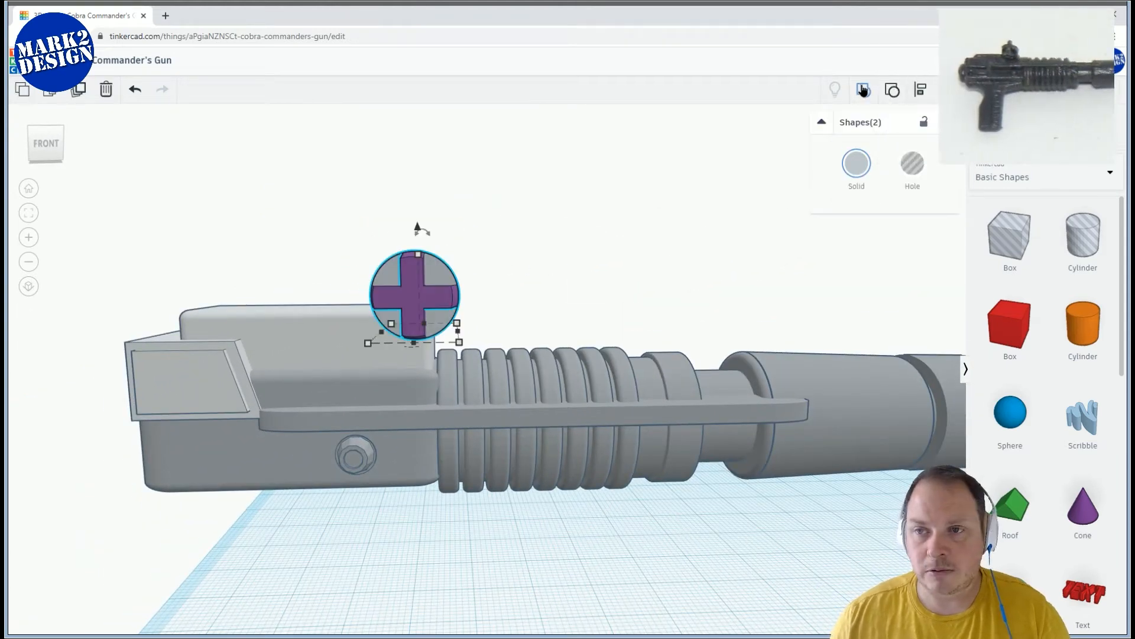
key("ctrl+g")
Examine the grouped scope on the gun from the side and at an angle
right_click_drag(645, 282, 643, 314)
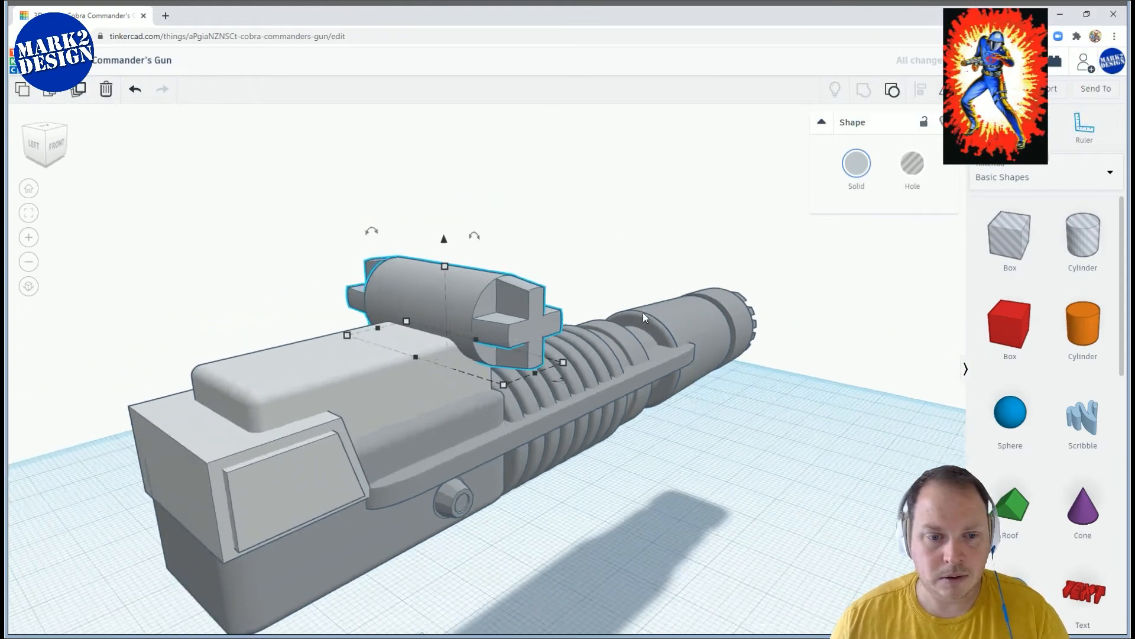
scroll(502, 274, "down", 3)
right_click_drag(502, 274, 466, 287)
right_click_drag(578, 284, 603, 246)
scroll(598, 285, "down", 3)
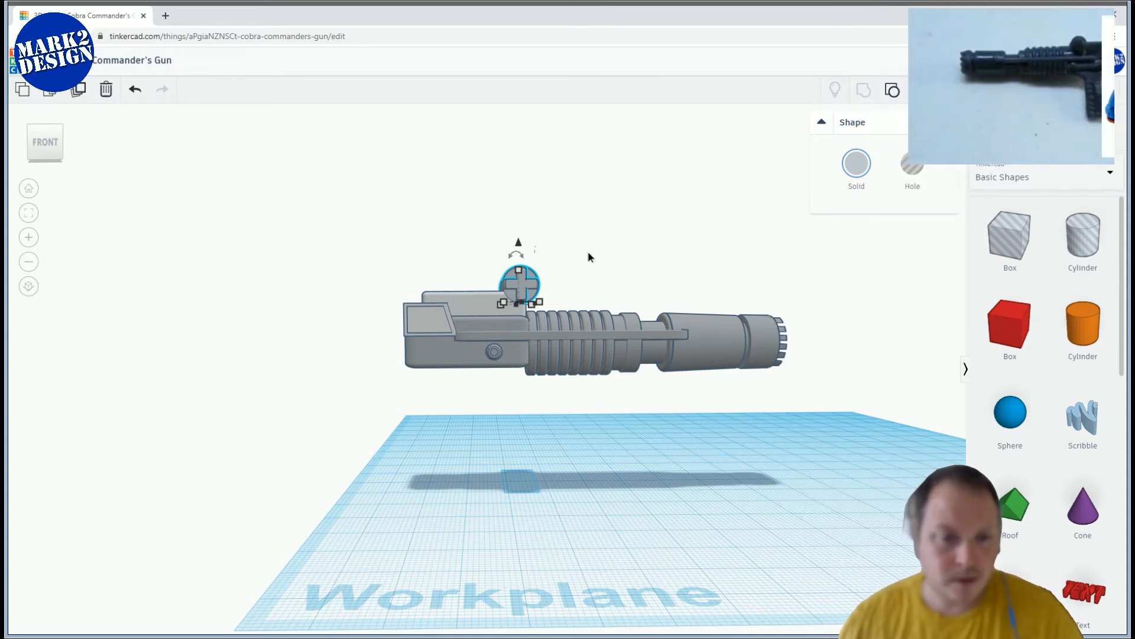
right_click_drag(628, 287, 519, 226)
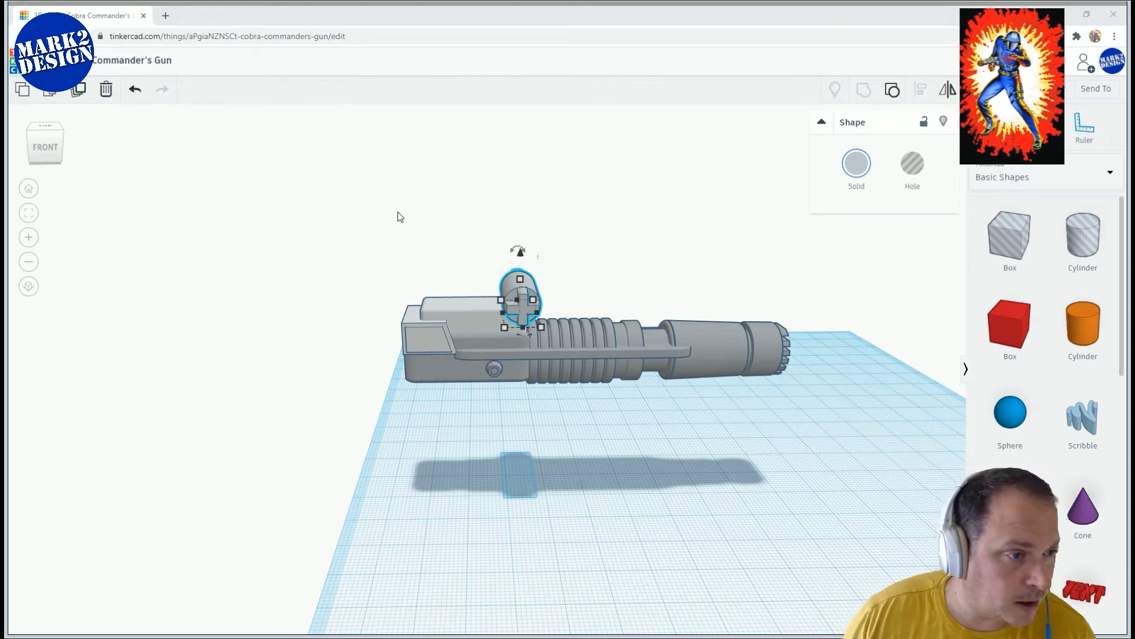
right_click_drag(438, 239, 316, 212)
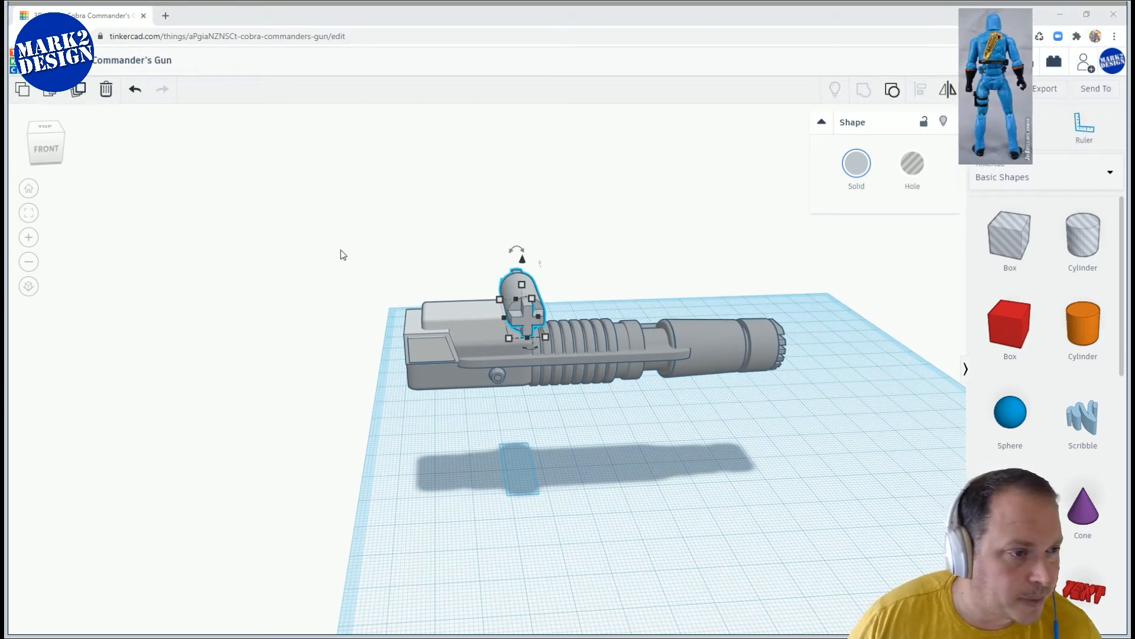
Make a shortened copy of the long side rail and lower it by about 1.38 mm beneath the trapezoidal plate
left_click(478, 363)
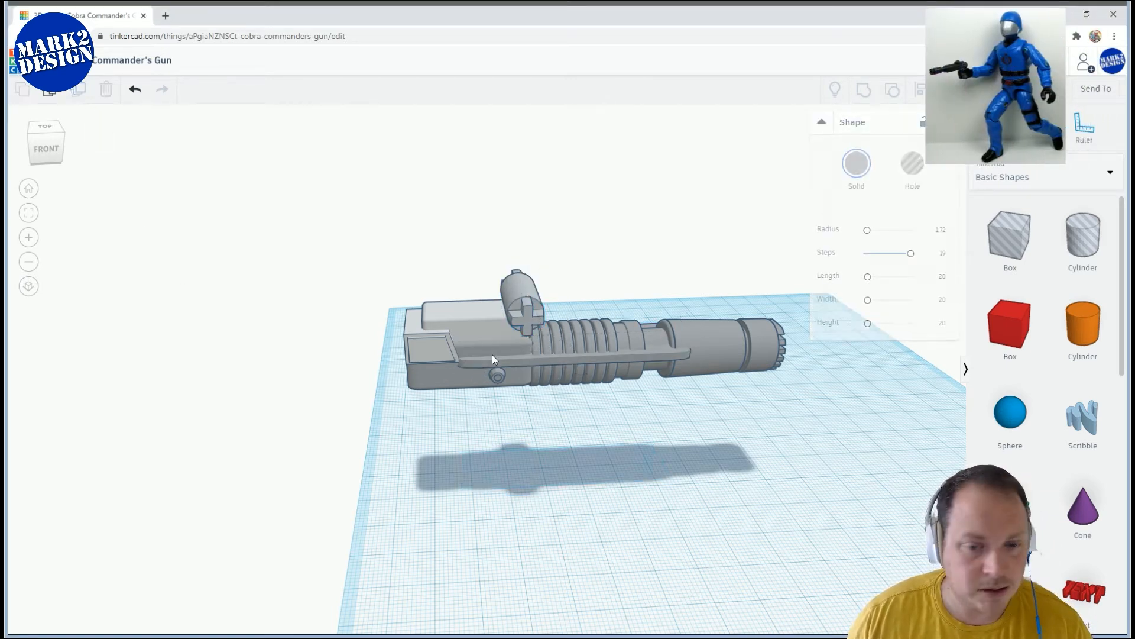
left_click_drag(554, 365, 453, 340)
right_click_drag(453, 340, 435, 300)
scroll(434, 300, "up", 2)
left_click_drag(413, 301, 409, 307)
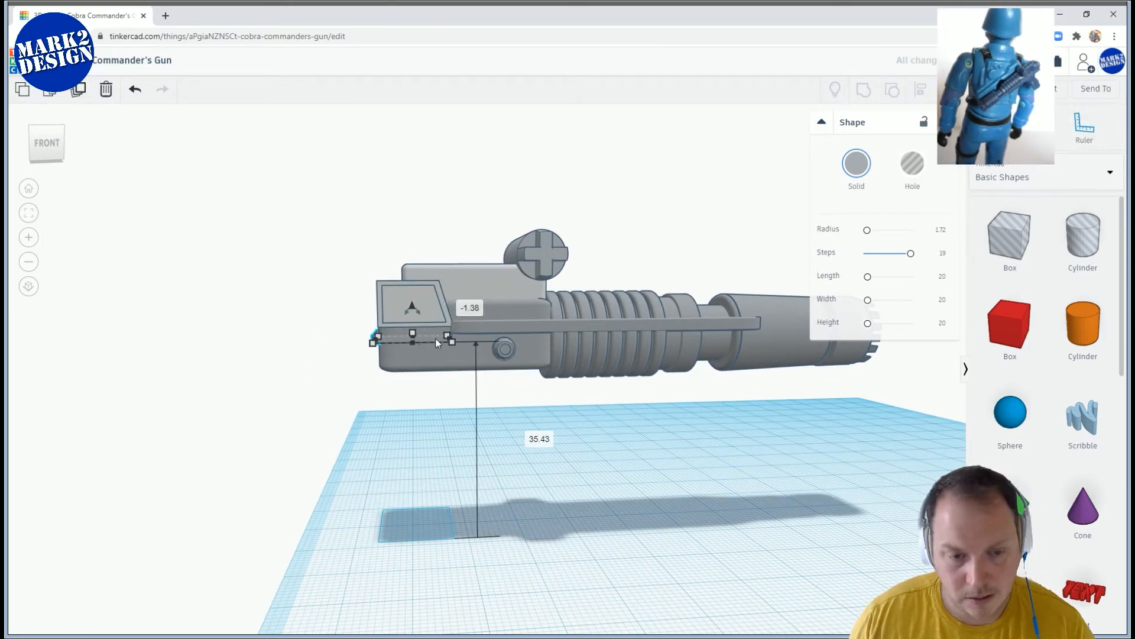
Shorten the copied rail further and inset it from the body's rear edge, under the trapezoidal plate
right_click_drag(390, 354, 416, 400)
scroll(416, 401, "up", 2)
left_click_drag(332, 359, 375, 351)
right_click_drag(375, 349, 347, 322)
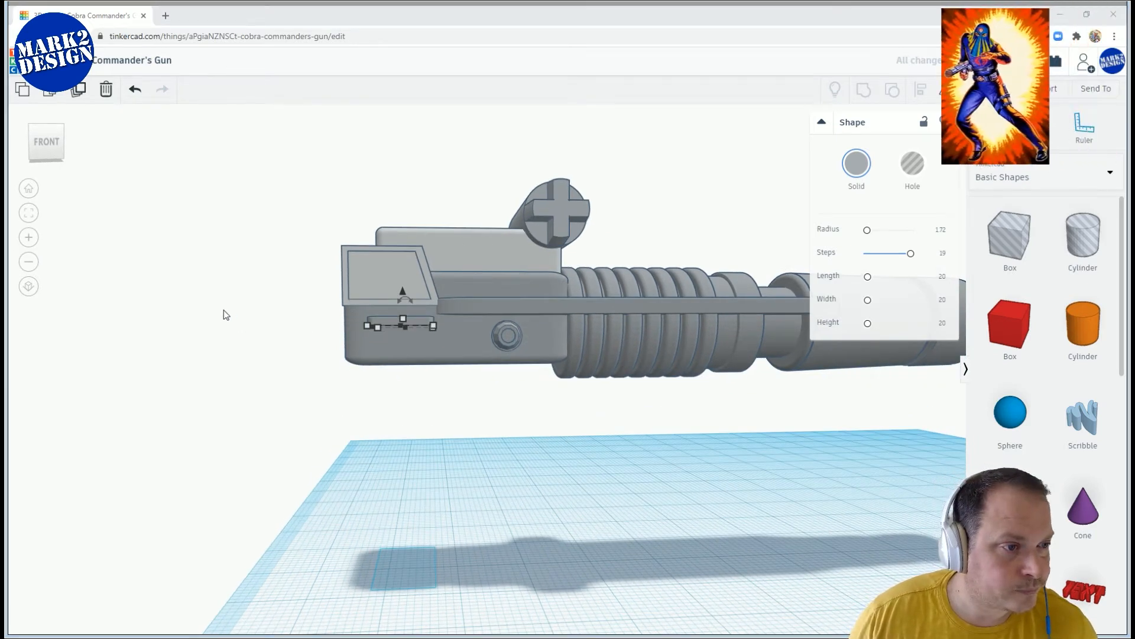
right_click_drag(323, 317, 576, 379)
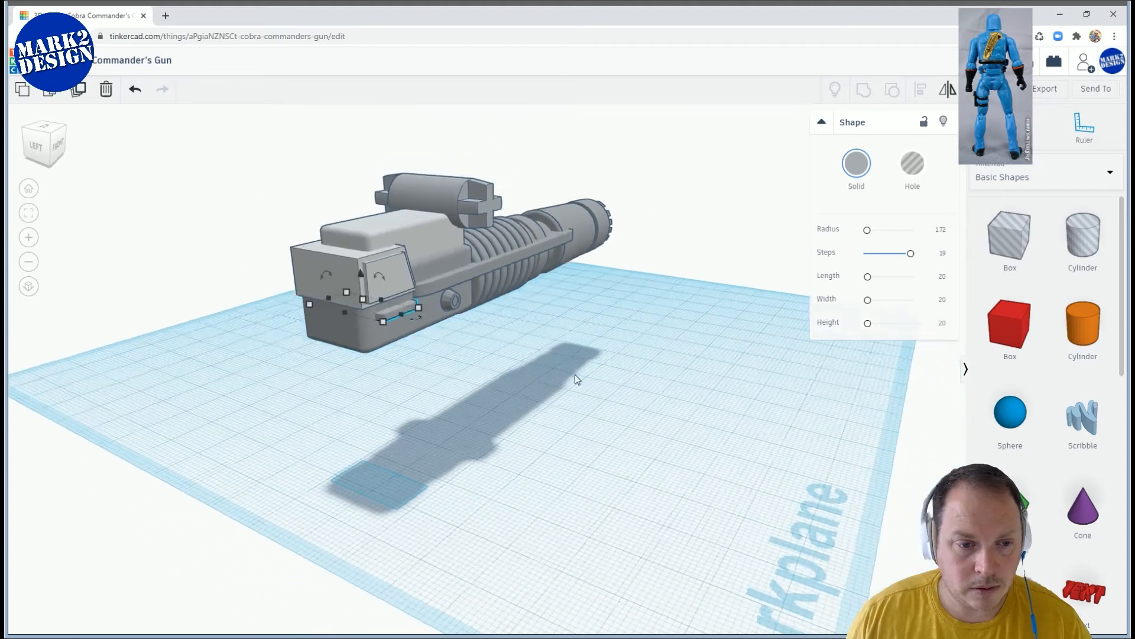
Add a hole cylinder beside the gun, raise it, rotate it 90° onto its side, and set 64 sides, 2.5 bevel and 10 segments
left_click_drag(1077, 231, 439, 492)
right_click_drag(616, 460, 460, 372)
left_click_drag(493, 429, 546, 442)
left_click_drag(506, 375, 553, 205)
mouse_move(555, 261)
right_mouse_down()
mouse_move(586, 273)
mouse_move(565, 243)
right_mouse_up()
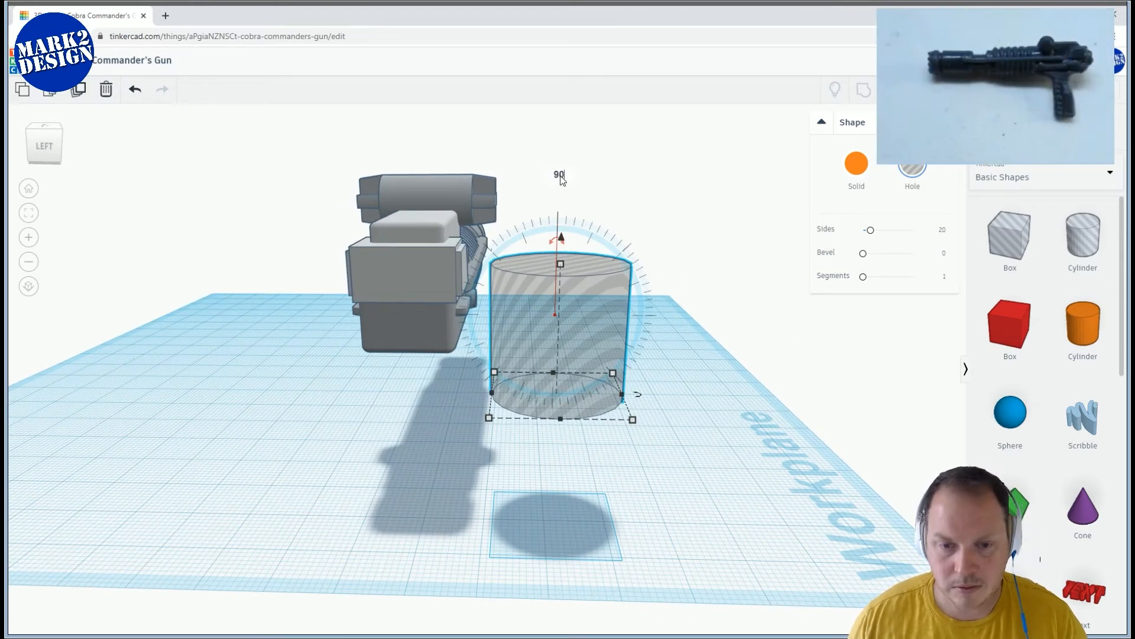
left_click_drag(561, 237, 713, 149)
left_click_drag(871, 231, 888, 254)
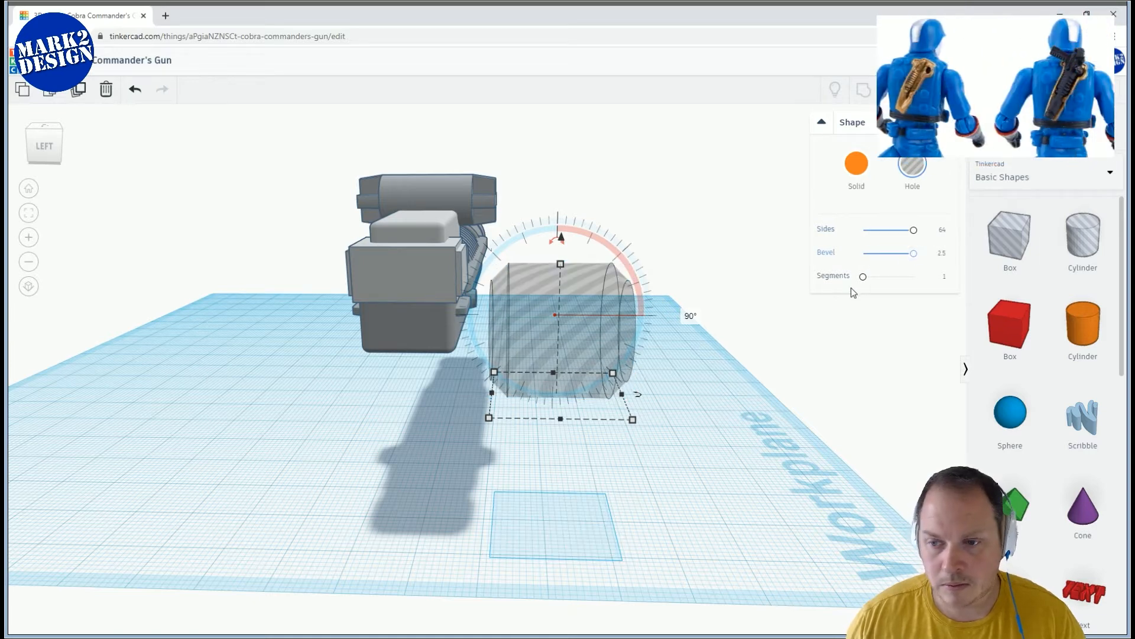
Scale the hole cylinder down to about 4.38 mm and place it on the rear body's side, below the short rail
right_click_drag(655, 292, 498, 260)
left_click_drag(500, 257, 522, 359, "shift")
scroll(519, 367, "up", 3)
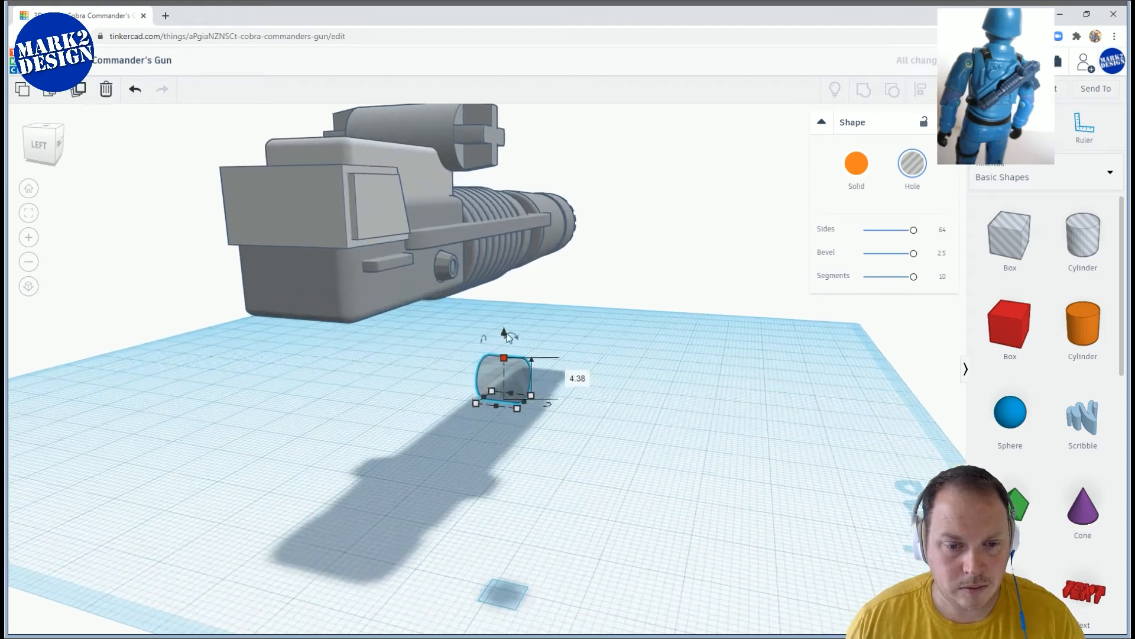
left_click_drag(514, 330, 491, 250)
right_click_drag(491, 251, 376, 424)
left_click_drag(376, 424, 221, 358)
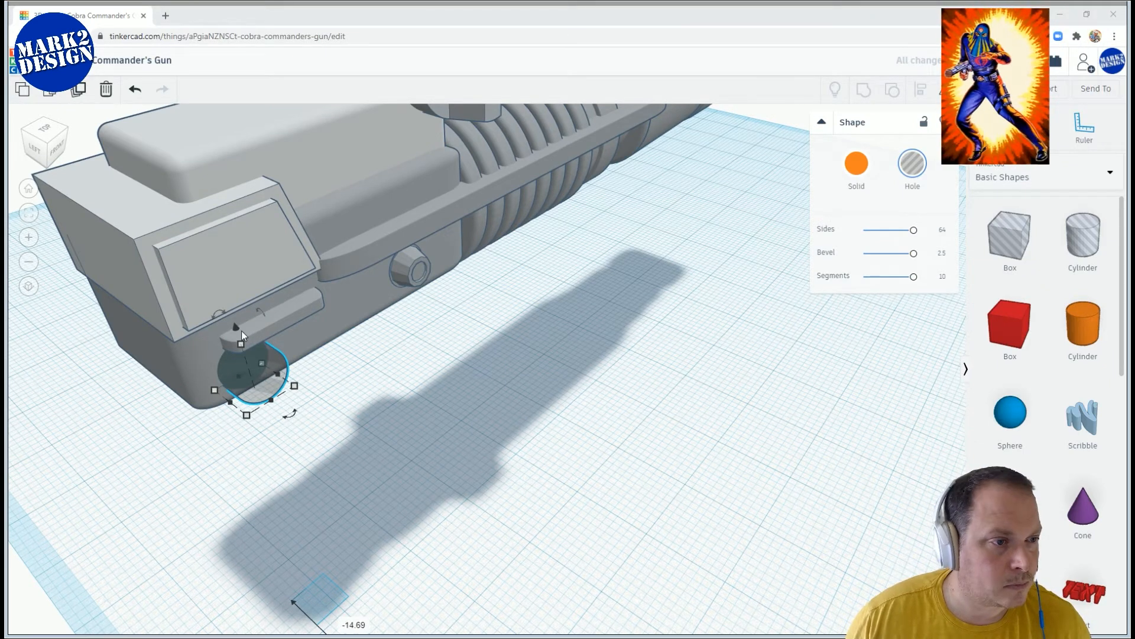
Narrow the pair of trapezoidal side plates so they protrude less from the rear block
right_click_drag(177, 304, 355, 285)
right_click_drag(611, 316, 587, 289)
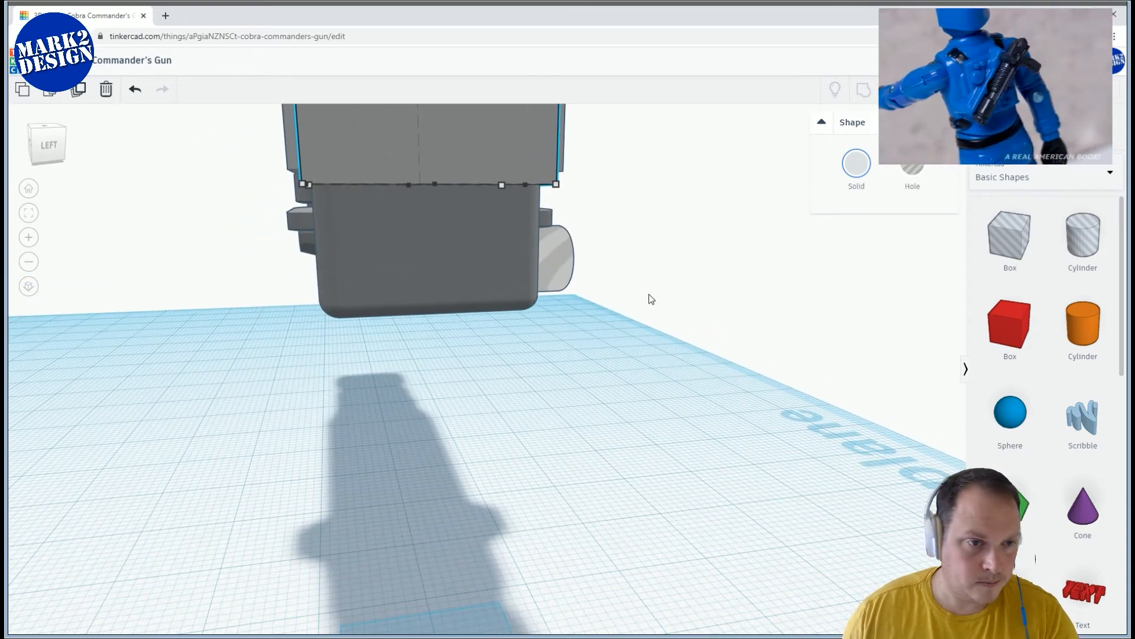
right_click_drag(695, 299, 361, 332)
left_click_drag(385, 281, 372, 282)
right_click_drag(372, 282, 424, 279)
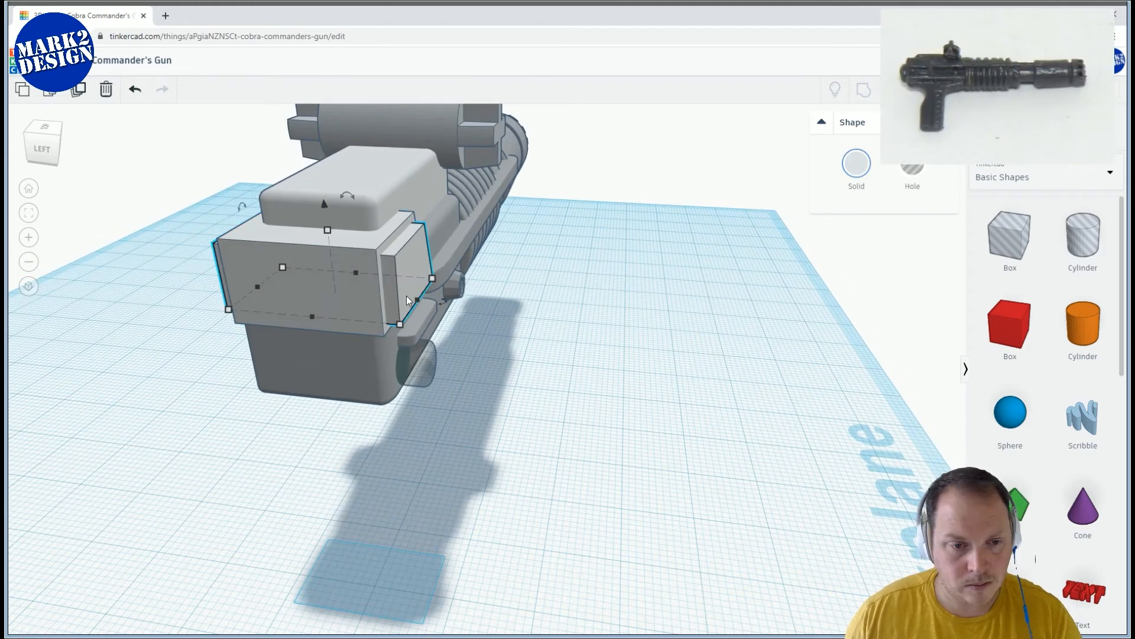
left_click_drag(417, 297, 405, 296)
scroll(450, 378, "down", 3)
right_click_drag(531, 360, 558, 339)
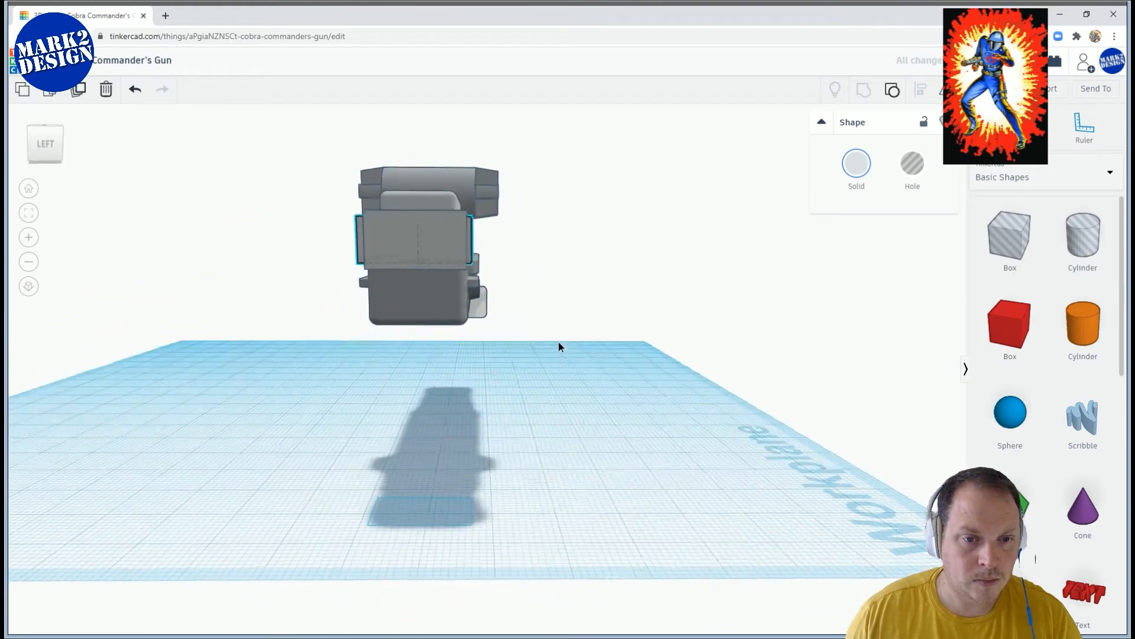
Select all the gun parts without the hole cylinder and align their centres across the gun's width
left_click_drag(355, 132, 449, 371)
right_click_drag(595, 350, 461, 370)
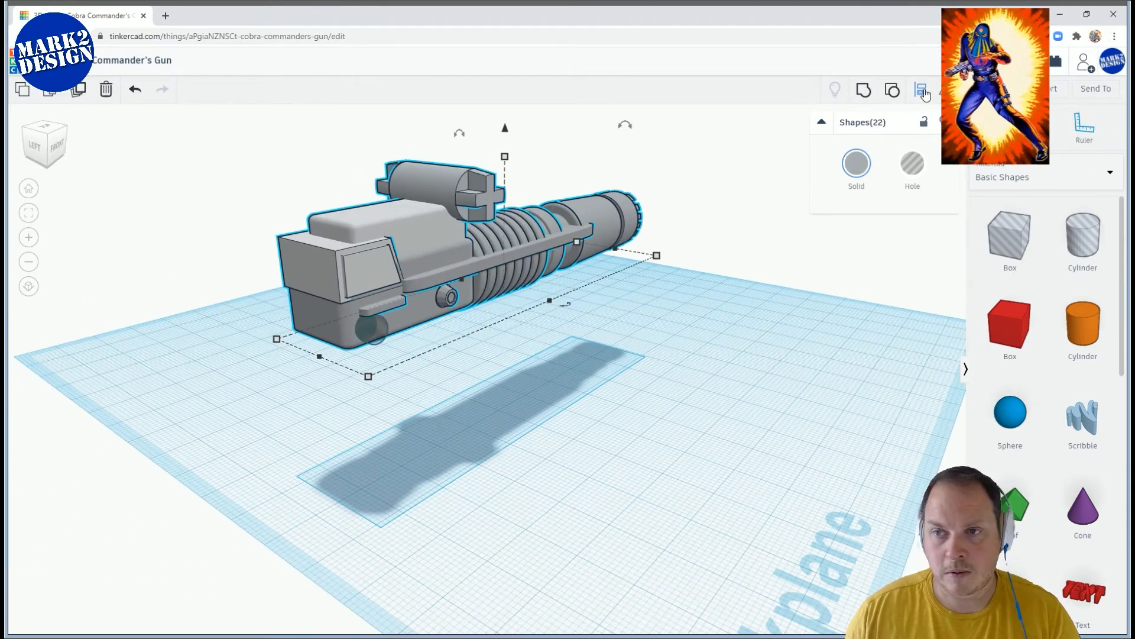
left_click(923, 92)
left_click(299, 364)
left_click(444, 395)
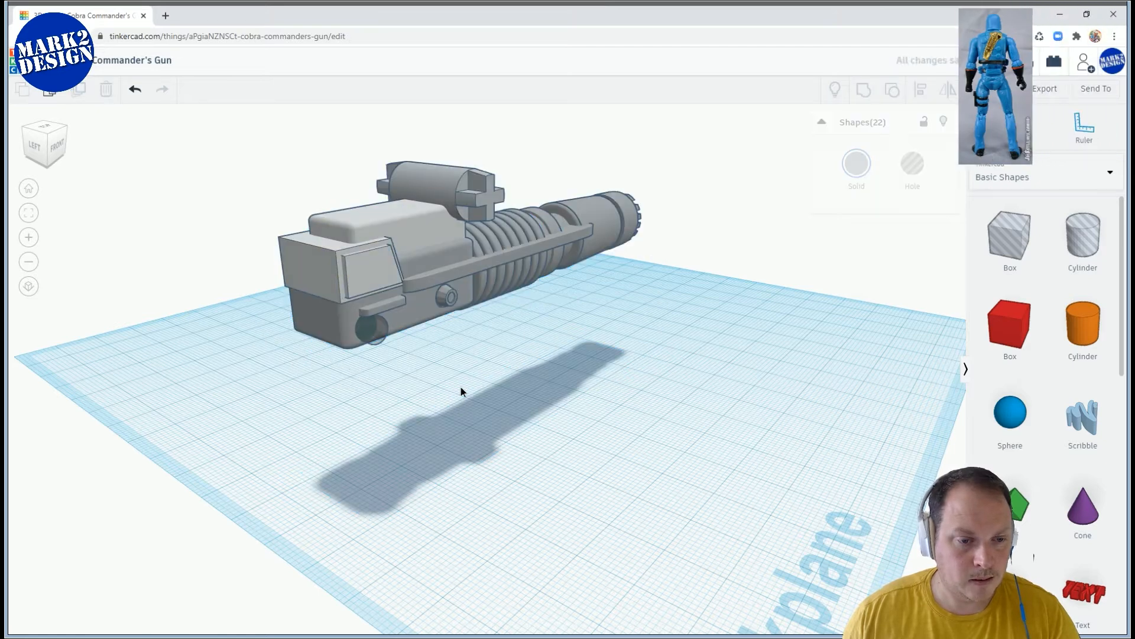
Raise the short side rail beneath the trapezoidal plate by about 0.67 mm
right_click_drag(444, 395, 378, 386)
scroll(355, 372, "up", 3)
middle_click_drag(329, 357, 446, 406)
right_click_drag(446, 406, 421, 395)
scroll(421, 395, "up", 5)
left_click(463, 303)
right_click_drag(445, 303, 370, 343)
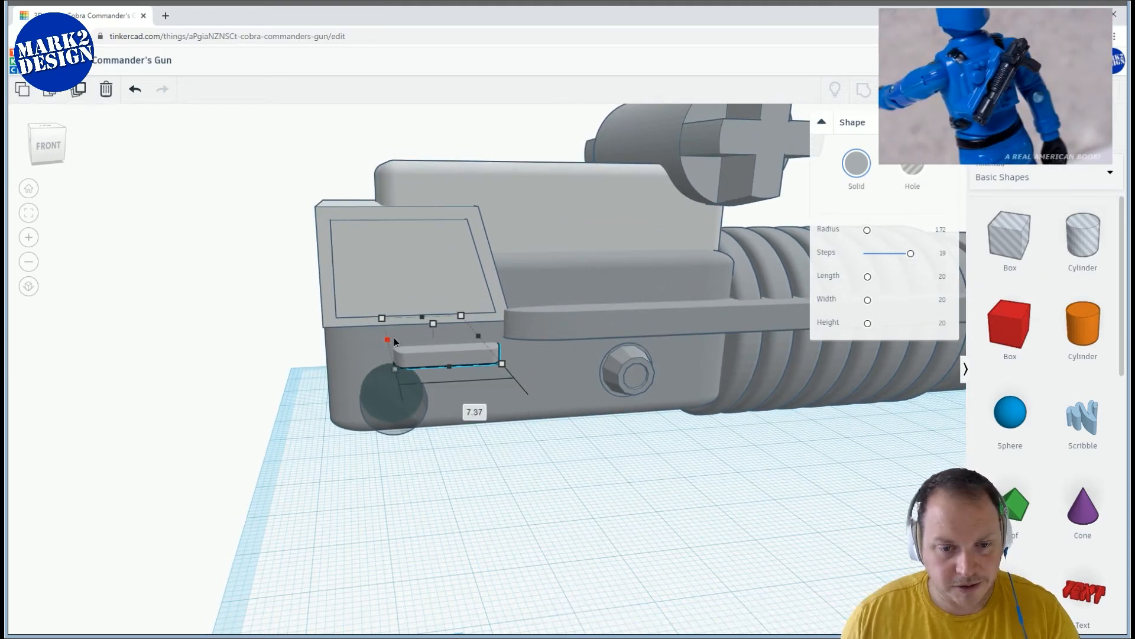
right_click_drag(407, 336, 414, 286)
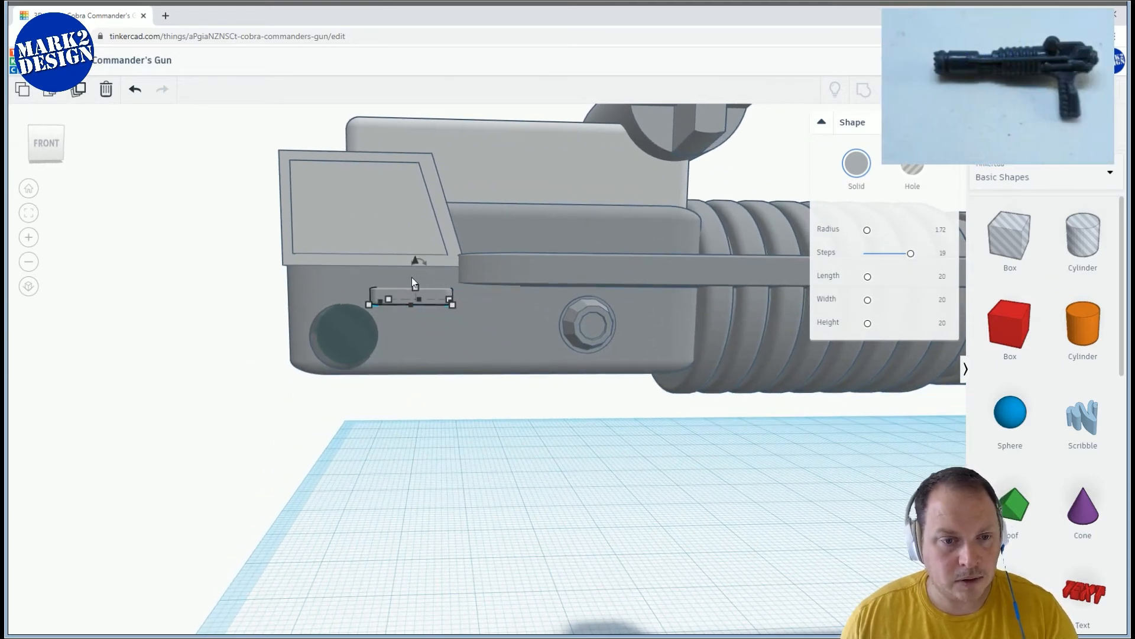
left_click_drag(413, 260, 420, 250)
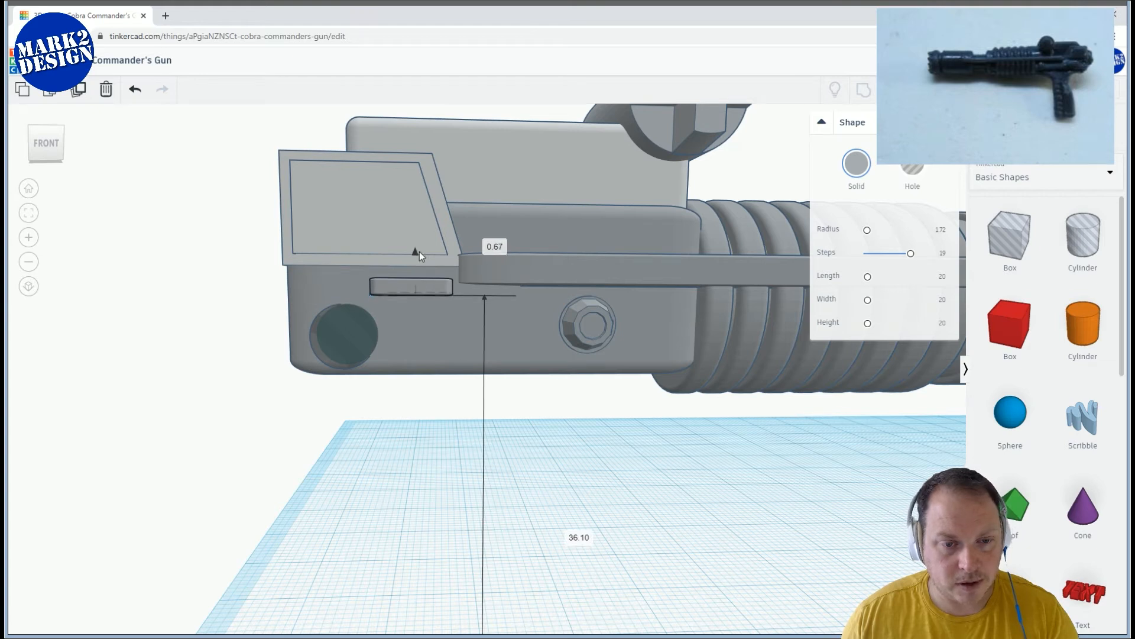
Raise the hole cylinder on the rear body's side by about 2.31 mm
left_click(349, 333)
right_click_drag(386, 343, 574, 368)
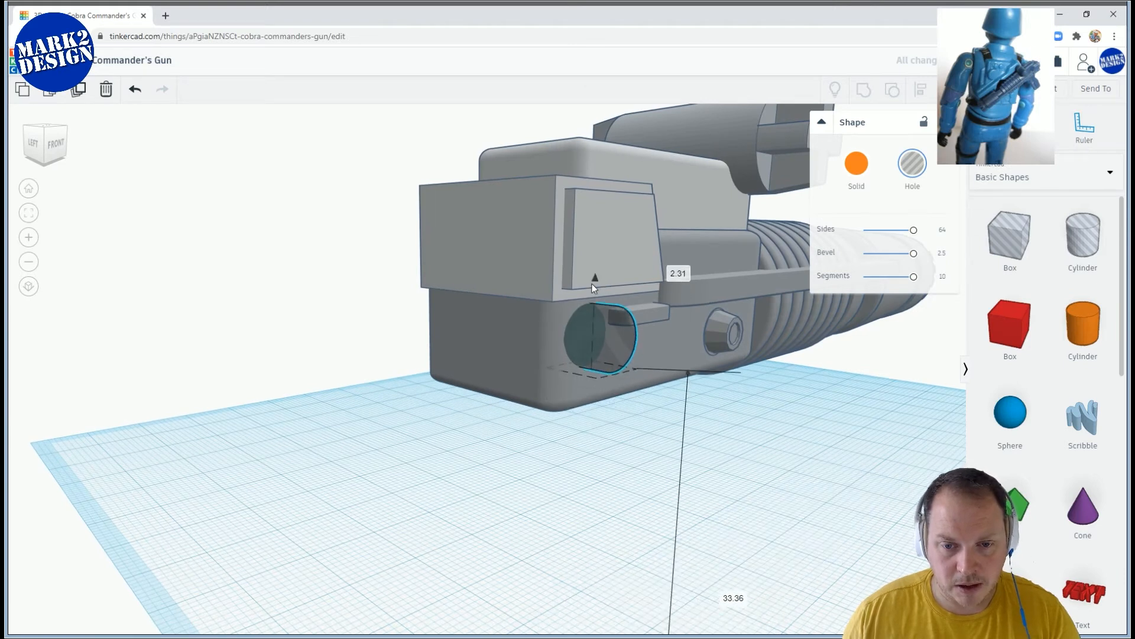
left_click_drag(592, 284, 598, 288)
middle_click_drag(599, 288, 587, 337)
right_click_drag(587, 337, 591, 364)
Lengthen the hole cylinder so it extends further outward from the rear body's side
scroll(591, 363, "up", 3)
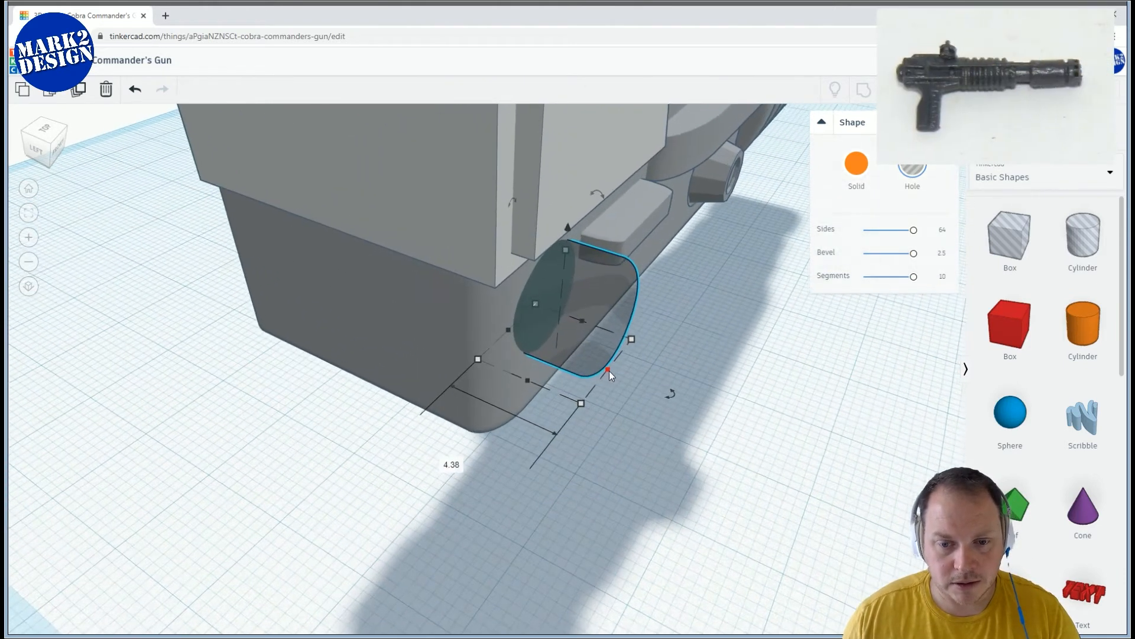
left_click_drag(609, 369, 594, 365)
mouse_move(596, 367)
right_mouse_down()
mouse_move(632, 347)
mouse_move(586, 370)
right_mouse_up()
scroll(618, 353, "down", 3)
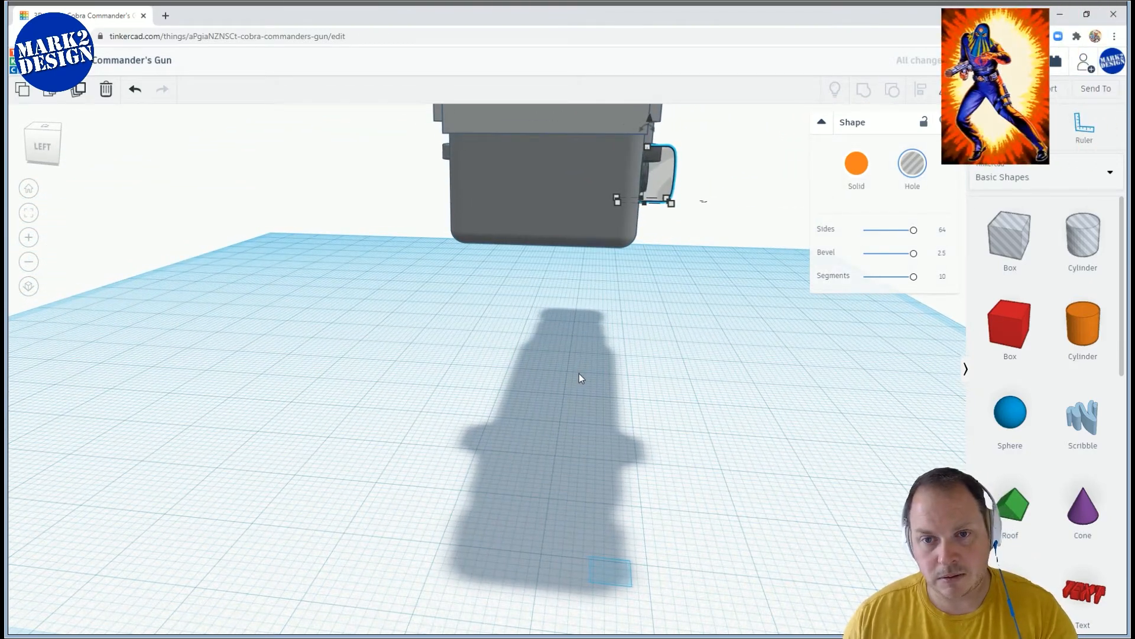
right_click_drag(602, 370, 683, 290)
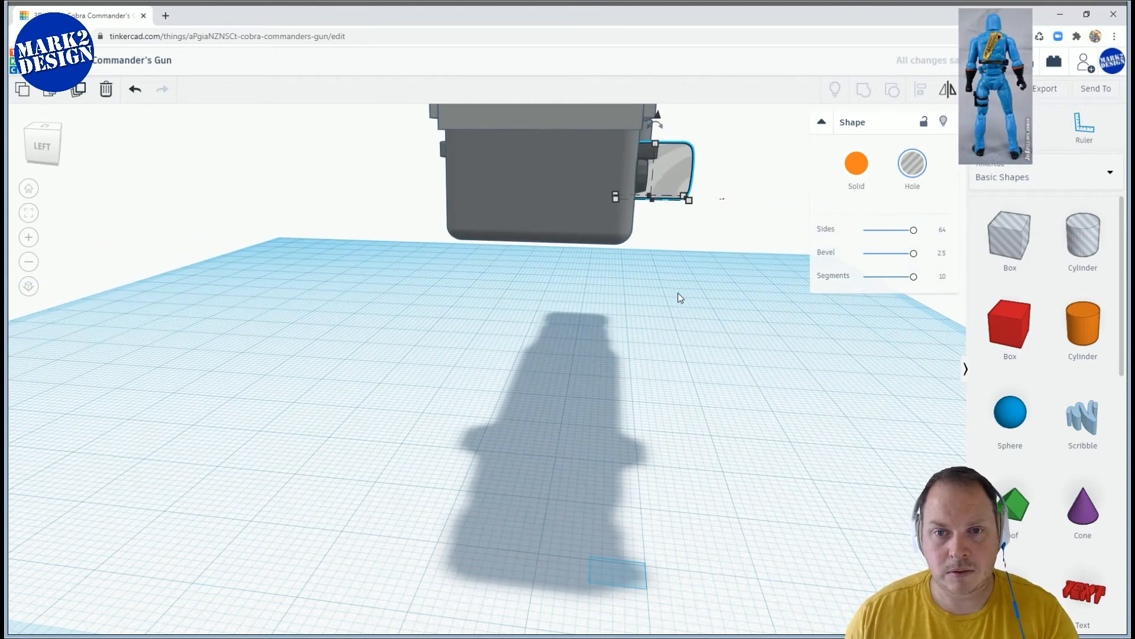
right_click_drag(676, 300, 599, 360)
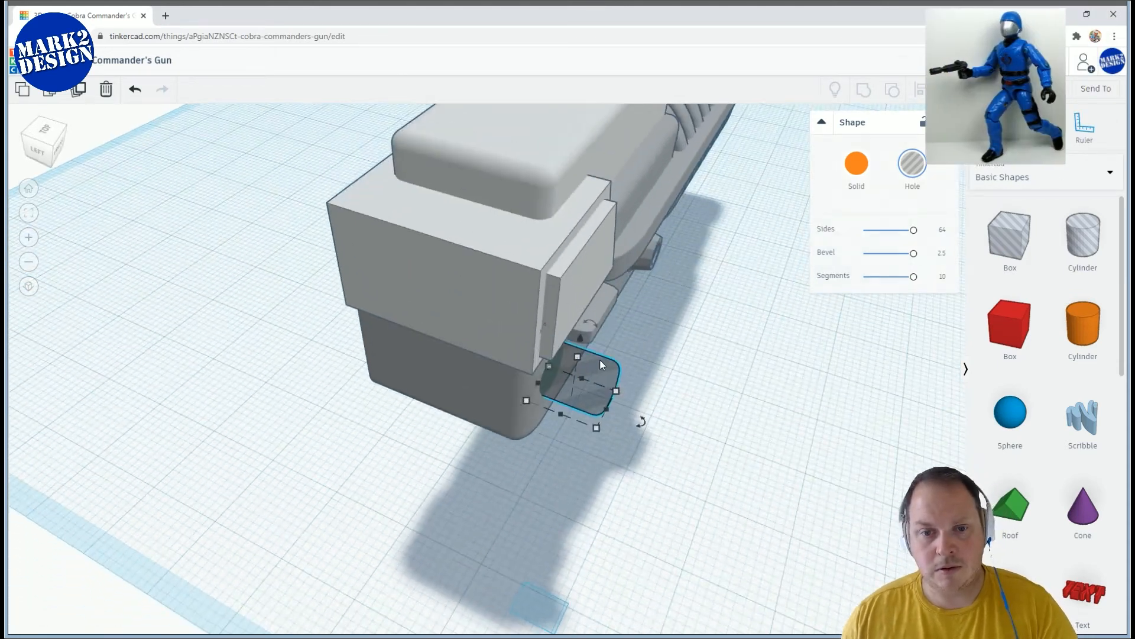
Duplicate the hole cylinder and position the mirrored copy on the opposite side of the rear body
scroll(600, 359, "down", 10)
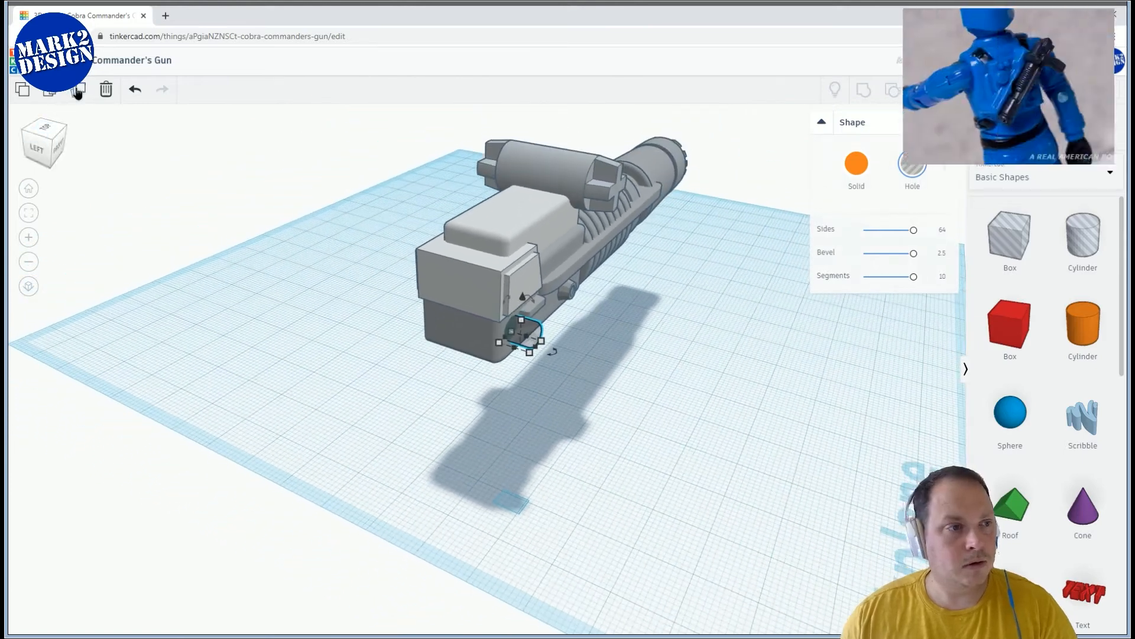
key("shift+Left")
key("shift+Left")
right_click_drag(467, 306, 496, 314)
scroll(490, 317, "up", 3)
left_click_drag(456, 260, 492, 262)
right_click_drag(641, 299, 474, 224)
left_click(464, 216)
right_click_drag(445, 321, 442, 325)
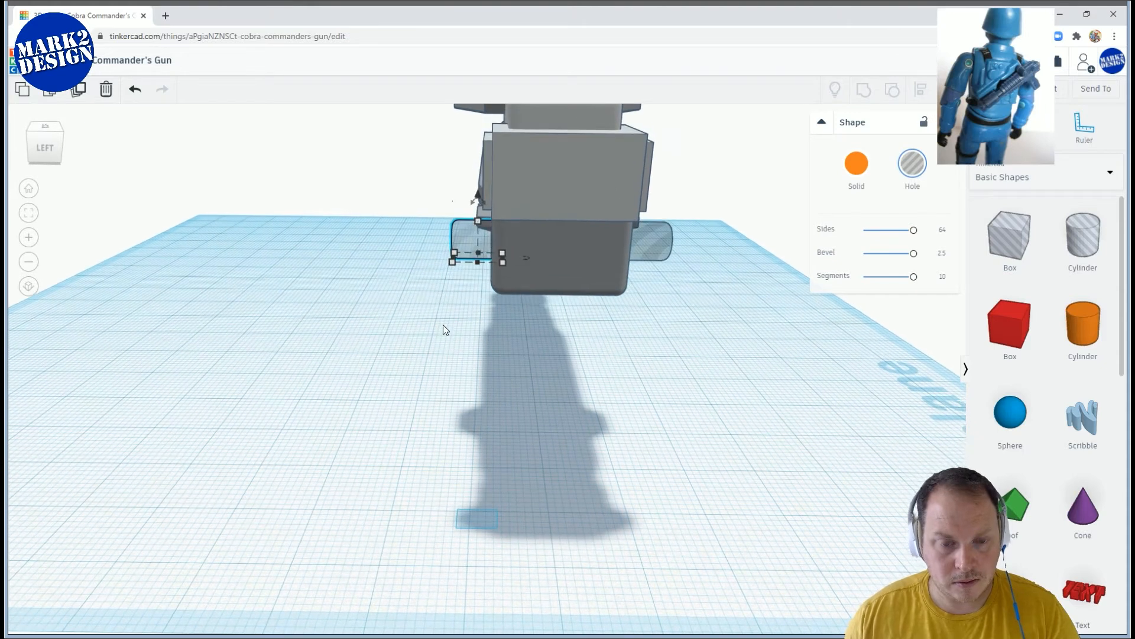
key("Left")
key("Left")
Group the two cylinders as a single hole shape and centre it across the gun's width
left_click(654, 236, "shift")
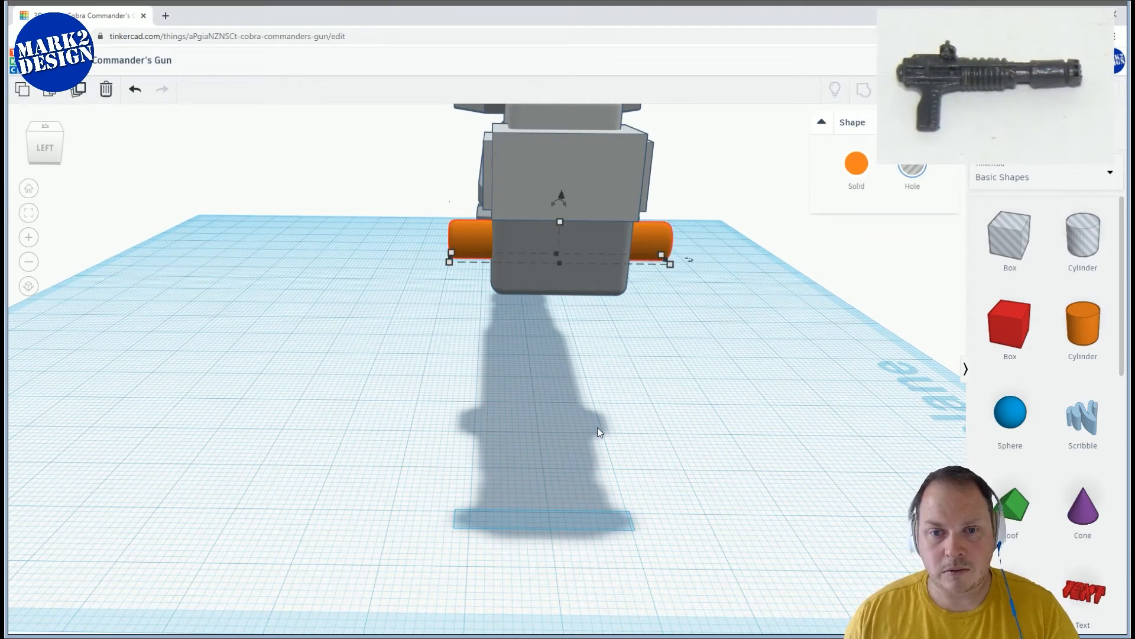
scroll(600, 427, "down", 3)
right_click_drag(600, 427, 461, 253)
left_click_drag(426, 139, 613, 373)
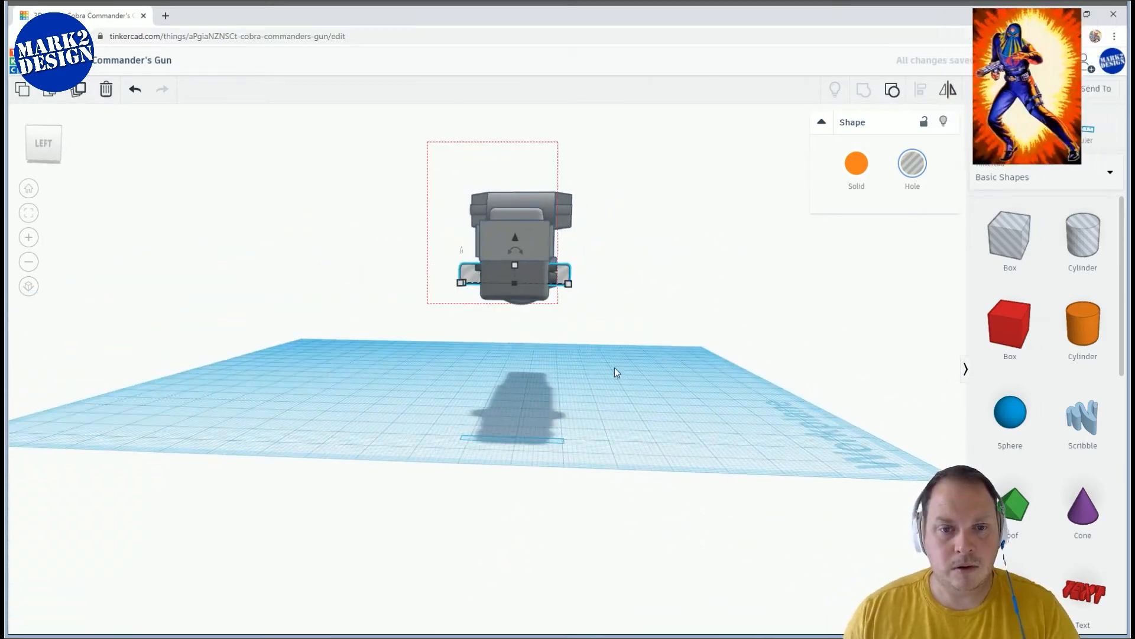
right_click_drag(656, 344, 556, 405)
left_click(511, 378)
left_click(663, 405)
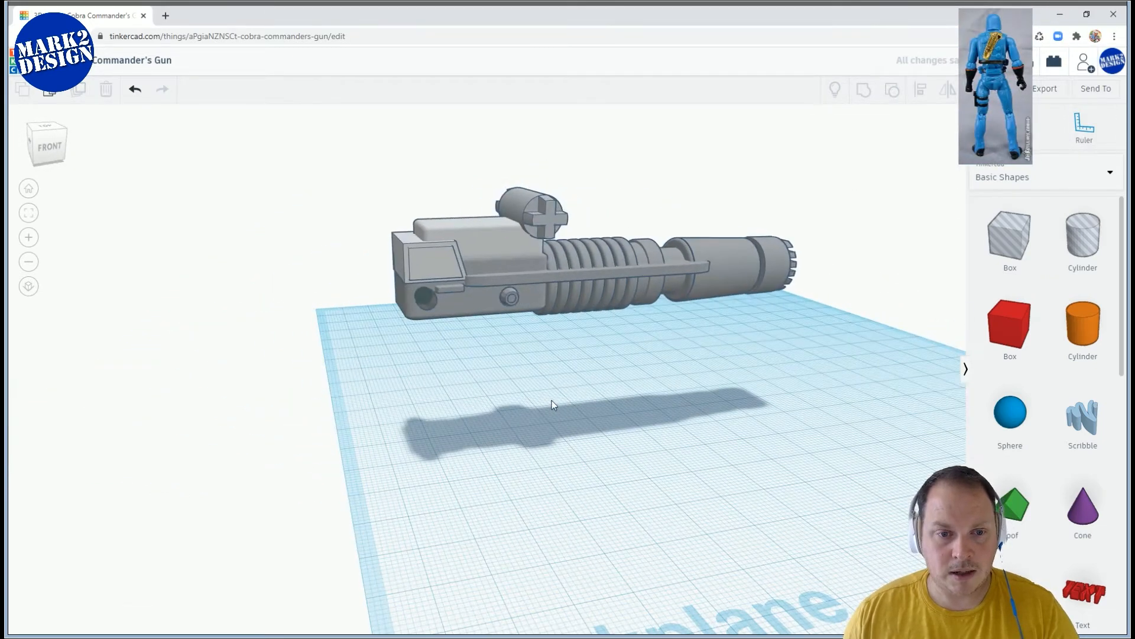
Group the paired hole cylinders with the lower rear body to cut a round recess into each side
left_click(420, 300)
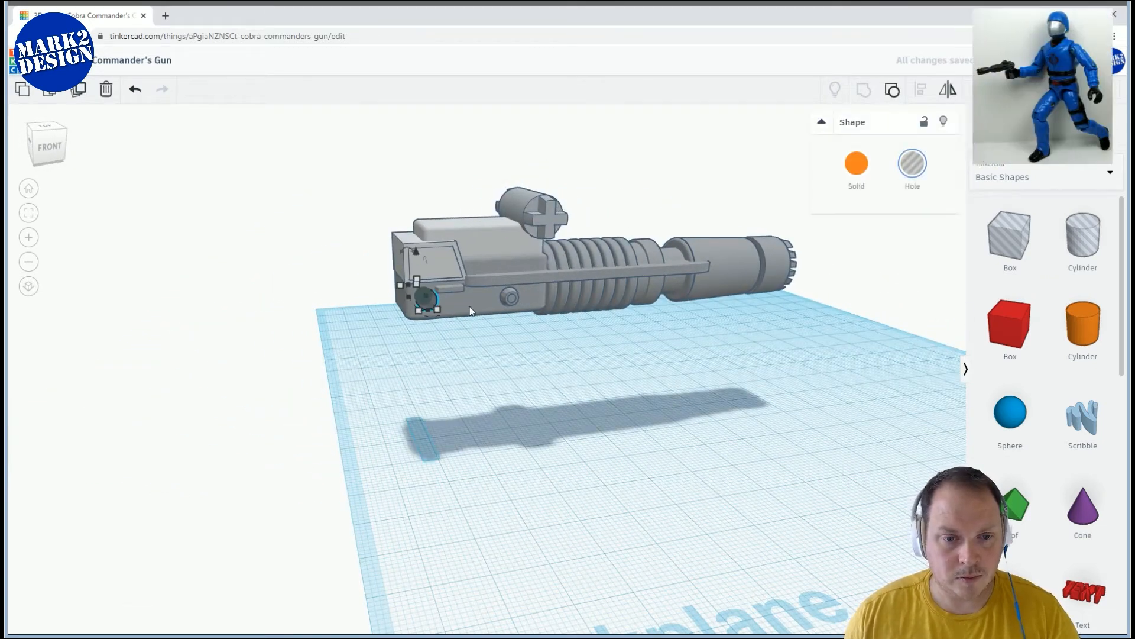
left_click(469, 306, "shift")
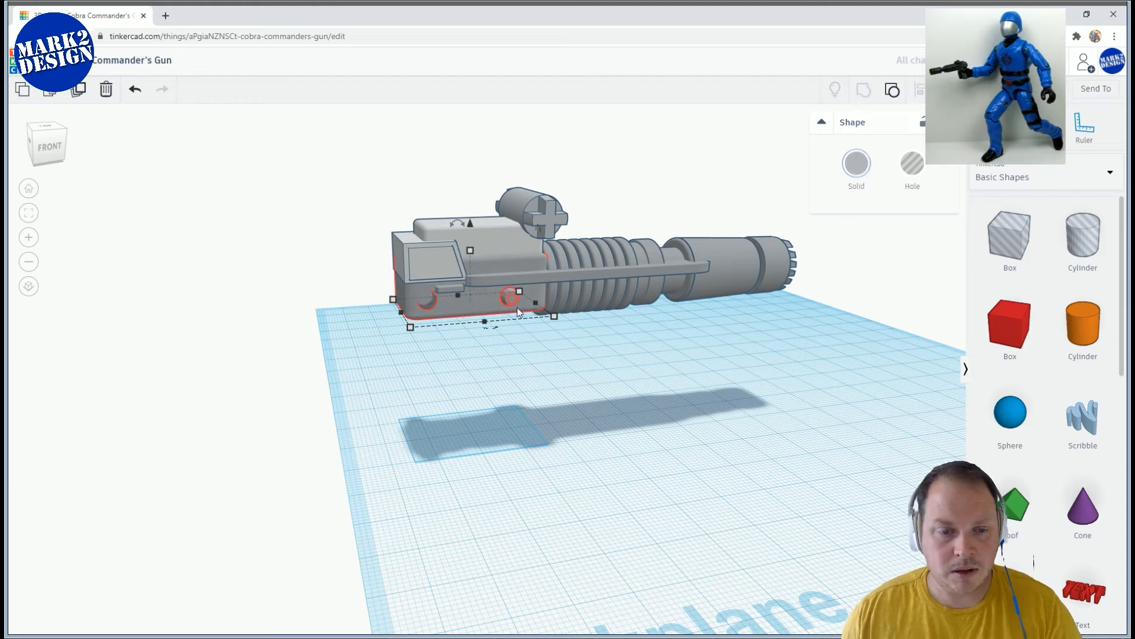
mouse_move(256, 328)
right_mouse_down()
mouse_move(192, 325)
mouse_move(183, 337)
mouse_move(284, 334)
mouse_move(264, 340)
right_mouse_up()
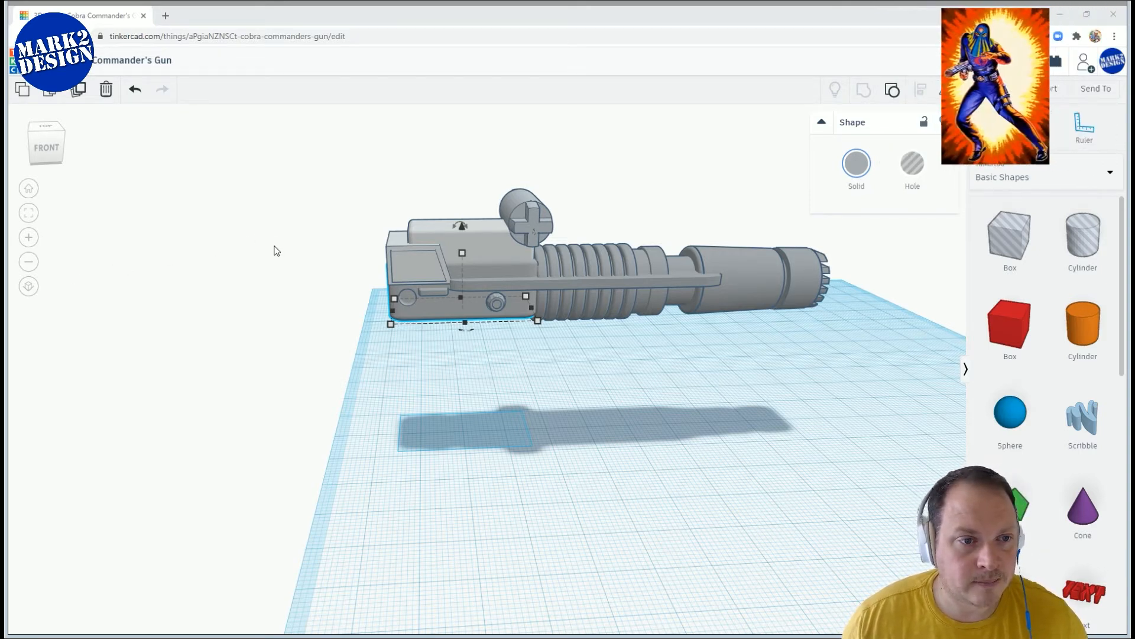
right_click_drag(456, 411, 791, 369)
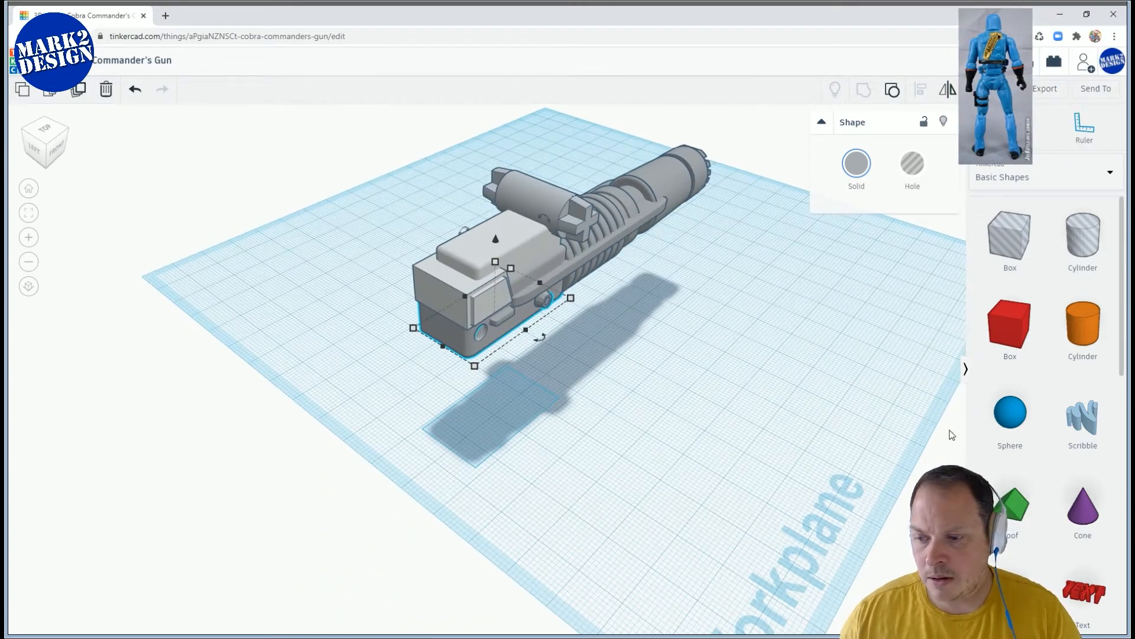
Add a half sphere in front of the gun and raise it above the workplane
scroll(1022, 490, "down", 6)
left_click(1012, 444)
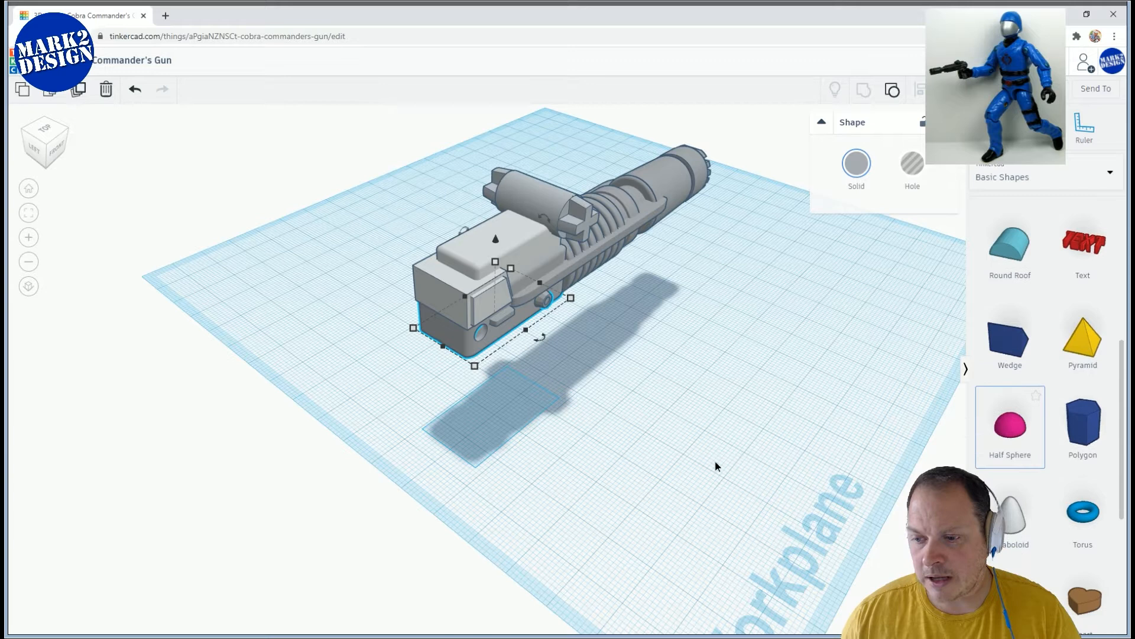
right_click_drag(823, 485, 686, 432)
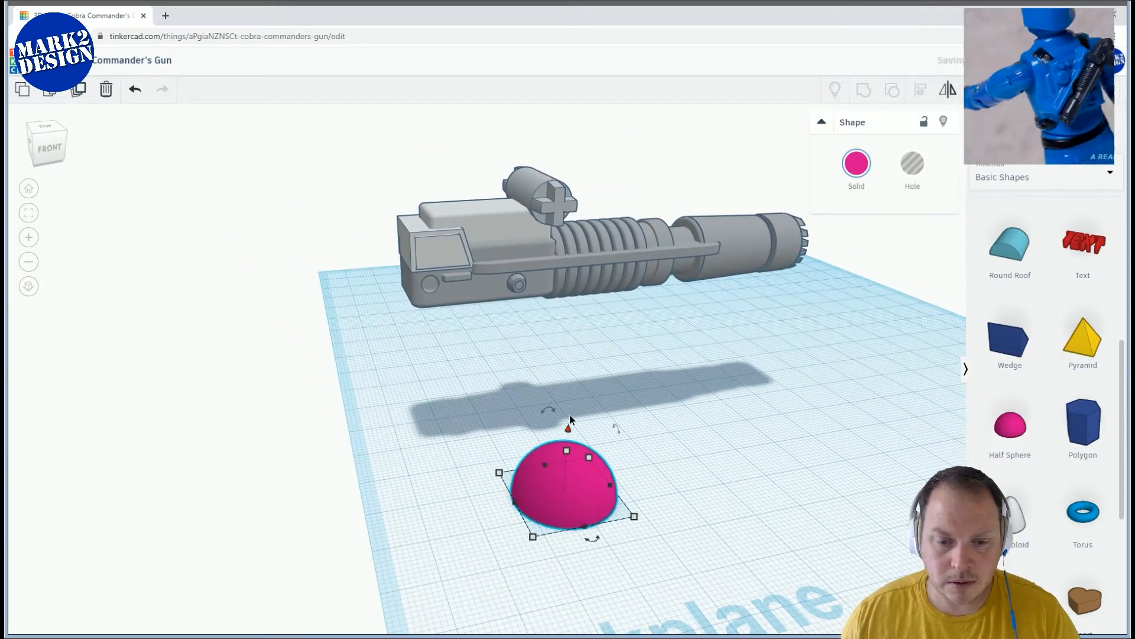
left_click_drag(571, 430, 554, 301)
right_click_drag(654, 338, 918, 347)
Add a sphere beside the half sphere and raise it about 13.48 mm
scroll(1029, 390, "up", 6)
left_click(1010, 414)
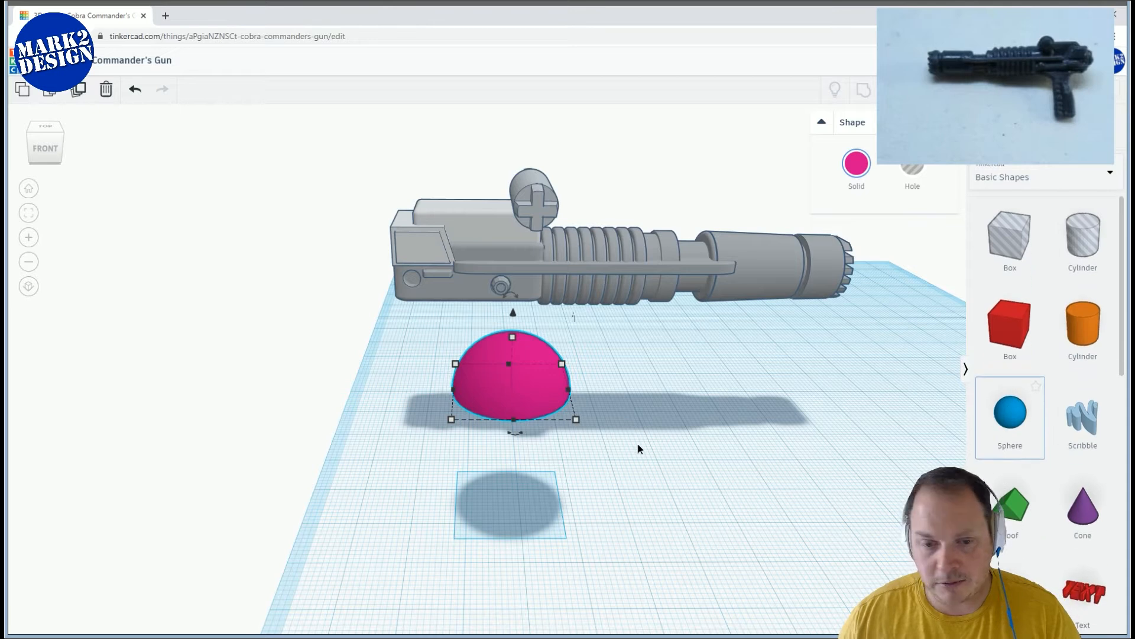
left_click(660, 431)
left_click_drag(650, 382, 672, 301)
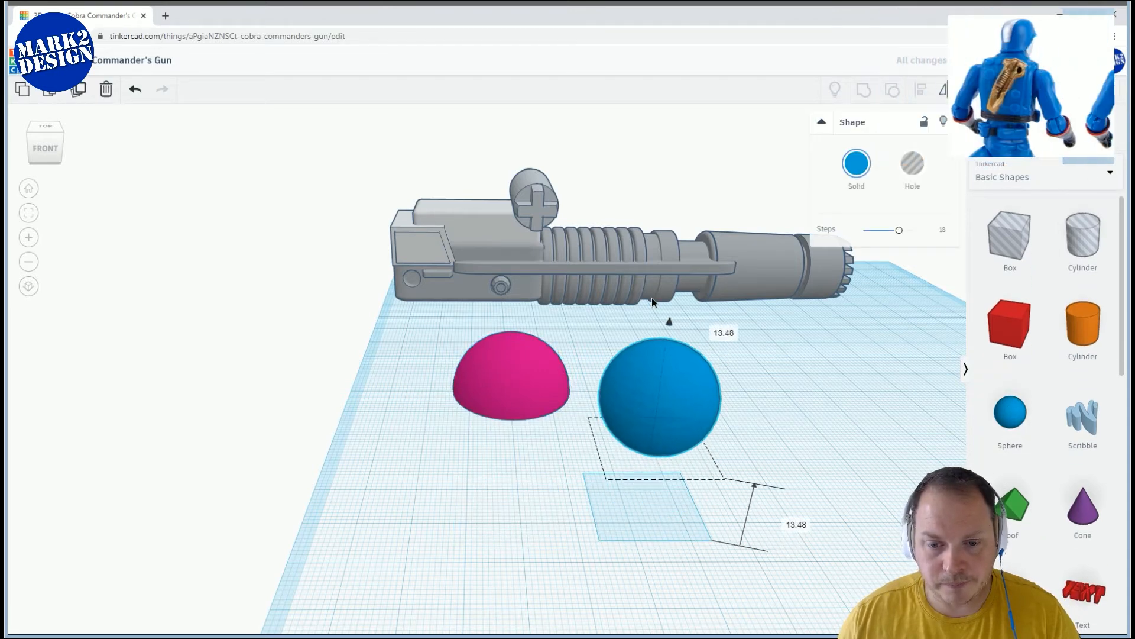
Lower the sphere slightly and compare it with the half sphere from above and in front
right_click_drag(670, 385, 657, 325)
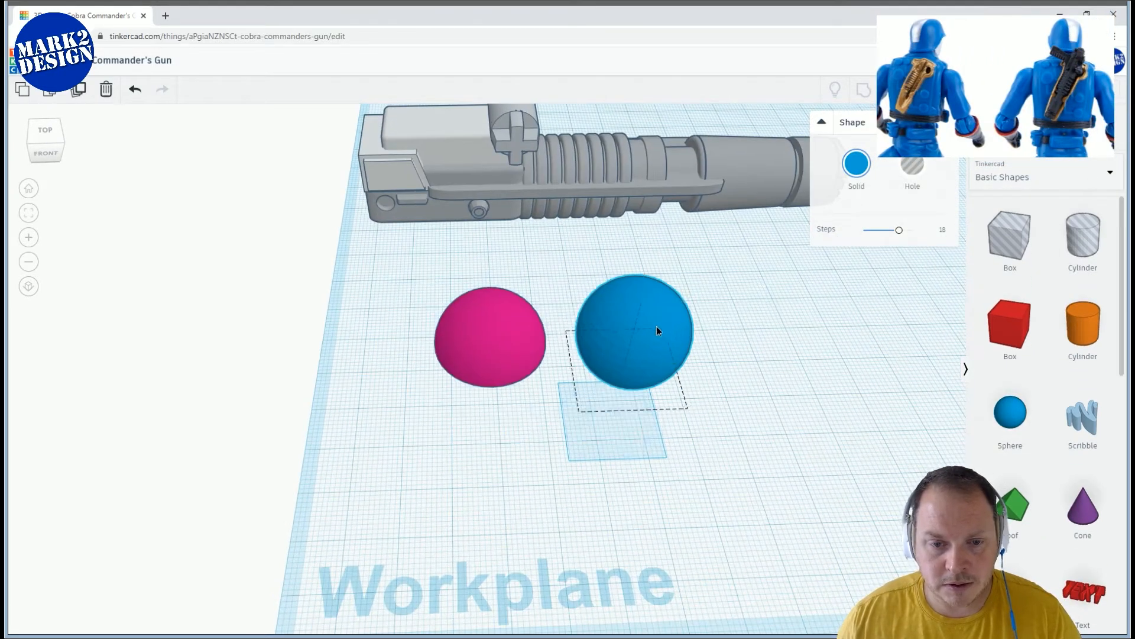
right_click_drag(411, 211, 321, 212)
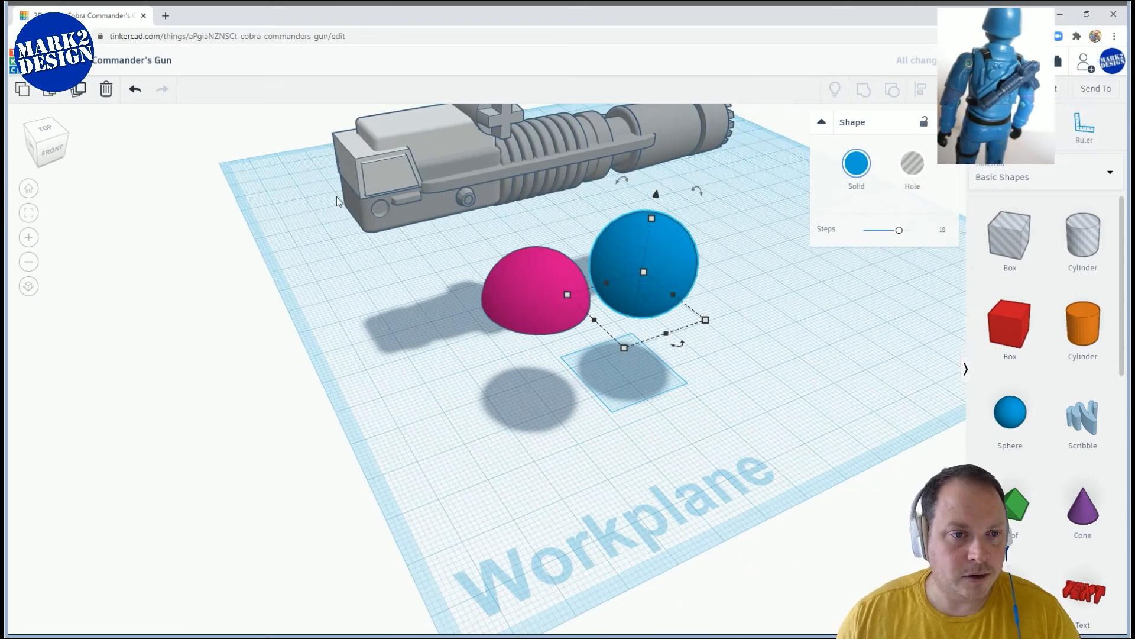
middle_click_drag(718, 304, 644, 294)
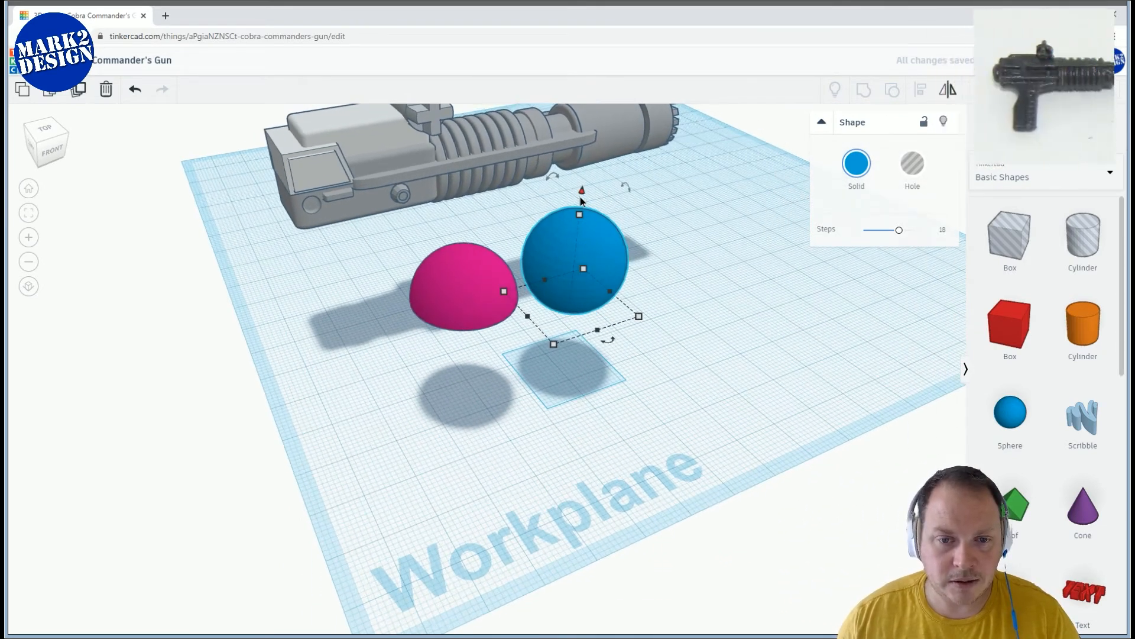
left_click_drag(583, 195, 597, 224)
middle_click_drag(673, 289, 688, 279)
right_click_drag(688, 279, 685, 299)
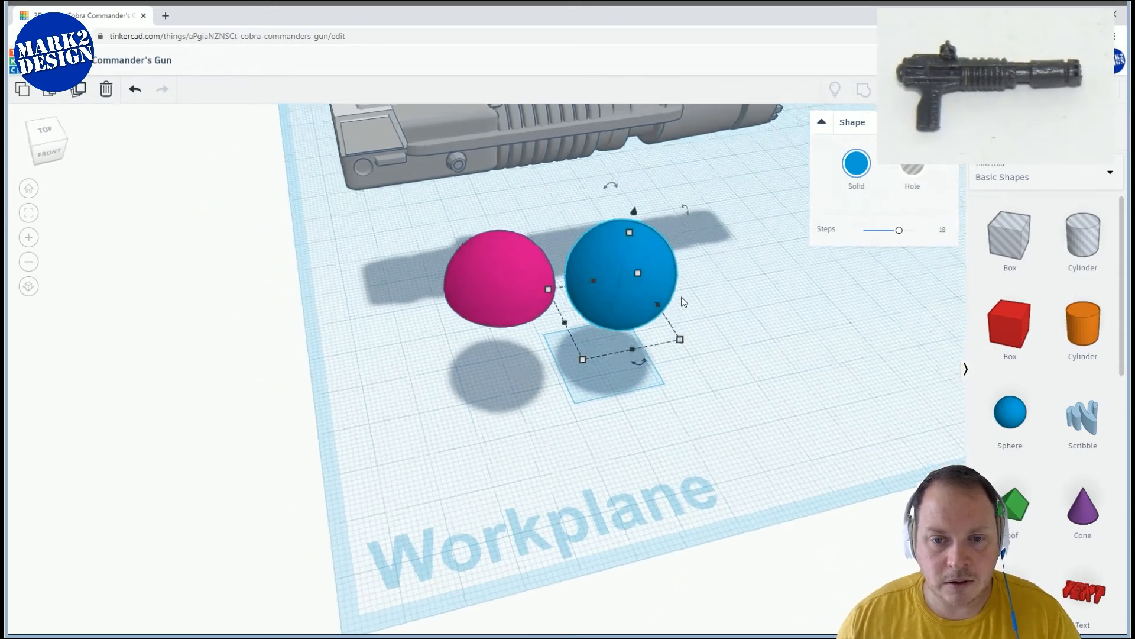
scroll(684, 299, "up", 3)
middle_click_drag(754, 277, 677, 323)
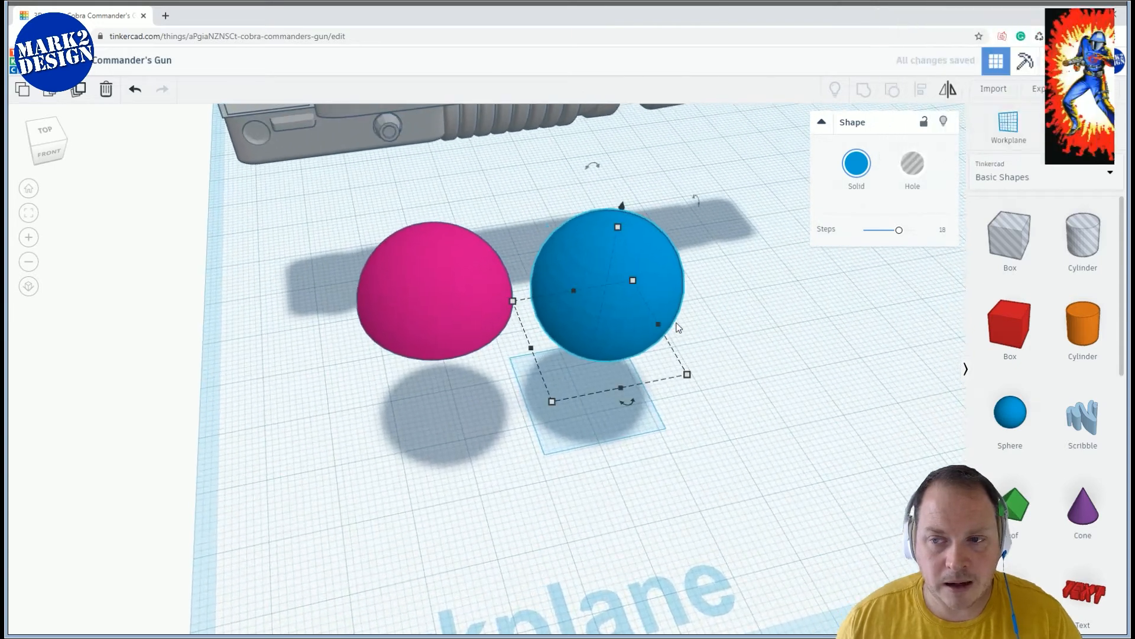
Try the sphere at 24 and 3 steps and again at 24, comparing its roundness with the half sphere
left_click(411, 273)
left_click(620, 310)
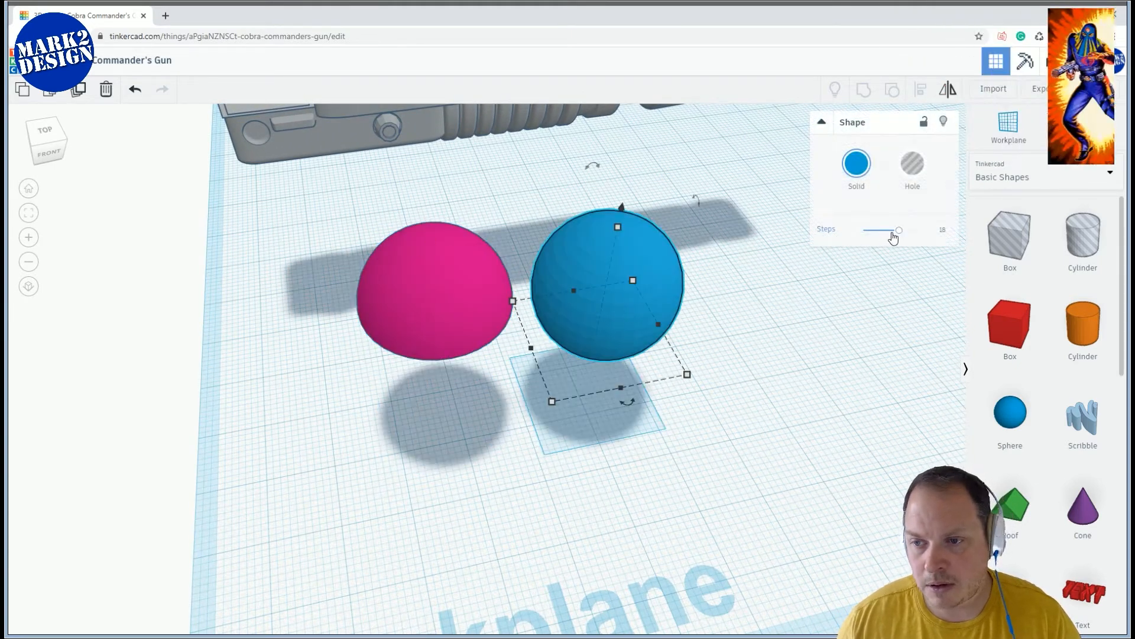
right_click_drag(787, 288, 748, 240)
right_click_drag(783, 232, 816, 236)
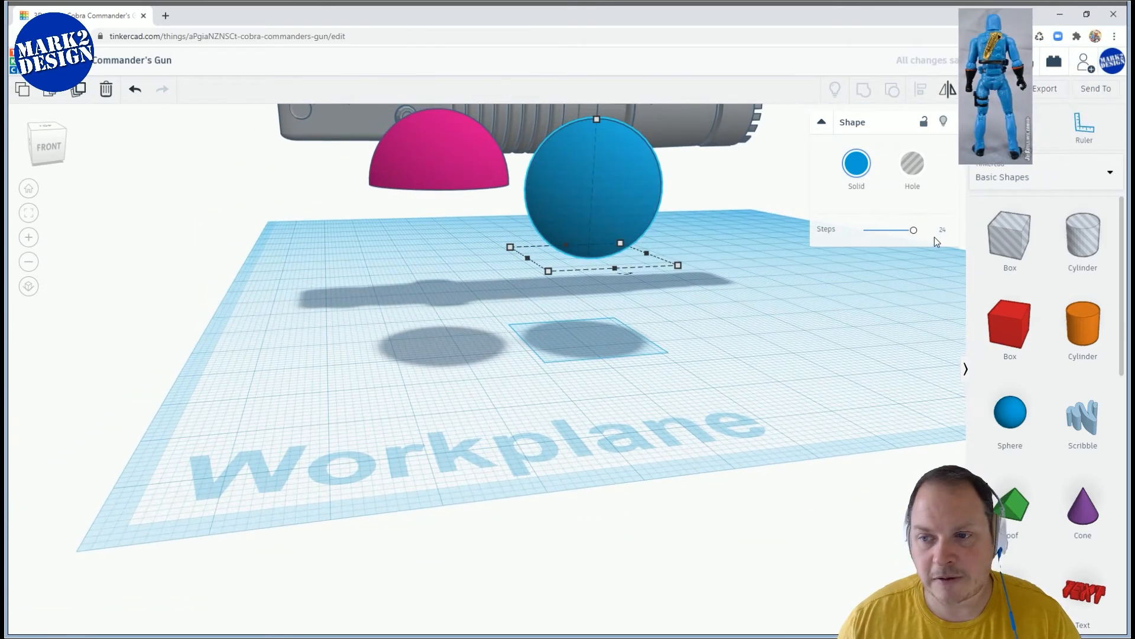
left_click_drag(914, 235, 864, 233)
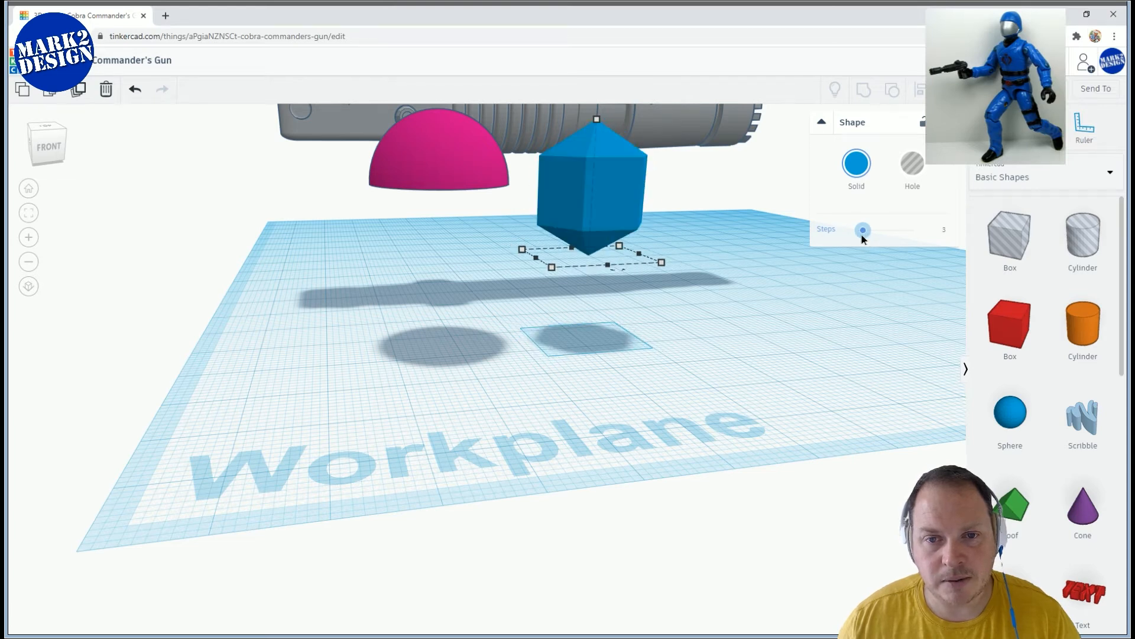
left_click_drag(862, 235, 890, 237)
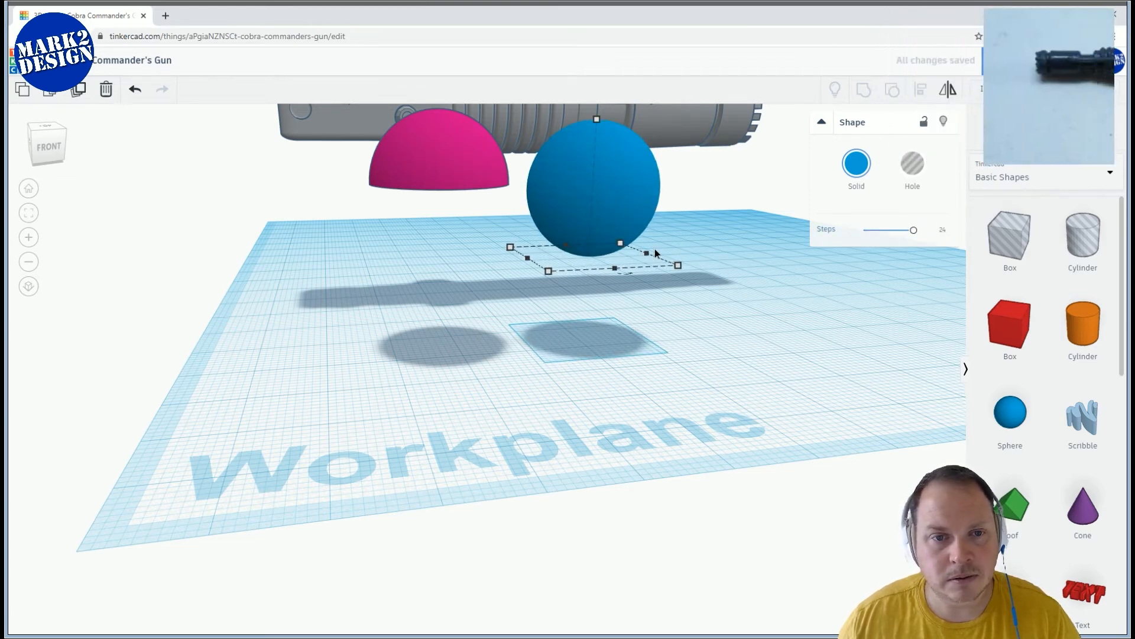
scroll(654, 248, "up", 5)
right_click_drag(630, 294, 619, 311)
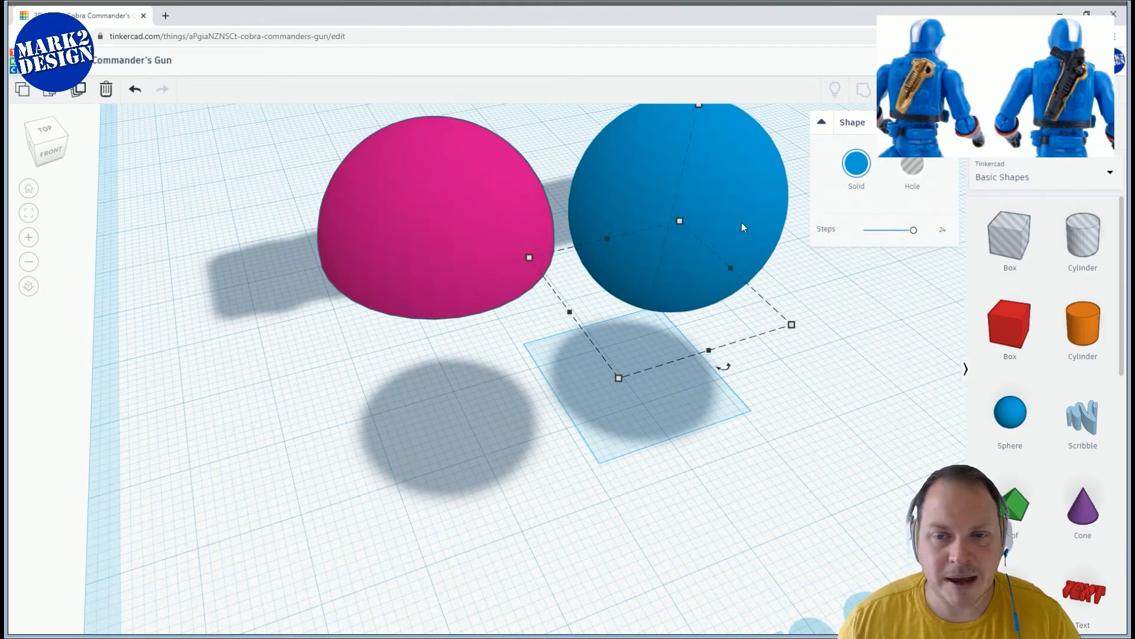
scroll(711, 218, "down", 5)
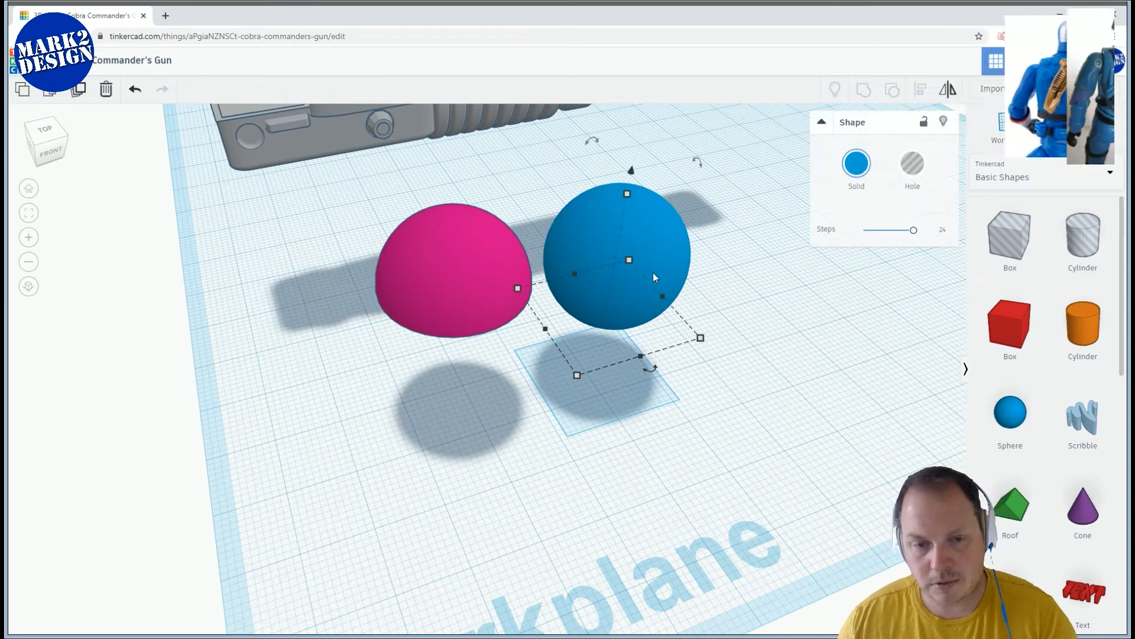
Delete the sphere and move the half sphere behind the gun's rear end
key("Delete")
left_click(462, 237)
scroll(668, 266, "down", 5)
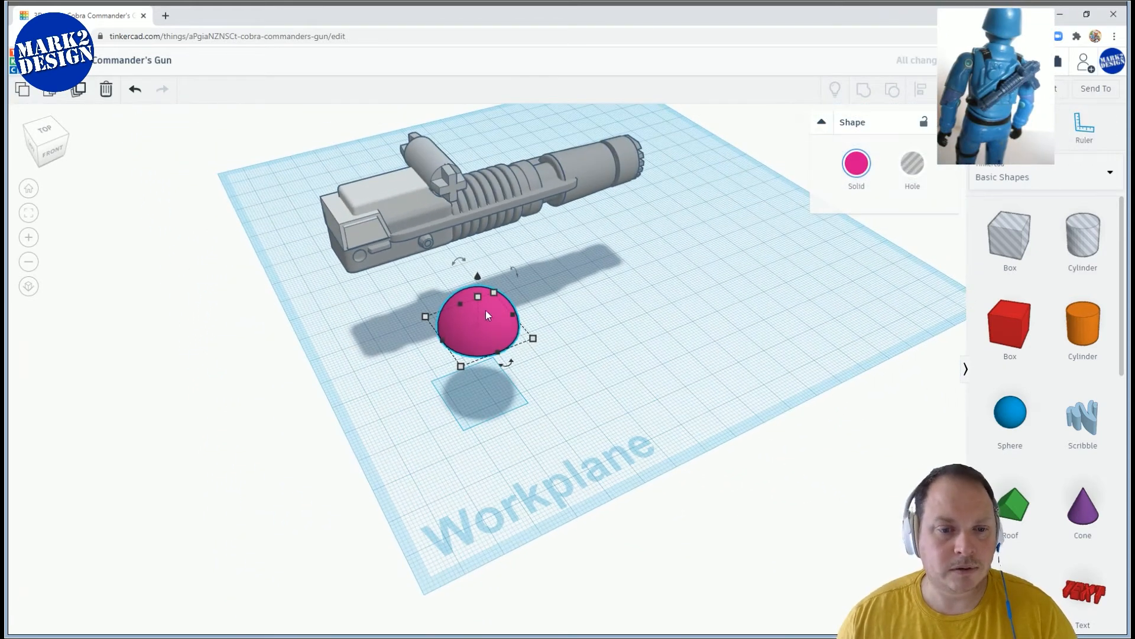
left_click_drag(495, 319, 329, 291)
mouse_move(405, 281)
right_mouse_down()
mouse_move(355, 278)
mouse_move(400, 263)
right_mouse_up()
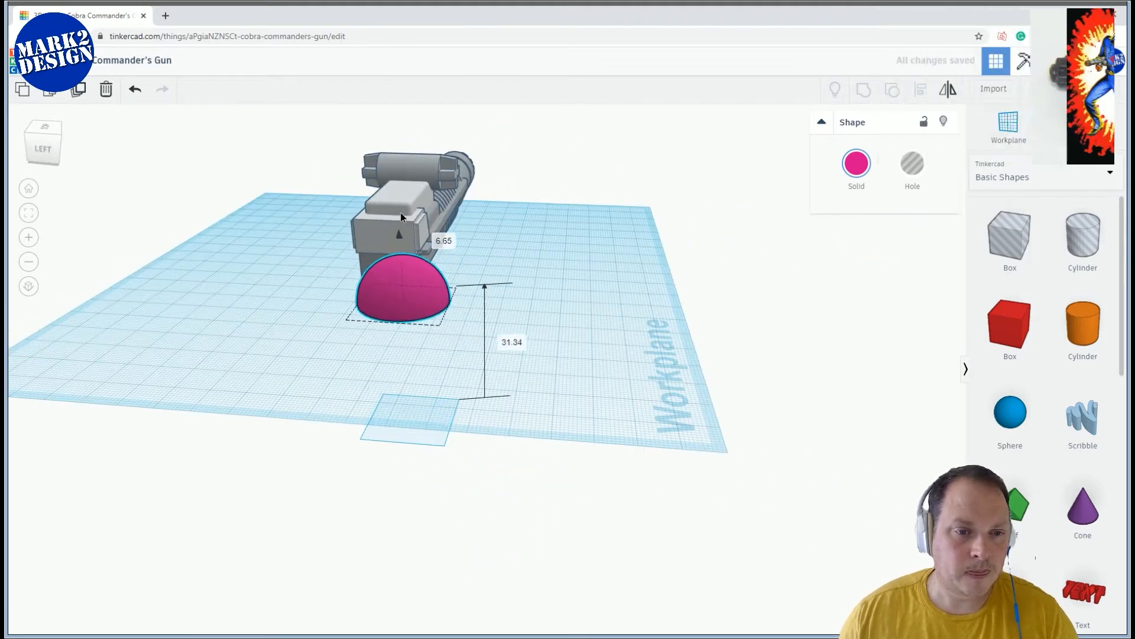
right_click_drag(189, 194, 433, 278)
scroll(518, 357, "up", 6)
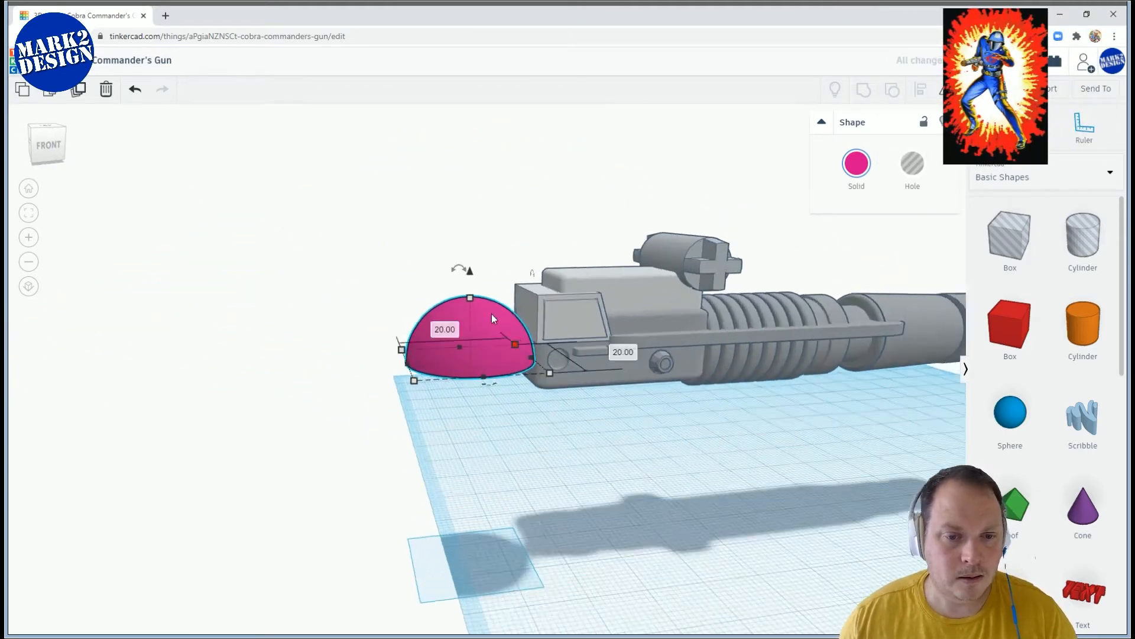
Rotate the half sphere 90° so its flat side faces the gun's rear end
left_click_drag(435, 200, 467, 193)
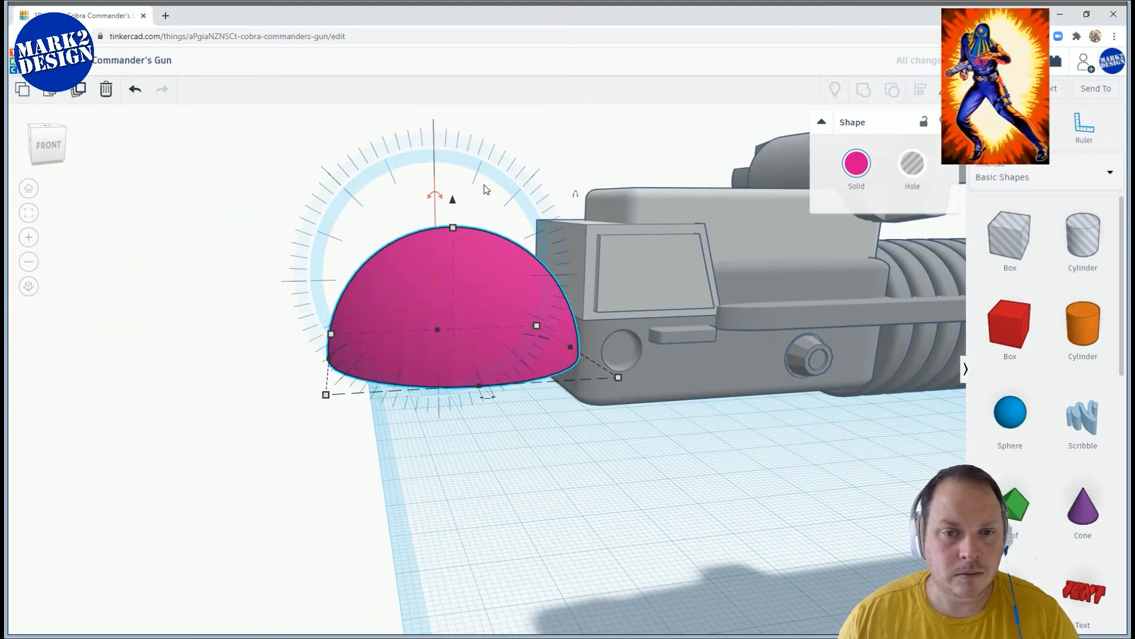
scroll(485, 188, "down", 3)
type("90")
key("Return")
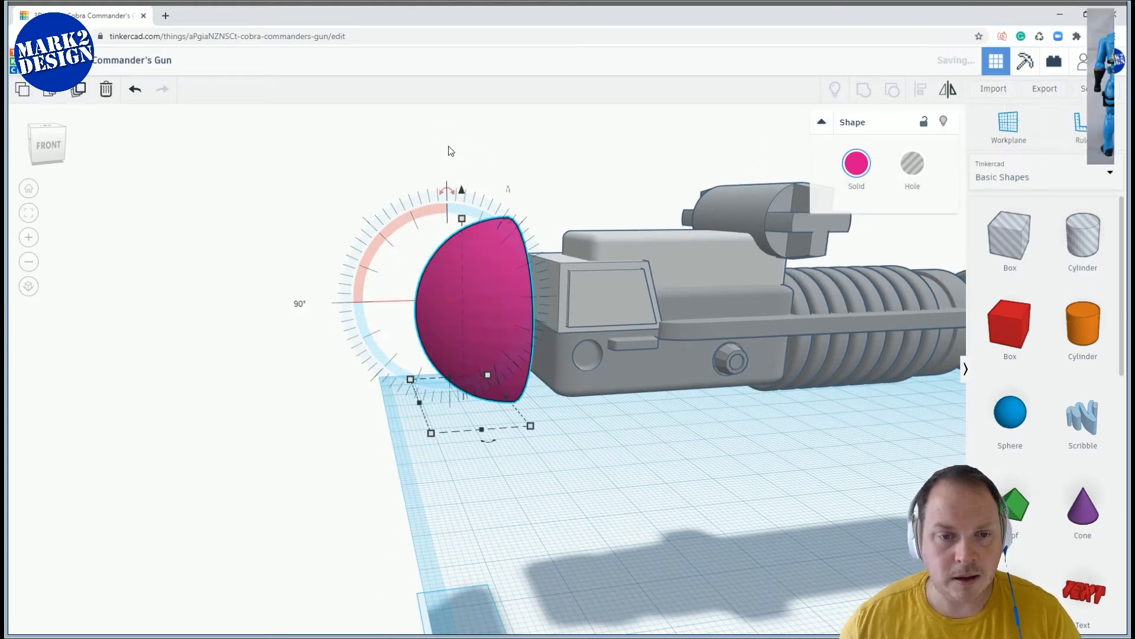
Shrink the half sphere proportionally to about 12.5 mm across and place it against the rear face of the gun
right_click_drag(600, 264, 485, 230)
left_click_drag(485, 229, 484, 242)
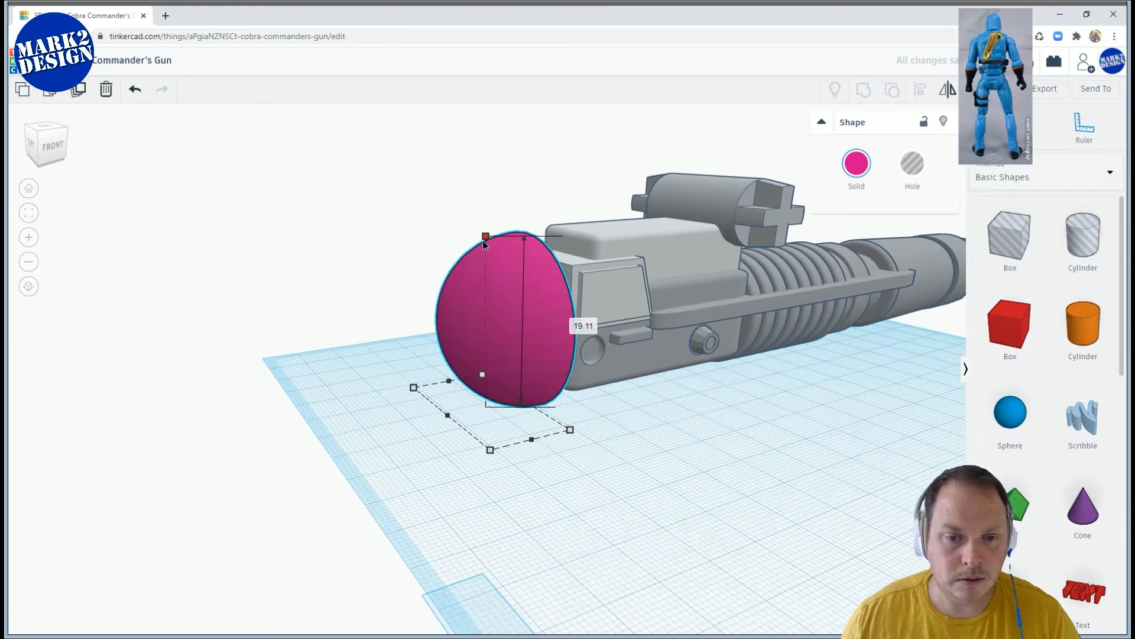
left_click_drag(491, 286, 496, 312, "shift")
right_click_drag(548, 318, 680, 361)
left_click_drag(559, 326, 527, 294)
right_click_drag(449, 266, 415, 292)
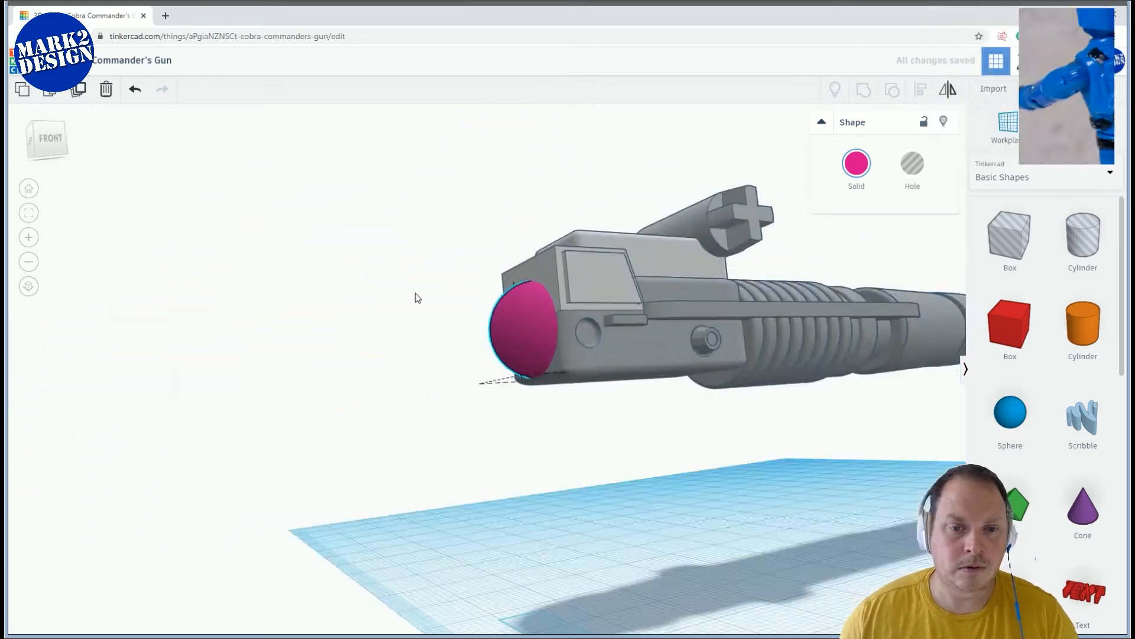
scroll(534, 334, "up", 2)
right_click_drag(516, 344, 526, 375)
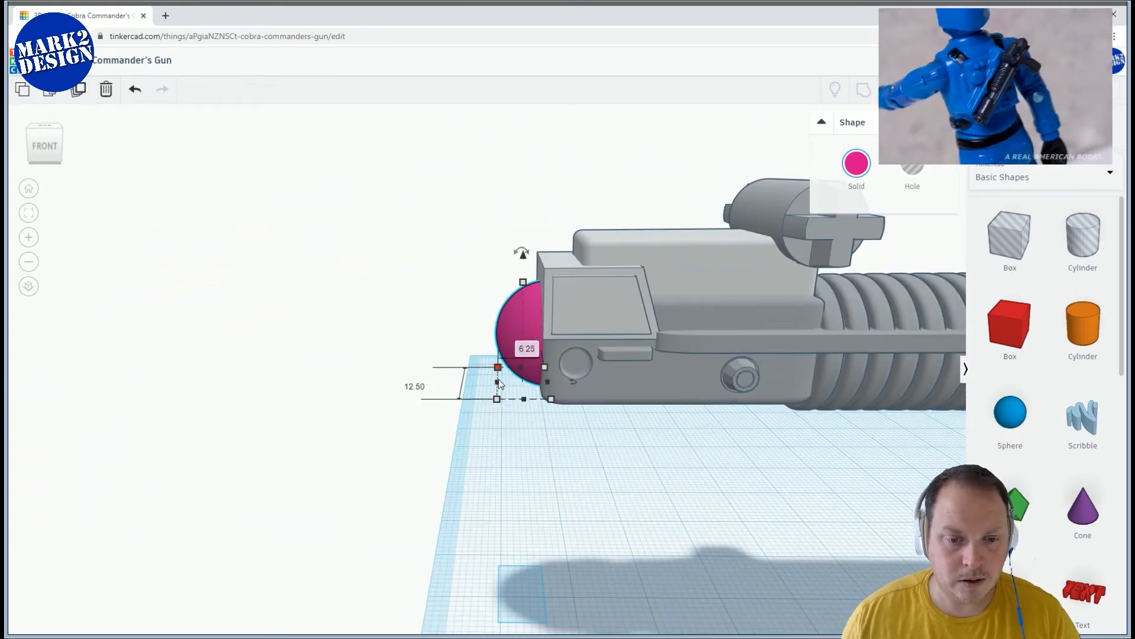
Flatten the half sphere to about 4.21 mm deep, then nudge it sideways and adjust its height on the rear face
left_click_drag(498, 383, 513, 382)
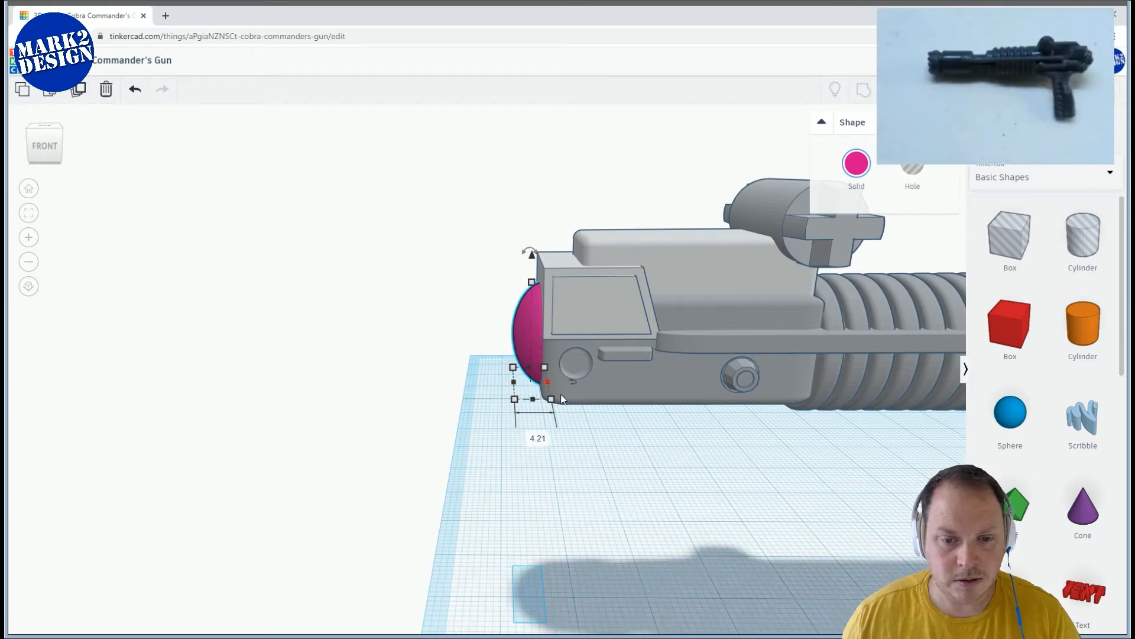
right_click_drag(624, 364, 875, 372)
key("Left")
key("Left")
key("Left")
key("Left")
key("Left")
left_click_drag(512, 249, 517, 239)
right_click_drag(552, 249, 655, 248)
Select the half sphere together with the whole gun and align them on their centre across the gun's width
left_click_drag(390, 157, 644, 371)
right_click_drag(726, 305, 723, 355)
key("l")
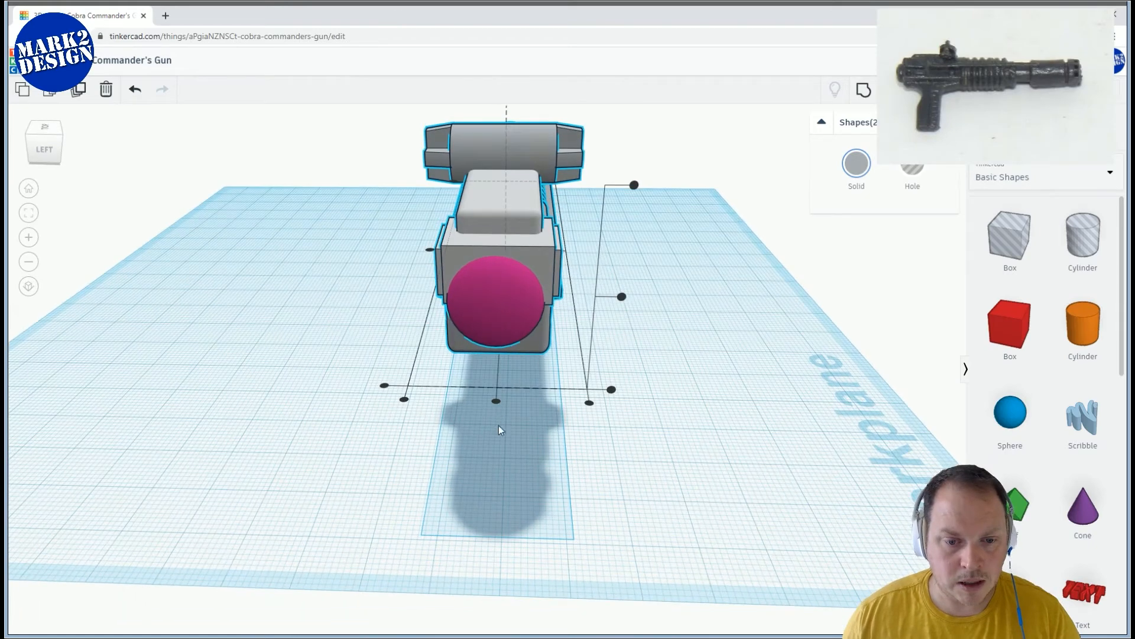
left_click(496, 401)
key("l")
right_click_drag(572, 368, 548, 385)
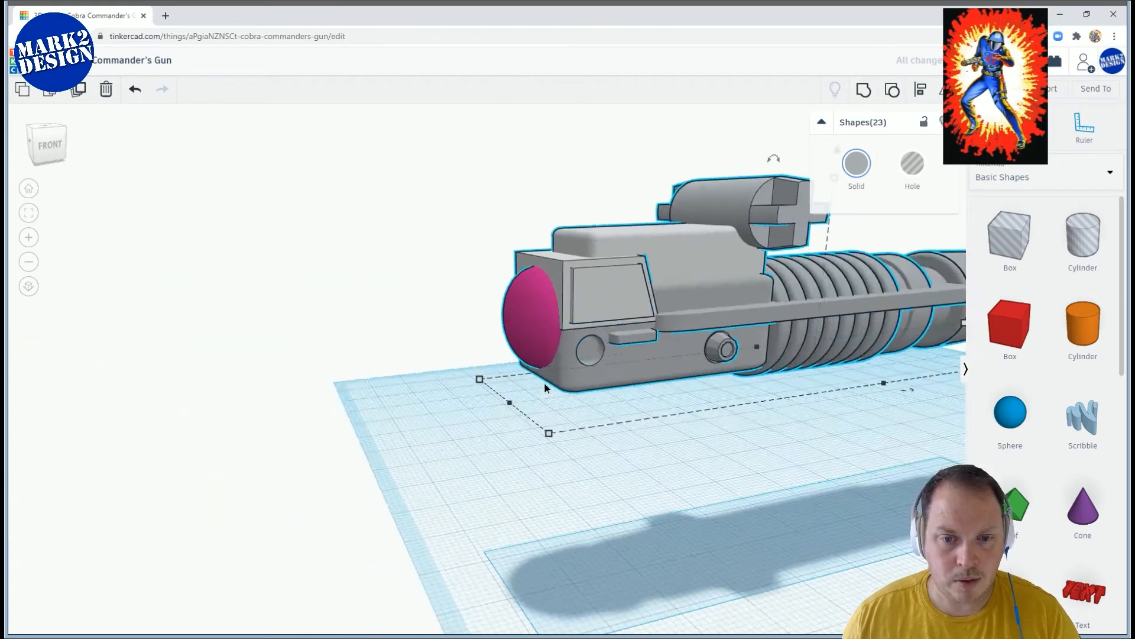
Add a hole box in front of the gun and move it toward the area beneath the rear body
scroll(654, 437, "down", 4)
right_click_drag(634, 459, 648, 487)
scroll(541, 411, "down", 3)
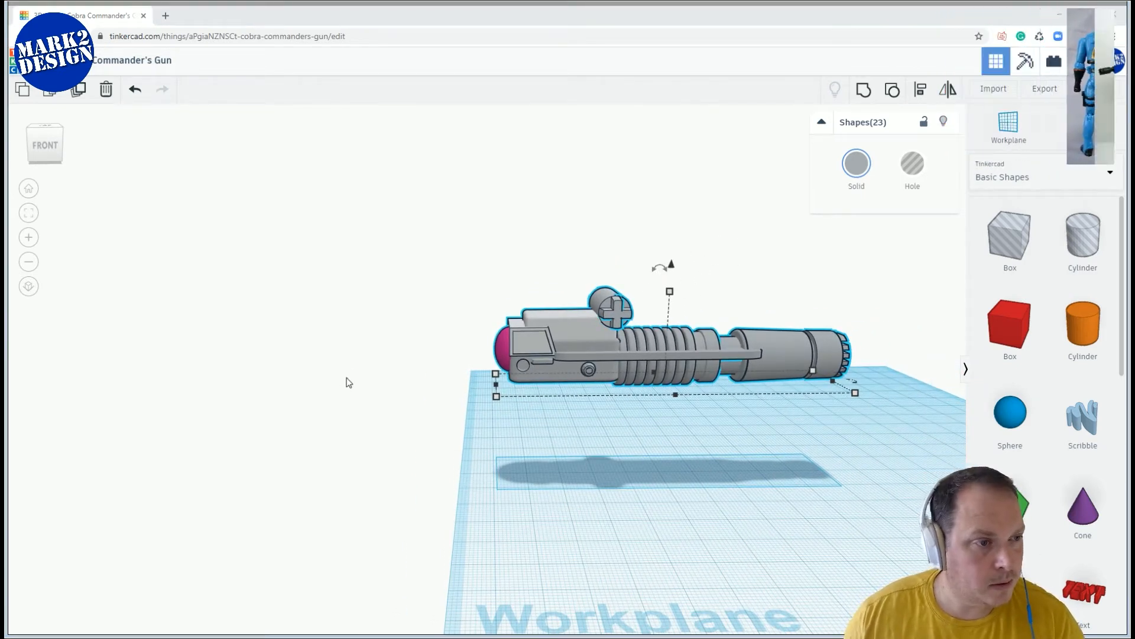
right_click_drag(576, 460, 621, 450)
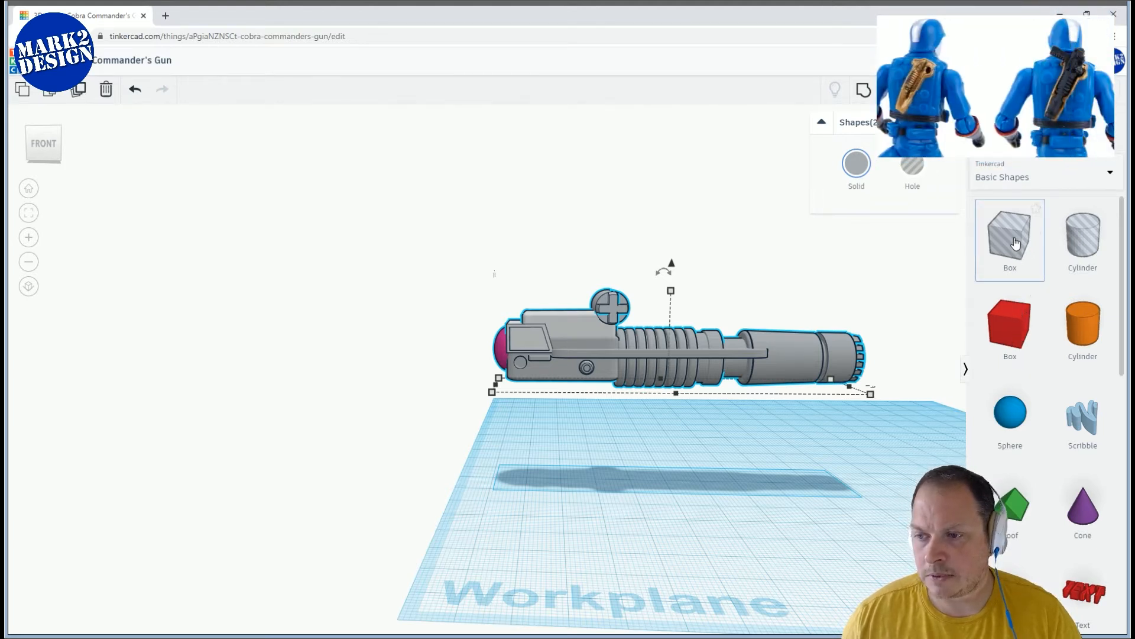
left_click_drag(1015, 254, 602, 484)
right_click_drag(626, 472, 822, 474)
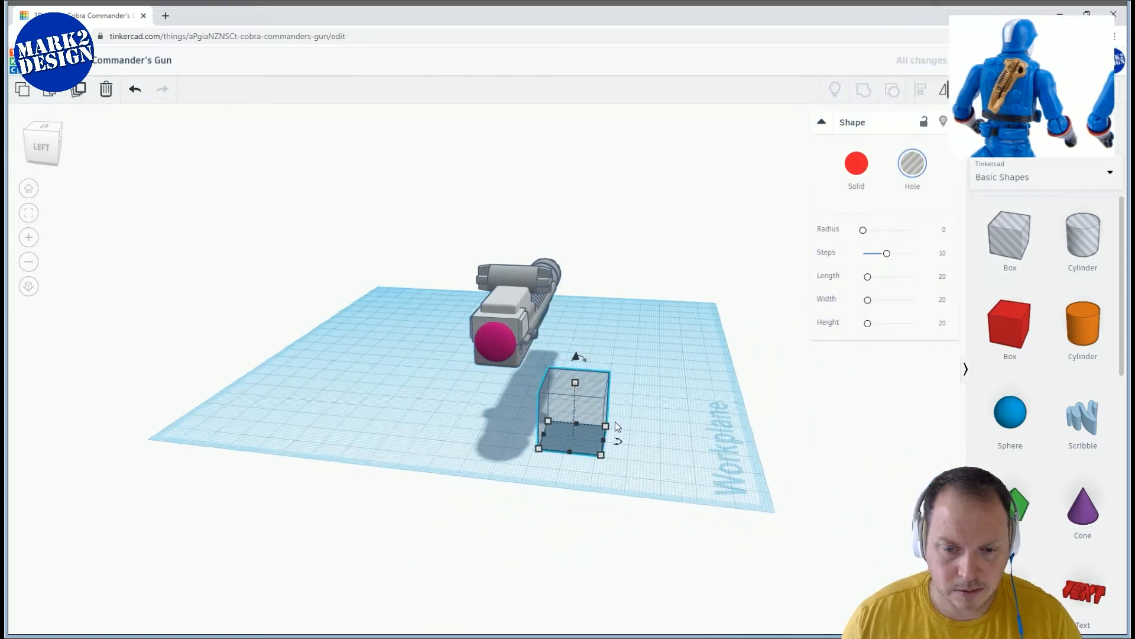
left_click_drag(585, 406, 518, 406)
Raise the hole box to the underside of the rear body and nudge it into place beneath the gun
right_click_drag(517, 409, 727, 402)
left_click_drag(406, 386, 399, 336)
right_click_drag(444, 313, 472, 331)
key("Left")
key("Left")
key("Left")
key("Left")
key("Left")
key("Left")
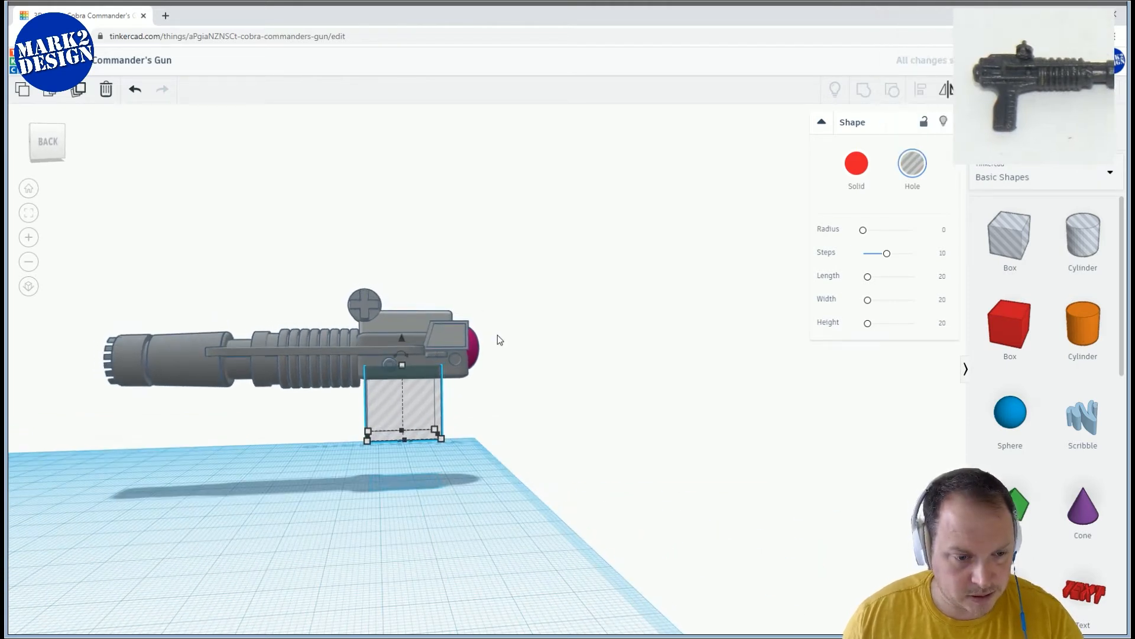
Lengthen the hole box to about 30.18 mm so it reaches the rear end of the body
right_click_drag(486, 340, 447, 436)
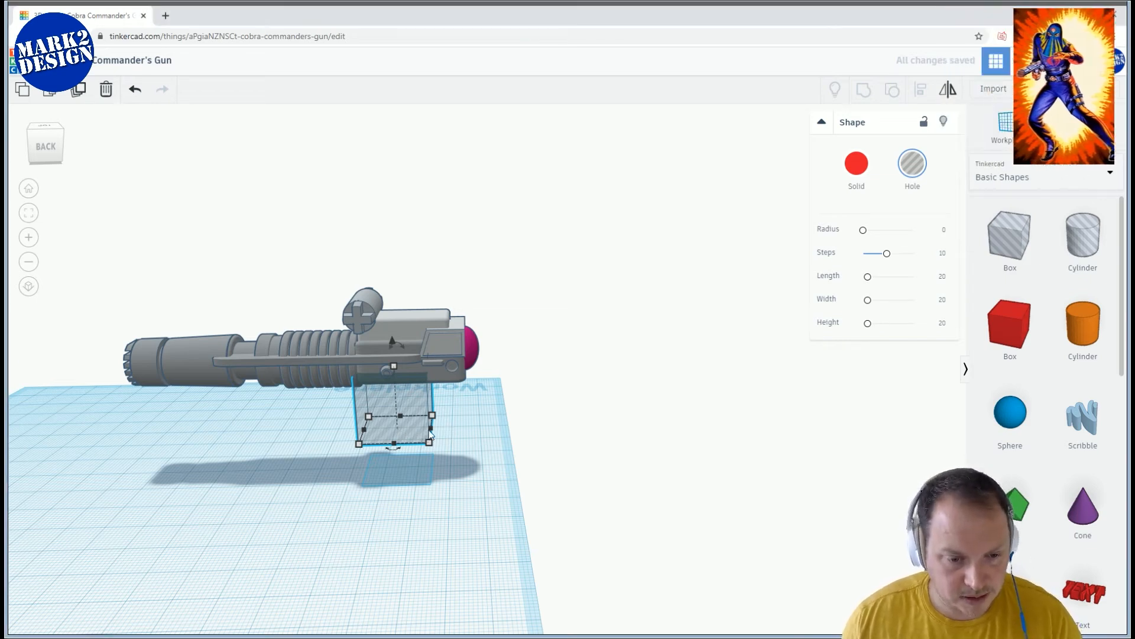
left_click_drag(431, 429, 458, 428)
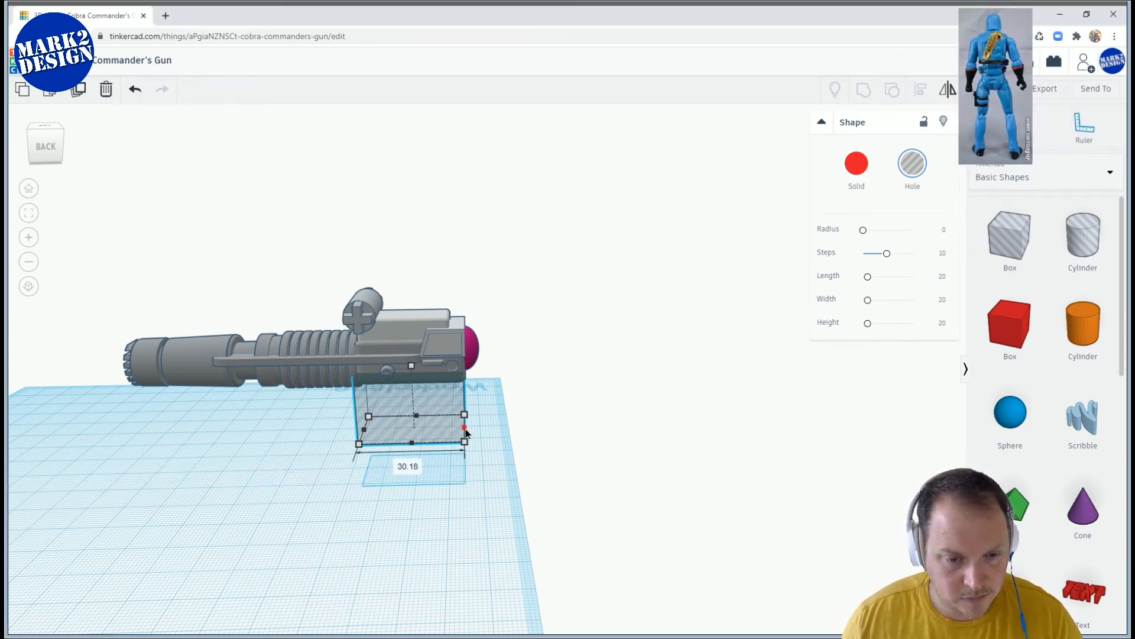
right_click_drag(466, 436, 396, 441)
left_click_drag(377, 503, 380, 512)
right_click_drag(407, 533, 353, 528)
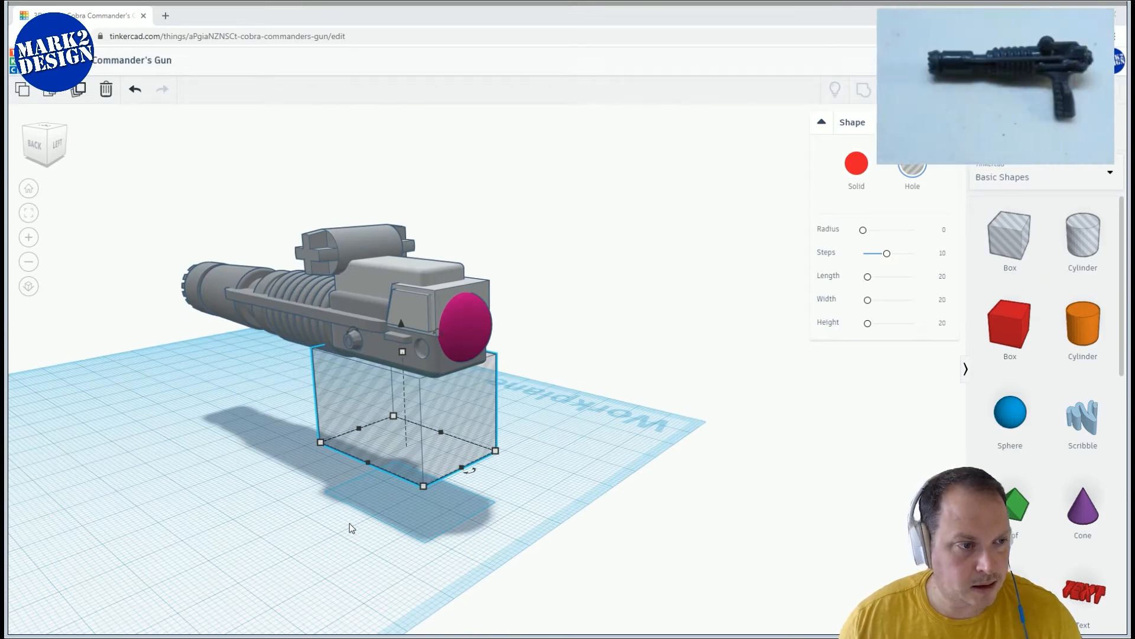
Narrow the hole box from both sides so it is slimmer than the rear body and sits beneath its middle
right_click_drag(374, 509, 510, 509)
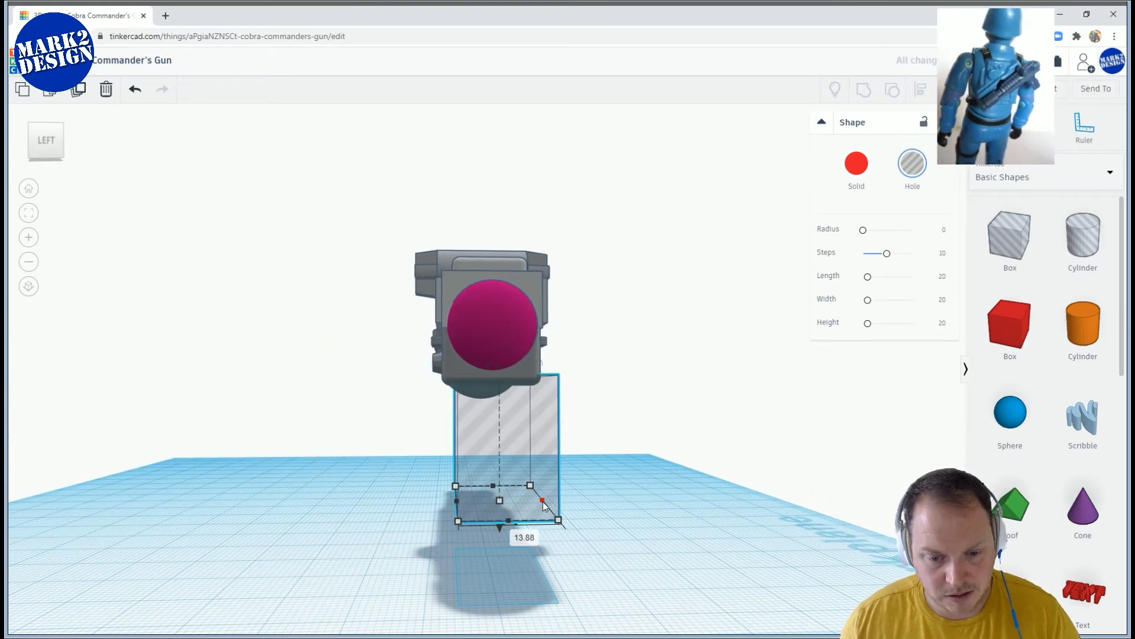
right_click_drag(591, 518, 361, 493)
left_click_drag(362, 493, 367, 484)
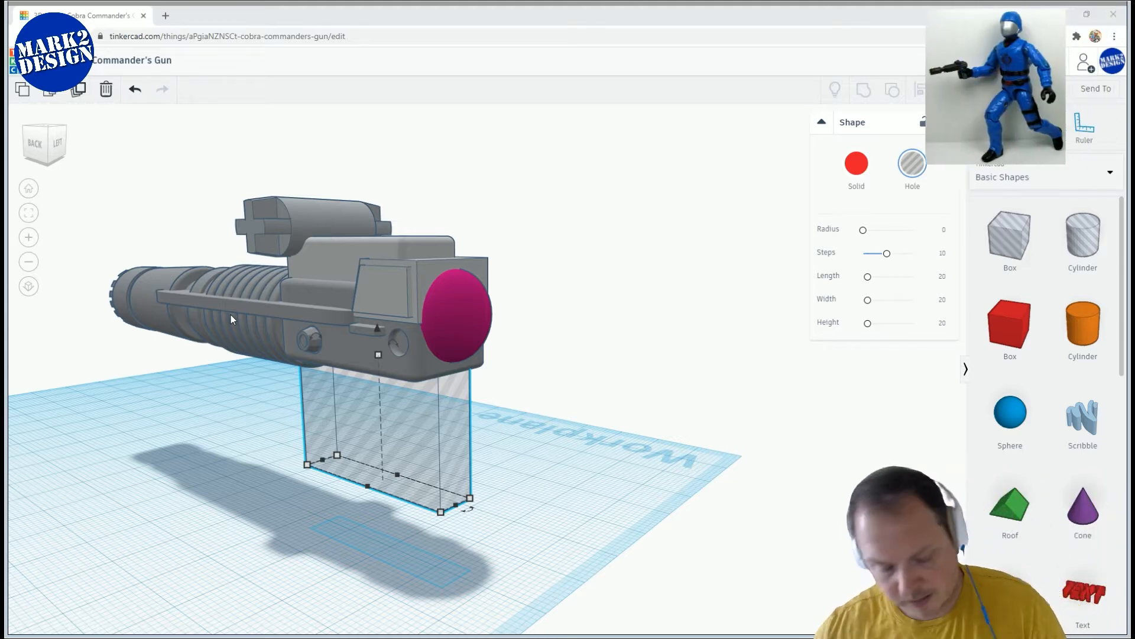
Set the hole box's height to 23 mm and lower it to the underside of the rear body
mouse_move(379, 356)
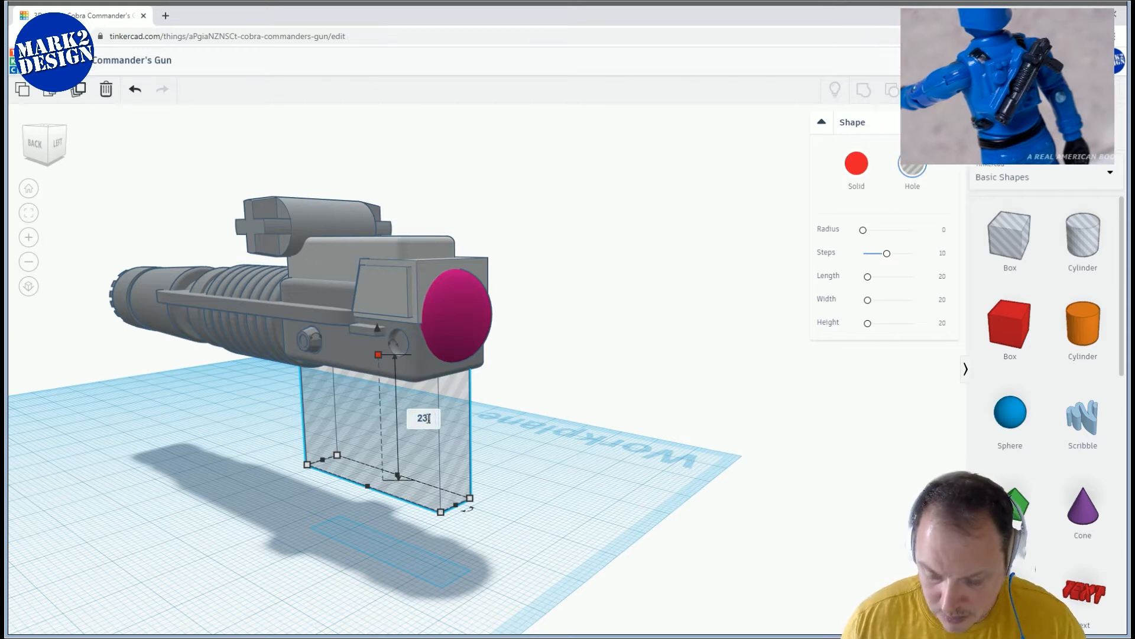
left_click(606, 370)
right_click_drag(605, 370, 627, 359)
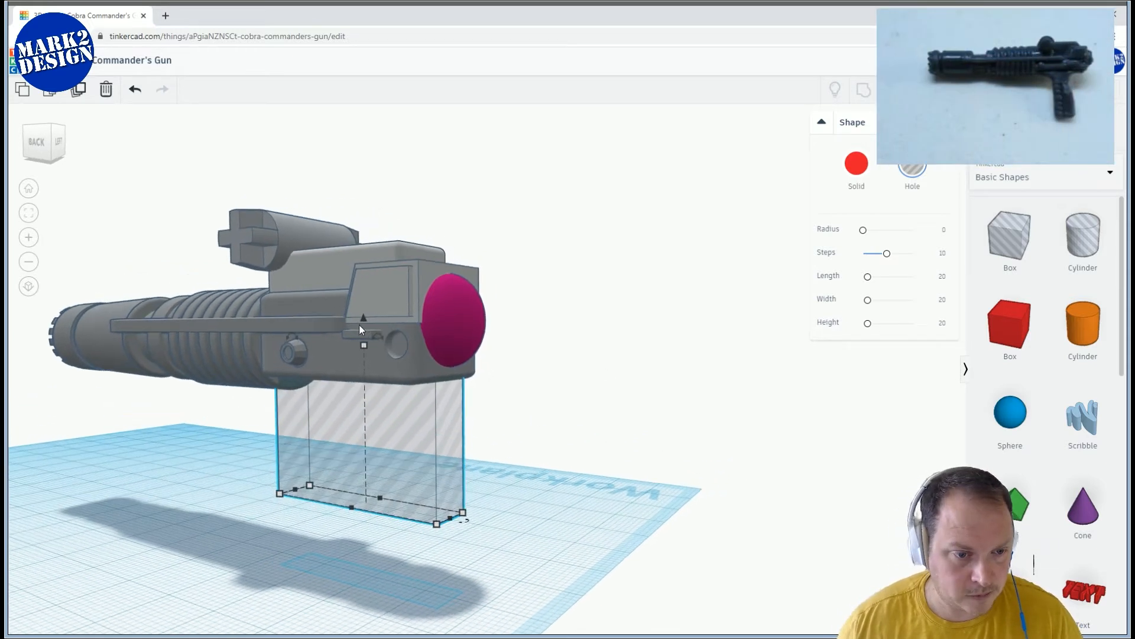
left_click_drag(363, 318, 375, 346)
right_click_drag(539, 423, 86, 405)
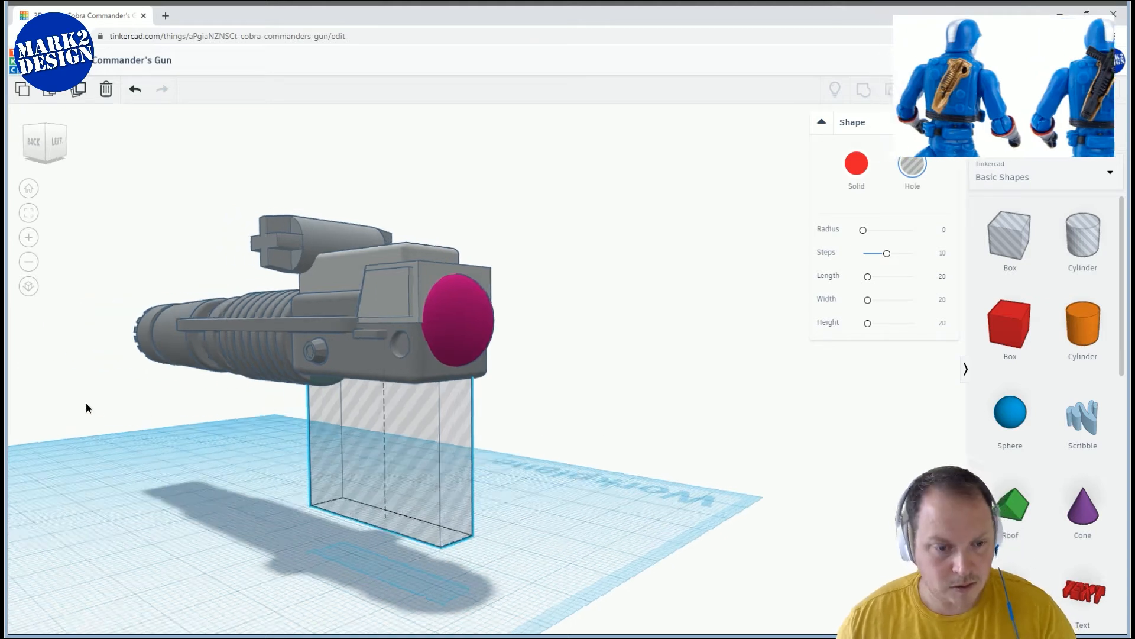
Change the hole box under the rear body to a solid
scroll(641, 562, "down", 3)
scroll(633, 539, "down", 2)
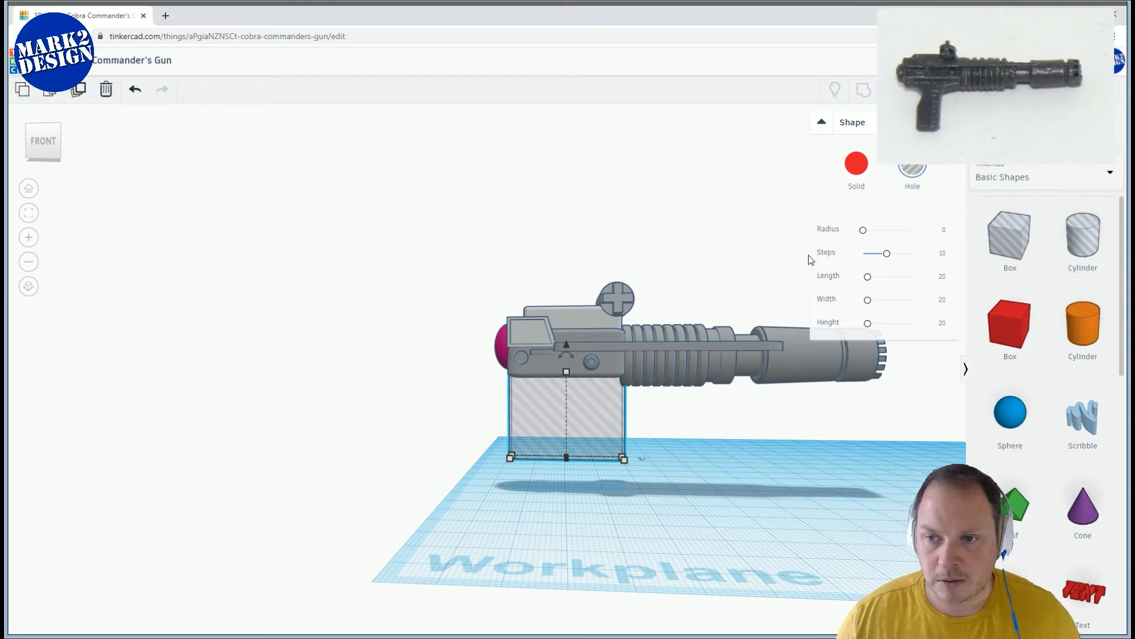
left_click(861, 164)
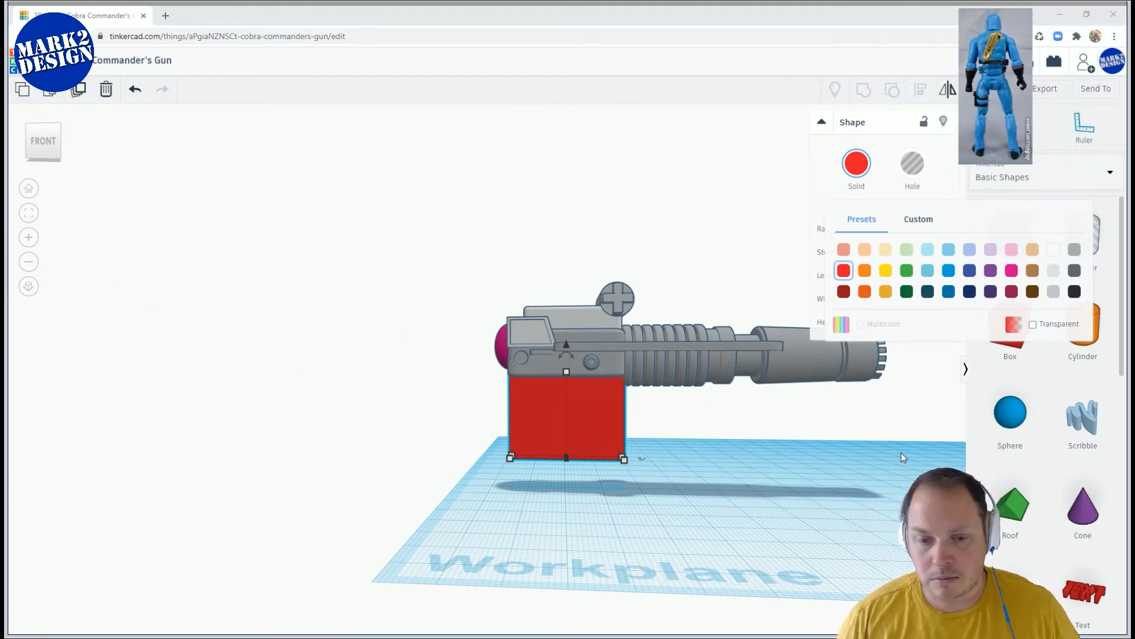
Add a hole cylinder on the workplane by the rear end of the solid box
left_click(1078, 266)
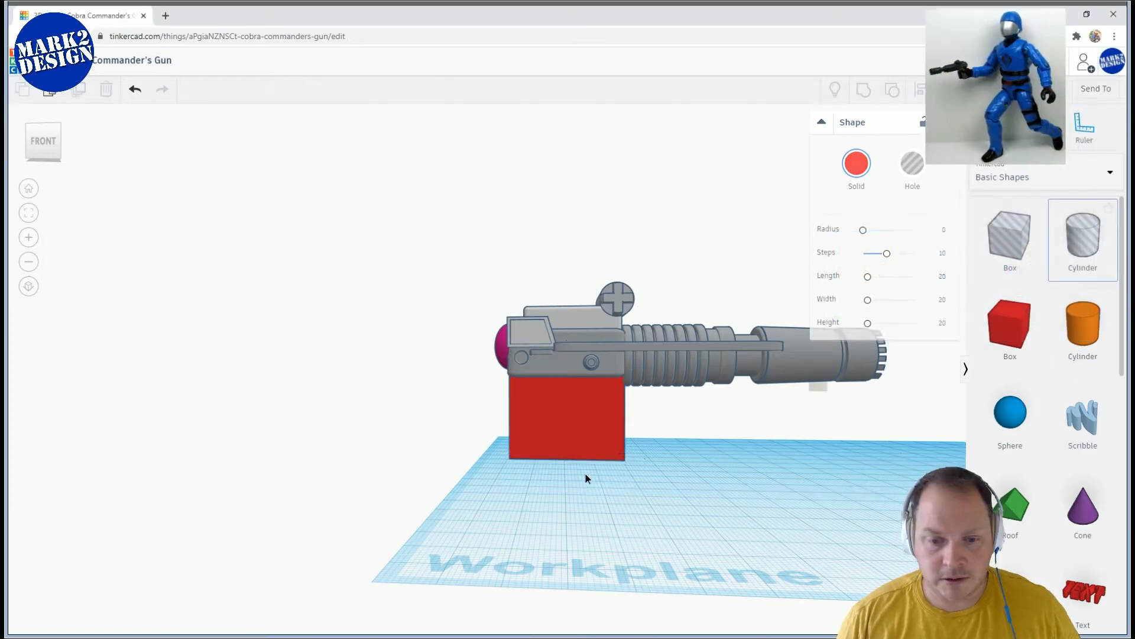
left_click(524, 491)
right_click_drag(620, 505, 497, 384)
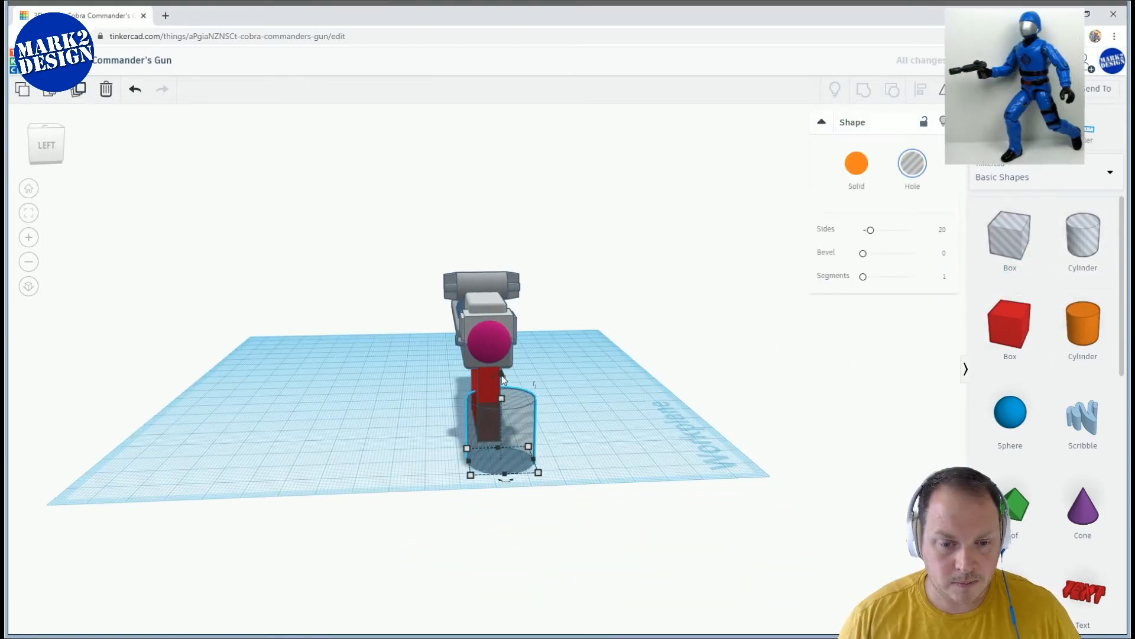
Rotate the hole cylinder 90° so it lies across the gun and set it to 64 sides
left_click(500, 350)
type("9")
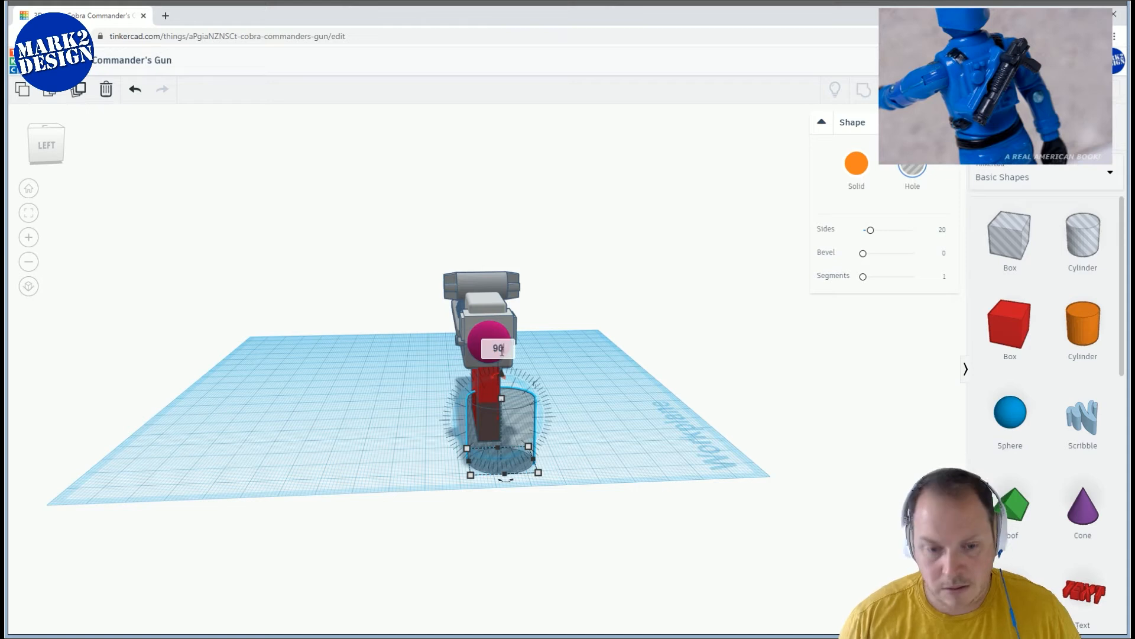
type("0")
key("Return")
right_click_drag(564, 389, 526, 441)
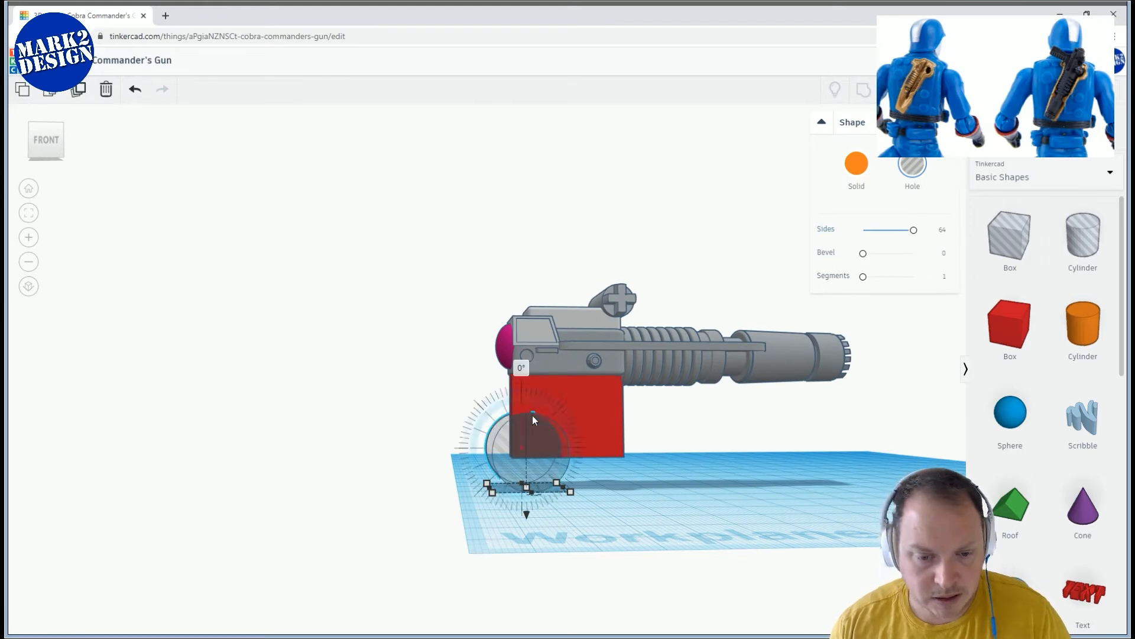
Raise the hole cylinder to the rear edge of the red box under the body and shrink it to about 9.63 mm high
left_click_drag(525, 516, 530, 453)
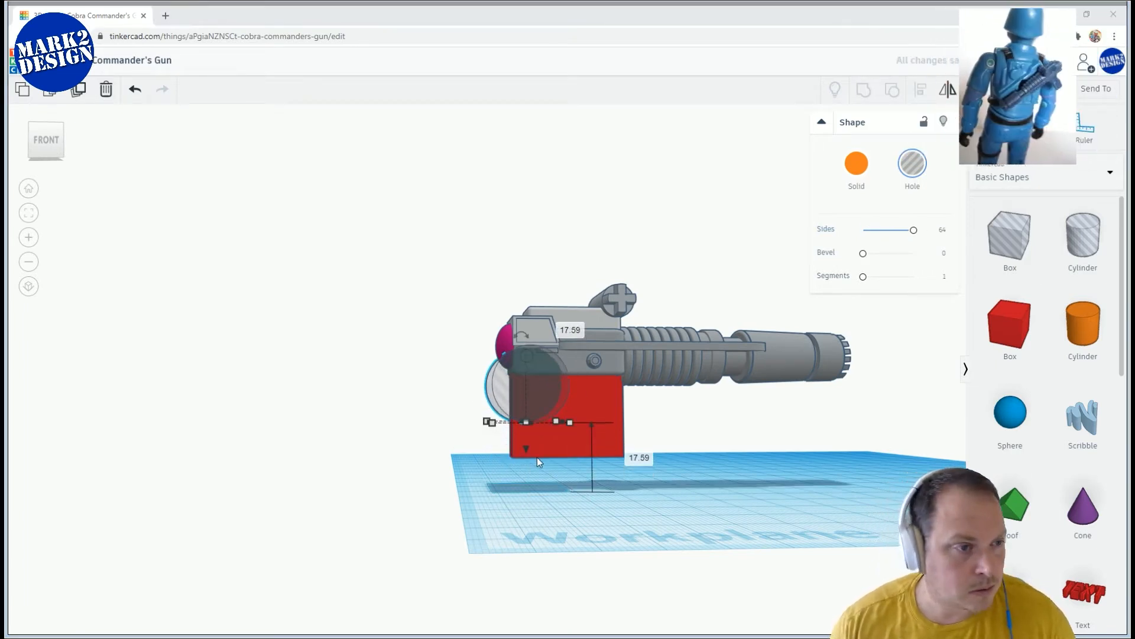
right_click_drag(587, 436, 560, 419)
scroll(558, 418, "down", 1)
scroll(558, 285, "up", 2)
left_click_drag(545, 218, 539, 285)
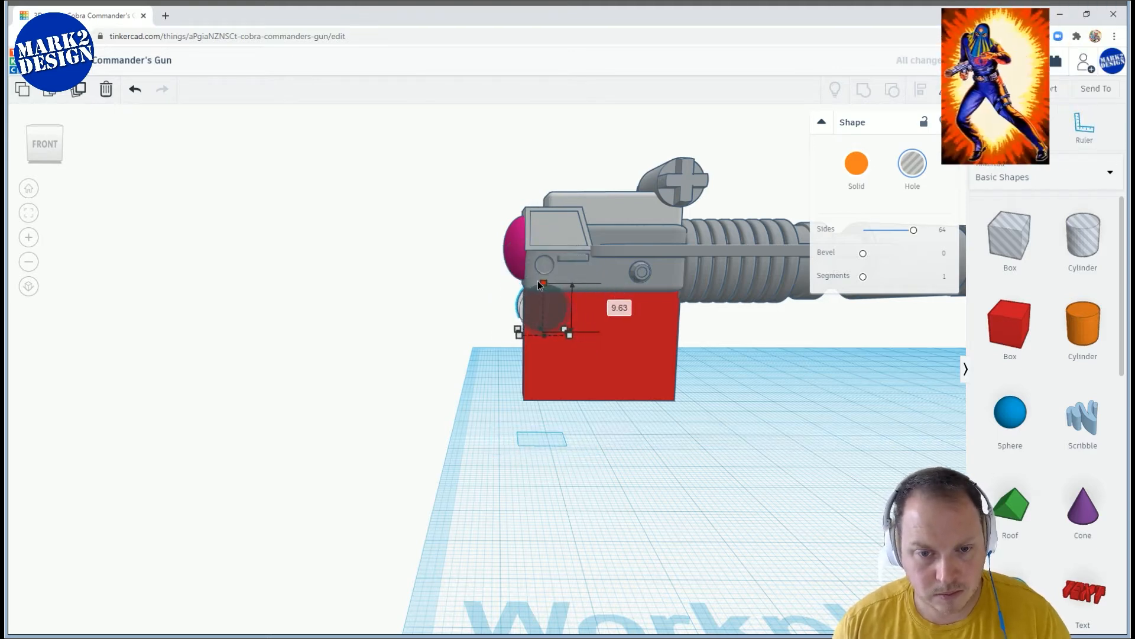
right_click_drag(562, 284, 548, 265)
left_click_drag(538, 256, 537, 267)
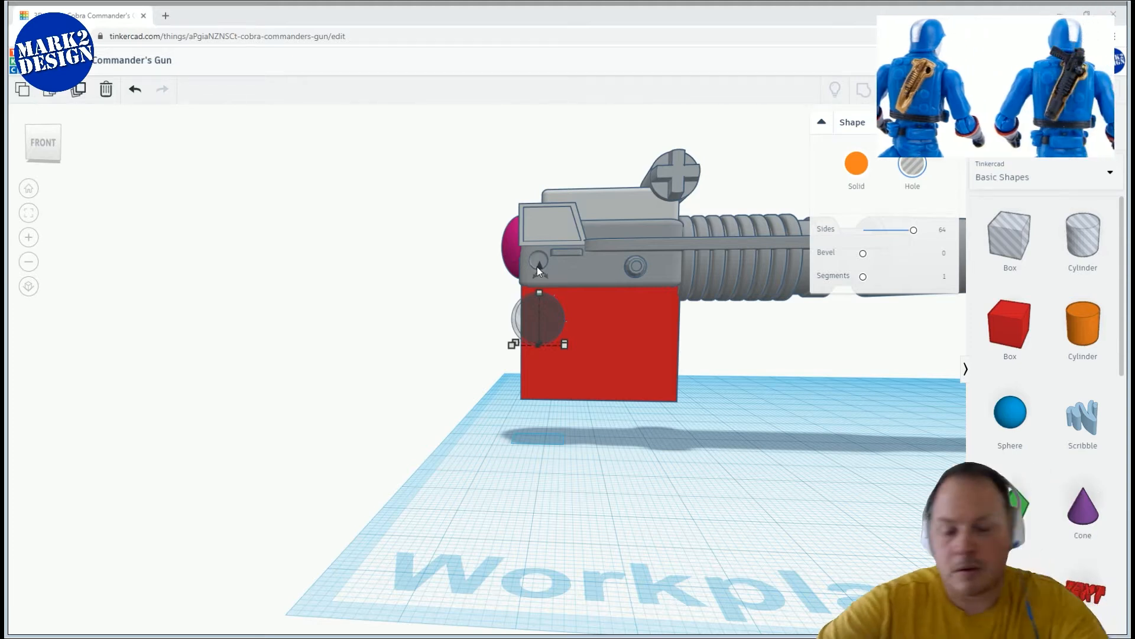
Recolour the red box under the rear body brown
left_click(799, 383)
right_click_drag(800, 383, 610, 363)
left_click(611, 364)
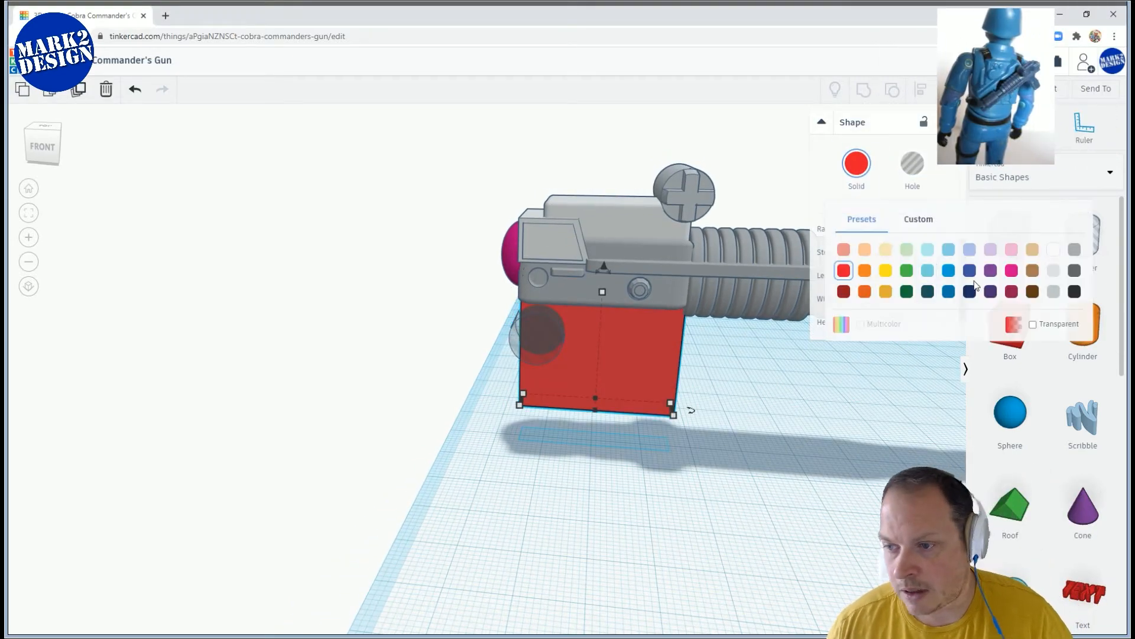
left_click(1029, 272)
left_click(760, 394)
Duplicate the brown box, lower the copy by about 8.39 mm and colour it red
left_click(638, 363)
left_click(78, 91)
left_click(377, 247)
left_click(672, 412)
left_click_drag(609, 267, 606, 311)
left_click(863, 178)
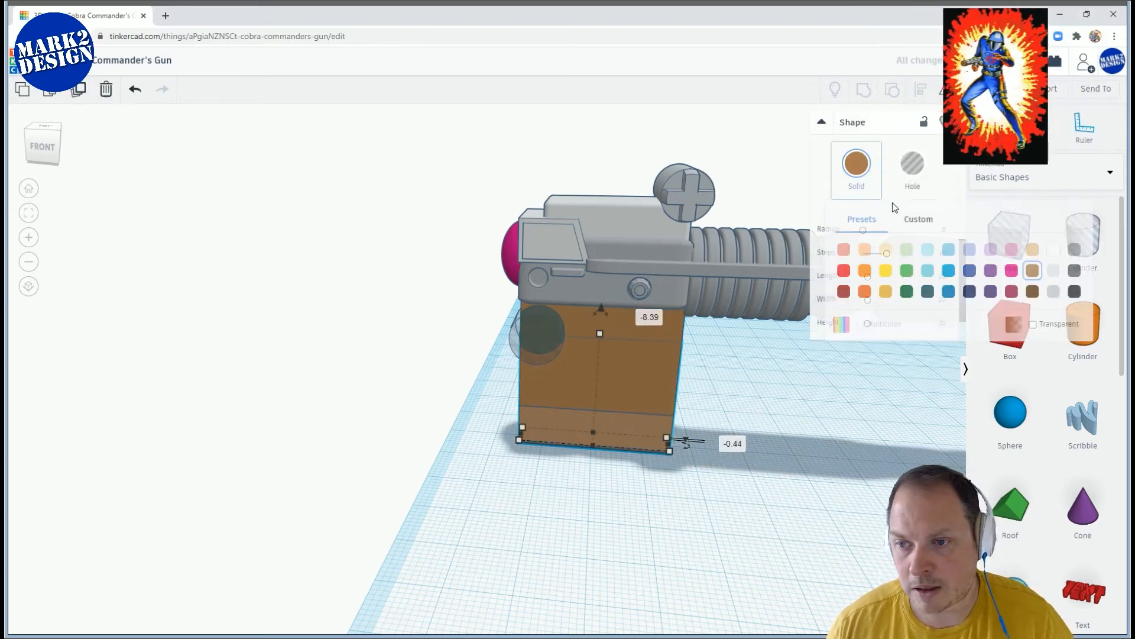
left_click(843, 273)
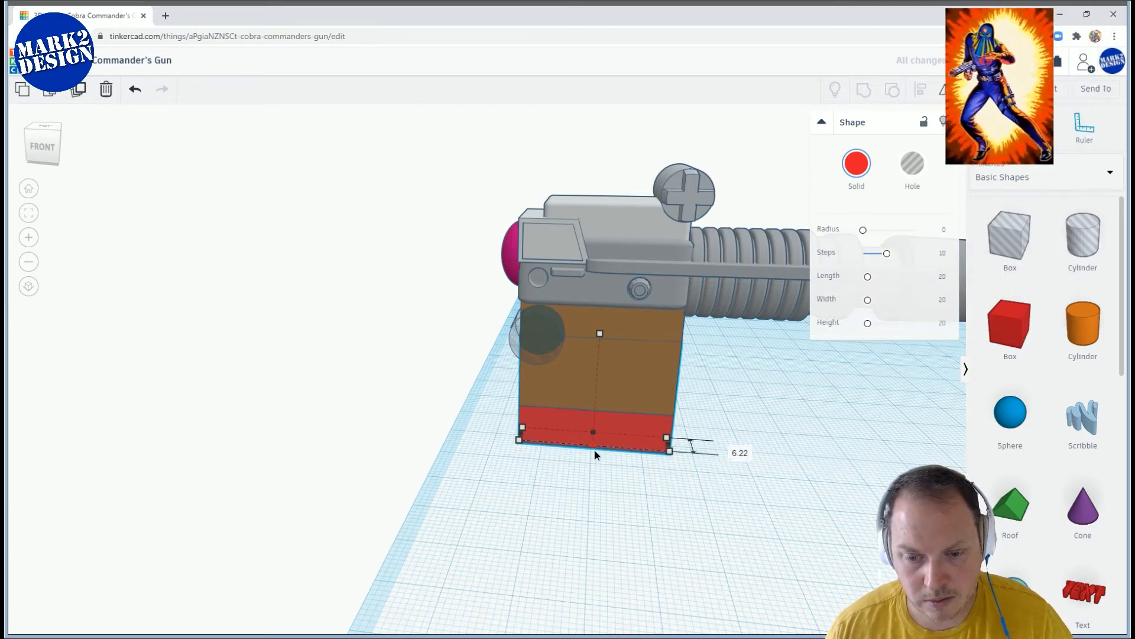
Shorten the red copy to 9.50 mm along the gun and raise it against the underside of the rear body
left_click_drag(663, 448, 609, 453)
type("9.50")
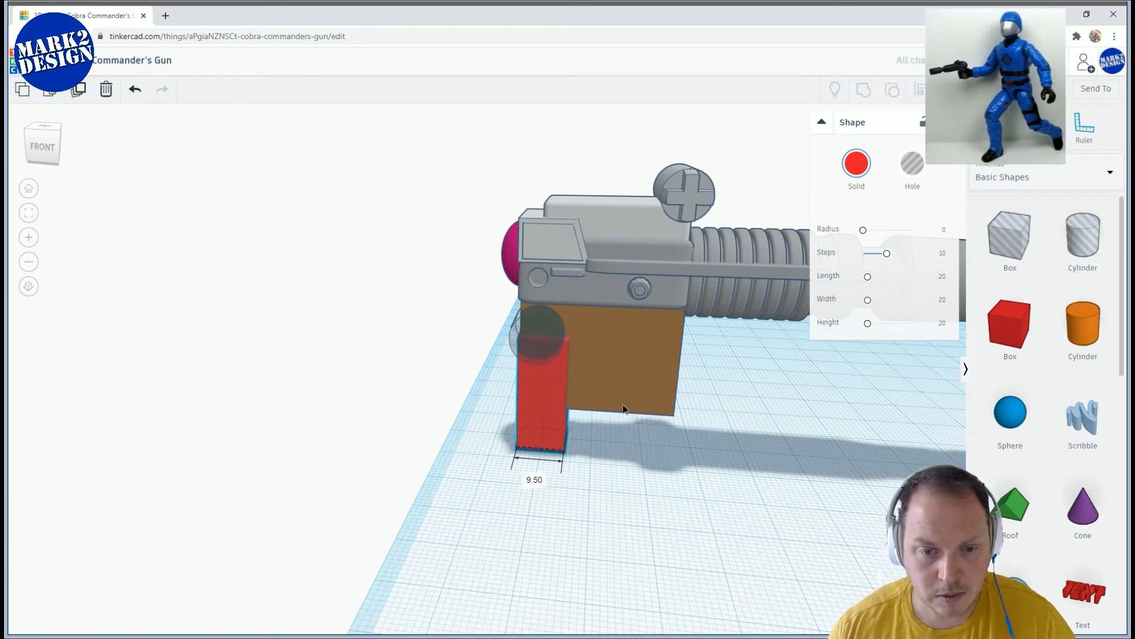
right_click_drag(623, 405, 610, 395)
scroll(610, 395, "up", 3)
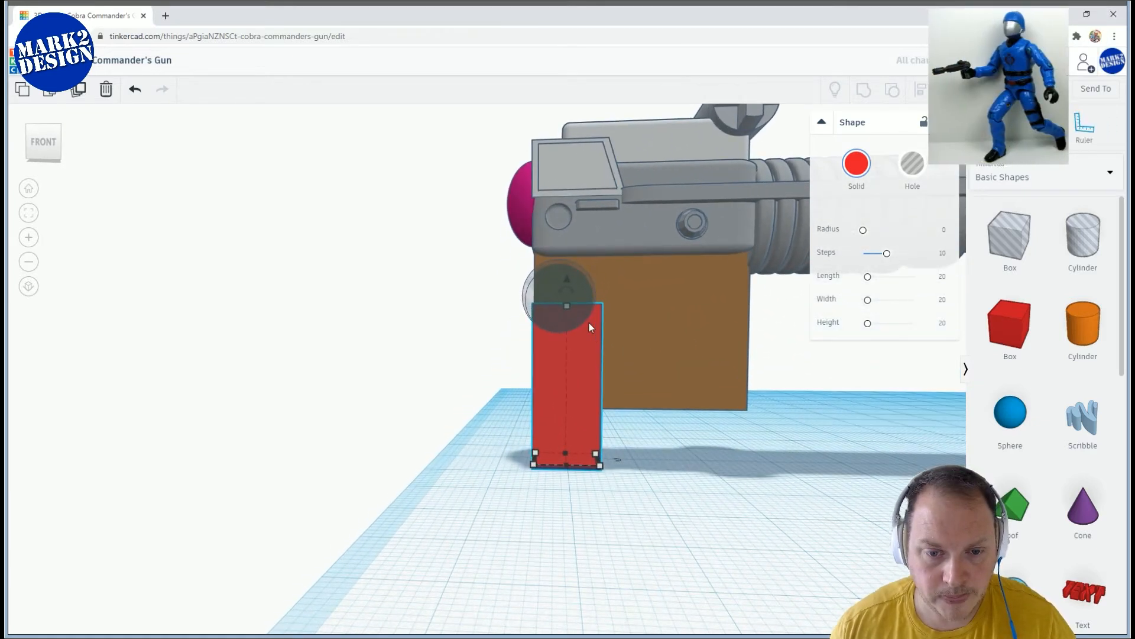
right_click_drag(596, 354, 624, 356)
left_click_drag(566, 280, 568, 213)
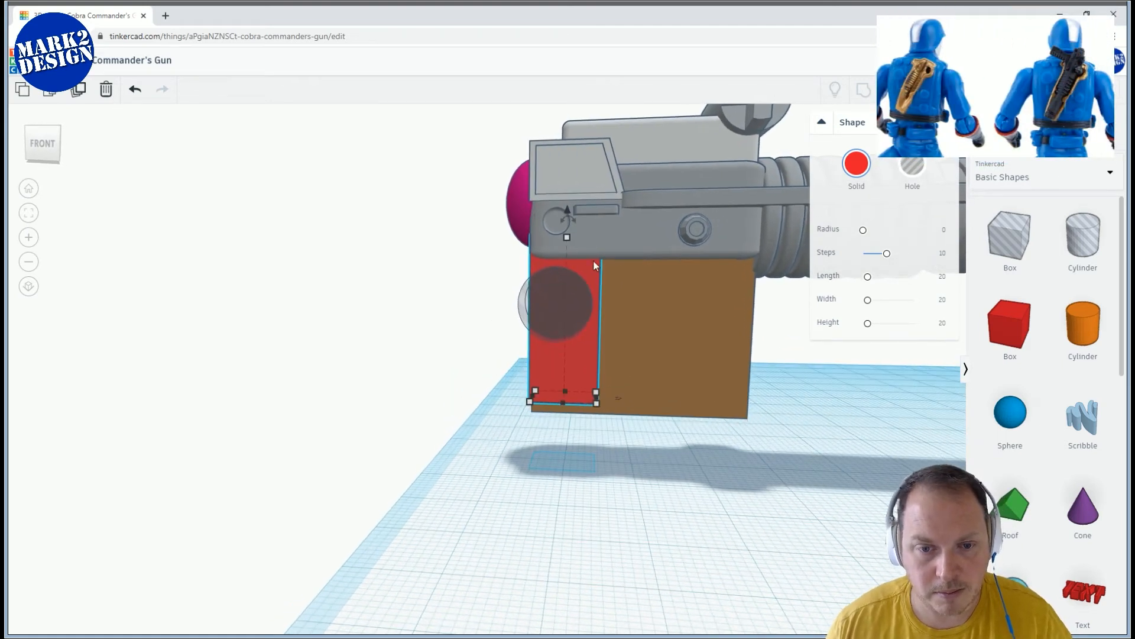
Nudge the hole cylinder three grid steps towards the barrel
left_click(577, 299)
key("Right")
key("Right")
key("Right")
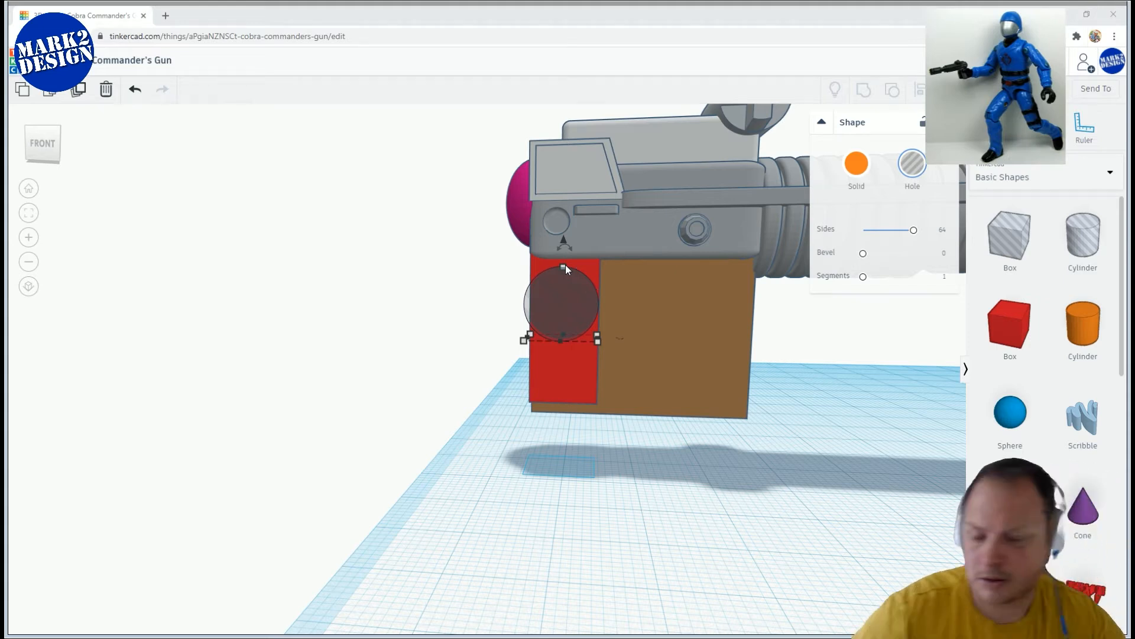
left_click(681, 517)
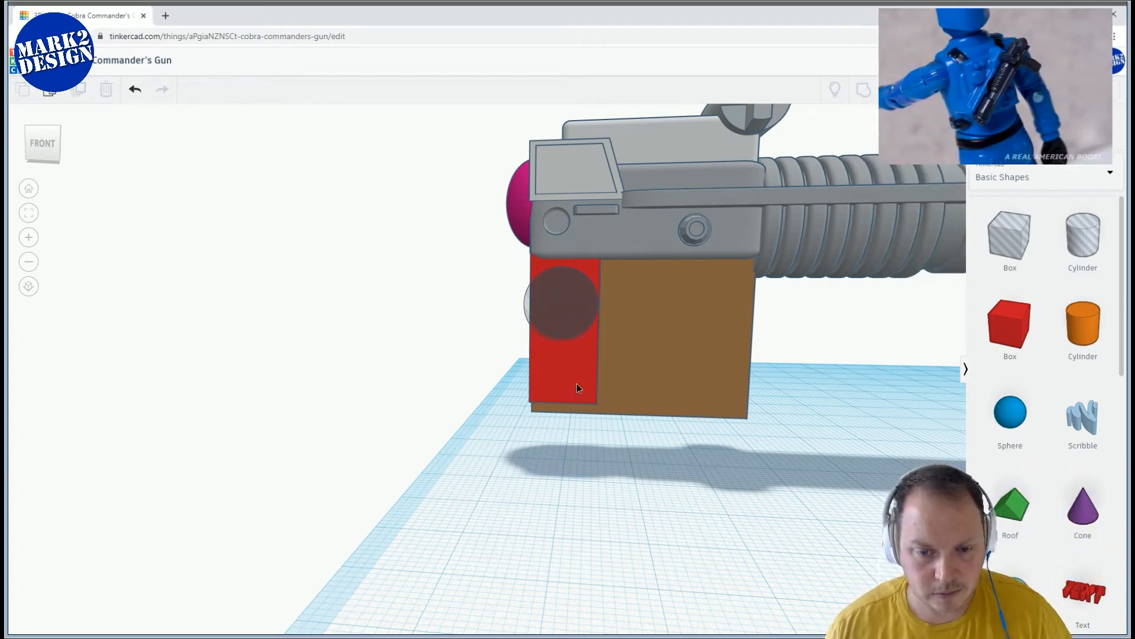
Set the red box's size along the gun to 7.25 mm
left_click(579, 390)
mouse_move(596, 402)
left_click(559, 419)
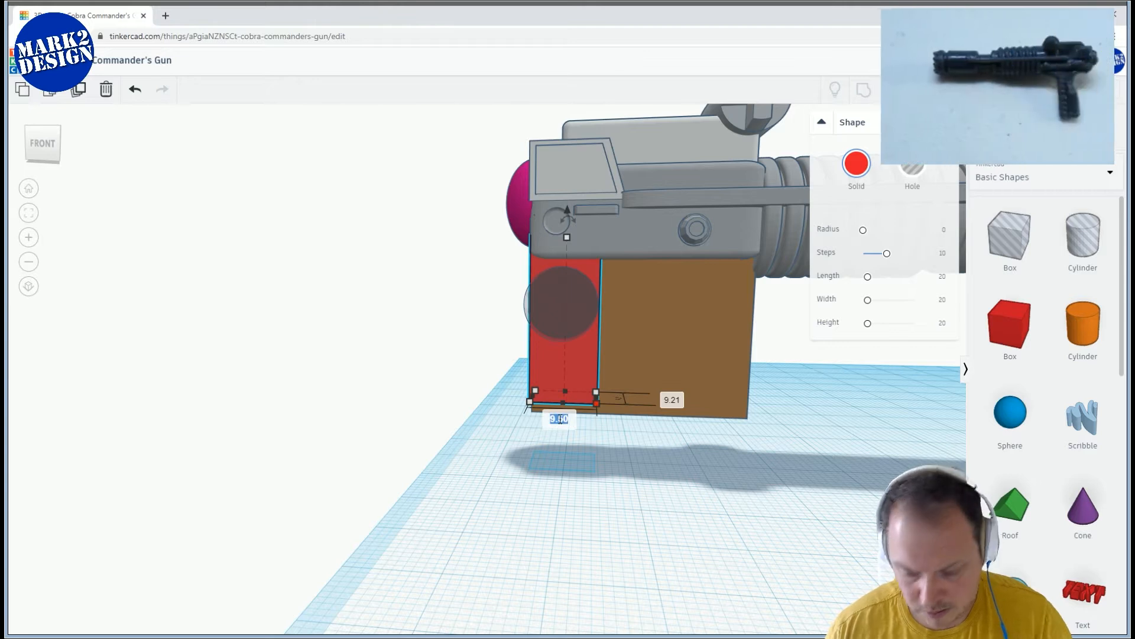
type("7.25")
key("Return")
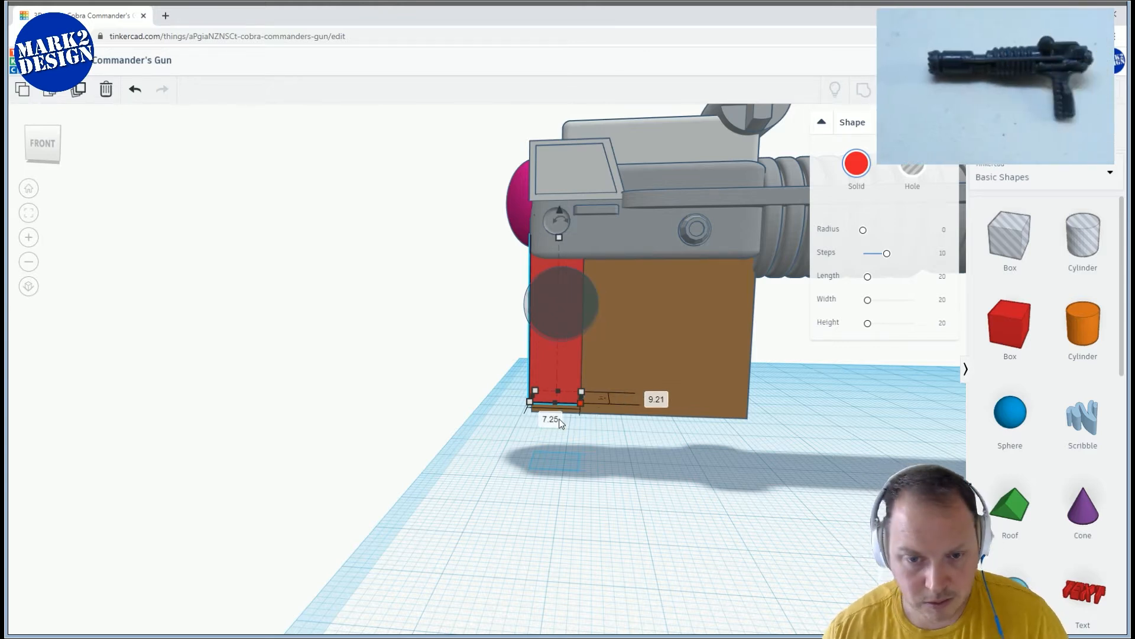
Raise the red box partly into the rear body and place a duplicate about 14.02 mm below it
mouse_move(557, 226)
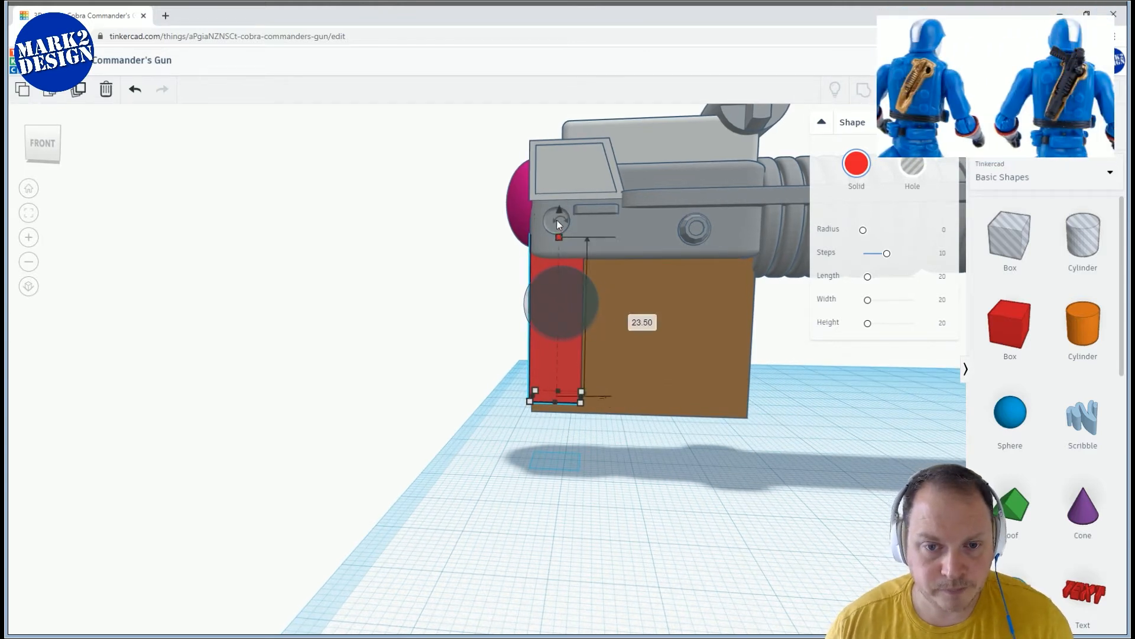
left_click_drag(560, 210, 528, 240)
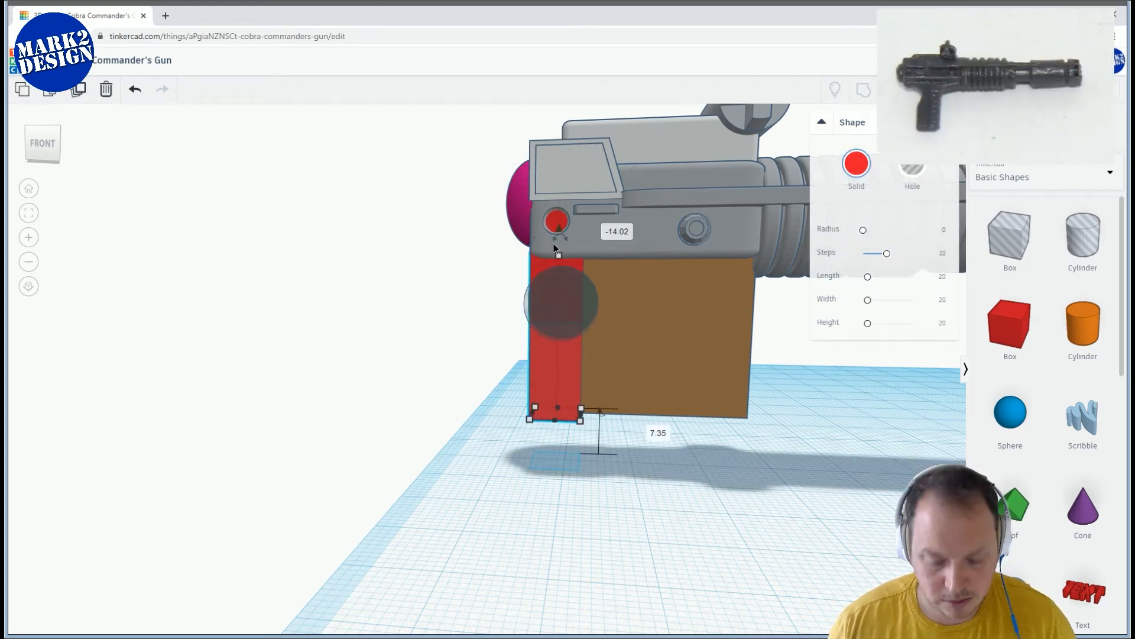
Reduce the lower red copy's height to 20.50 mm and group it as a hole with the brown box to cut away its rear strip
right_click_drag(529, 242, 859, 303)
left_click_drag(466, 356, 453, 358)
right_click_drag(724, 395, 401, 335)
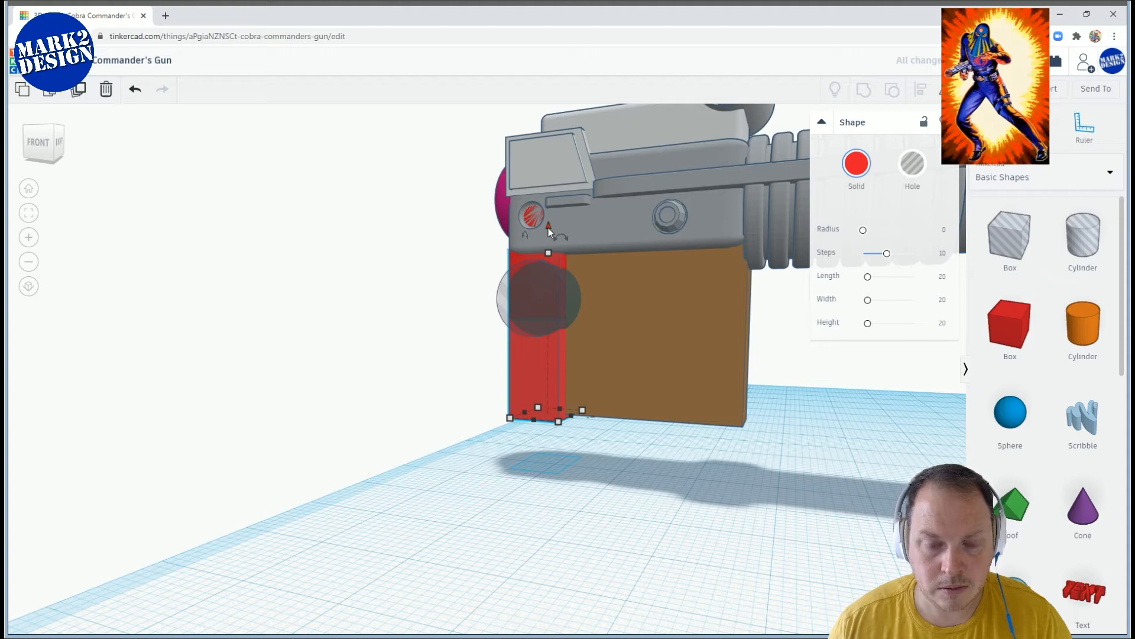
left_click_drag(548, 253, 545, 275)
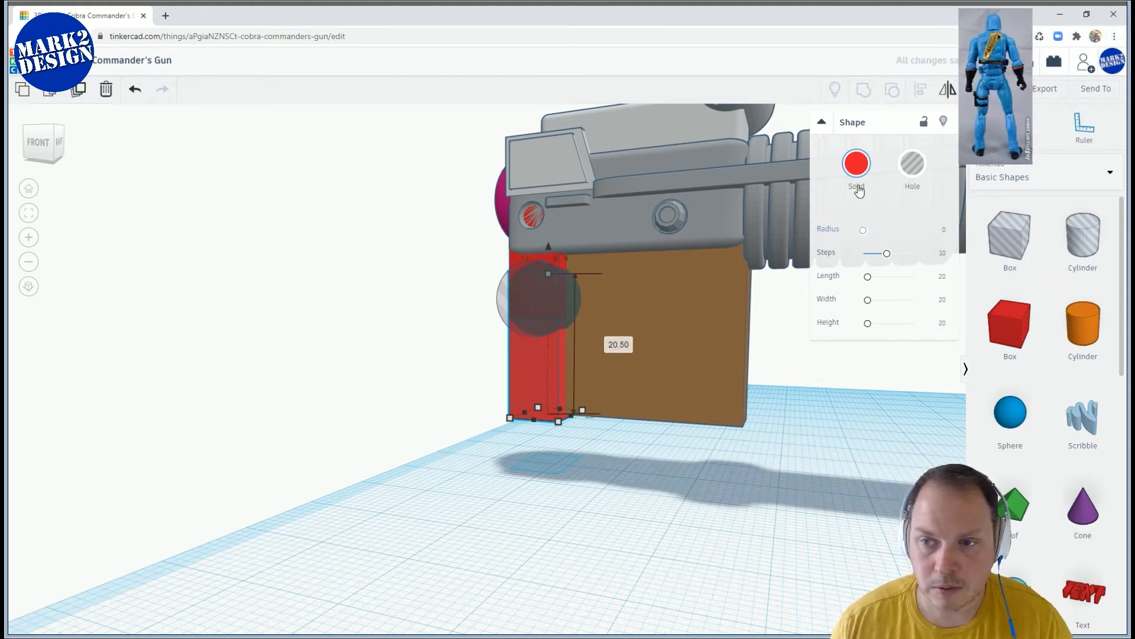
left_click(698, 364, "shift")
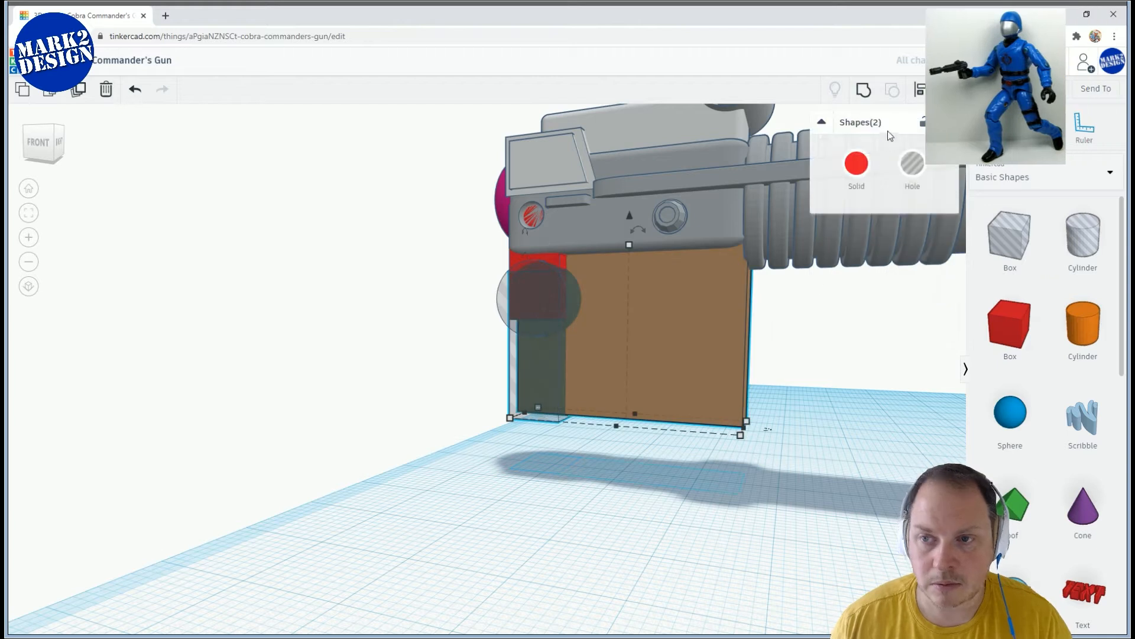
left_click(861, 98)
Duplicate the remaining red box, lower the copy by about 15.99 mm and stretch it out behind the gun
right_click_drag(524, 405, 557, 421)
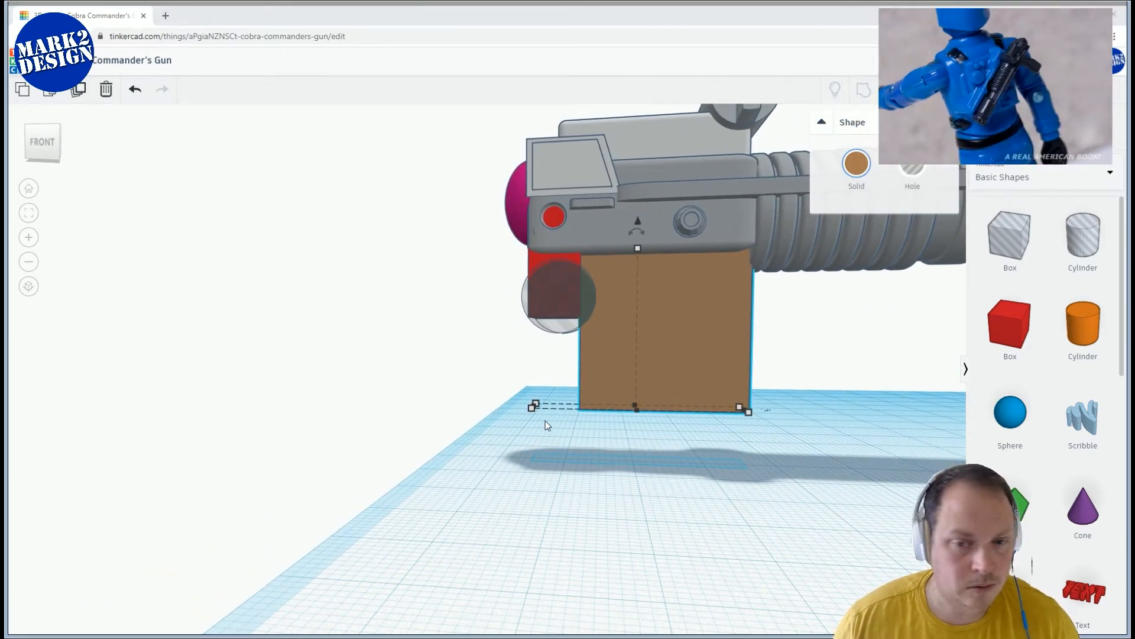
middle_click_drag(560, 401, 565, 367)
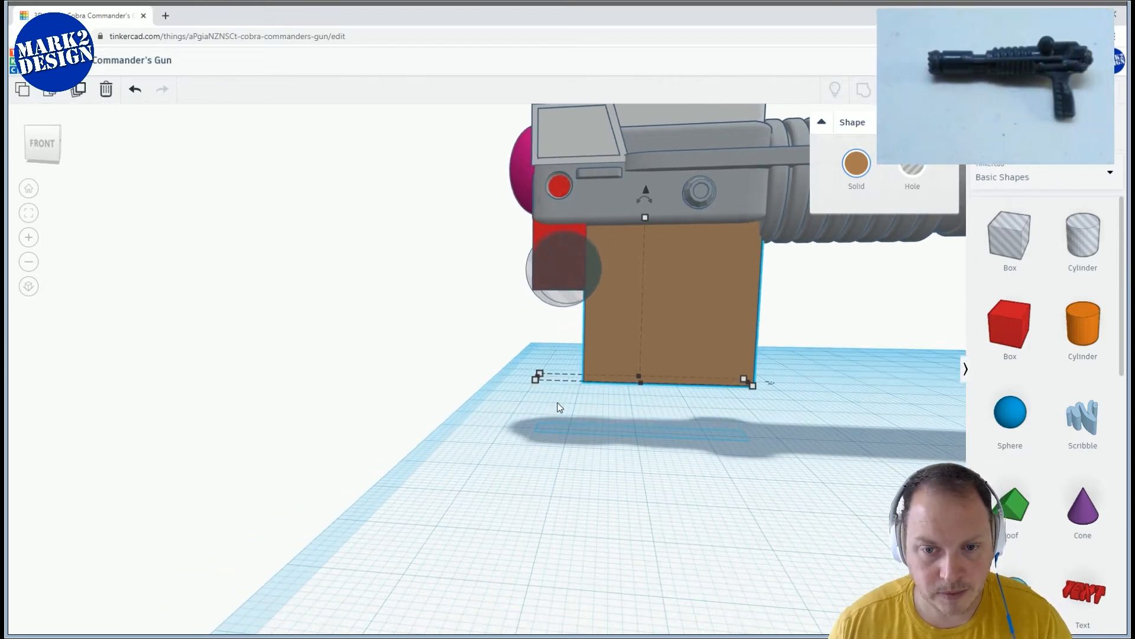
right_click_drag(563, 408, 572, 413)
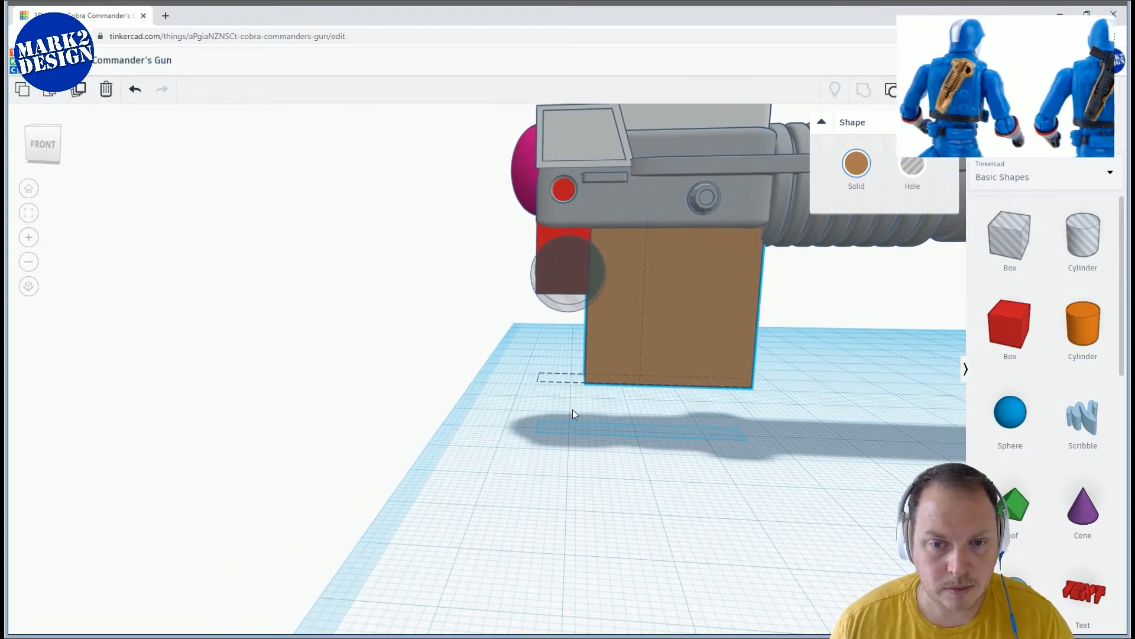
mouse_move(573, 413)
right_mouse_down()
mouse_move(549, 398)
mouse_move(557, 404)
right_mouse_up()
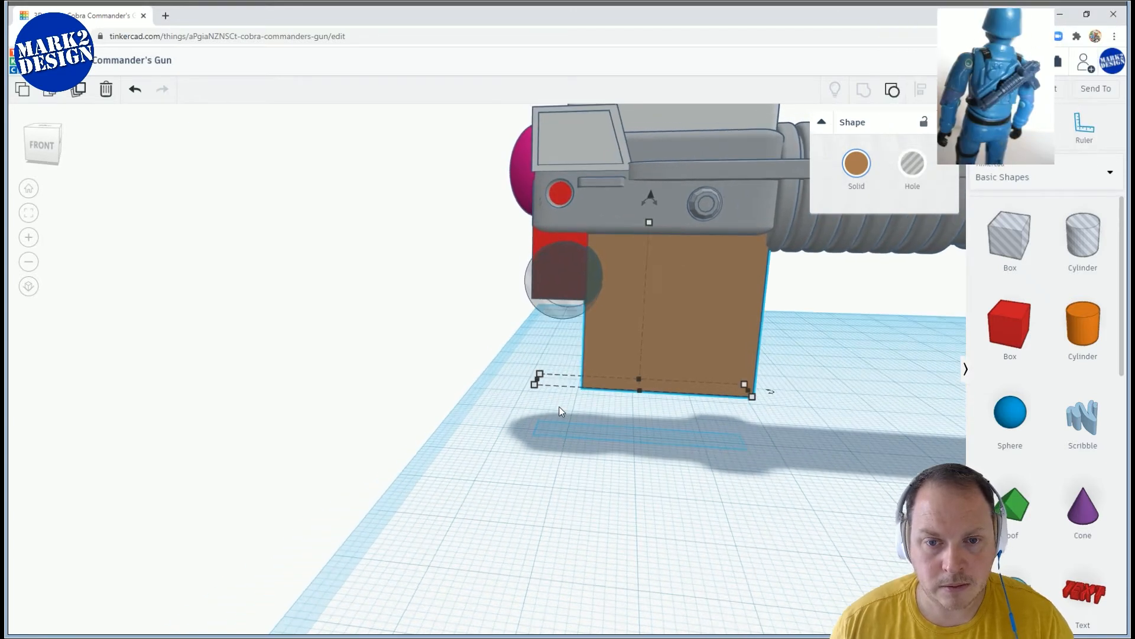
scroll(559, 406, "up", 3)
middle_click_drag(567, 381, 550, 403)
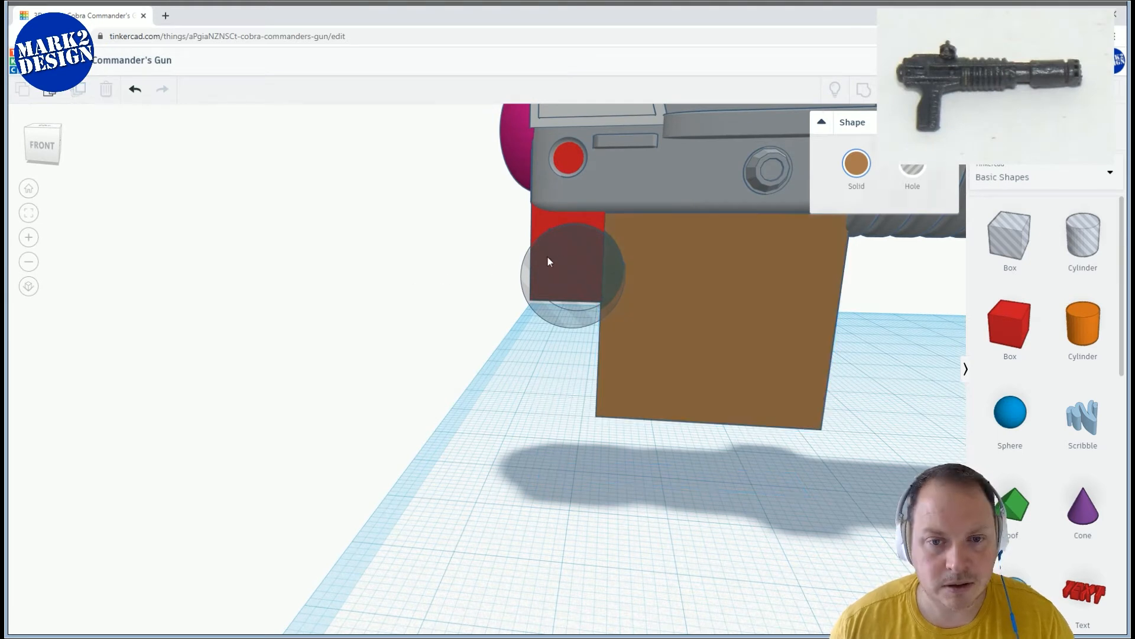
left_click(545, 220)
scroll(542, 236, "down", 4)
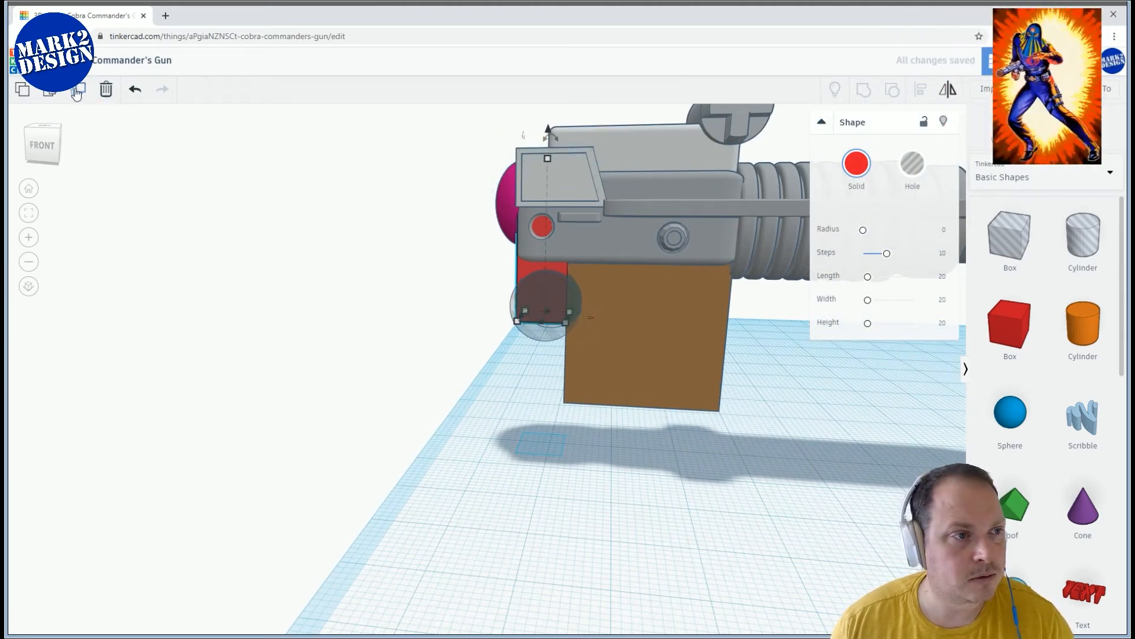
left_click_drag(548, 129, 537, 241)
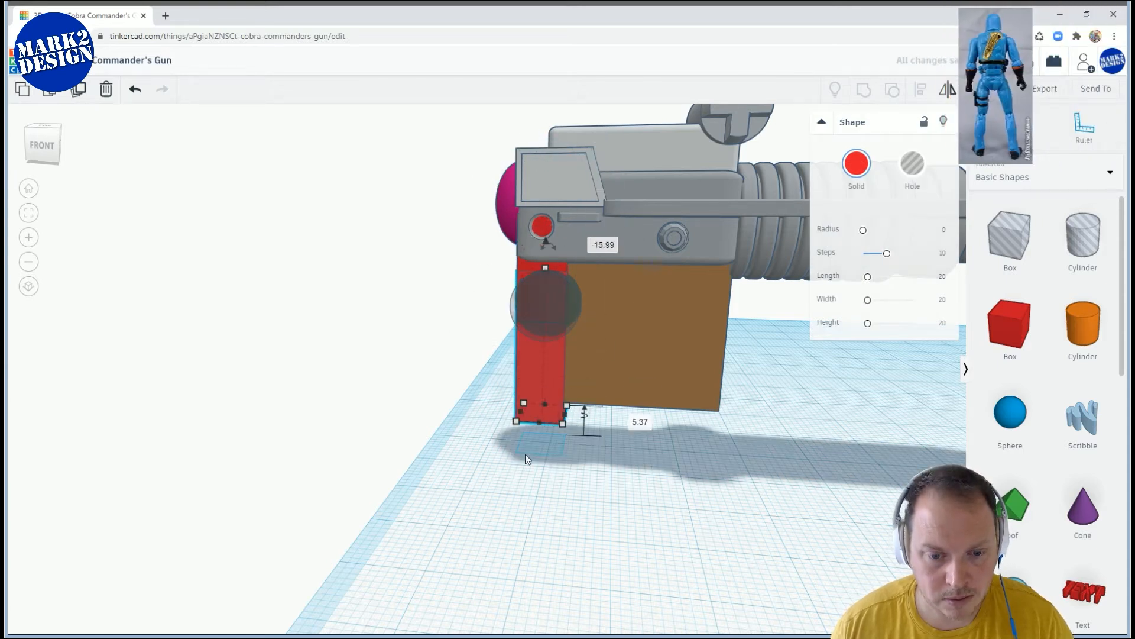
left_click_drag(519, 408, 455, 397)
Widen the stretched red copy on both sides of the grip and extend the hole cylinder across it
right_click_drag(456, 398, 507, 377)
right_click_drag(506, 336, 494, 266)
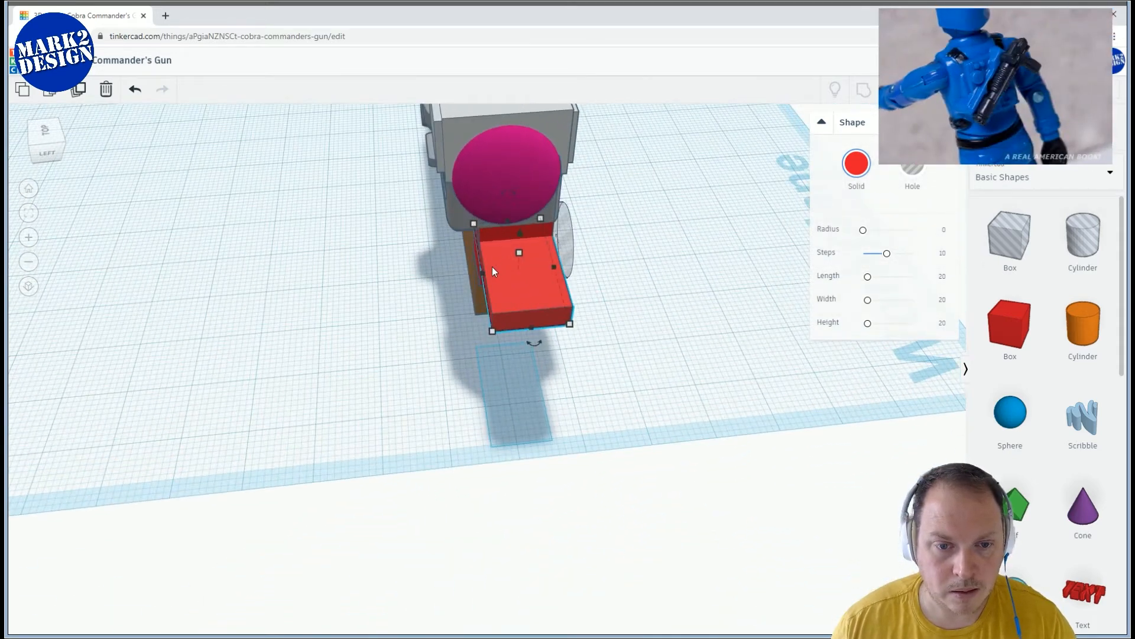
left_click_drag(474, 275, 464, 276)
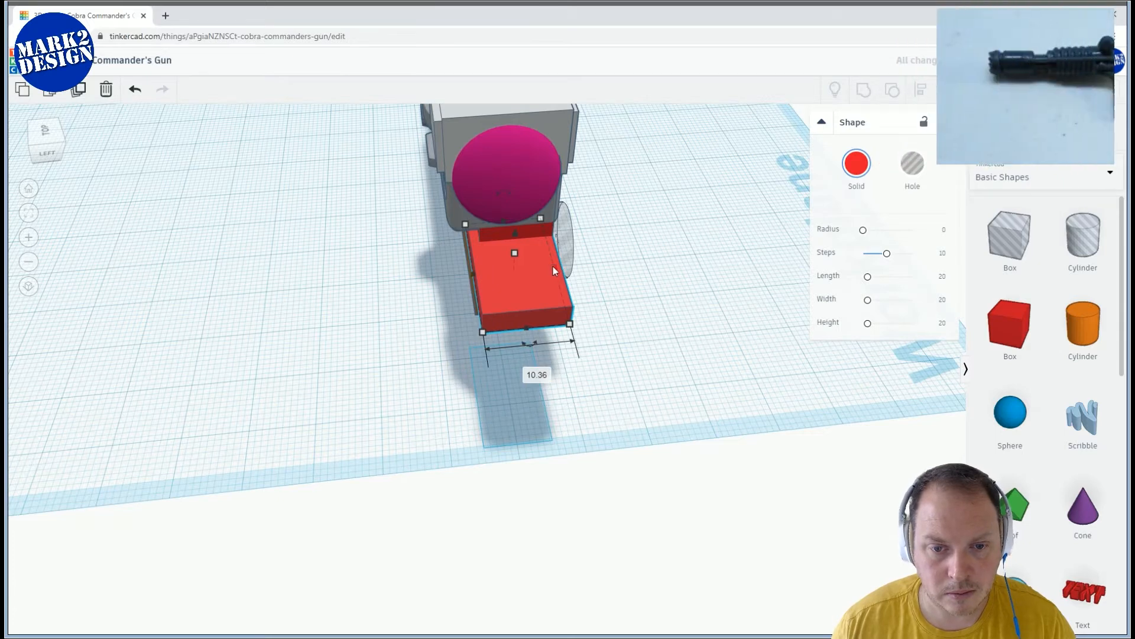
left_click(568, 238)
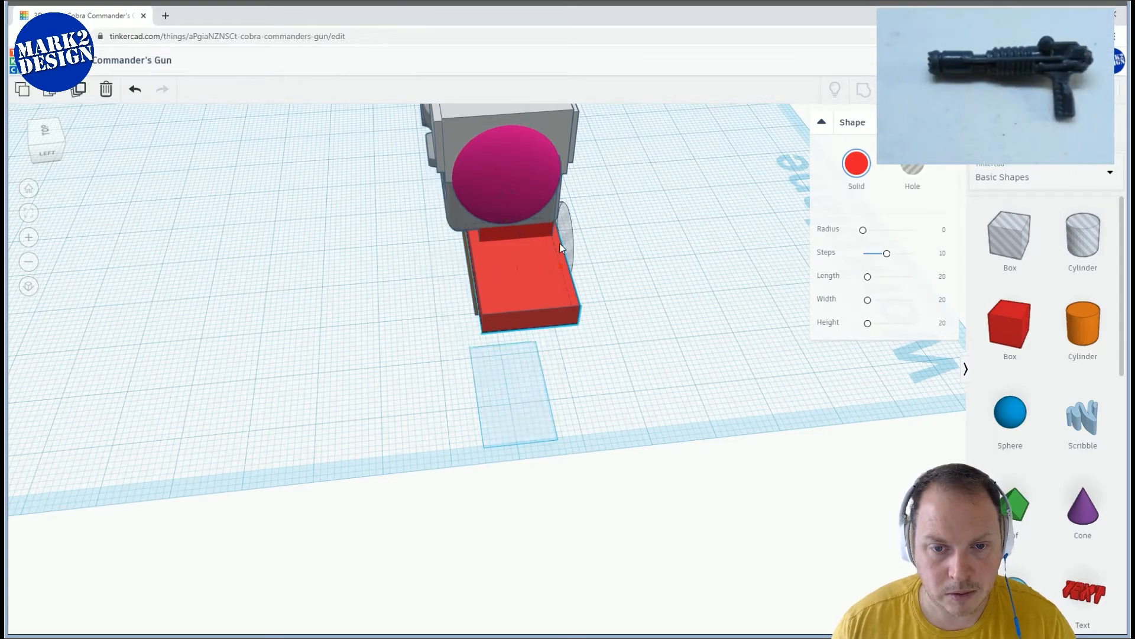
left_click_drag(454, 274, 451, 276)
Change the flat red box behind the grip to a hole and align its top with the top of the hole cylinder
right_click_drag(662, 331, 501, 271)
scroll(597, 288, "up", 1)
right_click_drag(597, 292, 648, 251)
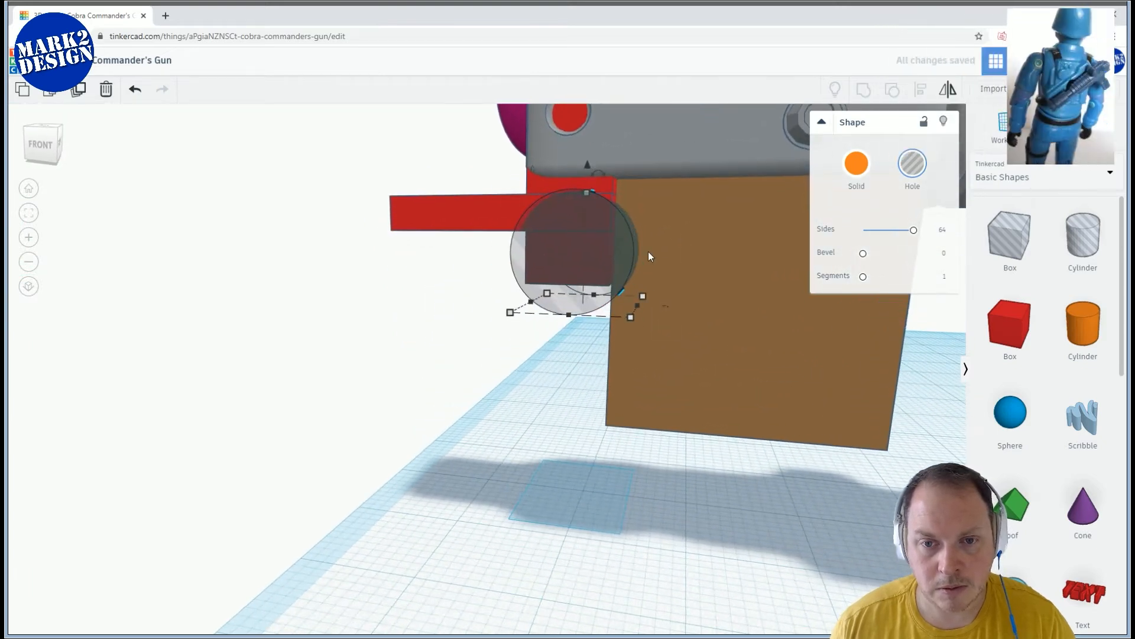
left_click(464, 212)
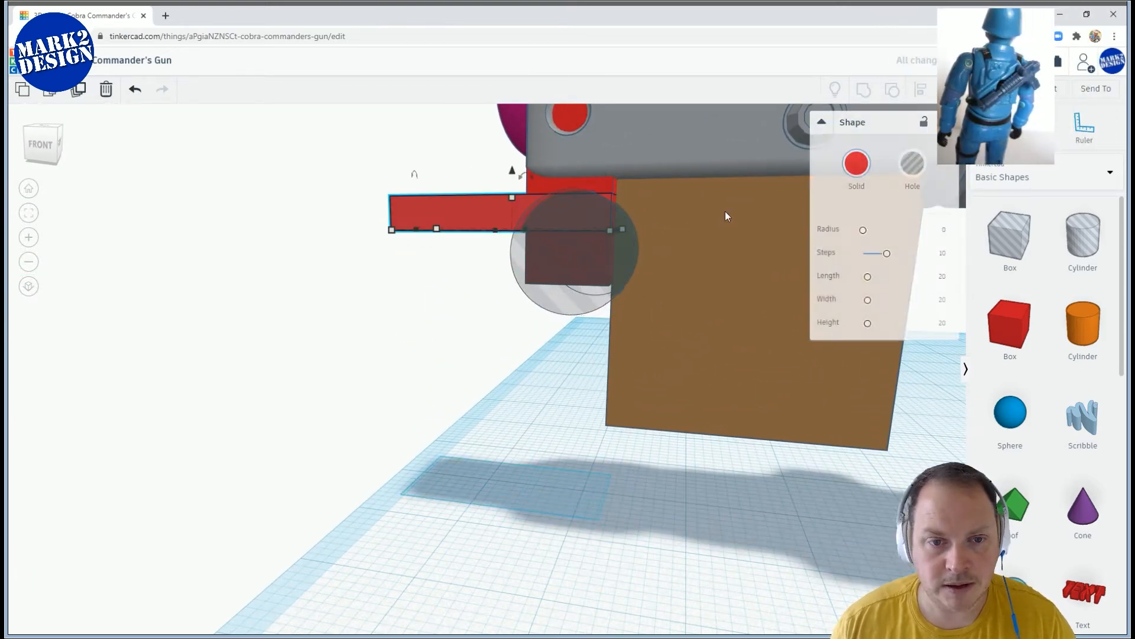
left_click(911, 165)
left_click(544, 296, "shift")
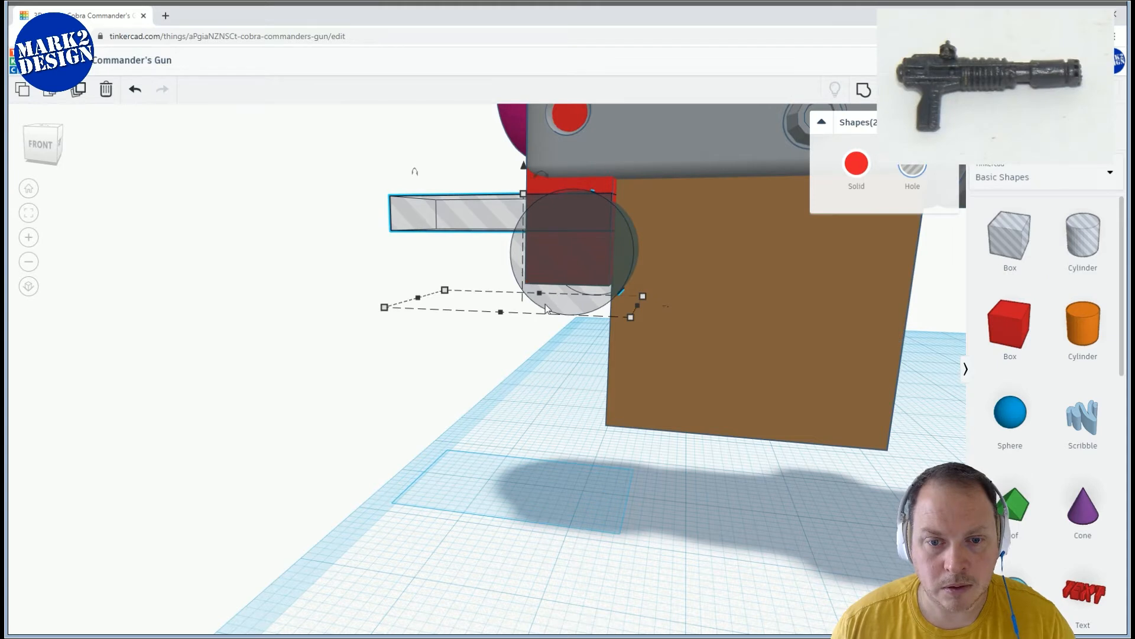
left_click(454, 371)
left_click(537, 288)
left_click(491, 214, "shift")
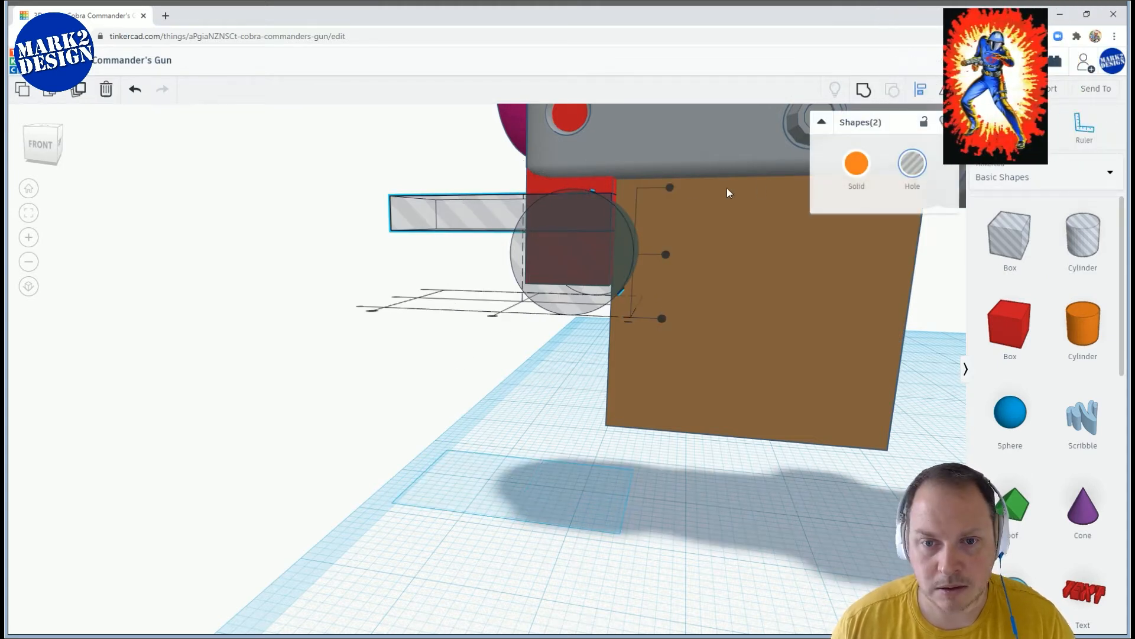
left_click(670, 187)
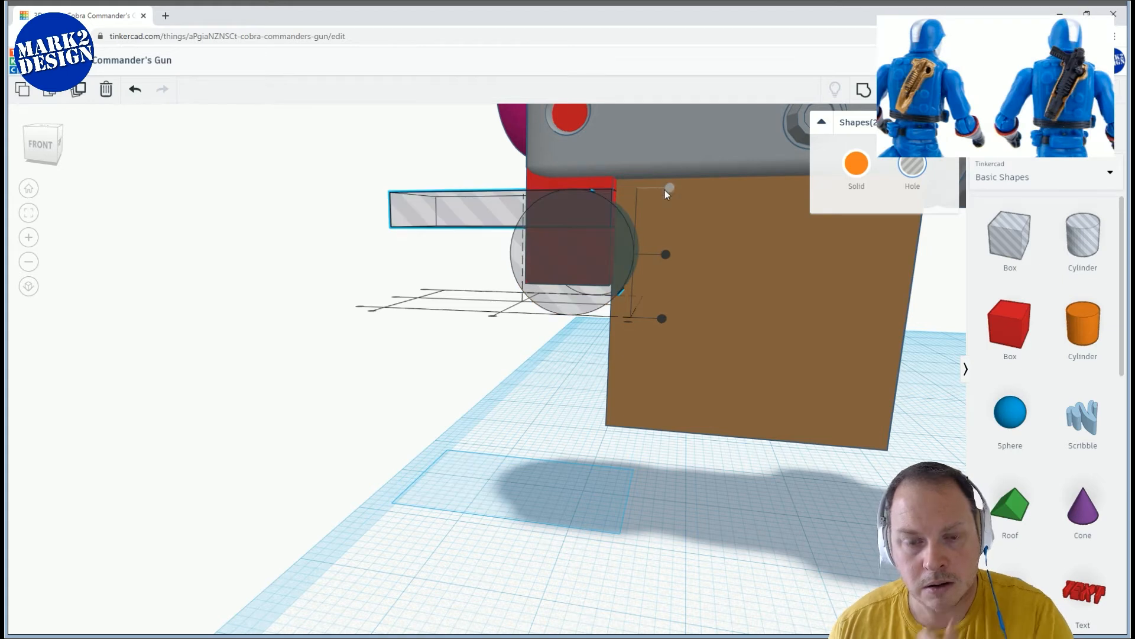
Shorten the flat hole box at both ends so it runs from just behind the grip to the middle of the hole cylinder
mouse_move(415, 305)
right_mouse_down()
mouse_move(423, 321)
mouse_move(412, 323)
mouse_move(439, 325)
mouse_move(410, 319)
right_mouse_up()
scroll(442, 310, "up", 3)
middle_click_drag(441, 309, 299, 452)
left_click(339, 310)
left_click(319, 289)
left_click_drag(295, 288, 449, 291)
left_click_drag(605, 296, 556, 300)
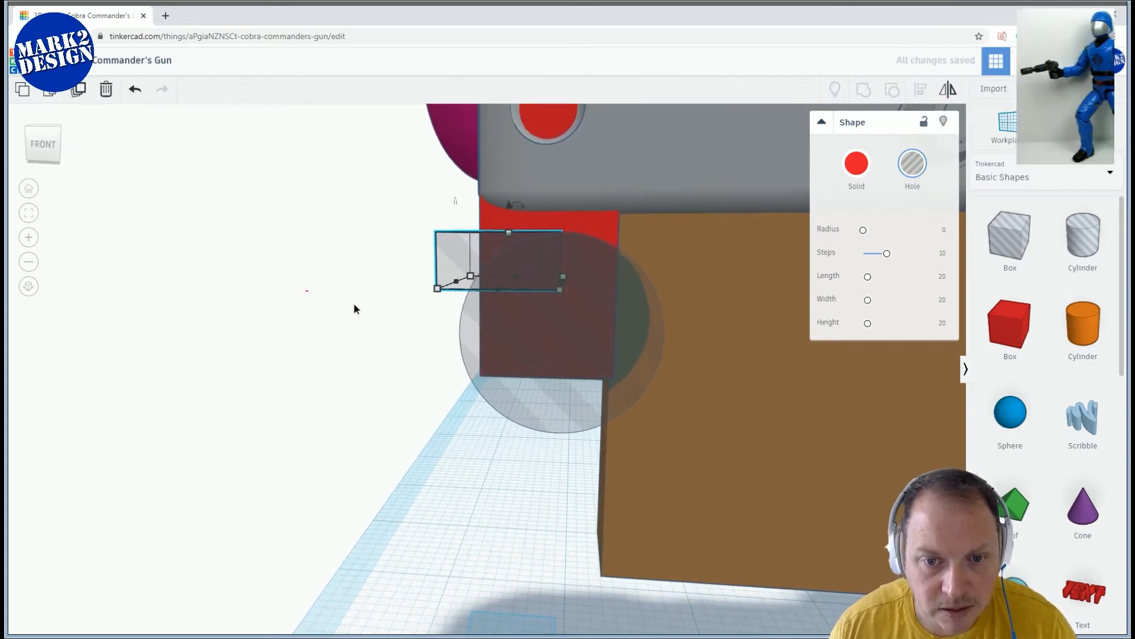
left_click(355, 309)
right_click_drag(353, 317, 430, 336)
scroll(431, 329, "up", 3)
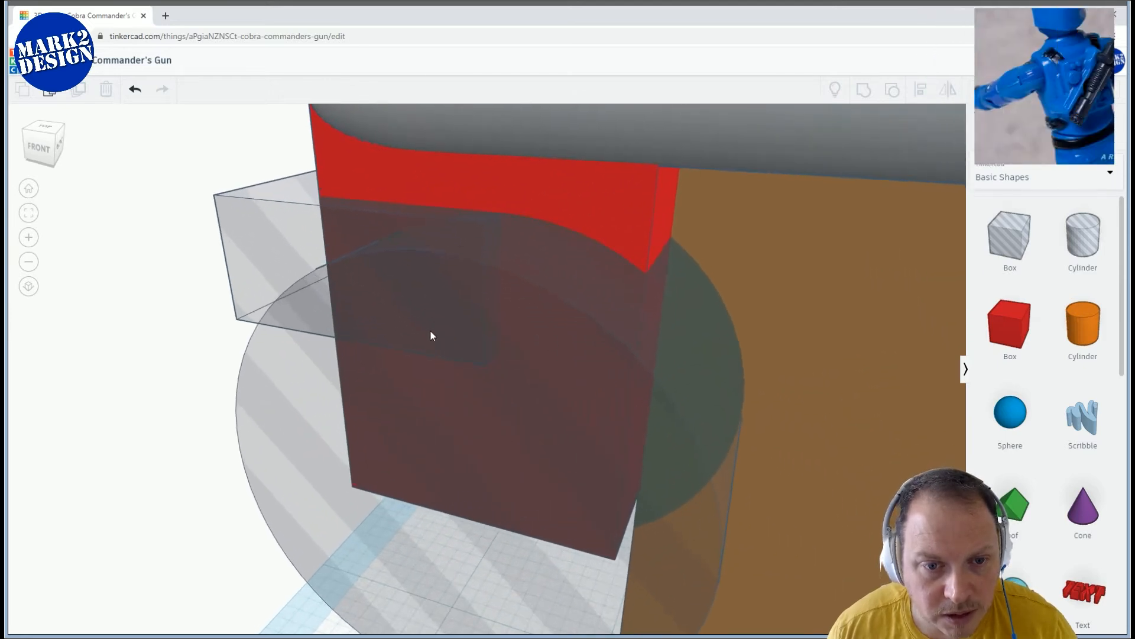
Duplicate the small flat hole box, lower the copy towards the bottom of the hole cylinder and stretch it out behind the gun
scroll(431, 329, "down", 5)
right_click_drag(515, 300, 538, 356)
scroll(538, 356, "down", 4)
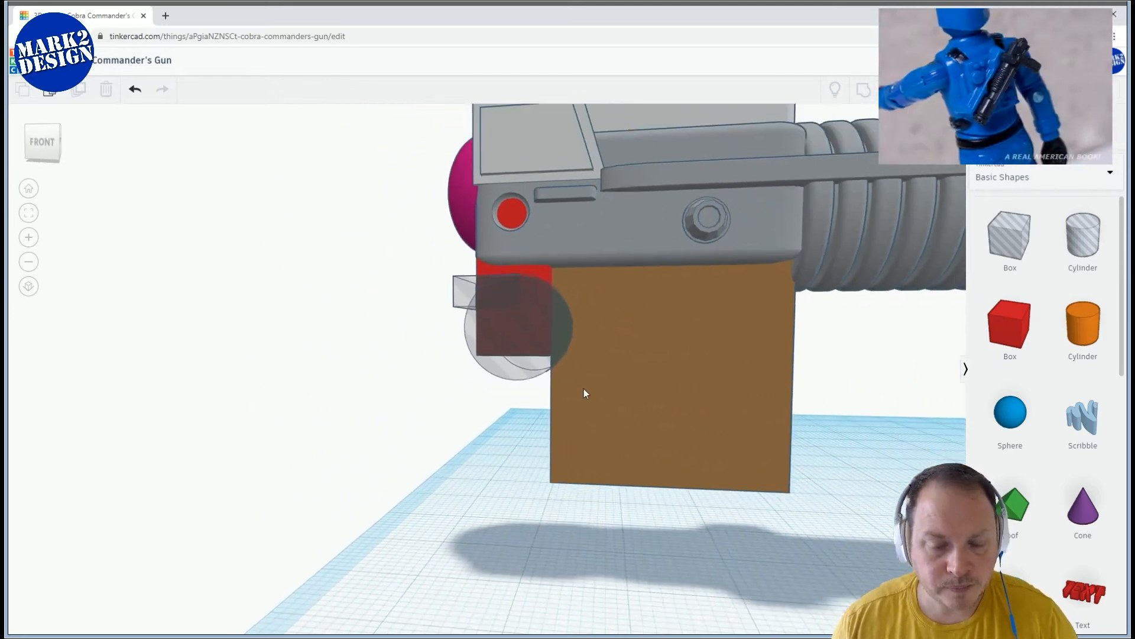
middle_click_drag(628, 392, 666, 380)
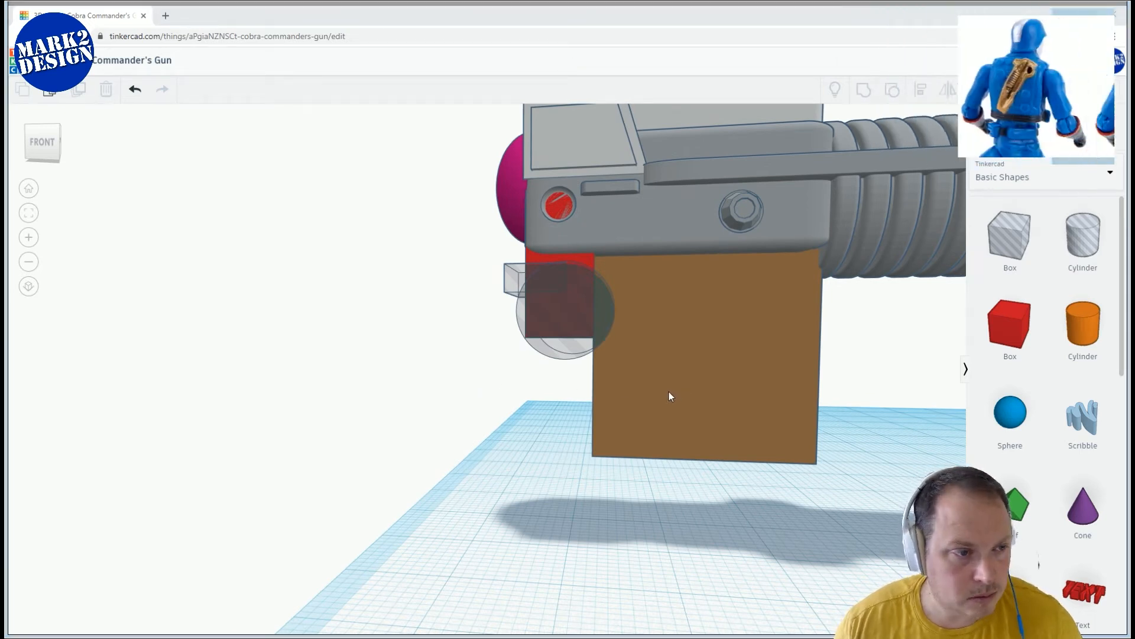
middle_click_drag(702, 399, 709, 364)
right_click_drag(697, 390, 699, 414)
left_click(522, 264)
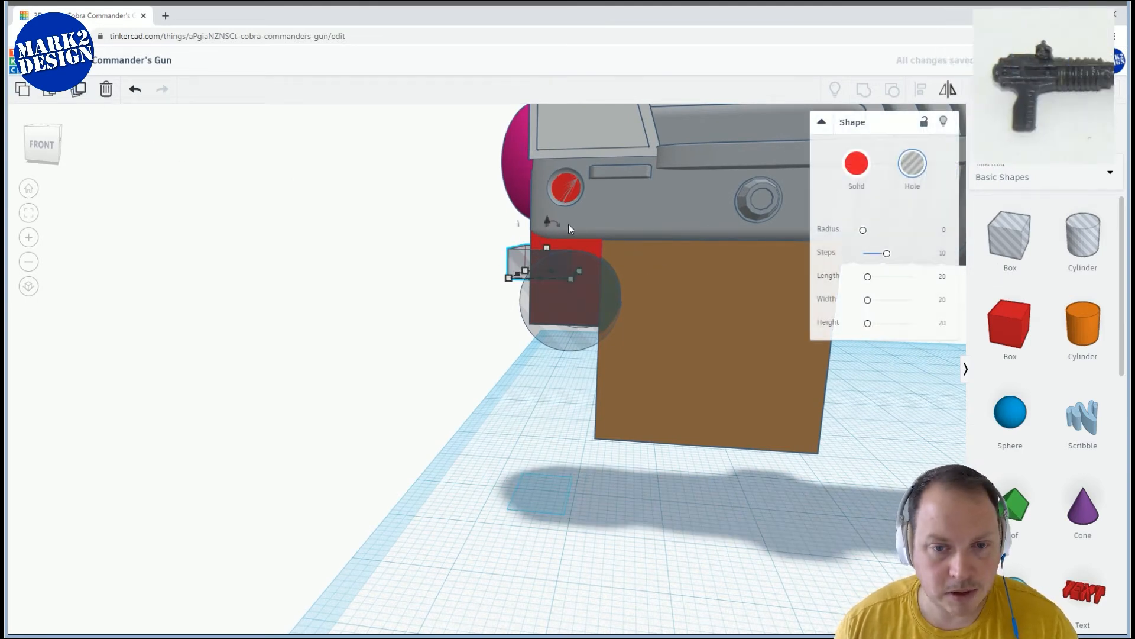
left_click_drag(547, 222, 365, 366)
left_click_drag(475, 310, 478, 287)
right_click_drag(491, 291, 606, 322)
Align the long hole box with the bottom of the hole cylinder and group the two shapes
left_click(603, 328)
left_click(462, 309, "shift")
left_click(918, 92)
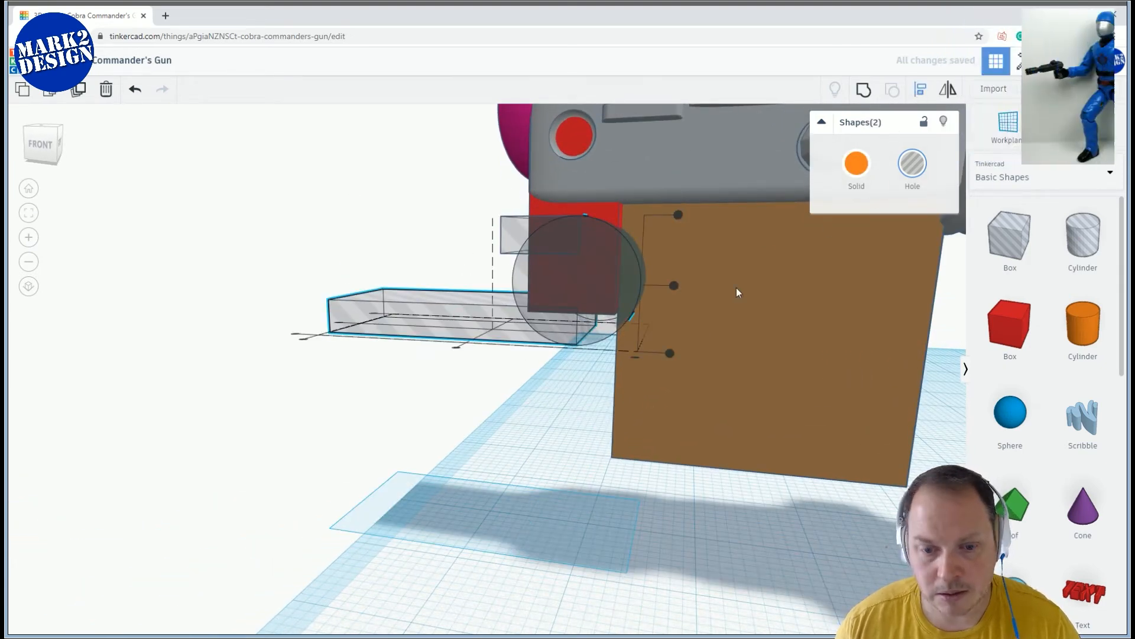
left_click(670, 353)
right_click_drag(622, 377, 646, 367)
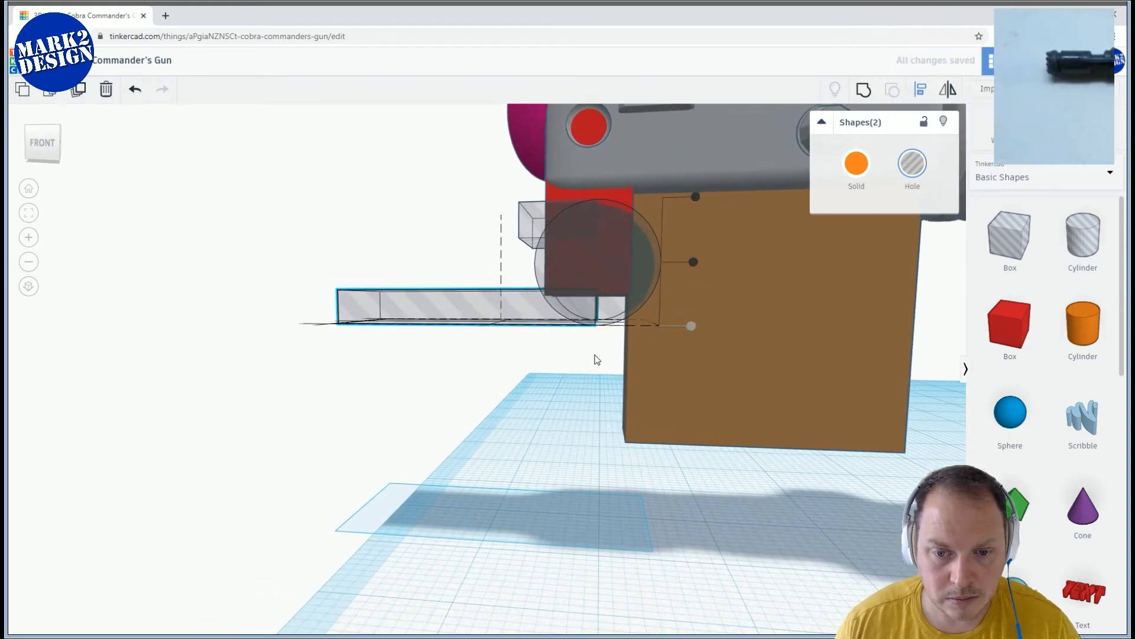
left_click(864, 92)
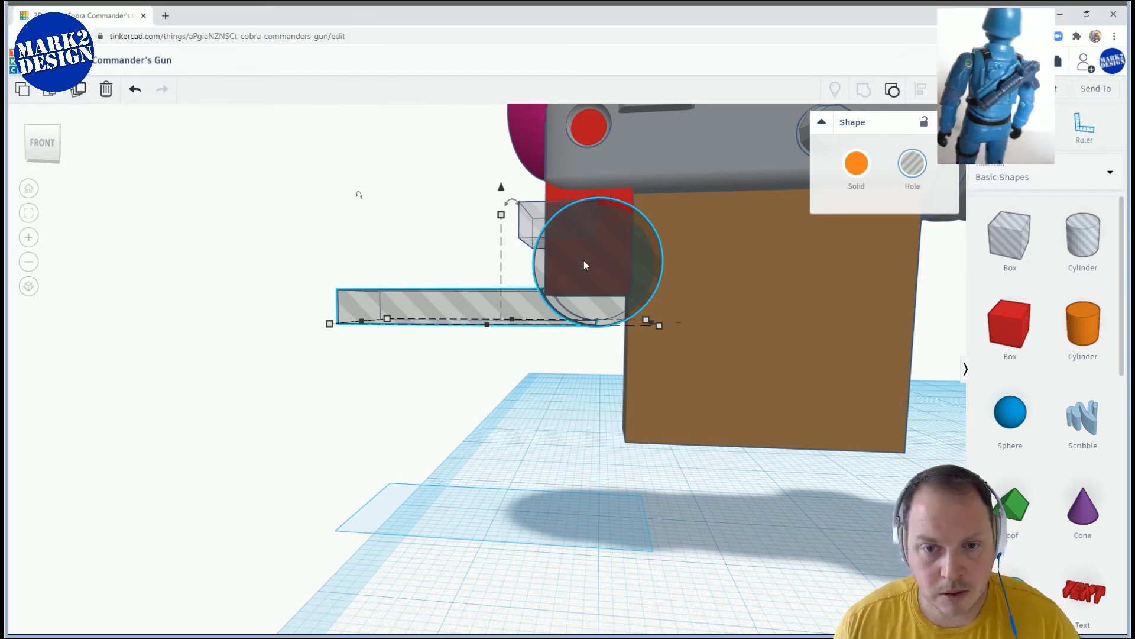
right_click_drag(584, 265, 596, 274)
left_click(459, 219)
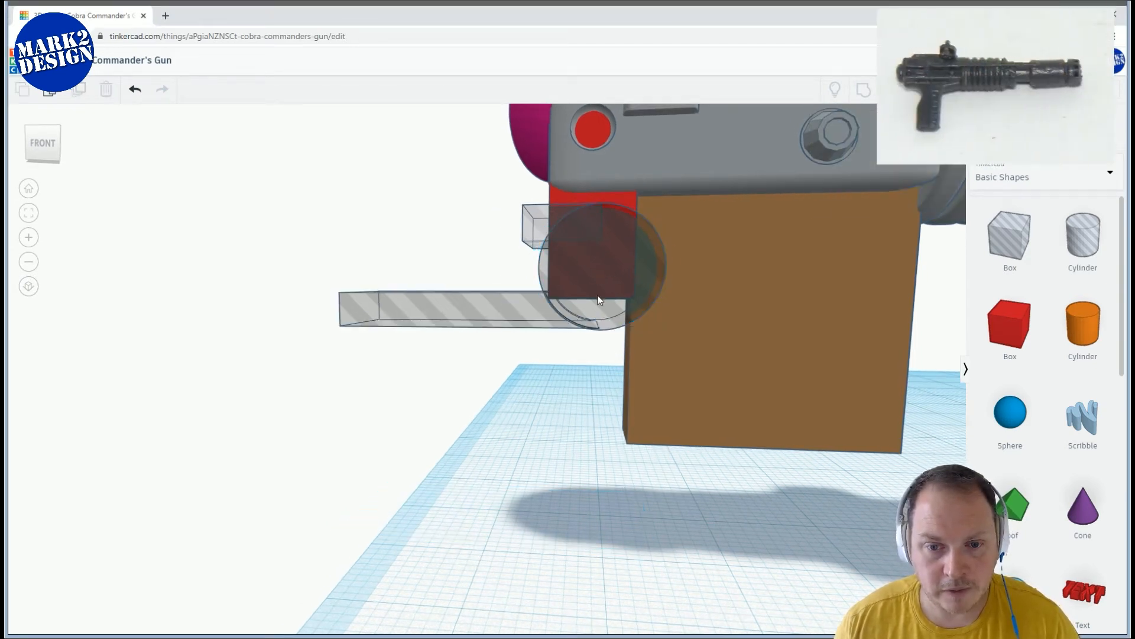
Duplicate the grouped hole and rotate the copy by -53° so its bar slopes down behind the grip
left_click(615, 309)
right_click_drag(645, 342, 572, 296)
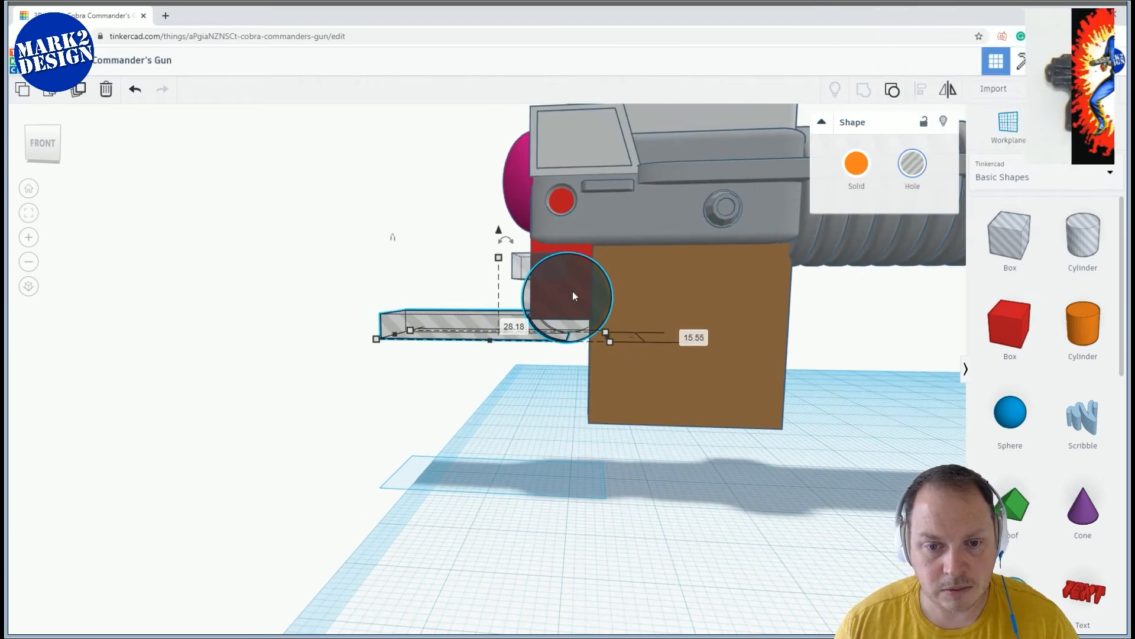
left_click_drag(511, 242, 413, 141)
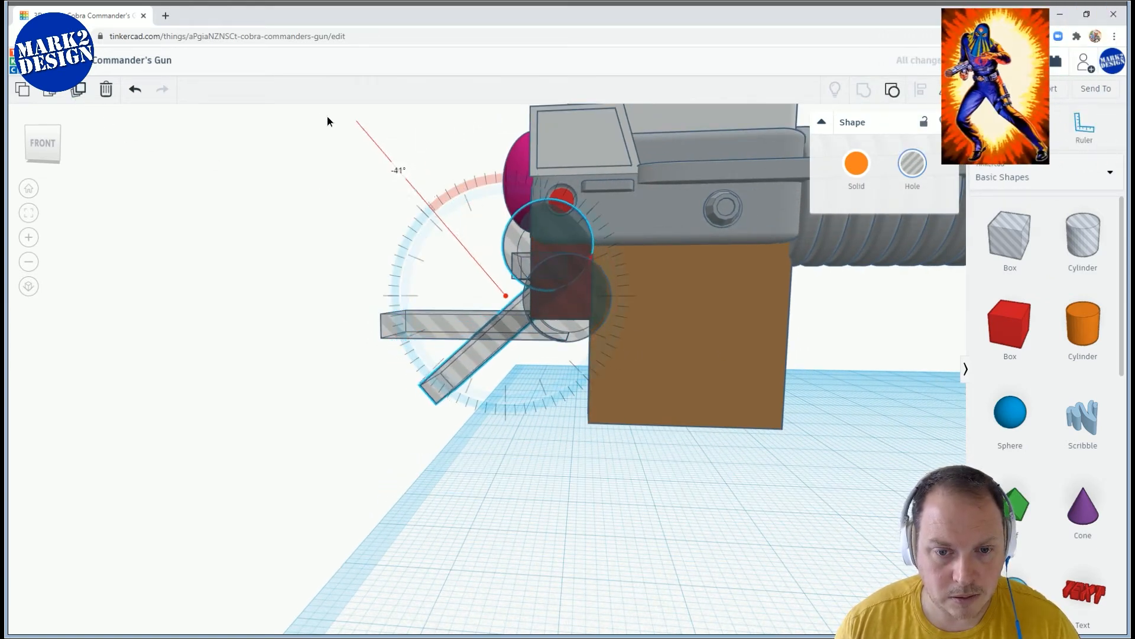
left_click_drag(277, 115, 266, 111)
scroll(423, 260, "down", 2)
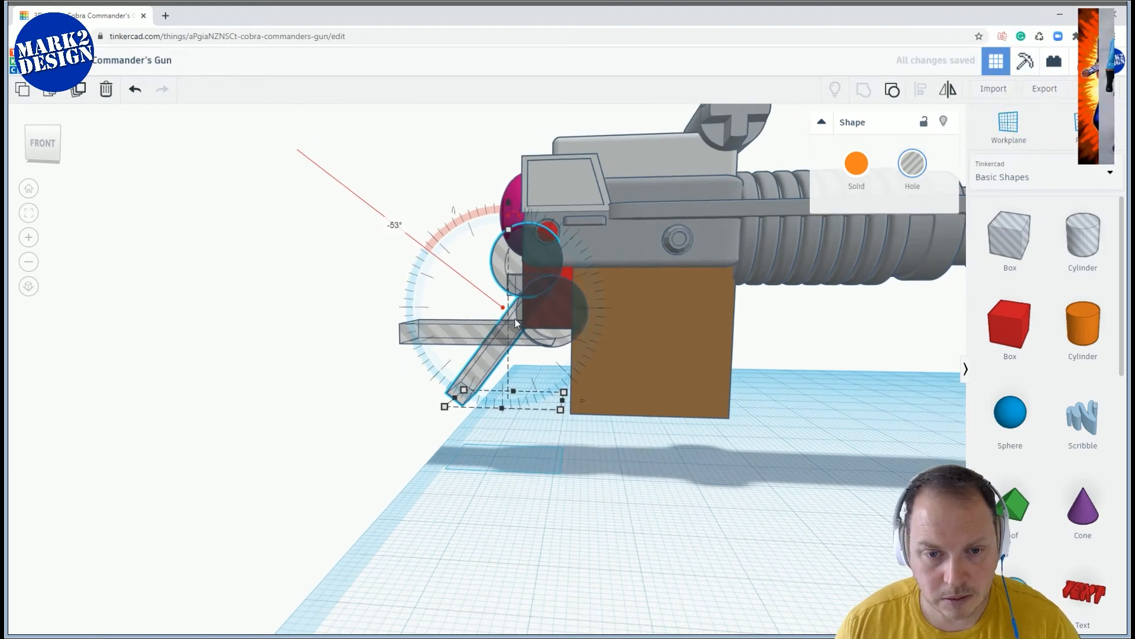
left_click(553, 341)
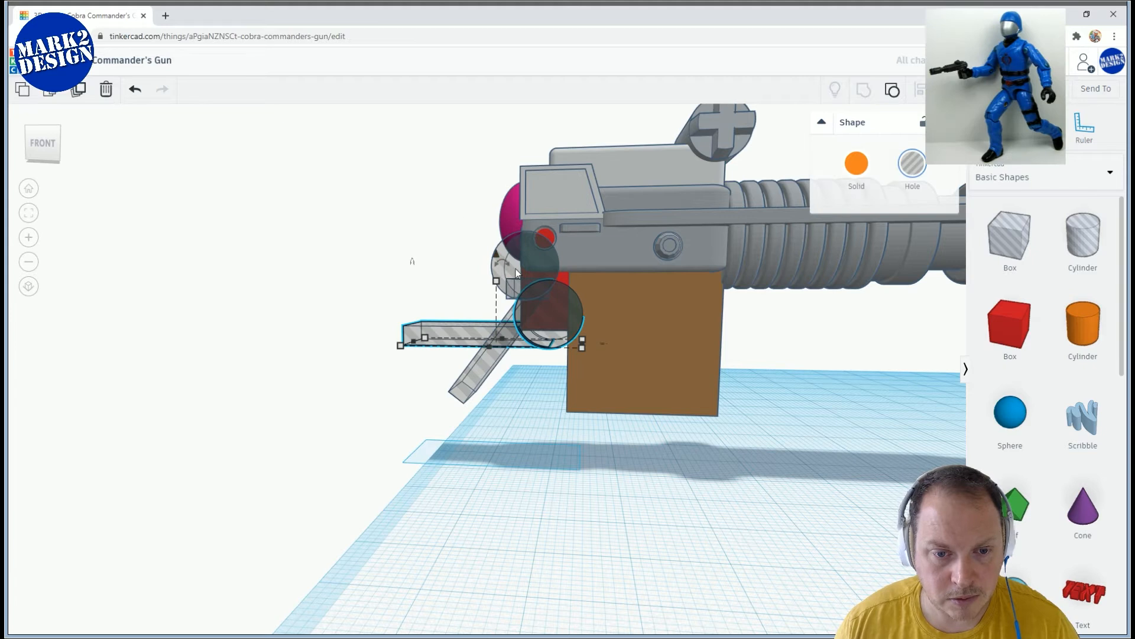
left_click(370, 281)
left_click(575, 345)
left_click(564, 360)
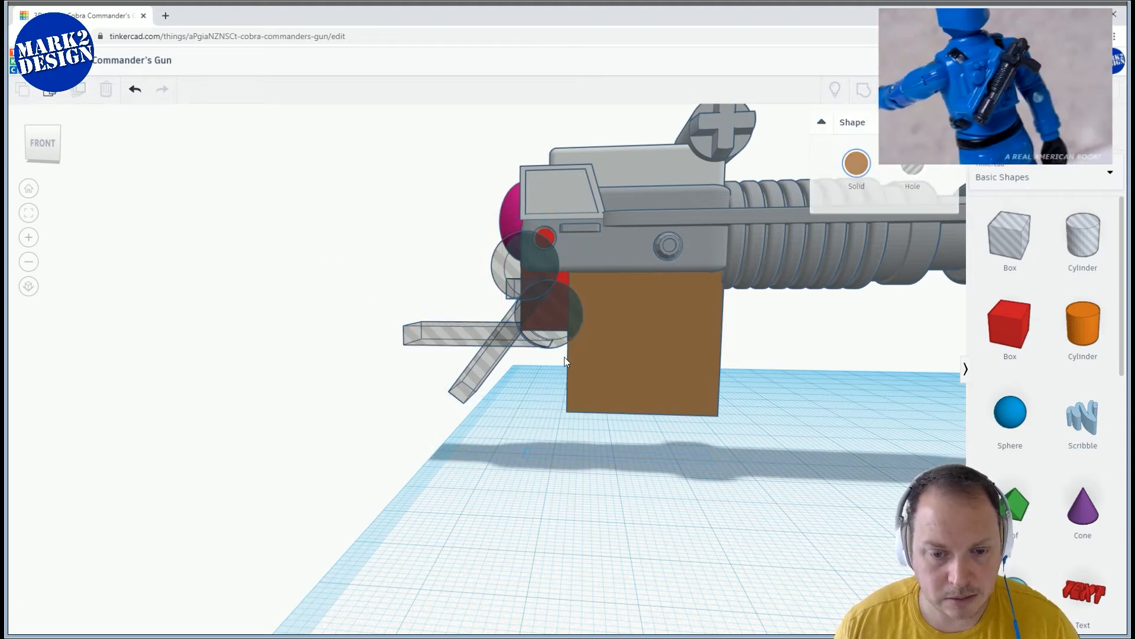
left_click(554, 339)
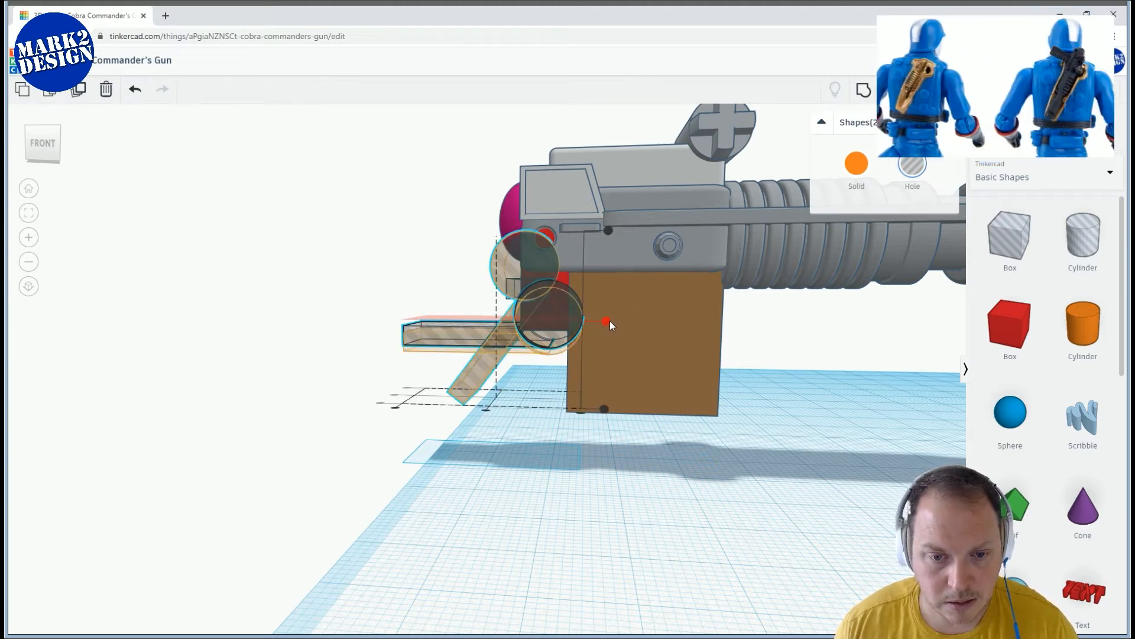
left_click(587, 321)
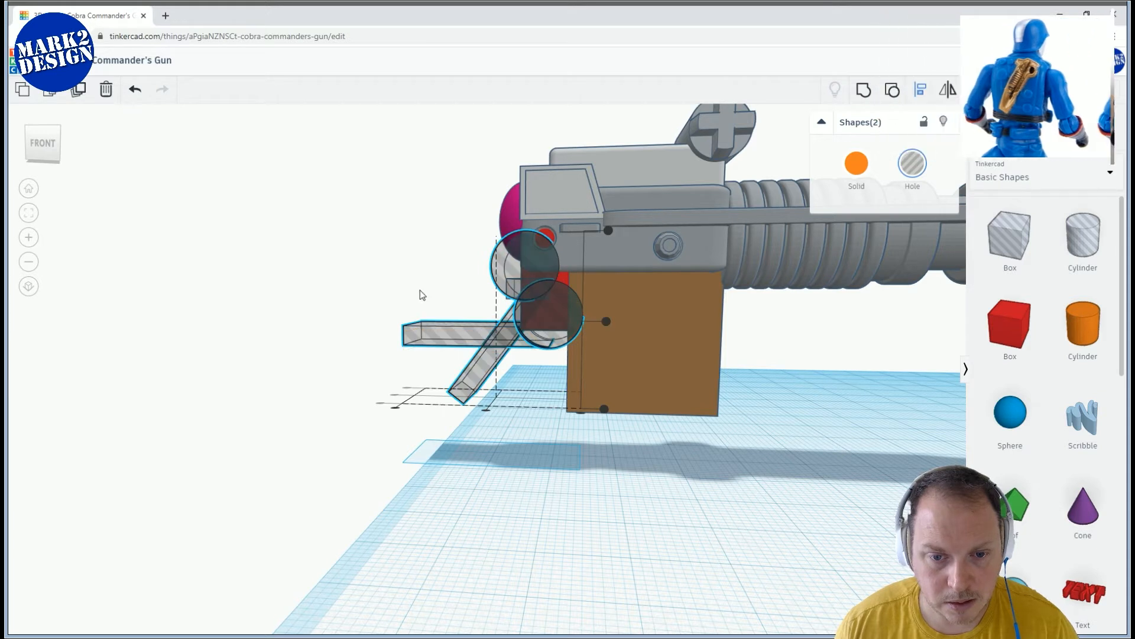
left_click(503, 254, "shift")
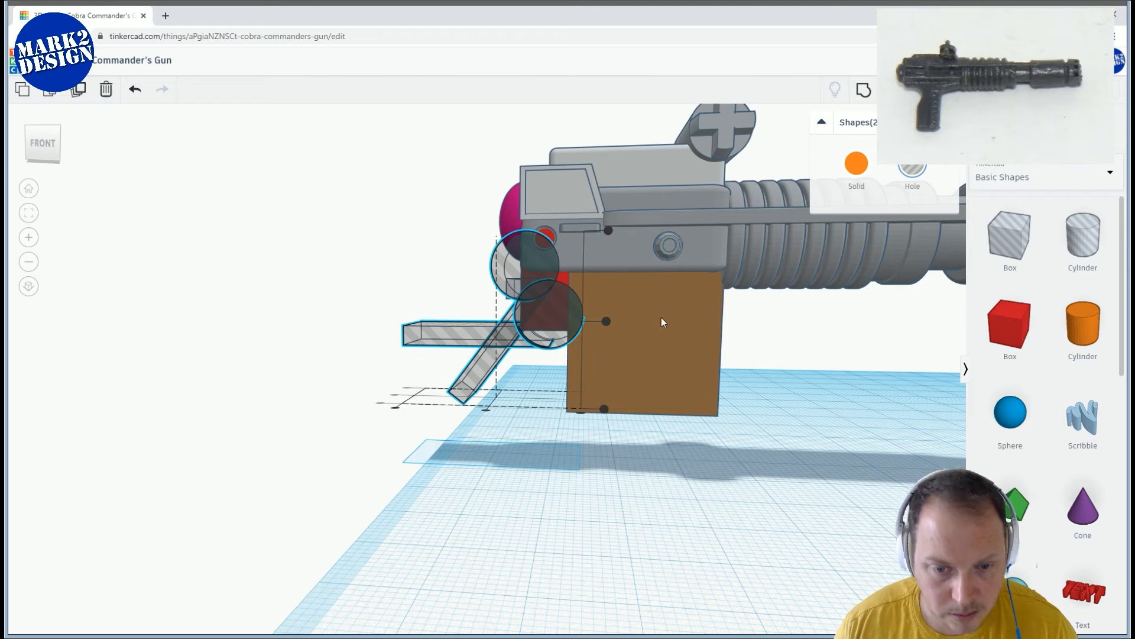
left_click_drag(605, 322, 604, 324)
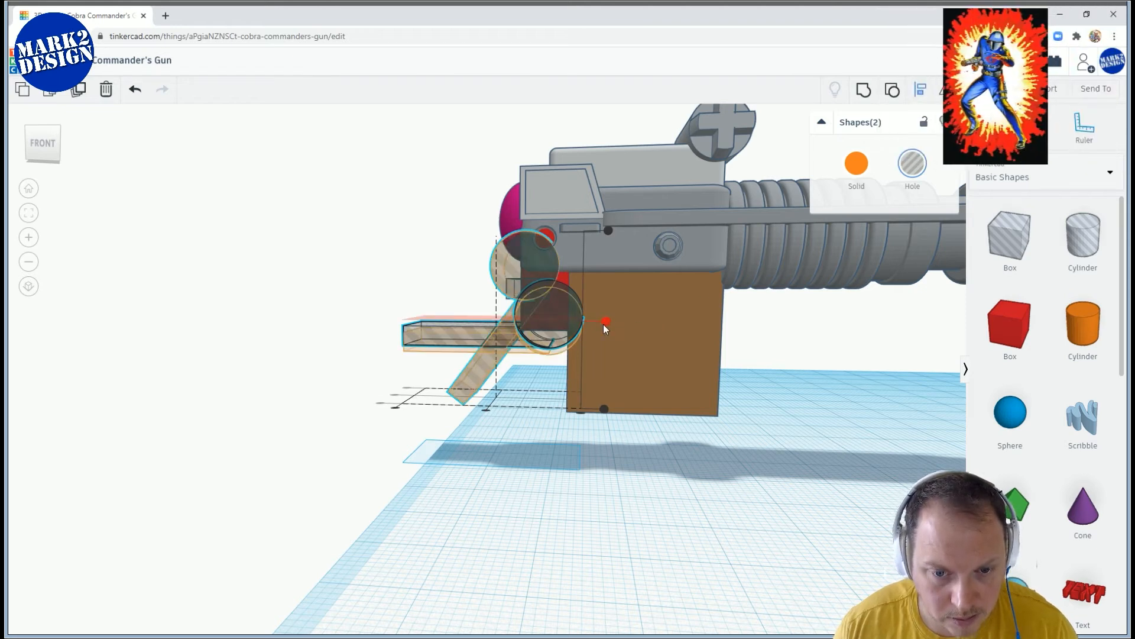
left_click(466, 268)
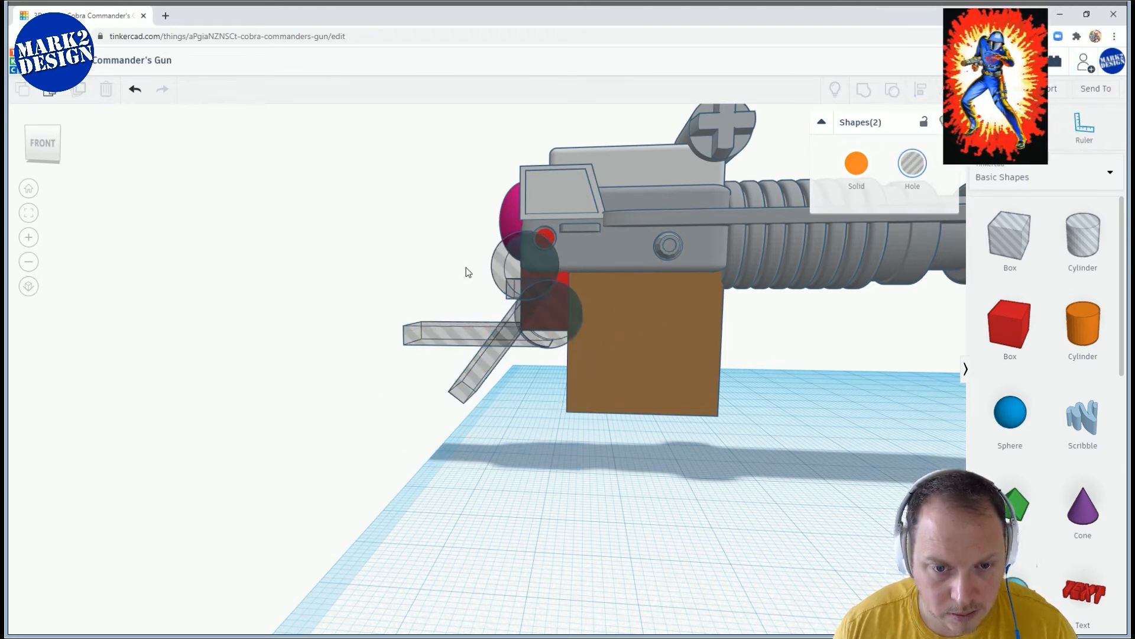
Lower the tilted hole group by about 7.76 mm and nudge it towards the grip until its cylinder overlaps the original one
left_click(508, 264)
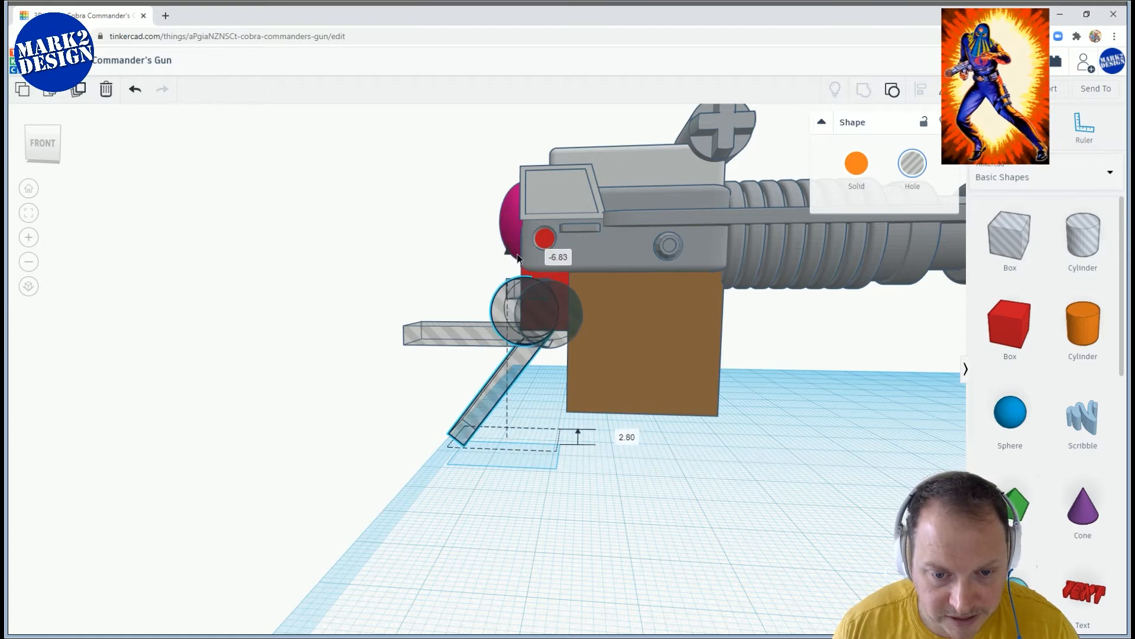
scroll(533, 376, "up", 2)
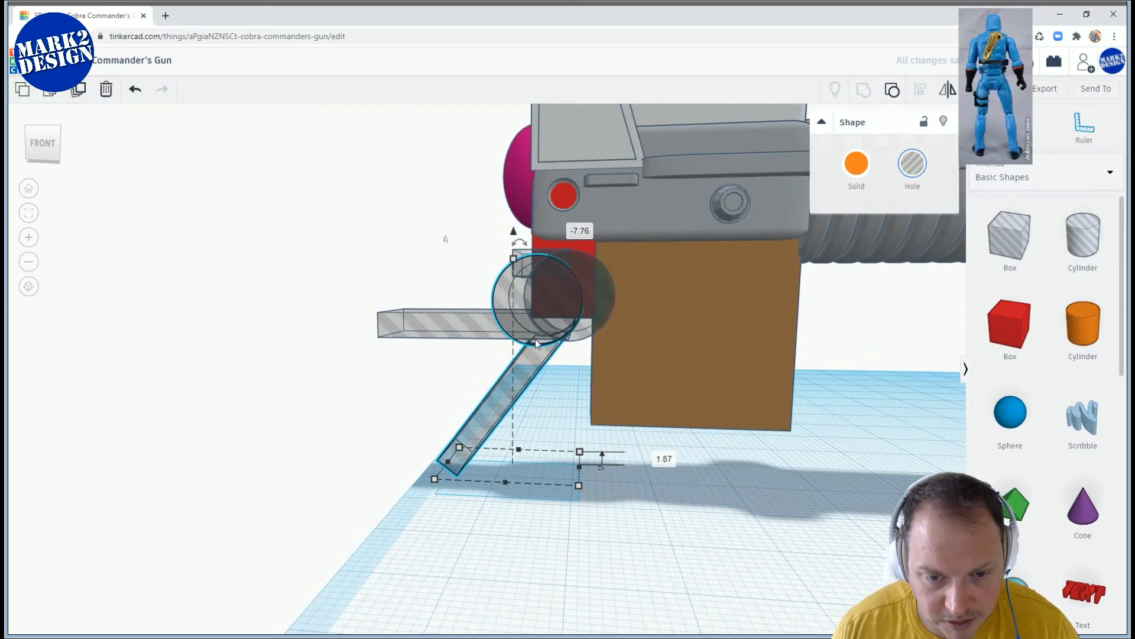
key("Right")
key("Right")
key("Right")
key("Right")
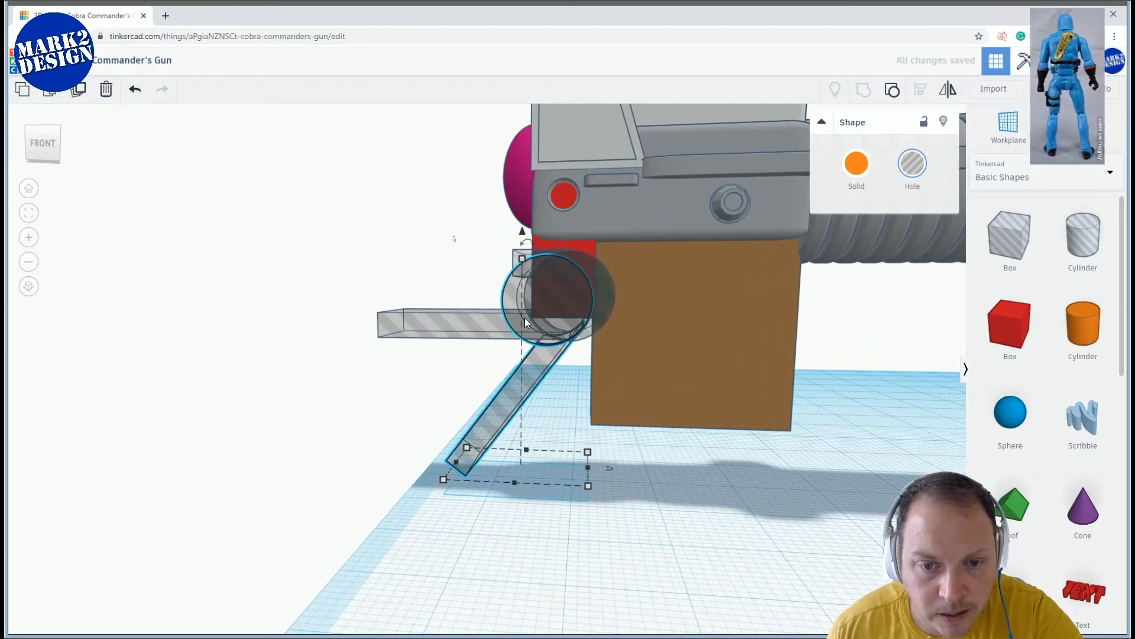
key("Right")
key("Right")
key("Right")
key("Right")
key("Right")
scroll(524, 317, "up", 2)
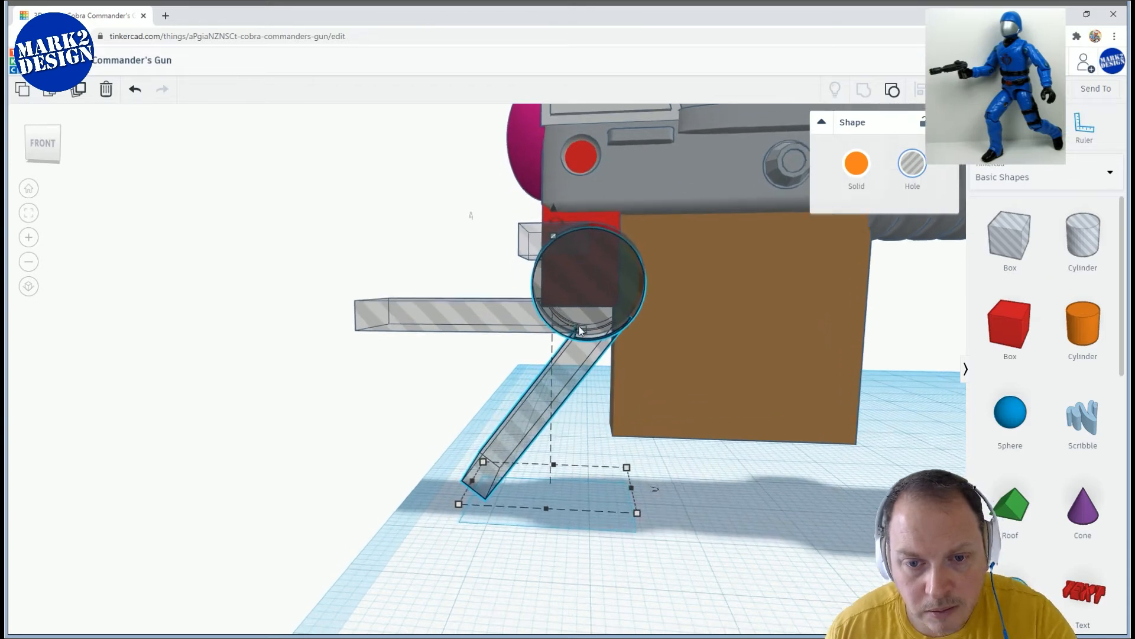
right_click_drag(579, 326, 565, 303)
left_click_drag(555, 188, 560, 184)
mouse_move(577, 180)
right_mouse_down()
mouse_move(587, 174)
mouse_move(588, 188)
right_mouse_up()
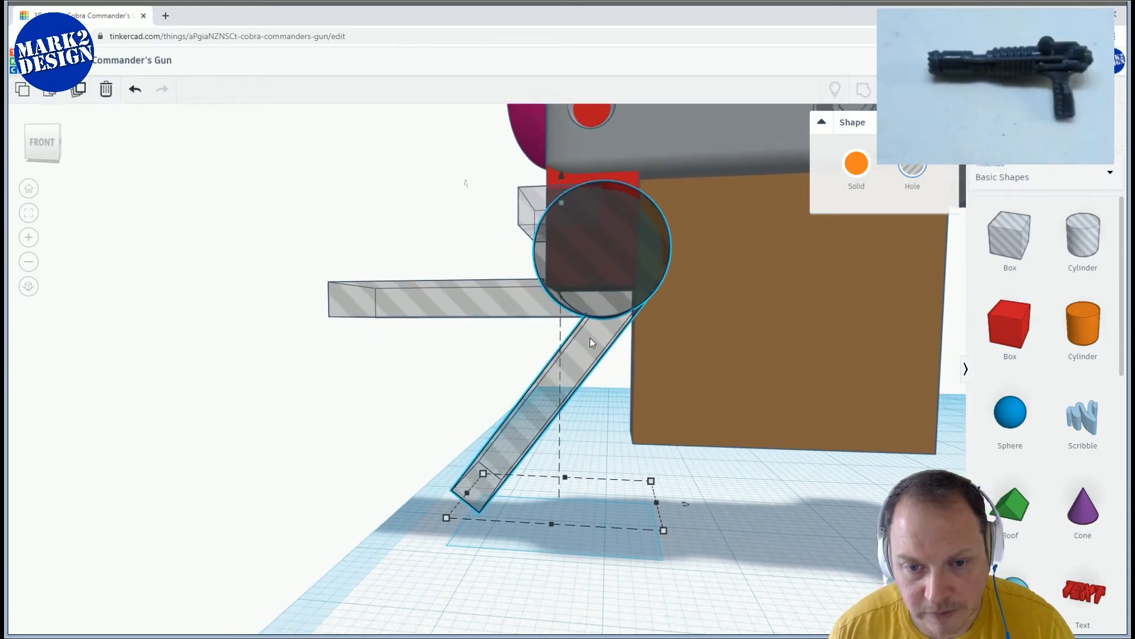
Rotate the tilted hole group further towards vertical and shift it so its cylinder overlaps the original one again
scroll(585, 328, "down", 3)
left_click_drag(555, 235, 550, 188)
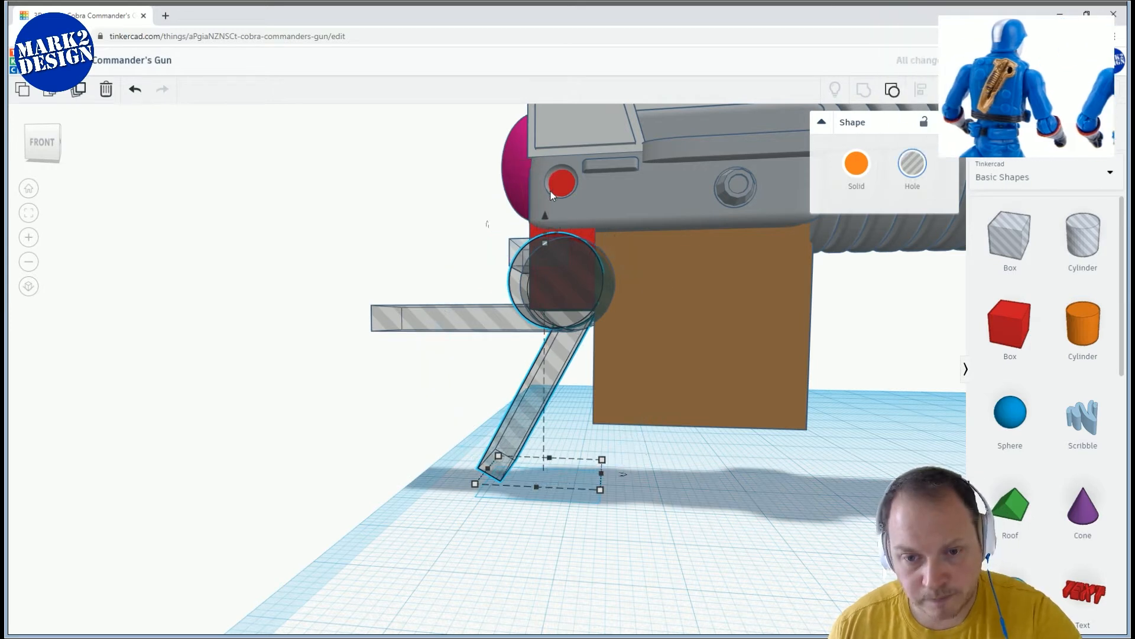
key("Right")
key("Right")
left_click_drag(554, 215, 552, 232)
left_click(428, 297)
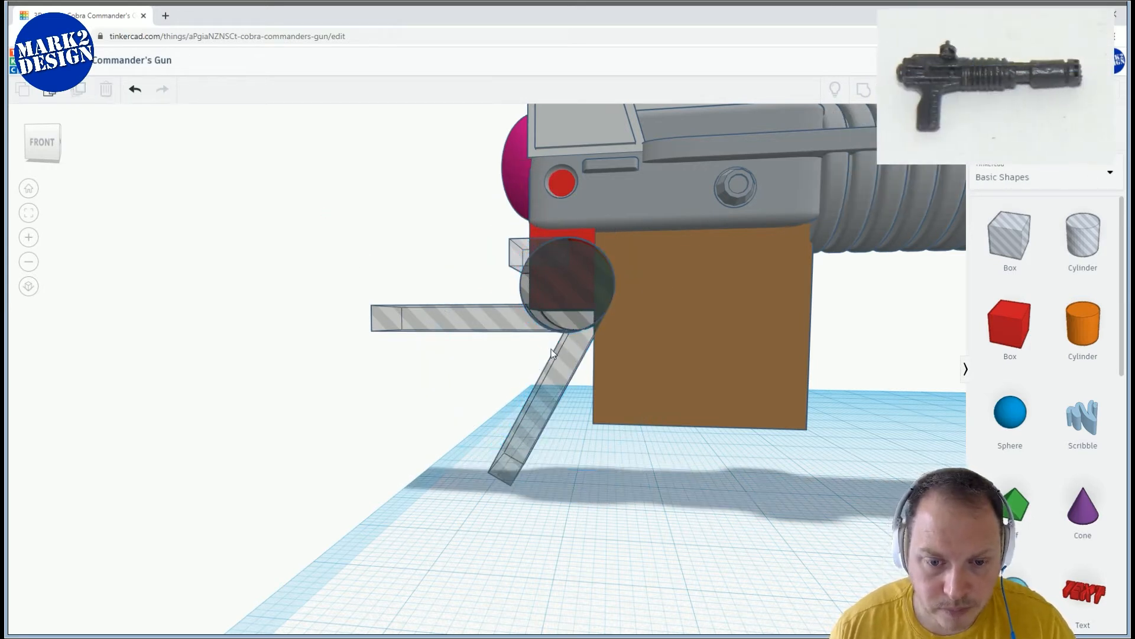
Ungroup the horizontal hole group and delete its long bar, keeping the hole cylinder
left_click(449, 320)
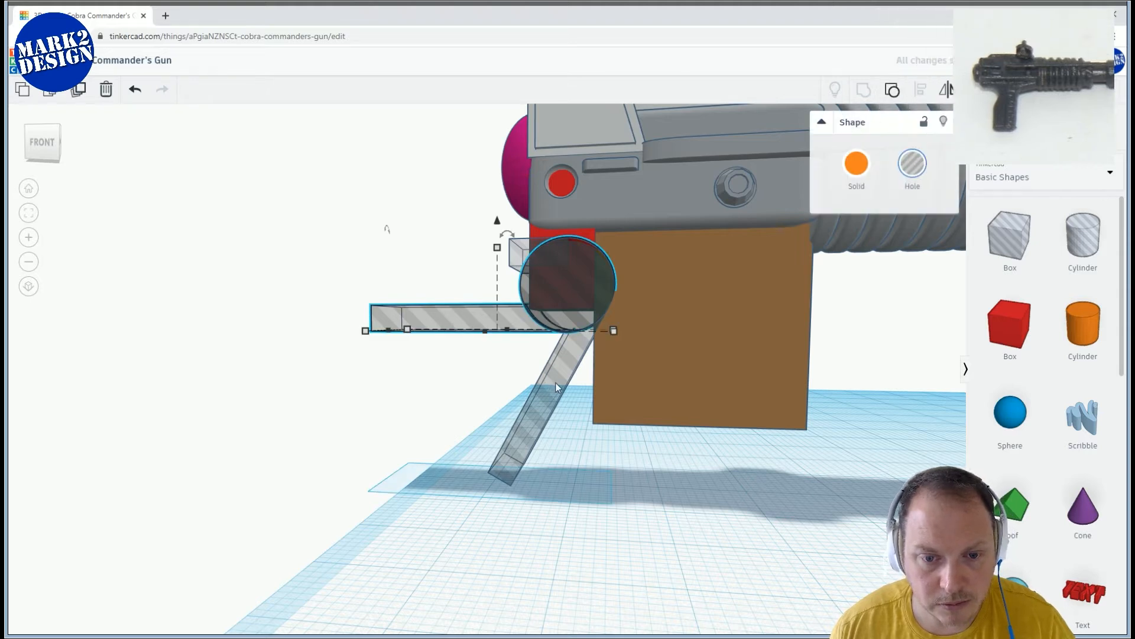
left_click(290, 166)
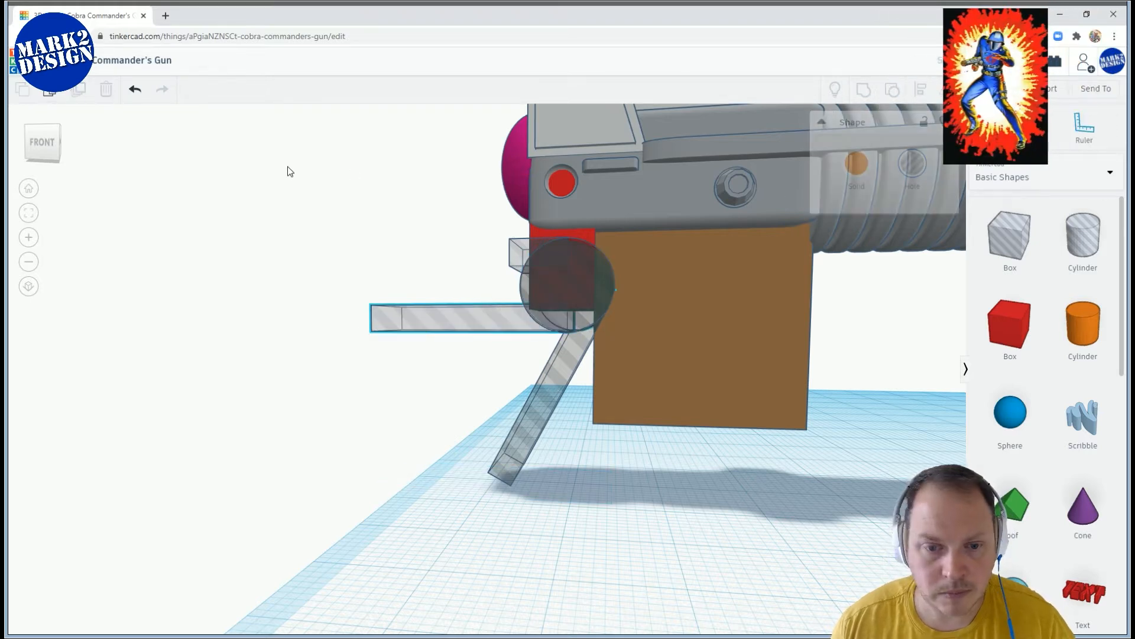
left_click(417, 317)
key("Delete")
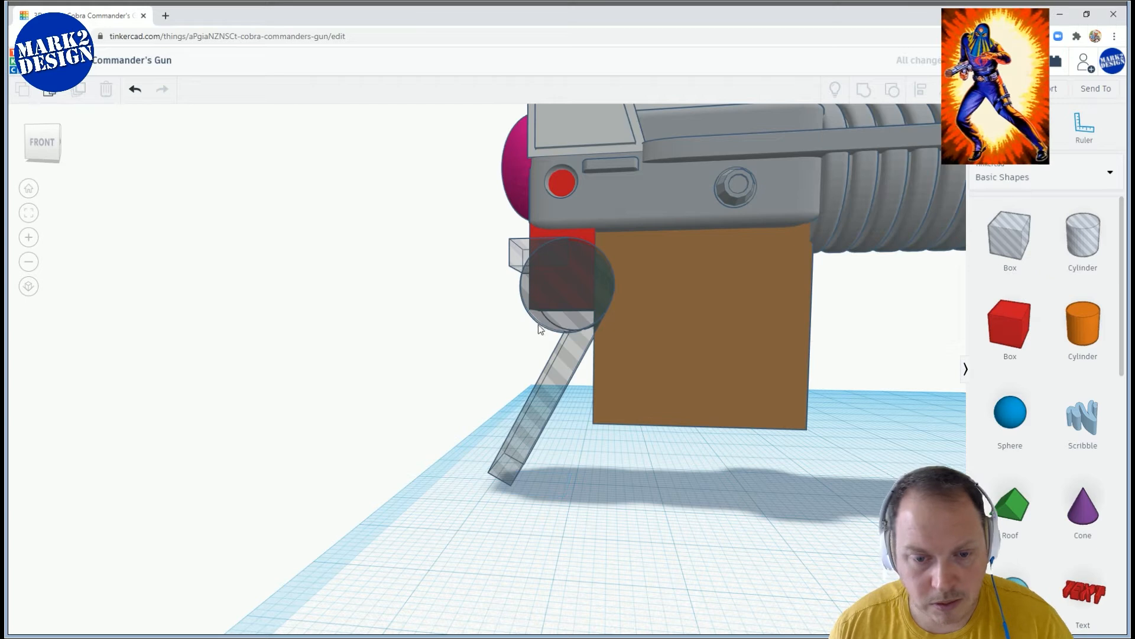
Align the hole cylinder and the tilted hole group at their barrel-side edges and their tops
scroll(545, 329, "up", 4)
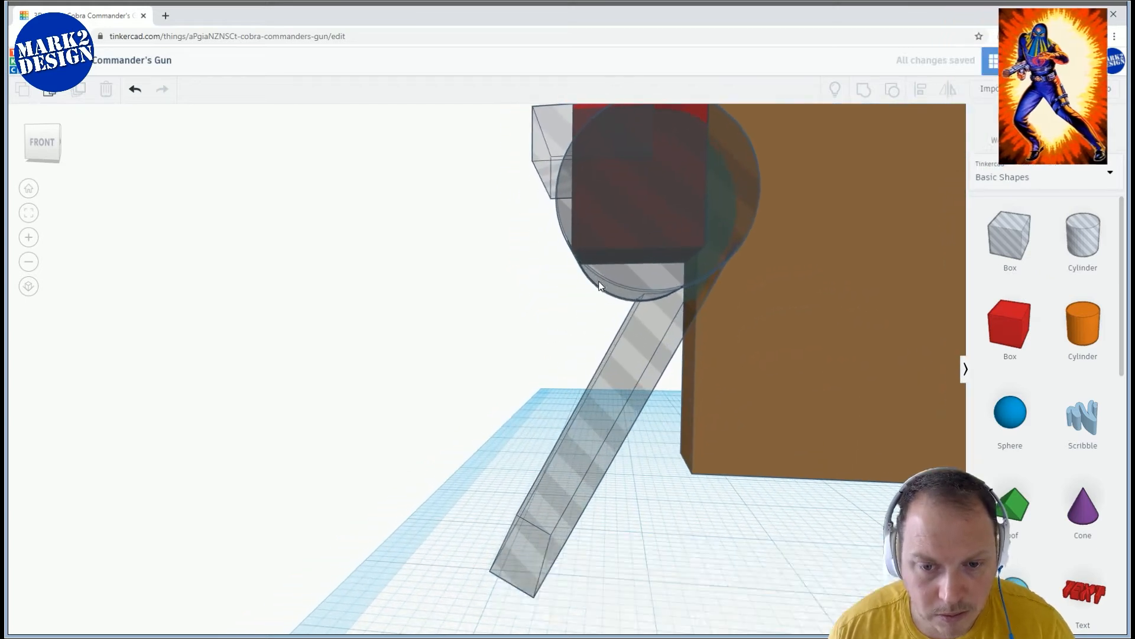
left_click(598, 279)
left_click(652, 346, "shift")
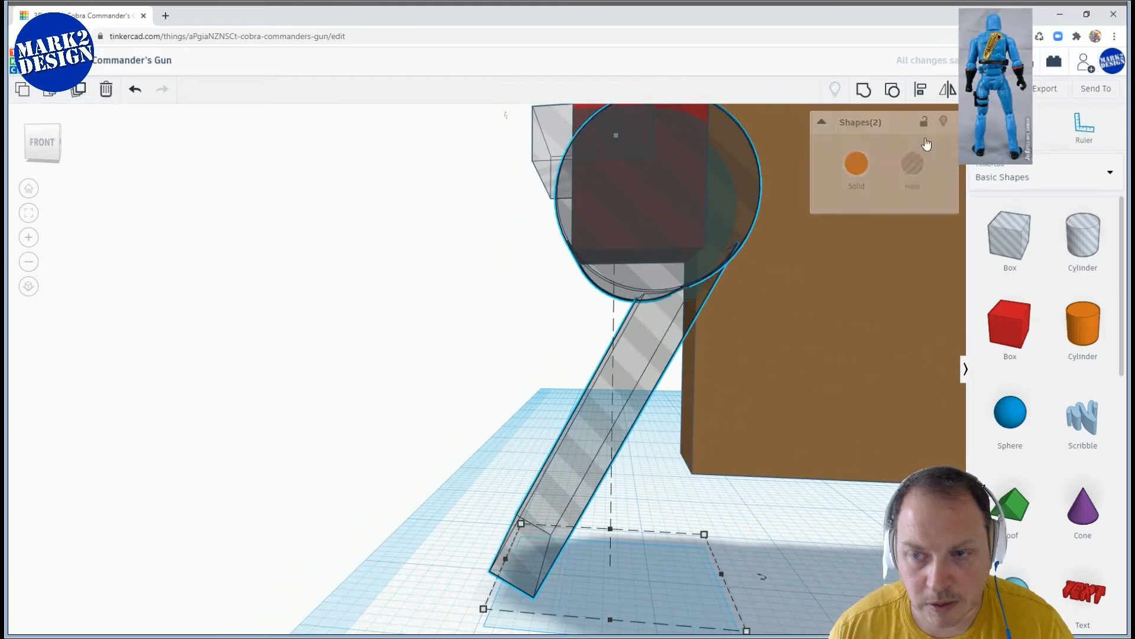
left_click(921, 89)
scroll(747, 360, "down", 3)
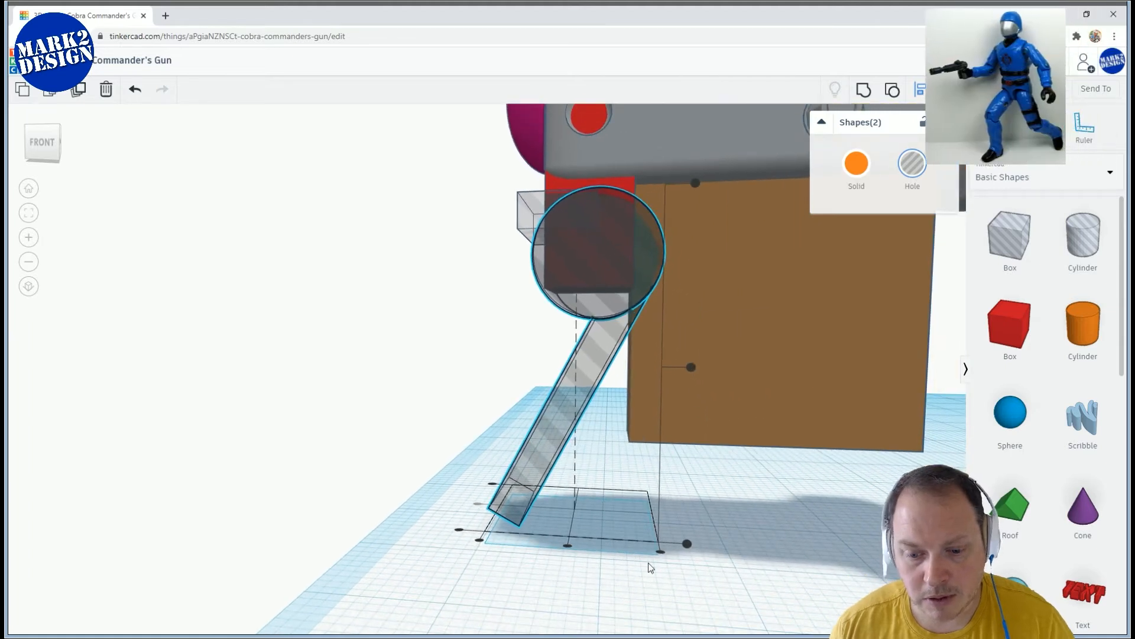
left_click(661, 552)
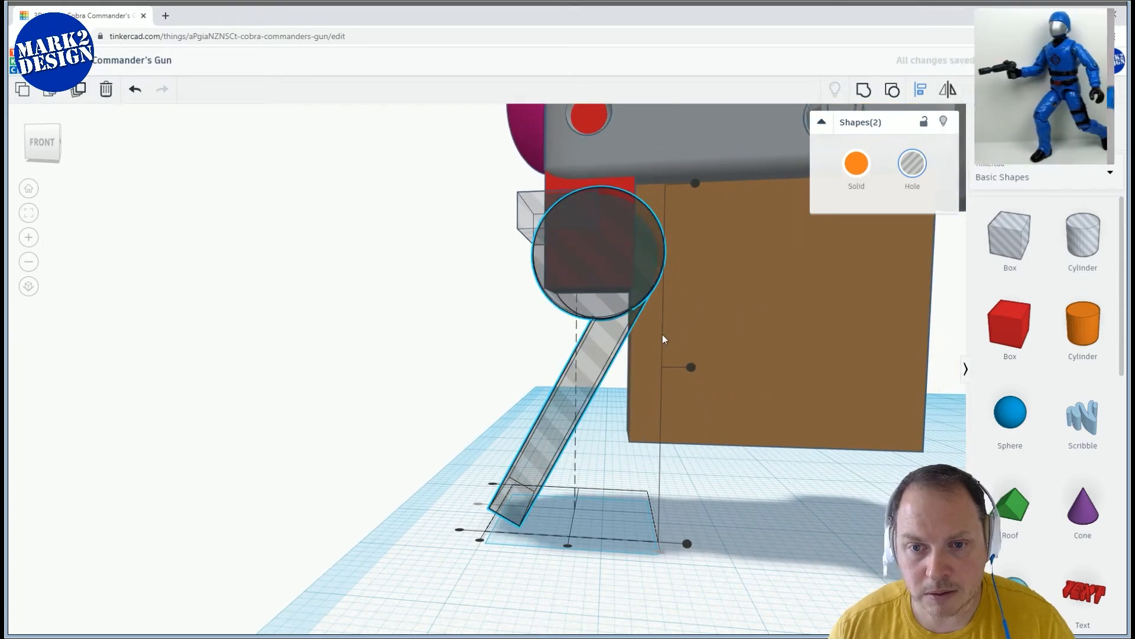
left_click(697, 181)
left_click(369, 320)
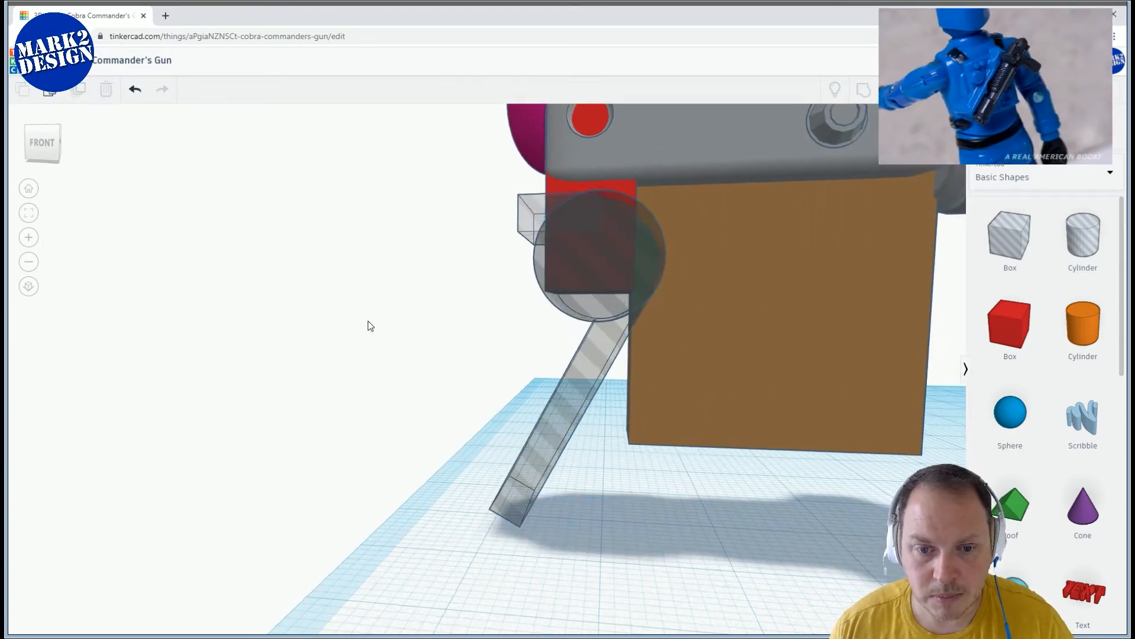
Move the red block out from the hole shapes to behind the gun and select the small flat hole box
scroll(475, 363, "up", 2)
scroll(537, 336, "down", 3)
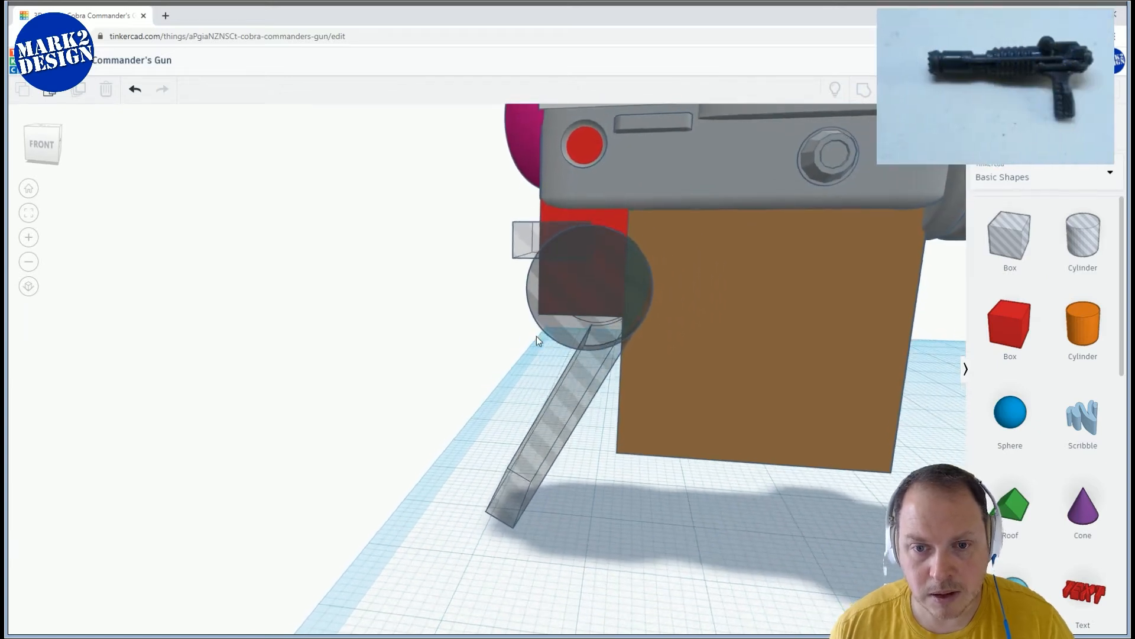
scroll(537, 335, "up", 2)
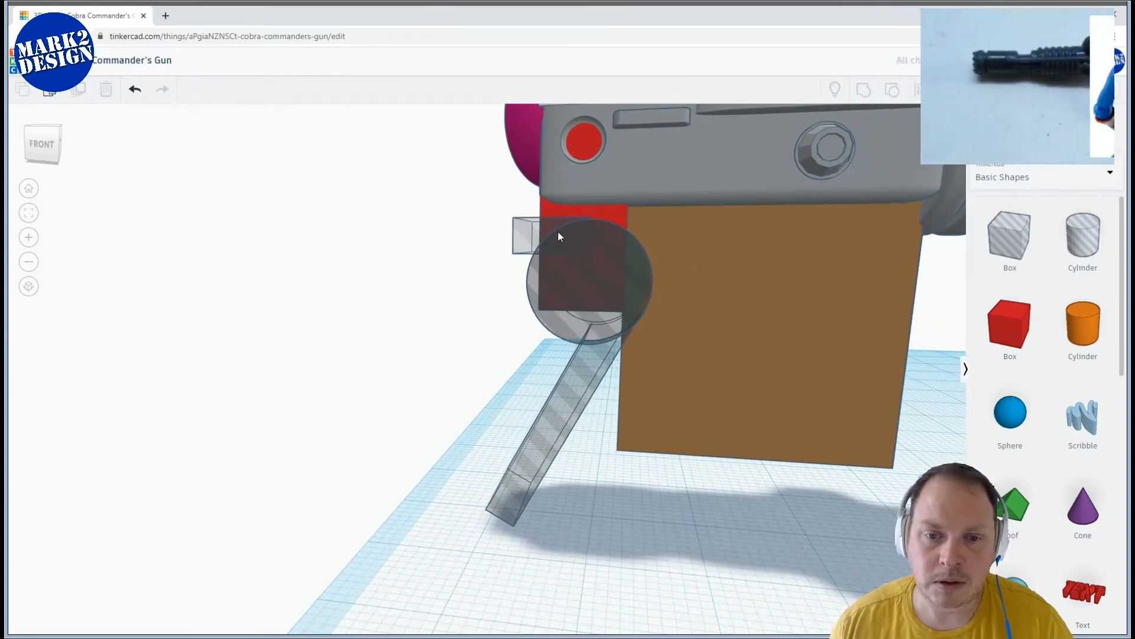
left_click_drag(554, 208, 264, 190)
left_click(525, 236)
right_click_drag(479, 287, 472, 330)
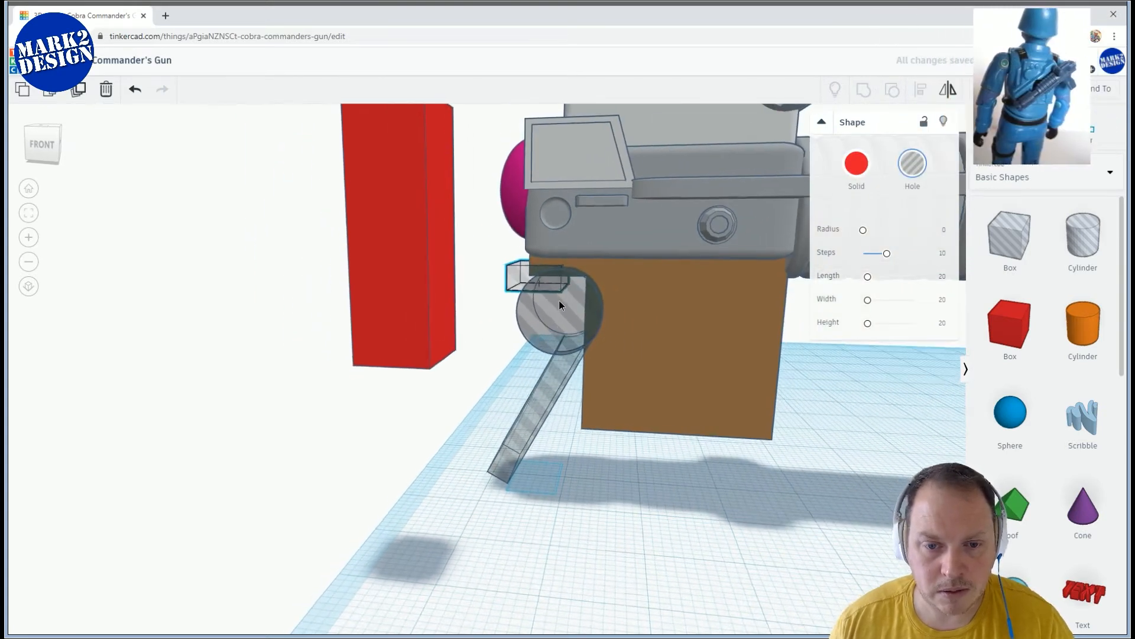
Remove the loose hole cylinder and align the tilted hole group with the small flat hole box at their tops
scroll(561, 300, "up", 3)
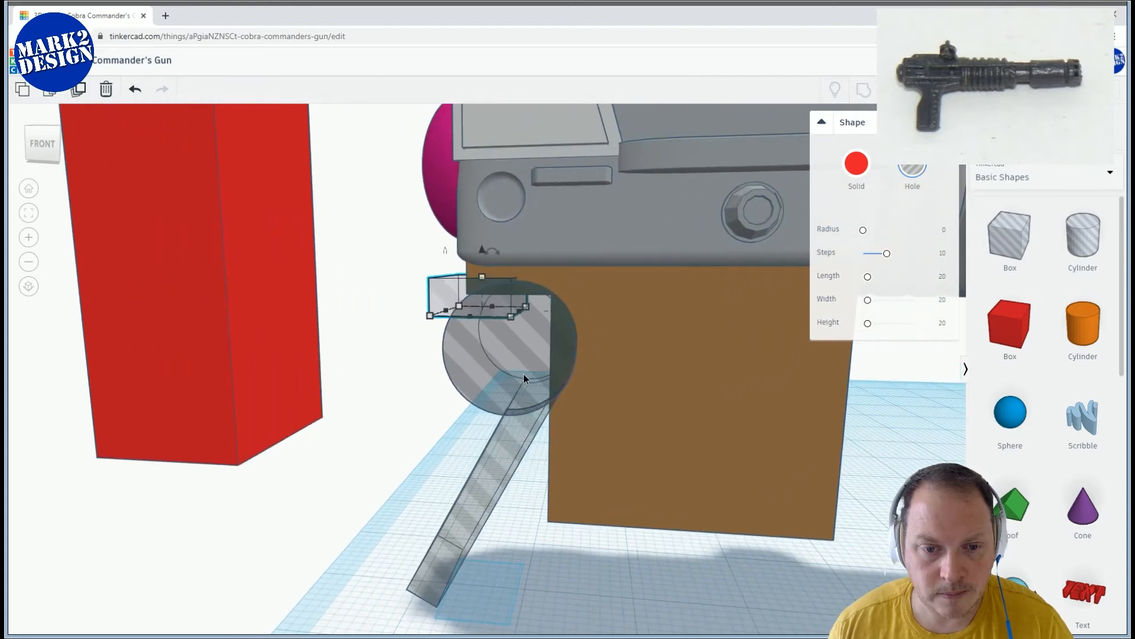
left_click(524, 374)
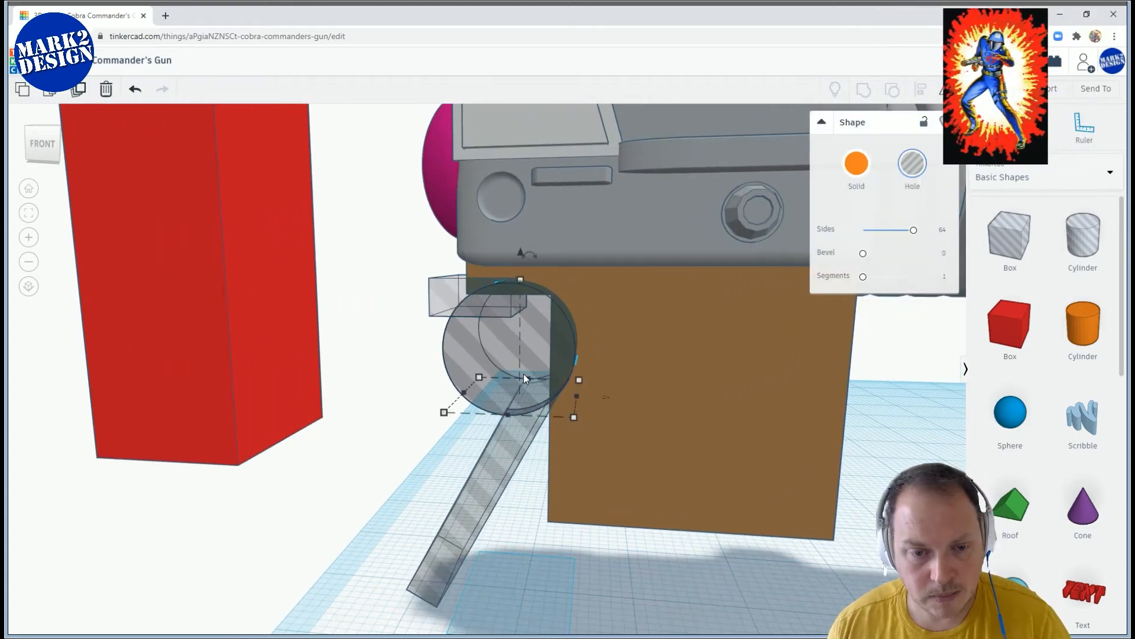
left_click(514, 377)
left_click(443, 284, "shift")
left_click(920, 88)
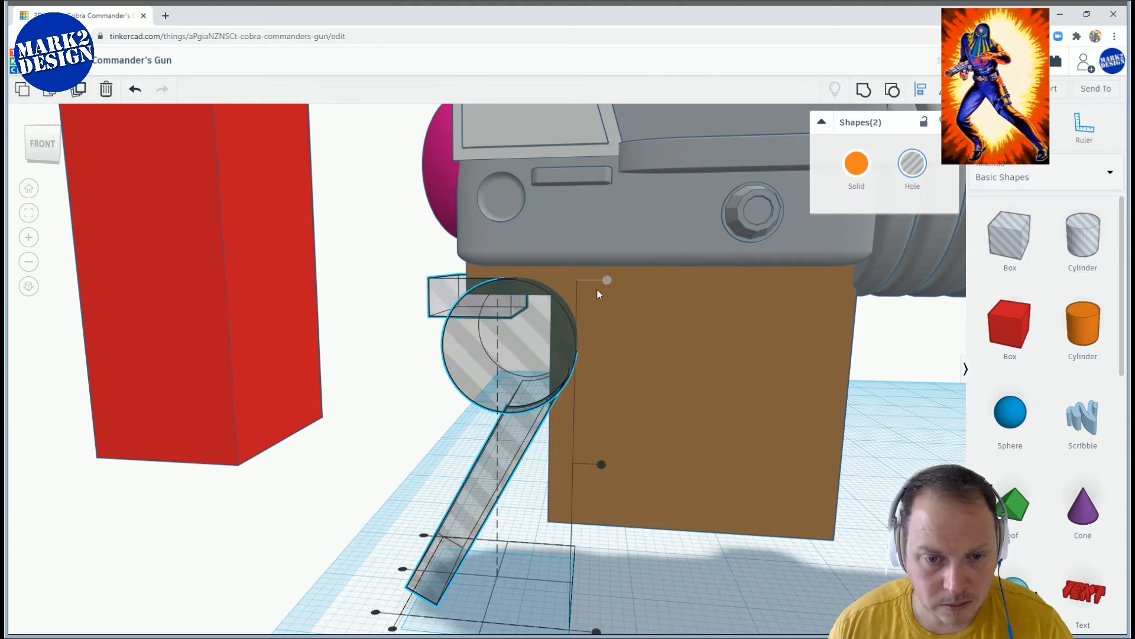
Group the brown handgrip block with the tilted hole group and flat hole box to cut the rounded notch into its rear
right_click_drag(584, 292, 505, 340)
left_click(592, 333, "shift")
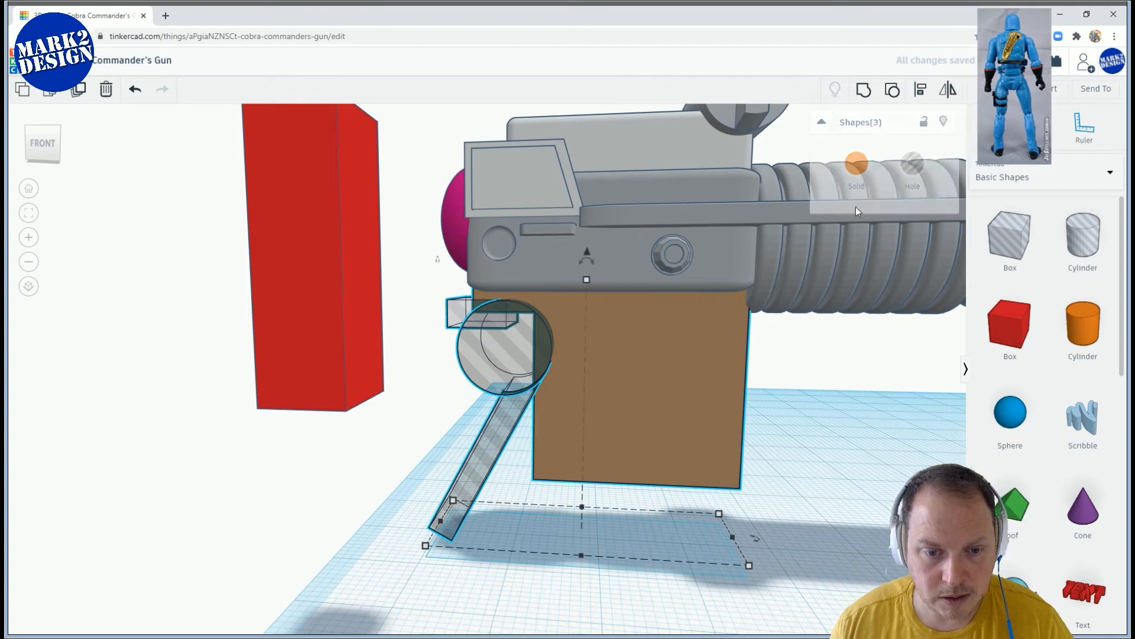
left_click(864, 89)
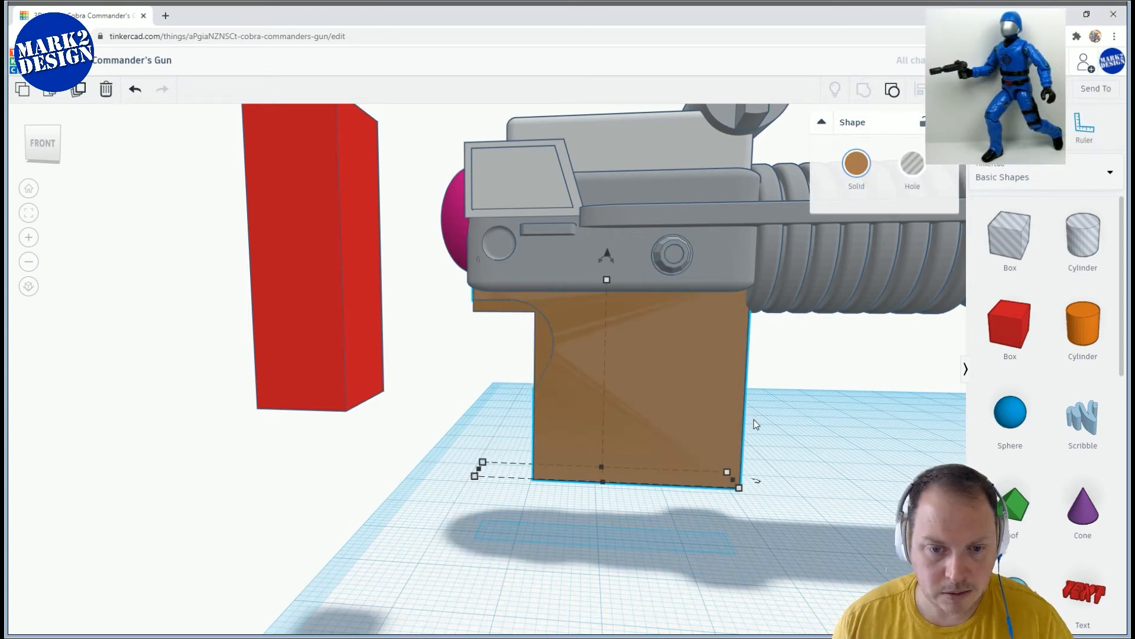
scroll(803, 409, "down", 3)
right_click_drag(786, 416, 597, 416)
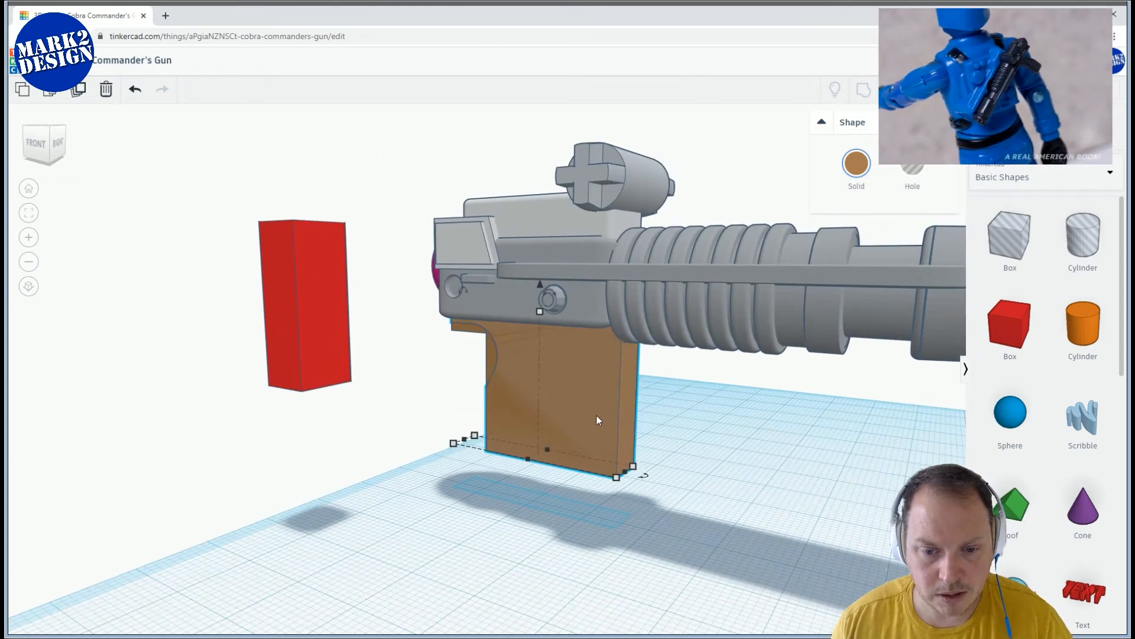
left_click(492, 353)
right_click_drag(491, 411, 573, 406)
scroll(558, 405, "down", 3)
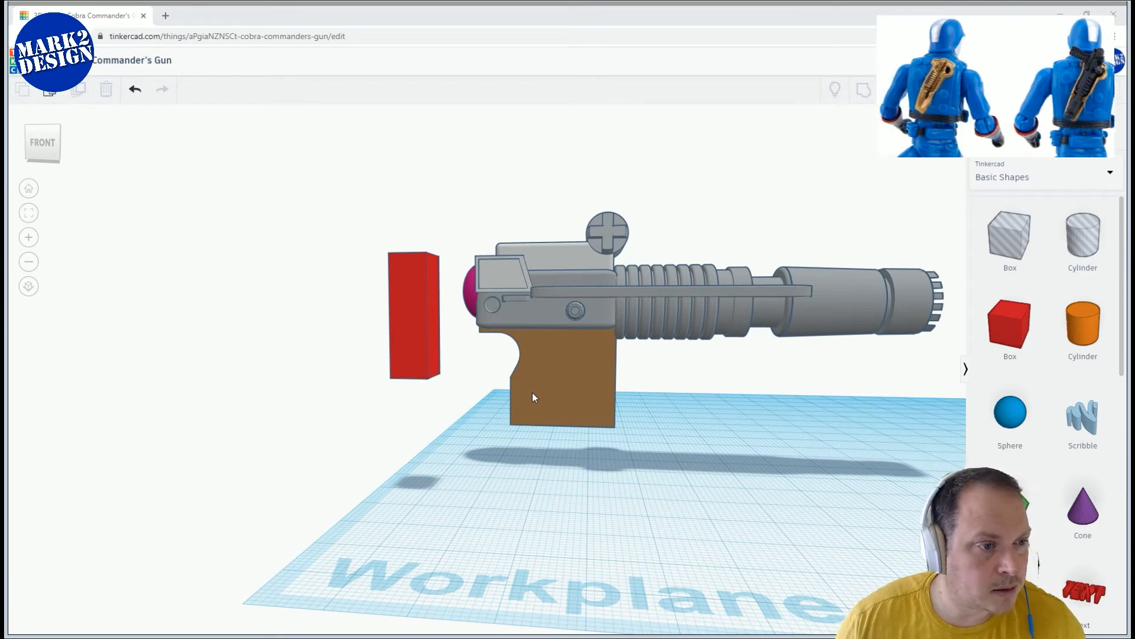
scroll(532, 392, "down", 2)
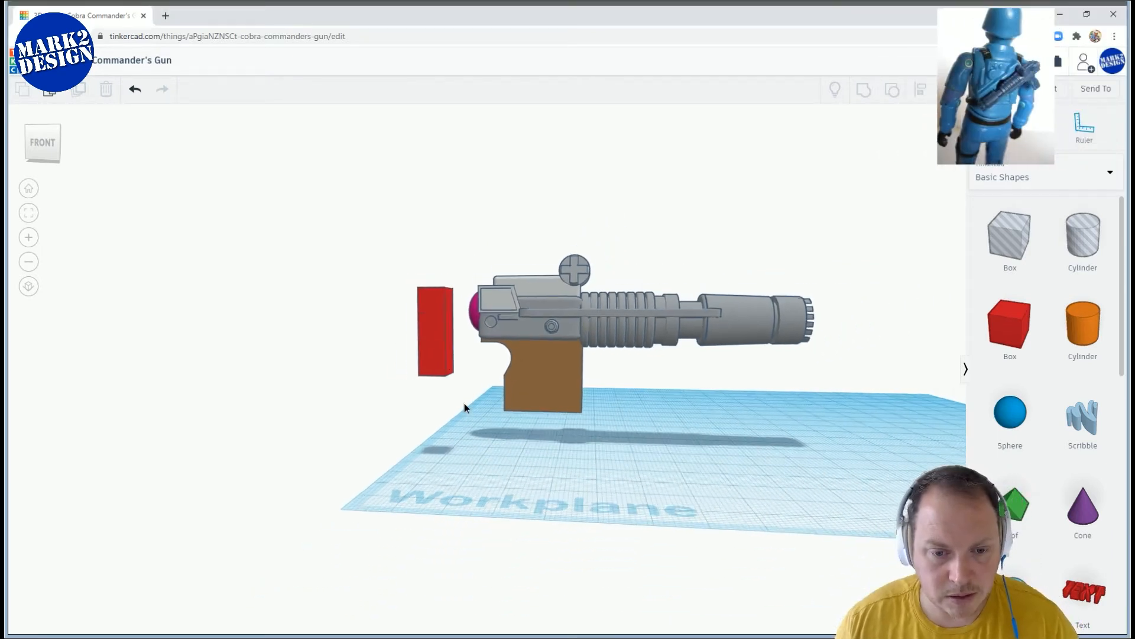
Move the red block from behind the gun to the barrel-side edge of the brown handgrip
right_click_drag(460, 390, 455, 414)
left_click_drag(451, 389, 573, 335)
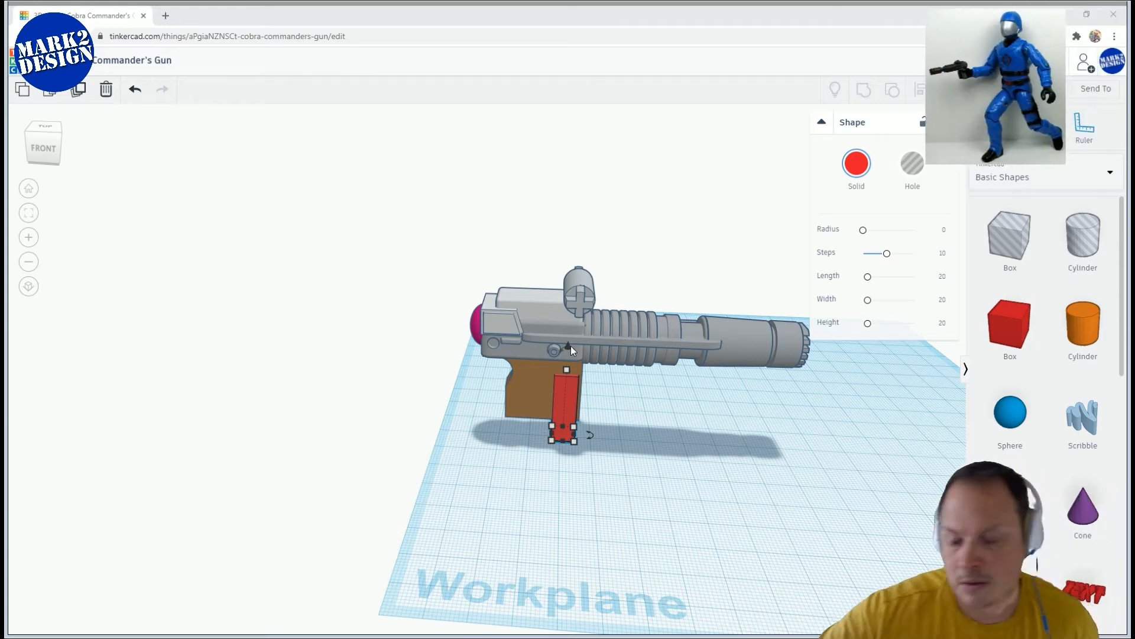
scroll(587, 392, "up", 3)
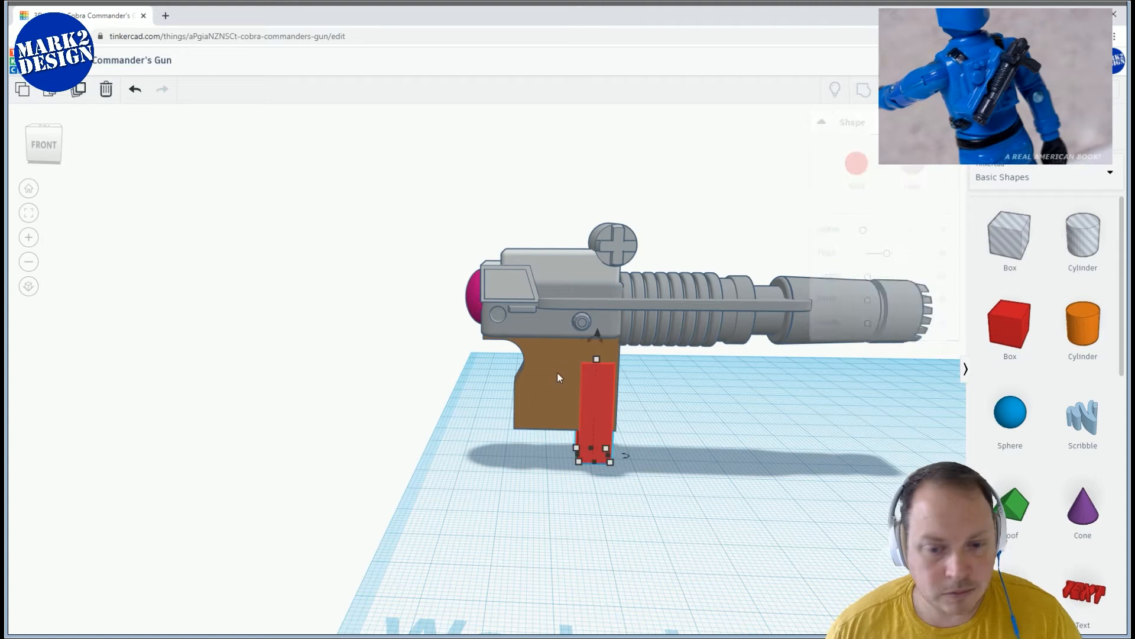
Place a copy of the red block at the rear of the handgrip and make it an 11.75 wide hole
left_click_drag(590, 389, 521, 400, "alt")
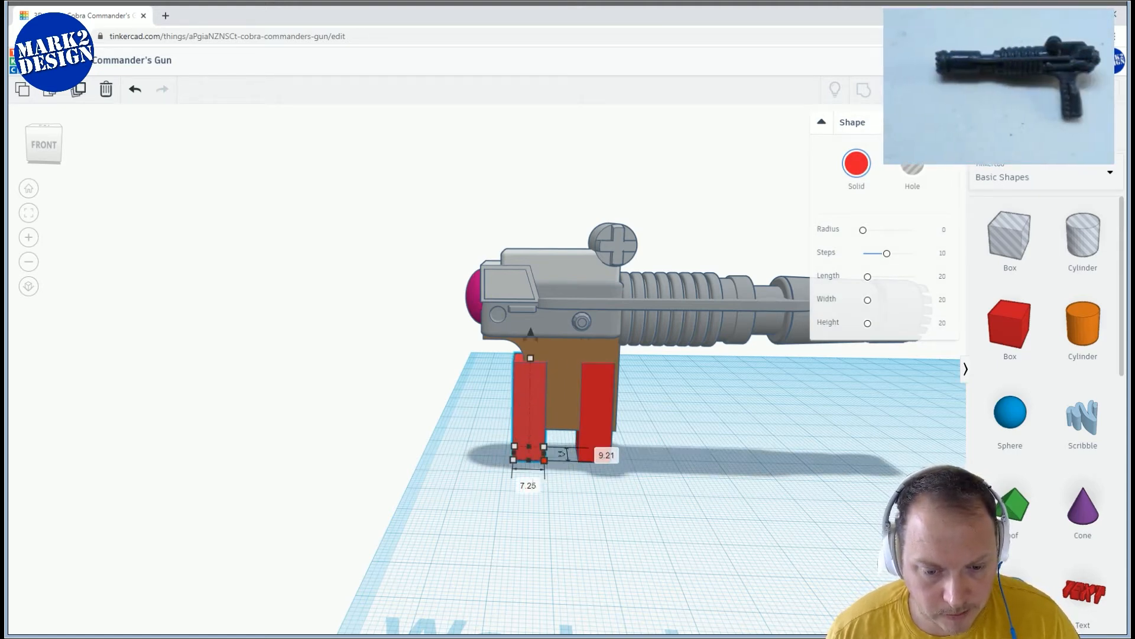
left_click(528, 485)
type("11.")
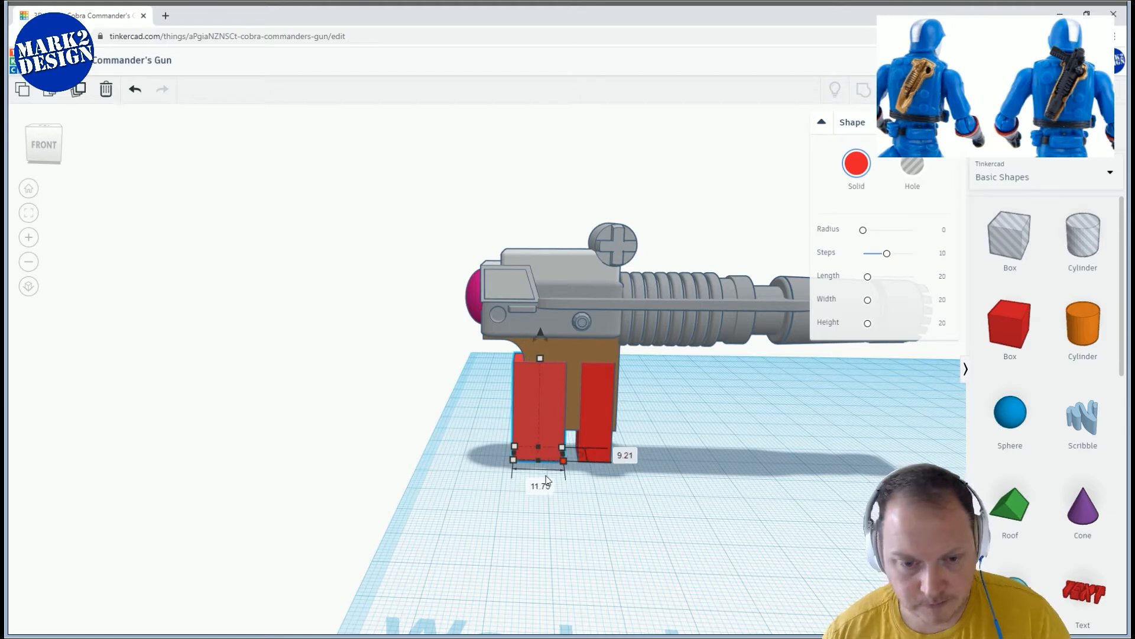
scroll(574, 476, "up", 2)
left_click(912, 165)
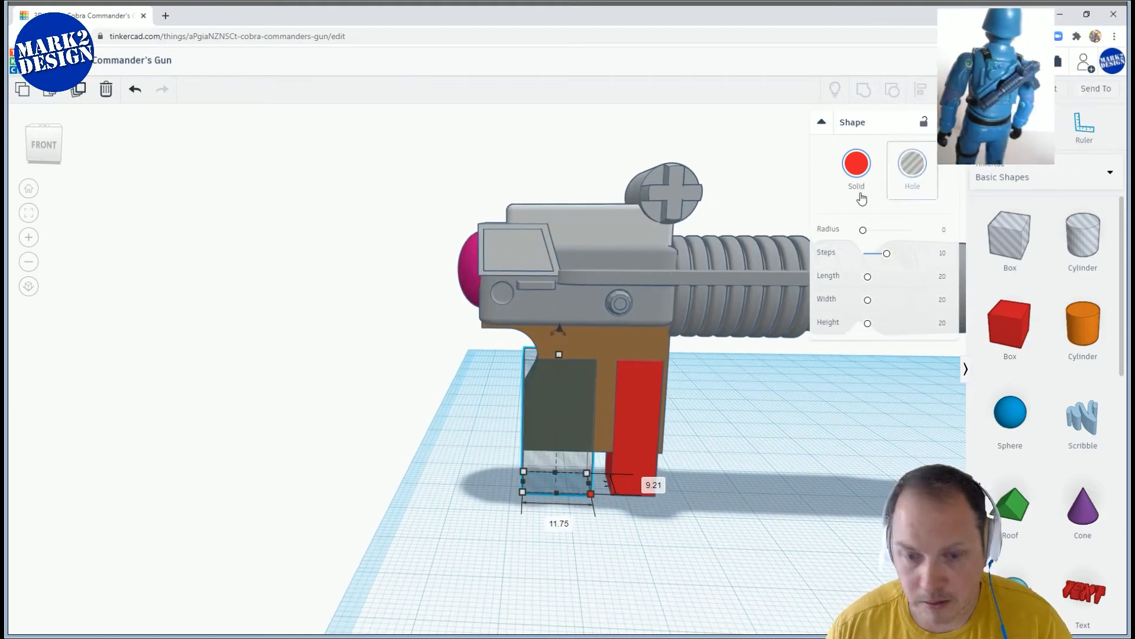
Select the solid red block at the barrel-side edge of the handgrip
right_click_drag(816, 468, 697, 463)
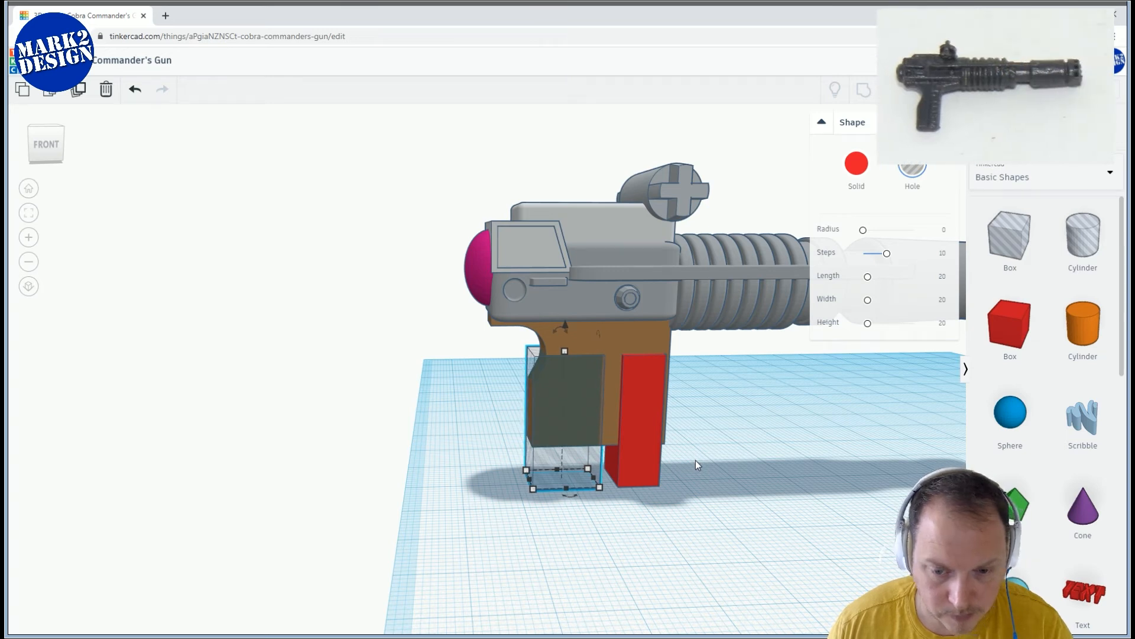
scroll(695, 460, "up", 2)
right_click_drag(705, 472, 755, 525)
left_click(660, 518)
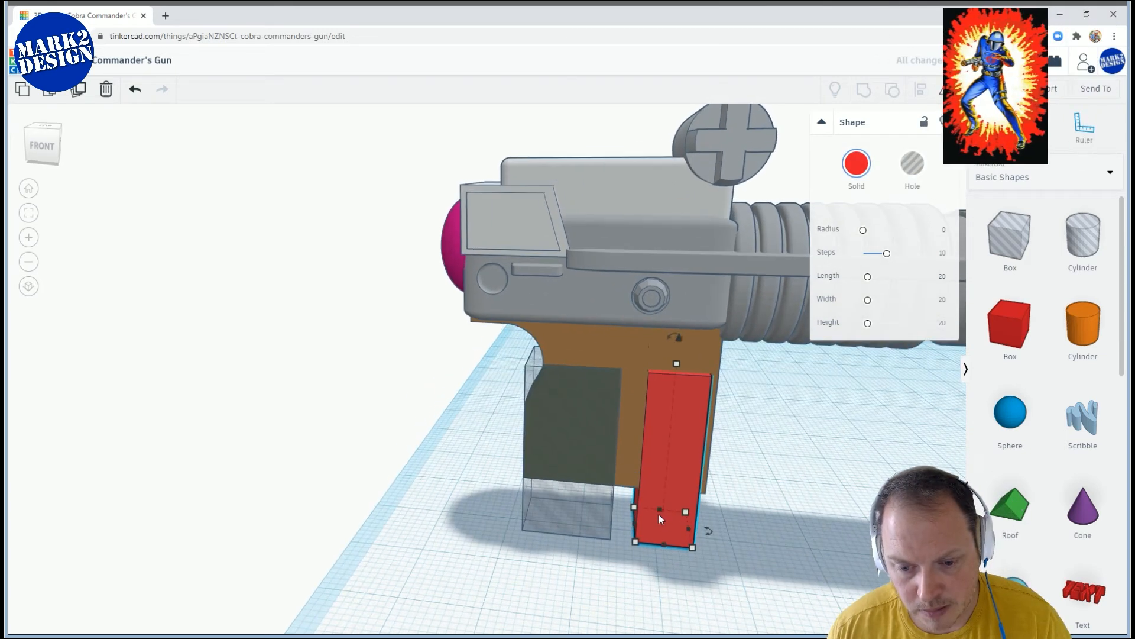
Widen the red box at the grip's front to about 10.7 so it meets the rear hole box, and turn it into a hole
left_click_drag(610, 526, 607, 527)
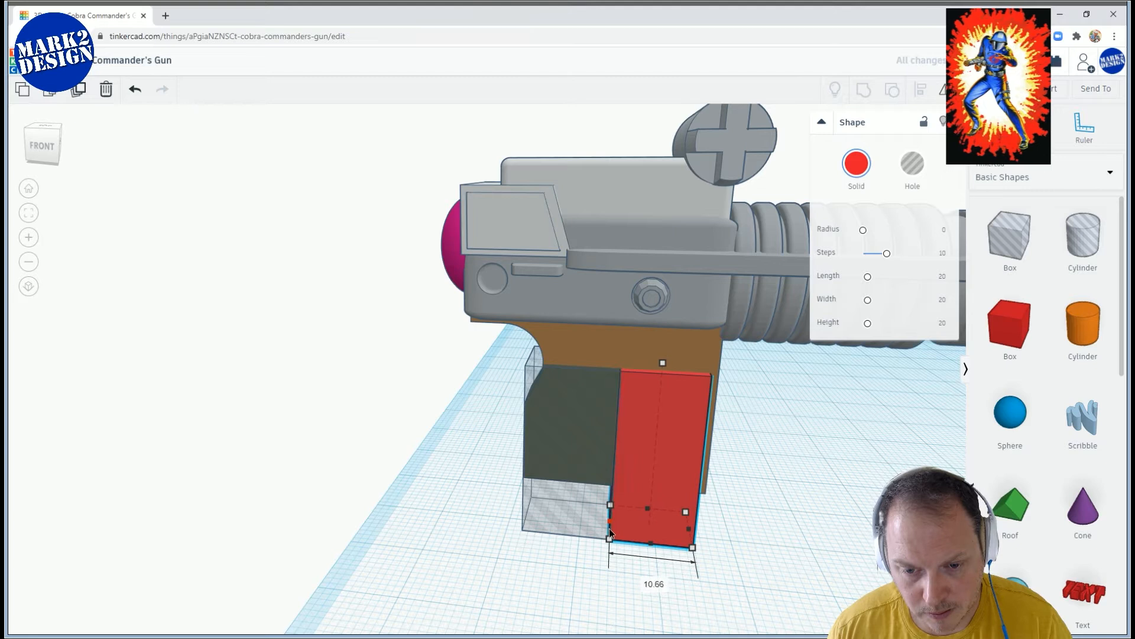
right_click_drag(711, 531, 860, 470)
left_click(912, 167)
left_click(780, 474)
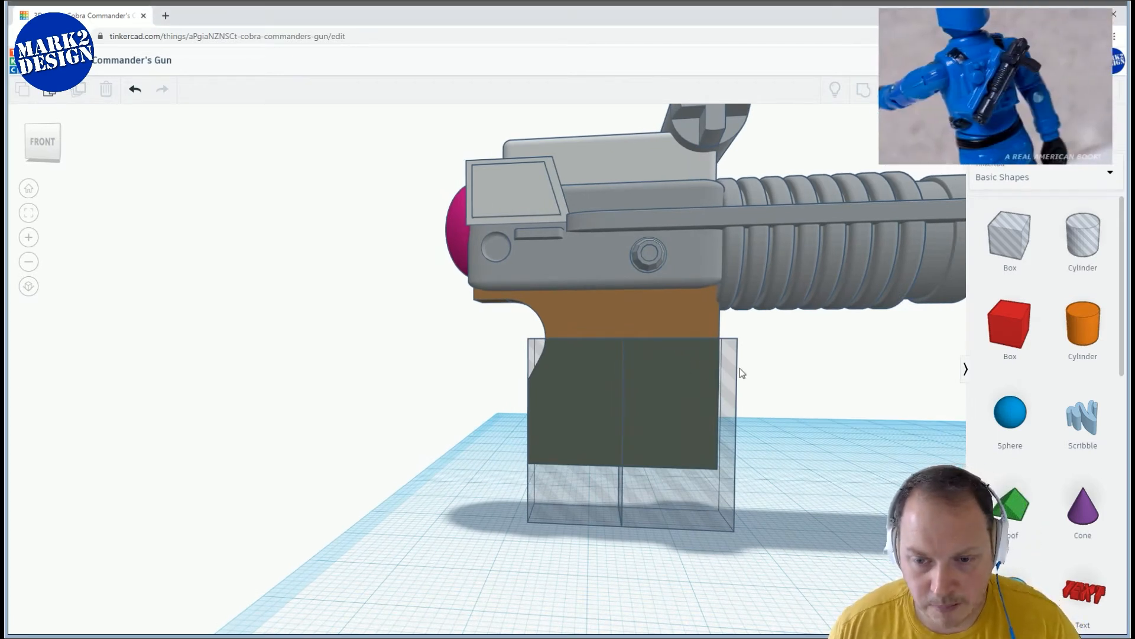
Increase the front hole box's height so its top rises above the rear hole box
left_click(657, 351)
left_click_drag(676, 336, 680, 317)
right_click_drag(806, 392, 638, 457)
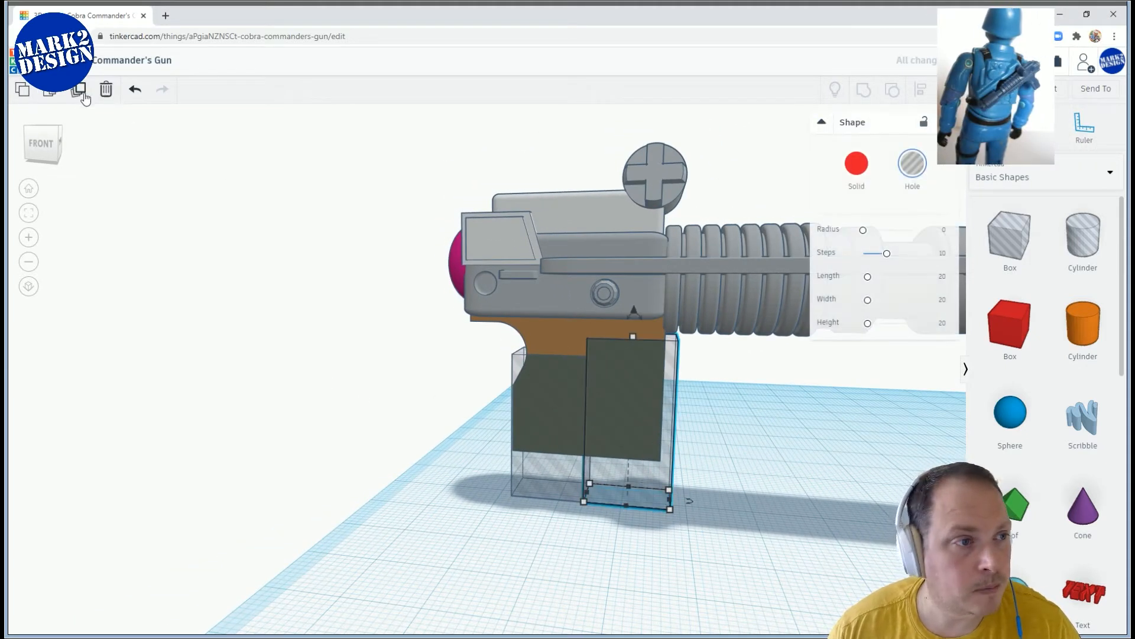
Duplicate the front hole box and reshape the copy into a short block extending forward from the grip just beneath the gun body
mouse_move(634, 310)
left_mouse_down()
mouse_move(635, 277)
mouse_move(635, 325)
left_mouse_up()
left_click_drag(643, 386, 635, 279)
left_click_drag(677, 355, 718, 358)
right_click_drag(624, 315, 628, 324)
scroll(626, 327, "up", 3)
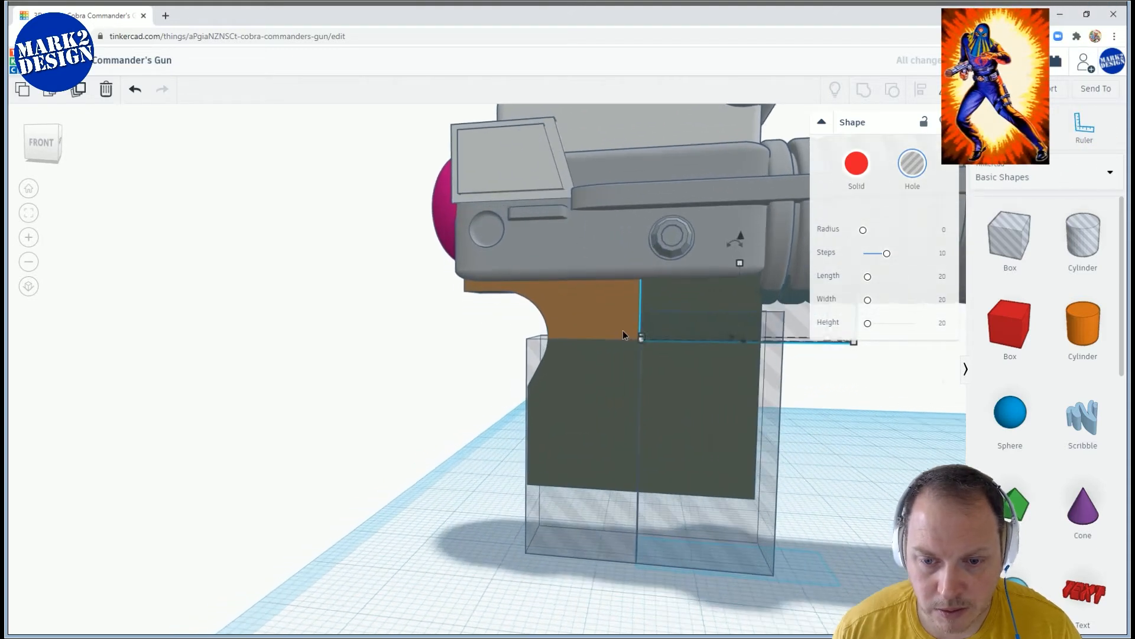
Tilt the copied hole box by -17° in the front view, lower it by 2.46 and nudge it slightly forward
middle_click_drag(622, 330, 499, 357)
left_click_drag(626, 232, 587, 150)
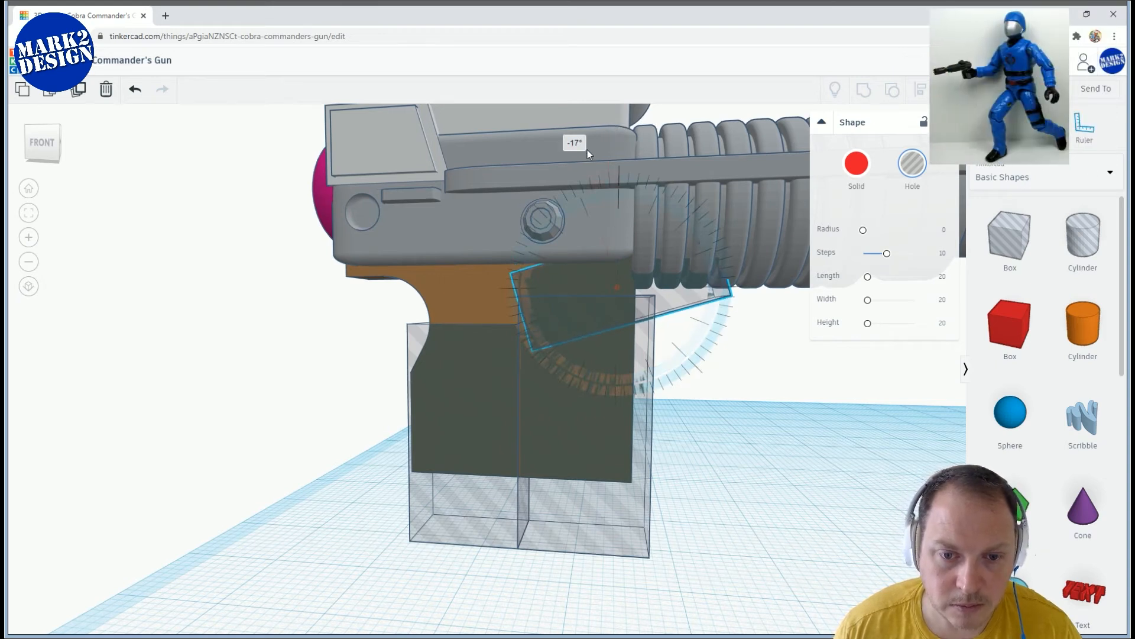
left_click_drag(615, 200, 623, 219)
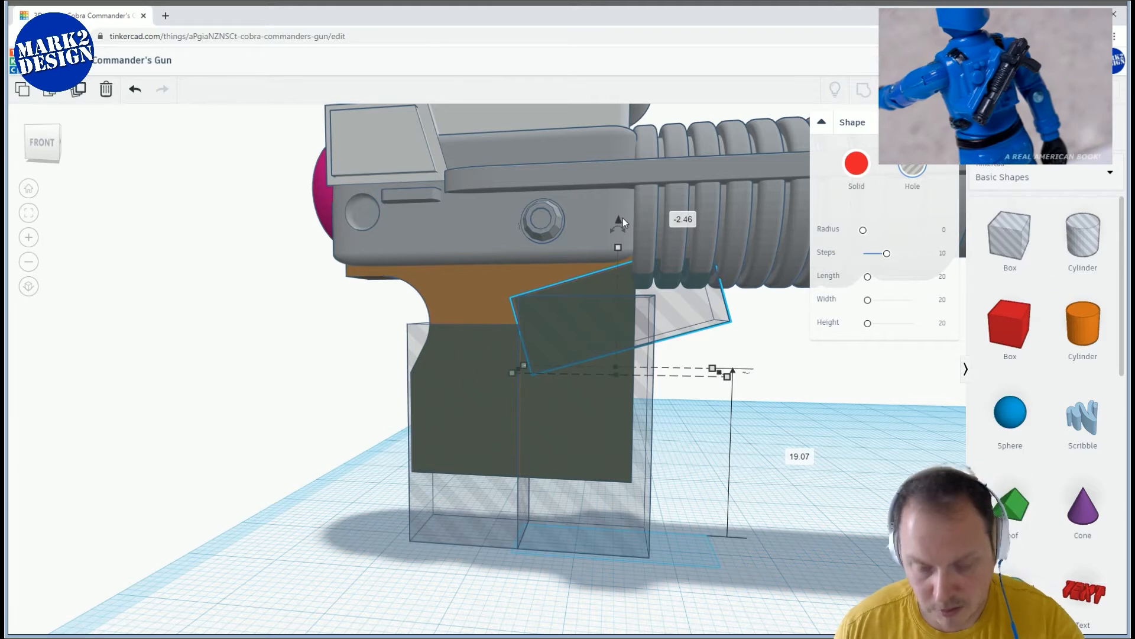
key("Right")
right_click_drag(665, 246, 670, 253)
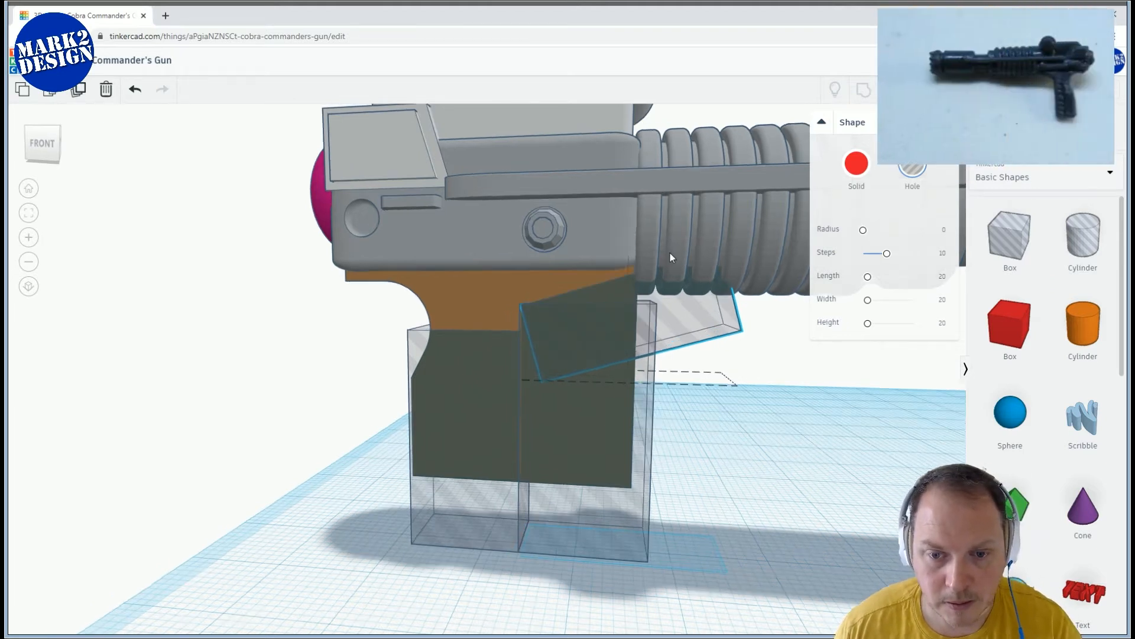
Rotate the tilted hole box back to a shallower slope and lower it slightly to the front hole box's upper corner
scroll(670, 253, "down", 3)
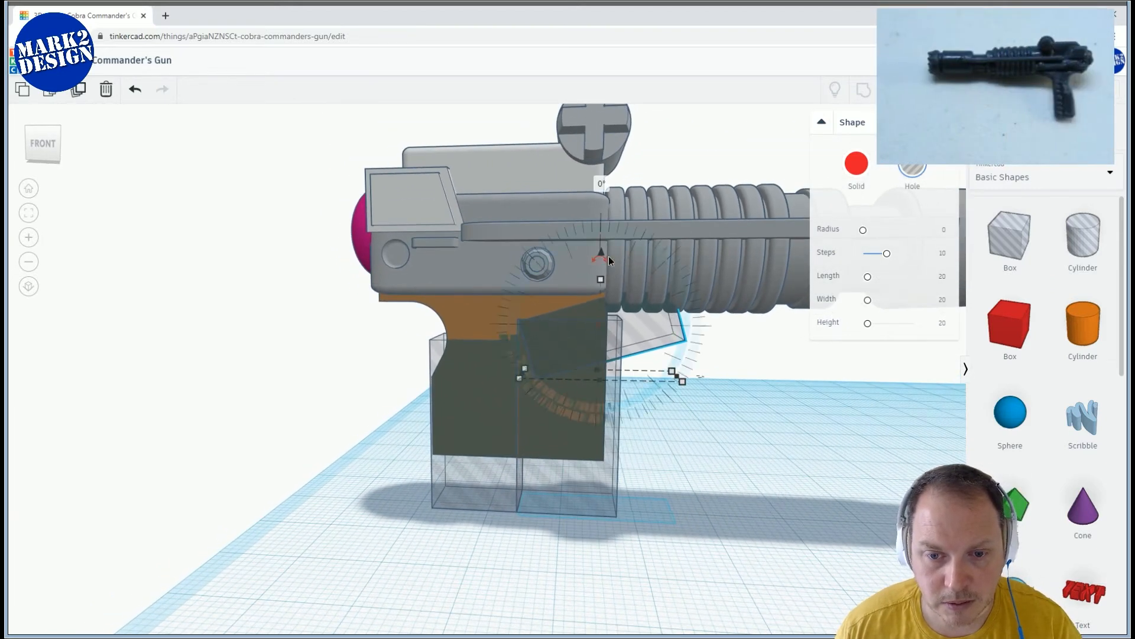
left_click_drag(608, 257, 628, 188)
scroll(613, 305, "up", 2)
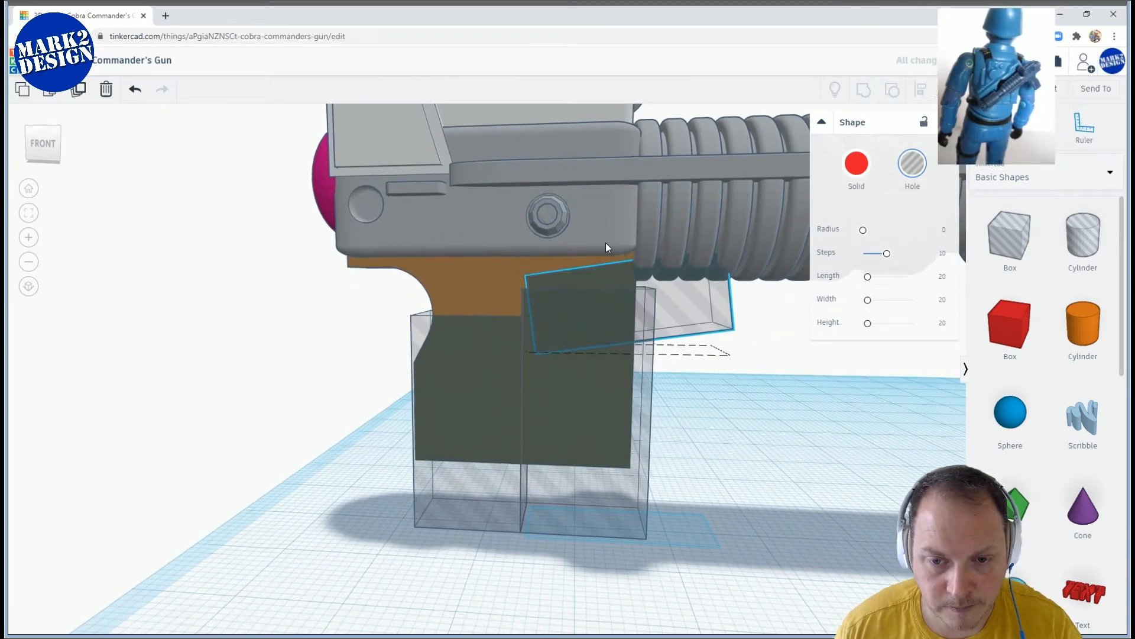
left_click_drag(626, 213, 620, 227)
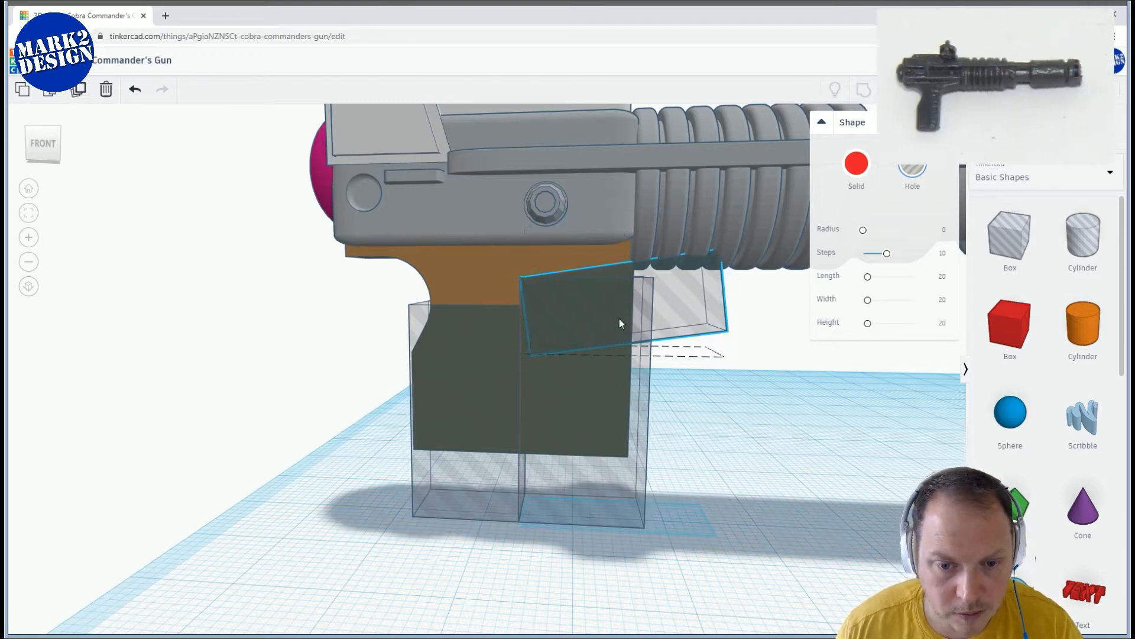
Align the tilted hole's rear edge with the front hole box and examine where their corners meet
left_click(648, 423, "shift")
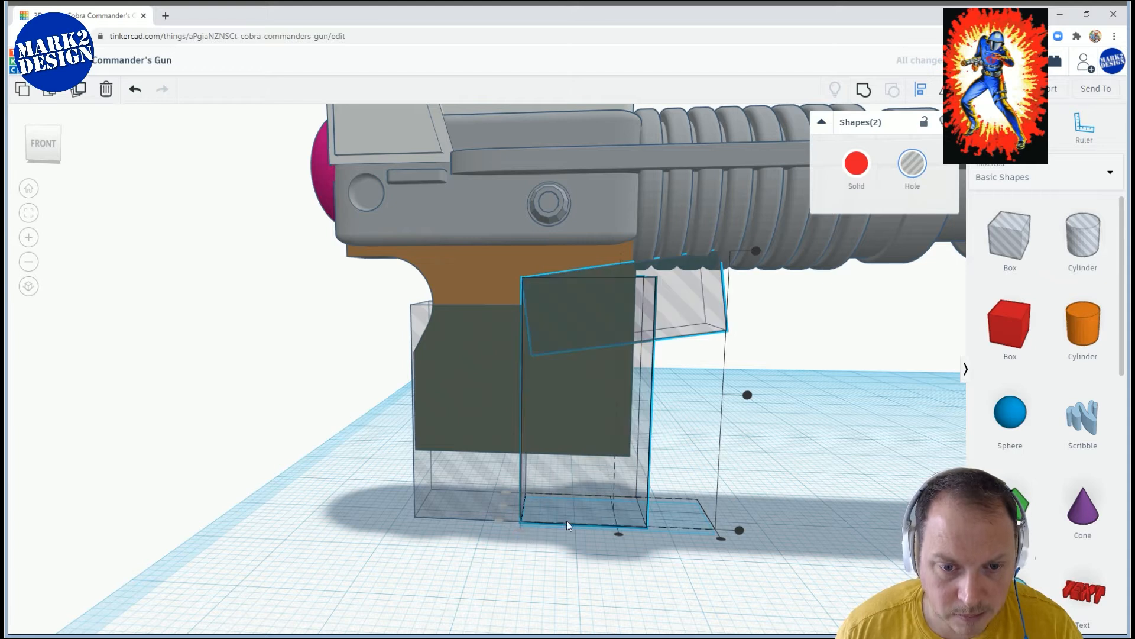
left_click(739, 433)
scroll(673, 377, "up", 3)
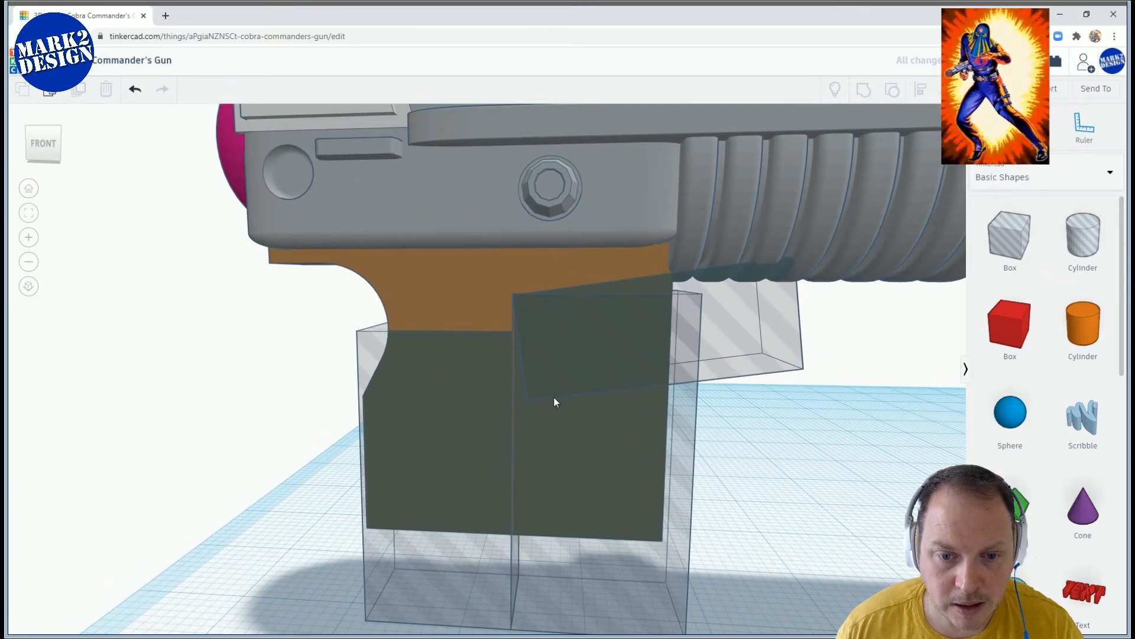
scroll(555, 406, "up", 2)
left_click(662, 327)
scroll(647, 328, "up", 4)
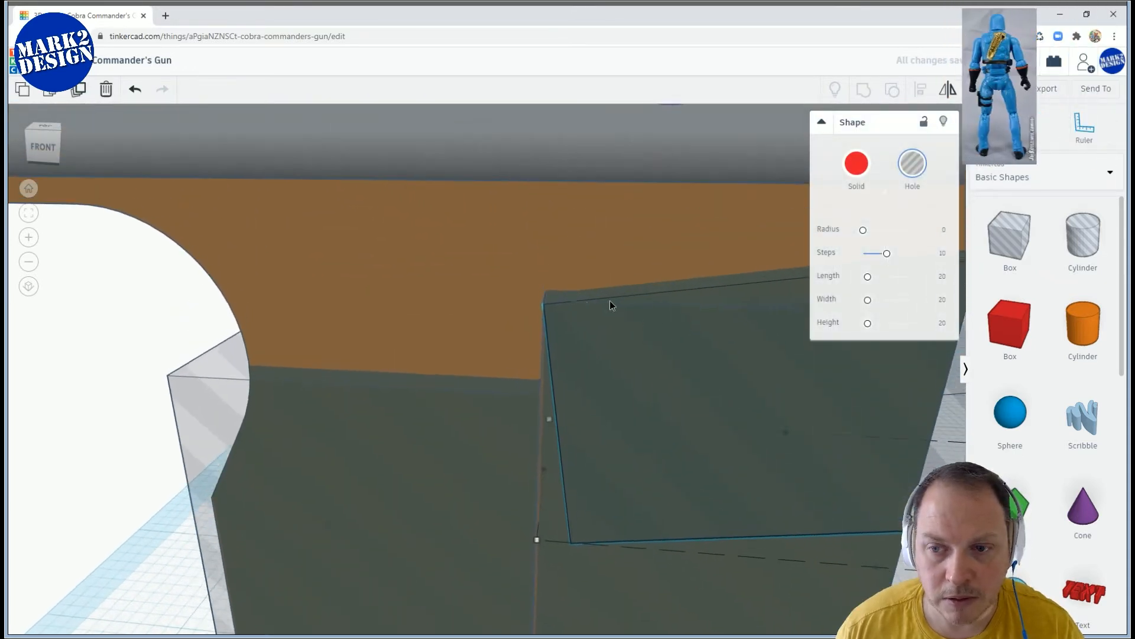
middle_click_drag(645, 305, 473, 286)
right_click_drag(492, 296, 533, 308)
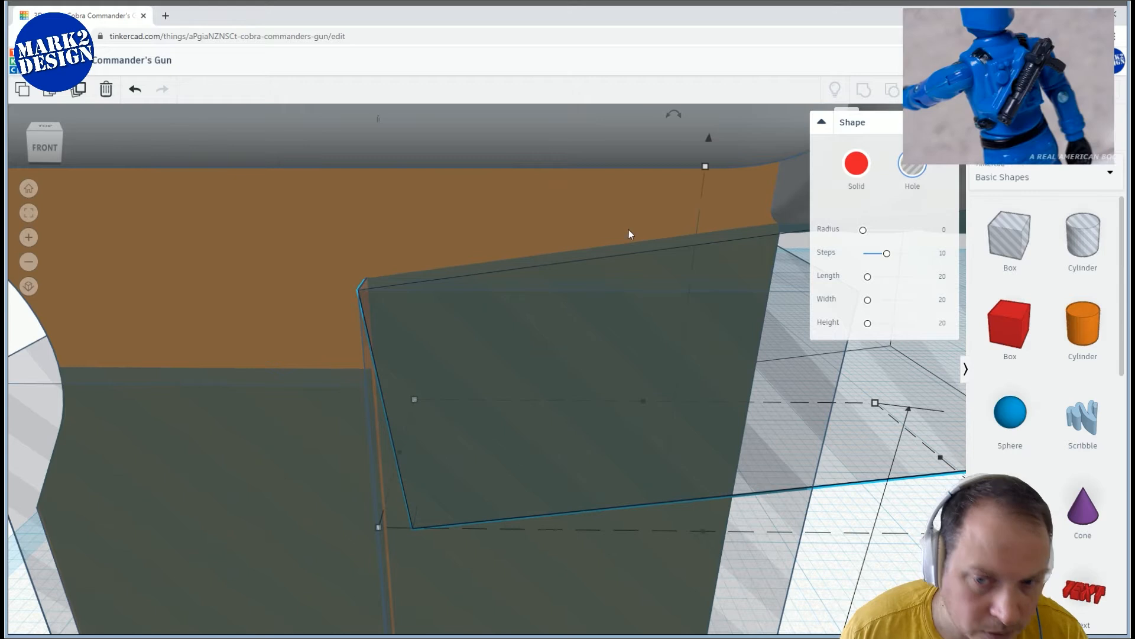
Group the front hole box and the tilted hole with the grip to cut away the grip's front
scroll(629, 230, "down", 5)
right_click_drag(645, 410, 627, 373)
left_click(552, 496, "shift")
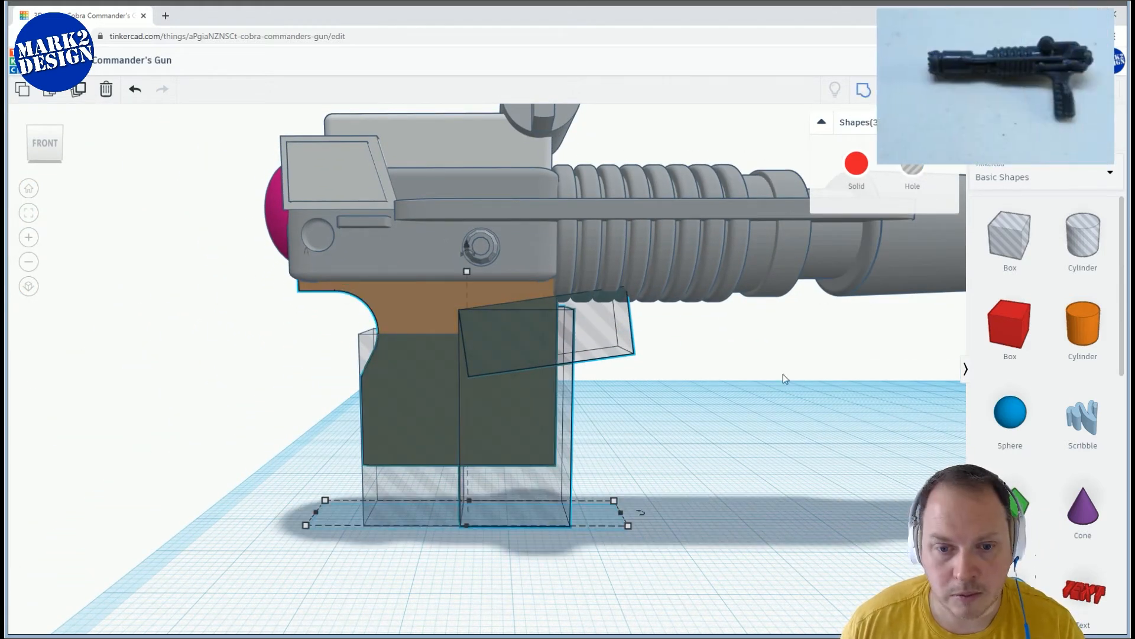
key("ctrl+g")
right_click_drag(729, 410, 588, 416)
scroll(536, 396, "down", 2)
right_click_drag(551, 363, 550, 356)
scroll(550, 356, "down", 1)
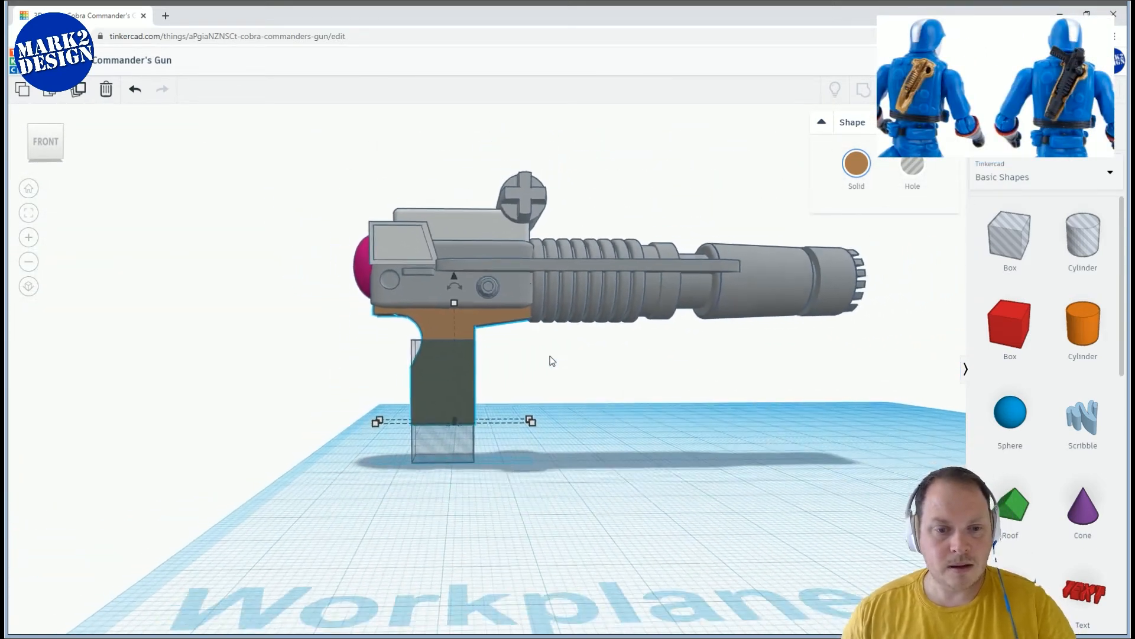
scroll(551, 361, "down", 1)
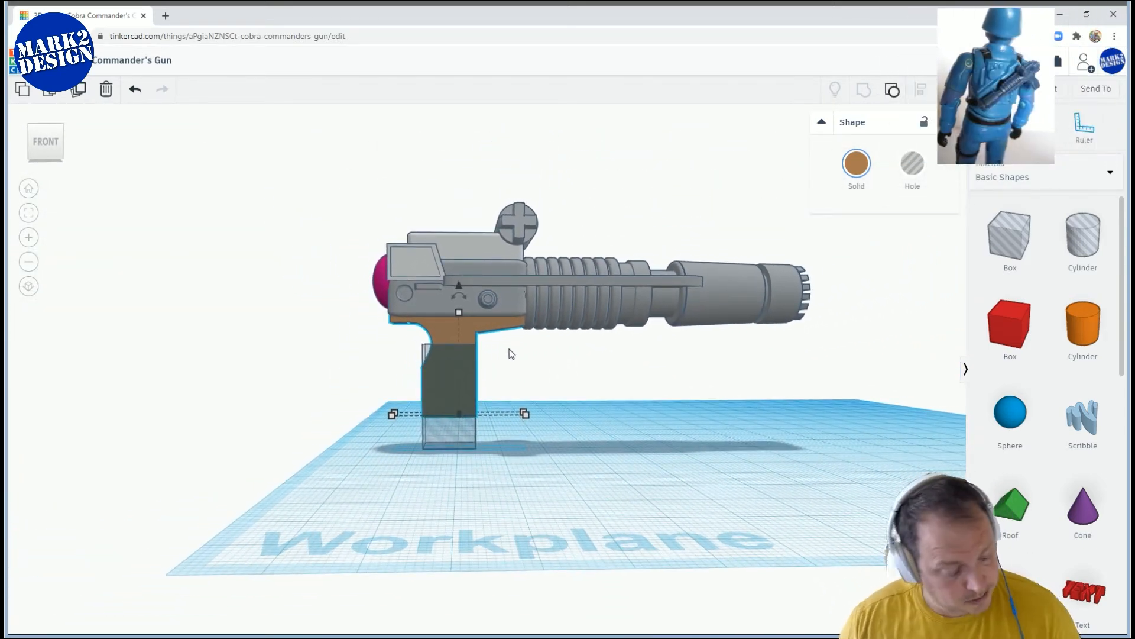
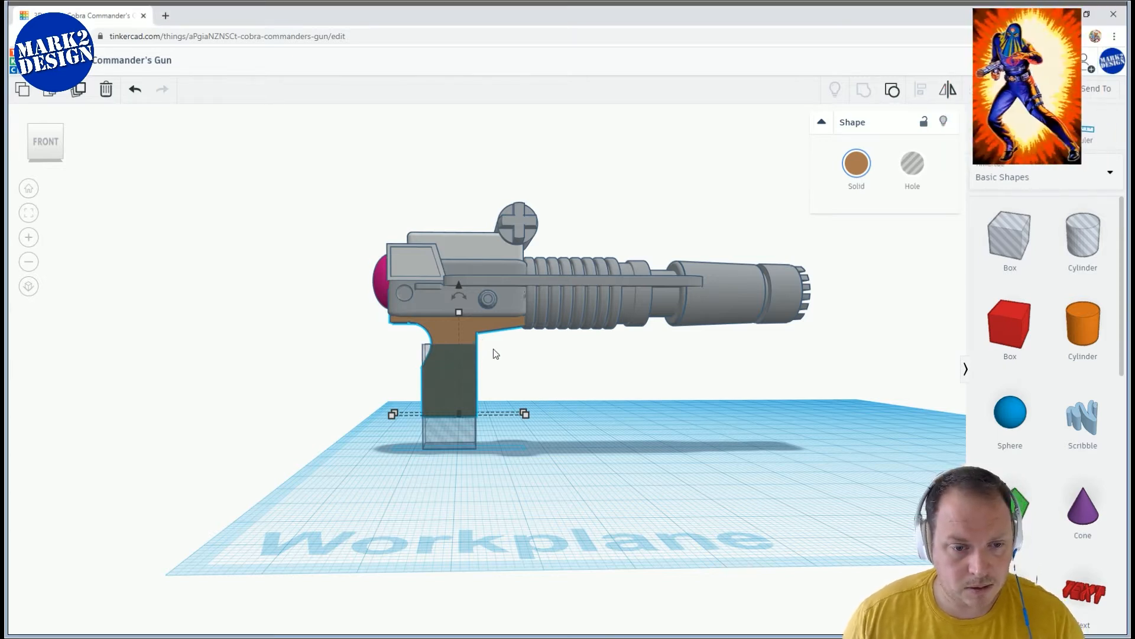
Move the rear hole box out of the grip to a free spot beneath the barrel
left_click(495, 354)
left_click(453, 328)
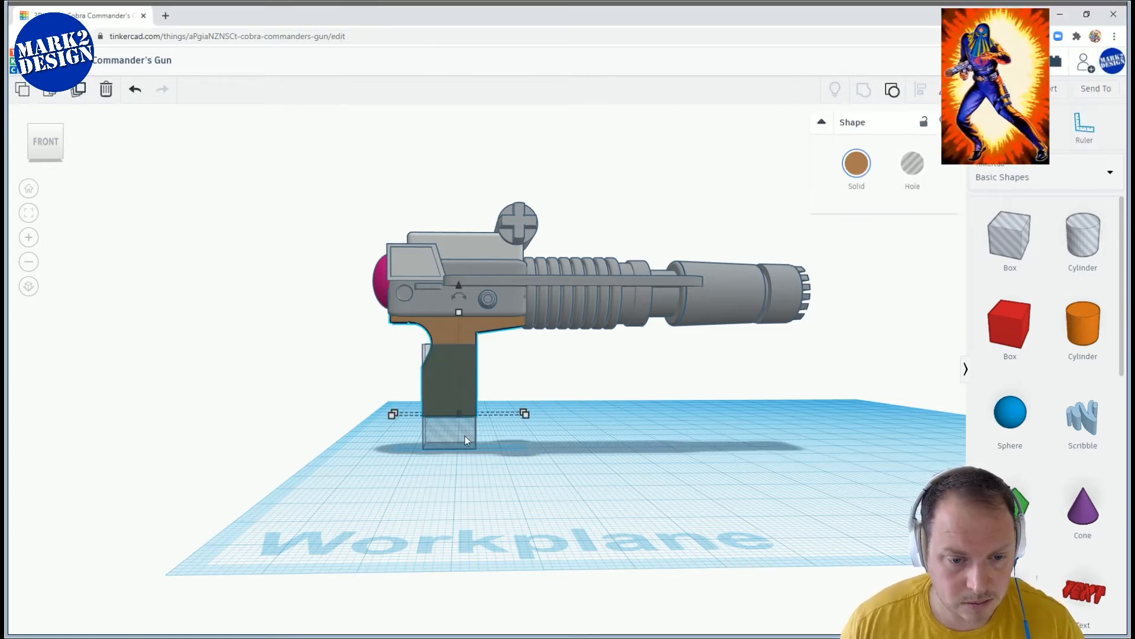
left_click(457, 425)
left_click_drag(463, 423, 663, 424)
Ungroup the grip through both levels back into its solid block and separate hole shapes
left_click(892, 90)
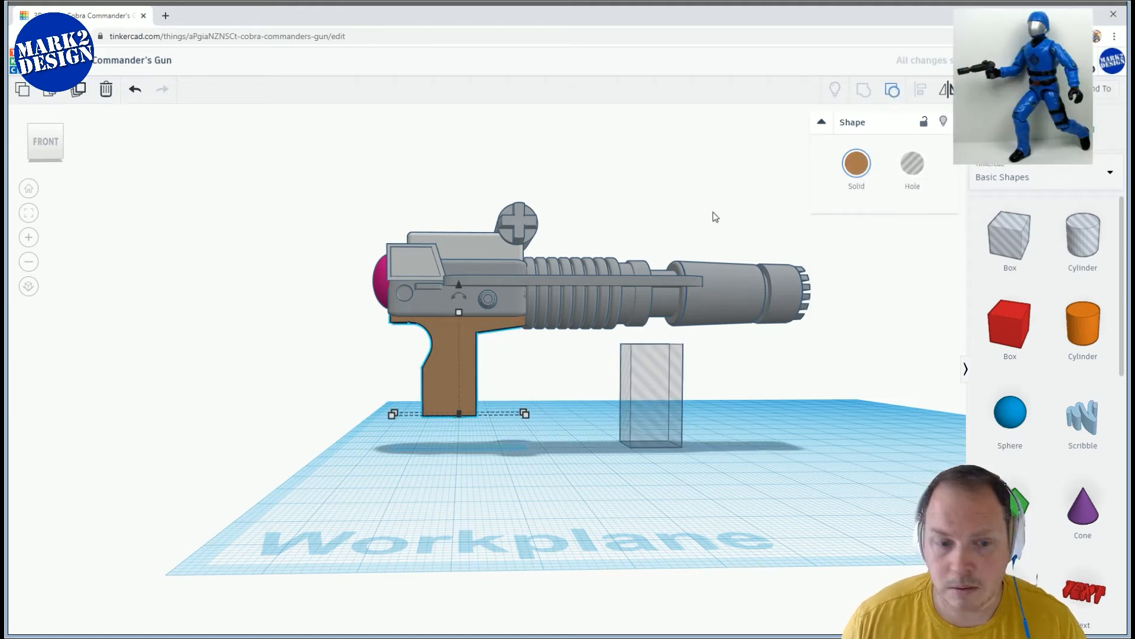
left_click(432, 388)
left_click(892, 91)
middle_click_drag(703, 206, 742, 176)
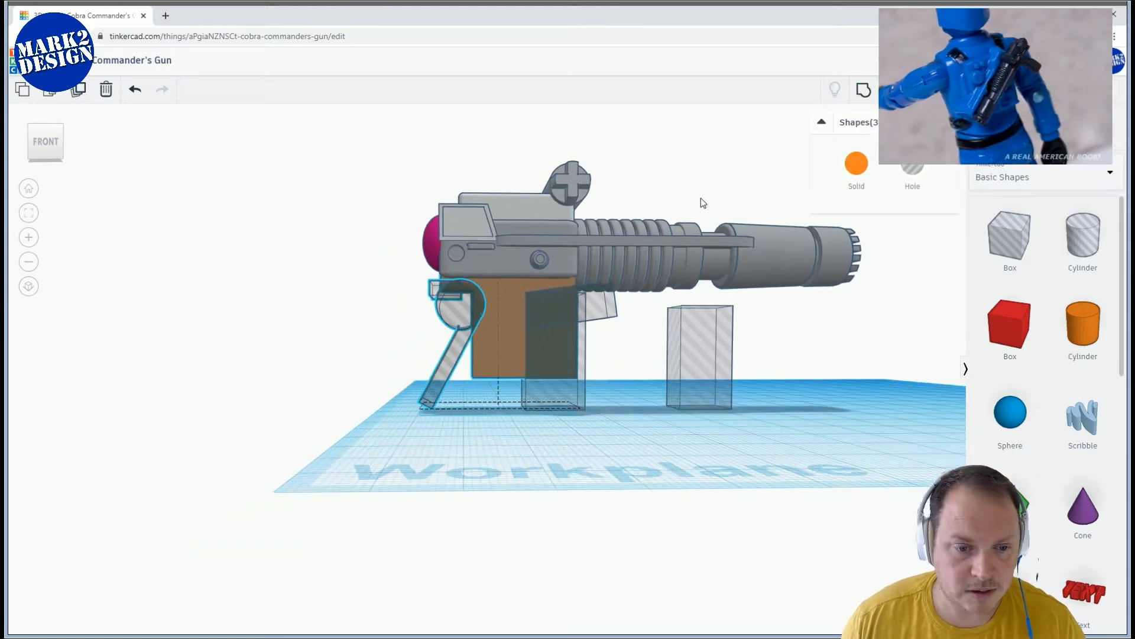
left_click(379, 352)
Rotate the combined cylinder and slanted-bar hole slightly more upright and move it forward into the grip's rear edge
scroll(385, 313, "up", 4)
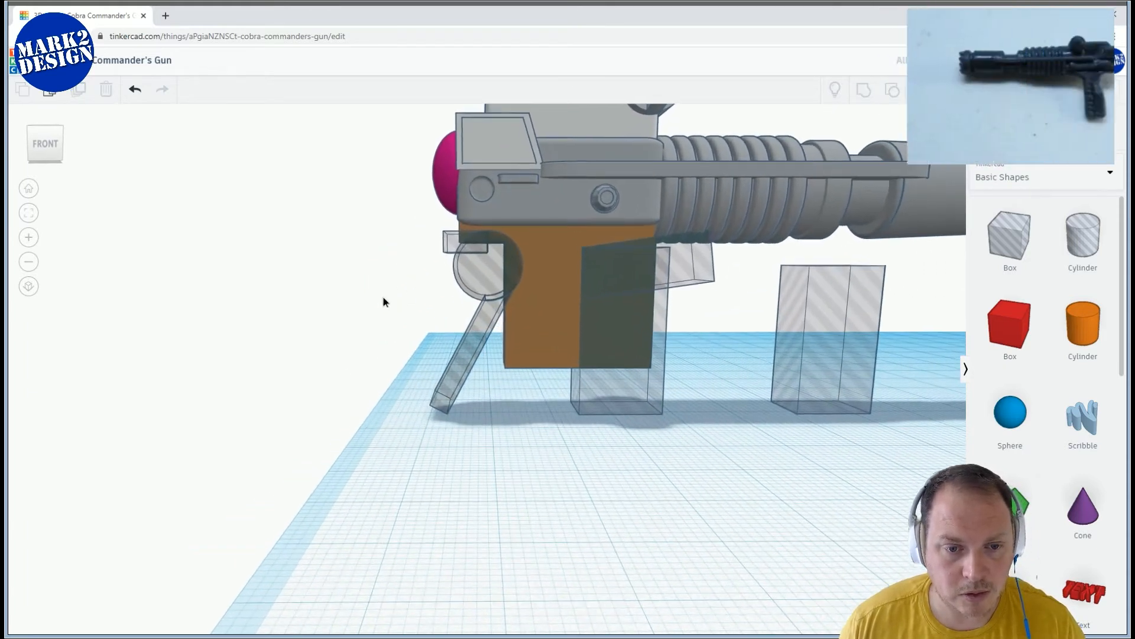
left_click(474, 268)
left_click_drag(480, 217, 461, 156)
scroll(506, 294, "up", 3)
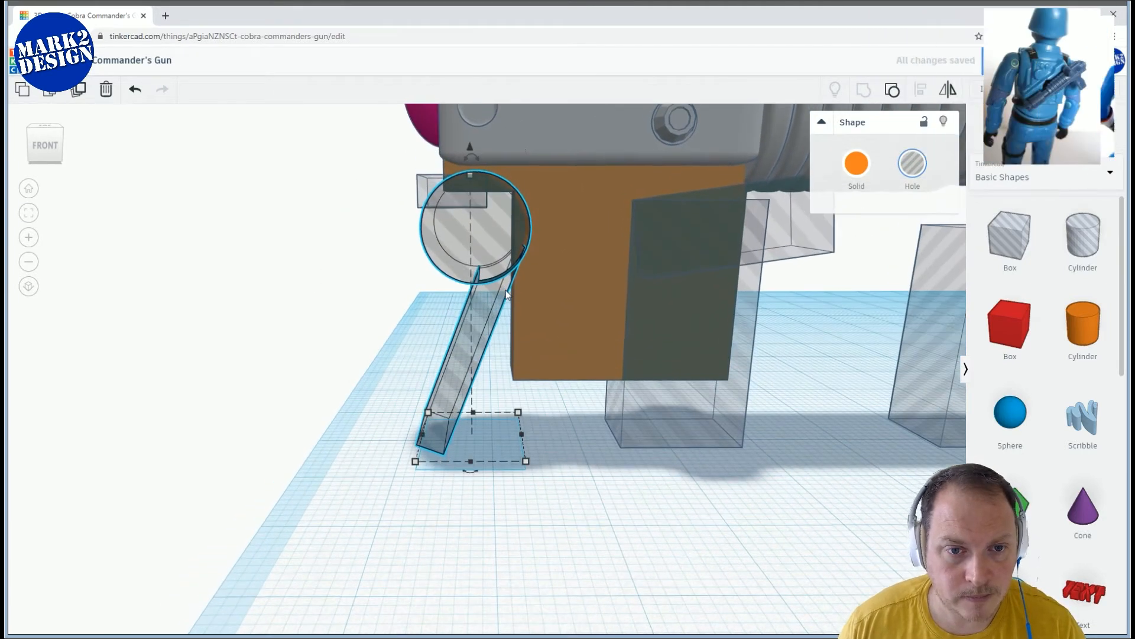
left_click_drag(510, 292, 527, 292)
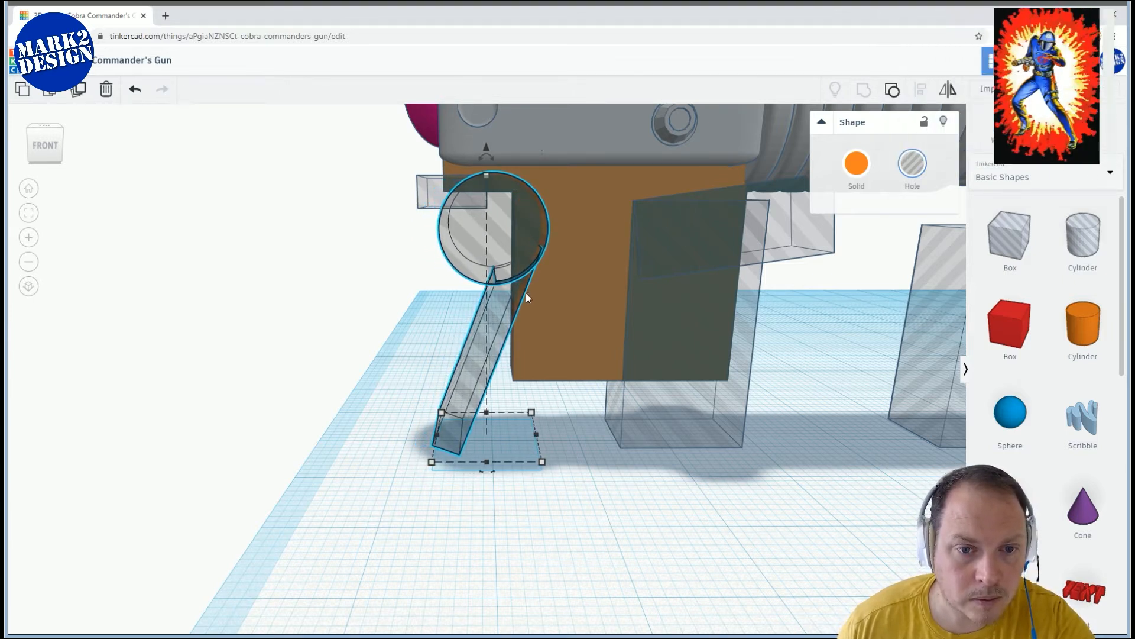
Group the rear and front hole shapes with the grip block to cut both of its sides
left_click(429, 189, "shift")
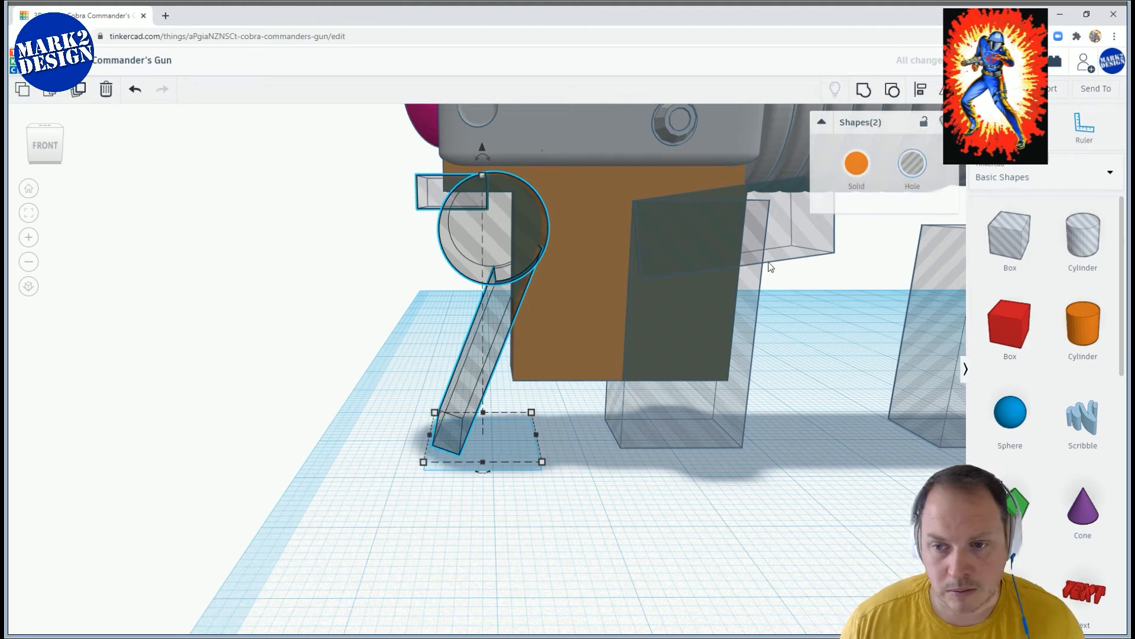
left_click(721, 353, "shift")
left_click(722, 339, "shift")
left_click(562, 298, "shift")
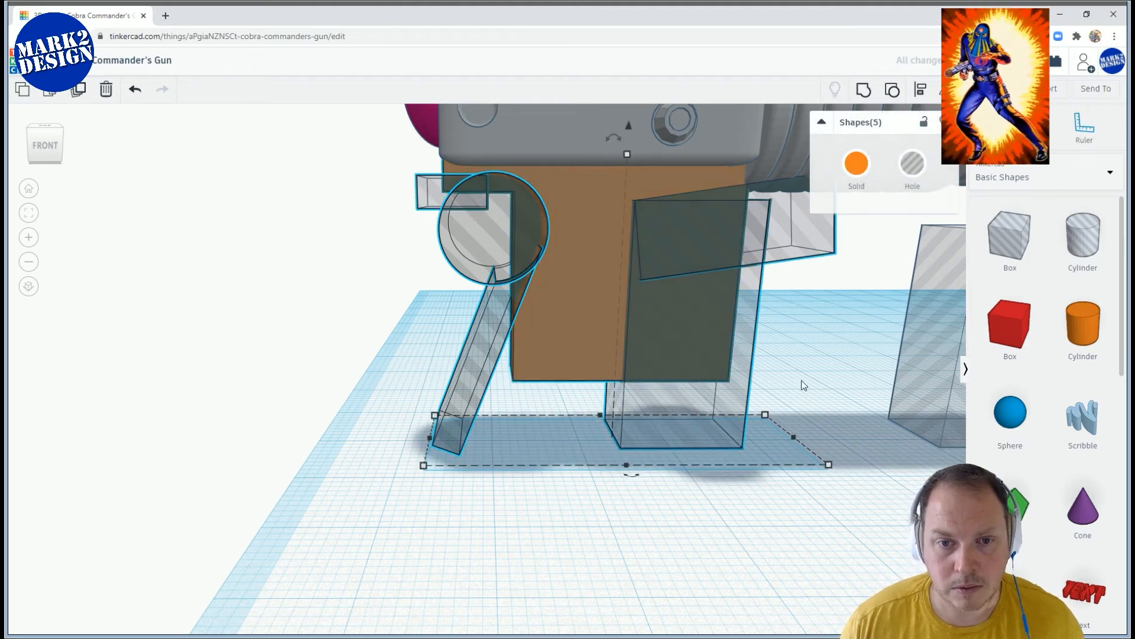
left_click(865, 90)
scroll(761, 399, "down", 5)
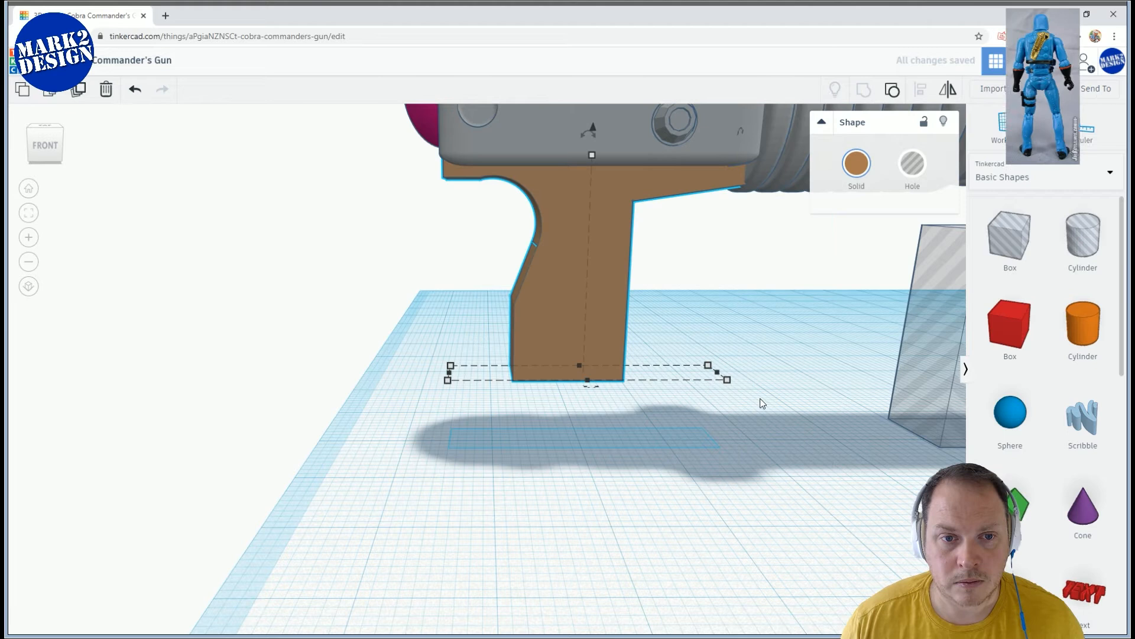
scroll(629, 368, "down", 2)
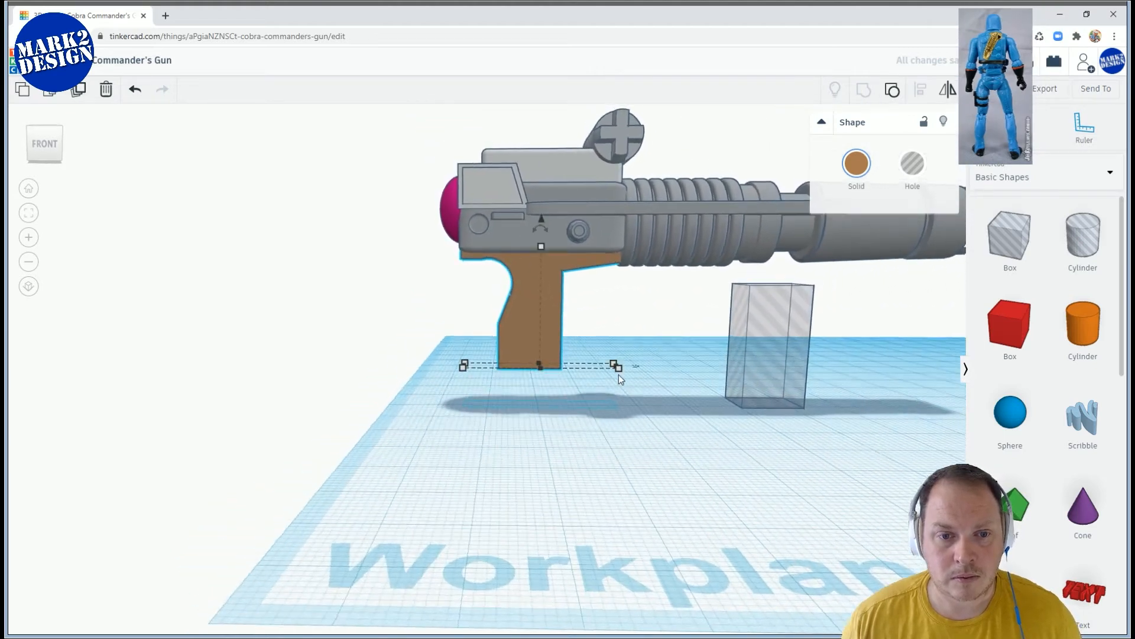
Undo the last grouping and align the small rear box hole with the top of the cylinder hole
scroll(615, 374, "up", 4)
key("ctrl+z")
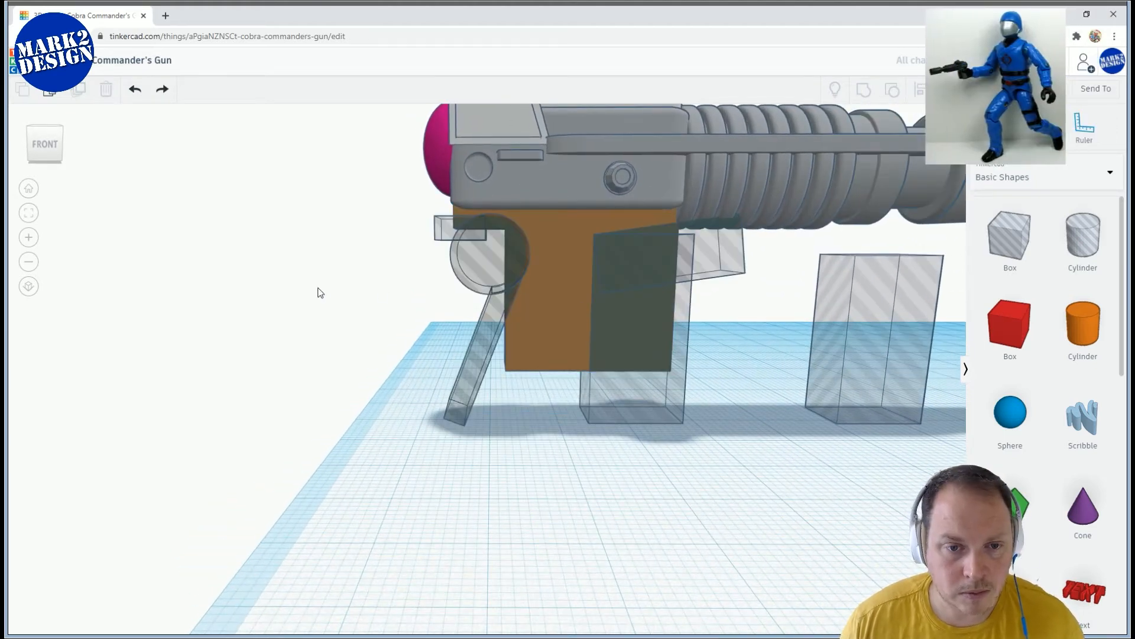
left_click(452, 228)
left_click(485, 270)
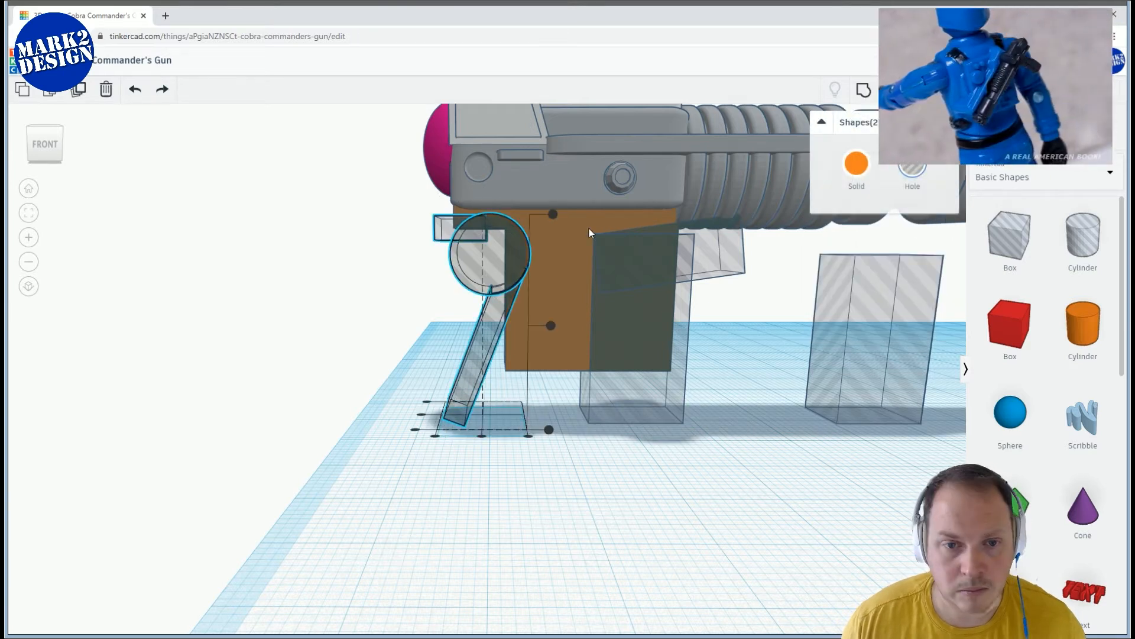
left_click(554, 214)
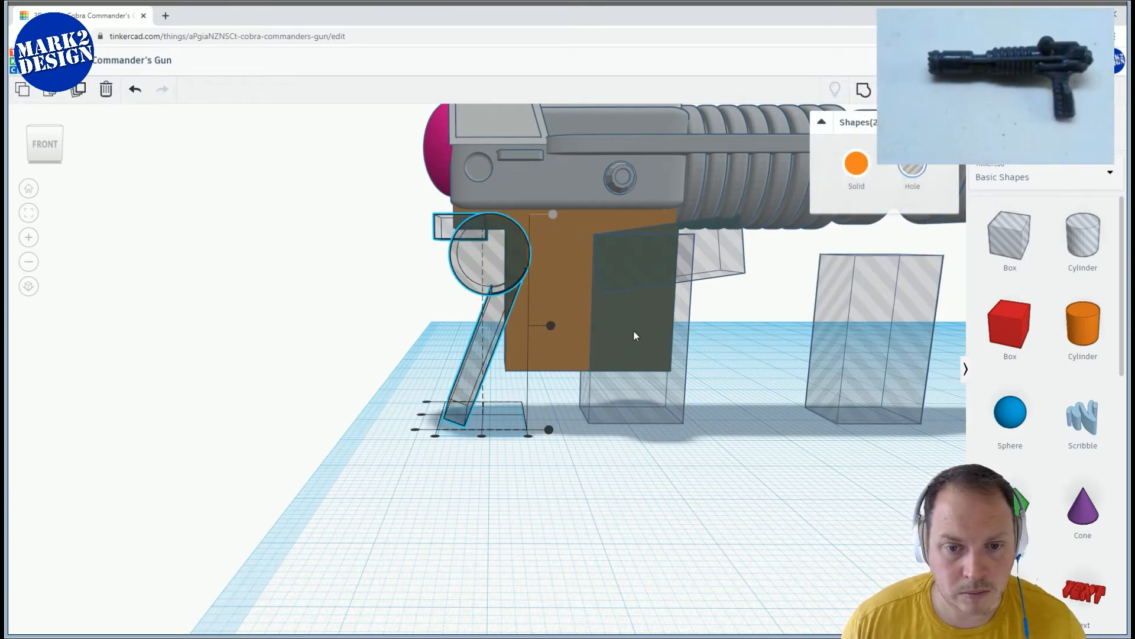
Add the two front holes and the solid grip block to the selected rear holes and group all five shapes into one cut grip
left_click(679, 363, "shift")
left_click(718, 257, "shift")
left_click(561, 310, "shift")
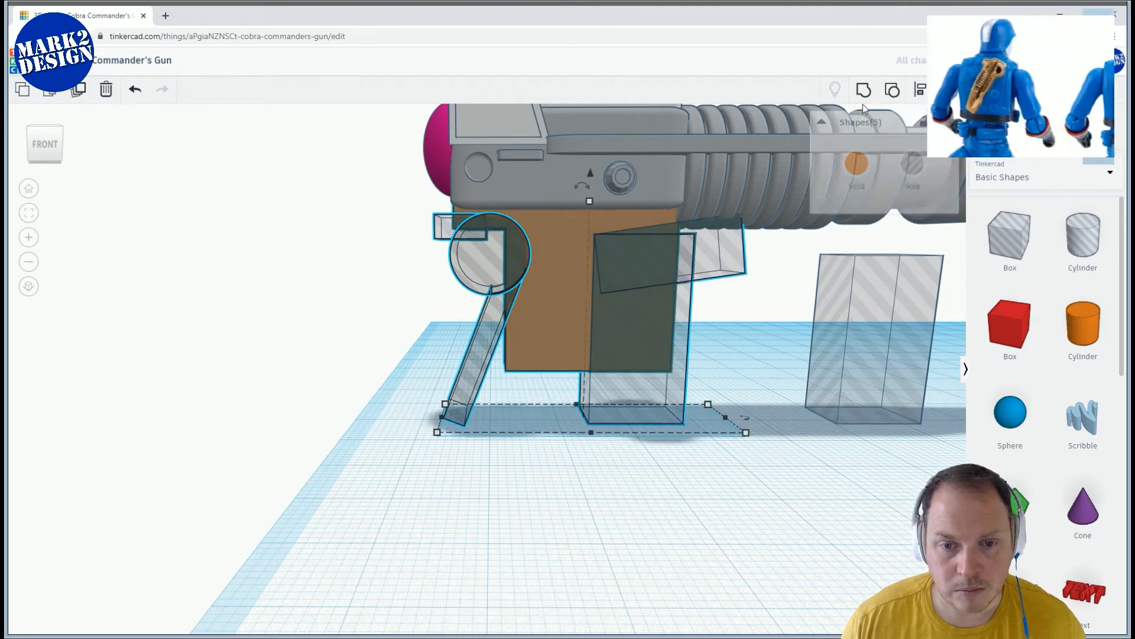
left_click(863, 93)
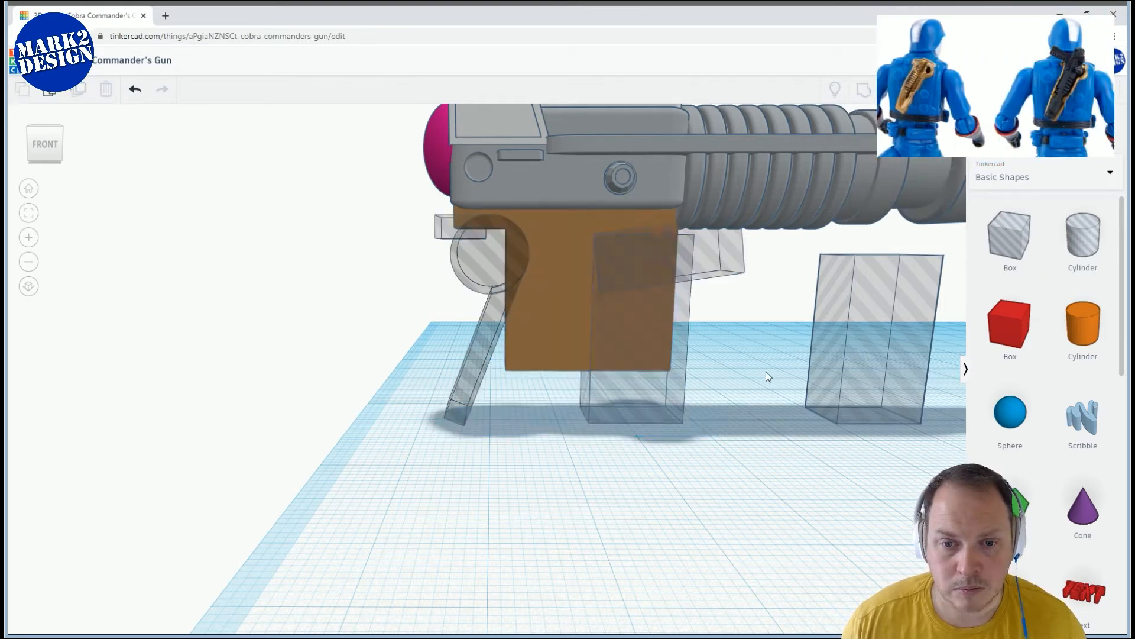
scroll(655, 354, "down", 2)
scroll(655, 354, "down", 2)
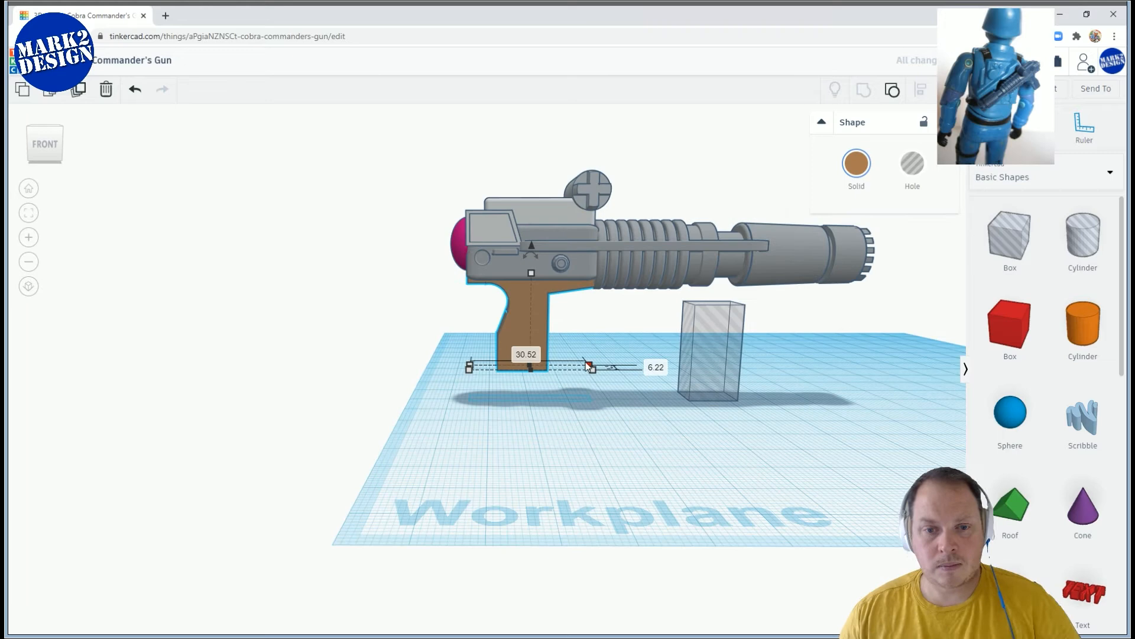
right_click_drag(562, 332, 592, 382)
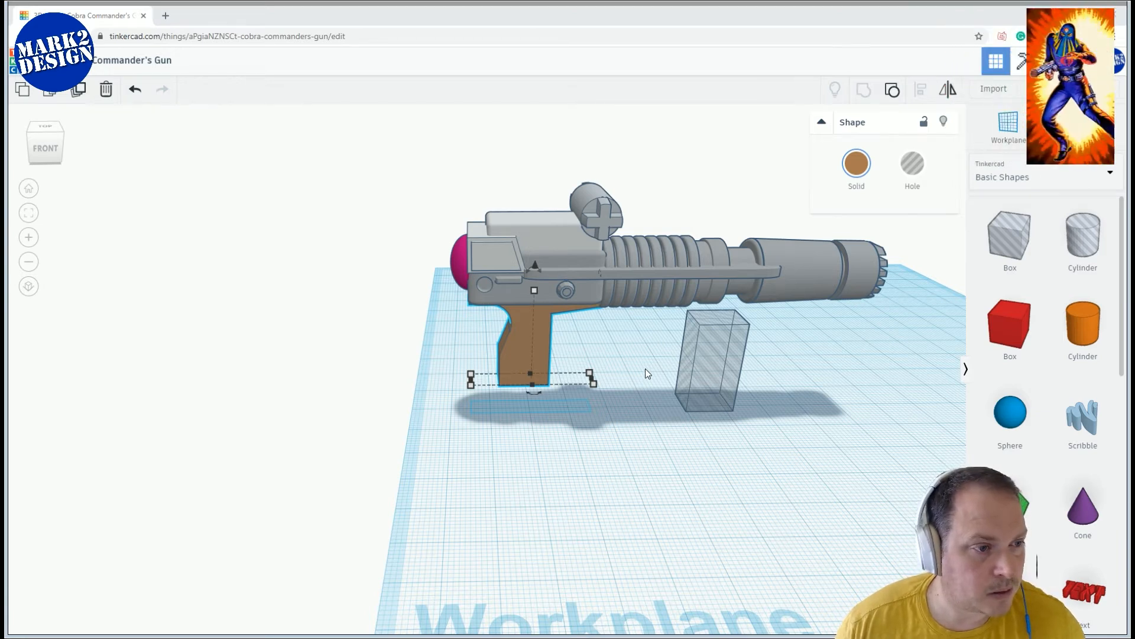
Ungroup the cut grip into its hole shapes and block, and select the solid grip block
right_click_drag(644, 368, 615, 359)
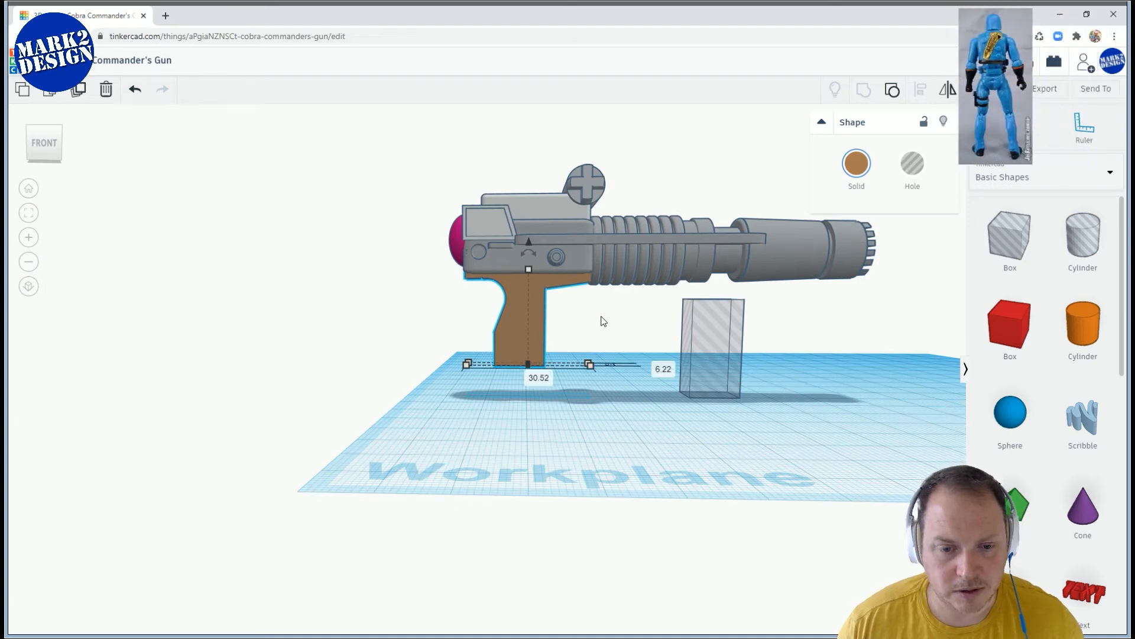
key("ctrl+shift+g")
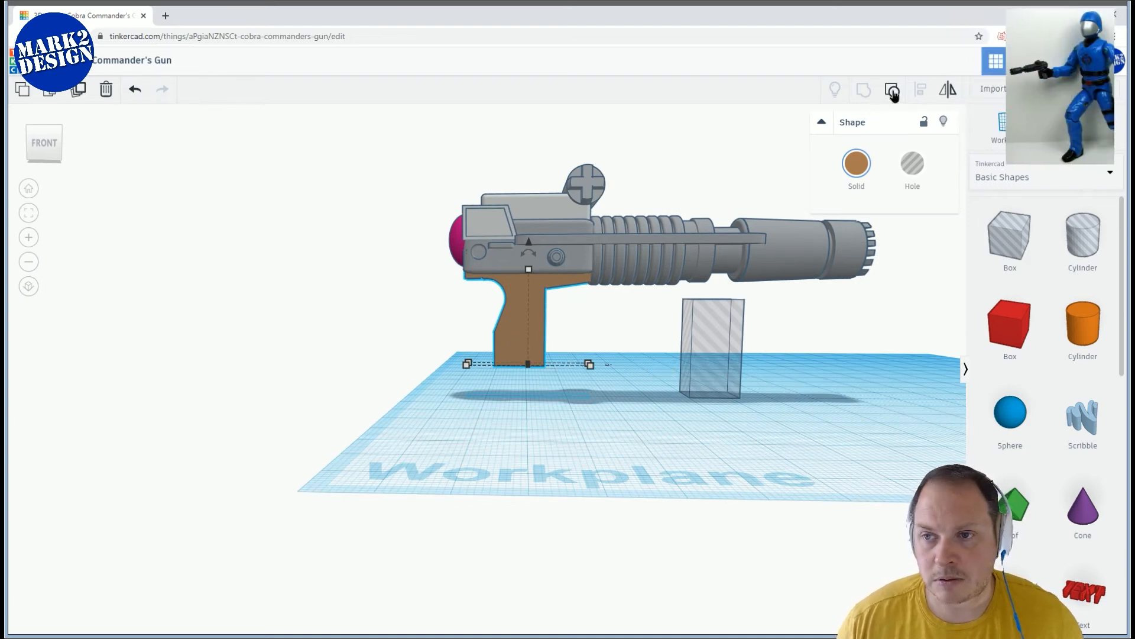
left_click(524, 335)
mouse_move(524, 335)
right_mouse_down()
mouse_move(579, 296)
mouse_move(530, 352)
right_mouse_up()
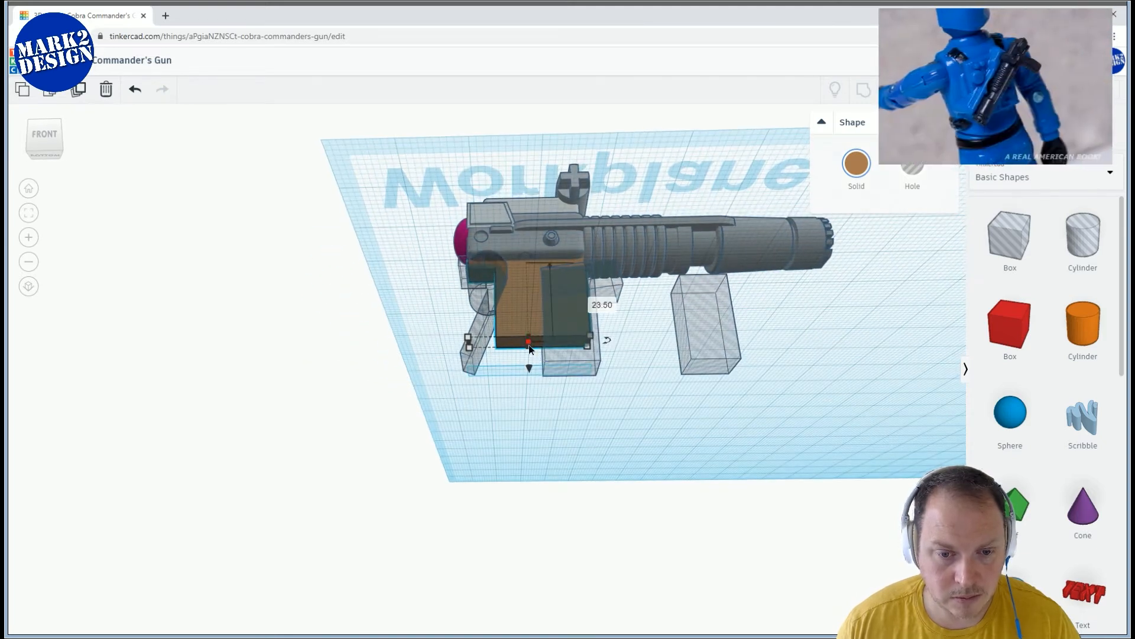
left_click_drag(529, 349, 530, 362)
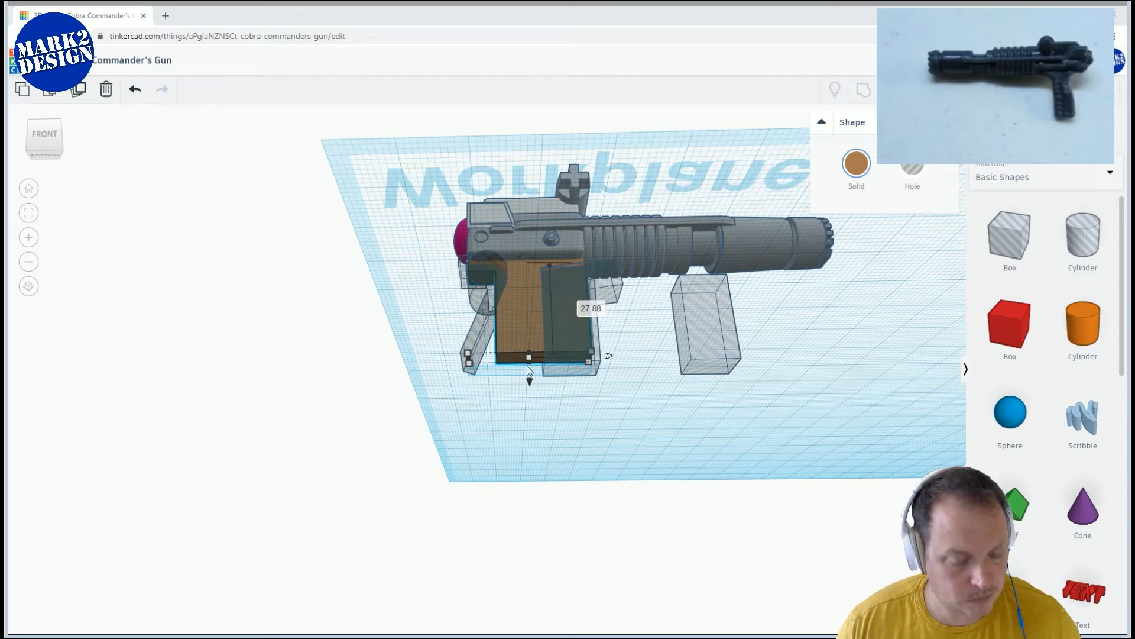
right_click_drag(622, 353, 642, 379)
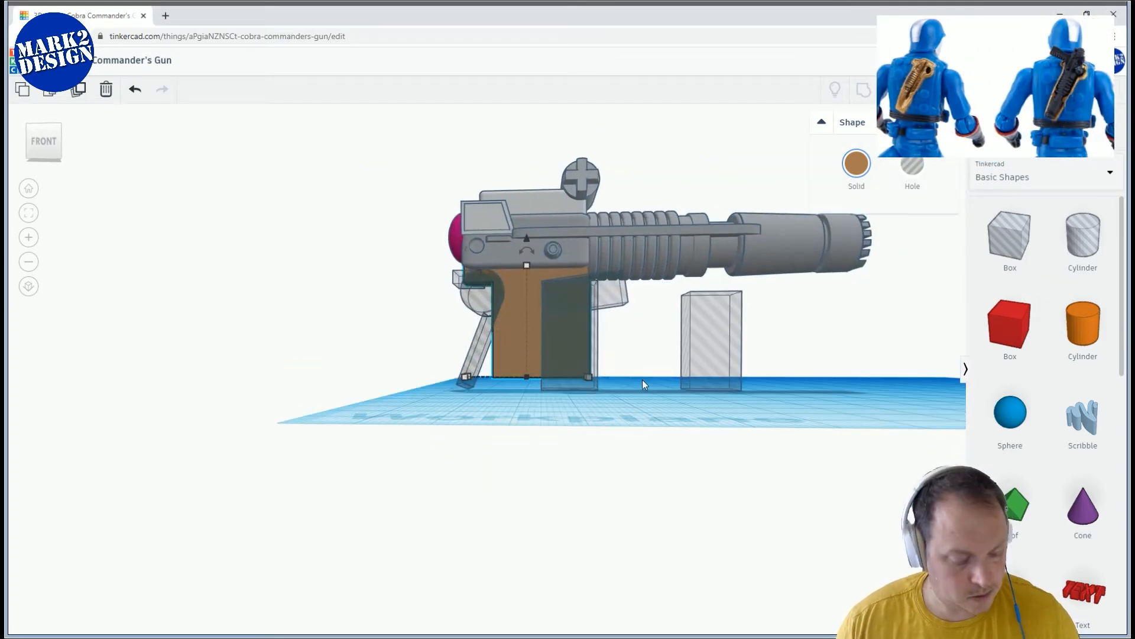
key("ctrl+z")
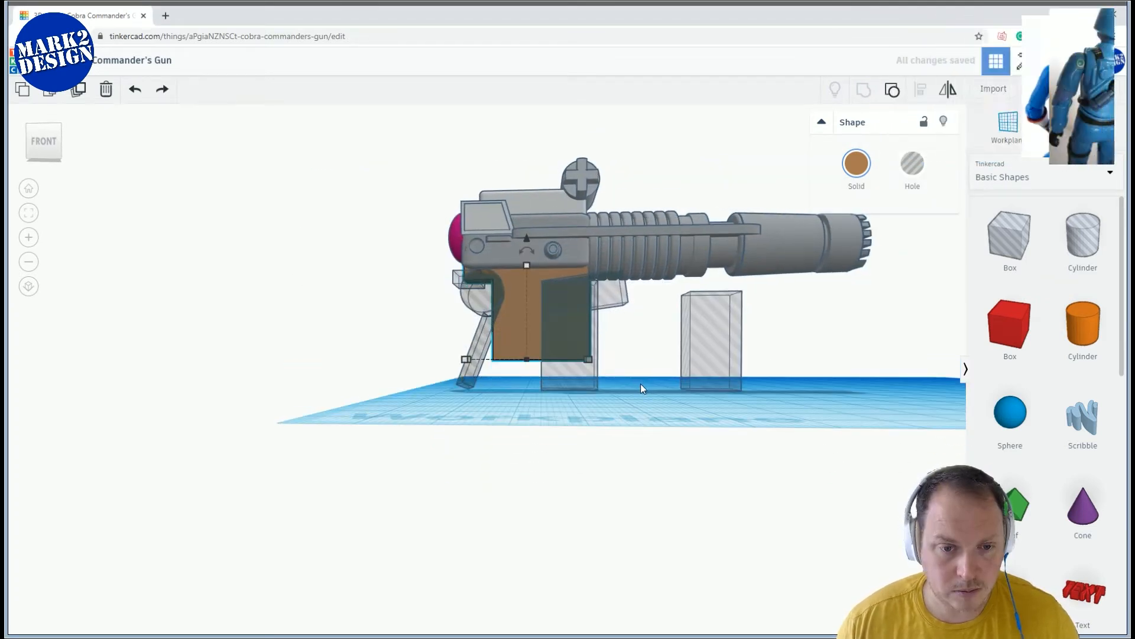
Extend the solid grip block's underside further down and regroup the block with its front and rear hole shapes
right_click_drag(641, 384, 657, 415)
scroll(657, 414, "up", 5)
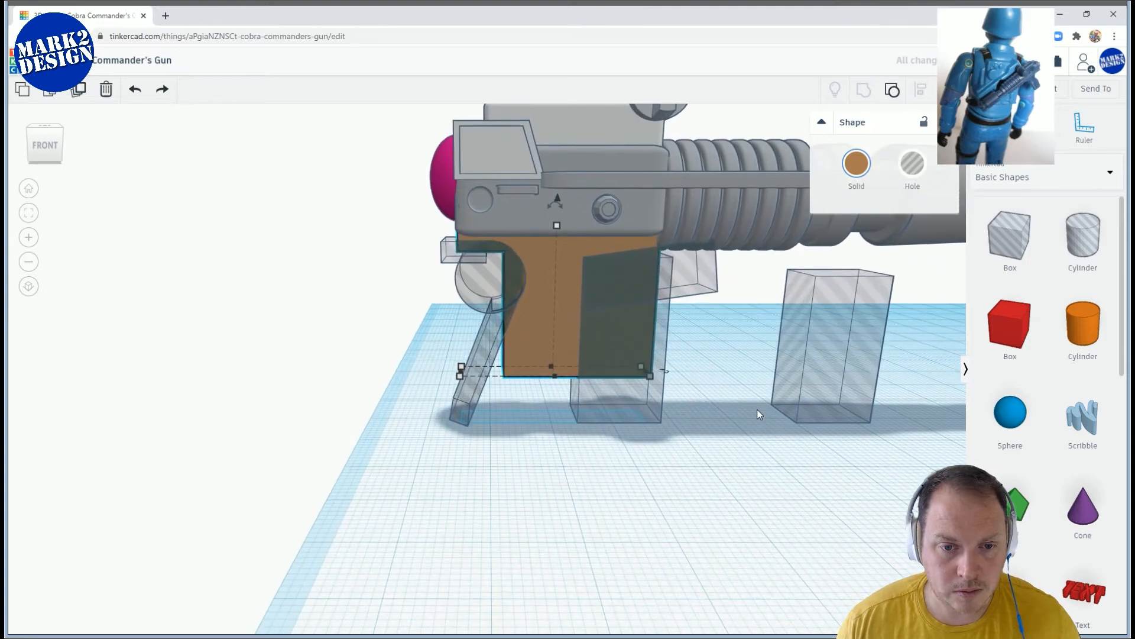
right_click_drag(721, 396, 720, 350)
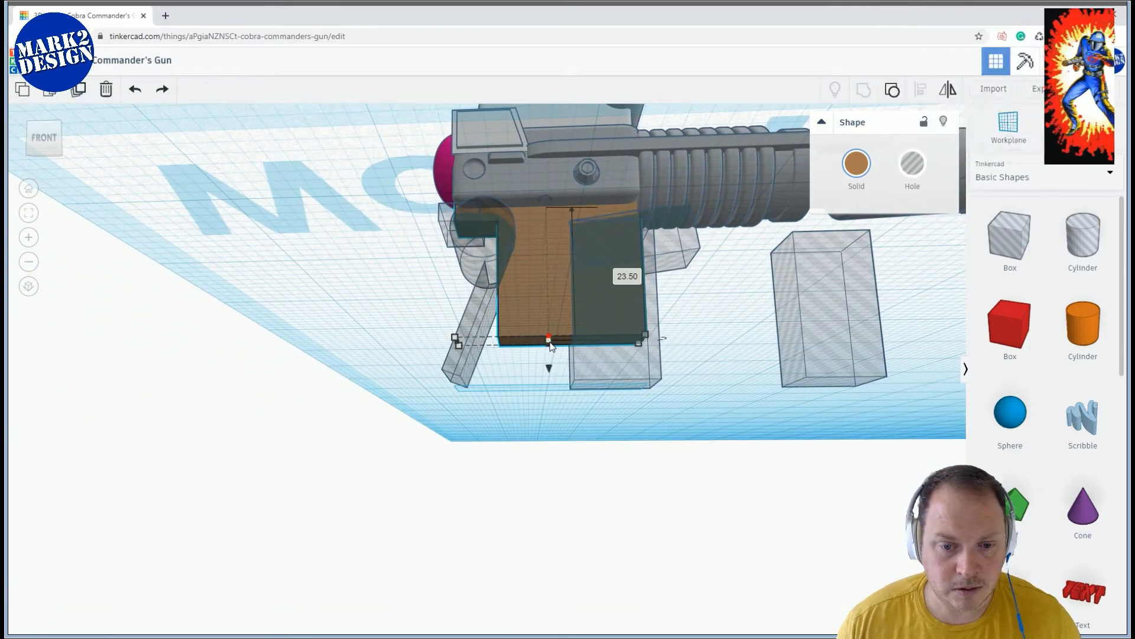
left_click_drag(551, 379, 554, 379)
right_click_drag(553, 376, 555, 437)
scroll(641, 416, "down", 3)
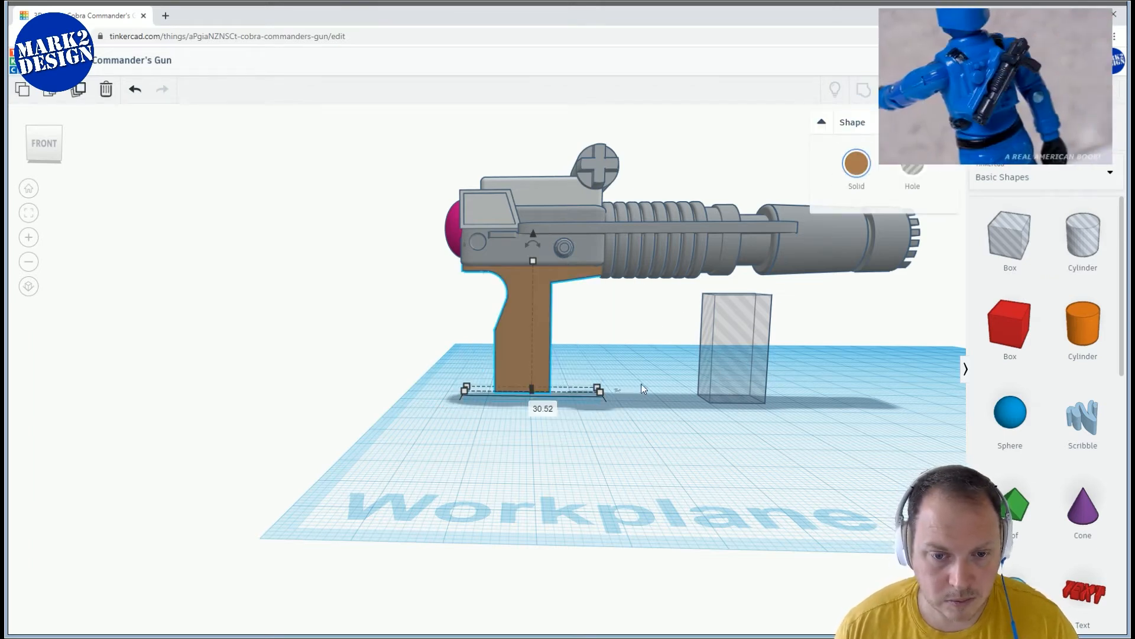
Add a new box hole shape over the lower end of the grip
right_click_drag(583, 353, 805, 389)
scroll(616, 431, "down", 2)
left_click(615, 431)
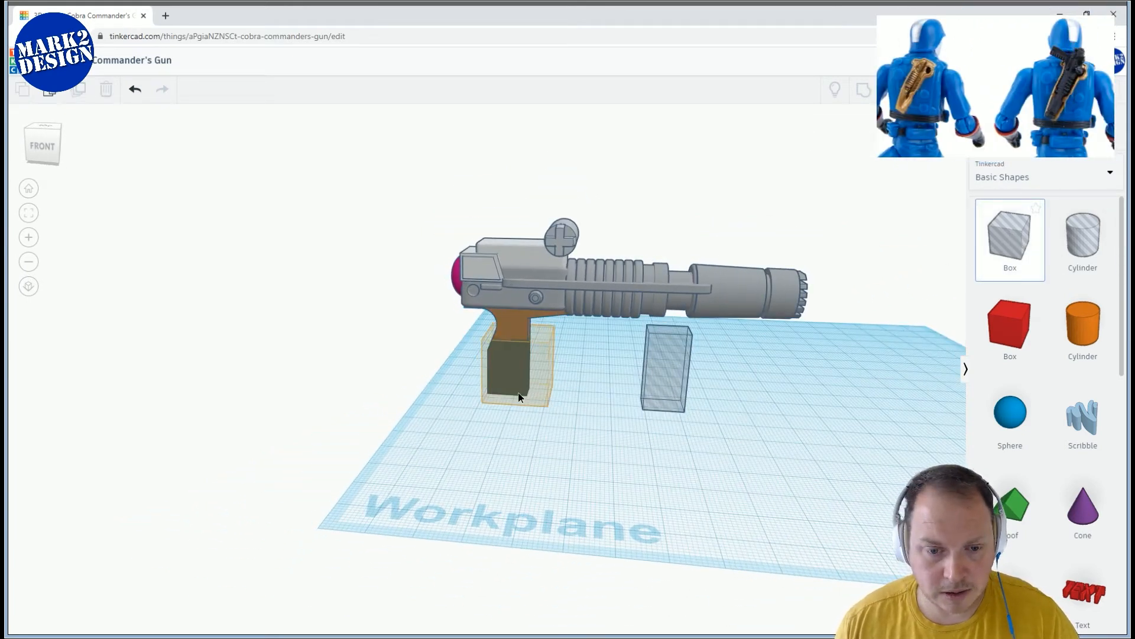
left_click(530, 393)
scroll(563, 320, "up", 4)
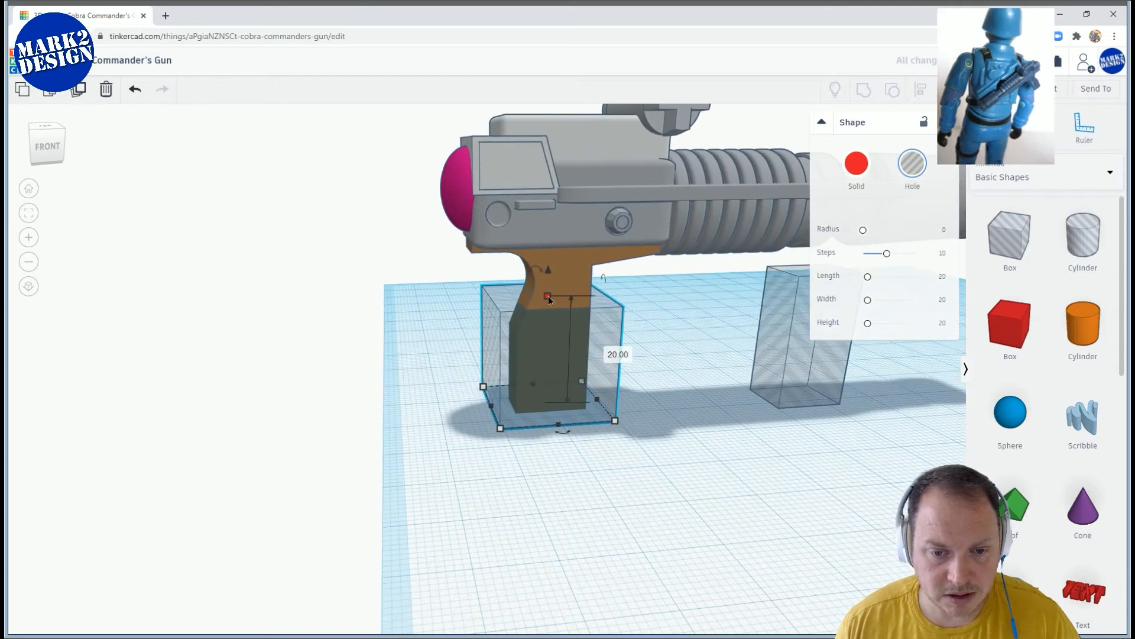
Shrink the new box hole to fit closely around the grip's lower end, about 12.66 mm long
right_click_drag(707, 392, 527, 371)
left_click_drag(541, 370, 543, 364)
right_click_drag(453, 360, 538, 452)
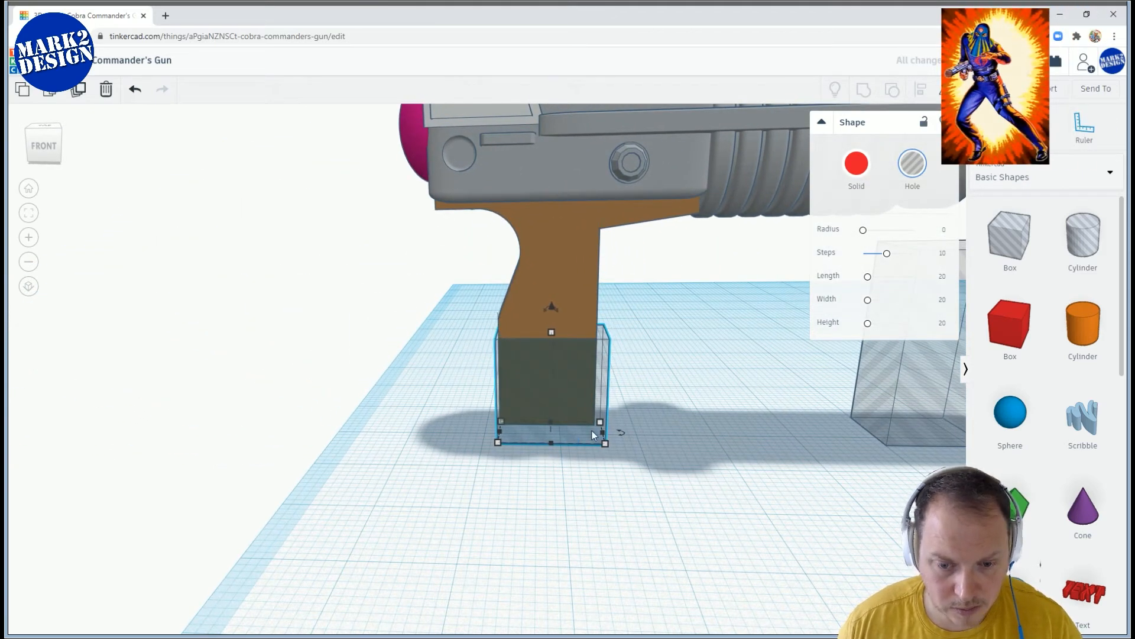
left_click_drag(603, 434, 594, 433)
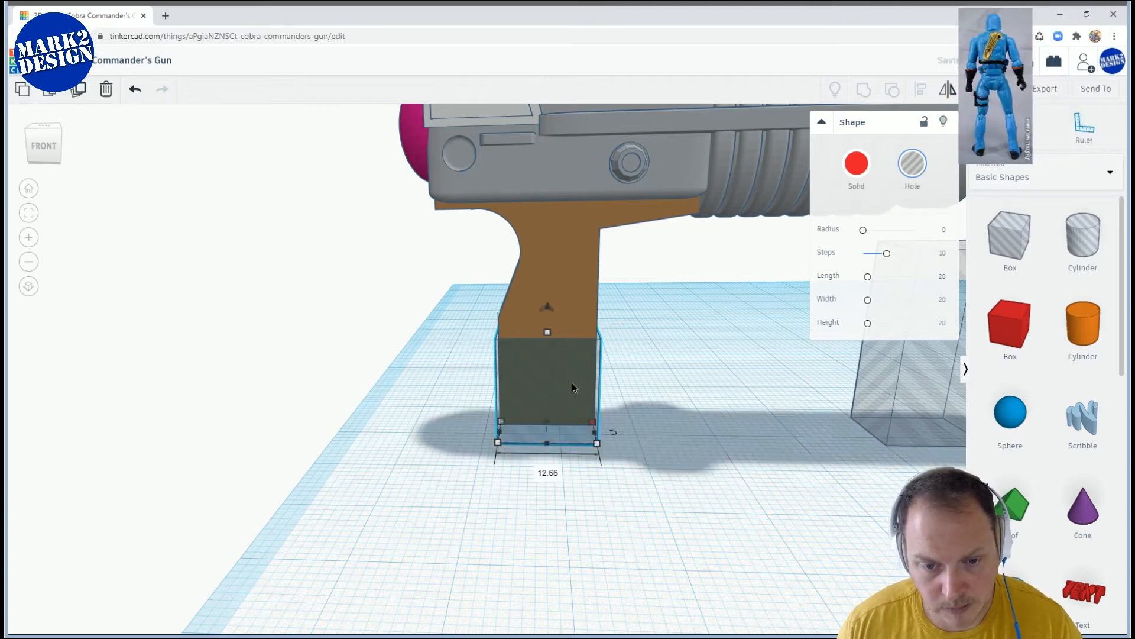
Raise the box to about 1.46 mm above the workplane and reduce its height to about 5.15 mm
right_click_drag(572, 384, 553, 321)
left_click_drag(545, 296, 555, 266)
right_click_drag(554, 266, 544, 282)
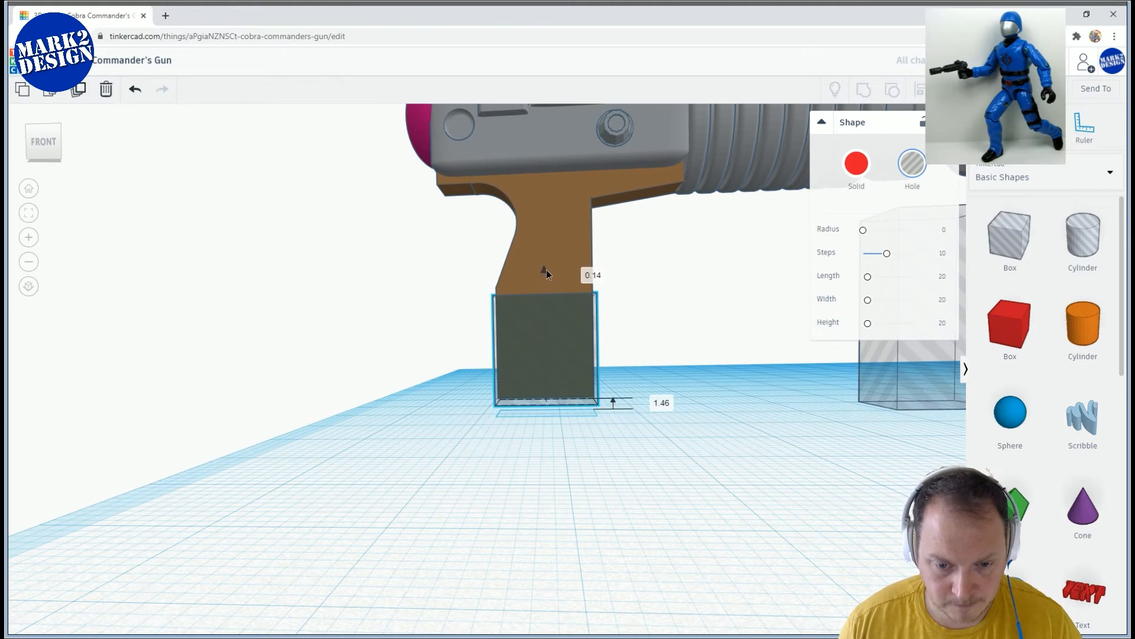
left_click_drag(548, 268, 548, 266)
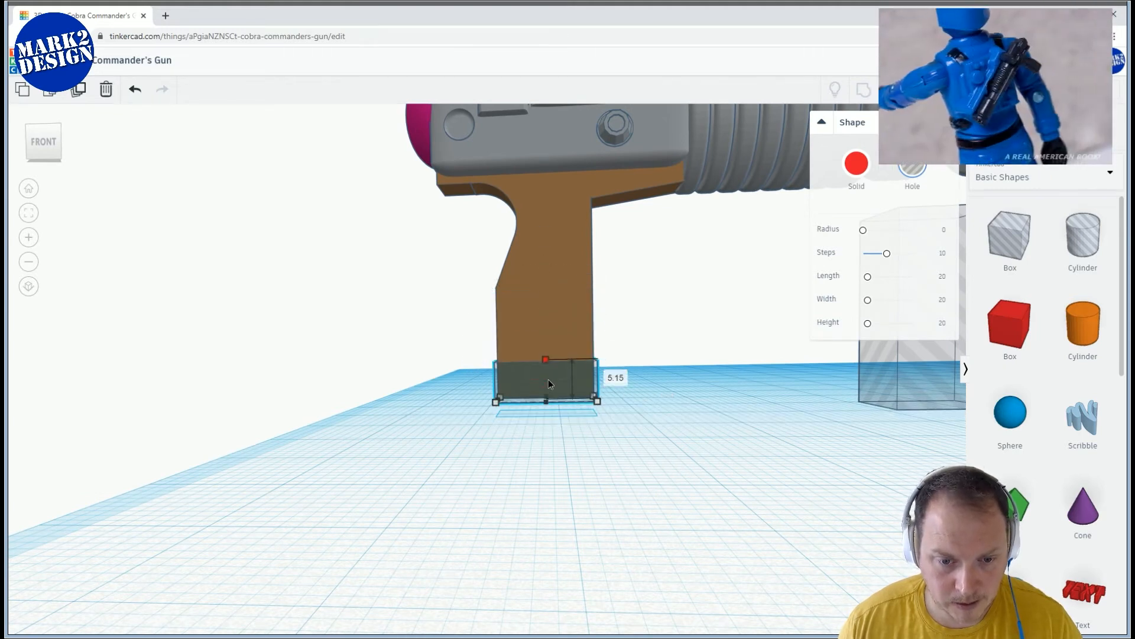
right_click_drag(548, 378, 618, 482)
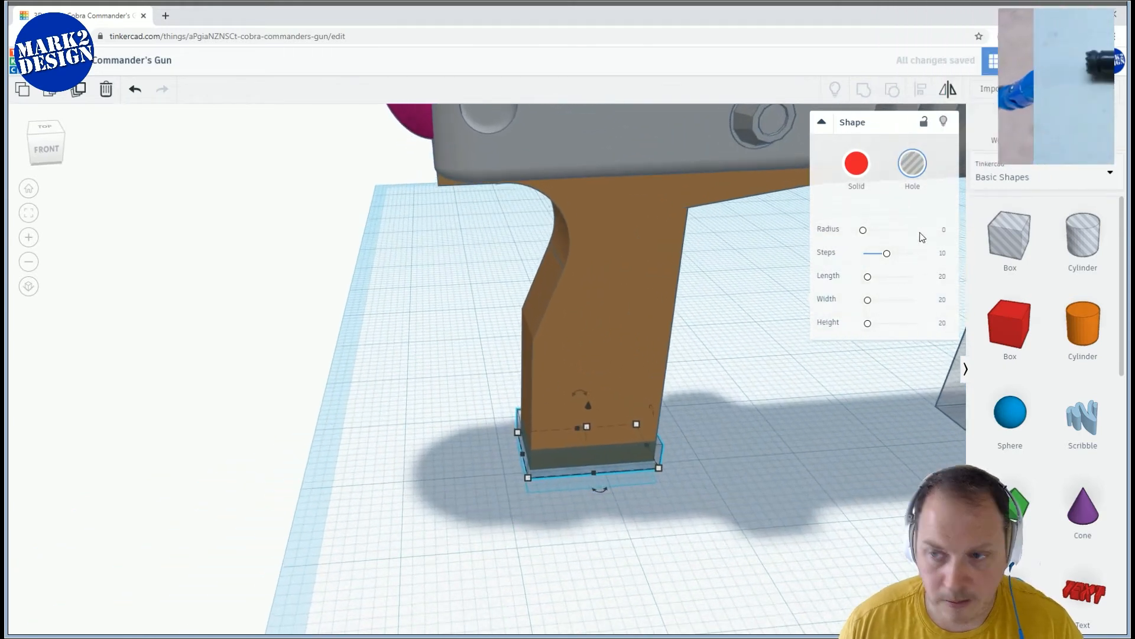
Turn the box at the grip's base into a dark brown solid with radius 1.49 and 20 steps
left_click(851, 173)
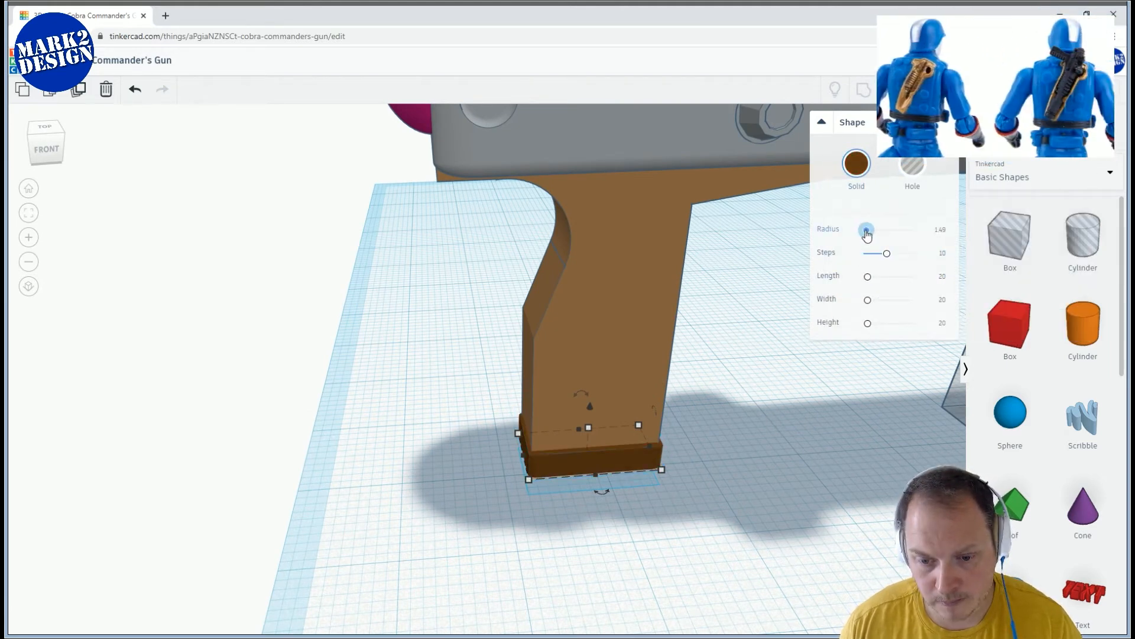
right_click_drag(744, 396, 691, 365)
scroll(685, 374, "down", 5)
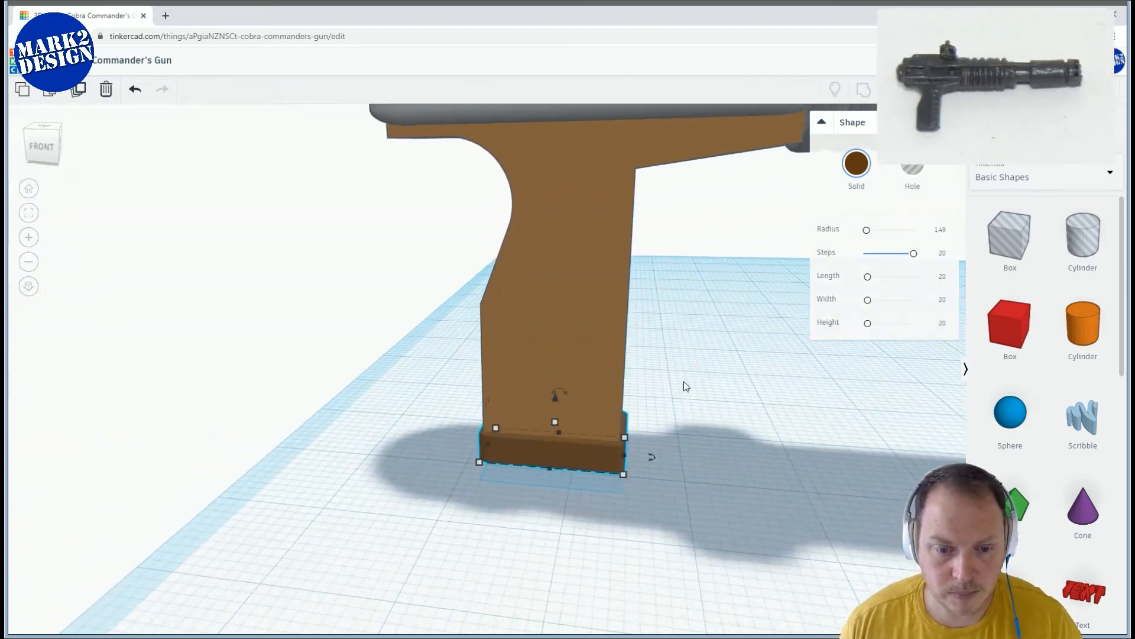
left_click(608, 378)
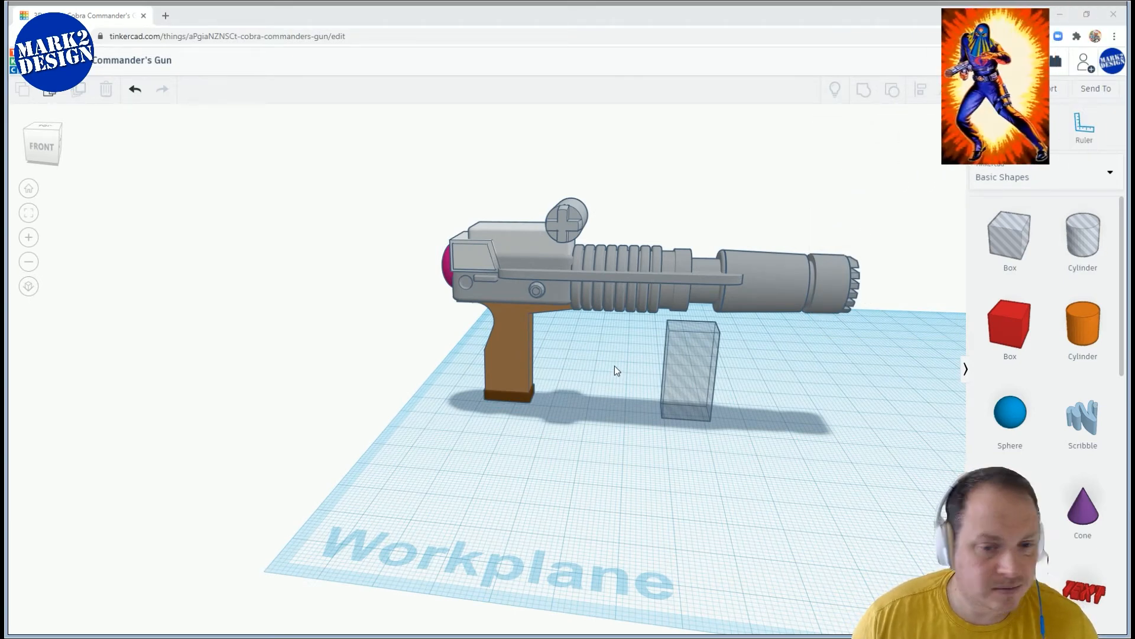
Move the spare tall box hole from under the barrel about 40.97 mm back onto the grip
middle_click_drag(645, 362, 643, 325)
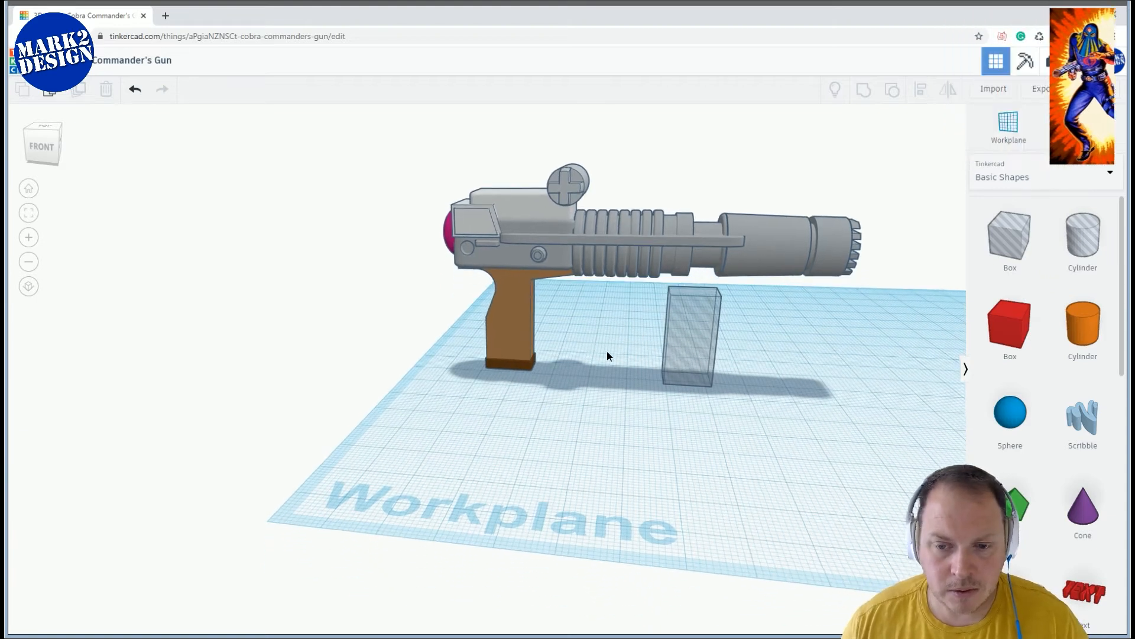
right_click_drag(598, 346, 610, 353)
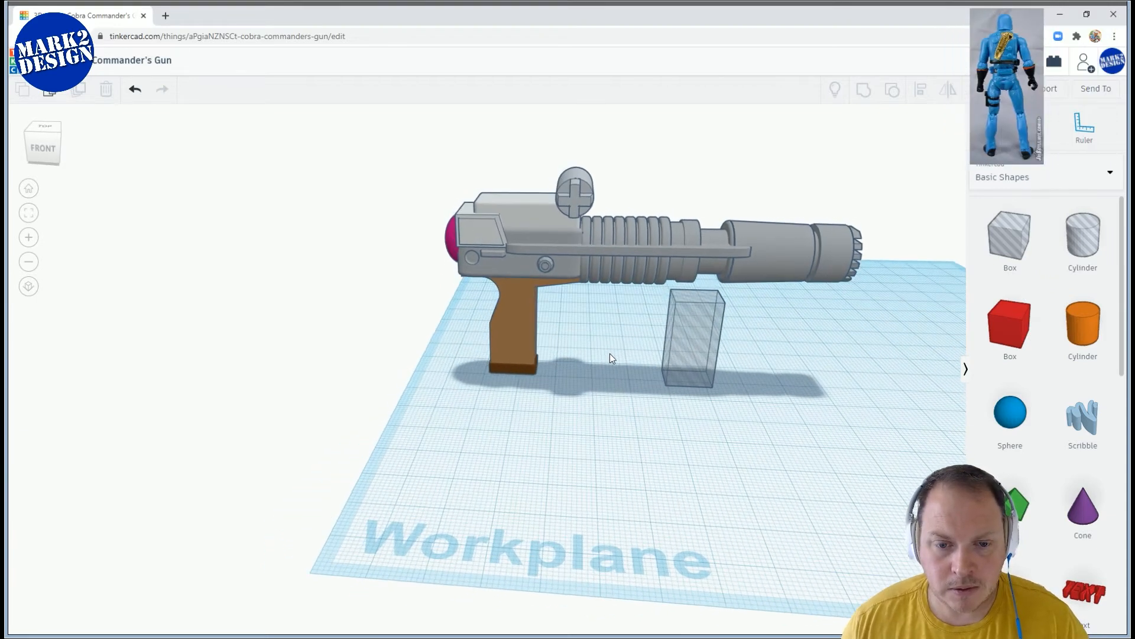
left_click(523, 333)
scroll(540, 345, "up", 3)
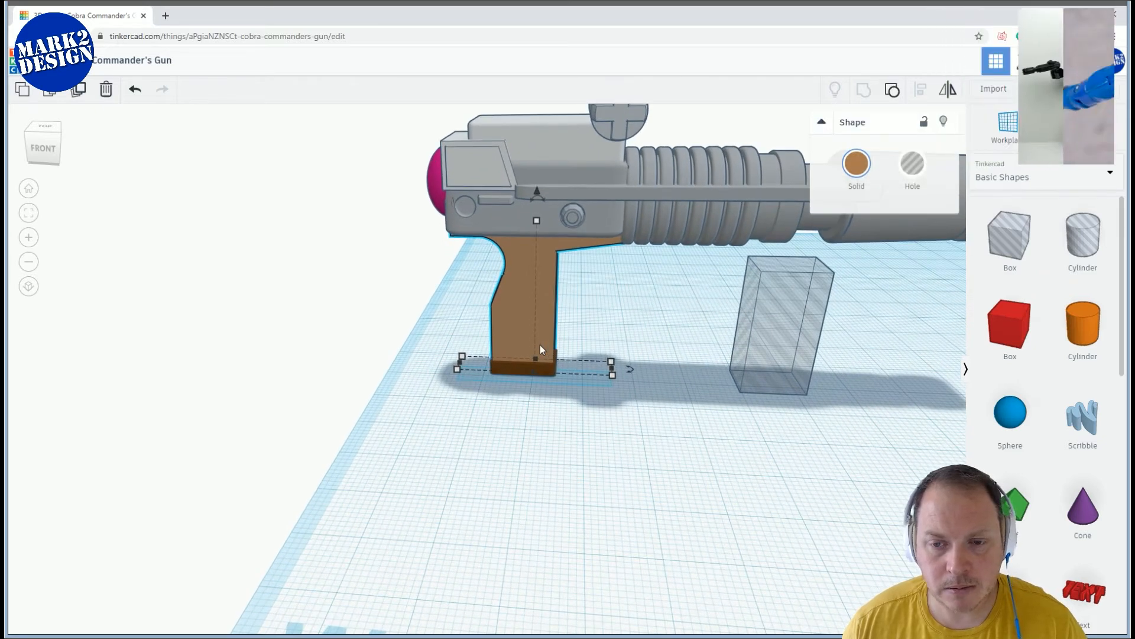
left_click_drag(783, 318, 552, 318)
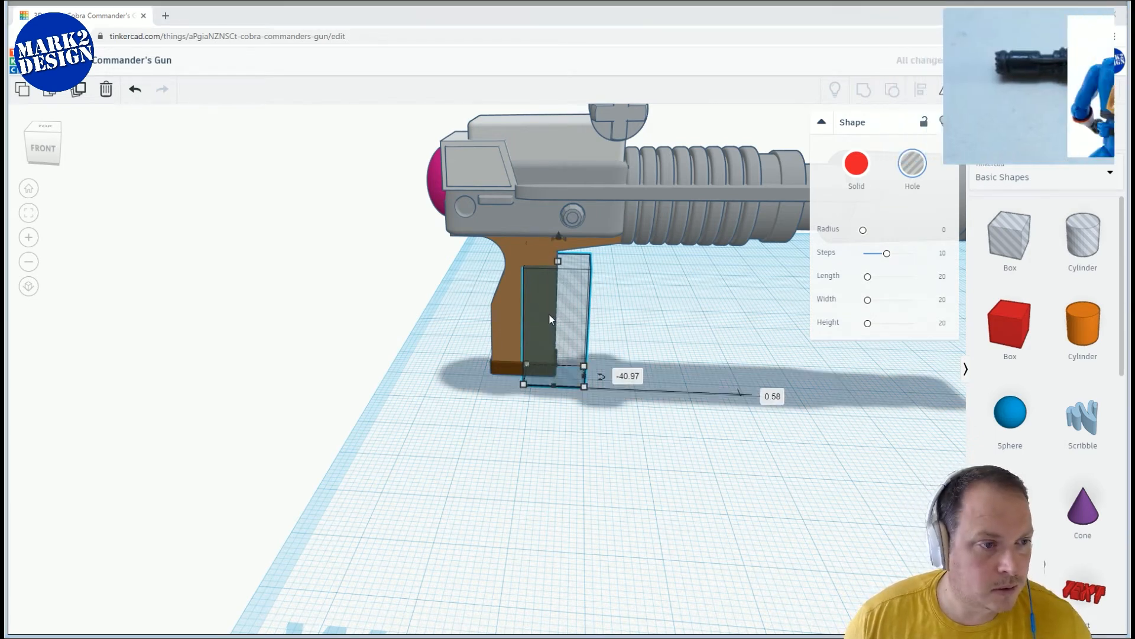
key("Right")
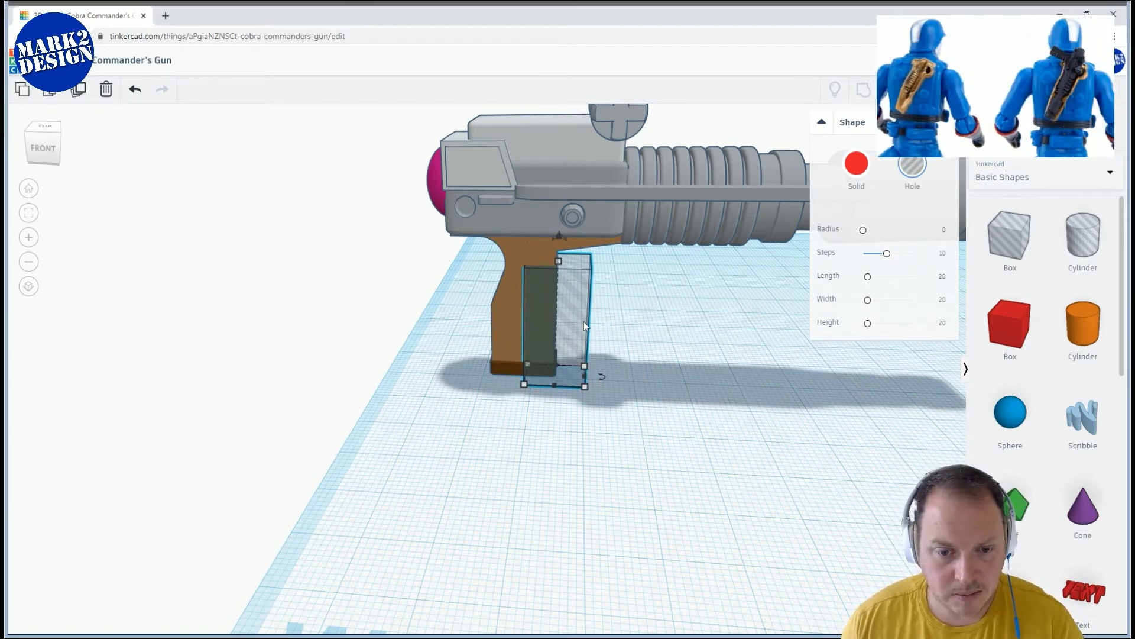
Narrow the box hole to a thin strip about 0.90 mm wide and reposition it along the middle of the grip
right_click_drag(573, 324, 649, 396)
left_click_drag(649, 395, 554, 382)
mouse_move(558, 162)
left_mouse_down()
mouse_move(572, 89)
mouse_move(565, 157)
left_mouse_up()
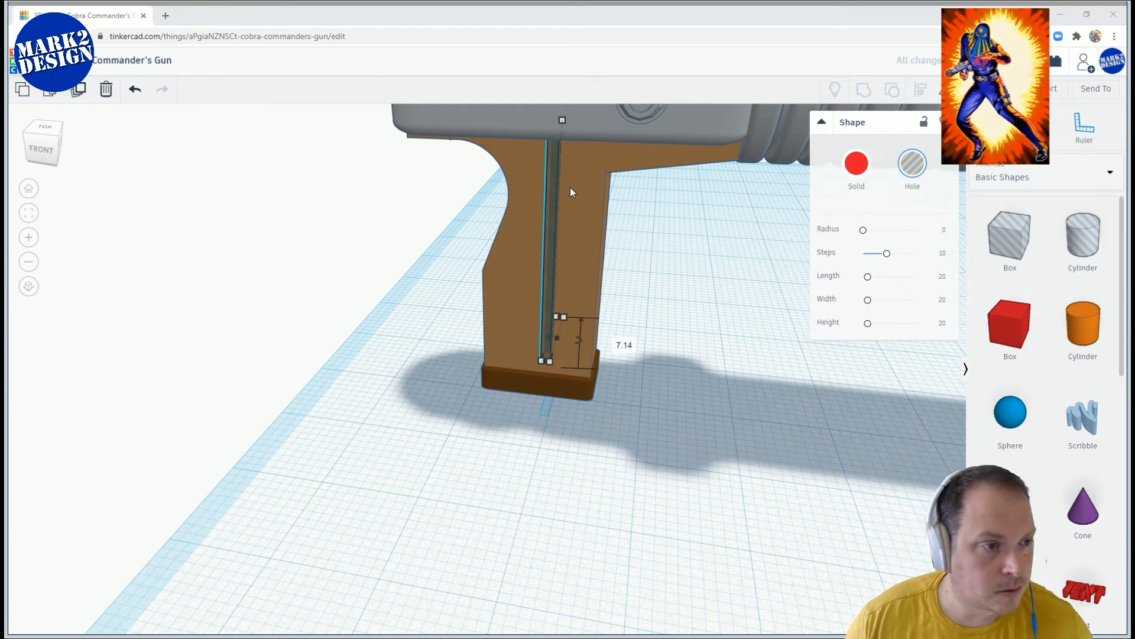
Extend the thin hole strip's lower end down into the grip's base plate
right_click_drag(574, 345, 504, 260)
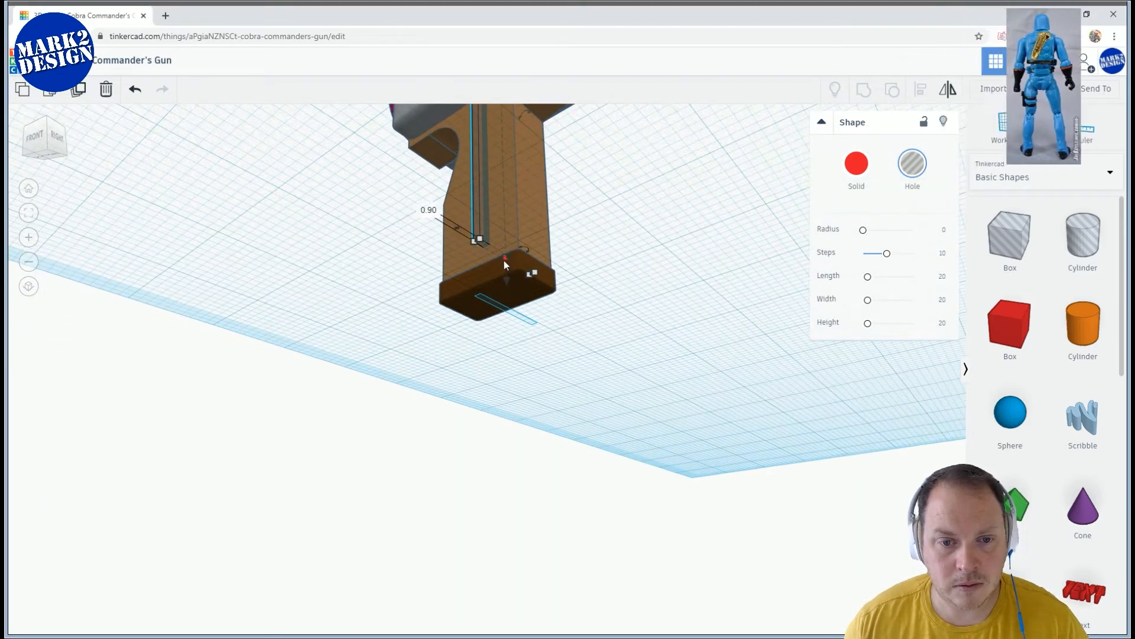
left_click_drag(502, 260, 512, 285)
right_click_drag(512, 286, 626, 365)
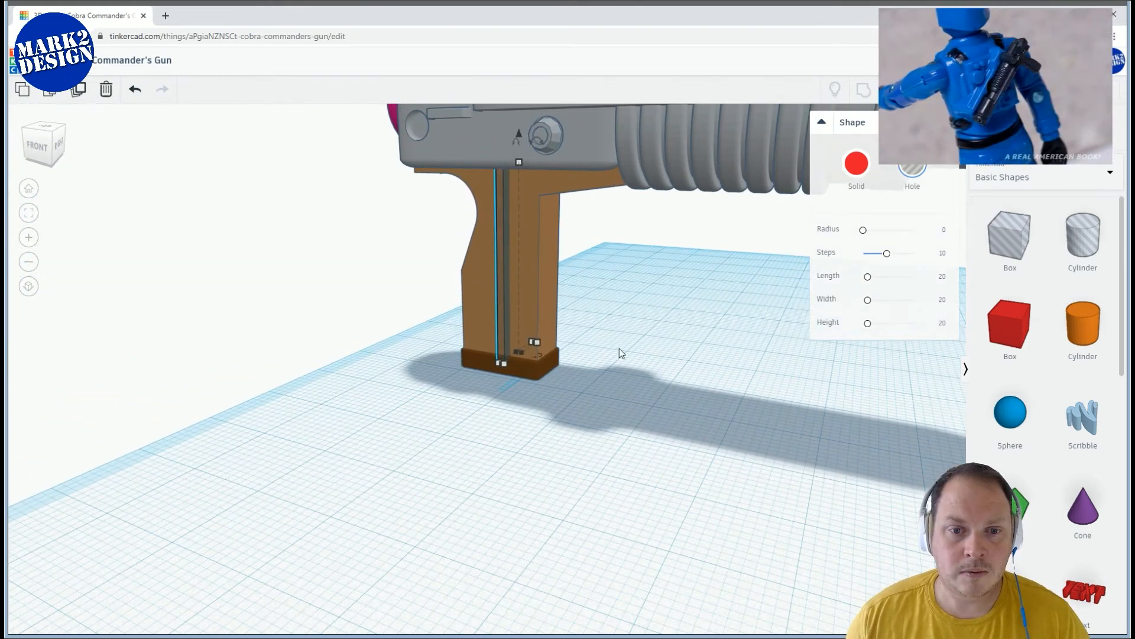
left_click(625, 365)
Duplicate the grip in place and thin the copy from both sides to about 5.26 mm
left_click(541, 269)
right_click_drag(622, 293, 650, 308)
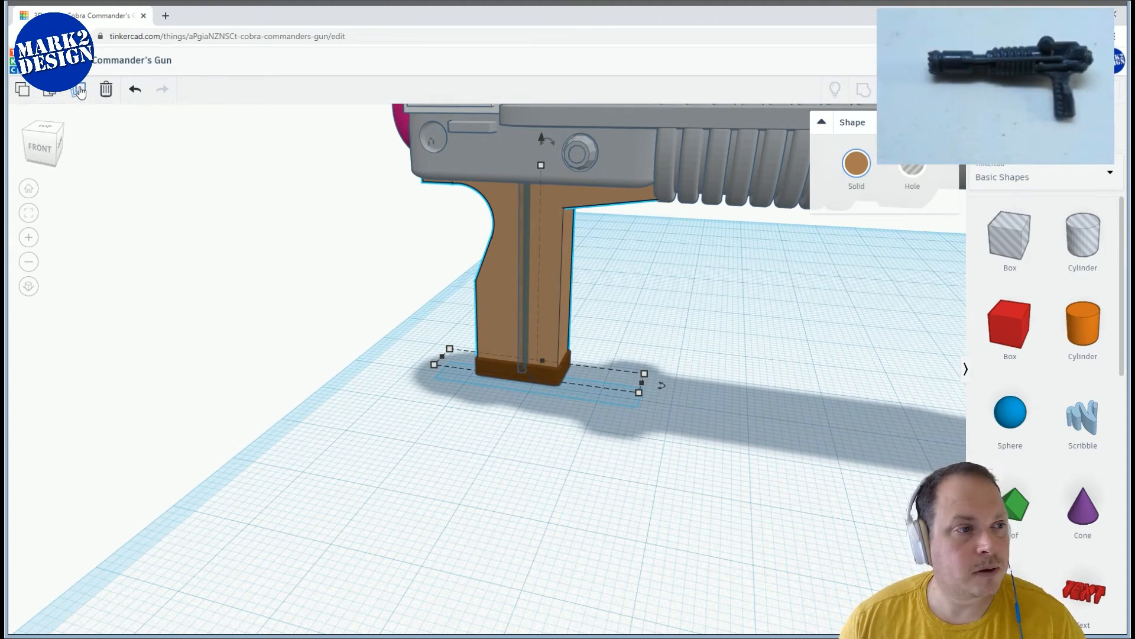
right_click_drag(666, 257, 480, 412)
scroll(482, 408, "up", 6)
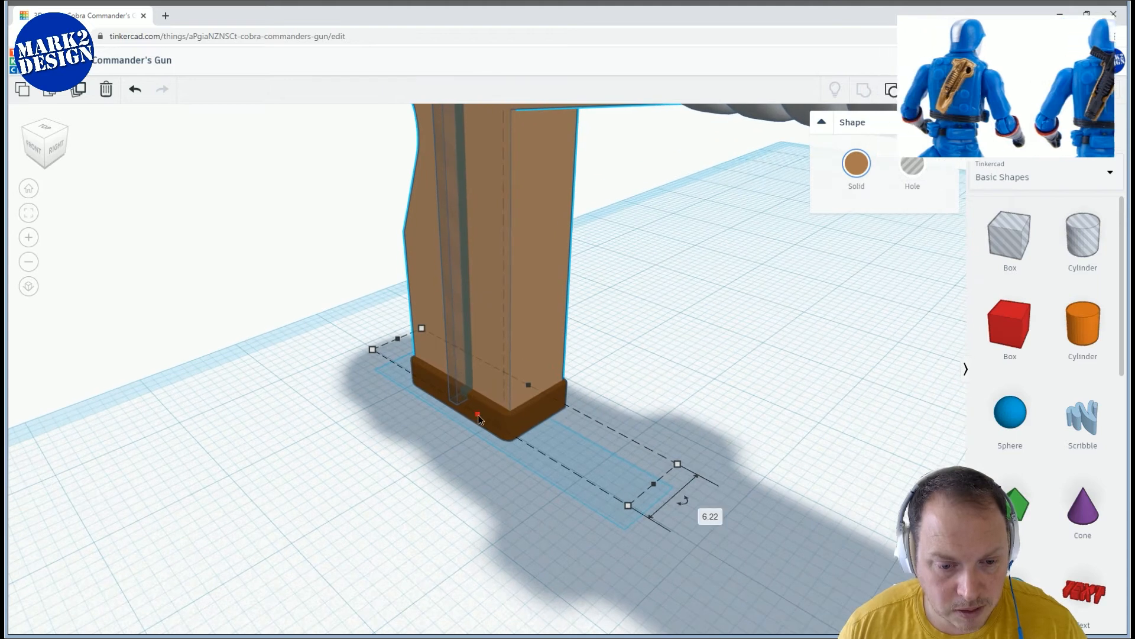
left_click_drag(482, 413, 519, 409)
right_click_drag(519, 409, 499, 385)
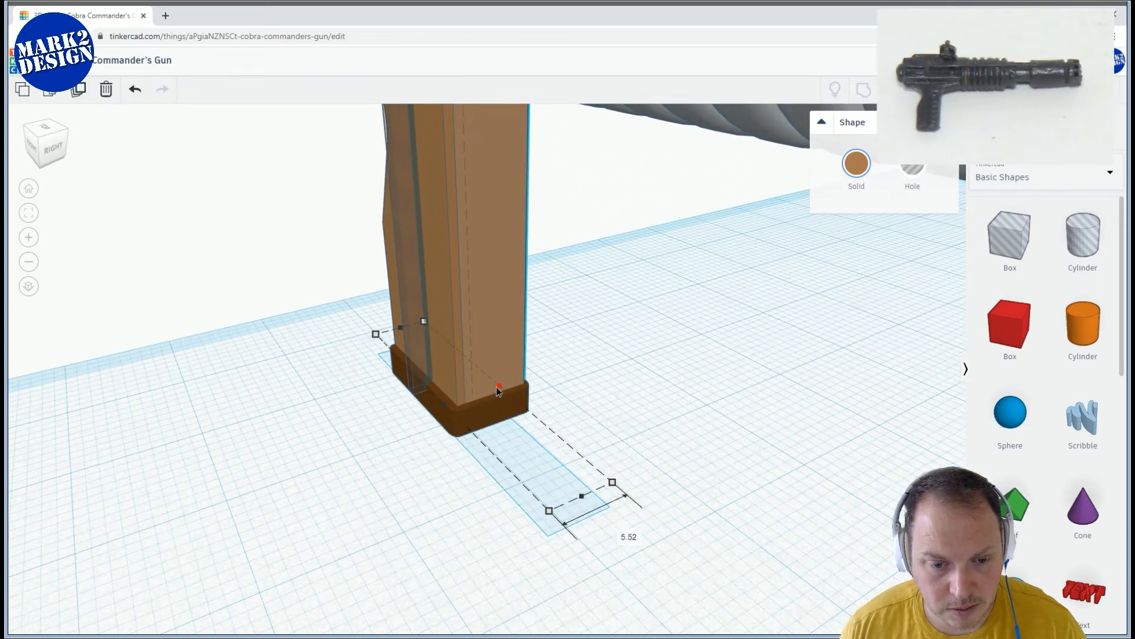
left_click_drag(496, 389, 443, 406)
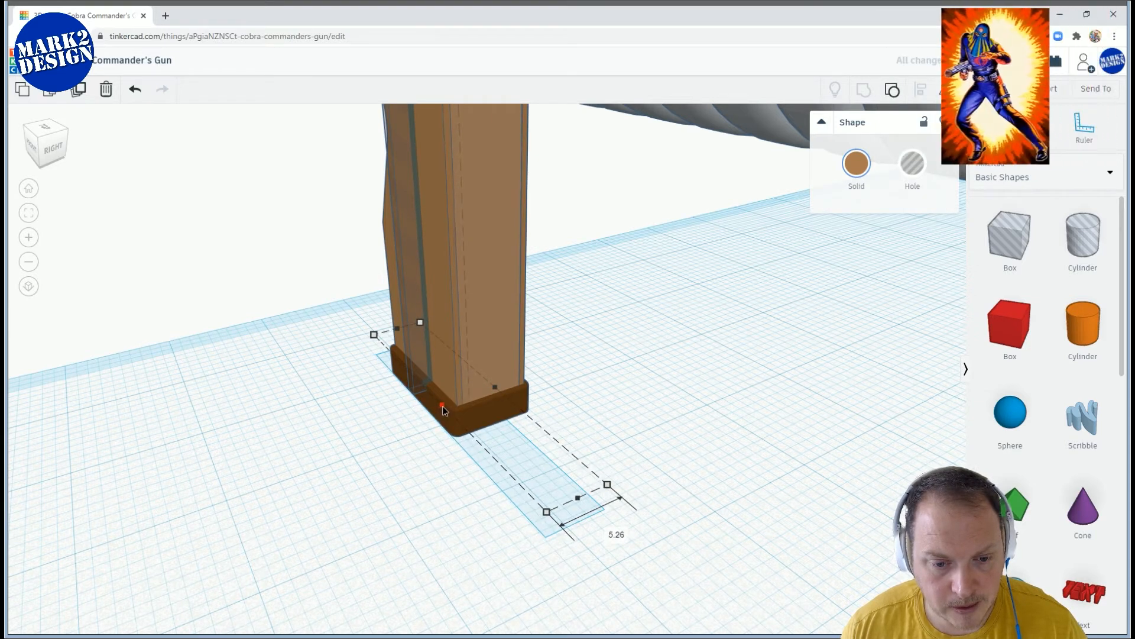
Recolour the thinner inner grip copy a darker brown
right_click_drag(442, 405, 816, 423)
left_click(856, 171)
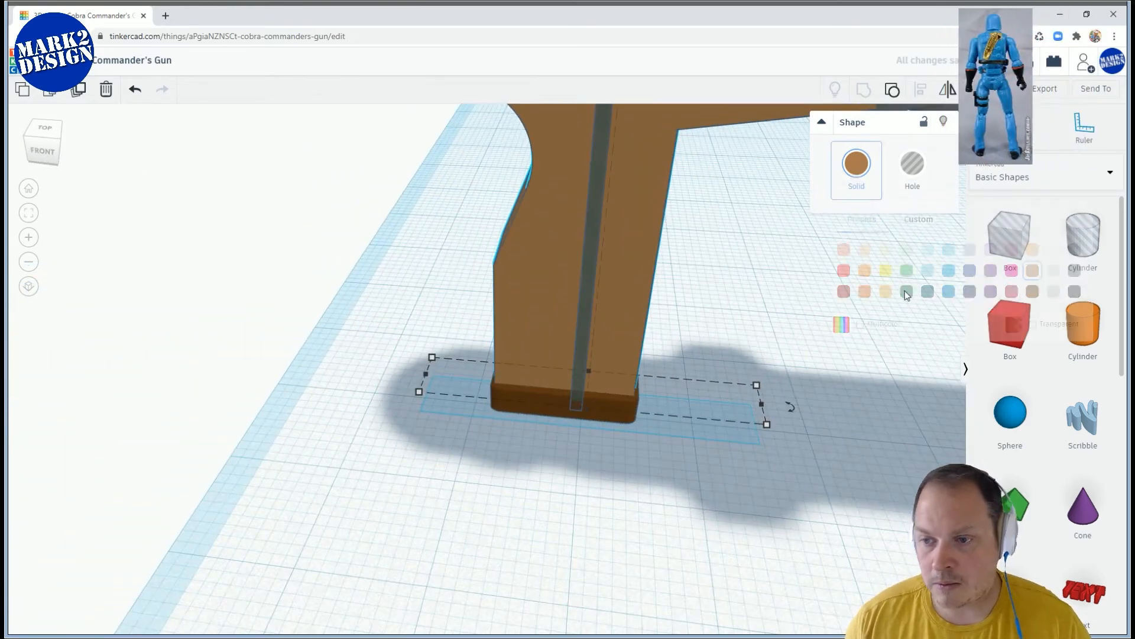
left_click(824, 449)
Group the thin hole strip with the outer grip to cut a vertical groove into it
left_click(591, 302)
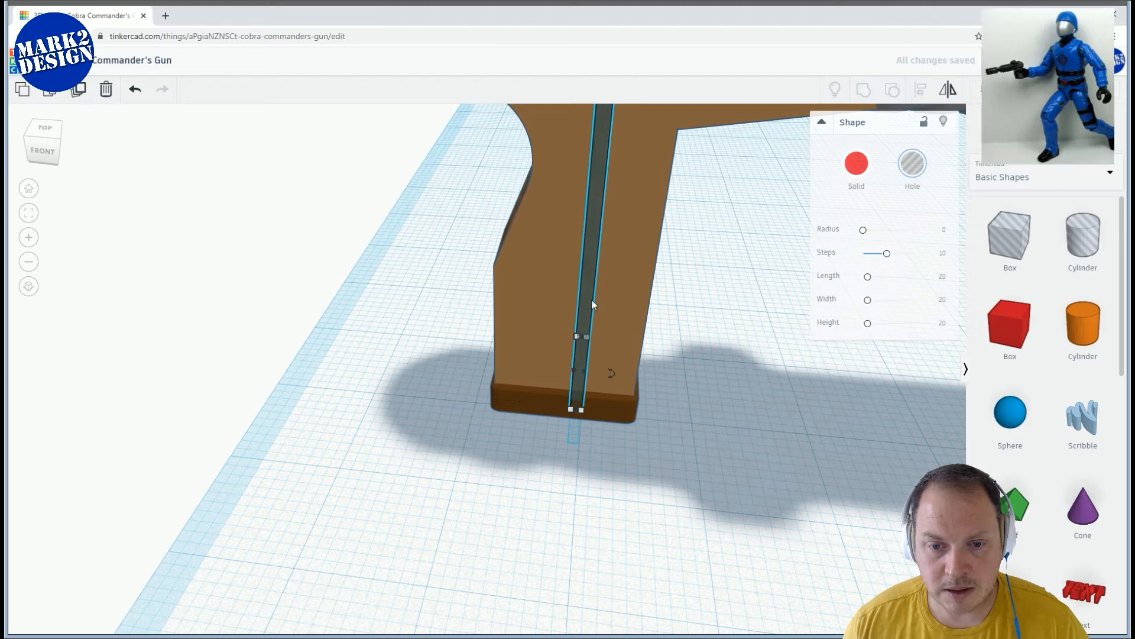
left_click(630, 251, "shift")
left_click(864, 91)
scroll(720, 382, "down", 3)
right_click_drag(633, 361, 539, 228)
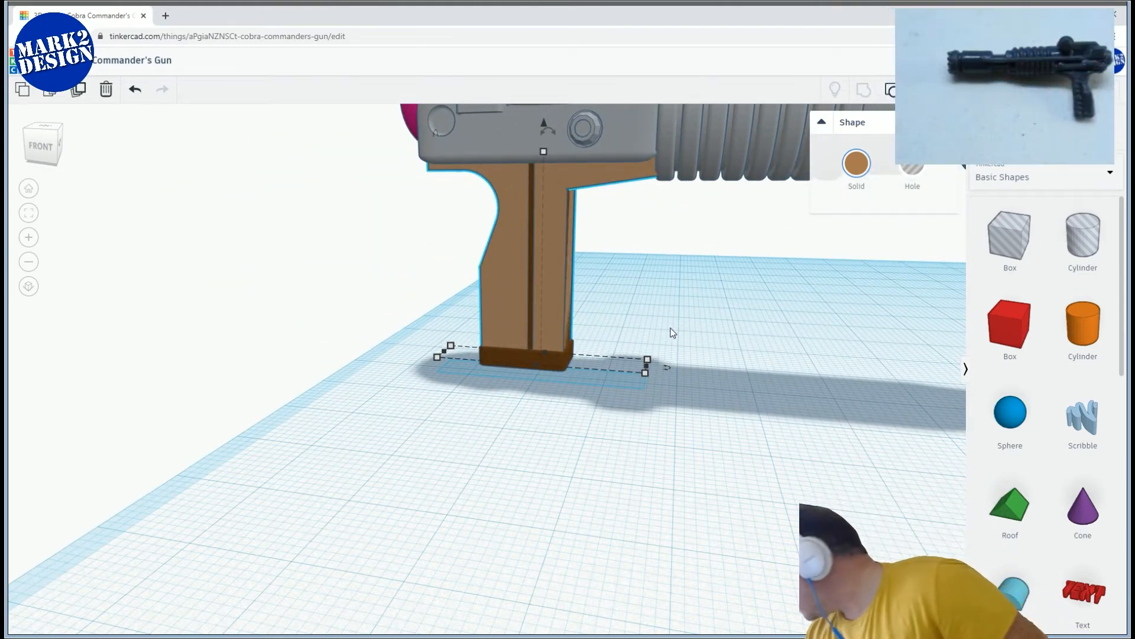
right_click_drag(684, 361, 511, 321)
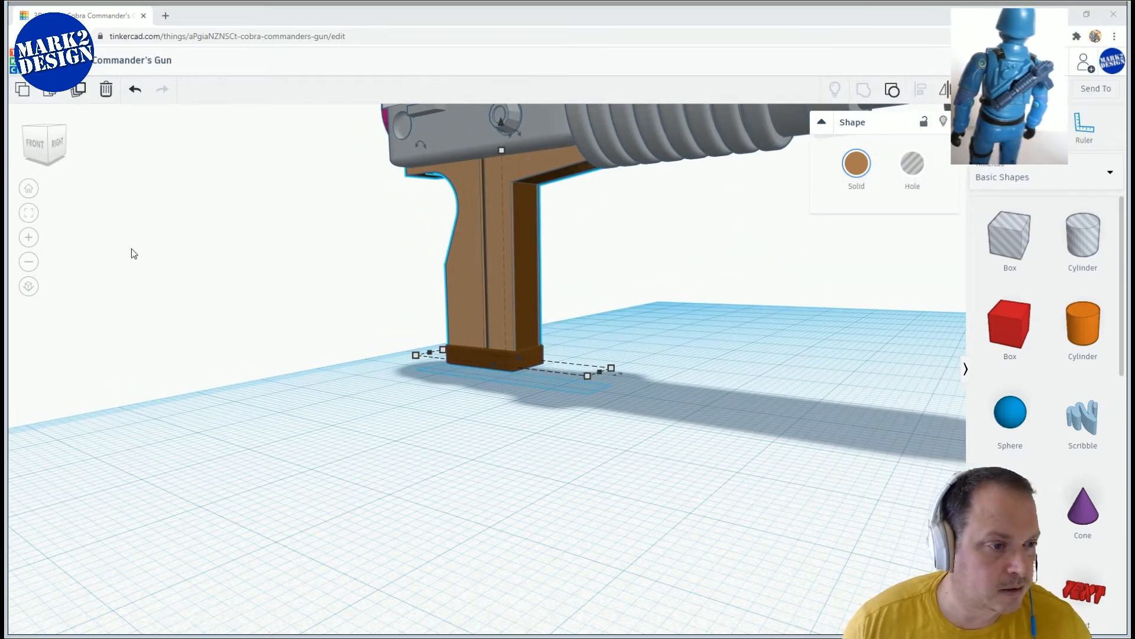
Cut away the rear of the grip's dark inner core using a hole box stretched up to the top of the grip
right_click_drag(386, 294, 664, 360)
scroll(663, 360, "up", 2)
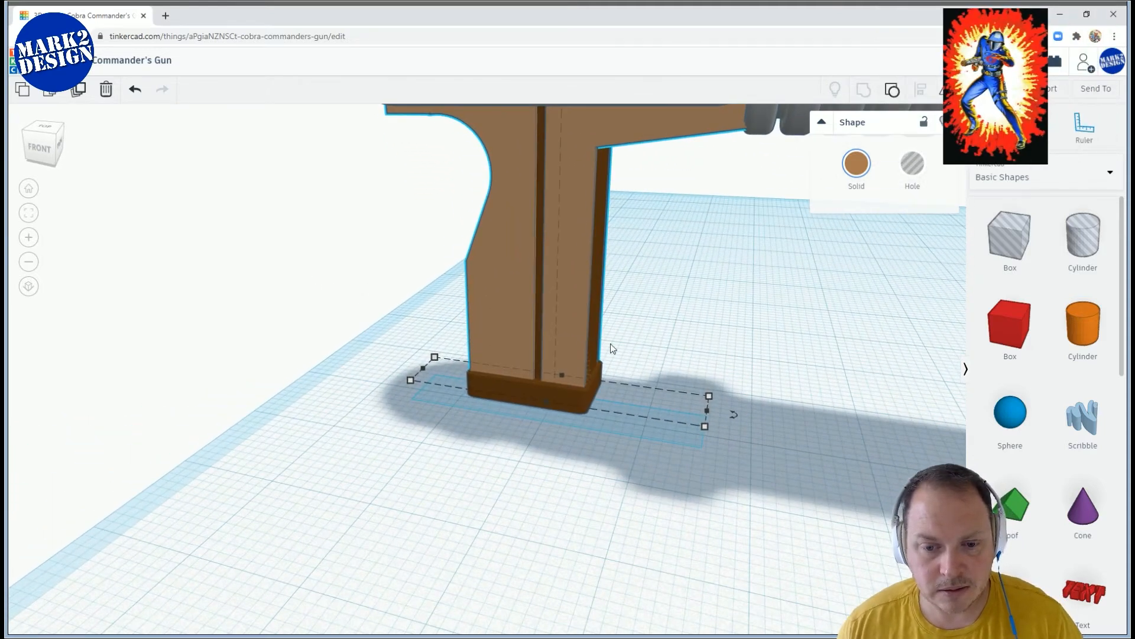
left_click(640, 356)
left_click(538, 329)
scroll(629, 352, "down", 5)
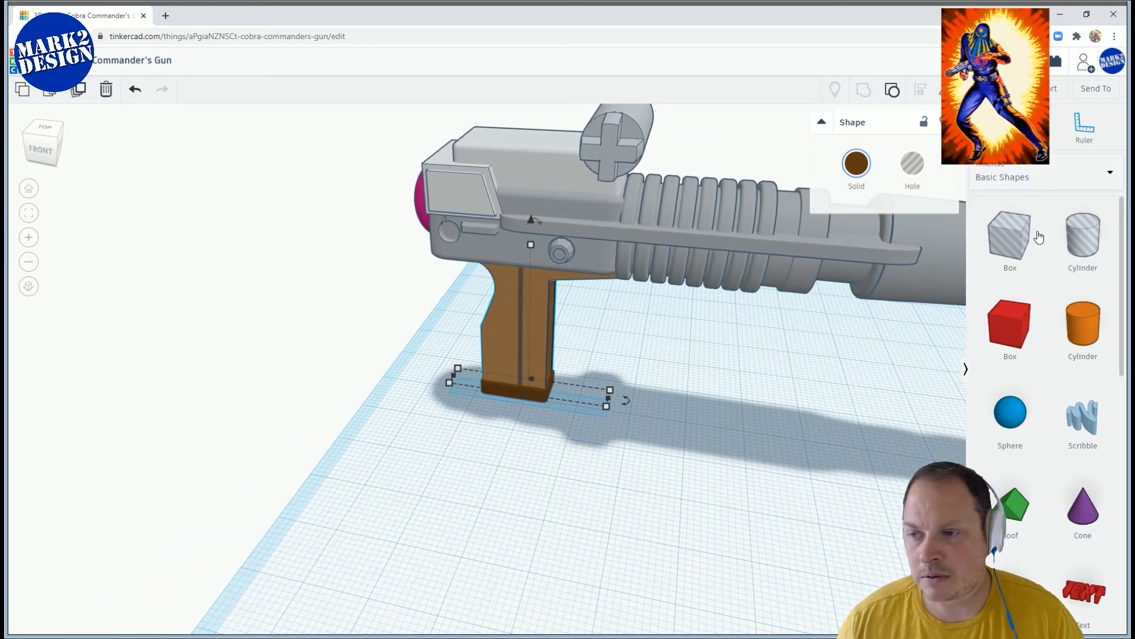
left_click_drag(692, 383, 461, 388)
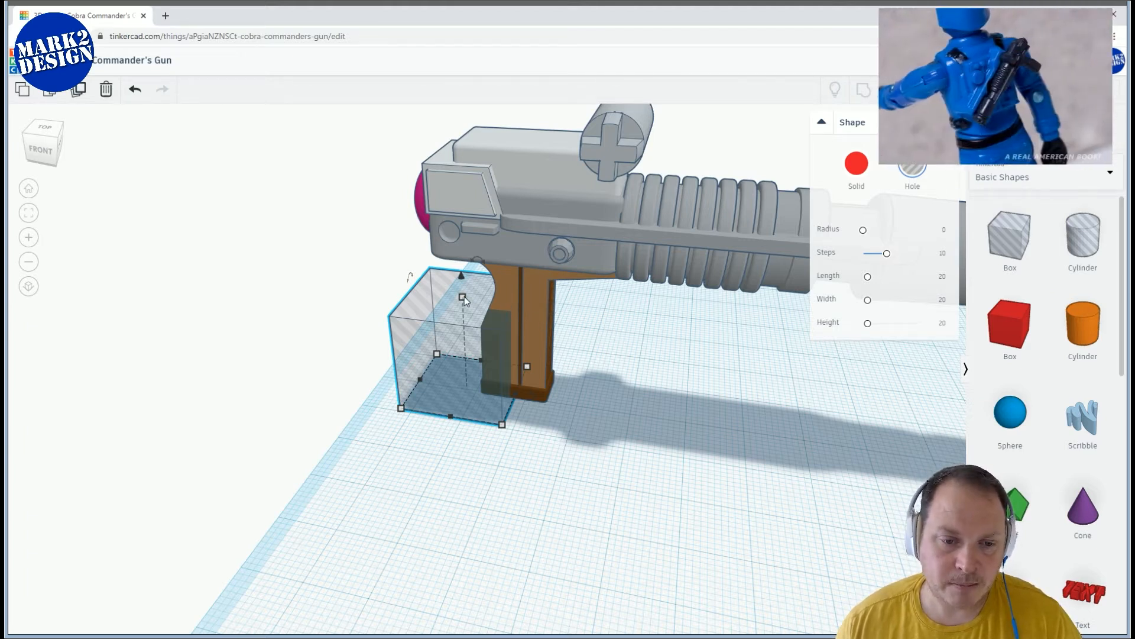
left_click_drag(462, 296, 469, 239)
right_click_drag(470, 240, 509, 261)
scroll(515, 269, "up", 5)
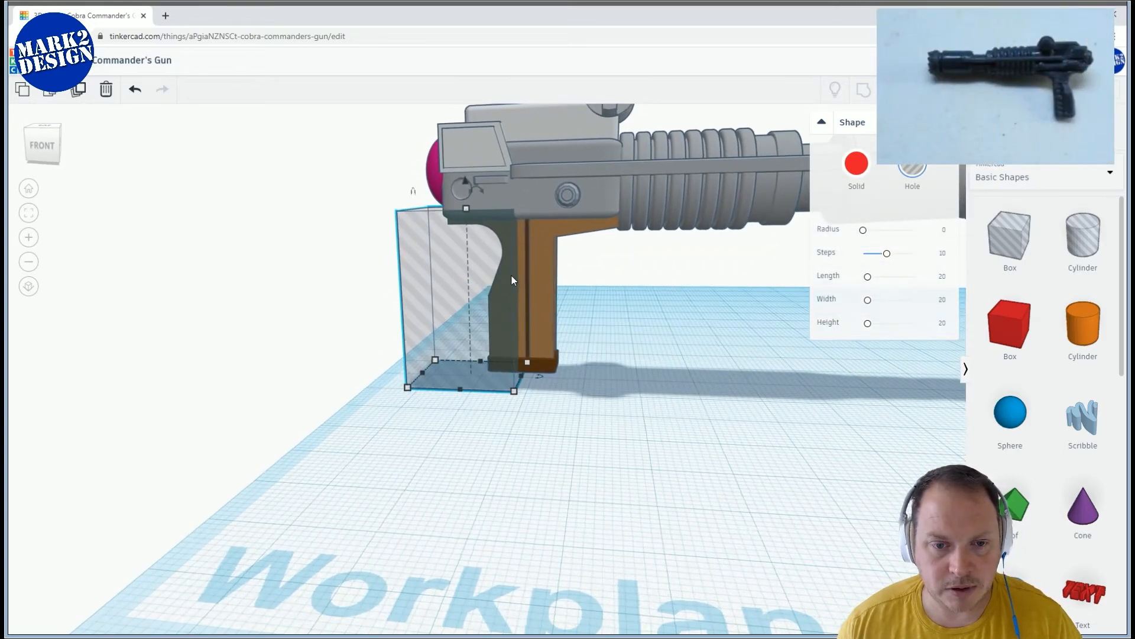
left_click(541, 255, "shift")
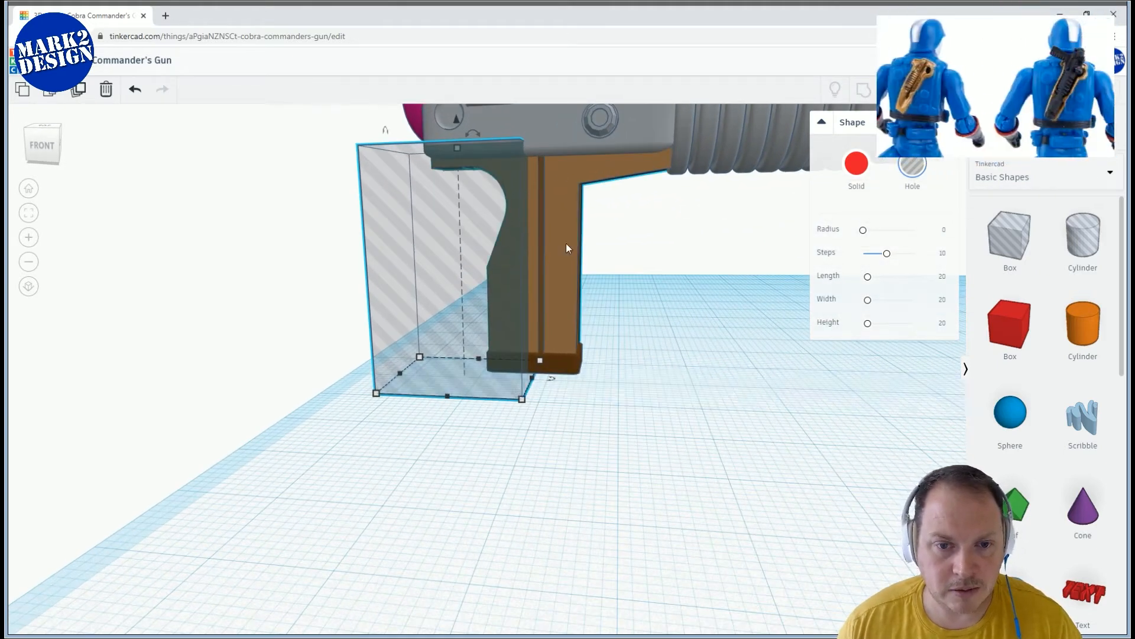
left_click(863, 87)
Trim the front of the dark inner core with a second tall hole box placed at the grip's front edge
right_click_drag(676, 311, 885, 327)
left_click_drag(1010, 236, 633, 404)
left_click_drag(643, 264, 663, 147)
right_click_drag(673, 216, 737, 194)
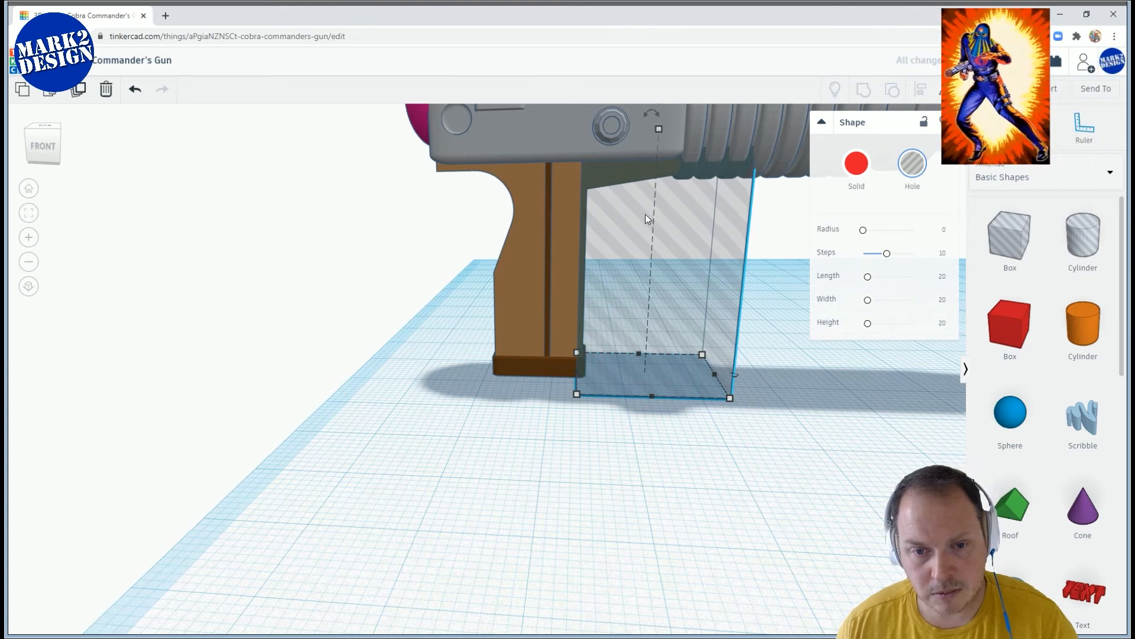
left_click(548, 214, "shift")
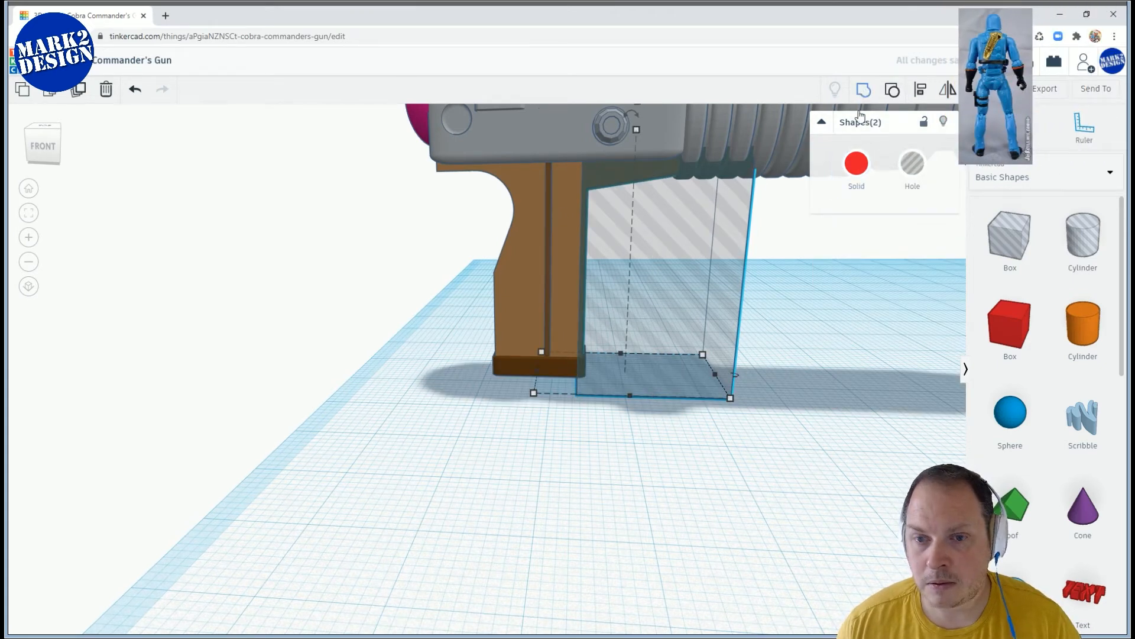
left_click(864, 90)
right_click_drag(661, 299, 728, 356)
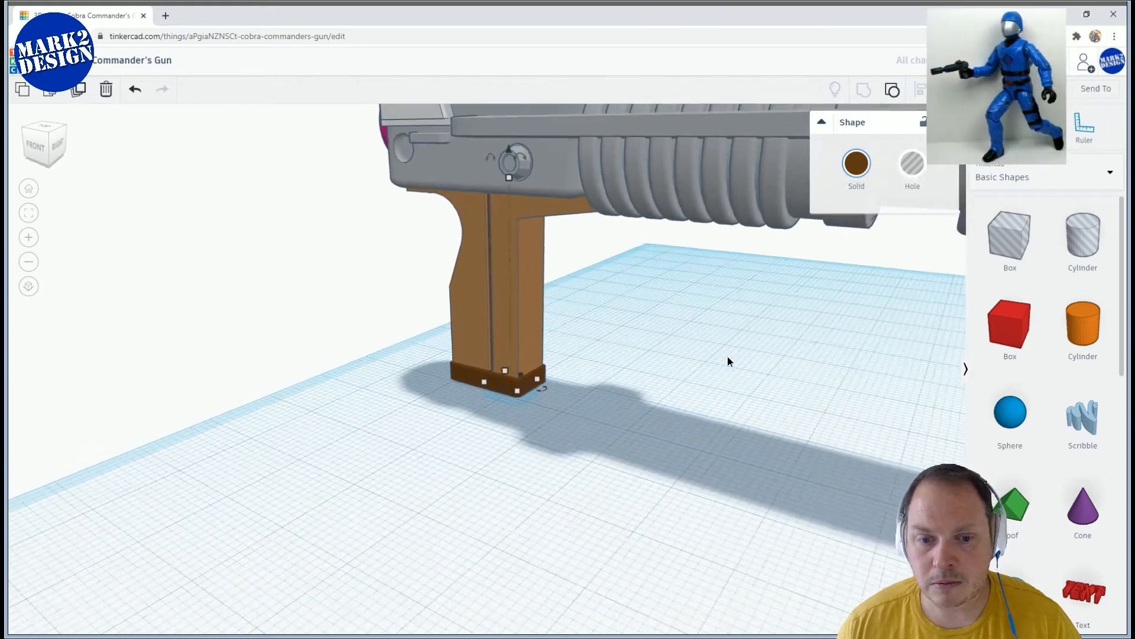
Place a hole box over the front half of the grip, narrow it and flatten it into a thin slab near the top
left_click_drag(1009, 236, 641, 393)
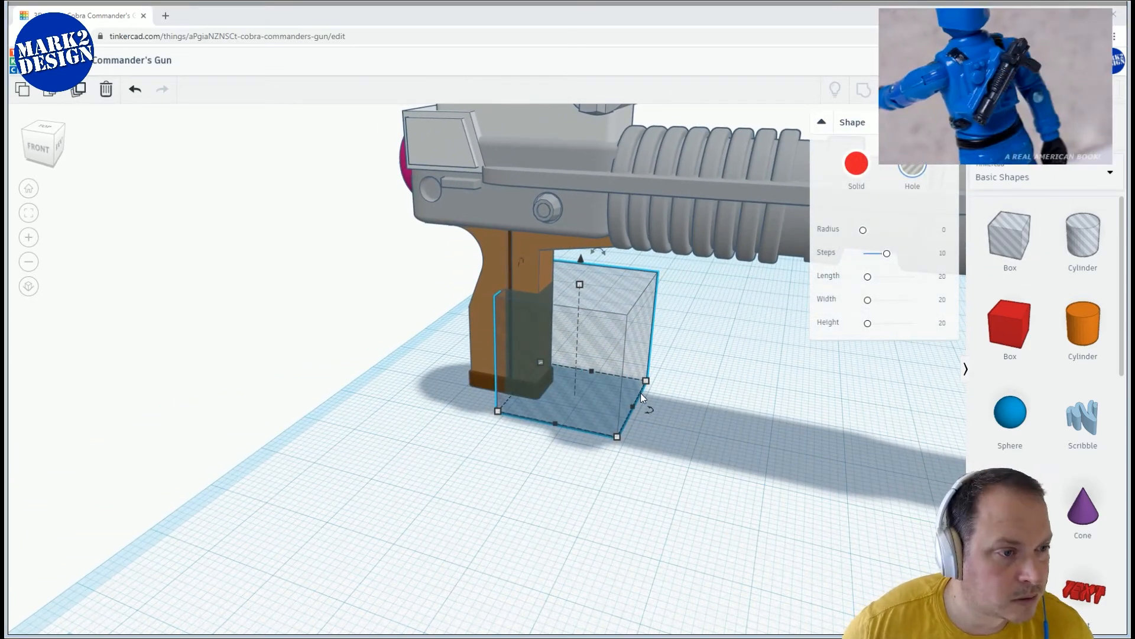
left_click_drag(587, 253, 605, 210)
scroll(612, 280, "up", 5)
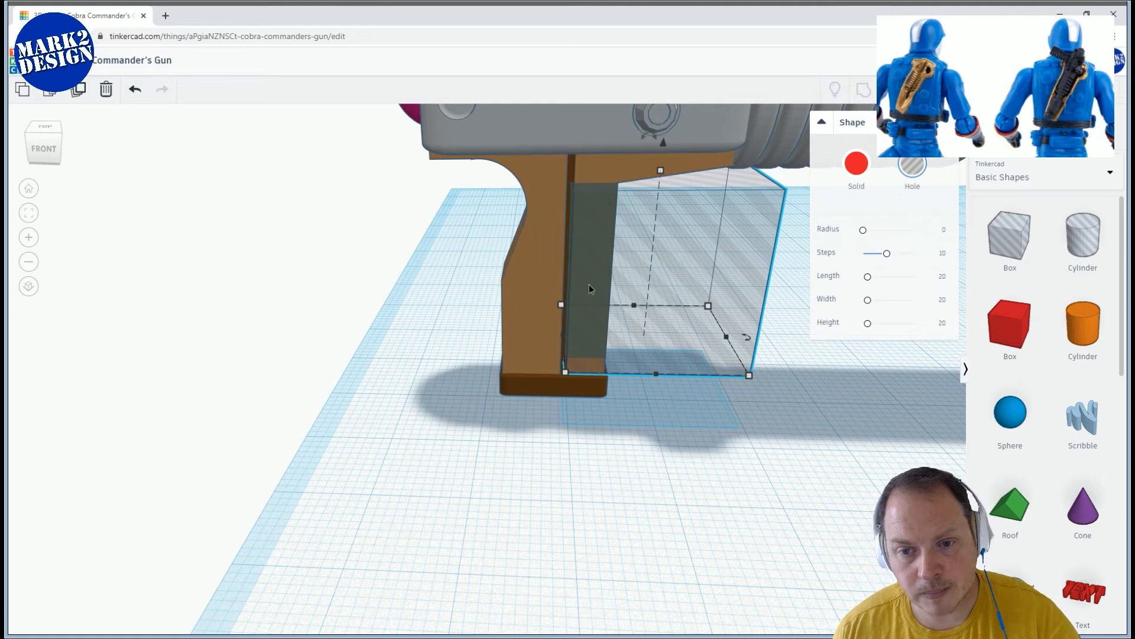
right_click_drag(603, 284, 744, 362)
left_click_drag(726, 359, 612, 346)
right_click_drag(623, 337, 566, 287)
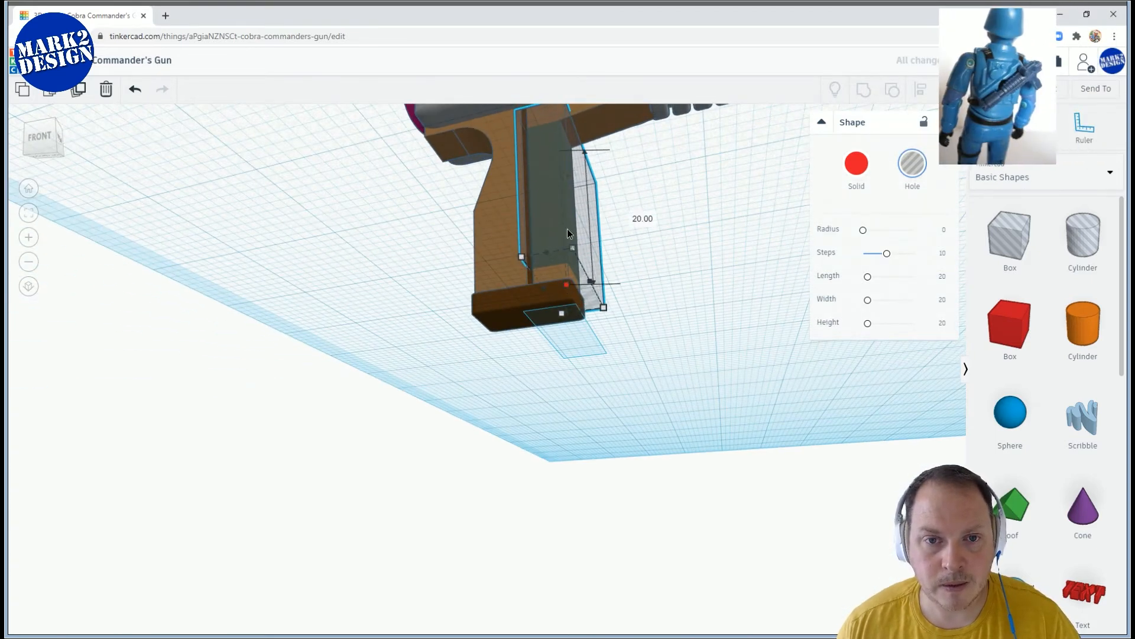
left_click_drag(569, 249, 559, 153)
right_click_drag(575, 189, 568, 213)
Duplicate the thin hole slab downward at even spacing to make seven slabs along the grip
left_click(78, 90)
left_click_drag(579, 133, 581, 162)
left_click(77, 90)
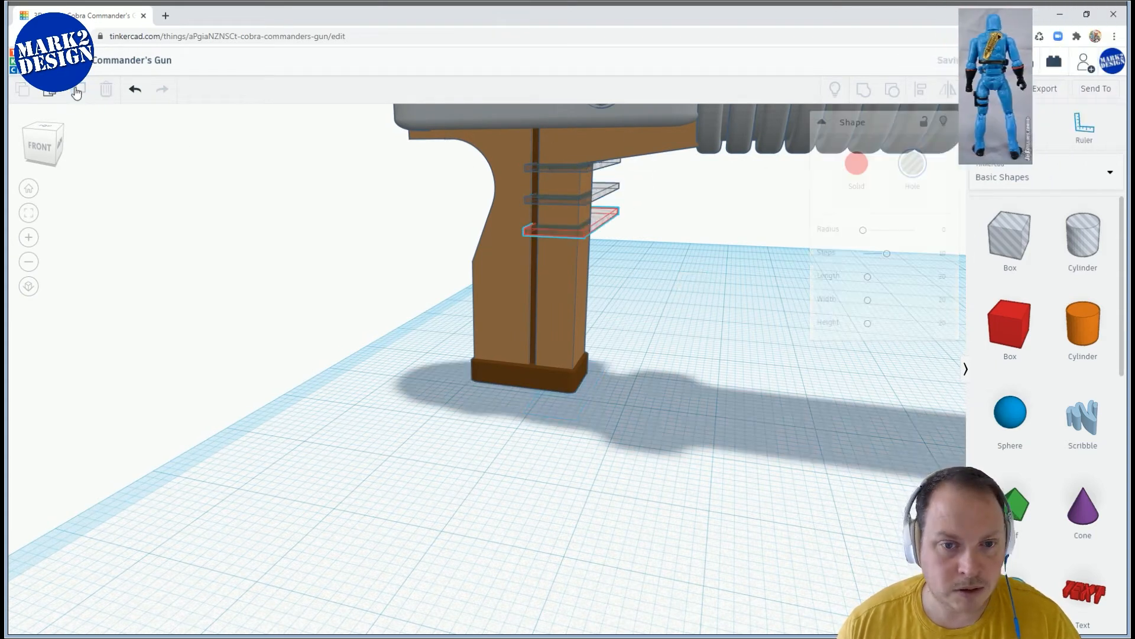
right_click_drag(452, 181, 402, 172)
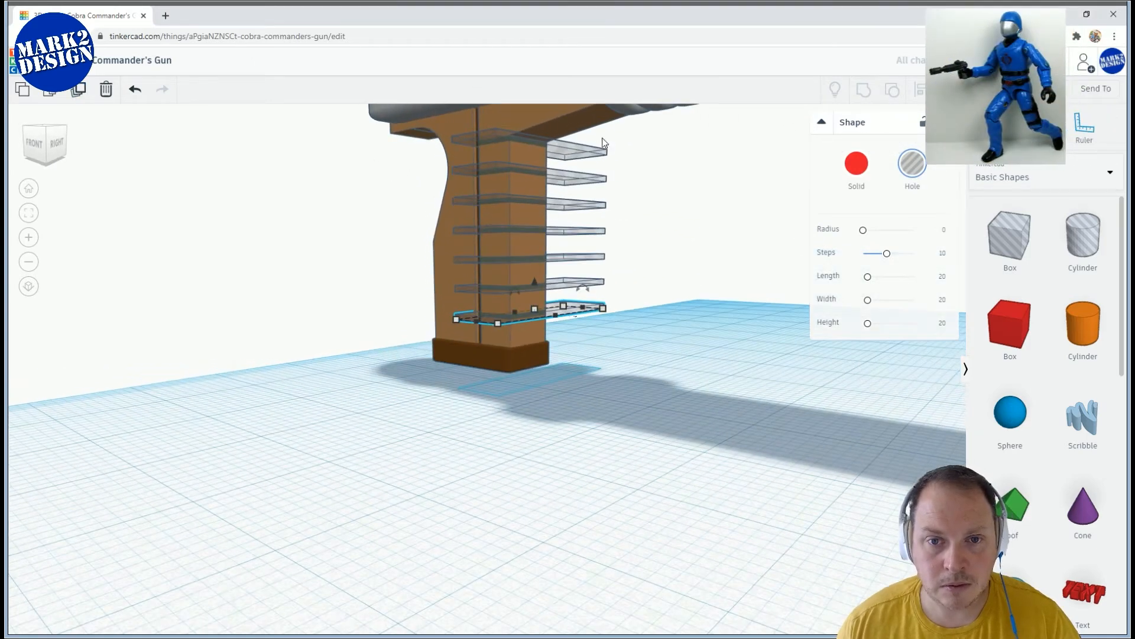
Group the seven hole slabs with the outer grip to cut horizontal grooves into its front half
right_click_drag(684, 285, 650, 285)
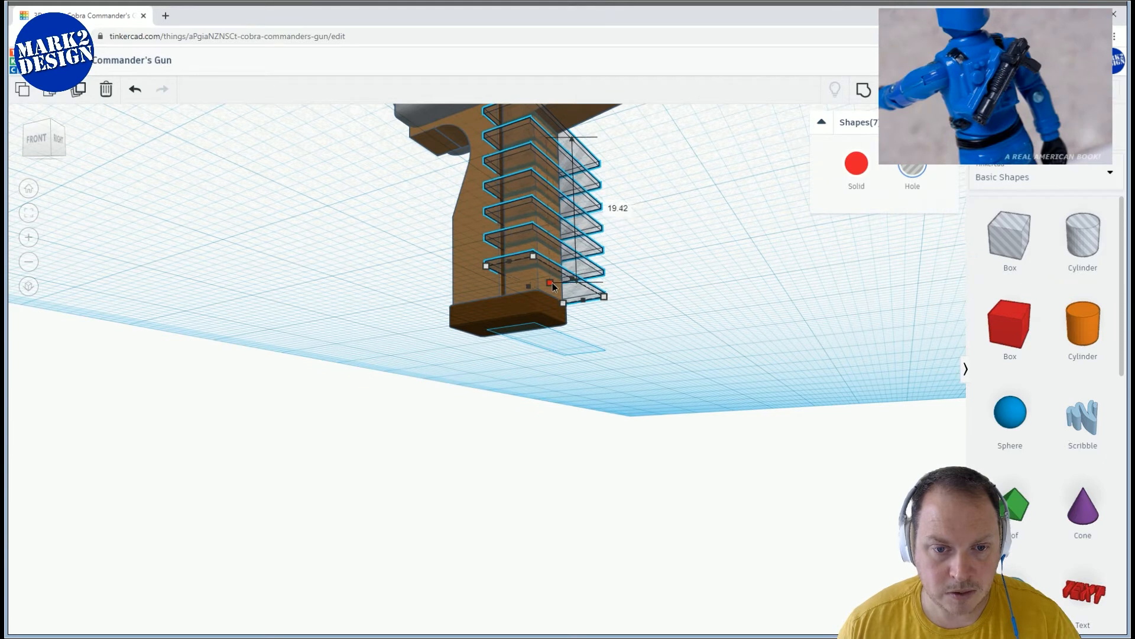
right_click_drag(555, 283, 577, 169)
left_click(578, 171, "shift")
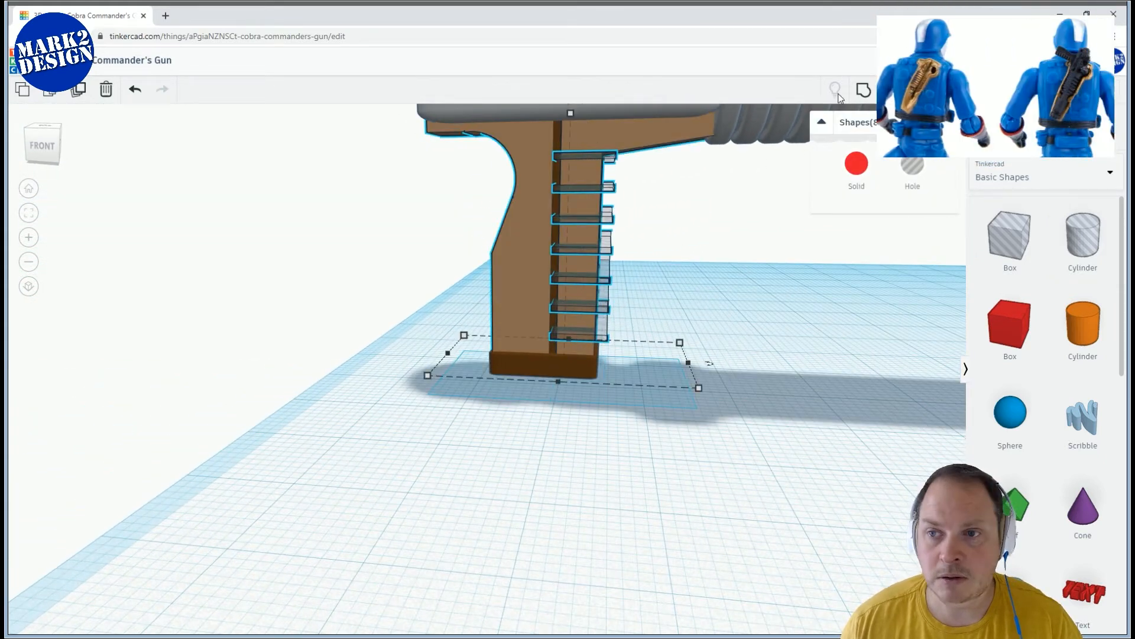
key("ctrl+g")
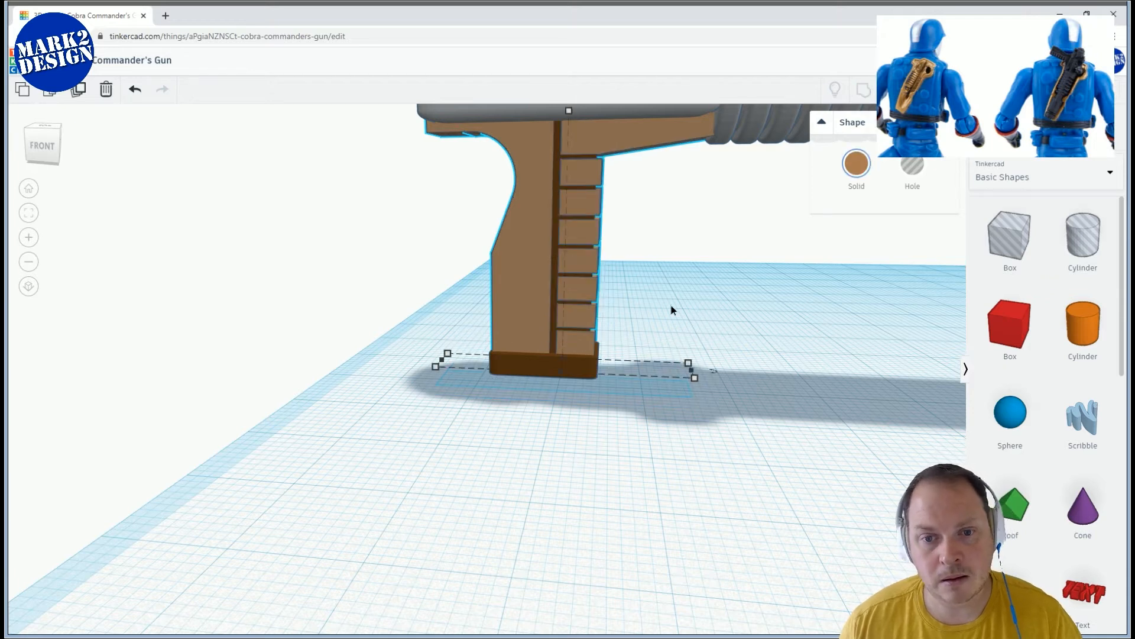
Align all the gun's parts on a common centre across its width
scroll(619, 313, "down", 10)
left_click(690, 406)
right_click_drag(692, 406, 594, 375)
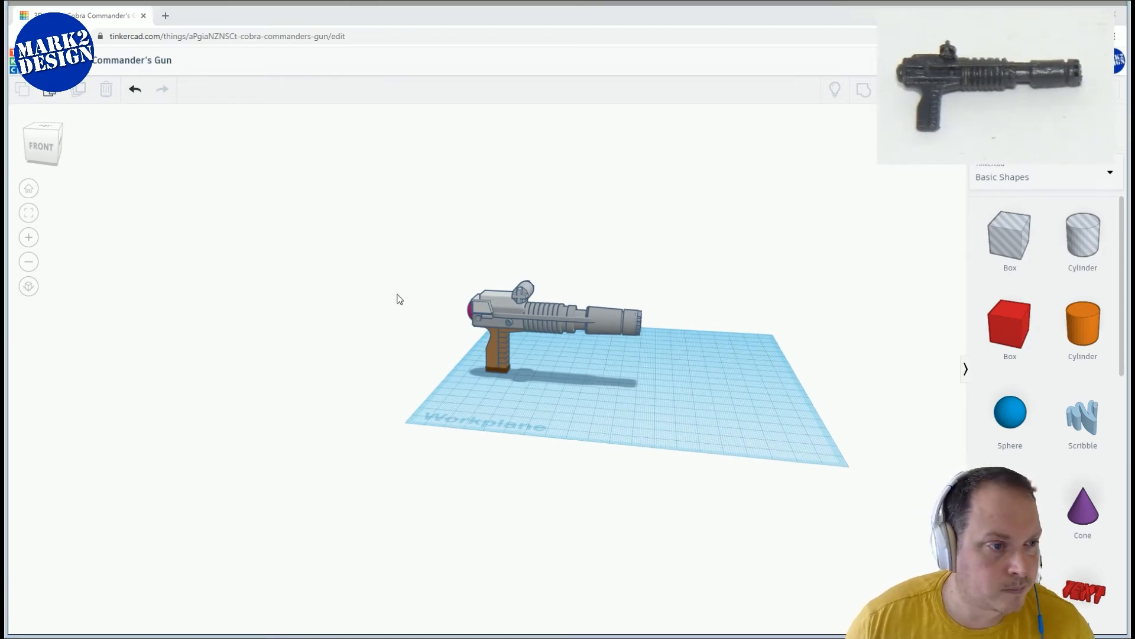
right_click_drag(405, 293, 411, 284)
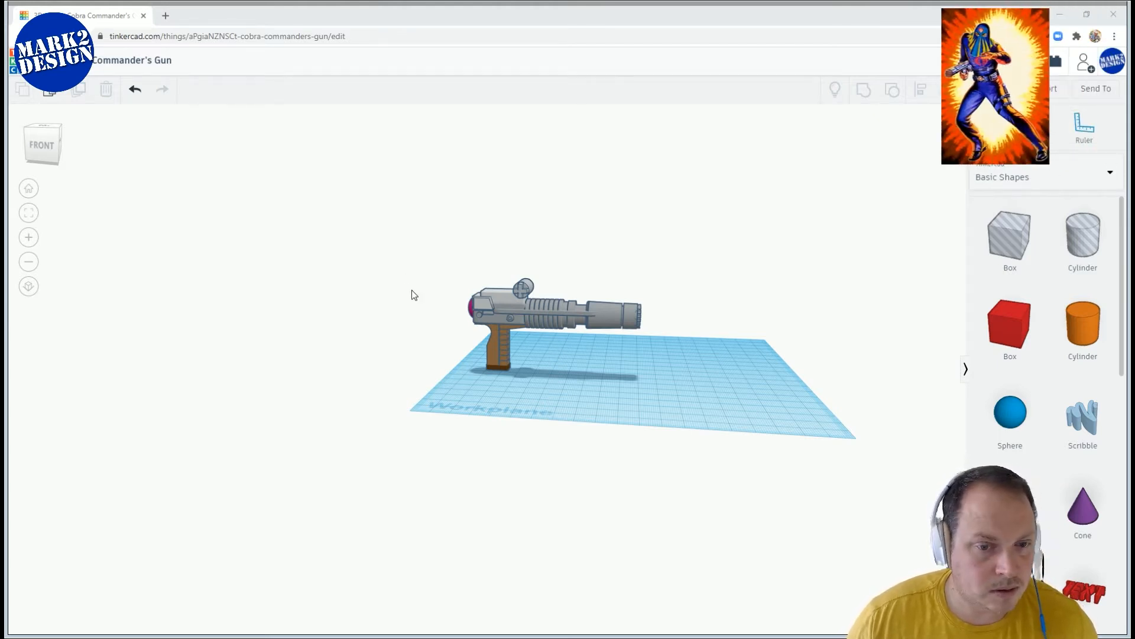
right_click_drag(412, 290, 523, 299)
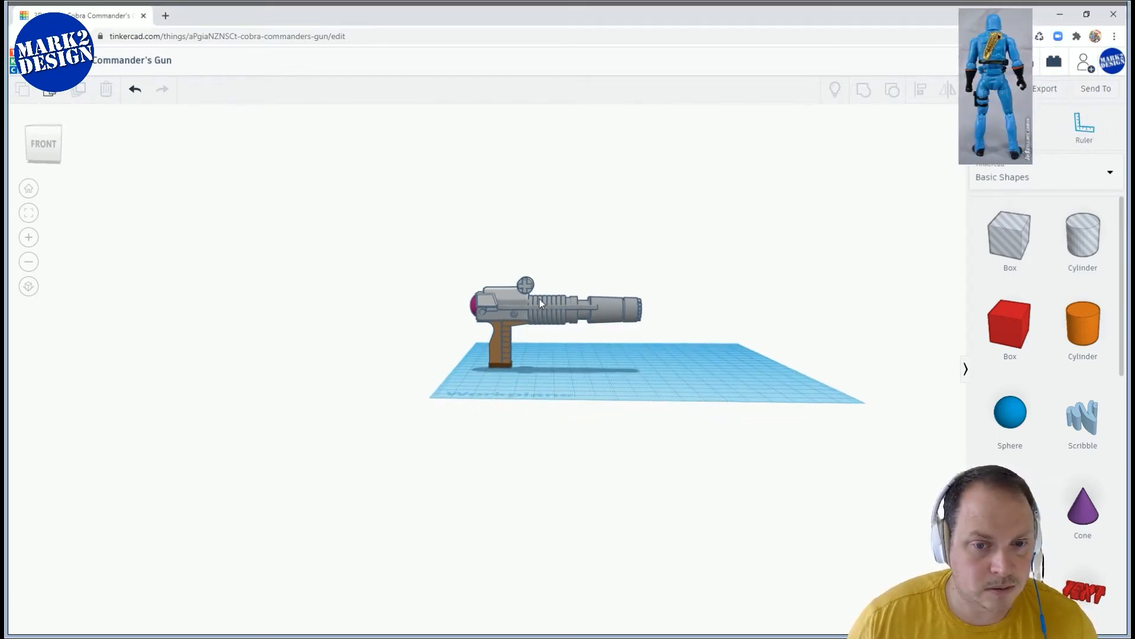
scroll(600, 284, "up", 5)
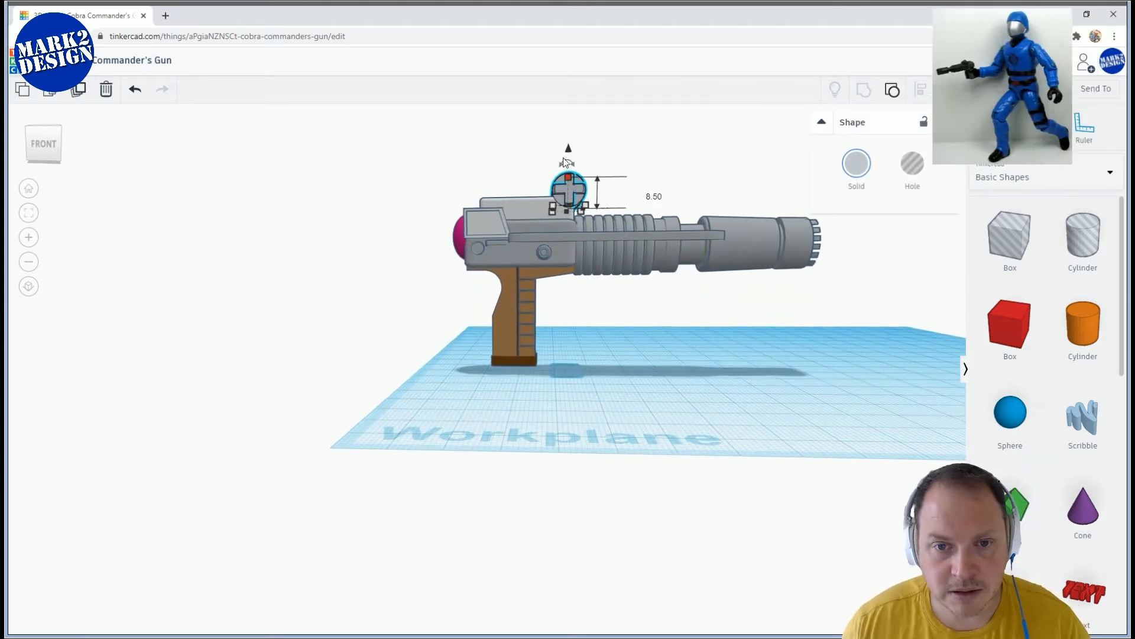
right_click_drag(492, 172, 328, 162)
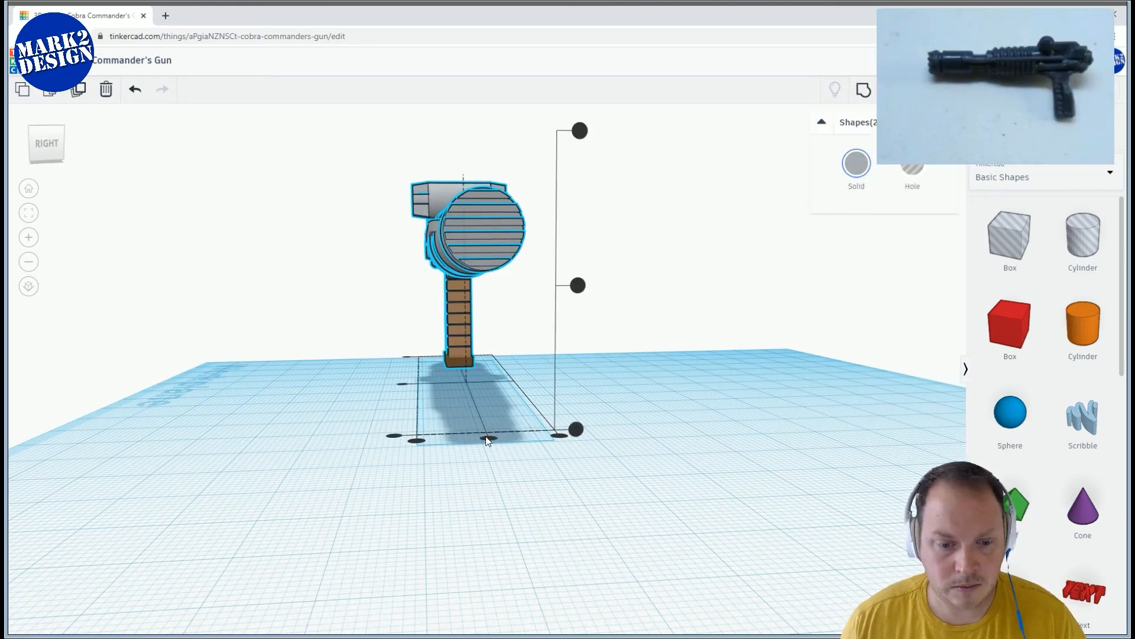
left_click(600, 385)
right_click_drag(527, 393, 525, 293)
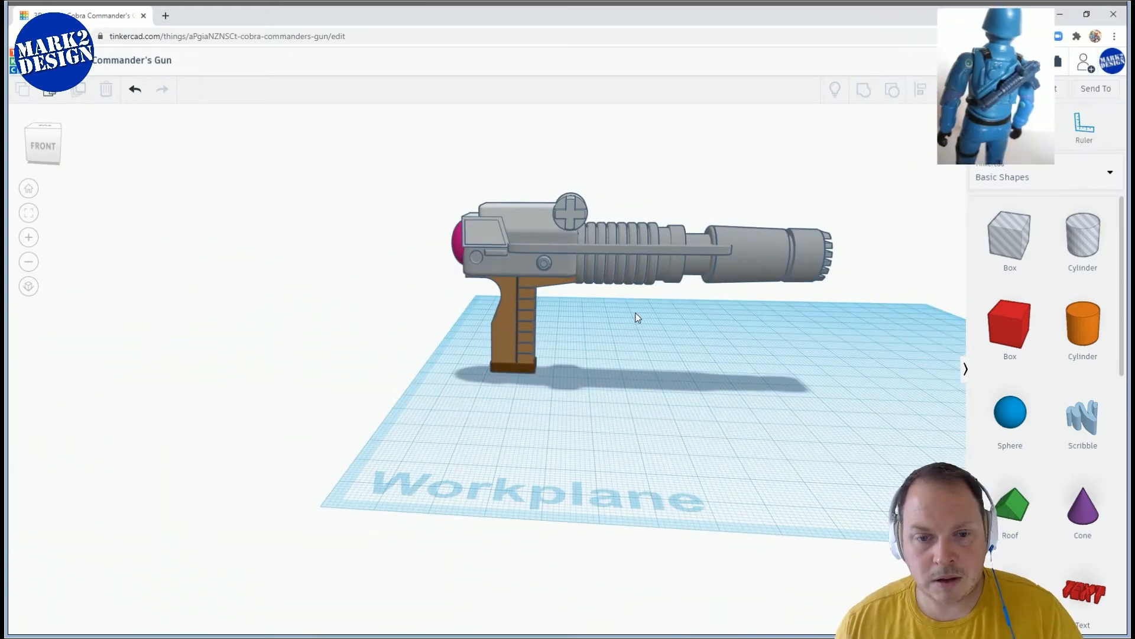
Place a hole cylinder beside the grip, raise it to the height of the gun's body and rotate it 90°
right_click_drag(621, 315, 603, 342)
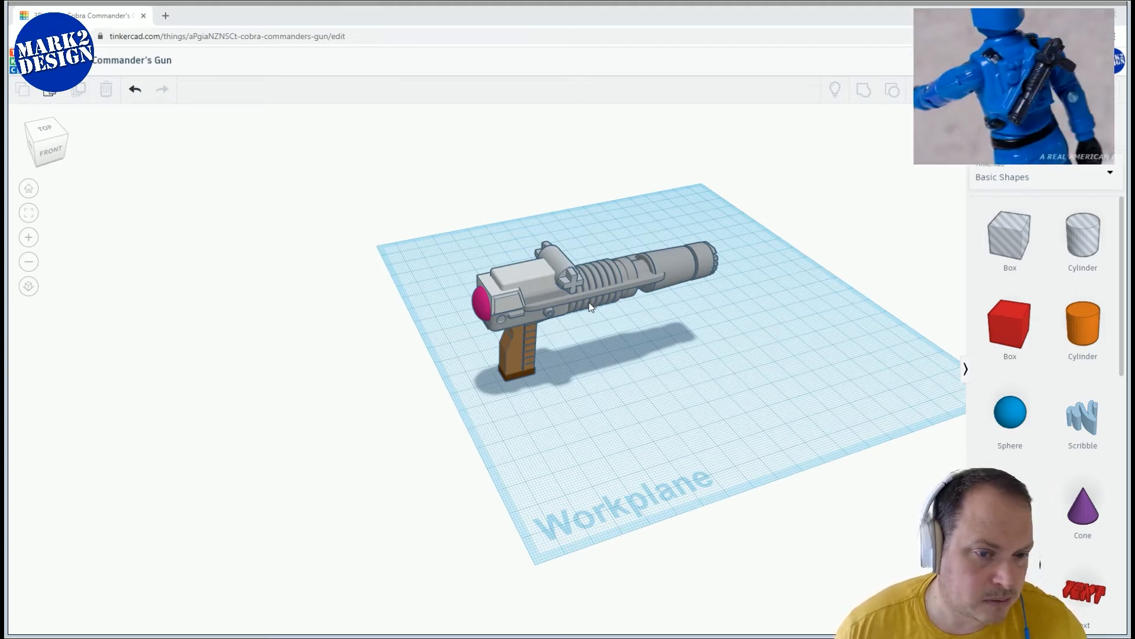
right_click_drag(542, 290, 518, 233)
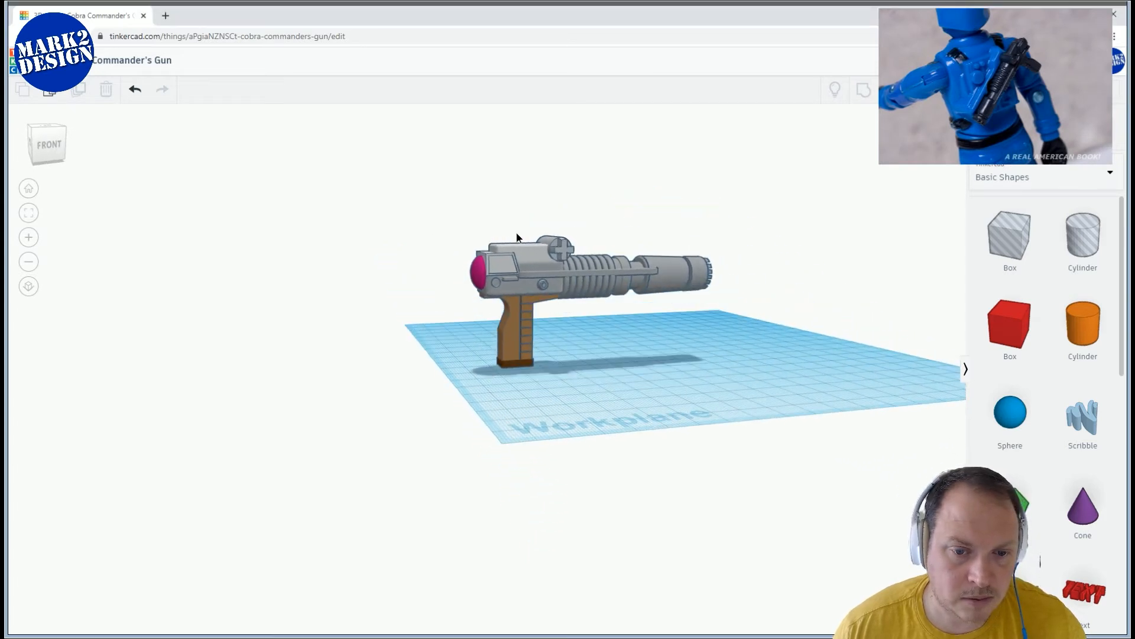
left_click(512, 279)
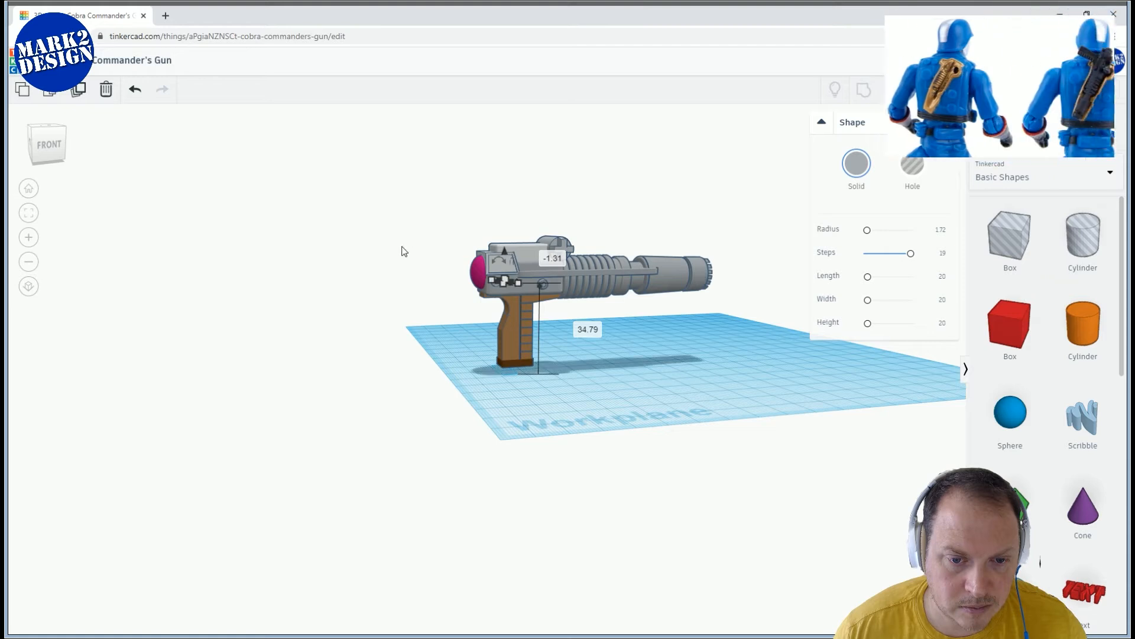
right_click_drag(417, 259, 743, 279)
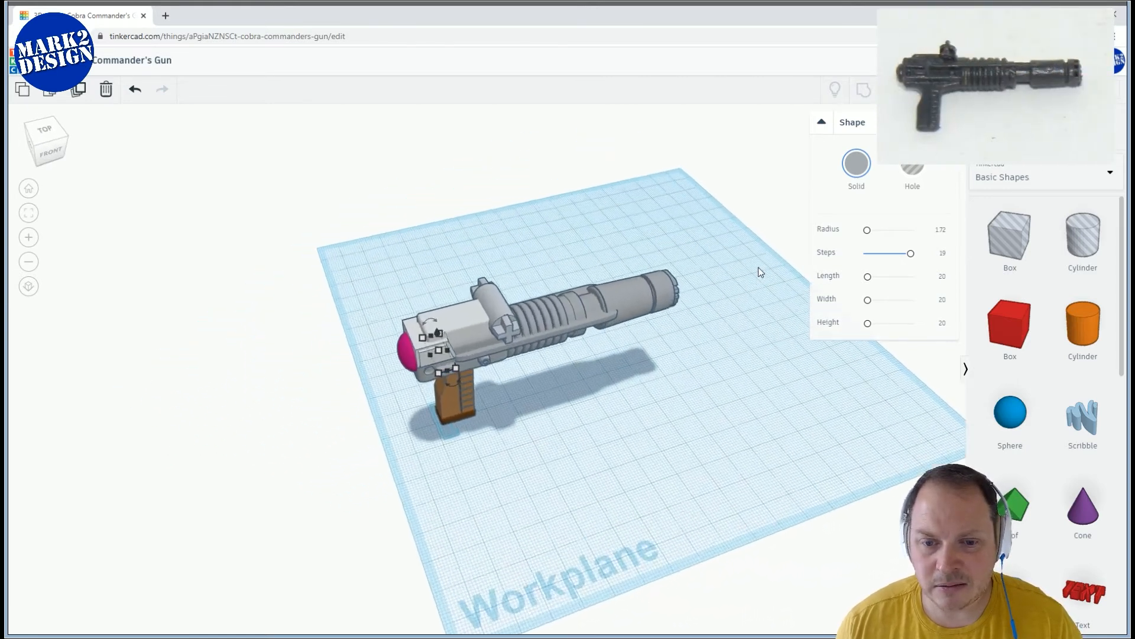
scroll(743, 279, "up", 2)
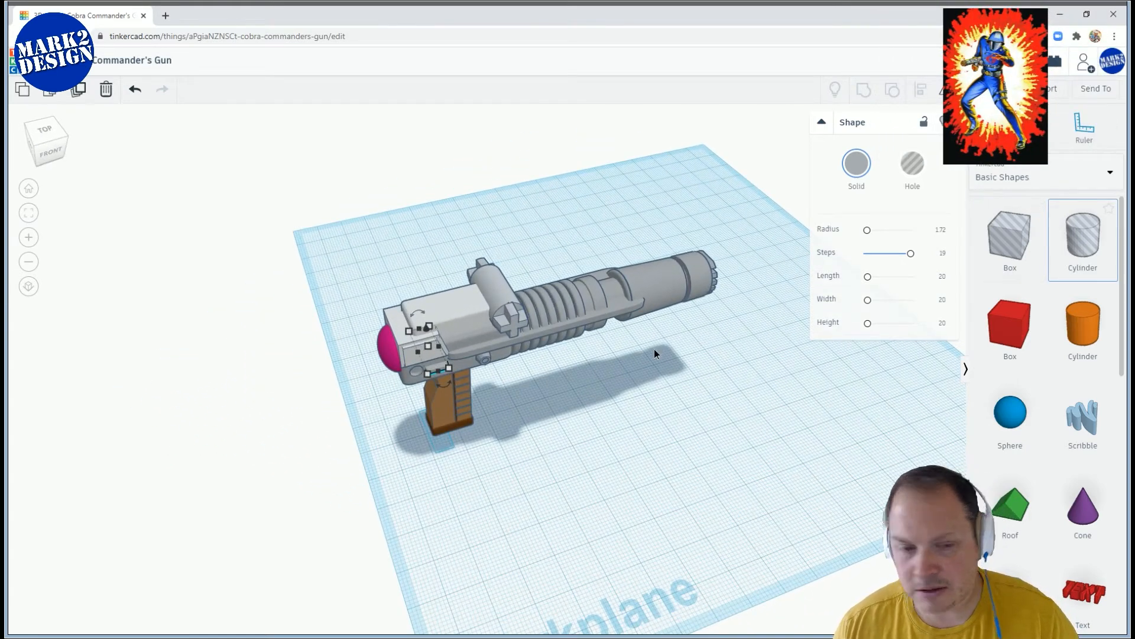
left_click(384, 423)
left_click(390, 411)
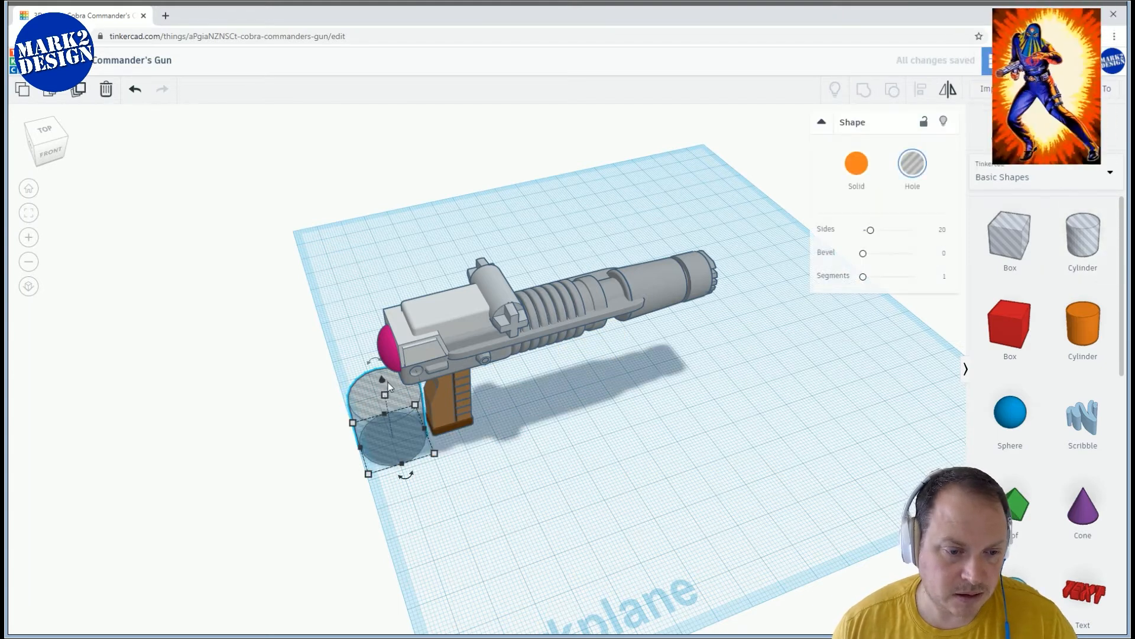
left_click_drag(385, 378, 362, 205)
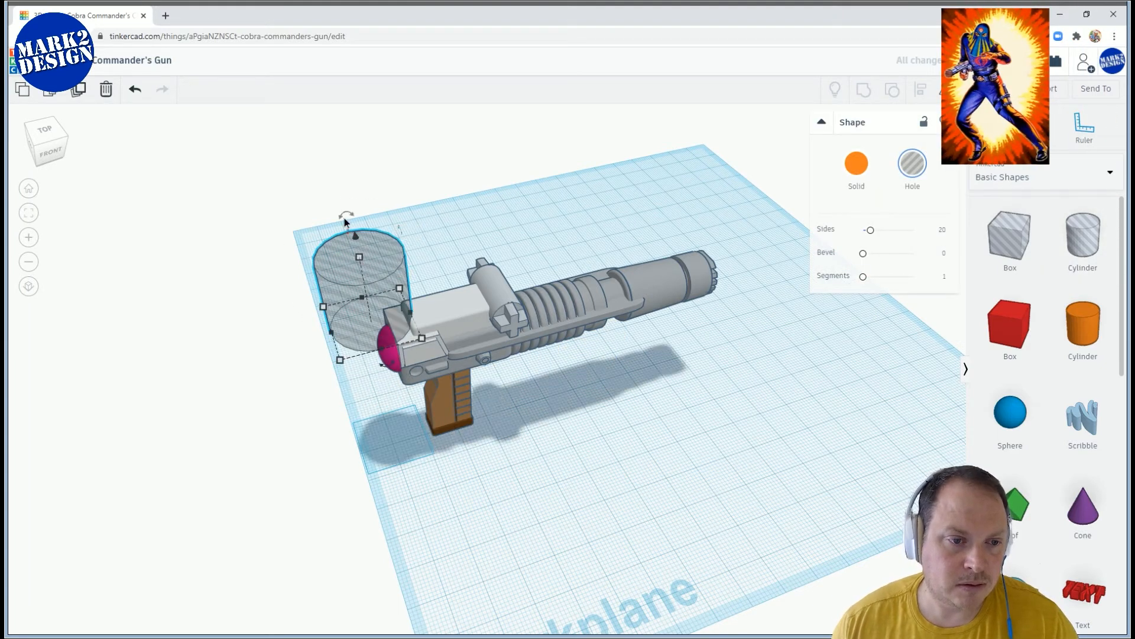
left_click_drag(353, 217, 354, 218)
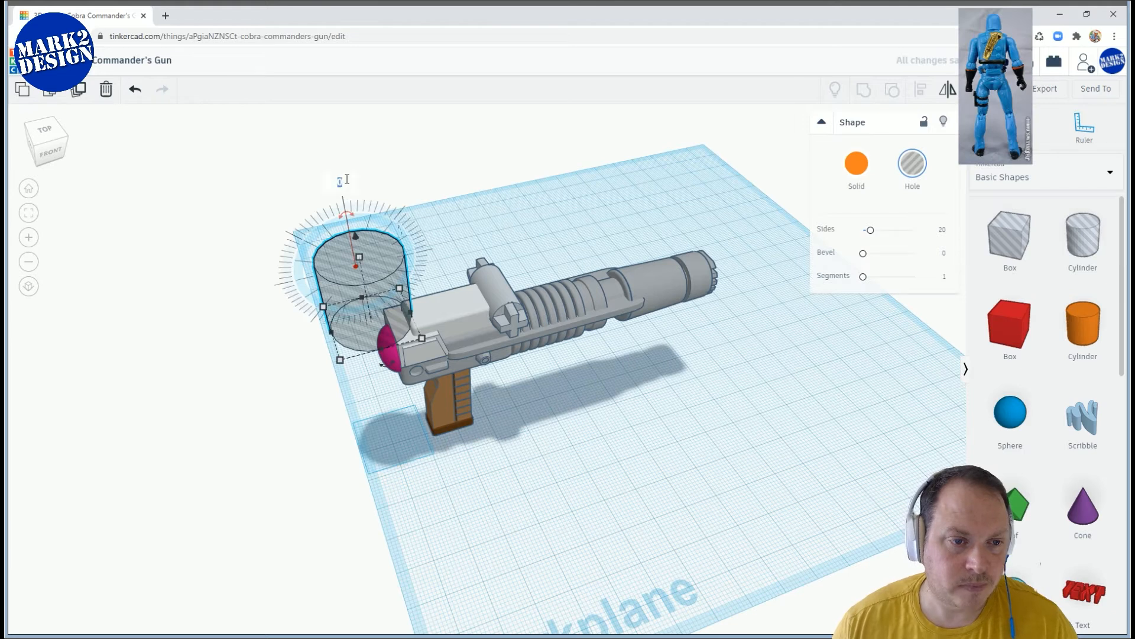
type("90")
key("Return")
Shrink the hole cylinder onto the top of the scope, running along the gun, and set its sides to 64
left_click_drag(402, 286, 520, 285)
right_click_drag(614, 266, 828, 225)
left_click_drag(510, 209, 521, 203)
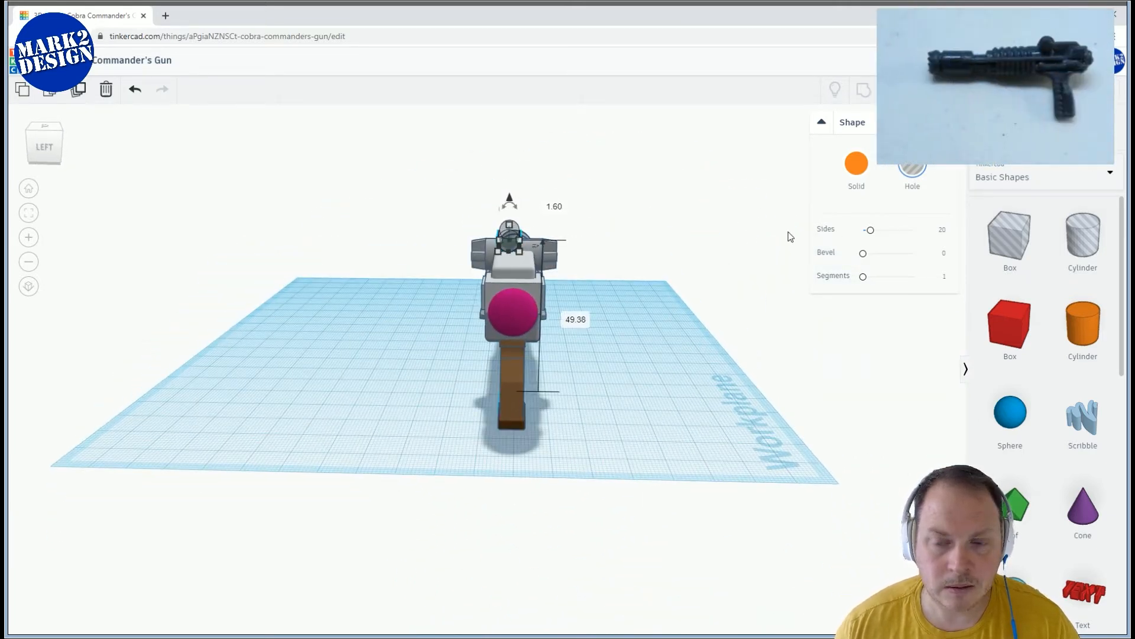
left_click_drag(869, 230, 914, 230)
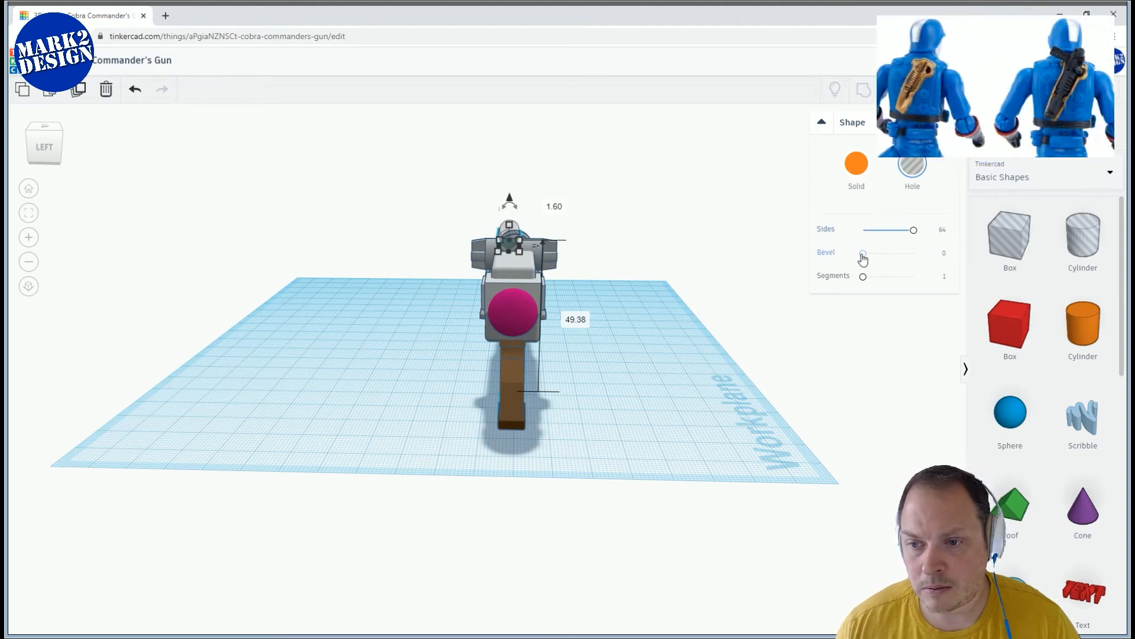
Align the hole cylinder with all the gun's parts across the width and select the scope
right_click_drag(613, 269, 566, 252)
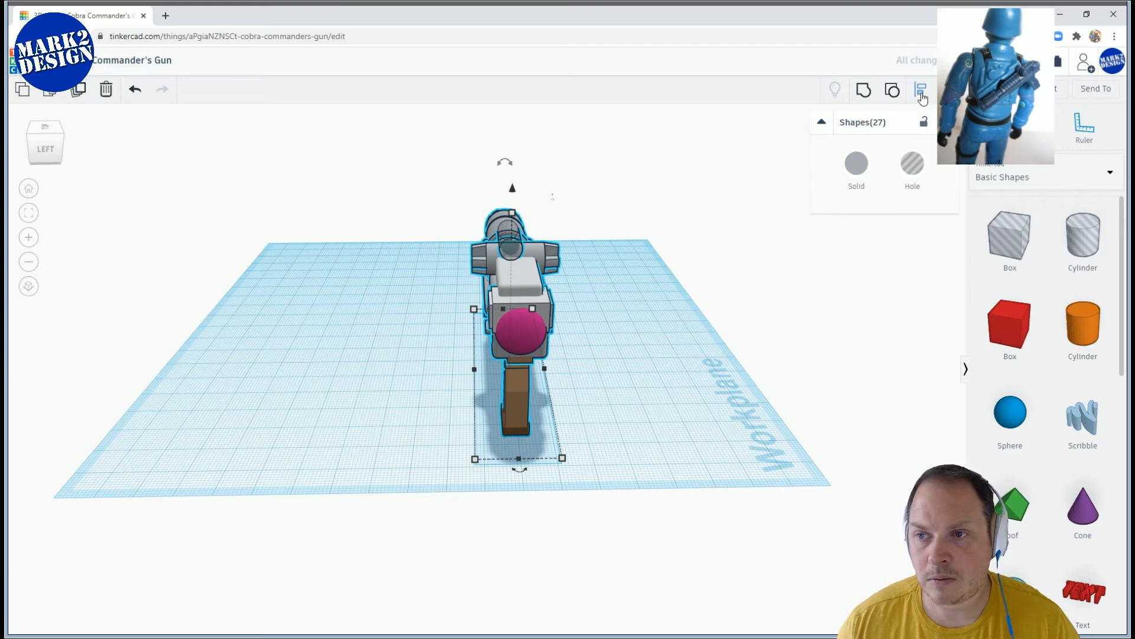
left_click(921, 90)
left_click(657, 346)
right_click_drag(657, 346, 531, 281)
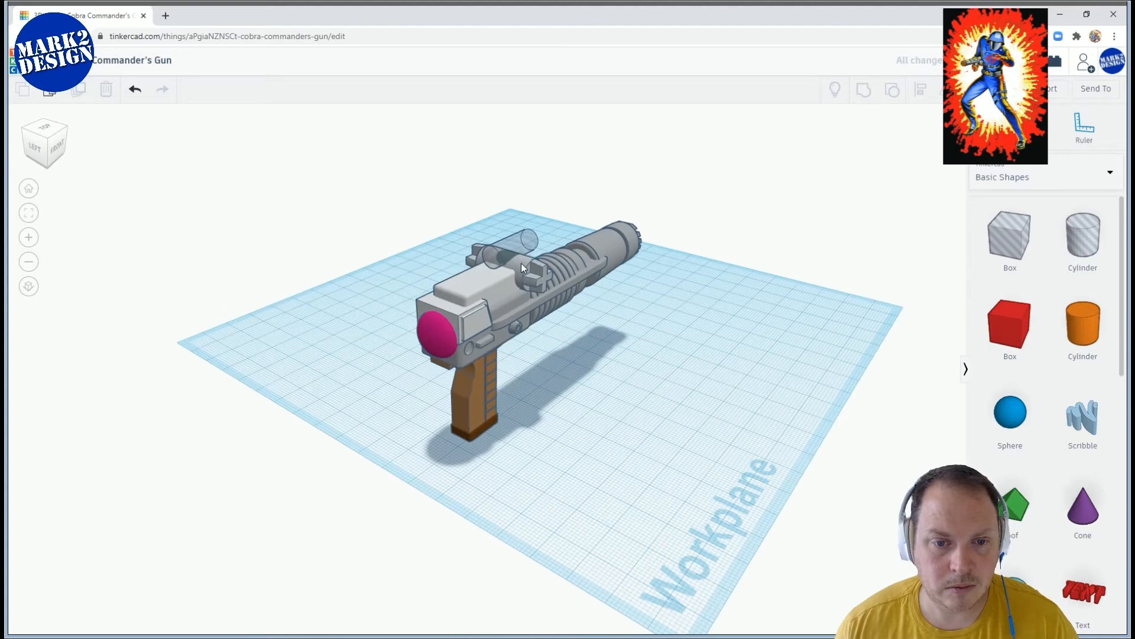
left_click(521, 262)
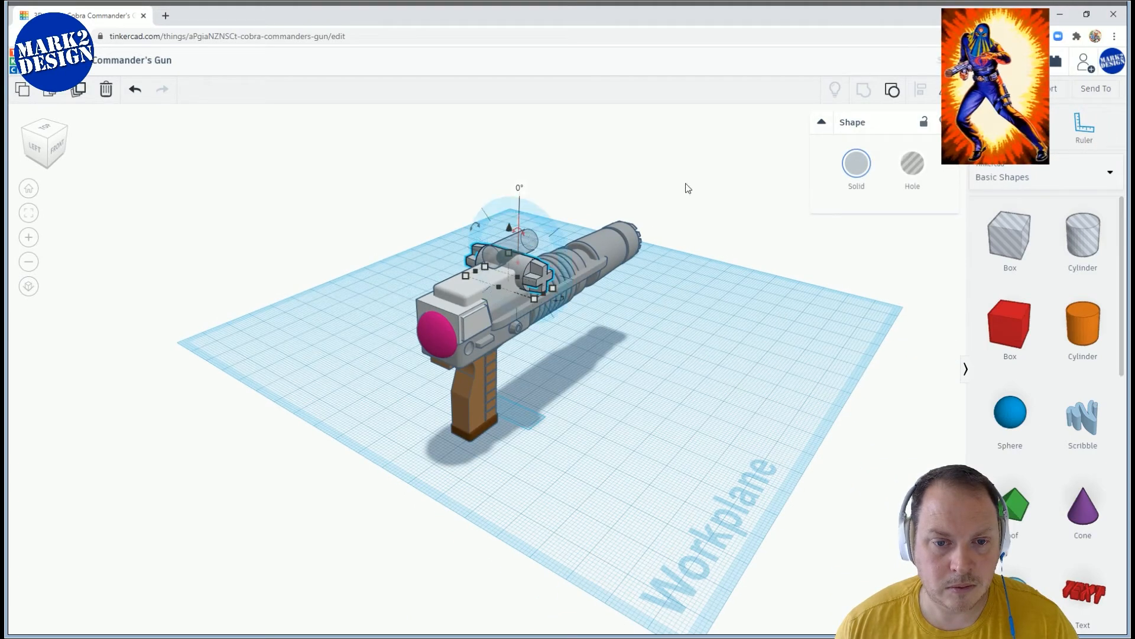
Cut the hole cylinder out of the scope by grouping the two together
left_click(529, 235)
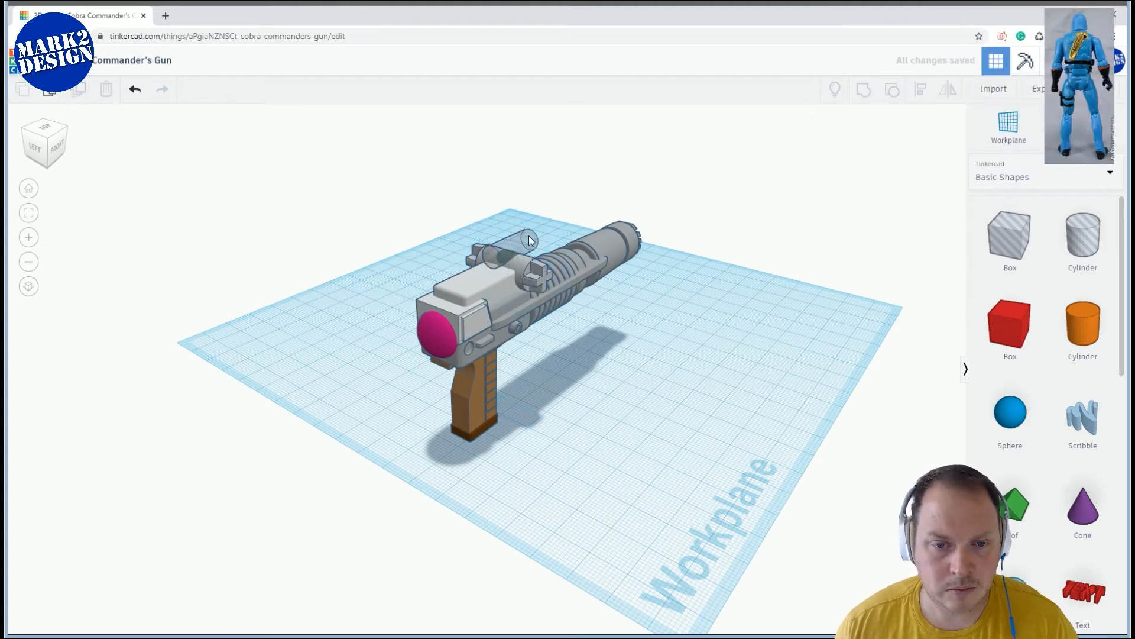
left_click(529, 272)
left_click(521, 276, "shift")
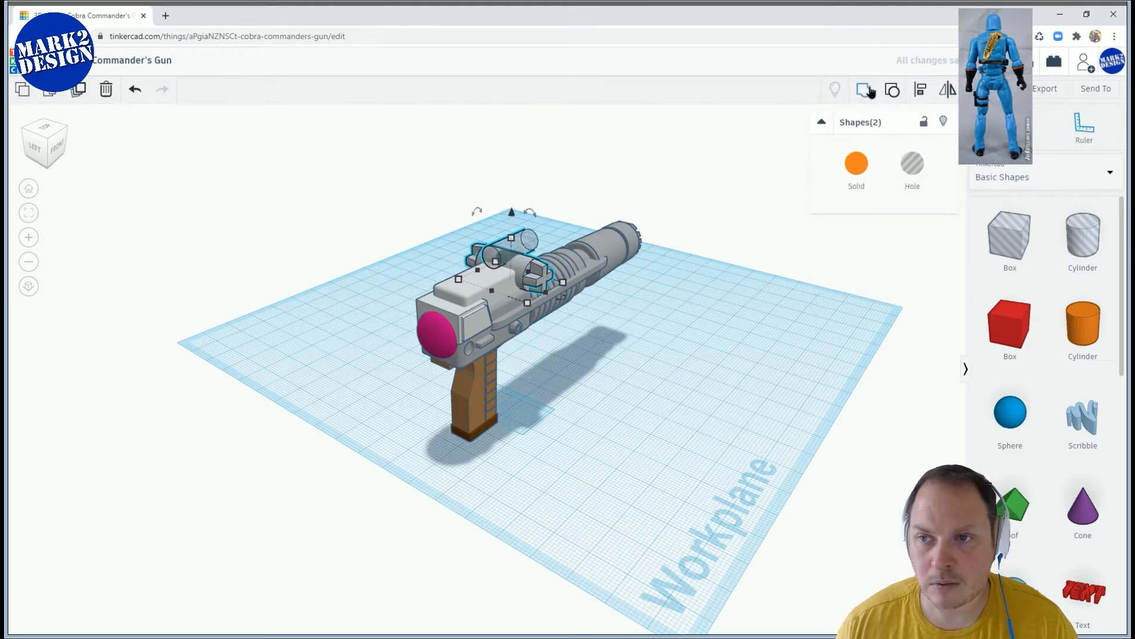
right_click_drag(690, 270, 1056, 446)
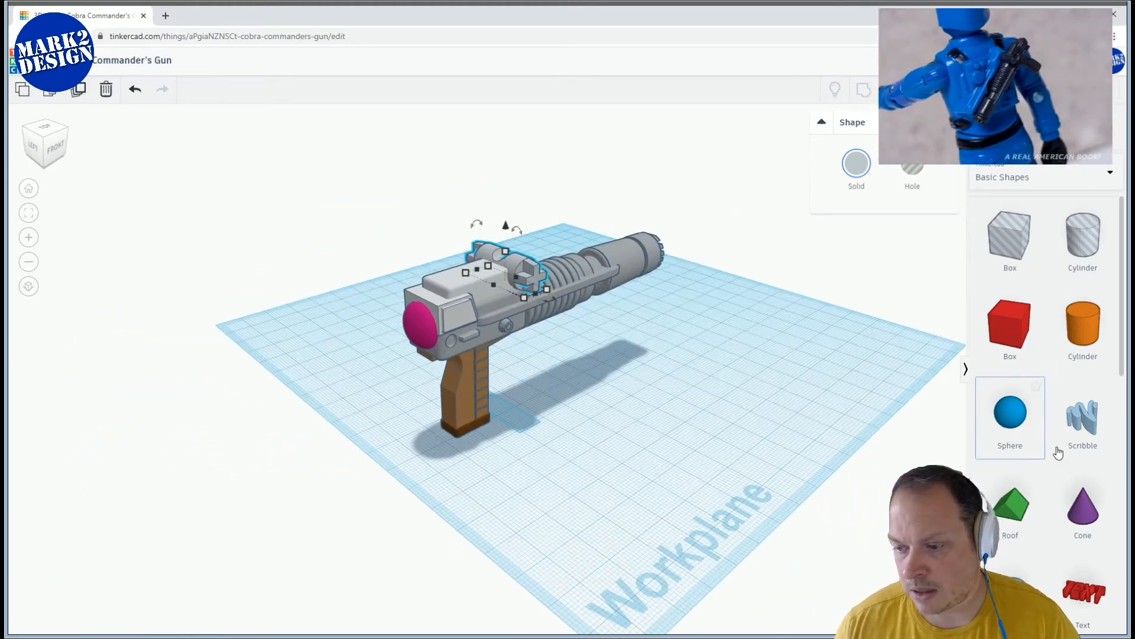
Place a paraboloid beside the grip, raise it to the scope's height and shrink it to a small cone
scroll(1058, 446, "down", 3)
scroll(1059, 446, "down", 5)
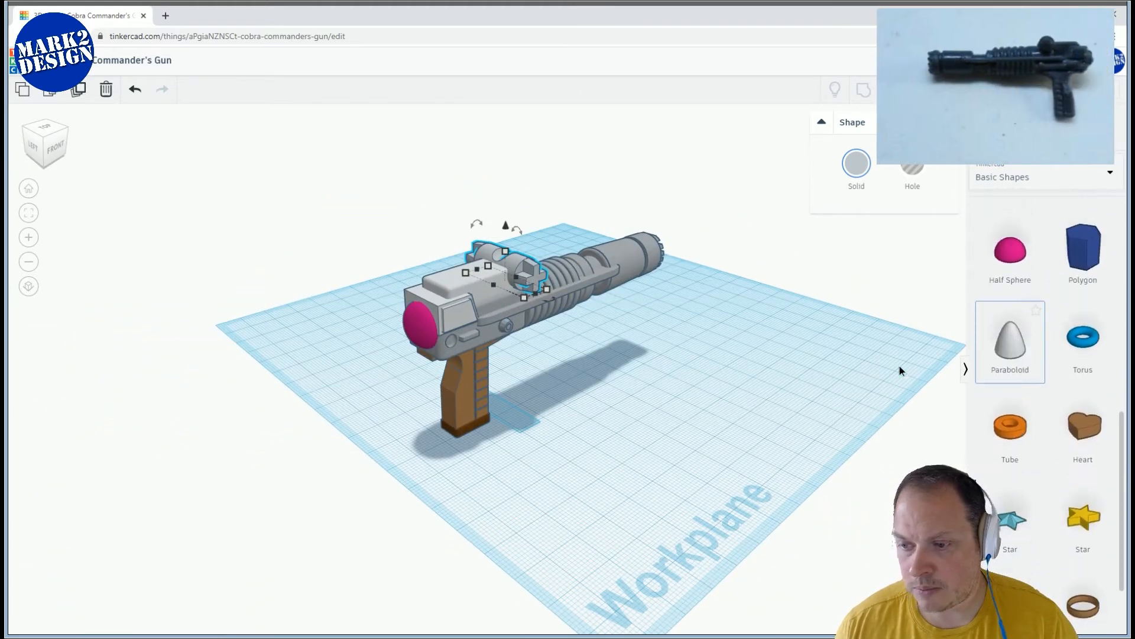
left_click_drag(518, 407, 518, 408)
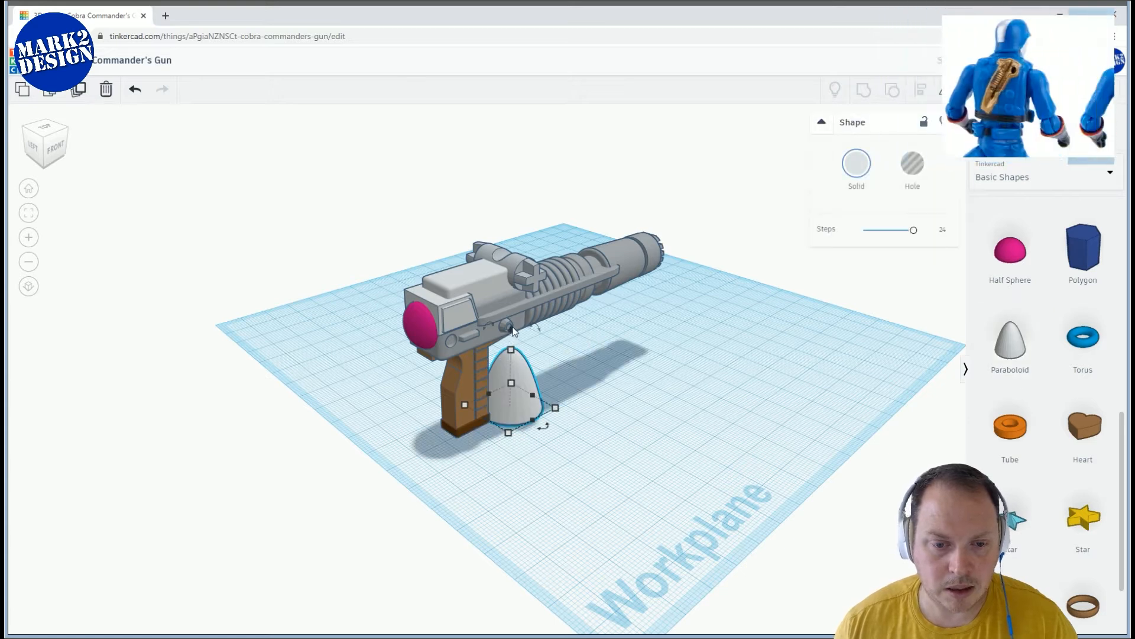
left_click_drag(515, 167, 514, 227, "shift")
right_click_drag(514, 227, 555, 265)
scroll(555, 265, "up", 2)
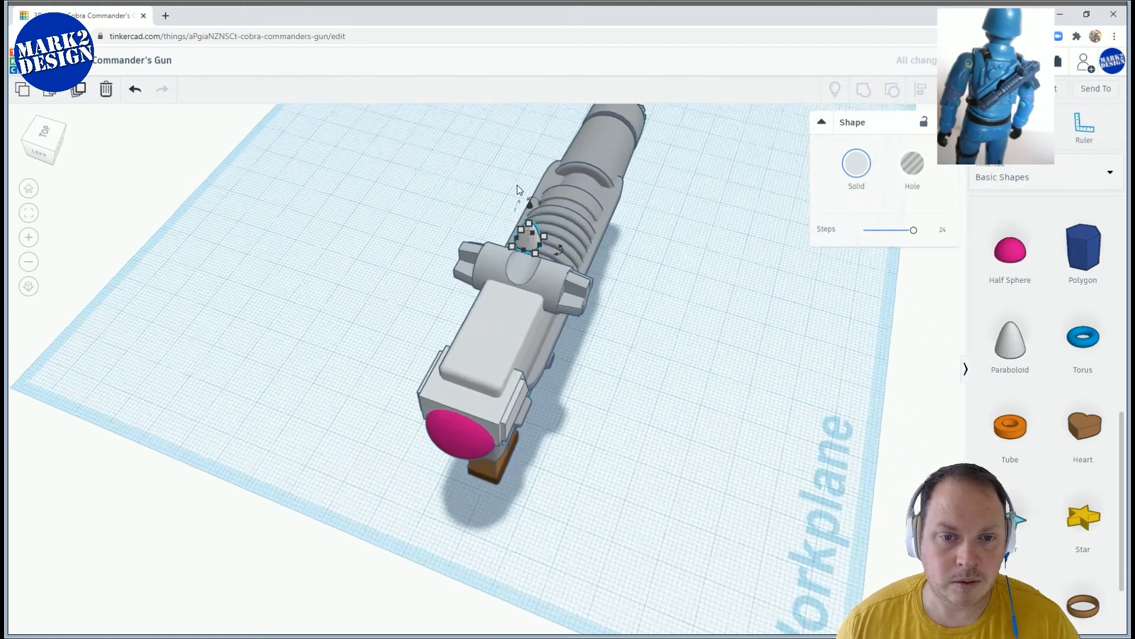
Move the small paraboloid into the notch on top of the scope and adjust its height to sit there as a sight
scroll(516, 185, "up", 2)
left_click_drag(544, 157, 553, 190)
right_click_drag(553, 190, 385, 204)
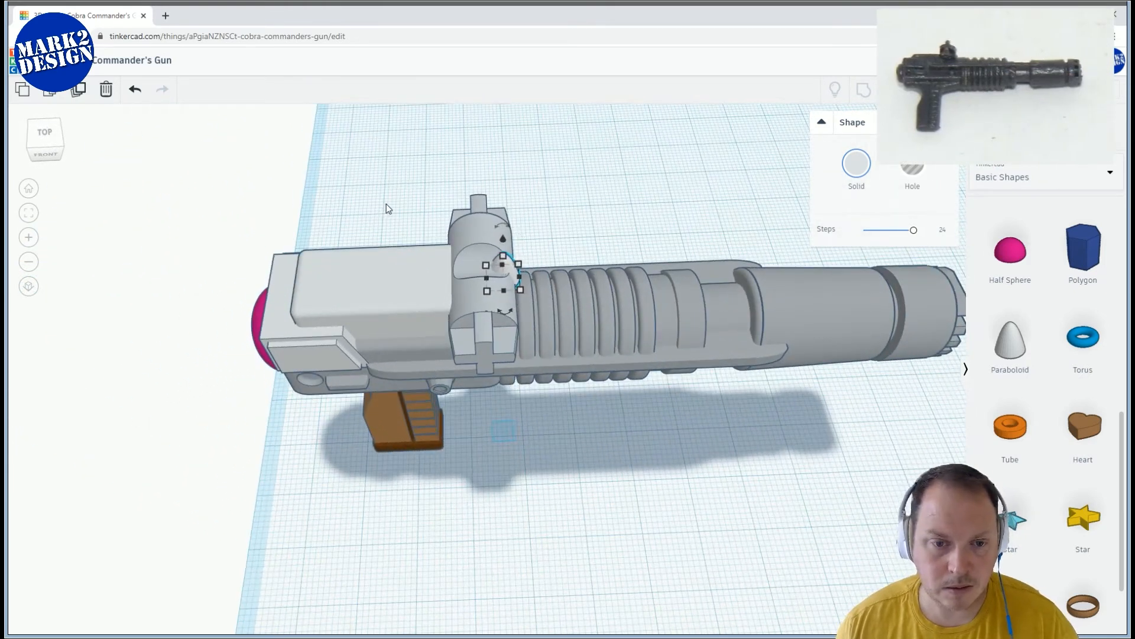
right_click_drag(544, 195, 566, 302)
scroll(548, 310, "up", 2)
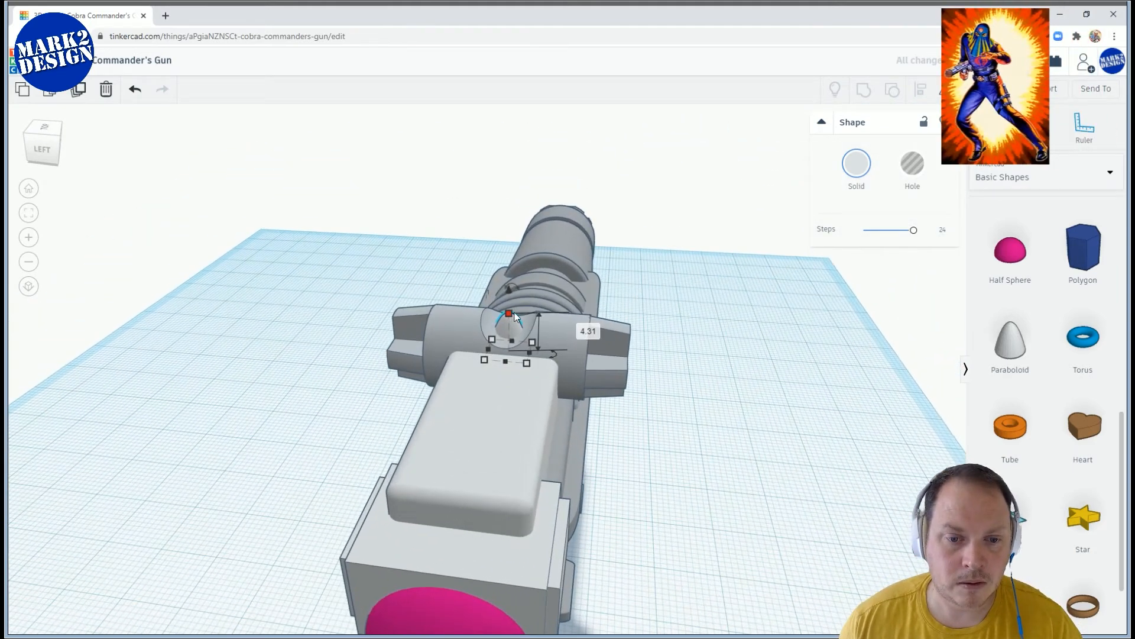
left_click_drag(509, 288, 510, 223)
left_click_drag(515, 271, 519, 297)
right_click_drag(535, 287, 650, 332)
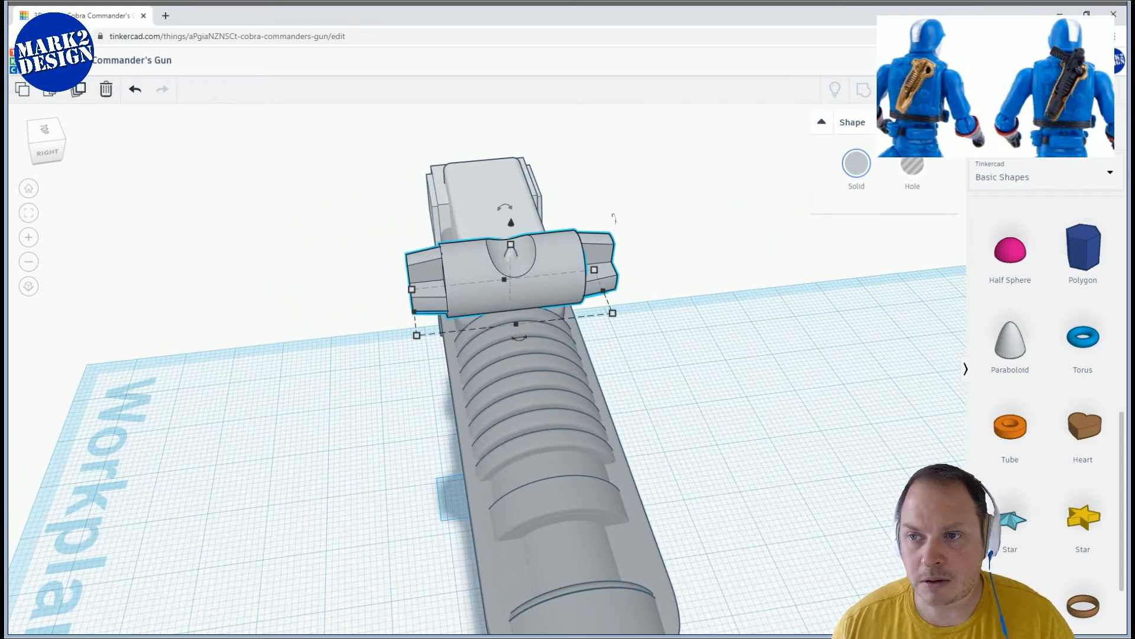
Ungroup the scope down to its end caps, main cylinder and hole cylinder
left_click(565, 251)
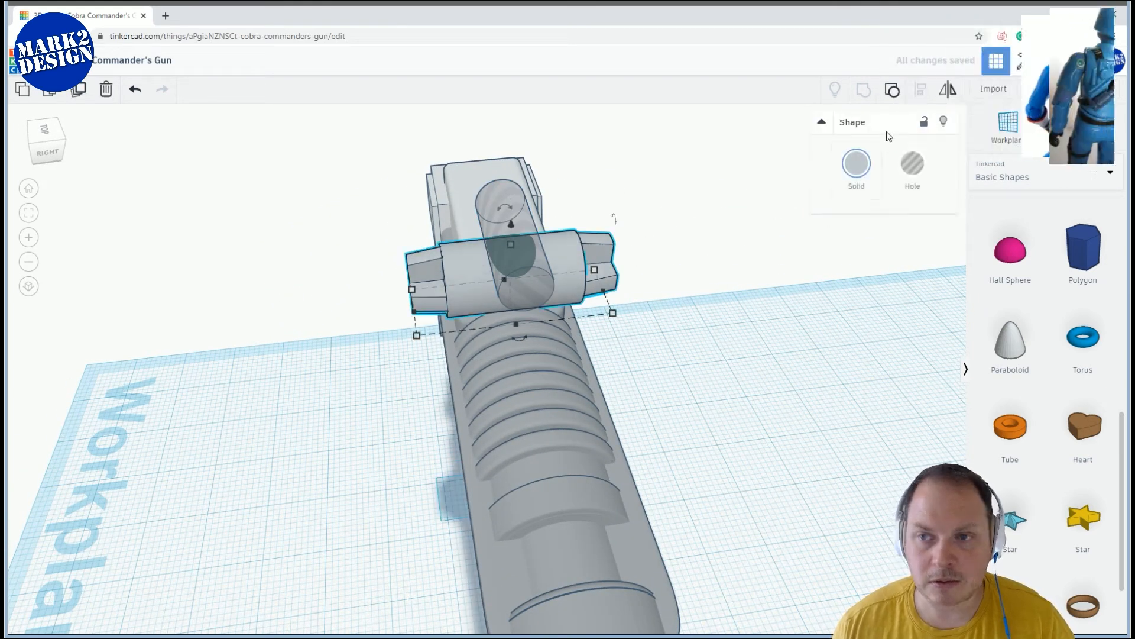
left_click(891, 90)
left_click(750, 338)
right_click_drag(750, 339, 651, 322)
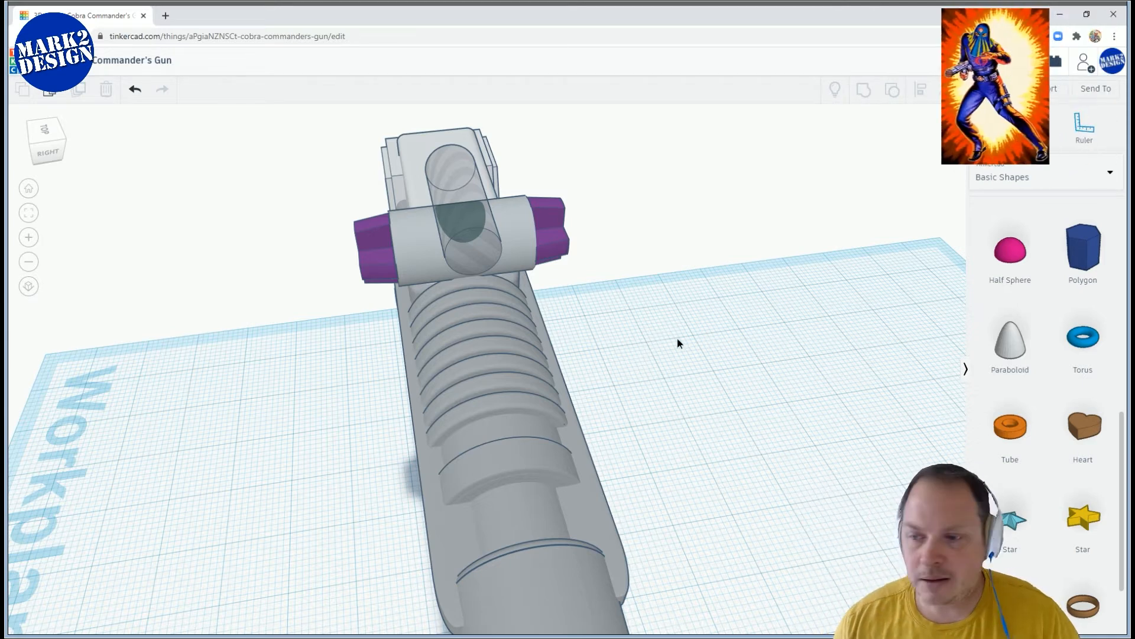
Duplicate the scope's main cylinder, shrink the copy to a thinner core about 17.5 mm long and move it back inside the scope
scroll(665, 345, "down", 5)
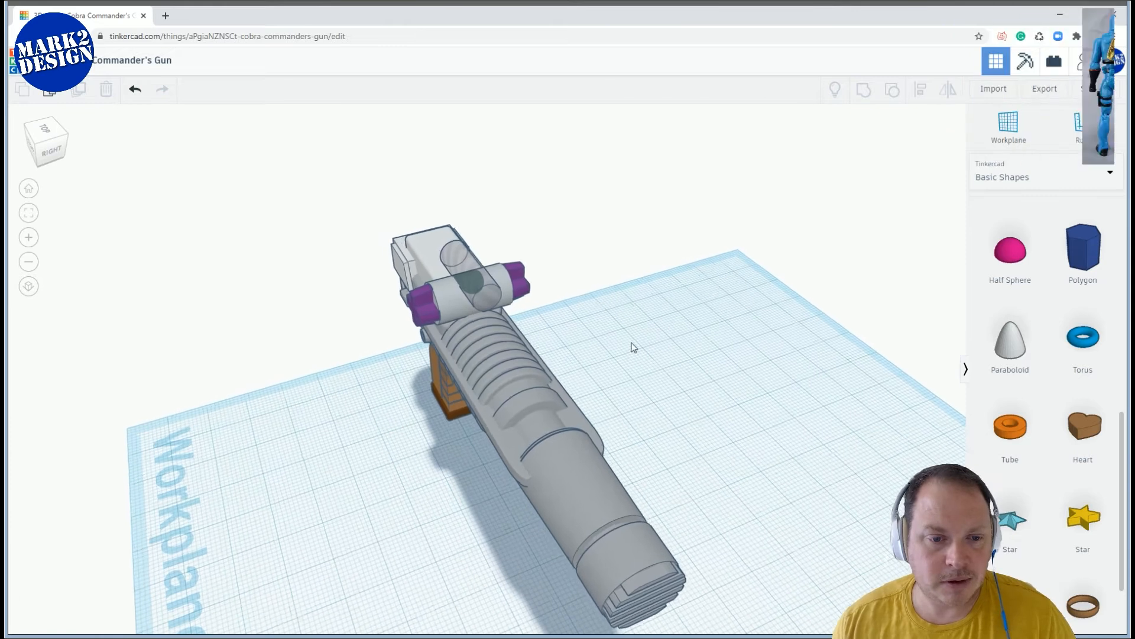
scroll(449, 295, "up", 2)
left_click(431, 278)
scroll(709, 331, "up", 4)
right_click_drag(374, 202, 343, 204)
left_click(342, 204)
left_click(566, 315)
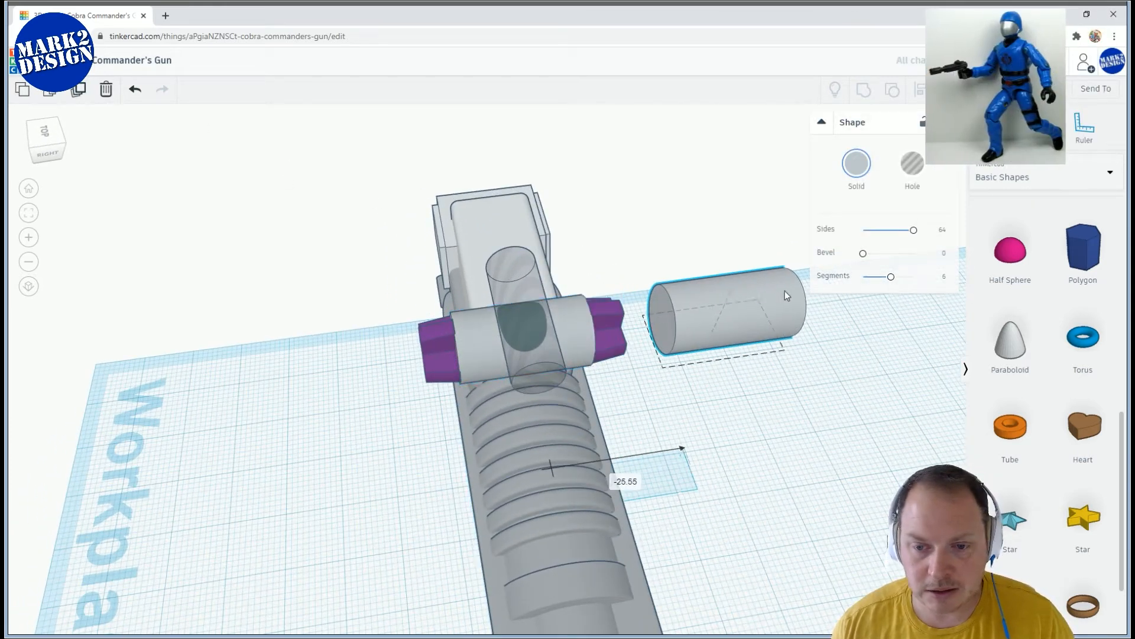
mouse_move(778, 325)
left_mouse_down()
mouse_move(724, 328)
mouse_move(766, 322)
left_mouse_up()
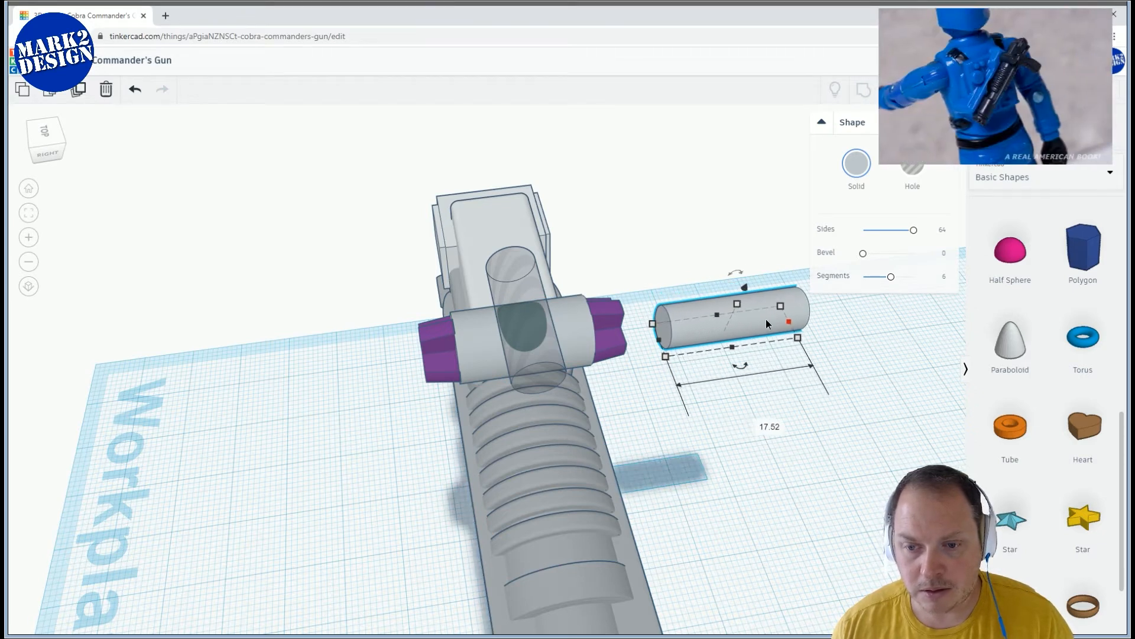
left_click_drag(588, 350, 539, 356)
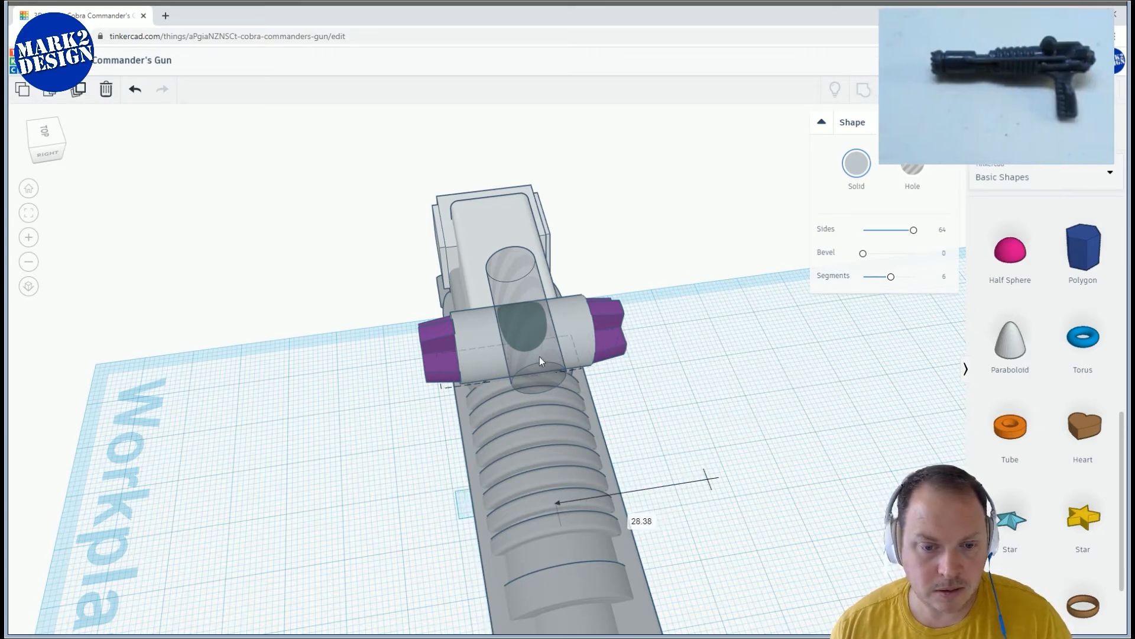
Align the thin core with the scope's two purple end caps, centring it in height and across the width
left_click(612, 342)
right_click_drag(639, 322, 445, 318)
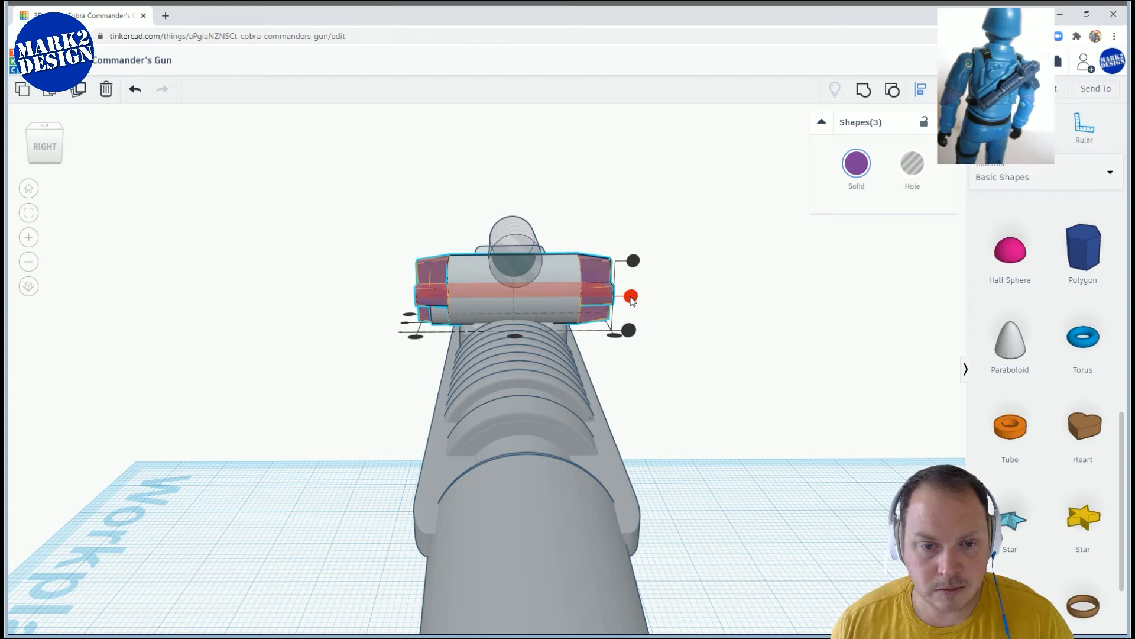
right_click_drag(404, 327, 434, 308)
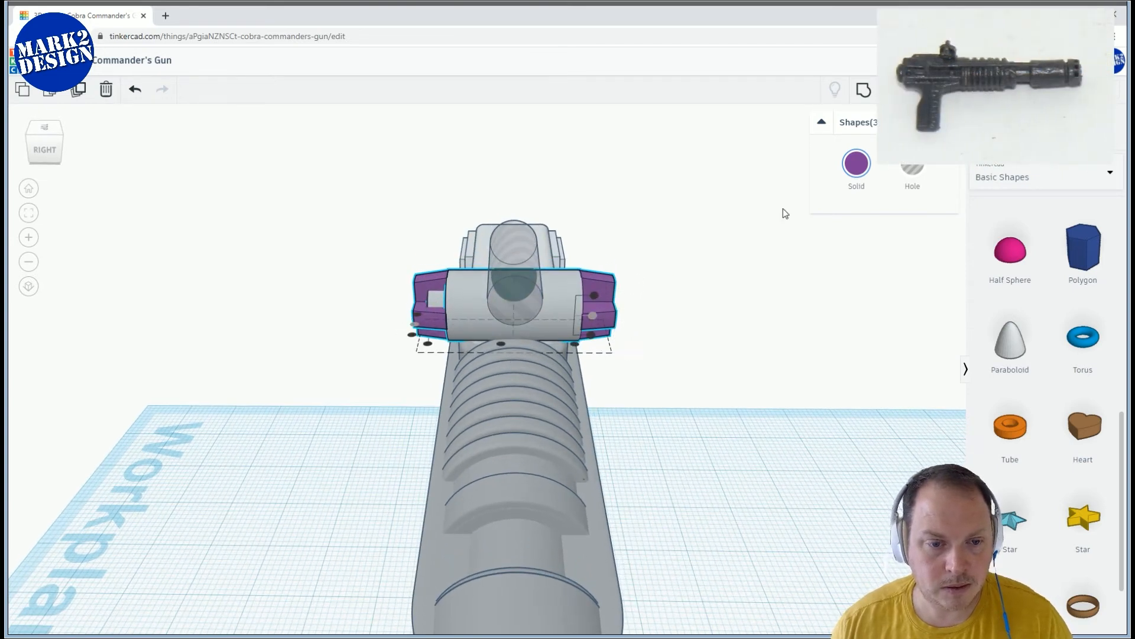
left_click(714, 267)
right_click_drag(402, 298, 397, 267)
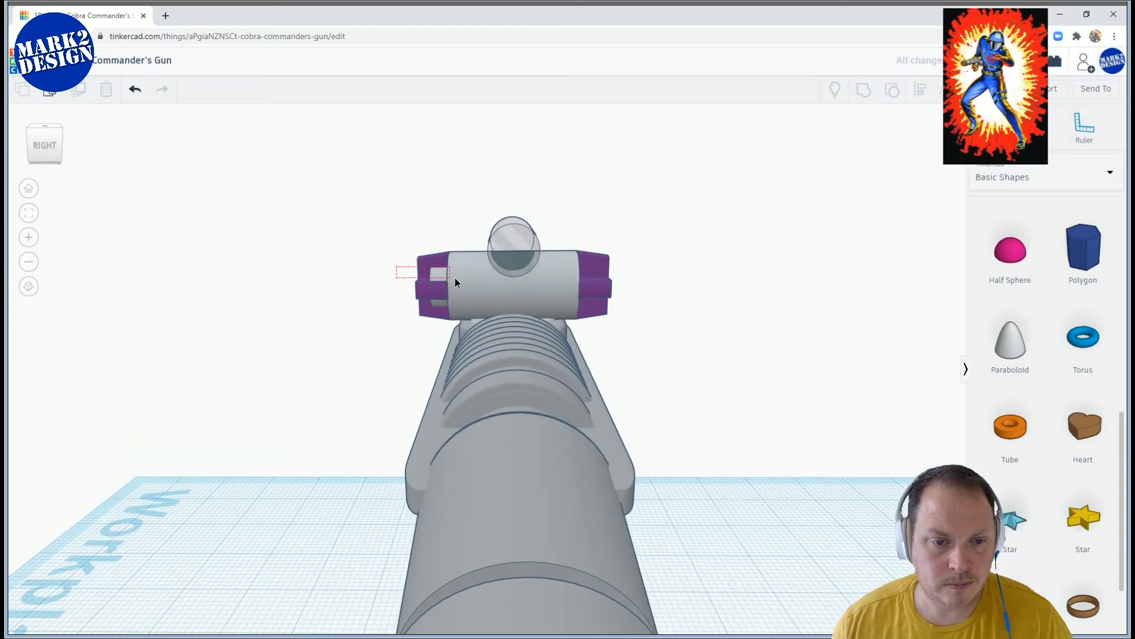
left_click_drag(456, 278, 456, 279)
right_click_drag(736, 218, 510, 382)
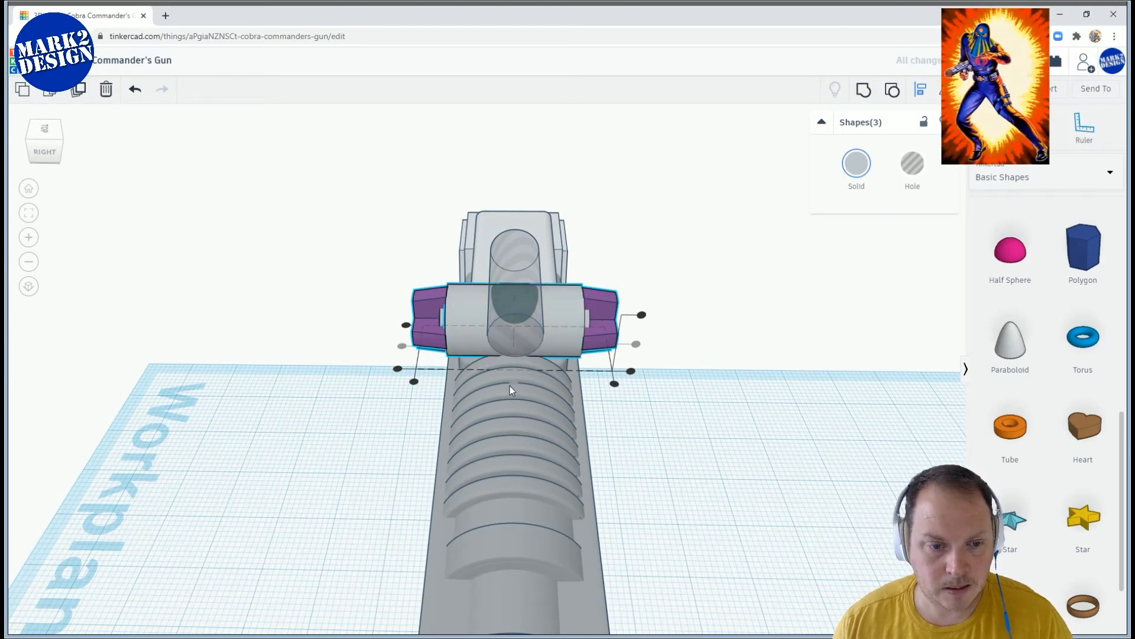
left_click(704, 410)
right_click_drag(704, 411, 522, 317)
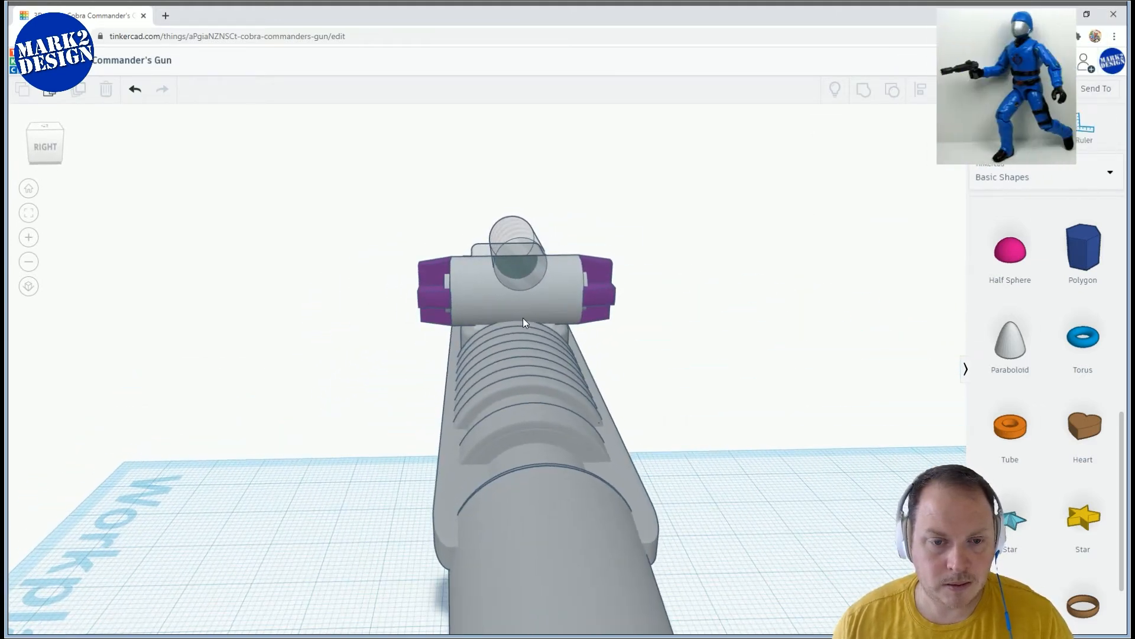
Group the scope's main cylinder with the hole cylinder to cut the notch again
left_click(563, 261)
left_click(519, 226, "shift")
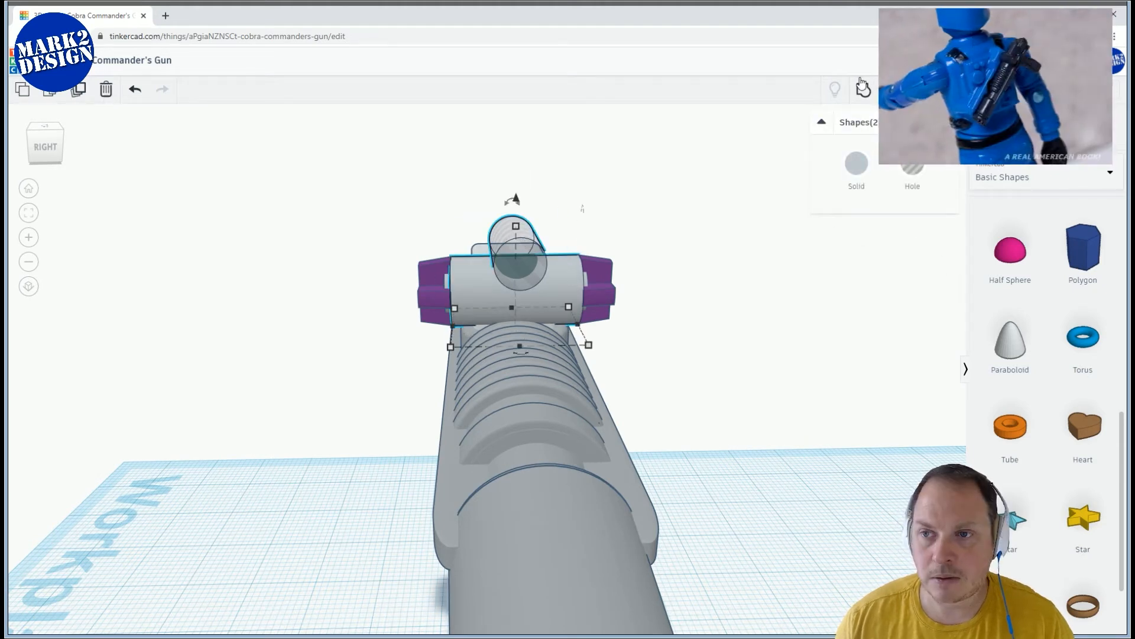
right_click_drag(711, 269, 544, 316)
right_click_drag(260, 304, 919, 323)
scroll(712, 385, "down", 3)
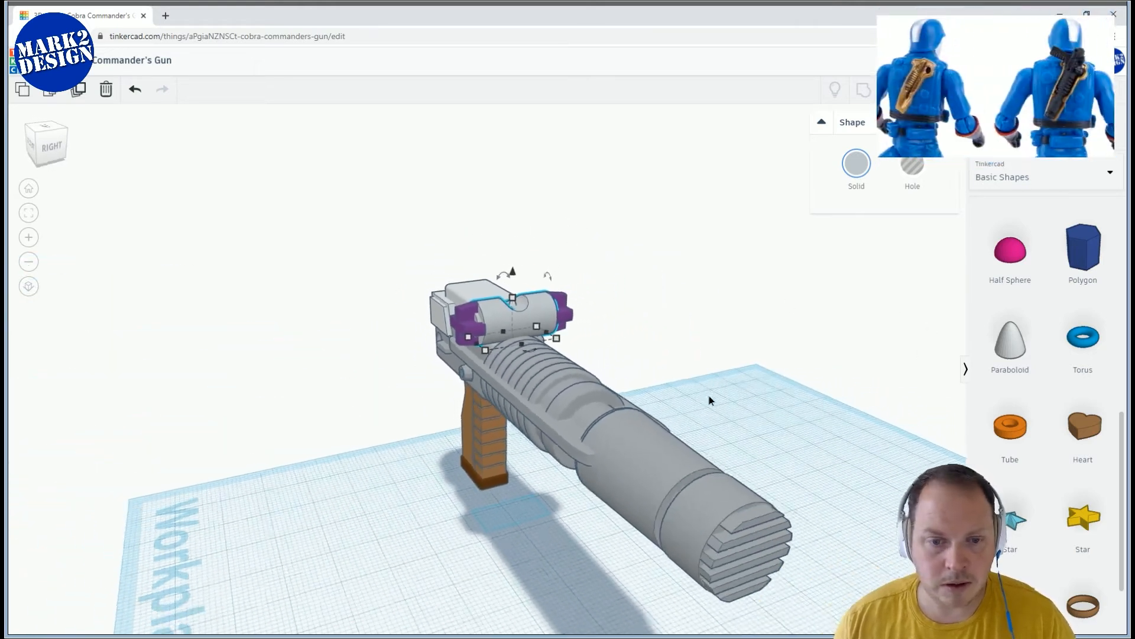
Duplicate the notched scope cylinder, move the copy about 36 mm to the gun's side, ungroup it and delete its hole cylinder
right_click_drag(708, 388, 662, 414)
left_click(588, 344)
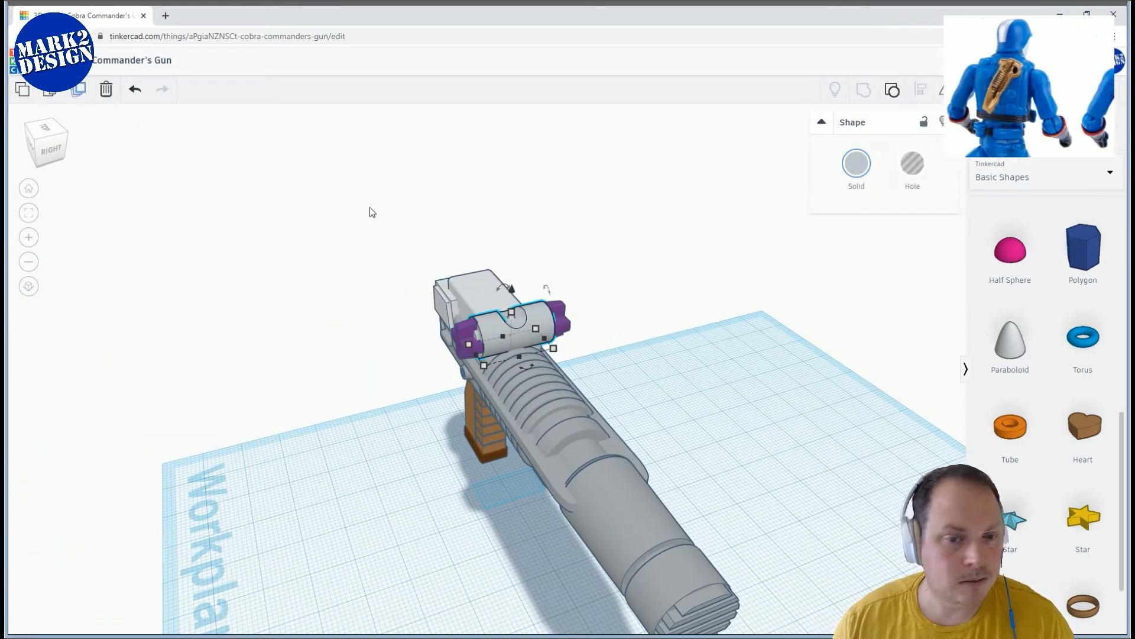
left_click_drag(523, 300, 672, 269)
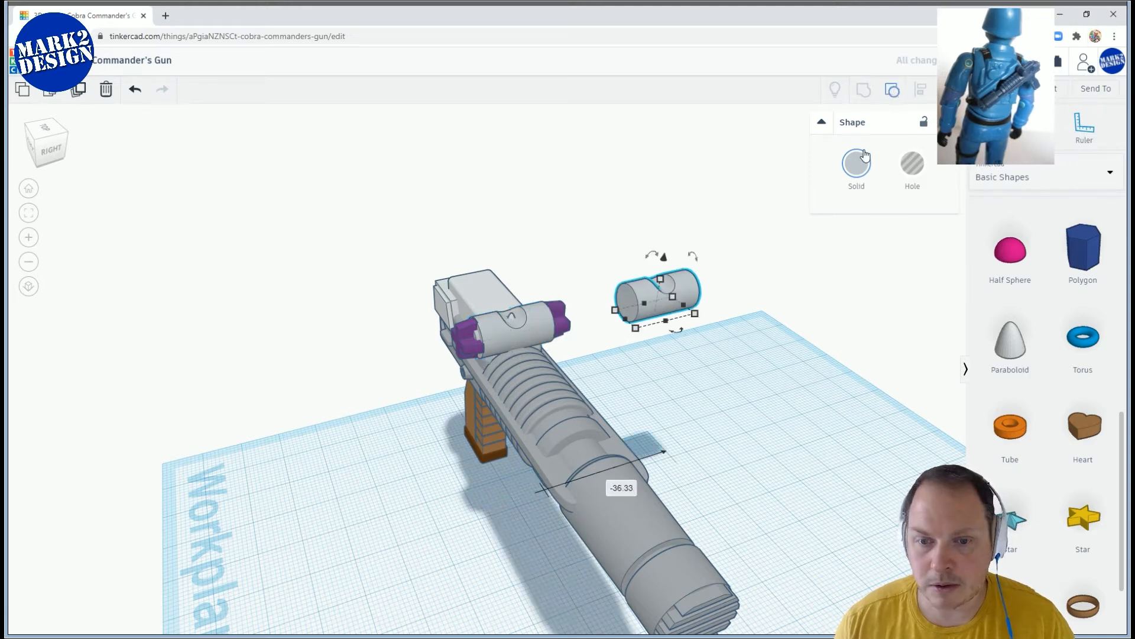
left_click(651, 262)
key("Delete")
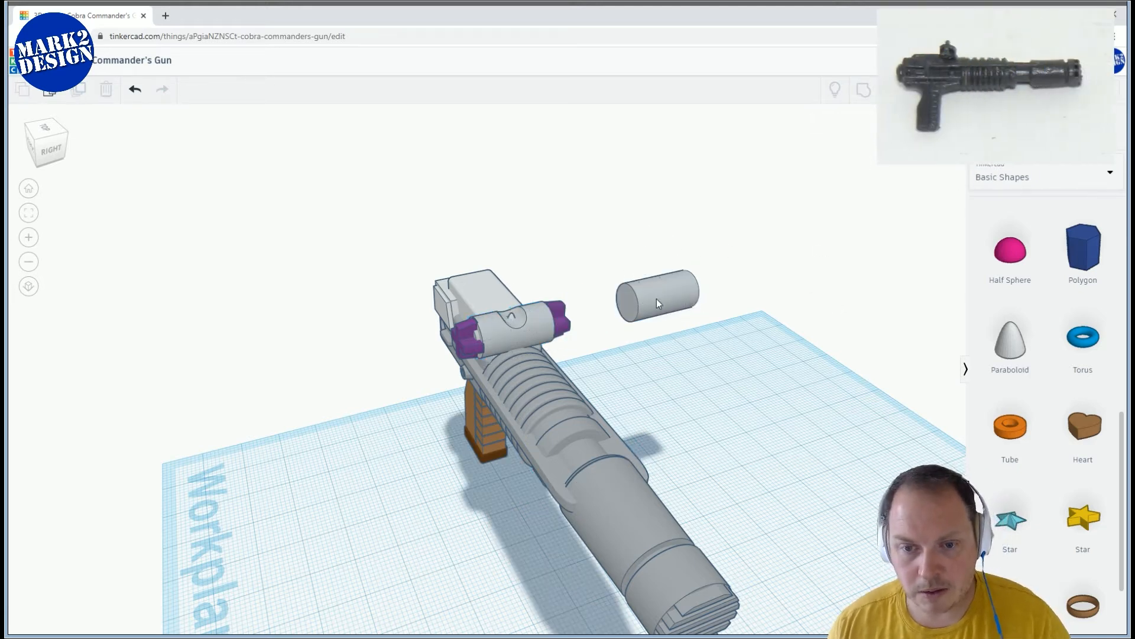
Resize the copied cylinder into a short disc wider than the scope and turn it into a hole
left_click(657, 300)
left_click_drag(684, 308, 650, 329)
key("h")
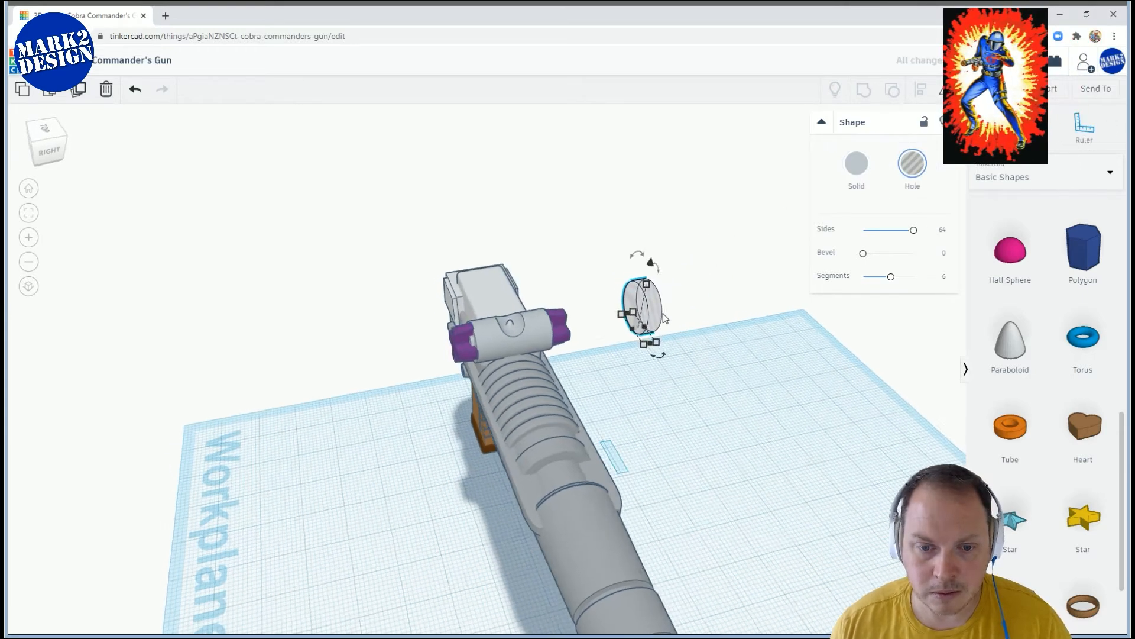
Fit the hole disc around the scope's main cylinder near one end cap, lower it about 1 mm and narrow it to a thin ring
scroll(769, 255, "up", 5)
left_click_drag(760, 260, 480, 299)
right_click_drag(484, 267, 475, 201)
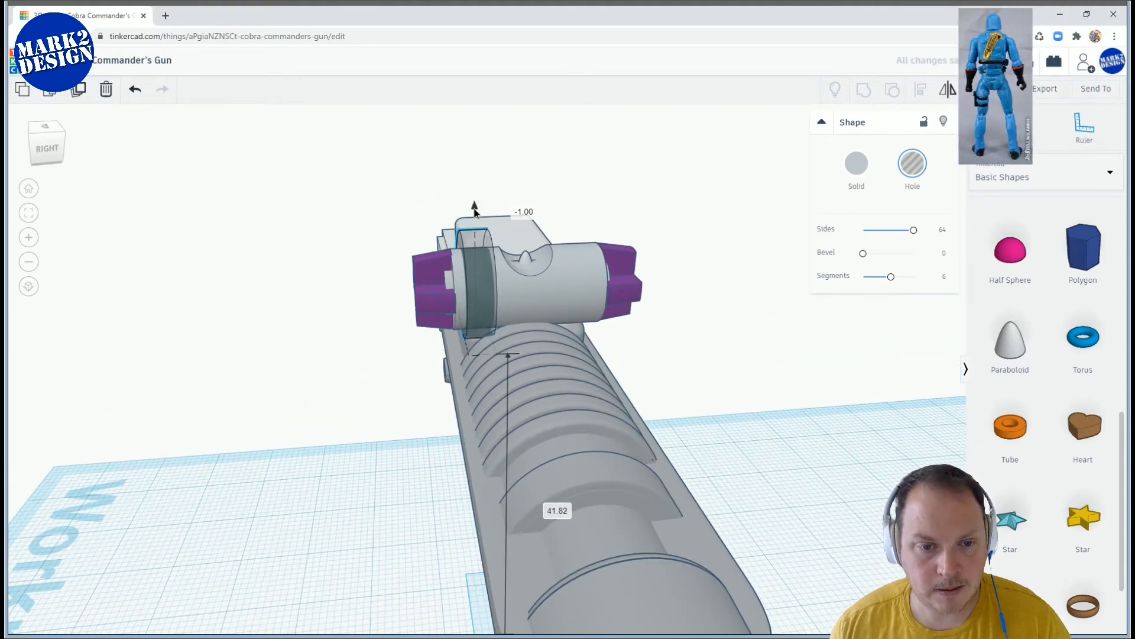
right_click_drag(470, 256, 481, 345)
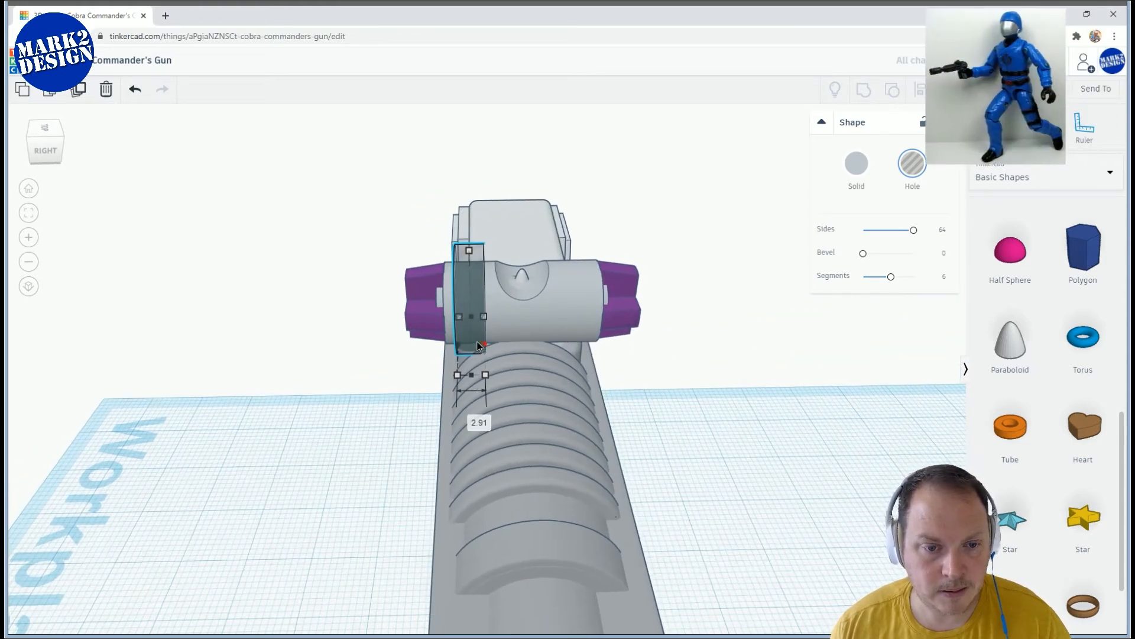
left_click_drag(470, 339, 467, 339)
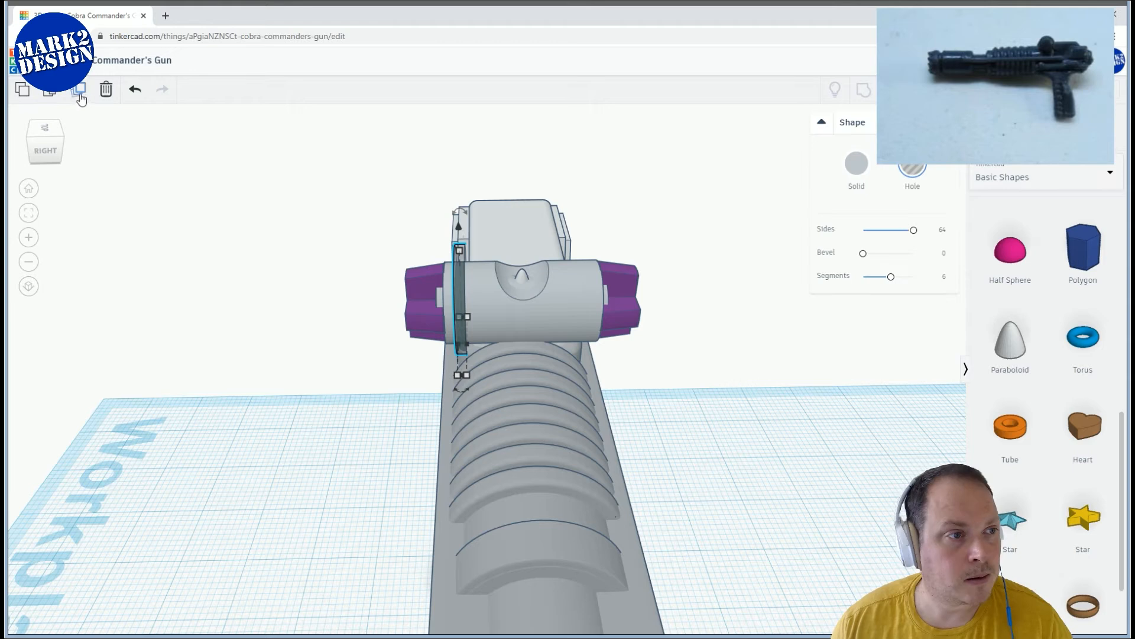
Duplicate the thin hole disc to the opposite end of the scope's cylinder and align the pair with all the gun's parts across the width
left_click_drag(459, 276, 595, 292)
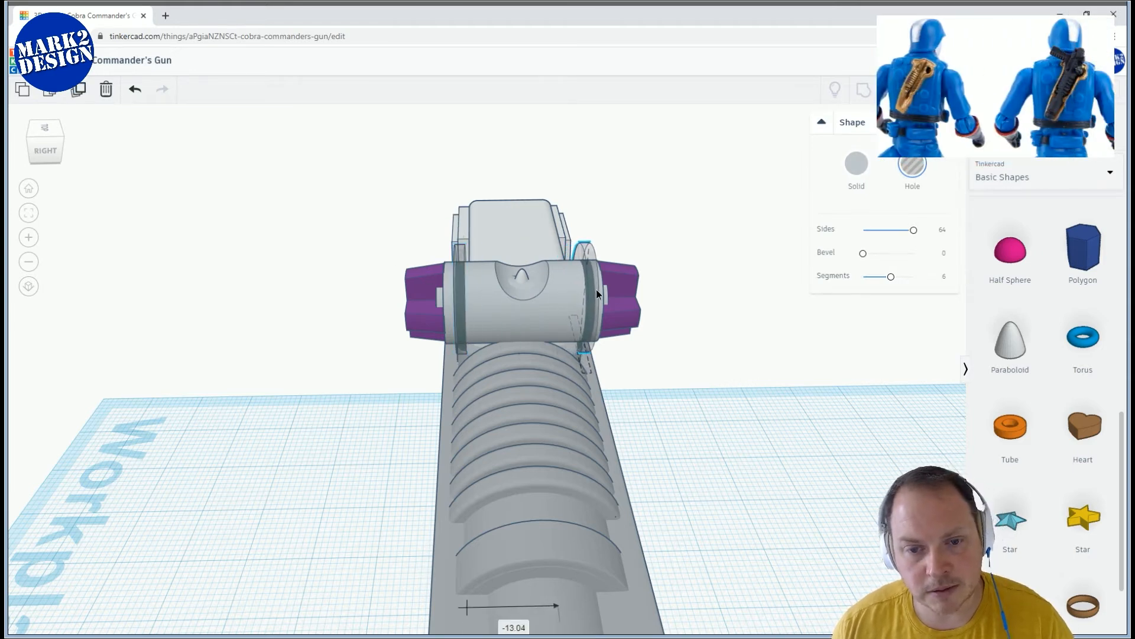
right_click_drag(559, 292, 505, 243)
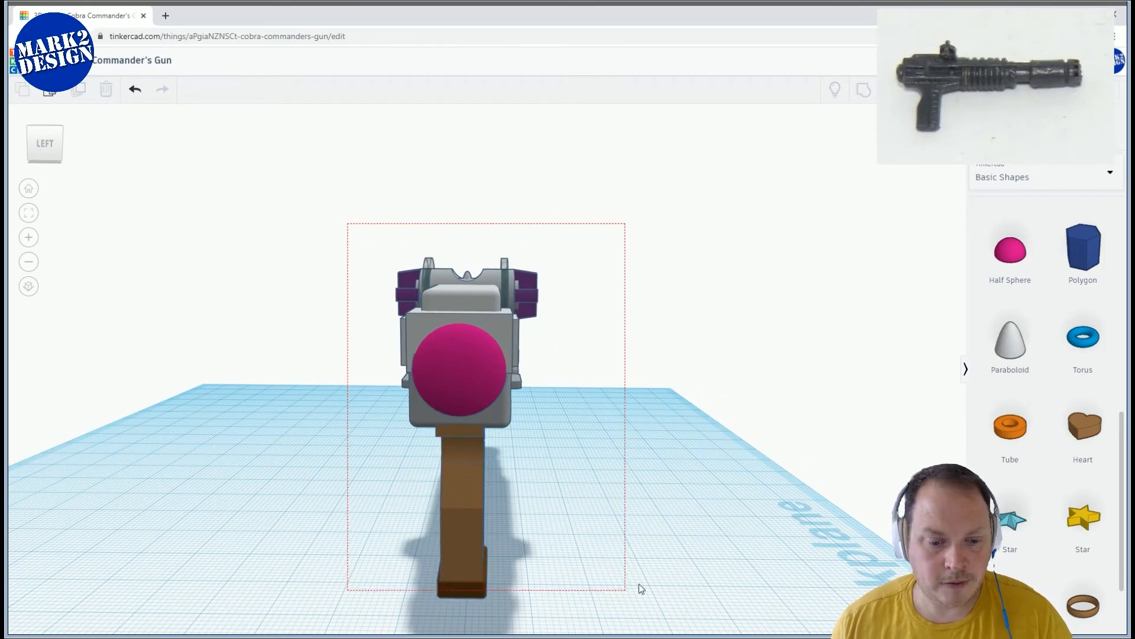
left_click_drag(632, 595, 629, 593)
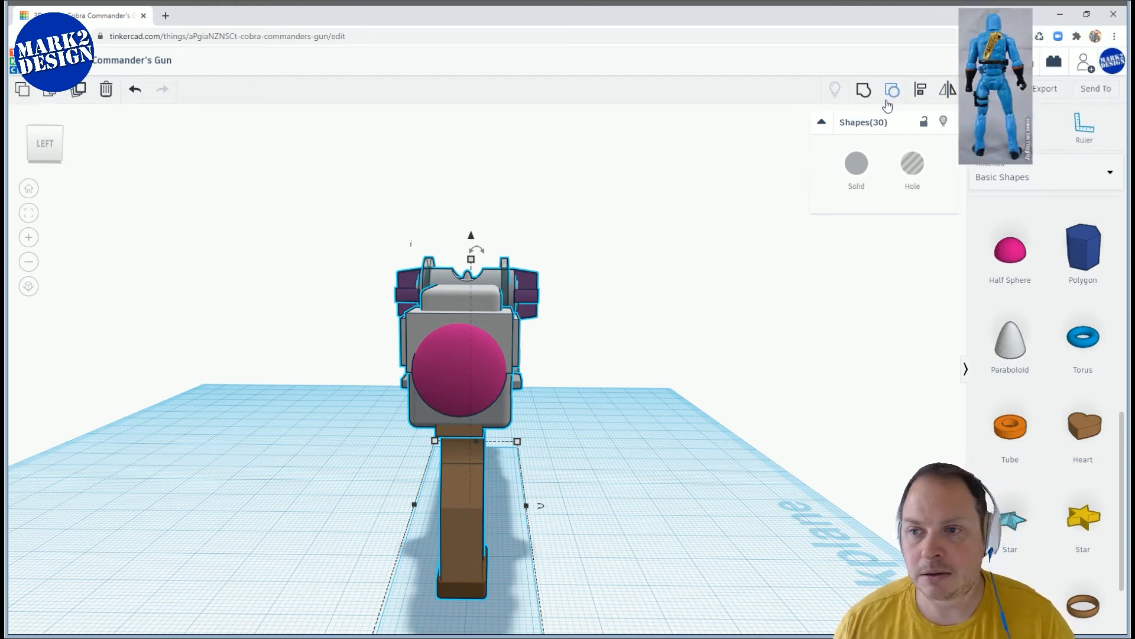
scroll(573, 336, "down", 5)
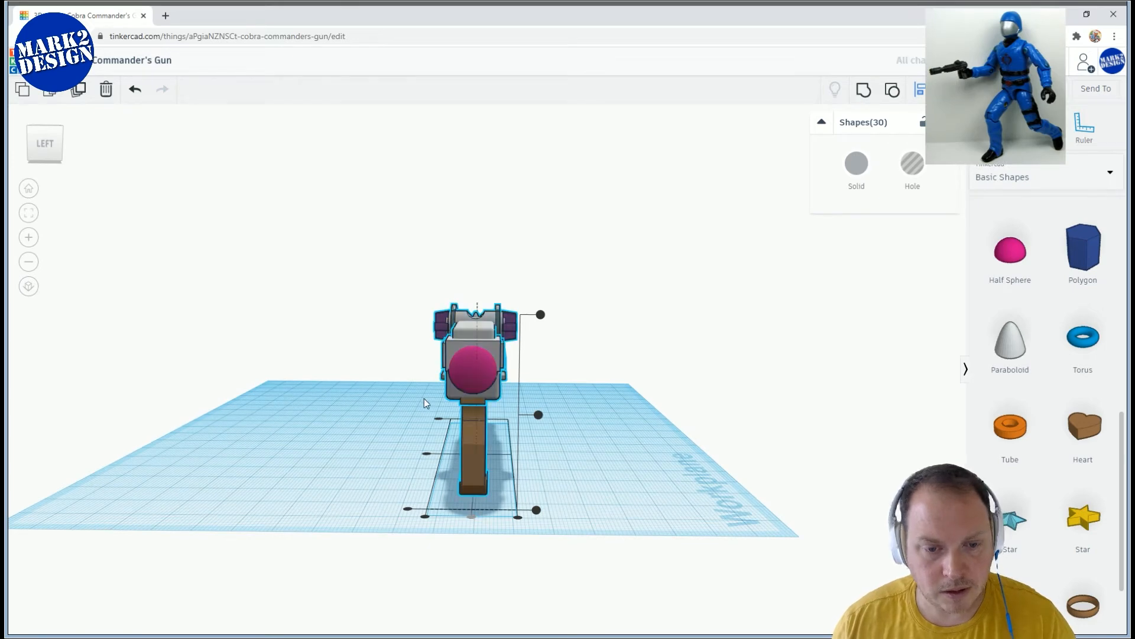
left_click(266, 353)
Group the two thin hole rings with the scope's cylinder to cut grooves near its end caps
right_click_drag(321, 373, 521, 289)
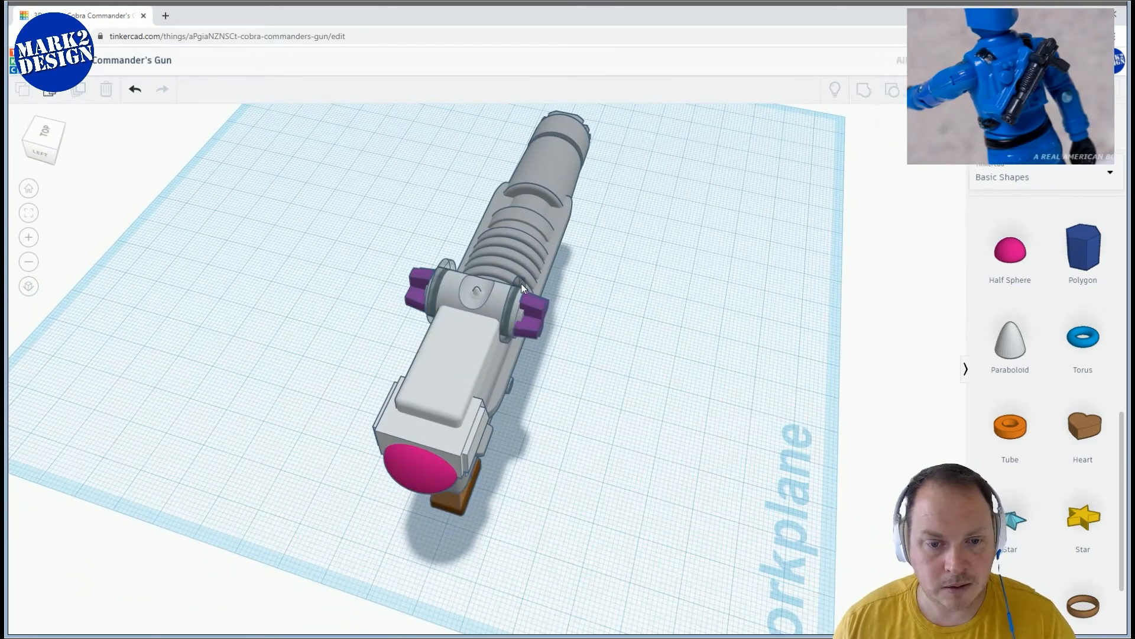
left_click(520, 288)
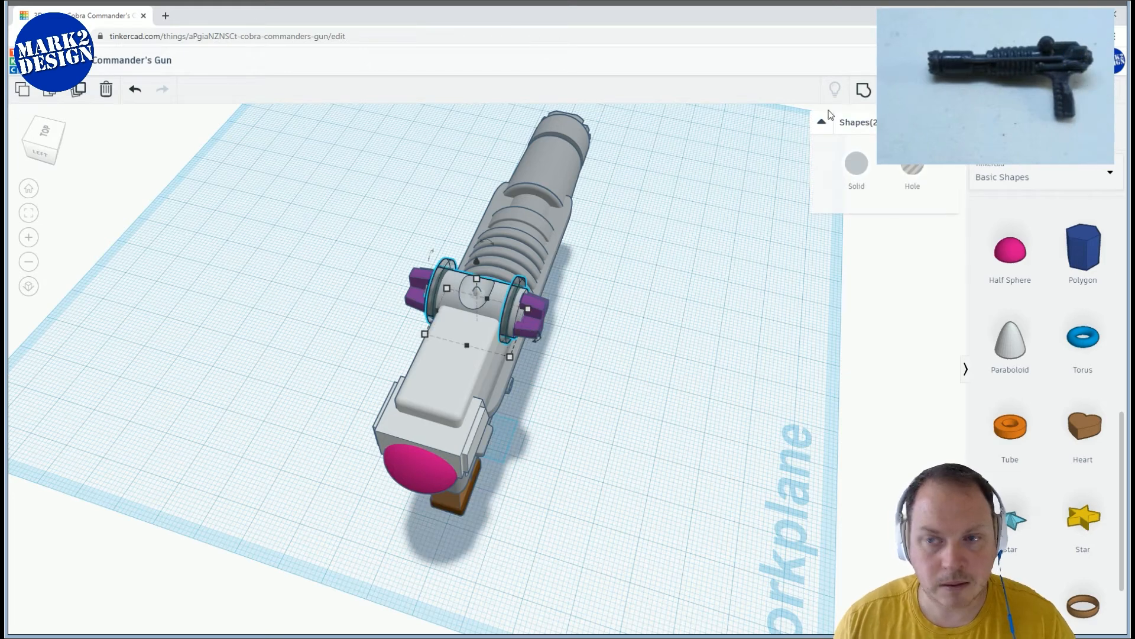
key("ctrl+g")
Adjust the length of the scope's inner core cylinder at both ends, checking it in the new grooves
right_click_drag(603, 360, 613, 338)
scroll(591, 295, "up", 2)
left_click(520, 233)
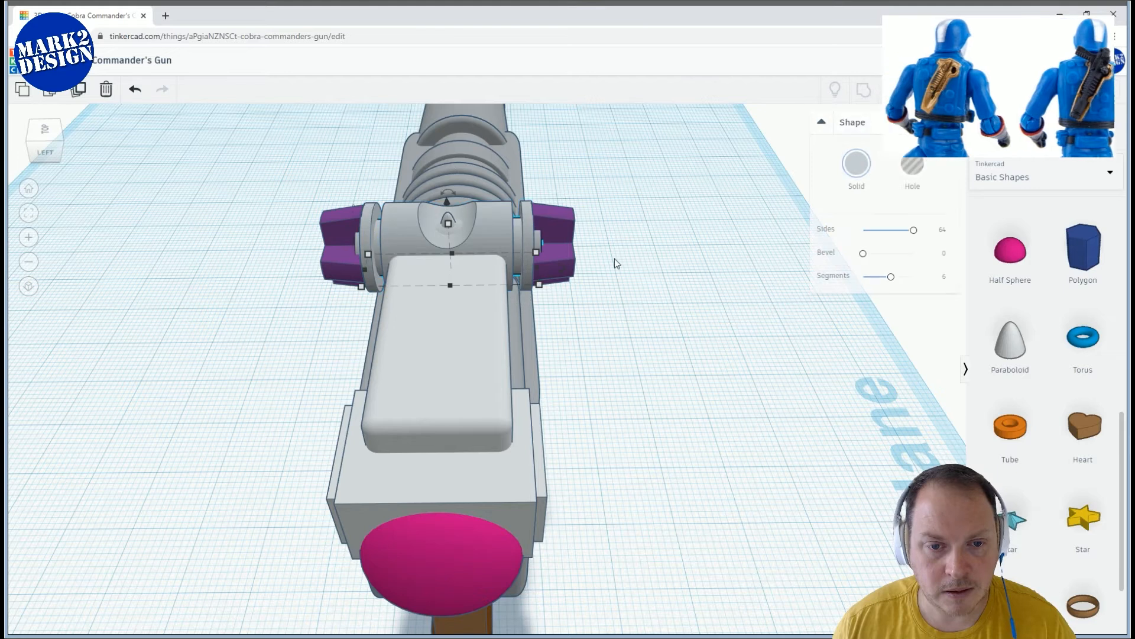
scroll(598, 266, "up", 2)
right_click_drag(584, 278, 549, 268)
left_click_drag(542, 269, 578, 274)
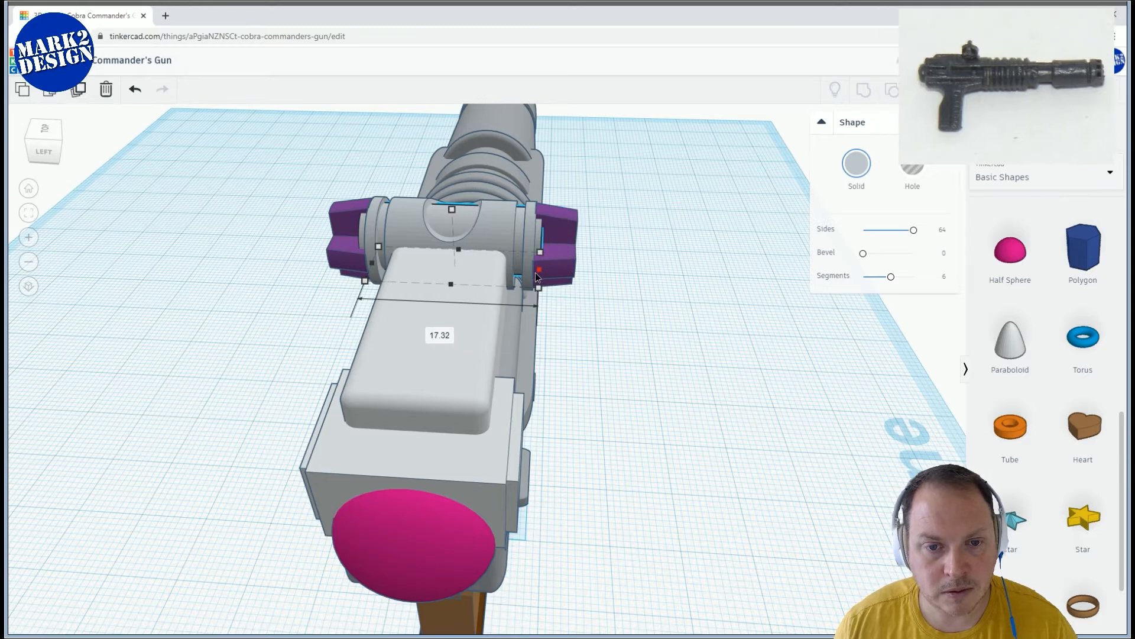
right_click_drag(535, 272, 366, 269)
left_click_drag(366, 270, 374, 269)
right_click_drag(520, 326, 524, 273)
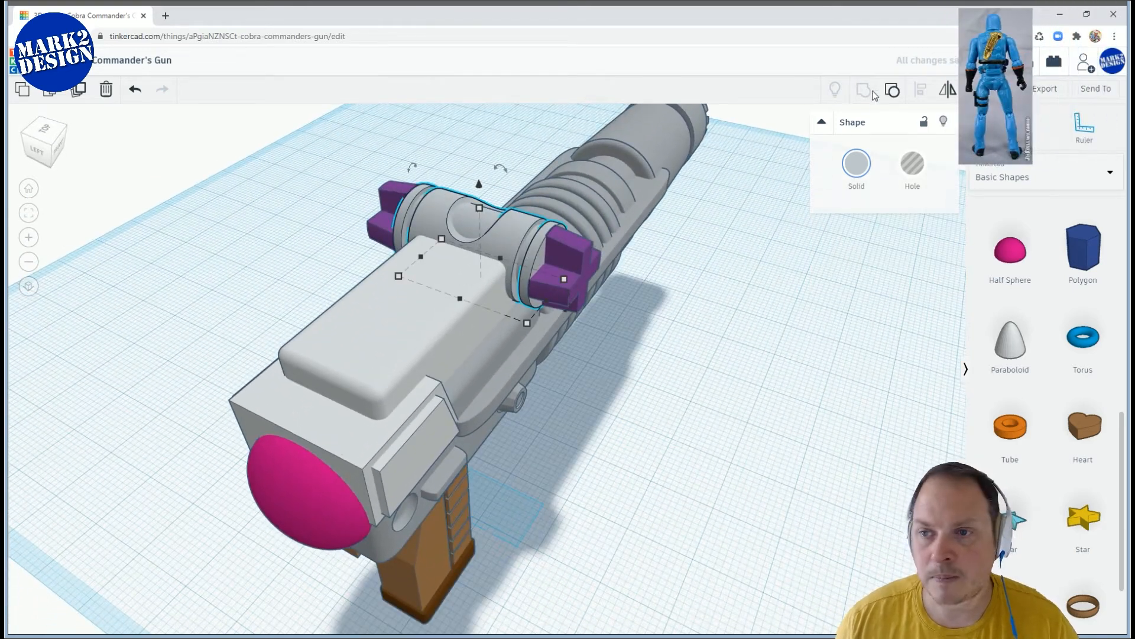
Ungroup the scope down to its cylinder, rings and notch hole, and regroup the cylinder with the groove rings
left_click(891, 90)
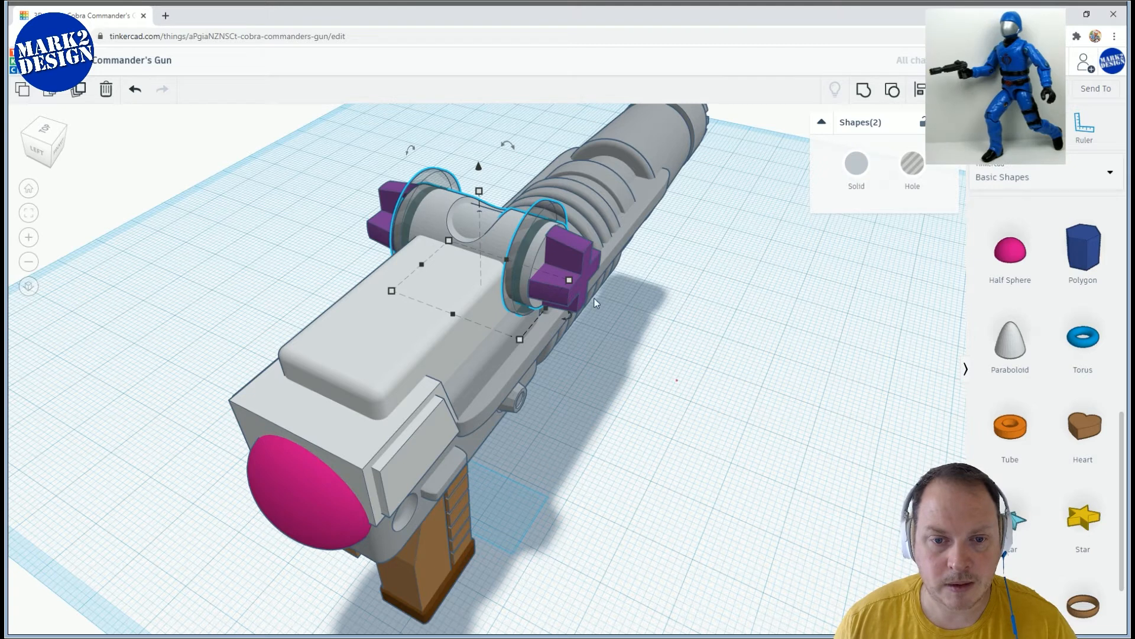
left_click(540, 251)
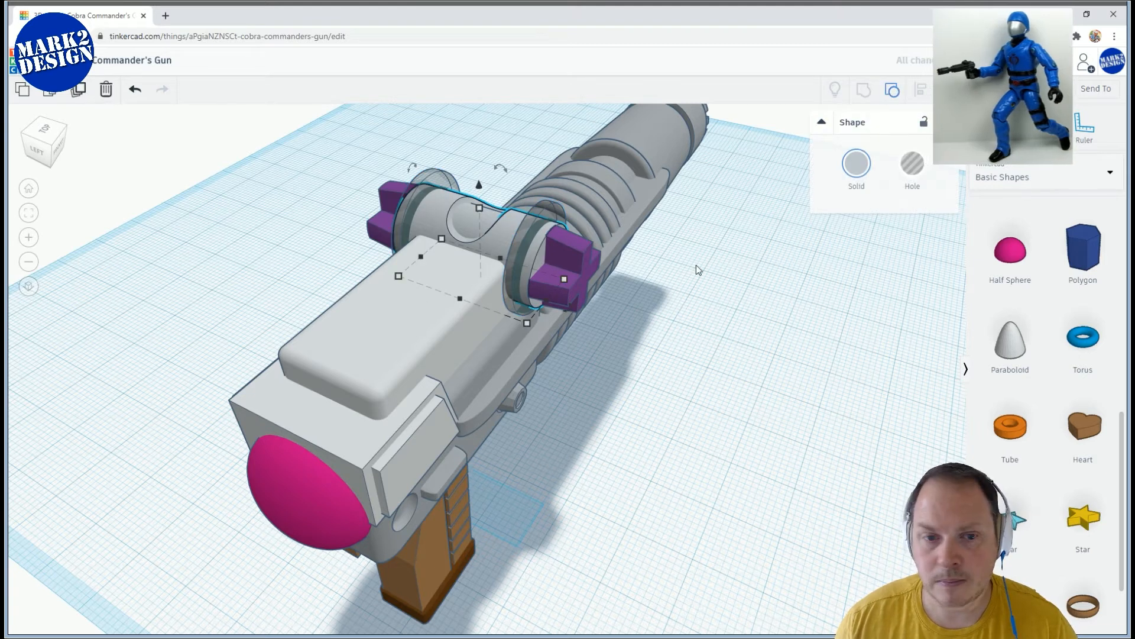
left_click(542, 211)
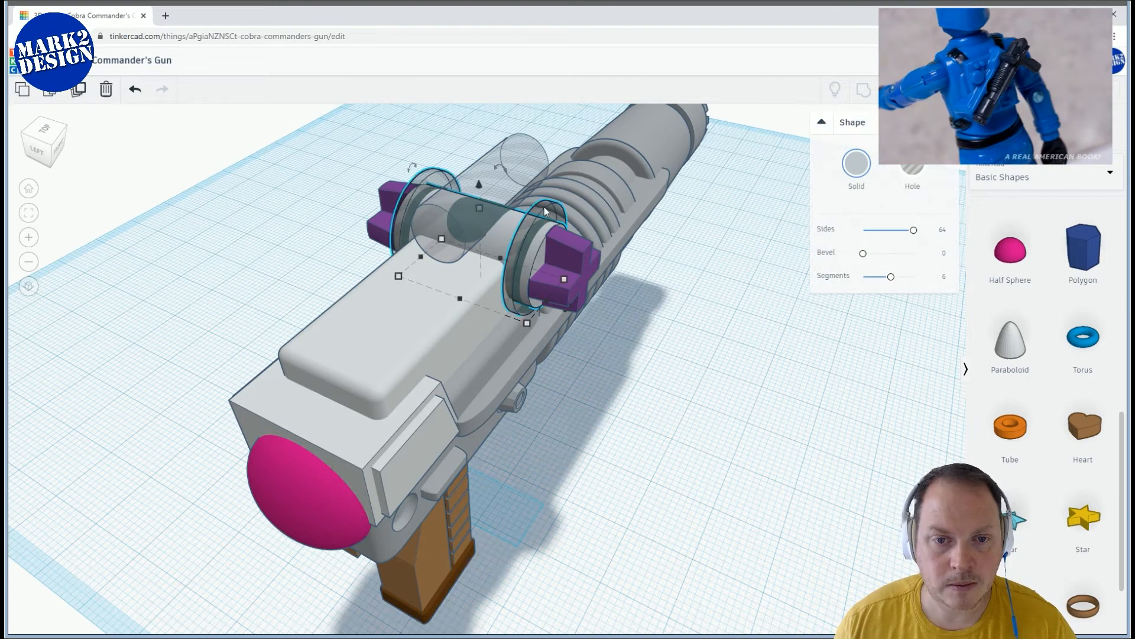
left_click(862, 91)
Select all the gun's parts and align them to a common centre across the gun's width
scroll(575, 426, "down", 2)
right_click_drag(575, 427, 745, 361)
left_click_drag(626, 556, 625, 556)
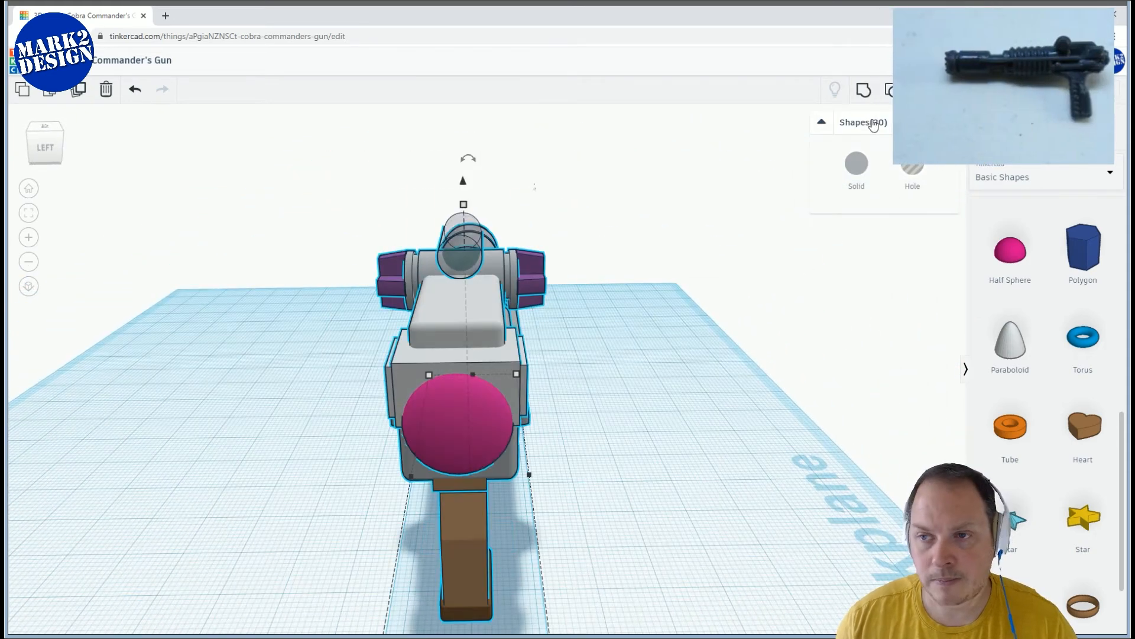
scroll(479, 583, "down", 2)
left_click(471, 613)
left_click(623, 537)
Try to group the notch's hole cylinder with the scope, and undo the grouping
right_click_drag(624, 390, 526, 462)
scroll(499, 222, "up", 1)
left_click(501, 220)
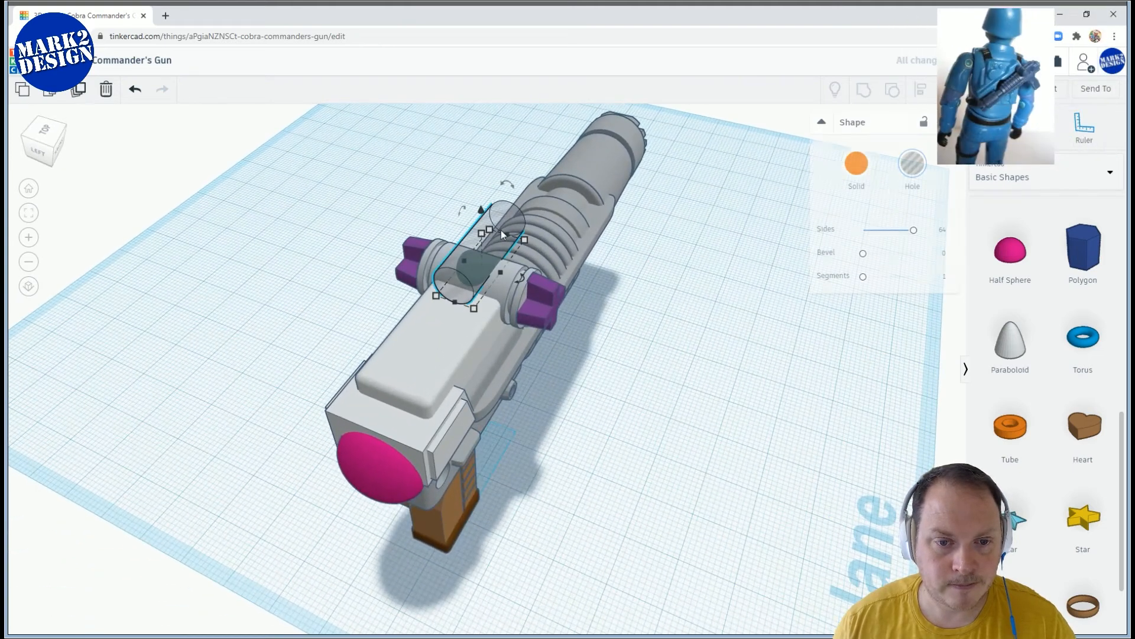
left_click(552, 254, "shift")
left_click(858, 91)
key("ctrl+z")
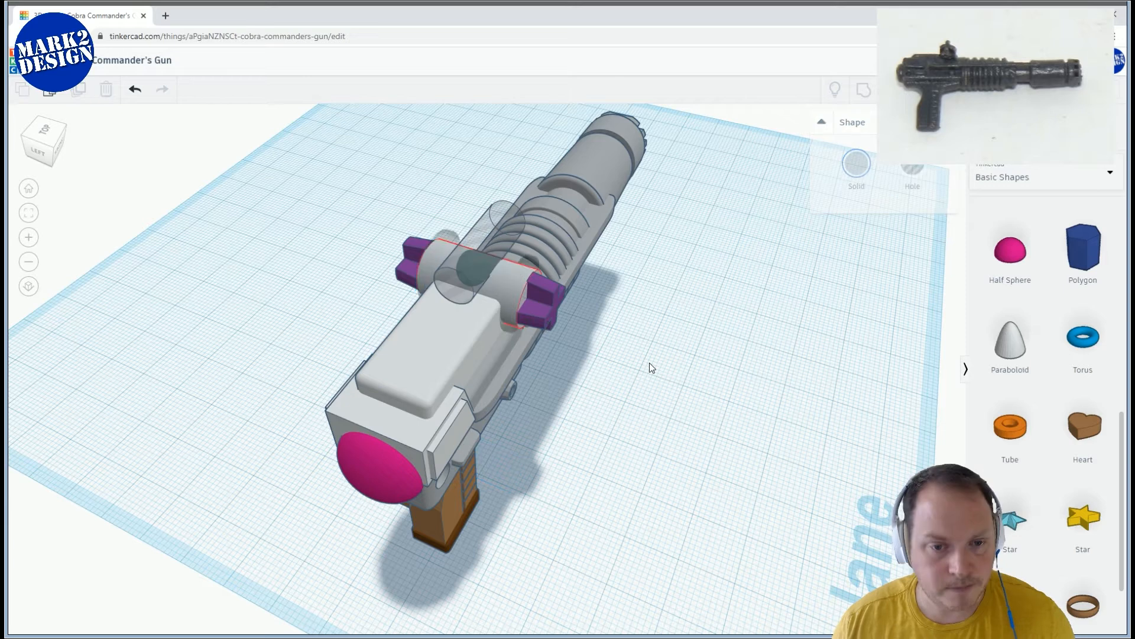
Group the scope's grooved outer cylinder with its inner core, and cut the notch with the hole cylinder
right_click_drag(704, 349, 620, 349)
scroll(619, 350, "up", 2)
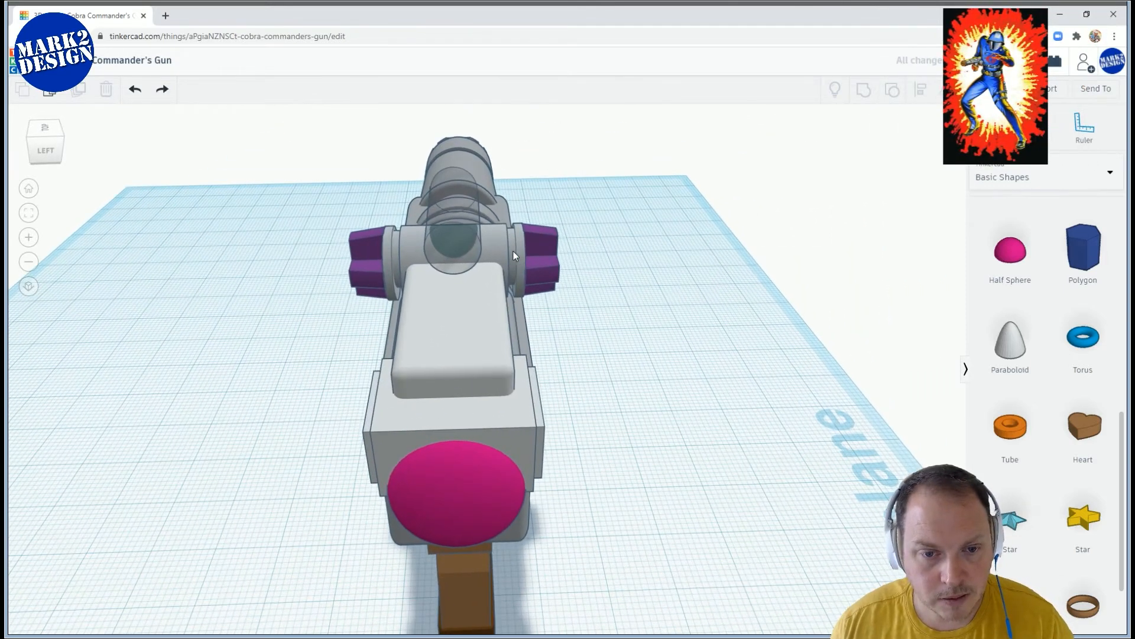
left_click(516, 237)
left_click(496, 242, "shift")
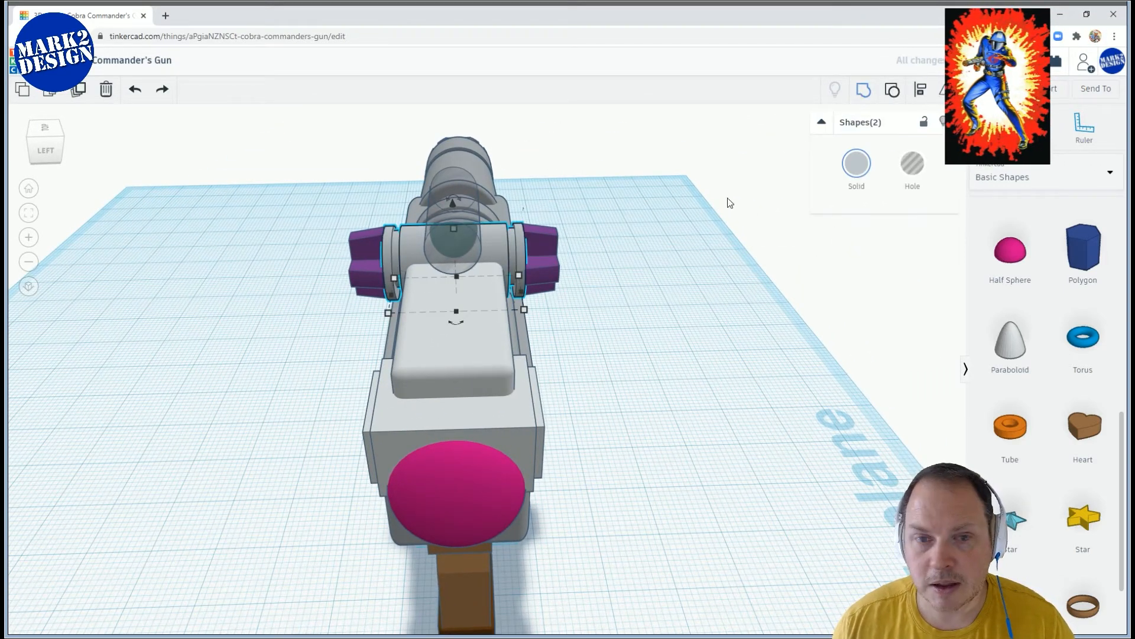
key("ctrl+g")
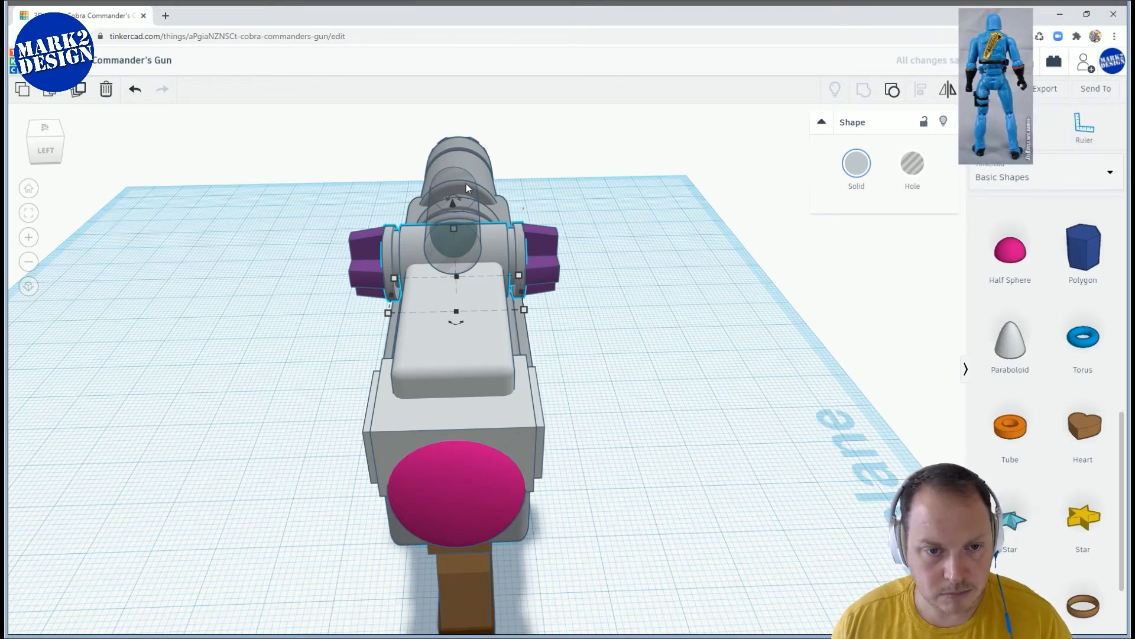
Select every part of the gun and group them into a single object
right_click_drag(694, 374, 400, 358)
scroll(400, 359, "down", 6)
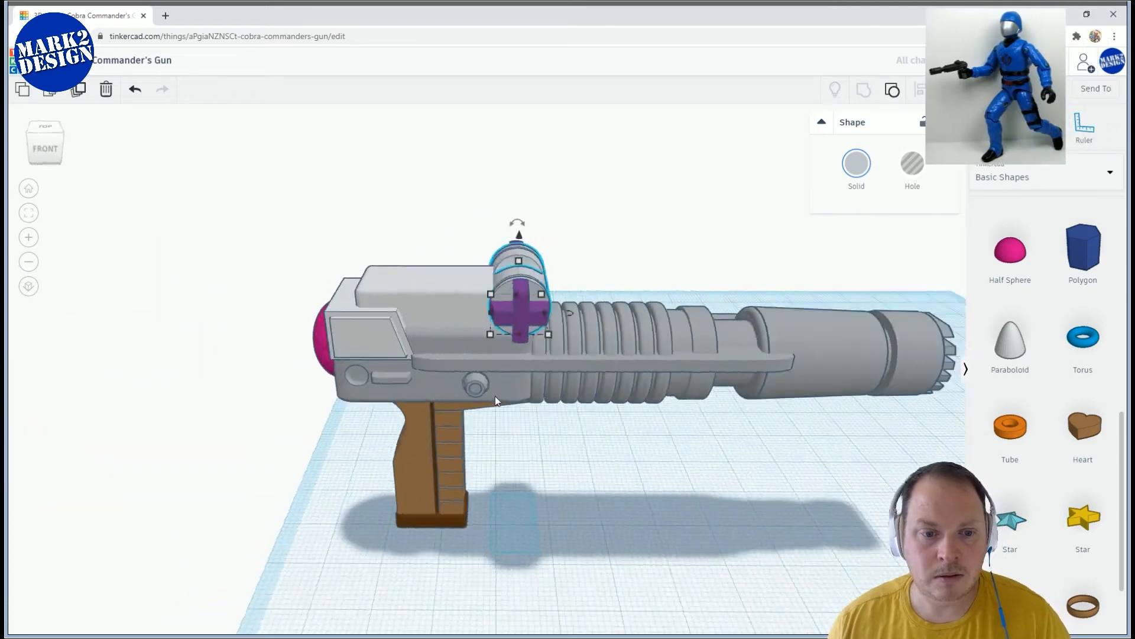
right_click_drag(439, 376, 564, 436)
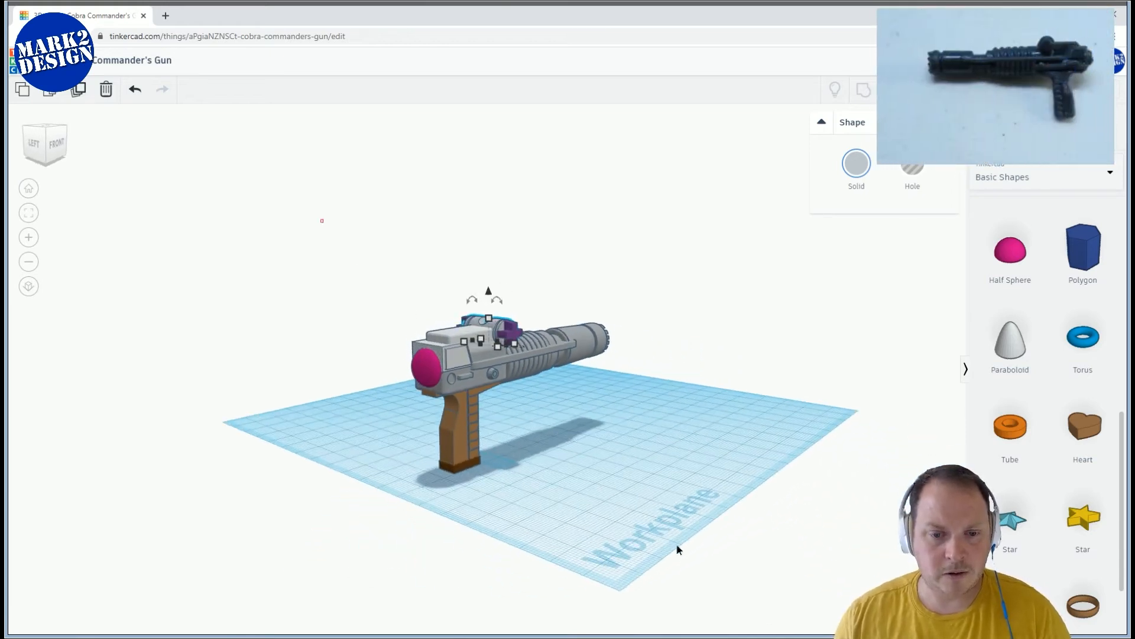
left_click_drag(678, 549, 680, 552)
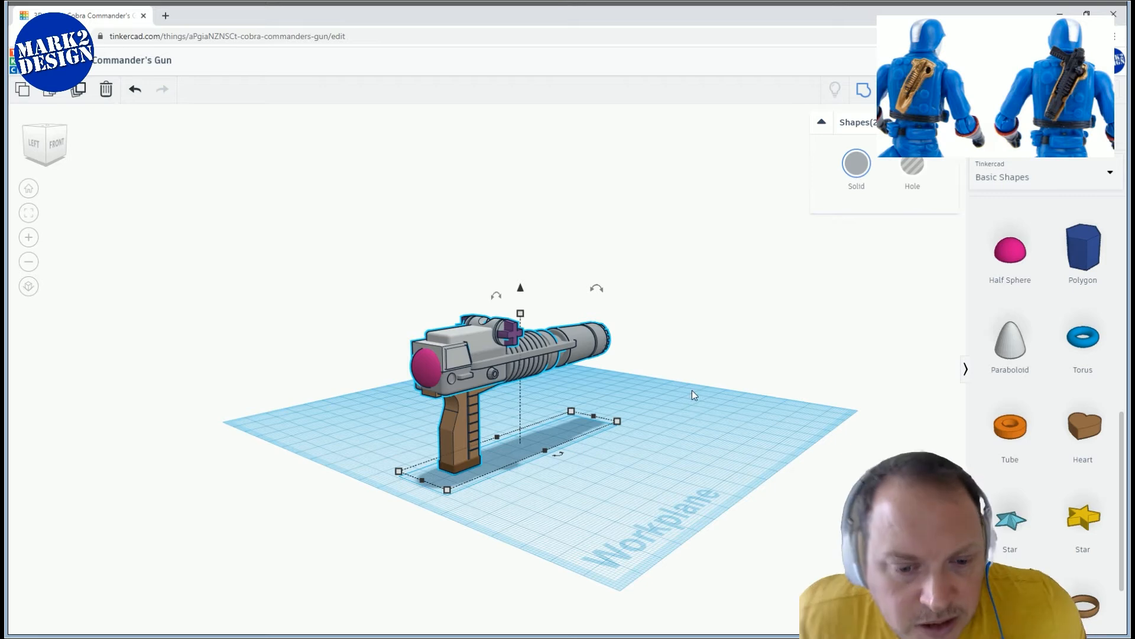
key("ctrl+g")
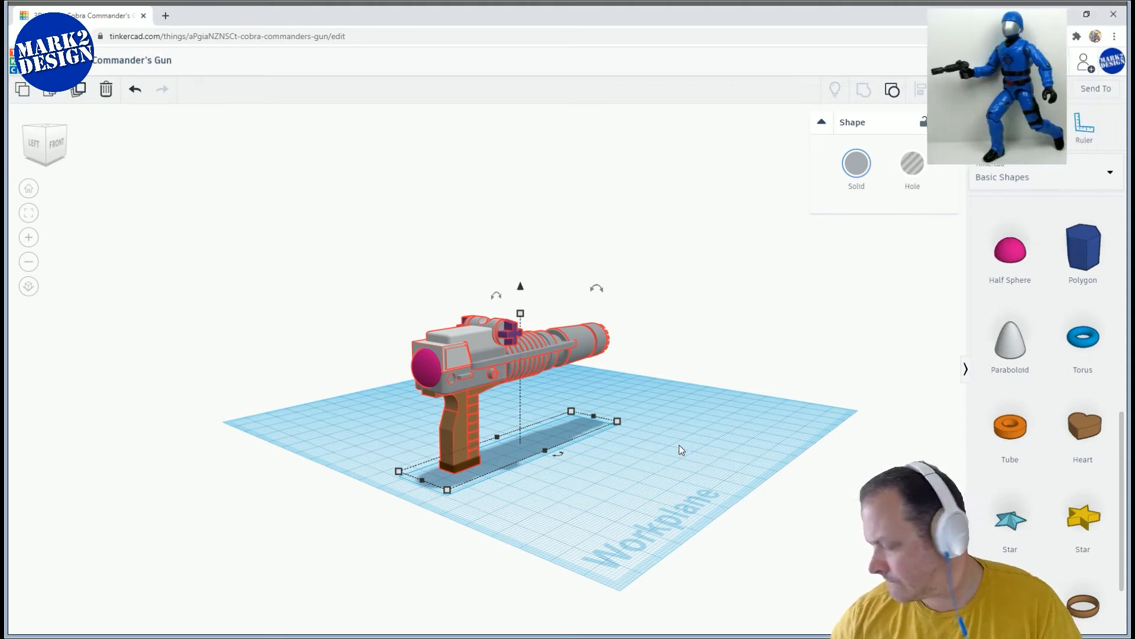
key("ctrl+g")
Move the grouped gun about 33.5 mm along the workplane
scroll(655, 459, "down", 2)
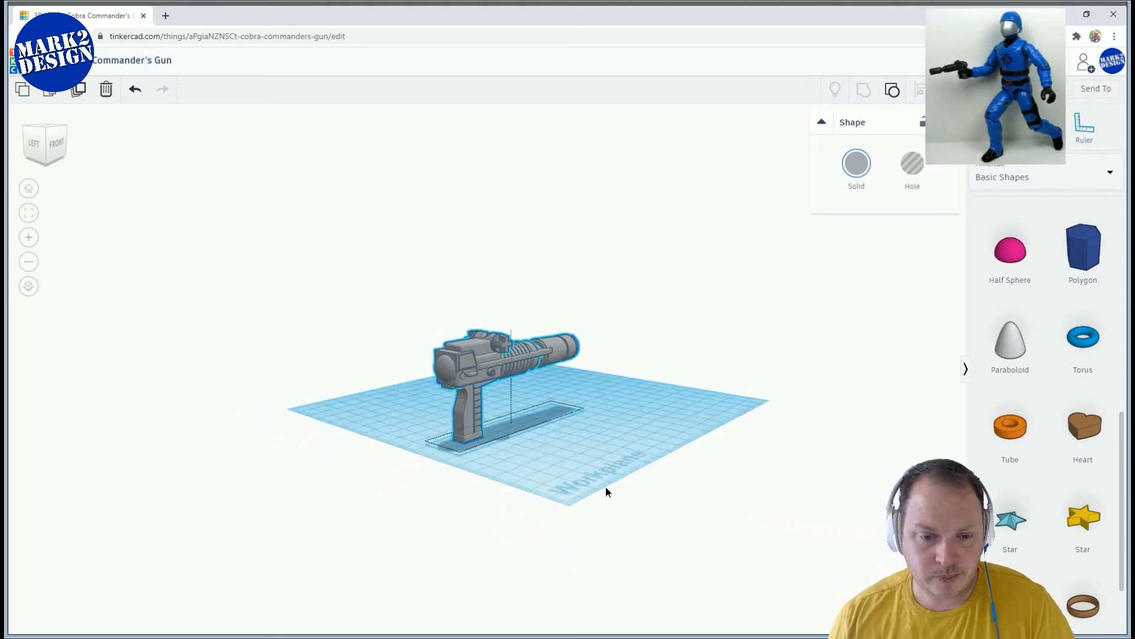
right_click_drag(611, 485, 541, 514)
left_click_drag(470, 360, 531, 347)
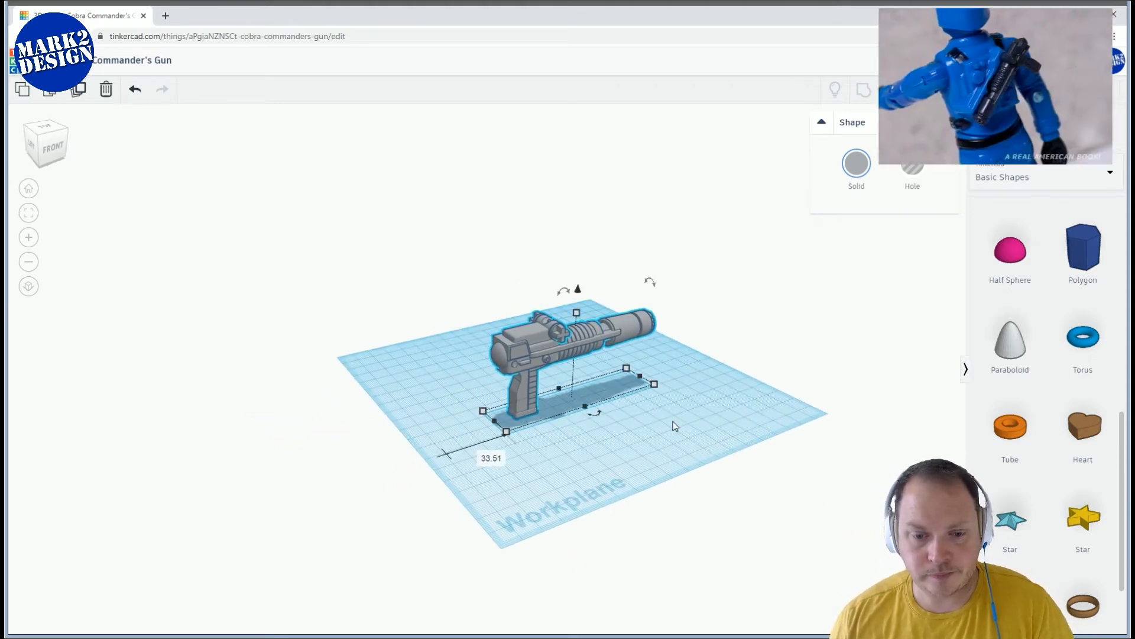
right_click_drag(669, 423, 574, 405)
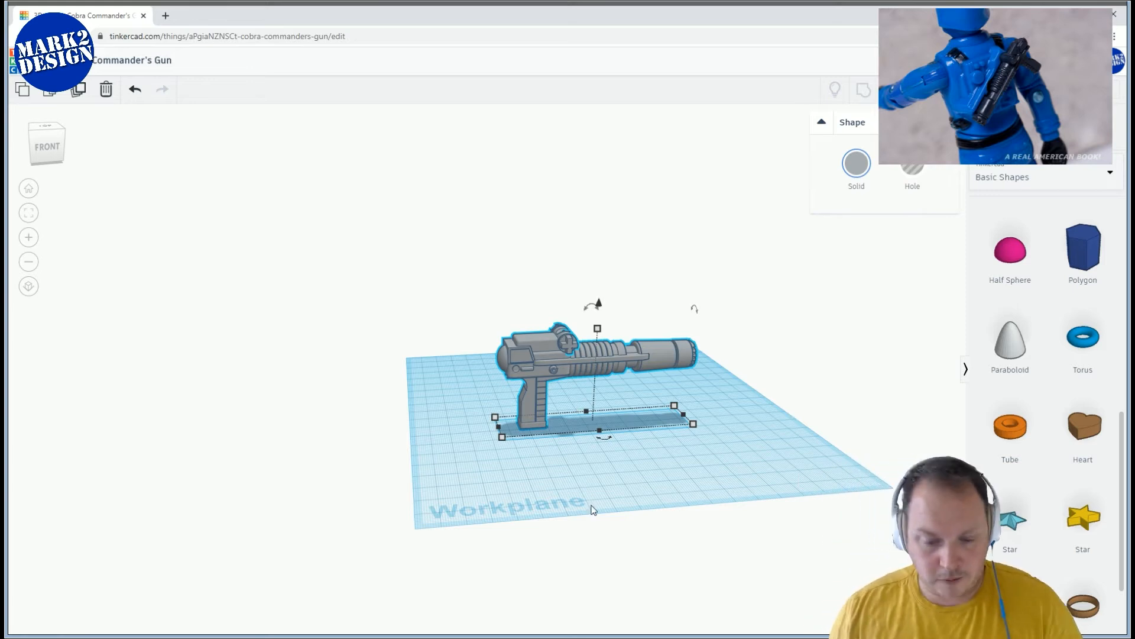
left_click(598, 503)
Place a solid box in front of the gun's grip and set its width to 4.3 mm
scroll(1041, 322, "up", 10)
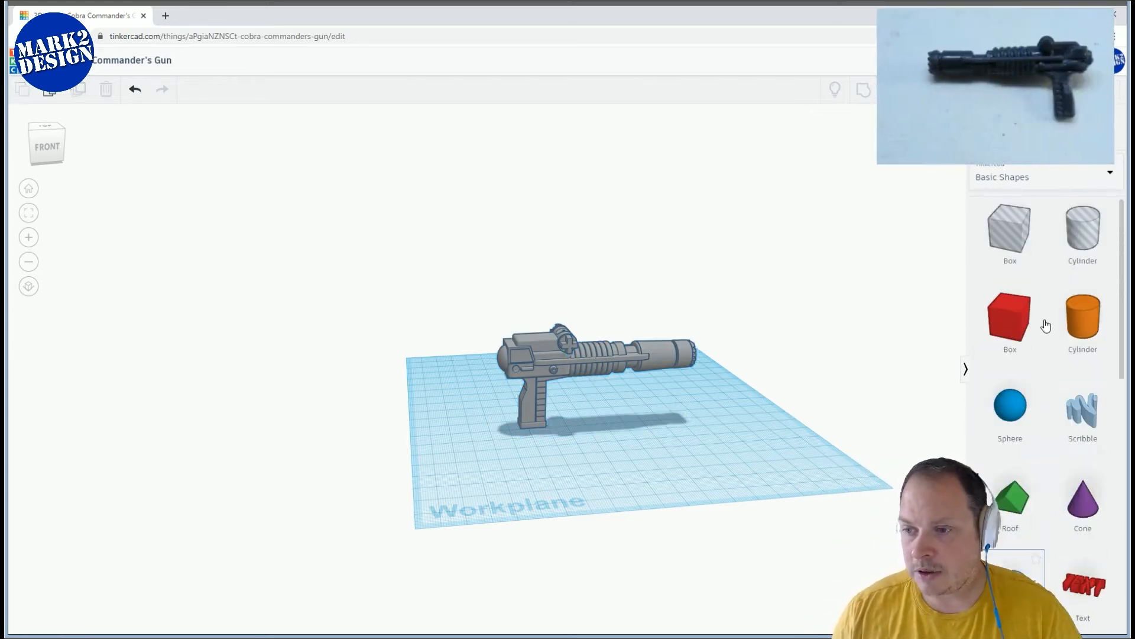
left_click_drag(1010, 328, 608, 451)
left_click(536, 449)
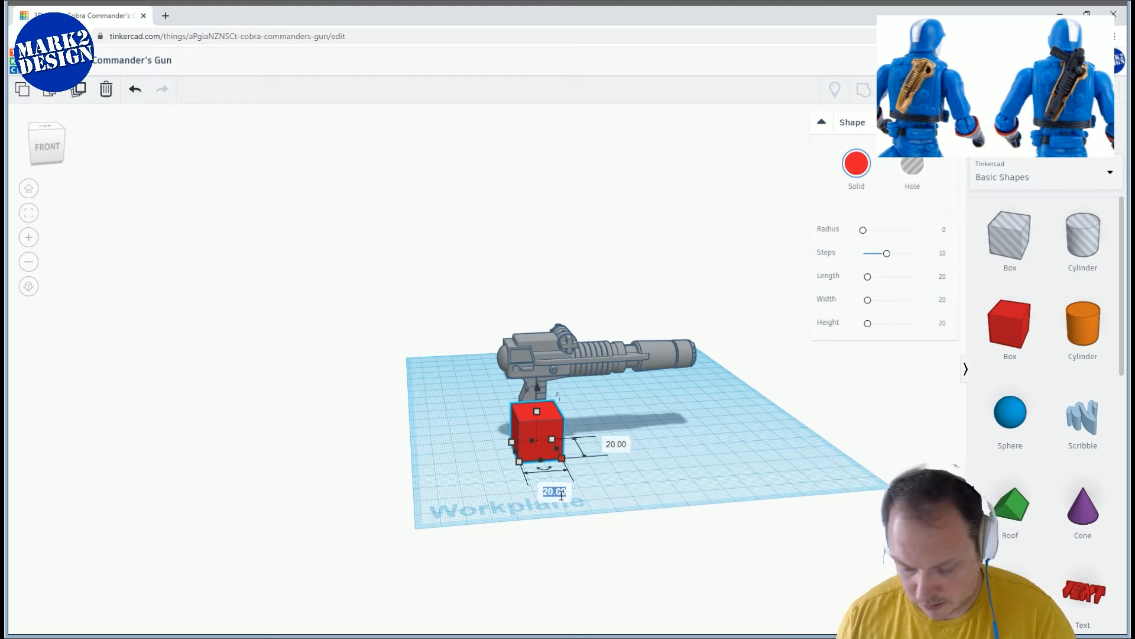
type("4.3")
key("Return")
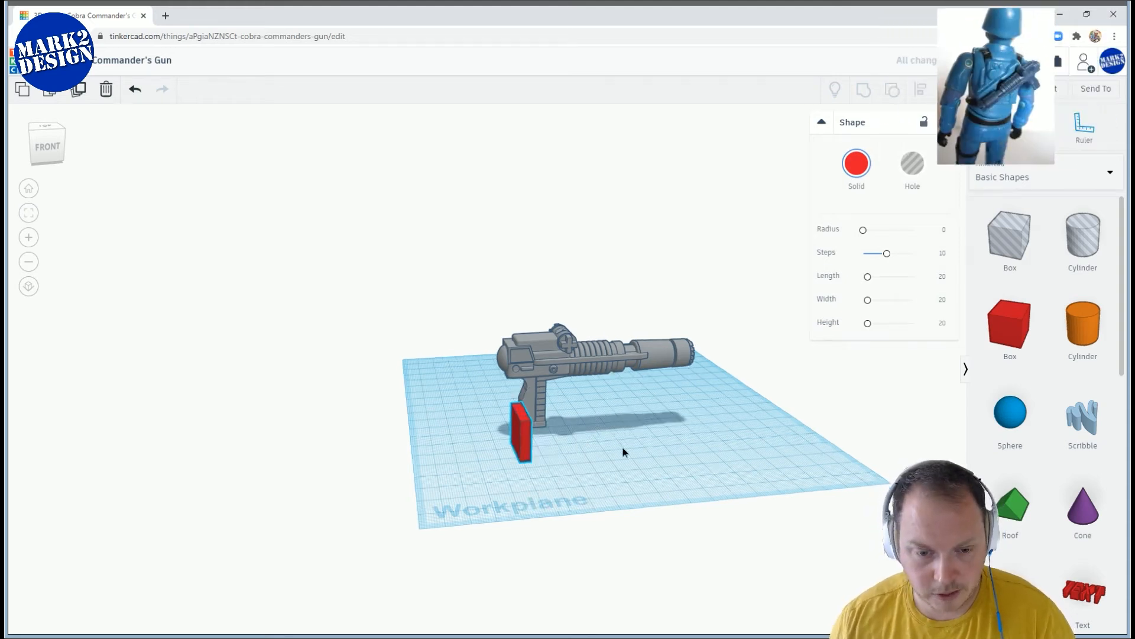
Scale the gun down proportionally and position its grip against the top of the red reference box
scroll(566, 473, "up", 5)
right_click_drag(659, 429, 537, 391)
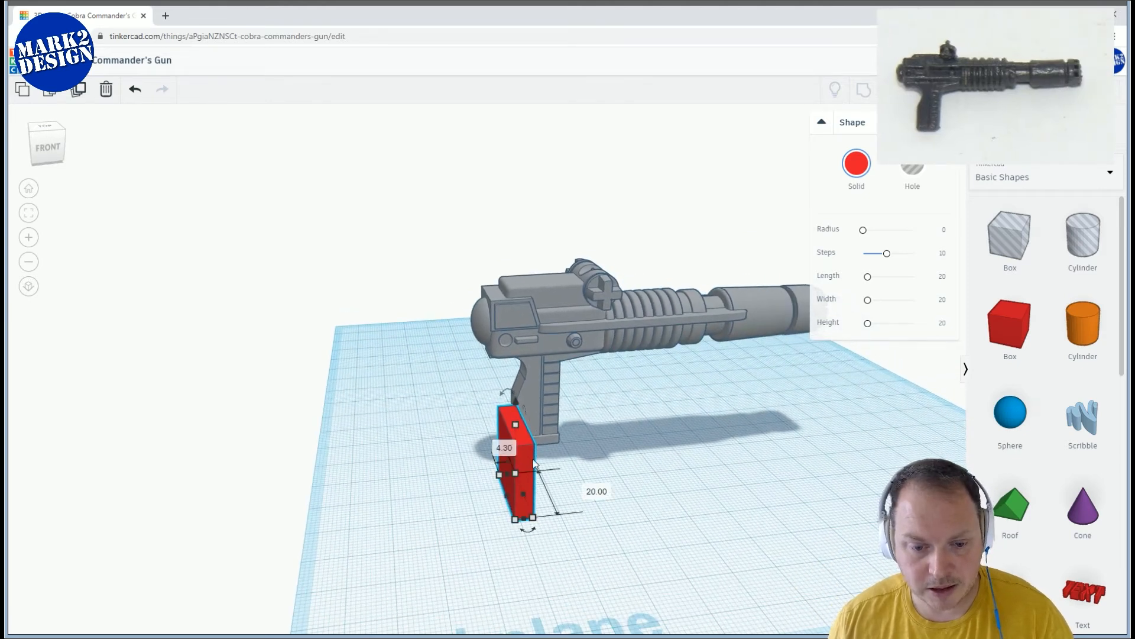
right_click_drag(519, 331, 598, 317)
left_click(599, 322)
left_click_drag(599, 329, 581, 344)
scroll(737, 462, "down", 3)
left_click_drag(740, 457, 540, 453, "shift")
mouse_move(527, 393)
left_mouse_down()
mouse_move(534, 363)
mouse_move(538, 375)
left_mouse_up()
scroll(543, 383, "up", 5)
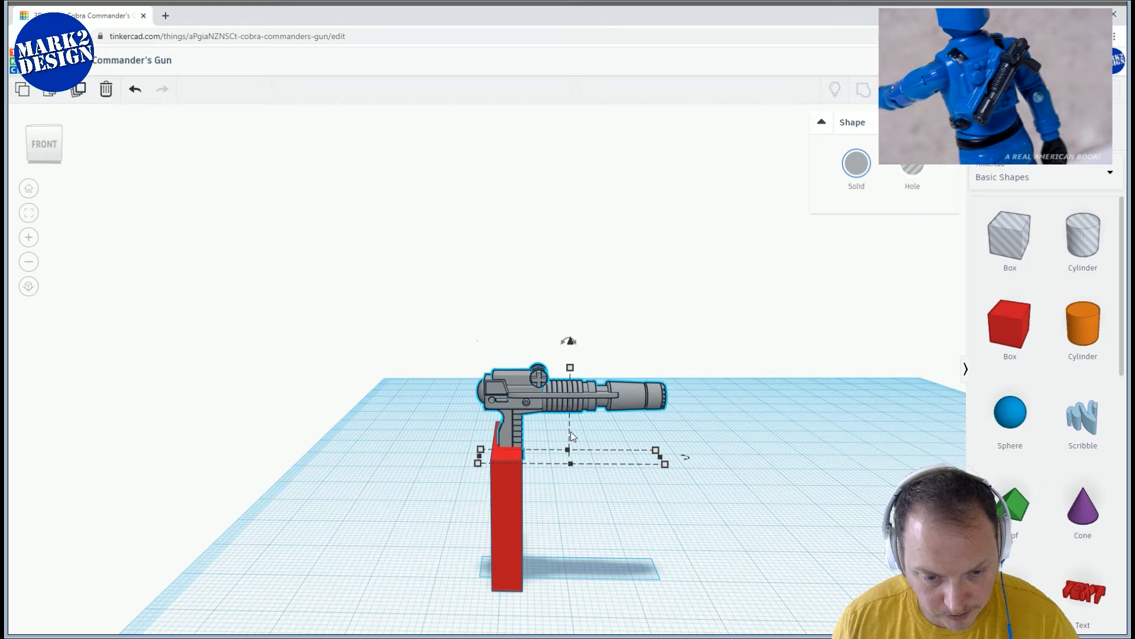
Resize the gun in small increments to about 34.2 mm long, matching its grip to the width of the red box
mouse_move(573, 432)
right_mouse_down()
mouse_move(580, 410)
mouse_move(573, 446)
right_mouse_up()
scroll(497, 356, "up", 3)
left_click_drag(497, 357, 492, 357)
left_click_drag(750, 357, 782, 362)
left_click_drag(490, 356, 489, 355)
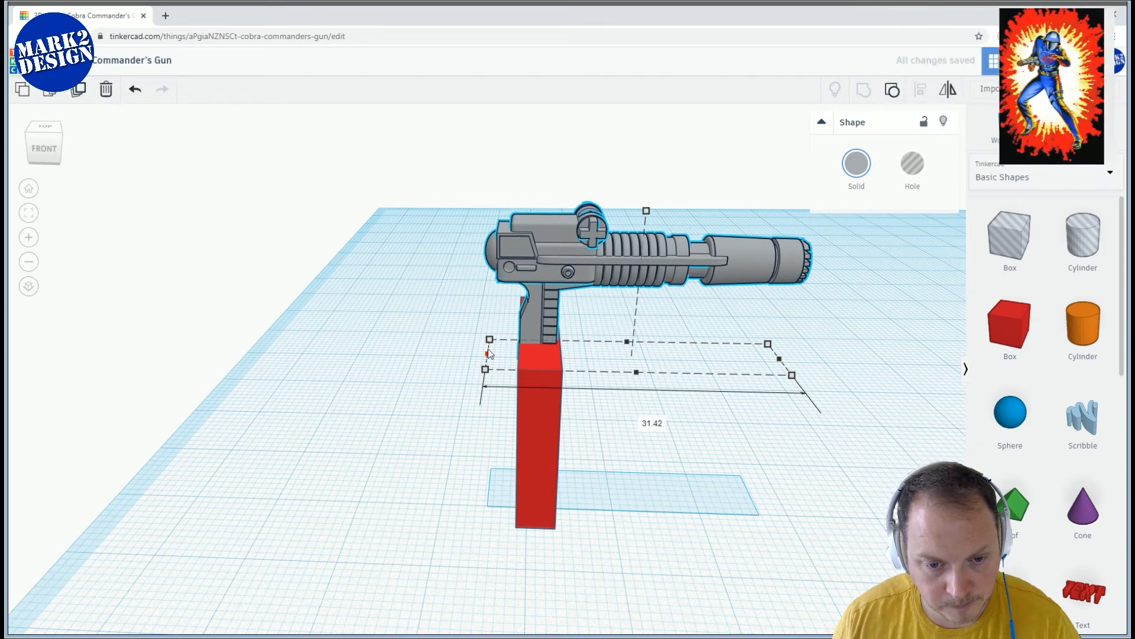
right_click_drag(615, 381, 737, 396)
left_click_drag(765, 395, 780, 396)
right_click_drag(739, 406, 513, 357)
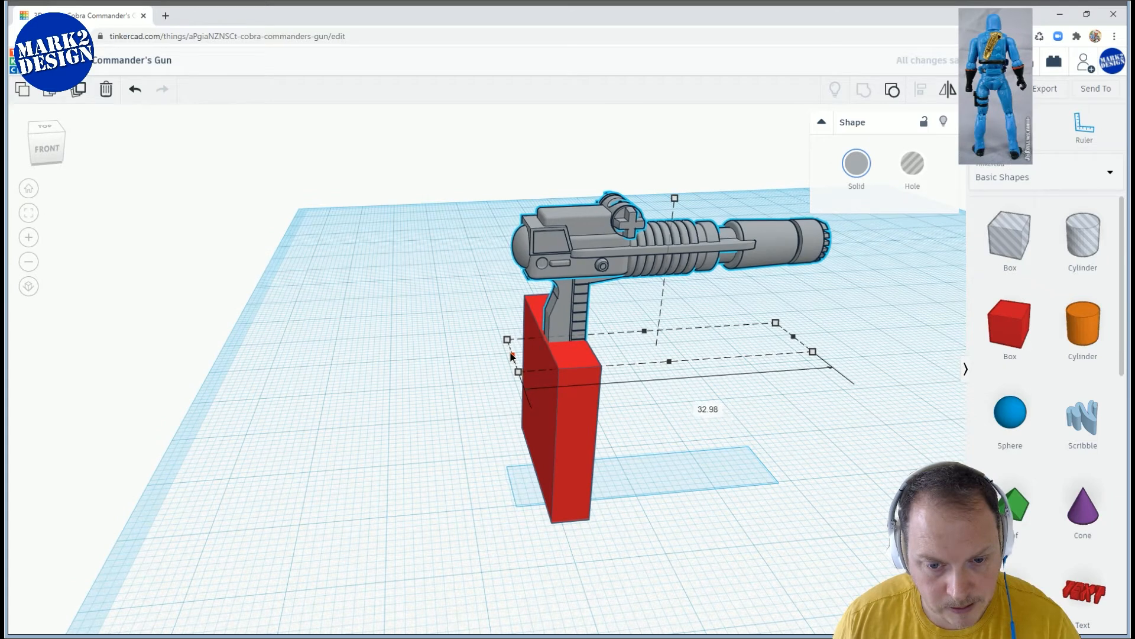
right_click_drag(531, 359, 551, 375)
left_click_drag(774, 356, 782, 355)
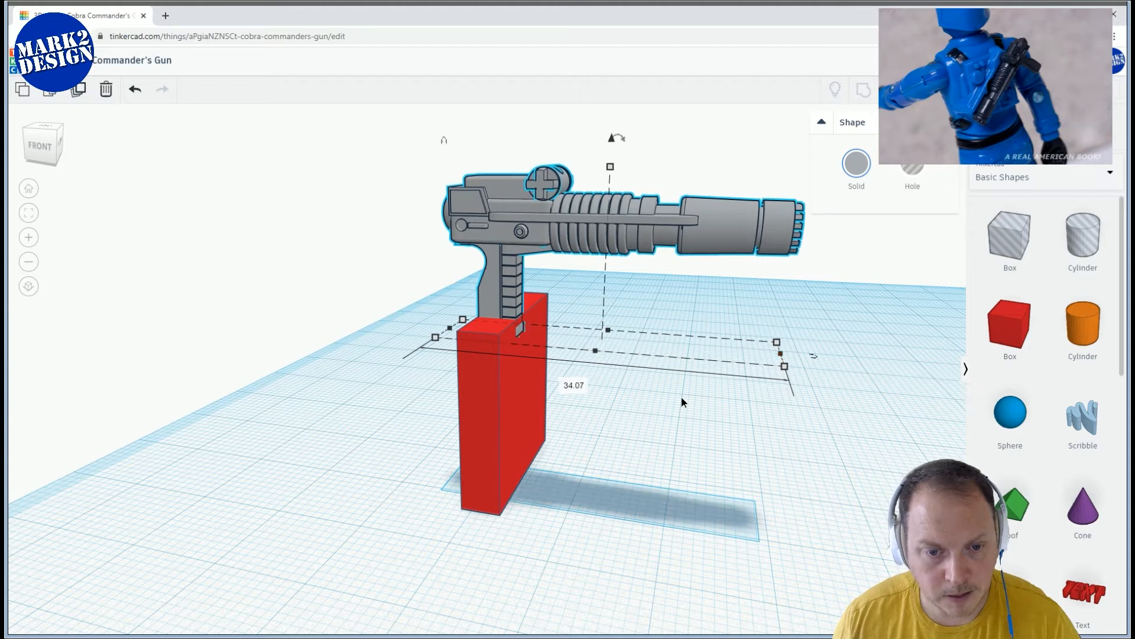
right_click_drag(665, 394, 682, 421)
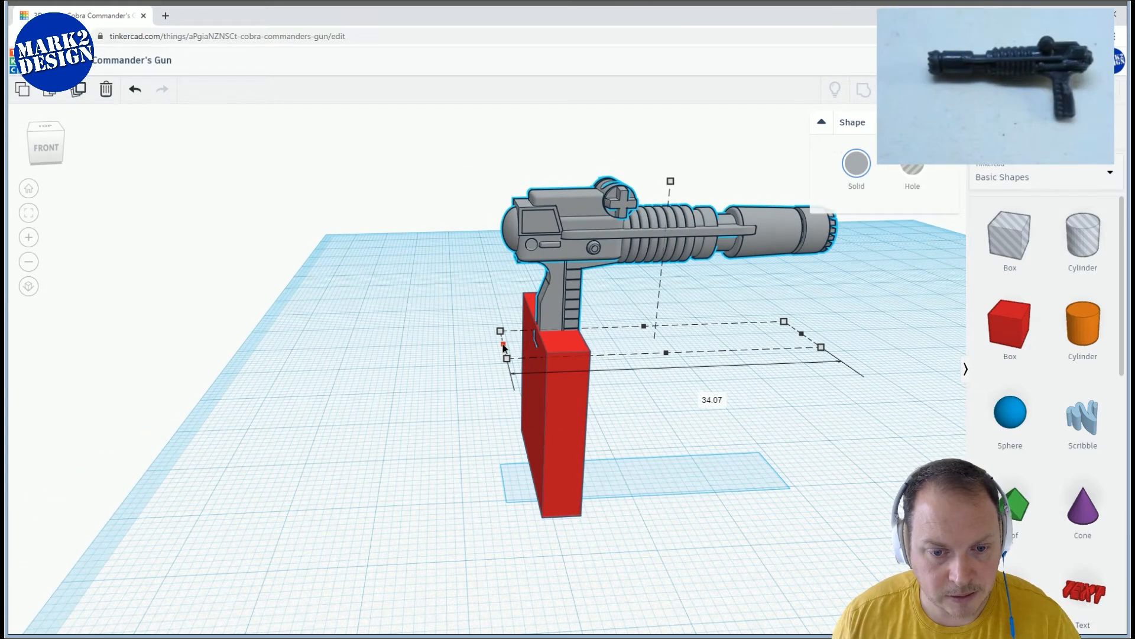
left_click_drag(502, 345, 501, 345)
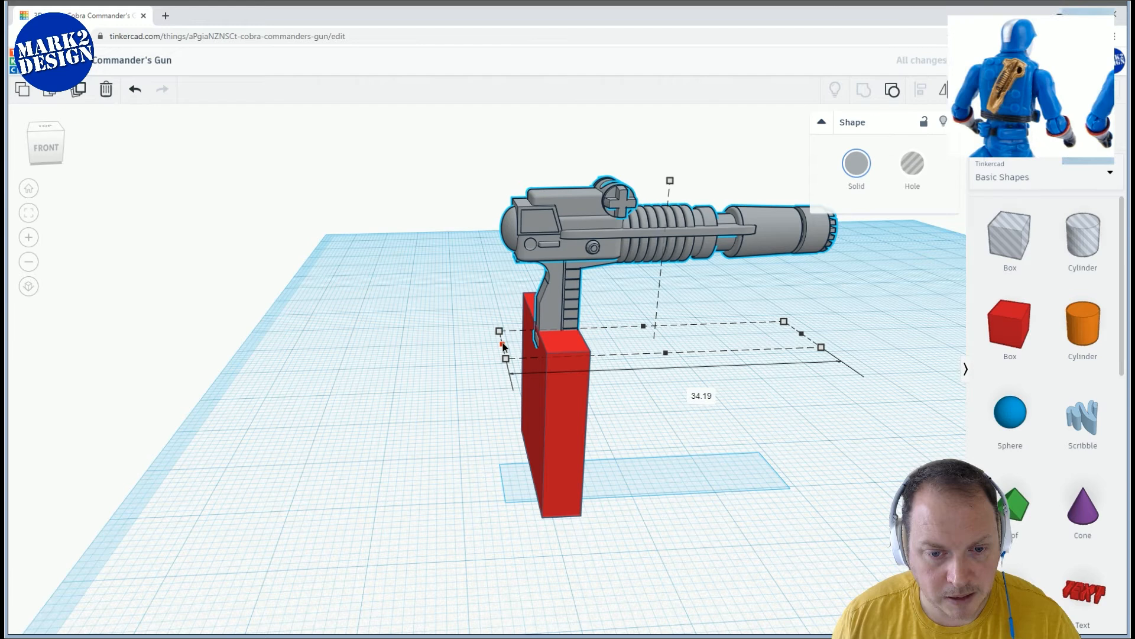
Move the gun clear of the red reference box and delete the box
scroll(629, 448, "down", 5)
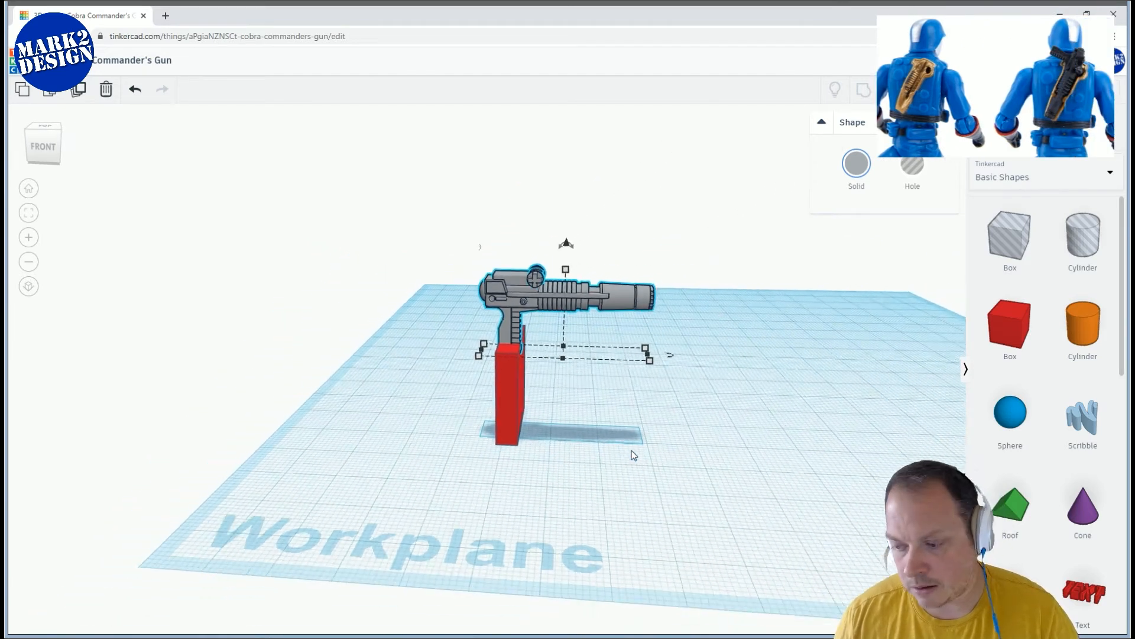
left_click_drag(602, 298, 718, 311)
left_click(783, 467)
right_click_drag(758, 463, 653, 434)
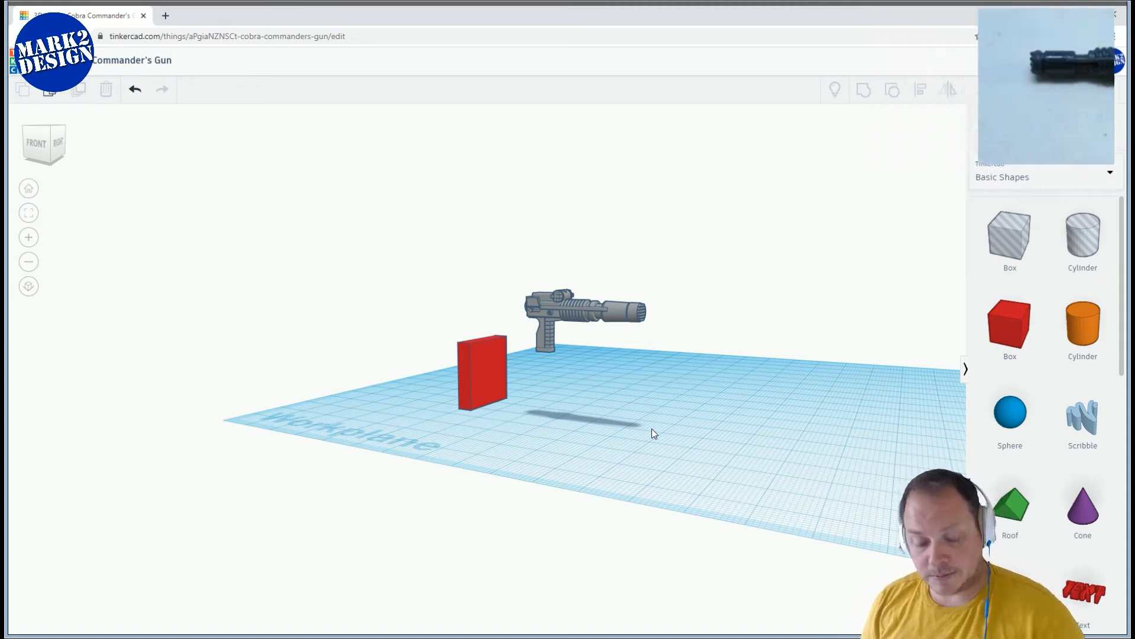
right_click_drag(714, 321, 643, 423)
scroll(610, 399, "down", 1)
scroll(610, 396, "up", 5)
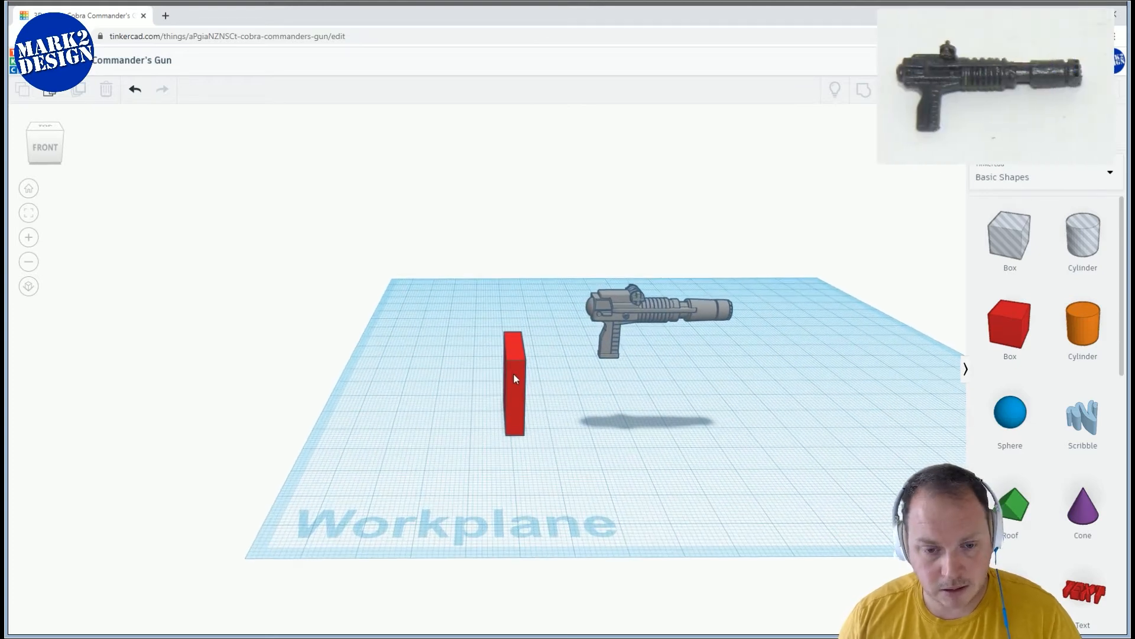
left_click(513, 379)
key("Delete")
scroll(469, 380, "down", 3)
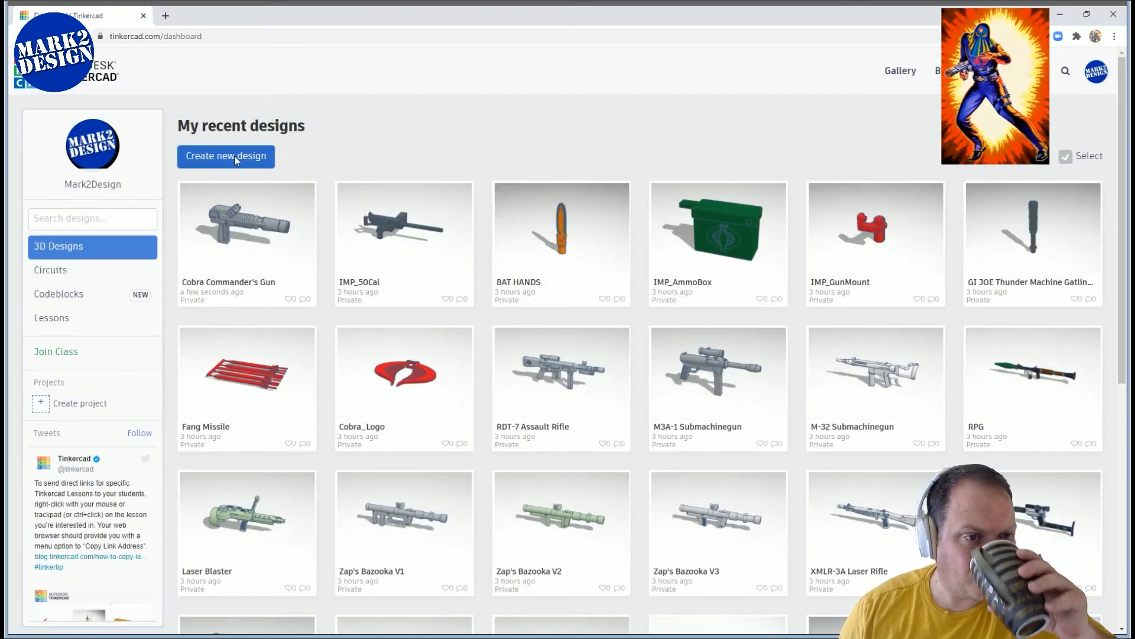
Create a new design and rename it "Commander's Back Pack"
left_click(230, 156)
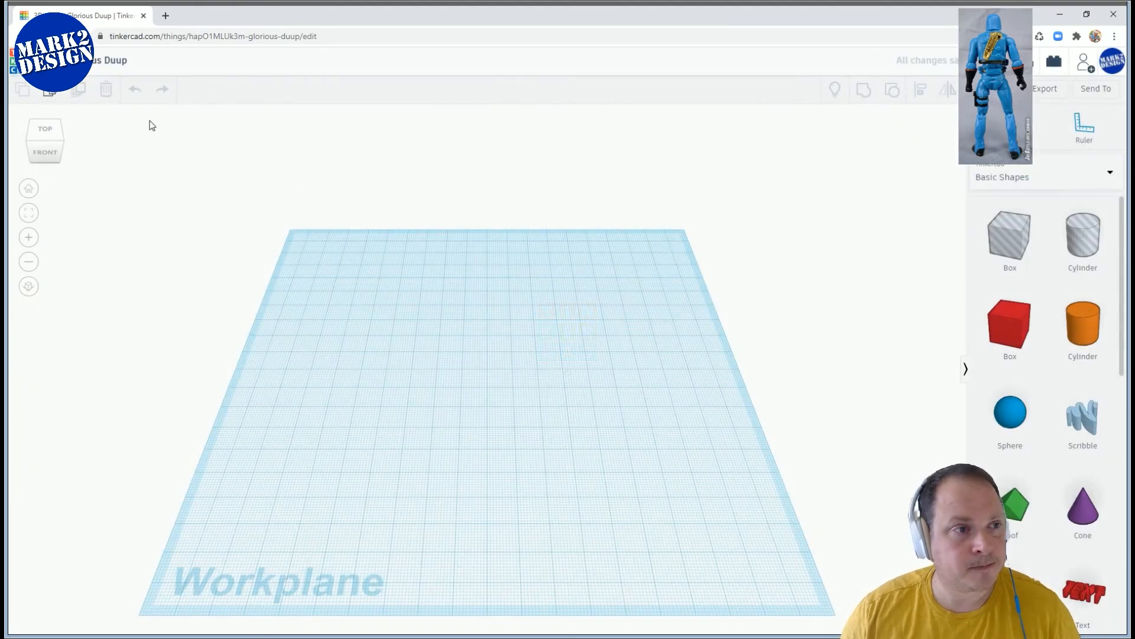
left_click(116, 62)
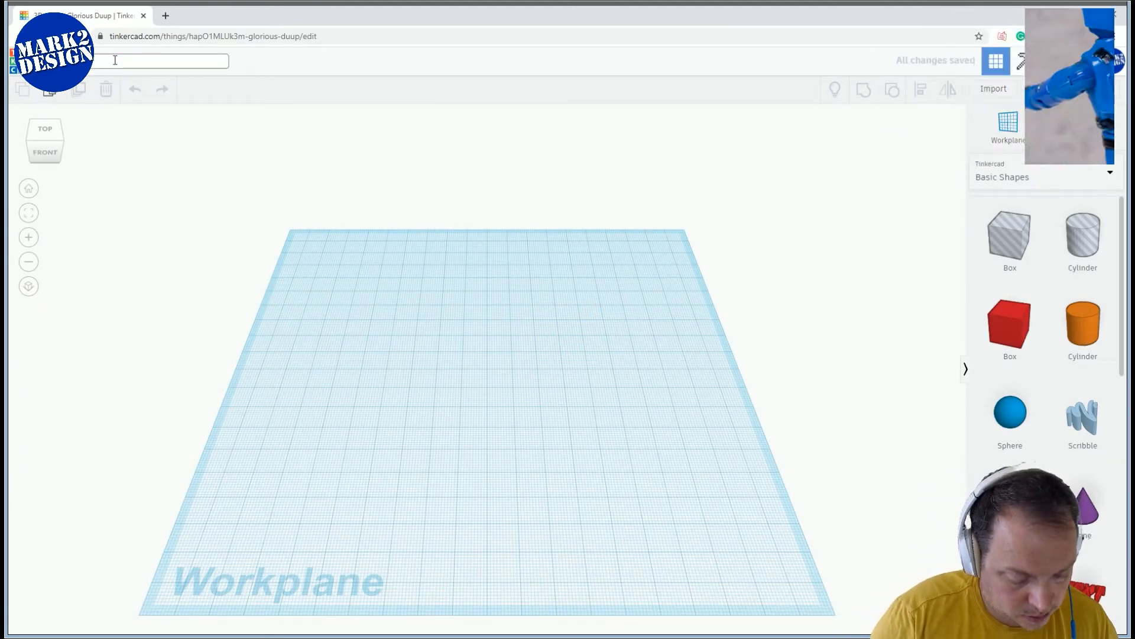
type("Commander's Bac")
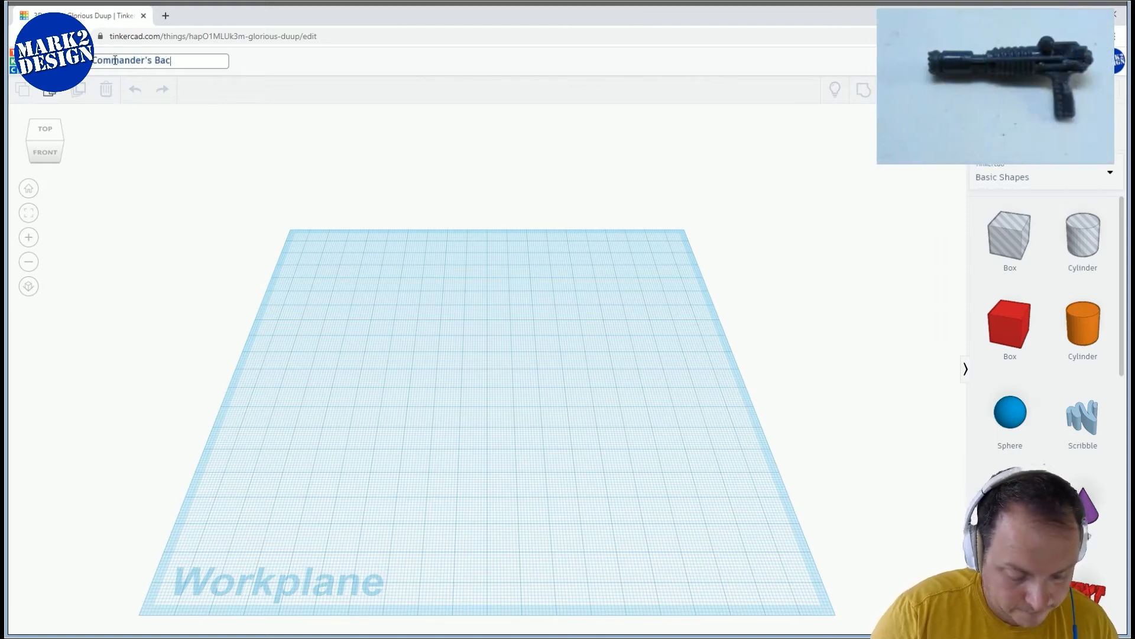
type("k Pack")
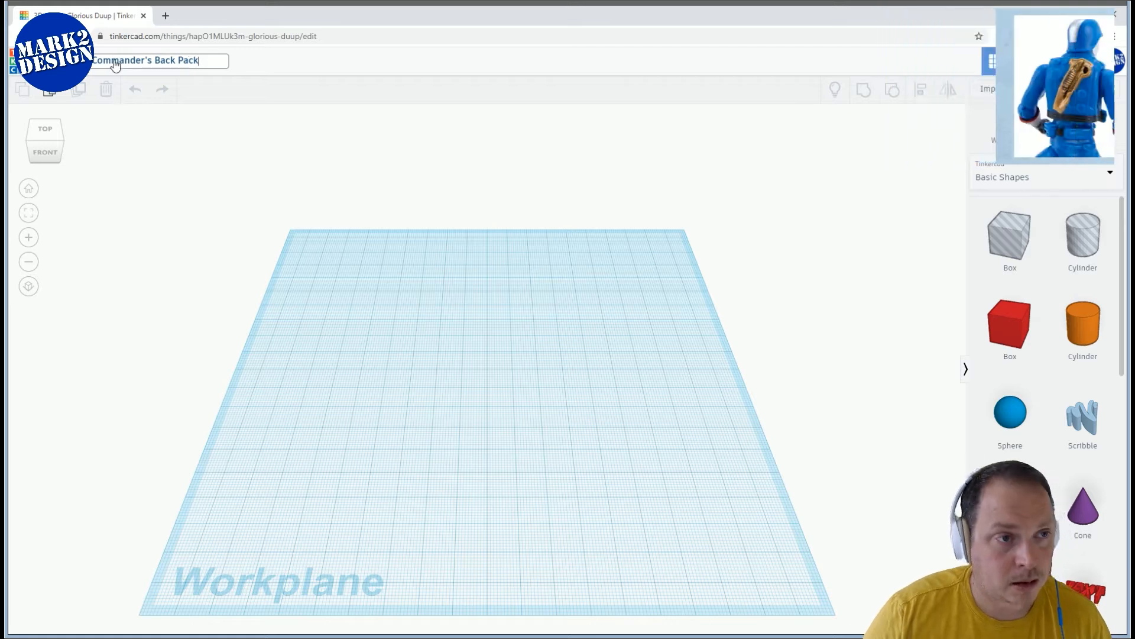
key("Return")
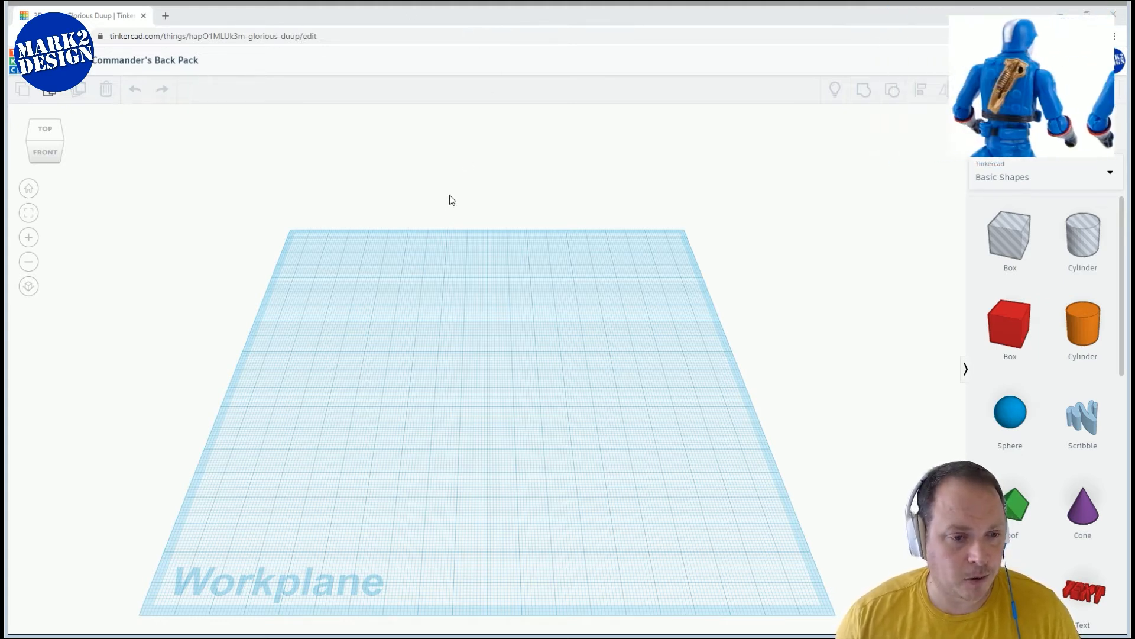
Place a hole cylinder on the workplane and set its width and length to 2 mm
mouse_move(534, 273)
middle_mouse_down()
mouse_move(631, 241)
mouse_move(552, 261)
middle_mouse_up()
left_click_drag(1093, 239, 567, 302)
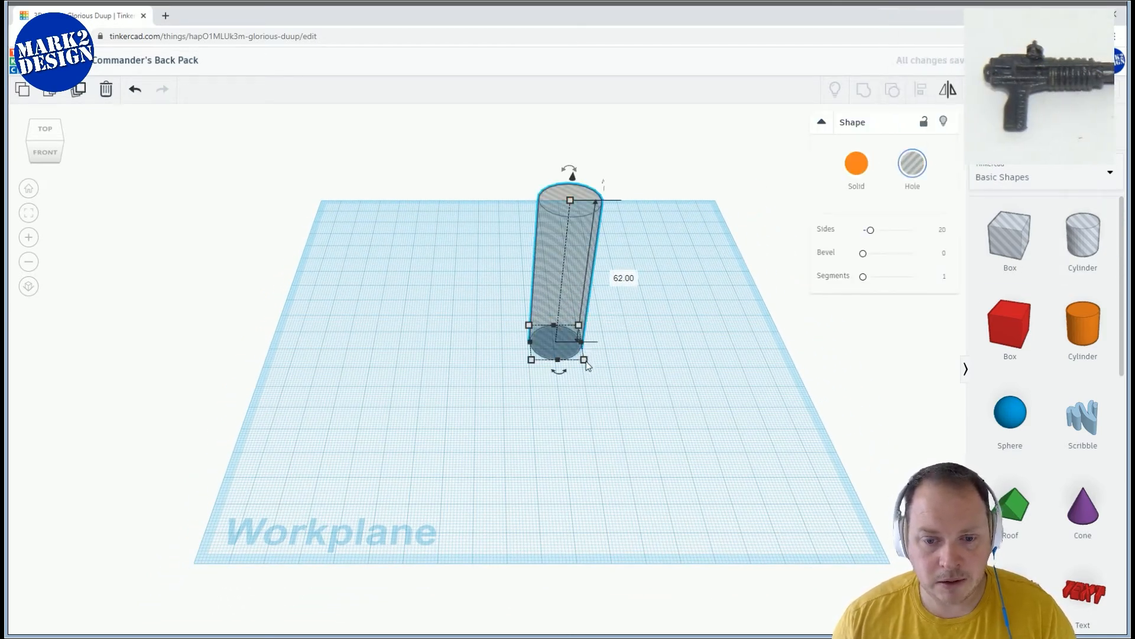
left_click(561, 400)
type("2")
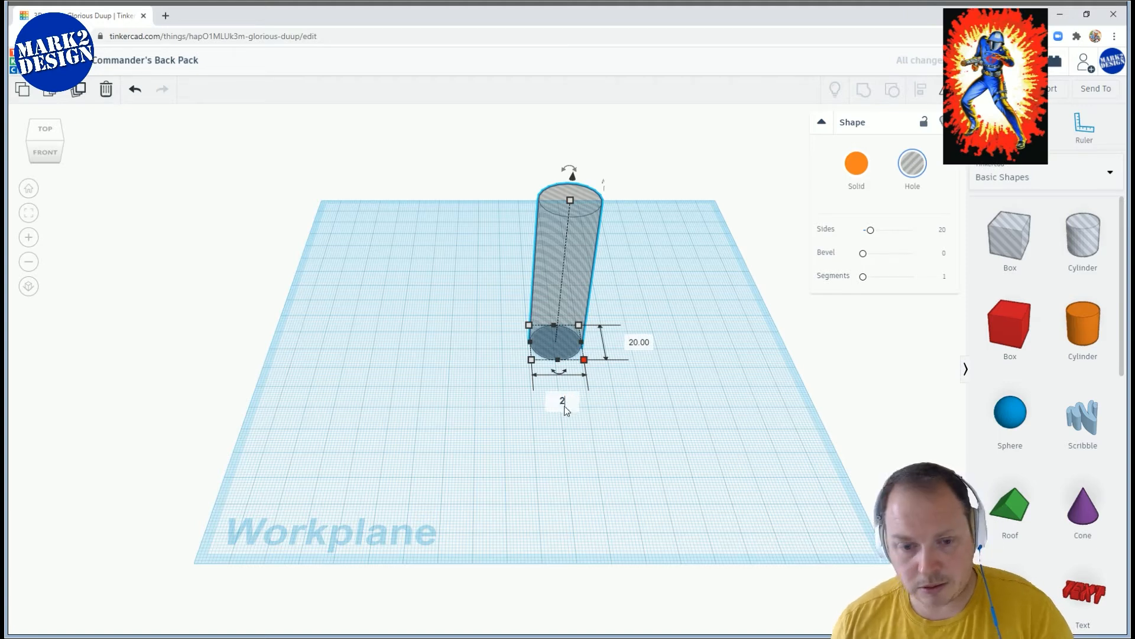
key("Return")
left_click(592, 341)
type("2")
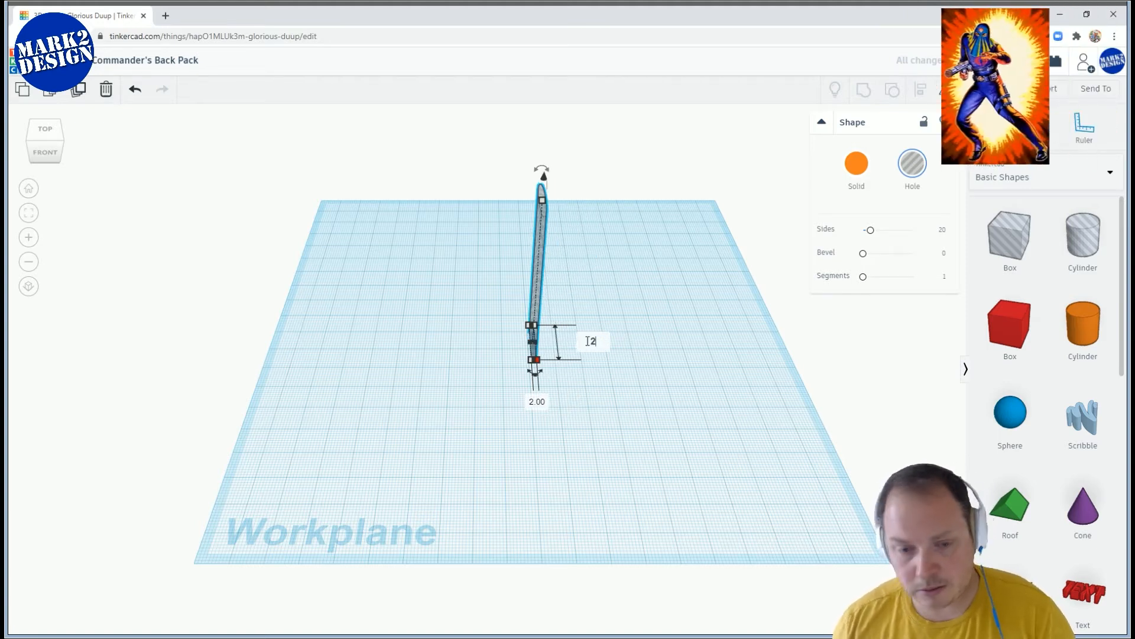
scroll(606, 183, "up", 3)
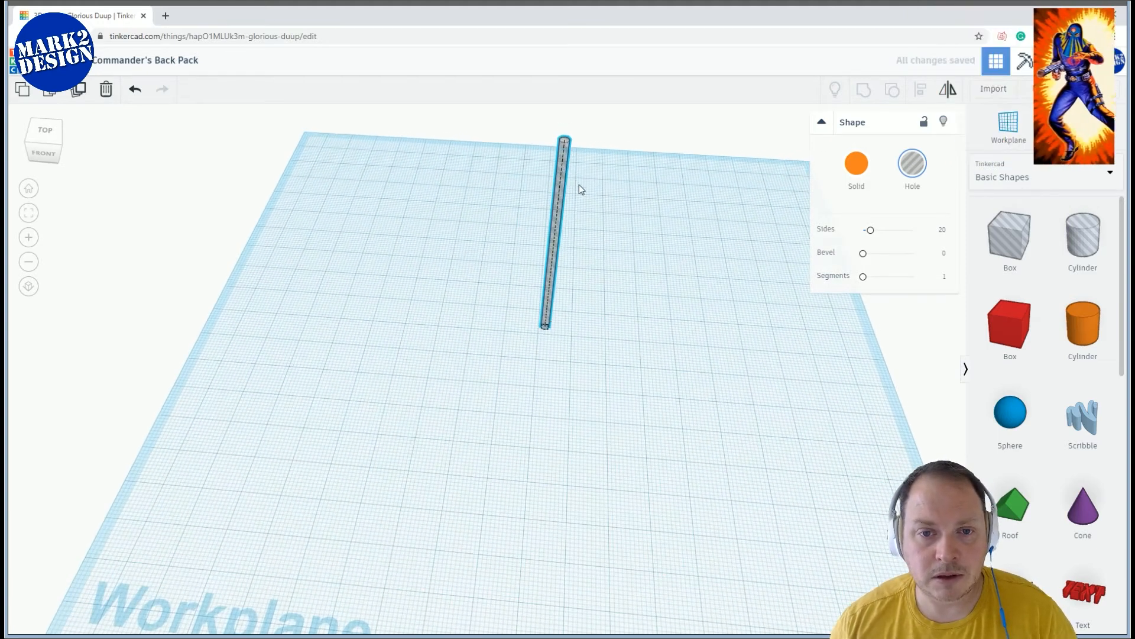
Shorten the hole cylinder to about 19 mm tall and lift it above the workplane
left_click_drag(565, 142, 557, 241)
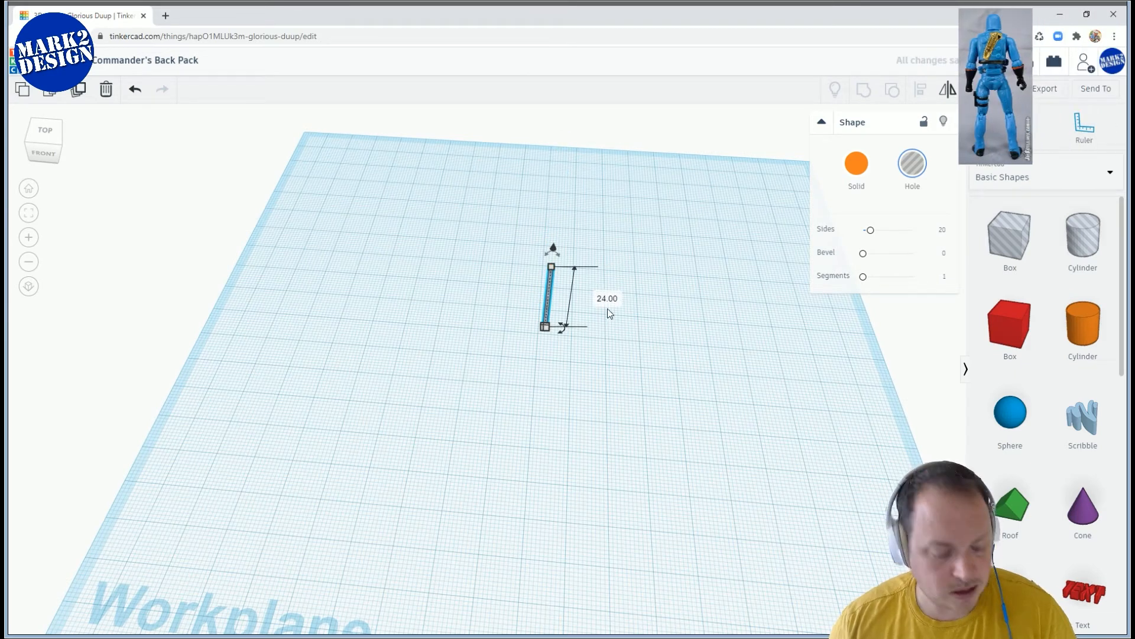
key("ctrl+z")
left_click_drag(562, 133, 554, 276)
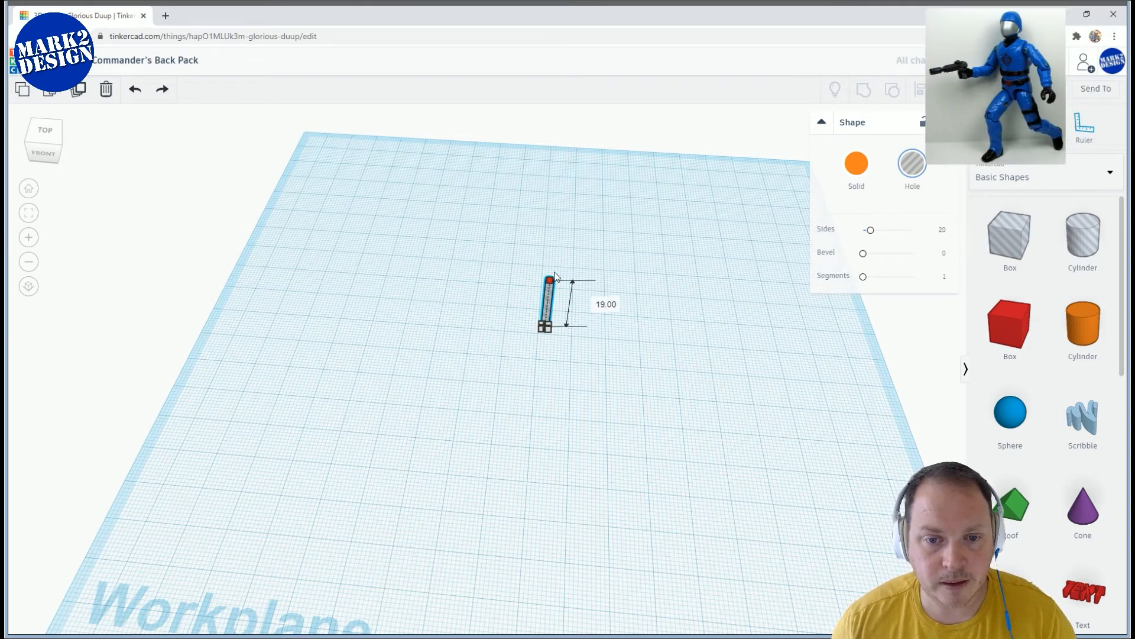
left_click(596, 270)
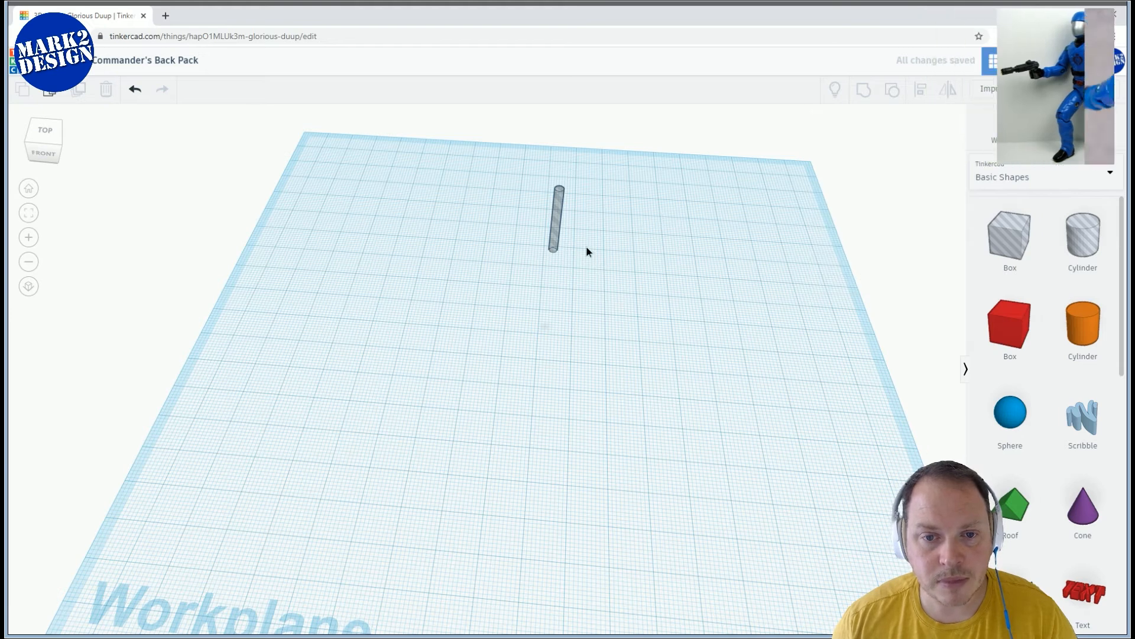
Place a duplicate of the hole cylinder beside the original and set the copy's height to 20 mm
middle_click_drag(585, 247, 527, 332)
scroll(532, 331, "up", 2)
right_click_drag(534, 331, 460, 325)
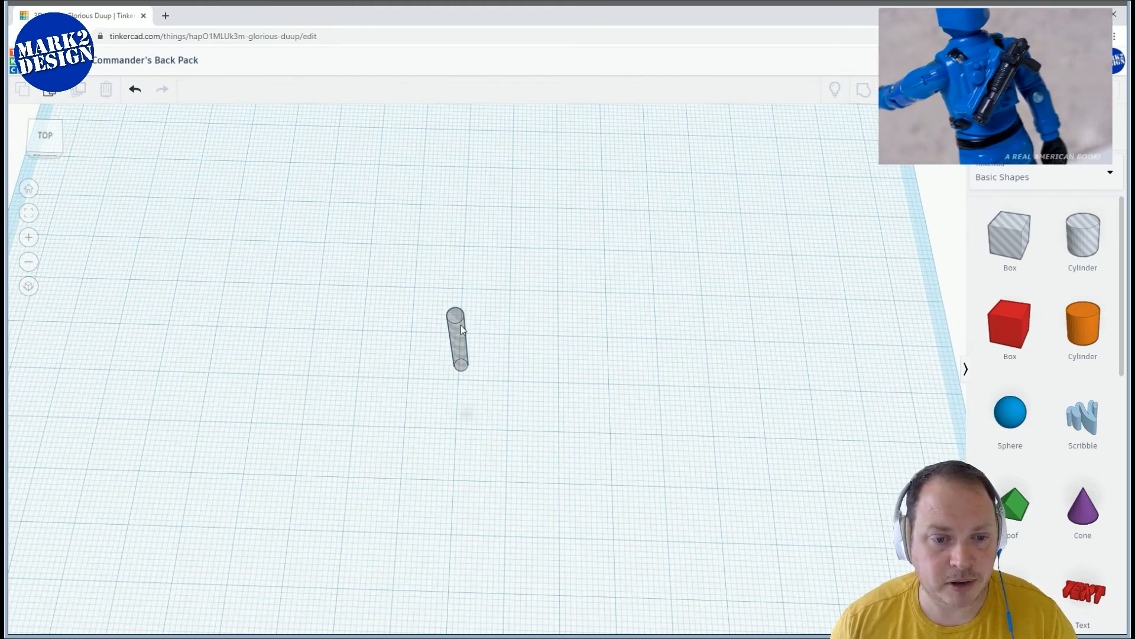
left_click(460, 325)
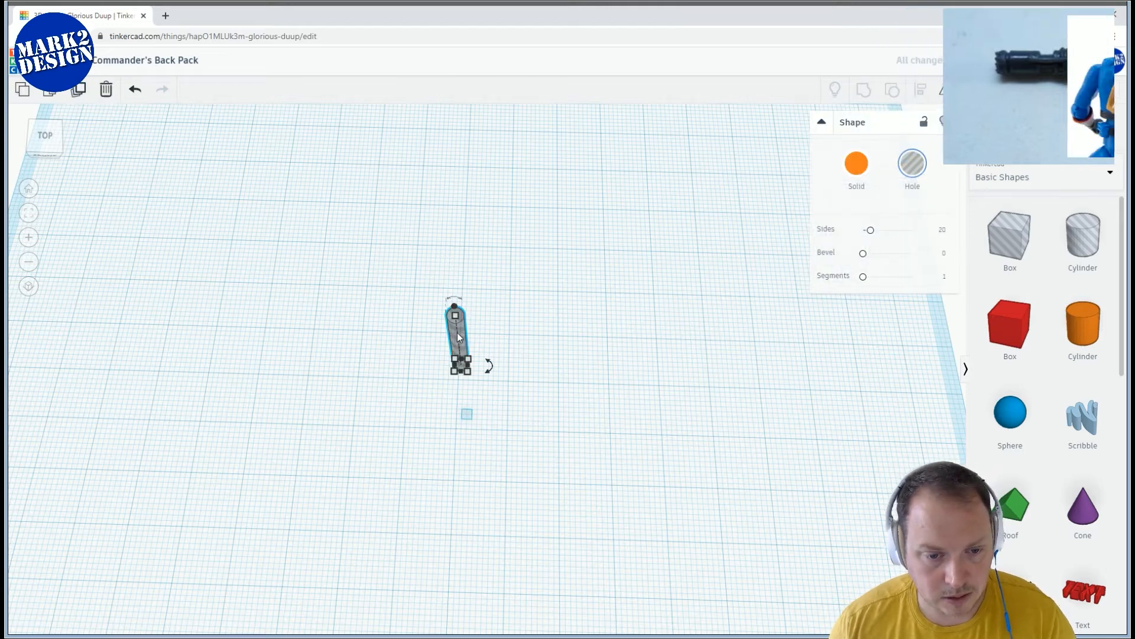
left_click(466, 331)
left_click_drag(496, 317, 498, 313)
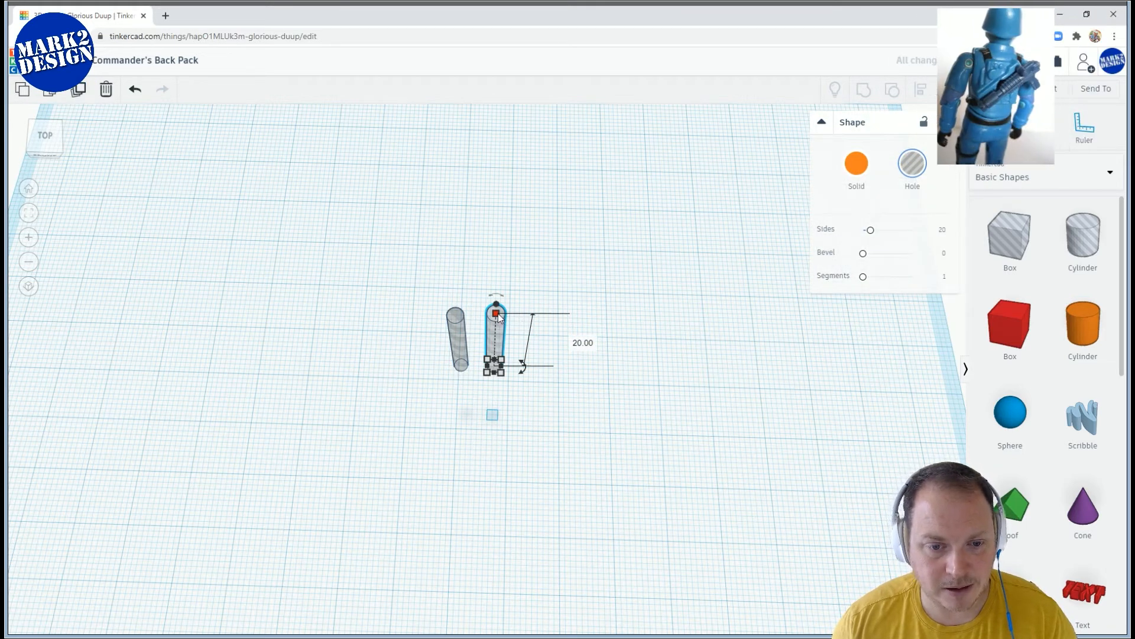
left_click(560, 308)
Place a 20 mm solid box beside the two hole cylinders and raise it 30 mm above the workplane
left_click(1010, 325)
left_click(433, 382)
right_click_drag(433, 382, 379, 319)
left_click_drag(397, 343, 440, 377)
left_click_drag(413, 323, 382, 231)
right_click_drag(381, 230, 374, 265)
left_click_drag(388, 260, 405, 303, "shift")
left_click_drag(413, 273, 378, 197)
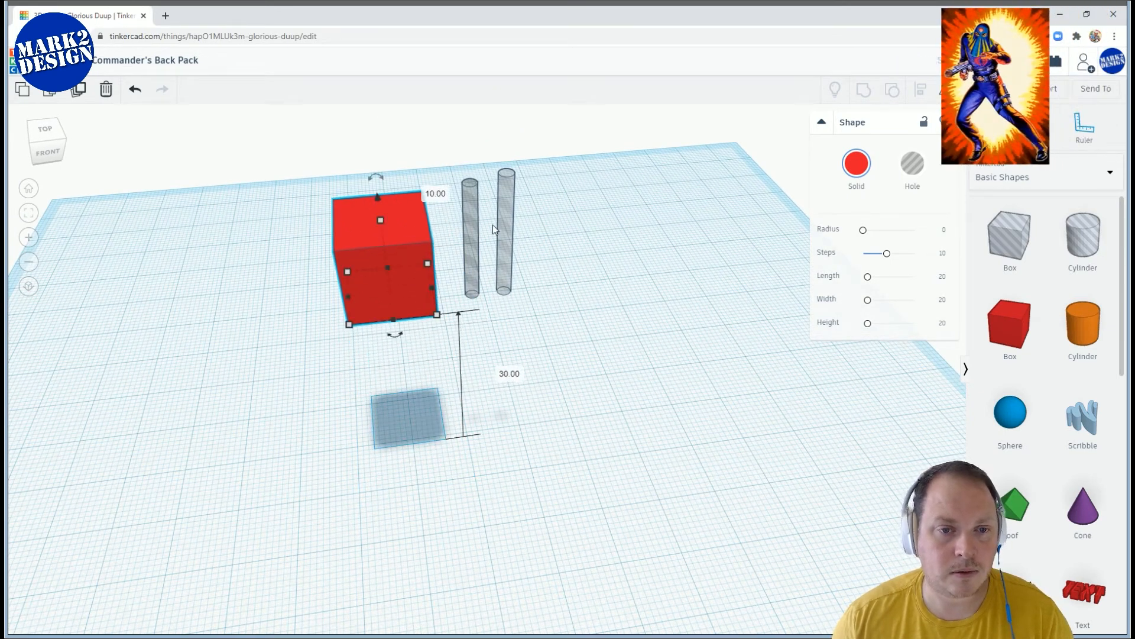
Duplicate the shorter hole cylinder, move the copy through the box, and group both to cut the hole
left_click(472, 224)
left_click(81, 95)
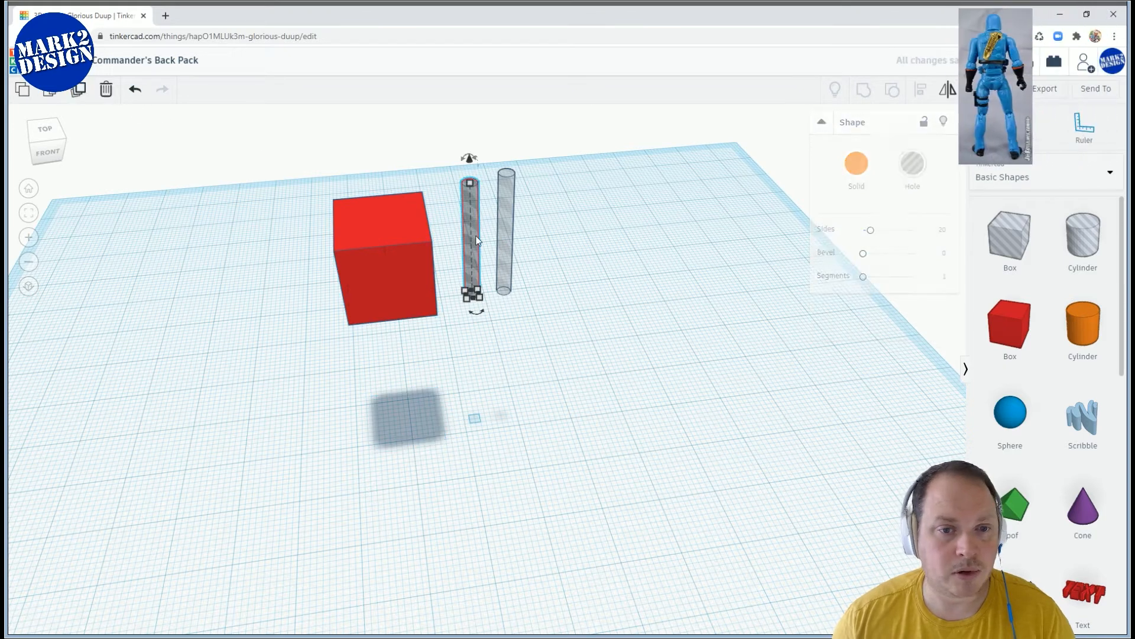
left_click_drag(463, 224, 378, 183)
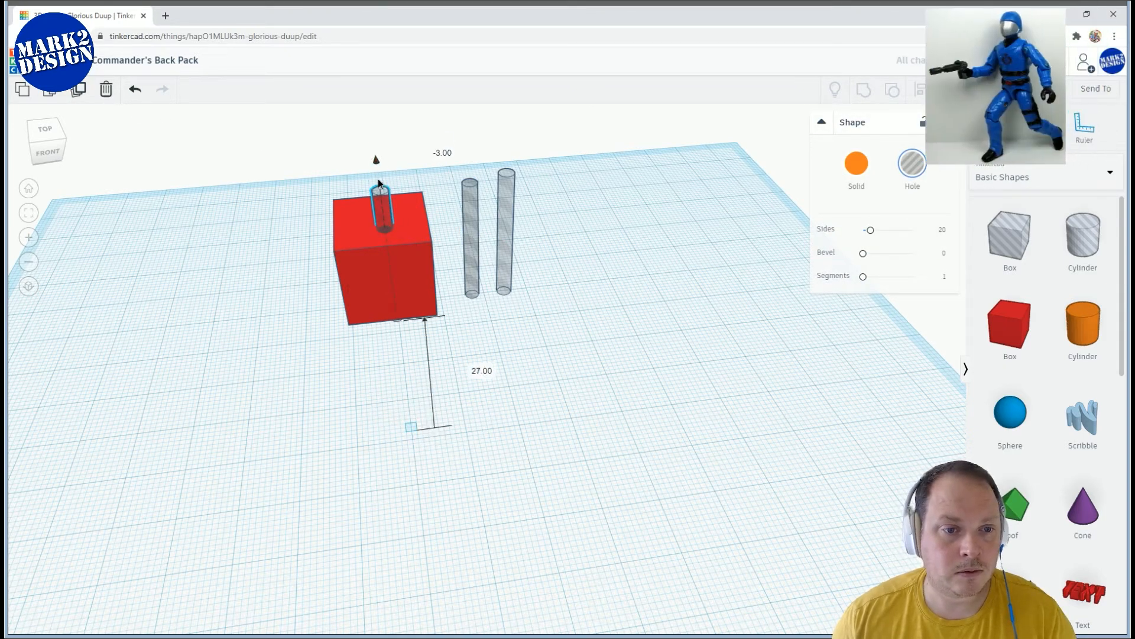
left_click(416, 232, "shift")
left_click(865, 94)
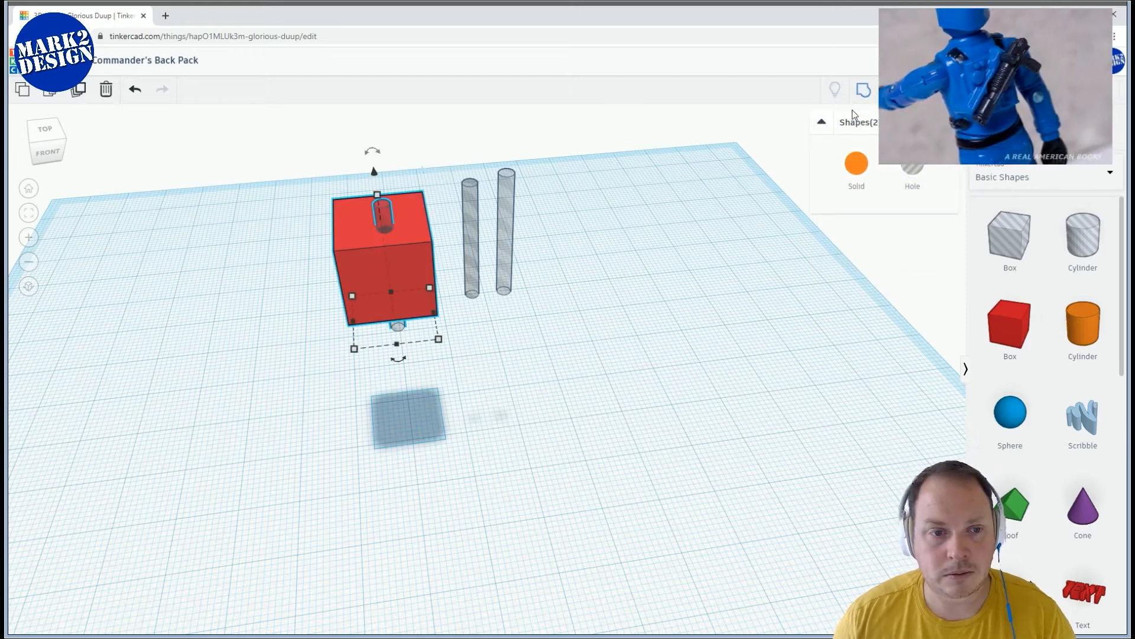
Flatten and raise the drilled box to 36 mm above the workplane, and recolour it light blue
mouse_move(381, 220)
left_mouse_down()
mouse_move(391, 271)
mouse_move(379, 206)
left_mouse_up()
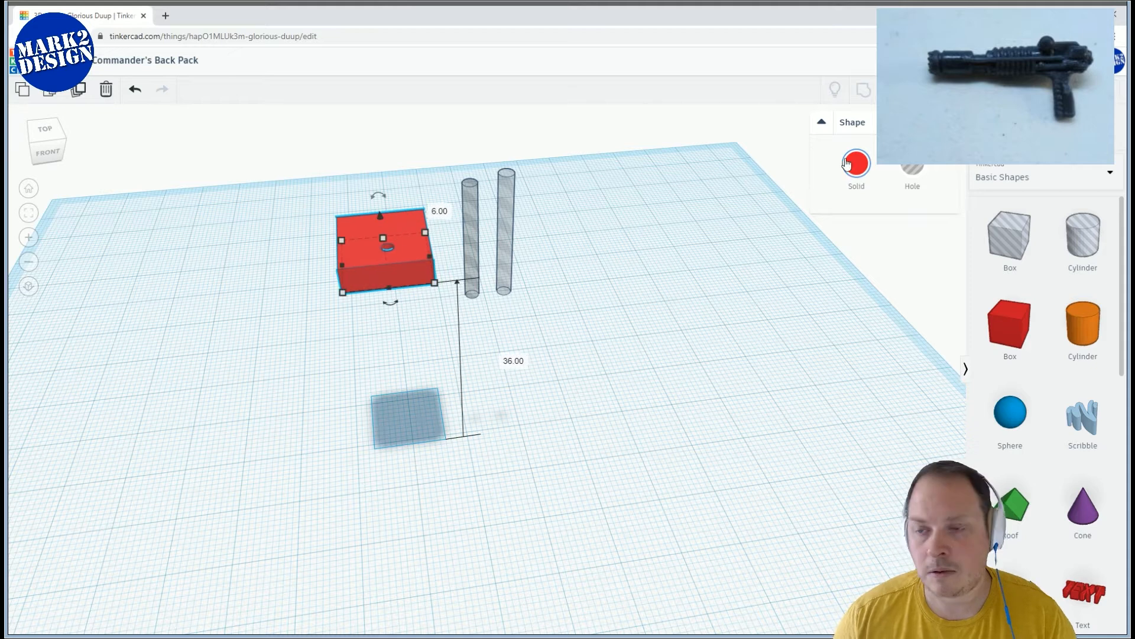
left_click(856, 168)
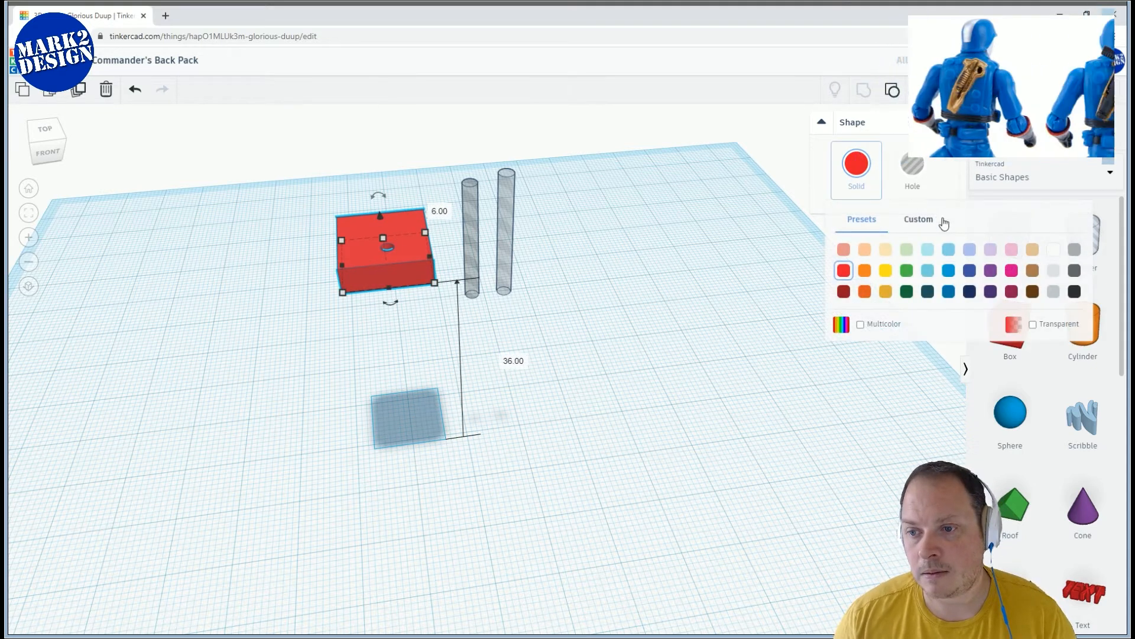
left_click(923, 275)
left_click(547, 377)
Move the shorter cylinder about 8 mm onto the drilled box beside its hole and make it solid orange
right_click_drag(547, 376, 407, 414)
middle_click_drag(407, 414, 587, 350)
scroll(587, 350, "up", 5)
middle_click_drag(630, 276, 505, 294)
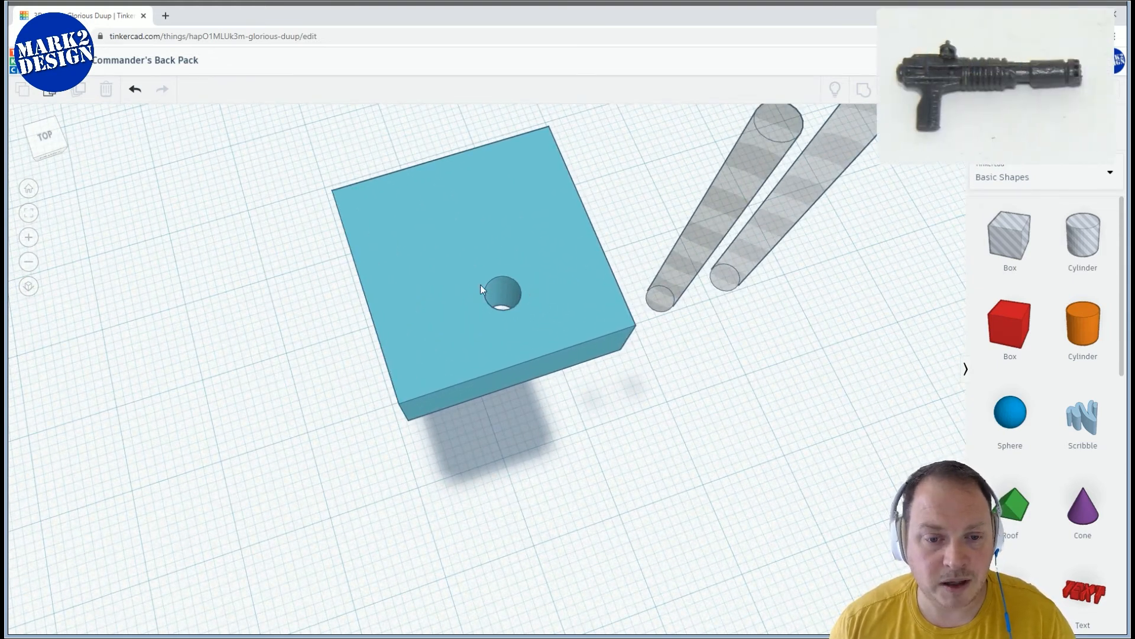
scroll(591, 301, "down", 4)
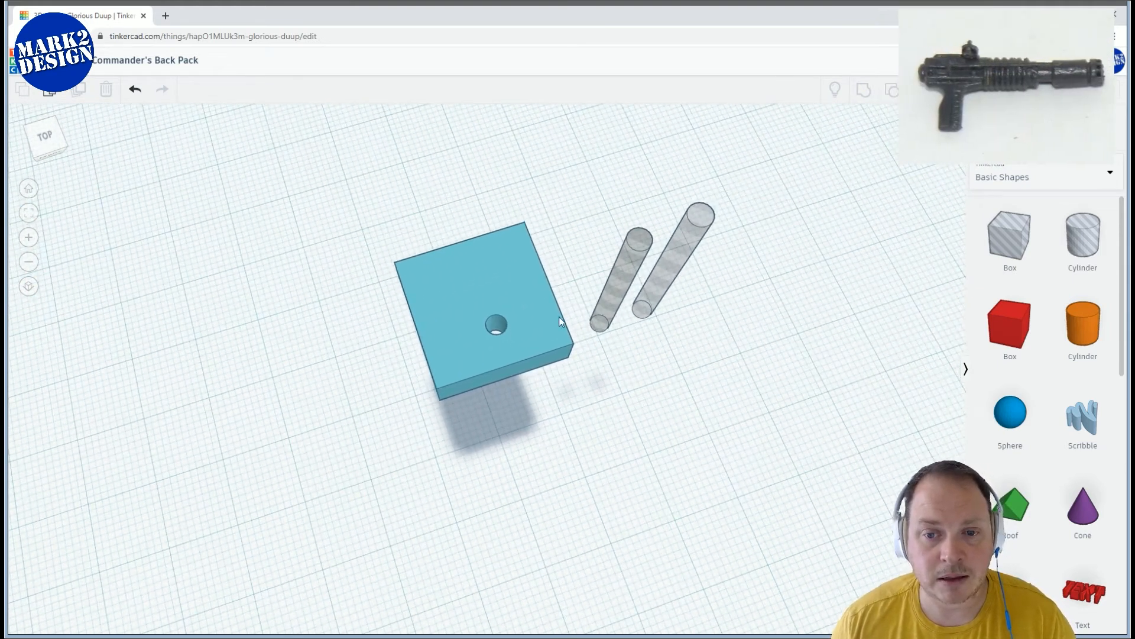
left_click_drag(619, 276, 544, 278)
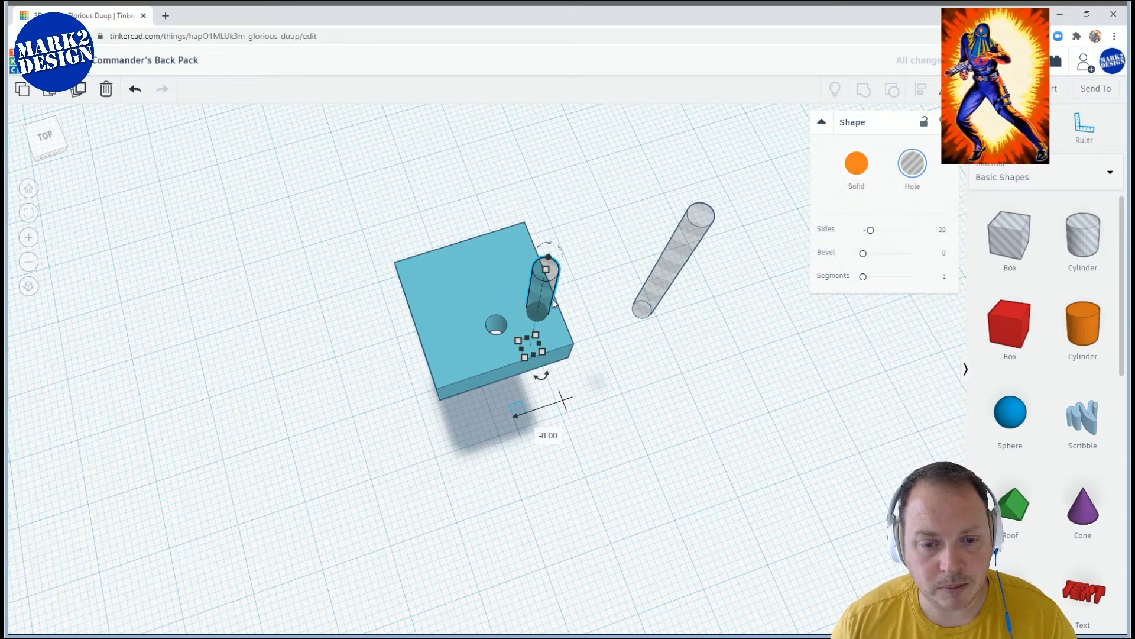
left_click(854, 169)
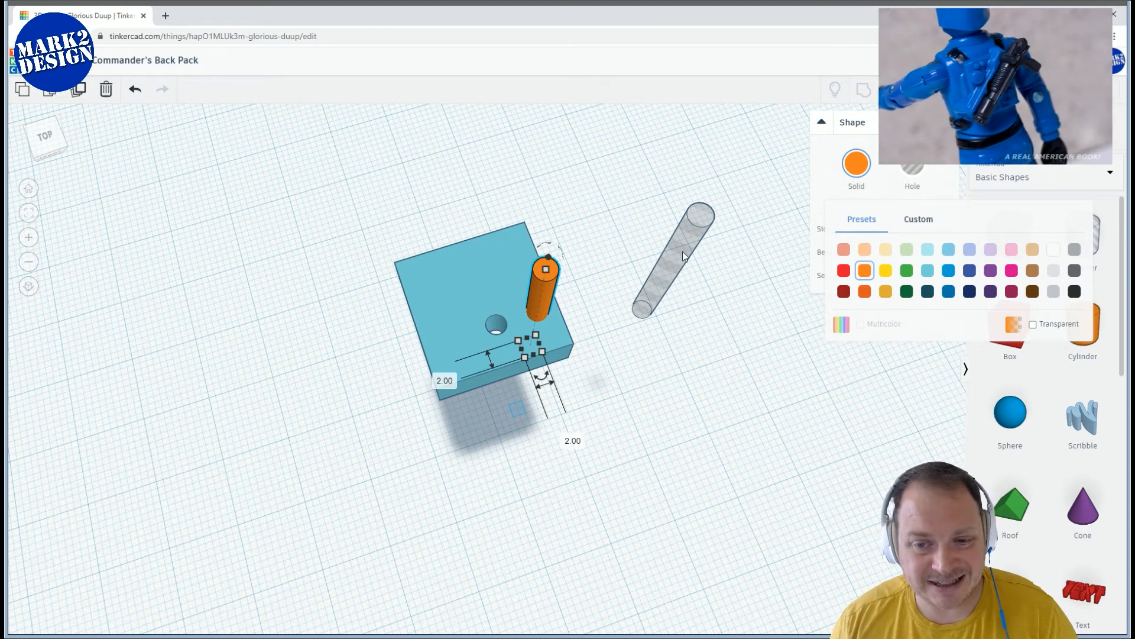
Move the taller hole cylinder about 7 mm toward the box, and delete all the shapes from the workplane
left_click_drag(682, 247, 607, 273)
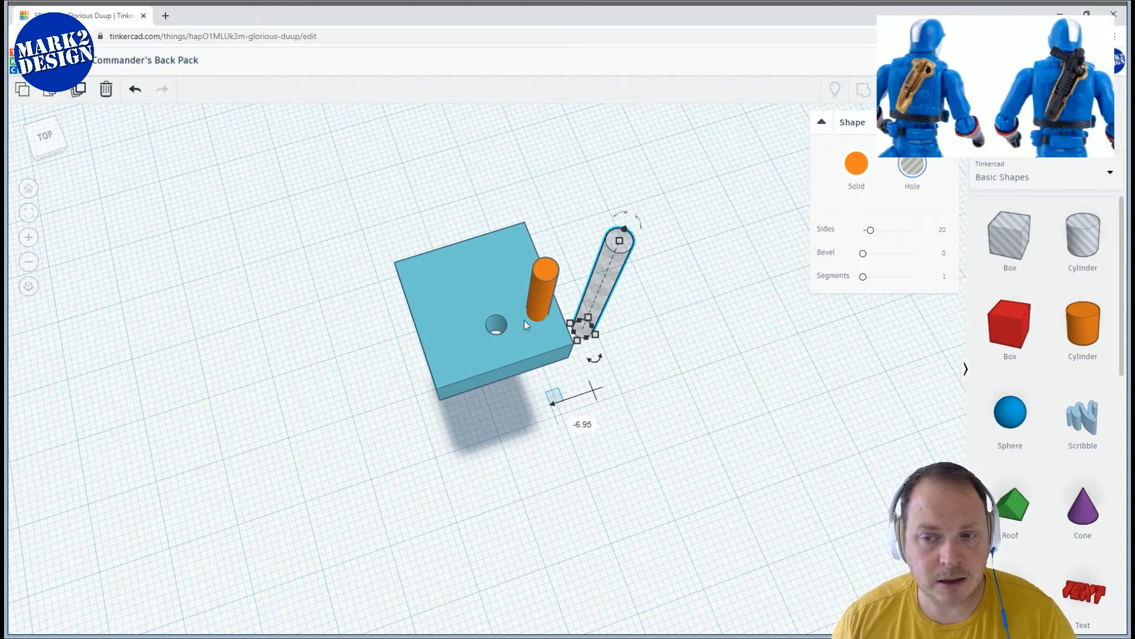
scroll(630, 279, "down", 2)
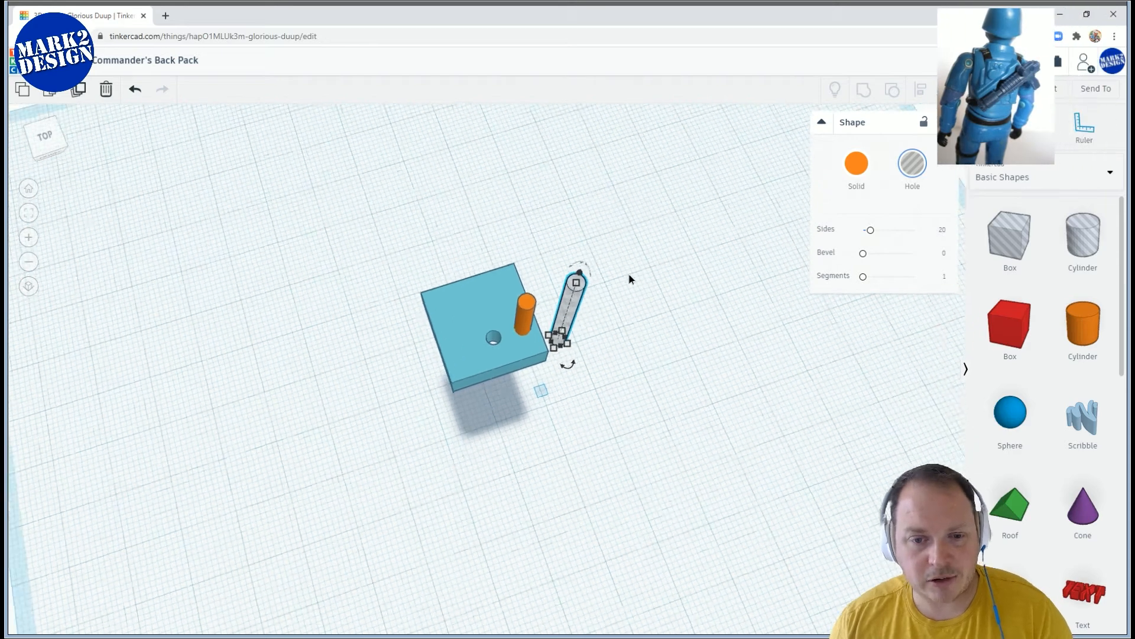
right_click_drag(631, 279, 380, 157)
left_click_drag(380, 157, 592, 324)
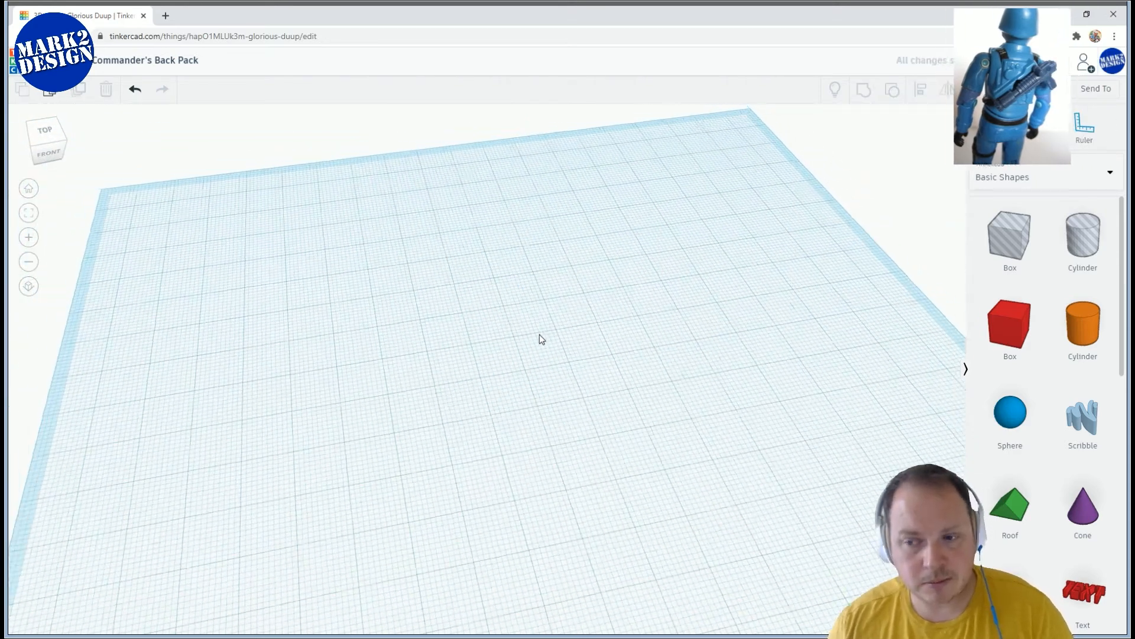
Place a solid cone on the empty workplane and raise it above the surface
scroll(539, 335, "down", 1)
middle_click_drag(540, 319, 564, 300)
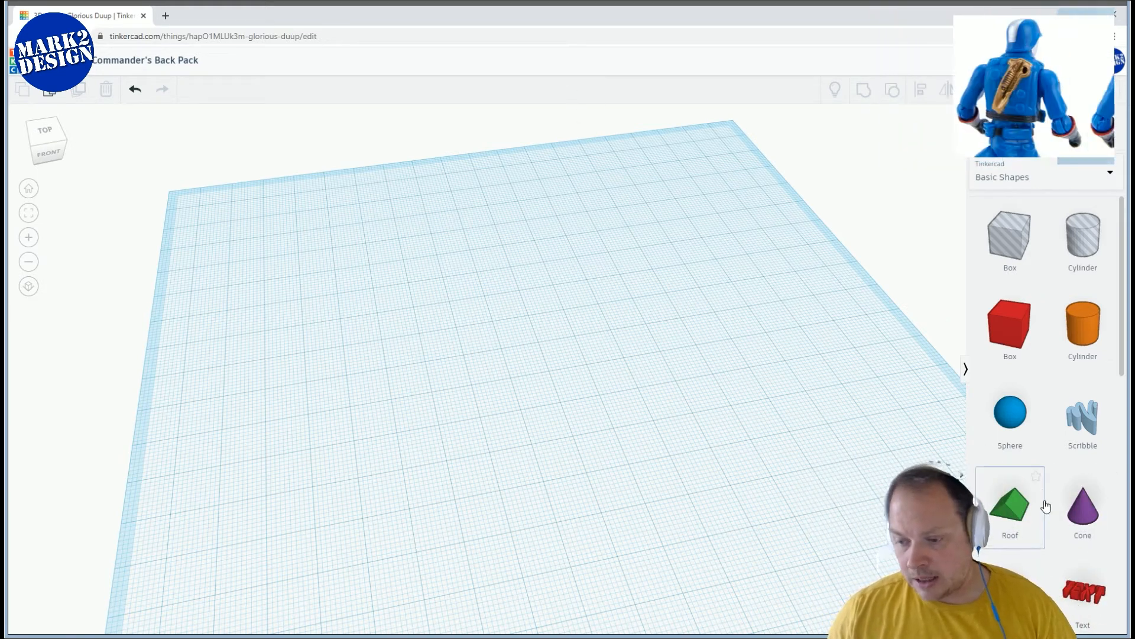
scroll(1013, 520, "down", 4)
scroll(1040, 534, "down", 3)
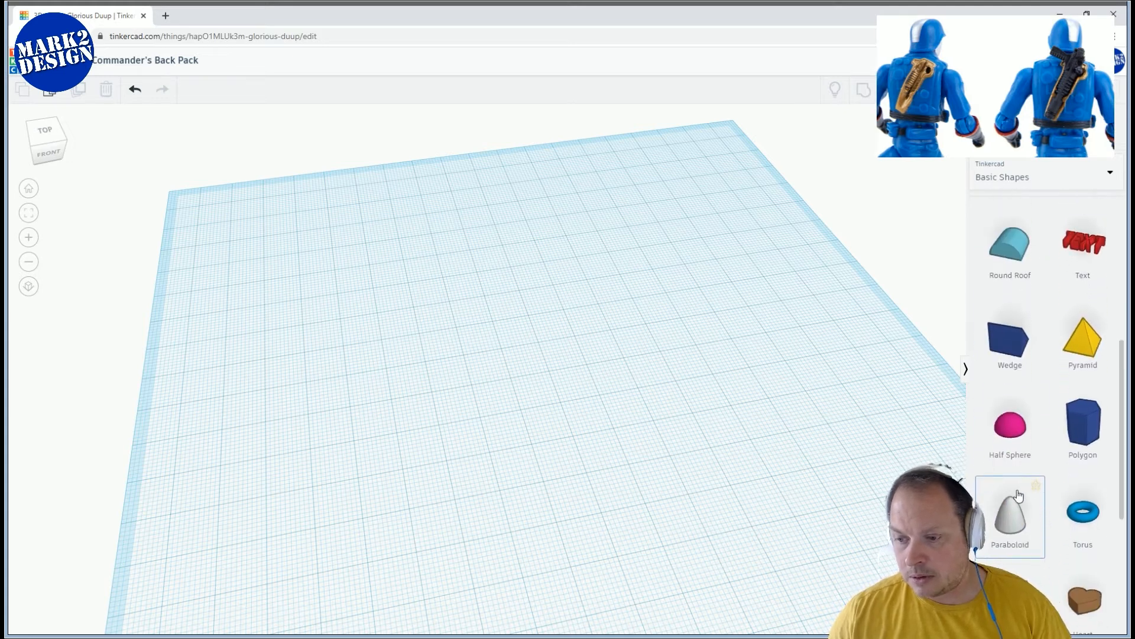
scroll(1018, 499, "up", 3)
scroll(1018, 499, "up", 3)
left_click(1082, 452)
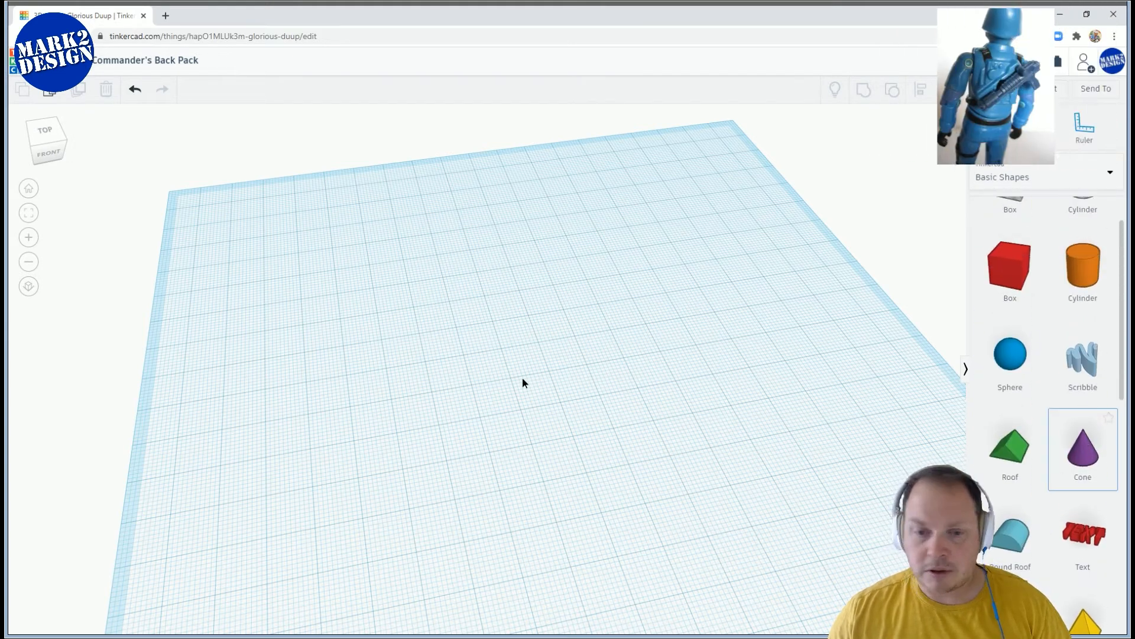
left_click(585, 408)
right_click_drag(693, 424, 578, 279)
left_click_drag(579, 278, 632, 209)
scroll(645, 279, "down", 2)
right_click_drag(646, 278, 637, 291)
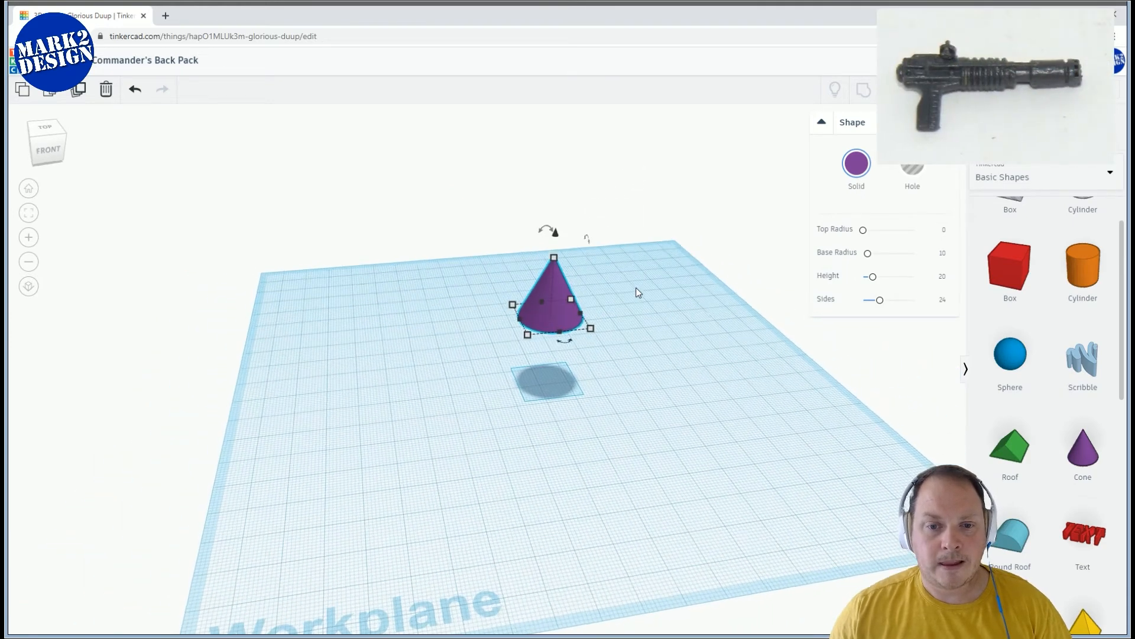
Rotate the cone 90° in the side view so it lies horizontally
right_click_drag(669, 337, 444, 215)
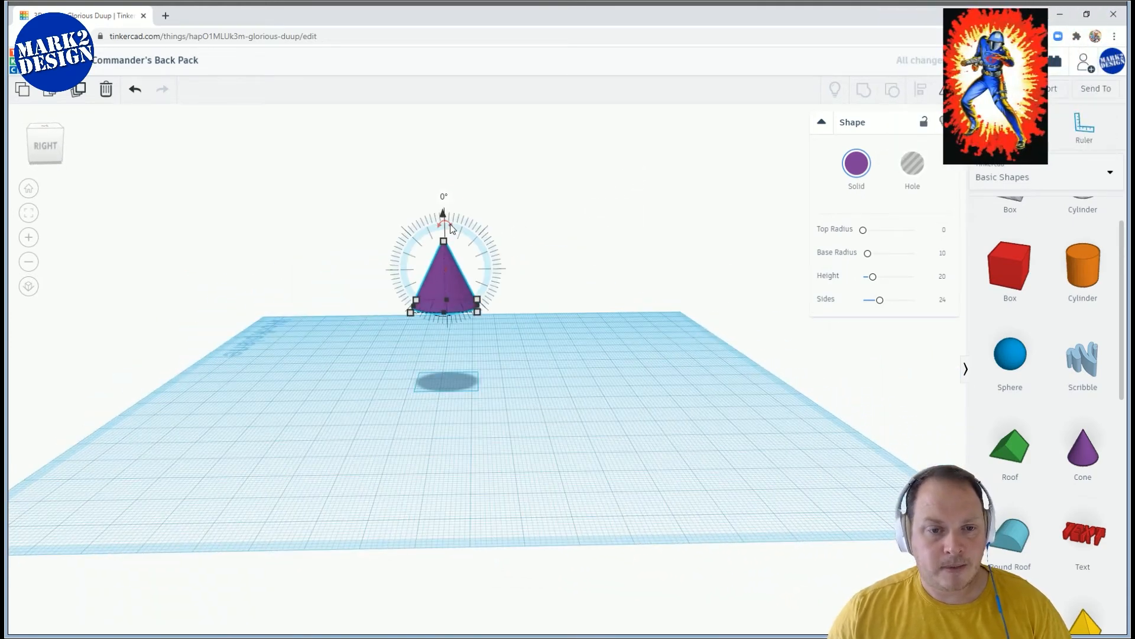
type("90")
key("Return")
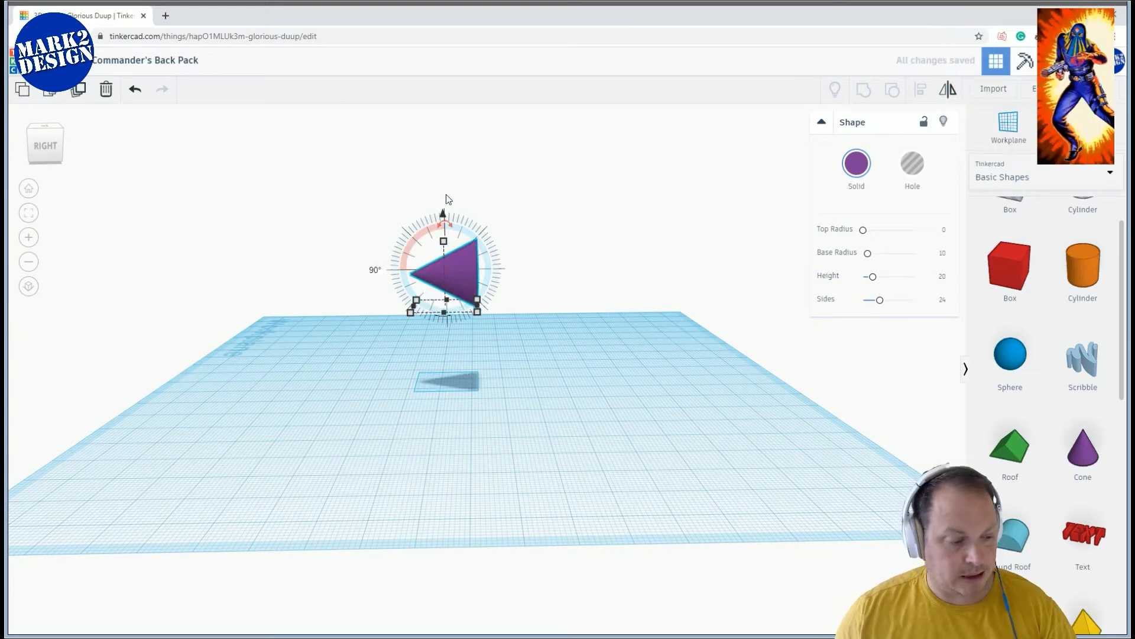
right_click_drag(545, 258, 698, 196)
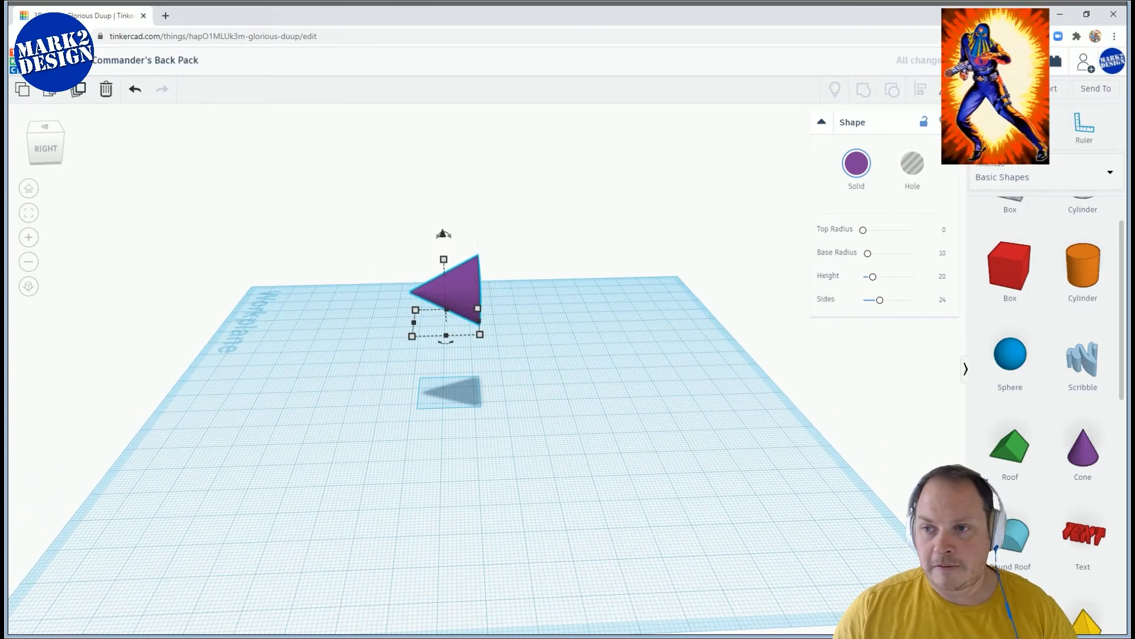
Flip the horizontal cone so its tip points the opposite way, and set its sides to 64
left_click(460, 304)
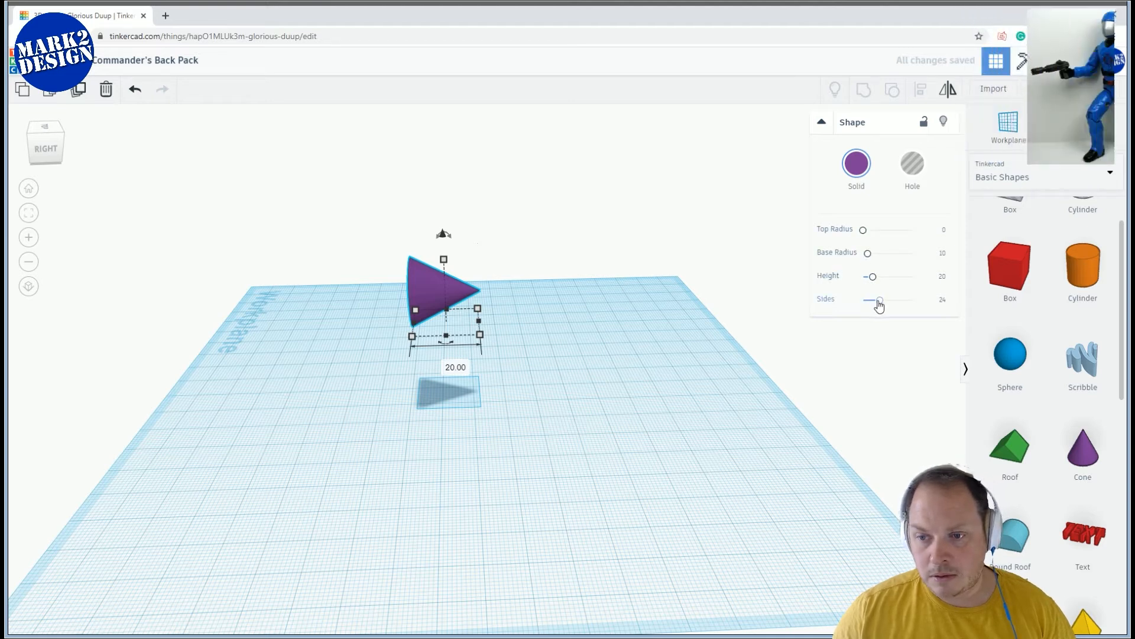
left_click_drag(879, 300, 914, 300)
middle_click_drag(606, 346, 668, 379)
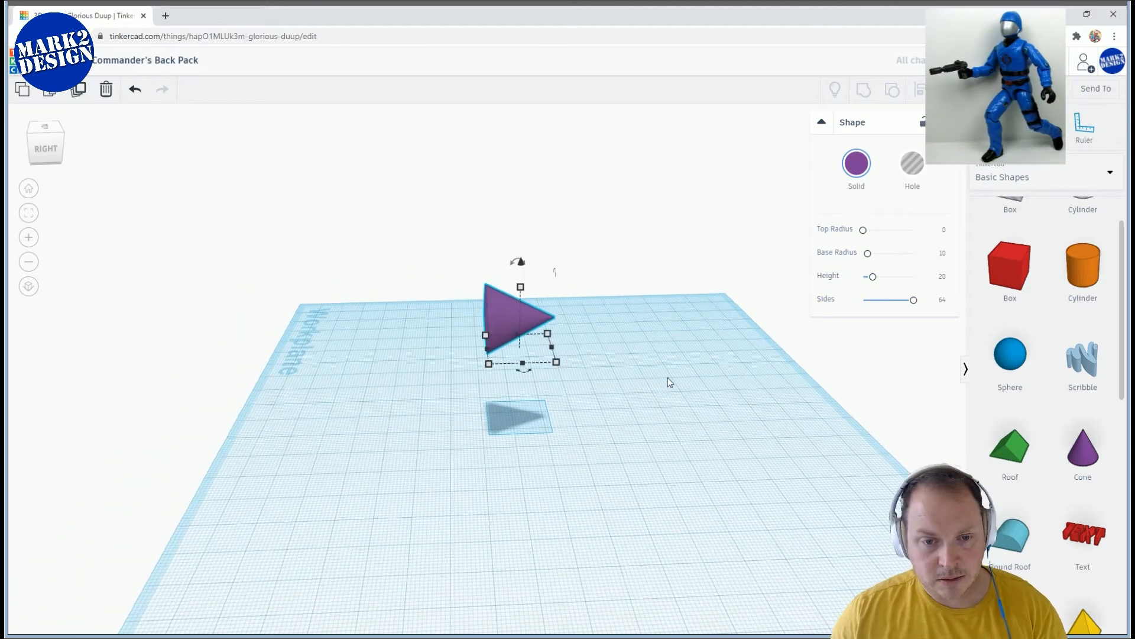
scroll(662, 377, "up", 3)
right_click_drag(657, 376, 634, 376)
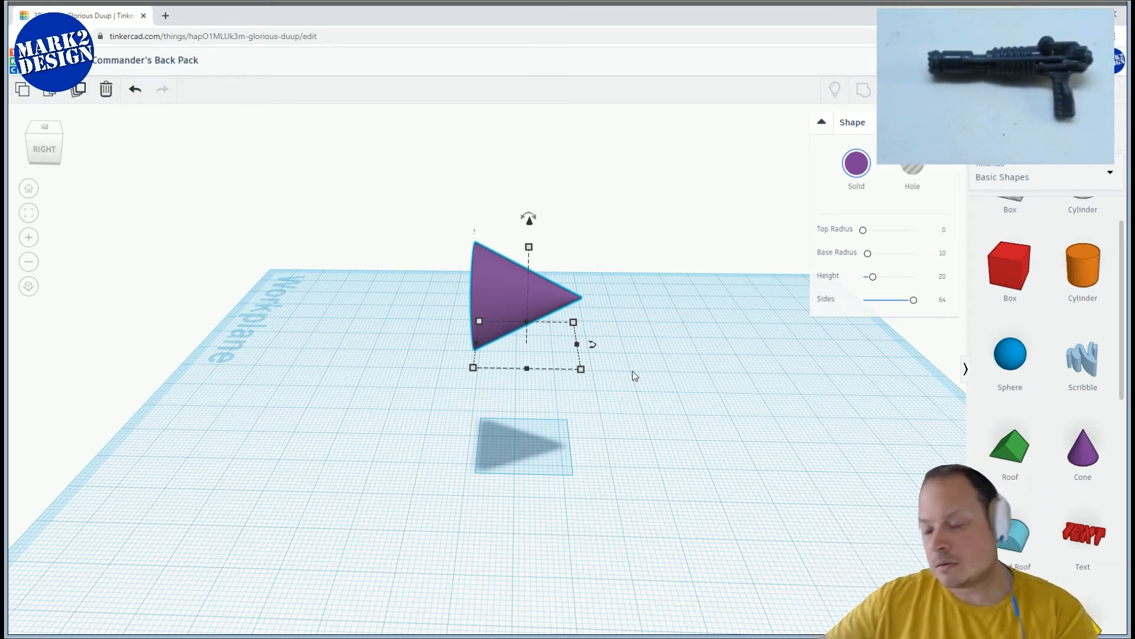
Set the cone's height and width to 3.35 mm, leaving its length along the axis untouched
mouse_move(531, 251)
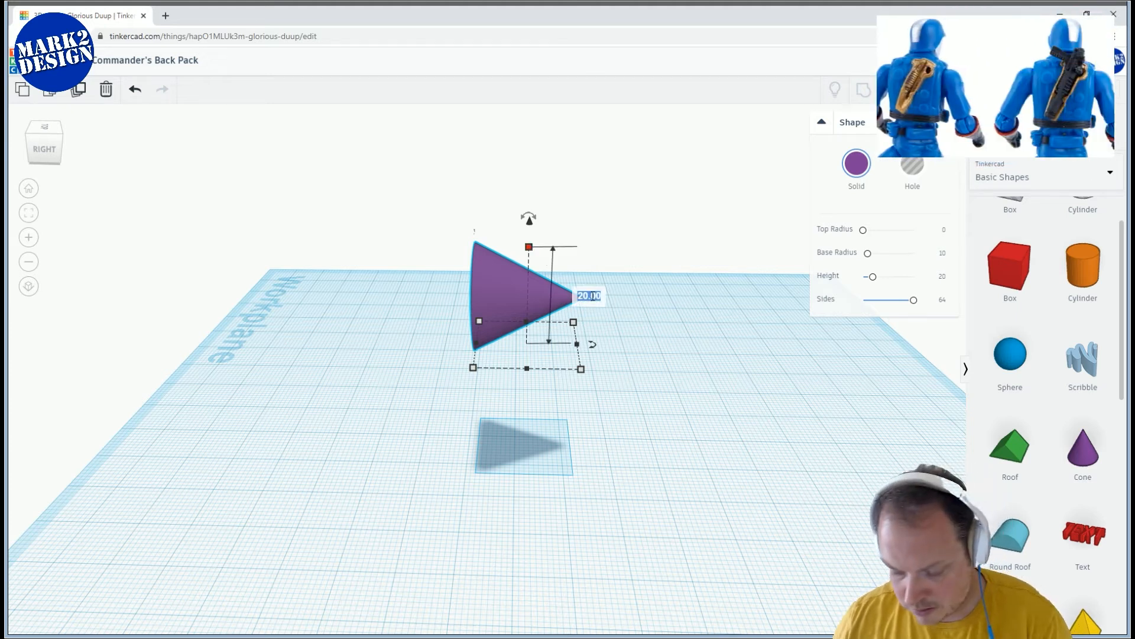
key("Return")
mouse_move(473, 364)
type("3.35")
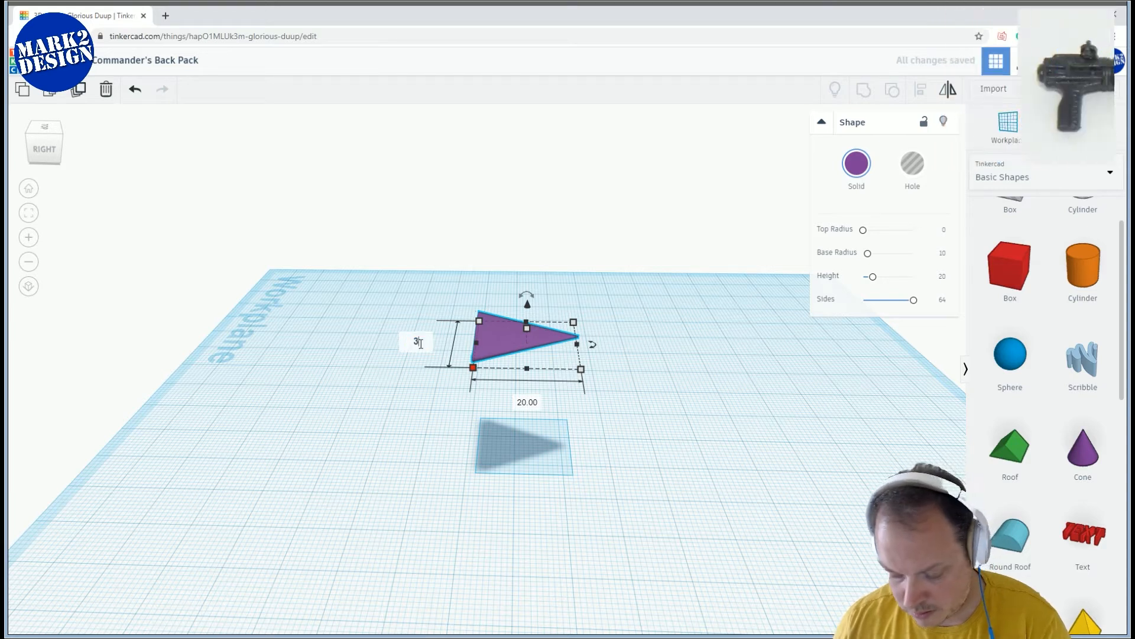
key("Return")
Shorten the cone along its axis and set its length to 3.45 mm
right_click_drag(727, 364, 639, 368)
scroll(655, 304, "up", 3)
scroll(655, 303, "up", 1)
mouse_move(676, 290)
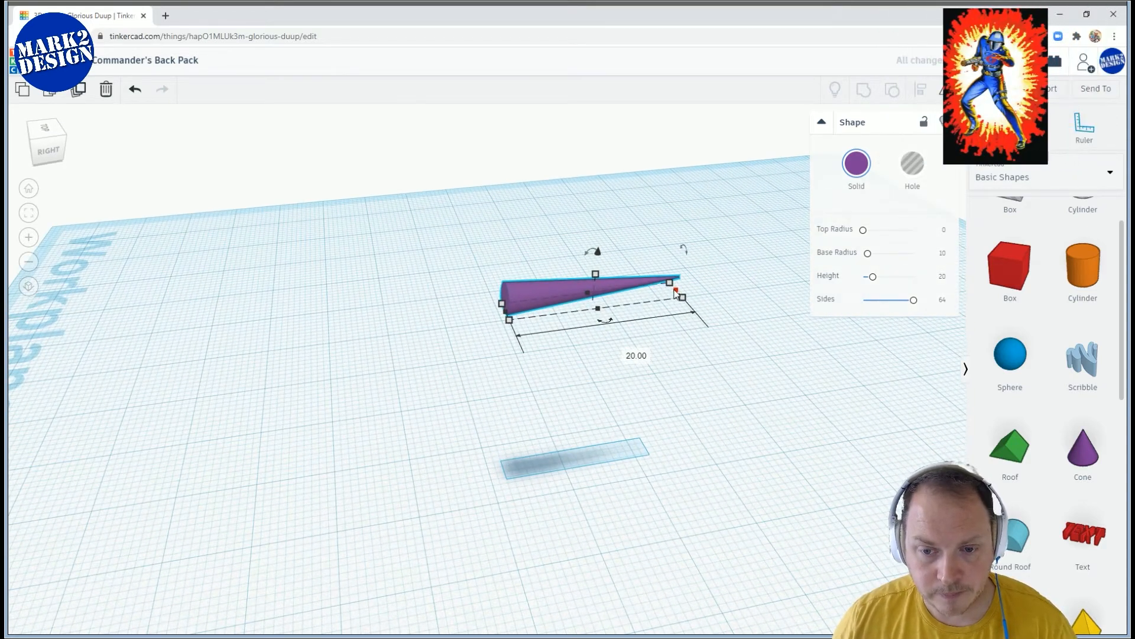
left_click_drag(676, 291, 543, 289)
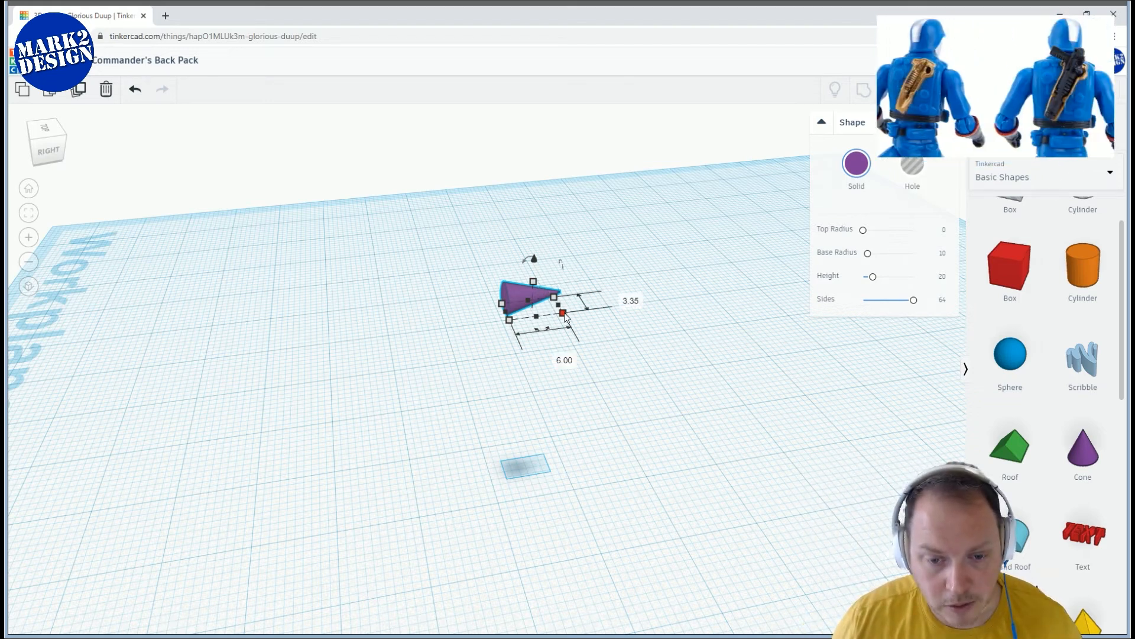
left_click(559, 355)
type("3.45")
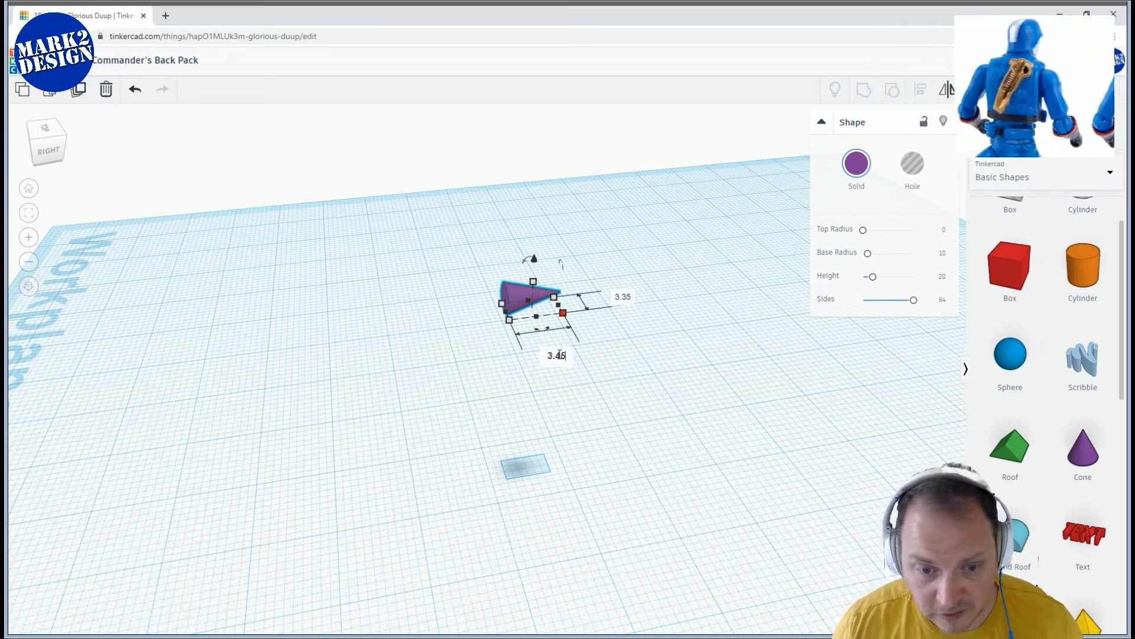
key("Return")
Set the cone's length along its axis to 3.5 mm
right_click_drag(605, 365, 514, 342)
scroll(512, 354, "up", 6)
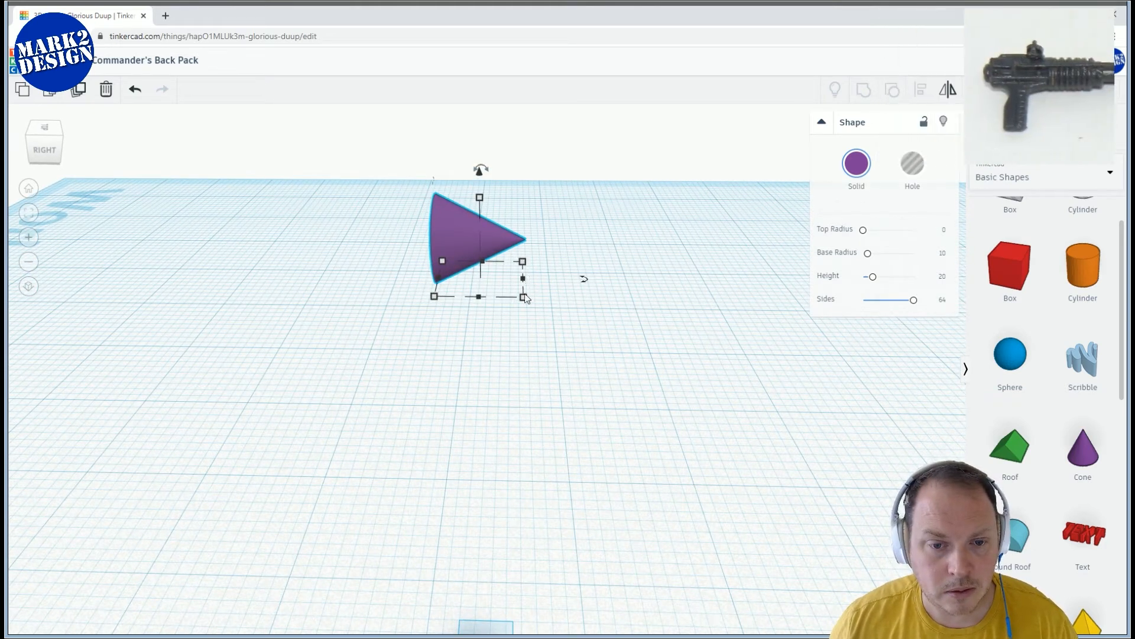
mouse_move(524, 297)
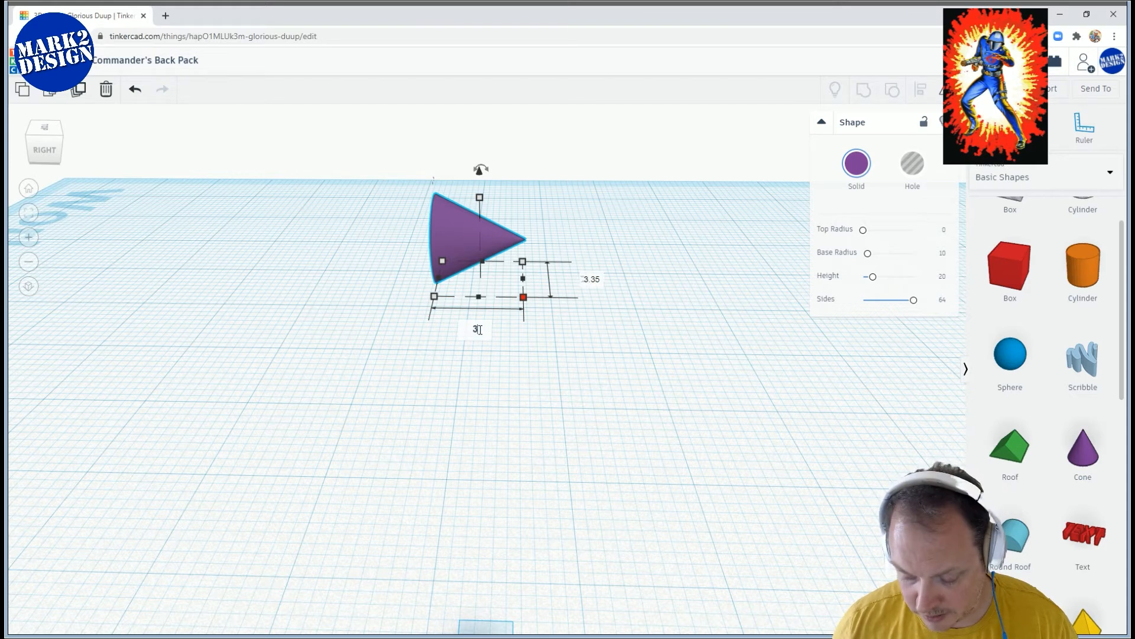
type(".5")
key("Return")
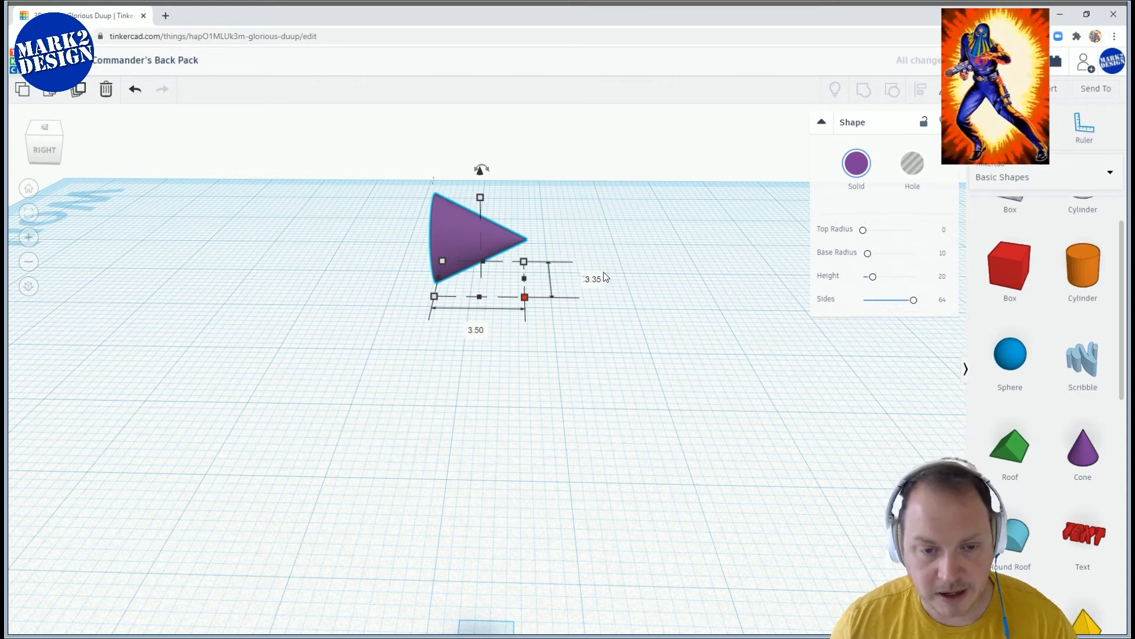
Increase the cone's top radius to about 9.75 to make it a slightly tapered cylinder, and deselect it
scroll(606, 301, "up", 2)
key("f")
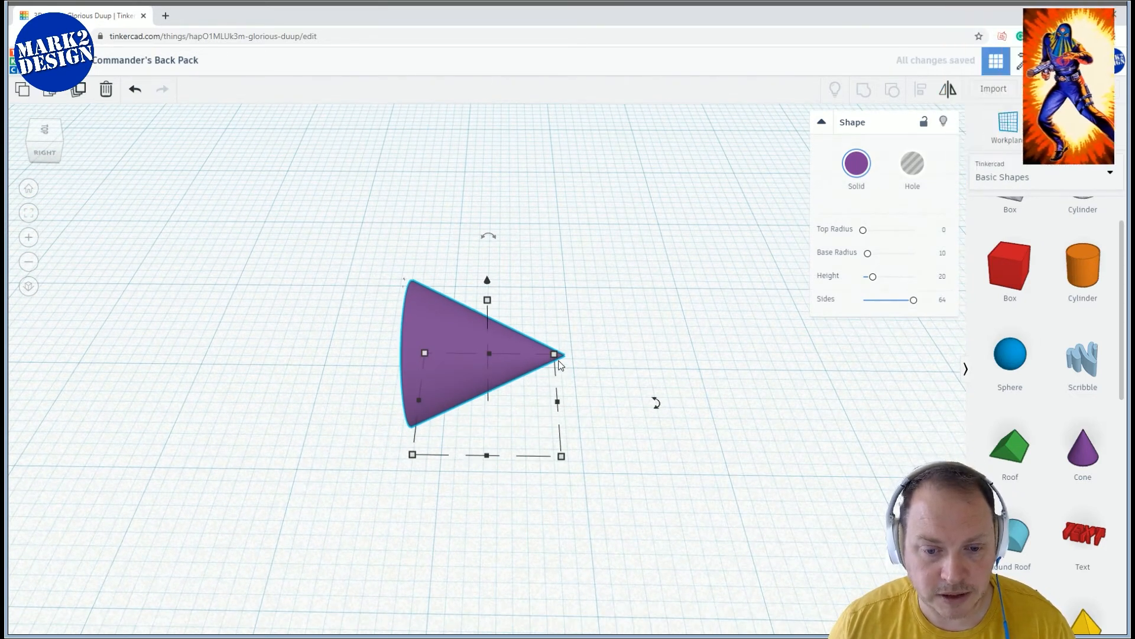
left_click_drag(864, 233, 877, 231)
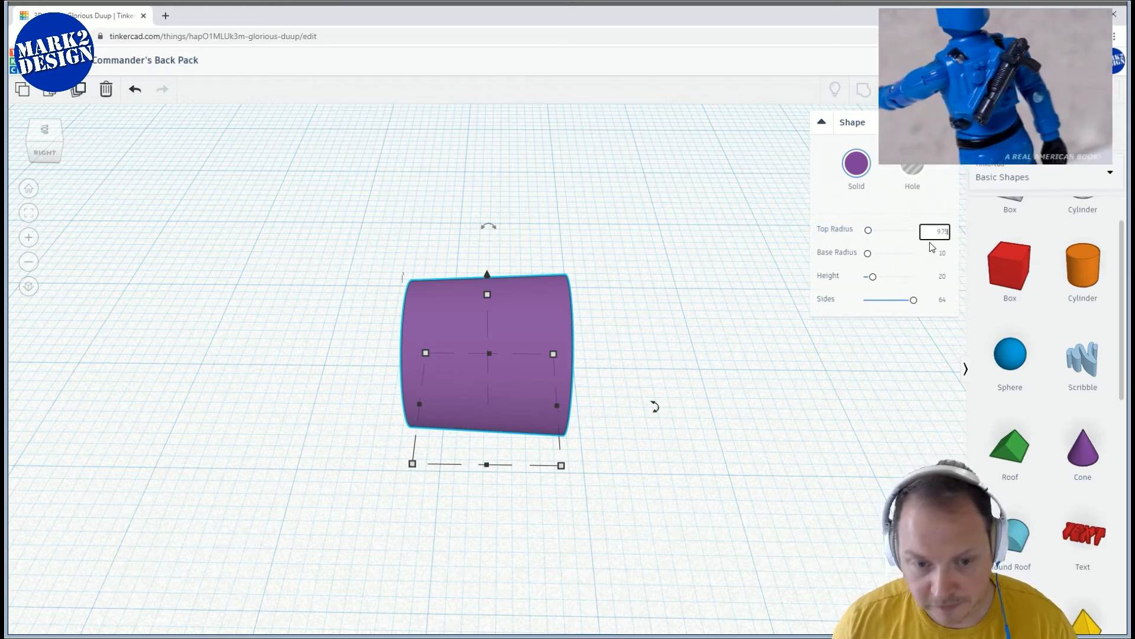
right_click_drag(703, 349, 565, 356)
scroll(649, 317, "down", 3)
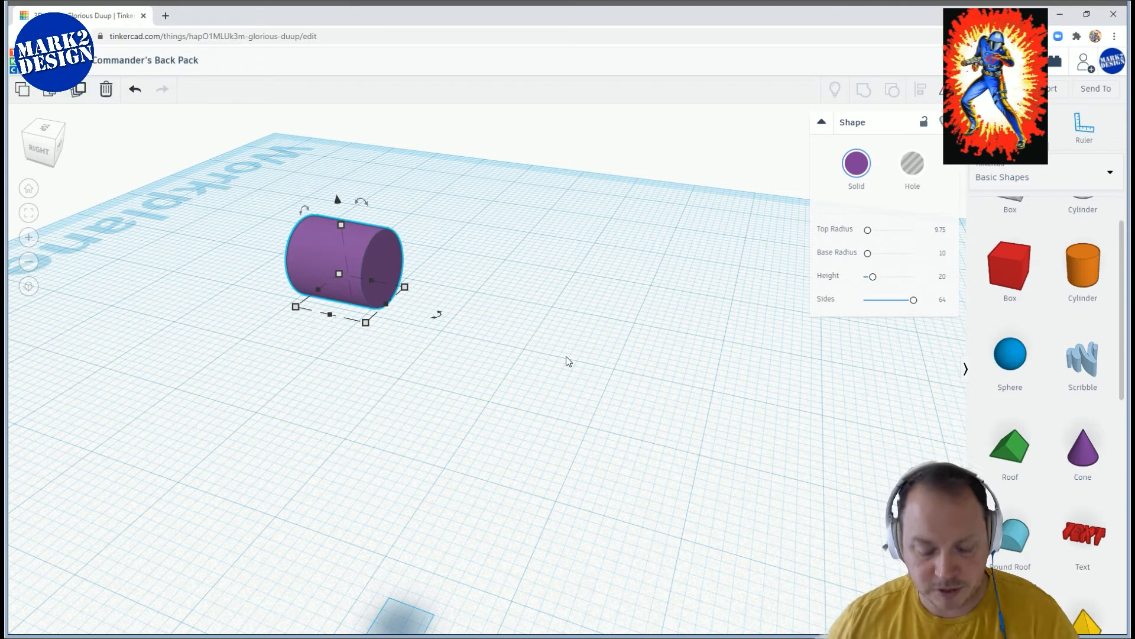
left_click(941, 231)
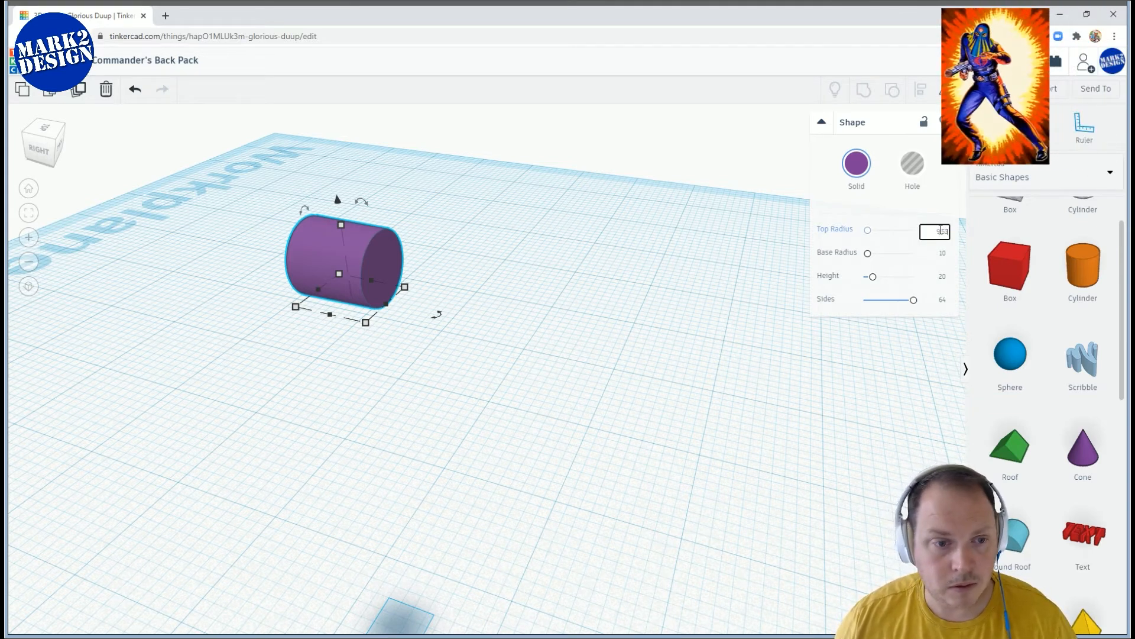
left_click(641, 264)
Place a solid red box beside the small tapered cylinder and raise it above the workplane
right_click_drag(920, 254, 570, 280)
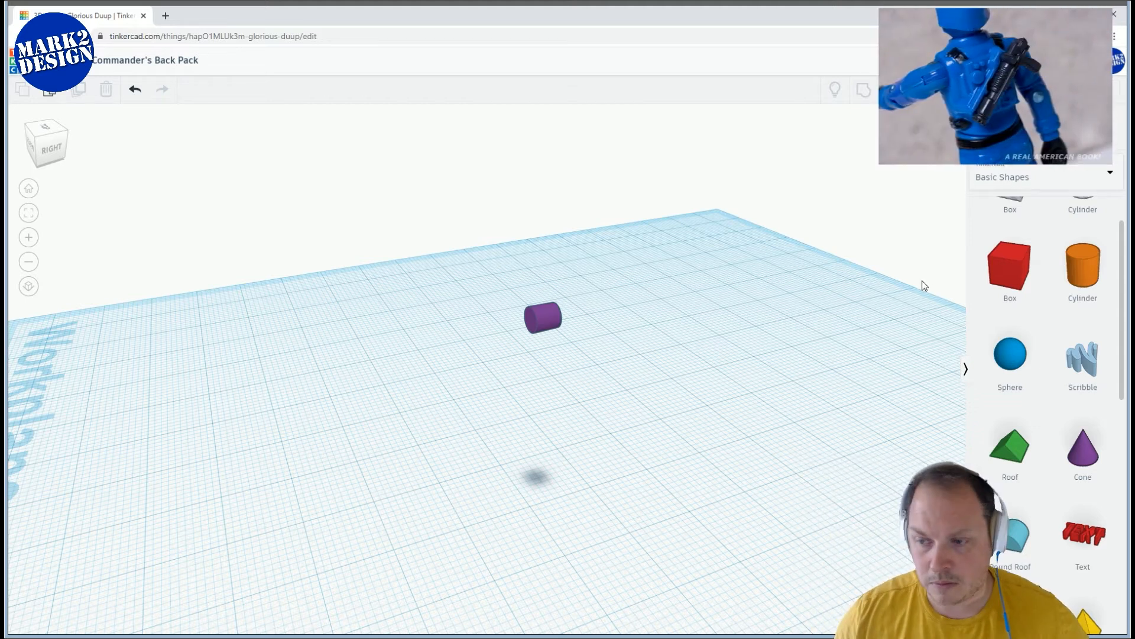
left_click_drag(1019, 256, 477, 489)
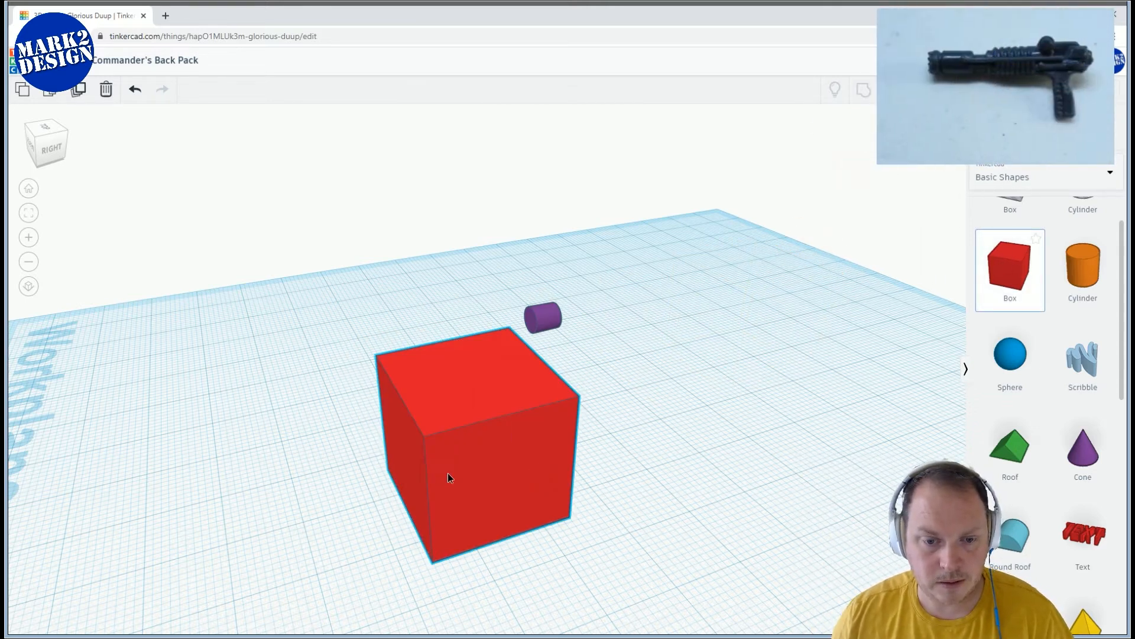
right_click_drag(449, 473, 390, 408)
left_click_drag(429, 333, 410, 250)
right_click_drag(424, 301, 467, 363)
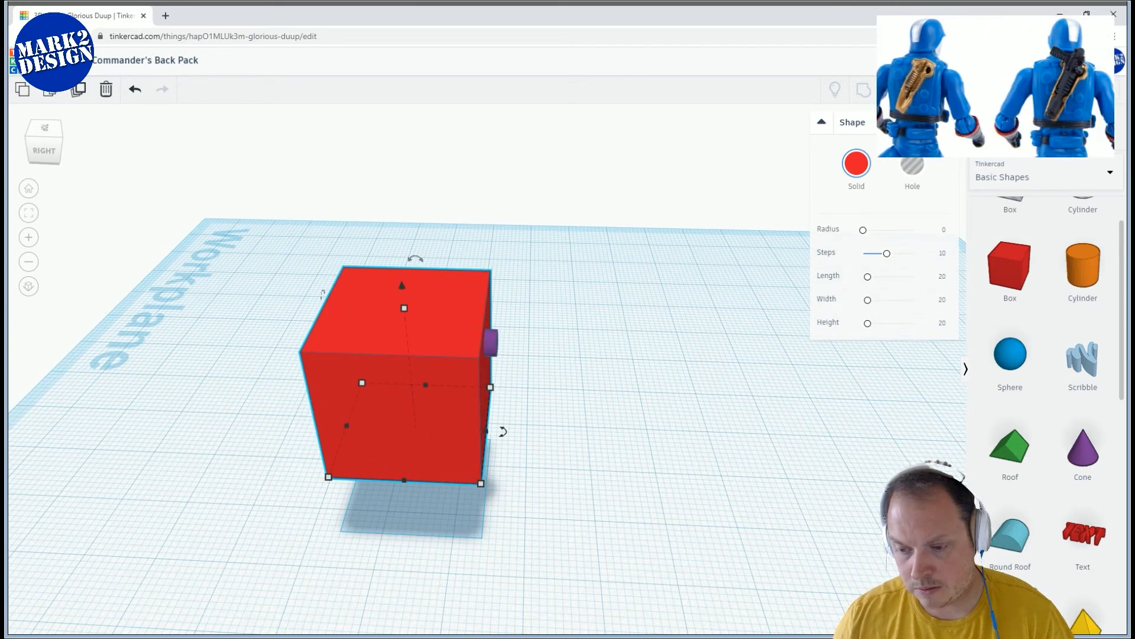
Reposition the box beside the small cylinder, turn it into a hole, and narrow it to 4.67 mm
right_click_drag(715, 482, 656, 473)
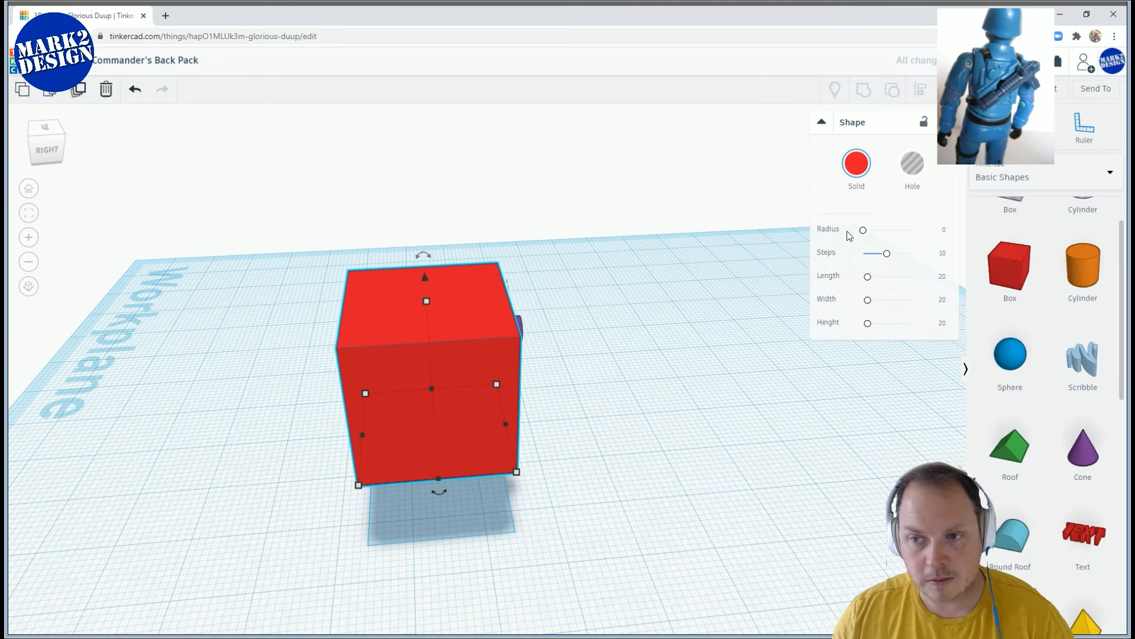
right_click_drag(713, 346, 671, 350)
left_click_drag(476, 413, 461, 412)
right_click_drag(513, 416, 549, 417)
scroll(548, 418, "up", 3)
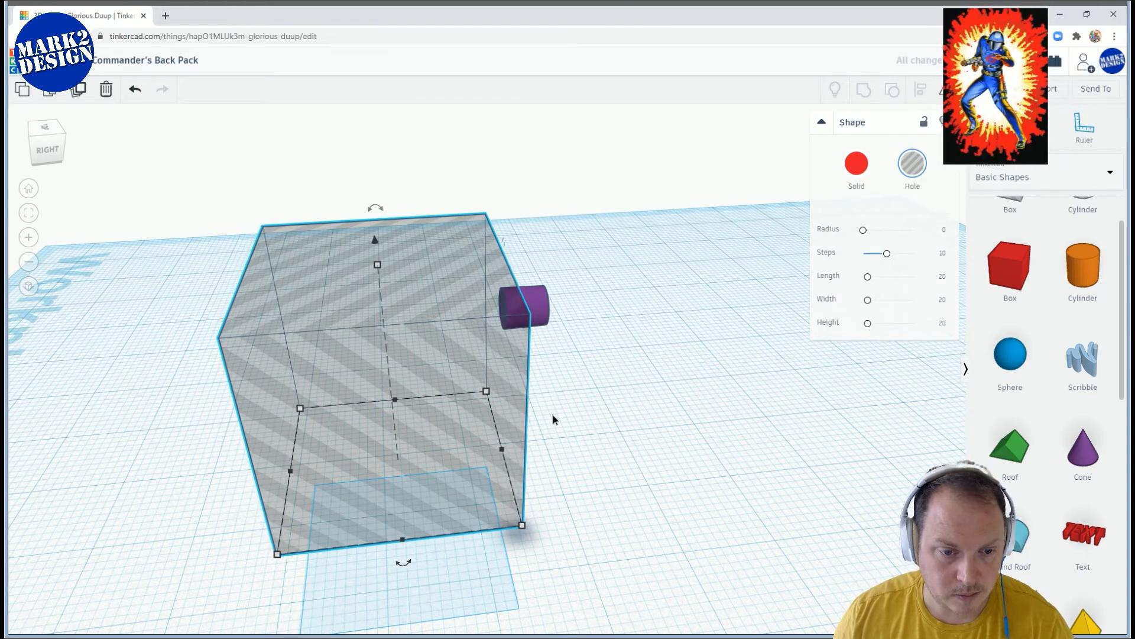
left_click_drag(289, 471, 492, 468)
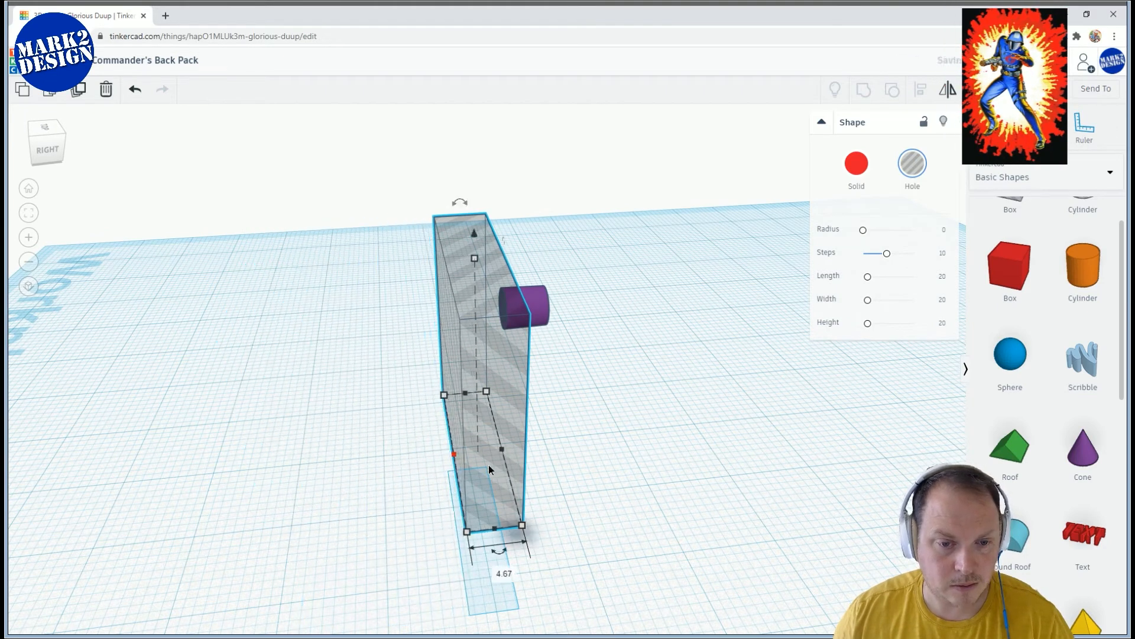
Check the narrowed hole box's height and its position against the small tapered cylinder from several angles
right_click_drag(492, 468, 431, 224)
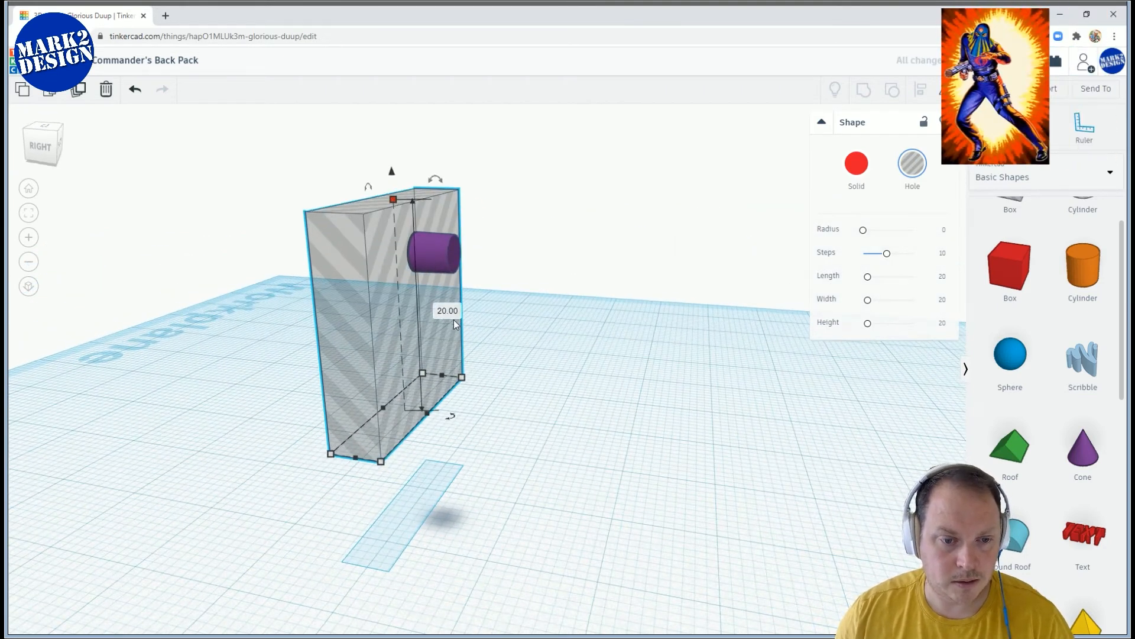
scroll(523, 362, "up", 3)
scroll(518, 369, "down", 2)
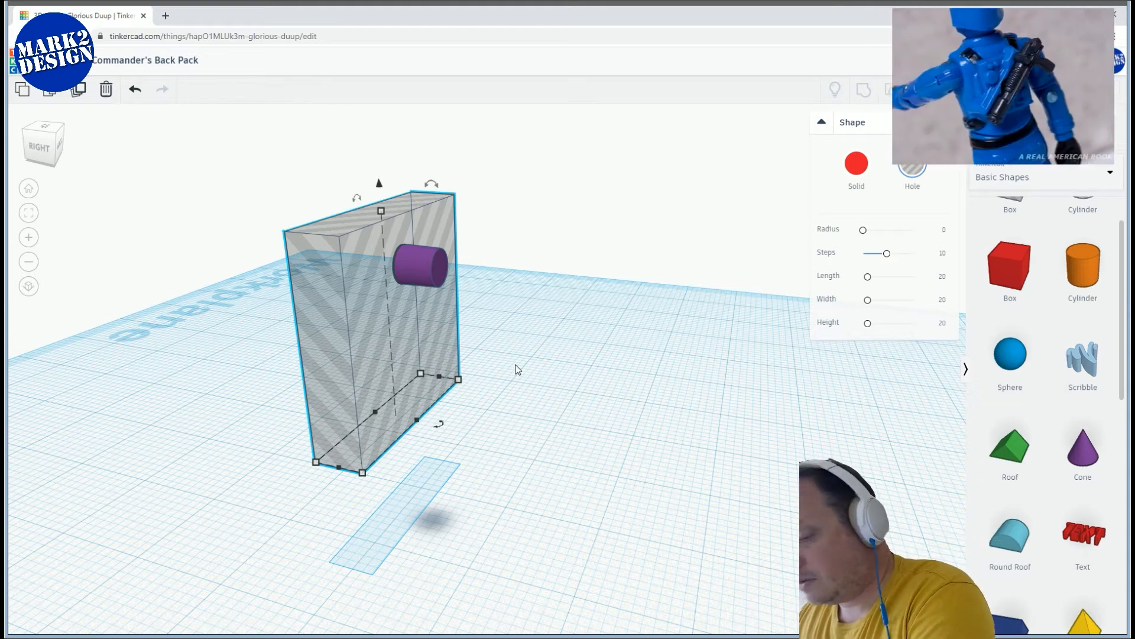
right_click_drag(602, 323, 612, 339)
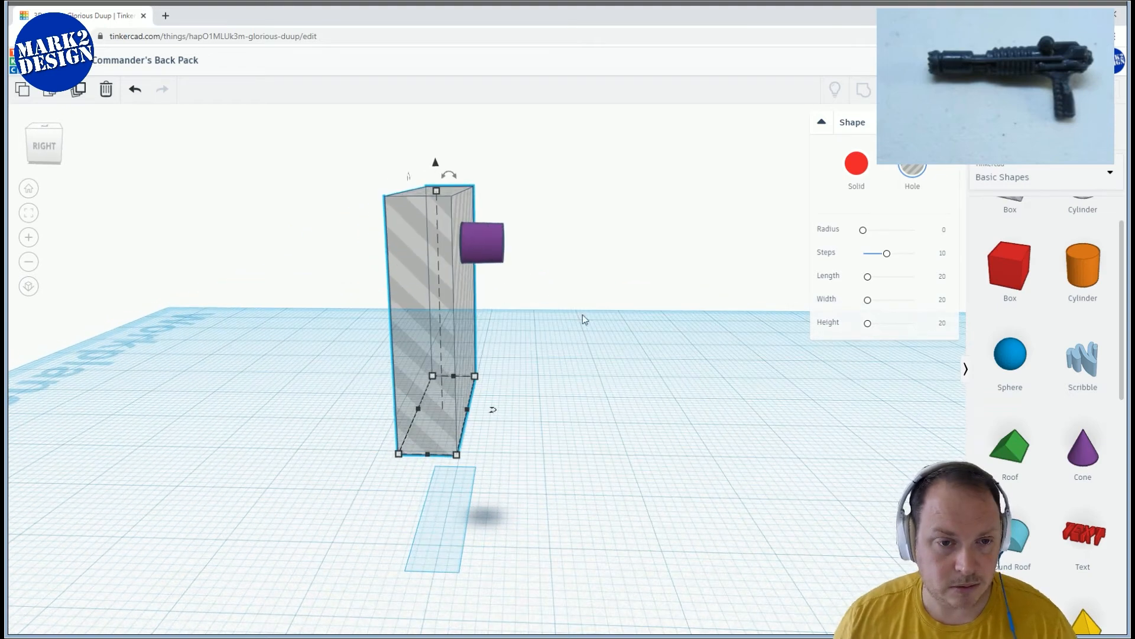
right_click_drag(527, 286, 507, 299)
scroll(507, 299, "down", 3)
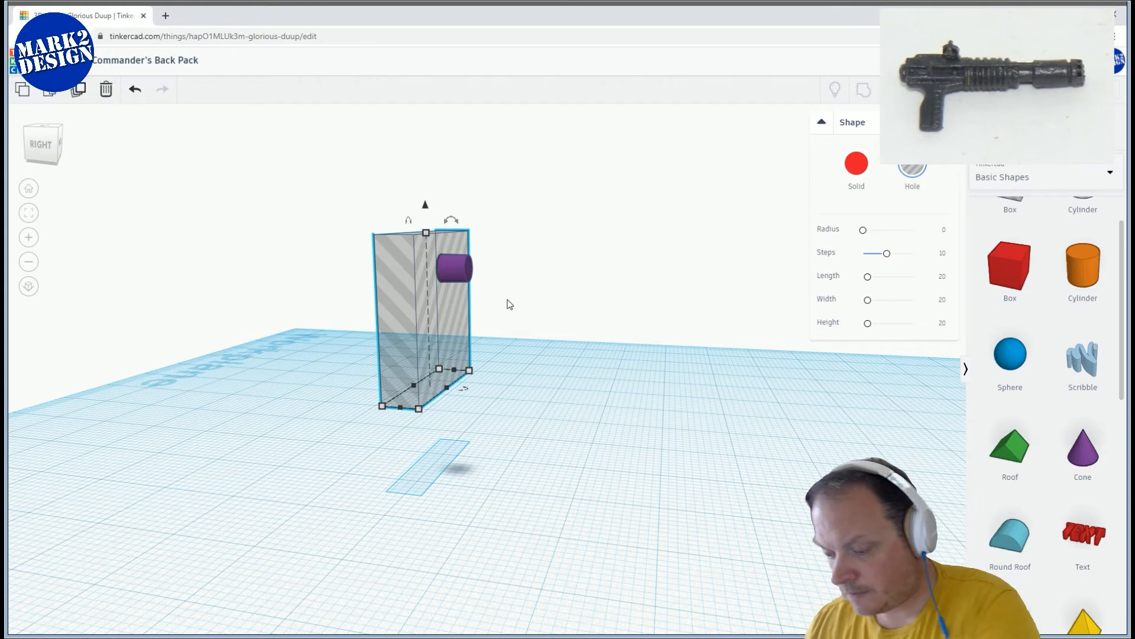
right_click_drag(521, 263, 565, 320)
left_click(600, 267)
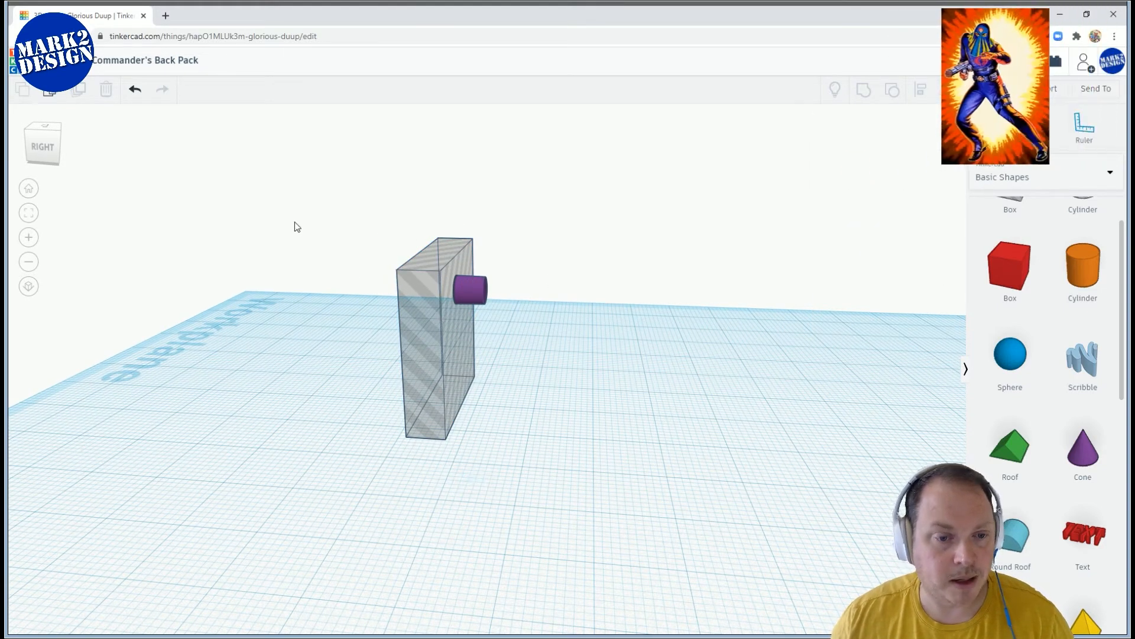
Duplicate the hole box 5.37 mm higher, and make the copy solid red with a height of 8 mm
left_click(416, 200)
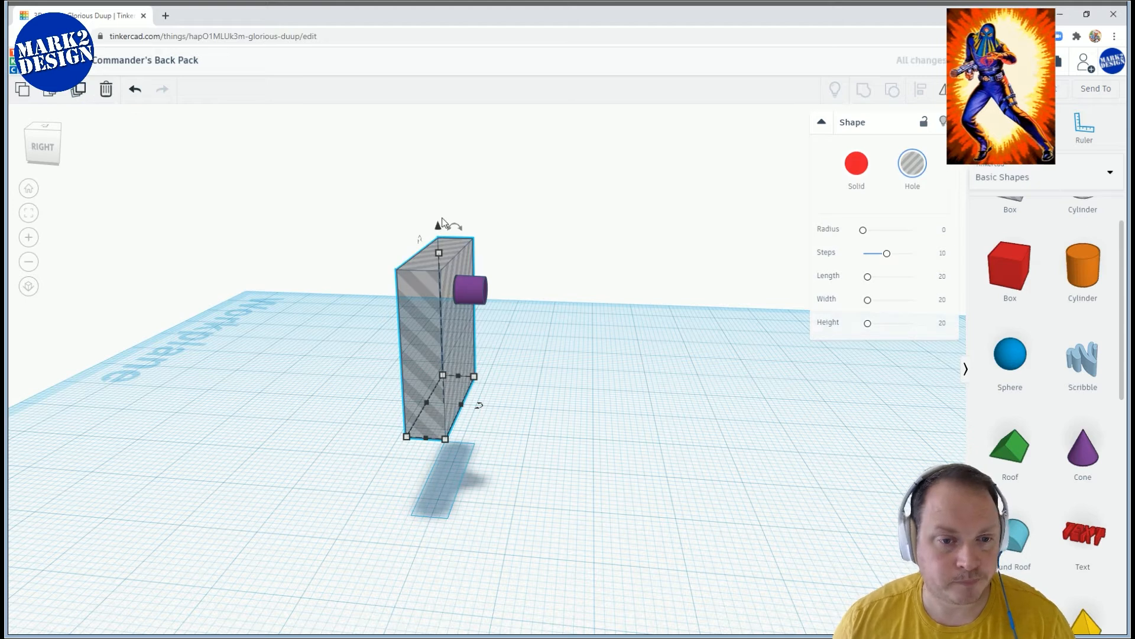
left_click_drag(442, 223, 437, 181)
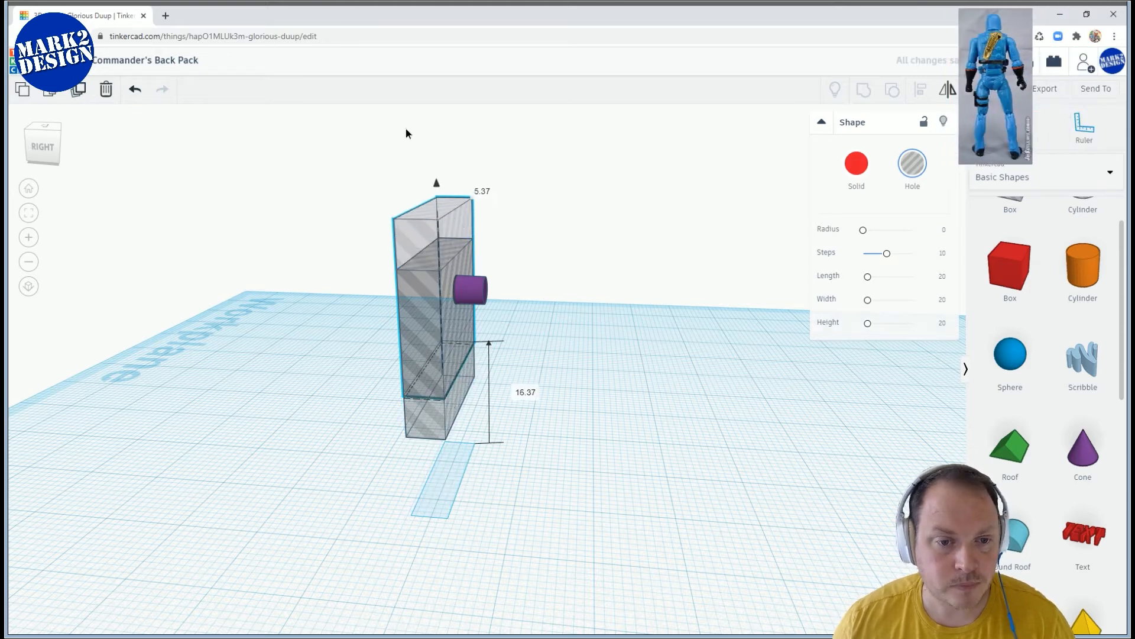
left_click(857, 164)
scroll(580, 241, "down", 3)
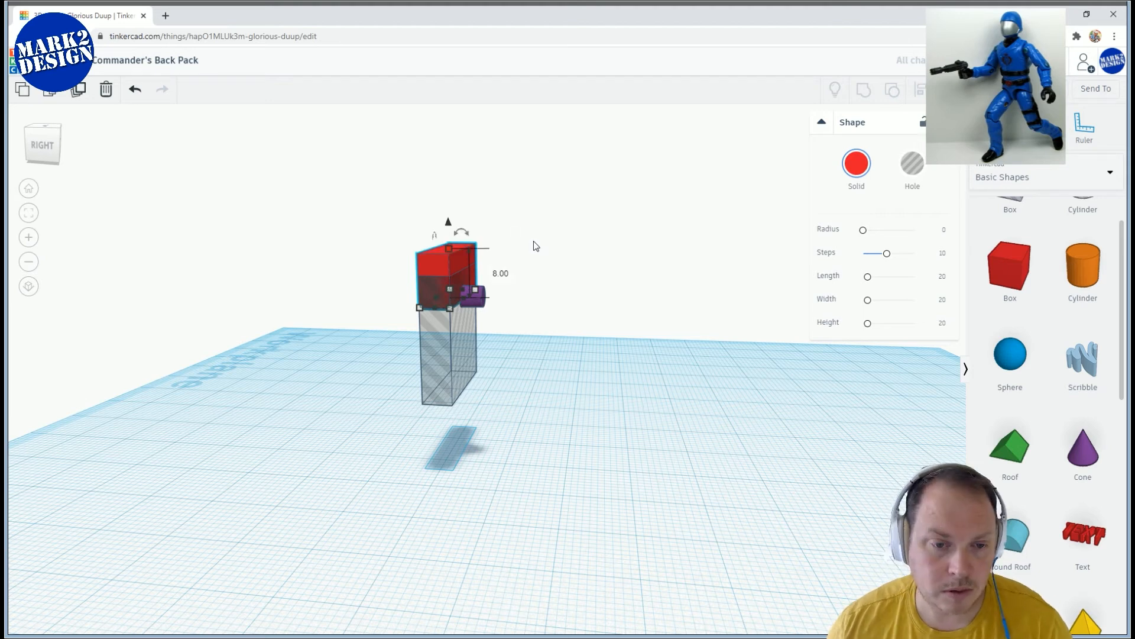
Raise the hole box 5.60 mm so that it overlaps the solid red box
scroll(538, 248, "up", 3)
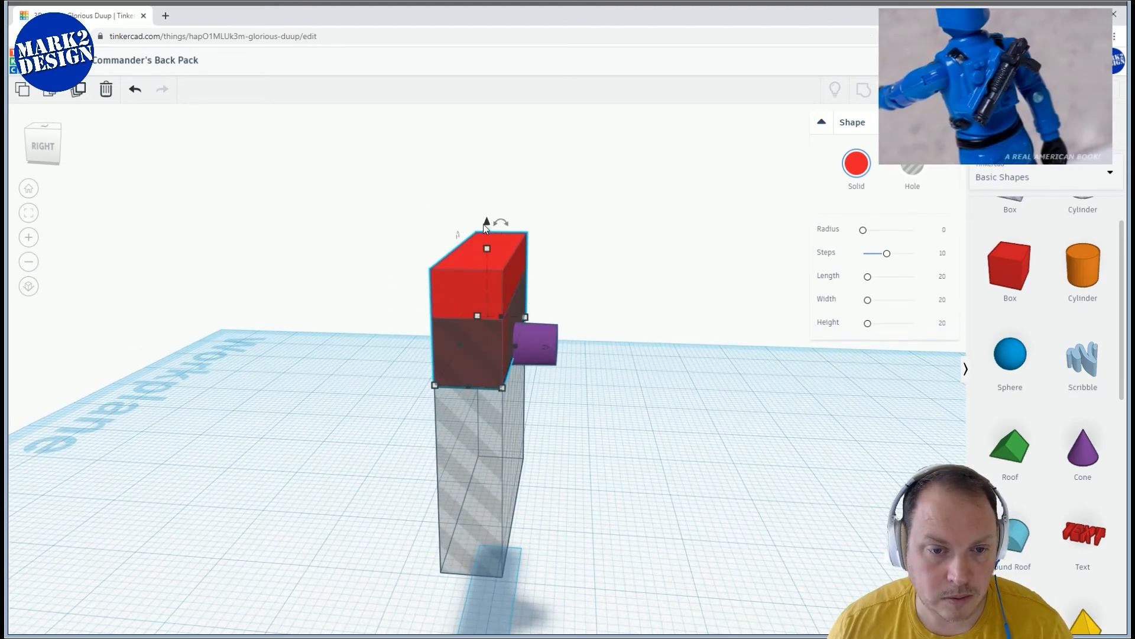
right_click_drag(495, 194, 437, 359)
left_click_drag(376, 212, 368, 150)
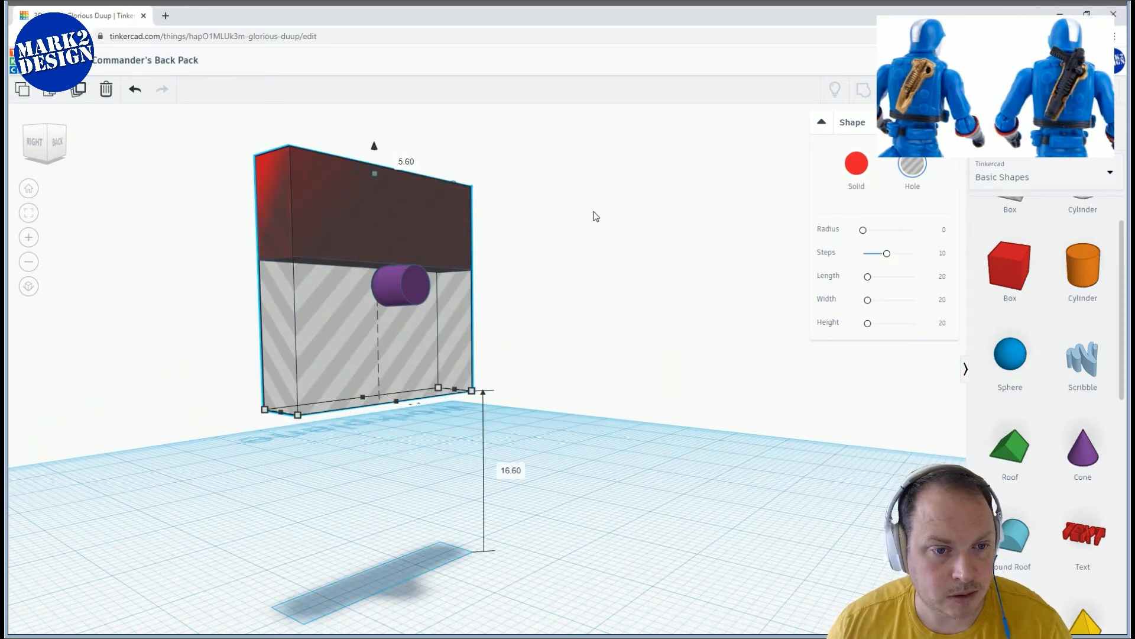
Raise the solid red box and move it clear of the hole box and the small cylinder
right_click_drag(597, 291, 620, 373)
left_click_drag(268, 190, 396, 372)
left_click_drag(411, 188, 426, 128)
left_click_drag(455, 191, 706, 198)
left_click(593, 390)
right_click_drag(594, 394, 638, 472)
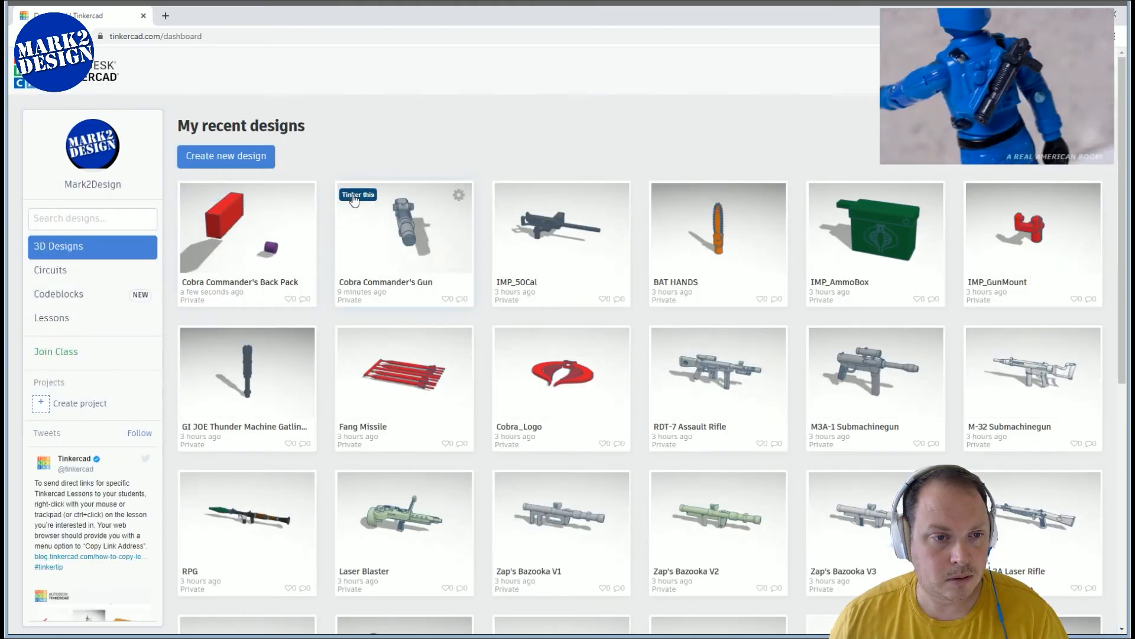
Open the Cobra Commander's Gun design to examine the finished gun, and return to the Cobra Commander's Back Pack design
left_click(406, 268)
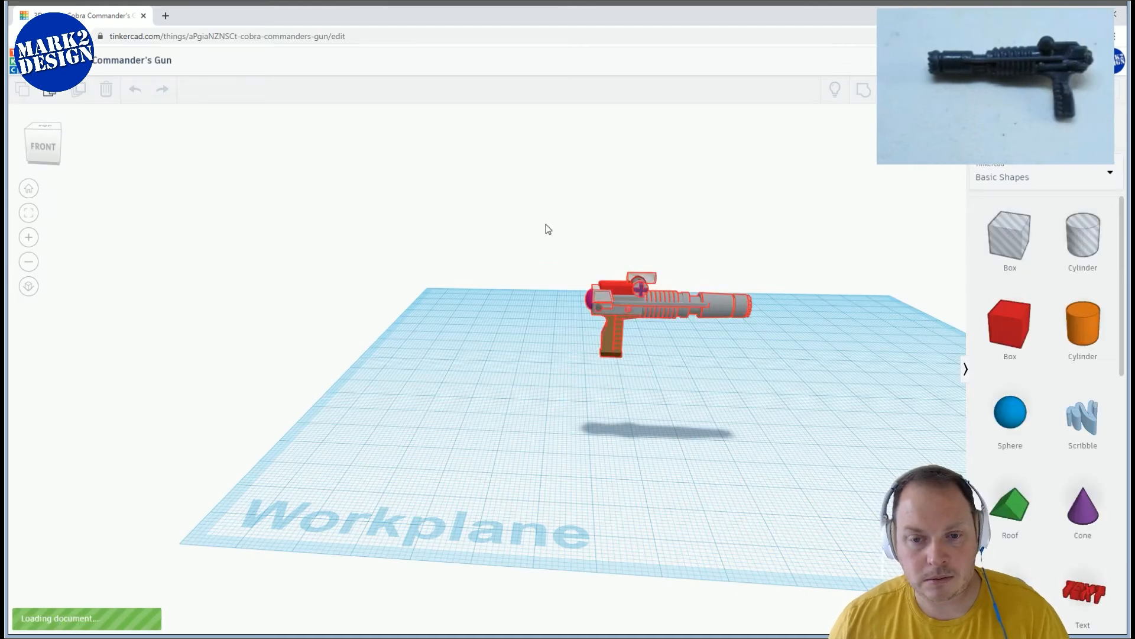
left_click_drag(539, 217, 772, 388)
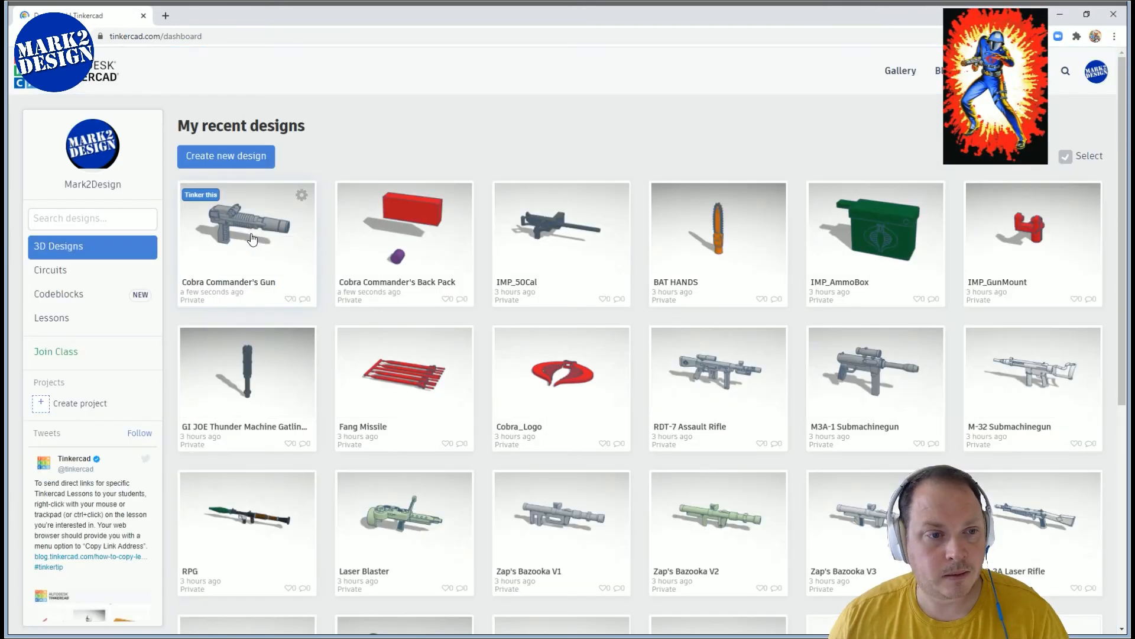
left_click(358, 194)
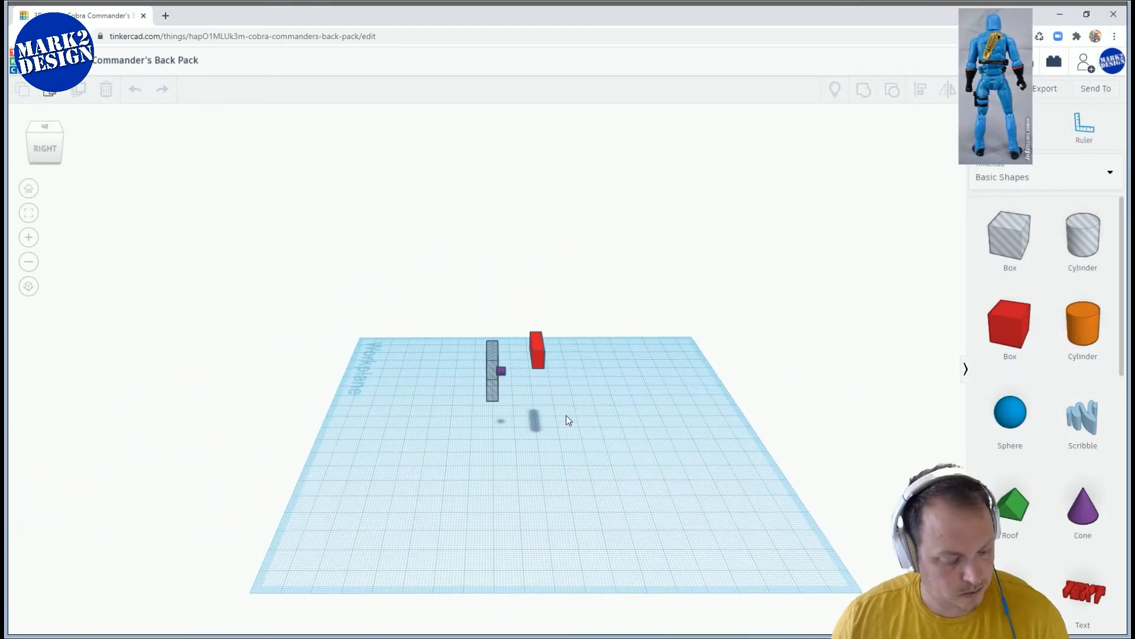
Paste the copied gun into the back pack design and rotate it 90° horizontally to lie parallel to the boxes
key("ctrl+v")
right_click_drag(502, 411, 577, 424)
scroll(573, 431, "up", 4)
right_click_drag(560, 501, 549, 544)
left_click_drag(548, 467, 584, 470)
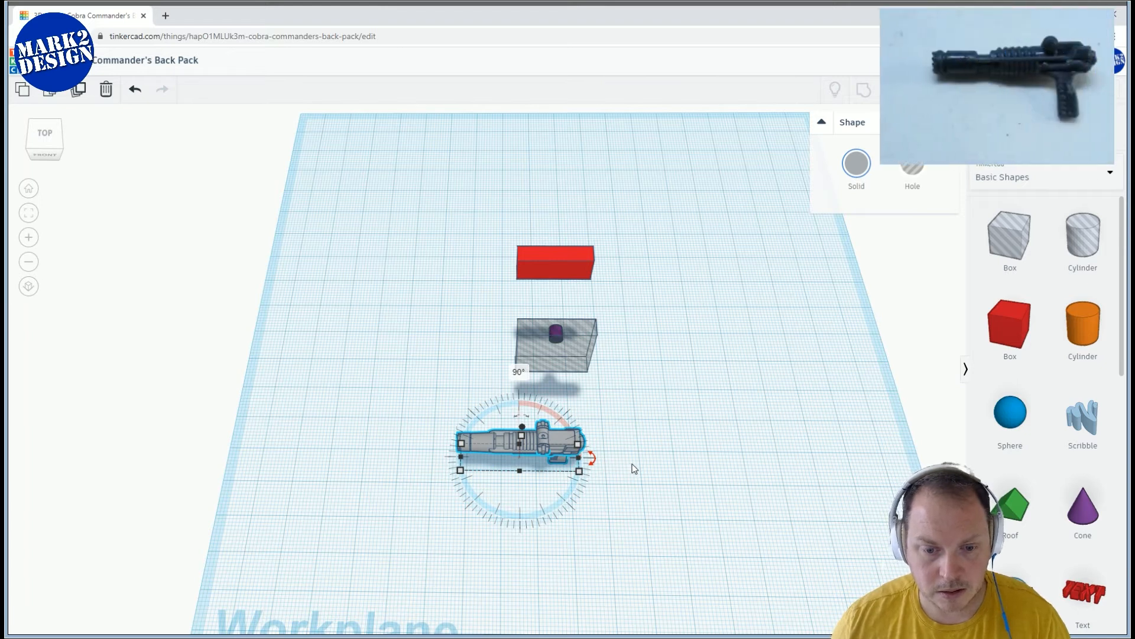
Tilt the gun 45° in the front plane, and rotate it -90° so that its barrel points diagonally down
right_click_drag(637, 468, 629, 357)
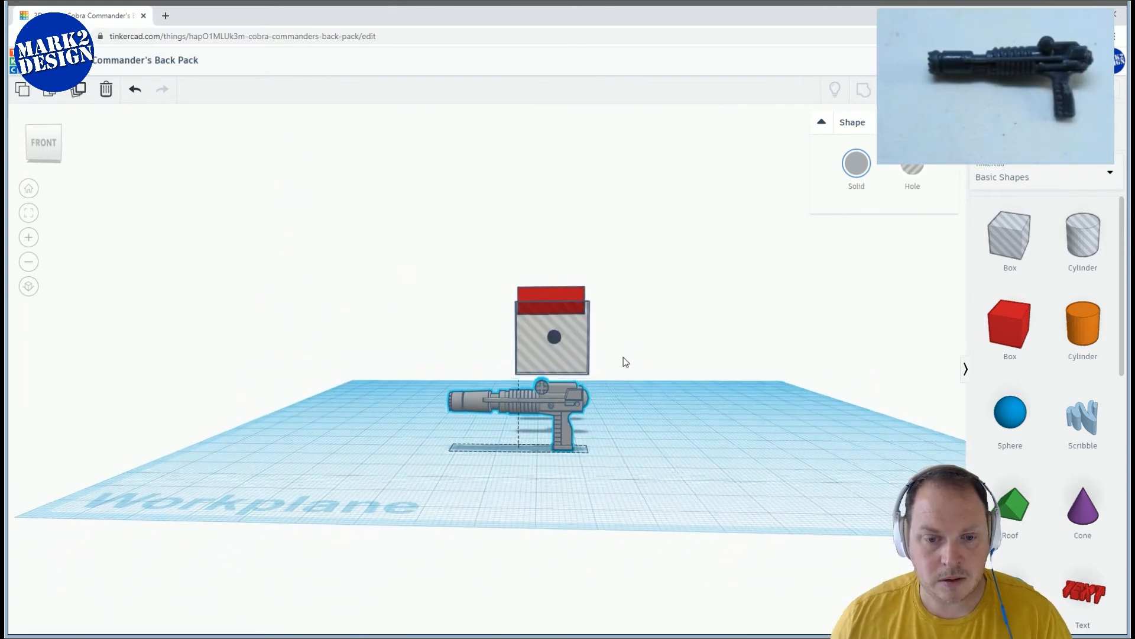
left_click_drag(525, 360, 526, 291)
type("45")
key("Return")
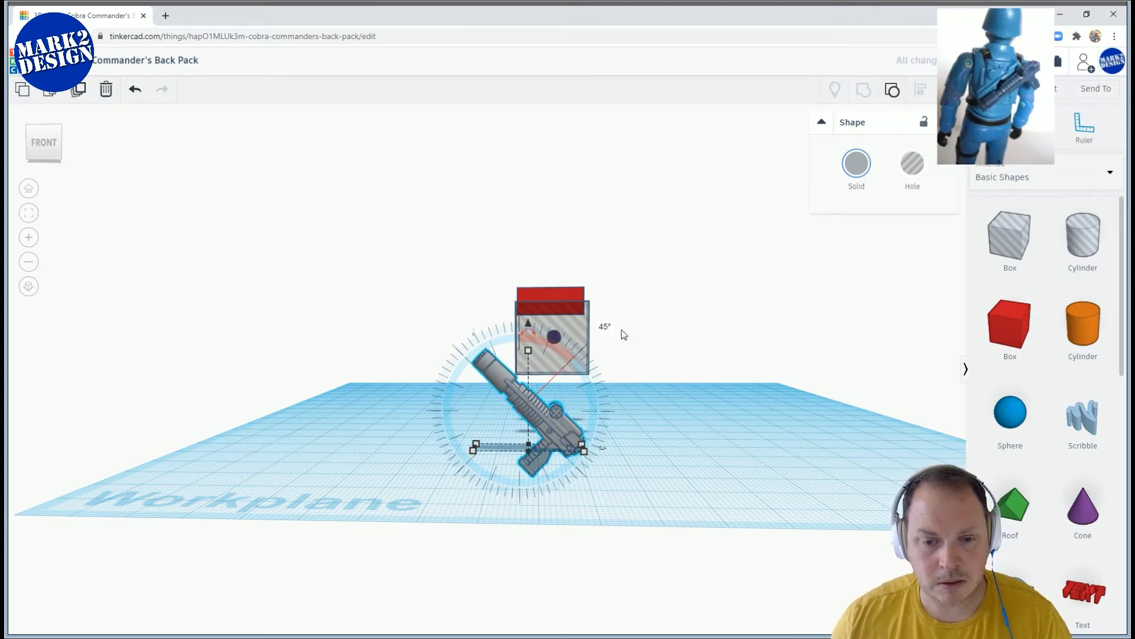
left_click(569, 396)
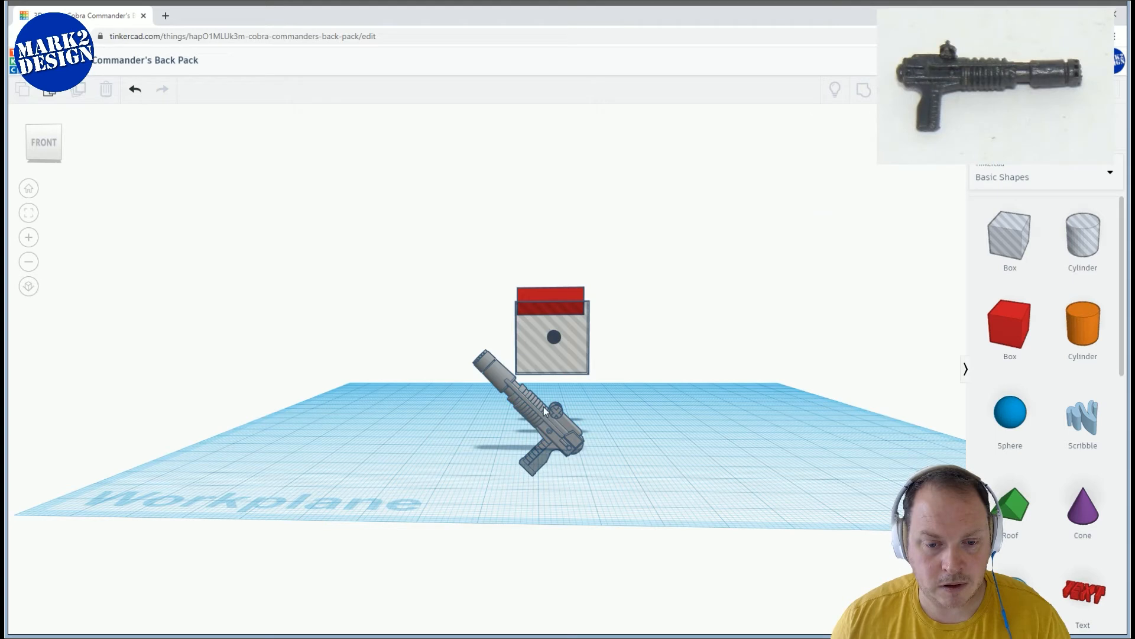
left_click(530, 334)
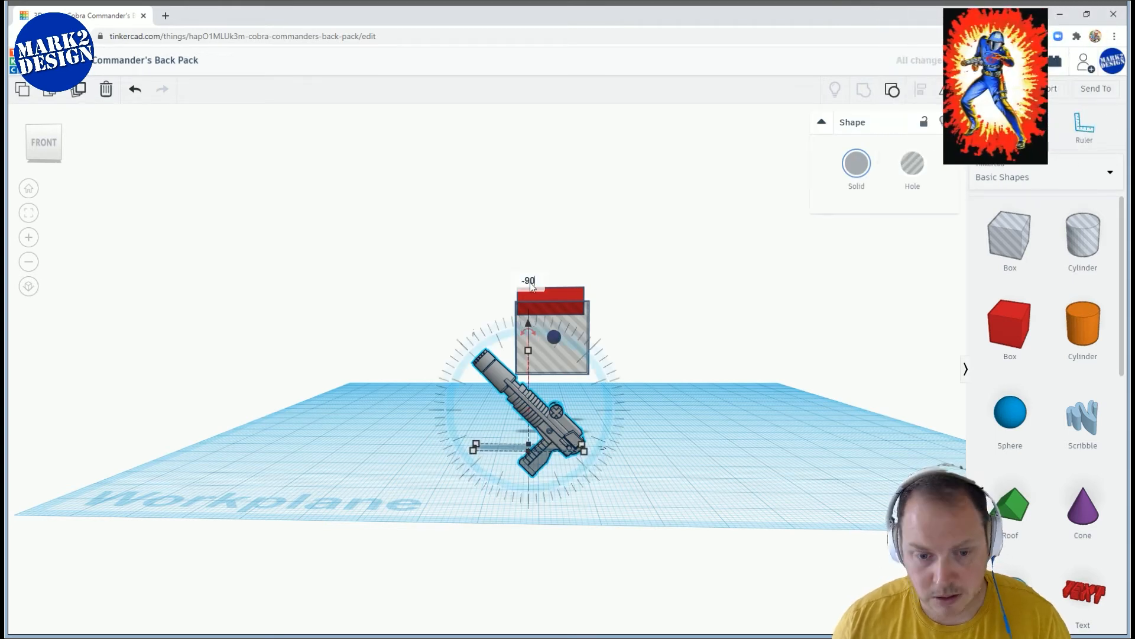
key("Return")
left_click(732, 434)
Raise the gun off the workplane and place it in front of the hole box, opposite the small cylinder
right_click_drag(732, 434, 514, 374)
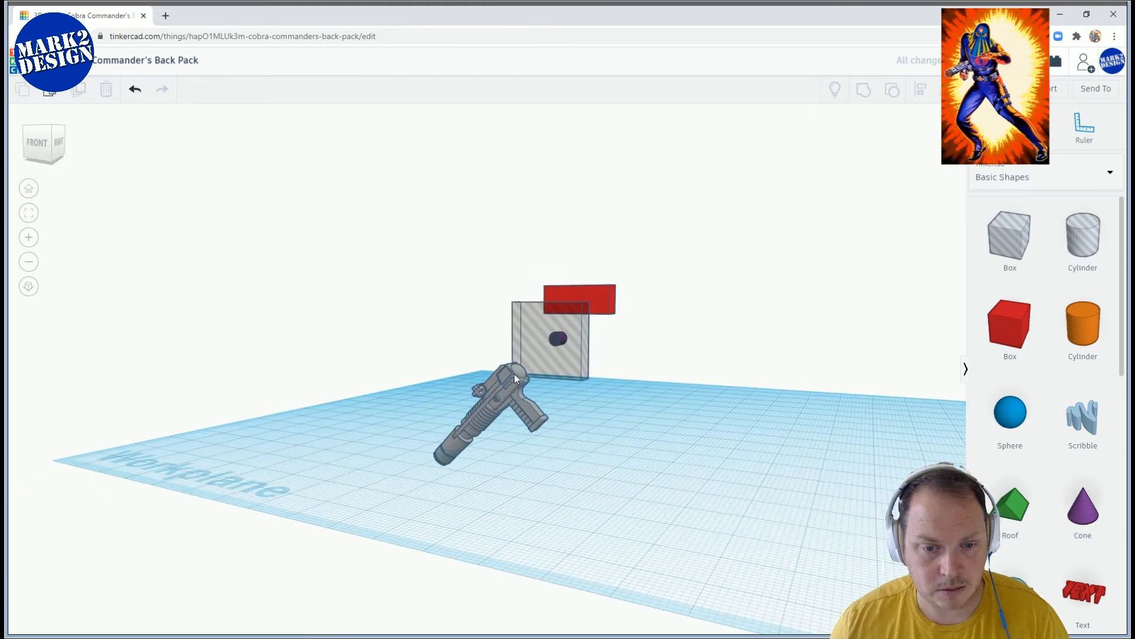
left_click_drag(488, 337, 496, 284)
right_click_drag(567, 344, 543, 444)
left_click_drag(540, 441, 576, 380)
right_click_drag(513, 365, 544, 340)
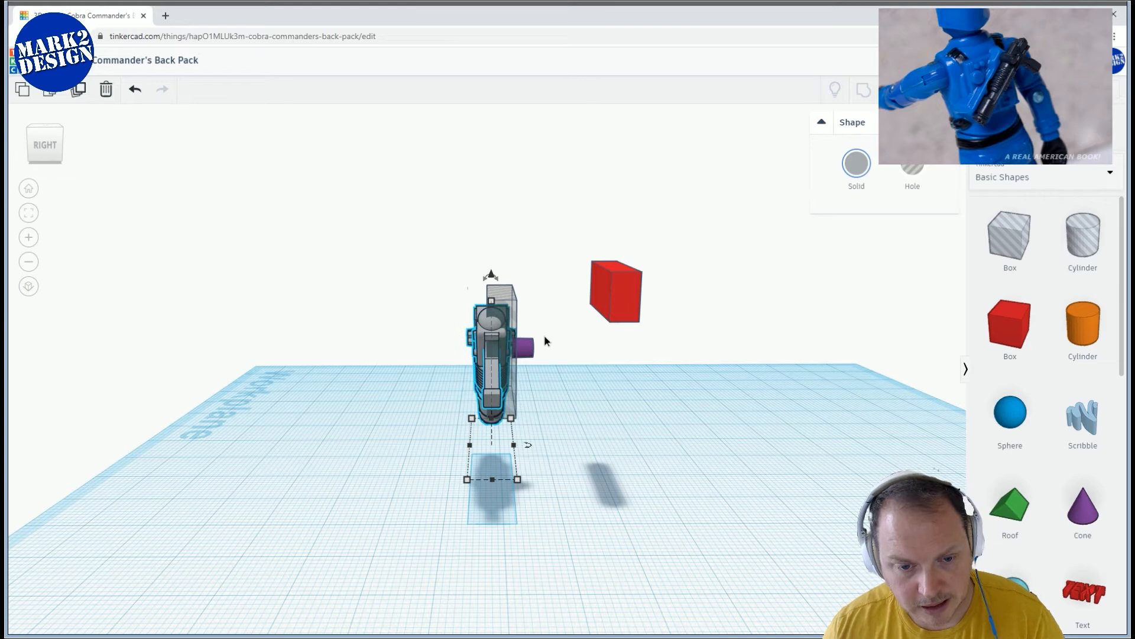
key("Left")
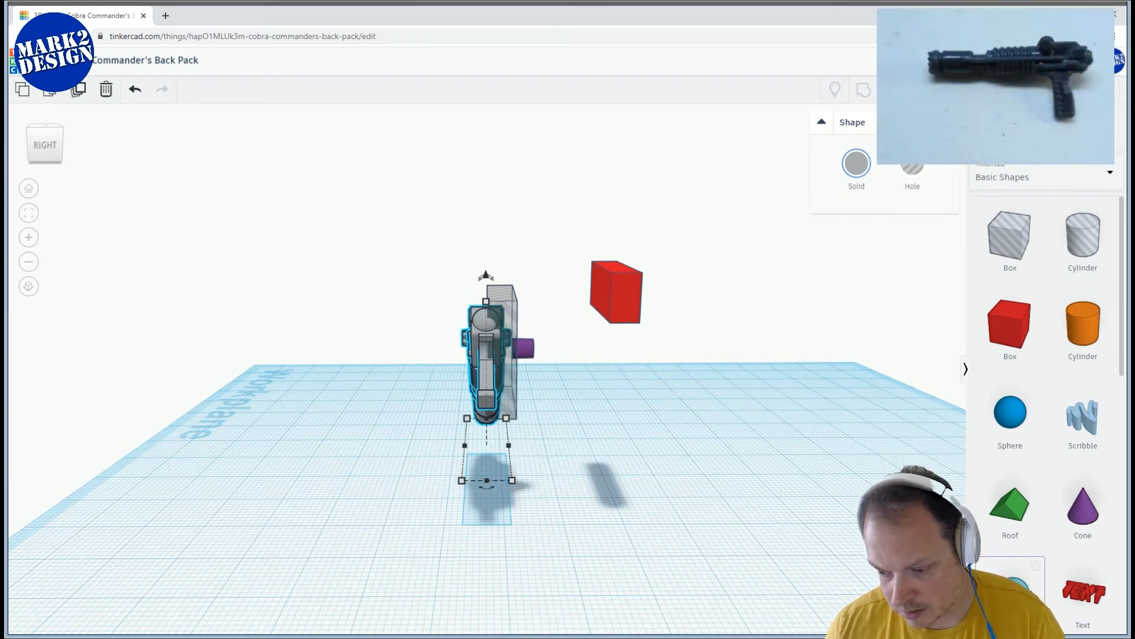
Extend the hole box slightly further into the gun
right_click_drag(677, 440, 675, 429)
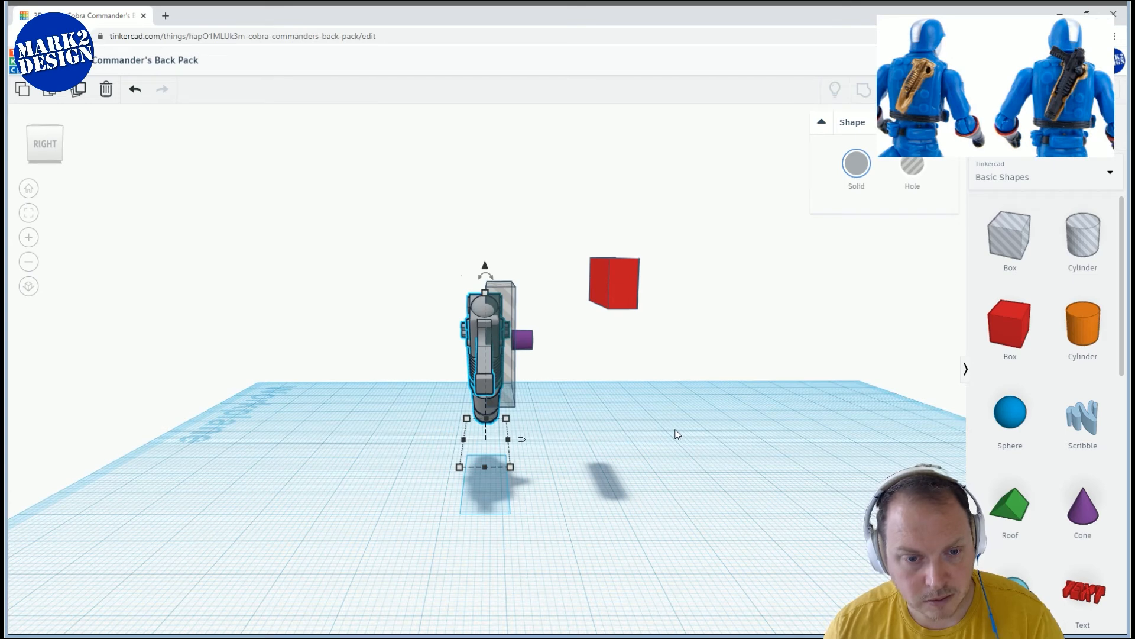
right_click_drag(636, 423, 639, 554)
right_click_drag(537, 492, 563, 399)
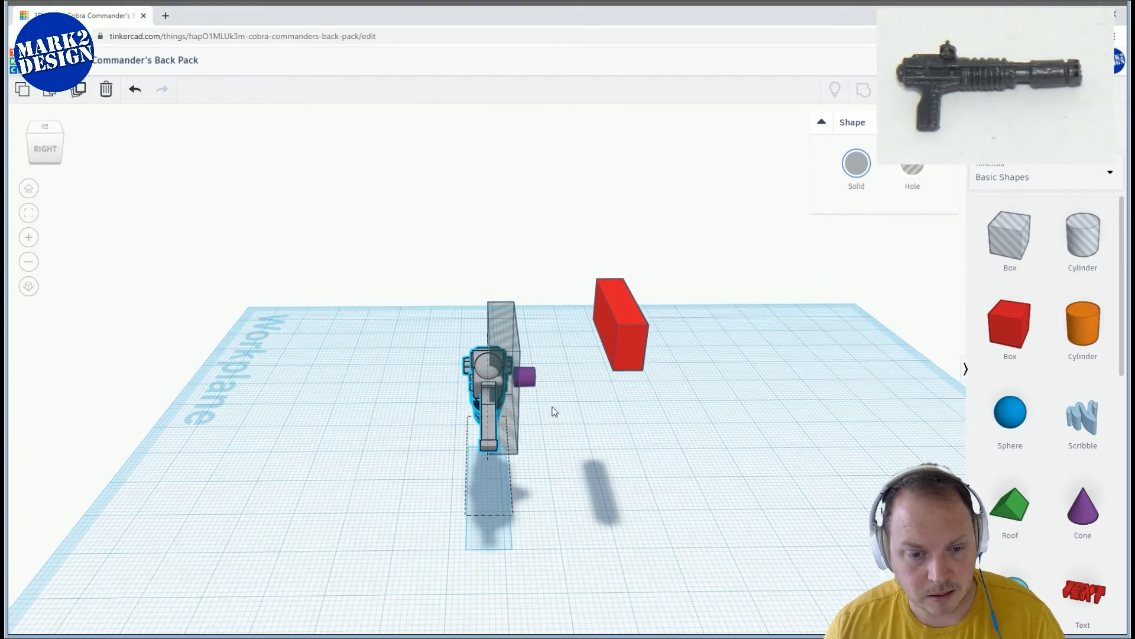
left_click(514, 423)
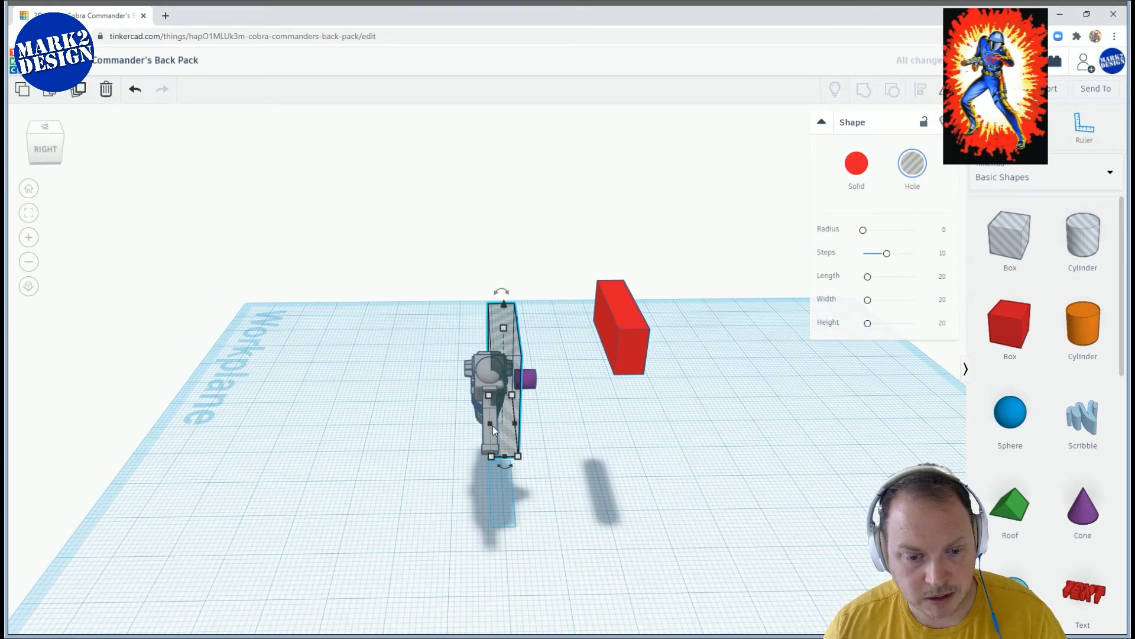
left_click_drag(491, 425, 486, 421)
Raise the gun slightly against the hole box
left_click(481, 371)
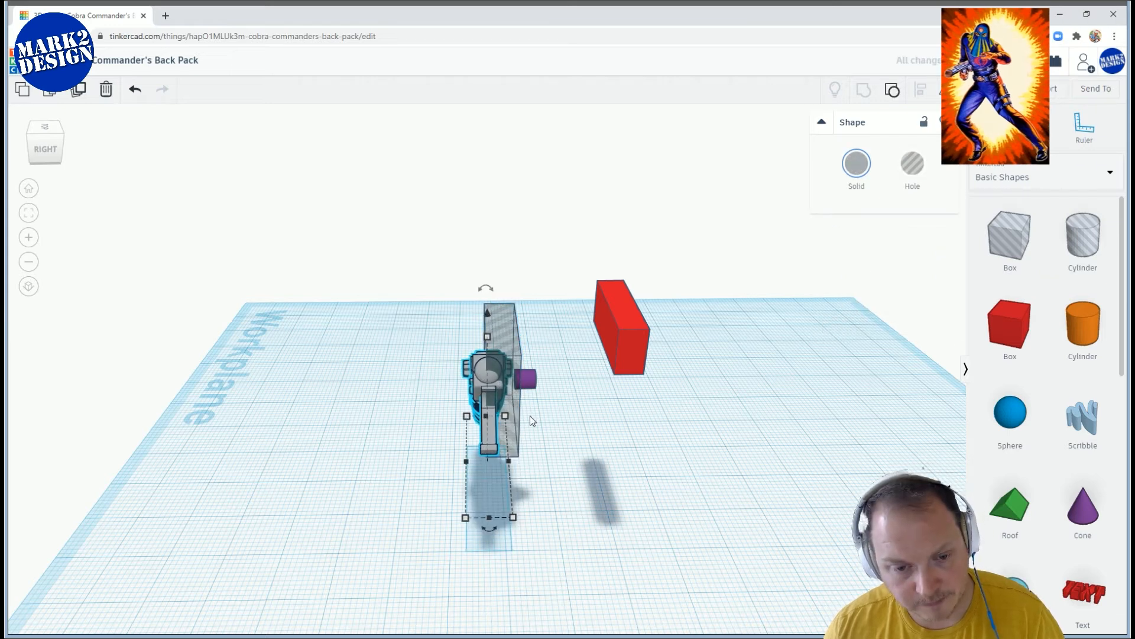
right_click_drag(557, 414, 640, 397)
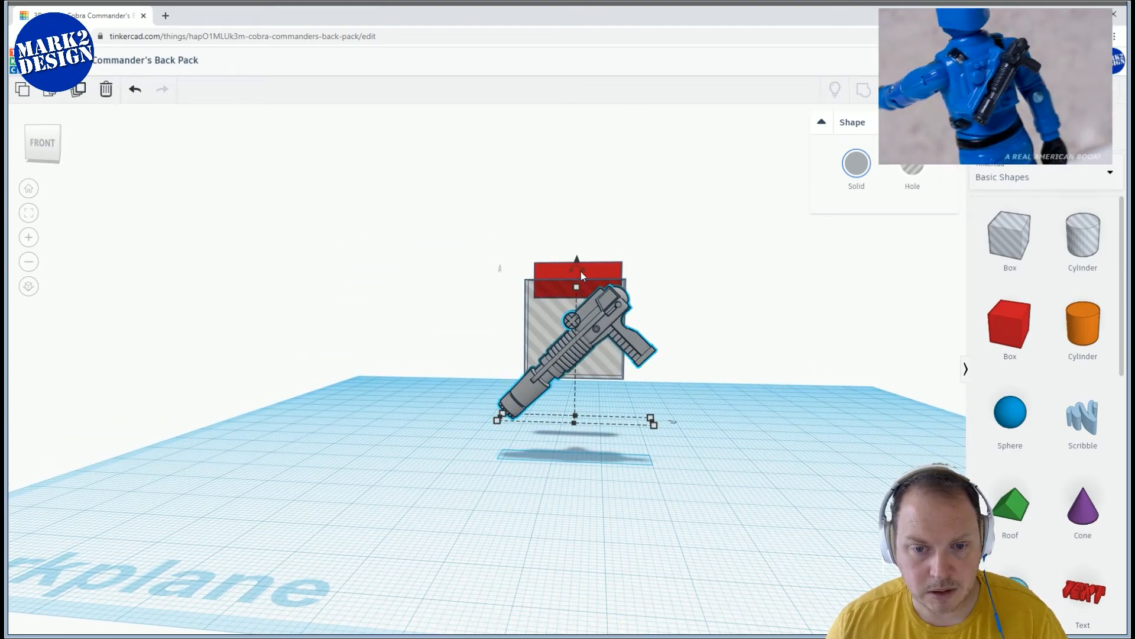
left_click_drag(577, 261, 580, 250)
right_click_drag(580, 249, 392, 267)
left_click_drag(517, 256, 521, 244)
right_click_drag(520, 244, 588, 382)
scroll(588, 382, "up", 3)
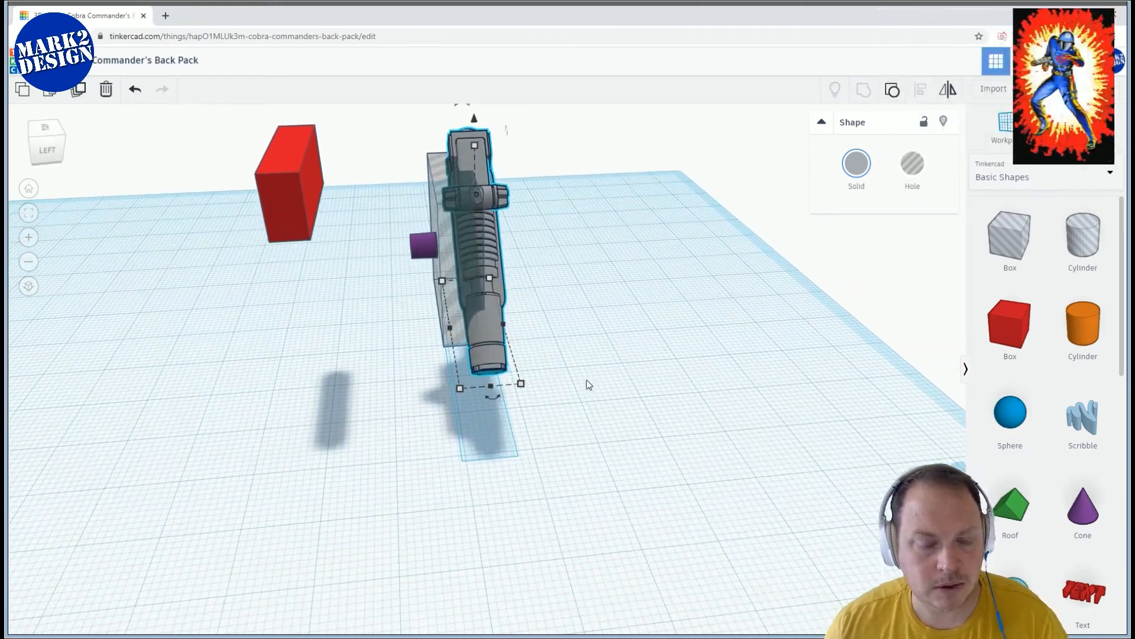
right_click_drag(590, 385, 775, 415)
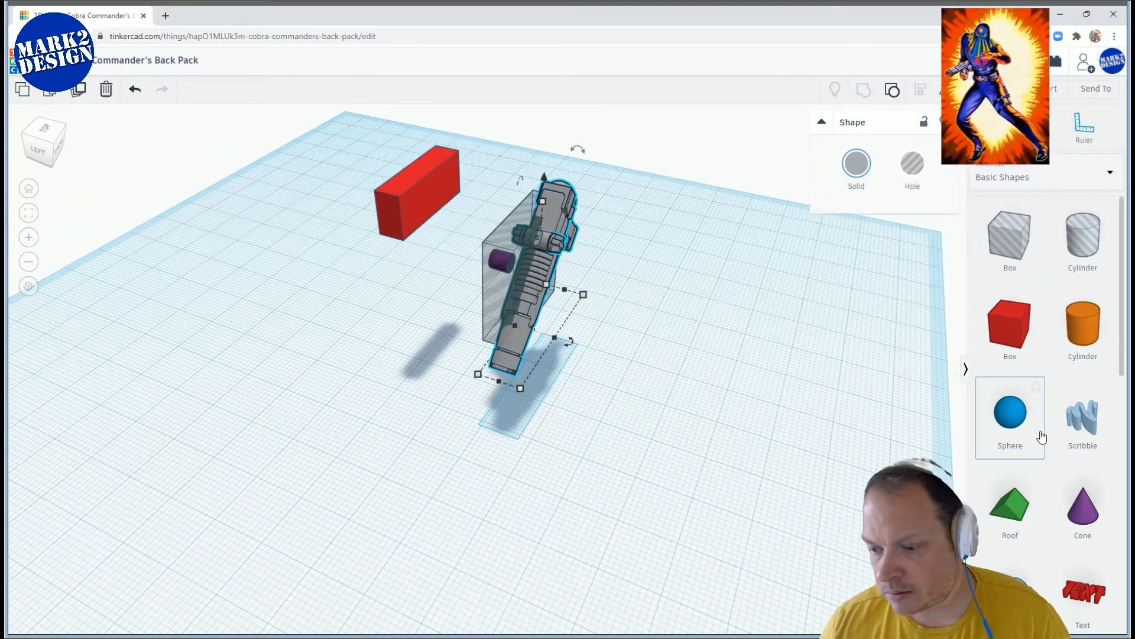
Browse through all the shape generators for a tapered block shape
scroll(1035, 437, "down", 7)
scroll(1030, 444, "up", 8)
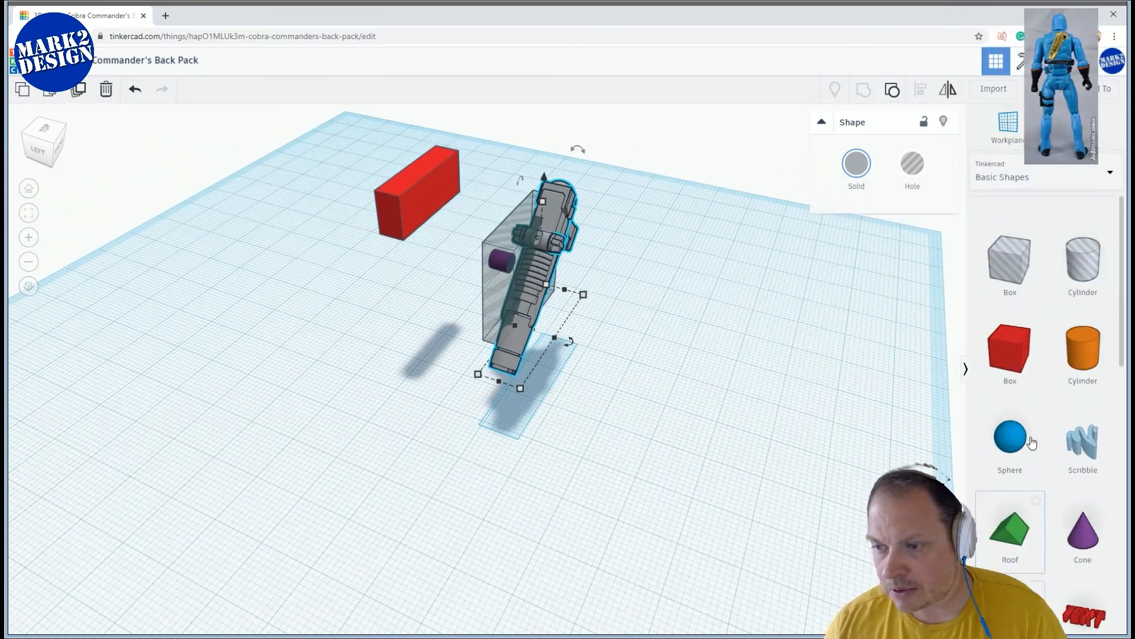
left_click(1003, 180)
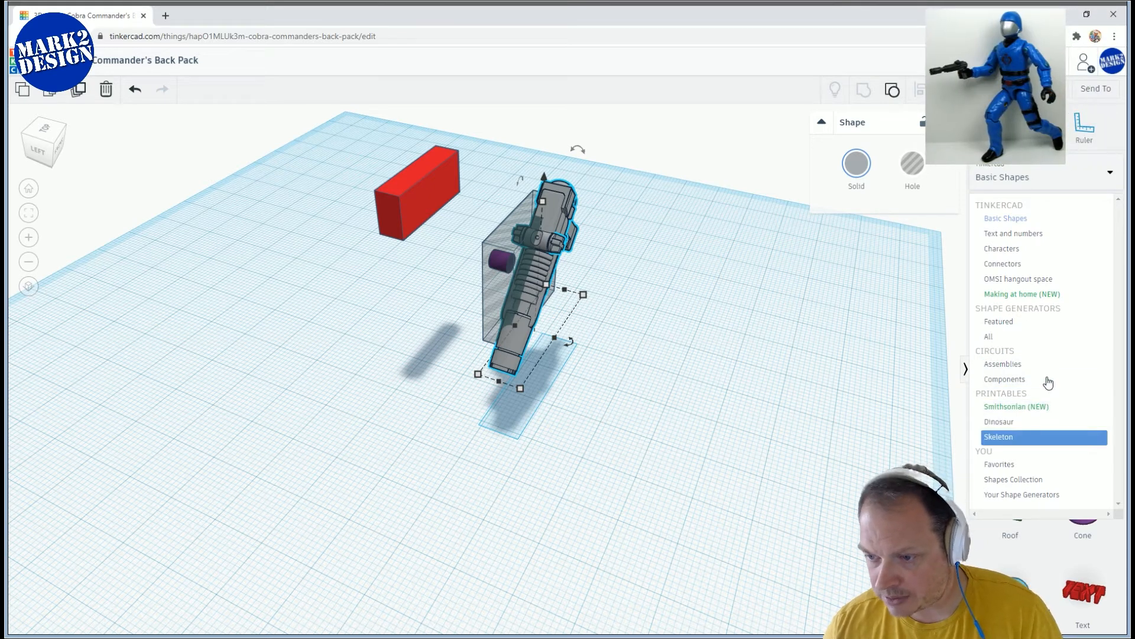
left_click(992, 338)
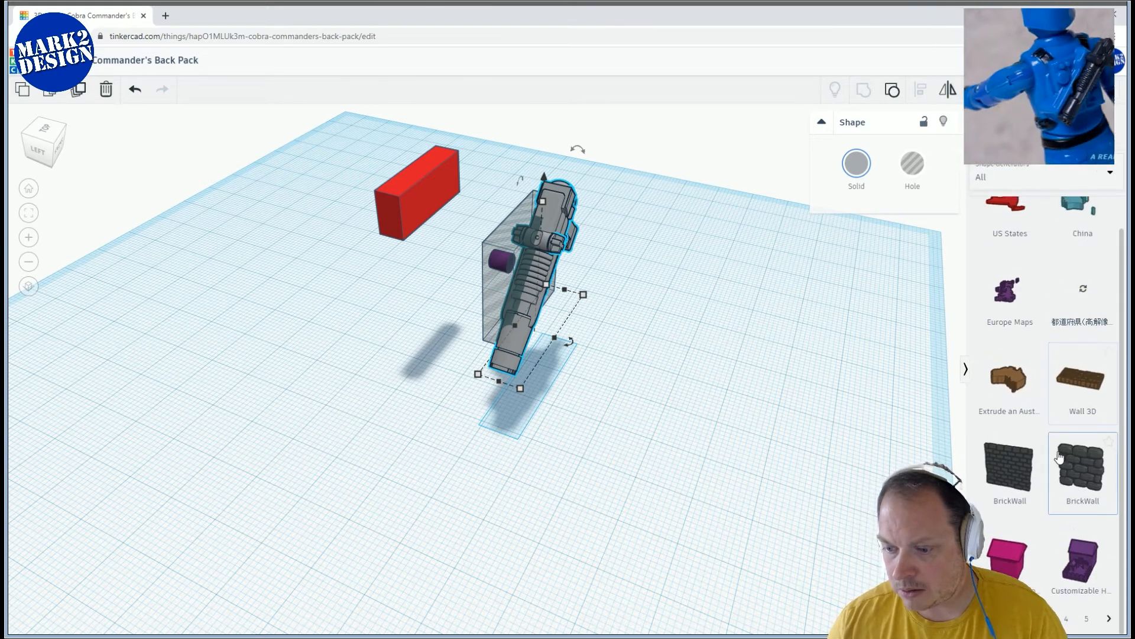
left_click(1108, 624)
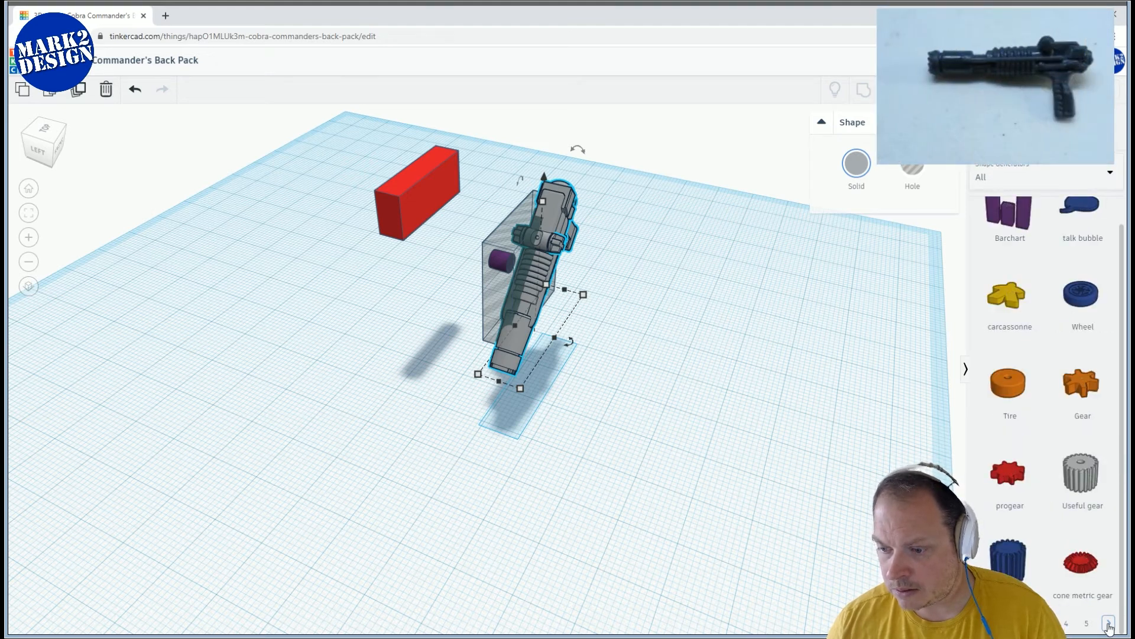
left_click(1108, 624)
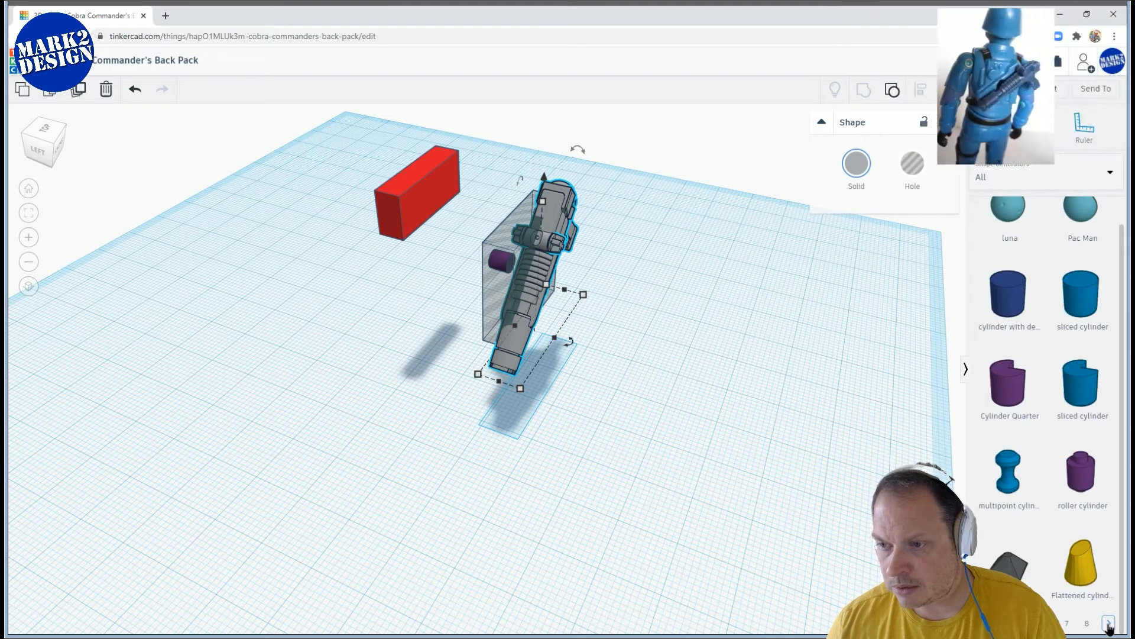
left_click(1108, 624)
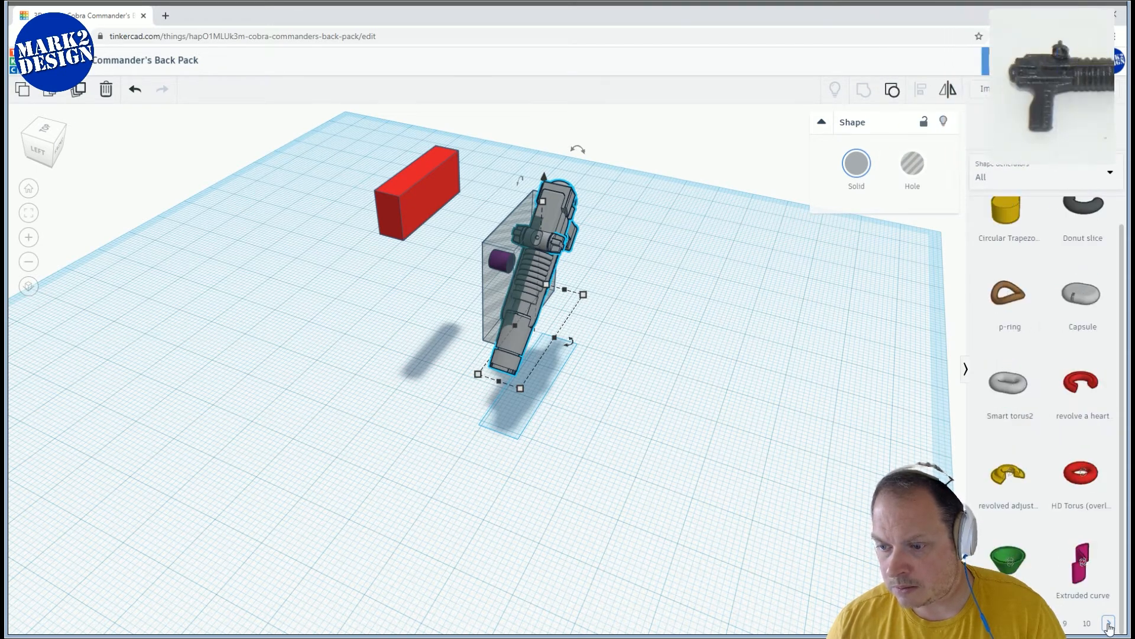
left_click(1108, 624)
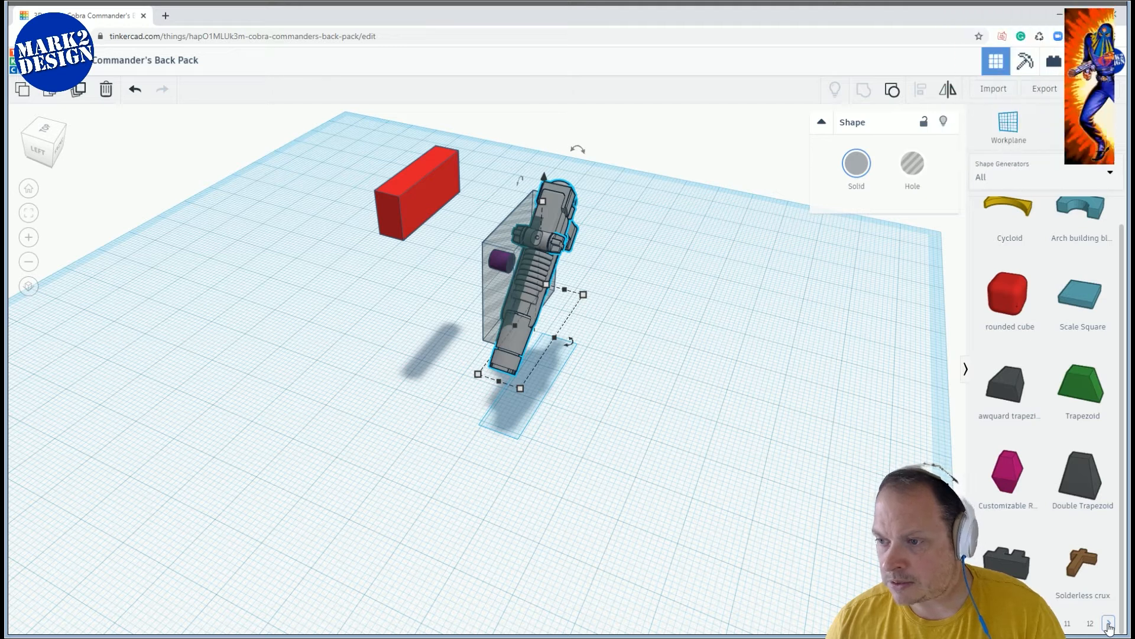
left_click_drag(1084, 393, 722, 444)
scroll(721, 443, "down", 2)
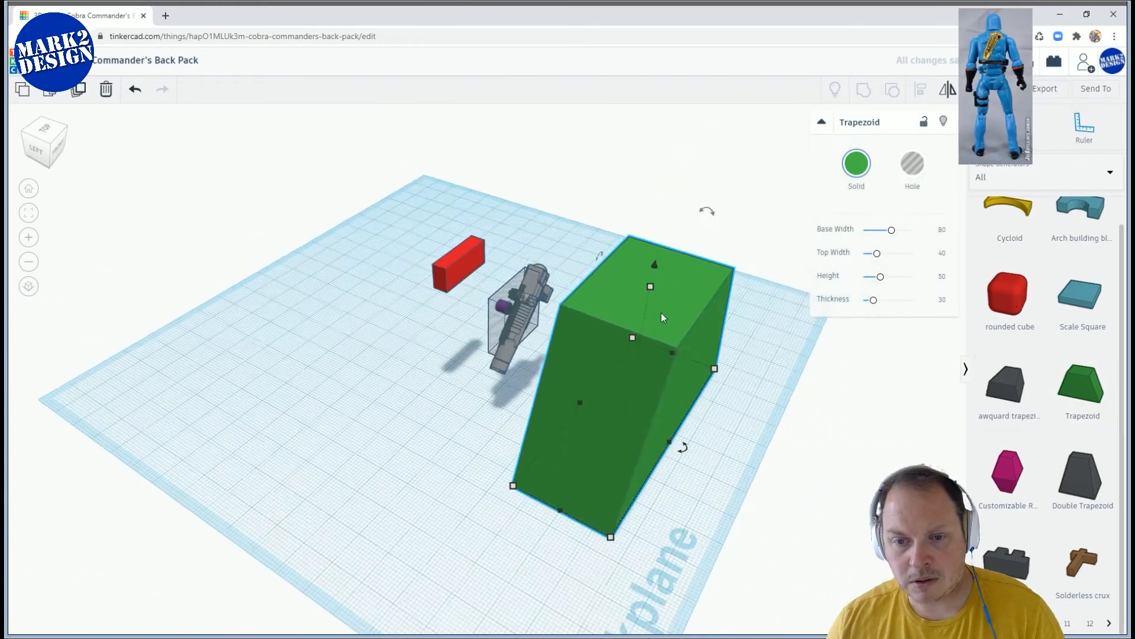
left_click_drag(650, 287, 648, 389)
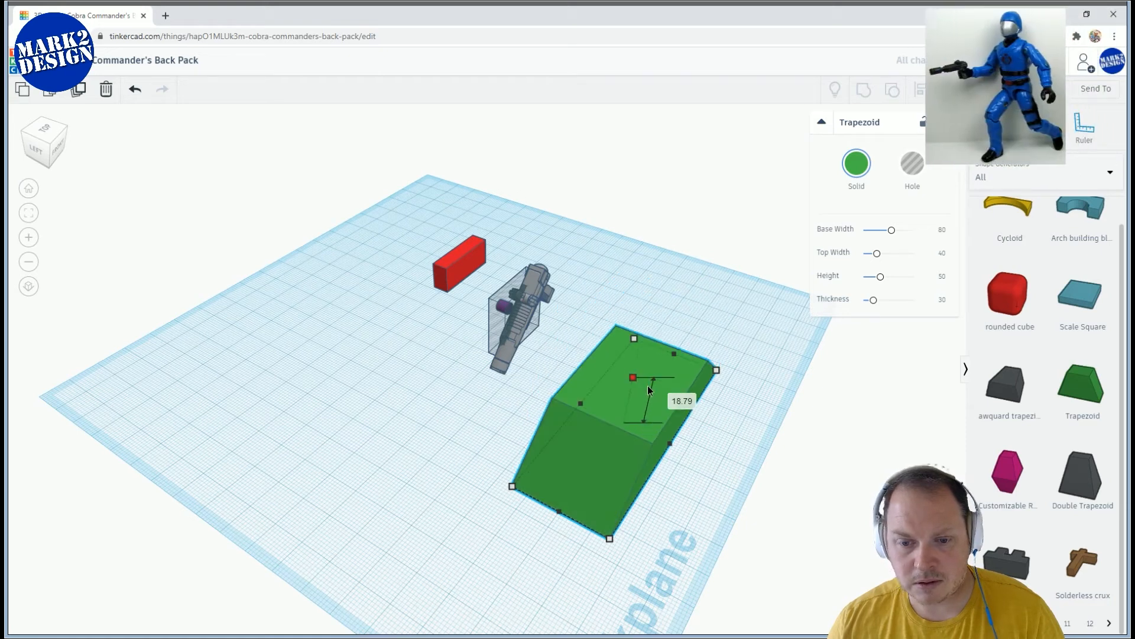
key("Delete")
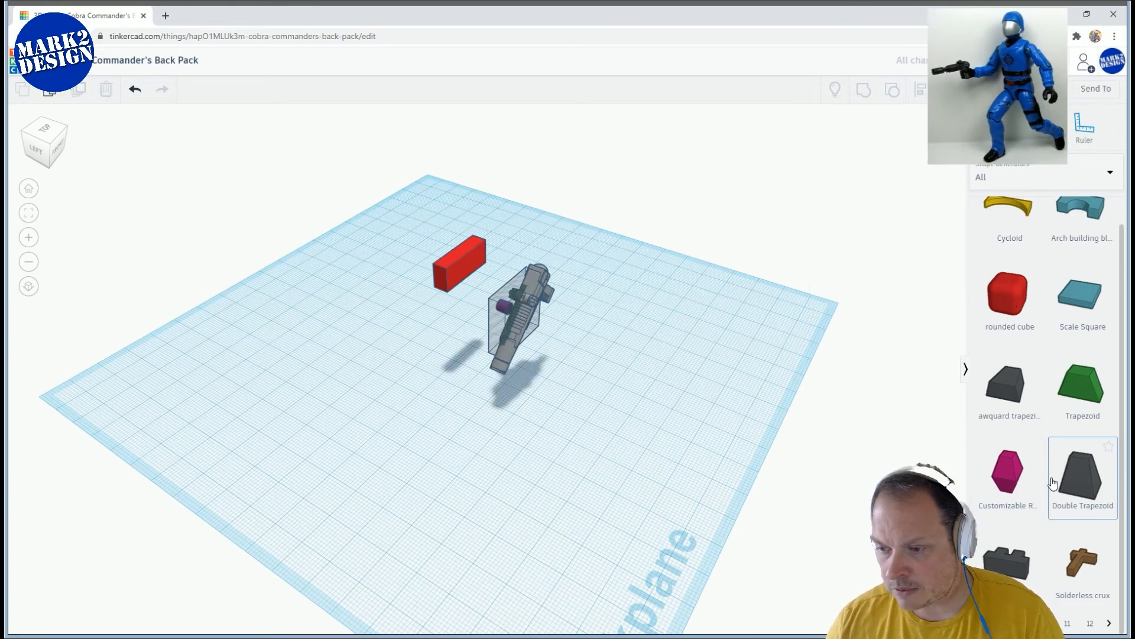
Add an octagon shape from the shape generators, raise it 26.12 mm, and rotate it 90° to stand upright
scroll(1059, 486, "down", 1)
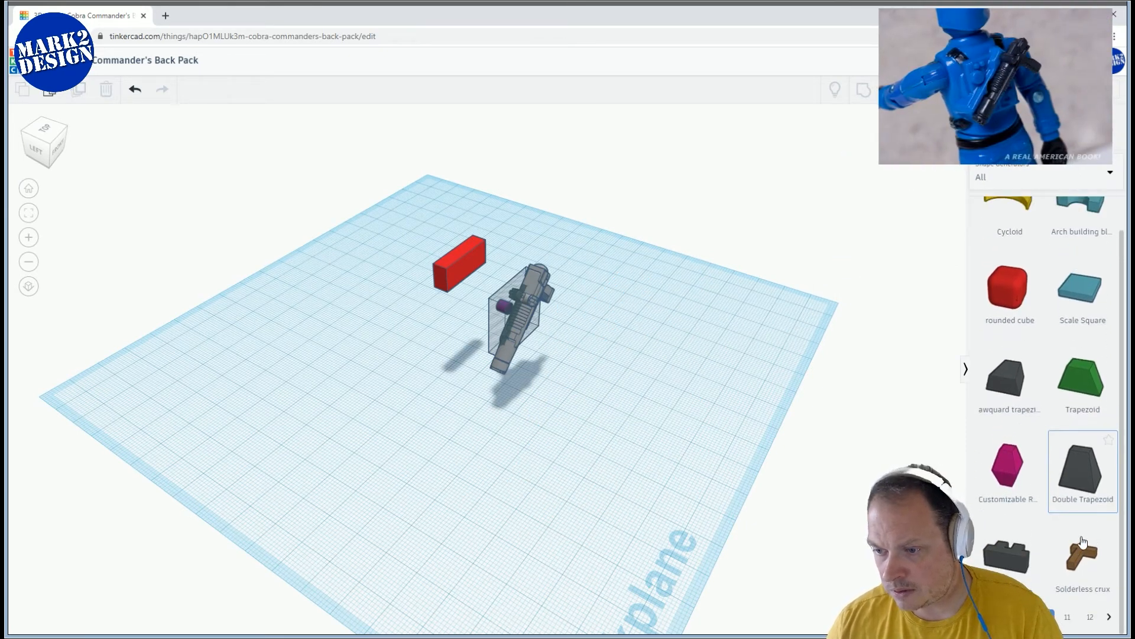
left_click(1110, 619)
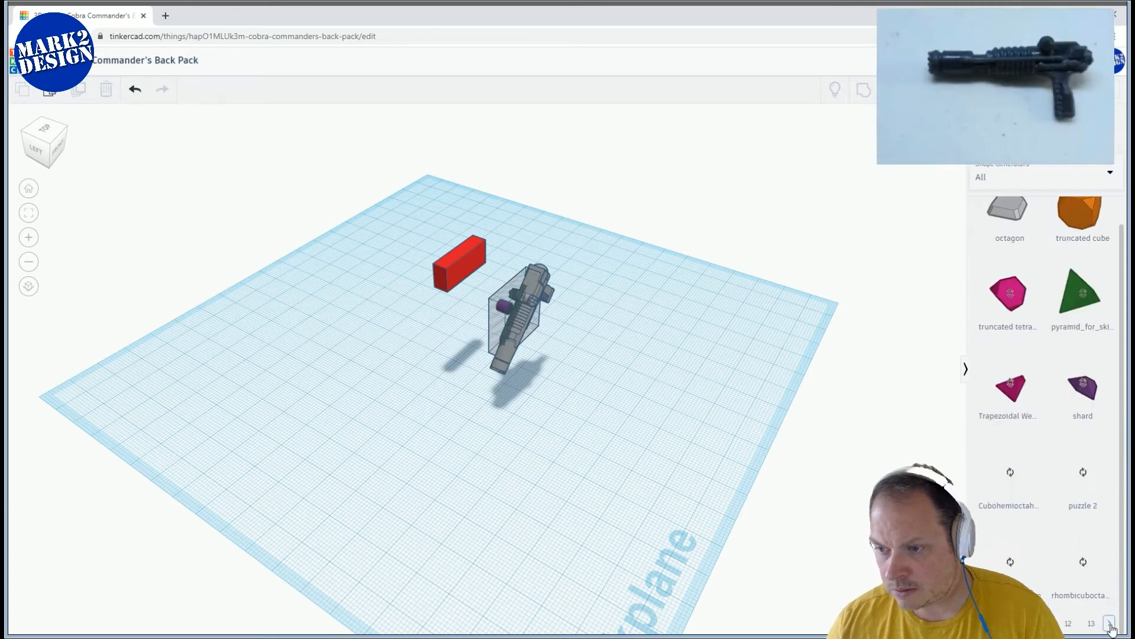
left_click_drag(1017, 216, 622, 434)
right_click_drag(743, 448, 577, 432)
left_click_drag(579, 423, 585, 309)
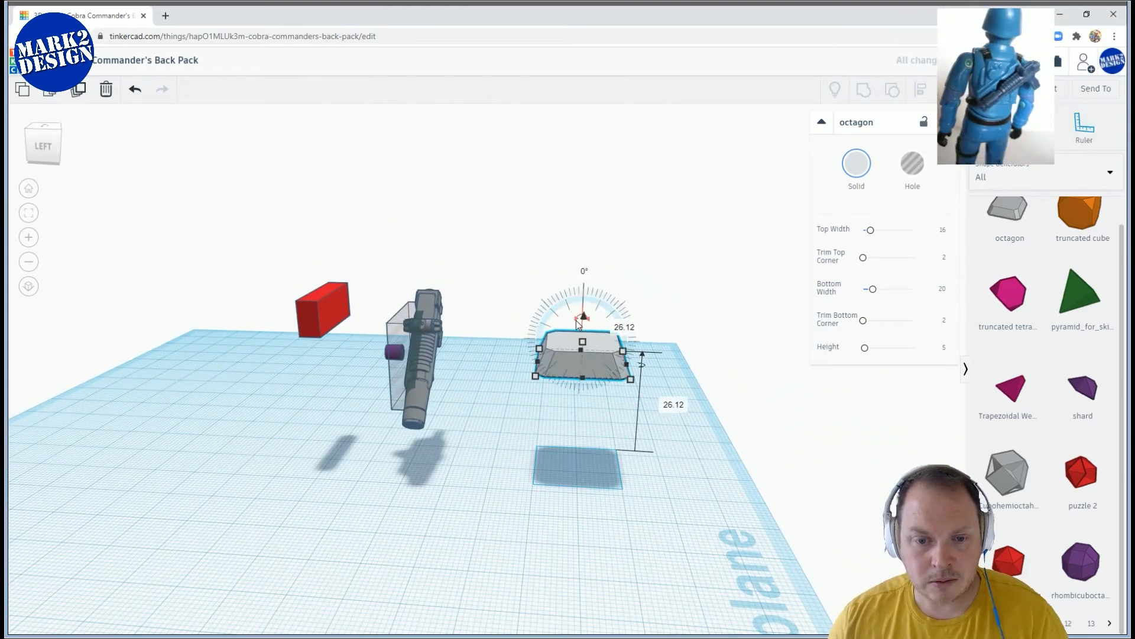
type("90")
key("Return")
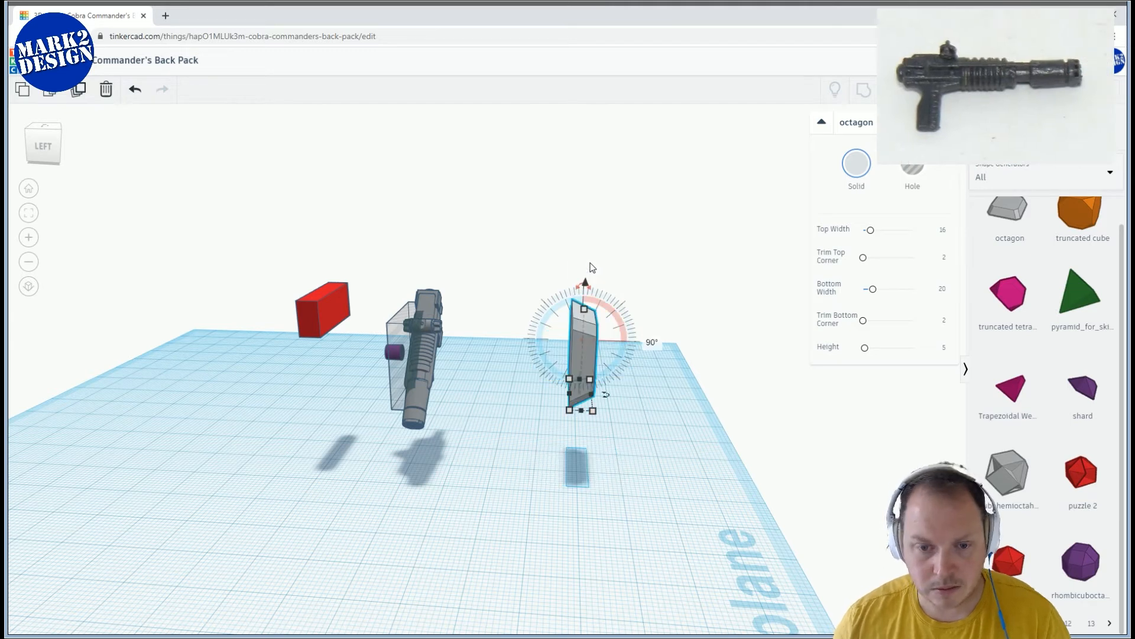
Move the upright octagon onto the hole box, between the gun and the small cylinder
right_click_drag(607, 303, 594, 311)
left_click_drag(594, 311, 406, 300)
right_click_drag(514, 302, 436, 355)
scroll(435, 355, "up", 3)
right_click_drag(565, 317, 661, 333)
key("Left")
key("Left")
key("Left")
key("Left")
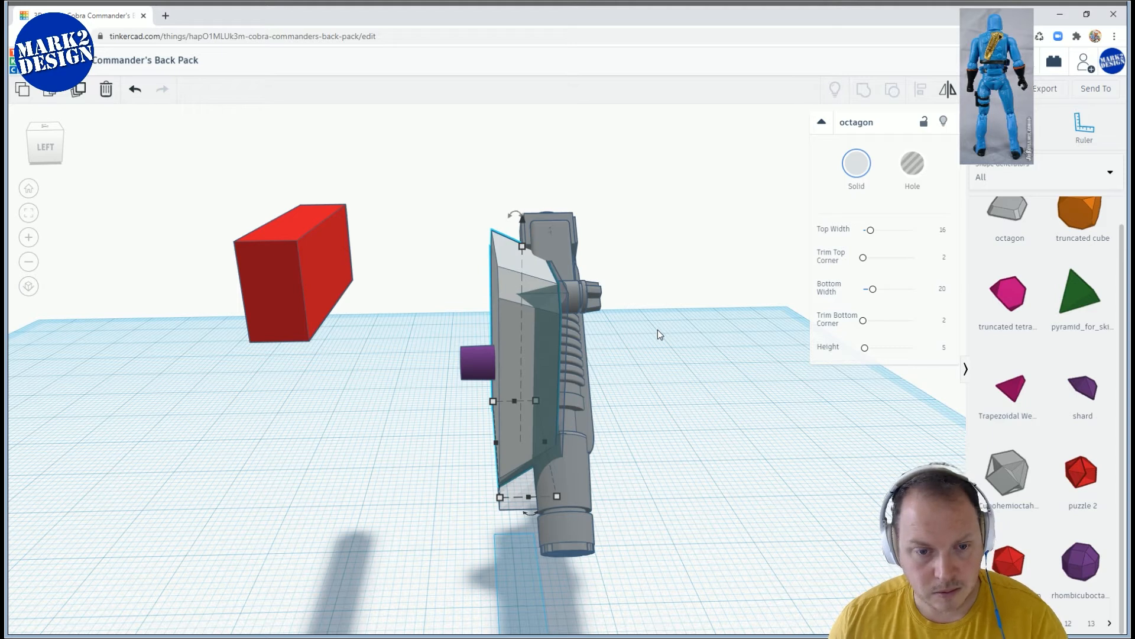
key("Right")
Thicken the octagon to about 5.4 mm and finely adjust its fit against the hole box
right_click_drag(679, 339, 608, 371)
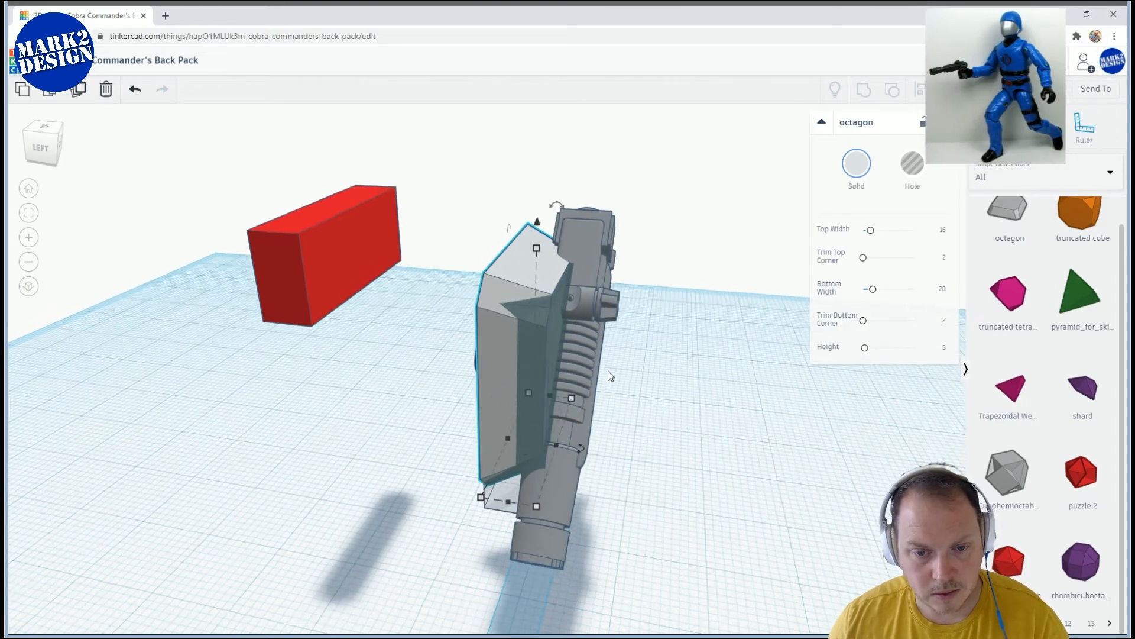
scroll(608, 370, "up", 2)
left_click_drag(583, 474, 584, 474)
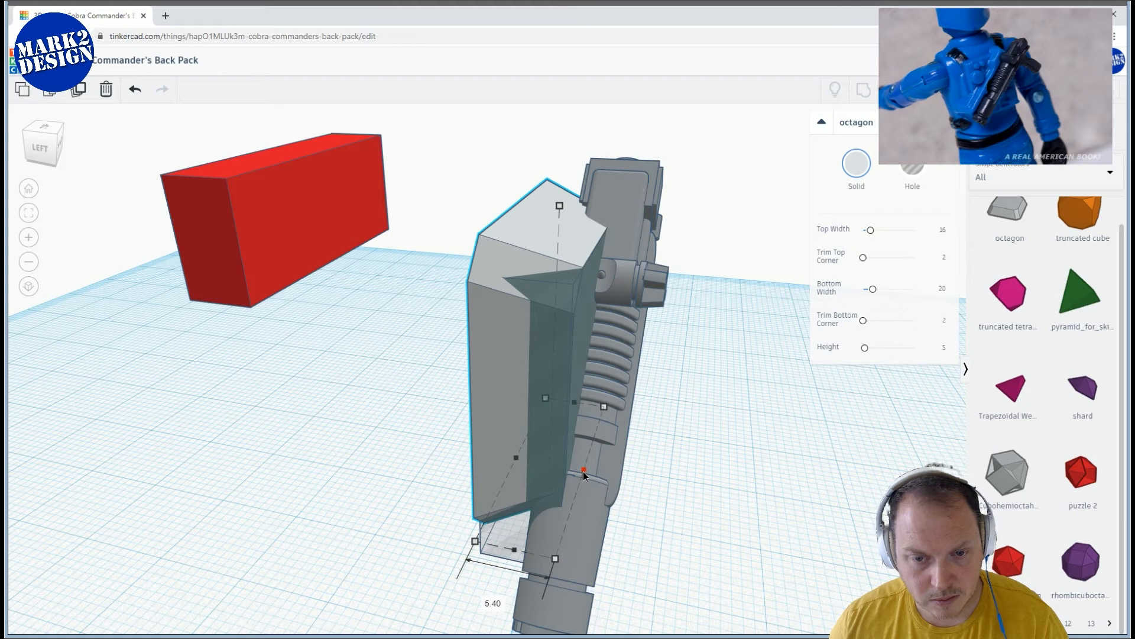
left_click(684, 466)
right_click_drag(690, 292, 579, 232)
left_click(531, 239)
mouse_move(541, 207)
left_mouse_down()
mouse_move(538, 223)
mouse_move(538, 211)
left_mouse_up()
right_click_drag(592, 260, 662, 247)
left_click_drag(500, 232, 500, 236)
right_click_drag(502, 236, 700, 347)
Nudge the octagon sideways to line it up with the hole box and the small cylinder
key("Left")
key("Left")
key("Left")
key("Left")
key("Left")
key("Left")
key("Left")
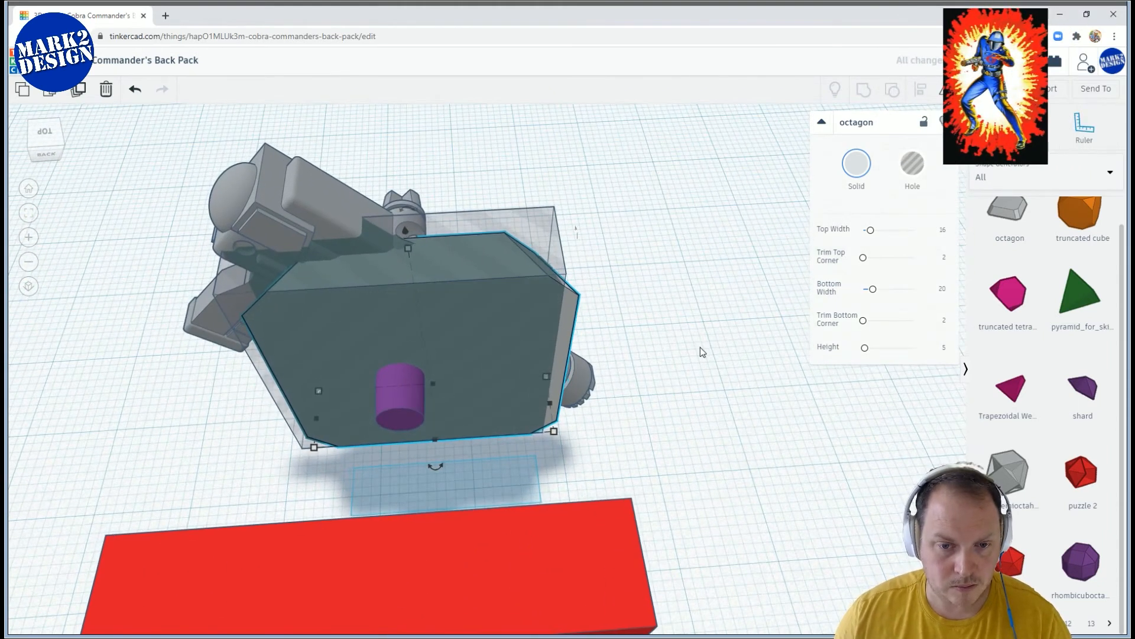
key("Right")
key("Right")
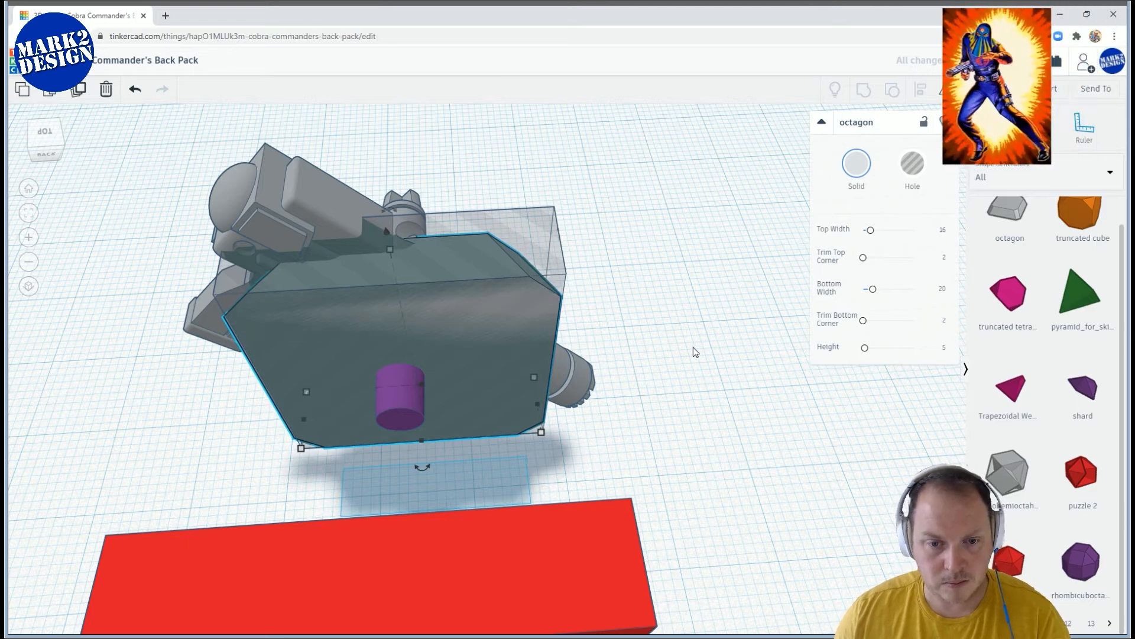
Delete the transparent hole box that overlaps the upright octagon behind the gun
right_click_drag(671, 317, 459, 273)
left_click(434, 254)
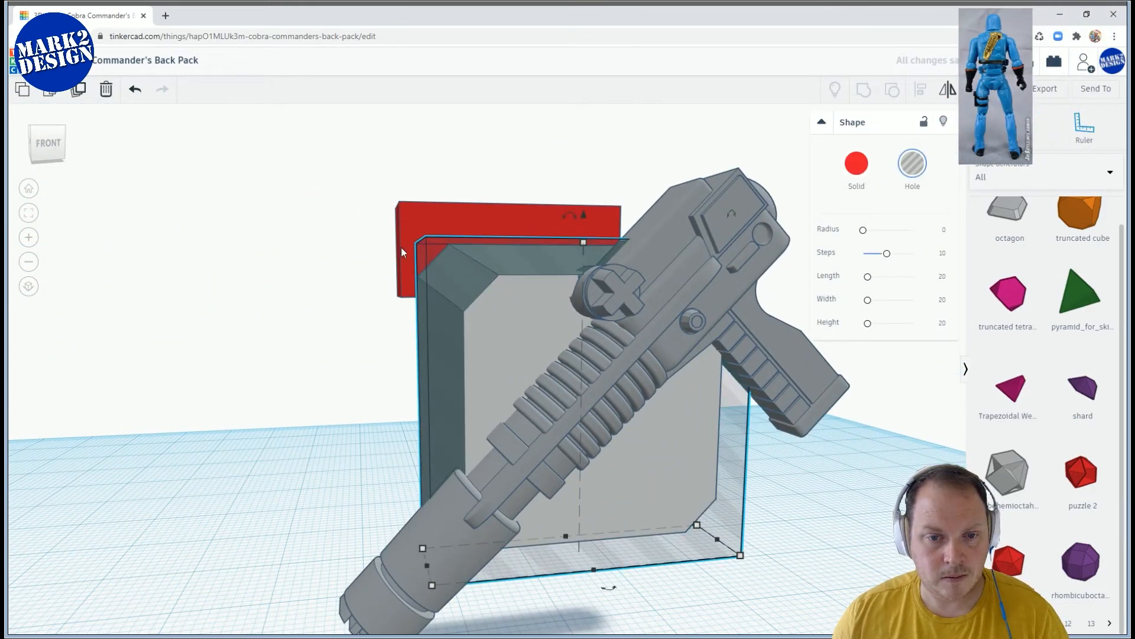
key("Delete")
Try raising the octagon slightly relative to the small purple cylinder, and undo the last change
right_click_drag(515, 307, 568, 340)
left_click(580, 318)
left_click_drag(588, 237, 592, 227)
right_click_drag(599, 237, 492, 413)
left_click(493, 416, "shift")
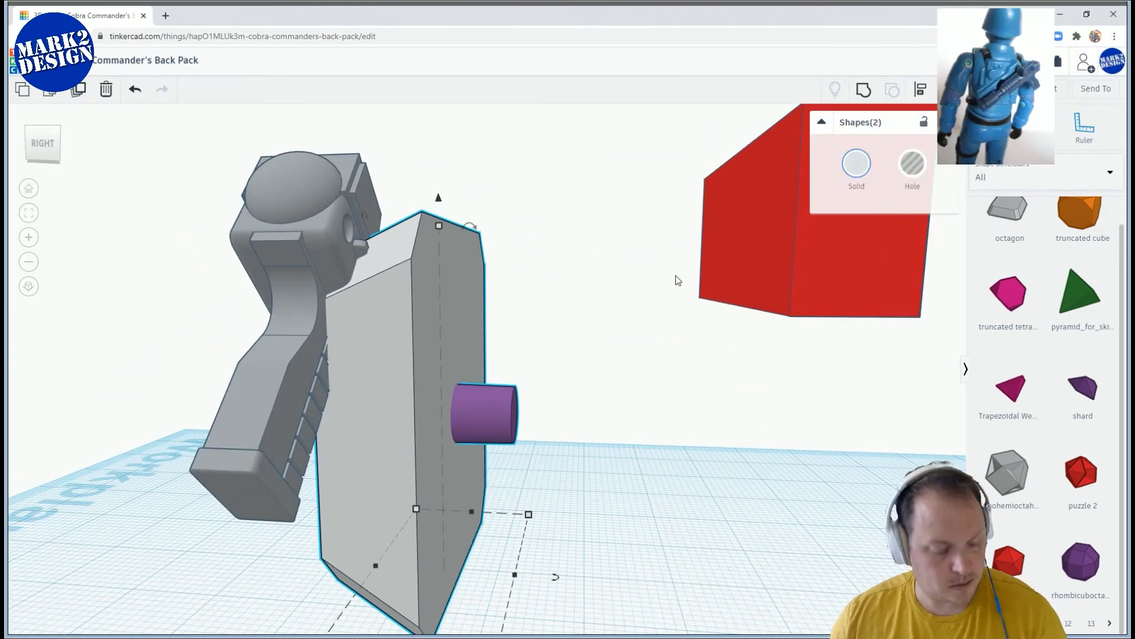
key("ctrl+z")
Lower the gun slightly to adjust its height against the octagon plate
right_click_drag(622, 282, 427, 279)
left_click(422, 219)
left_click_drag(406, 194, 405, 223)
right_click_drag(406, 223, 379, 234)
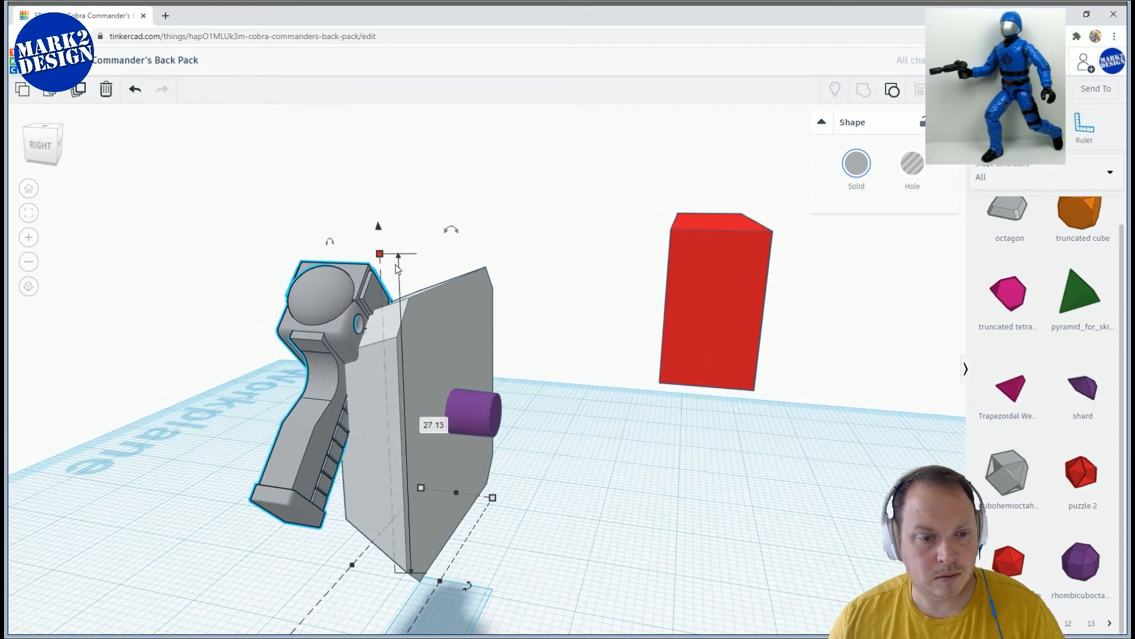
left_click_drag(379, 229, 381, 232)
Nudge the gun four increments sideways to adjust its position along the octagon plate
right_click_drag(382, 231, 736, 316)
key("Right")
key("Right")
key("Right")
key("Right")
right_click_drag(740, 316, 458, 361)
scroll(445, 364, "up", 2)
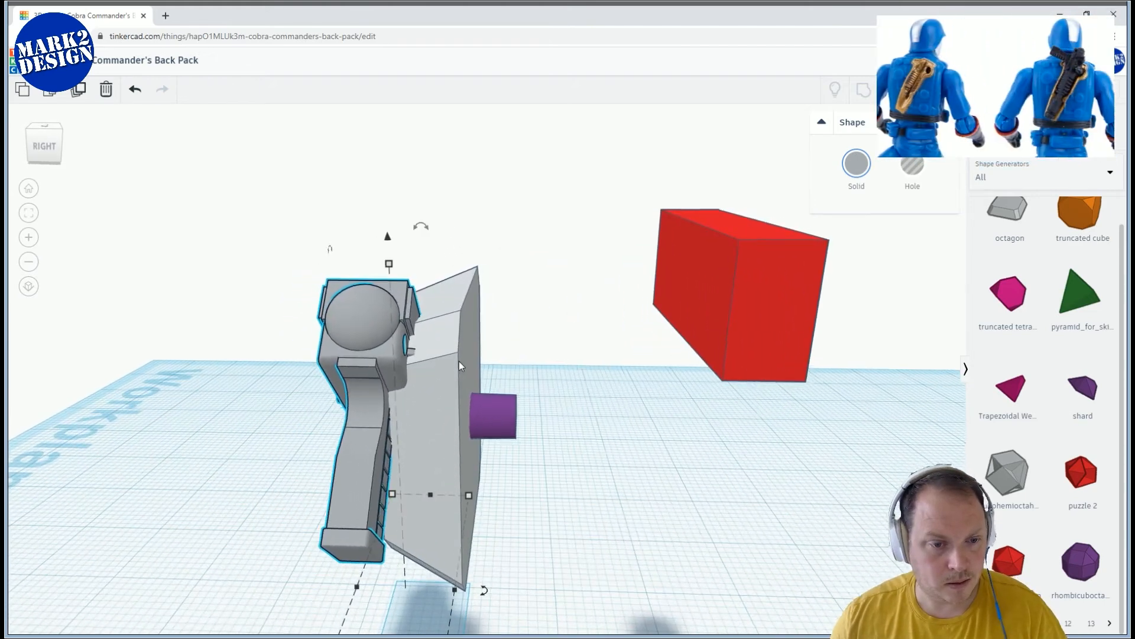
scroll(459, 360, "down", 2)
right_click_drag(385, 346, 641, 405)
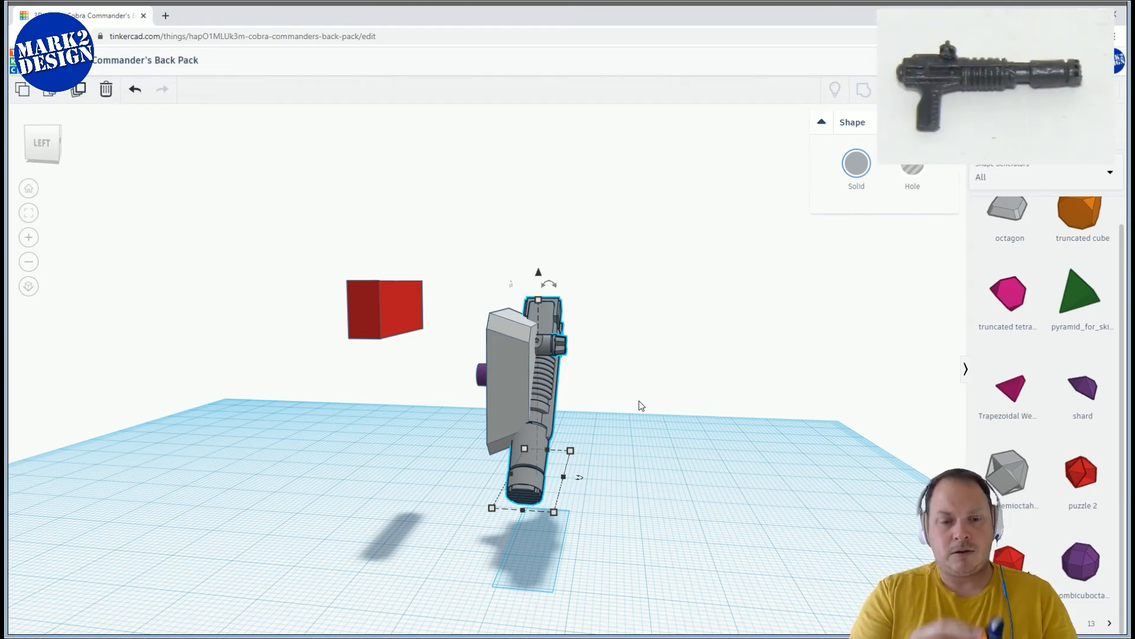
right_click_drag(647, 397, 771, 342)
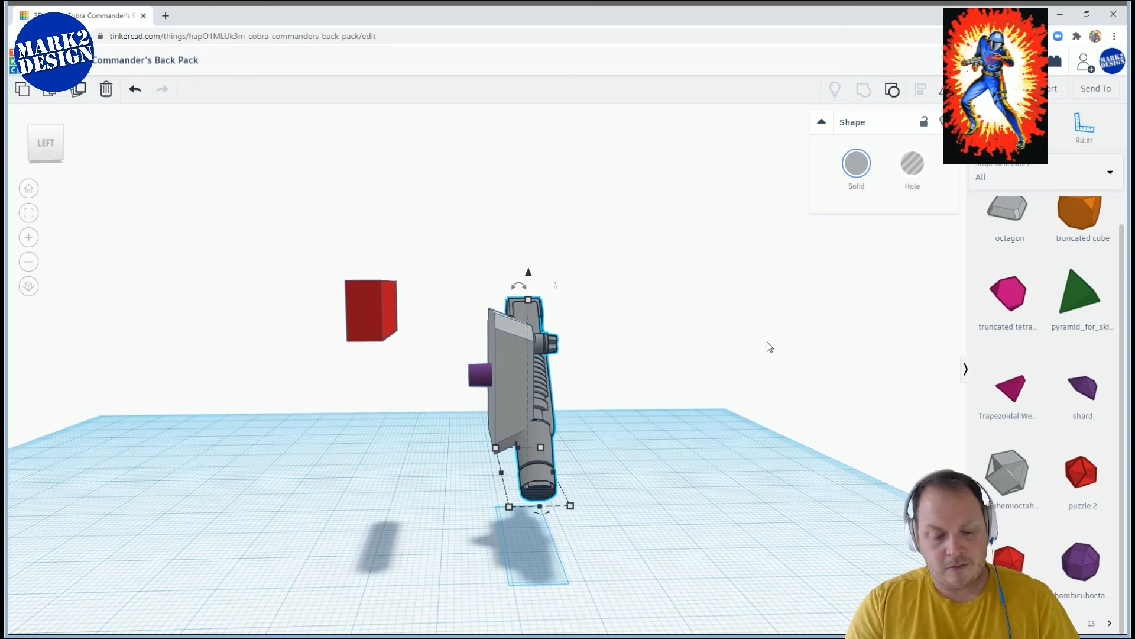
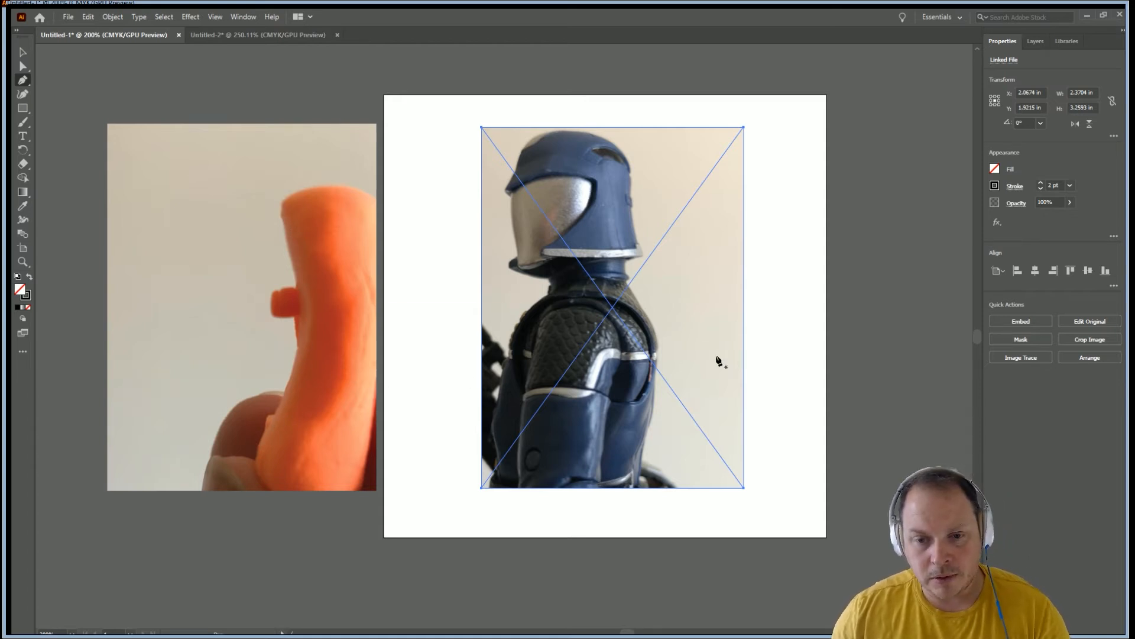
In Illustrator, trace the figure's back from neck to waist with the Pen tool, closing the outline with straight edges across the torso
left_click(636, 345)
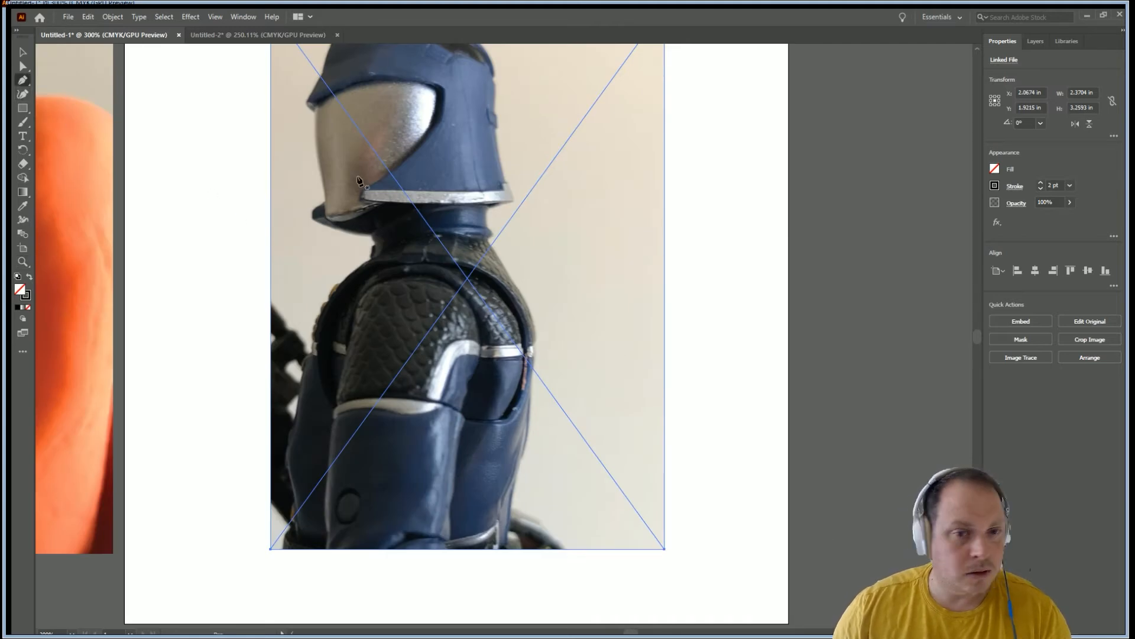
left_click(485, 242)
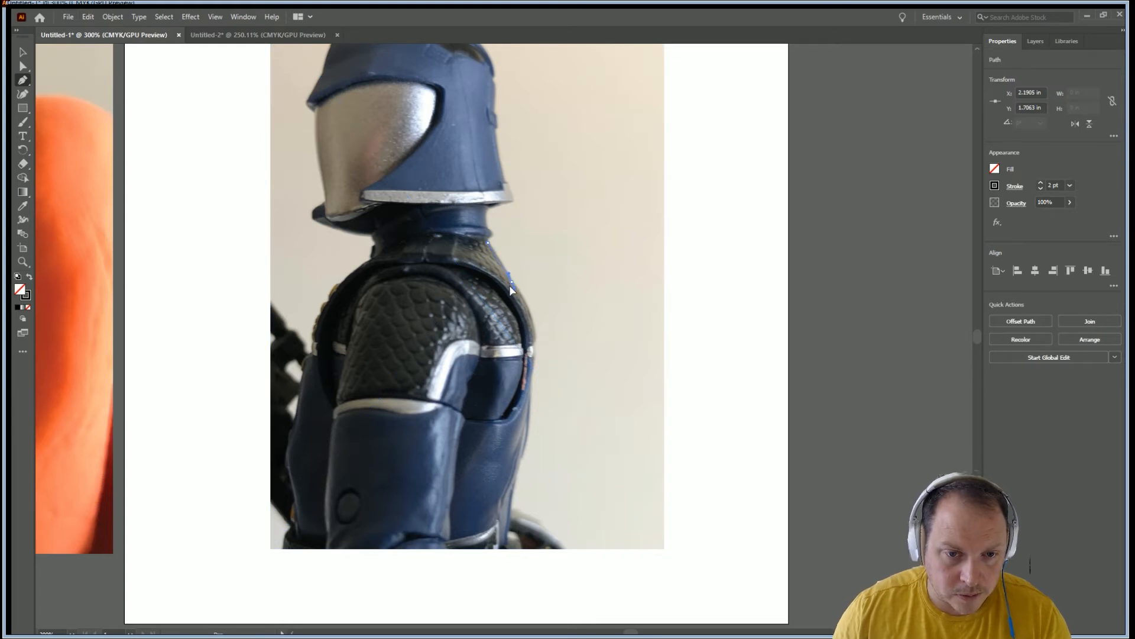
left_click(512, 287)
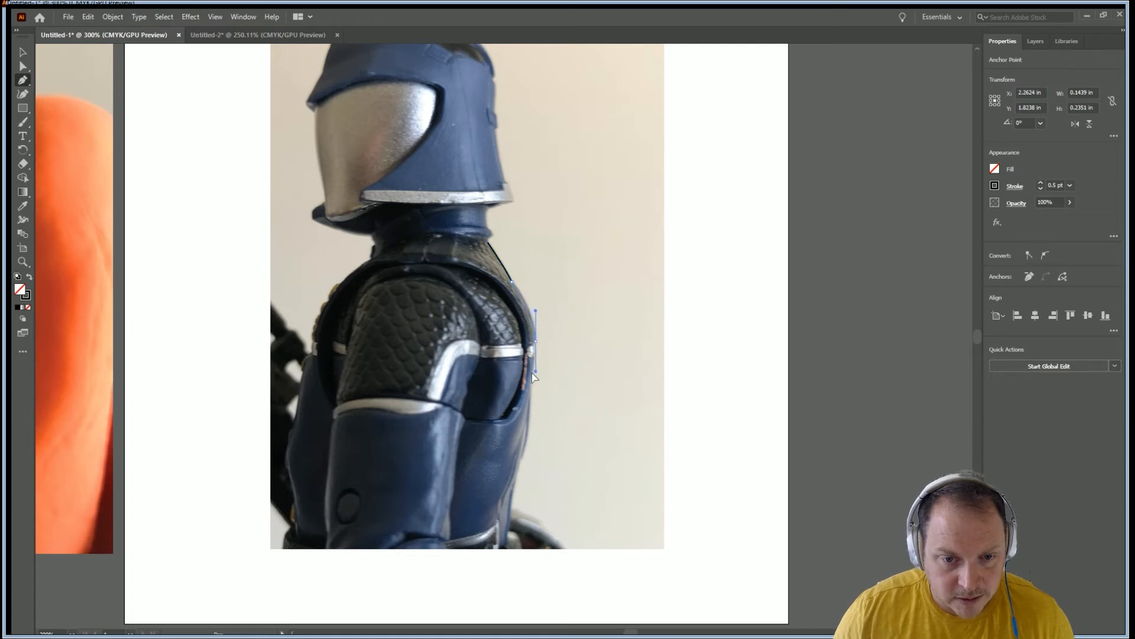
left_click_drag(535, 372, 531, 340, "alt")
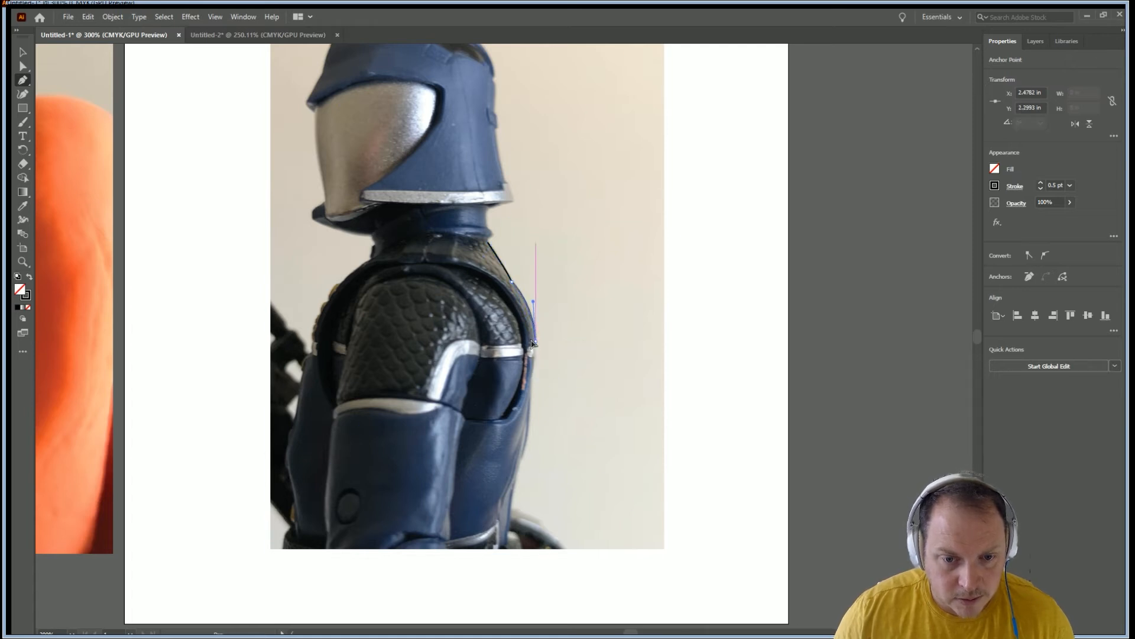
left_click(530, 384)
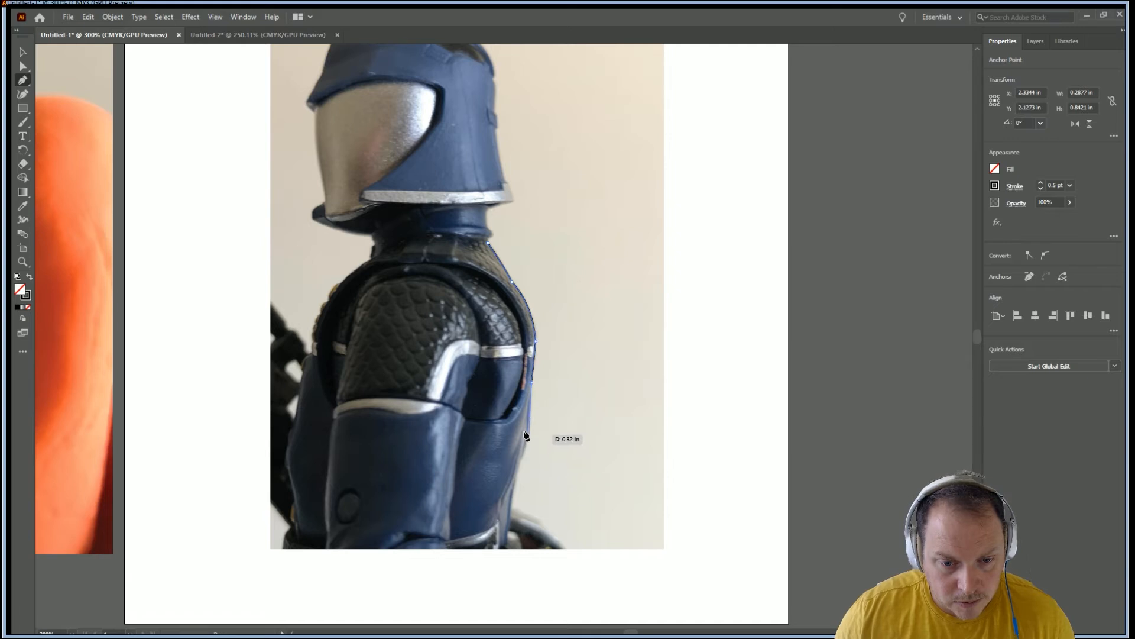
left_click_drag(519, 459, 506, 508)
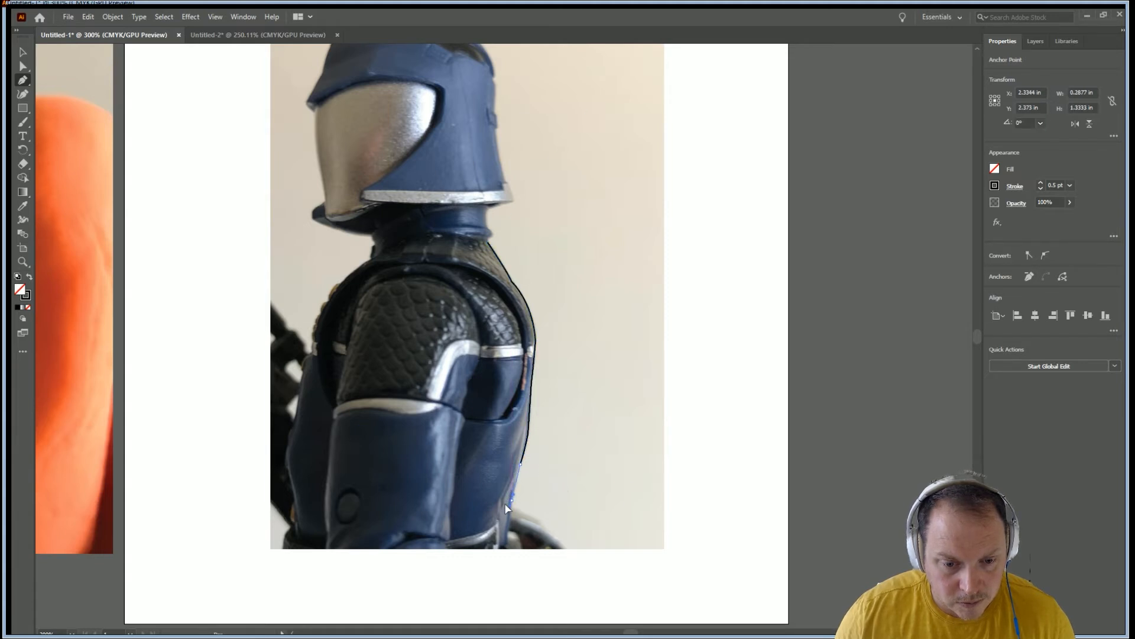
left_click(511, 502)
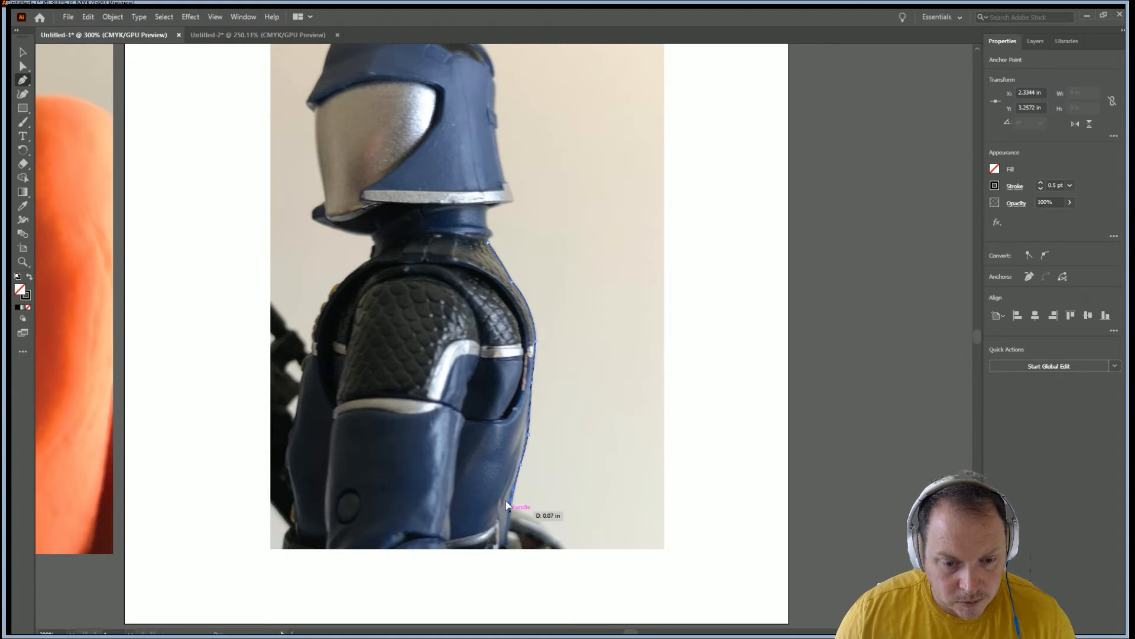
left_click_drag(510, 501, 366, 243)
left_click(368, 243)
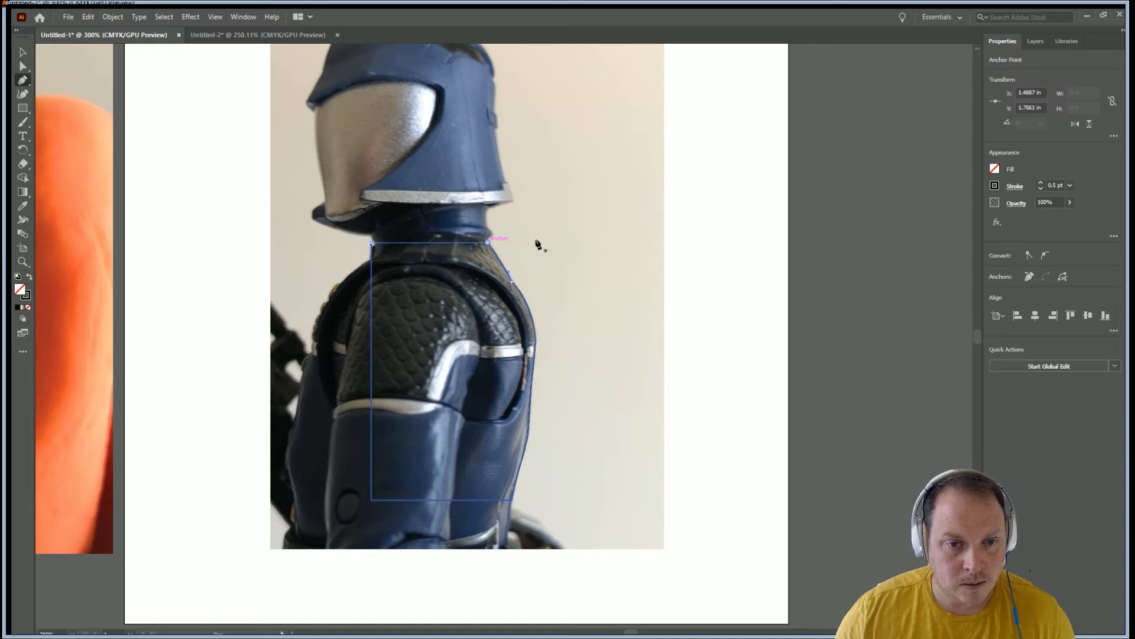
Give the traced torso shape a black fill and a black 1 pt stroke
left_click(22, 53)
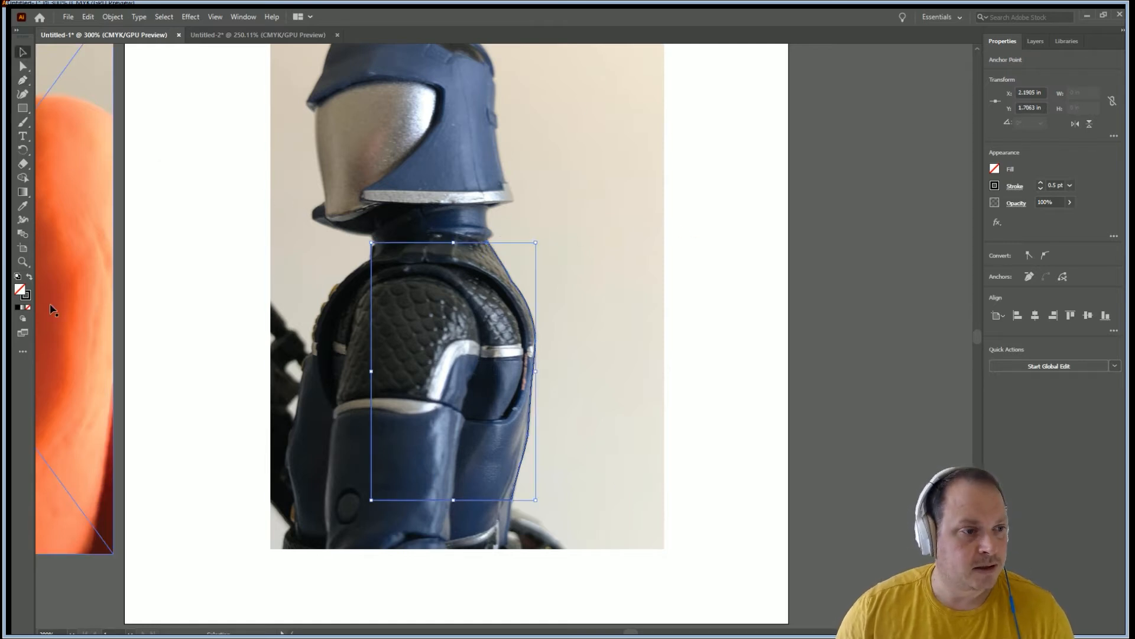
left_click(17, 276)
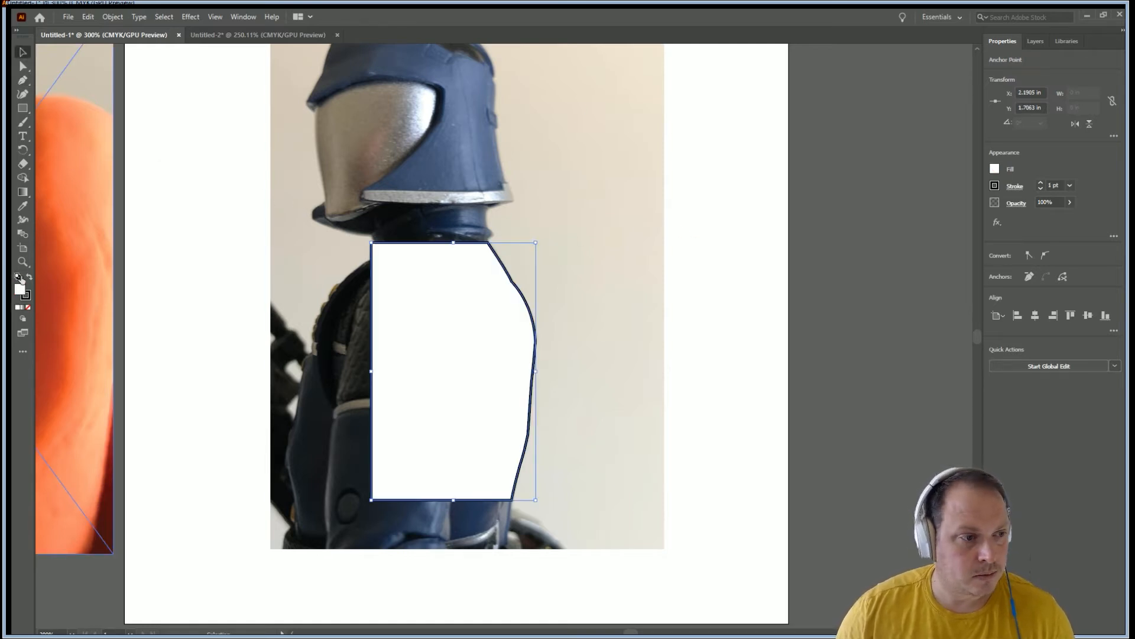
left_click(29, 276)
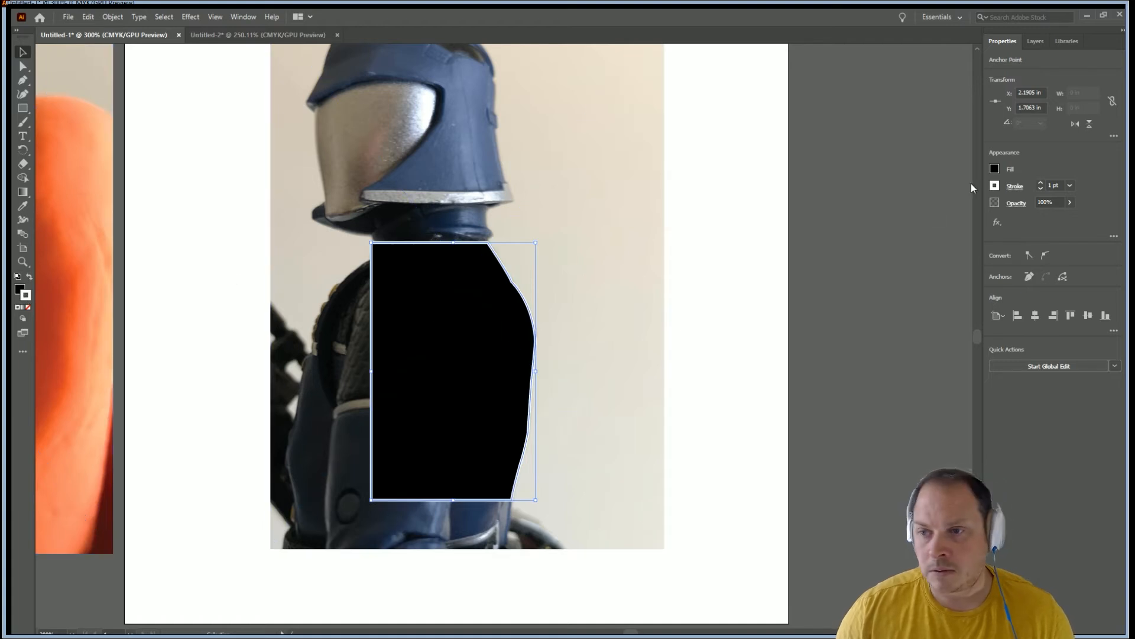
key("x")
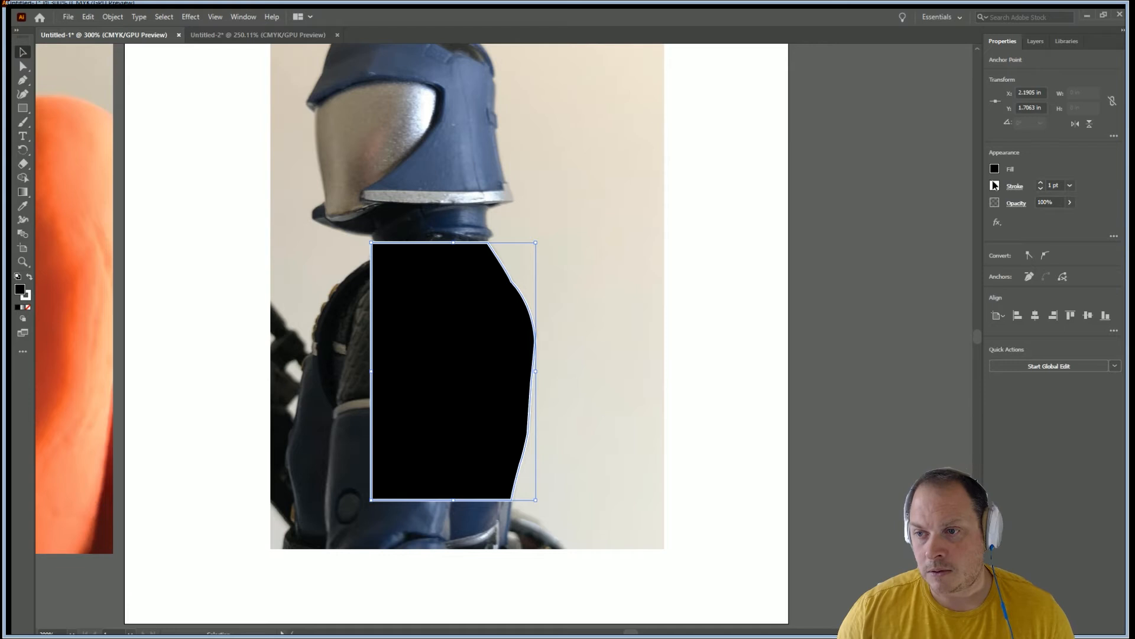
key("ctrl+z")
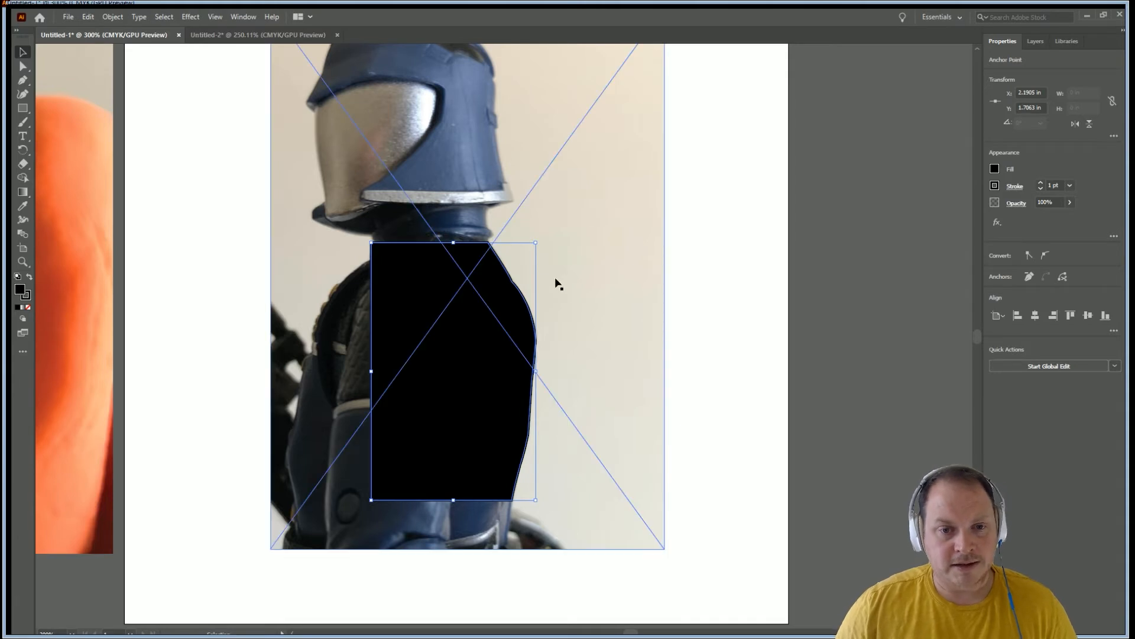
left_click(495, 305)
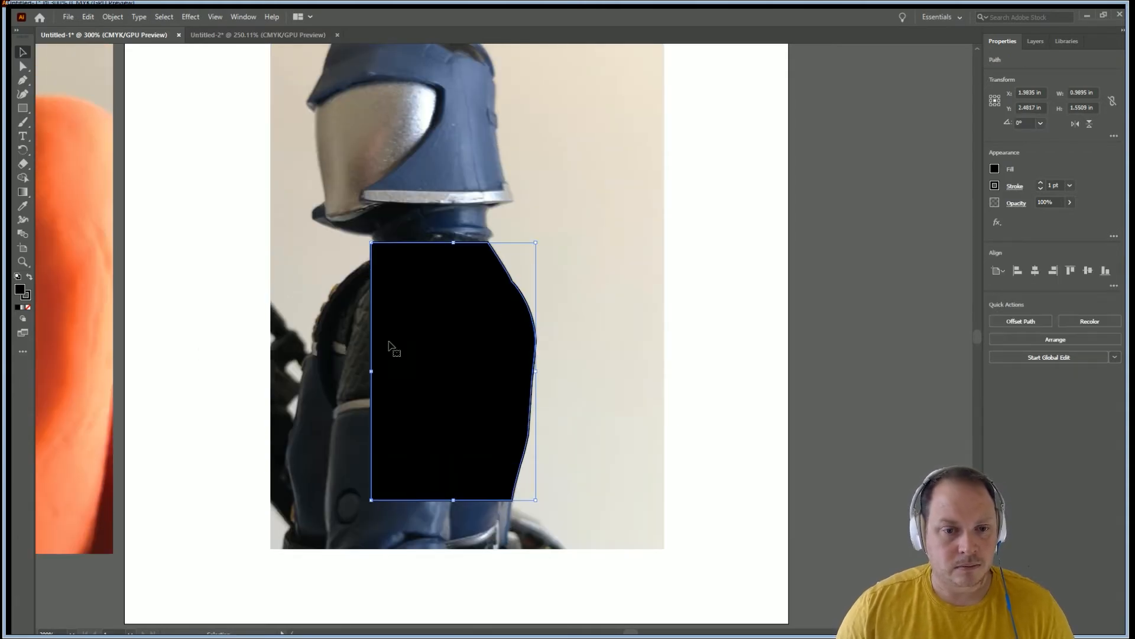
Delete the orange part photo and the figure photo, and move the traced shape to the centre of the artboard
left_click(23, 261)
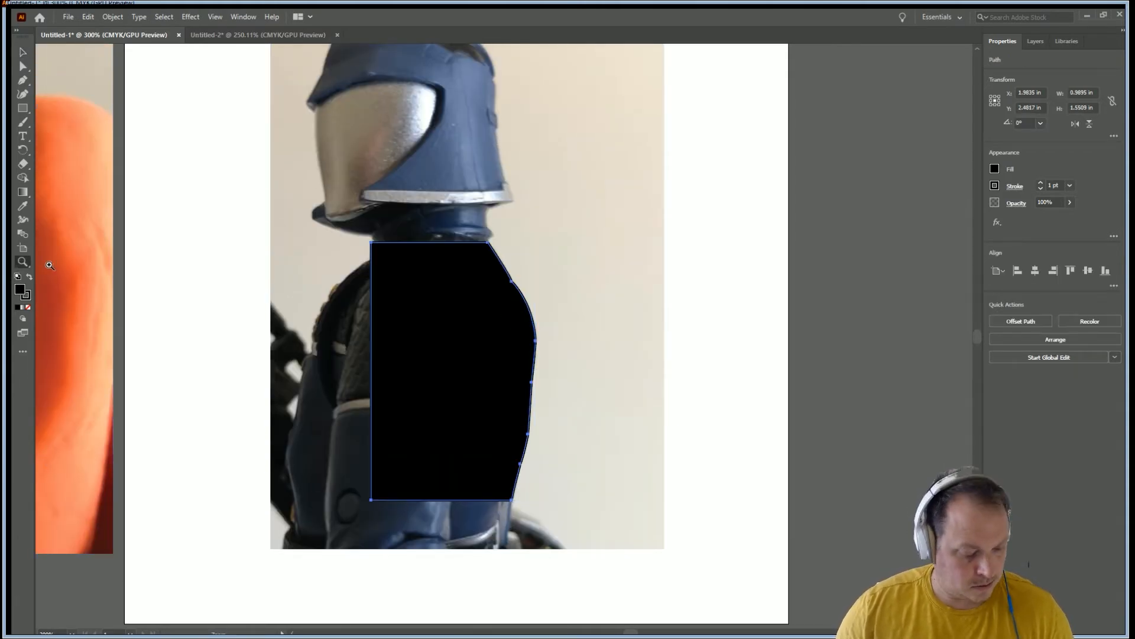
left_click(490, 330, "alt")
left_click(490, 330, "alt")
left_click(23, 52)
left_click(233, 242)
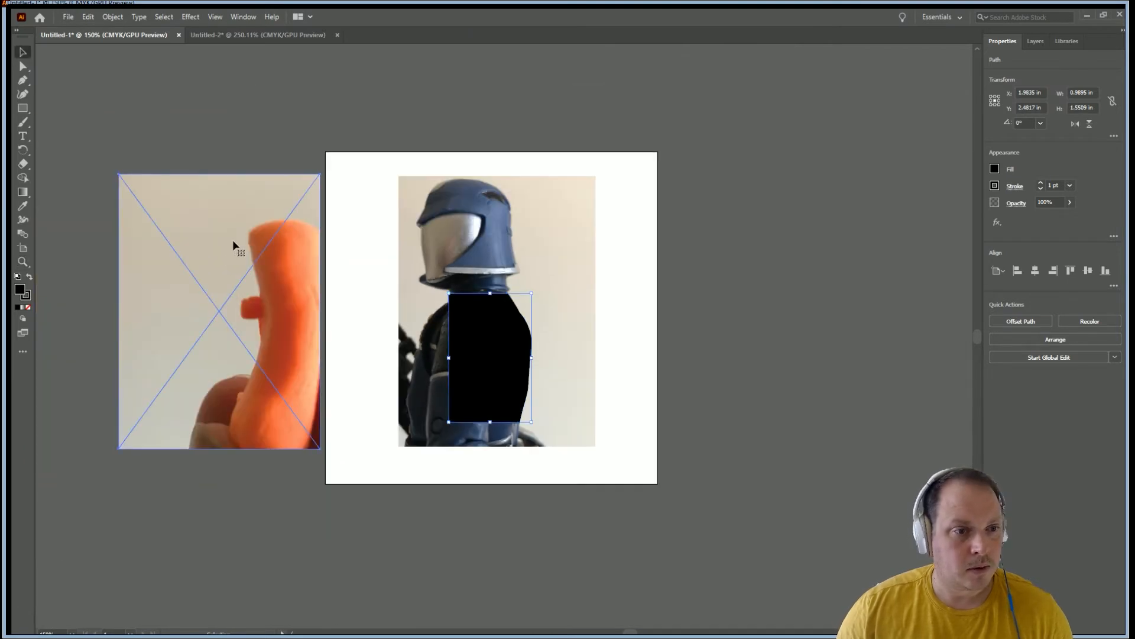
key("Delete")
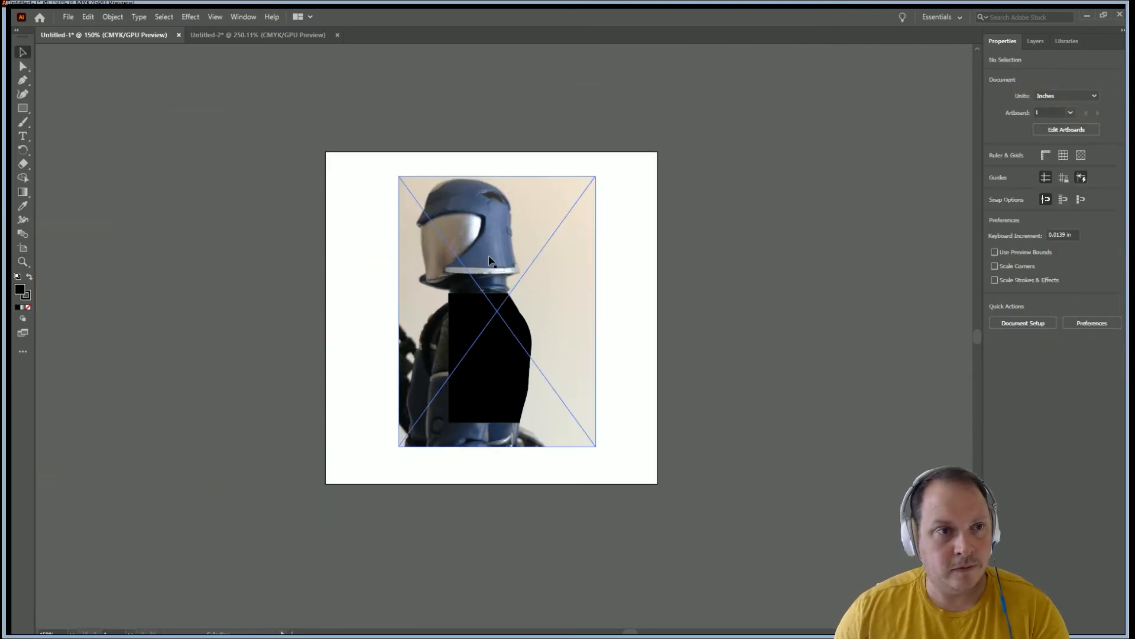
left_click(499, 238)
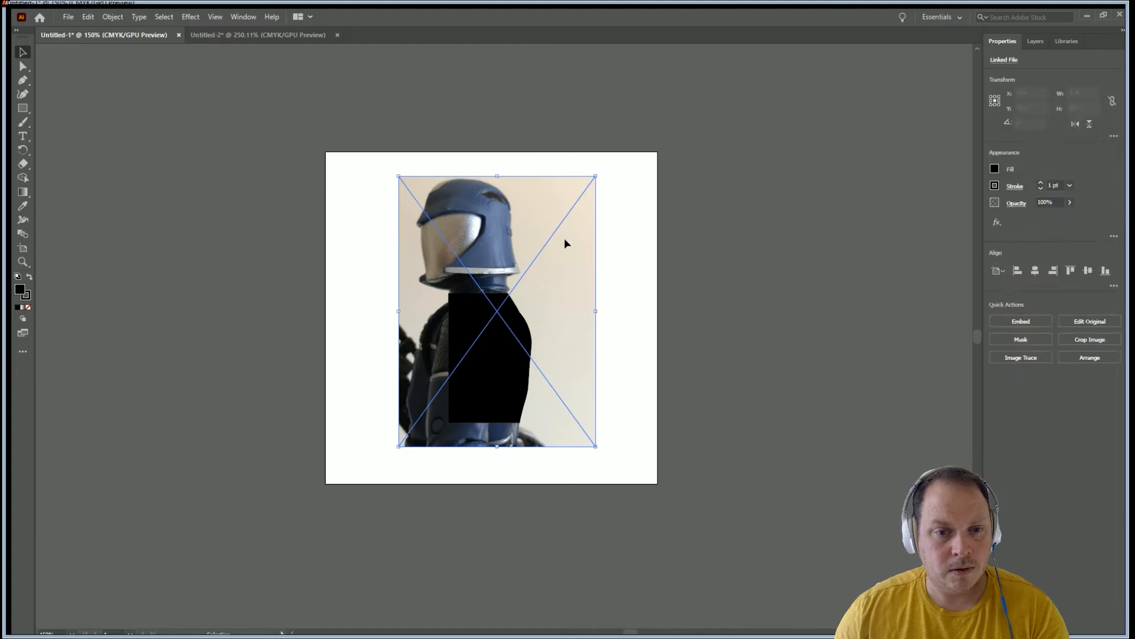
key("Delete")
left_click_drag(496, 340, 499, 295)
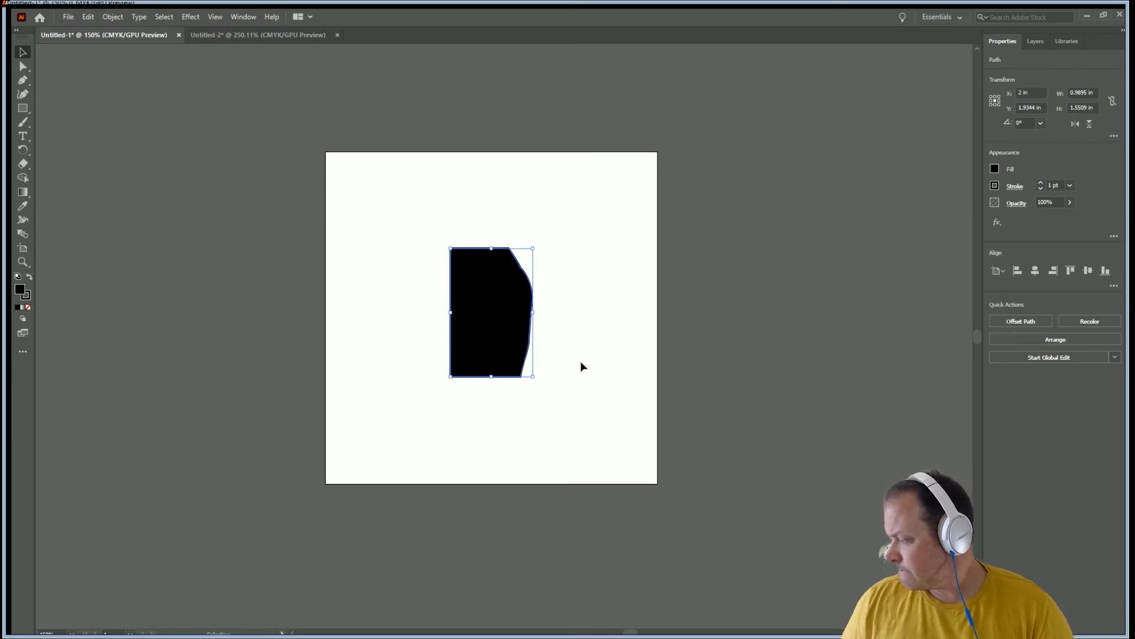
Switch back to Tinkercad and delete the olive back shape from the workplane
key("alt")
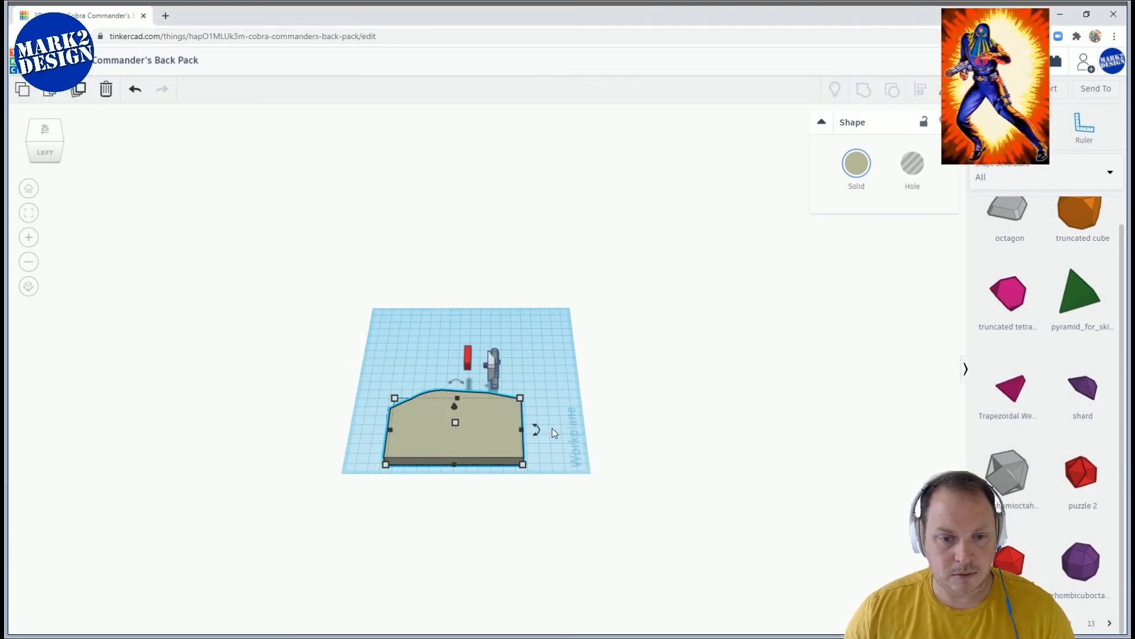
left_click(502, 434)
key("Delete")
Import Back.svg centred on the artboard at scale 100, and move the shape clear of the gun and red box
scroll(466, 409, "up", 3)
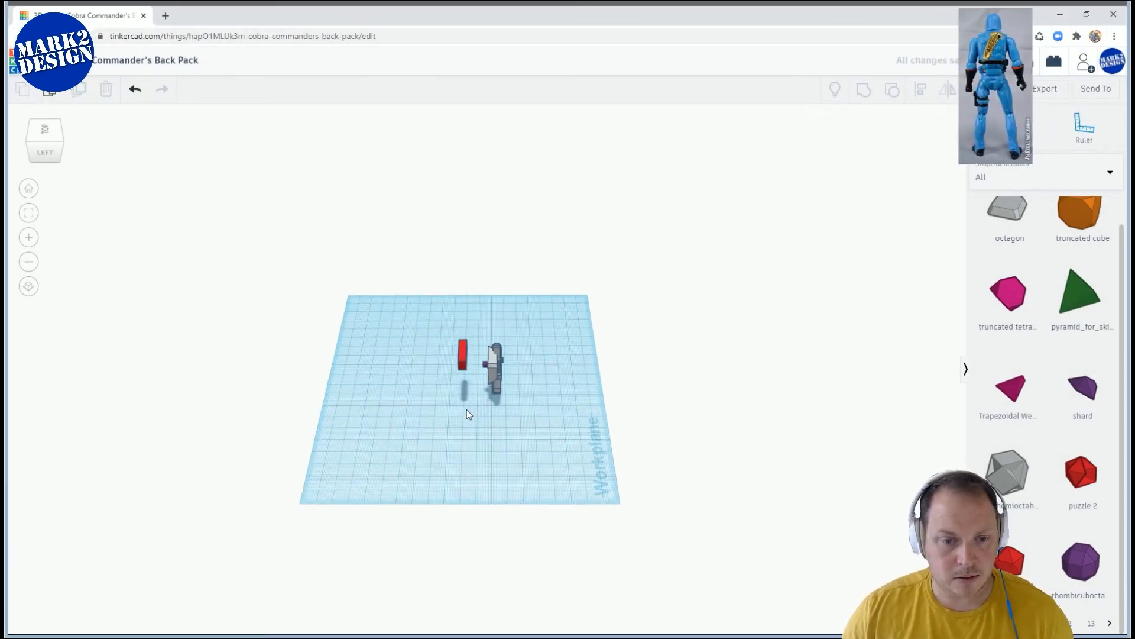
left_click(995, 88)
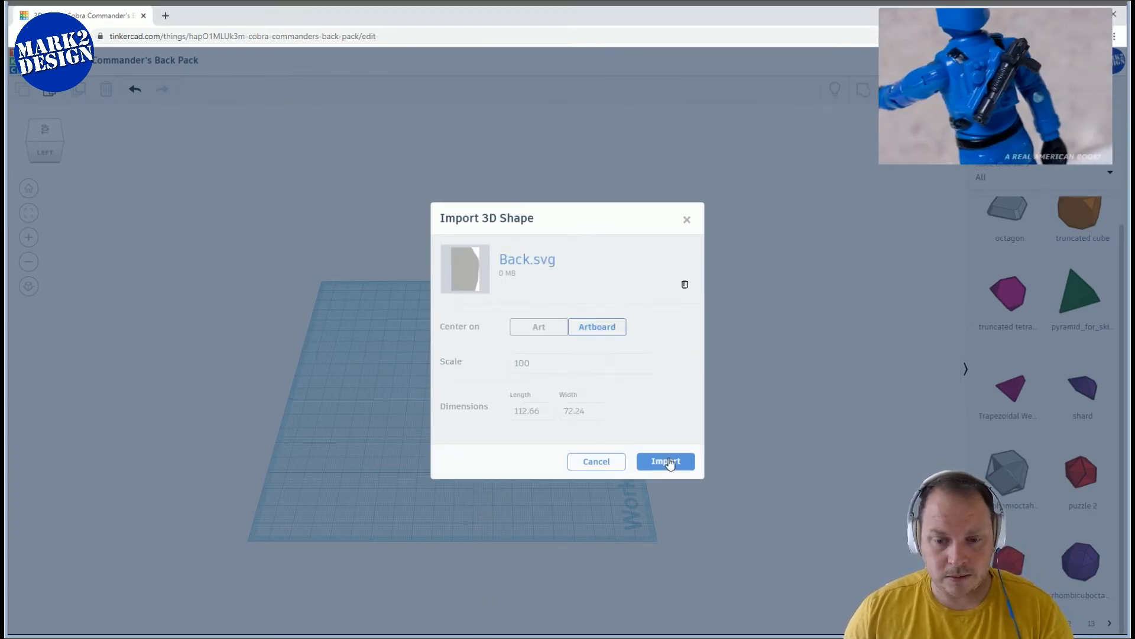
left_click(662, 461)
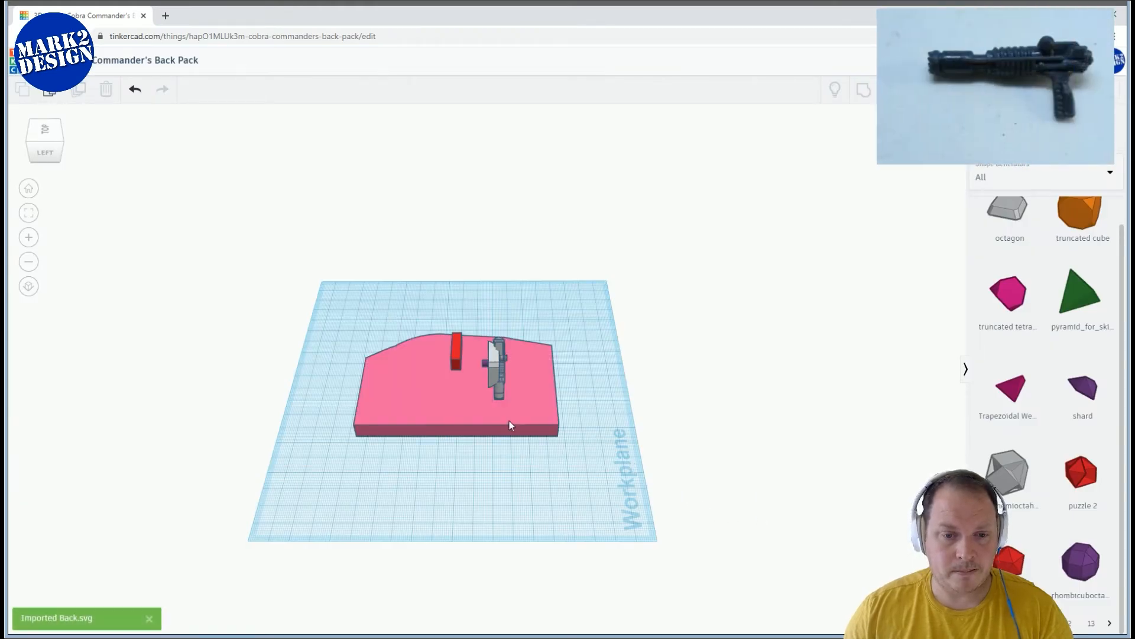
left_click_drag(447, 428, 444, 494)
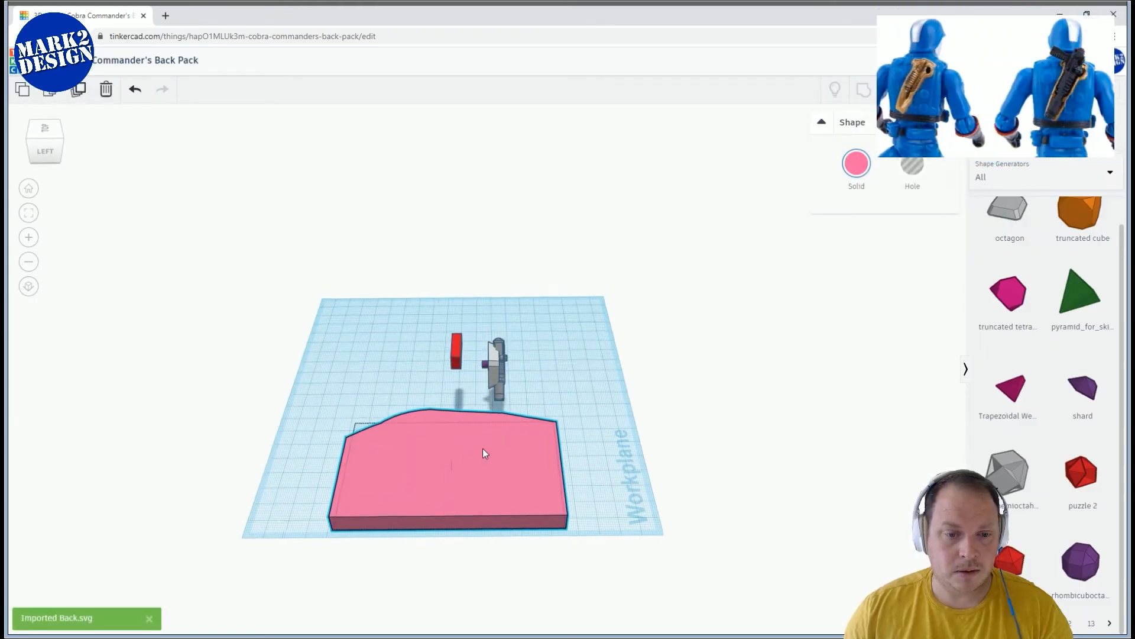
Rotate the imported back shape 90° about two axes to stand it upright and turn its profile
left_click(459, 402)
left_click(451, 283)
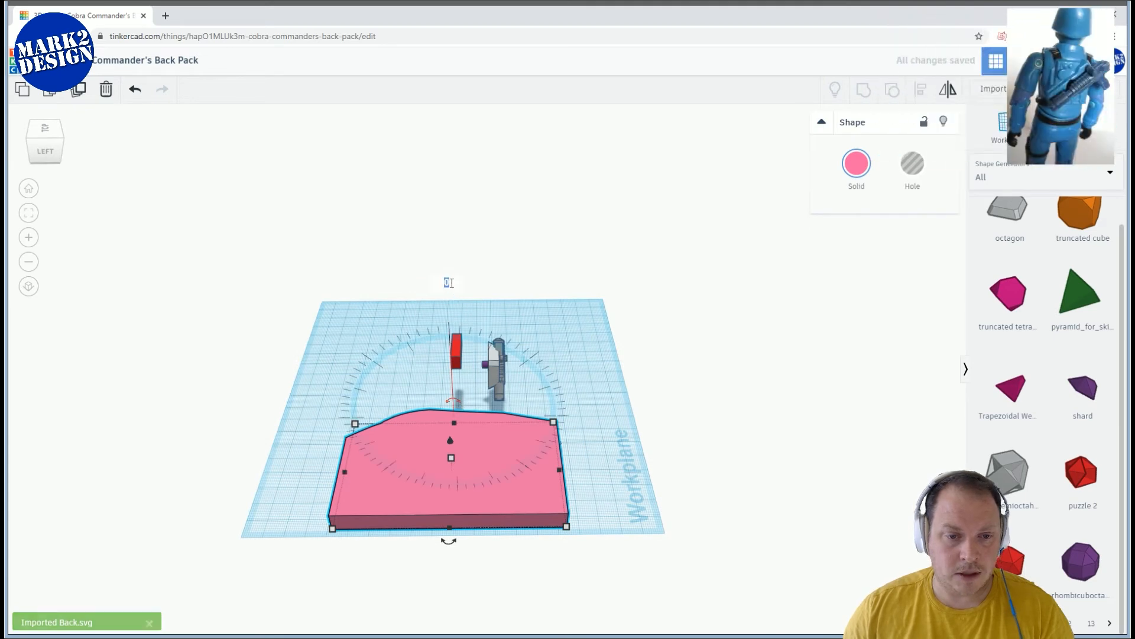
type("90")
key("Return")
right_click_drag(505, 547, 487, 452)
left_click(476, 454)
left_click(551, 456)
type("90")
key("Return")
Widen the upright back shape to about 89 mm and turn it into a hole
right_click_drag(549, 456, 414, 403)
left_click_drag(410, 402, 590, 412)
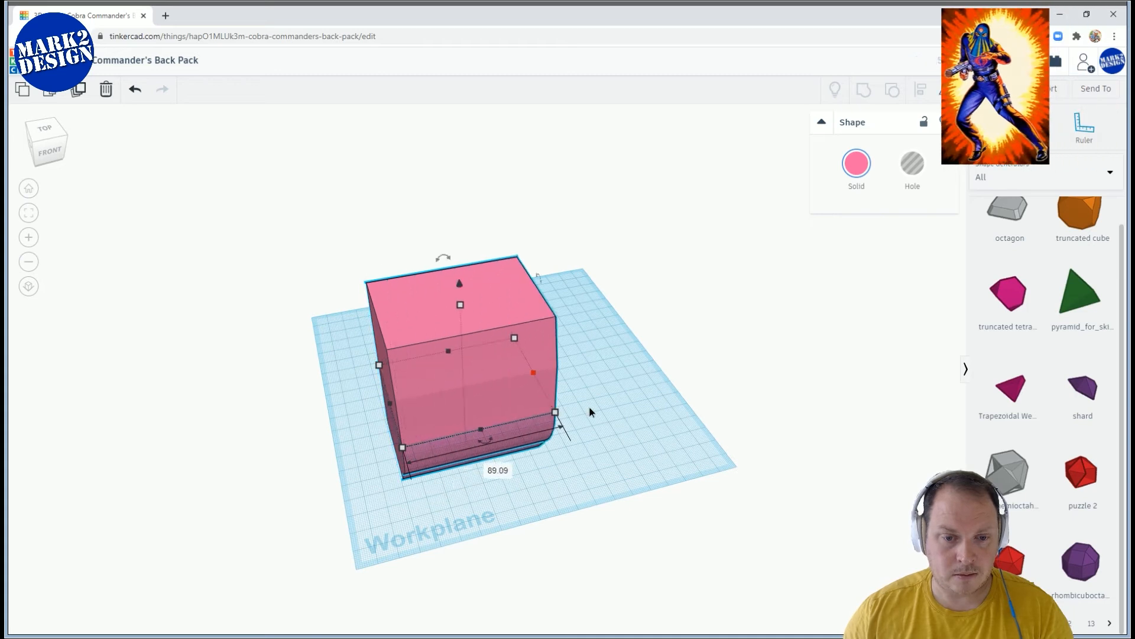
right_click_drag(590, 412, 831, 240)
left_click(912, 163)
Scale the back-shaped hole down proportionally beside the small cylinder and the gun
mouse_move(446, 316)
left_mouse_down("shift")
mouse_move(459, 410)
mouse_move(438, 312)
left_mouse_up("shift")
right_click_drag(473, 373, 532, 320)
scroll(453, 335, "up", 4)
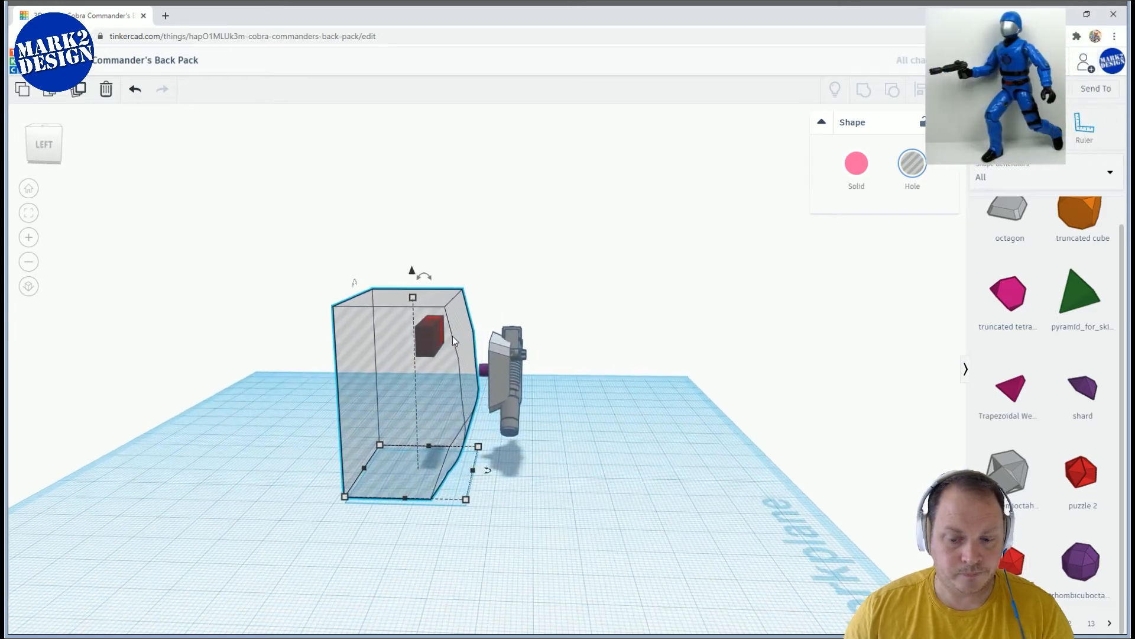
right_click_drag(453, 336, 459, 314)
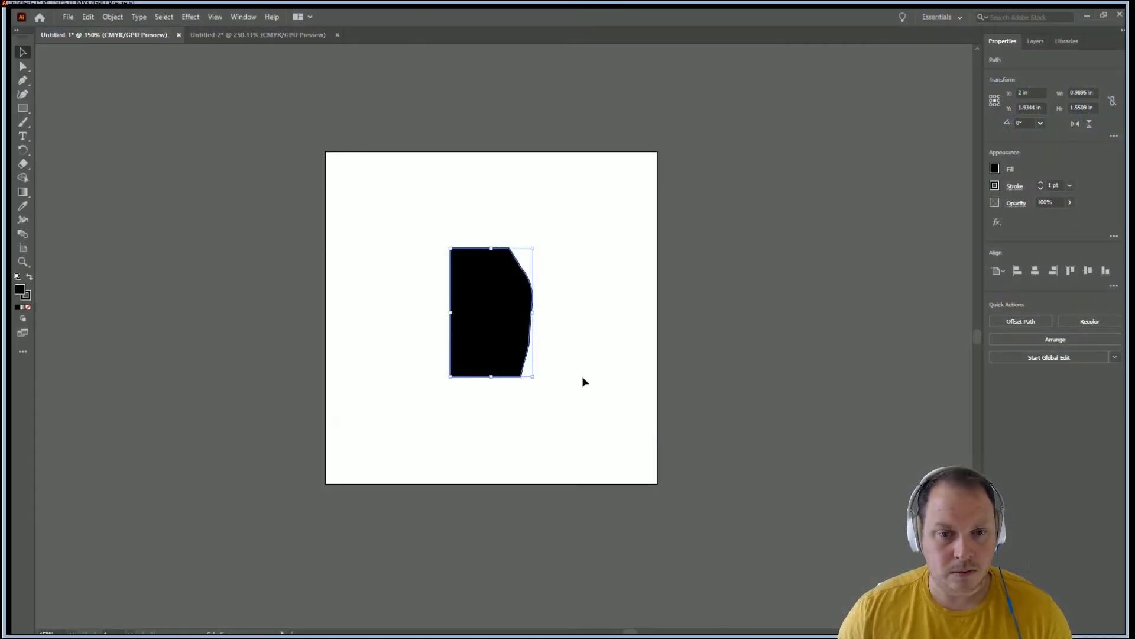
Undo the recent edits to the traced back shape until the figure's side-view photo is restored behind it
key("a")
key("ctrl+z")
key("ctrl+z")
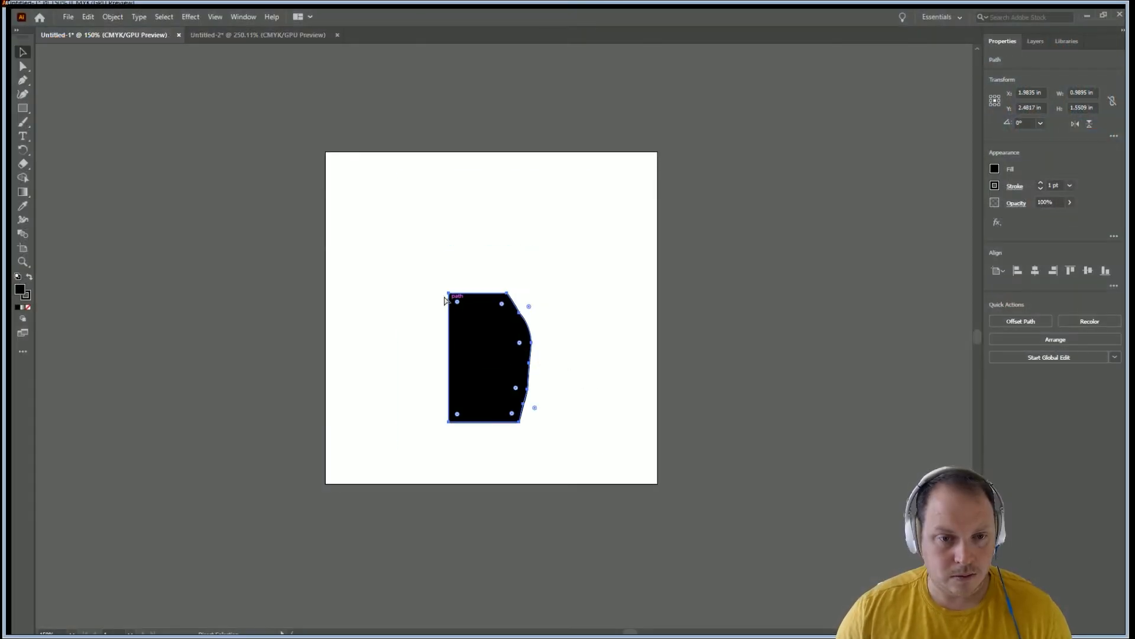
key("v")
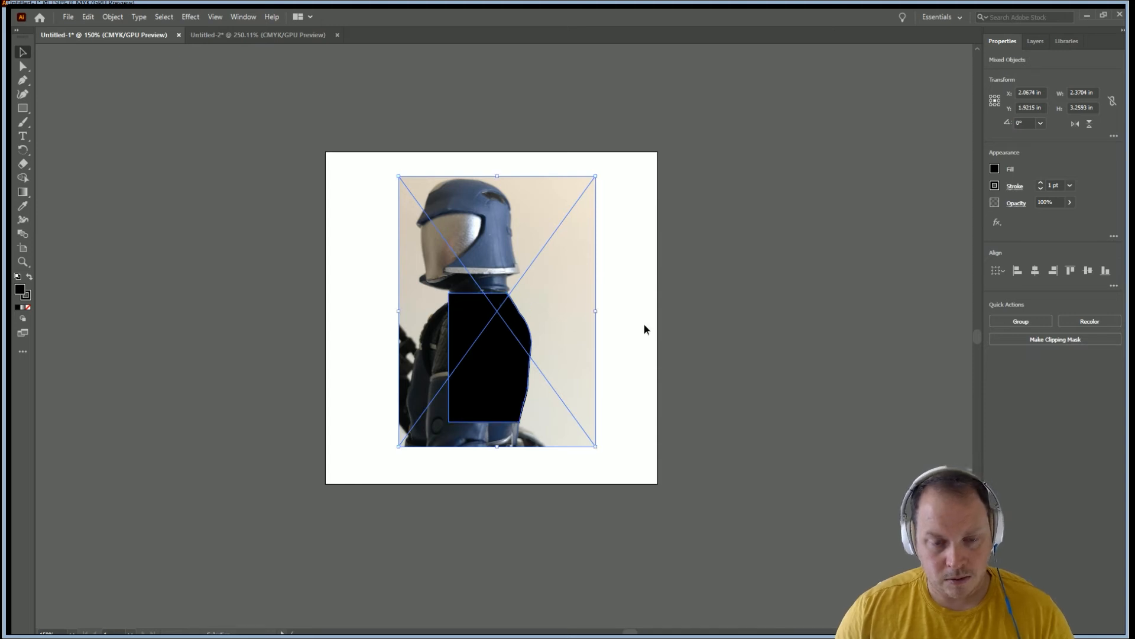
left_click(754, 208)
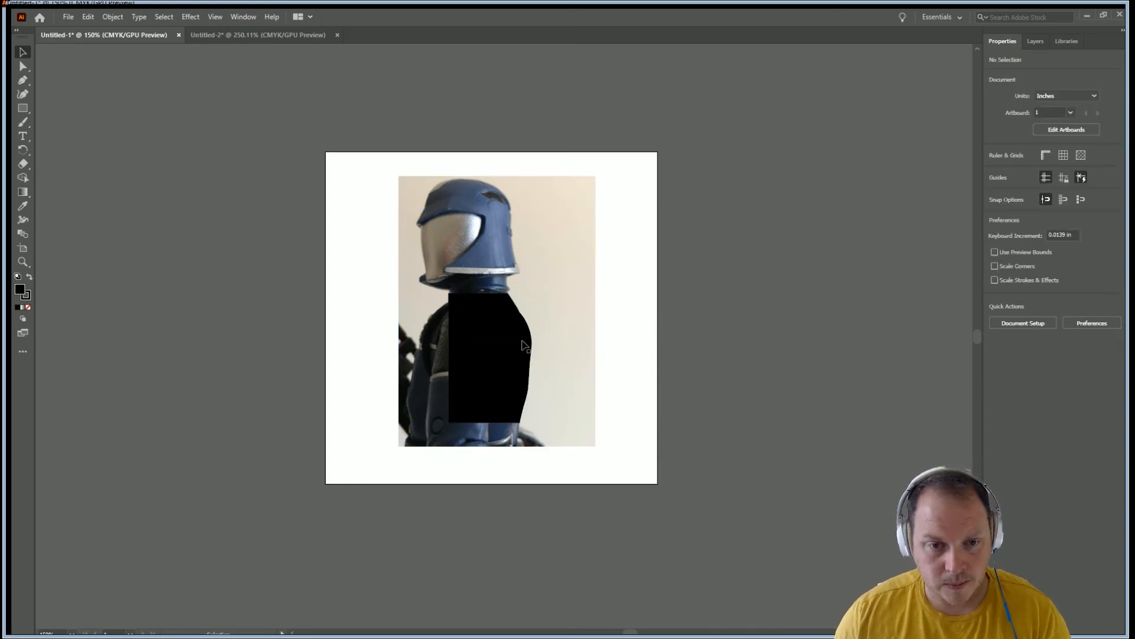
Remove the black fill from the traced back shape so only its outline lies over the photo
left_click(501, 337)
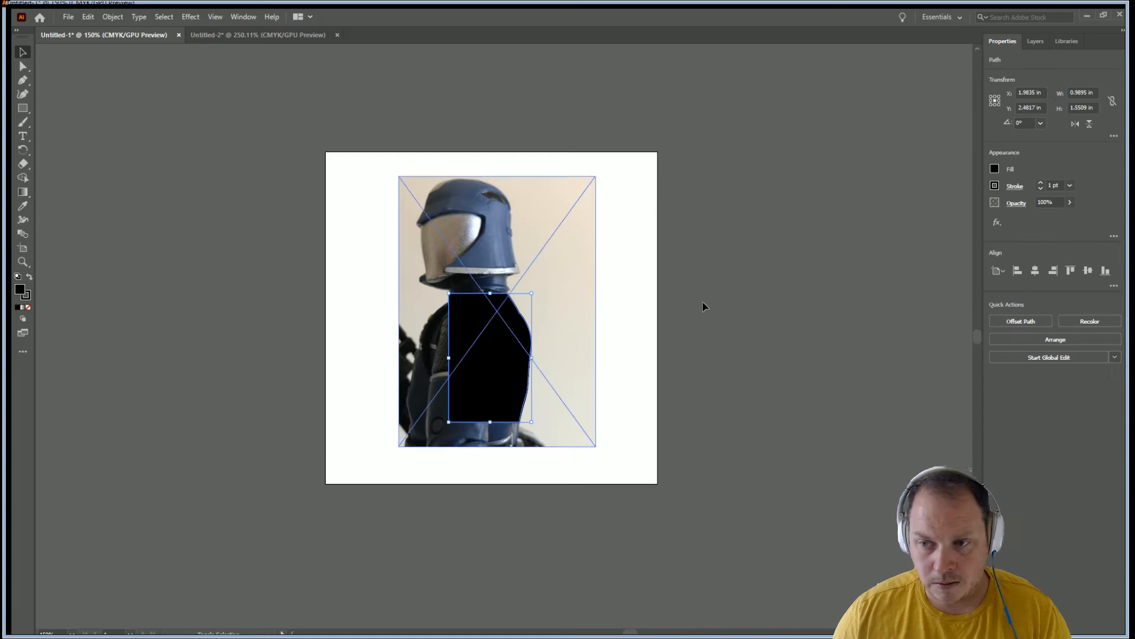
left_click(28, 307)
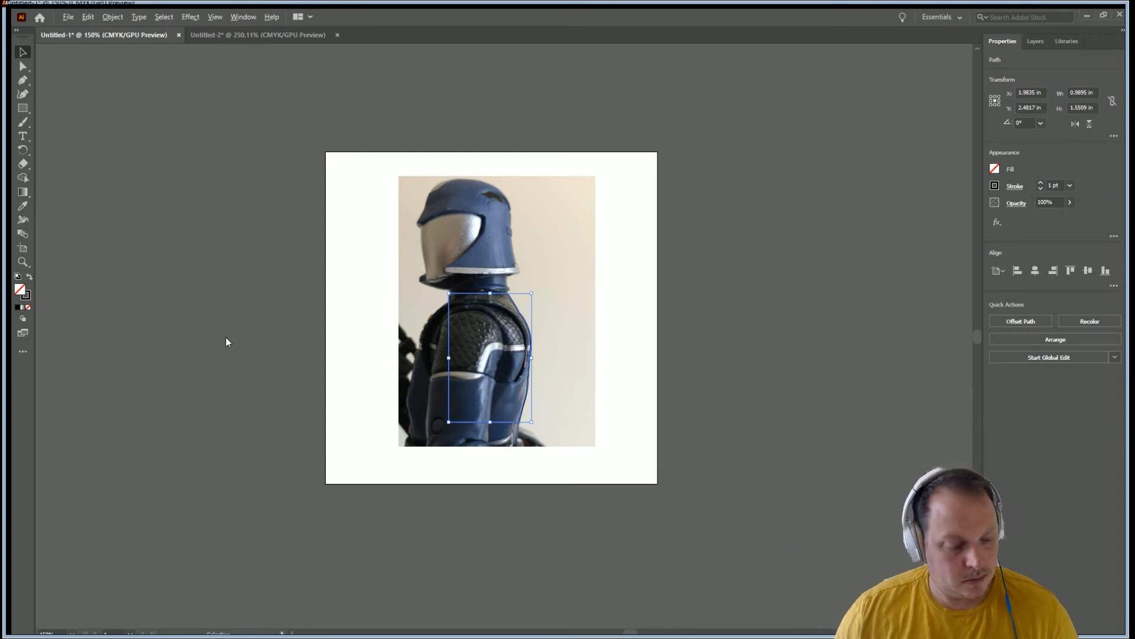
left_click(223, 282)
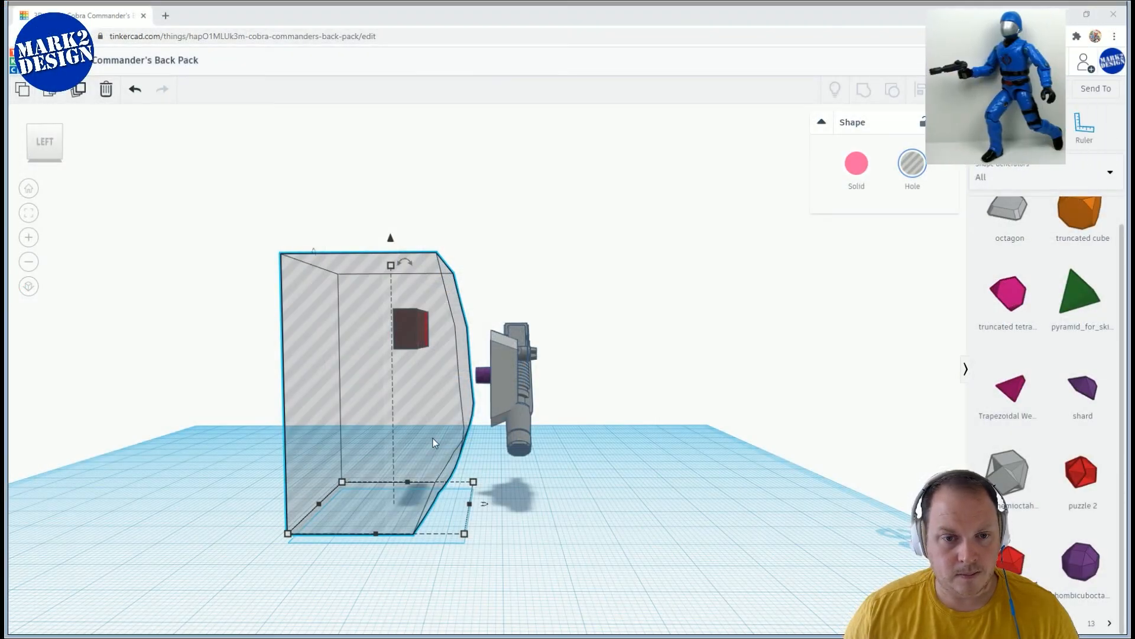
In Tinkercad, scale the back-shaped hole proportionally to about 27.7 mm tall, then move and raise it into the octagon plate
mouse_move(388, 267)
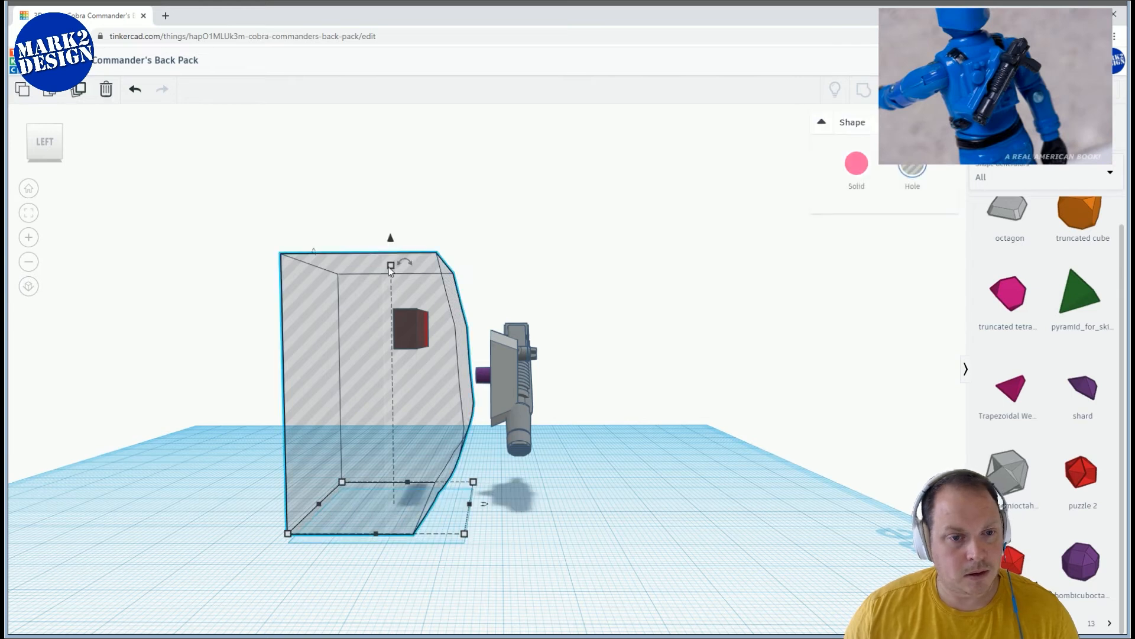
left_click_drag(392, 268, 398, 374)
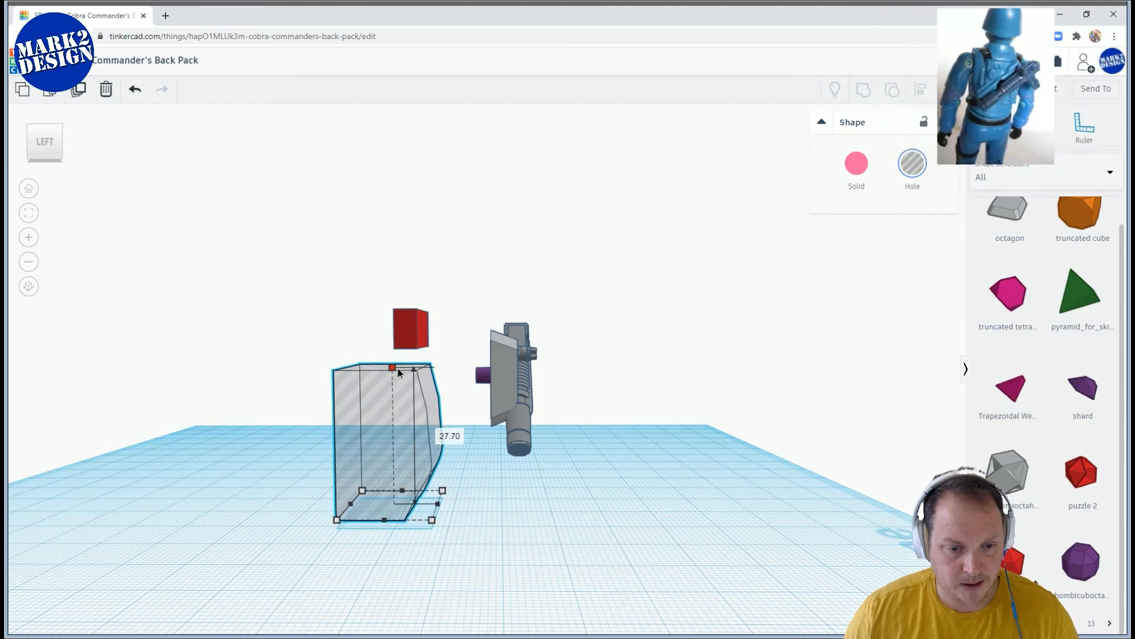
right_click_drag(548, 552, 482, 630)
left_click_drag(415, 416, 475, 377)
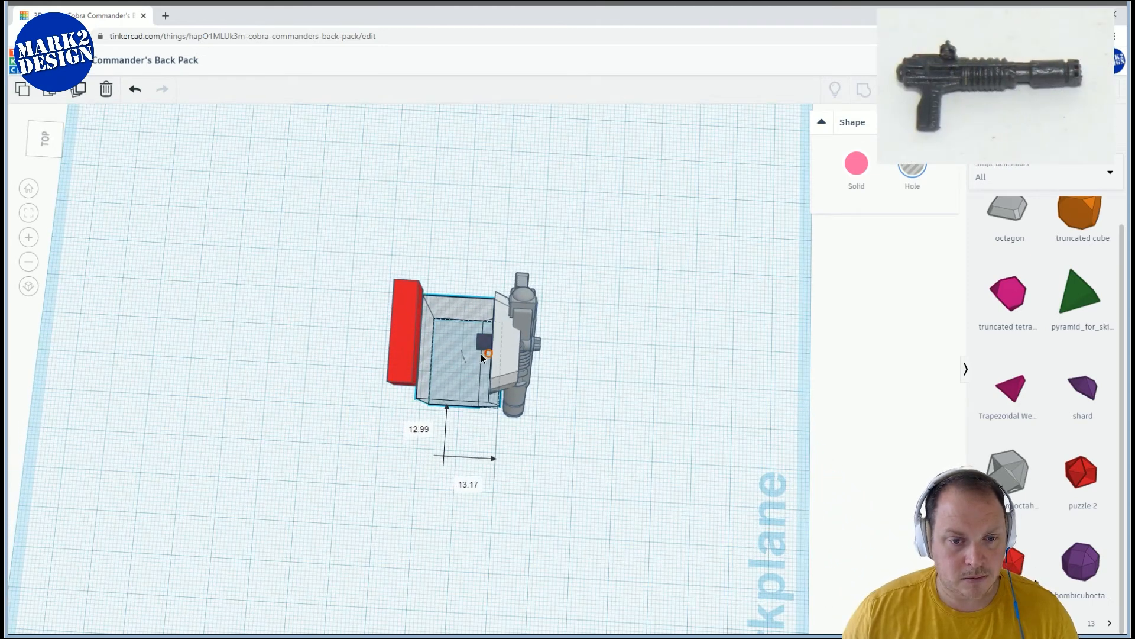
right_click_drag(506, 254, 468, 482)
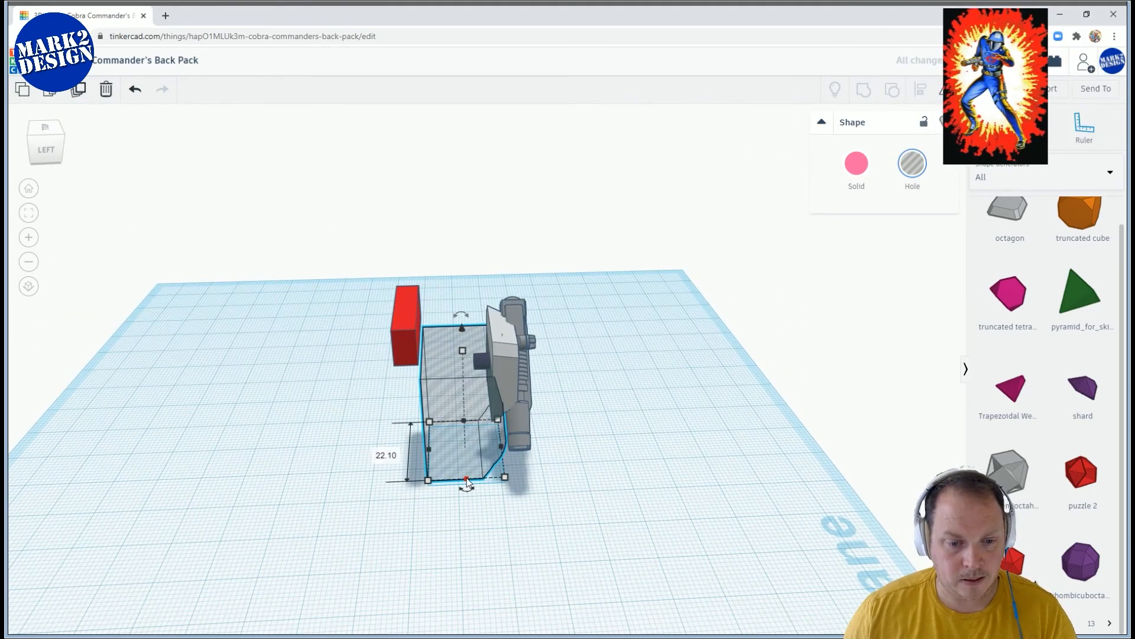
left_click_drag(462, 325, 465, 287)
right_click_drag(466, 286, 451, 239)
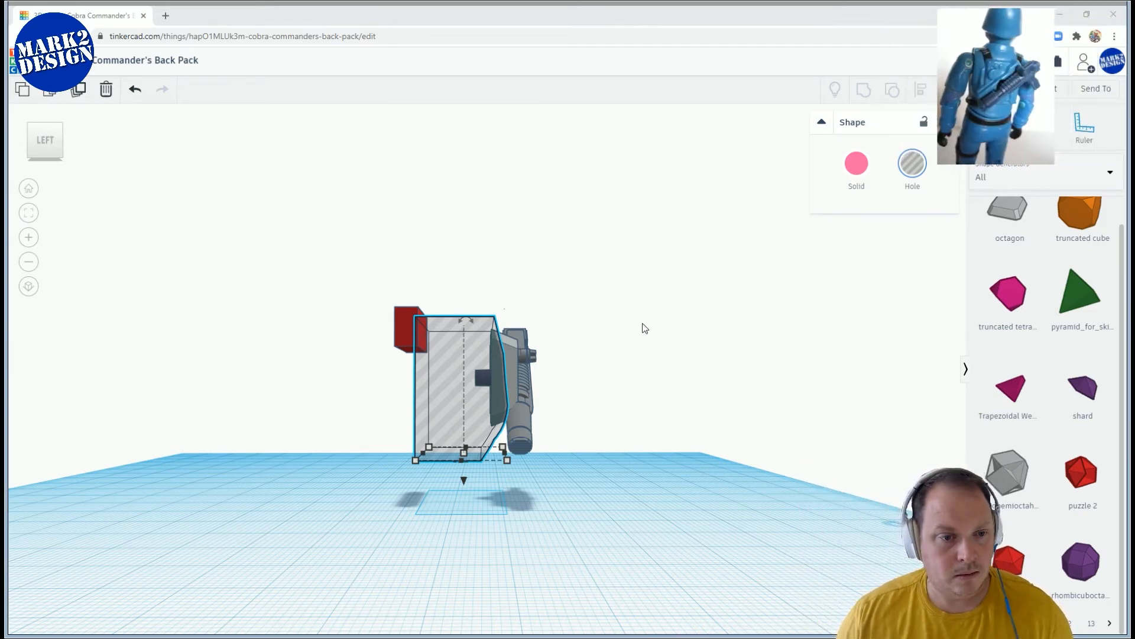
Set the red box's height to 7 mm and slide it about 15.8 mm to the back of the octagon plate
right_click_drag(577, 349, 562, 397)
left_click(405, 322)
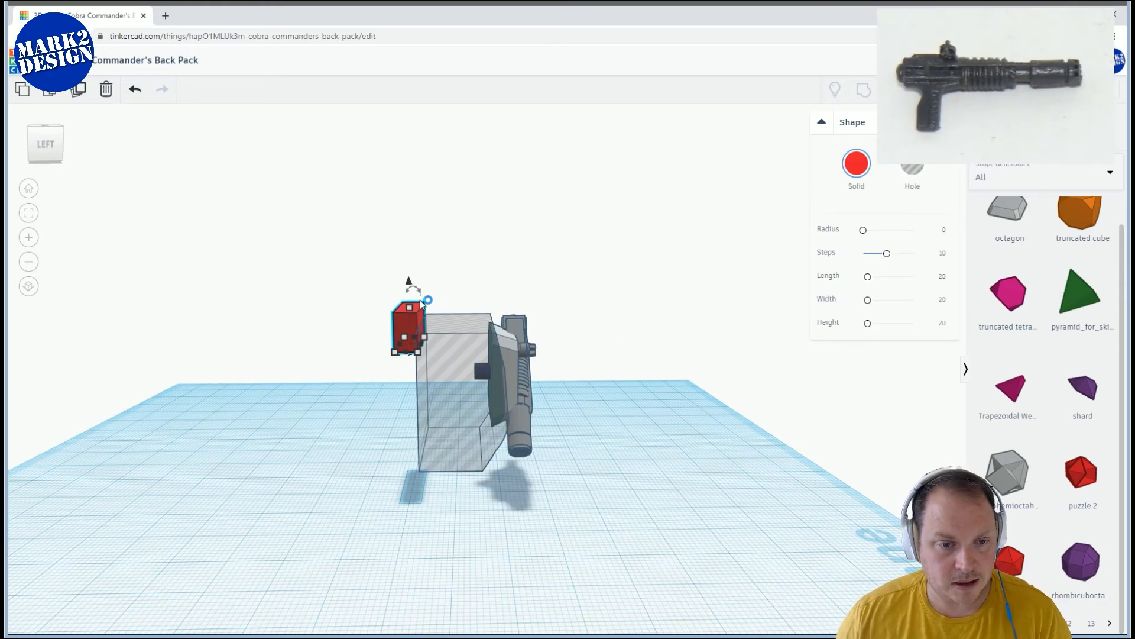
left_click(475, 327)
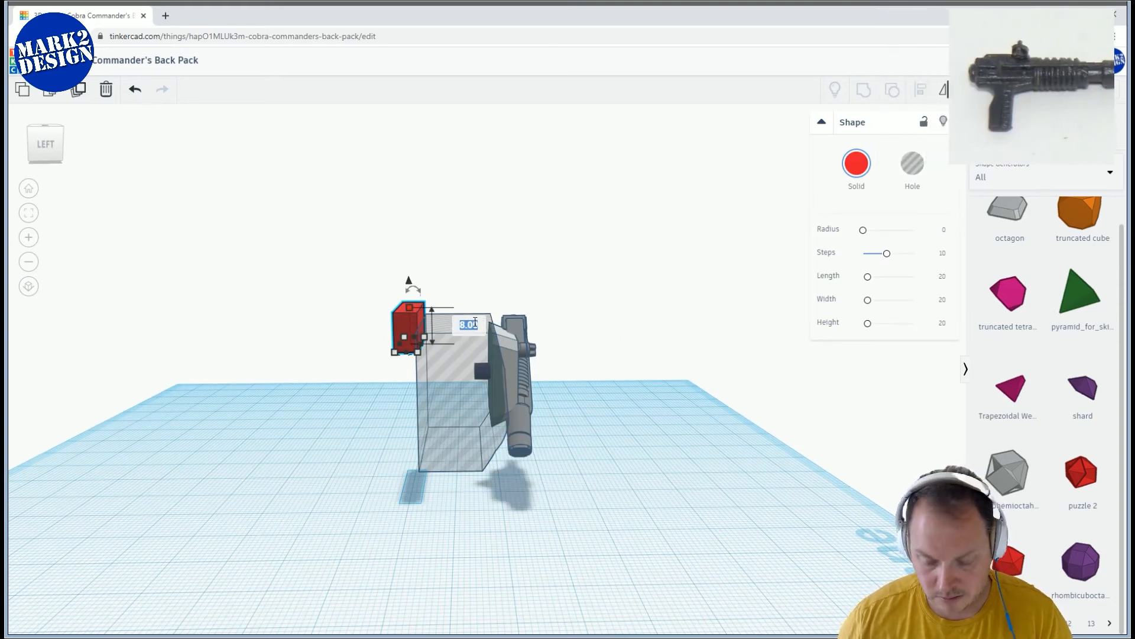
type("7")
scroll(460, 346, "up", 3)
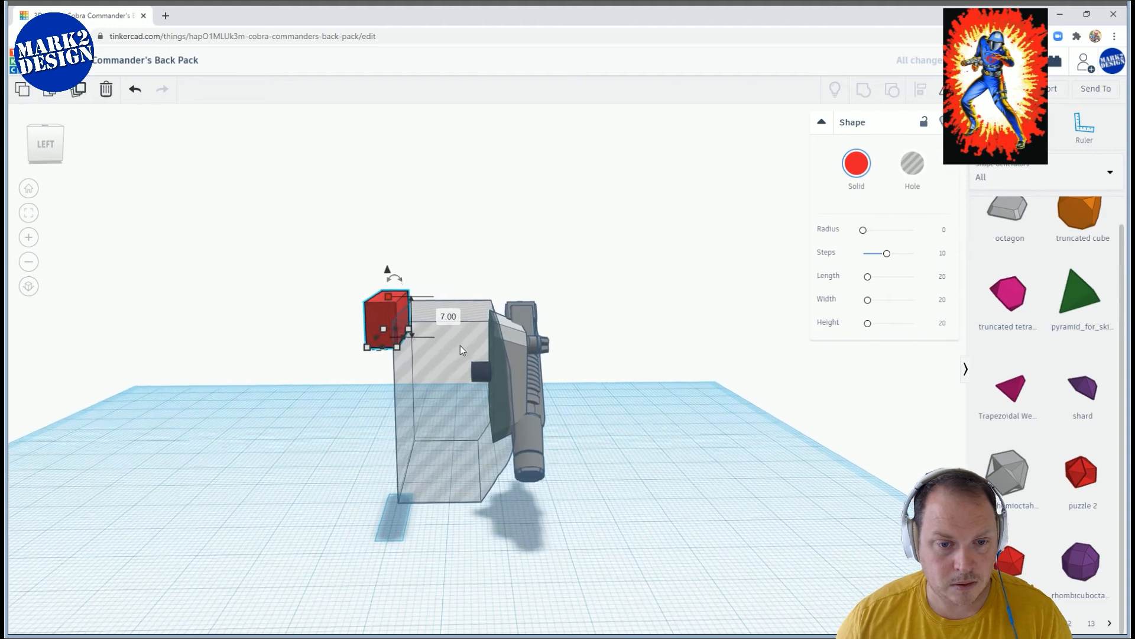
left_click_drag(338, 285, 480, 289)
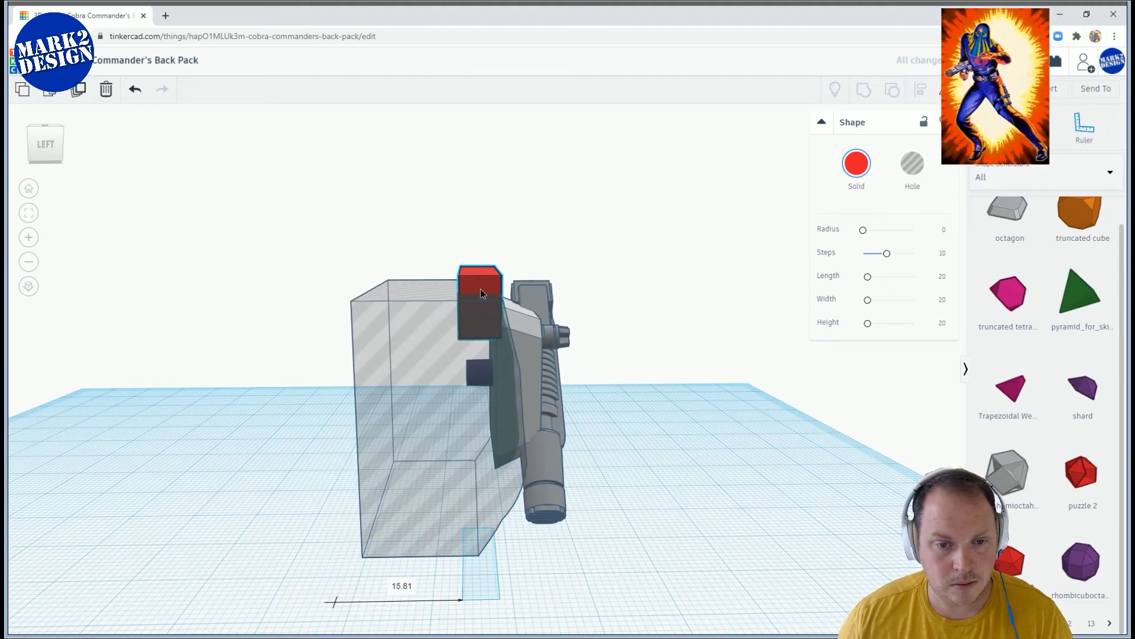
scroll(479, 281, "up", 2)
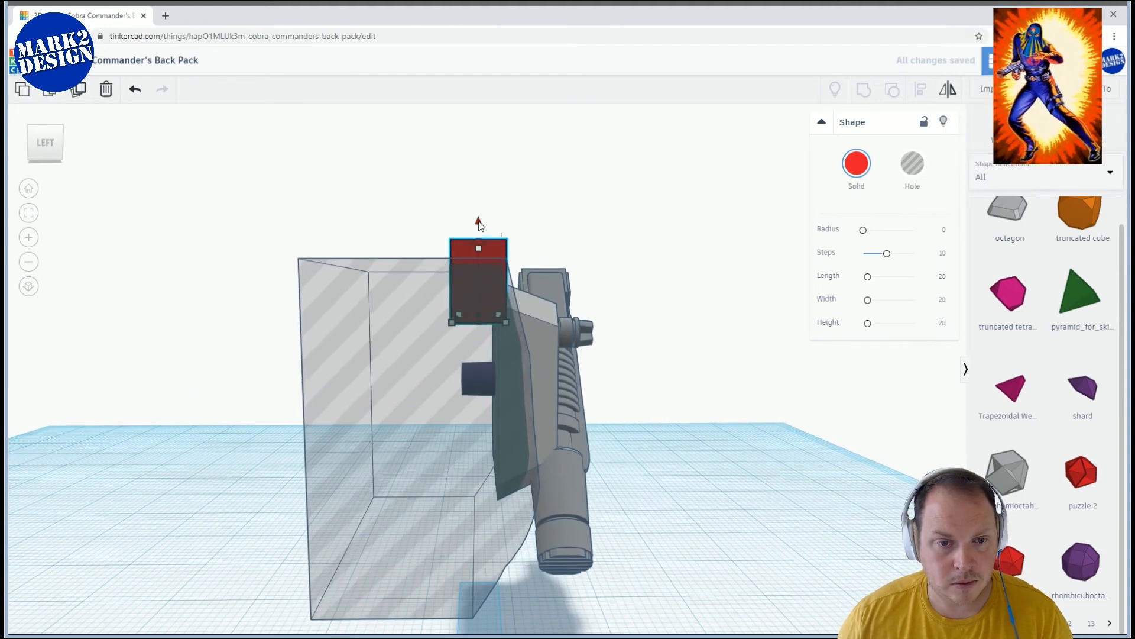
Turn the red box into a hole and slide the back-shaped hole about 15.9 mm clear of the plate
left_click(385, 336)
key("shift+Up")
key("shift+Up")
right_click_drag(494, 424, 492, 433)
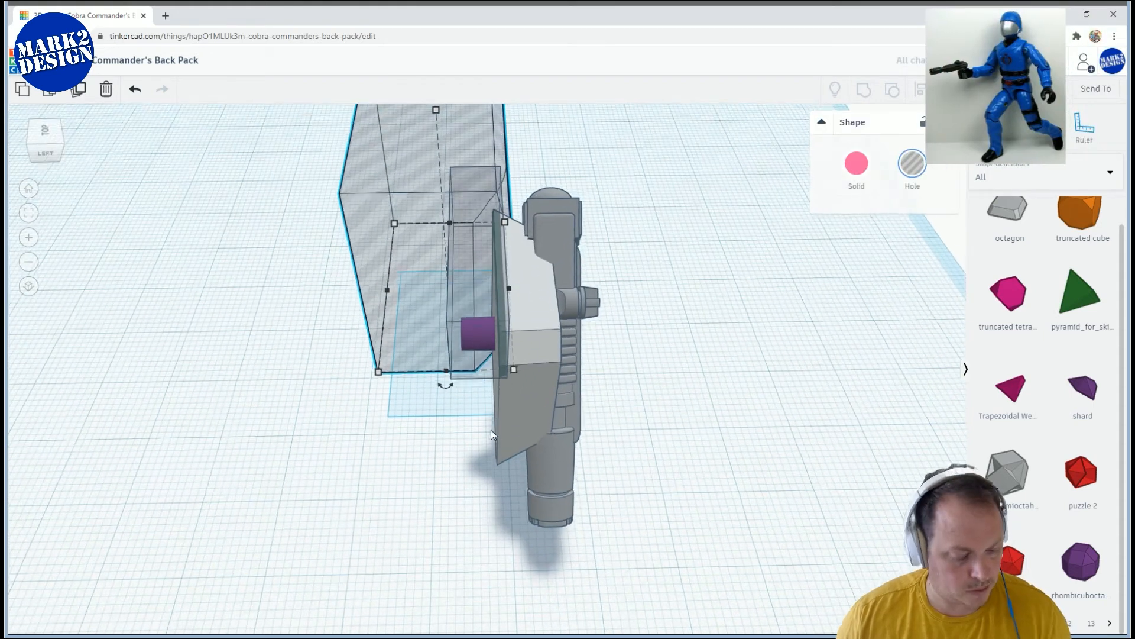
key("ctrl+z")
left_click_drag(432, 383, 188, 371)
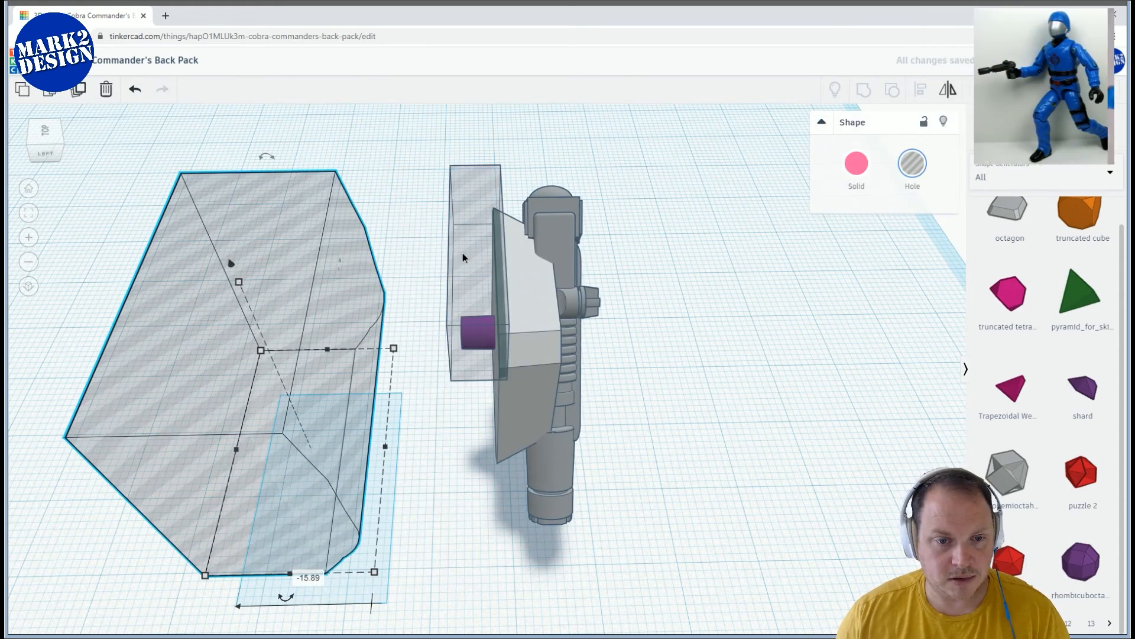
Lower the box-shaped hole behind the plate until its lower end overlaps the small cylinder
left_click(462, 253)
right_click_drag(583, 263, 556, 228)
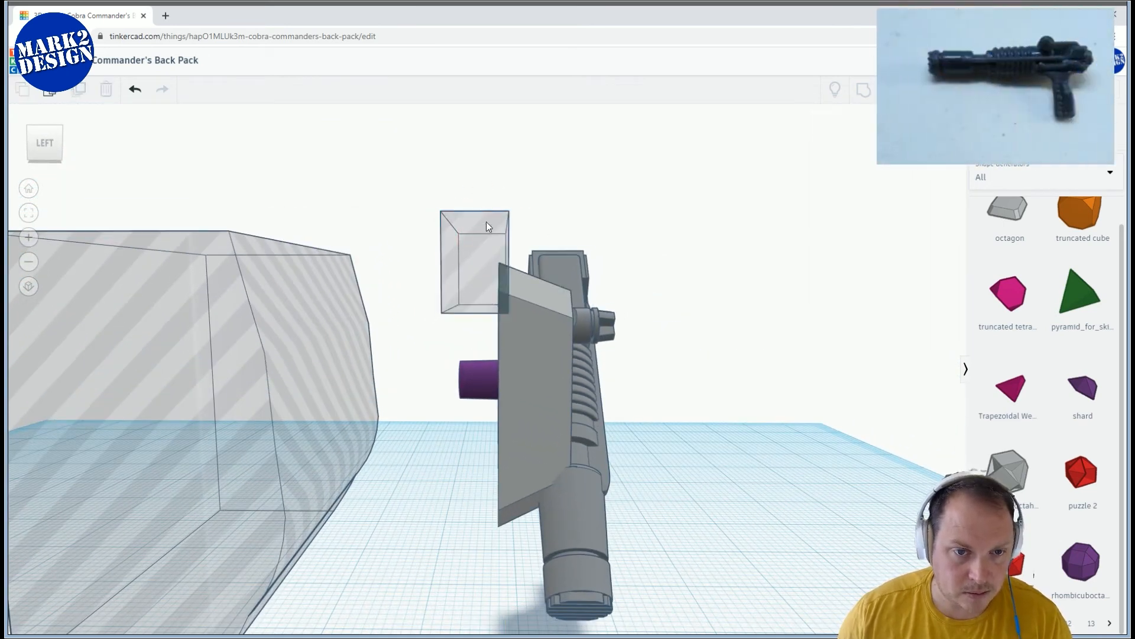
left_click_drag(483, 202, 472, 257)
right_click_drag(501, 300, 491, 288)
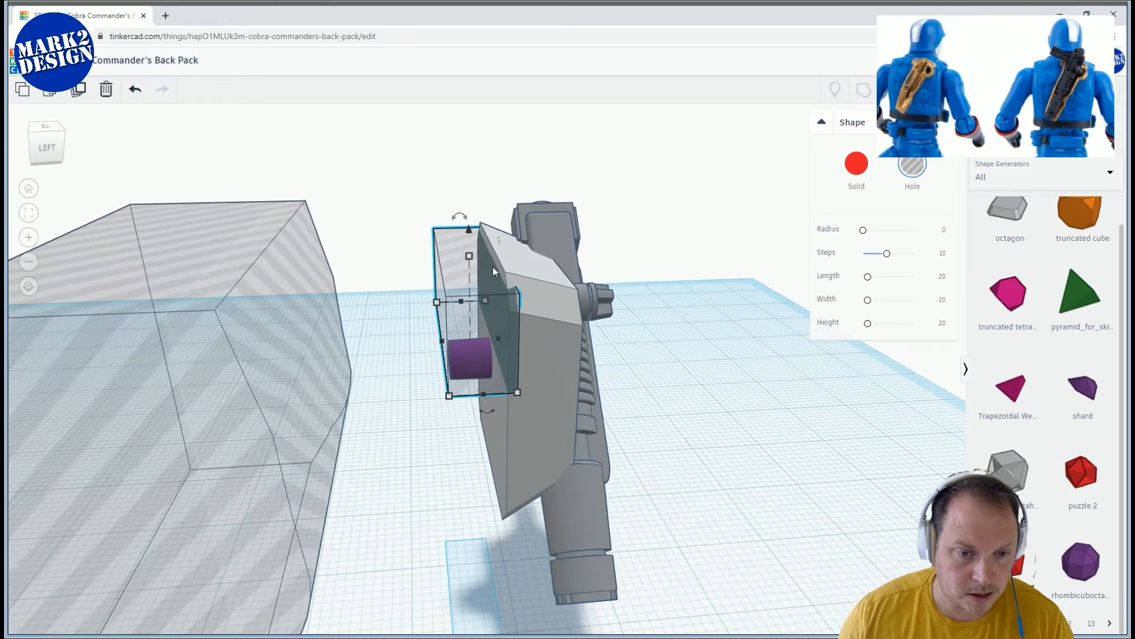
scroll(491, 287, "up", 2)
left_click_drag(464, 196, 466, 204)
Slide the back-shaped hole back over the small cylinder and into the rear of the octagon plate
scroll(530, 303, "down", 2)
right_click_drag(680, 319, 683, 344)
left_click_drag(197, 336, 476, 392)
right_click_drag(476, 387, 417, 250)
right_click_drag(502, 236, 429, 250)
Lower the back-shaped hole in small moves until its top is level with the top of the box-shaped hole
left_click(429, 250)
left_click_drag(420, 207, 418, 225)
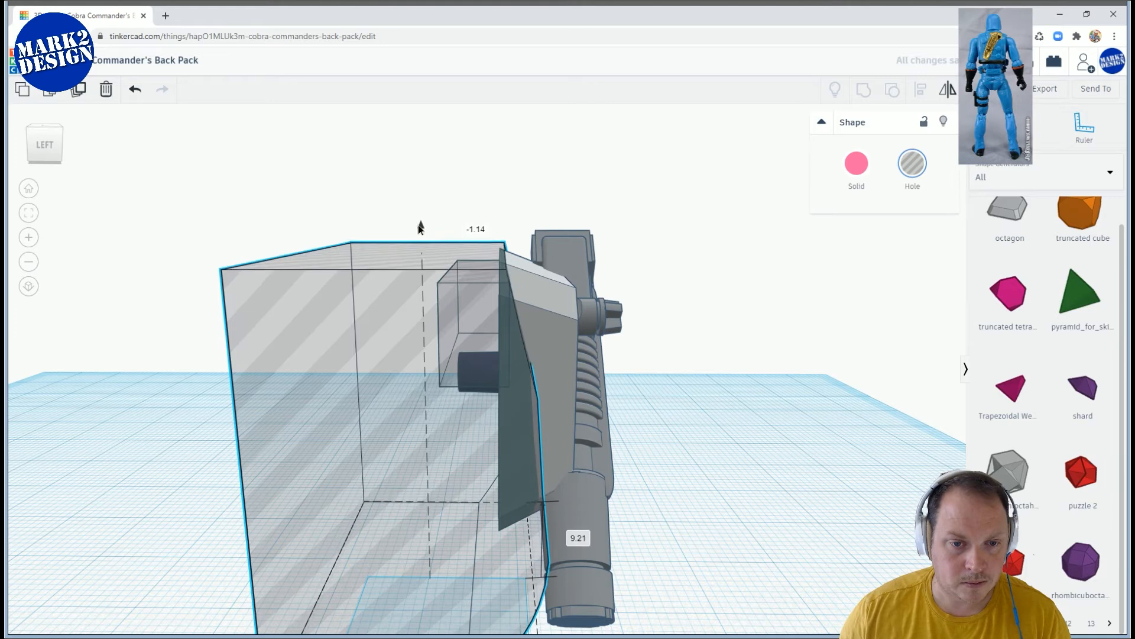
mouse_move(421, 236)
right_mouse_down()
mouse_move(428, 204)
mouse_move(423, 236)
right_mouse_up()
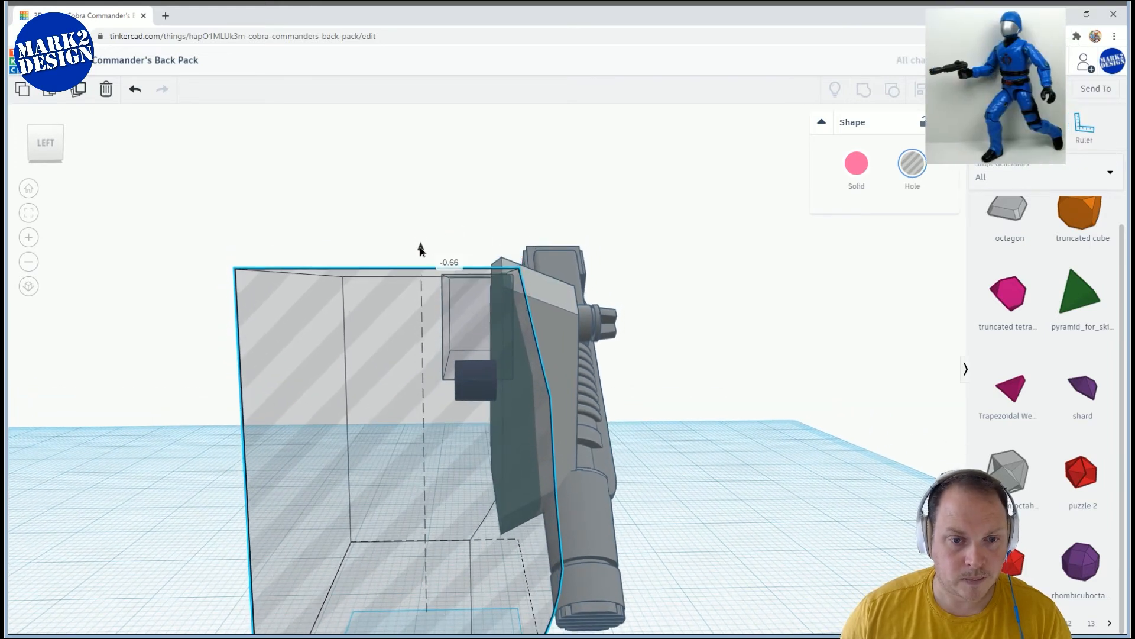
left_click_drag(421, 247, 423, 250)
right_click_drag(422, 250, 420, 270)
scroll(420, 270, "up", 2)
left_click_drag(403, 219, 407, 222)
right_click_drag(407, 222, 551, 253)
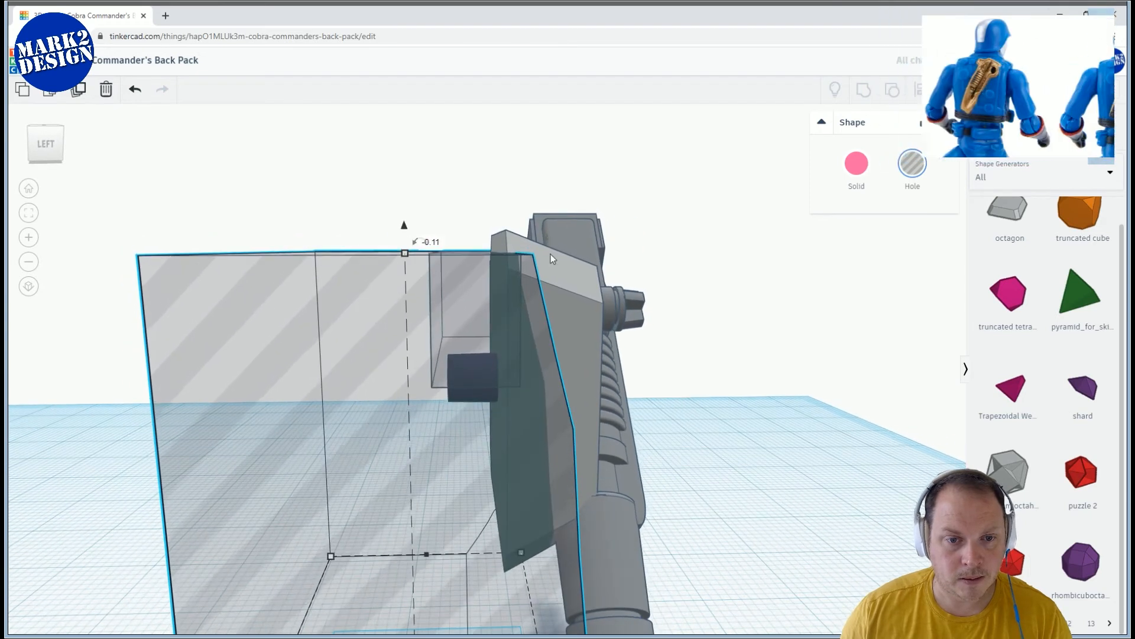
Raise the box-shaped hole well above the plate and the gun
left_click(740, 308)
right_click_drag(742, 309, 438, 300)
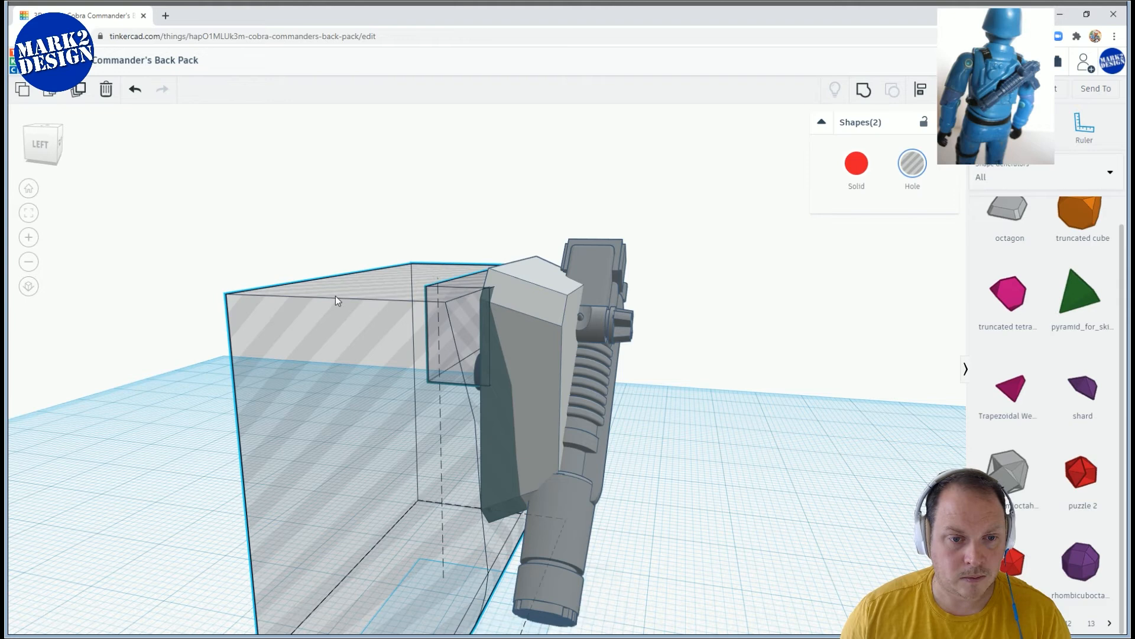
left_click_drag(497, 249, 496, 74)
left_click(772, 370)
right_click_drag(772, 370, 642, 482)
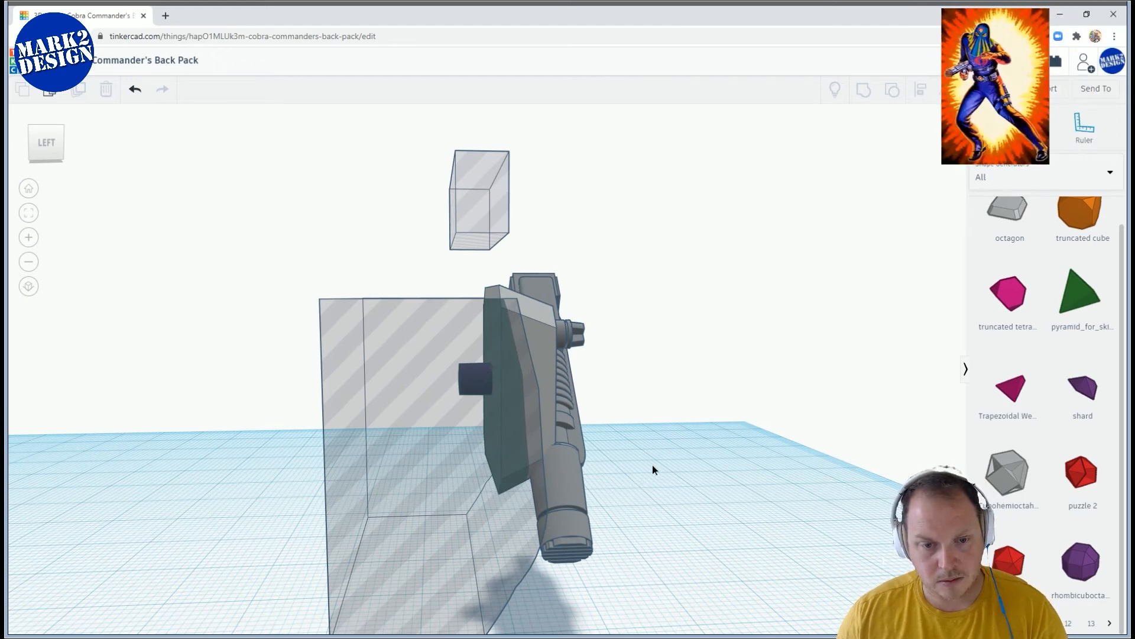
Lower the octagon plate by about 0.54 mm and nudge it slightly towards the gun
left_click(538, 337)
mouse_move(678, 357)
right_mouse_down()
mouse_move(649, 360)
mouse_move(661, 355)
right_mouse_up()
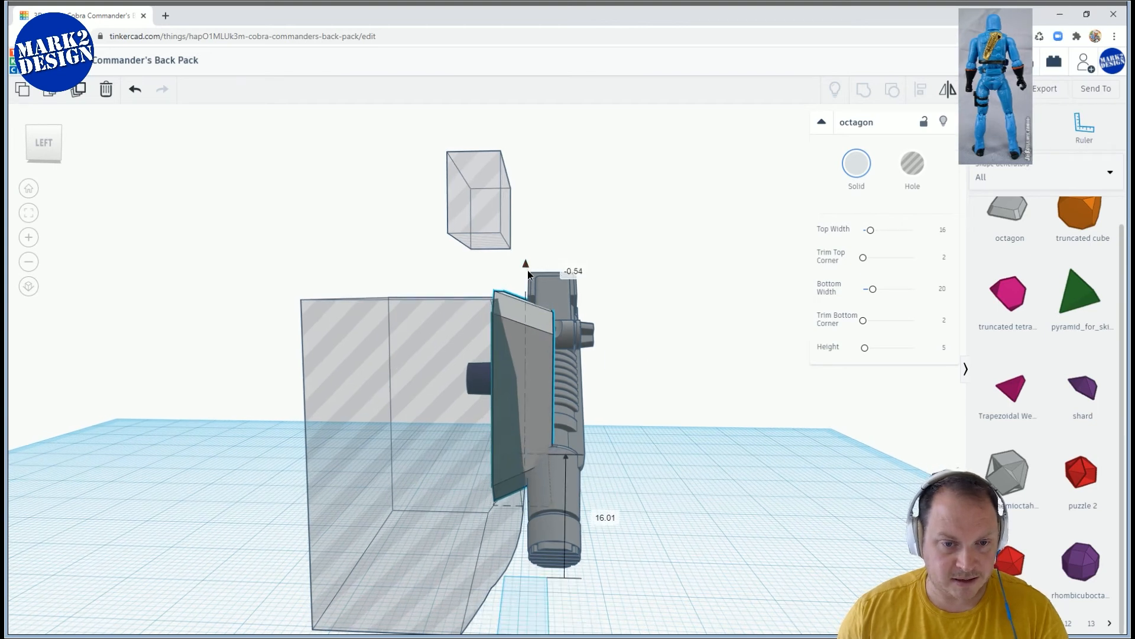
right_click_drag(551, 282, 617, 342)
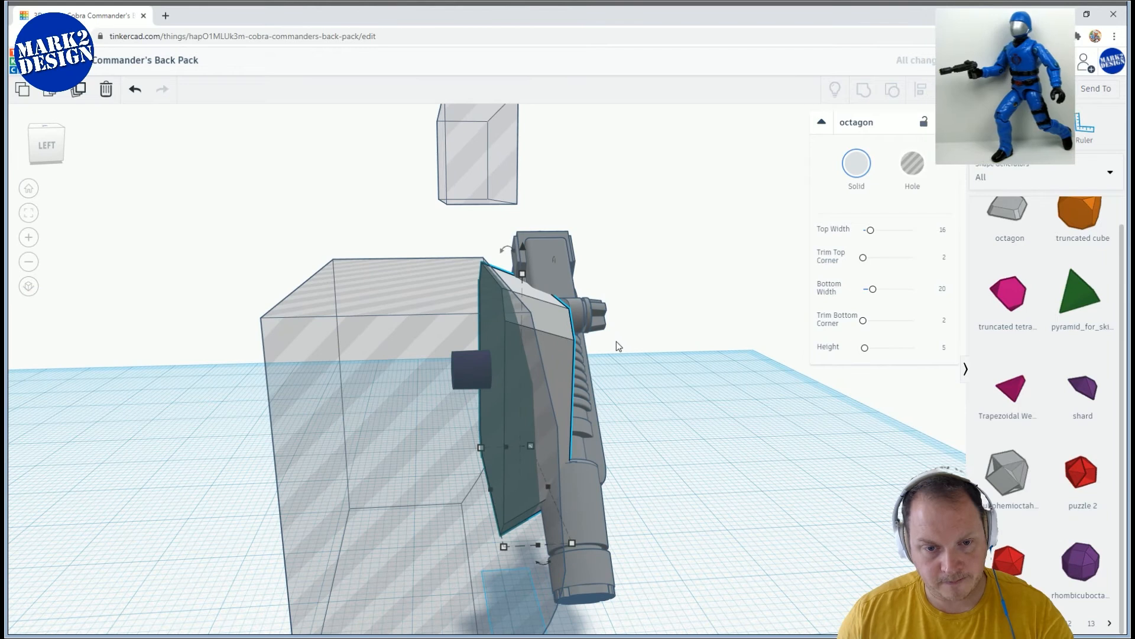
key("Right")
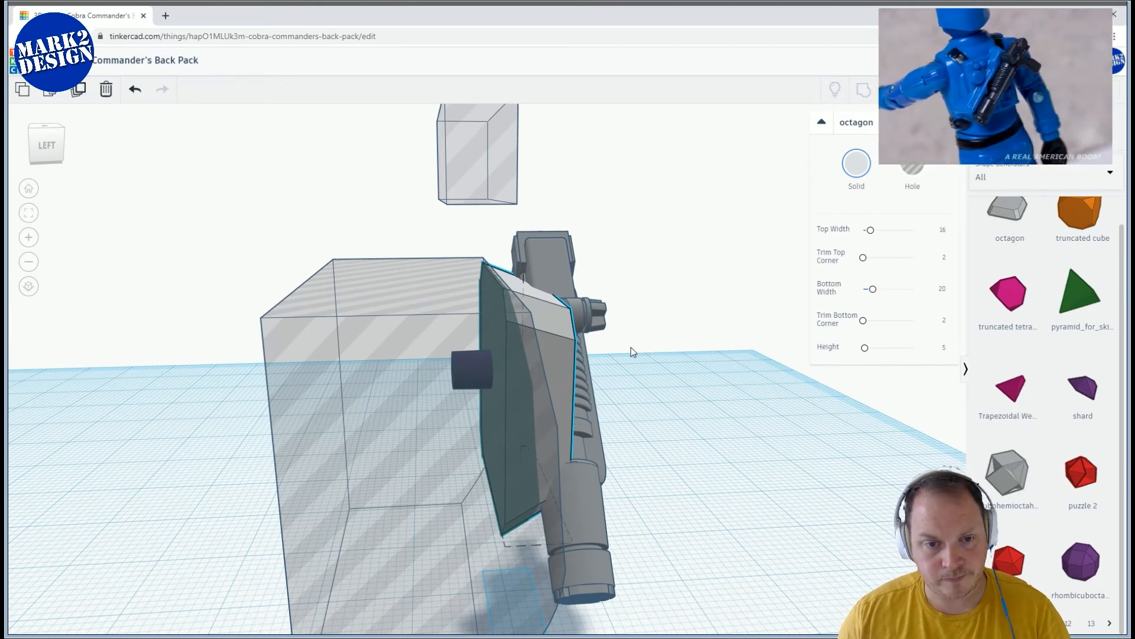
Group the back-shaped hole with the octagon plate to cut the back's profile into the plate's rear face
left_click(400, 297)
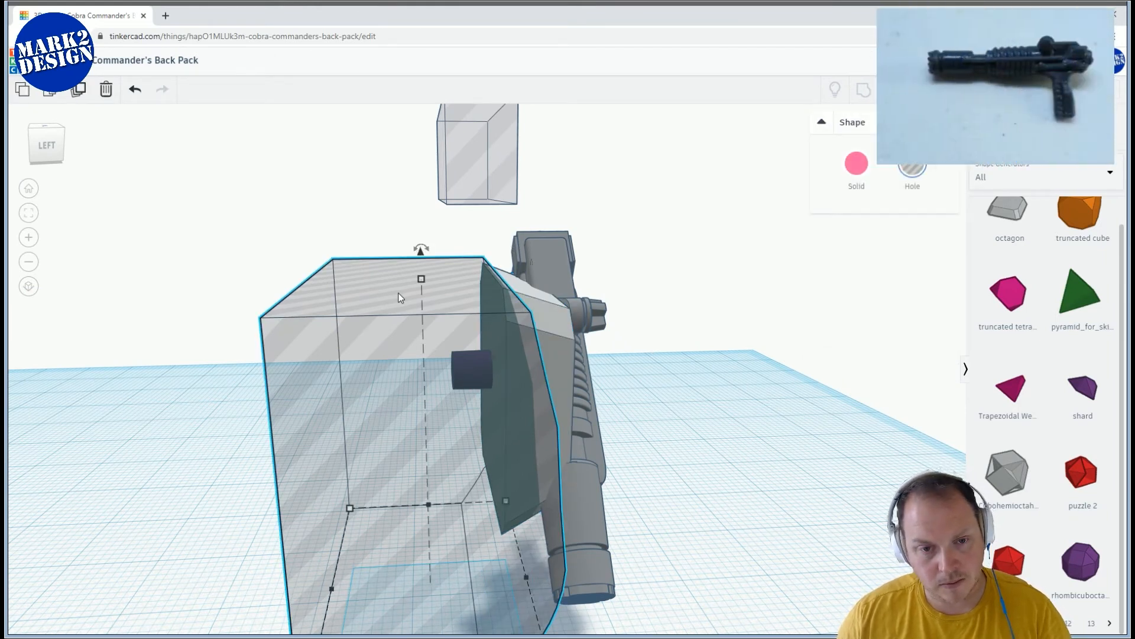
right_click_drag(398, 293, 432, 296)
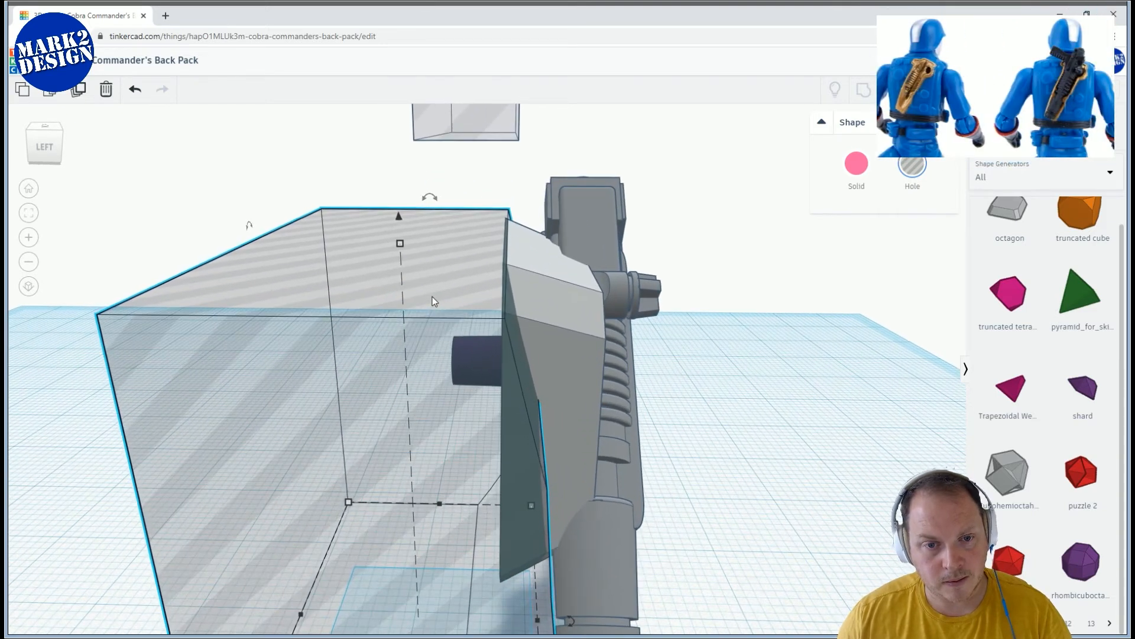
right_click_drag(501, 299, 479, 303)
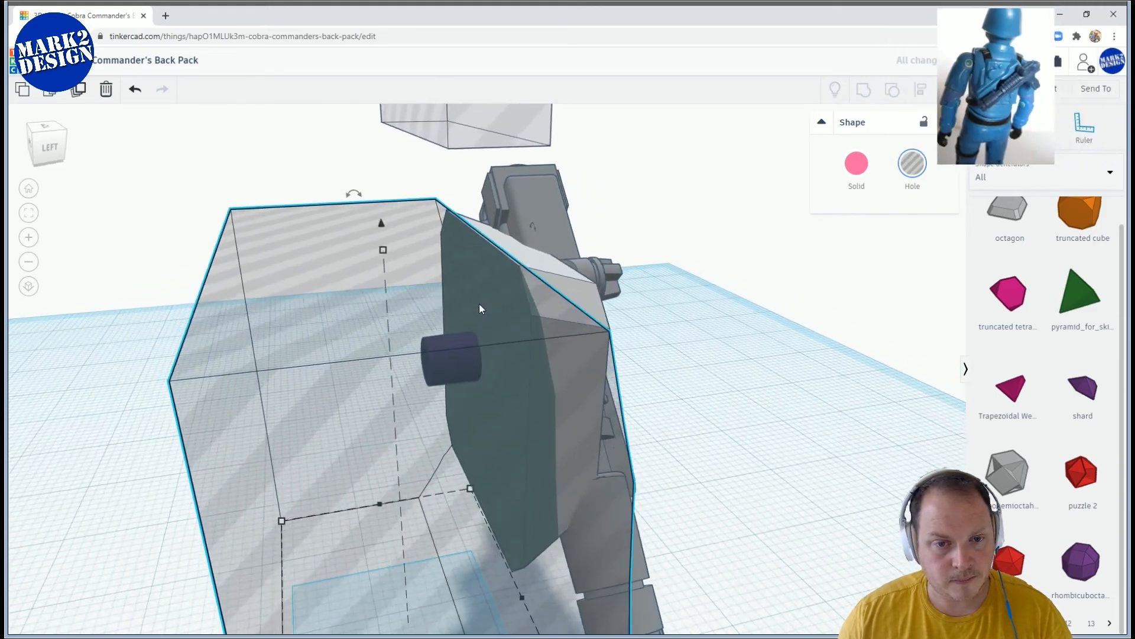
scroll(477, 303, "up", 3)
scroll(459, 346, "down", 5)
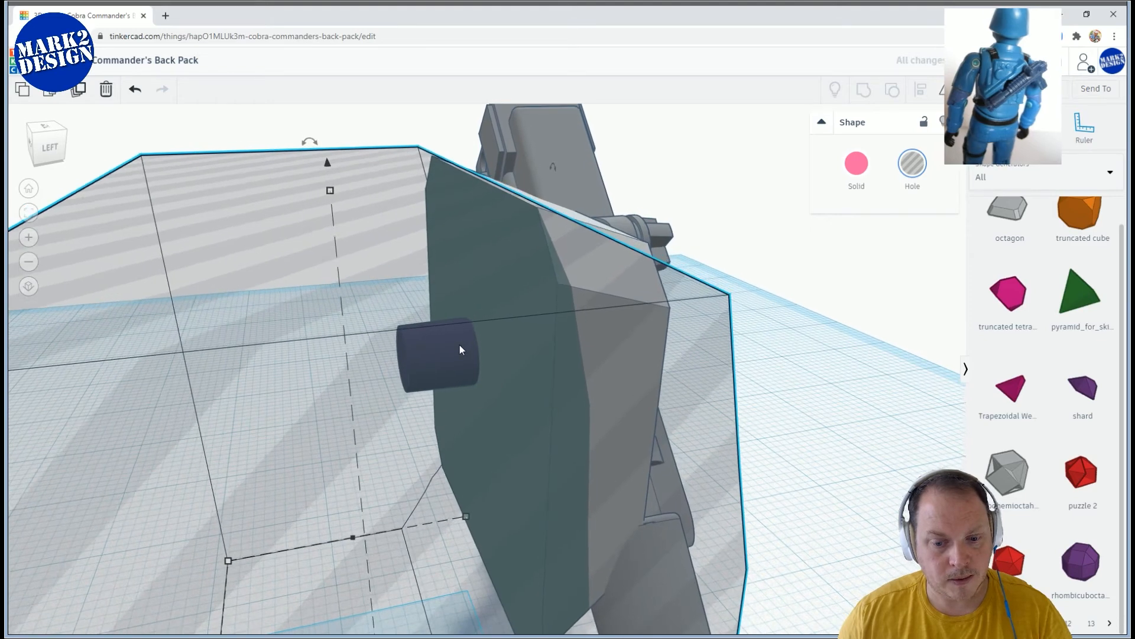
right_click_drag(398, 309, 391, 331)
scroll(462, 371, "down", 3)
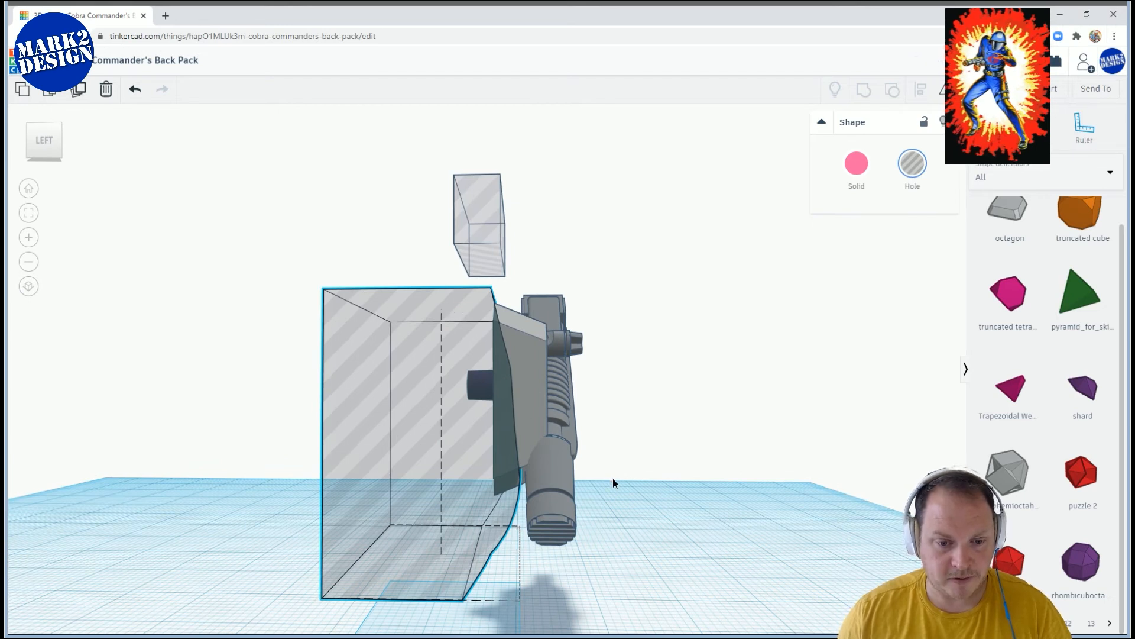
left_click(523, 374, "shift")
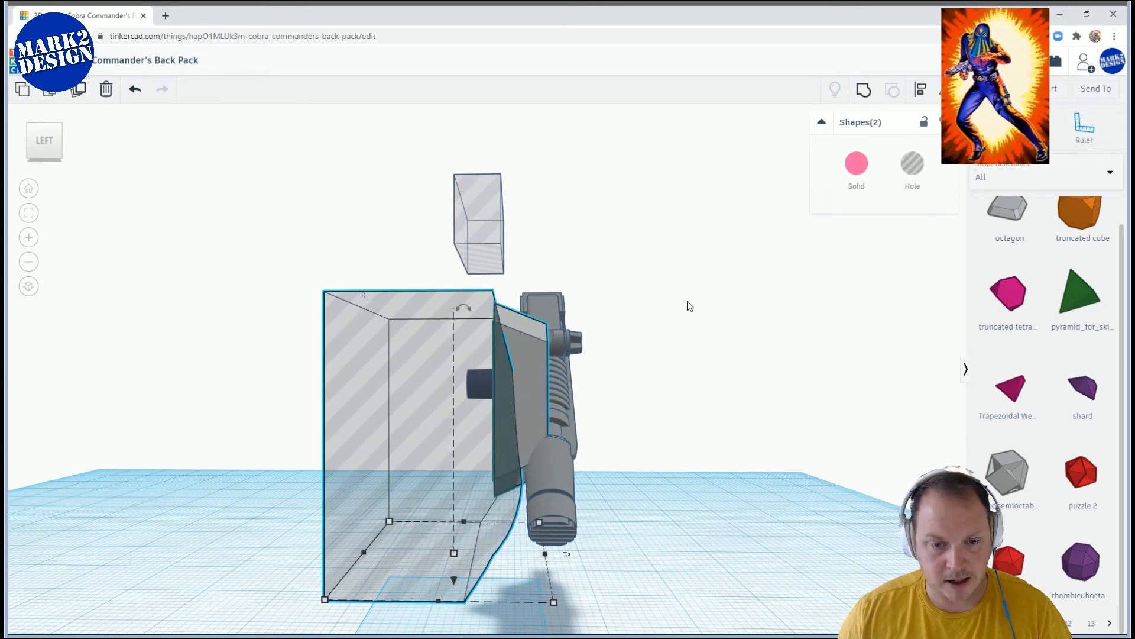
right_click_drag(532, 441, 615, 445)
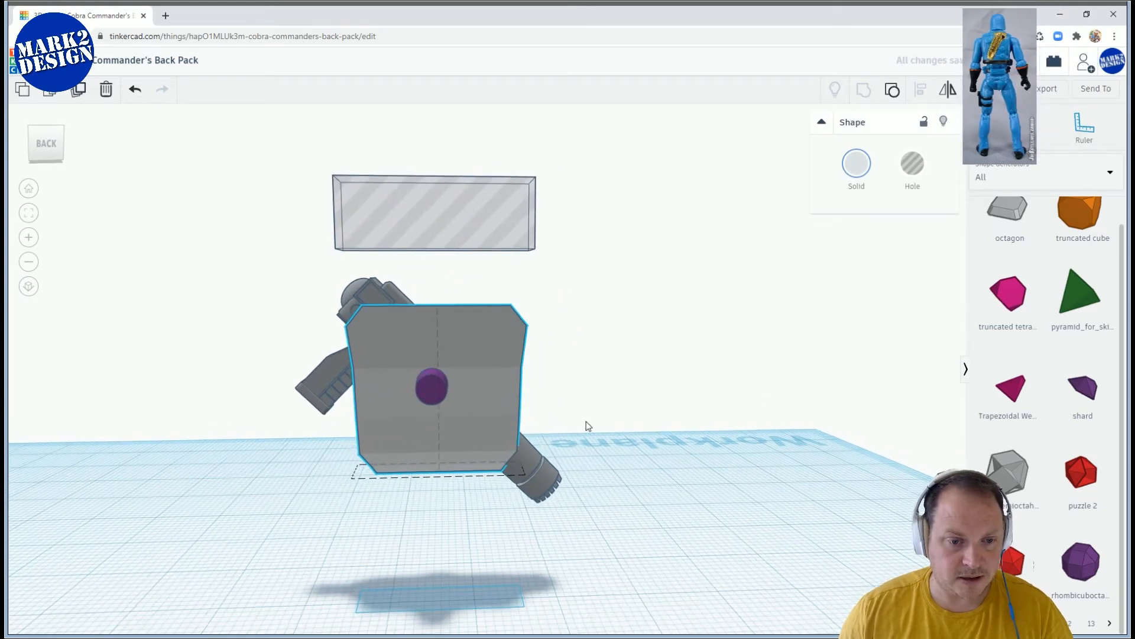
Align the purple cylinder and the octagon plate to their common centre across the plate's width
left_click(444, 390, "shift")
key("l")
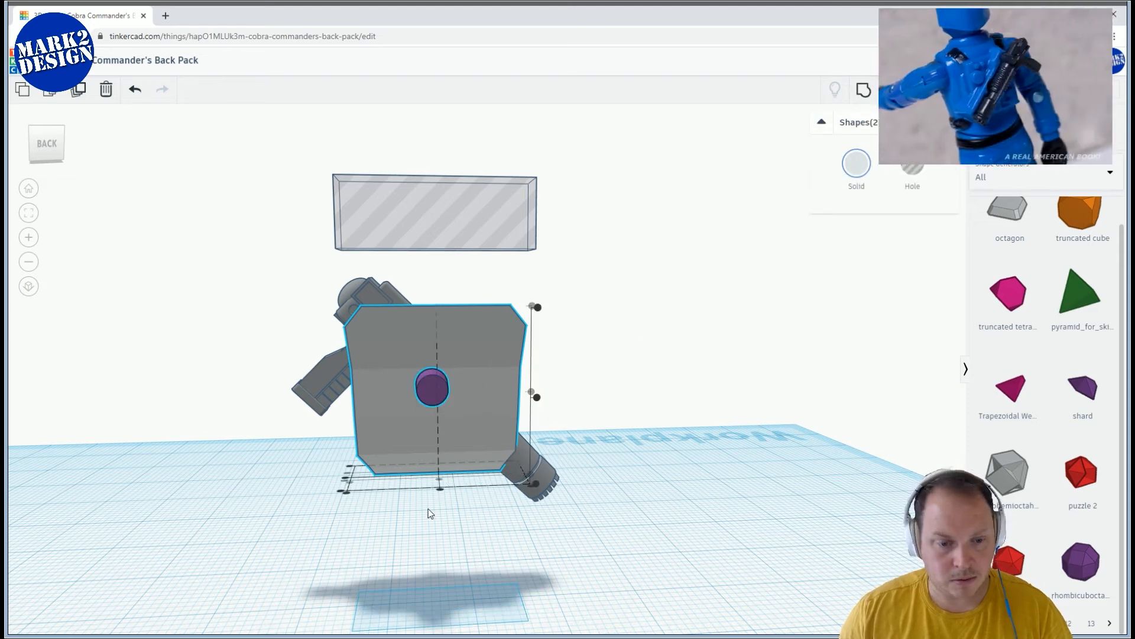
left_click(439, 490)
right_click_drag(662, 476, 403, 474)
scroll(456, 460, "up", 2)
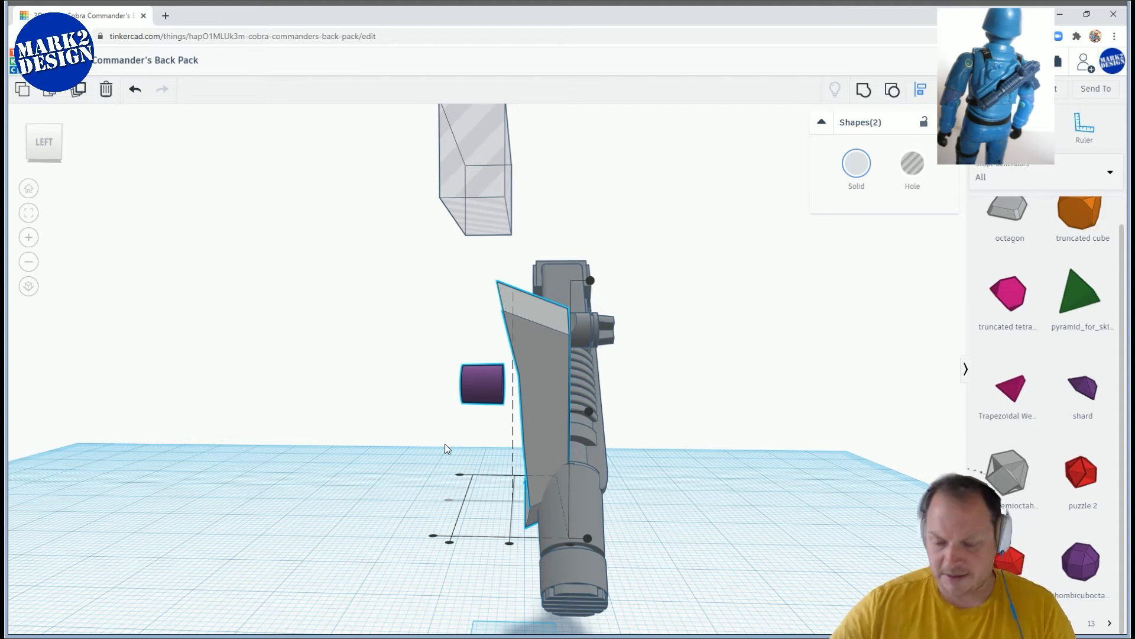
scroll(513, 424, "up", 5)
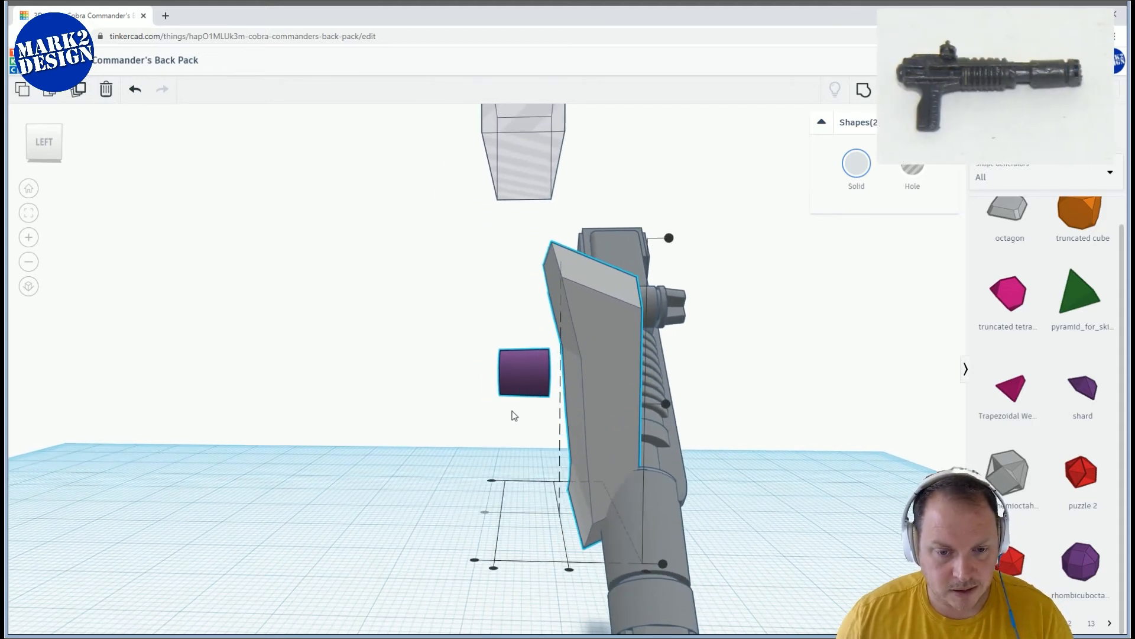
right_click_drag(508, 359, 476, 350)
left_click(476, 349)
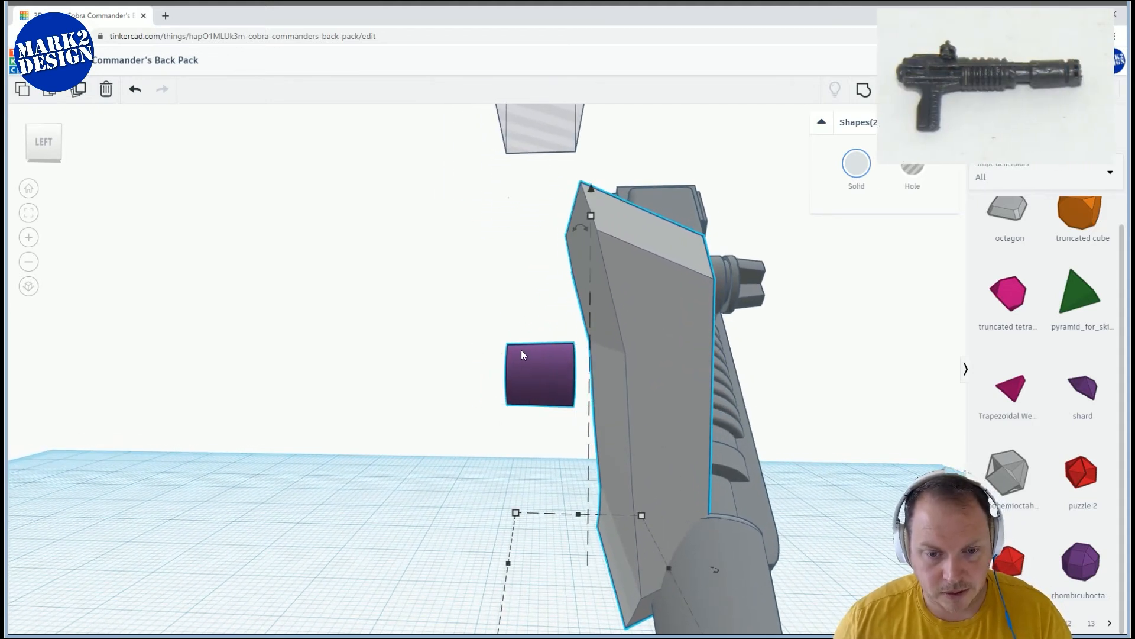
left_click(393, 321)
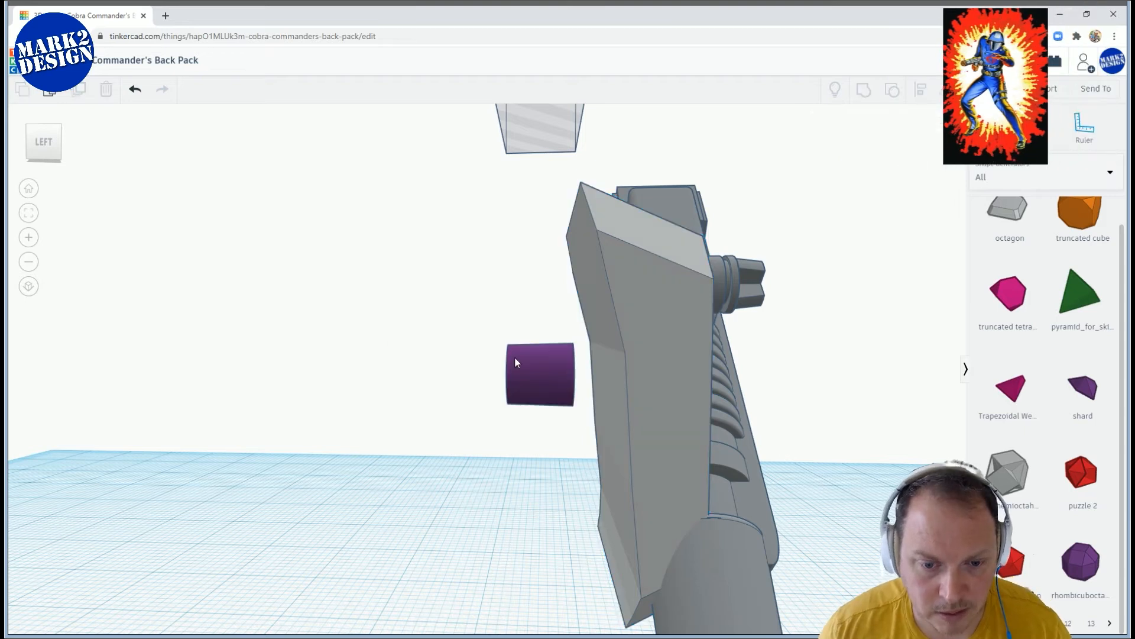
Tilt the purple cylinder by 3° in side view to follow the slope of the plate's rear face, undoing any accidental shift
left_click(548, 379)
left_click_drag(549, 333, 545, 292)
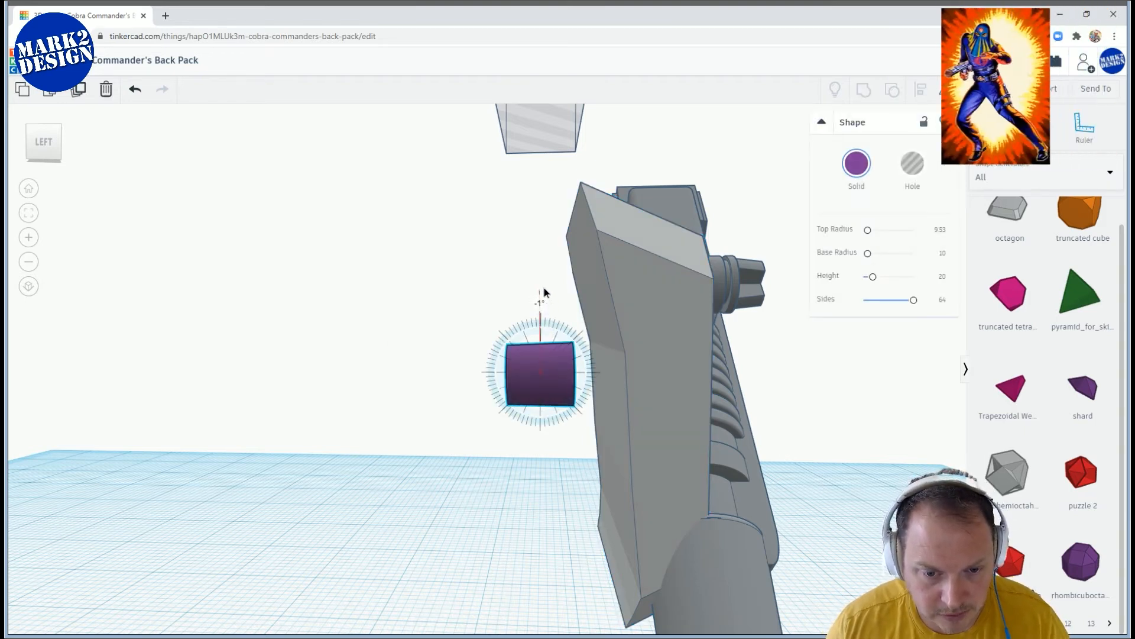
left_click_drag(543, 284, 543, 283)
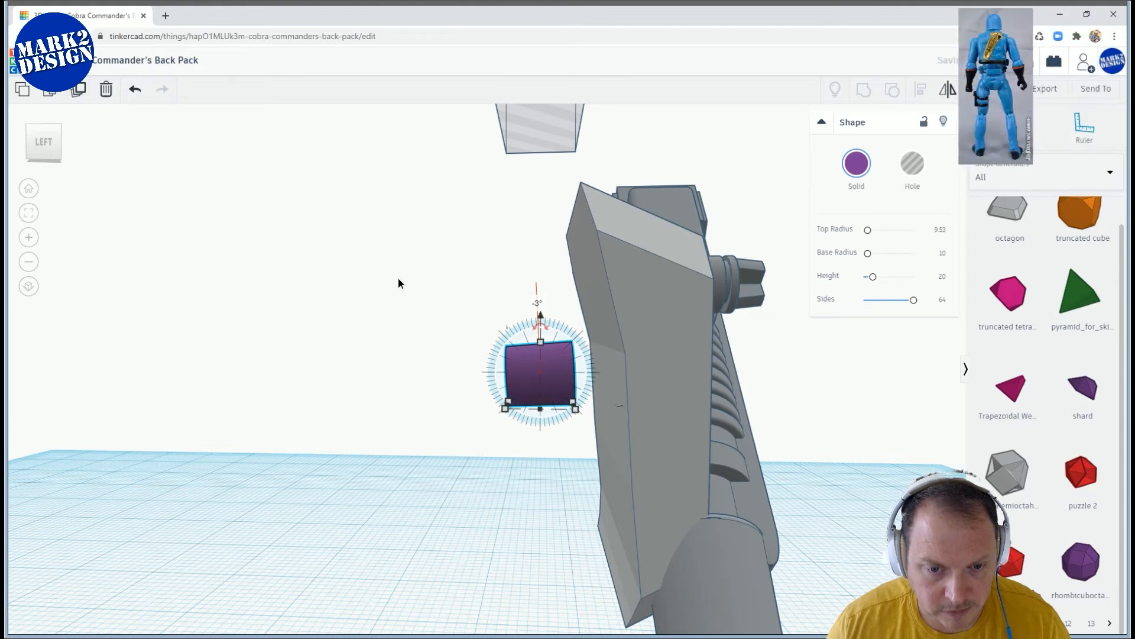
left_click(527, 365)
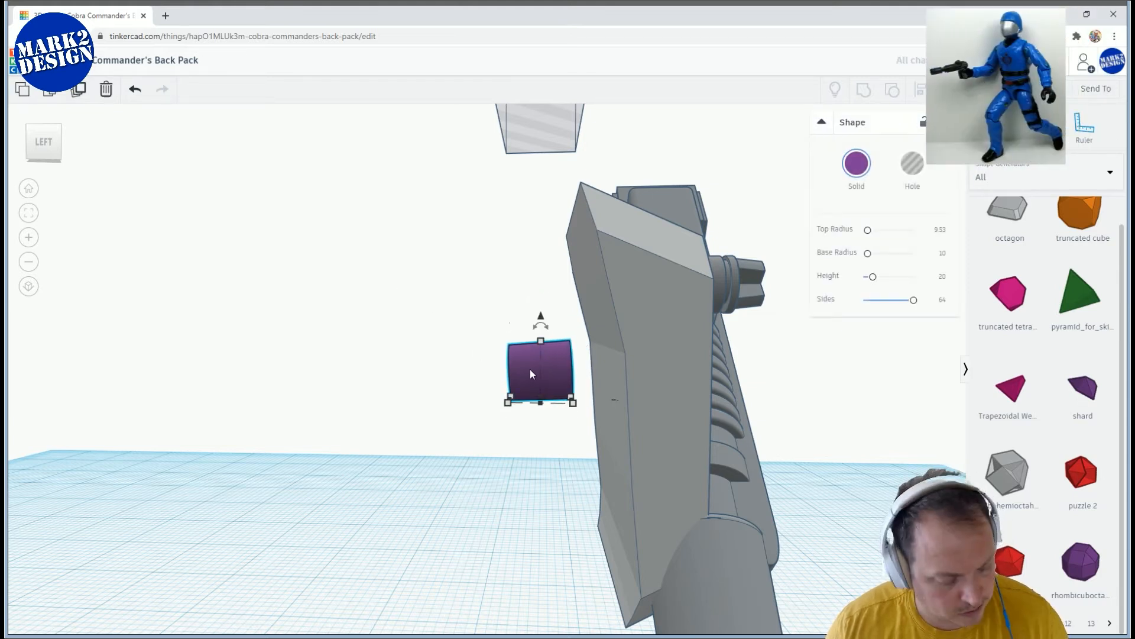
key("ctrl+z")
Nudge the purple cylinder towards the octagon plate until its end meets the plate's rear face without a gap
key("Right")
key("Right")
key("Right")
key("Right")
key("Right")
key("Right")
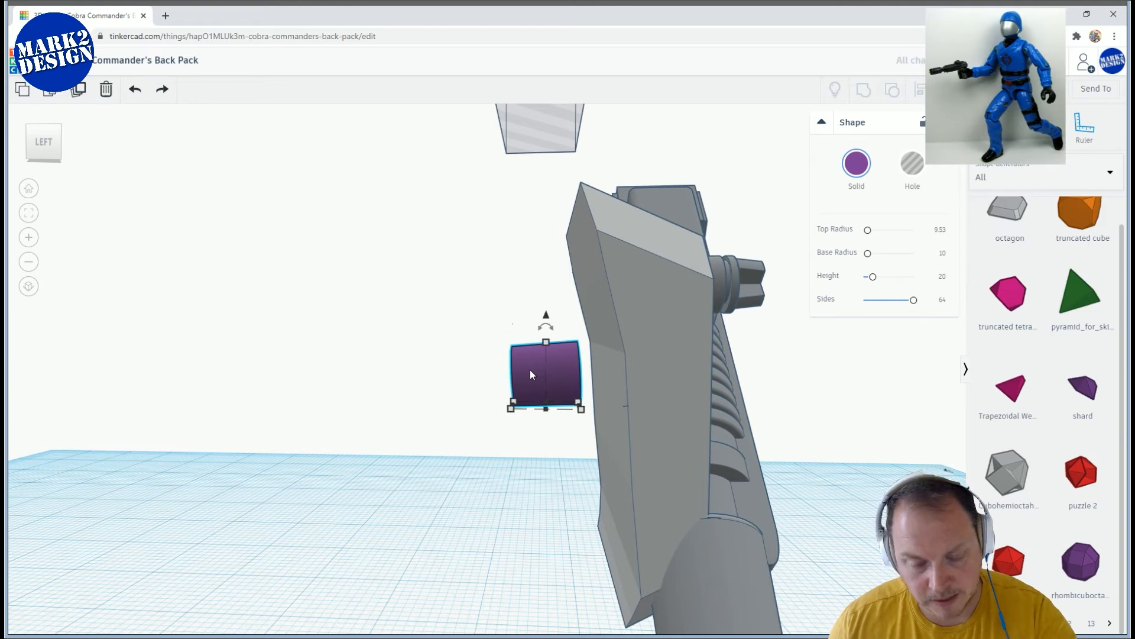
key("Right")
key("Right")
key("Right")
scroll(587, 395, "up", 3)
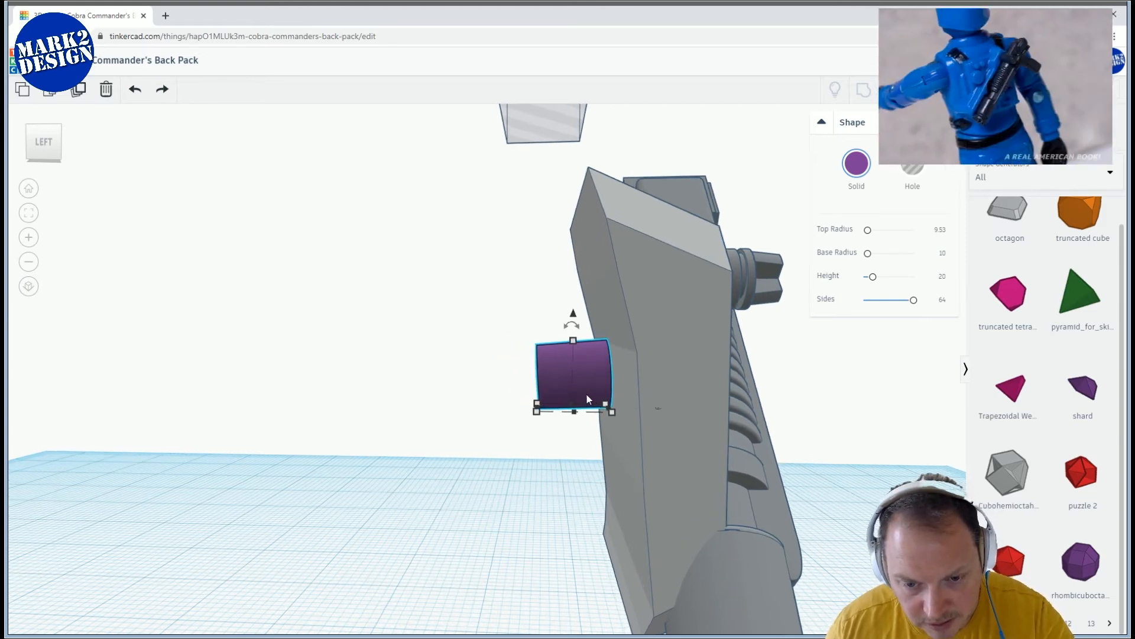
right_click_drag(545, 407, 601, 419)
key("Right")
key("Right")
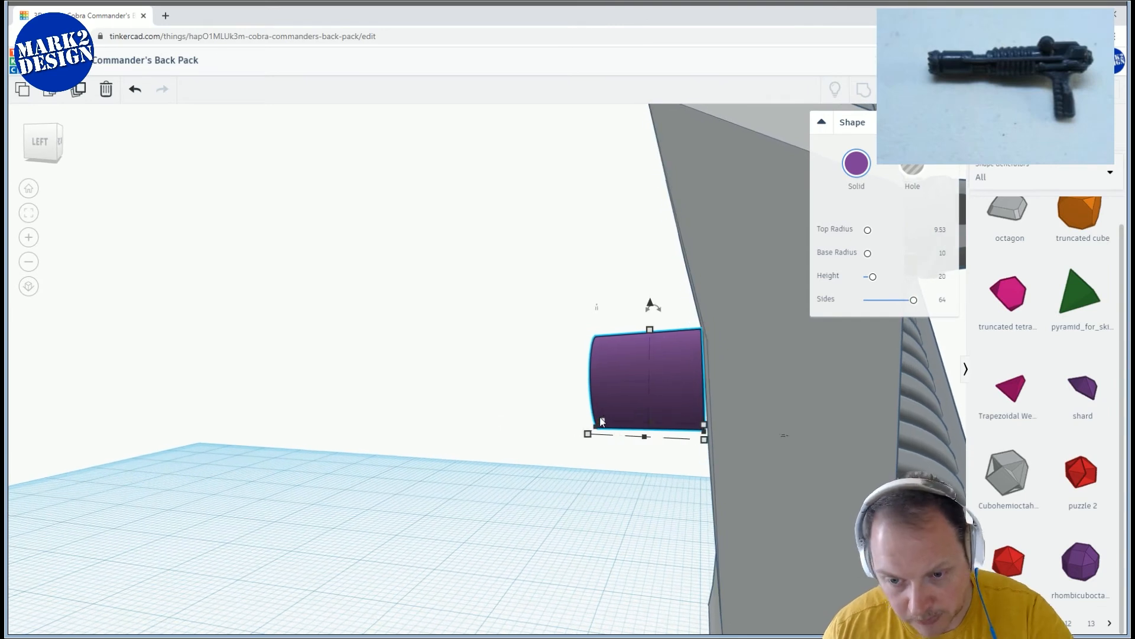
right_click_drag(665, 448, 652, 417)
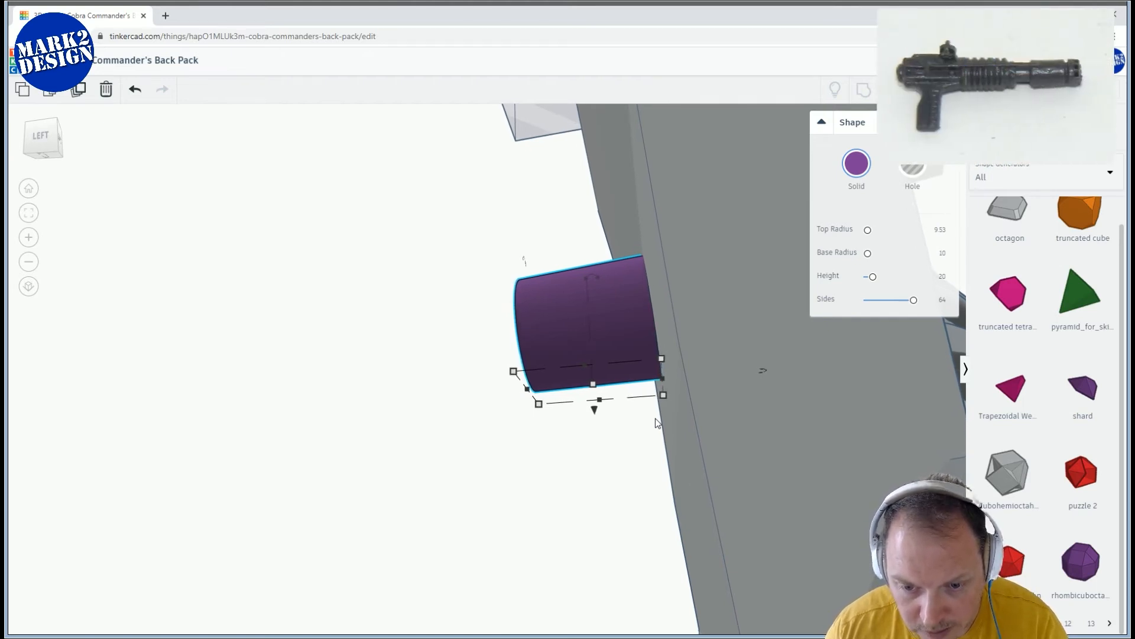
right_click_drag(655, 417, 670, 511)
scroll(670, 509, "down", 5)
left_click(808, 430)
right_click_drag(808, 433, 581, 363)
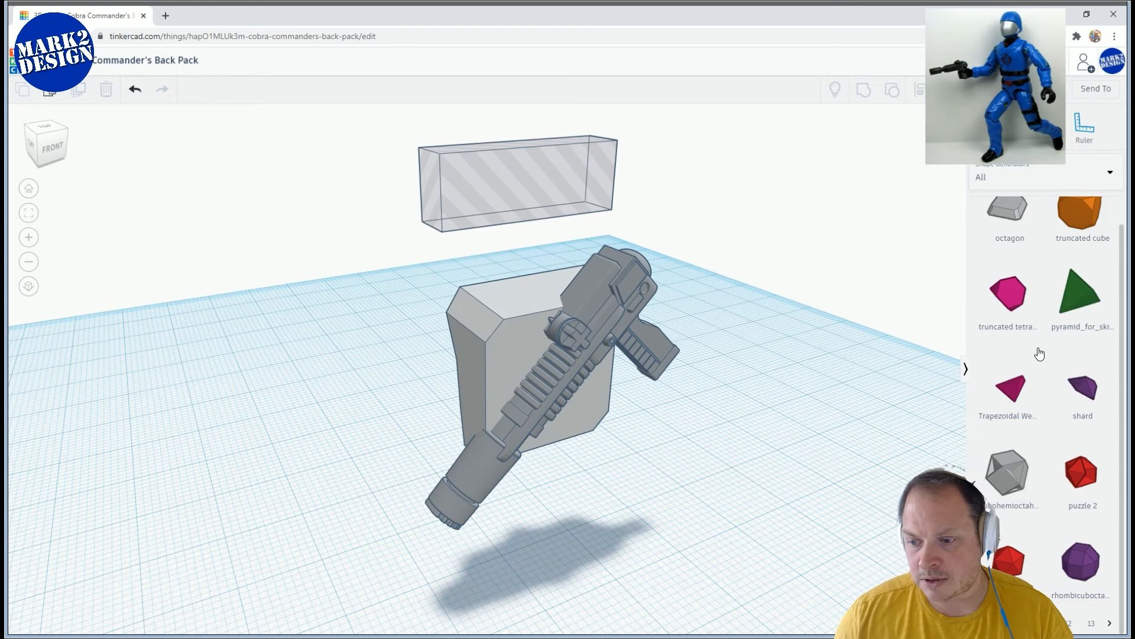
Switch the shape library to the Tinkercad Basic Shapes collection
scroll(1076, 350, "up", 1)
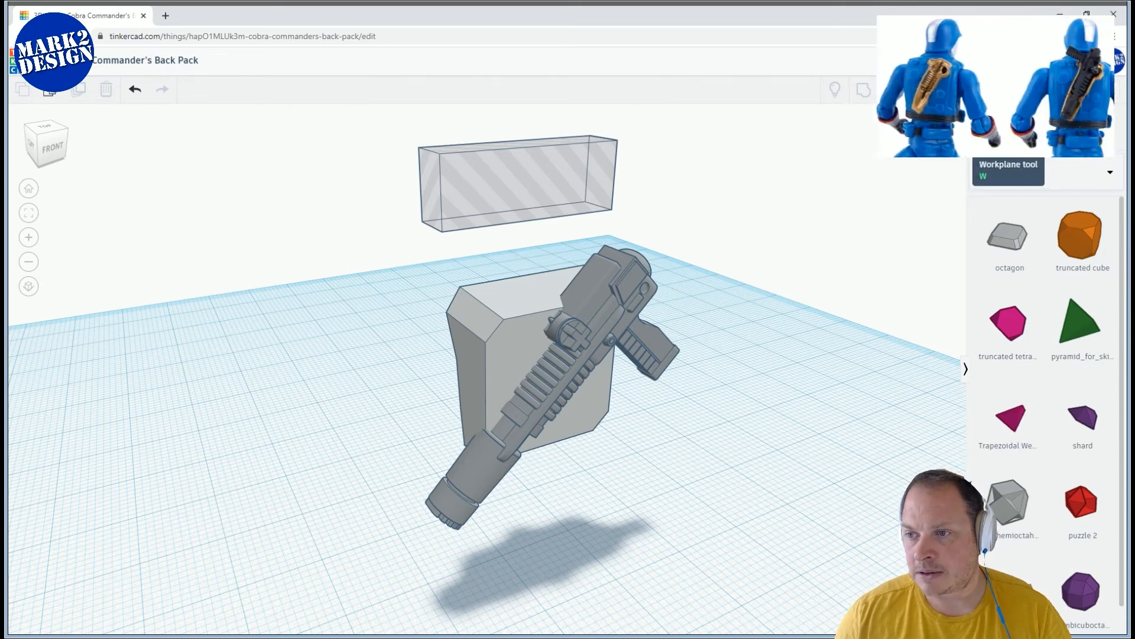
left_click(1017, 175)
left_click(1017, 219)
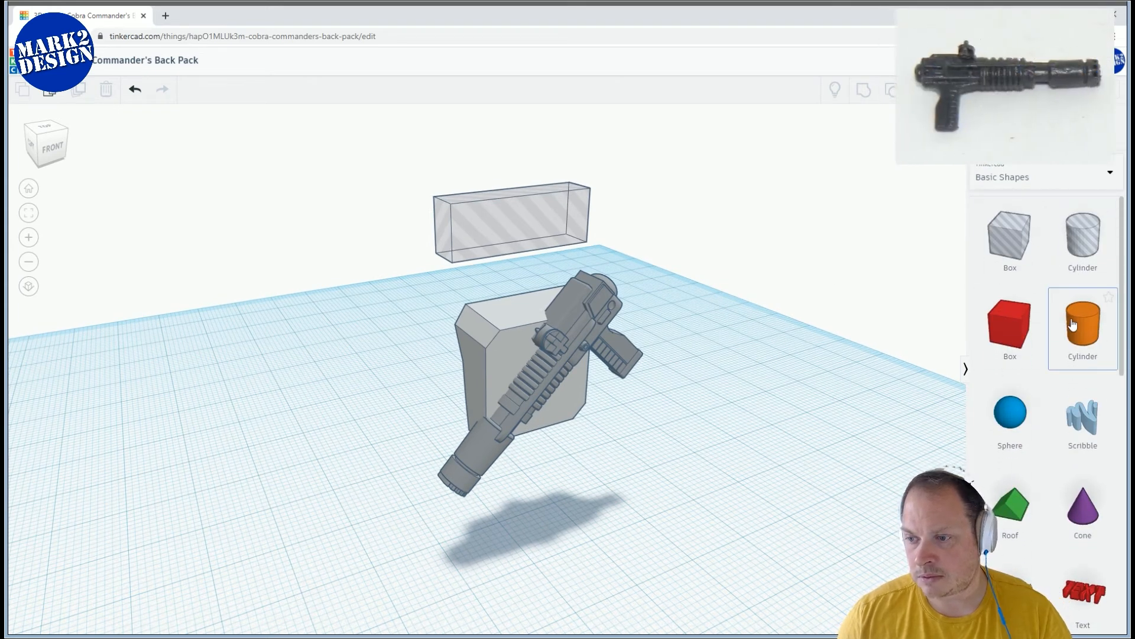
left_click_drag(501, 452, 490, 558)
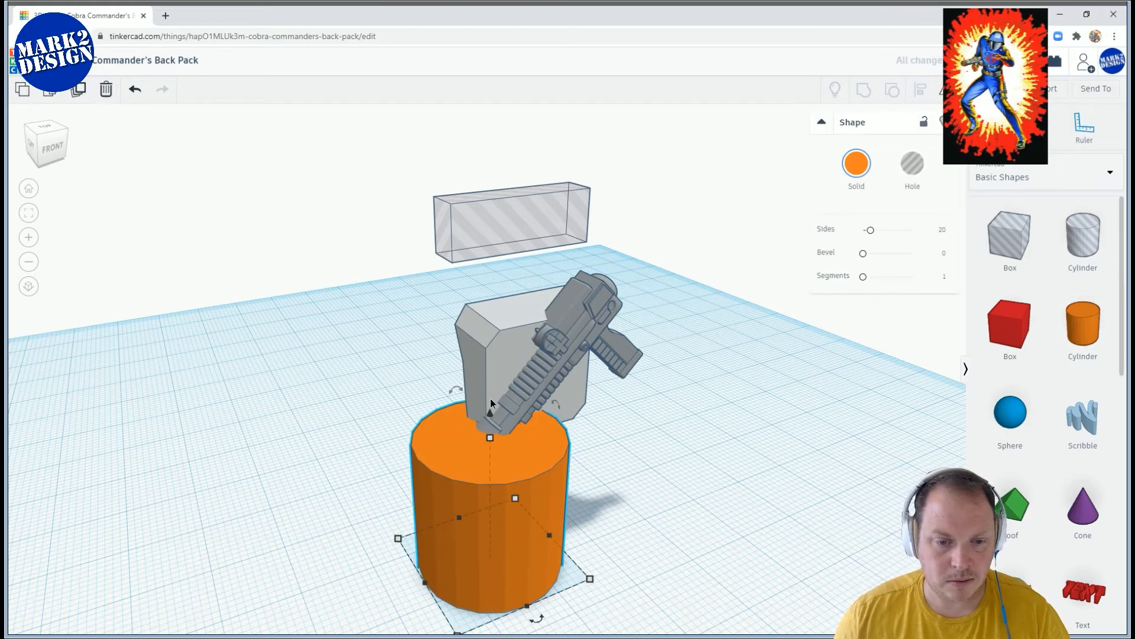
left_click_drag(490, 410, 490, 187)
right_click_drag(501, 252, 630, 247)
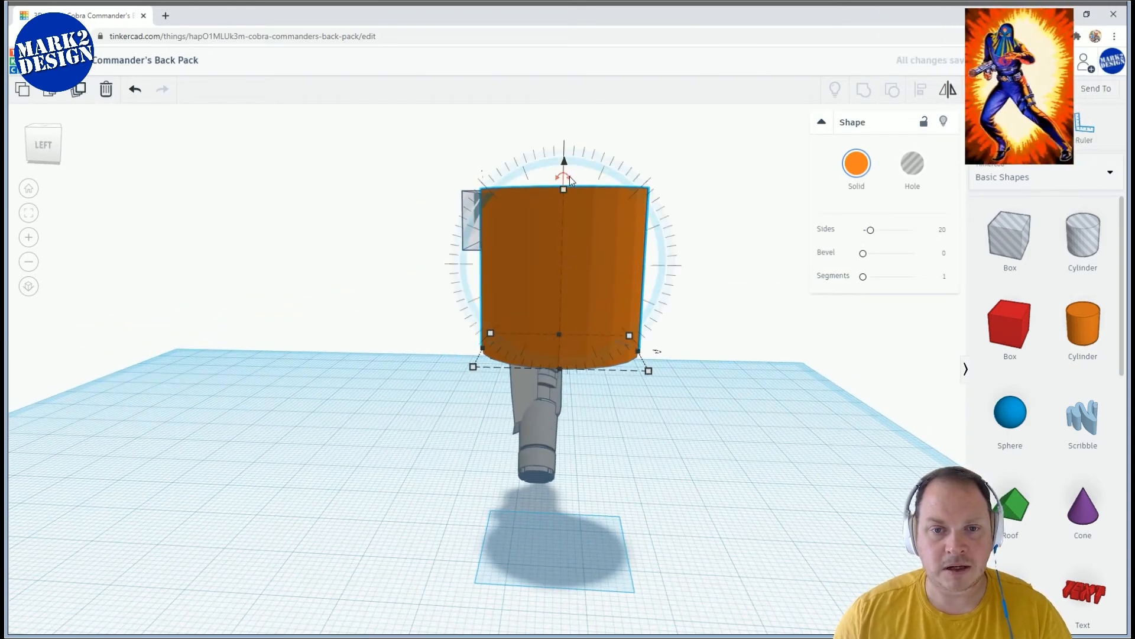
key("Delete")
right_click_drag(661, 312, 478, 314)
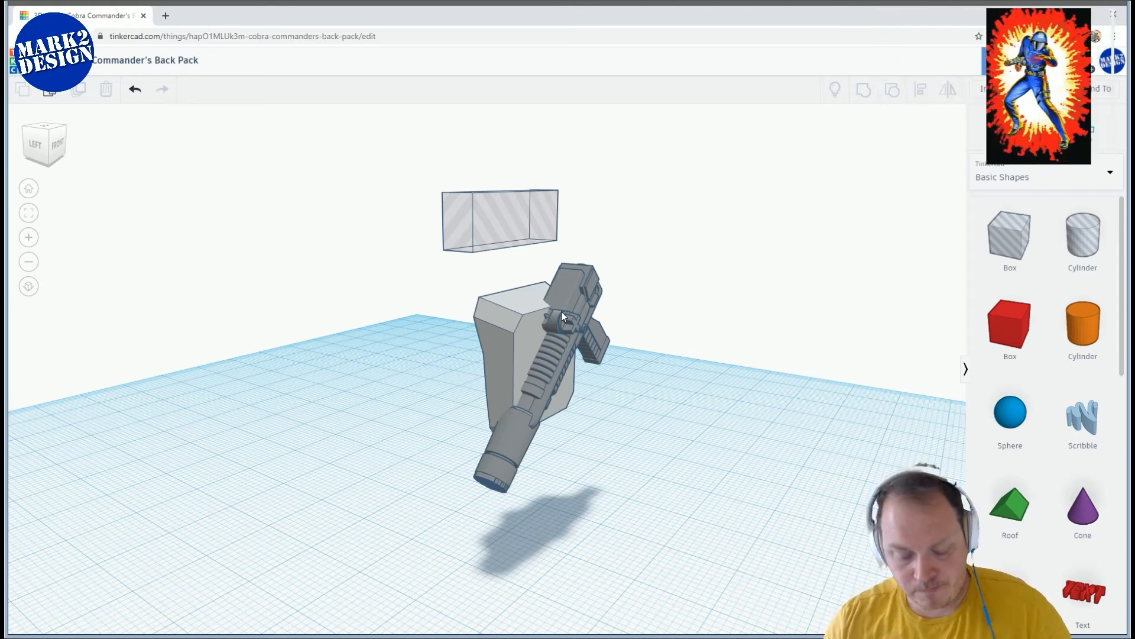
Ungroup the grey back pack body into its separate shapes
mouse_move(597, 438)
right_mouse_down()
mouse_move(664, 448)
mouse_move(613, 434)
right_mouse_up()
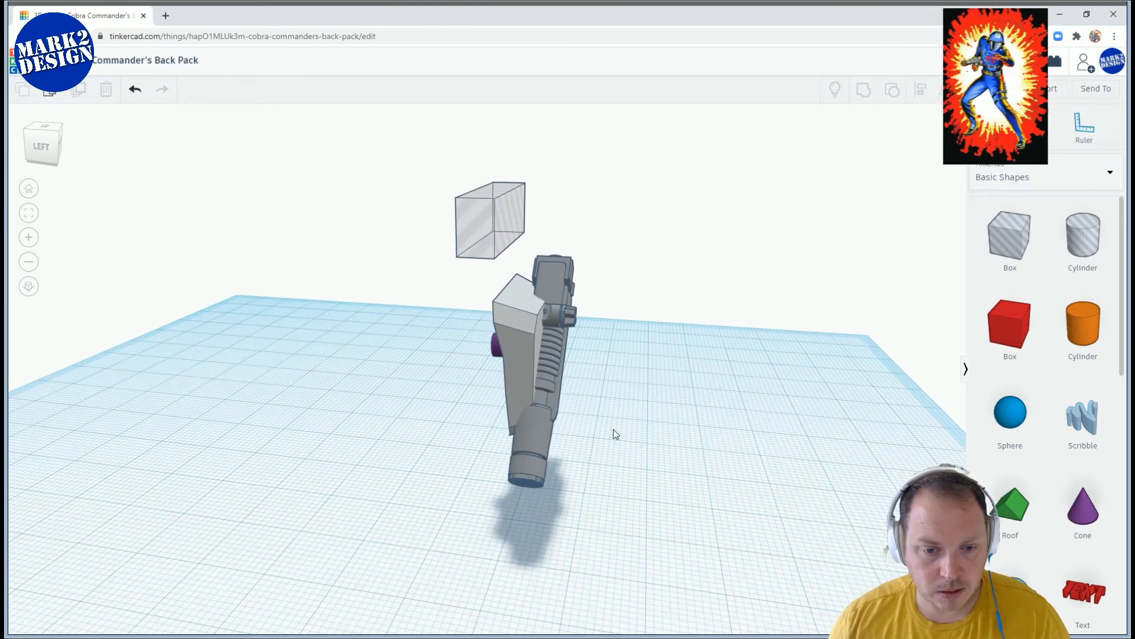
left_click(519, 343)
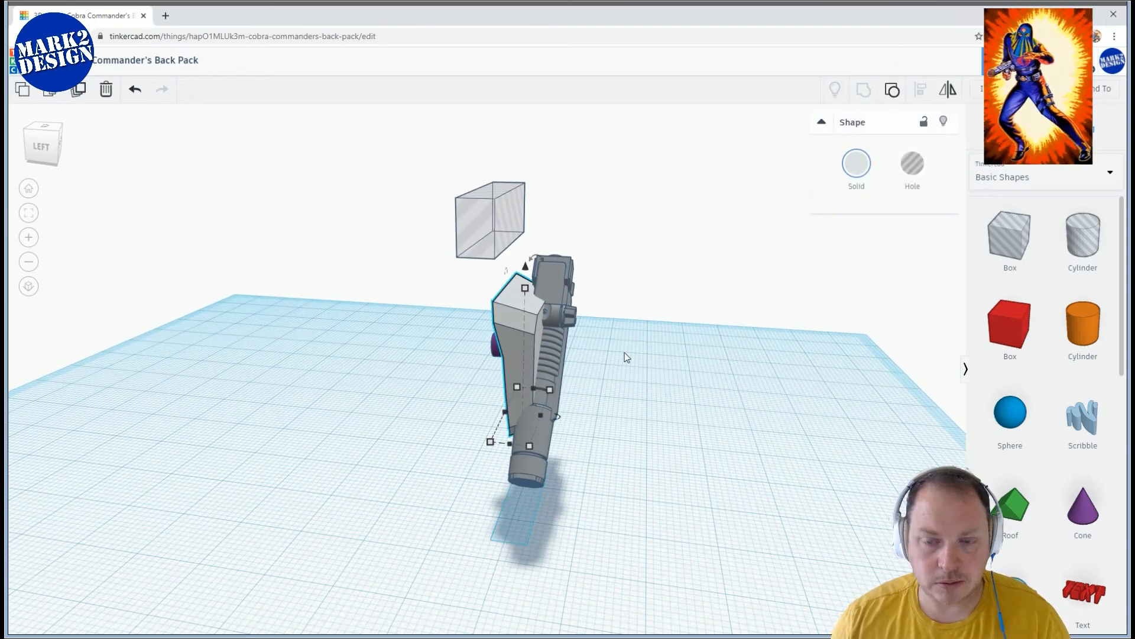
left_click(891, 91)
Raise the octagon shape of the back pack by about 0.54 mm
left_click(527, 339)
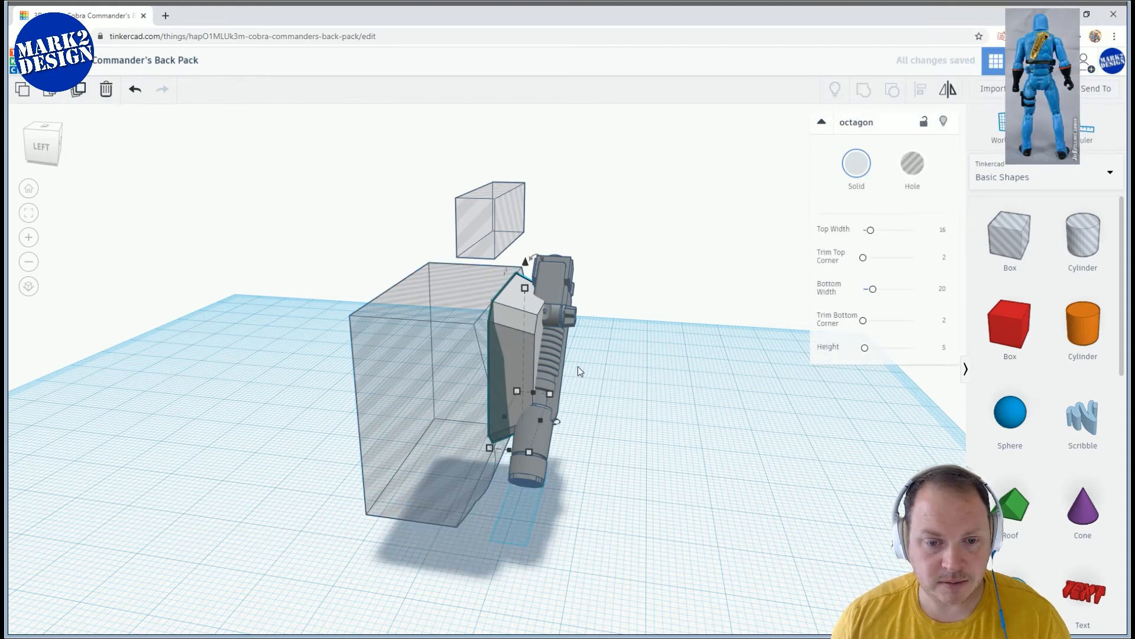
right_click_drag(538, 319, 674, 369)
scroll(591, 359, "up", 2)
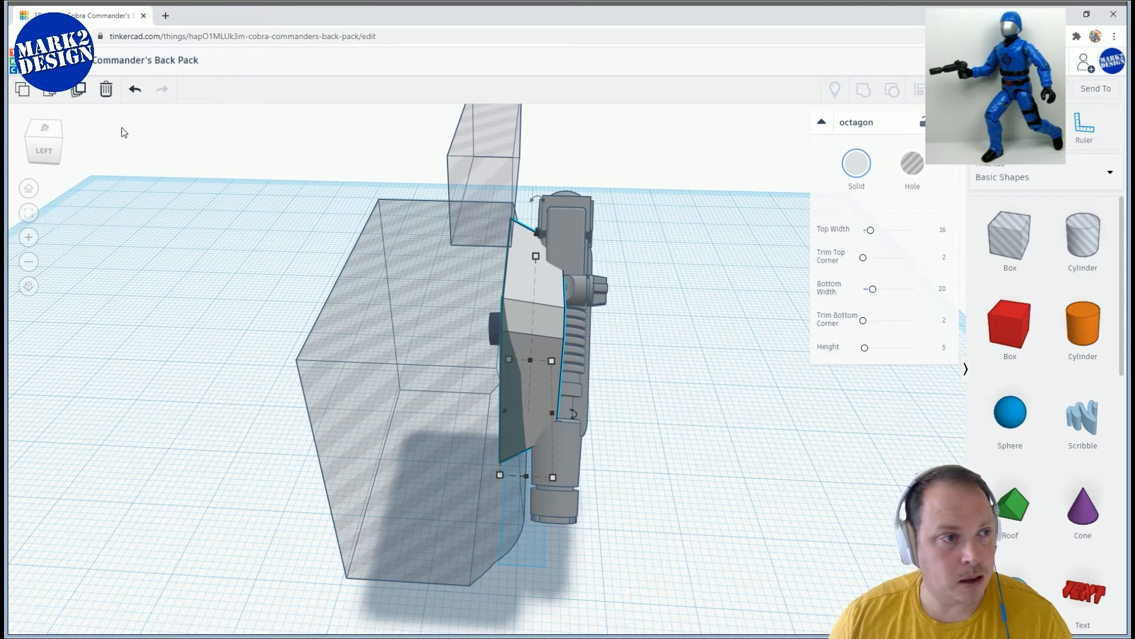
mouse_move(505, 411)
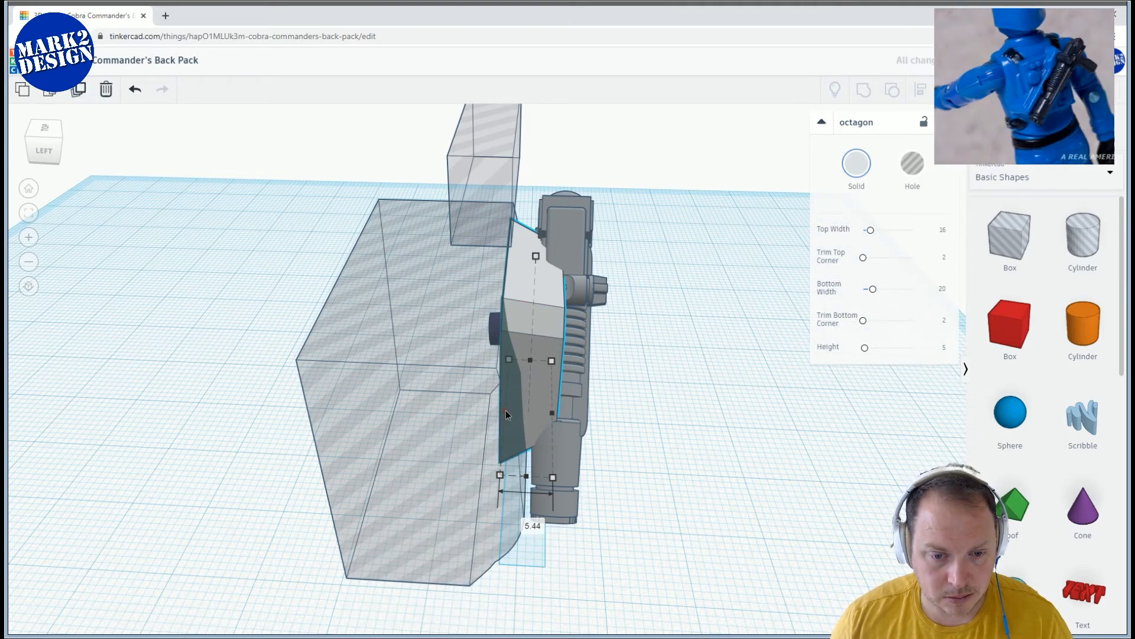
right_click_drag(526, 406, 509, 272)
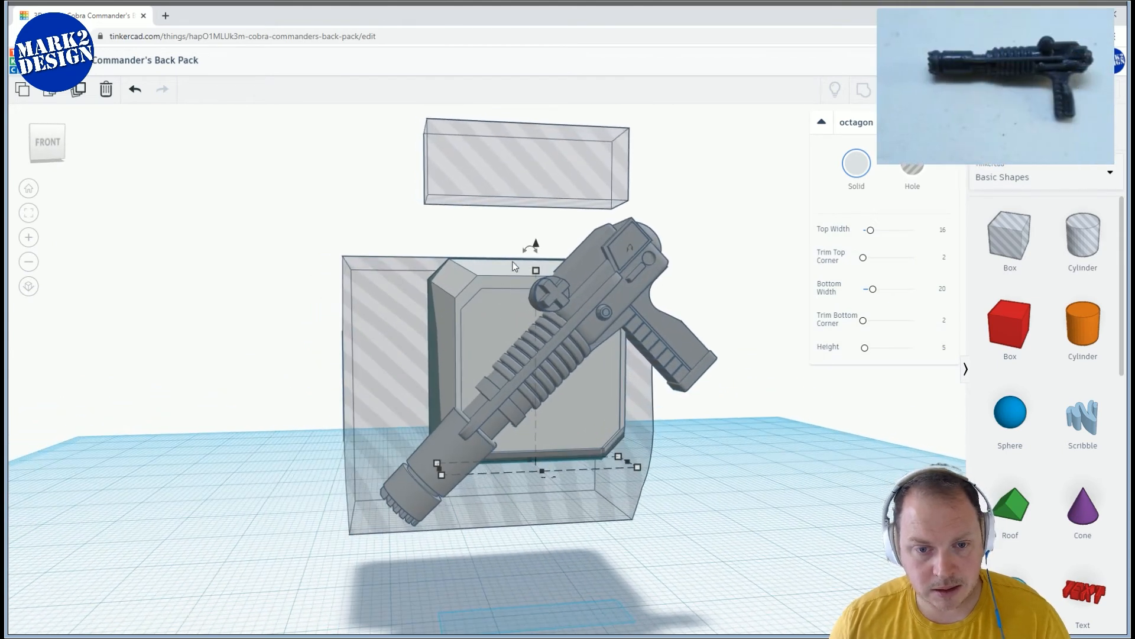
mouse_move(537, 245)
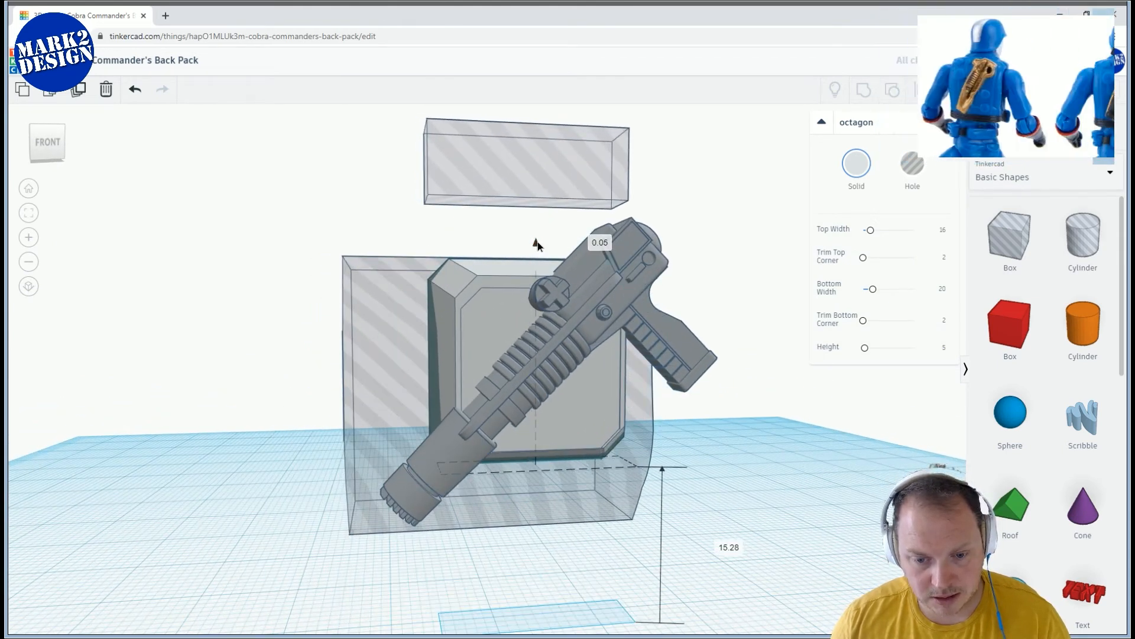
left_click_drag(540, 239, 541, 238)
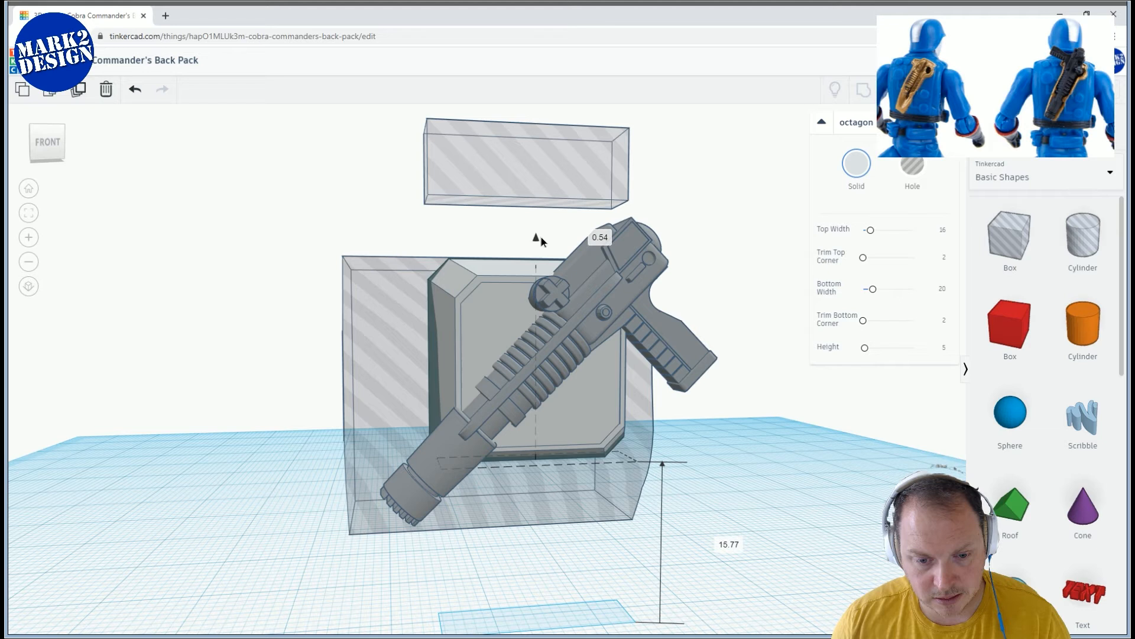
Stretch the octagon's height to 19.00 mm
mouse_move(536, 264)
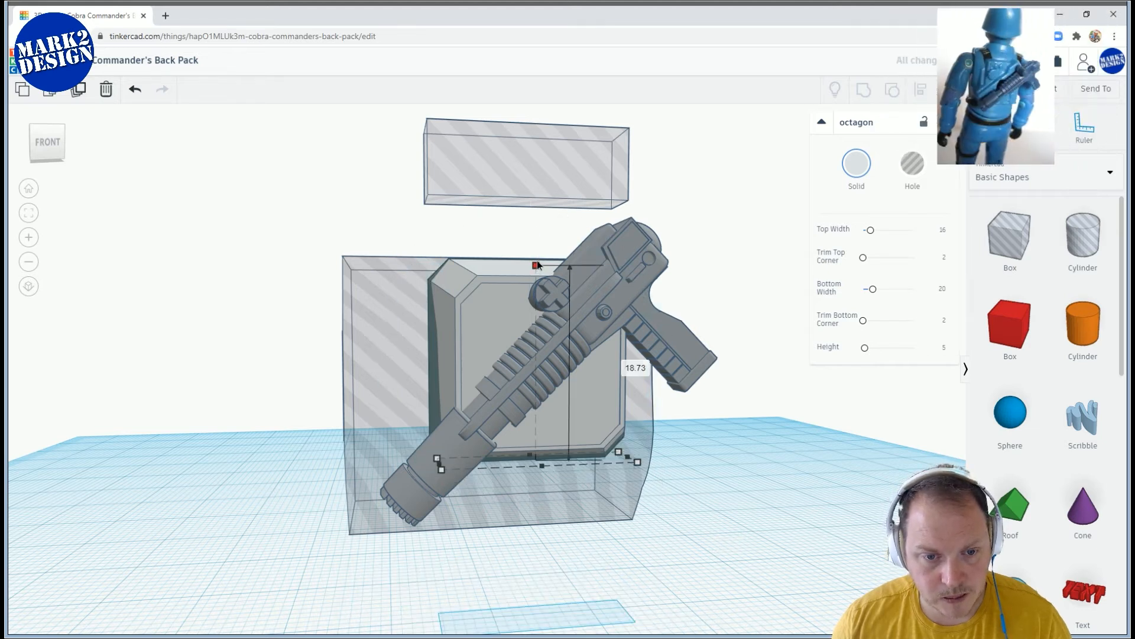
left_click_drag(536, 264, 536, 262)
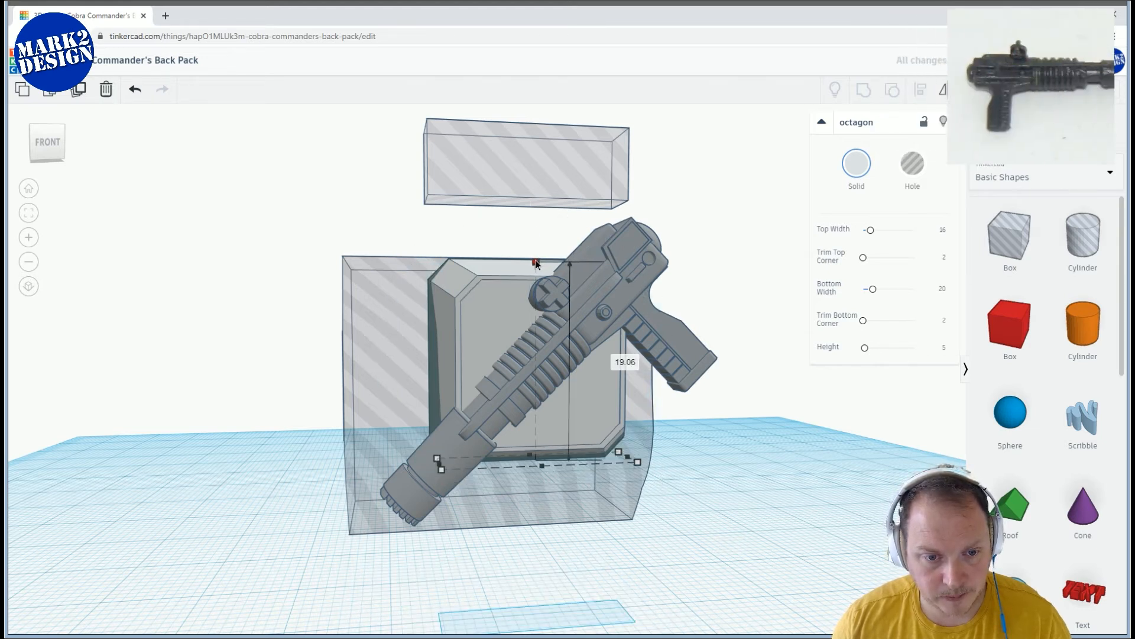
left_click_drag(535, 259, 535, 261)
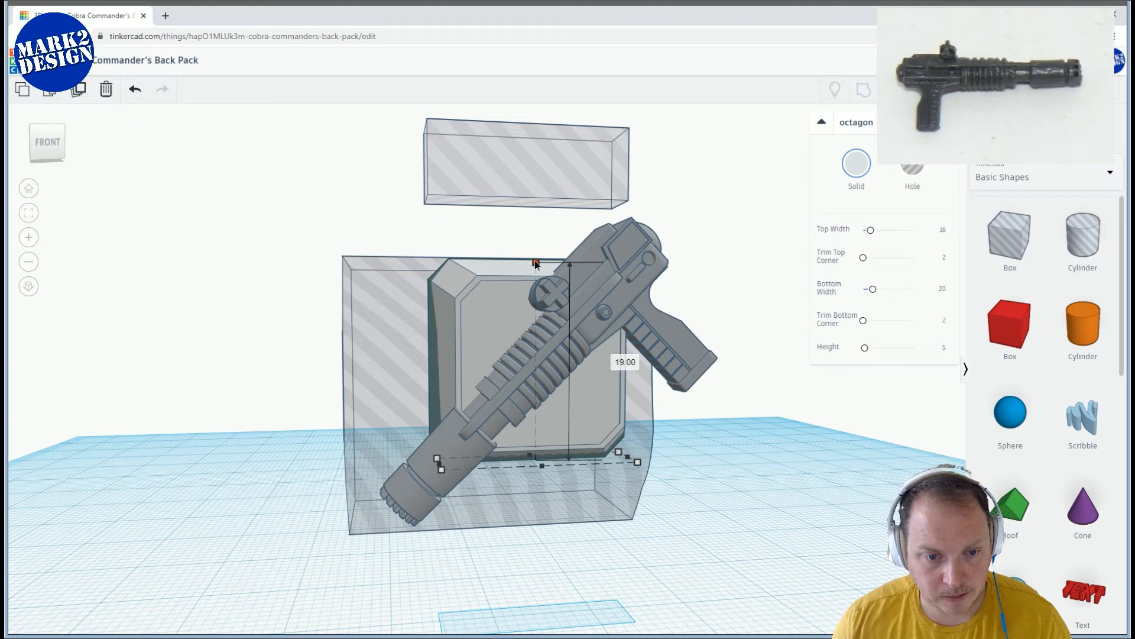
right_click_drag(531, 269, 680, 338)
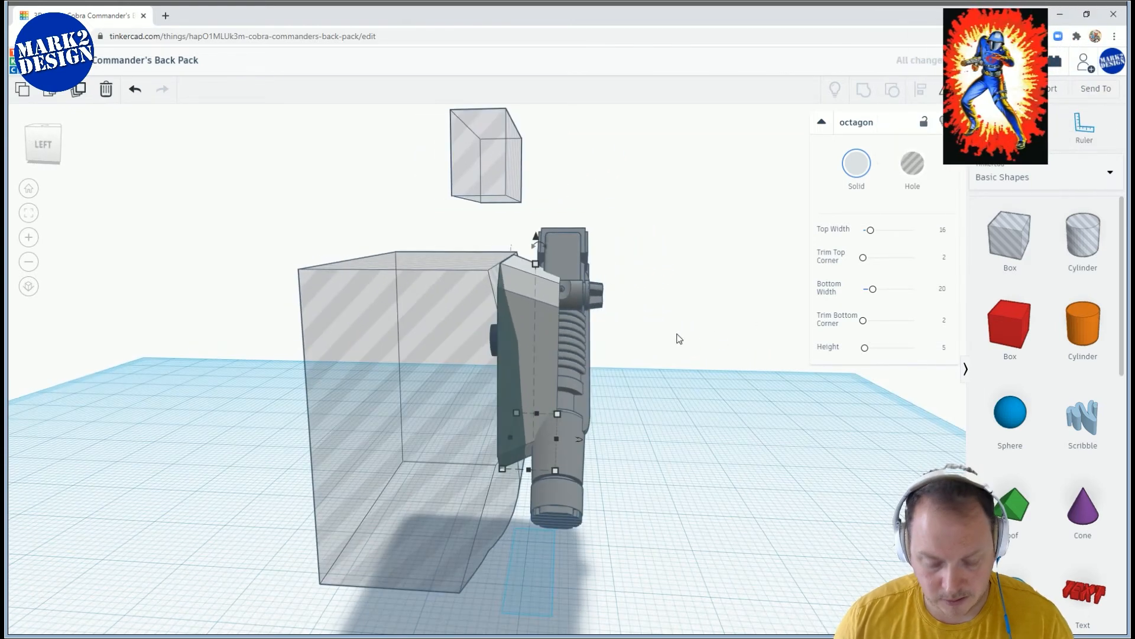
Lower the small box hole to the back of the pack and move the large curved hole about 28.29 mm away from it
right_click_drag(668, 340, 640, 438)
left_click(471, 202)
right_click_drag(641, 318, 474, 219)
left_click_drag(467, 153, 488, 319)
right_click_drag(543, 381, 459, 456)
left_click_drag(438, 420, 298, 419)
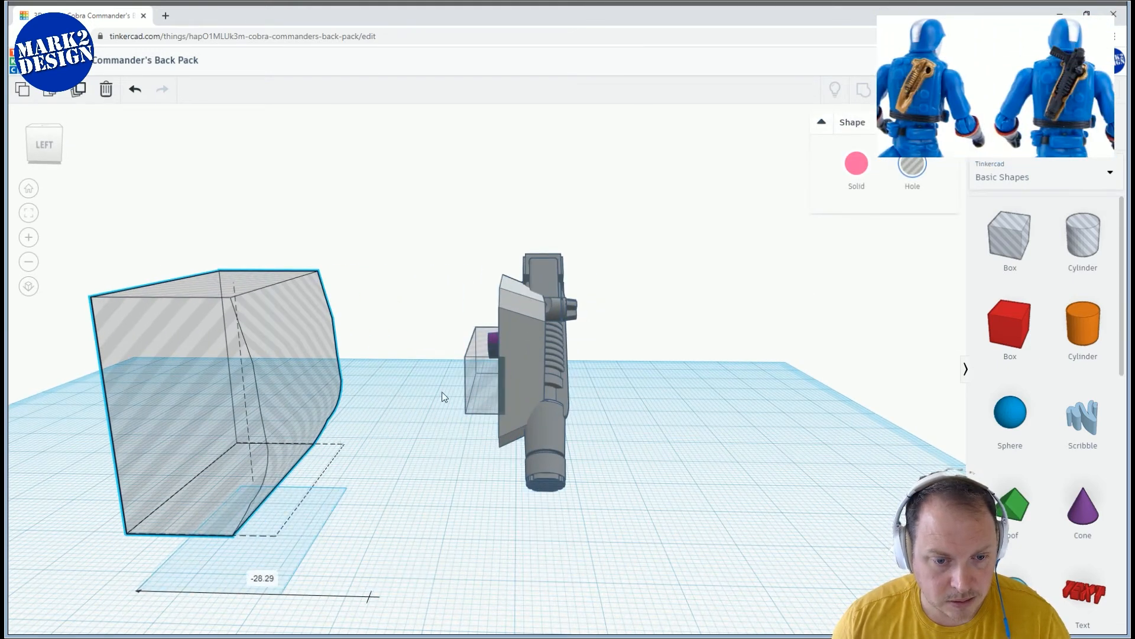
Adjust the small box hole's height above the workplane so its base sits level with the underside of the purple peg
left_click(484, 375)
key("f")
left_click_drag(458, 290, 468, 332)
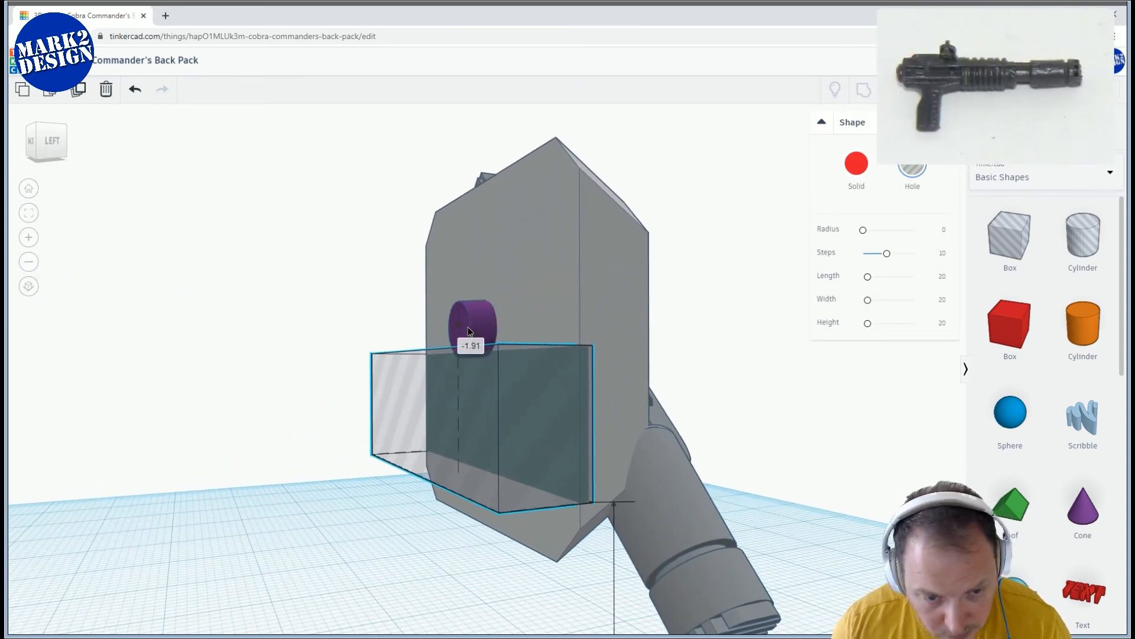
left_click_drag(468, 331, 477, 213)
right_click_drag(477, 212, 537, 221)
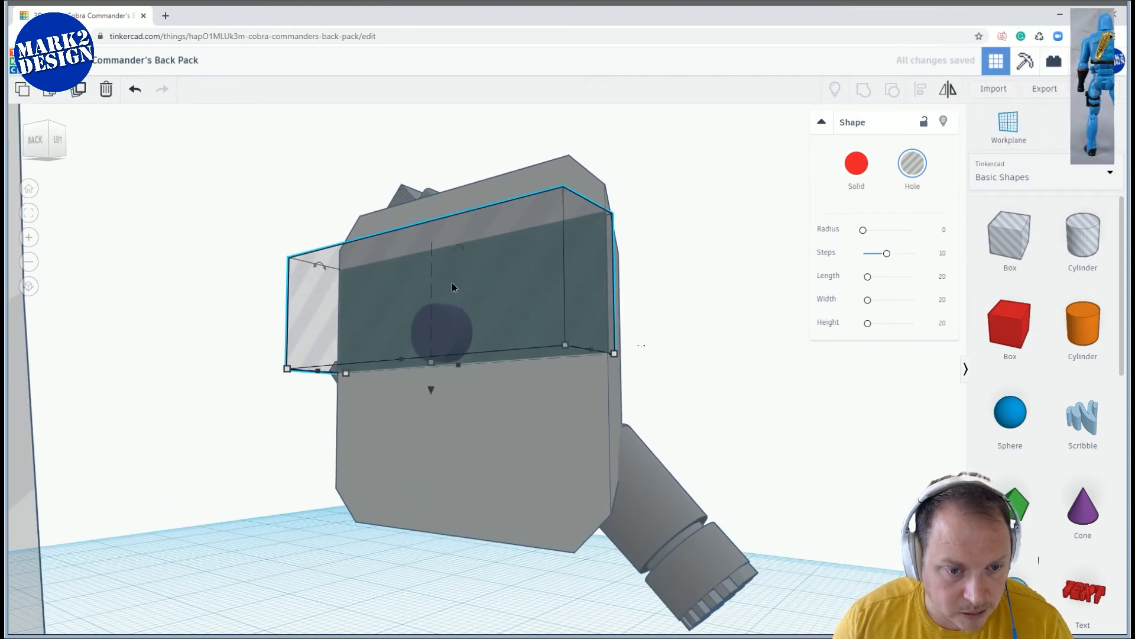
right_click_drag(453, 284, 467, 230)
left_click(661, 251)
left_click(538, 260)
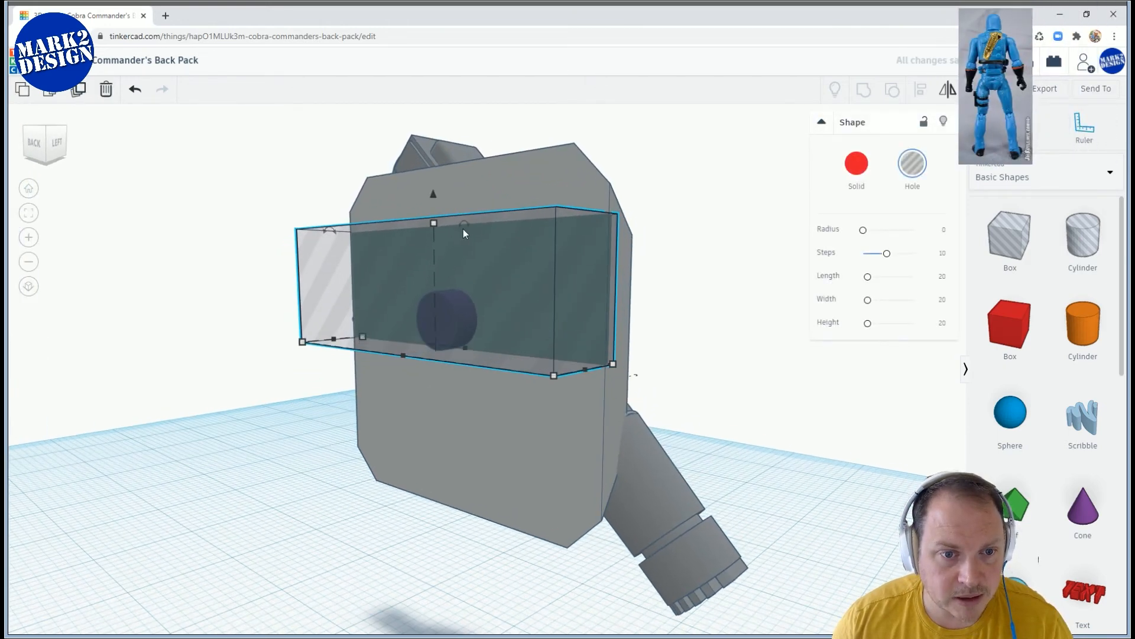
Flatten the box hole into a thin slab and set its height to 1.10 mm
left_click_drag(435, 223, 456, 348)
scroll(456, 348, "up", 2)
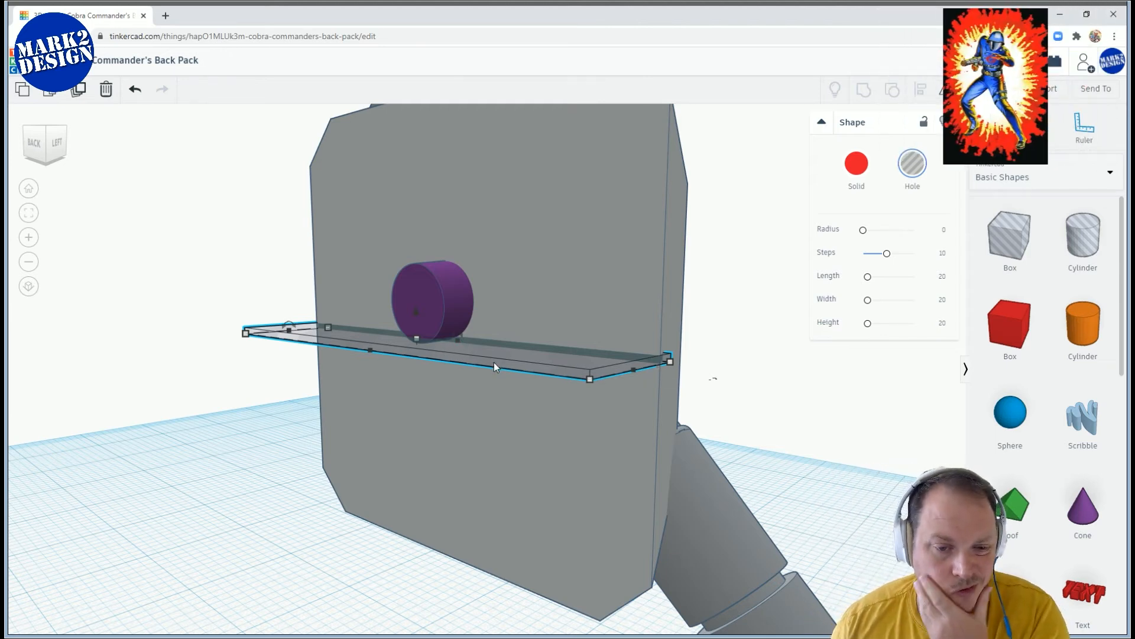
left_click(423, 342)
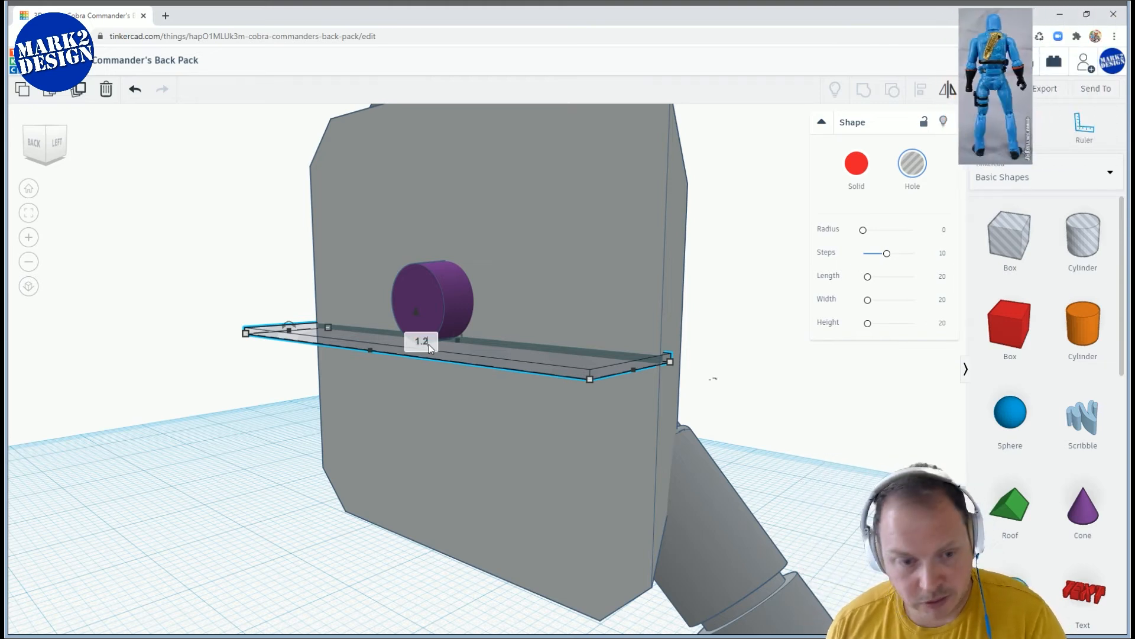
type("1.2")
key("Return")
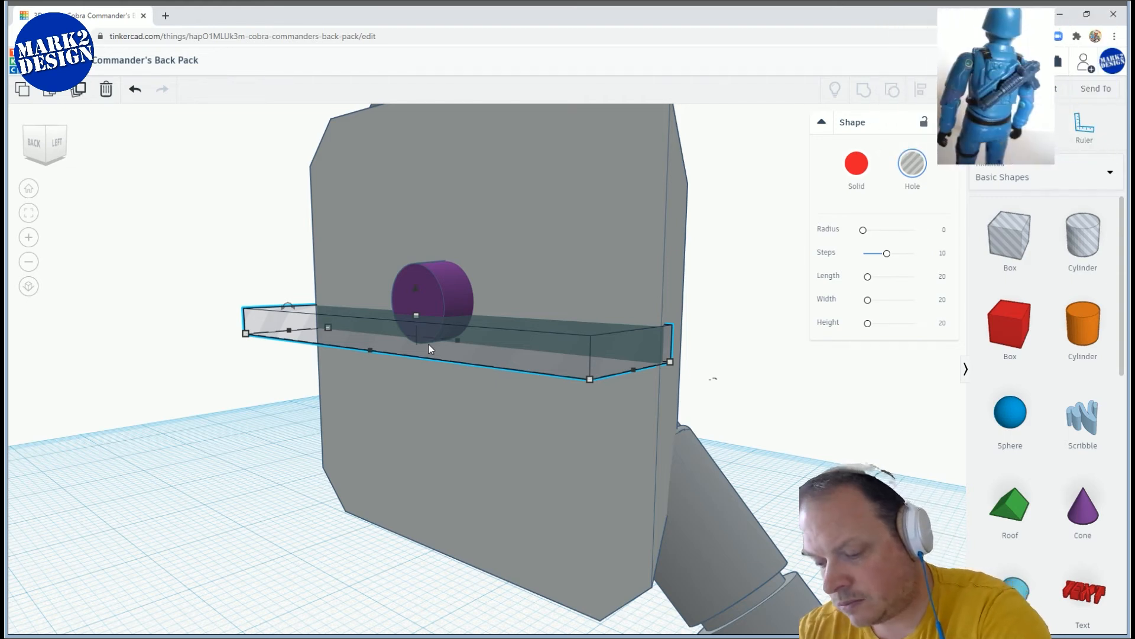
left_click(430, 332)
type("1.10")
key("Return")
Nudge the thin box hole vertically and resize it through the pack's thickness to a depth of about 7.13 mm
right_click_drag(474, 287, 431, 310)
left_click_drag(414, 297, 415, 298)
right_click_drag(435, 334, 501, 356)
left_click_drag(471, 347, 559, 350)
right_click_drag(559, 351, 680, 353)
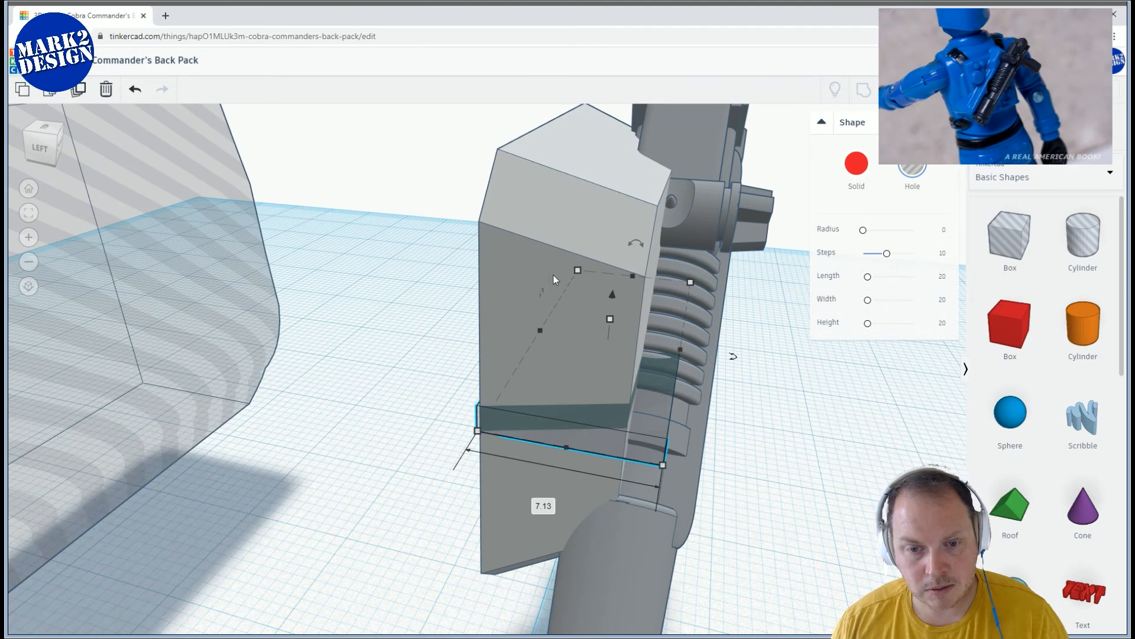
Group the thin box hole with the octagon to cut a groove across the pack, and select the octagon inside the groove
left_click(534, 251, "shift")
left_click(865, 91)
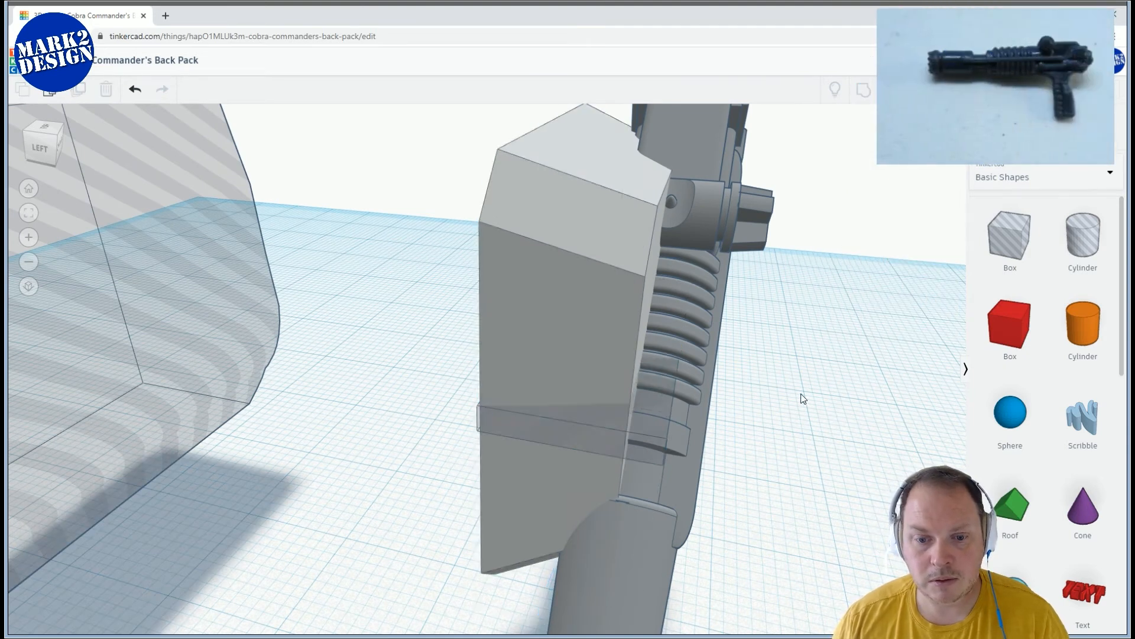
right_click_drag(750, 367, 506, 378)
left_click(420, 356)
right_click_drag(420, 356, 439, 398)
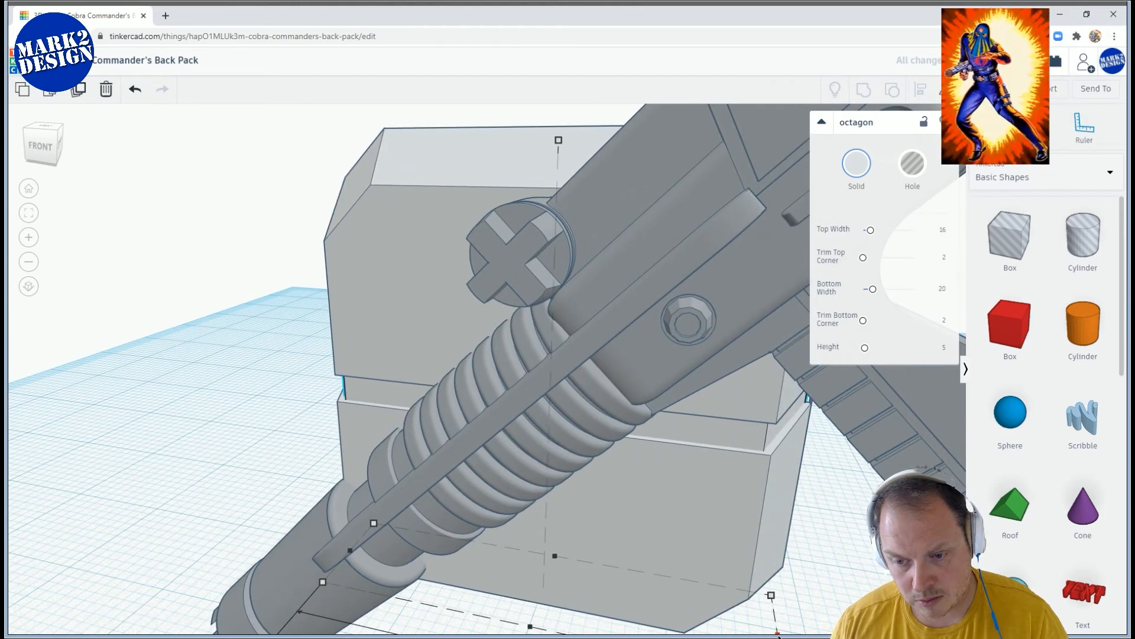
scroll(619, 569, "down", 5)
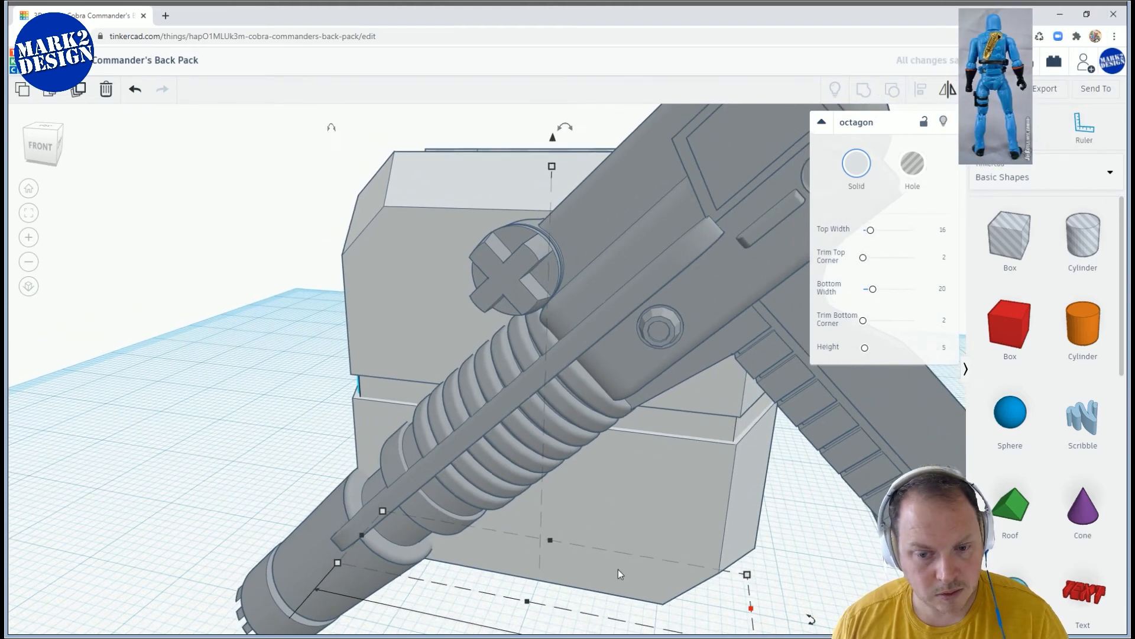
right_click_drag(697, 570, 693, 528)
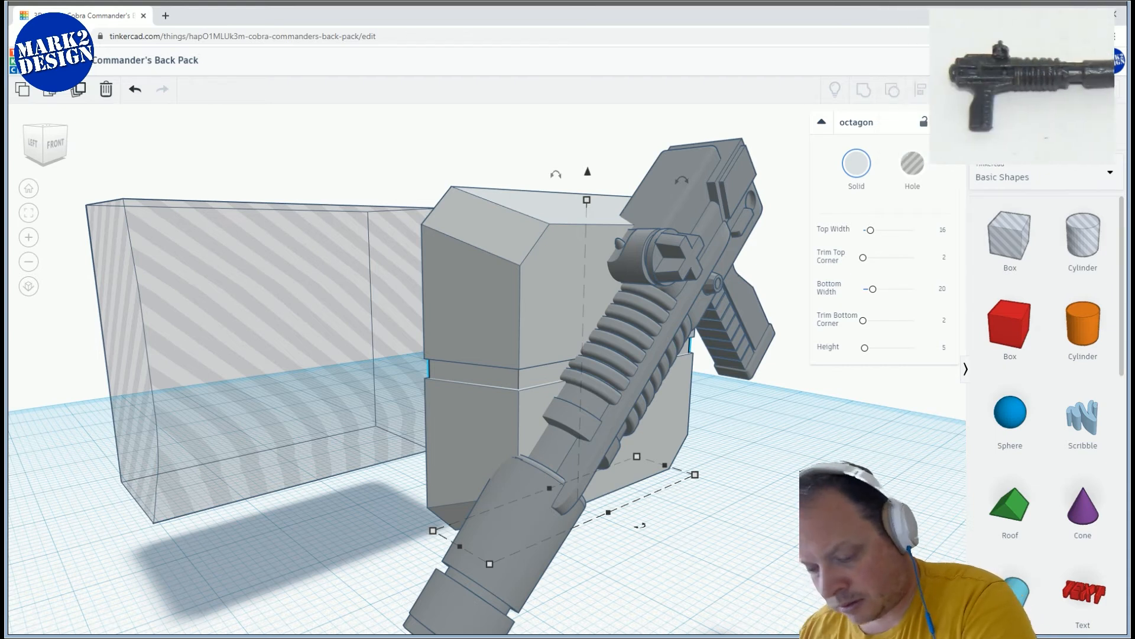
scroll(800, 527, "down", 5)
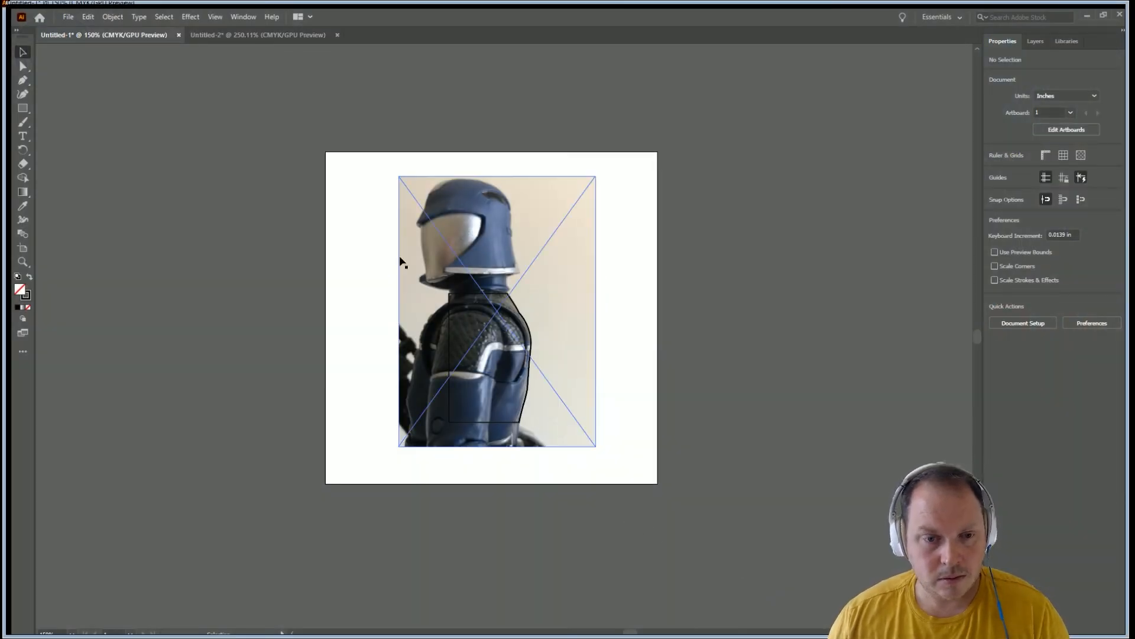
Switch to Adobe Illustrator and delete the reference photo and the traced outline from the artboard
left_click(502, 416)
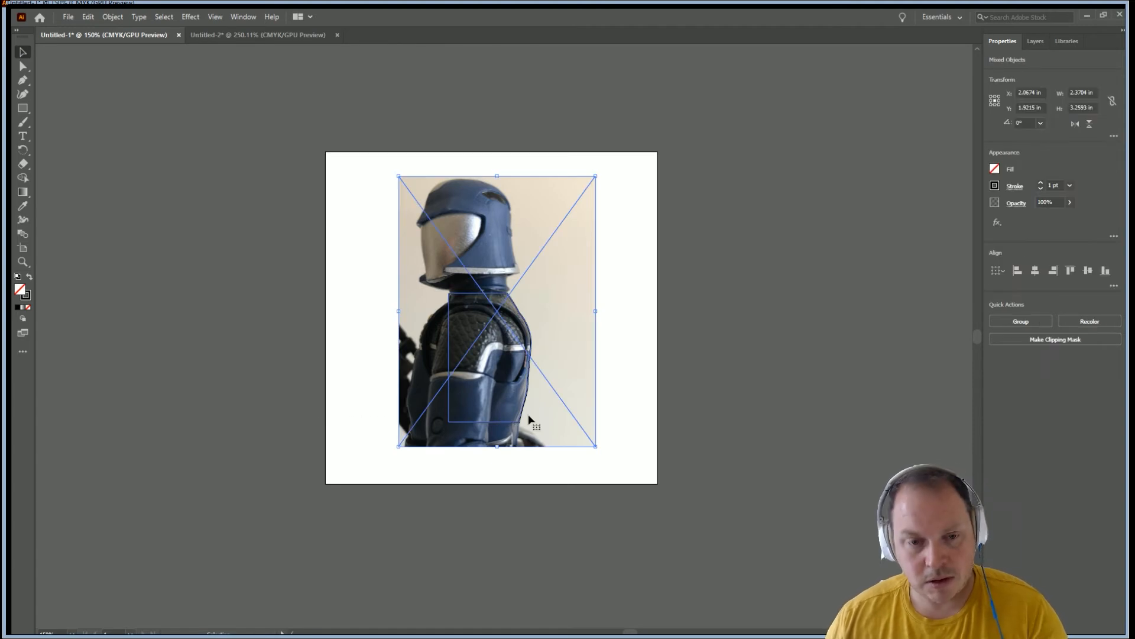
key("Delete")
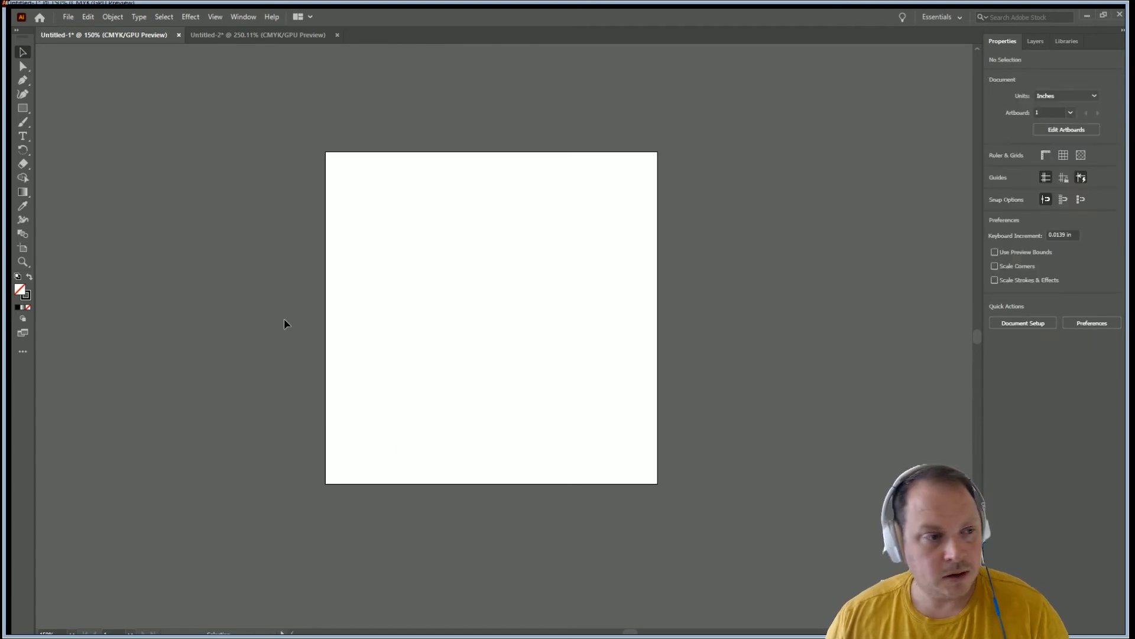
left_click(22, 81)
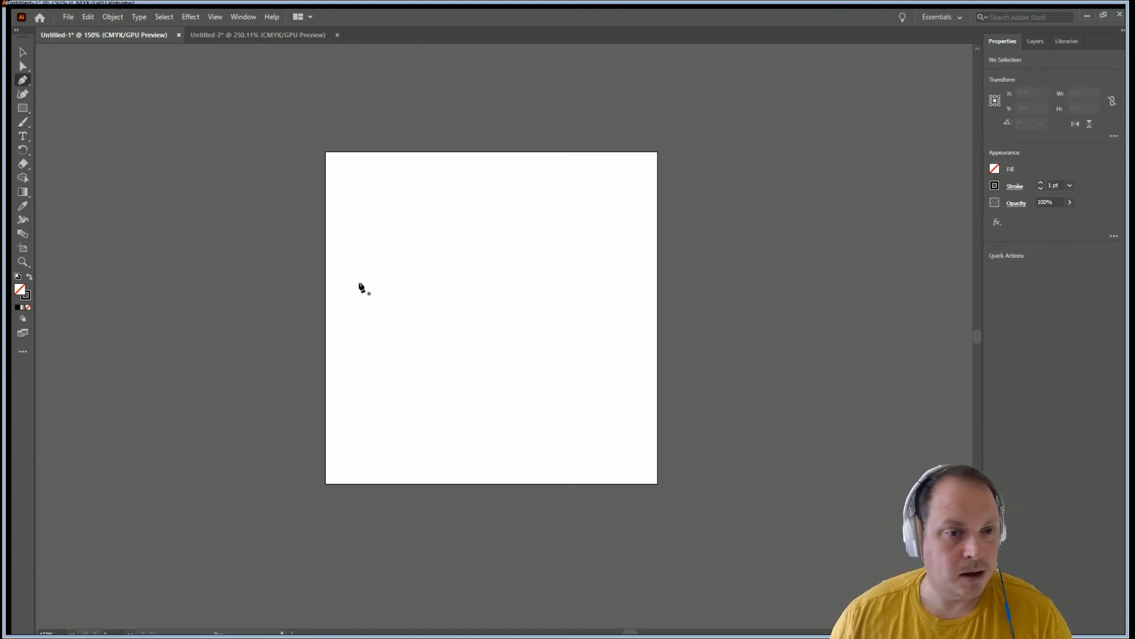
left_click(405, 286)
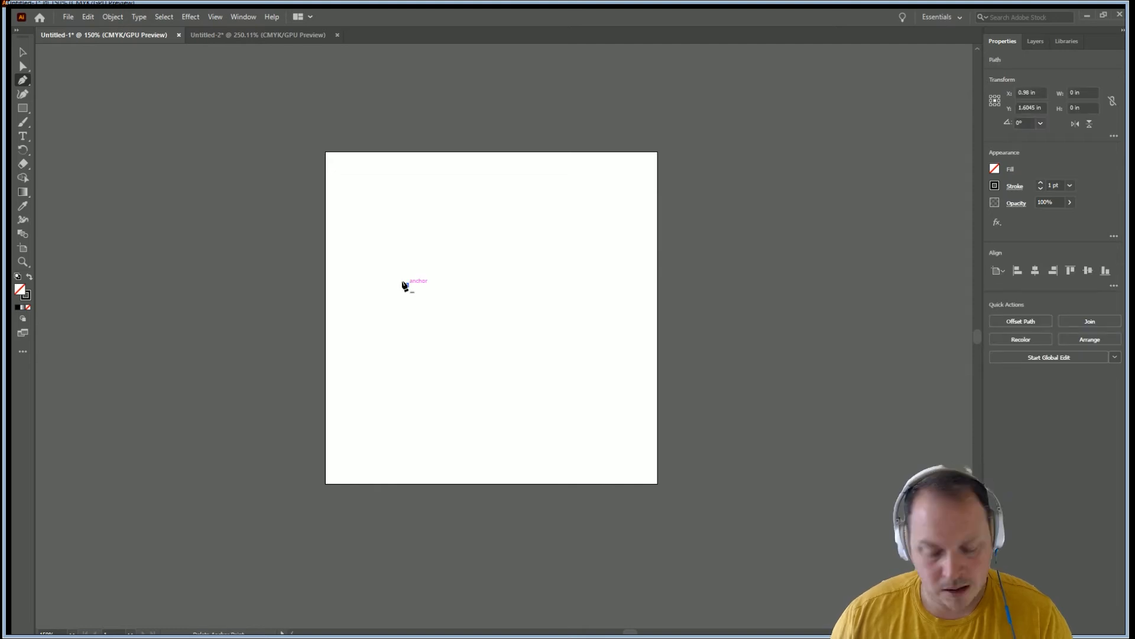
left_click(404, 287)
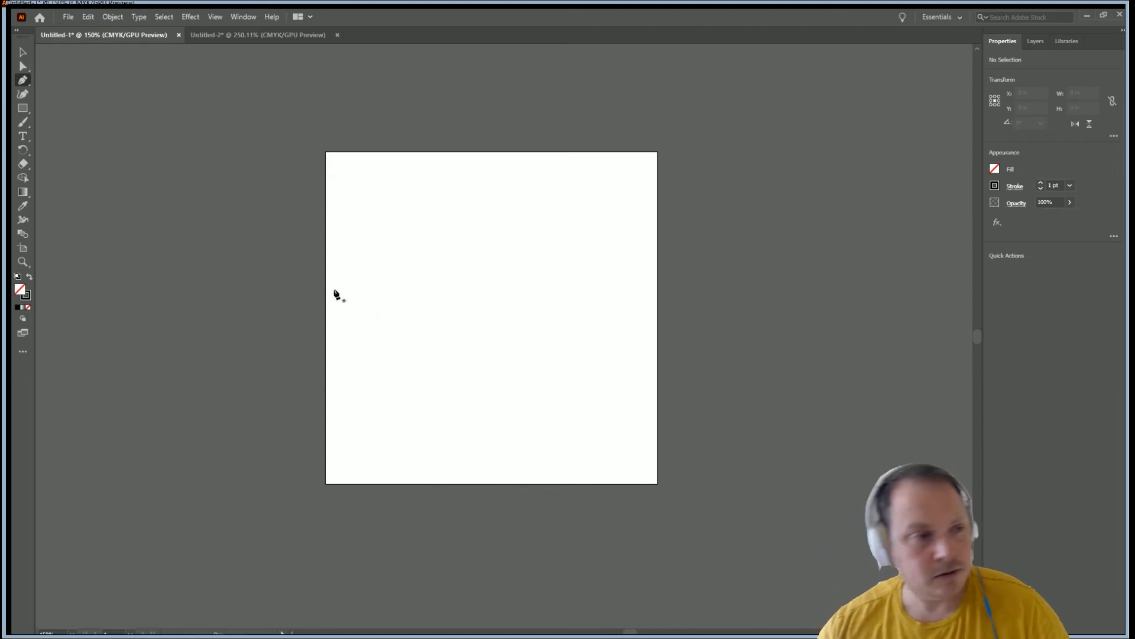
left_click(21, 79)
Draw a circle about 0.36 in in diameter on the empty artboard with the Ellipse tool
left_click(21, 109)
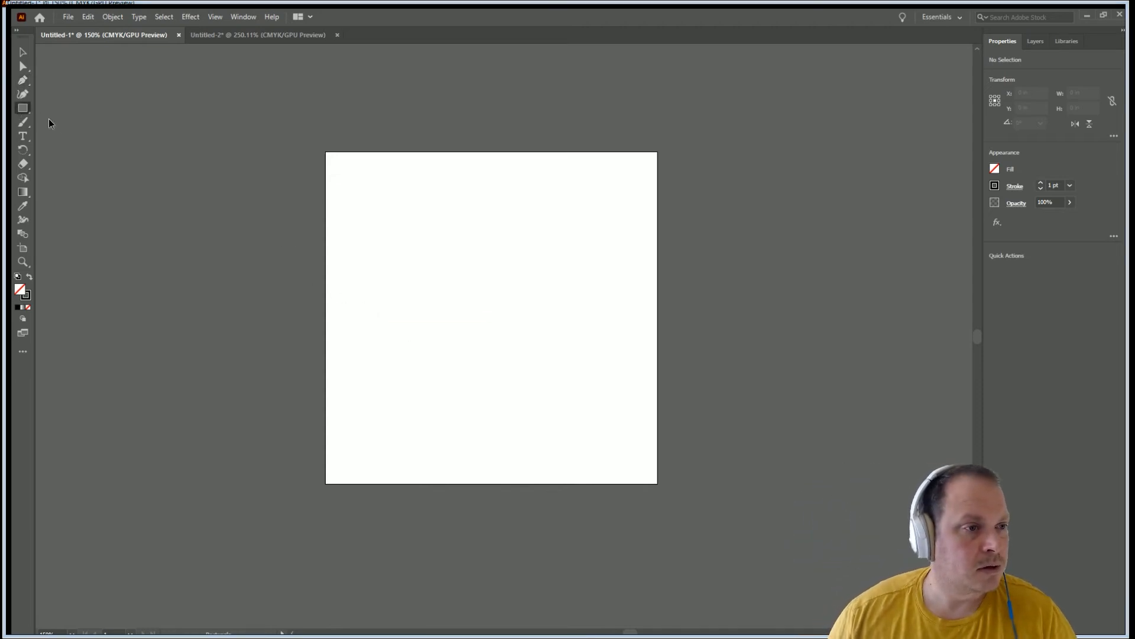
left_click_drag(426, 275, 456, 295, "shift")
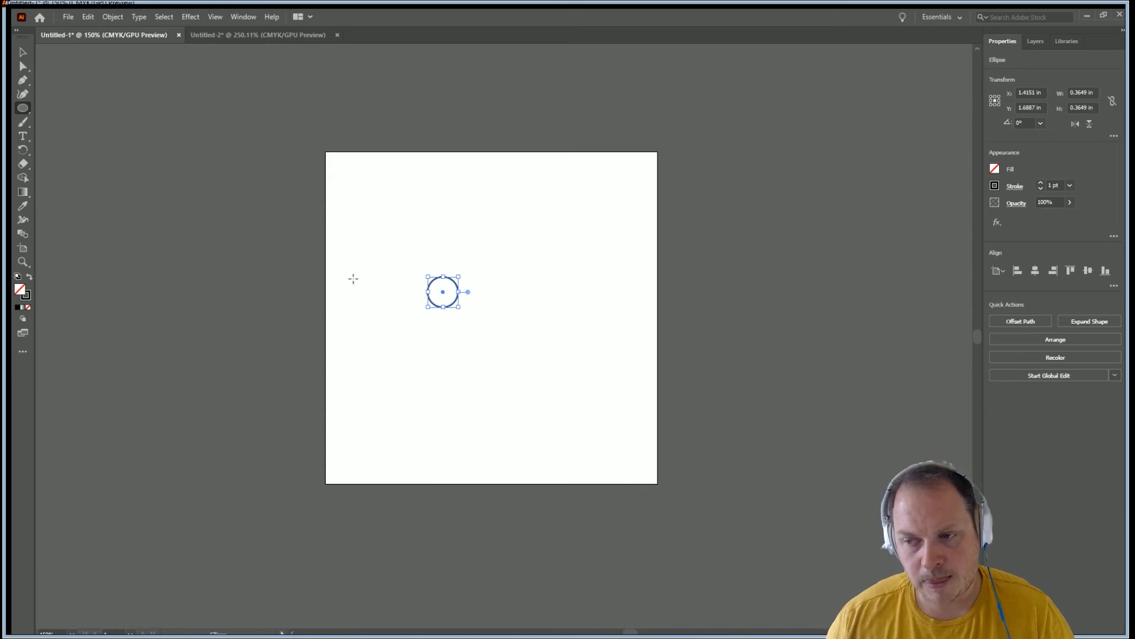
key("v")
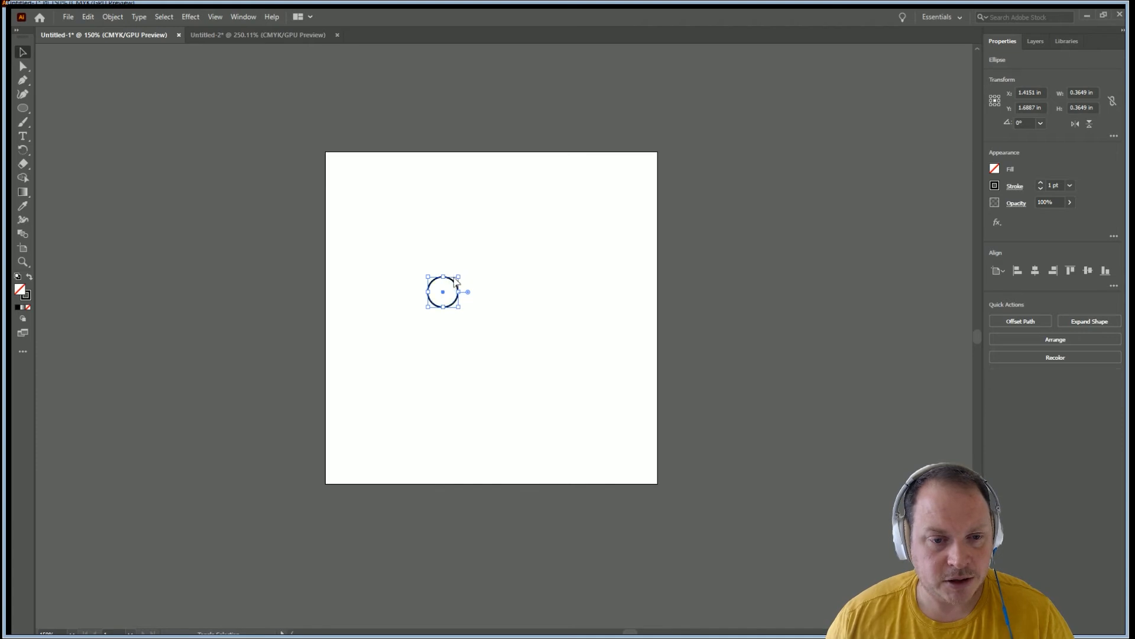
Move the circle horizontally to X 2.1095 in
left_click(502, 291)
left_click(456, 289)
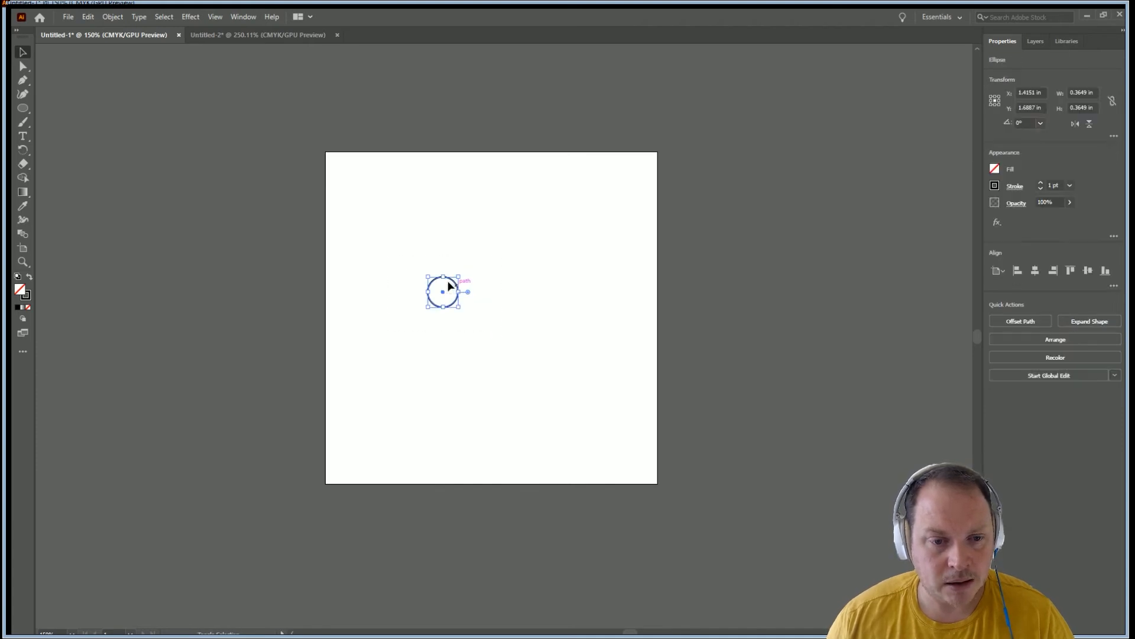
key("shift+Right")
key("shift+Right")
key("shift+Right")
key("shift+Right")
key("shift+Right")
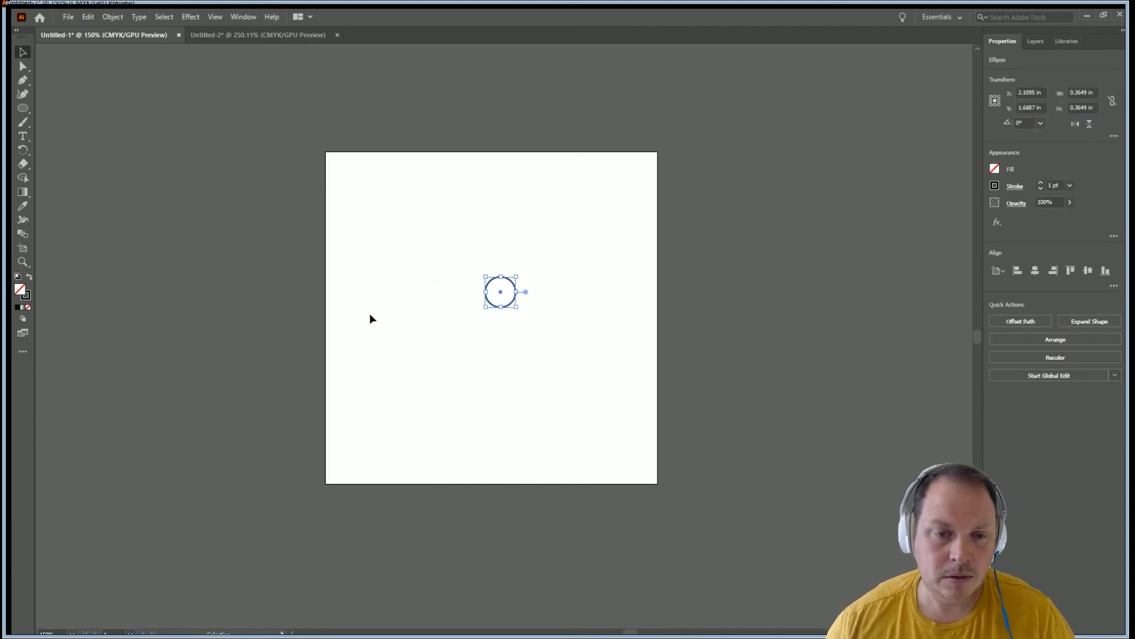
Nudge the circle horizontally to X 1.9706 in and swap its fill and stroke for a solid black fill
key("shift+Left")
scroll(402, 298, "up", 1)
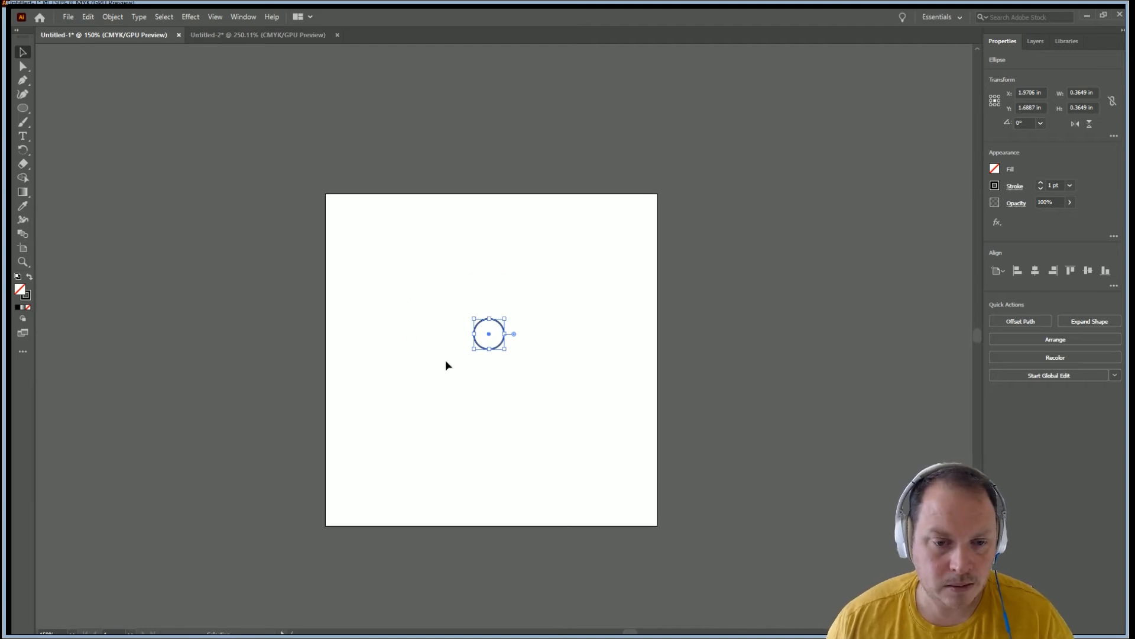
left_click(21, 262)
left_click(473, 336)
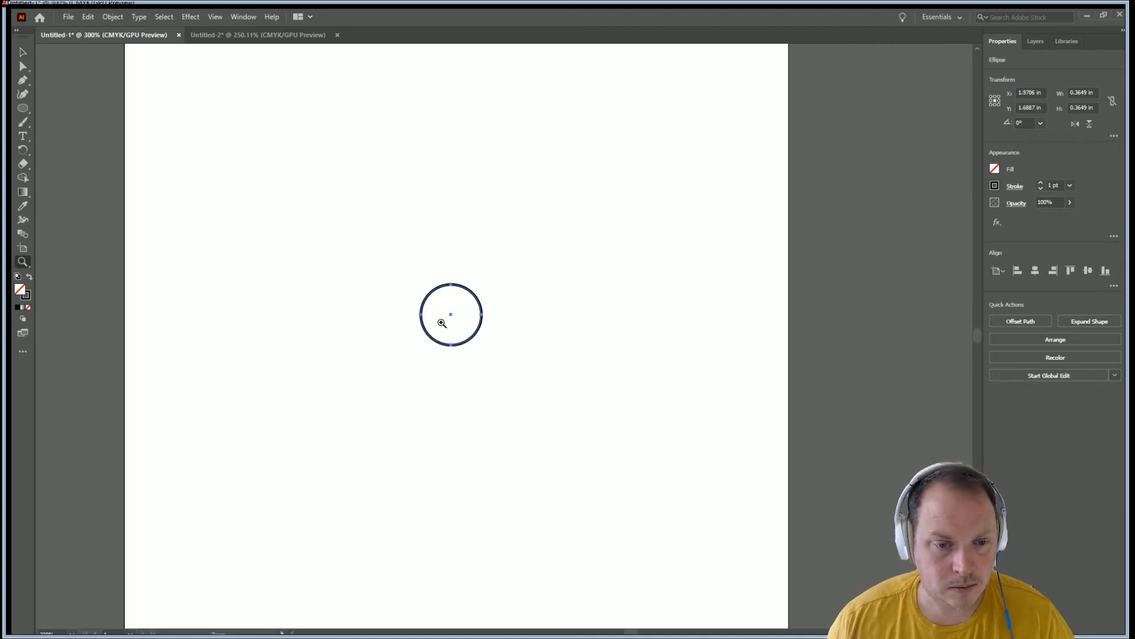
left_click(22, 51)
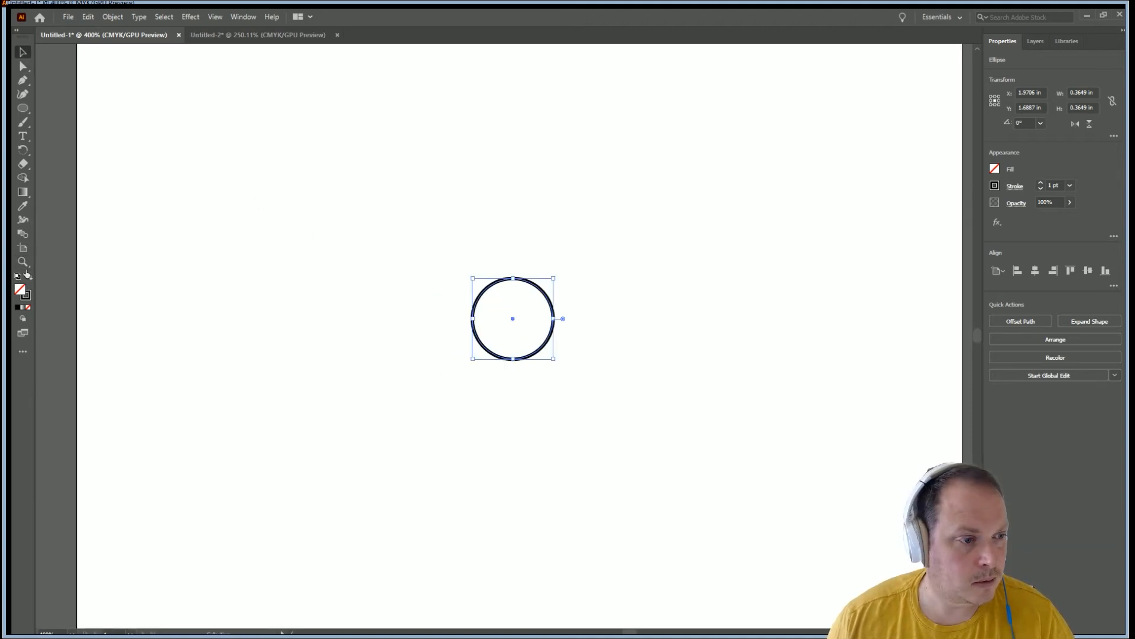
left_click(29, 276)
left_click(373, 309)
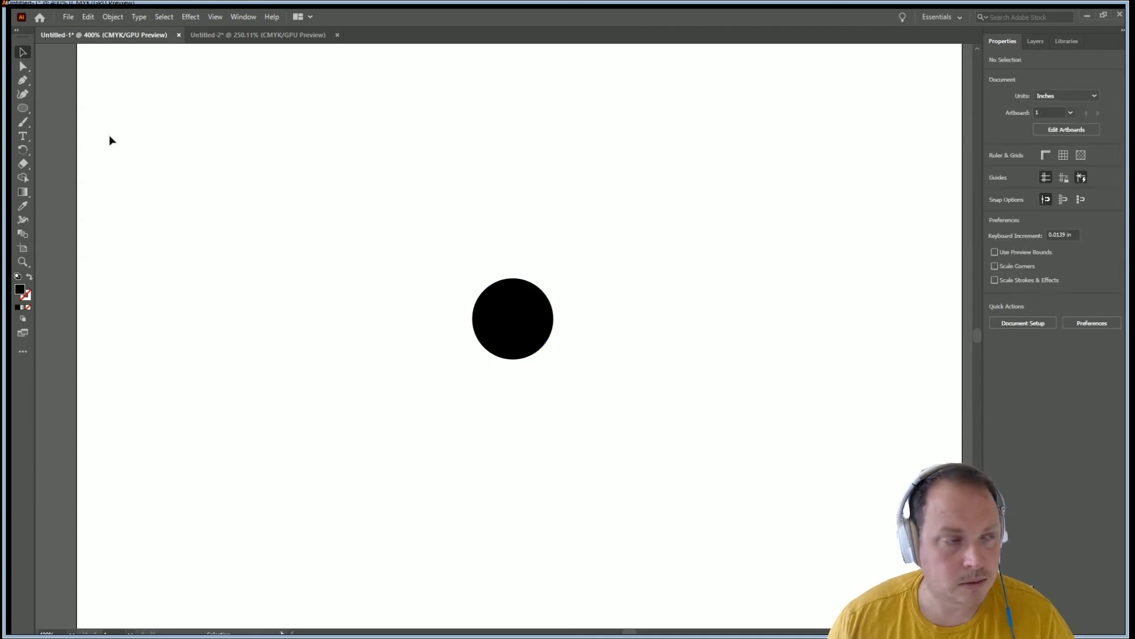
Draw a black rectangle about 1.02 in by 0.43 in covering the upper half of the circle
left_click(484, 319)
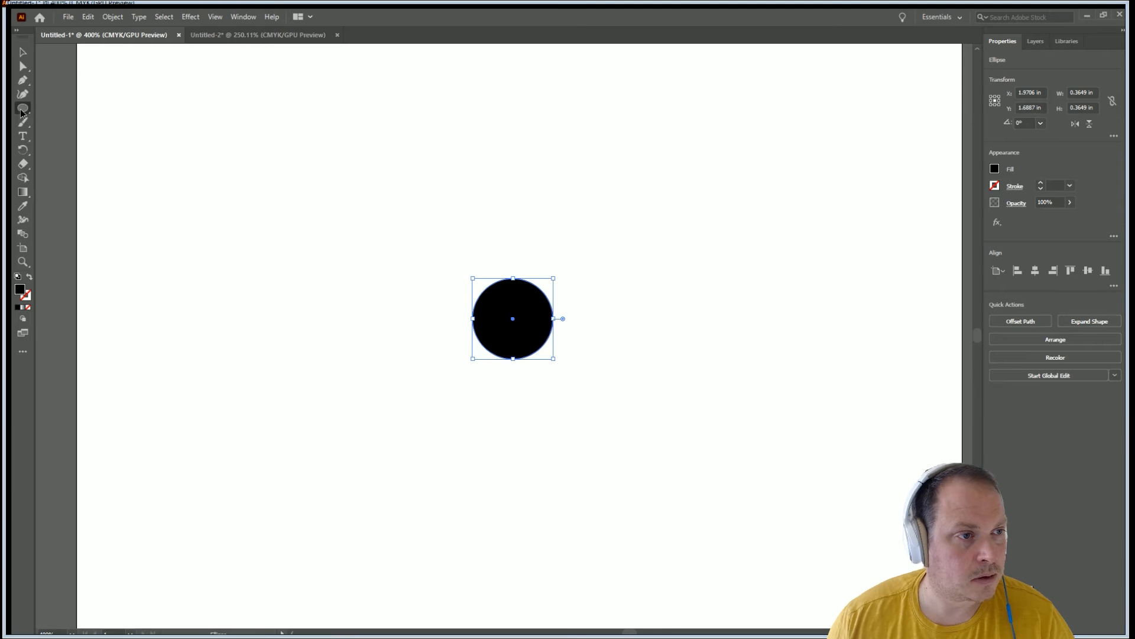
key("m")
left_click_drag(399, 222, 625, 318)
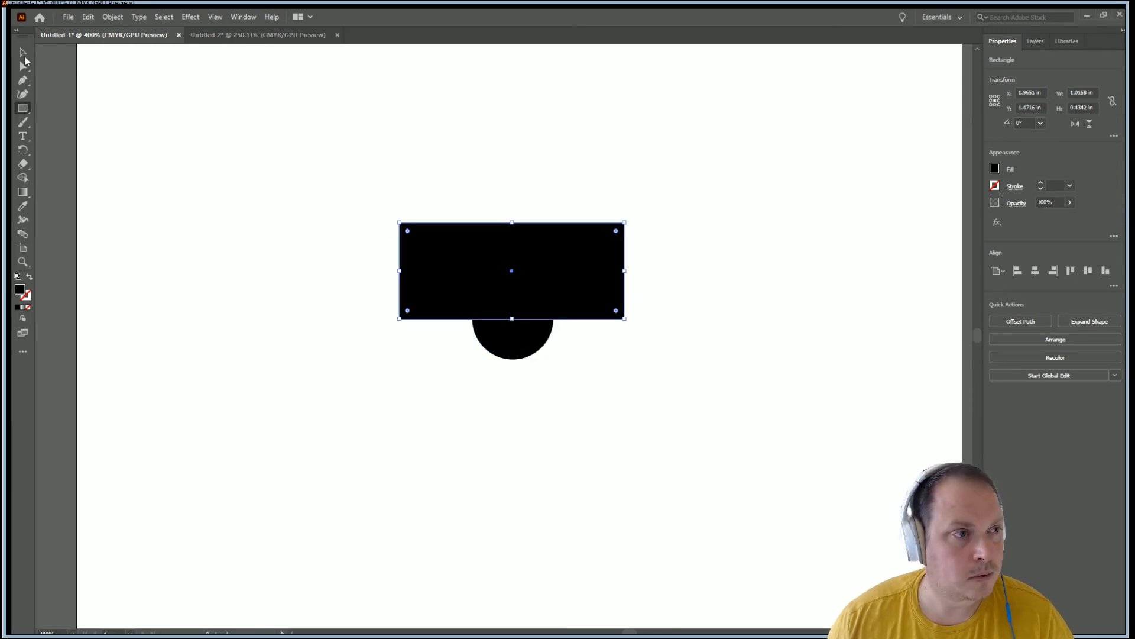
Try to unite the rectangle and the circle into a single shape
left_click(507, 337)
left_click(587, 281, "shift")
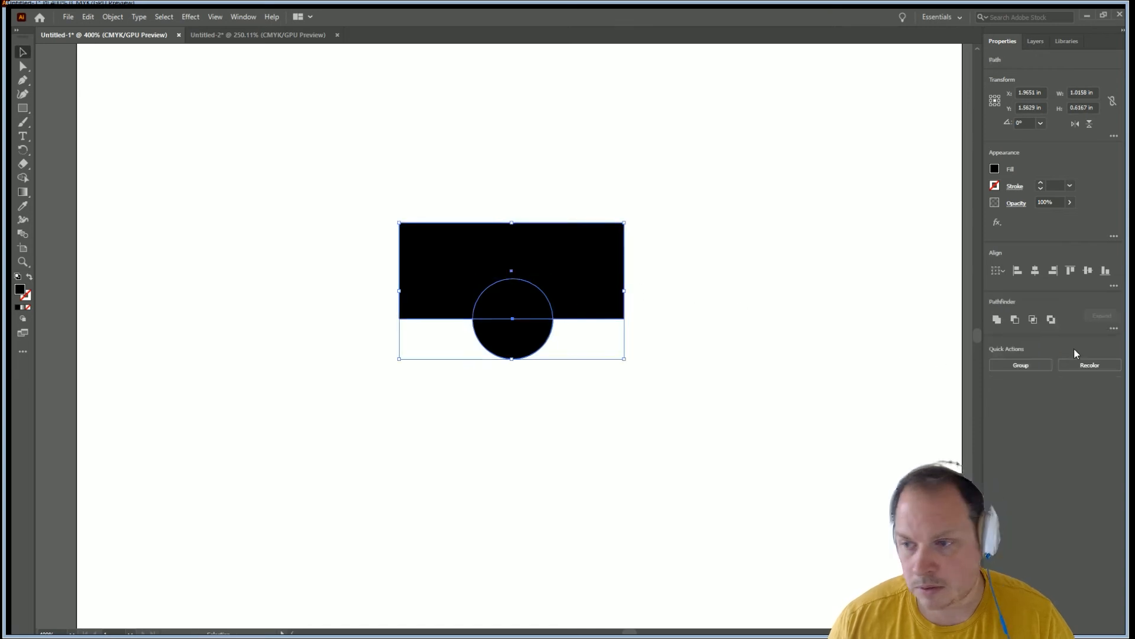
left_click(1000, 317)
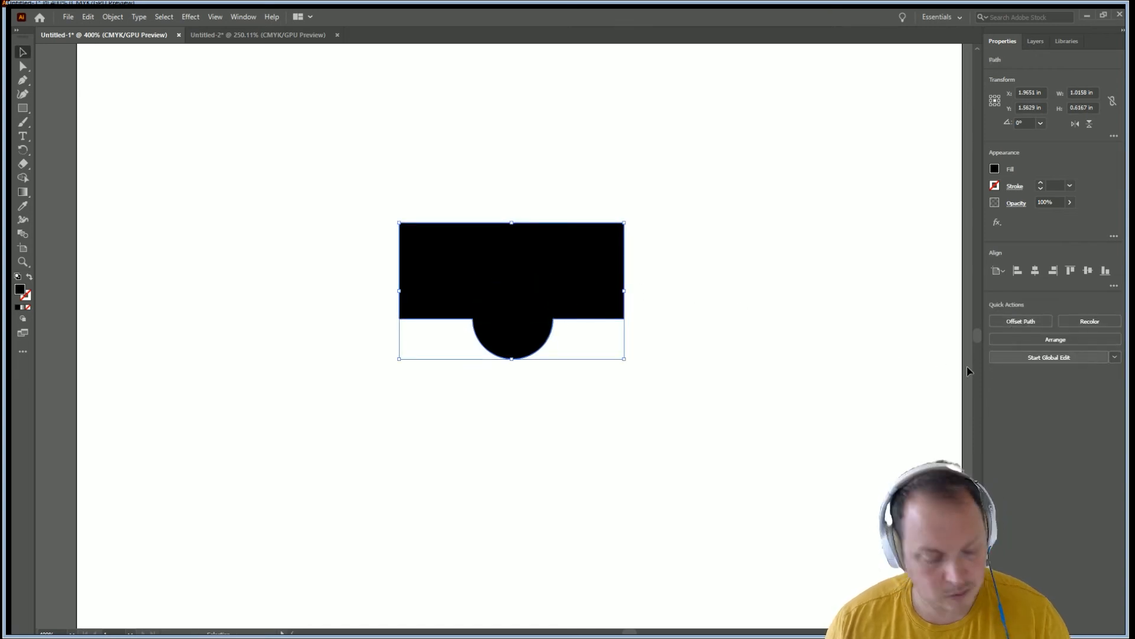
key("a")
key("ctrl+z")
Exclude the overlap between the rectangle and the circle, and move the resulting group horizontally to X 2 in
left_click_drag(678, 387, 498, 288)
left_click(1050, 319)
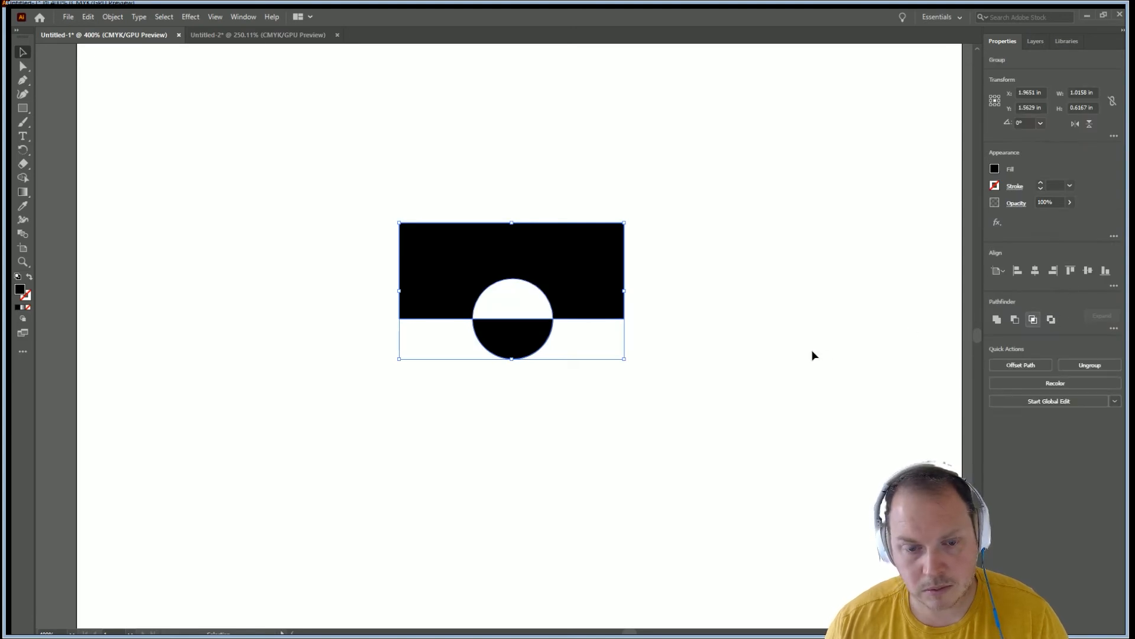
left_click_drag(577, 254, 585, 253)
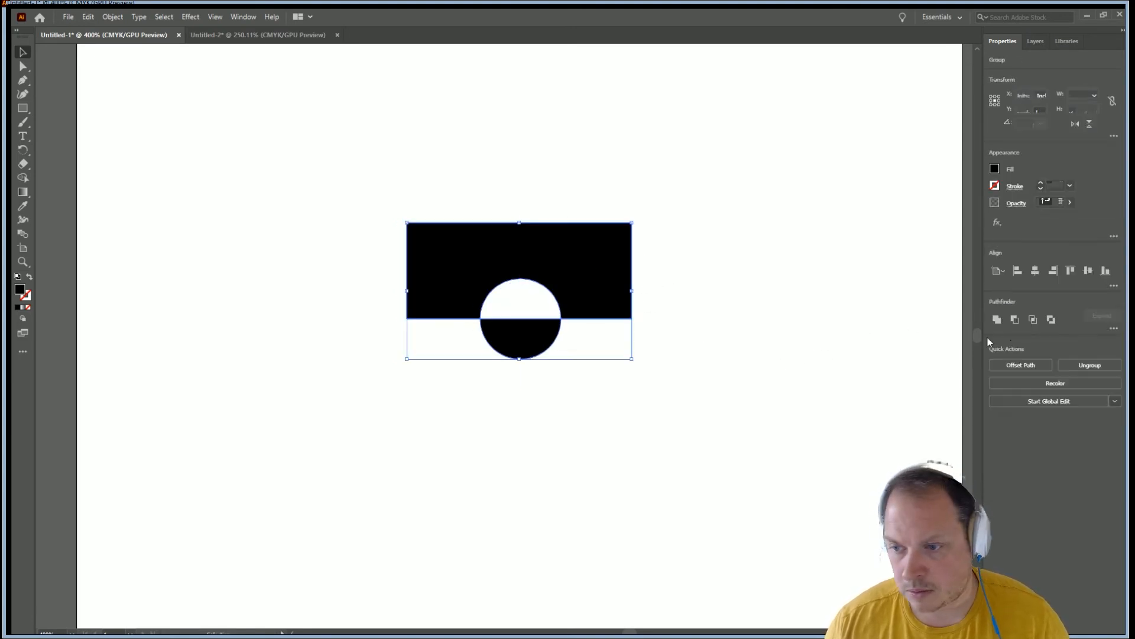
Ungroup the pieces and delete the notched rectangle above the lower half circle
left_click(815, 342)
left_click(590, 242)
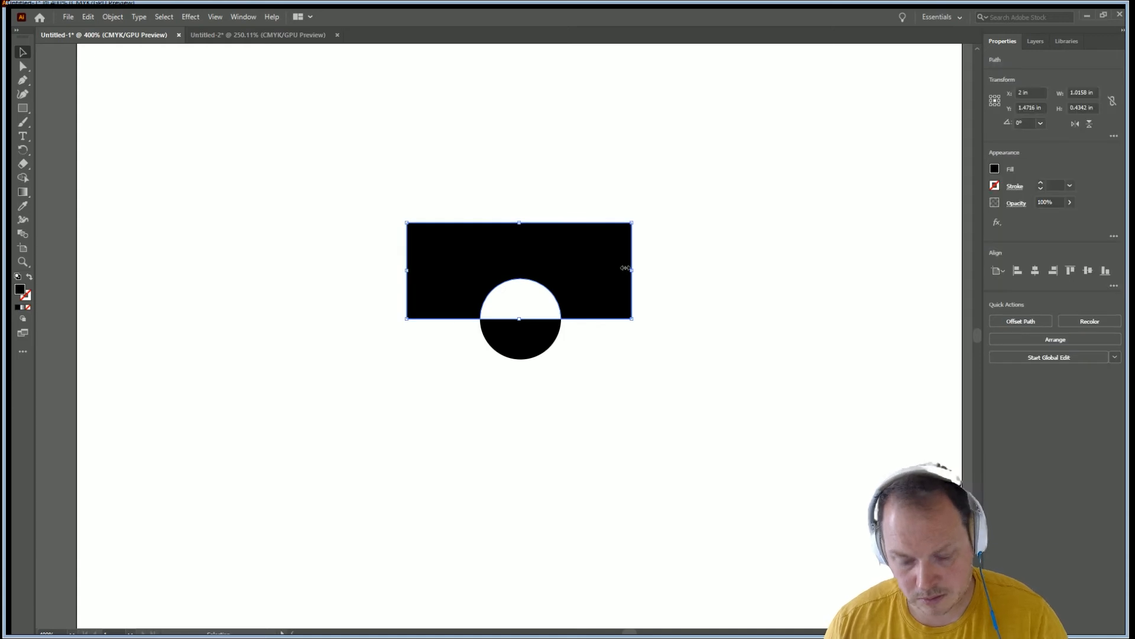
key("Delete")
left_click(528, 336)
left_click(604, 293)
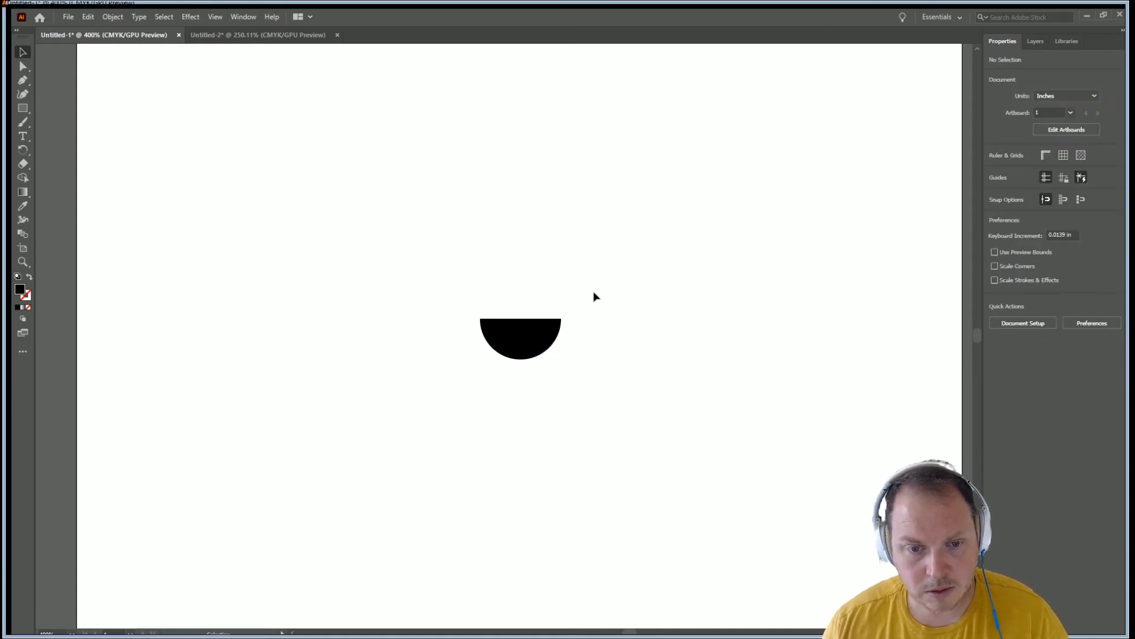
Make a smaller copy of the half circle, 0.3 in by 0.15 in, centred on the flat edge of the larger one
left_click(519, 322)
left_click_drag(520, 321, 546, 318, "alt")
left_click(603, 358)
scroll(598, 363, "up", 2)
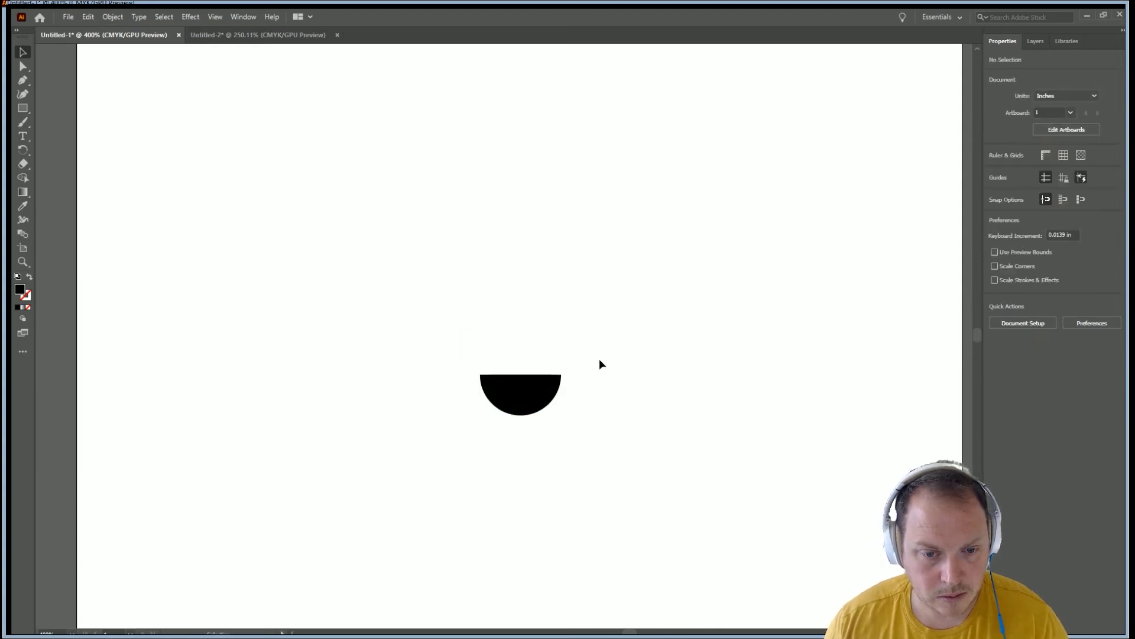
scroll(565, 354, "down", 2)
left_click(528, 330)
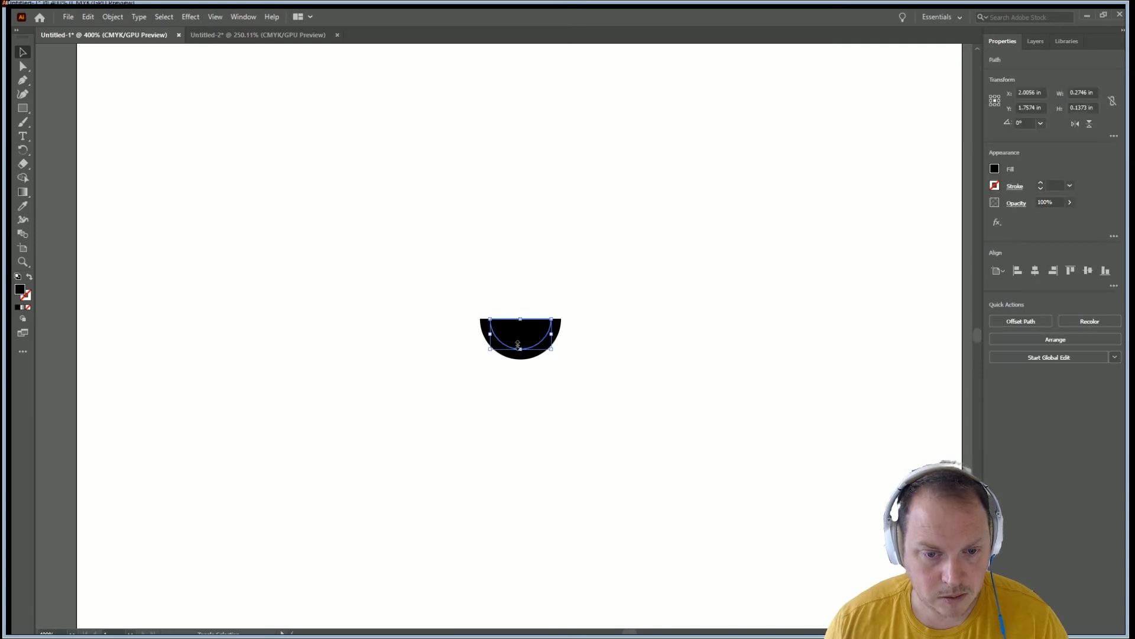
left_click_drag(519, 349, 520, 351, "shift")
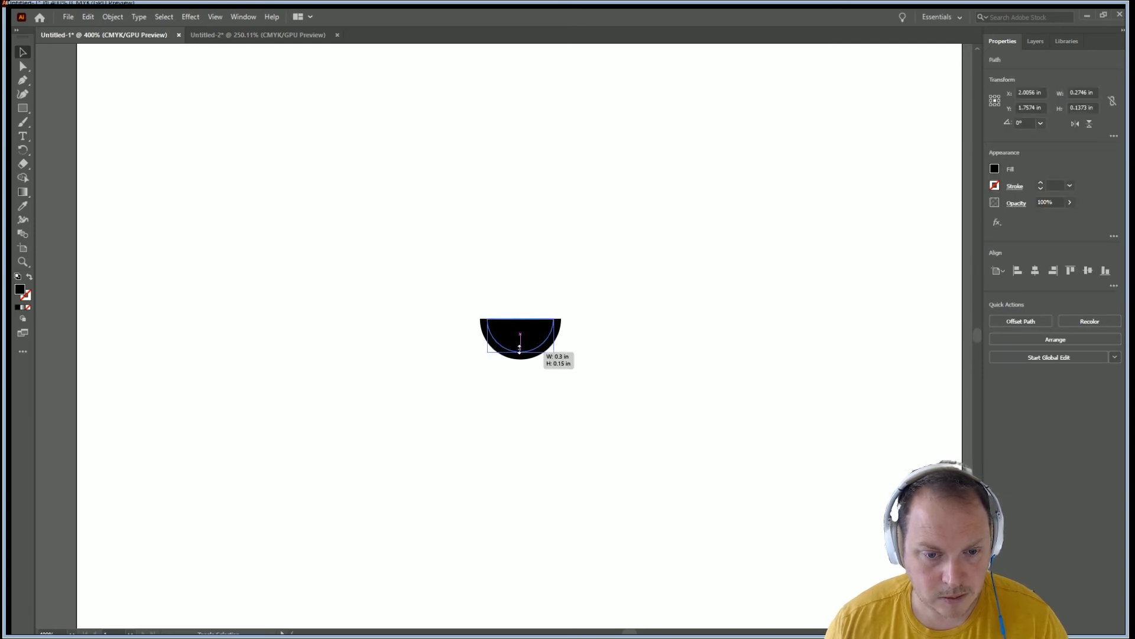
Cut the smaller half circle out of the larger one to form a U-shaped band
left_click_drag(479, 286, 532, 354)
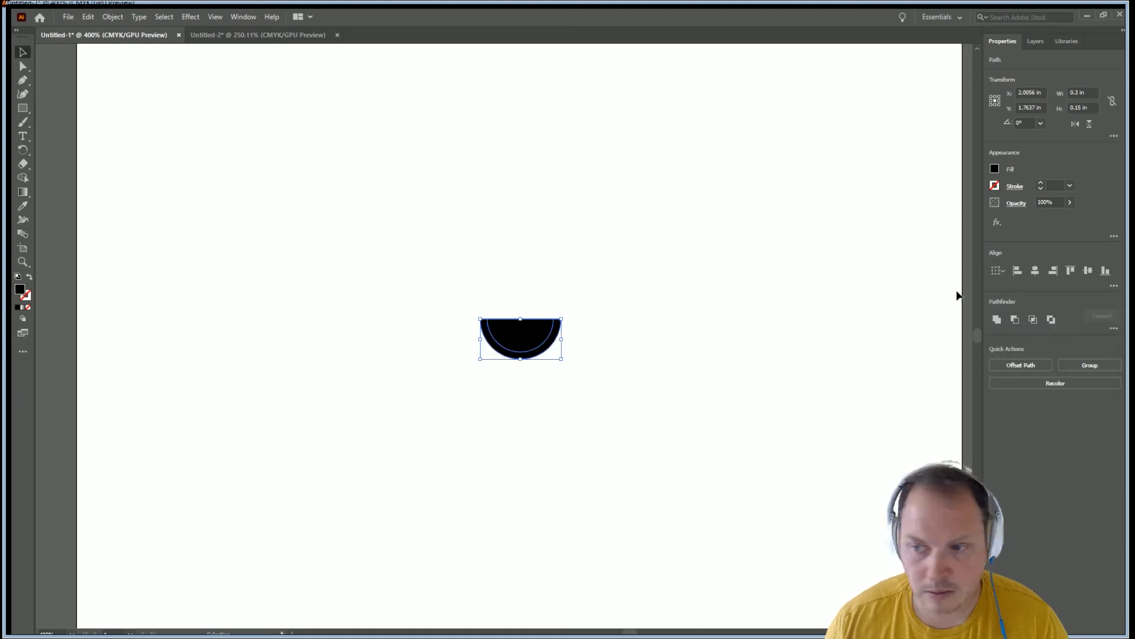
left_click(1033, 320)
left_click(526, 347)
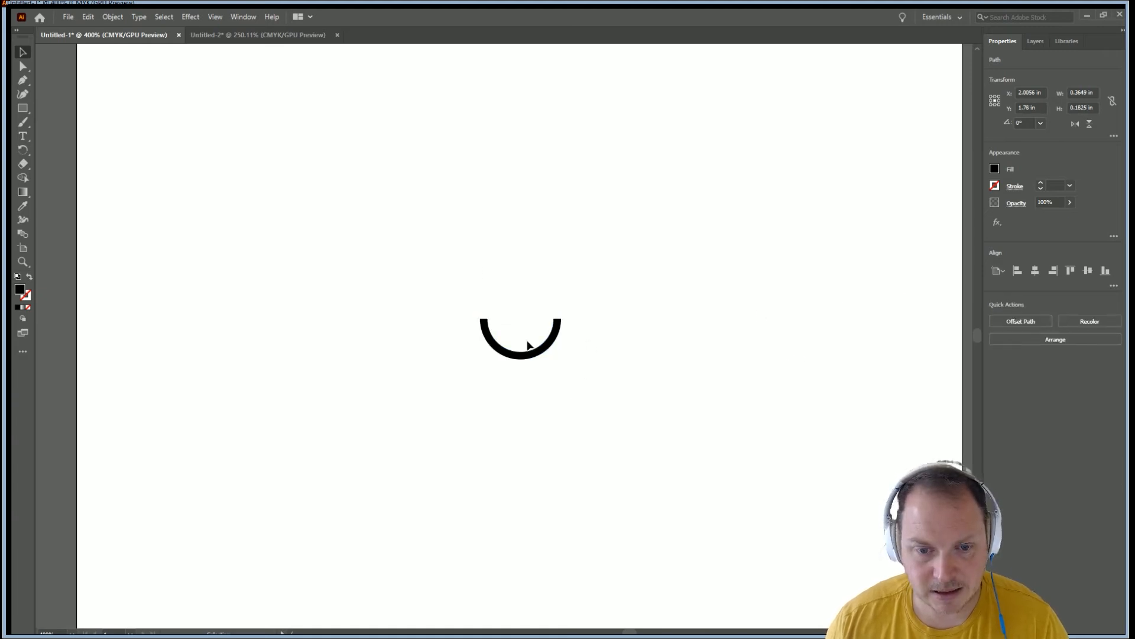
left_click(545, 341)
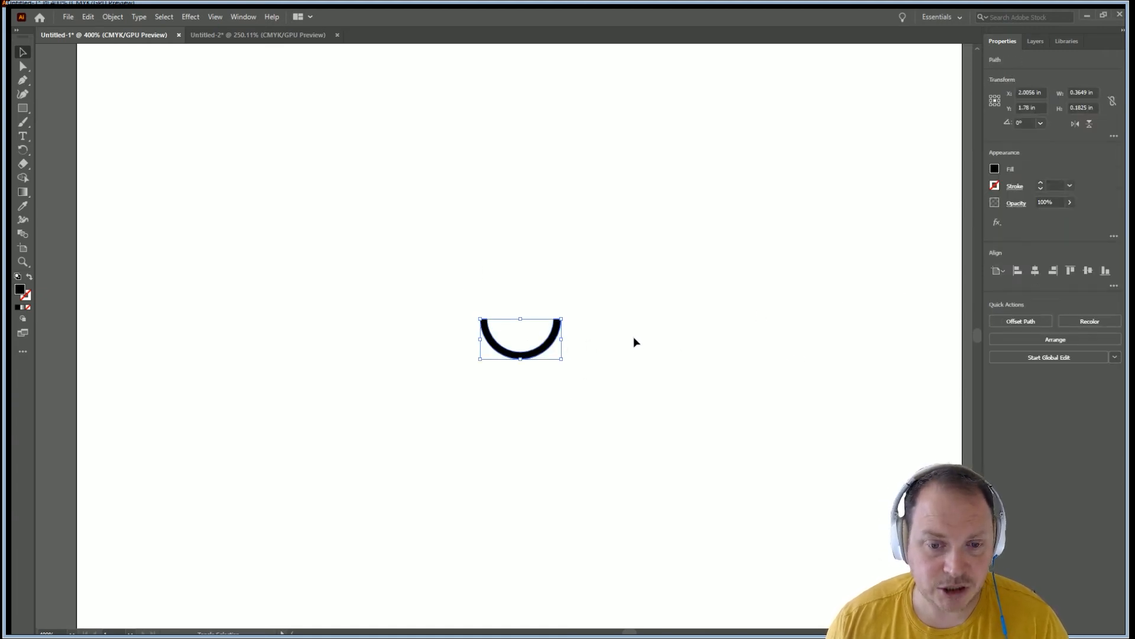
left_click(598, 339)
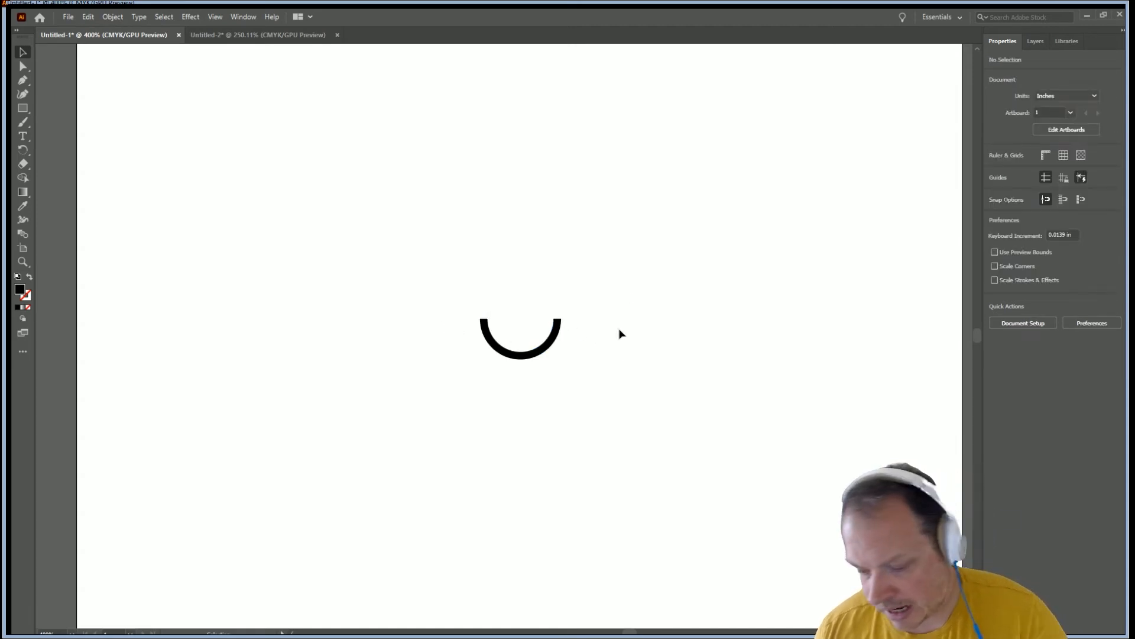
Stretch the U-shaped band slightly upward from its open end and select it
left_click(540, 350)
left_click_drag(520, 319, 520, 311)
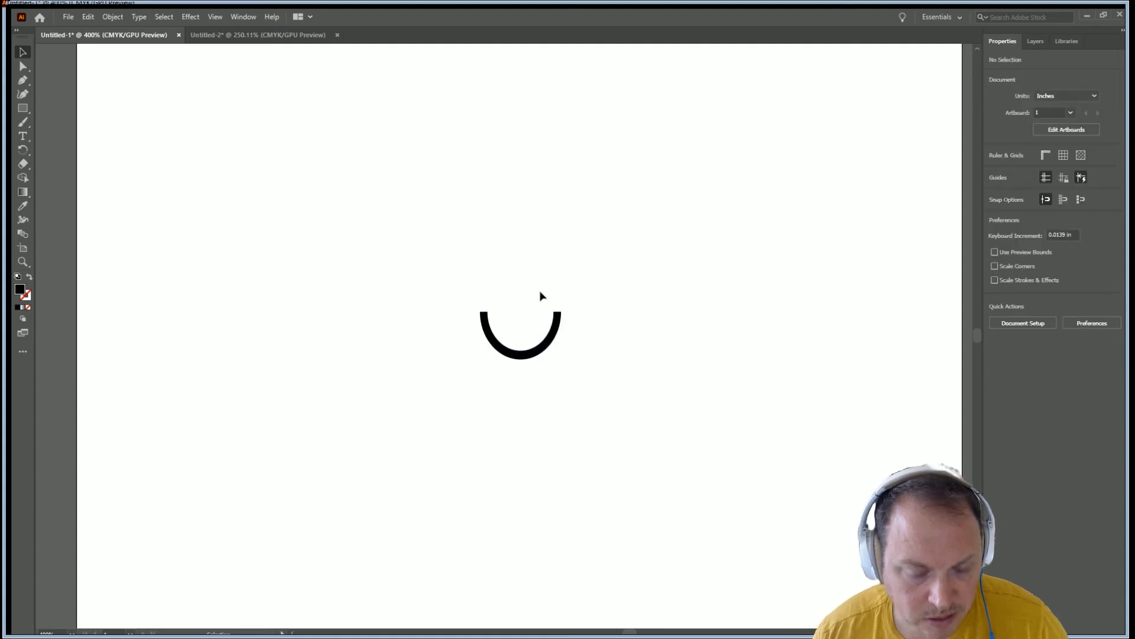
left_click_drag(449, 292, 511, 375)
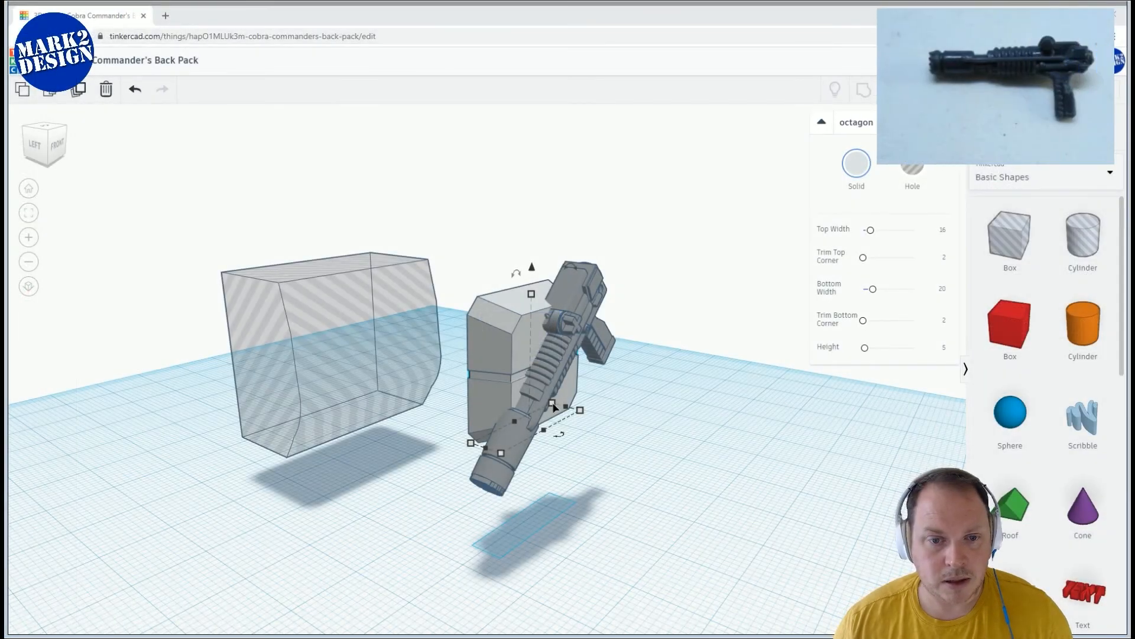
Switch to Tinkercad and import Scale.svg into the back pack design
mouse_move(552, 402)
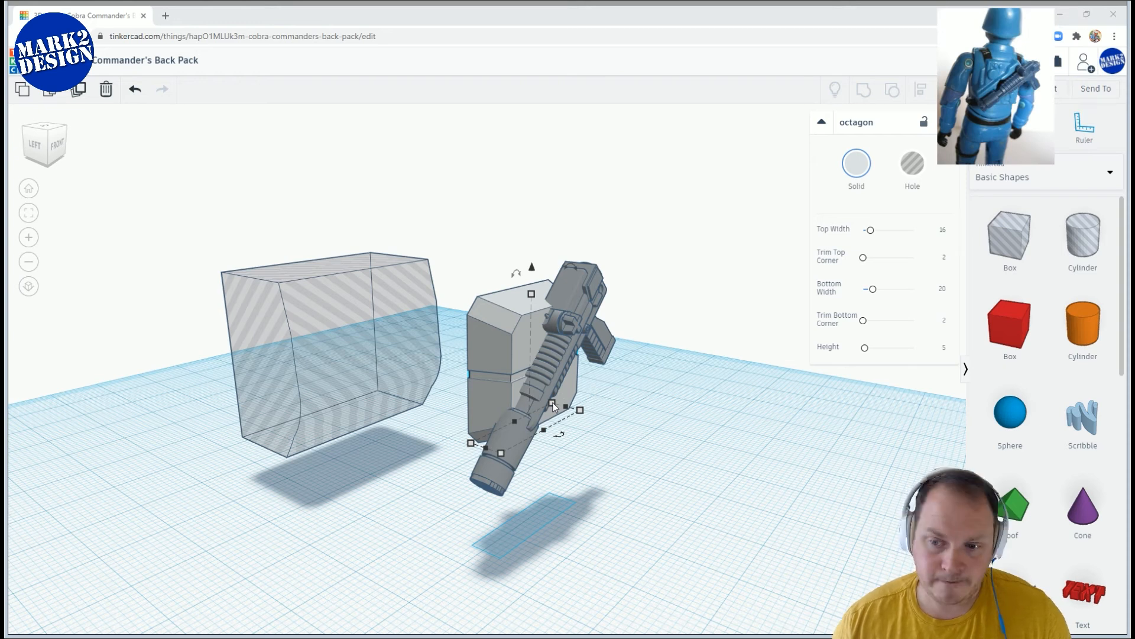
left_click(616, 459)
scroll(624, 467, "down", 6)
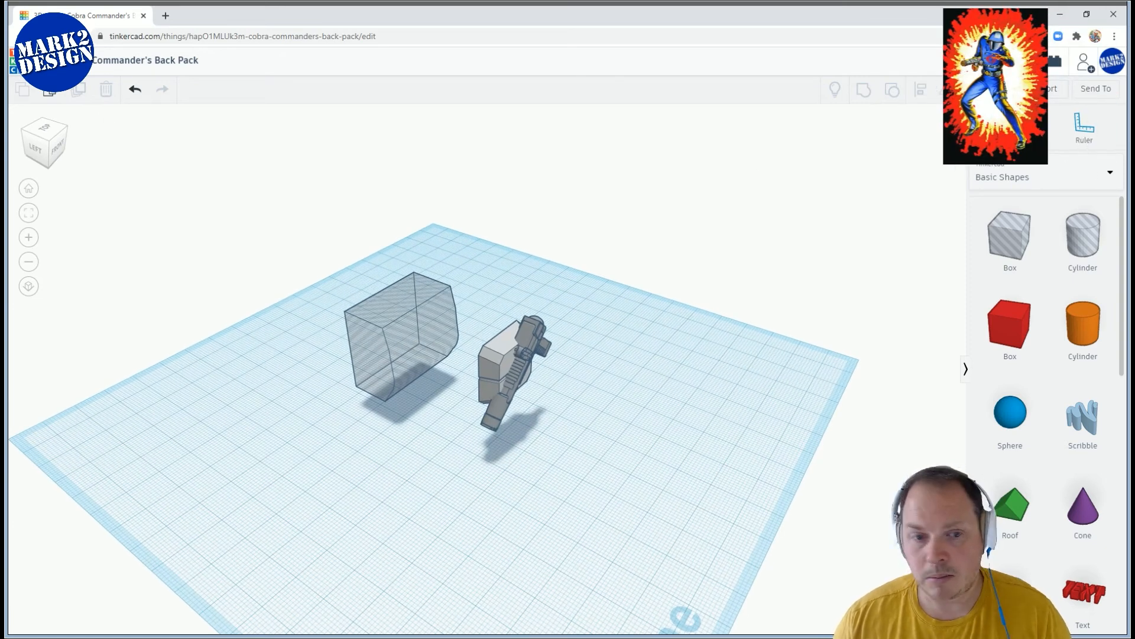
left_click(994, 88)
left_click(600, 343)
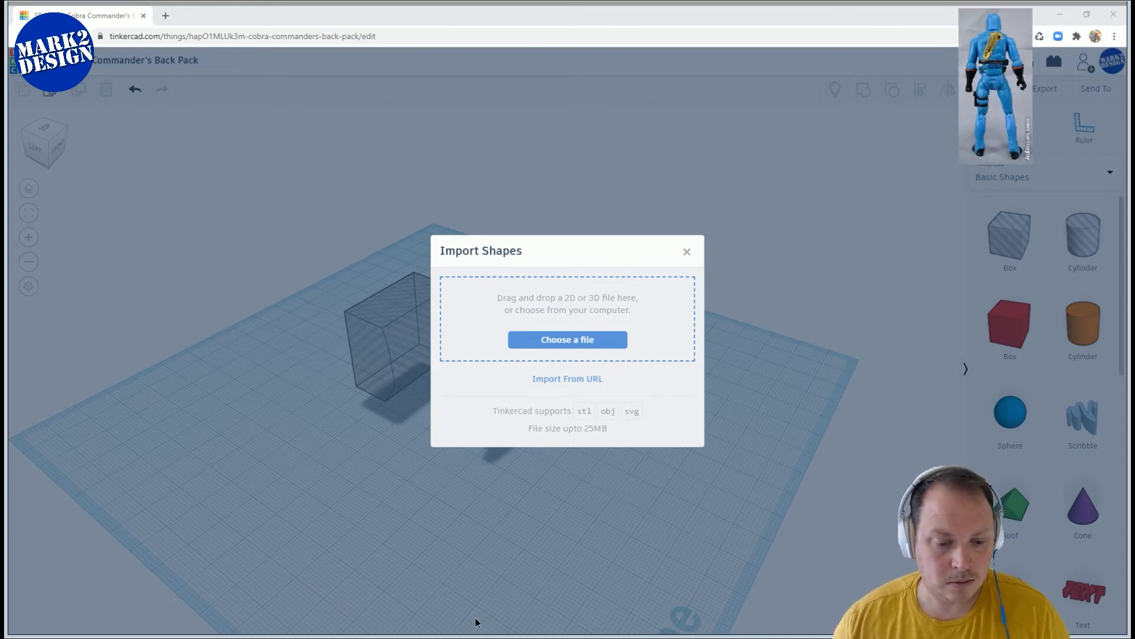
left_click(665, 460)
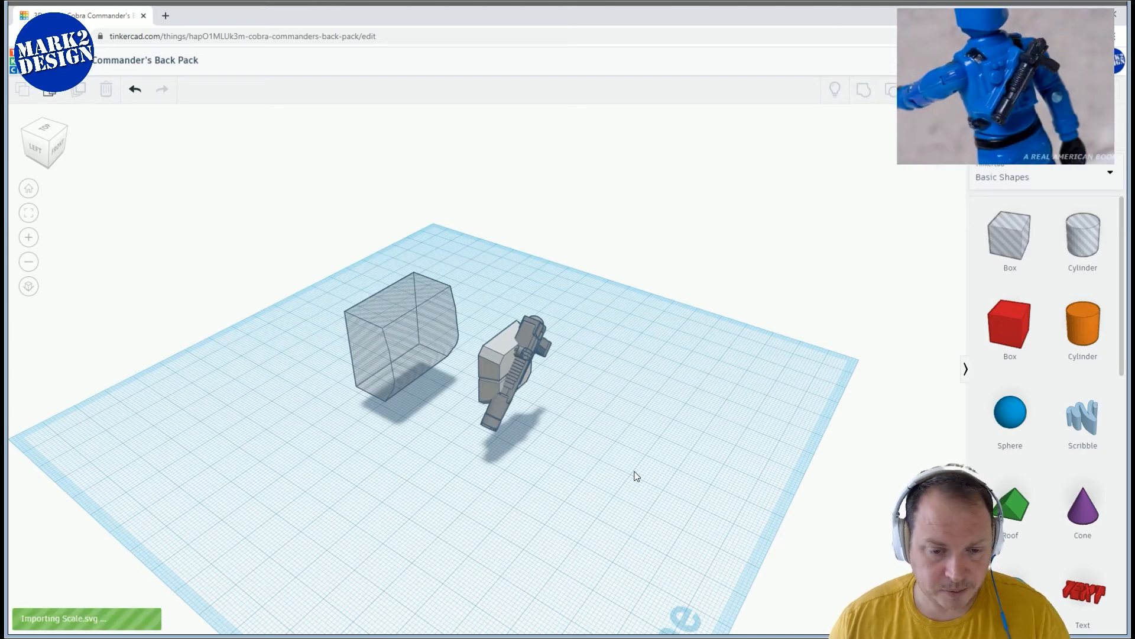
Move the imported U-shaped band clear of the back pack and raise it above the workplane
right_click_drag(561, 471, 615, 476)
left_click_drag(465, 416, 505, 488)
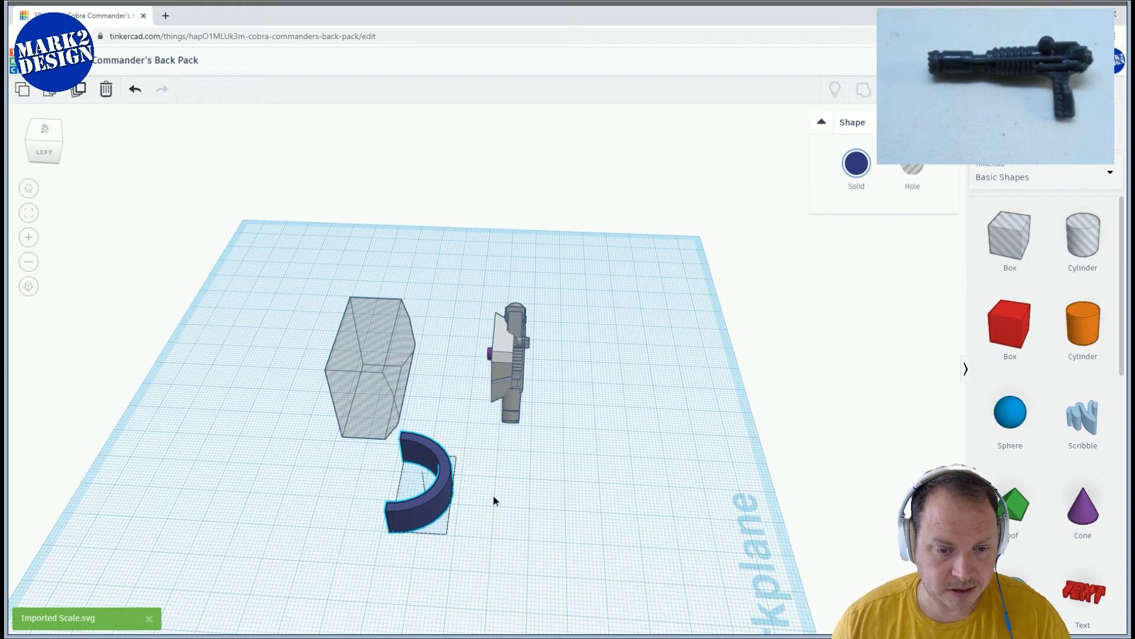
right_click_drag(536, 503, 513, 473)
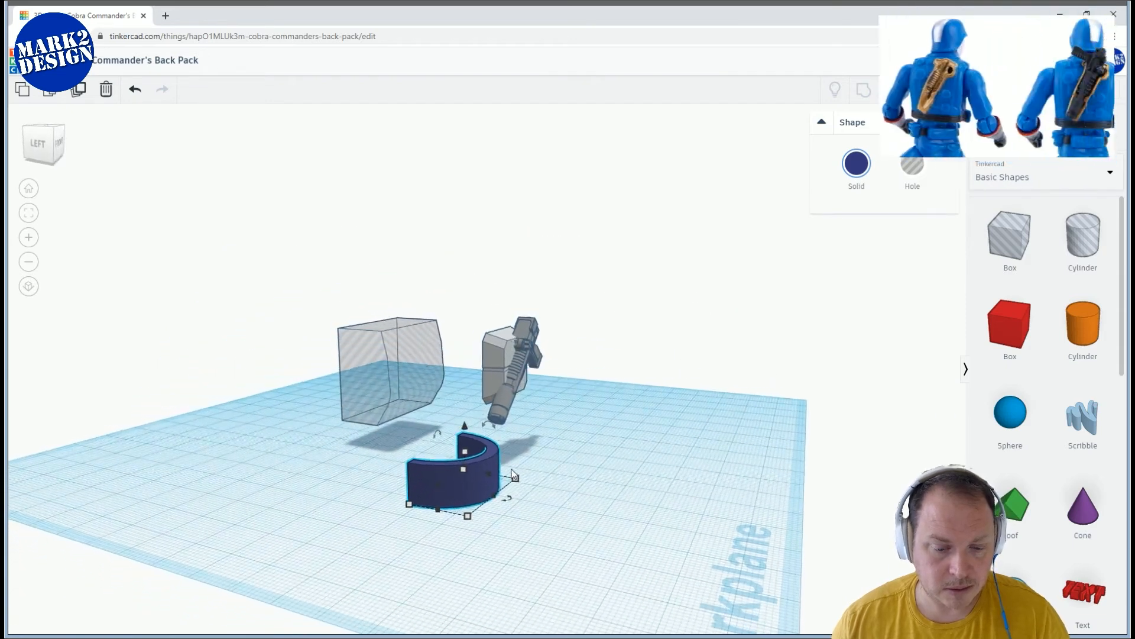
left_click_drag(464, 427, 523, 278)
Rotate the U-shaped band 90 degrees so it stands upright with its open side facing up
right_click_drag(523, 279, 542, 280)
left_click(510, 289)
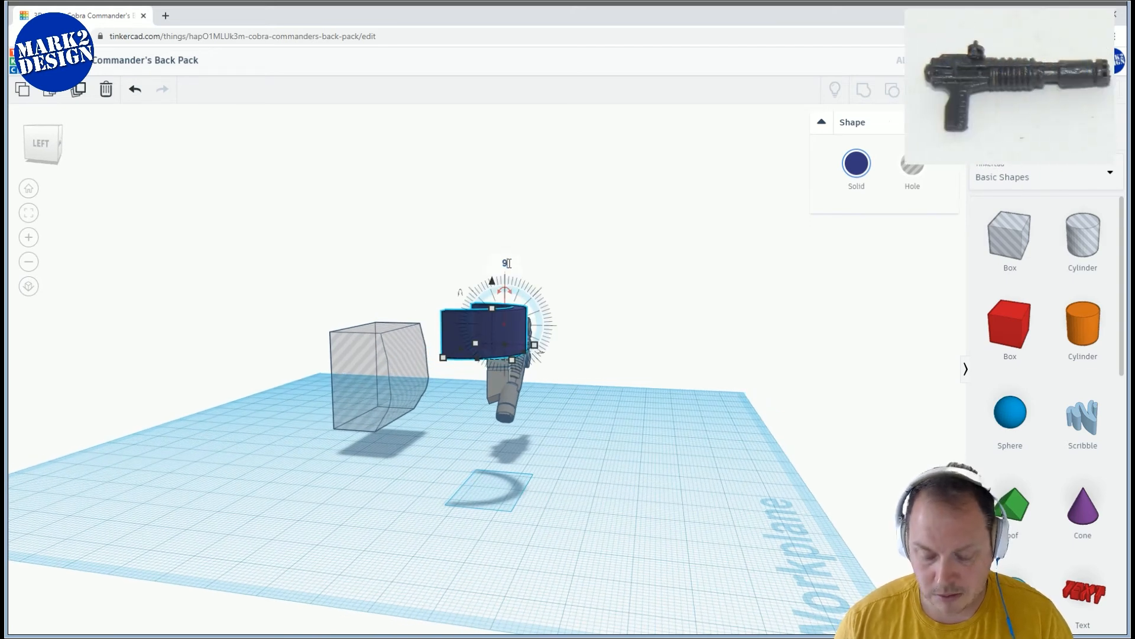
type("90")
key("Return")
right_click_drag(357, 230, 282, 229)
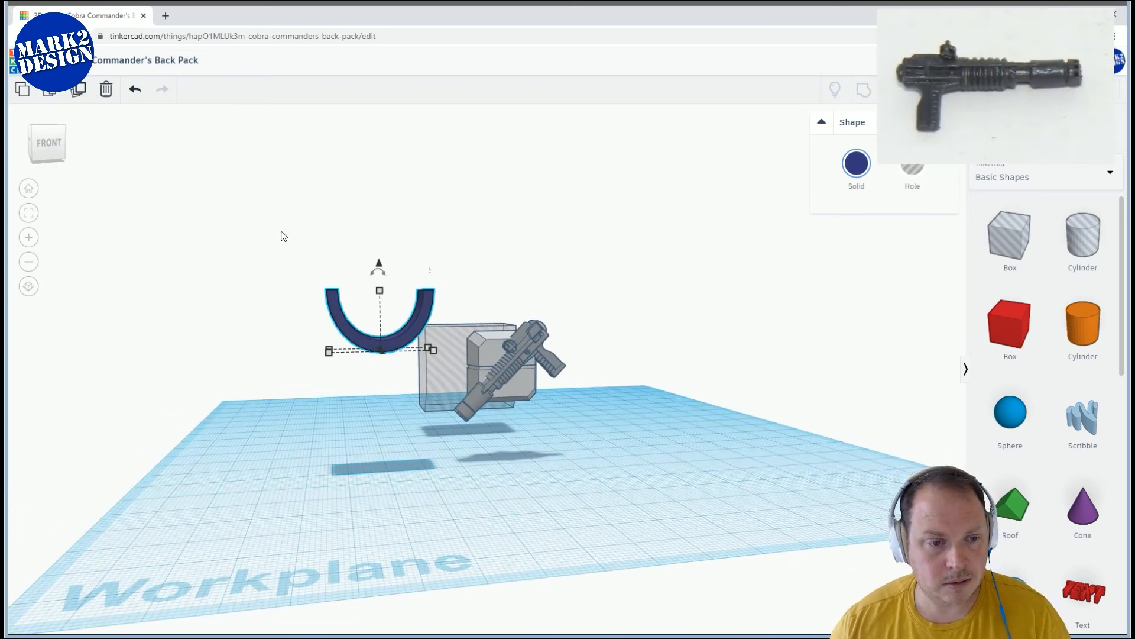
left_click(283, 233)
Duplicate the U-shaped band sideways so the copy's arm meets the original's outer arm, away from the back pack
left_click(355, 337)
right_click_drag(117, 137, 352, 370)
left_click_drag(352, 372, 254, 365, "alt")
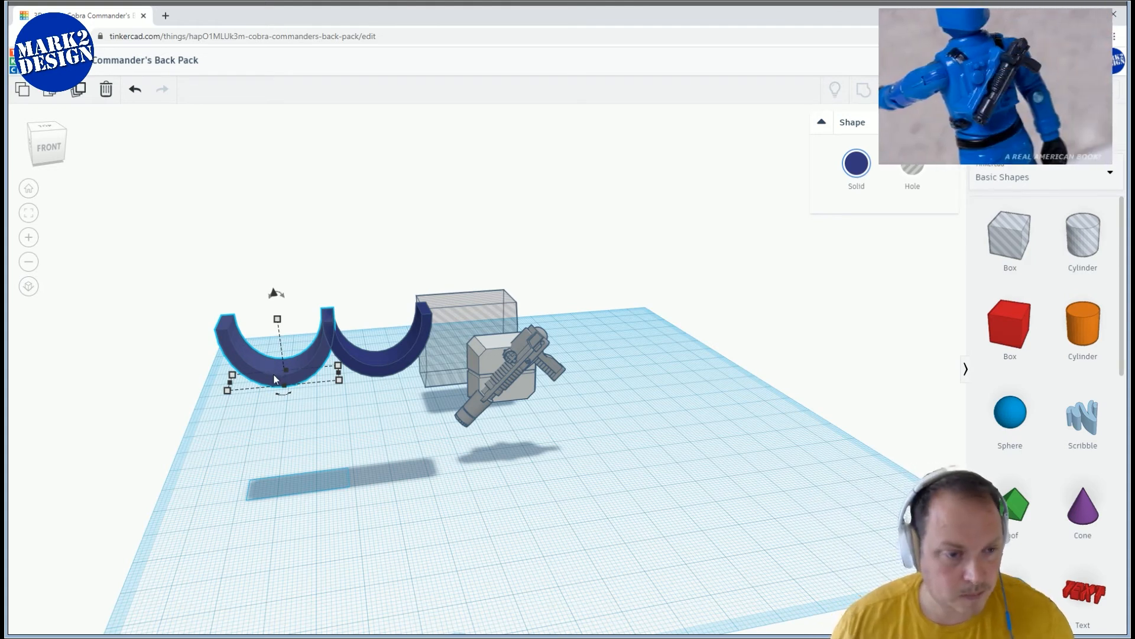
key("ctrl+z")
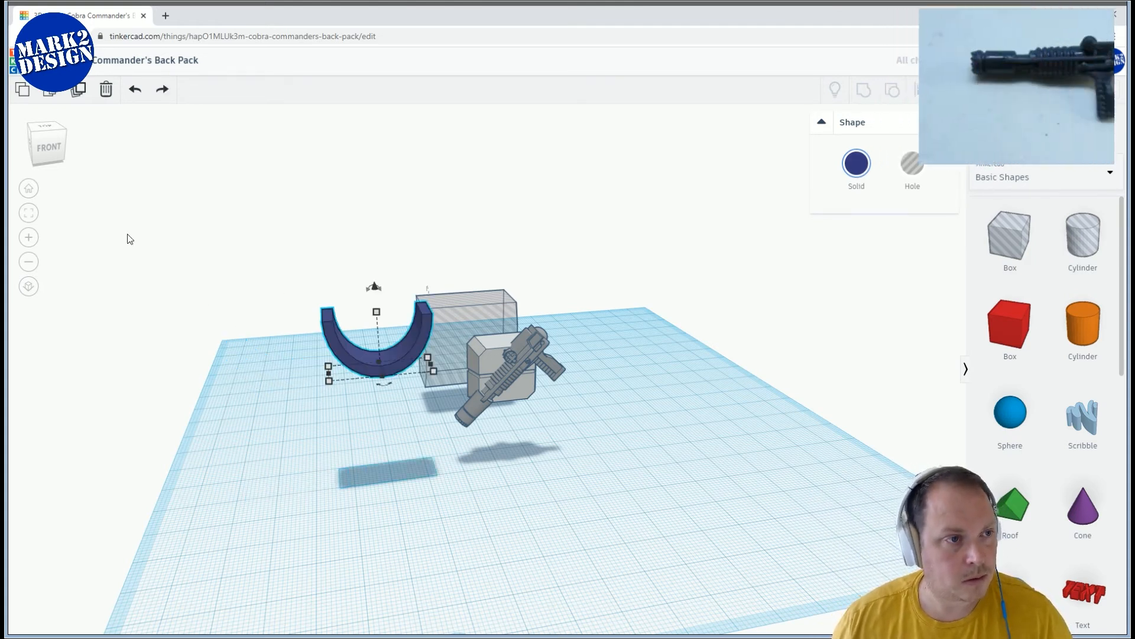
left_click(164, 90)
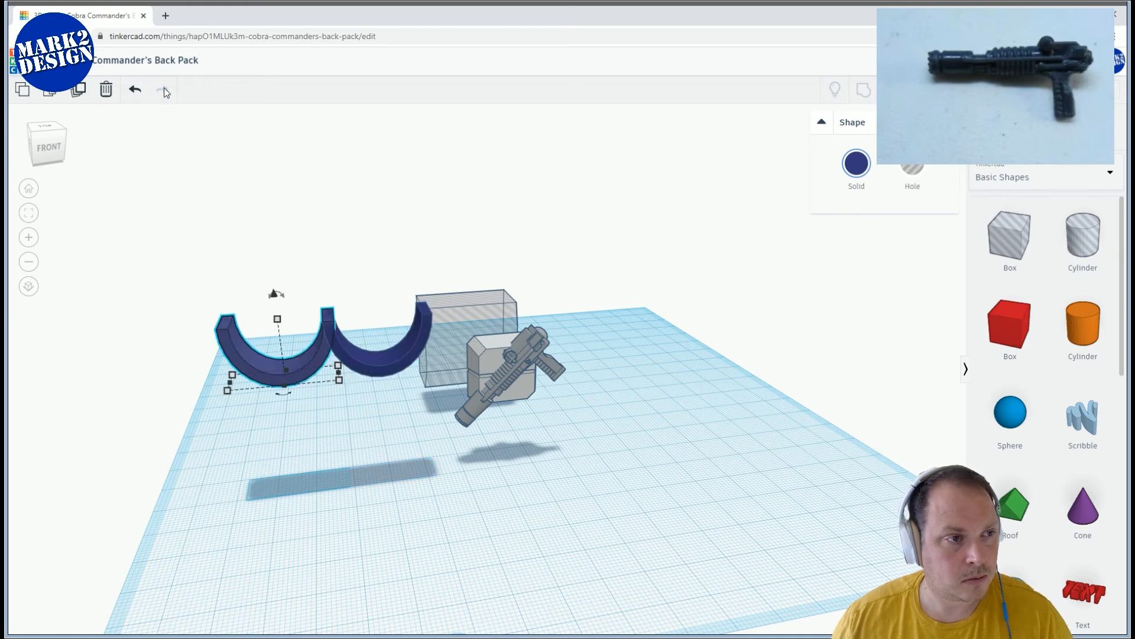
Duplicate the two joined U-shaped bands sideways twice, forming one continuous row of six
left_click(83, 92)
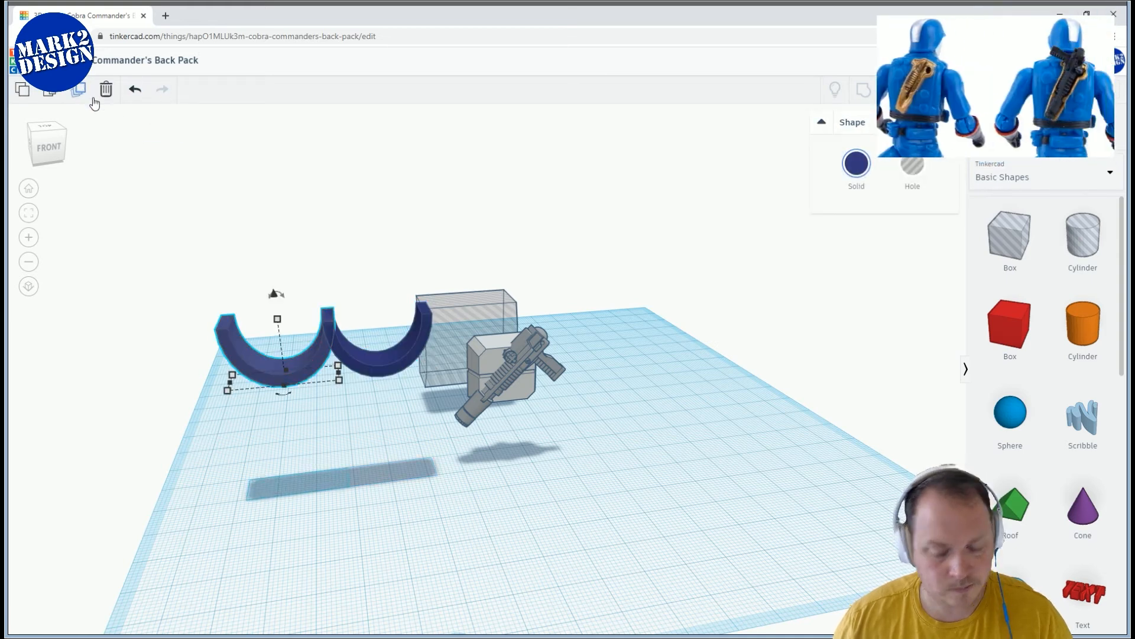
left_click(222, 343)
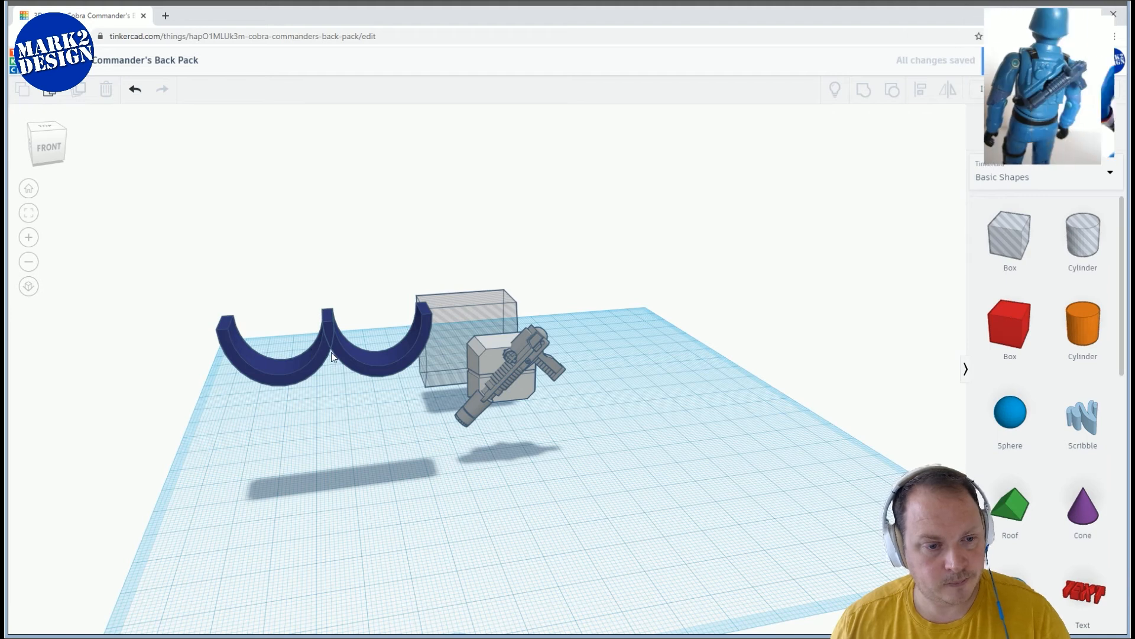
left_click_drag(303, 266, 343, 292)
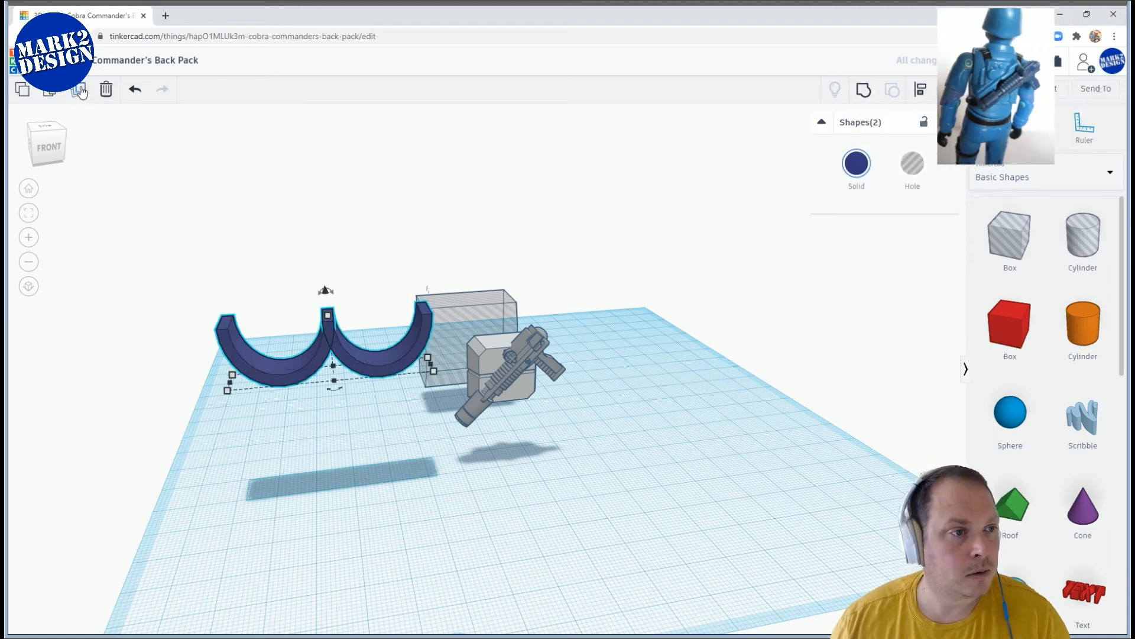
left_click_drag(344, 345, 545, 350, "alt")
left_click(81, 95)
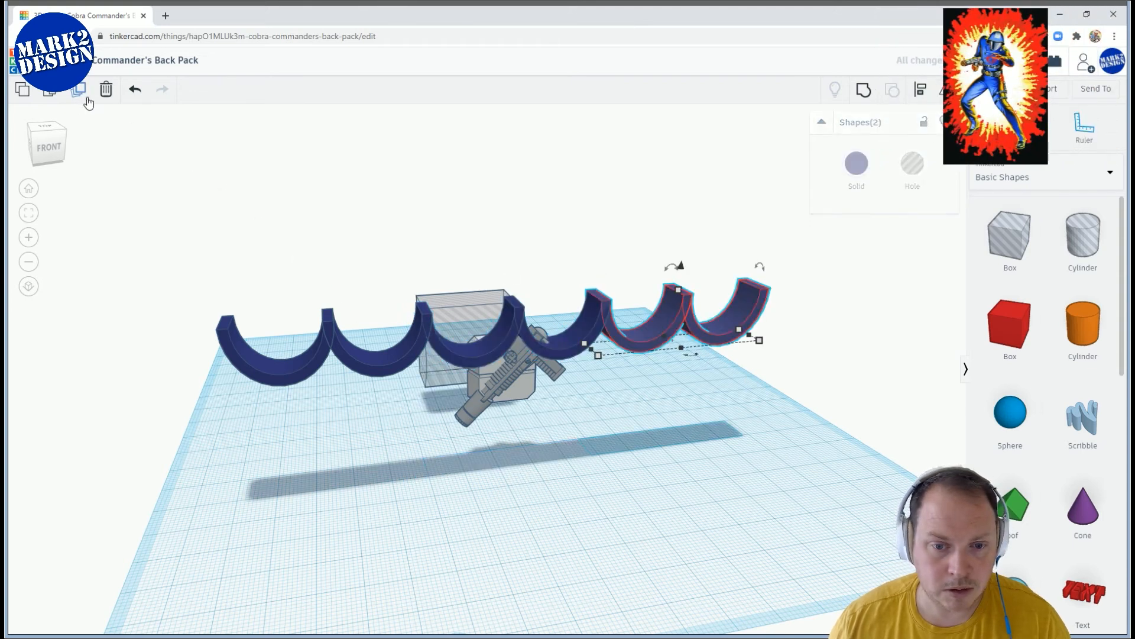
Select the whole six-band row, duplicate it and raise the copy so it sits directly above the original
right_click_drag(595, 464, 680, 440)
left_click_drag(417, 231, 565, 299)
right_click_drag(376, 314, 249, 349)
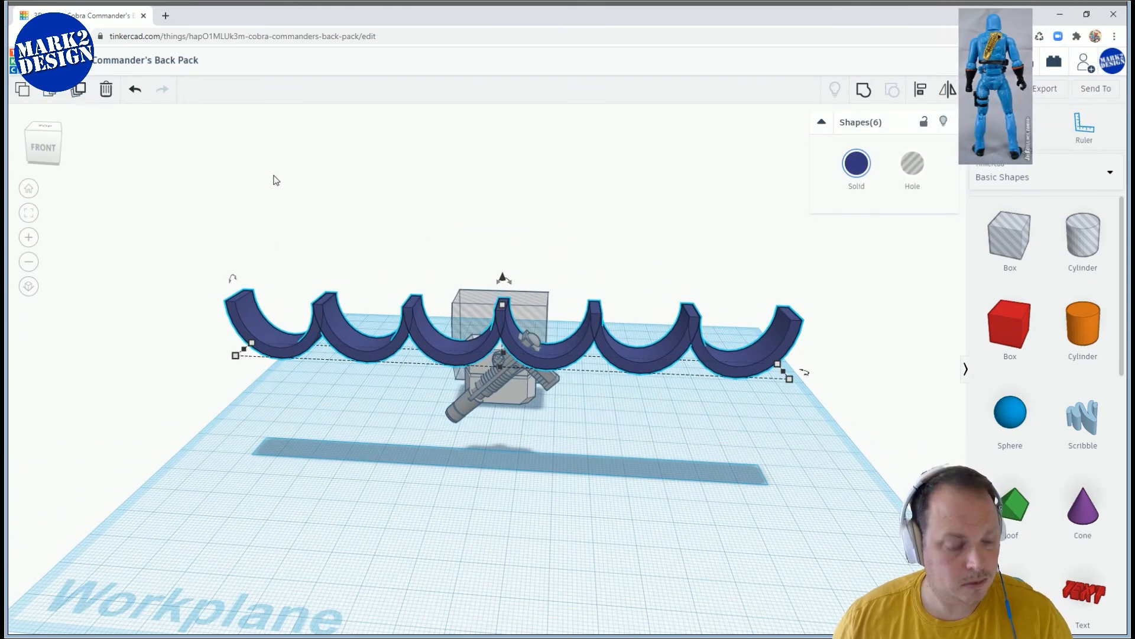
left_click(664, 215)
right_click_drag(664, 215, 395, 211)
left_click_drag(385, 231, 596, 302)
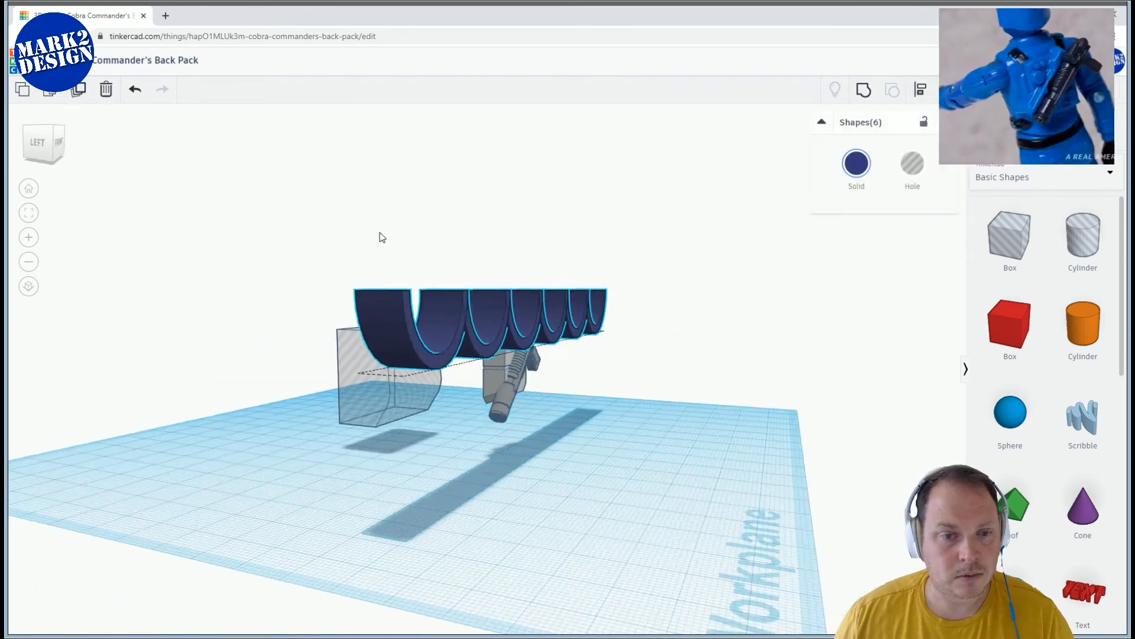
right_click_drag(441, 274, 260, 269)
left_click(78, 89)
left_click_drag(512, 264, 505, 222)
Nudge the upper row left by half a scale so its bands meet above the centres of the lower bands
key("Left")
key("Left")
key("Left")
key("Left")
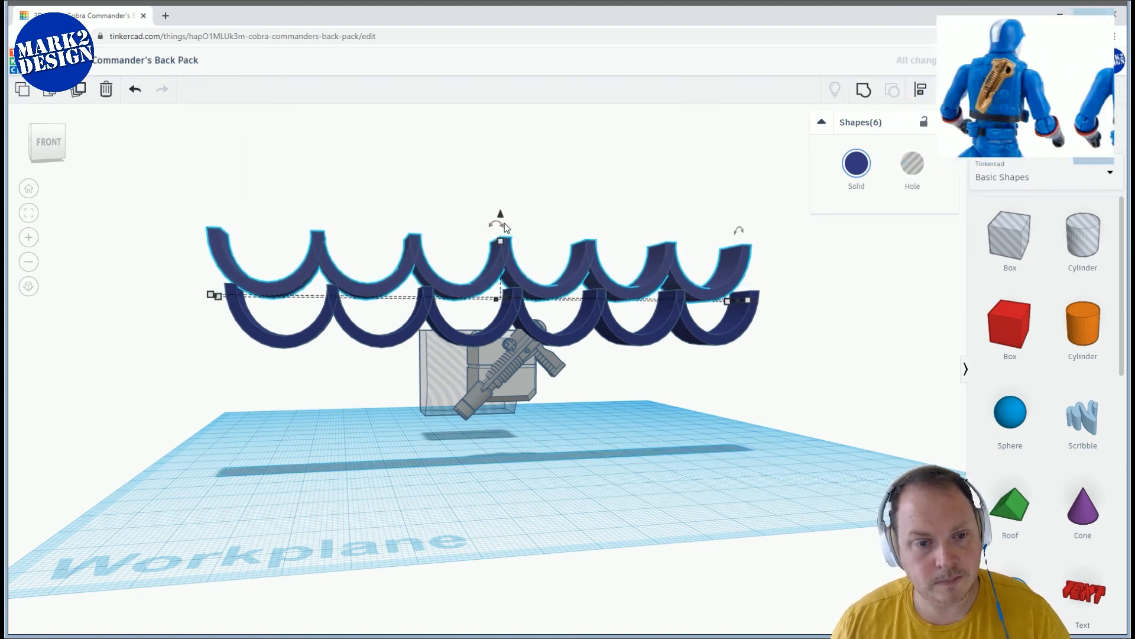
key("Left")
key("Left")
key("Left")
key("Left")
key("Left")
key("Left")
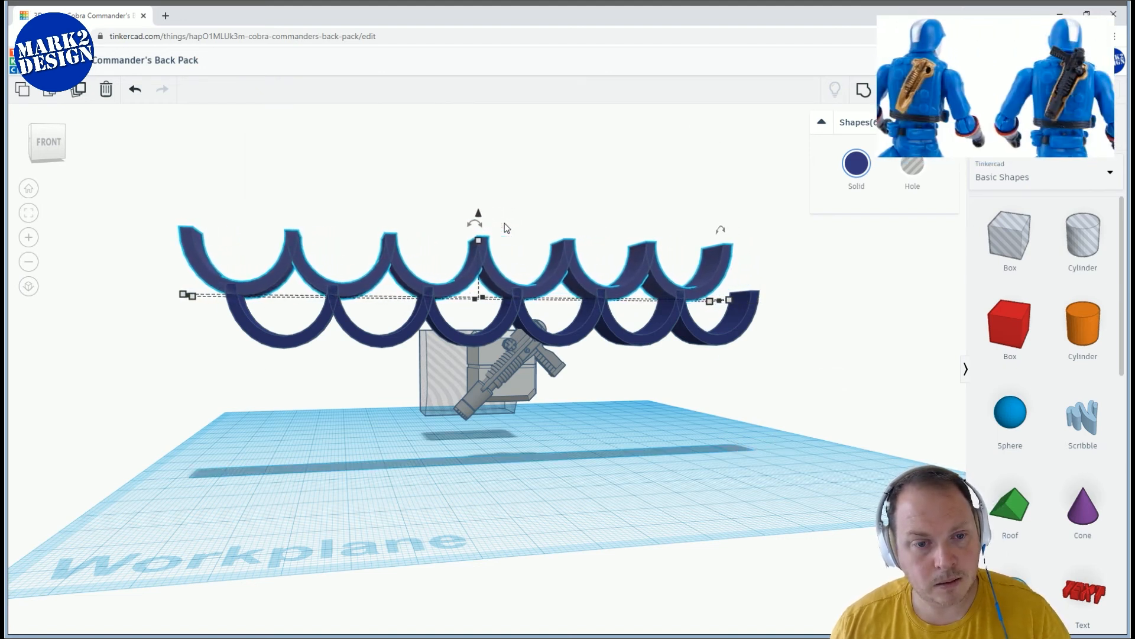
key("Left")
key("Left")
right_click_drag(570, 201, 612, 215)
key("Left")
key("Left")
key("Left")
key("Left")
key("Left")
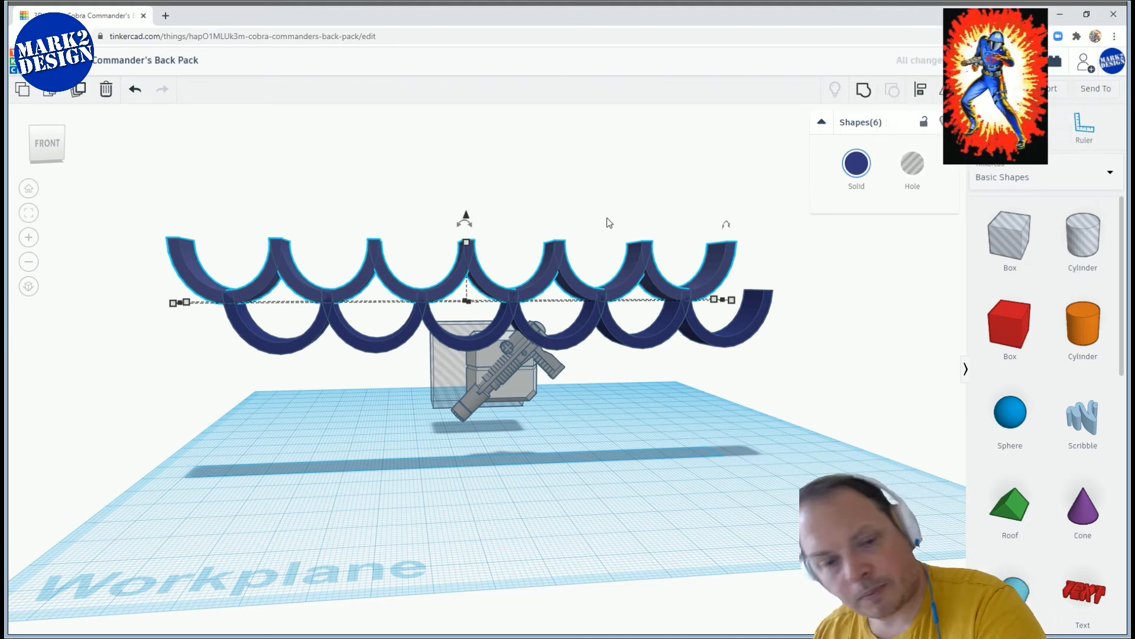
Duplicate the staggered row with the same offset as a third row, and move its leftmost band to the right end
scroll(628, 238, "down", 2)
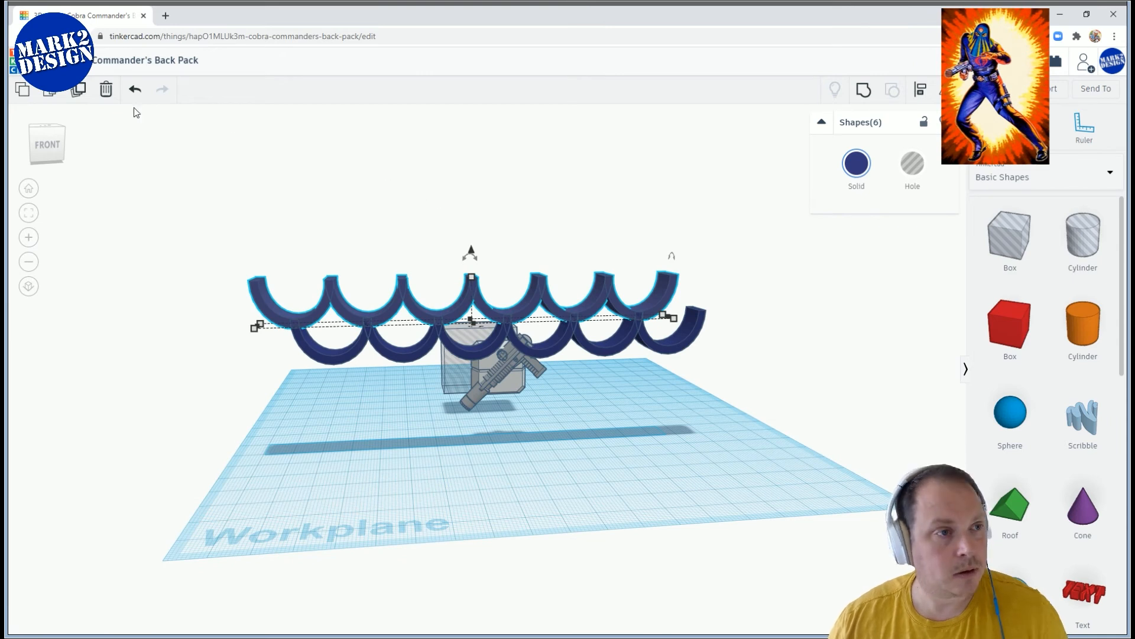
left_click(81, 90)
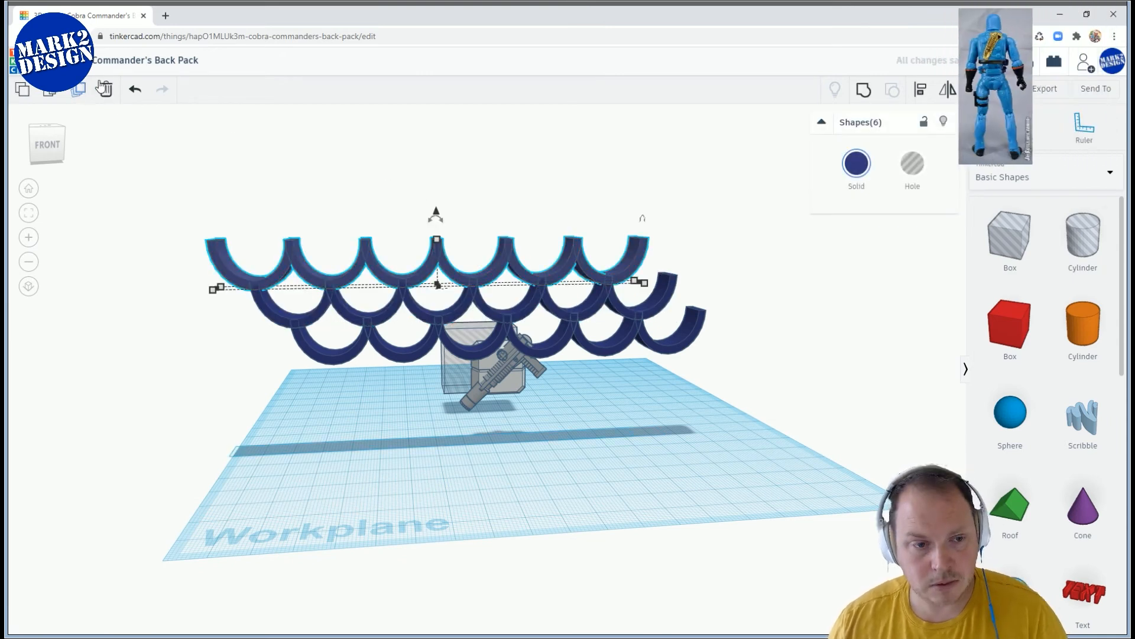
left_click(225, 265)
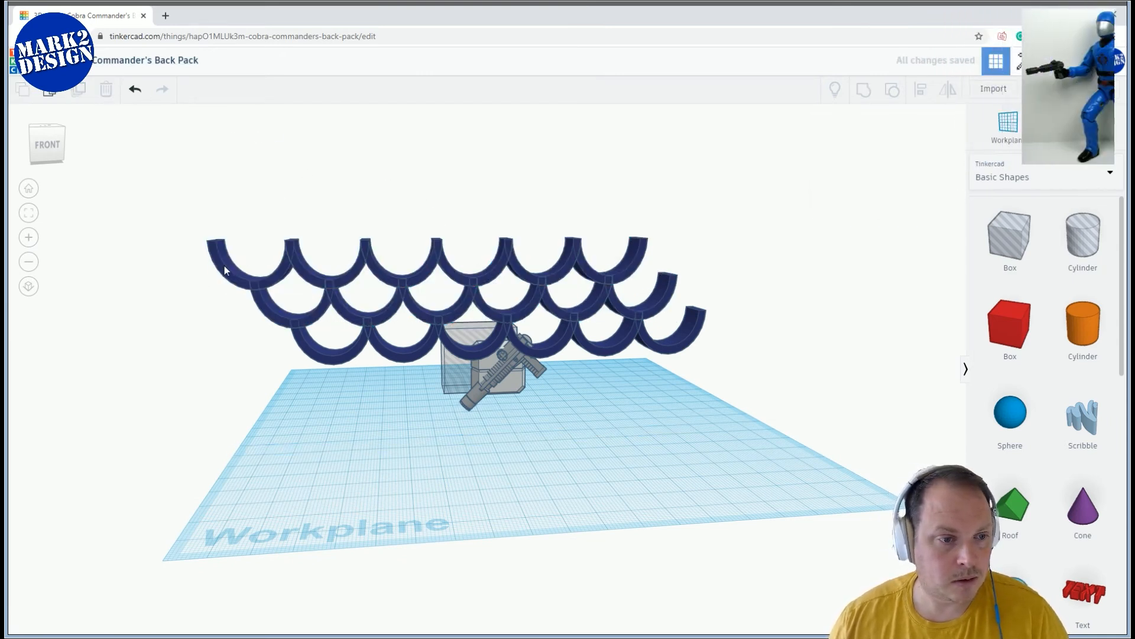
left_click_drag(686, 277, 797, 285, "shift")
right_click_drag(780, 290, 662, 314)
scroll(765, 310, "up", 2)
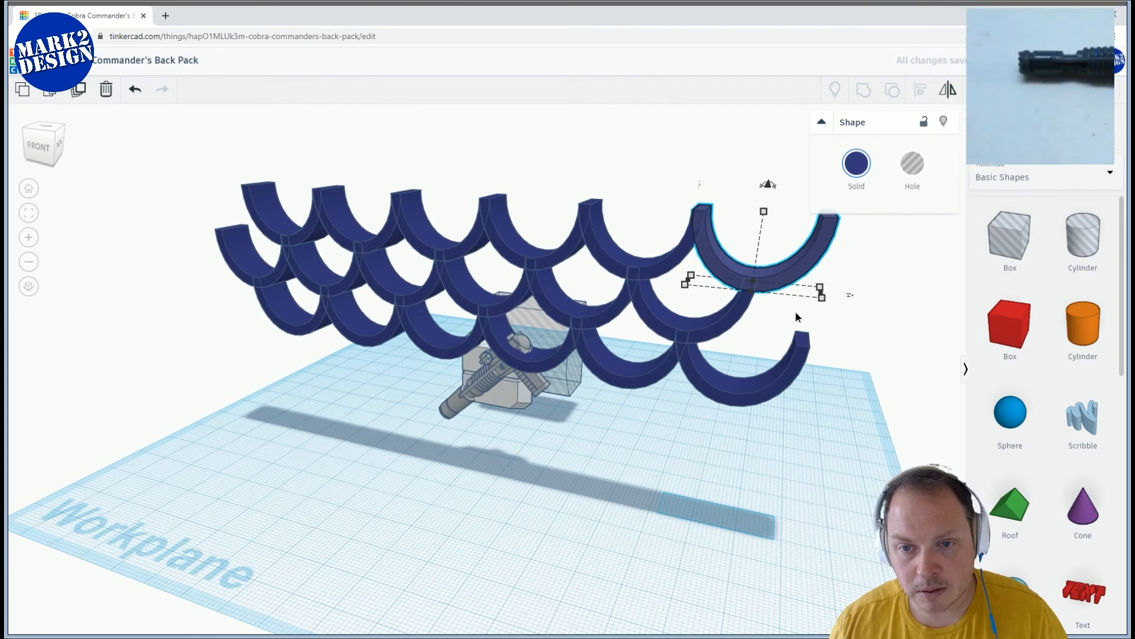
right_click_drag(811, 314, 651, 375)
scroll(651, 375, "up", 4)
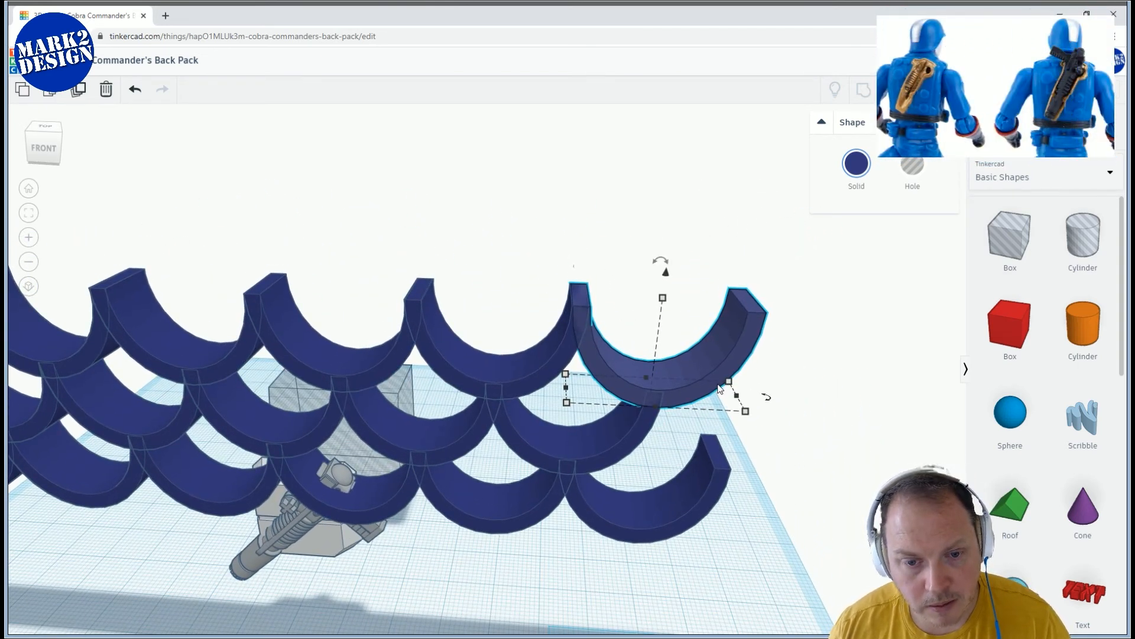
left_click(793, 405)
Duplicate all three rows, raise the copy above the originals and nudge it left until the scale pattern interlocks
scroll(601, 426, "down", 5)
right_click_drag(601, 426, 477, 291)
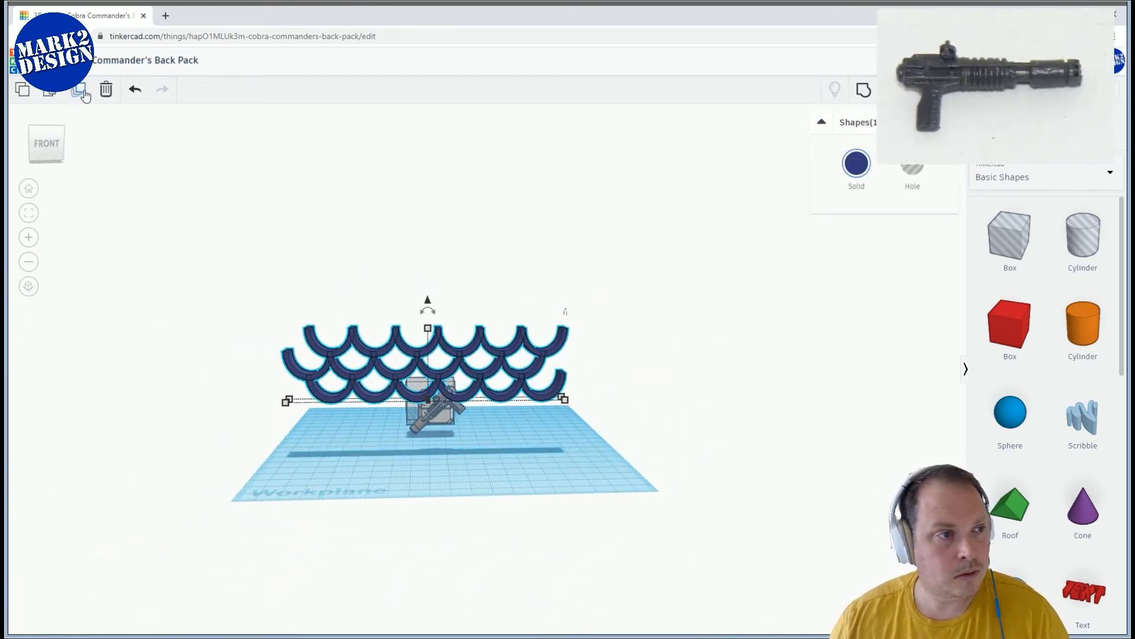
left_click_drag(423, 304, 440, 229)
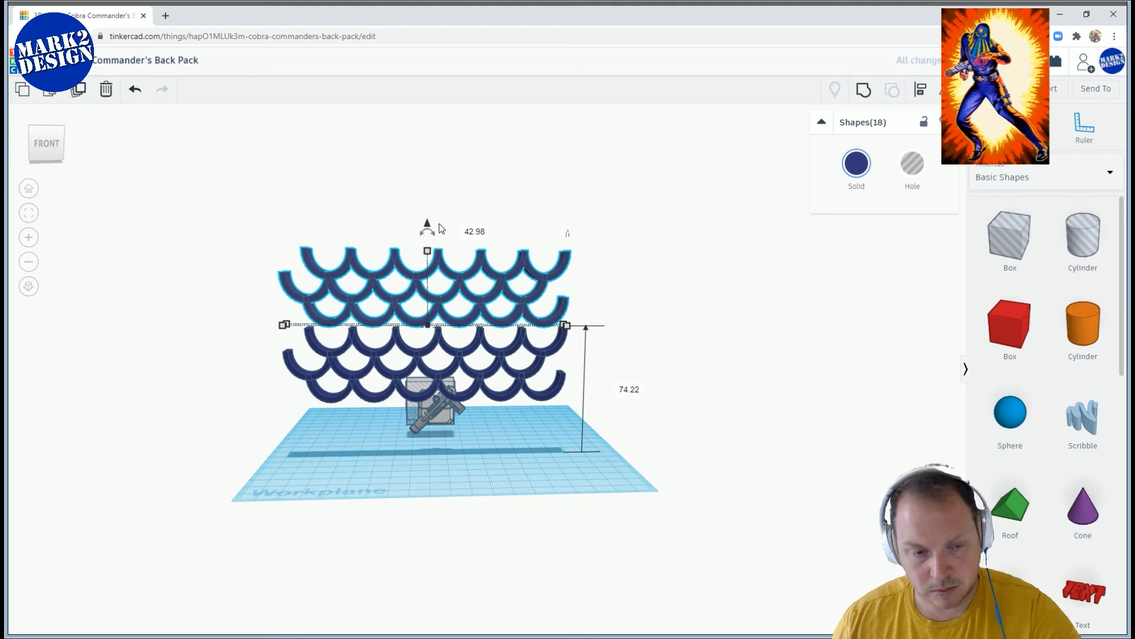
key("Left")
key("Left")
key("Left")
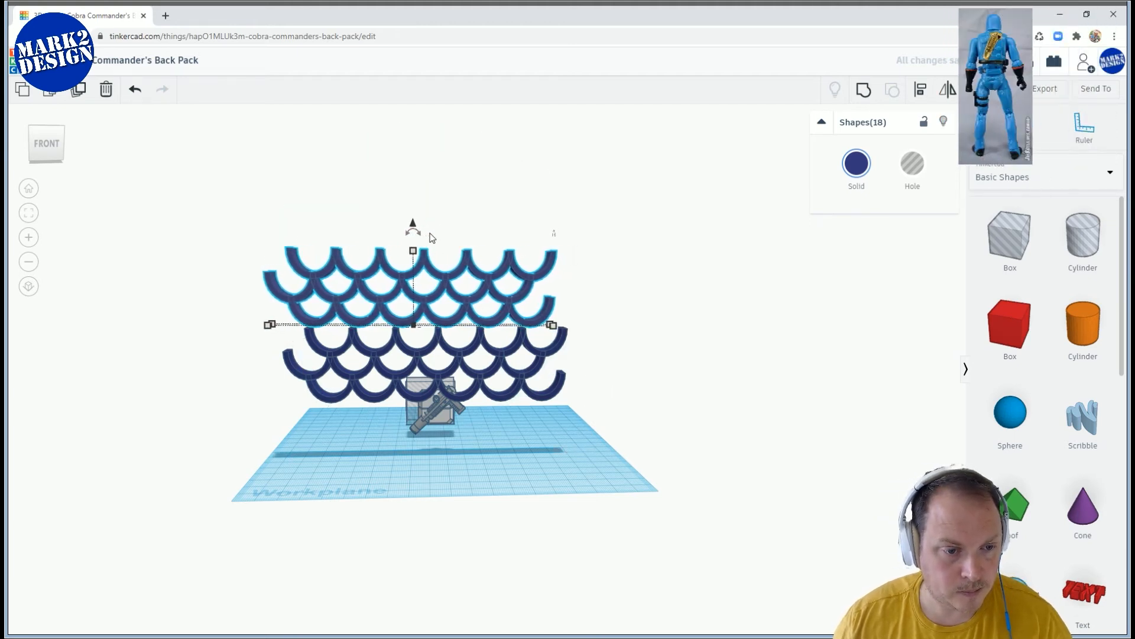
scroll(431, 239, "up", 3)
left_click_drag(357, 143, 358, 159)
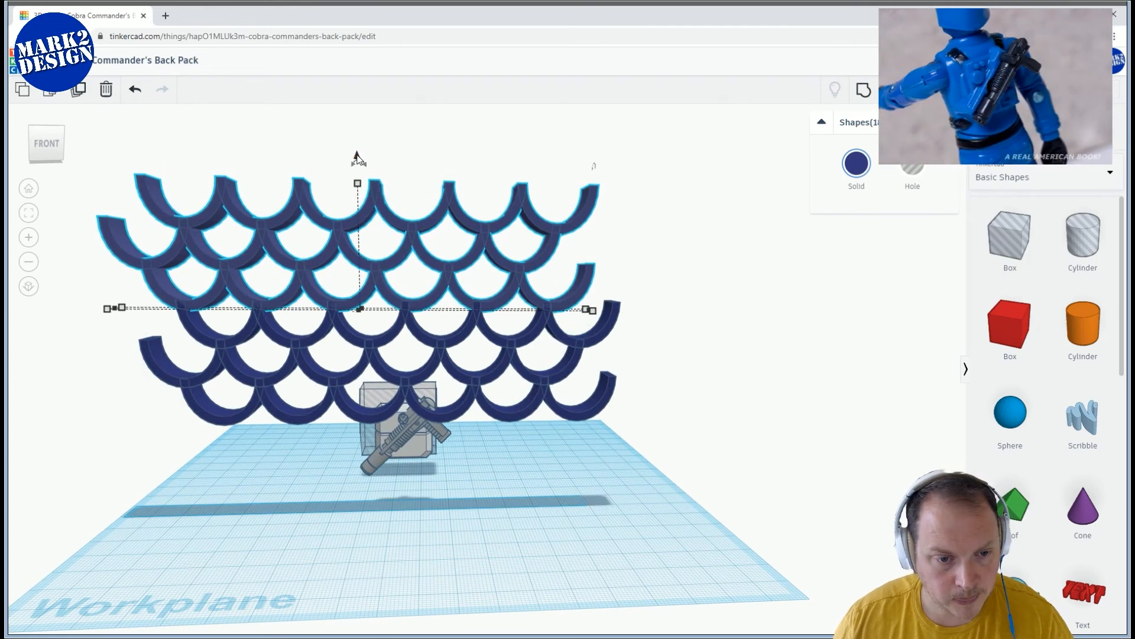
key("Left")
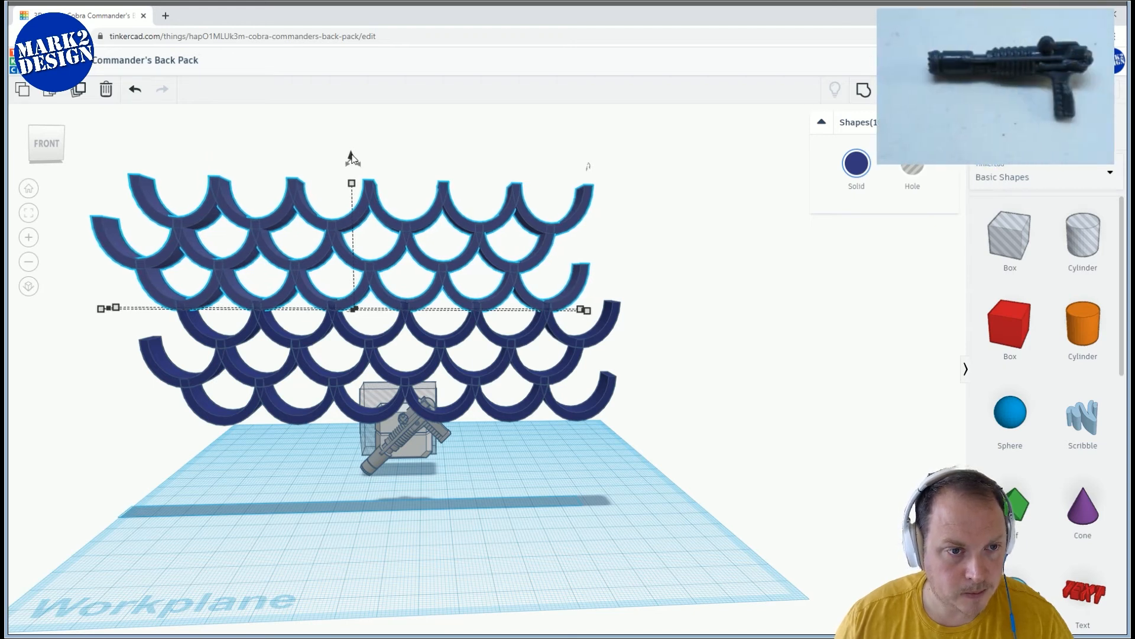
left_click(544, 170)
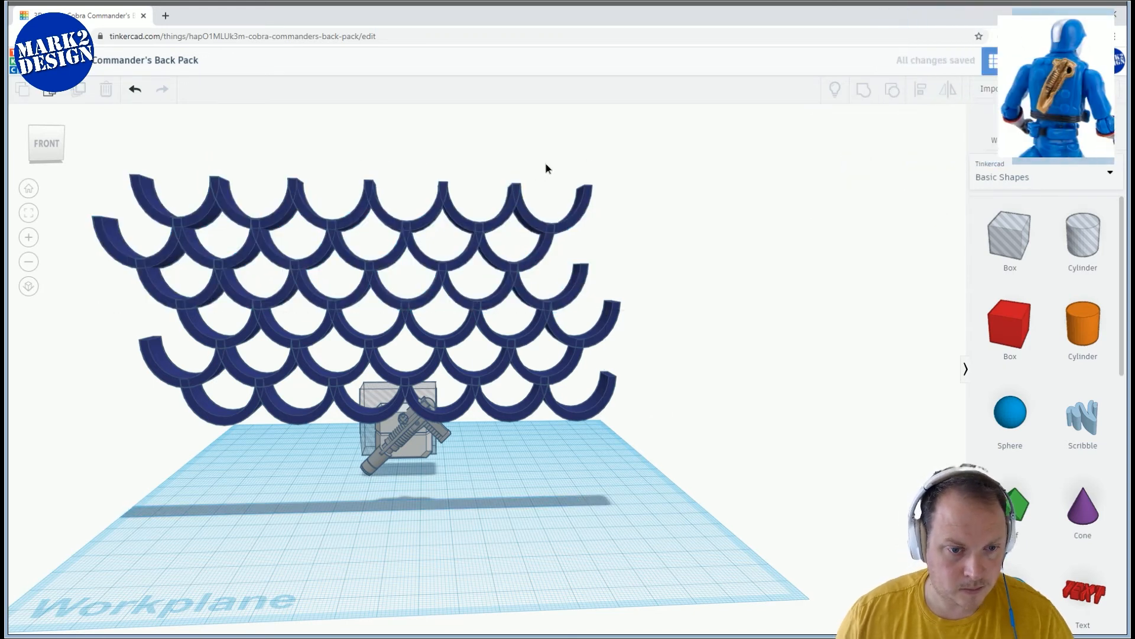
Move the protruding leftmost band of the second row from the top to the right end of that row
left_click(120, 239)
left_click_drag(113, 236, 520, 267)
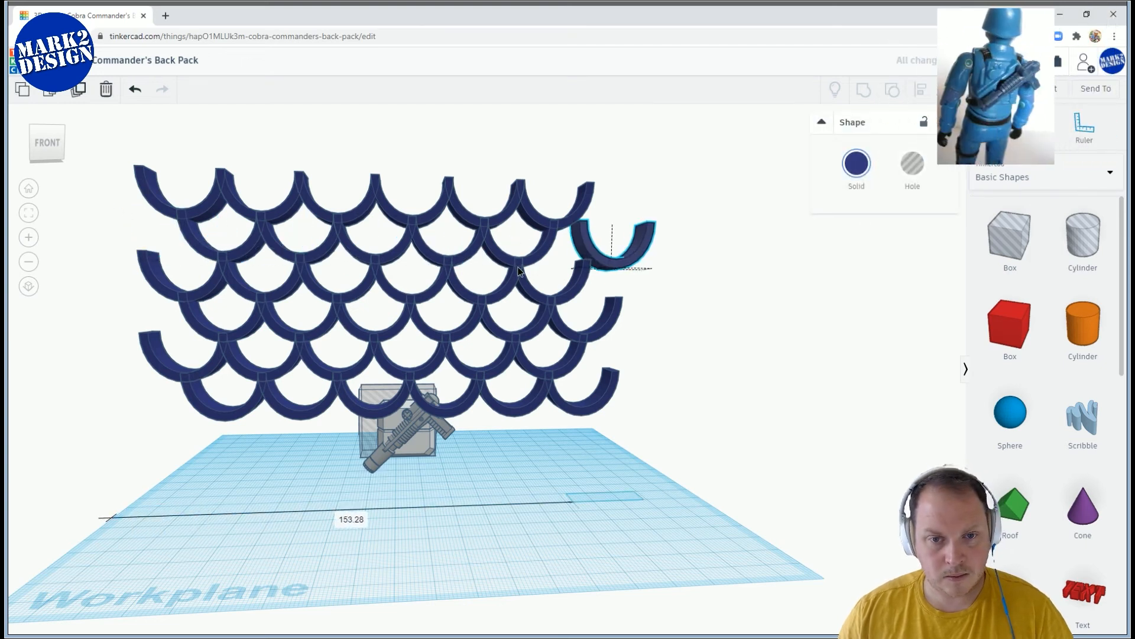
right_click_drag(502, 271, 522, 317)
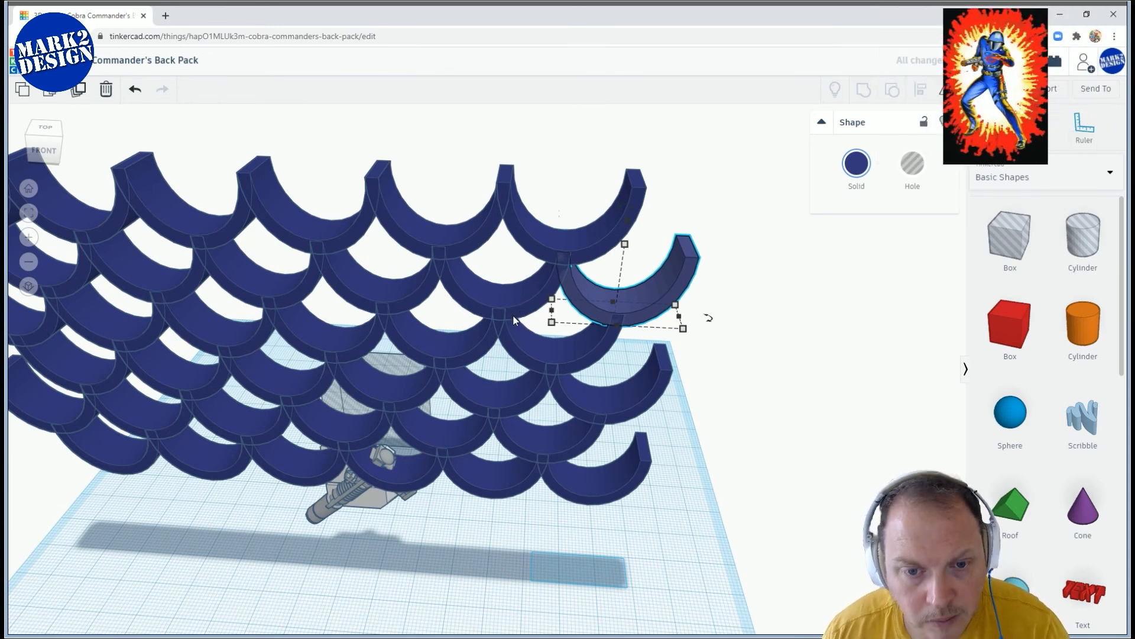
Scale down the complete 36-band pattern and place it against the upper front face of the back pack, behind the gun
scroll(513, 316, "down", 6)
right_click_drag(643, 299, 640, 371)
left_click_drag(562, 372, 567, 376)
right_click_drag(492, 371, 543, 330)
mouse_move(431, 273)
left_mouse_down()
mouse_move(429, 189)
mouse_move(436, 265)
left_mouse_up()
scroll(449, 296, "up", 3)
right_click_drag(452, 300, 488, 328)
left_click_drag(366, 173, 371, 352)
scroll(517, 354, "up", 3)
right_click_drag(536, 362, 645, 357)
scroll(430, 334, "up", 2)
right_click_drag(431, 337, 446, 216)
scroll(496, 363, "up", 3)
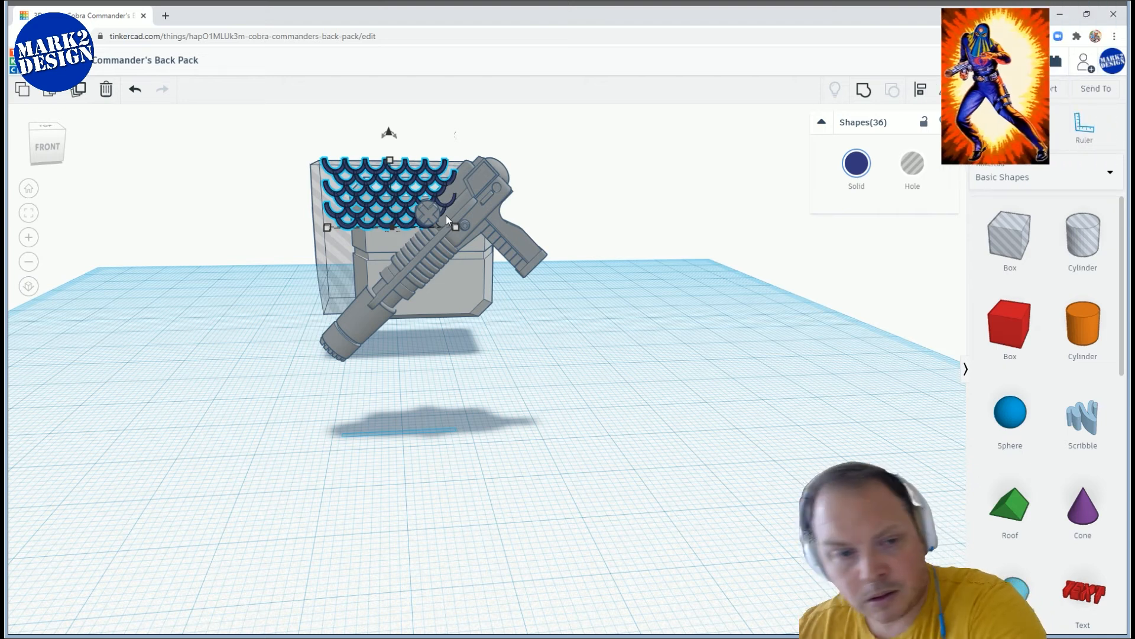
Add a box near the back pack, raise it above the workplane and set its height to 1.5 mm
right_click_drag(655, 302, 793, 356)
left_click(794, 356)
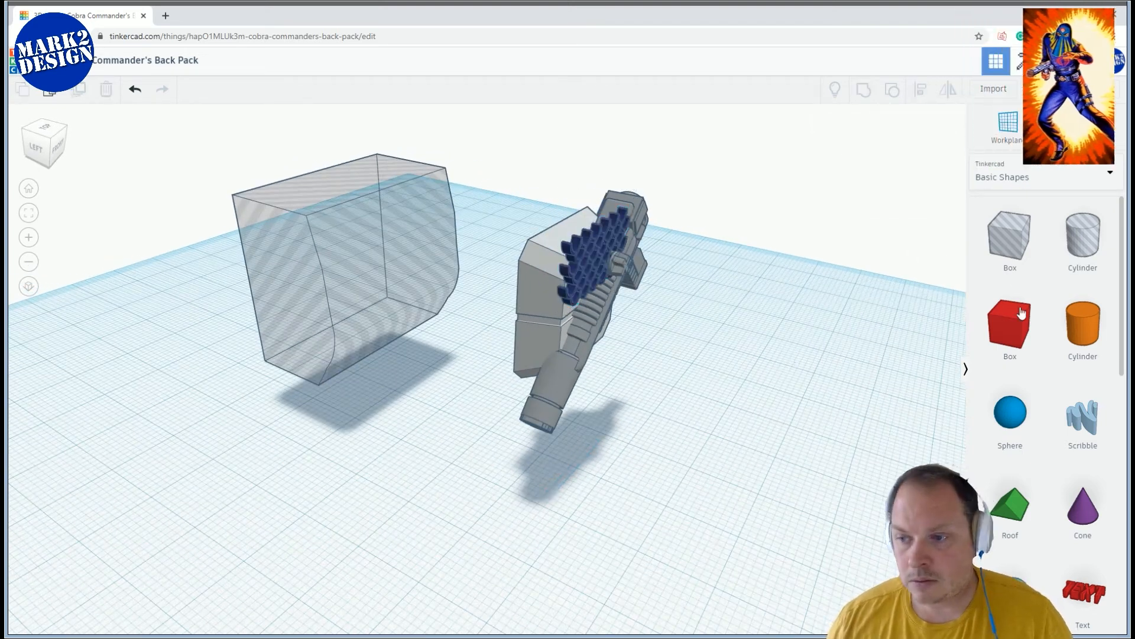
left_click_drag(1010, 324, 586, 497)
left_click_drag(602, 349, 635, 121)
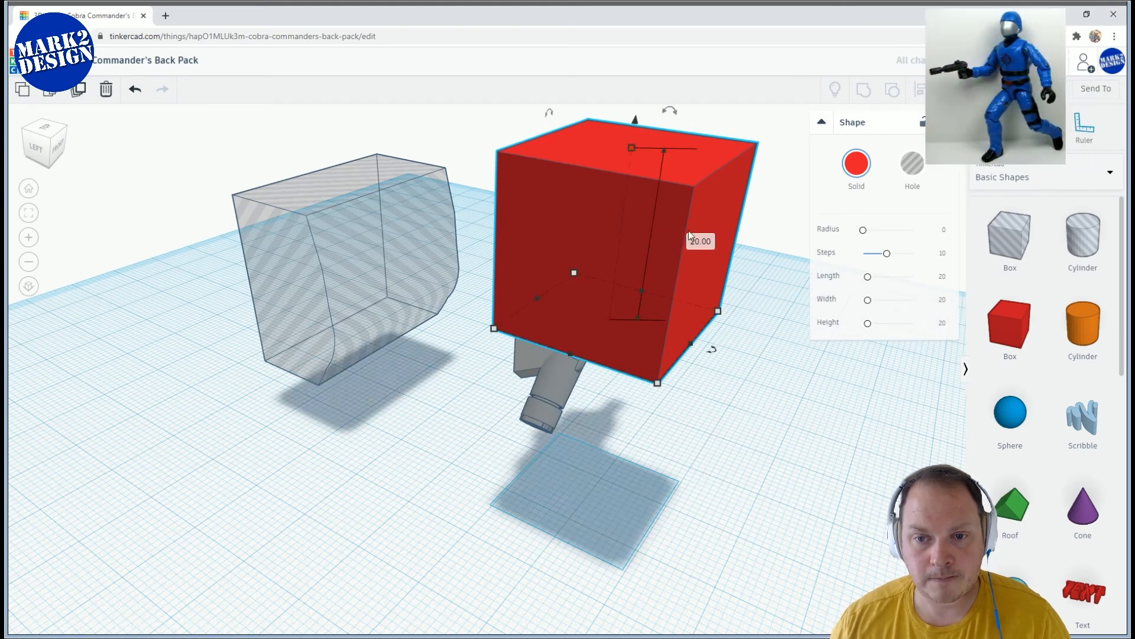
type("2")
key("Return")
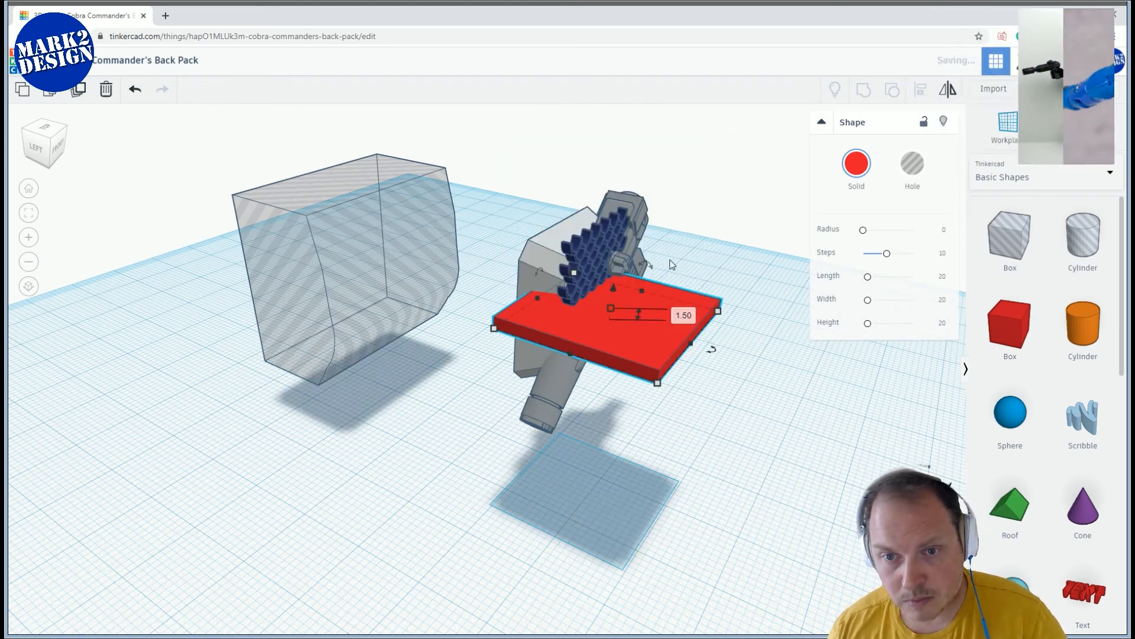
Raise the thin box to the scale pattern's top rows and turn it into a hole
right_click_drag(665, 260, 589, 296)
scroll(589, 302, "up", 2)
left_click_drag(630, 305, 678, 160)
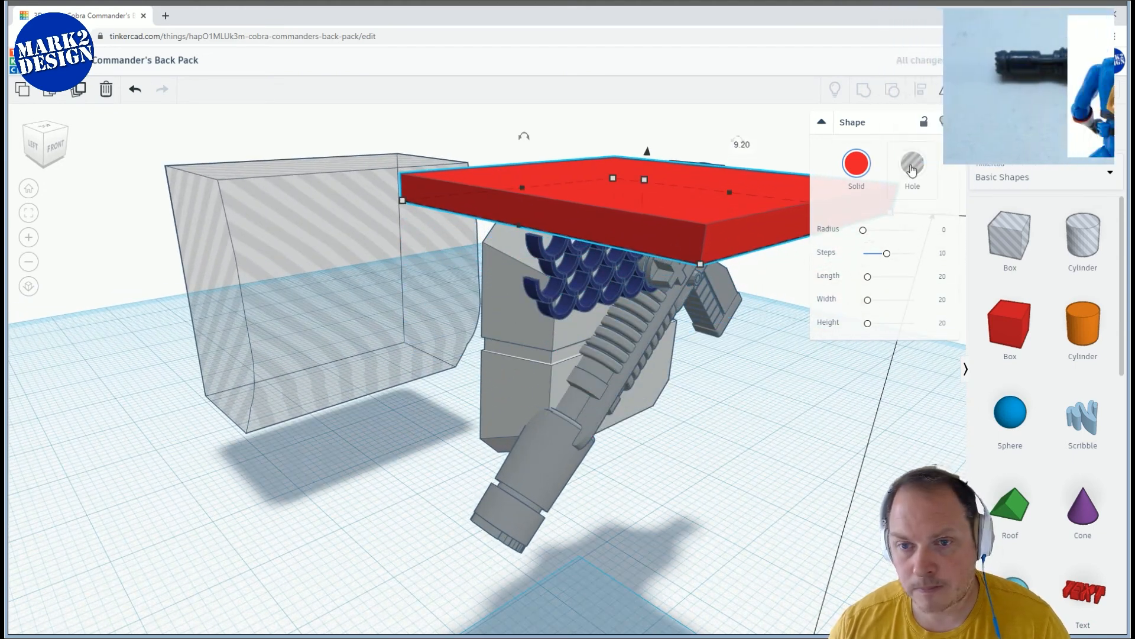
key("h")
right_click_drag(630, 274, 549, 254)
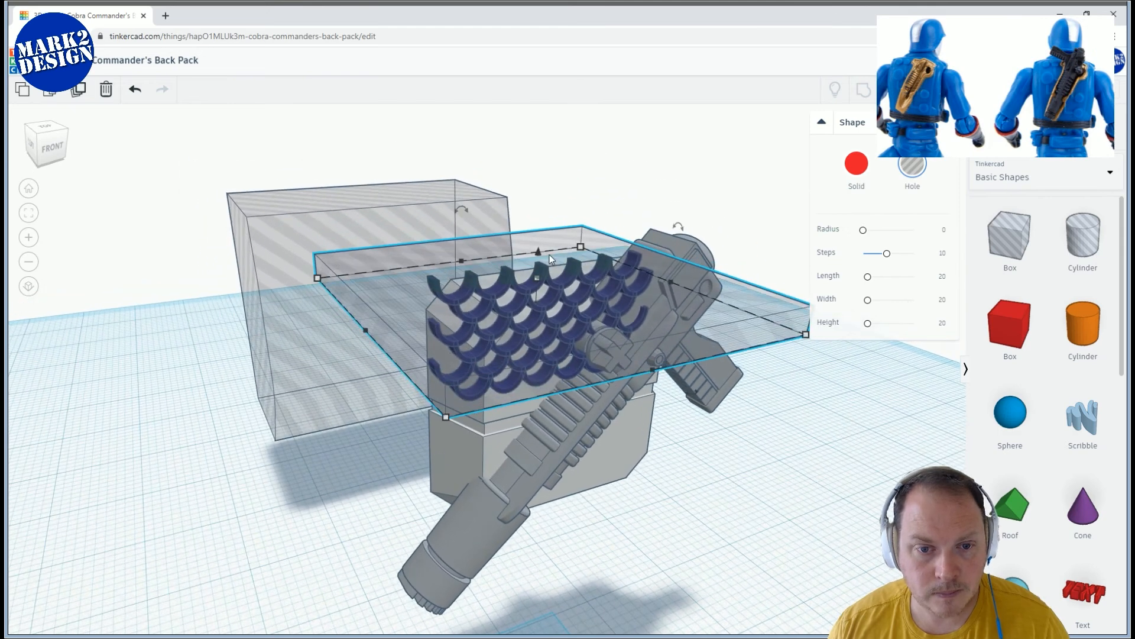
left_click_drag(539, 253, 536, 287)
scroll(535, 275, "up", 4)
scroll(534, 273, "down", 4)
Shrink the thin hole box to about 4.7 mm wide over the middle of the pattern's top rows
mouse_move(533, 276)
right_mouse_down()
mouse_move(552, 343)
mouse_move(598, 392)
right_mouse_up()
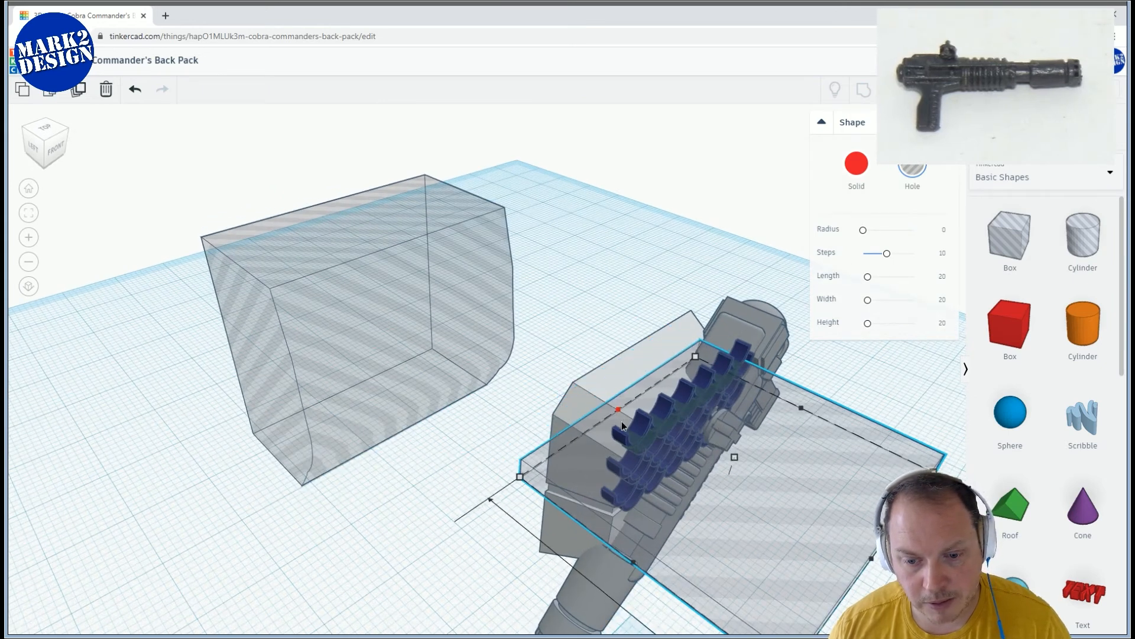
right_click_drag(758, 495, 583, 421)
left_click_drag(574, 422, 545, 431)
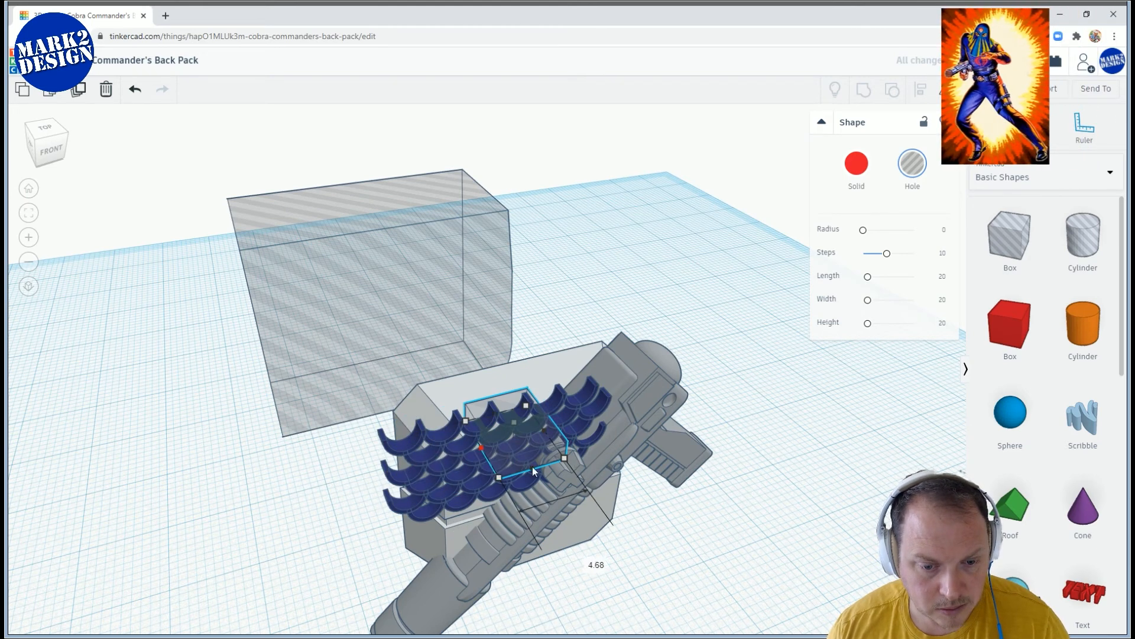
scroll(520, 455, "up", 5)
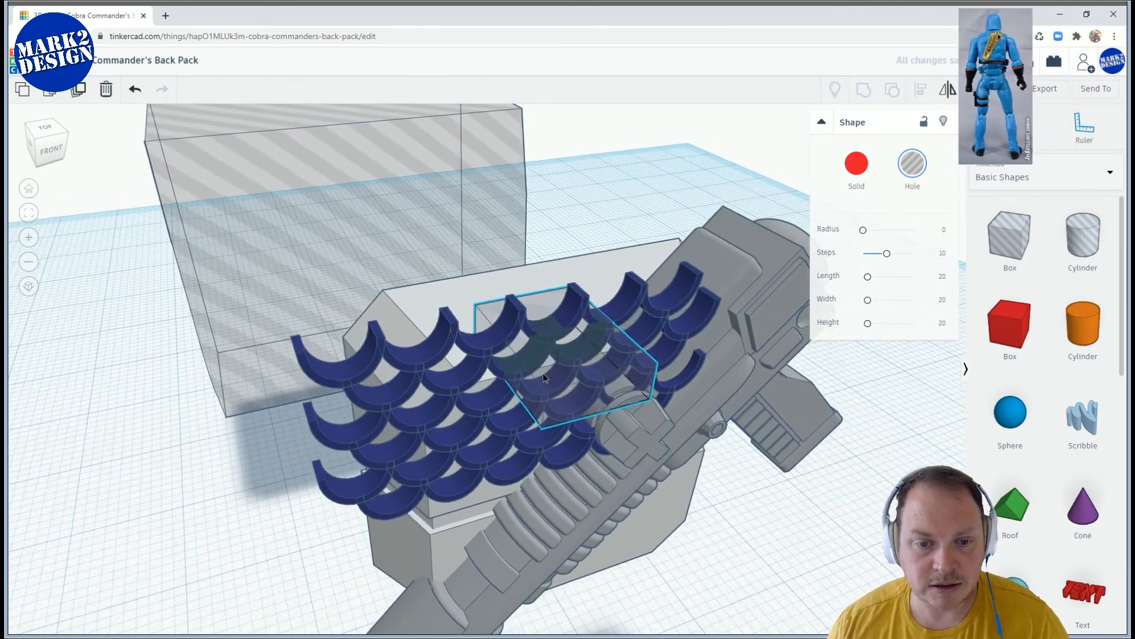
Lift the thin hole box clear above the scale pattern
right_click_drag(543, 373, 512, 314)
left_click_drag(531, 200, 540, 200)
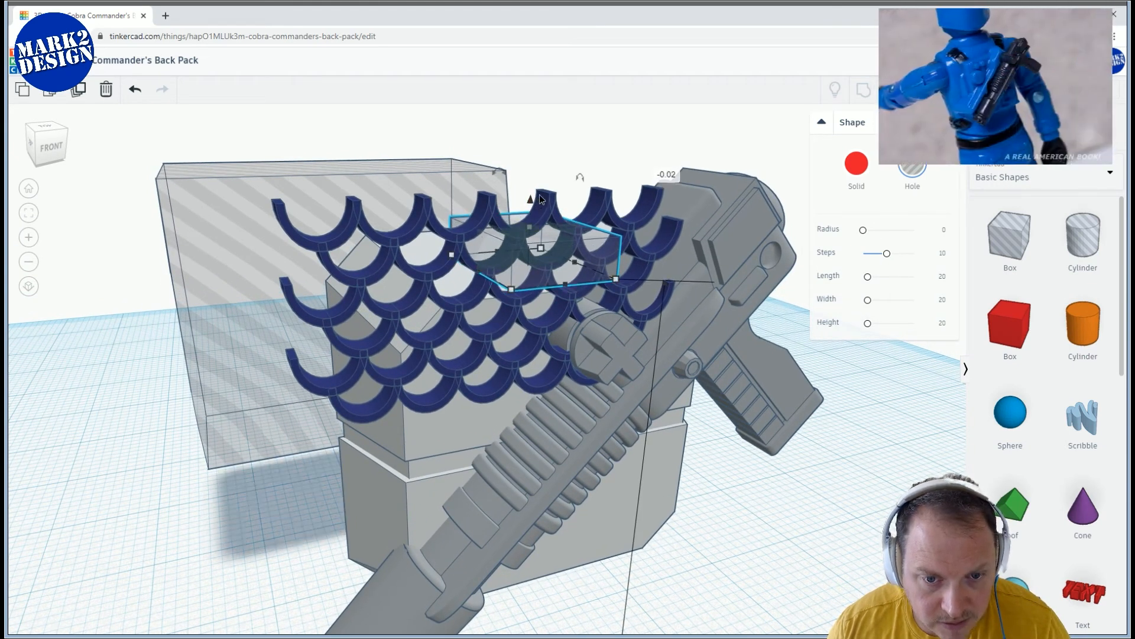
left_click(532, 203)
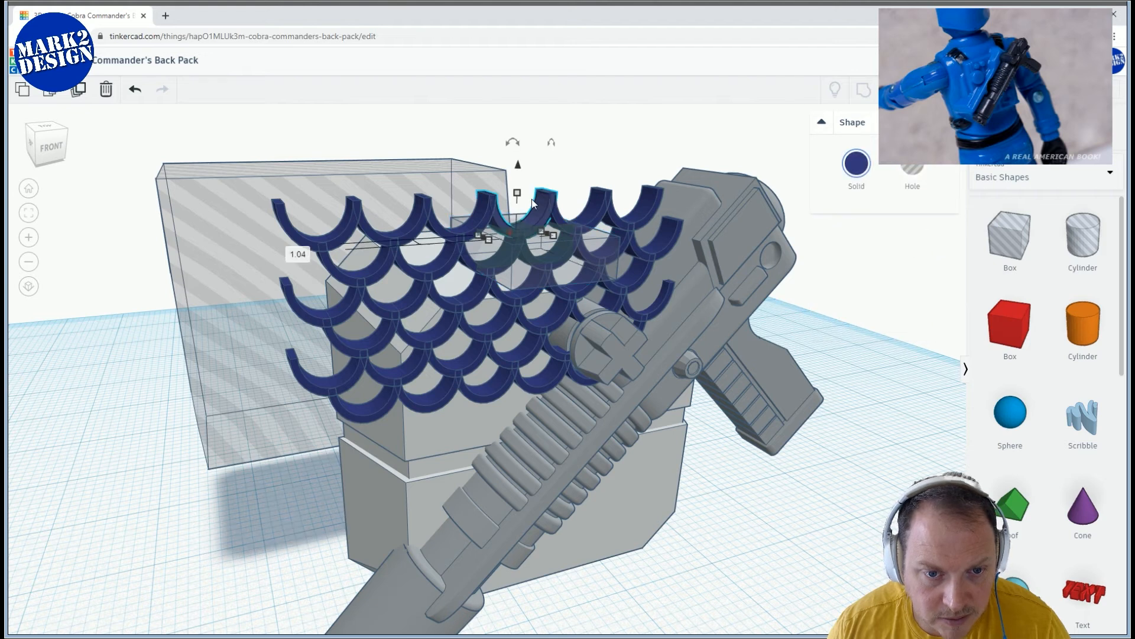
left_click(538, 248)
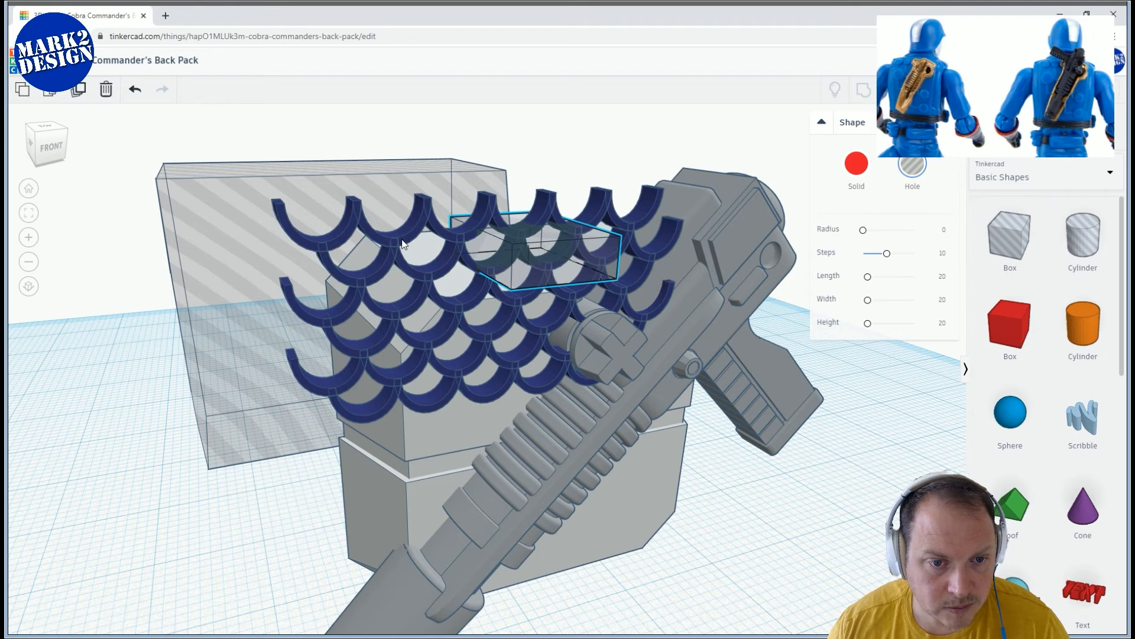
left_click(388, 231)
scroll(516, 265, "down", 3)
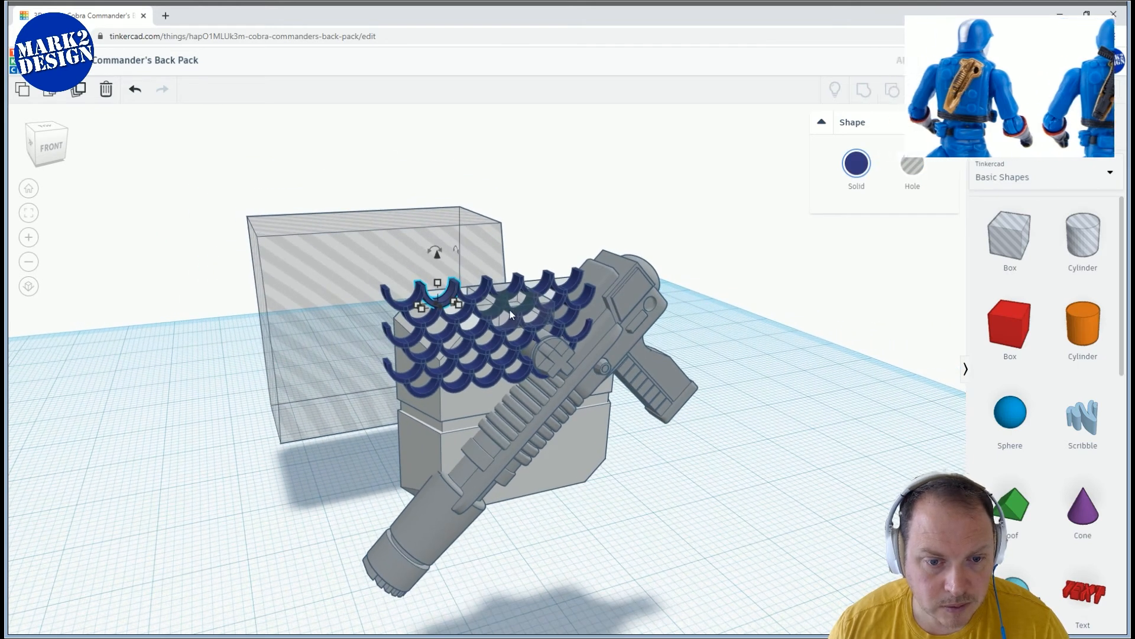
left_click(510, 310)
right_click_drag(616, 322, 662, 239)
left_click_drag(657, 236, 660, 101)
right_click_drag(612, 340, 532, 315)
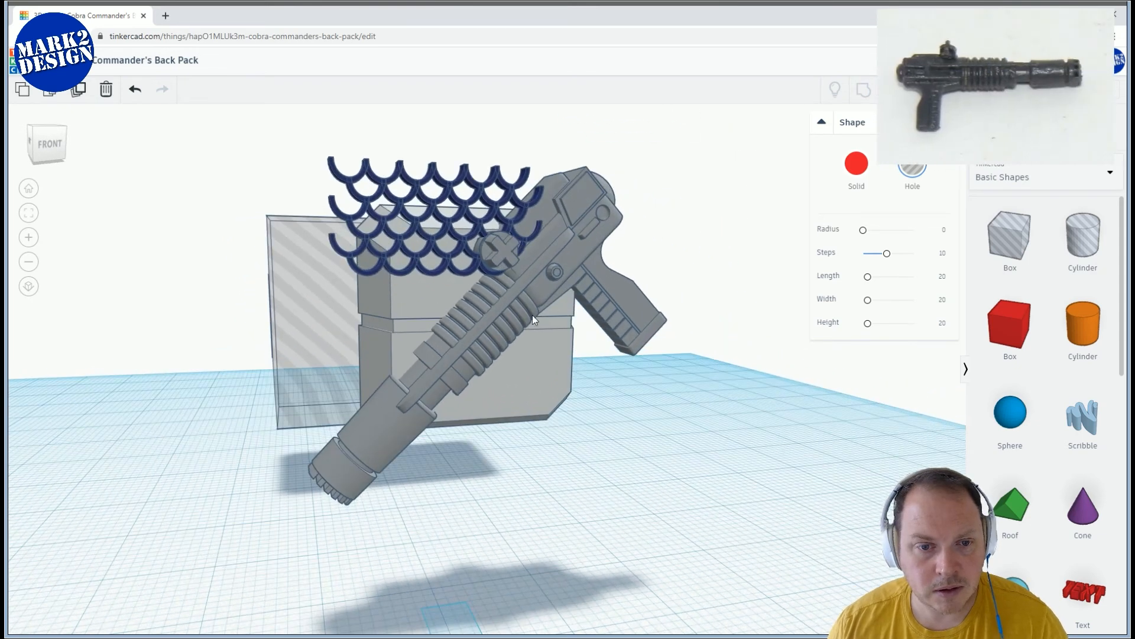
Lower the back pack, gun, scale pattern and large hole block together toward the workplane, leaving the thin hole box where it is
right_click_drag(343, 311, 673, 379)
middle_click_drag(673, 378, 602, 376)
scroll(662, 346, "down", 3)
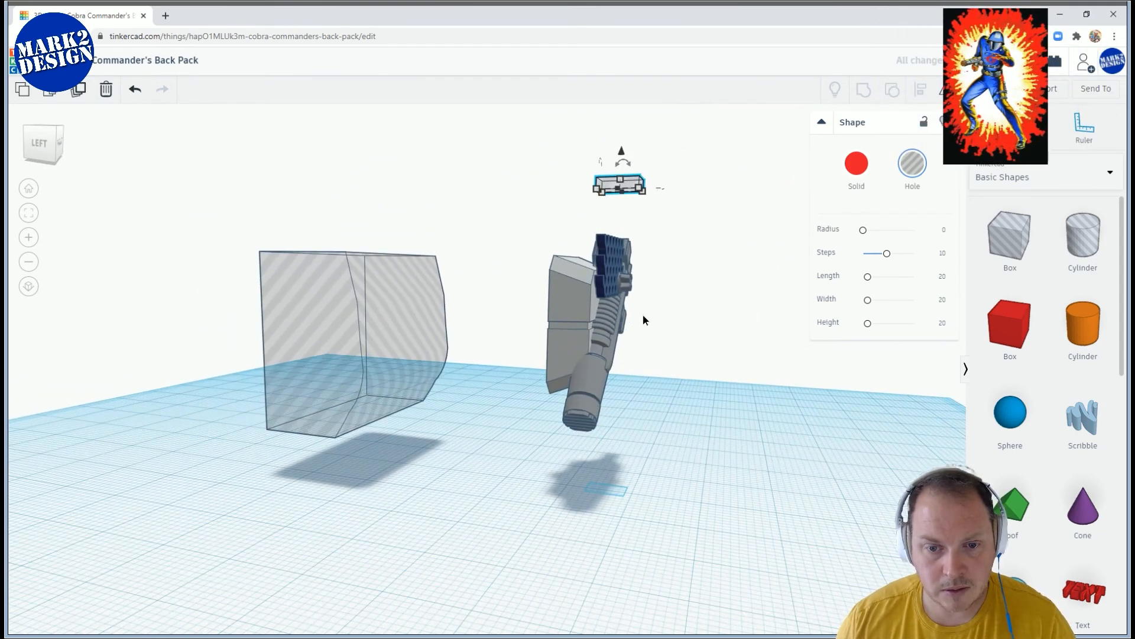
left_click_drag(389, 367, 309, 398)
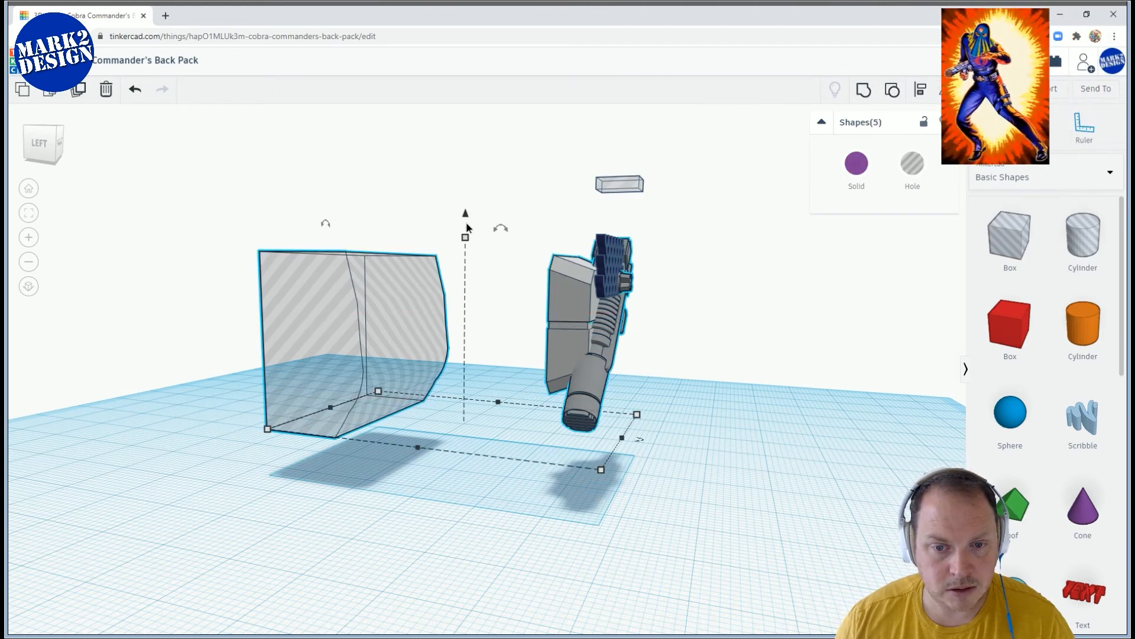
left_click_drag(467, 222, 467, 271)
Pull the 36-band scale pattern away from the back pack and group its bands into one shape
right_click_drag(467, 277, 411, 389)
right_click_drag(581, 383, 293, 292)
left_click_drag(423, 340, 428, 341)
scroll(413, 328, "up", 3)
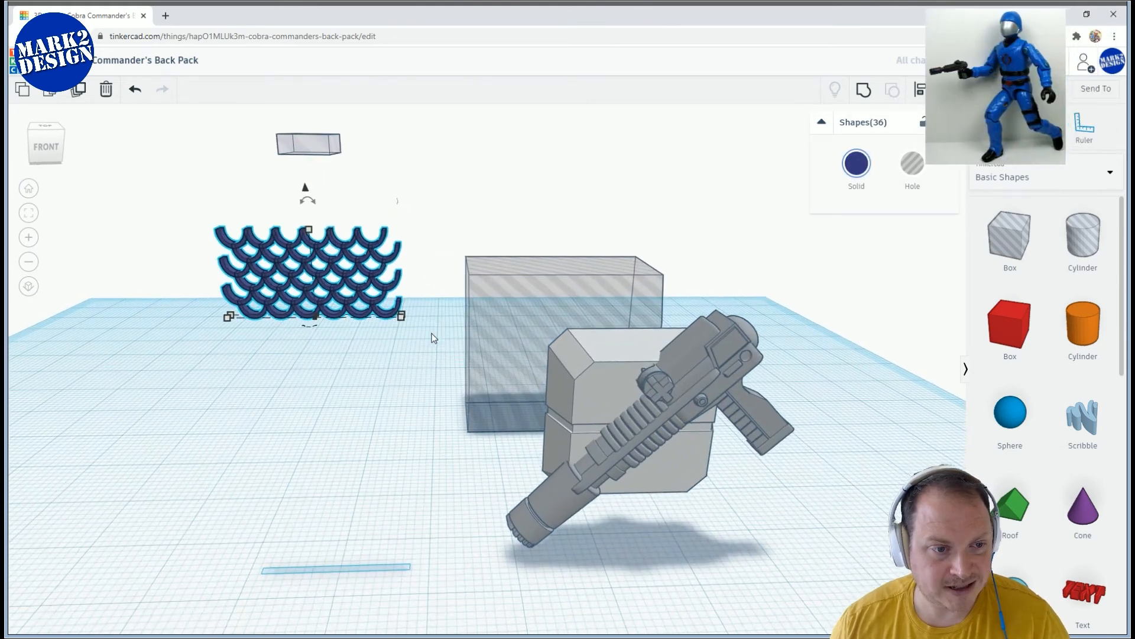
middle_click_drag(413, 328, 523, 350)
left_click_drag(428, 262, 432, 265)
right_click_drag(549, 316, 443, 275)
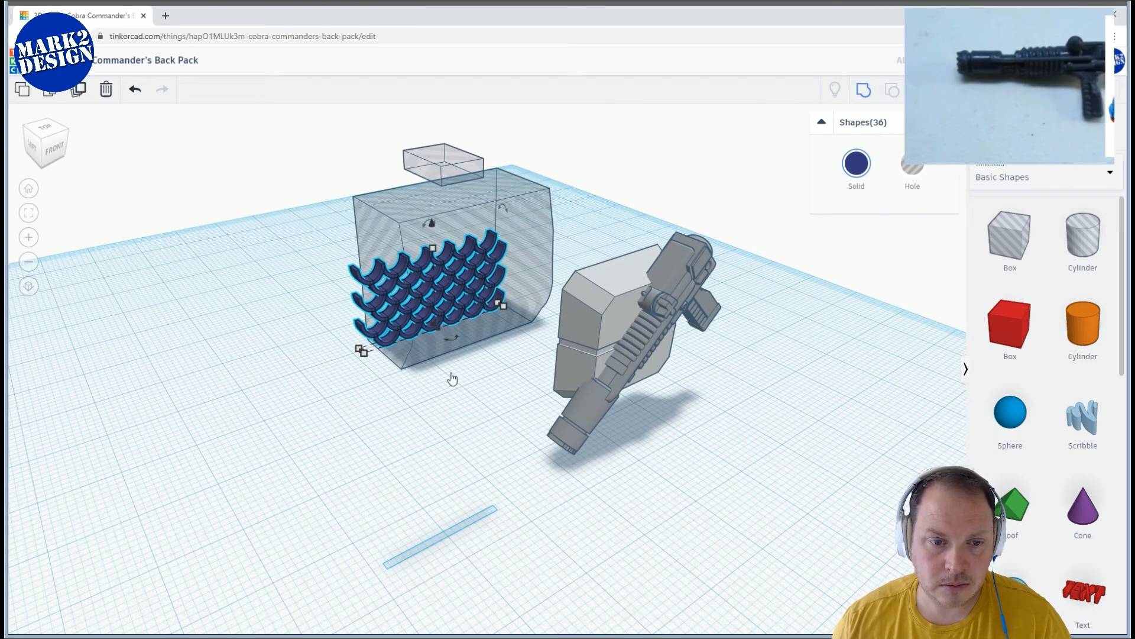
Return the grouped scale pattern to the upper front of the back pack and shift it sideways to fit the panel's width
right_click_drag(562, 373, 575, 180)
left_click_drag(558, 156, 583, 272)
right_click_drag(595, 264, 594, 261)
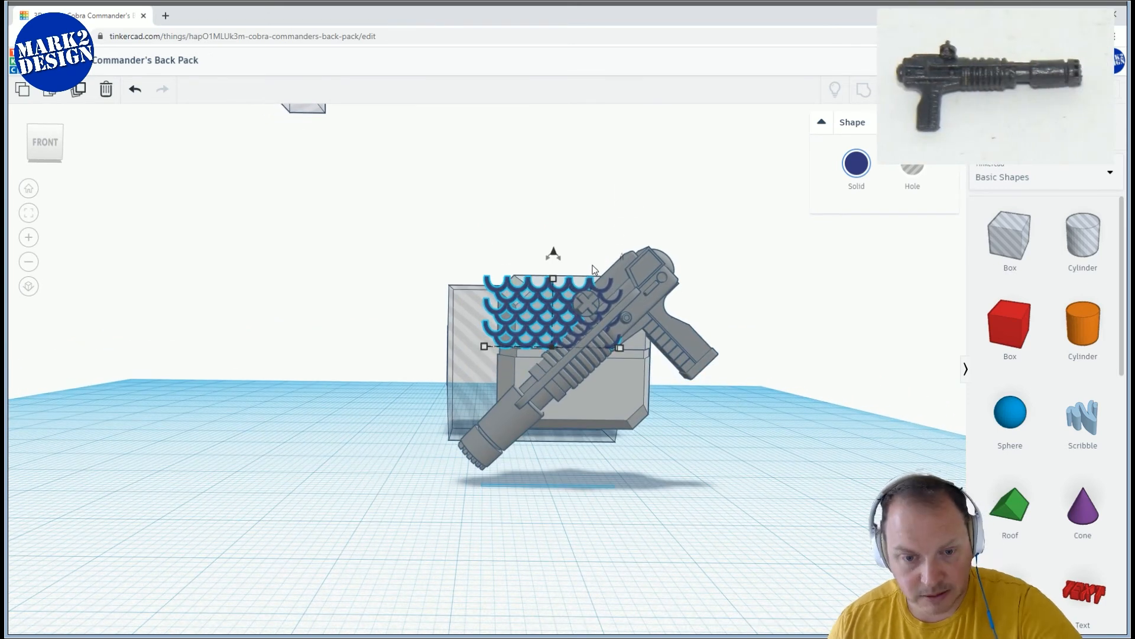
key("Right")
key("Right")
key("Right")
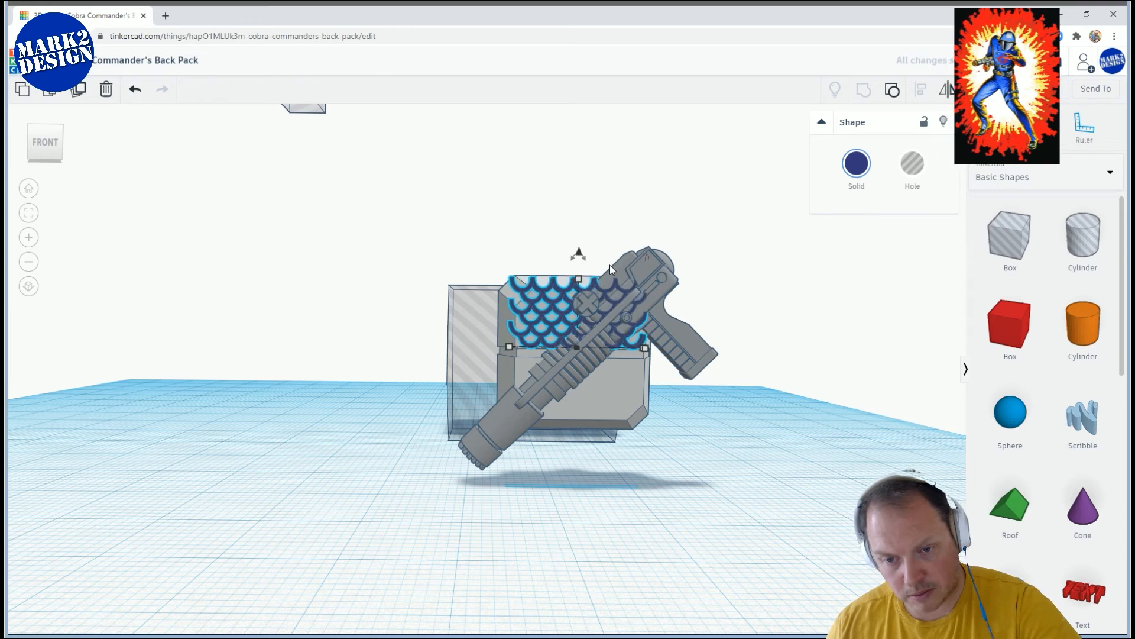
mouse_move(609, 265)
right_mouse_down()
mouse_move(575, 253)
mouse_move(588, 264)
right_mouse_up()
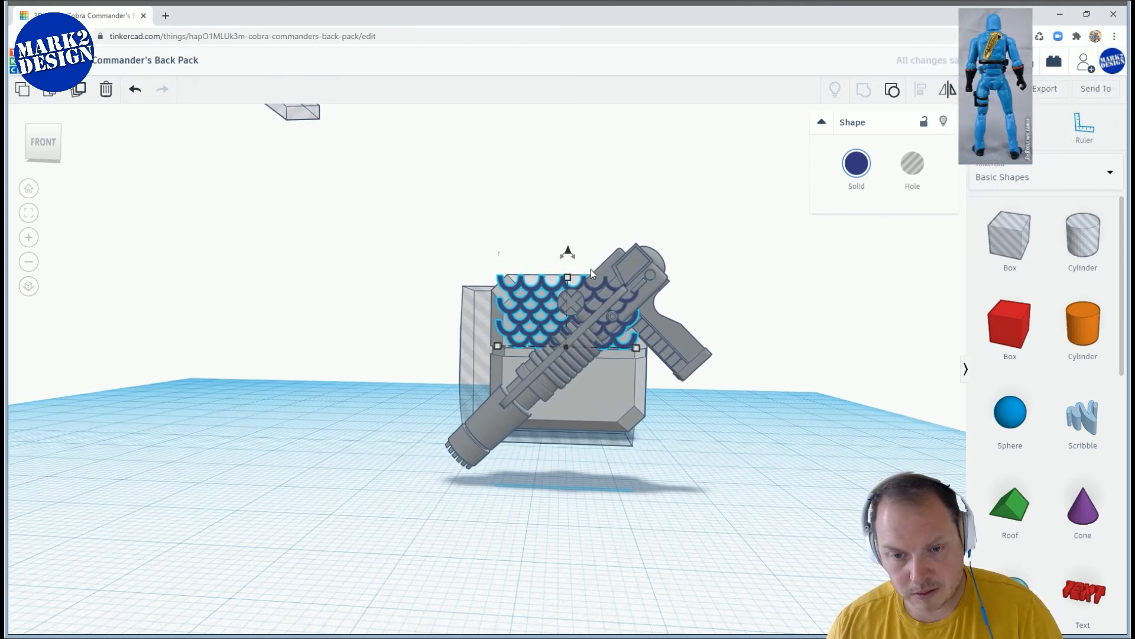
right_click_drag(645, 420, 720, 345)
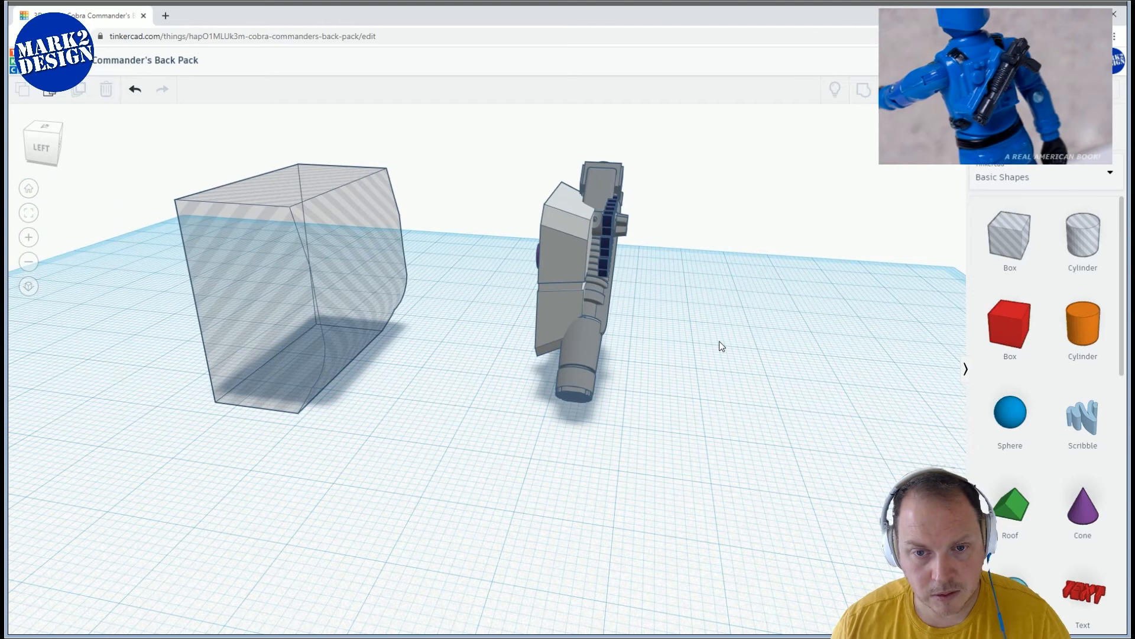
Nudge the grouped scale pattern toward the back pack's front face
left_click(605, 245)
key("Left")
key("Left")
key("Left")
key("Left")
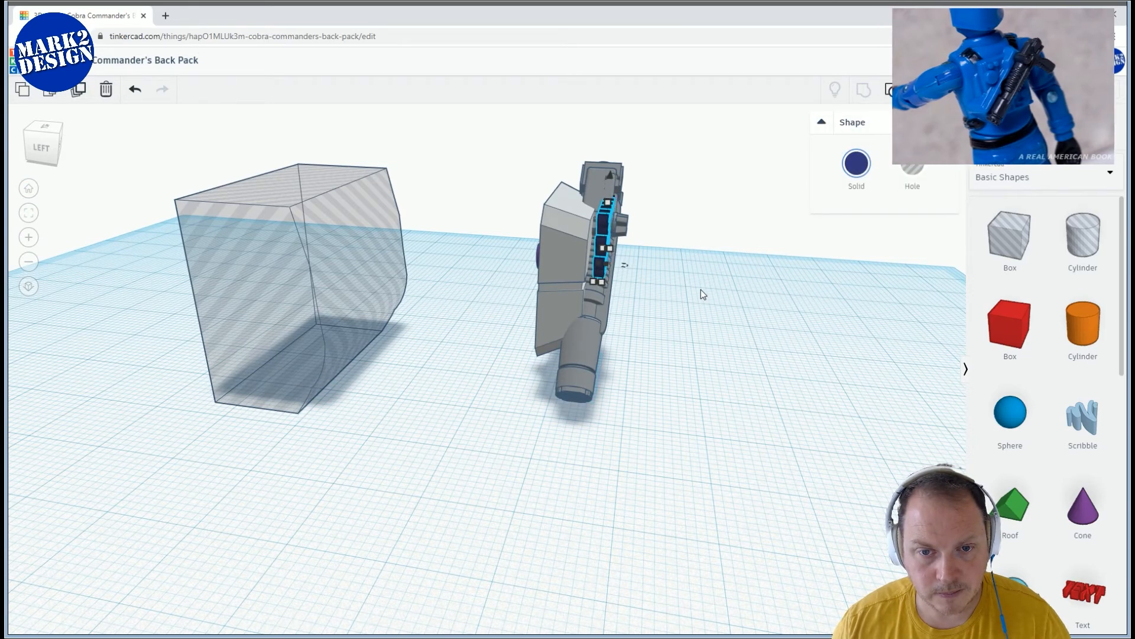
right_click_drag(700, 290, 702, 392)
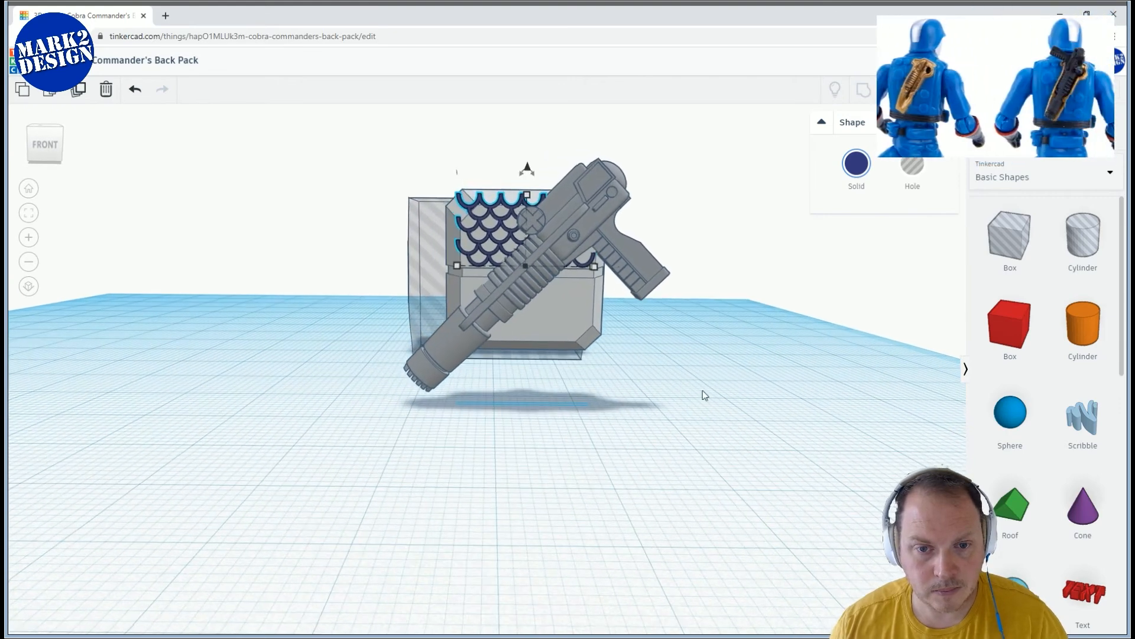
left_click(675, 395)
Raise the scale pattern above the back pack and ungroup it into separate bands
right_click_drag(588, 312, 531, 271)
left_click(532, 274)
left_click_drag(549, 239, 550, 122)
left_click(692, 211)
right_click_drag(621, 231, 441, 180)
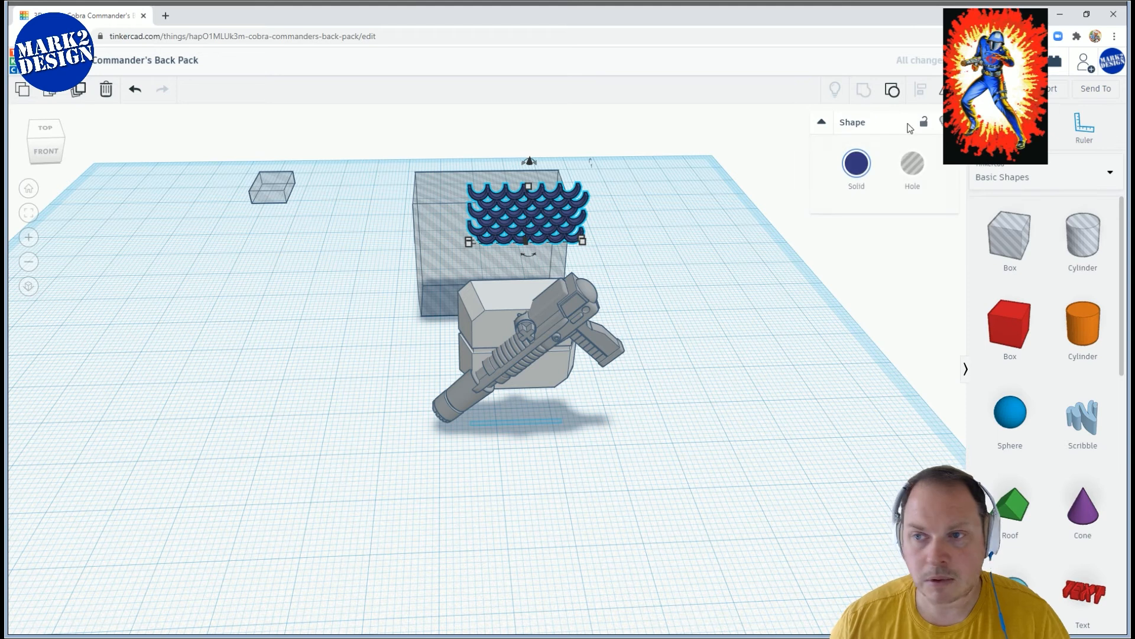
left_click(893, 90)
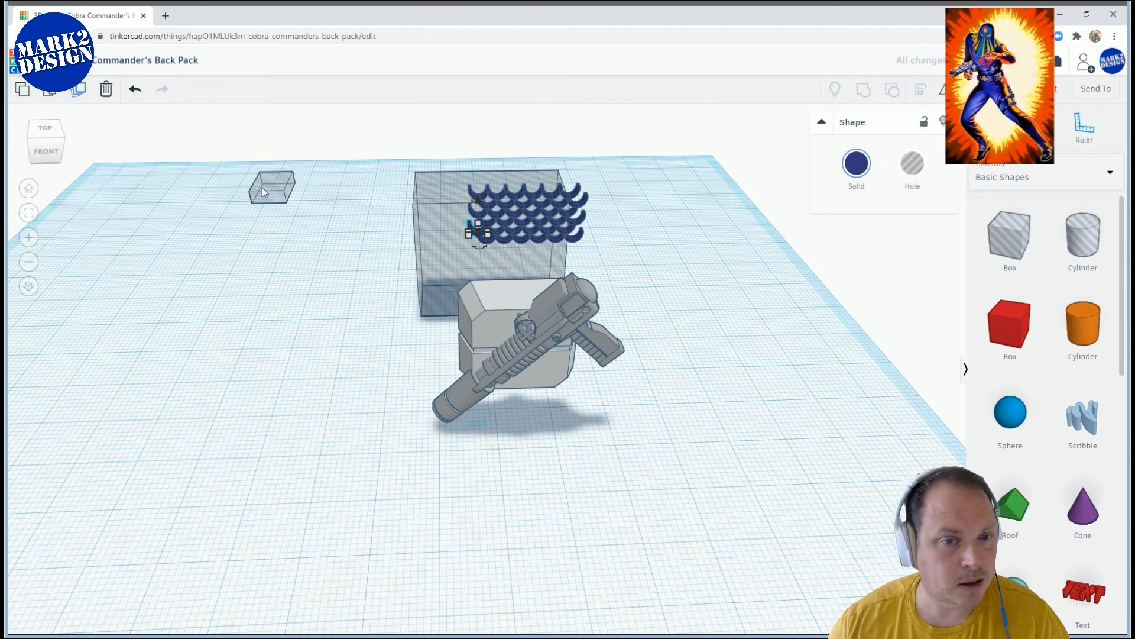
Extend three alternating rows of the scale pattern by adding a duplicated band at the end of each
scroll(471, 239, "up", 4)
middle_click_drag(524, 233, 467, 449)
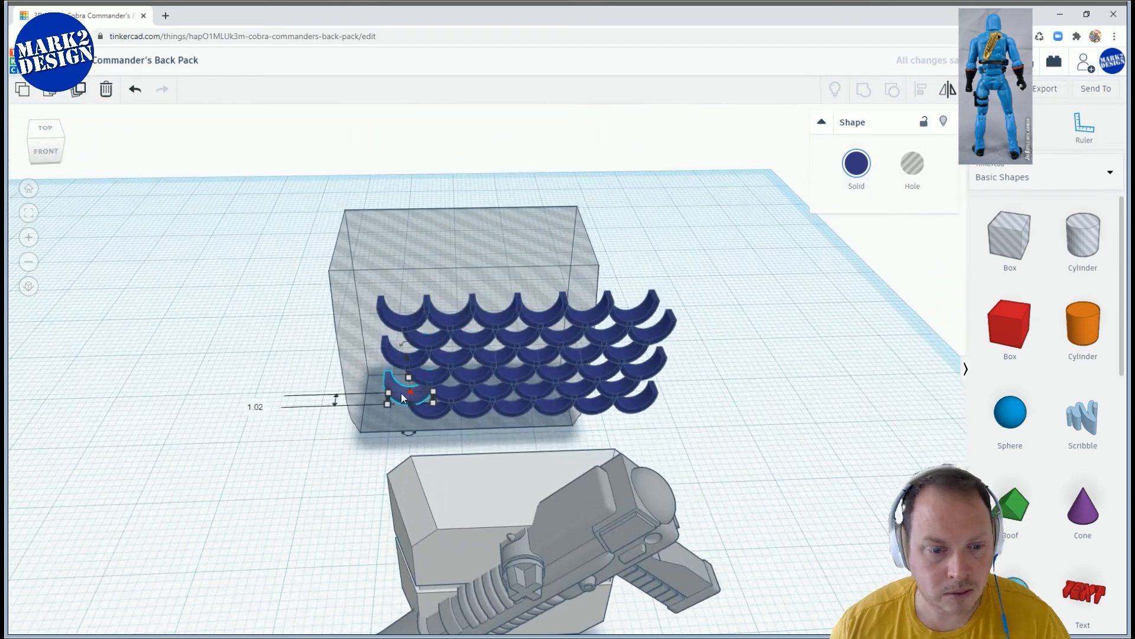
left_click_drag(404, 400, 654, 406)
right_click_drag(731, 402, 662, 303)
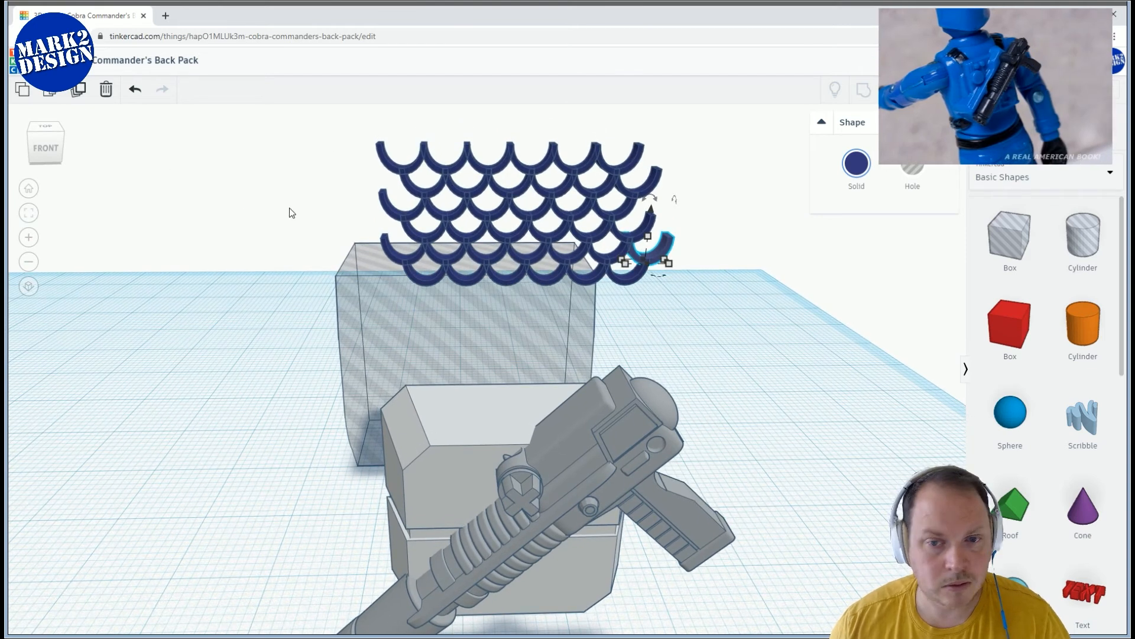
left_click(662, 256)
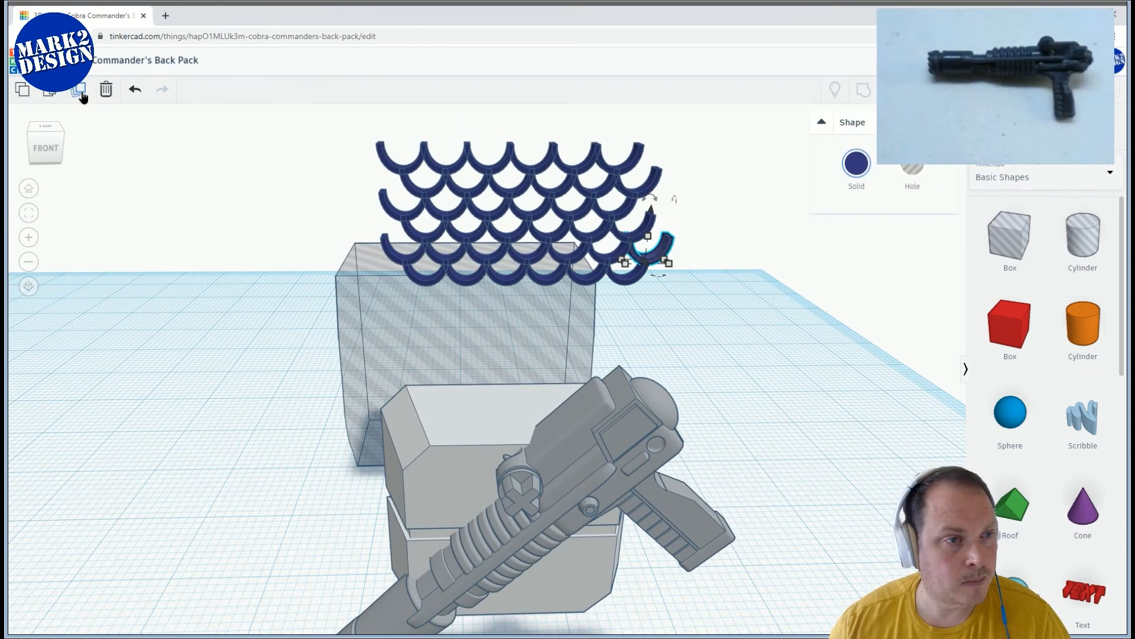
left_click_drag(650, 209, 663, 170)
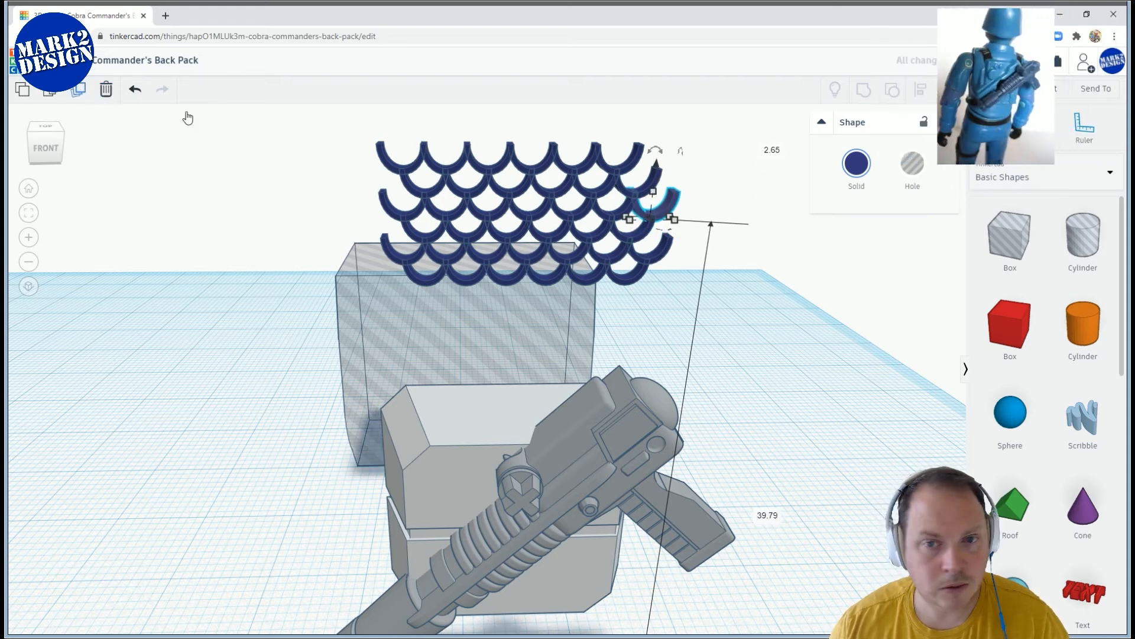
mouse_move(631, 207)
right_mouse_down()
mouse_move(756, 234)
mouse_move(735, 238)
mouse_move(634, 193)
right_mouse_up()
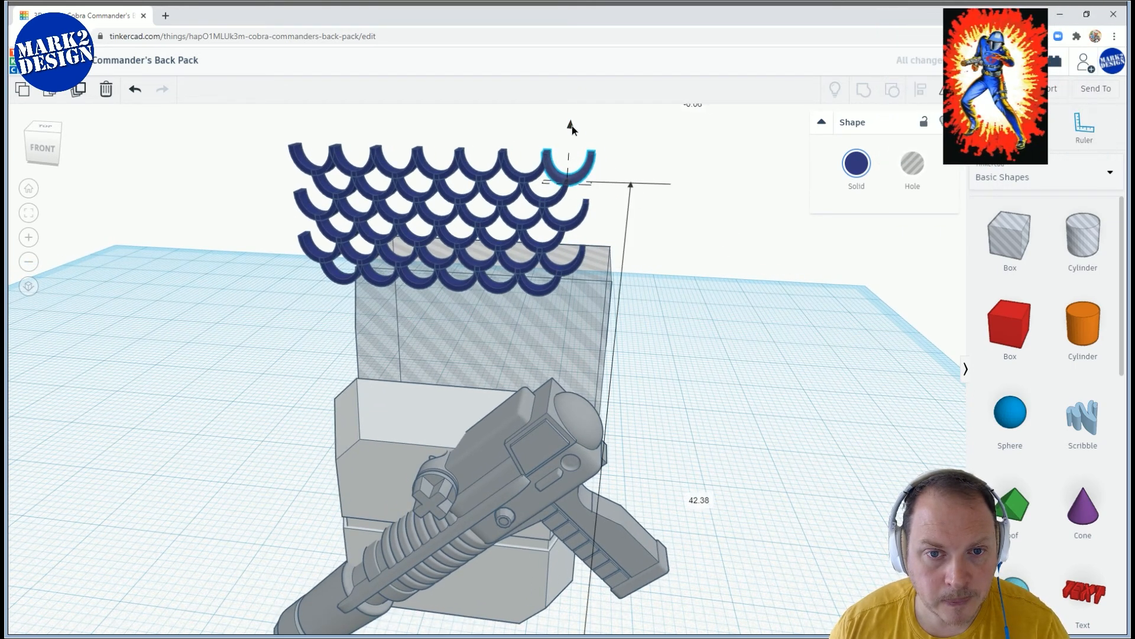
Group the extended scale pattern and fit it back onto the upper front of the back pack, behind the gun
left_click(704, 259)
right_click_drag(783, 274, 569, 180)
left_click_drag(762, 296, 764, 297)
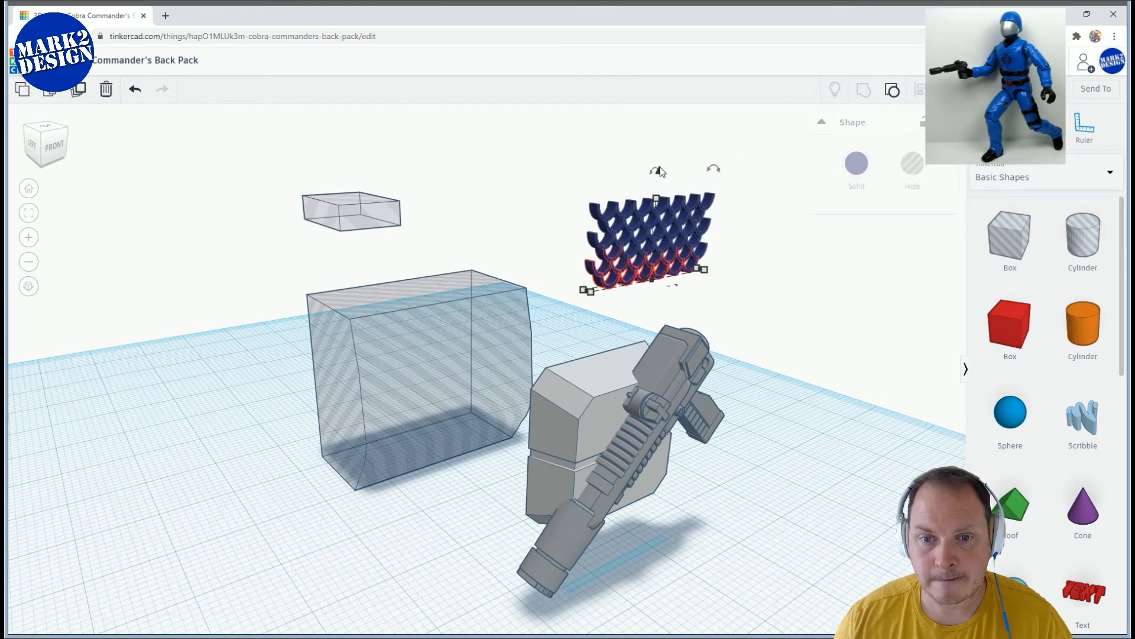
left_click_drag(658, 204, 621, 357)
right_click_drag(585, 335, 516, 303)
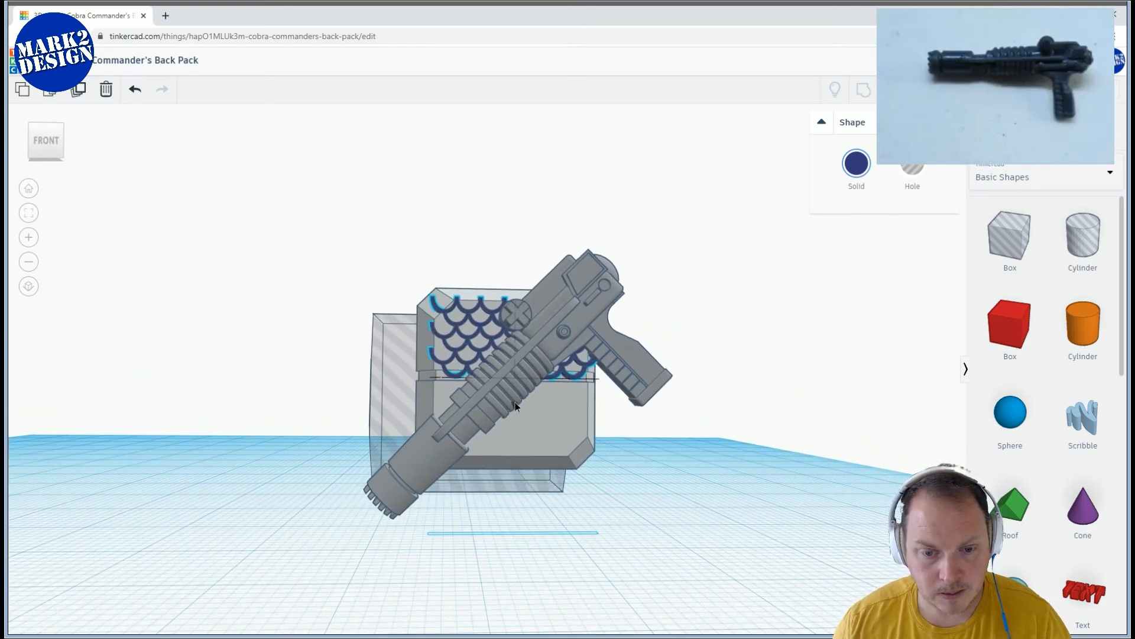
left_click_drag(517, 399, 519, 399)
Make two spare copies of the scale pattern, one in front of the large hole block and one above the back pack
right_click_drag(520, 398, 739, 387)
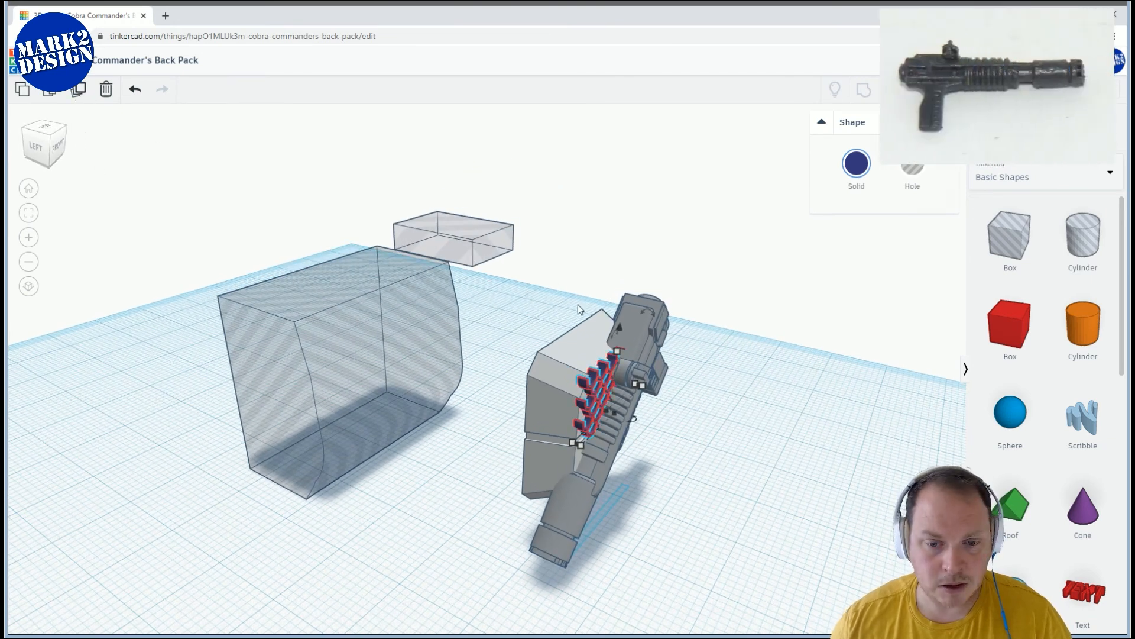
left_click_drag(602, 386, 481, 514)
left_click(700, 492)
right_click_drag(700, 492, 478, 330)
left_click(464, 332)
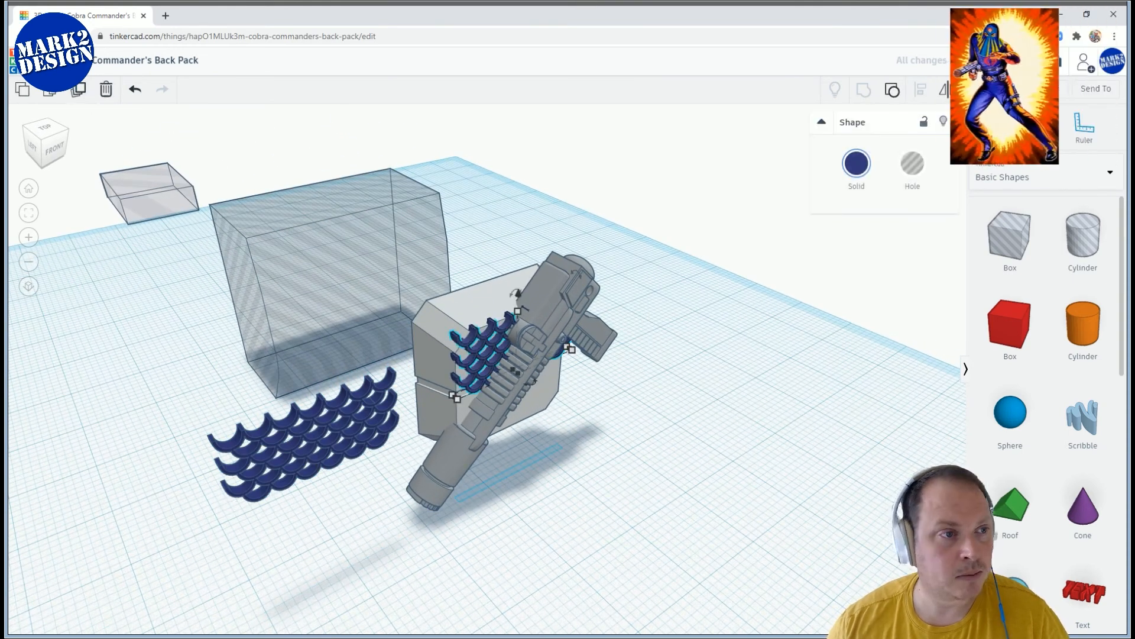
left_click_drag(518, 291, 522, 162)
Try to group the fitted scale pattern with the back pack while both are solid
left_click(485, 335)
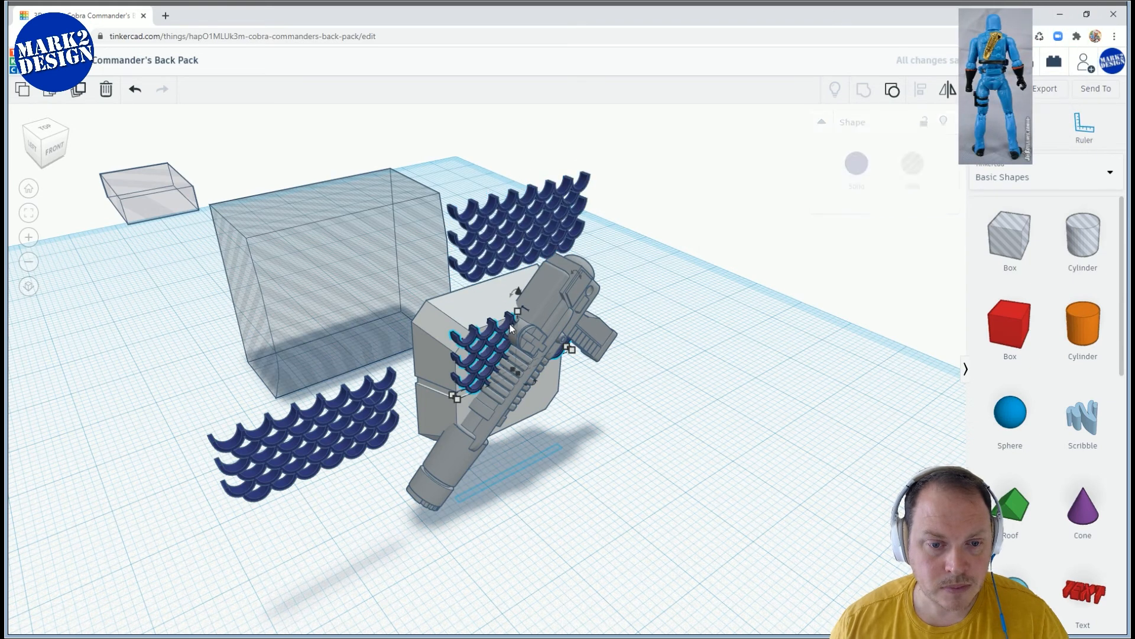
left_click(456, 303, "shift")
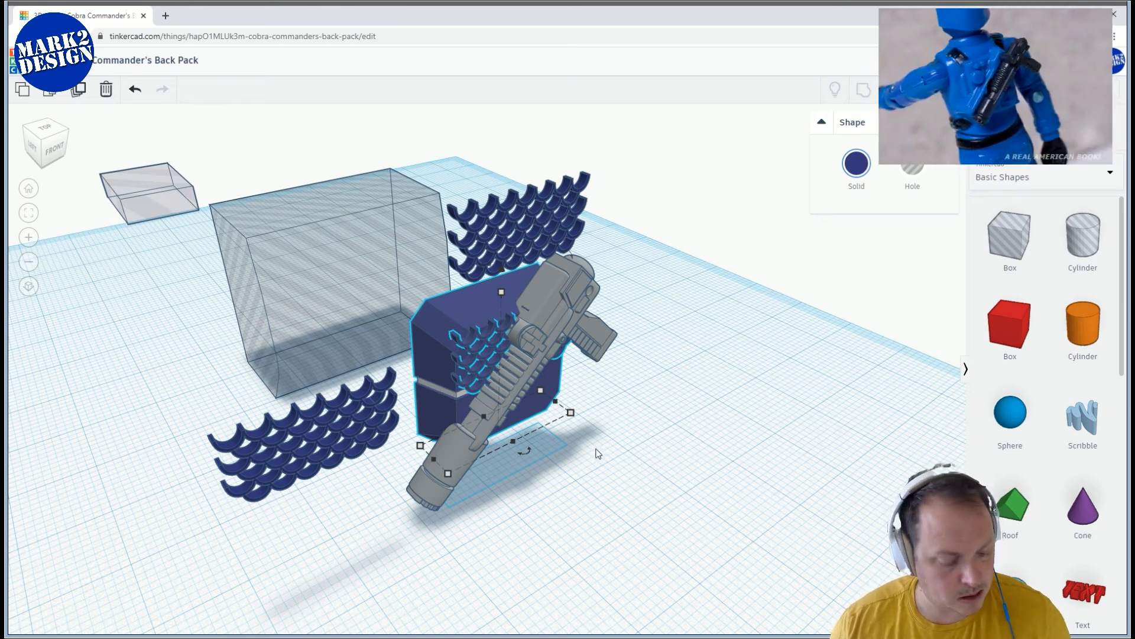
Turn the fitted scale pattern and both spare copies into holes
left_click(468, 336)
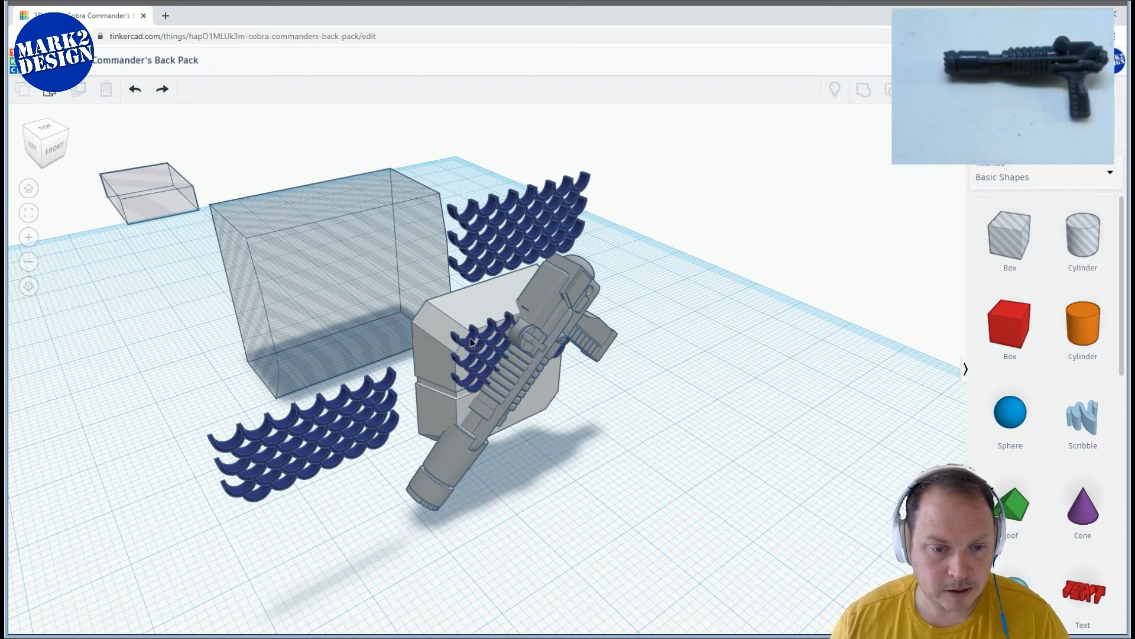
left_click(549, 189)
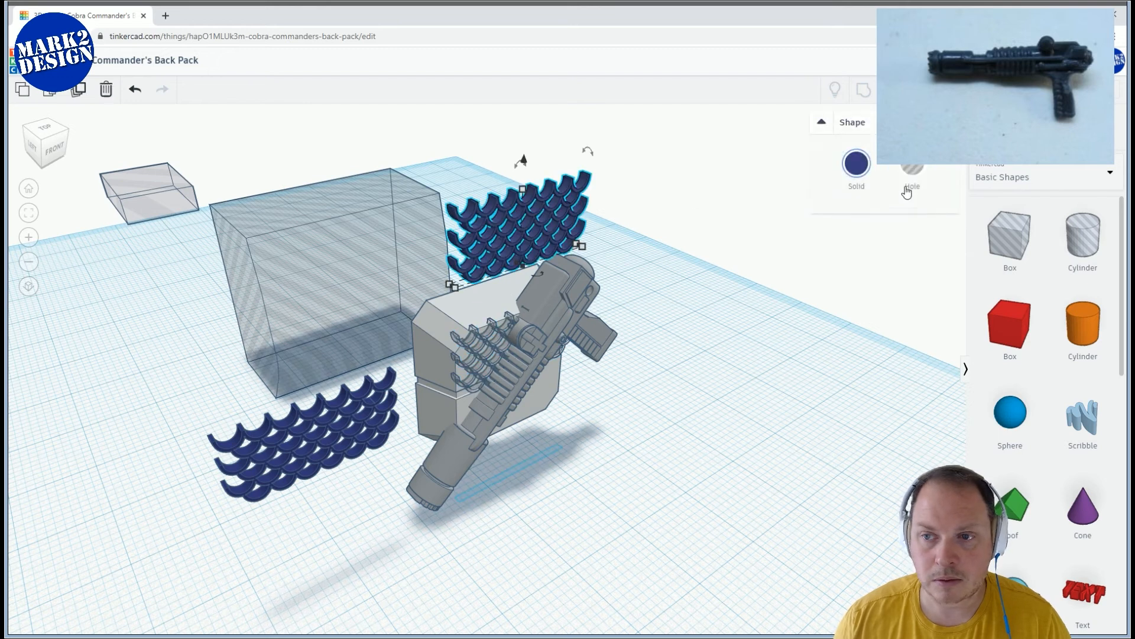
left_click(908, 178)
left_click(750, 391)
left_click(373, 414)
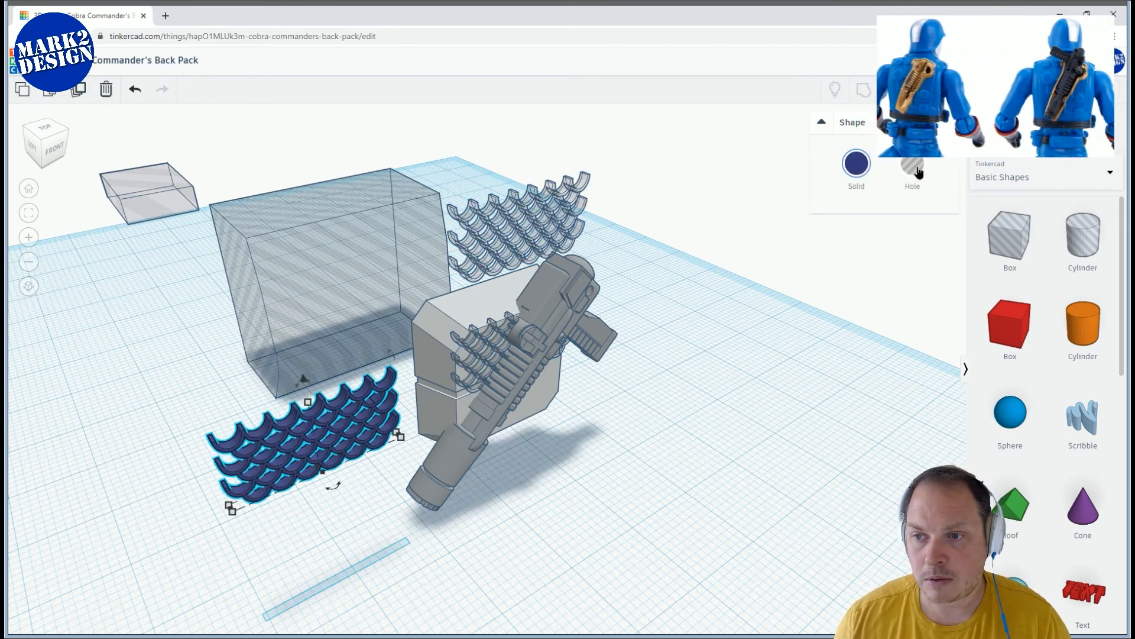
Group the fitted scale pattern hole with the back pack to cut the scales into its upper front
left_click(475, 354)
left_click(500, 292, "shift")
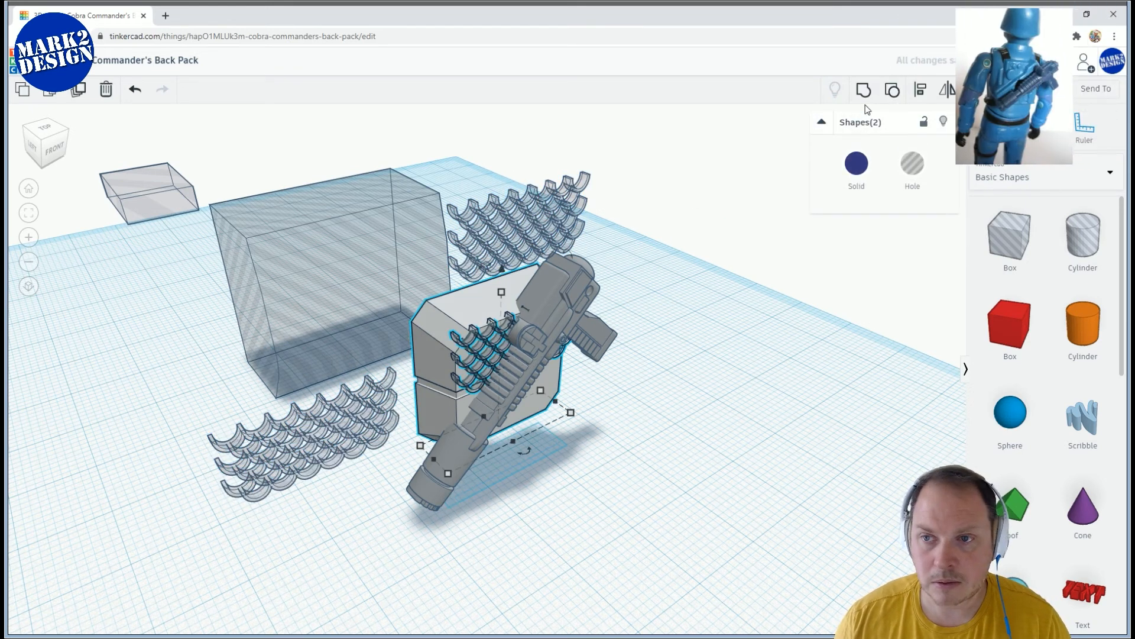
right_click_drag(498, 402, 463, 418)
Move a spare scale pattern hole to the end of the back pack and rotate it -70° as seen from above
left_click_drag(441, 444, 537, 300)
right_click_drag(543, 378, 713, 486)
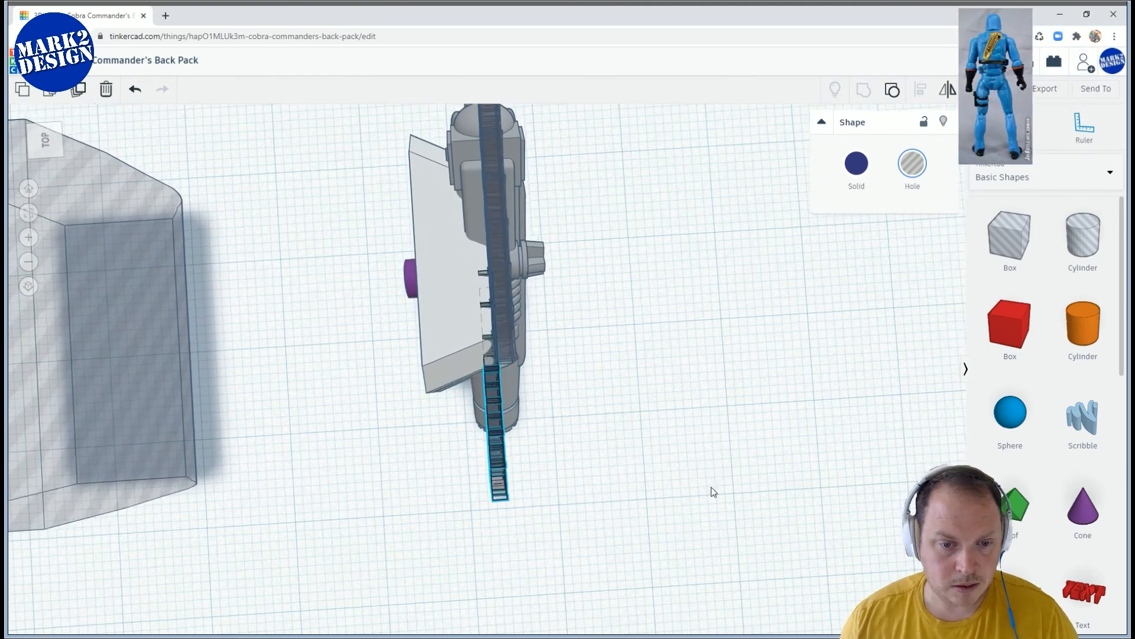
mouse_move(505, 514)
left_click_drag(505, 518, 404, 515)
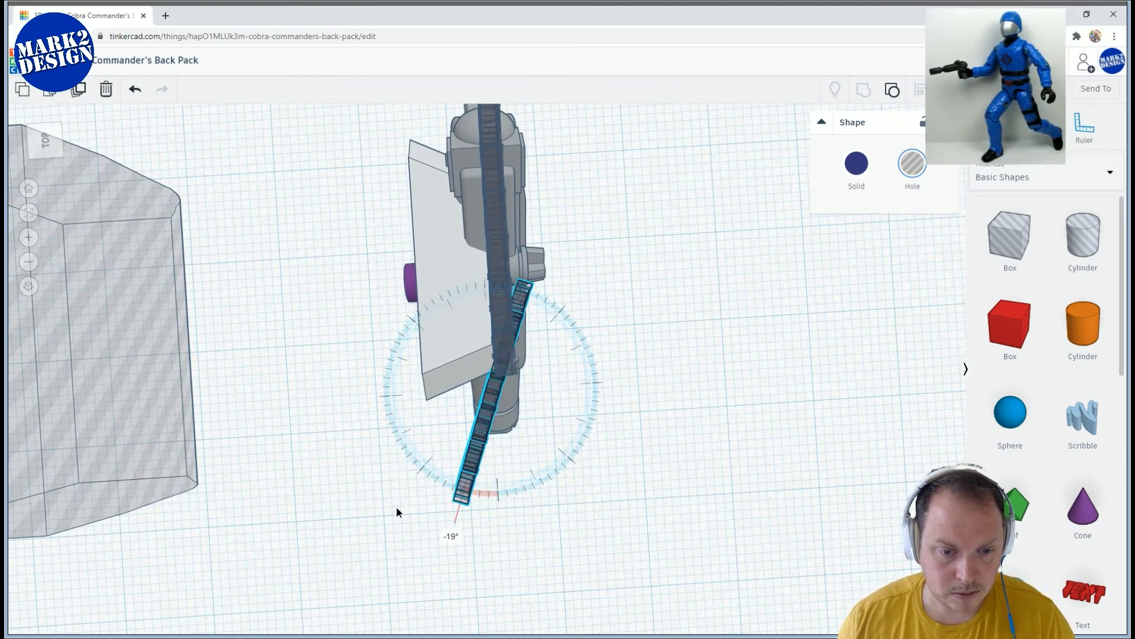
left_click_drag(355, 451, 356, 454)
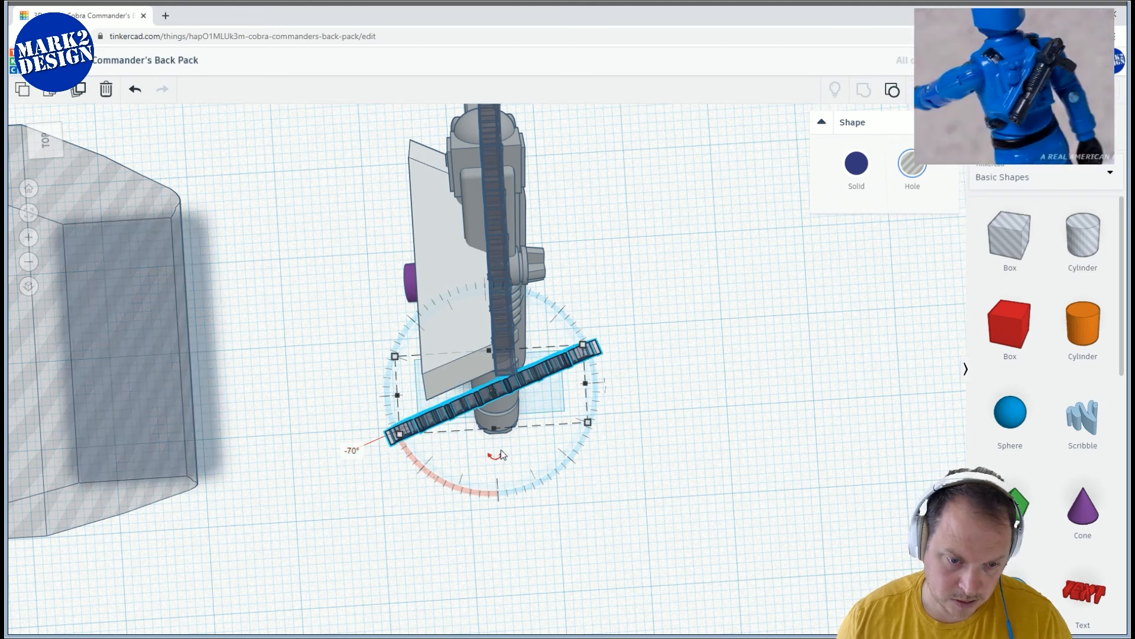
Nudge the rotated scale pattern hole towards the pack until it overlaps the angled end face of the back pack
scroll(489, 393, "up", 3)
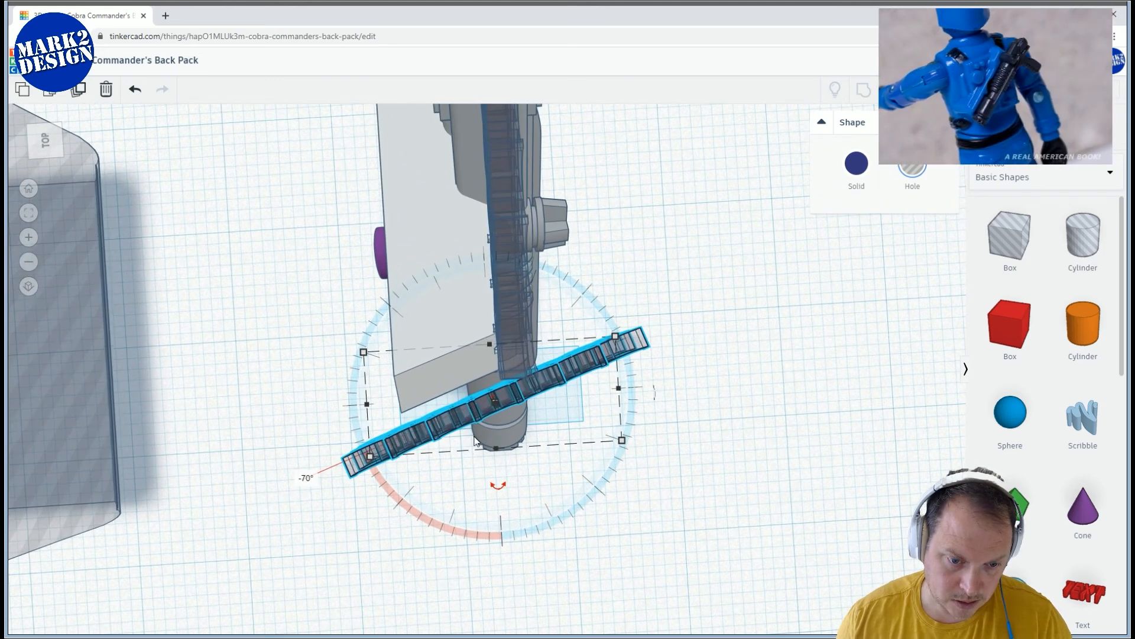
left_click(474, 405)
key("Up")
key("Up")
key("Up")
key("Up")
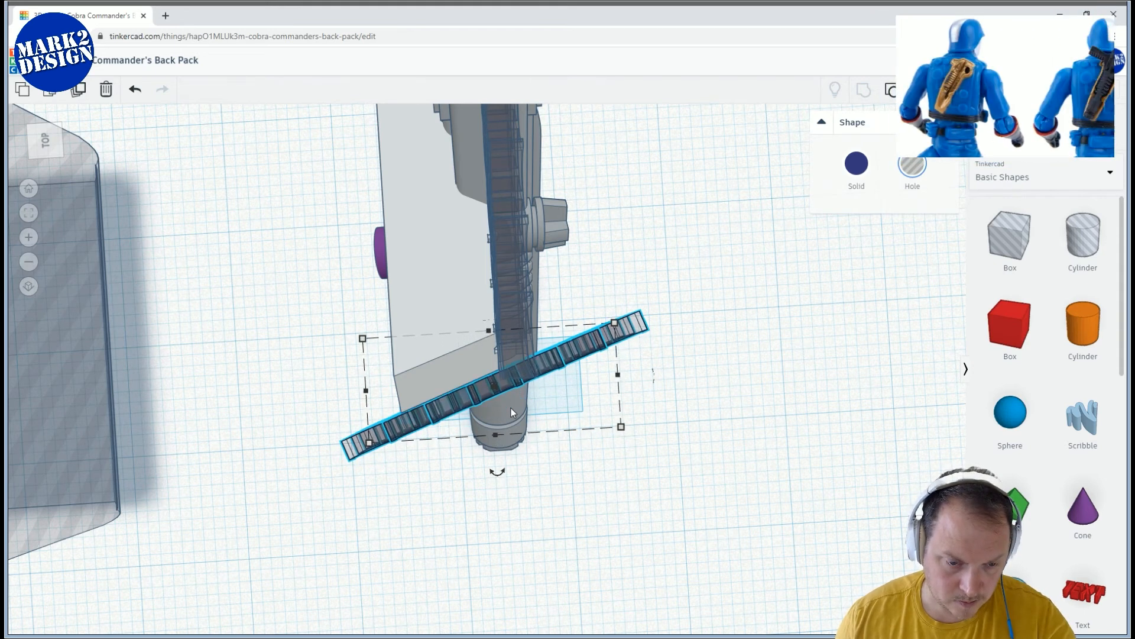
scroll(510, 406, "up", 3)
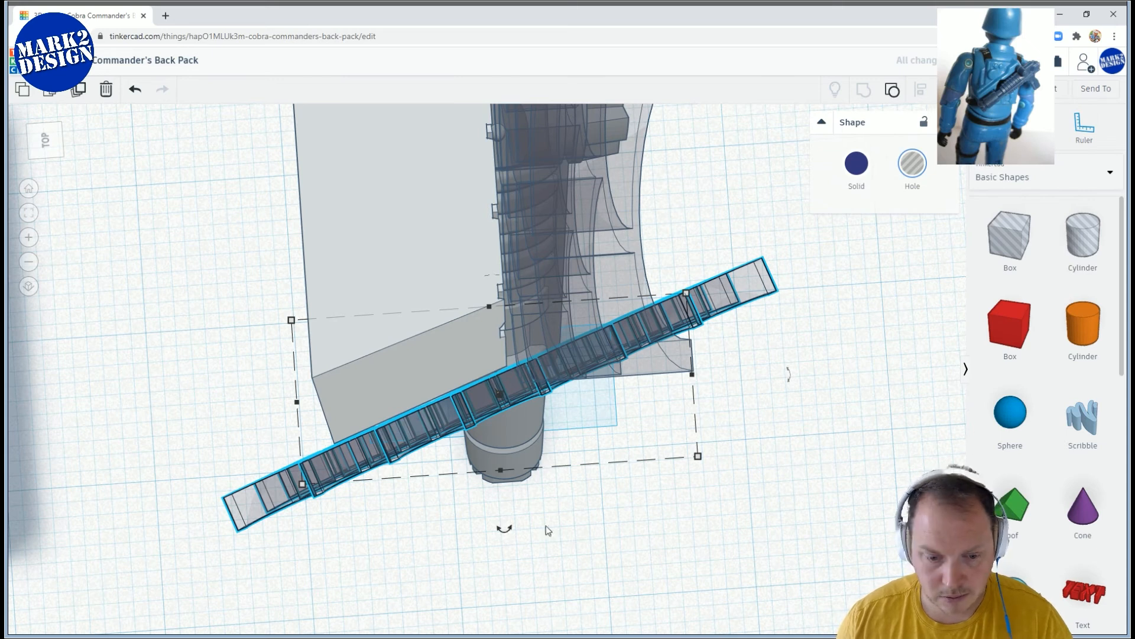
left_click_drag(508, 532, 519, 630)
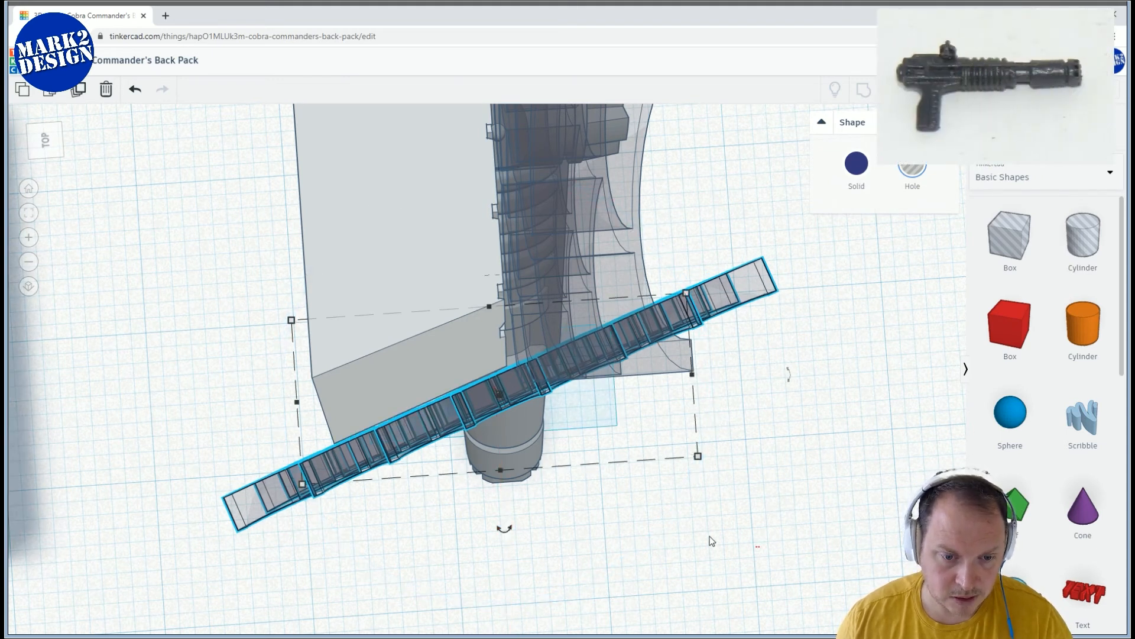
left_click(461, 416)
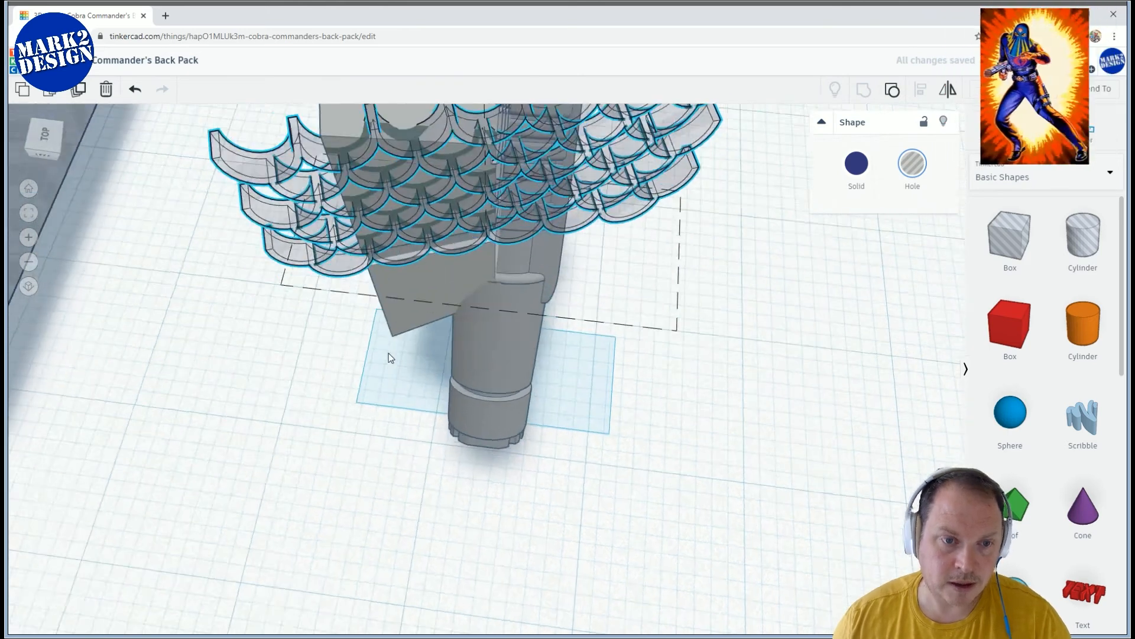
Raise or lower the rotated scale pattern hole until its rows roughly line up with the scales cut into the front
right_click_drag(389, 357, 477, 233)
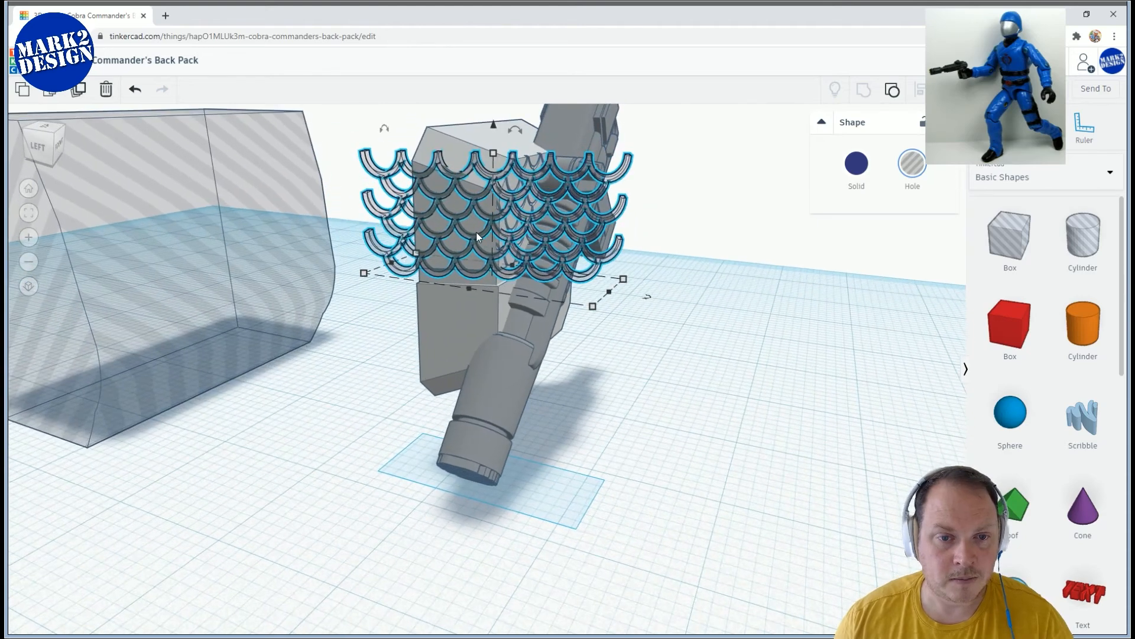
right_click_drag(477, 232, 221, 222)
scroll(269, 247, "up", 2)
right_click_drag(269, 251, 425, 214)
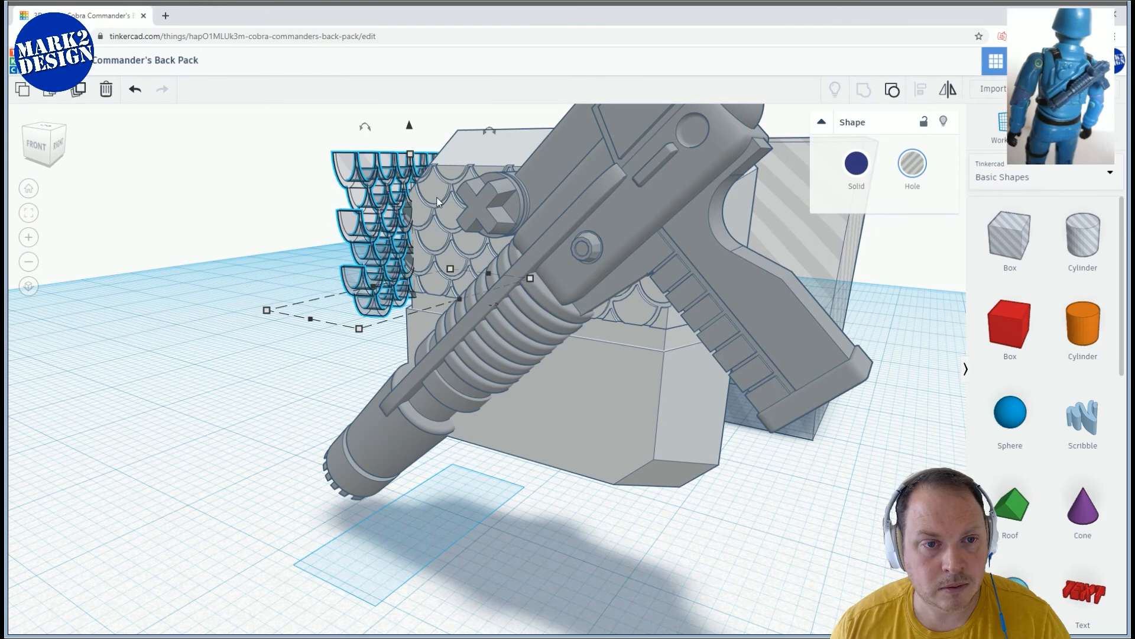
left_click_drag(409, 126, 412, 123)
right_click_drag(413, 123, 463, 350)
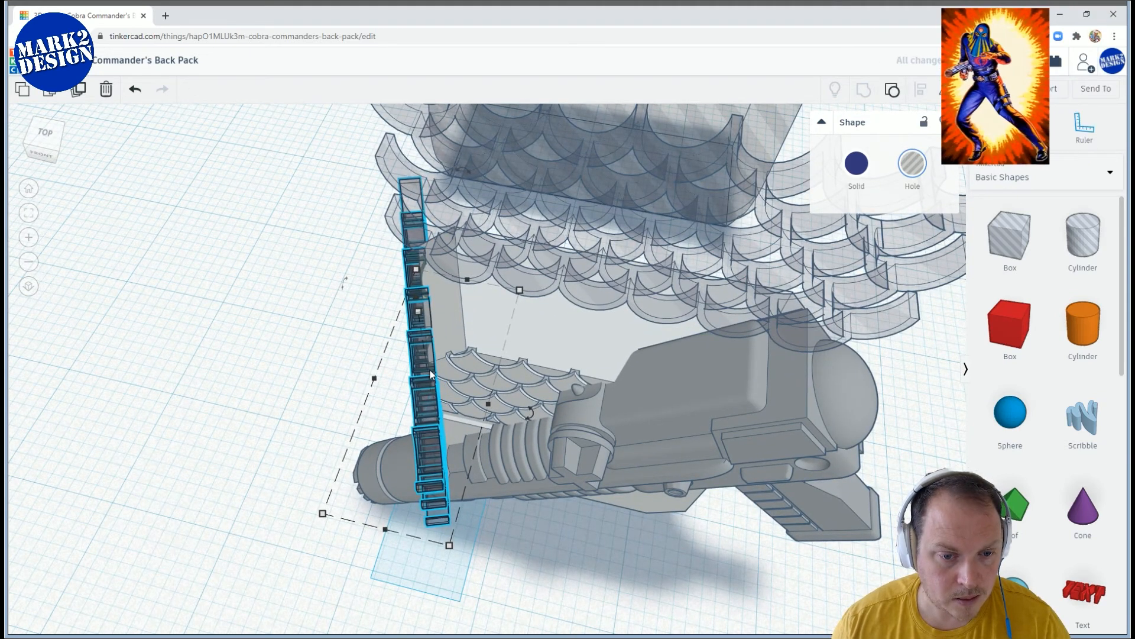
right_click_drag(431, 374, 401, 236)
left_click_drag(403, 119, 401, 122)
right_click_drag(401, 158, 352, 156)
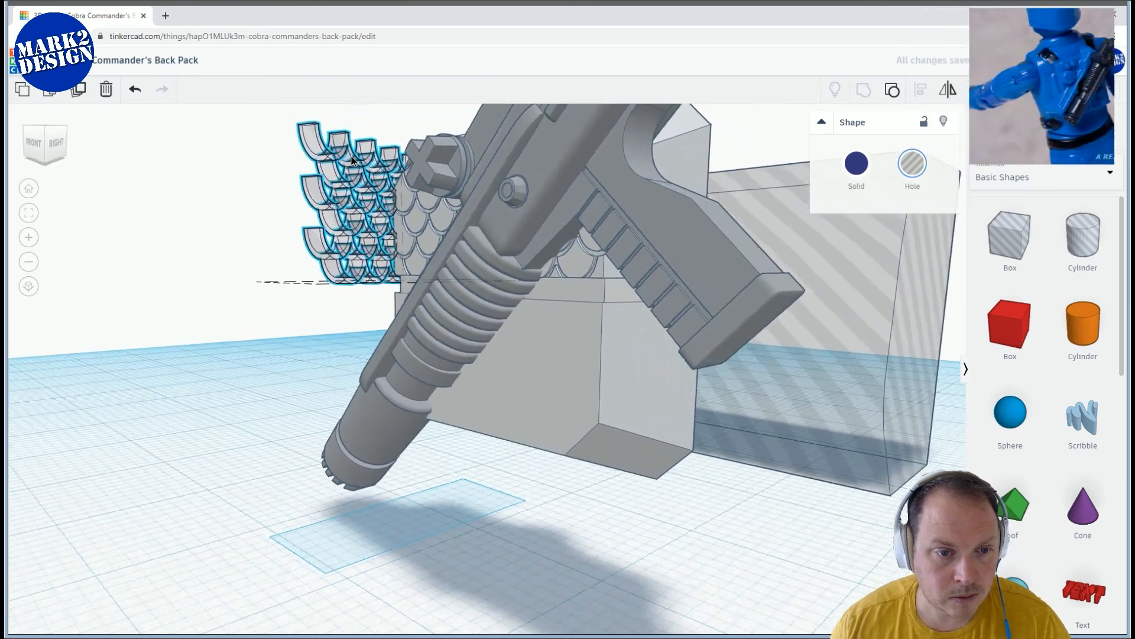
Fine-tune the hole's height so its lowest row meets the lowest row of front scales at the pack's corner
scroll(402, 207, "up", 4)
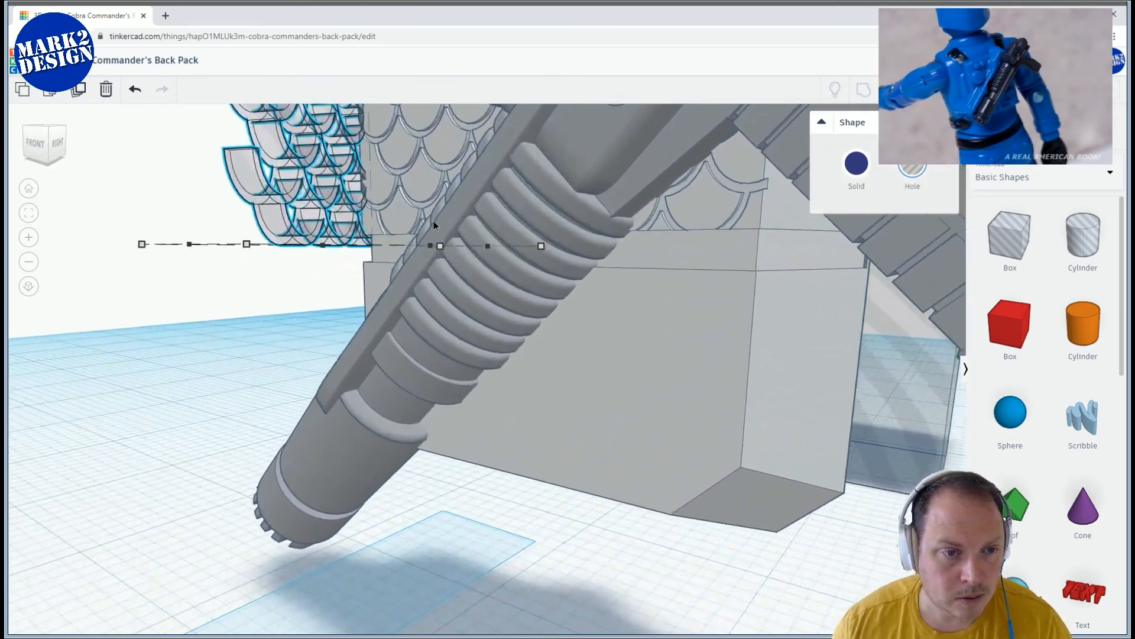
middle_click_drag(434, 225, 577, 334)
right_click_drag(577, 335, 524, 334)
middle_click_drag(524, 334, 512, 324)
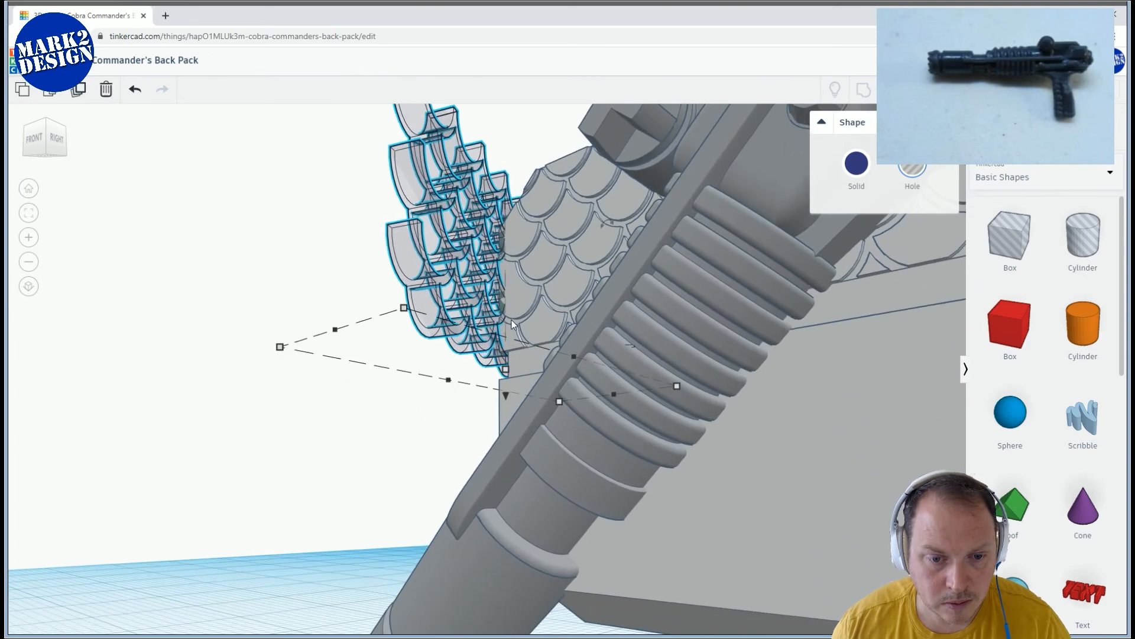
scroll(512, 323, "up", 3)
left_click_drag(518, 395, 509, 406)
right_click_drag(509, 406, 491, 403)
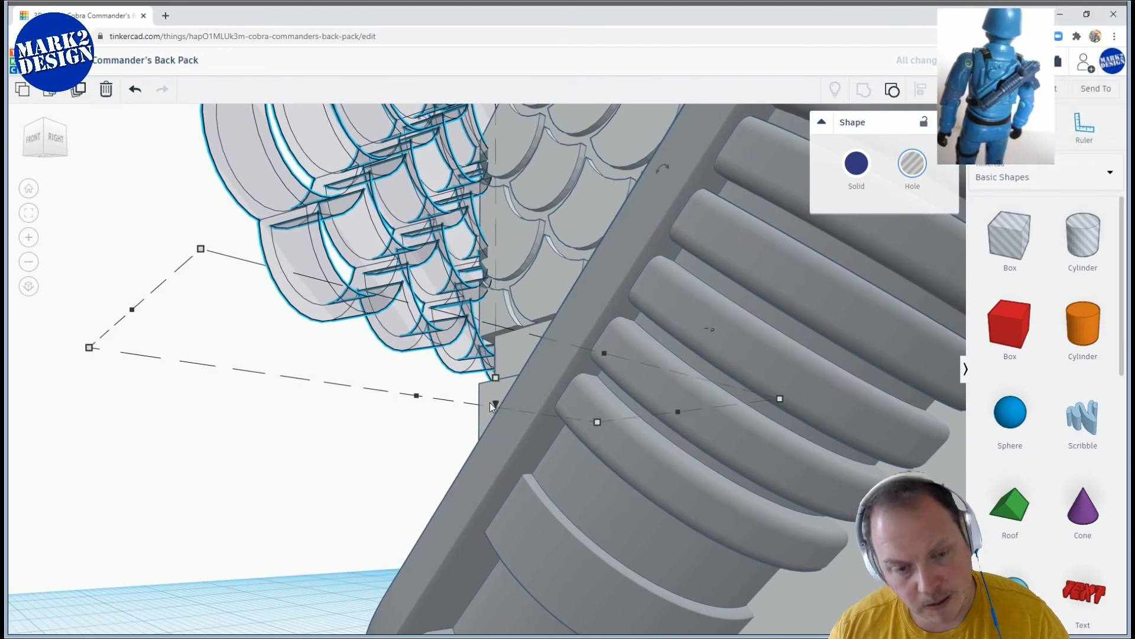
Try nudging the rotated scale pattern hole sideways along the back pack, then move it back
key("Left")
key("Left")
key("Left")
key("Left")
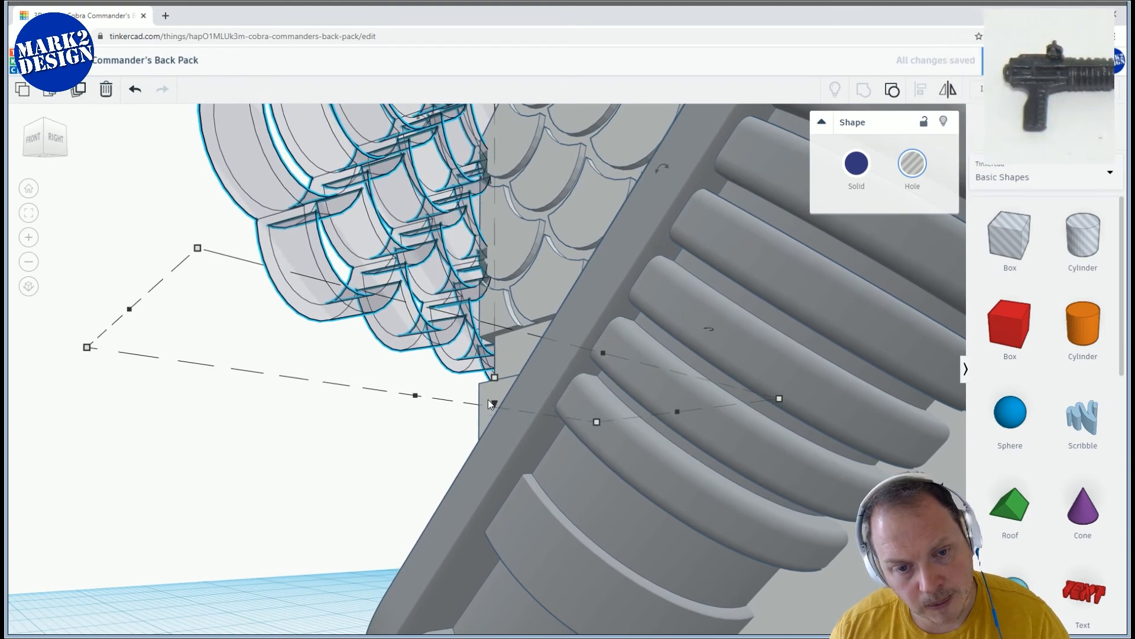
key("Right")
key("Right")
key("Right")
key("Right")
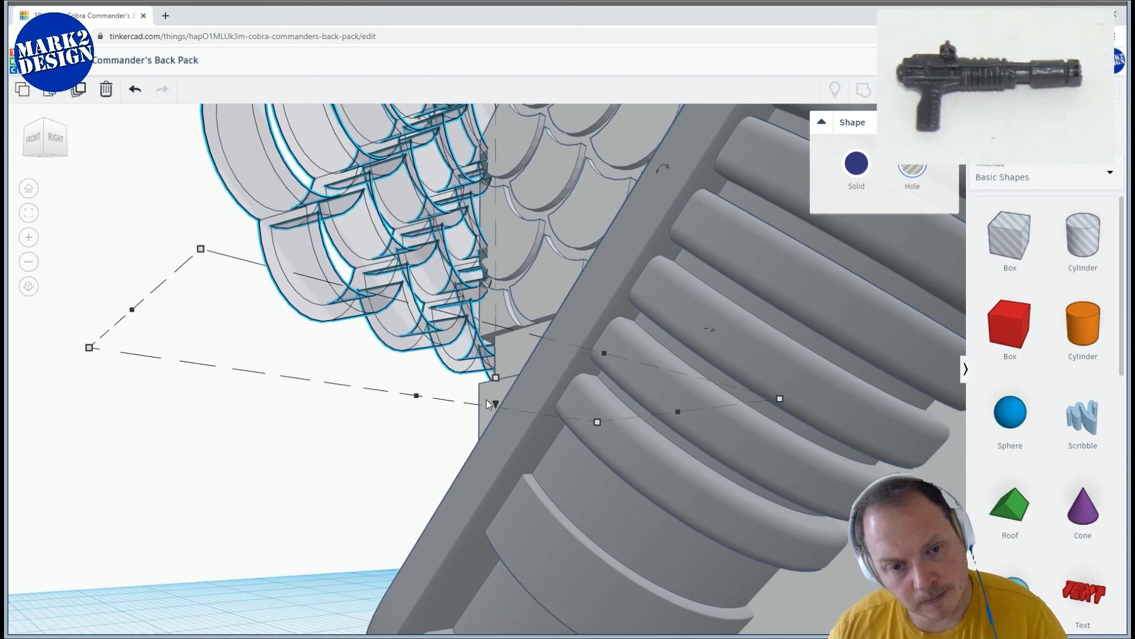
Try grouping the rotated scale pattern hole with the back pack to cut scales into its angled end face
right_click_drag(485, 400, 679, 400)
scroll(651, 407, "down", 3)
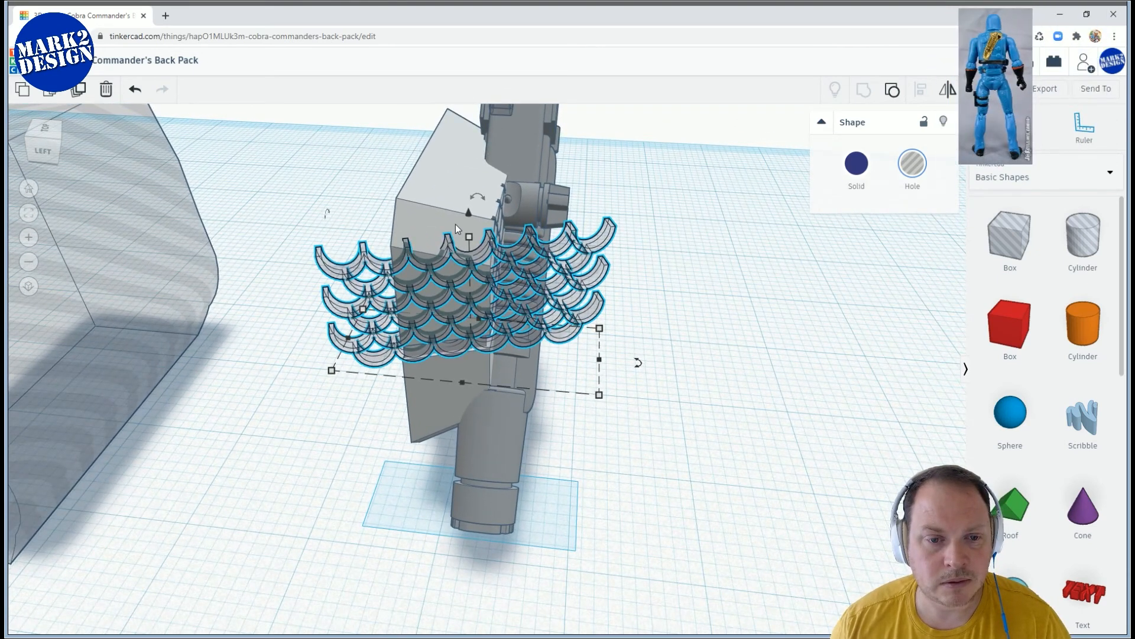
left_click(862, 90)
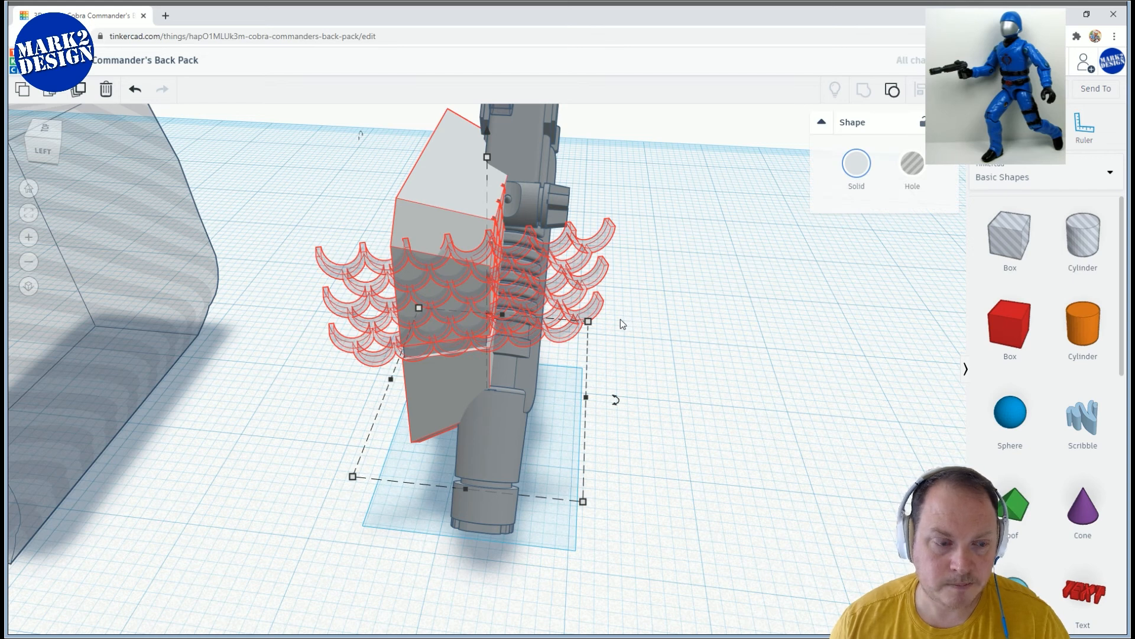
right_click_drag(534, 290, 427, 258)
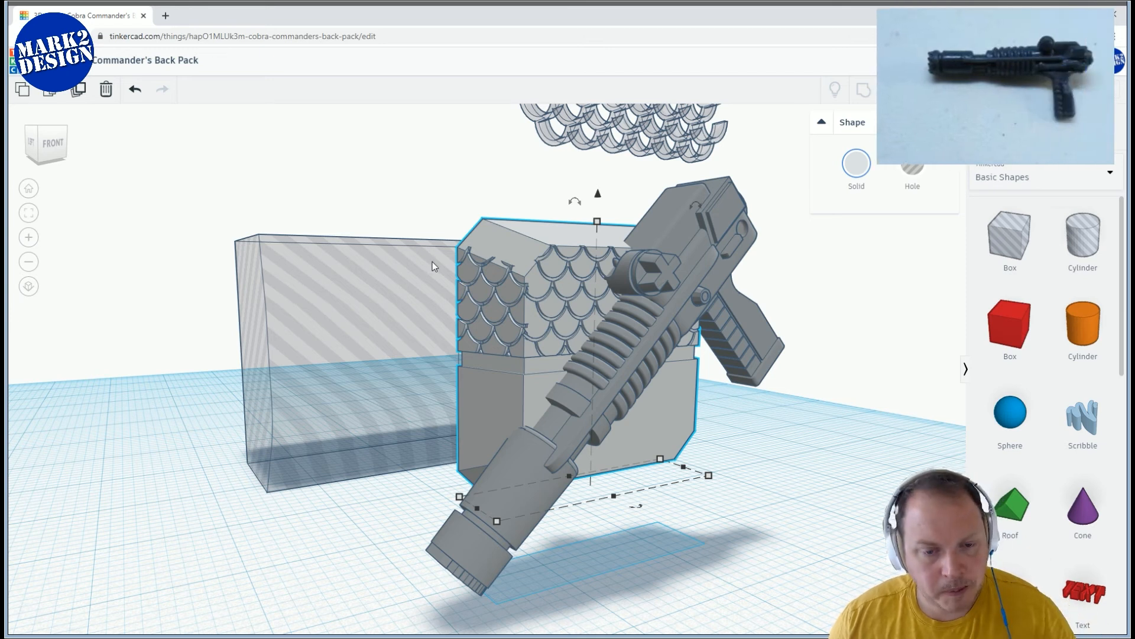
key("ctrl+z")
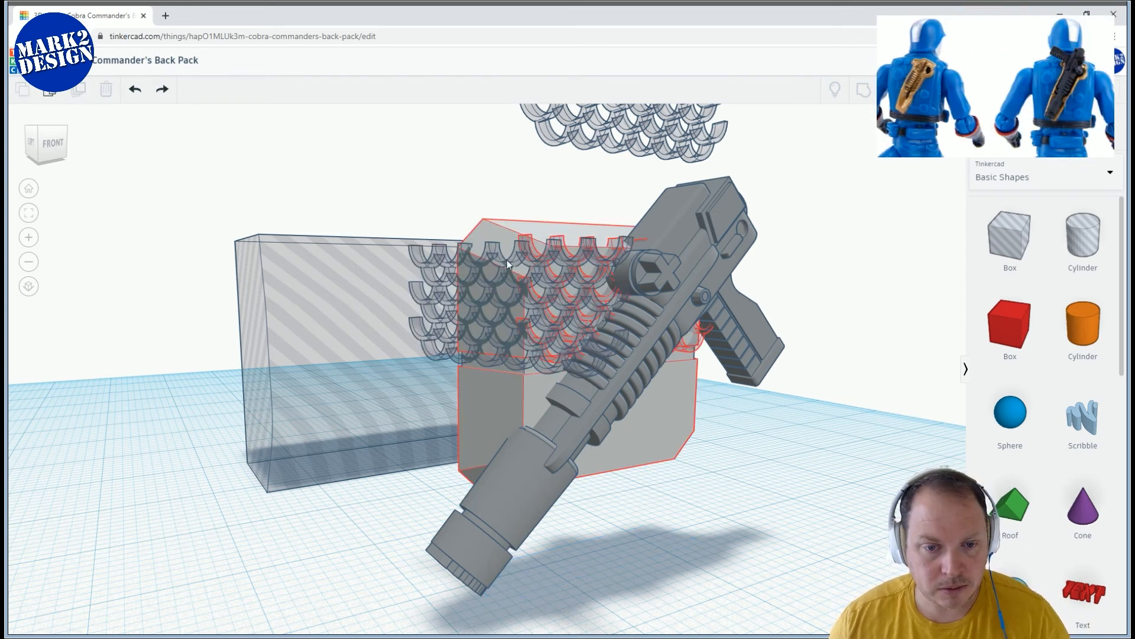
left_click(526, 241)
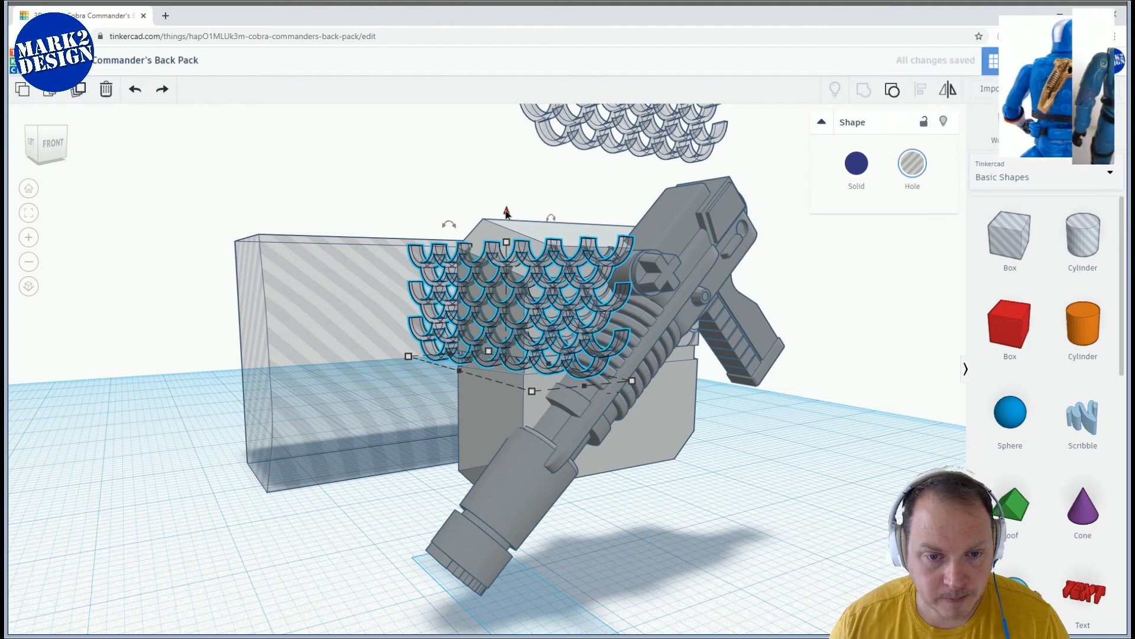
left_click(537, 228, "shift")
left_click(863, 90)
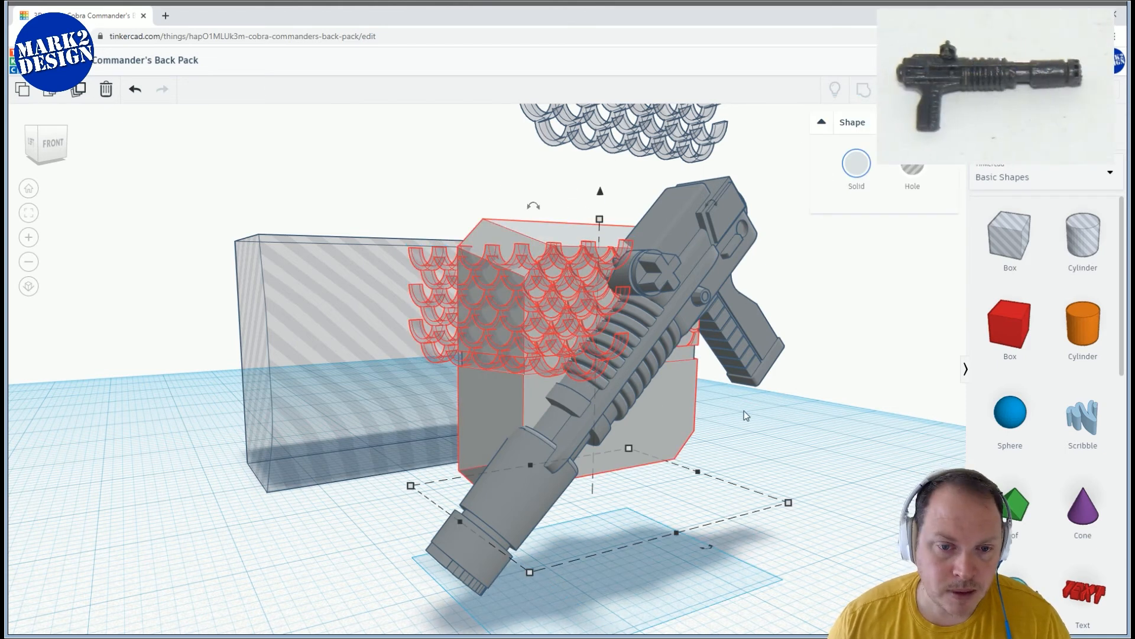
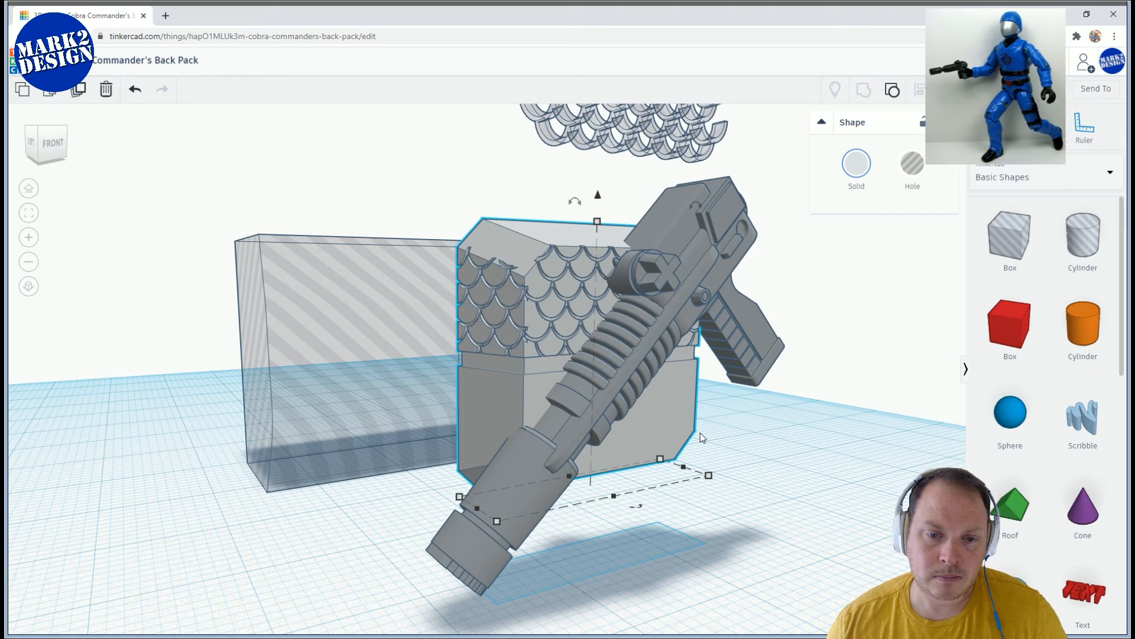
key("ctrl+z")
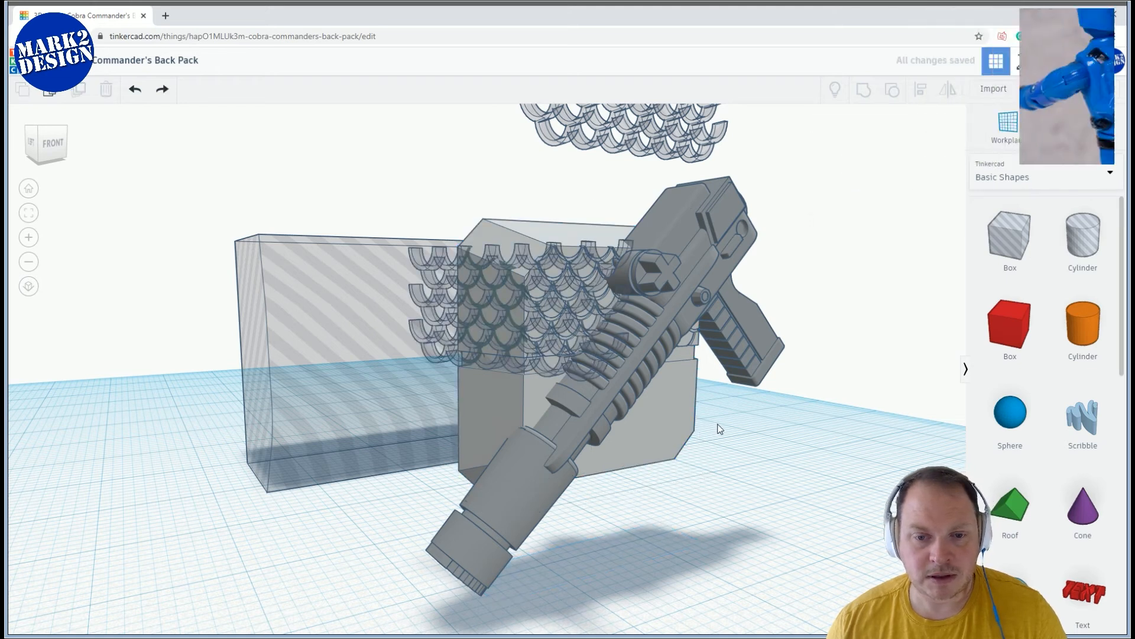
Duplicate the rotated scale pattern hole and move the copy about 27.7 mm towards the opposite end of the back pack
right_click_drag(704, 405, 547, 356)
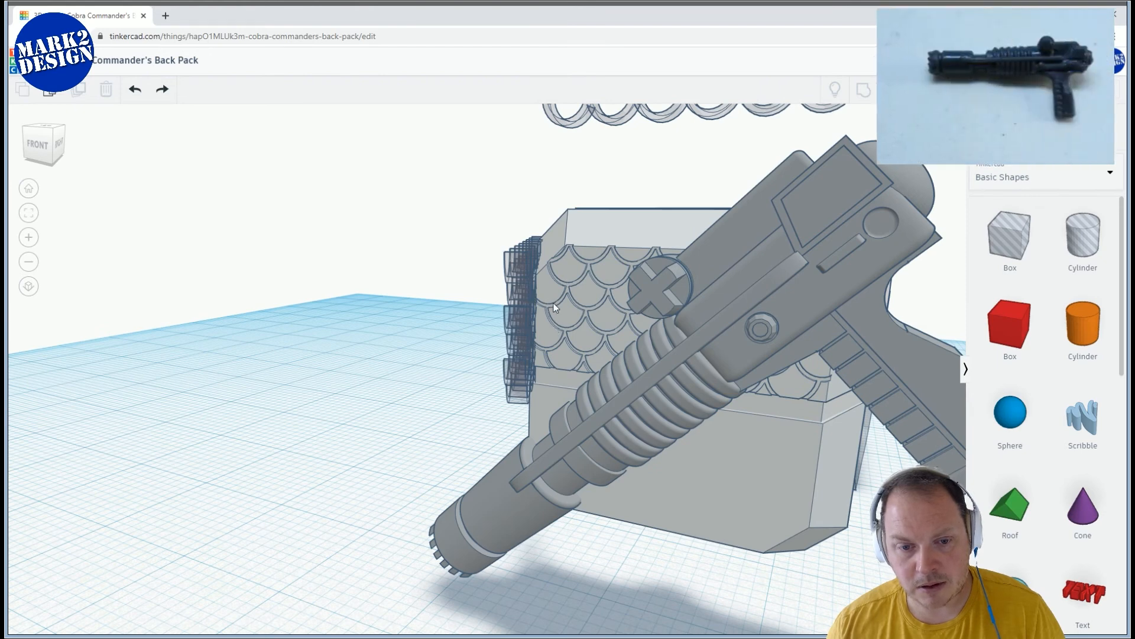
right_click_drag(495, 201, 391, 376)
right_click_drag(451, 440, 458, 447)
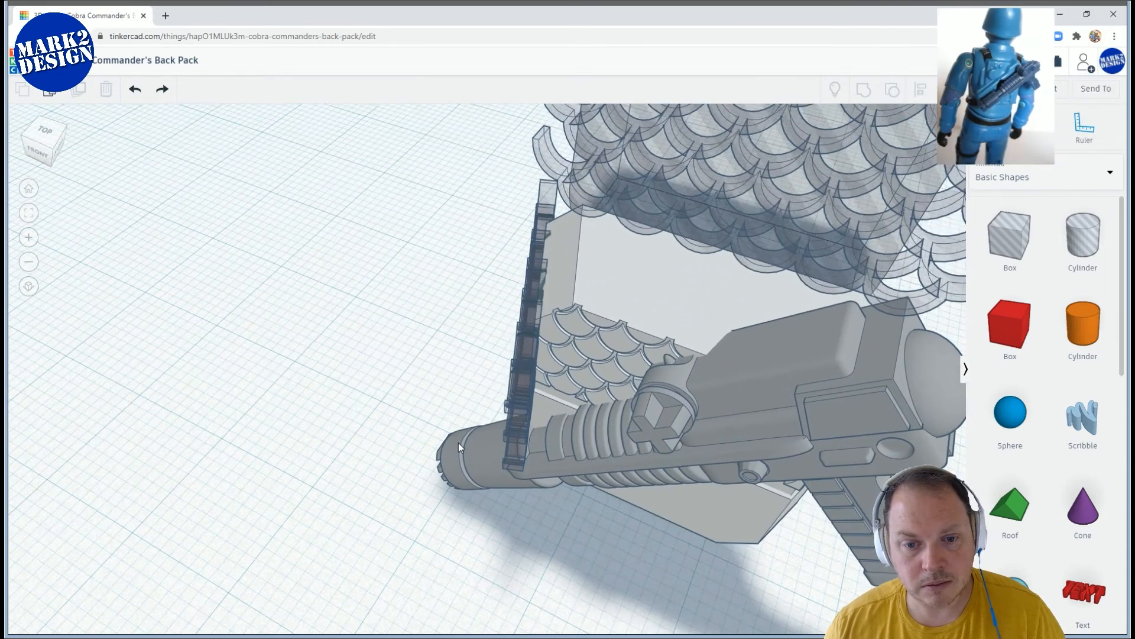
left_click(520, 363)
right_click_drag(474, 368, 556, 435)
scroll(556, 435, "down", 3)
left_click(73, 91)
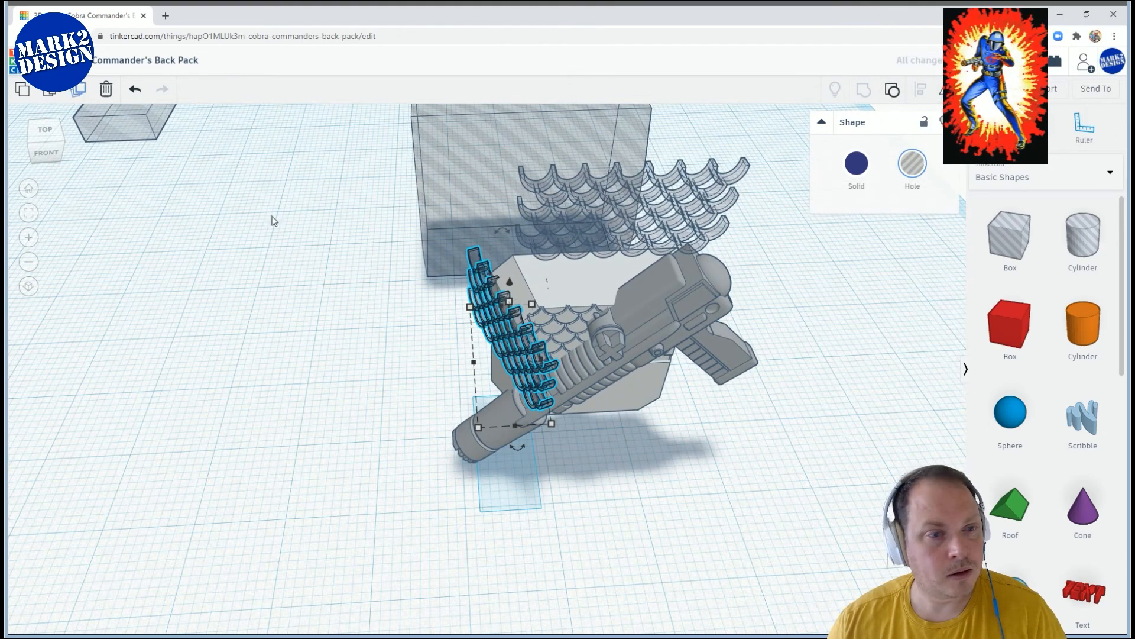
left_click_drag(541, 319, 791, 320)
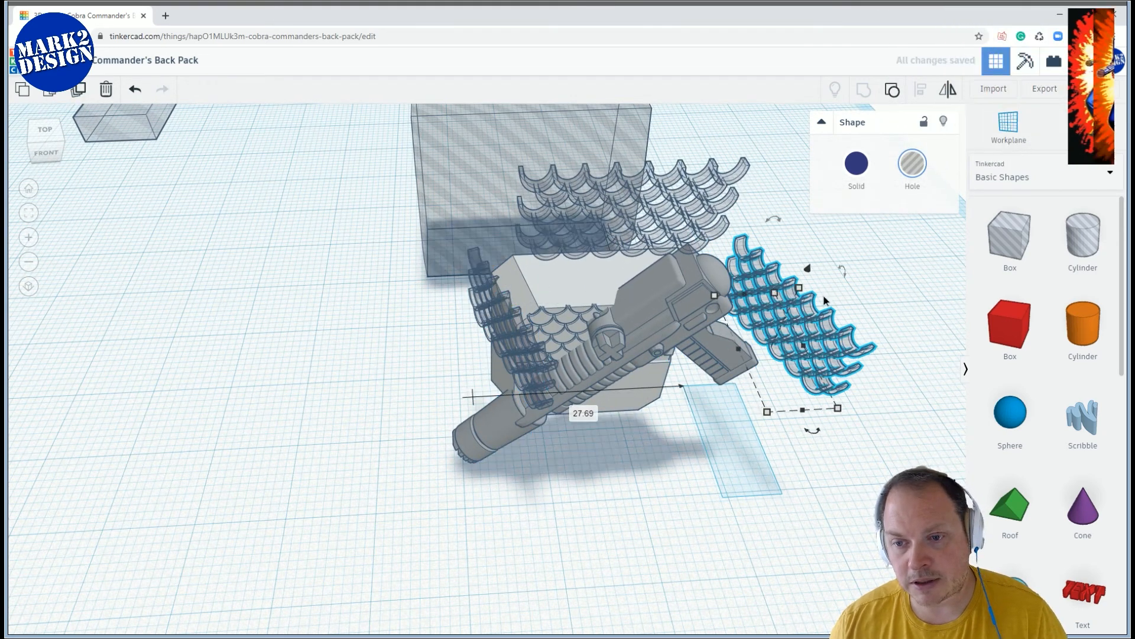
Mirror the copied scale pattern hole and fit it against the opposite angled end face of the back pack
middle_click_drag(885, 304, 615, 297)
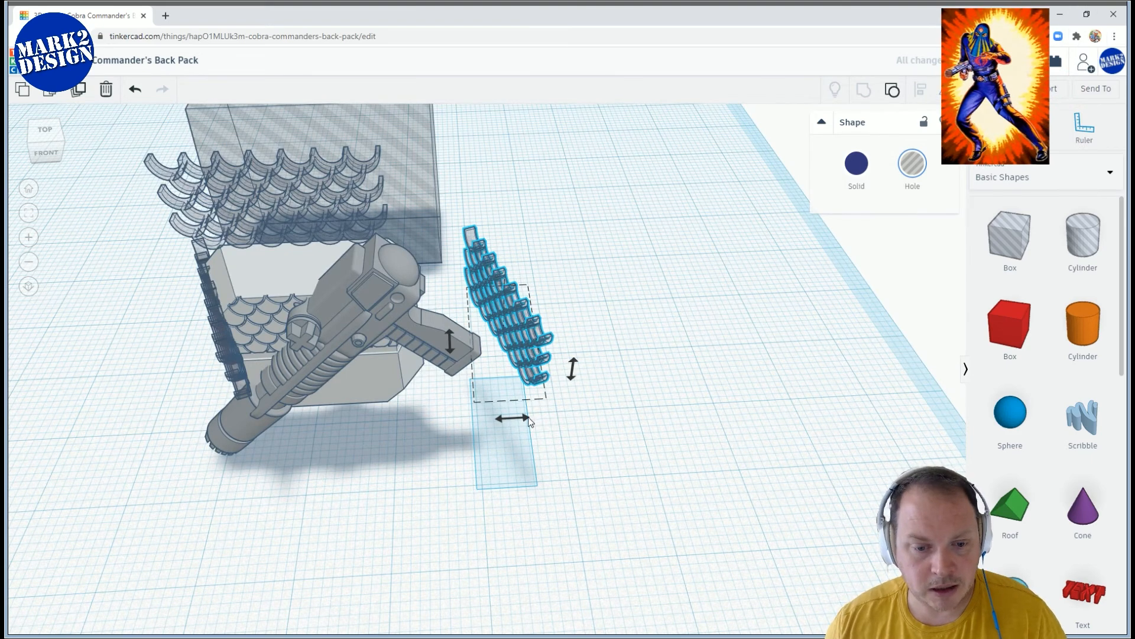
right_click_drag(549, 460, 520, 338)
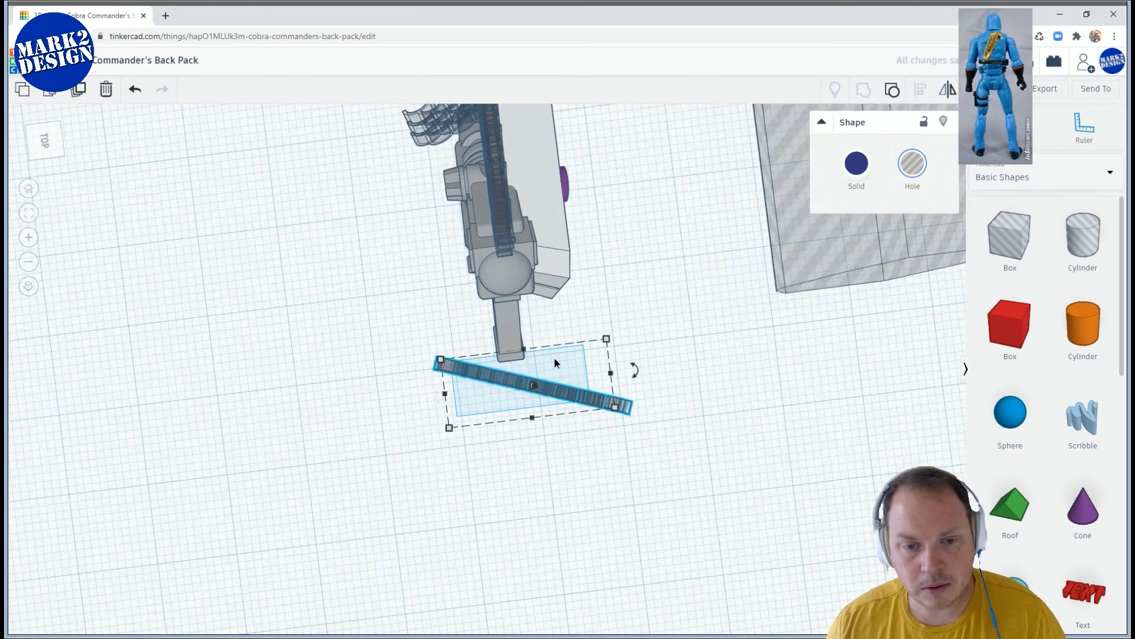
right_click_drag(556, 275, 648, 372)
scroll(650, 372, "up", 3)
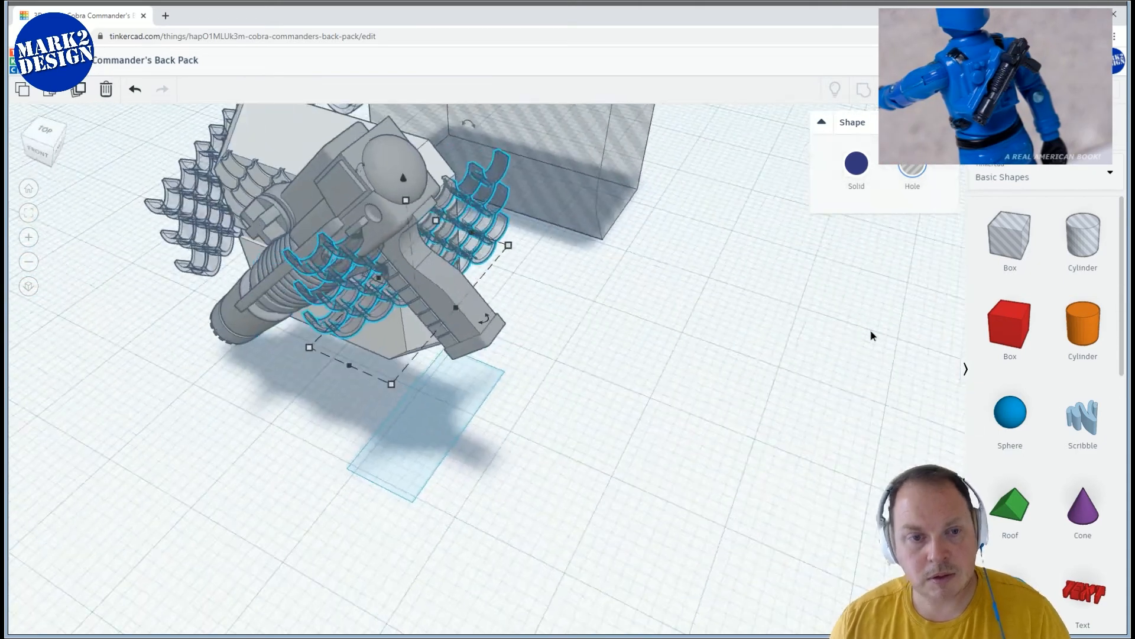
right_click_drag(872, 336, 78, 319)
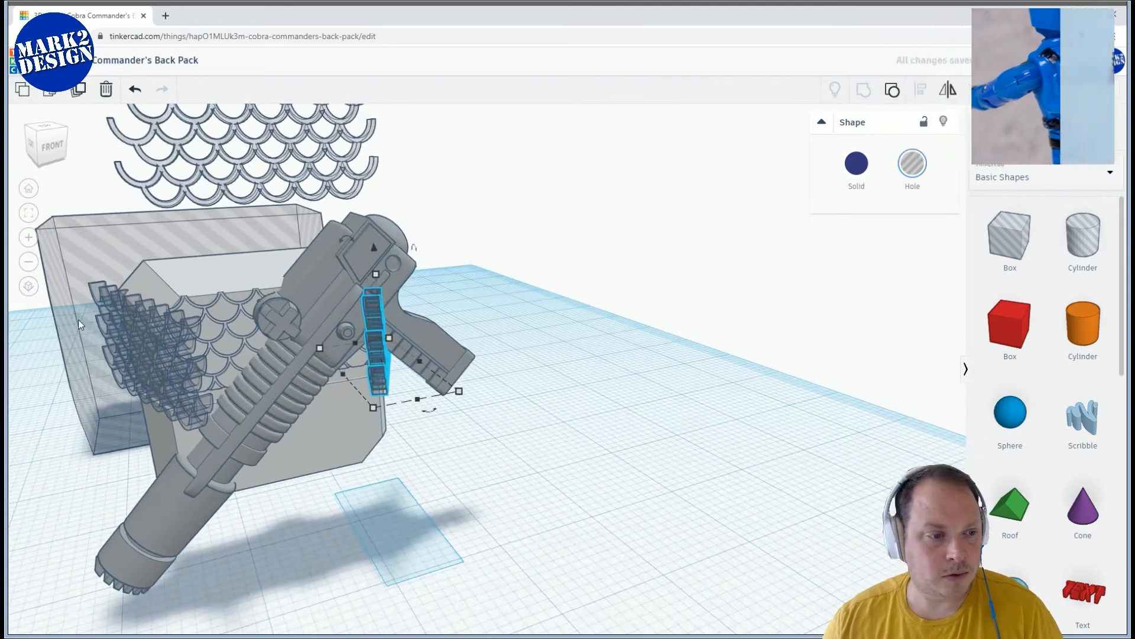
scroll(473, 361, "down", 3)
Group both angled scale pattern holes with the back pack to cut scales into its two angled end faces
right_click_drag(473, 367, 499, 568)
left_click(498, 535)
left_click(402, 382)
left_click(240, 366, "shift")
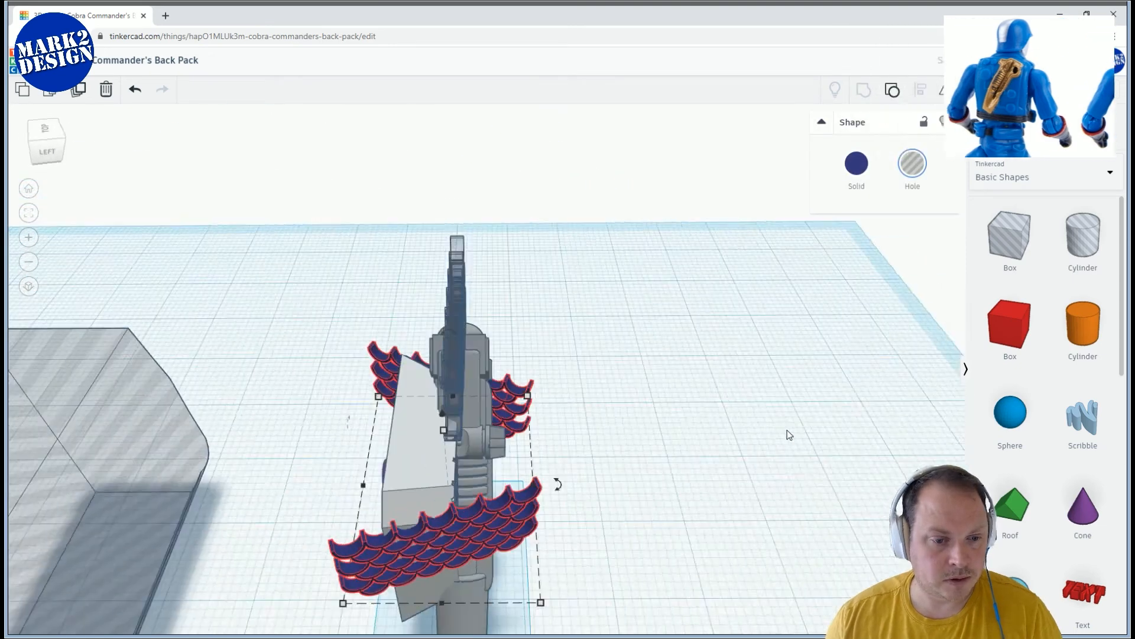
right_click_drag(786, 431, 594, 480)
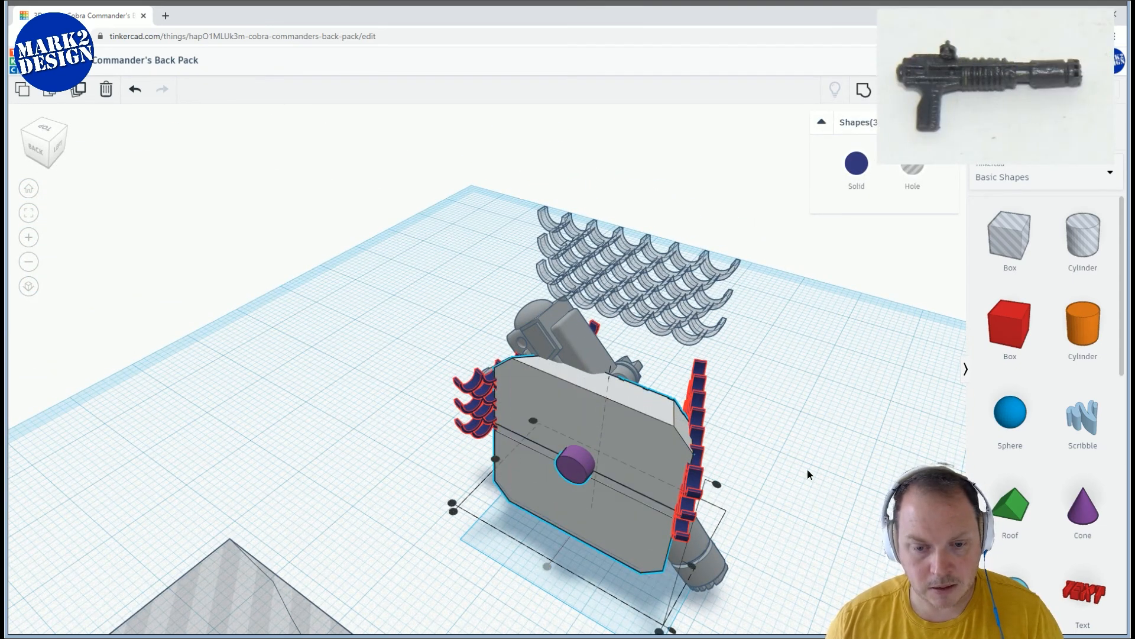
left_click(471, 450)
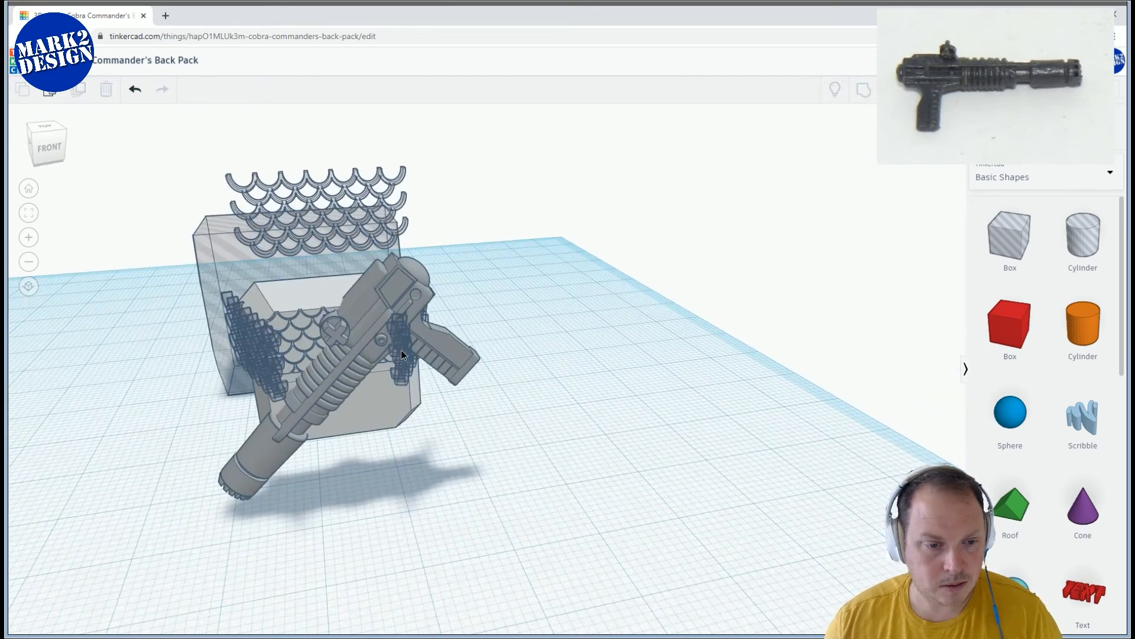
left_click(401, 349)
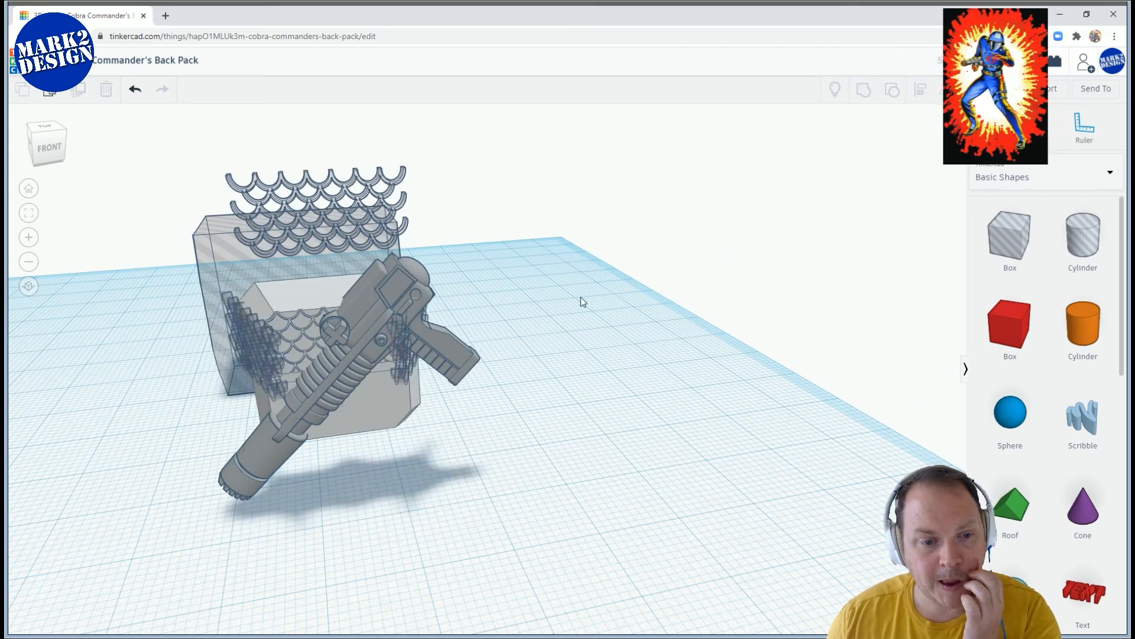
Lower the upright scale pattern hole floating above the back pack to the level of its sloped top face
right_click_drag(550, 335, 357, 305)
left_click(357, 305)
right_click_drag(633, 266, 559, 257)
left_click_drag(456, 179, 455, 249)
mouse_move(499, 271)
right_mouse_down()
mouse_move(527, 259)
mouse_move(500, 255)
right_mouse_up()
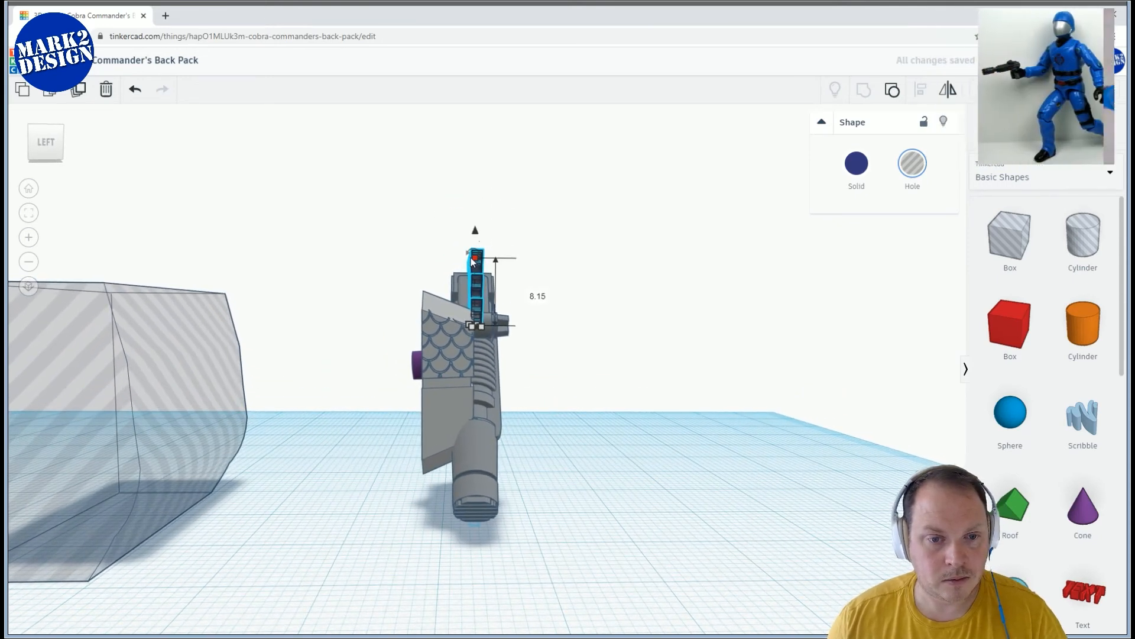
left_click_drag(466, 255, 469, 255)
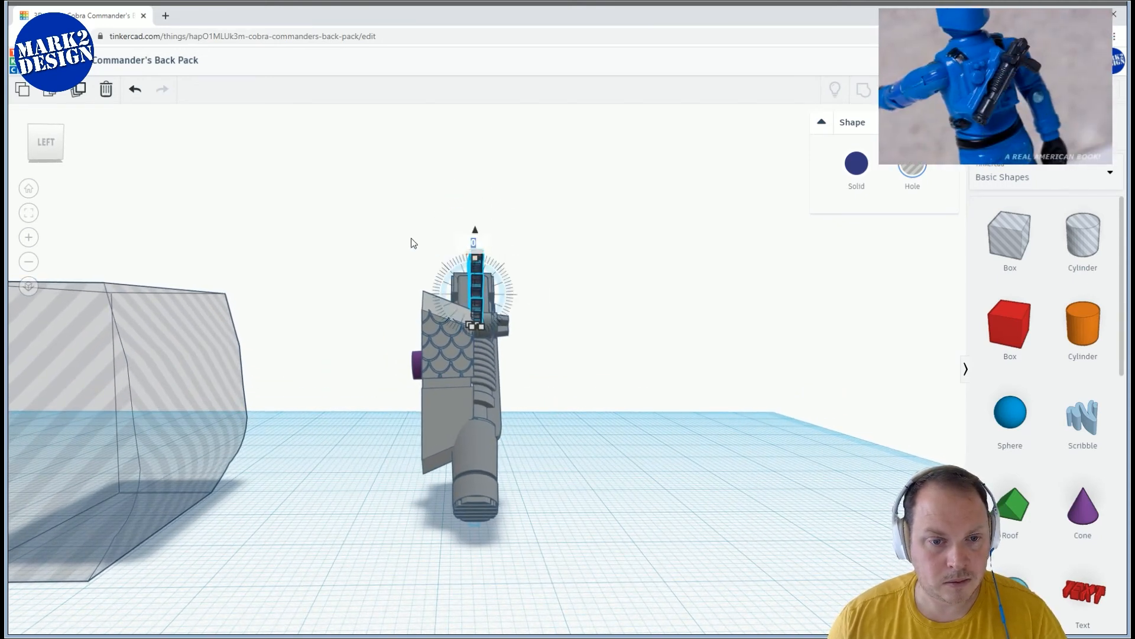
Shift the scale pattern hole towards the rear of the back pack and tilt it to match the sloped top face
scroll(467, 342, "up", 3)
scroll(466, 388, "up", 5)
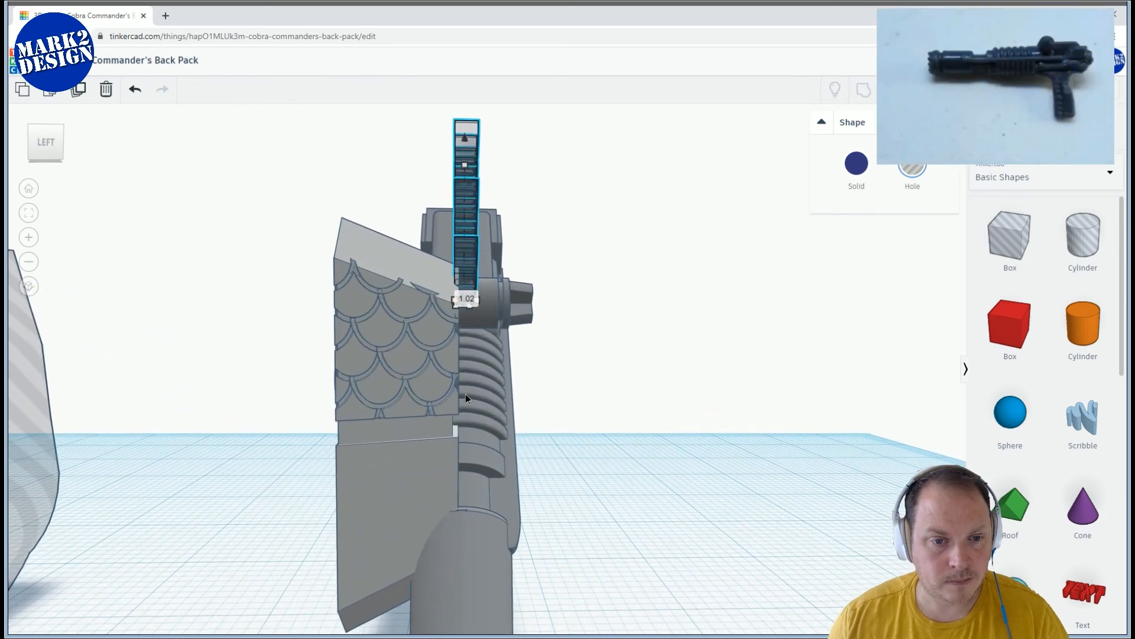
right_click_drag(497, 393, 498, 395)
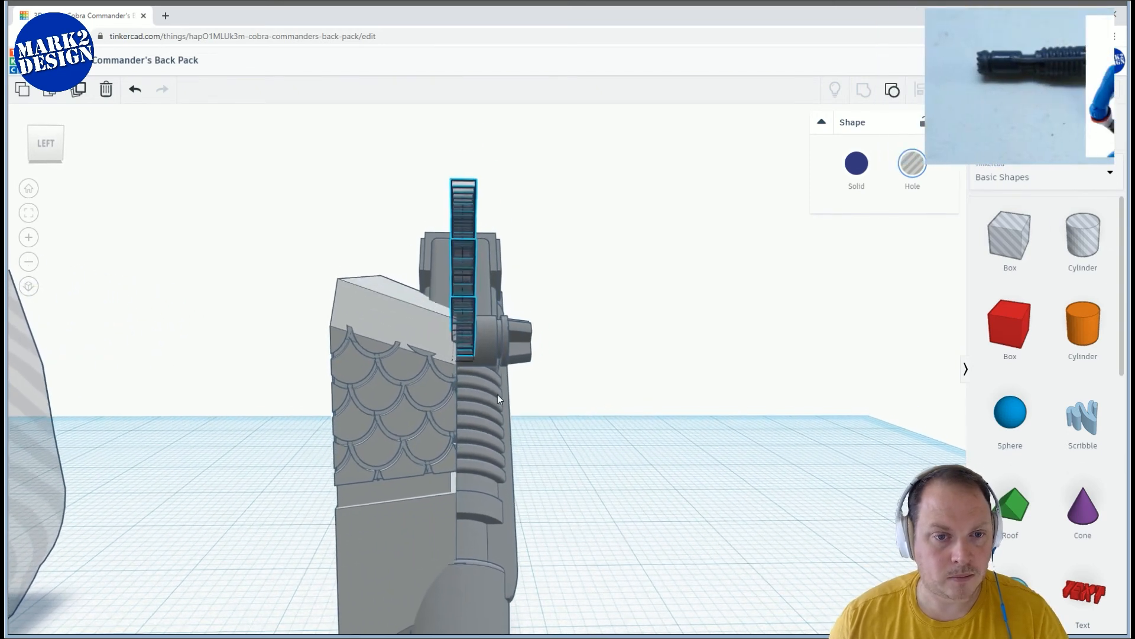
key("Left")
key("Left")
key("Left")
key("Left")
mouse_move(476, 220)
right_mouse_down()
mouse_move(460, 218)
mouse_move(463, 207)
right_mouse_up()
left_click_drag(449, 201, 332, 215)
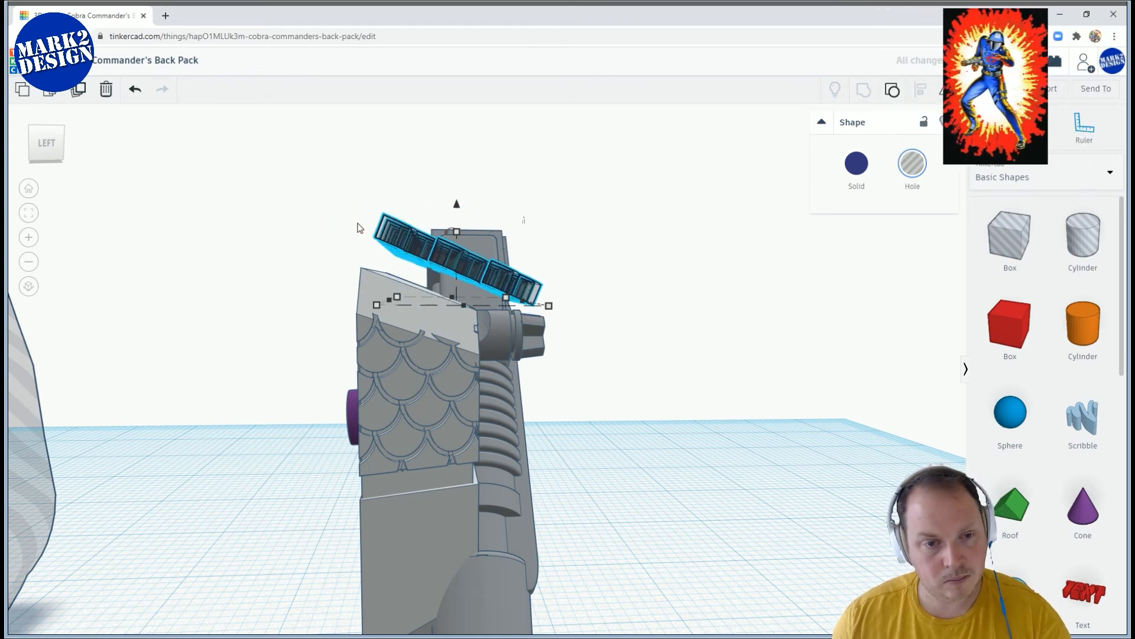
mouse_move(436, 204)
left_mouse_down()
mouse_move(441, 248)
mouse_move(440, 193)
left_mouse_up()
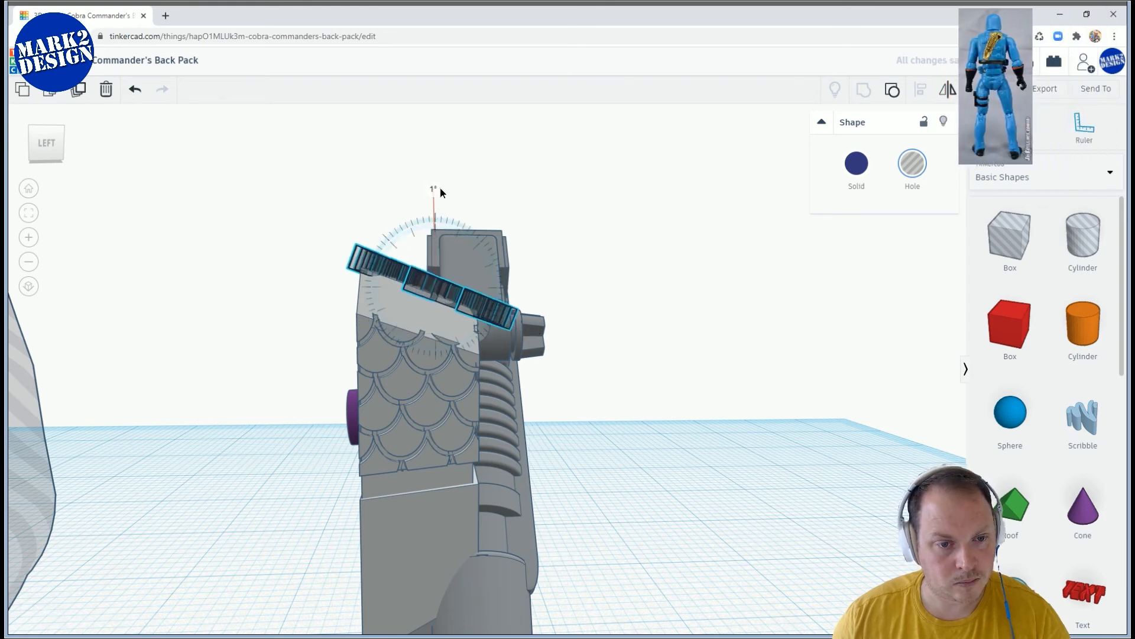
Nudge the tilted scale pattern hole sideways along the top face towards the gun's grip end
right_click_drag(473, 219, 402, 219)
middle_click_drag(328, 296, 398, 253)
right_click_drag(398, 253, 362, 246)
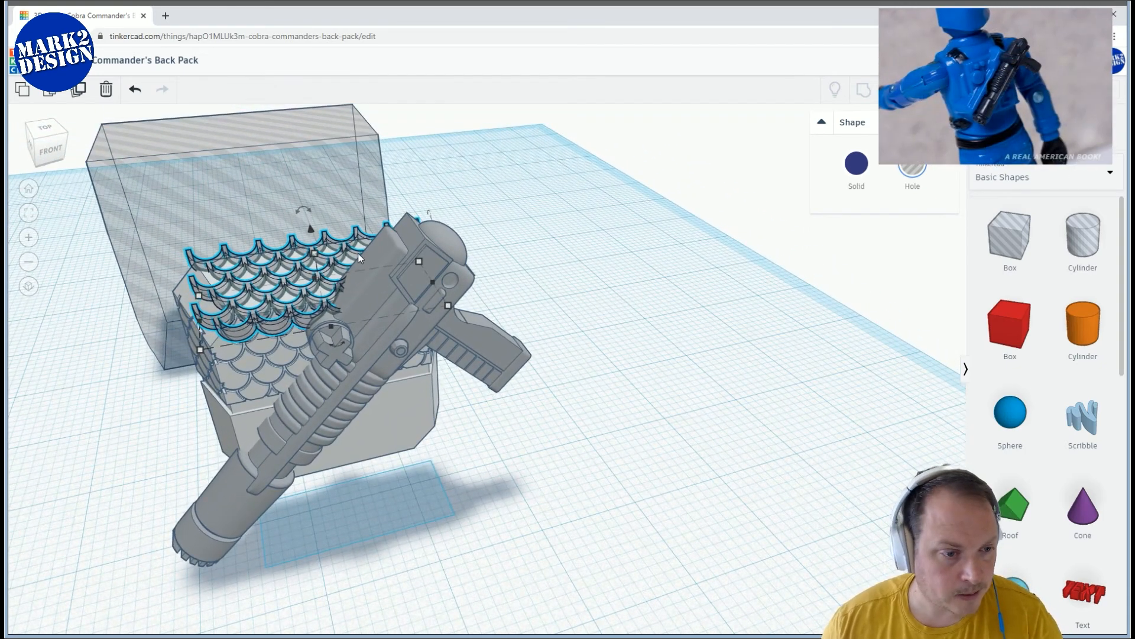
key("Right")
key("Right")
key("Right")
key("Right")
key("Right")
key("Right")
key("Right")
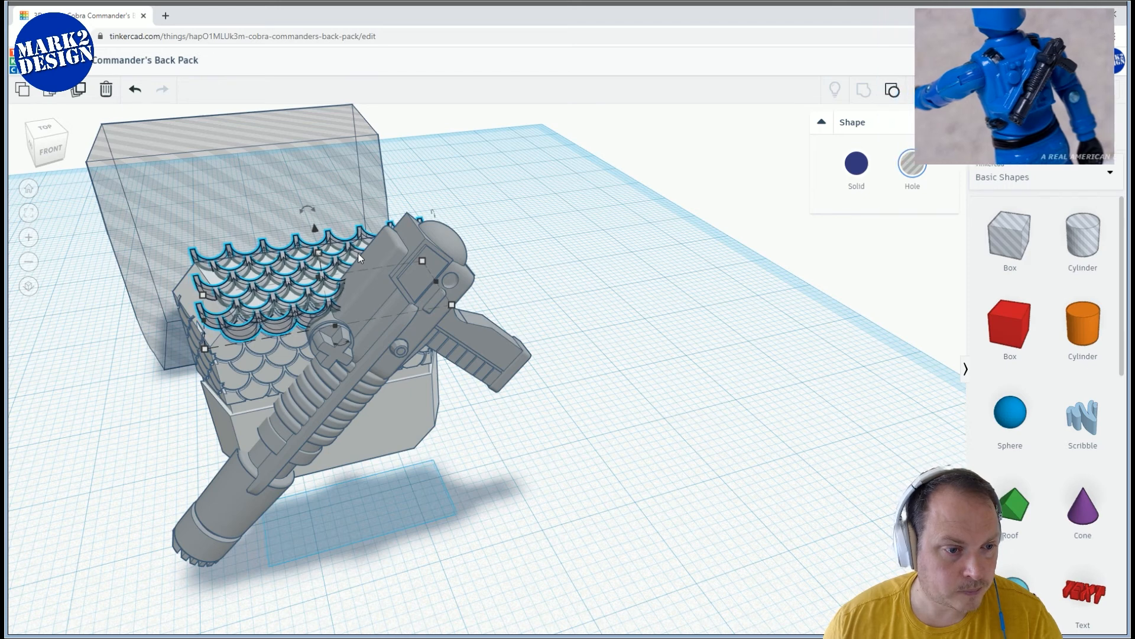
right_click_drag(473, 260, 503, 279)
scroll(503, 279, "up", 3)
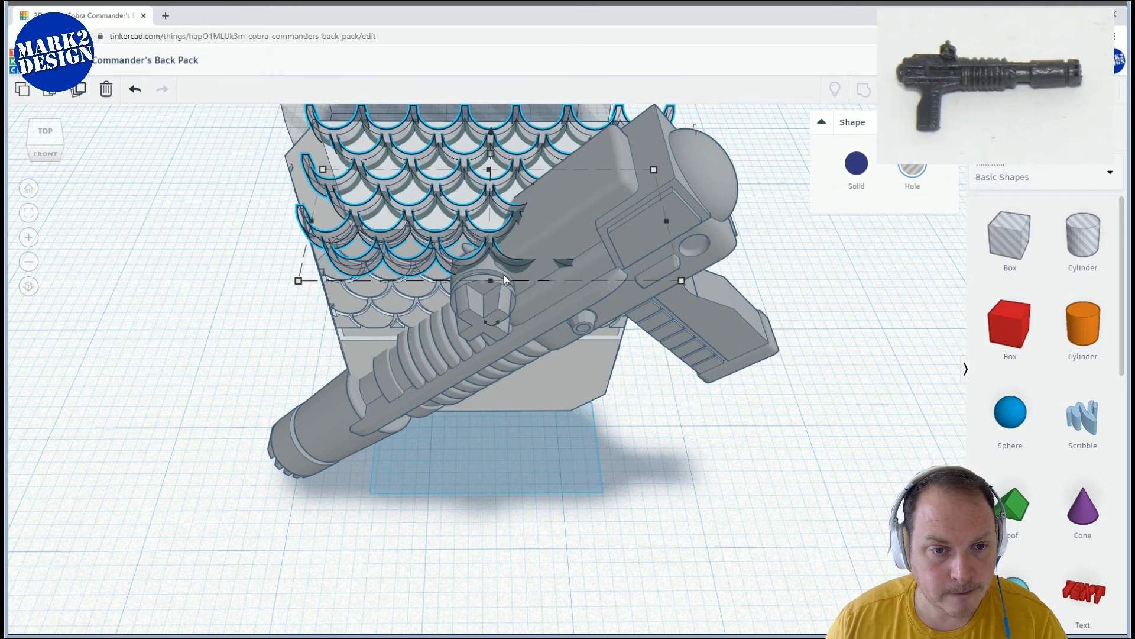
Fine-tune the tilted pattern hole's height and group it with the back pack to cut scales into the sloped top face
right_click_drag(504, 275, 635, 226)
left_click_drag(477, 116, 477, 115)
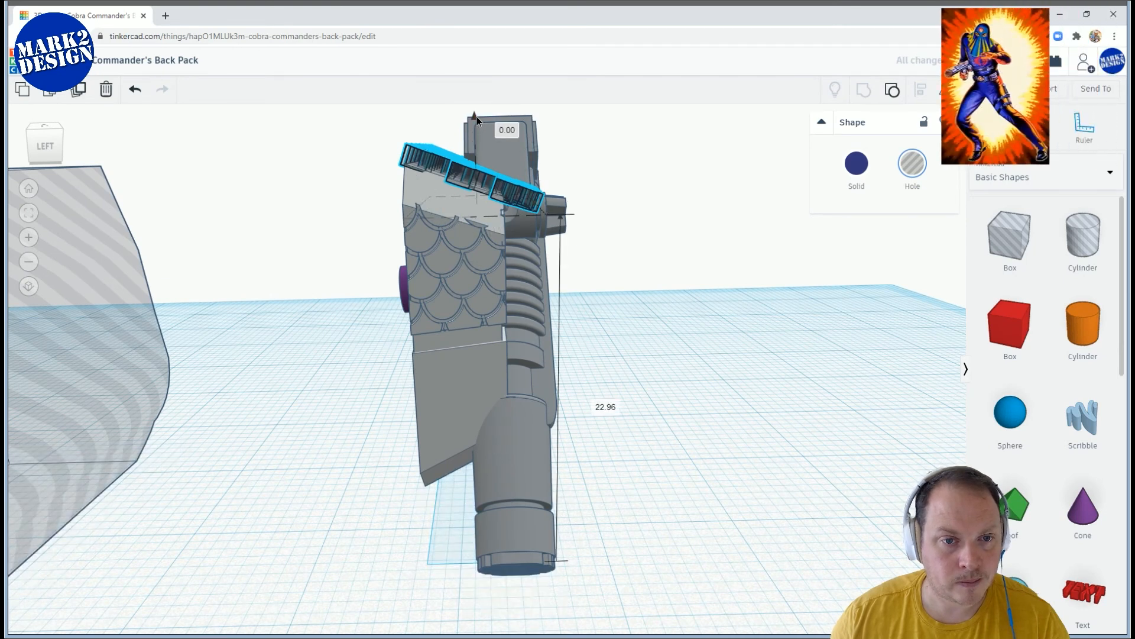
left_click_drag(477, 116, 476, 118)
right_click_drag(498, 133, 360, 245)
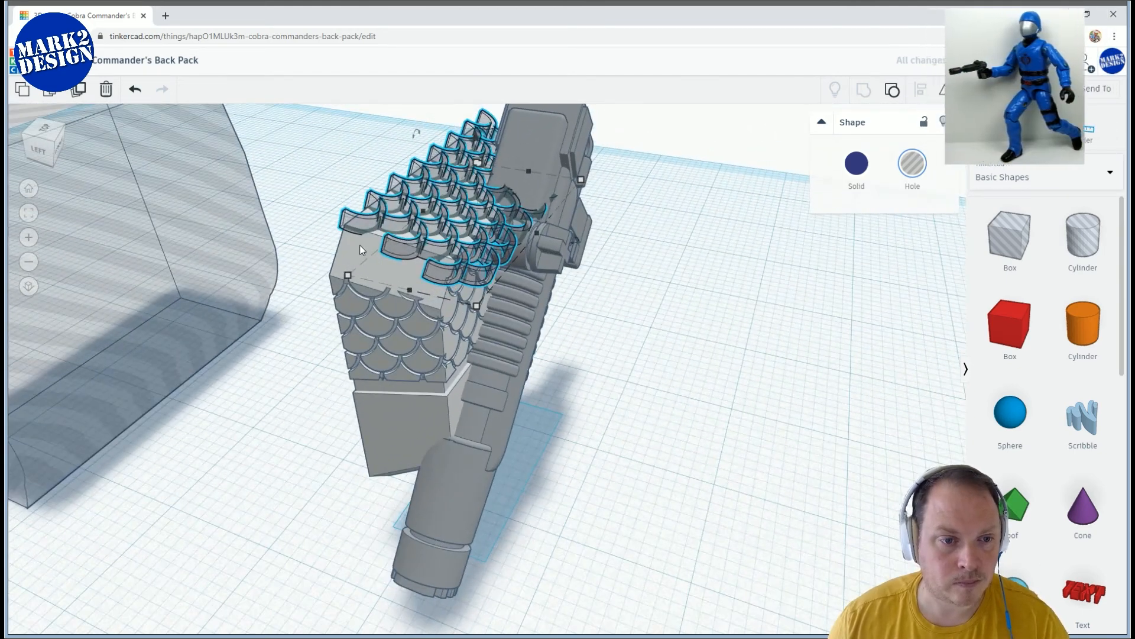
left_click(360, 244, "shift")
key("ctrl+g")
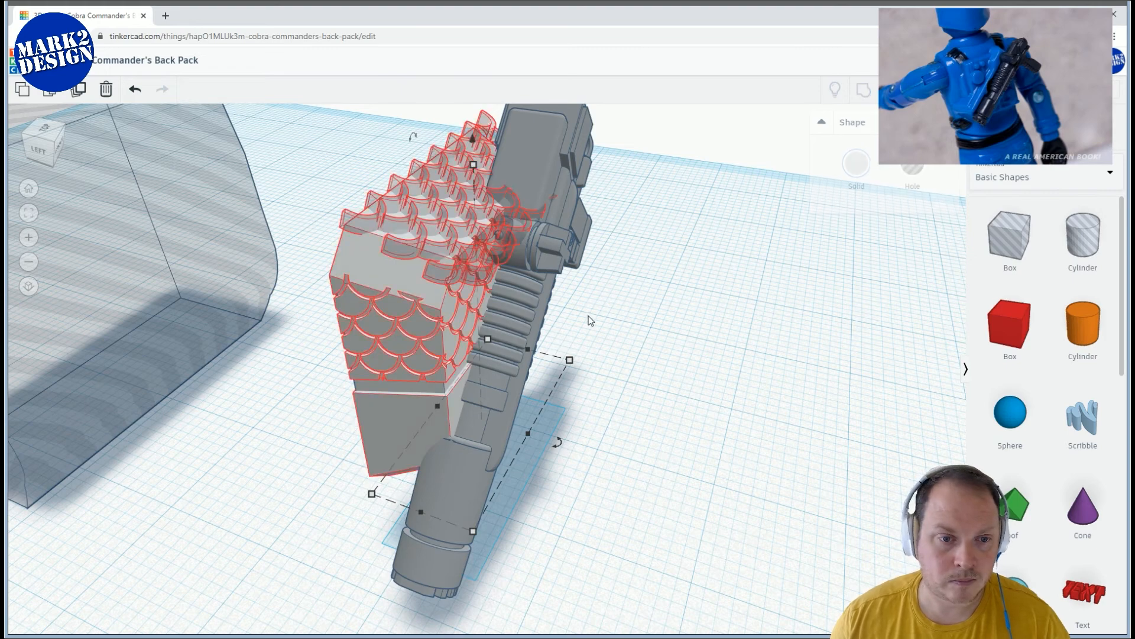
right_click_drag(665, 327, 395, 241)
right_click_drag(681, 274, 938, 311)
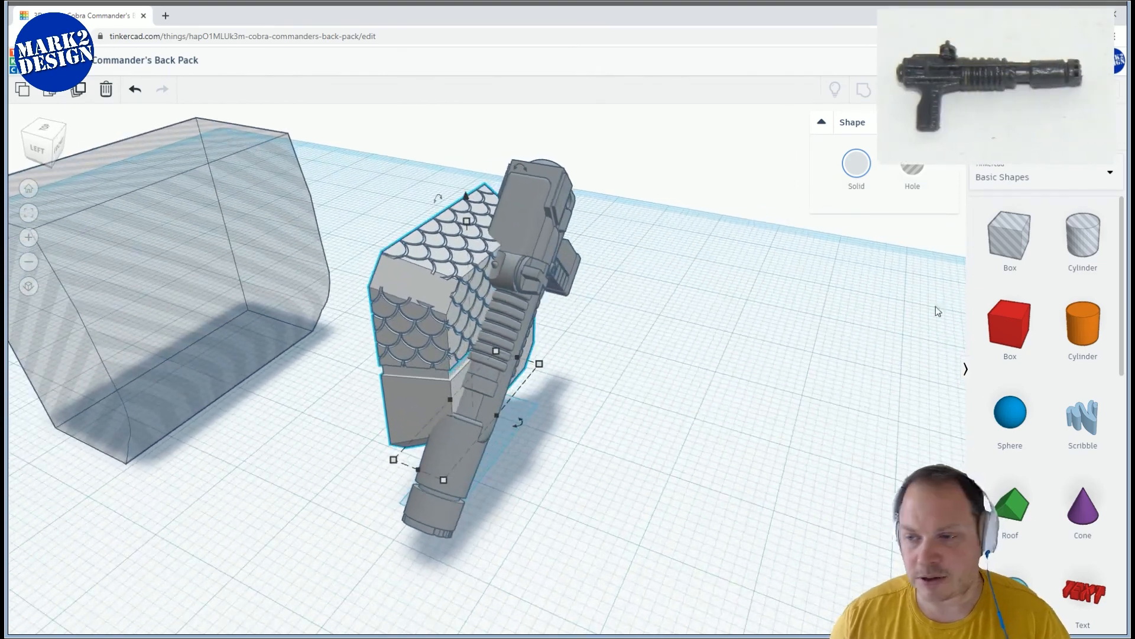
Place a cylinder hole near the back pack's upper corner, about 24 mm above the workplane, and scale it down
left_click(575, 509)
right_click_drag(582, 505, 619, 400)
left_click_drag(618, 400, 518, 434)
right_click_drag(476, 321, 397, 169)
left_click_drag(397, 169, 404, 255, "shift")
left_click_drag(397, 181, 403, 153)
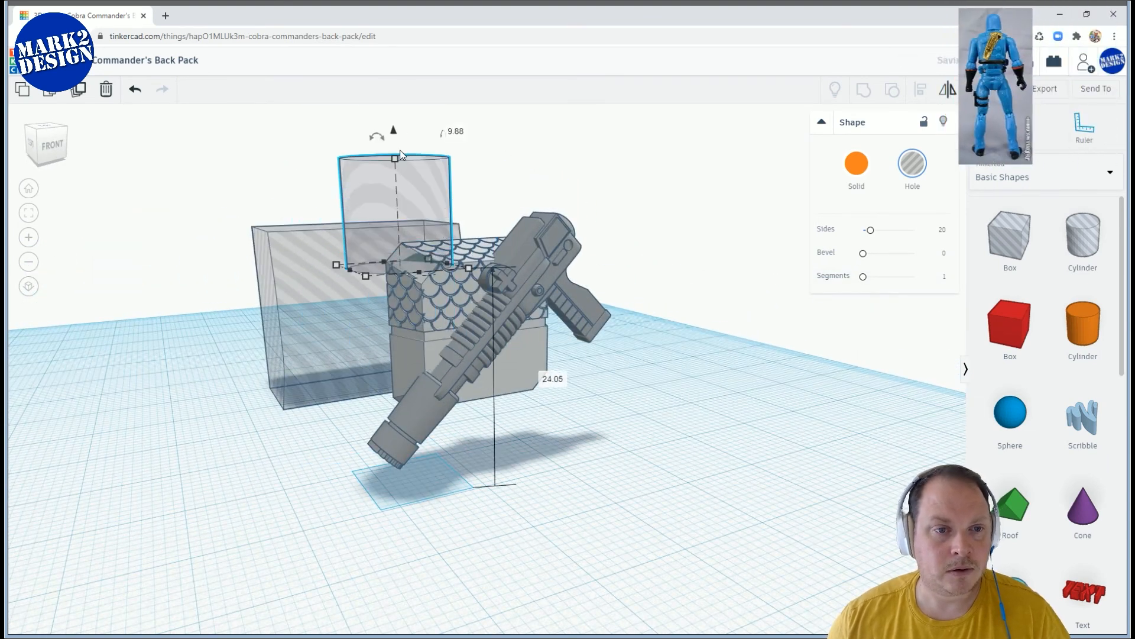
Rotate the small cylinder 90° so its round face points forward and adjust it at the back pack's front edge
right_click_drag(497, 255, 609, 257)
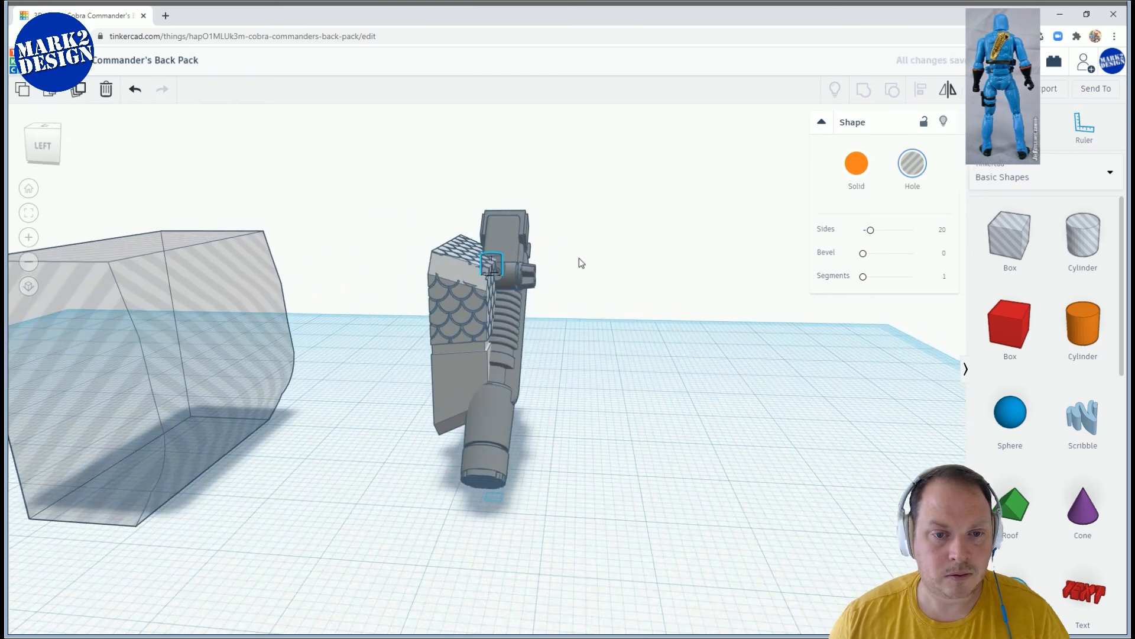
left_click(498, 236)
type("90")
key("Return")
right_click_drag(541, 276, 493, 359)
scroll(521, 299, "up", 2)
scroll(483, 324, "up", 2)
left_click_drag(482, 324, 491, 326)
Set the cylinder to 64 sides, bevel 1.57 and 4 segments, and make it solid
left_click_drag(872, 235, 914, 230)
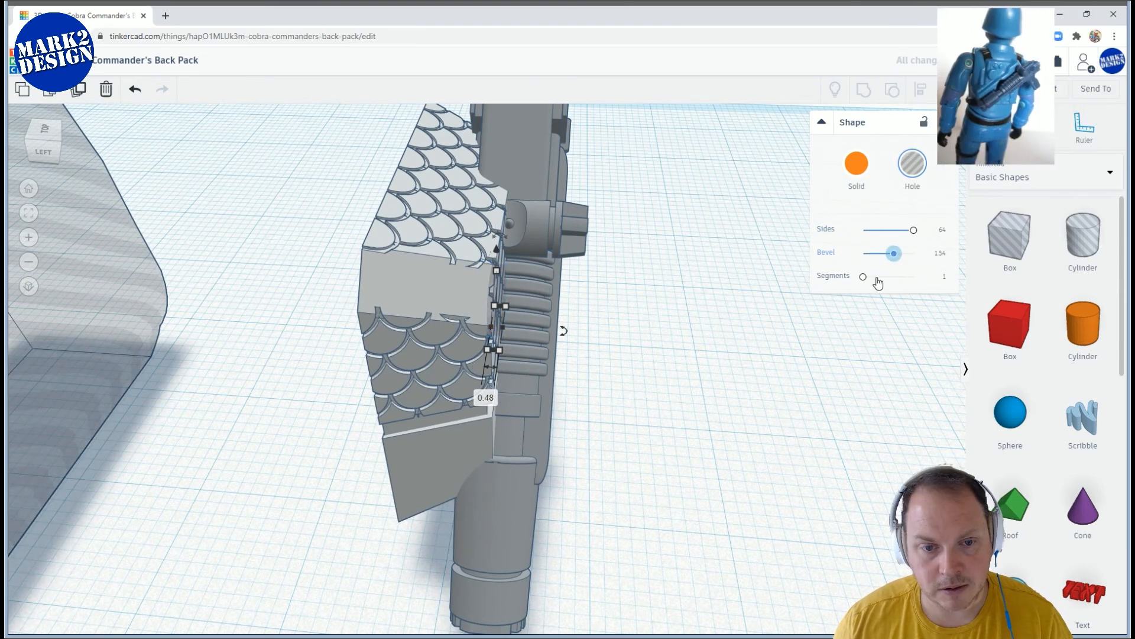
left_click_drag(870, 281, 880, 278)
right_click_drag(699, 348, 548, 249)
left_click(855, 167)
Lower the orange disc about 1.7 mm into the back pack's angled upper corner and shift it towards the rear
right_click_drag(762, 201, 627, 242)
left_click_drag(607, 207, 602, 226)
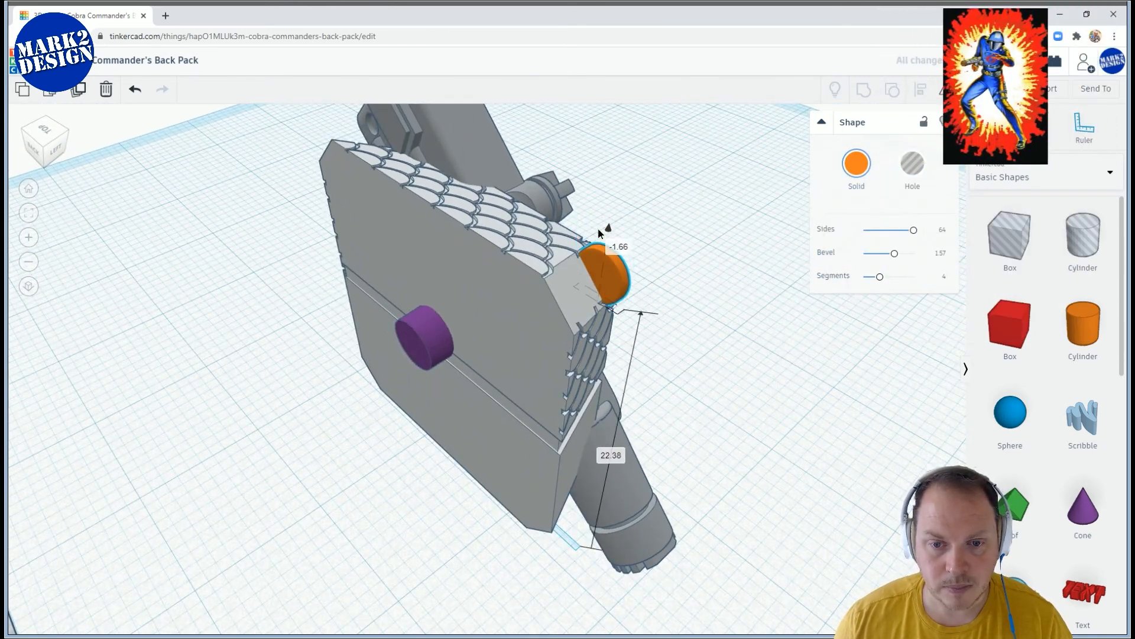
key("Left")
key("Left")
key("Left")
mouse_move(583, 255)
right_mouse_down()
mouse_move(573, 257)
mouse_move(584, 268)
mouse_move(566, 258)
right_mouse_up()
key("Left")
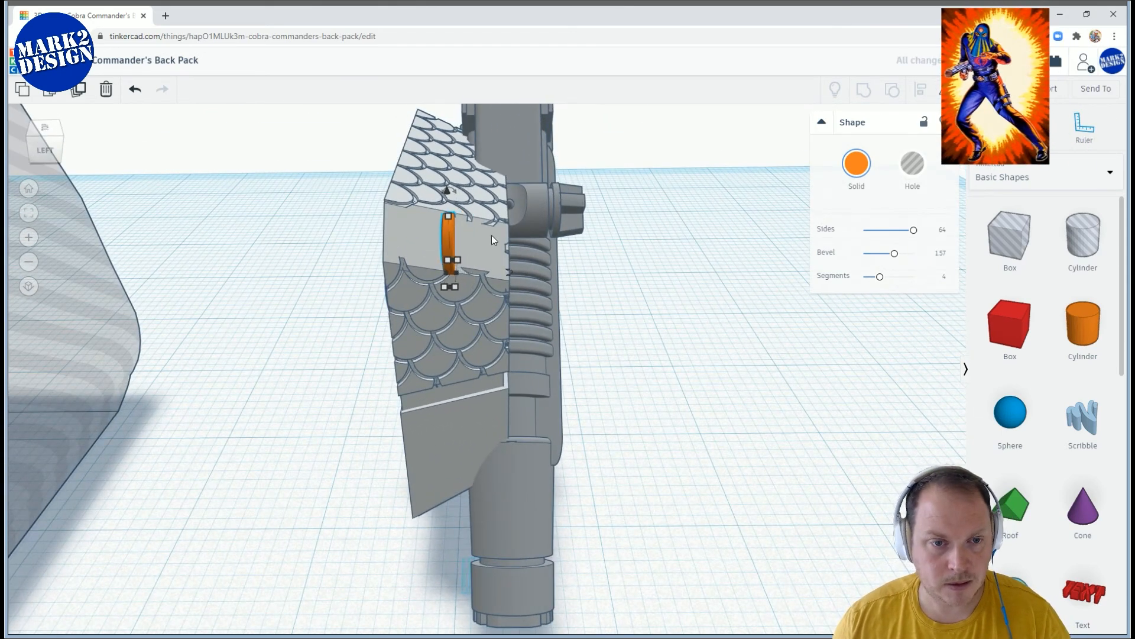
key("Left")
key("Left")
left_click_drag(409, 191, 409, 182)
Move the disc about 0.65 mm to the rear edge of the angled corner and fine-tune its height
right_click_drag(430, 184, 197, 157)
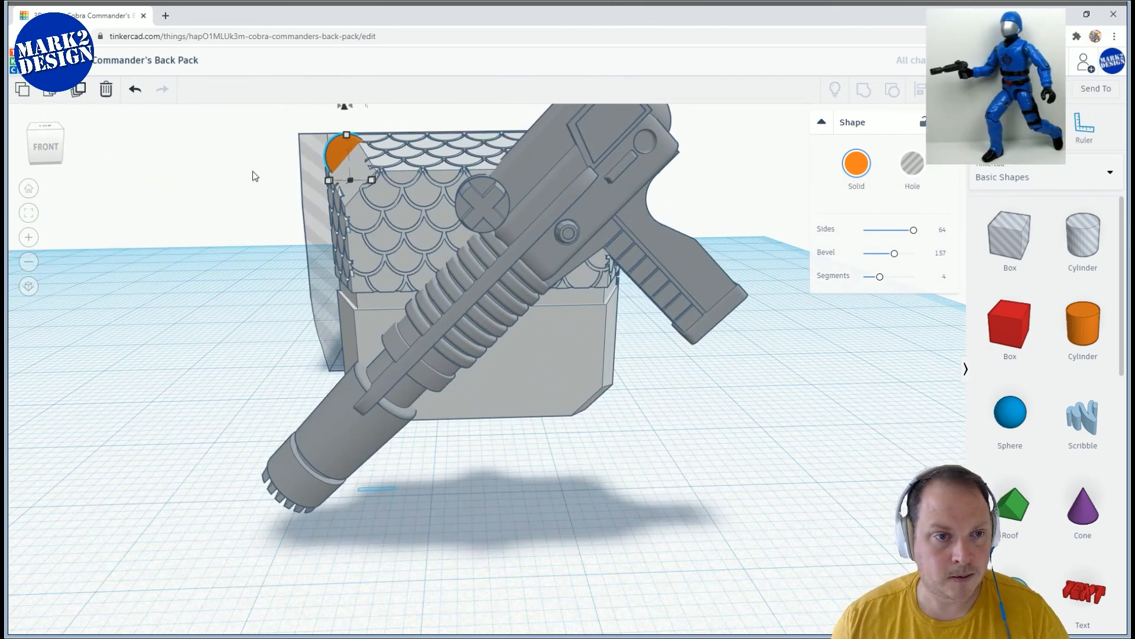
right_click_drag(303, 179, 329, 168)
middle_click_drag(329, 168, 559, 269)
scroll(575, 218, "up", 3)
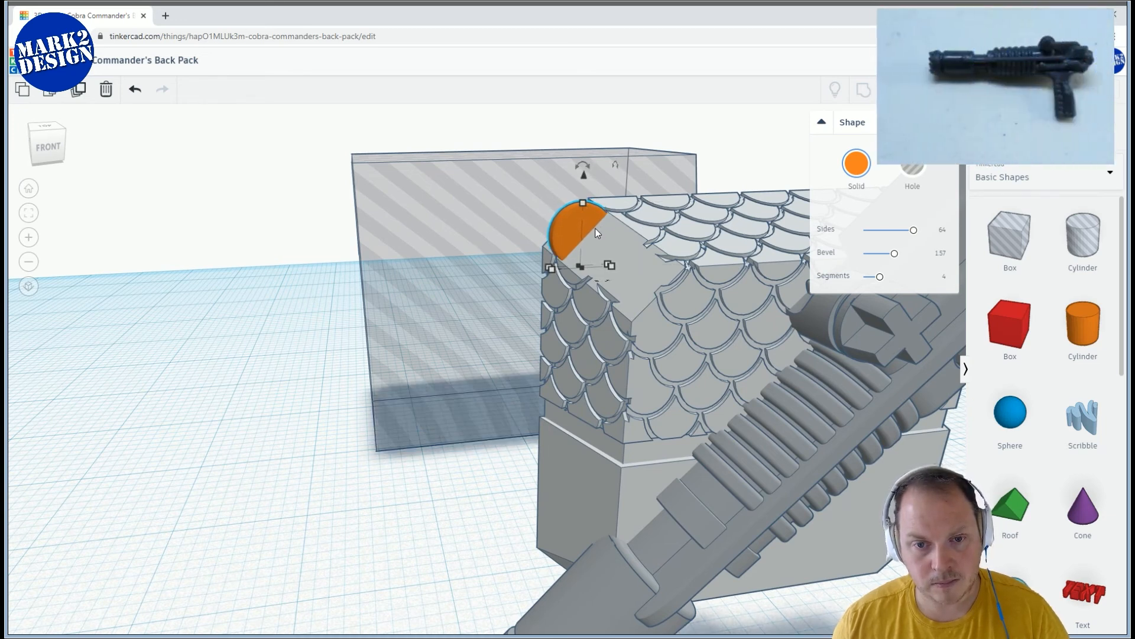
right_click_drag(595, 228, 549, 171)
left_click_drag(549, 172, 525, 167)
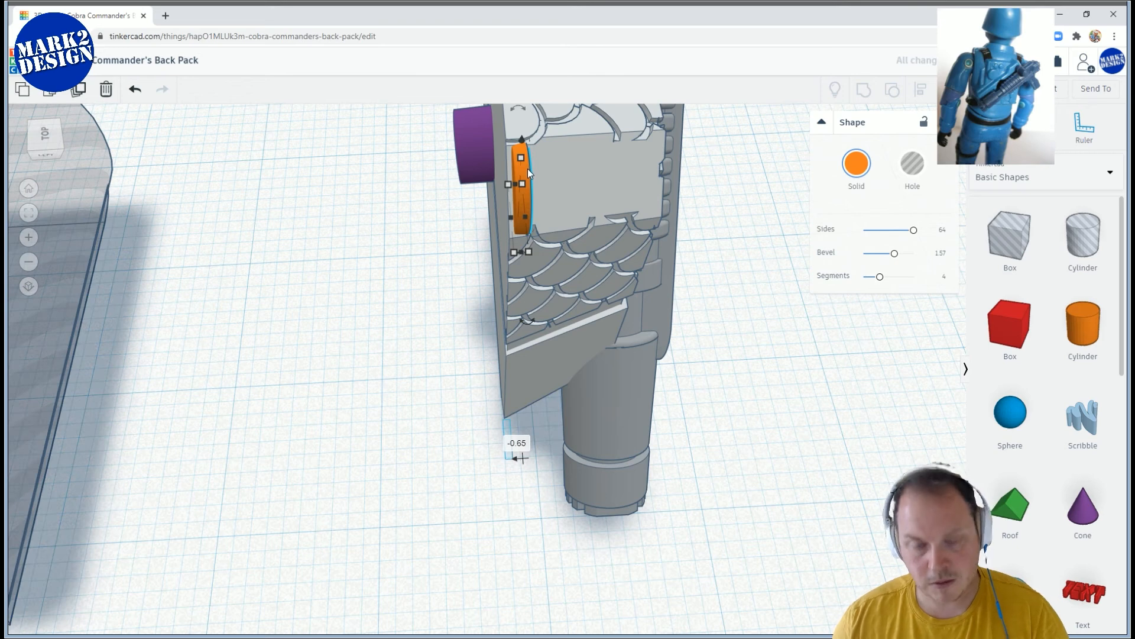
right_click_drag(527, 171, 575, 165)
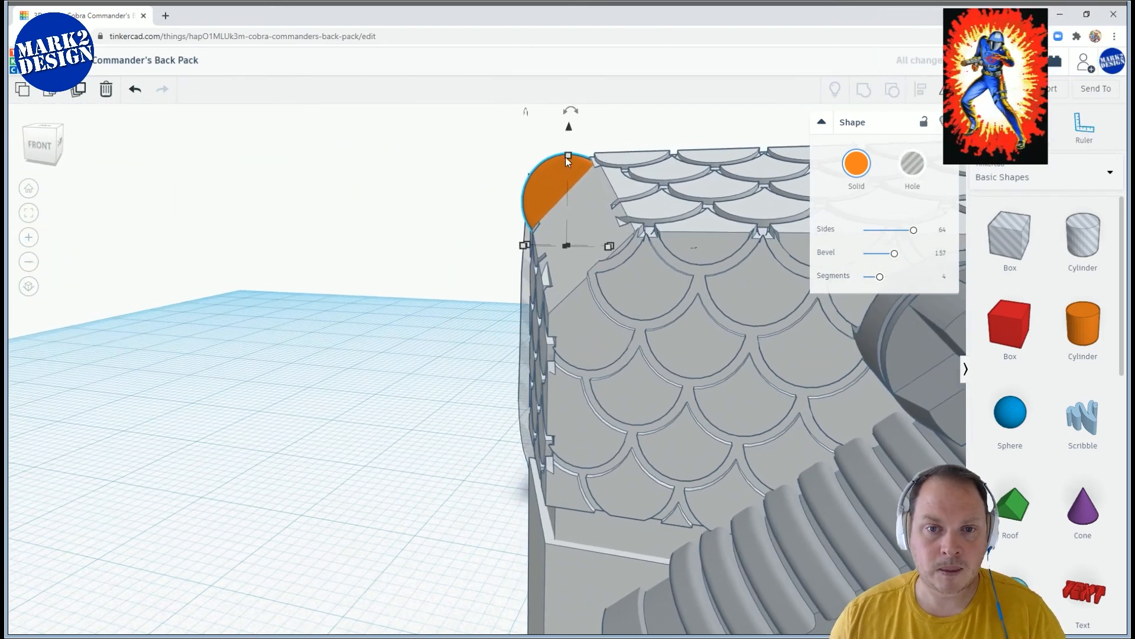
left_click_drag(569, 127, 570, 124)
Duplicate the disc and offset the copy slightly forward and down along the slope of the angled corner
right_click_drag(595, 145, 440, 169)
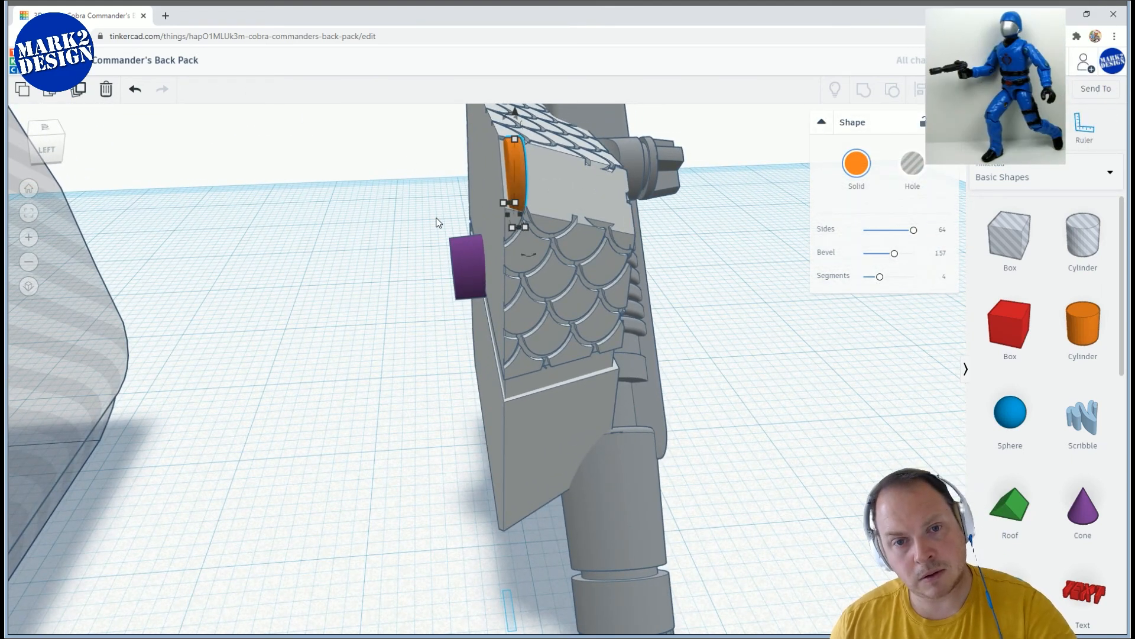
right_click_drag(434, 221, 398, 210)
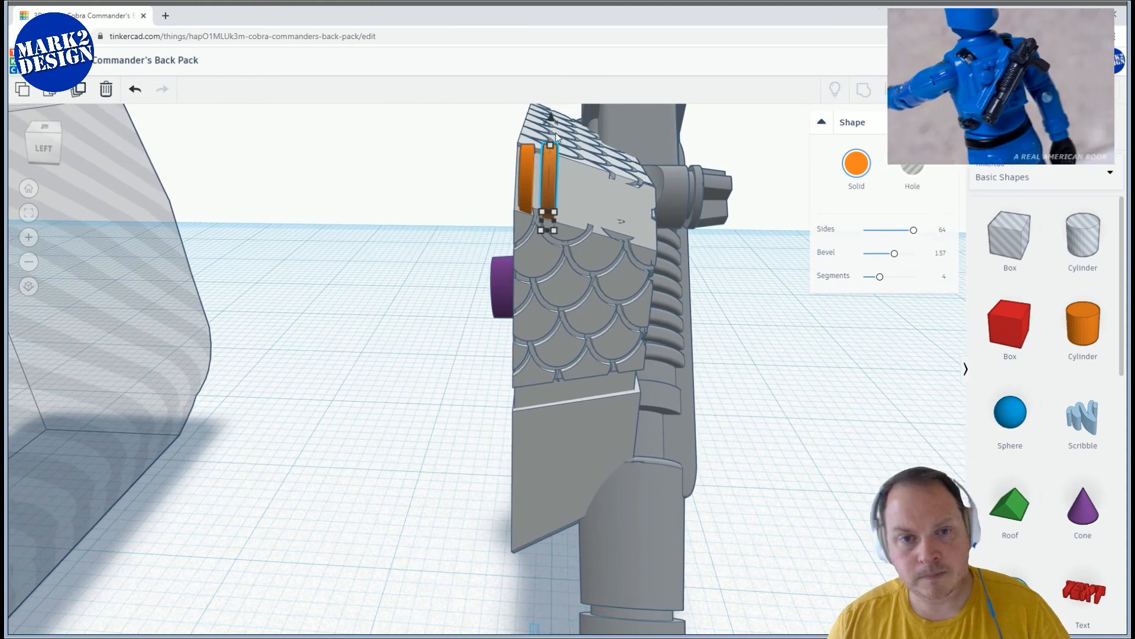
left_click_drag(550, 118, 554, 123)
right_click_drag(450, 168, 343, 134)
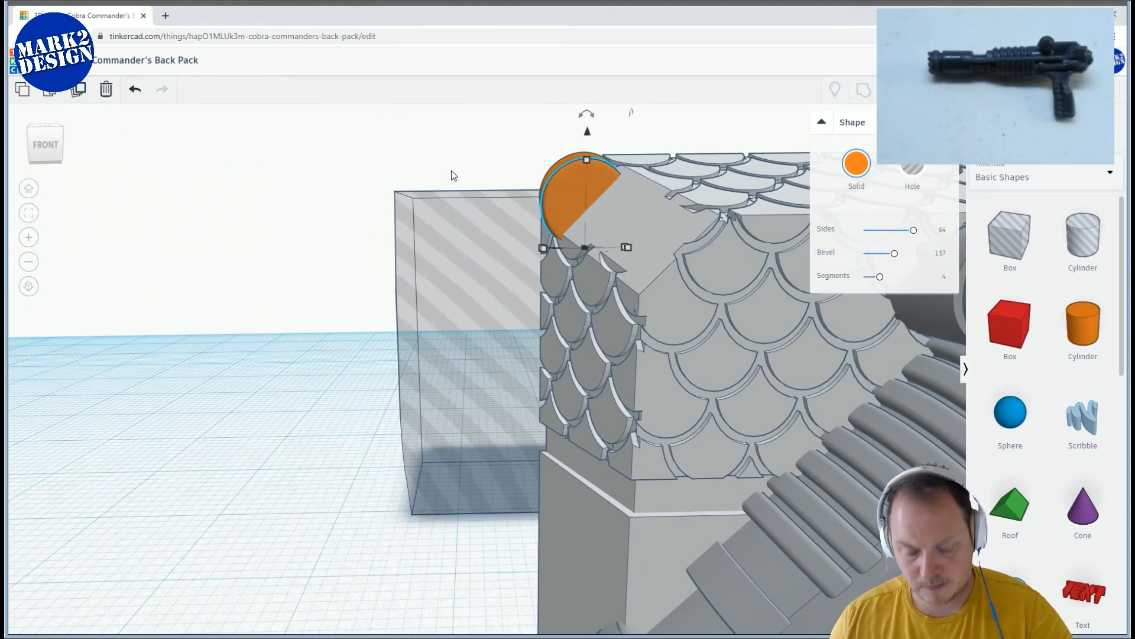
right_click_drag(456, 177, 248, 140)
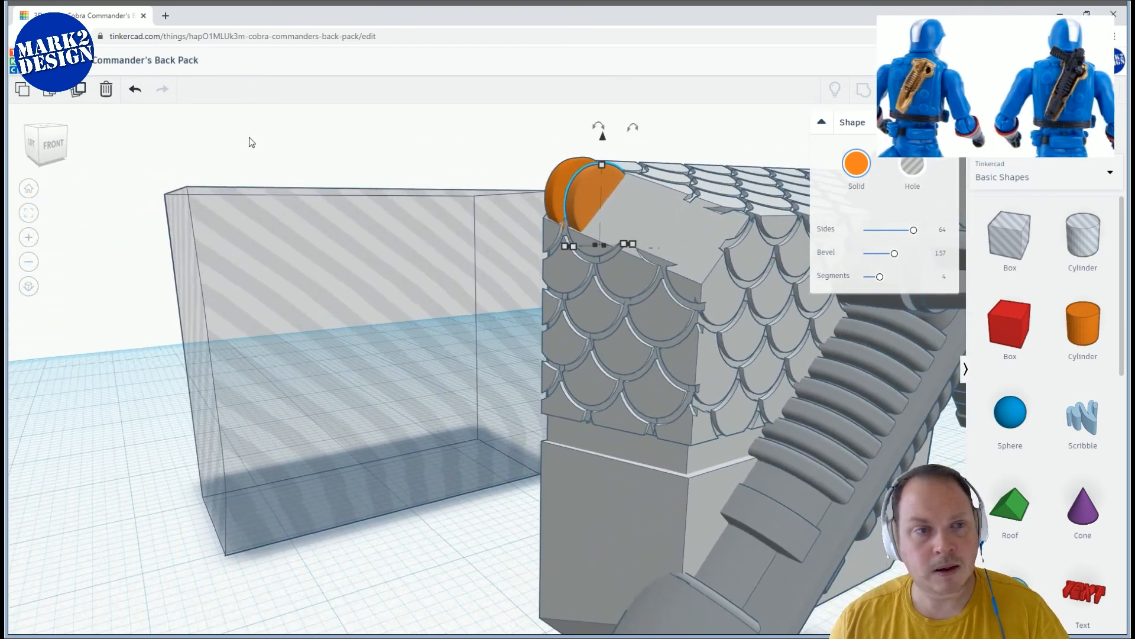
Repeat the offset duplication until a row of seven discs runs along the angled corner to the front edge
left_click(79, 89)
left_click(79, 89)
left_click(79, 89)
left_click(80, 90)
left_click(79, 89)
left_click(79, 89)
Try to duplicate all seven discs together, and undo the copy
right_click_drag(329, 167, 684, 228)
left_click(642, 195, "shift")
left_click(646, 195, "shift")
left_click(621, 194, "shift")
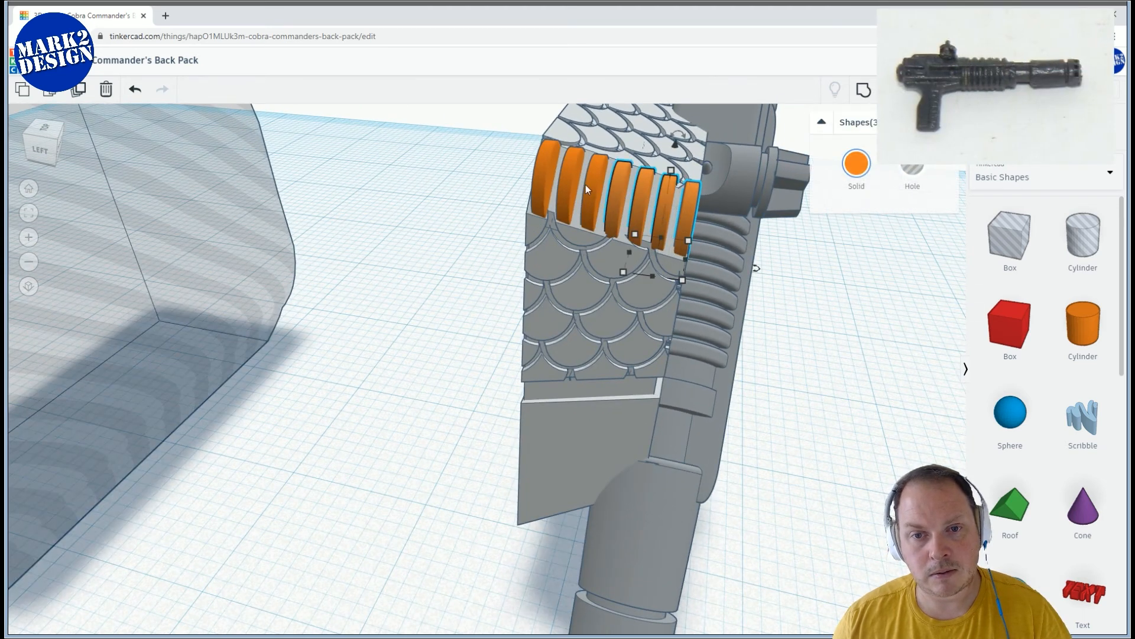
left_click(585, 184, "shift")
left_click(562, 175, "shift")
left_click(549, 170, "shift")
right_click_drag(655, 210, 544, 231)
scroll(683, 262, "down", 3)
right_click_drag(683, 262, 653, 327)
scroll(645, 321, "up", 1)
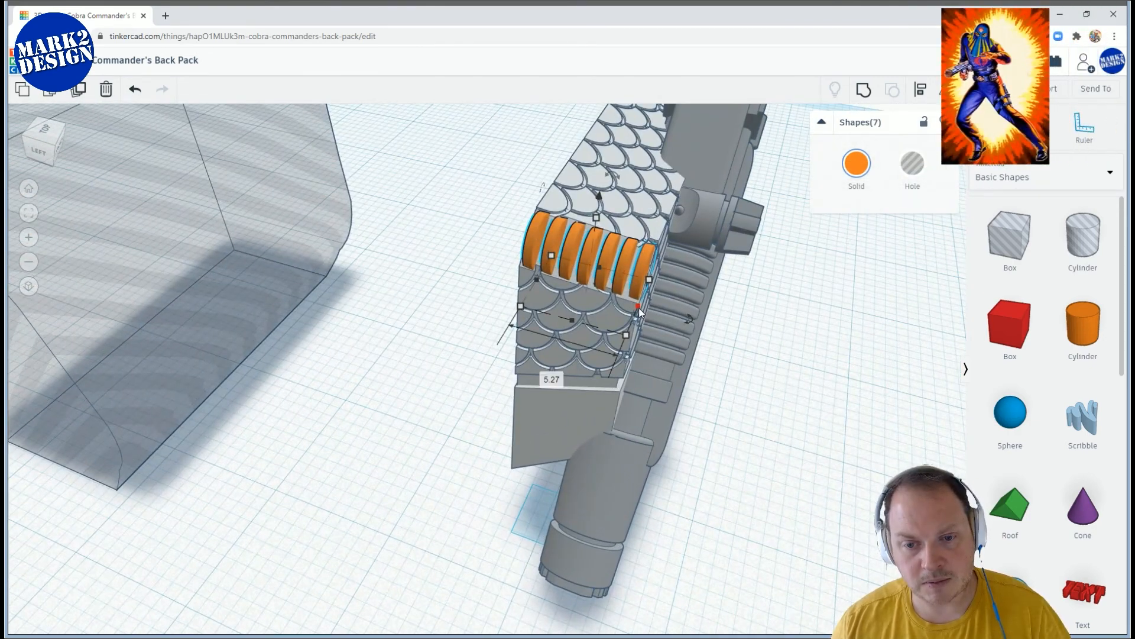
right_click_drag(636, 307, 488, 257)
right_click_drag(746, 308, 680, 323)
scroll(606, 348, "down", 5)
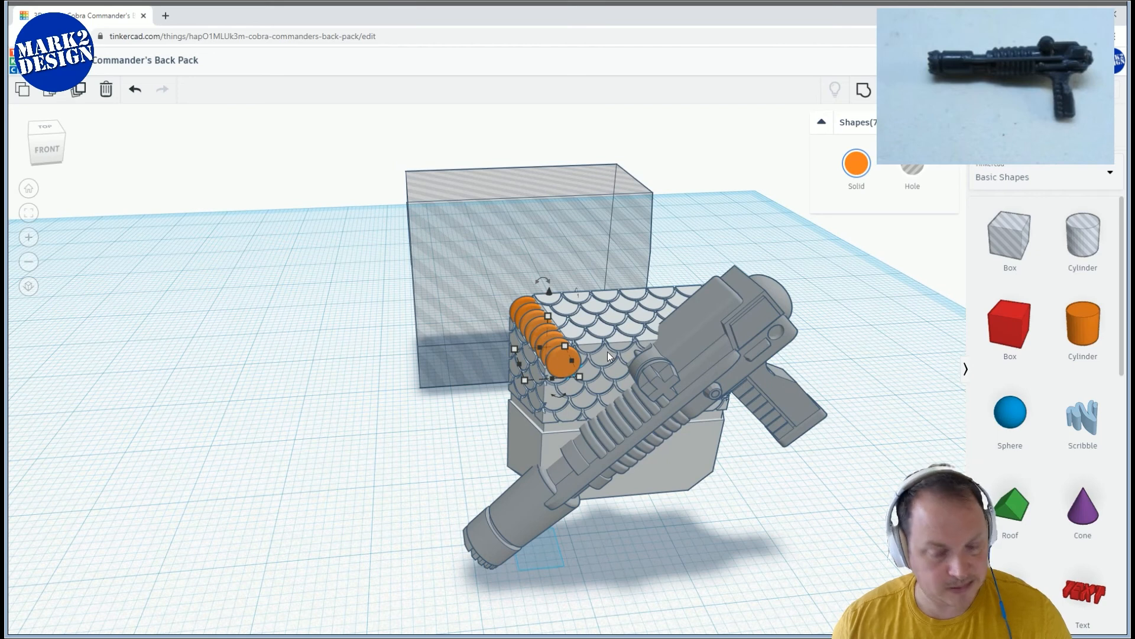
key("ctrl+z")
Select all seven discs along the angled corner and group them into one solid shape
left_click(551, 346)
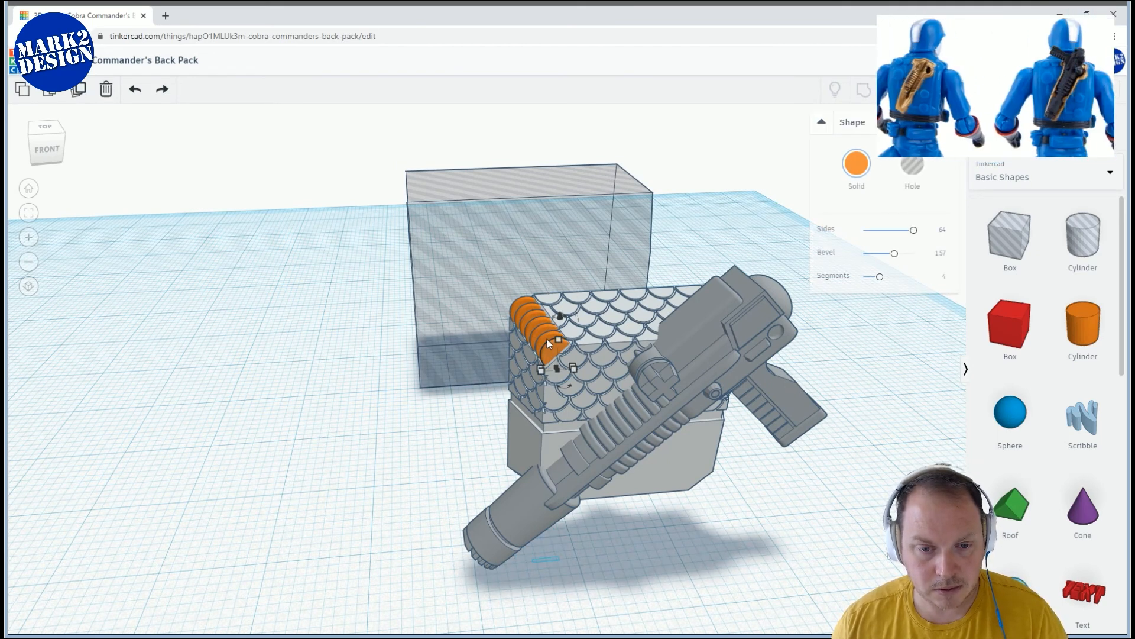
left_click(536, 322, "shift")
left_click(528, 310, "shift")
left_click(528, 306, "shift")
left_click(519, 301, "shift")
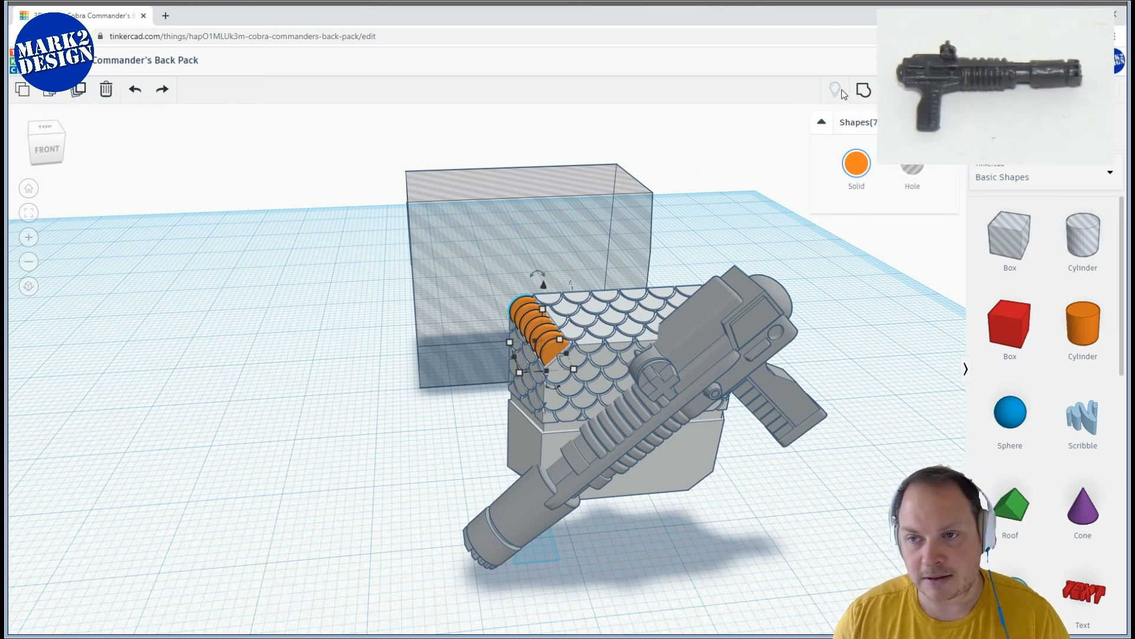
key("ctrl+g")
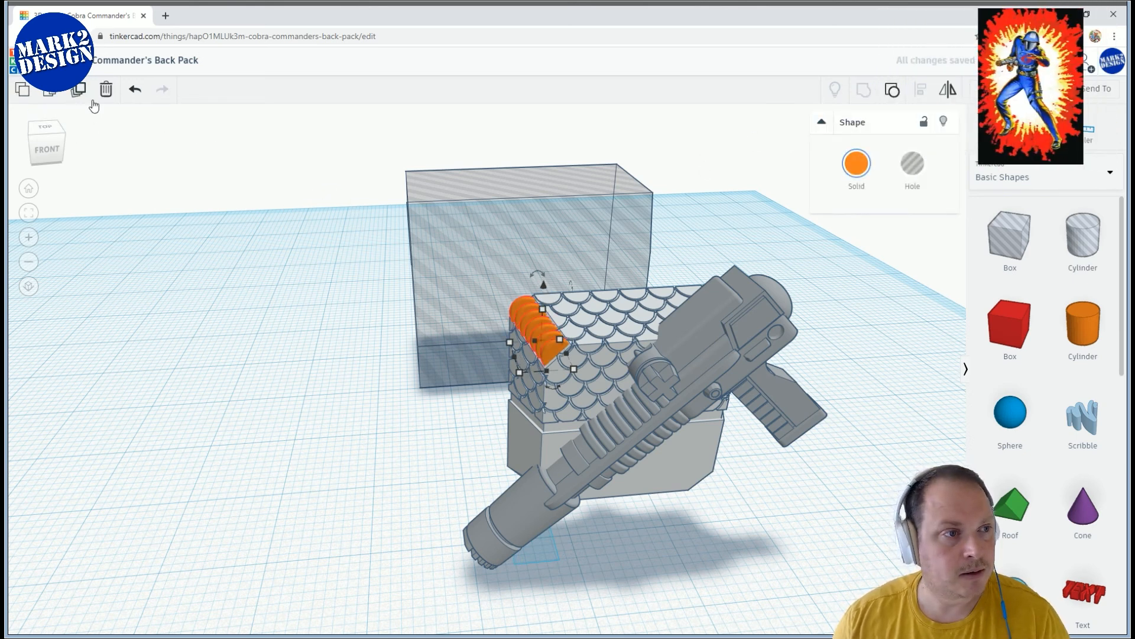
Duplicate the grouped disc row and position the copy at the back pack's opposite angled upper corner
left_click_drag(532, 321, 827, 318)
right_click_drag(905, 325, 763, 207)
left_click(588, 353)
right_click_drag(582, 355, 458, 423)
left_click_drag(445, 417, 413, 311)
right_click_drag(414, 311, 694, 349)
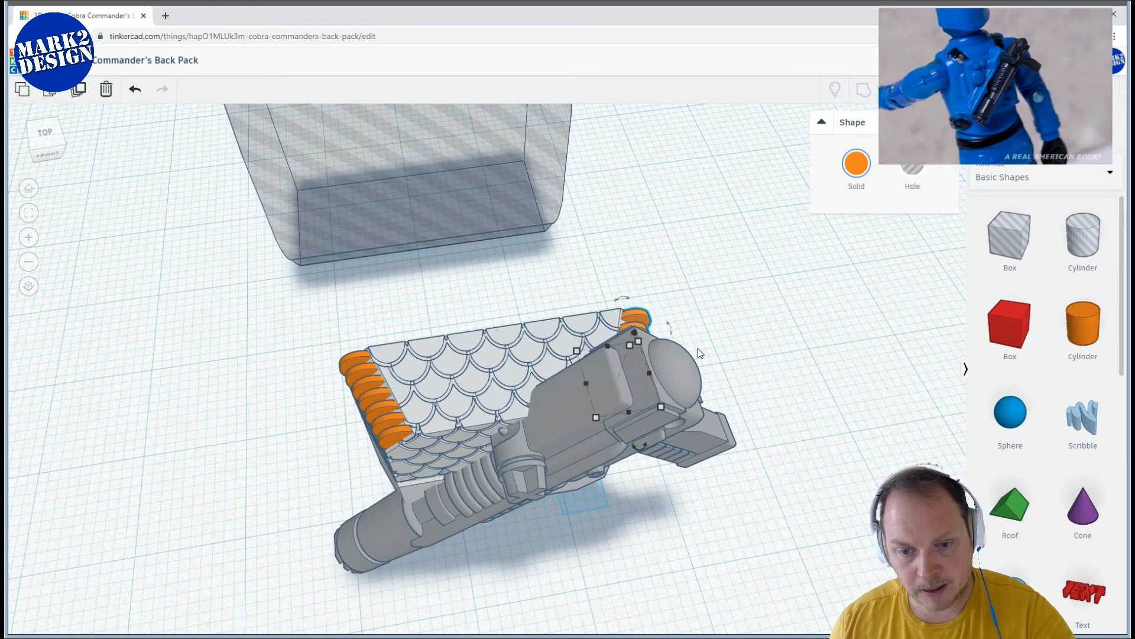
right_click_drag(741, 333, 761, 296)
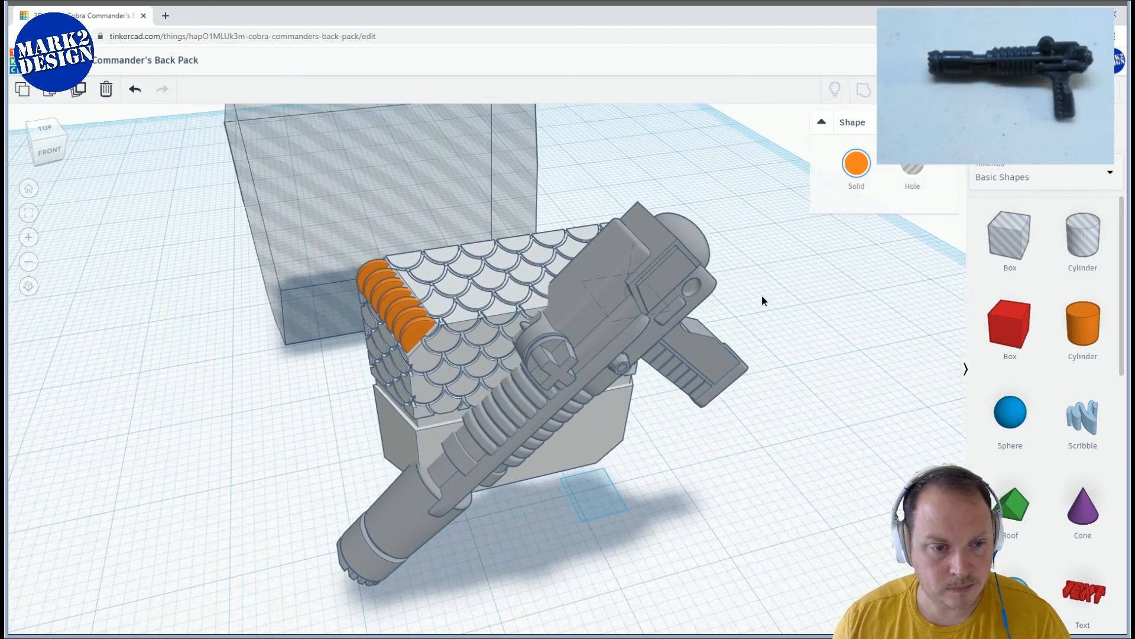
right_click_drag(602, 285, 668, 345)
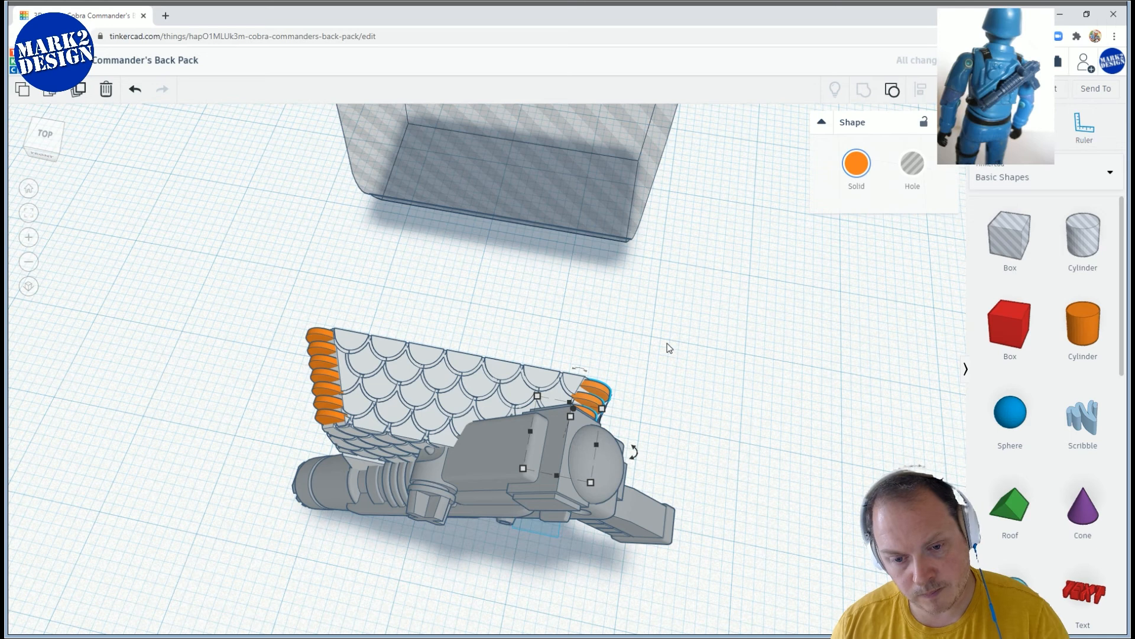
Select the two disc rows at the back pack's opposite upper corners and group them into one solid shape
scroll(427, 363, "down", 2)
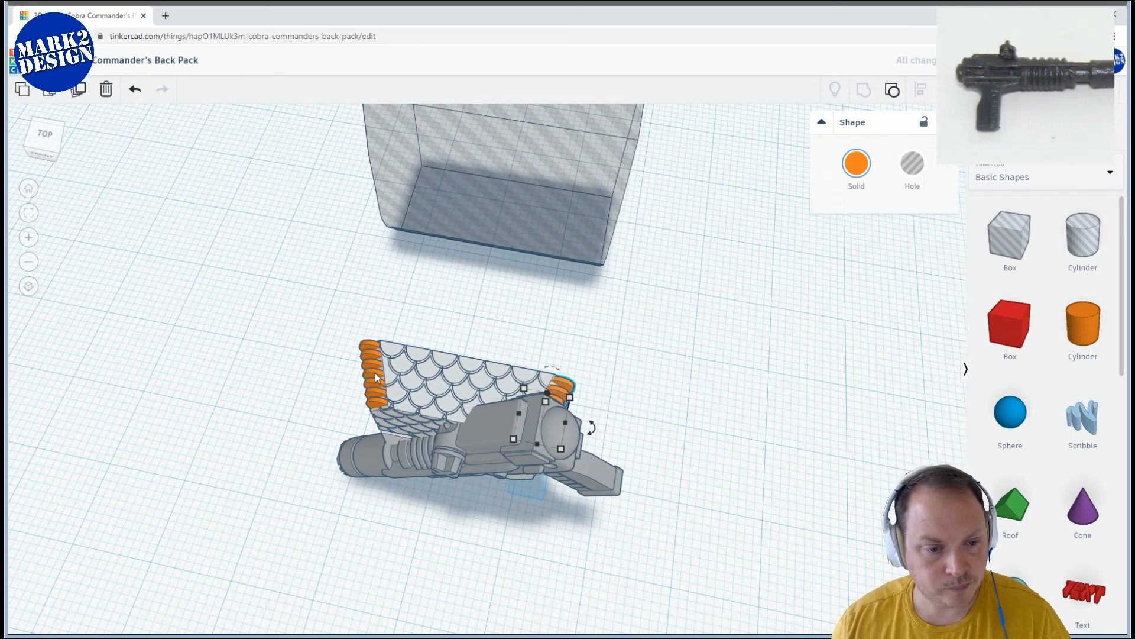
left_click(375, 372, "shift")
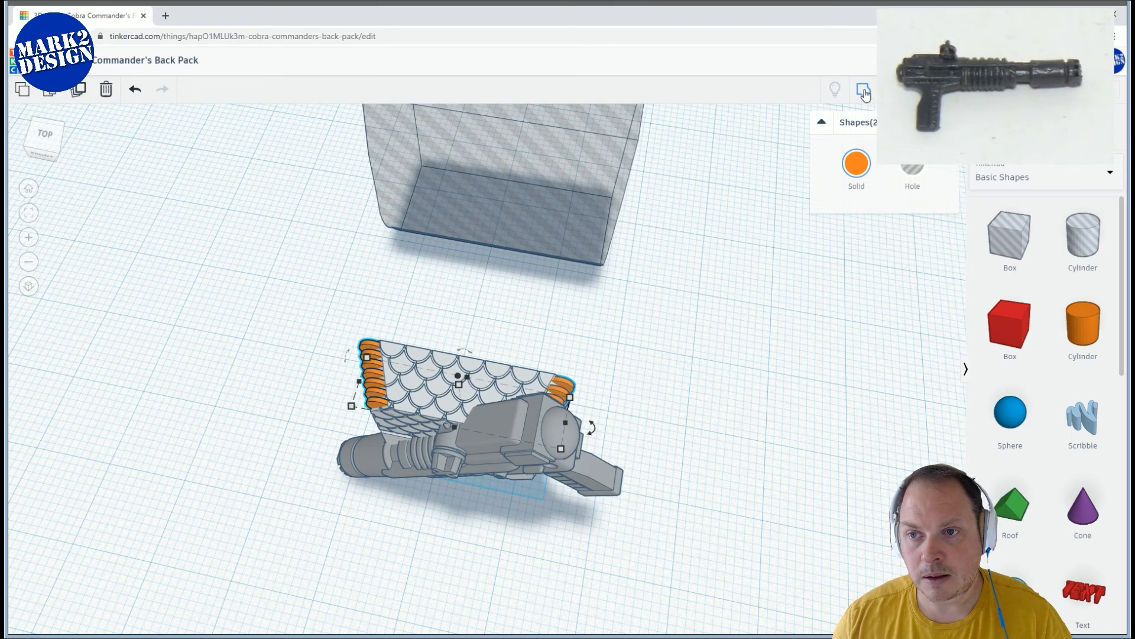
left_click(863, 94)
Centre the grouped disc rows, the back pack body and the purple peg with each other across the pack's width
right_click_drag(707, 322, 769, 384)
left_click(559, 384, "shift")
right_click_drag(485, 284, 538, 301)
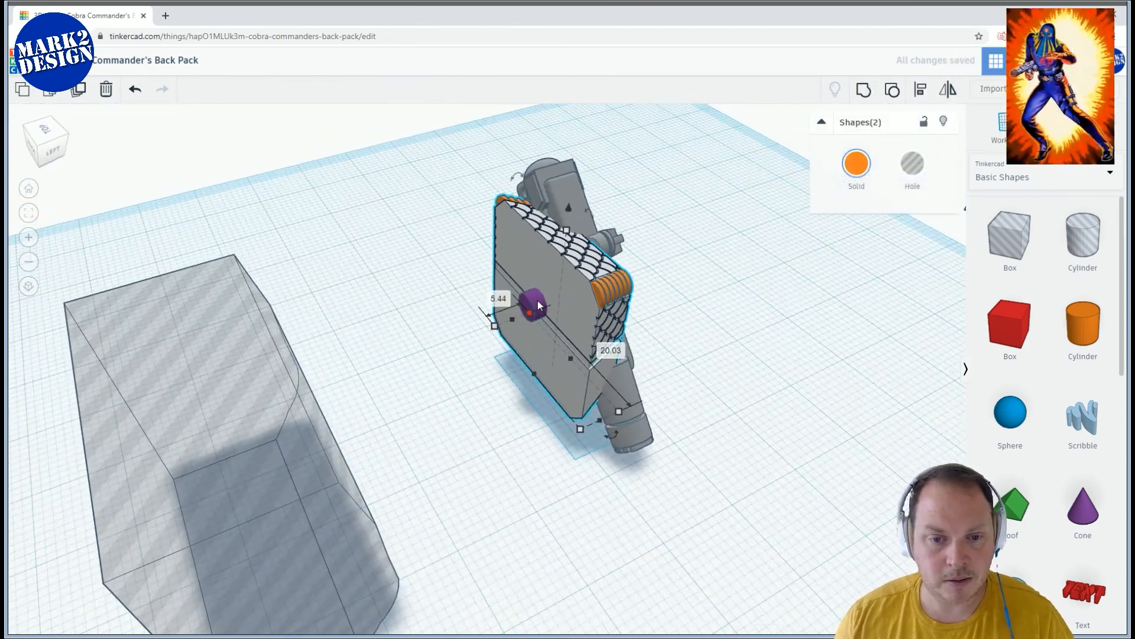
left_click(537, 305, "shift")
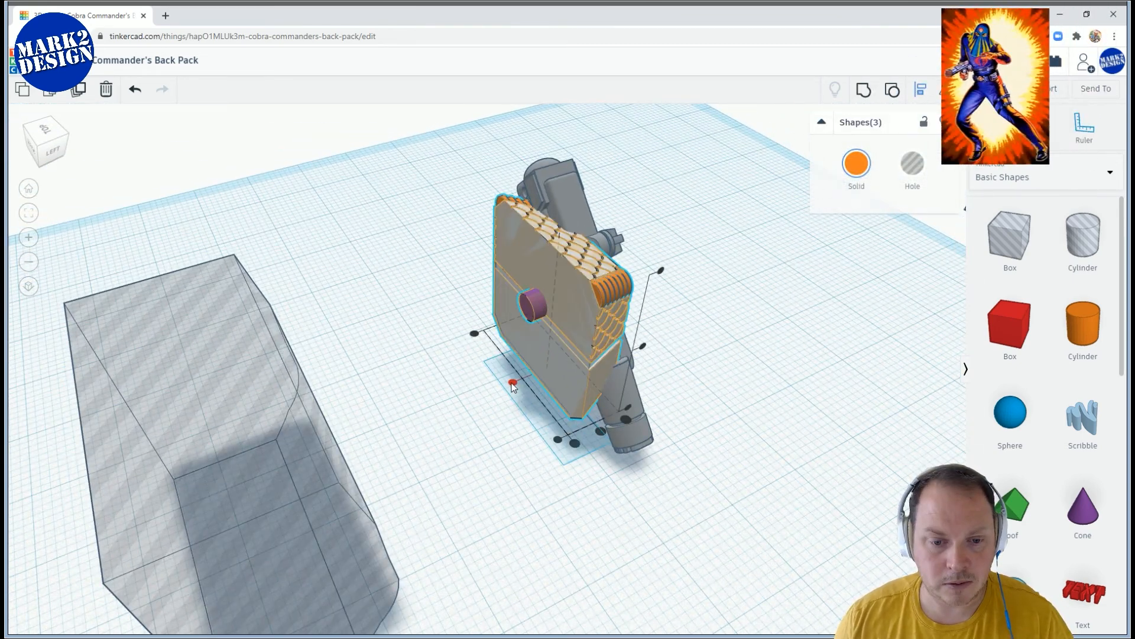
left_click(707, 331)
Add a 64-sided cylinder in front of the back pack, rotate it 90° onto its side and give it a 2.5 bevel
right_click_drag(707, 332, 578, 304)
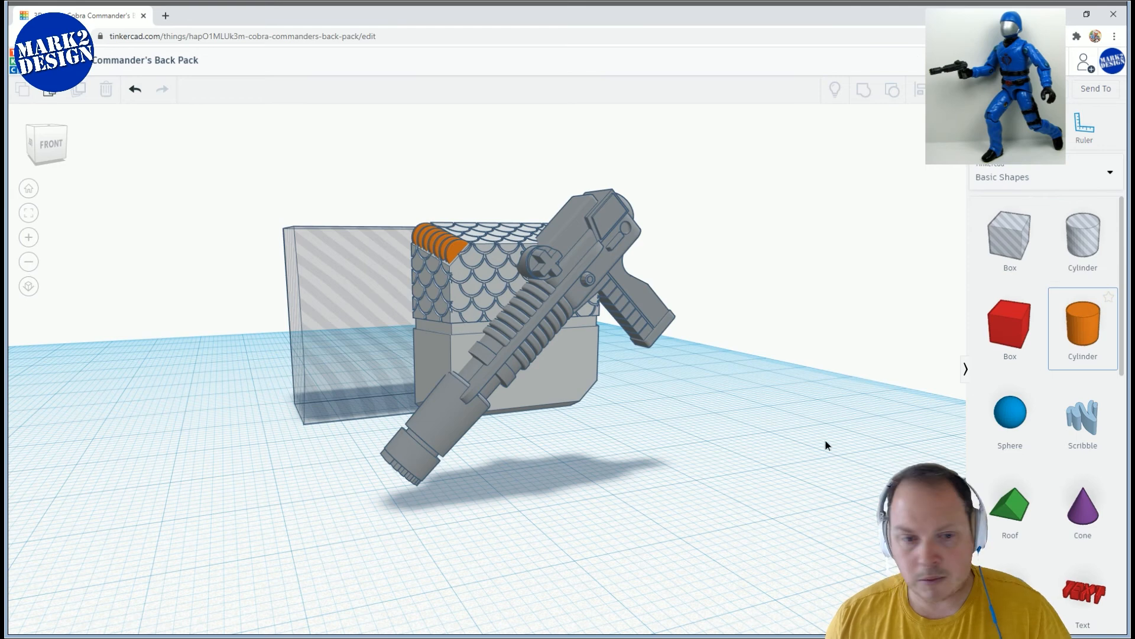
left_click(576, 505)
right_click_drag(576, 505, 679, 336)
left_click_drag(721, 226, 784, 291)
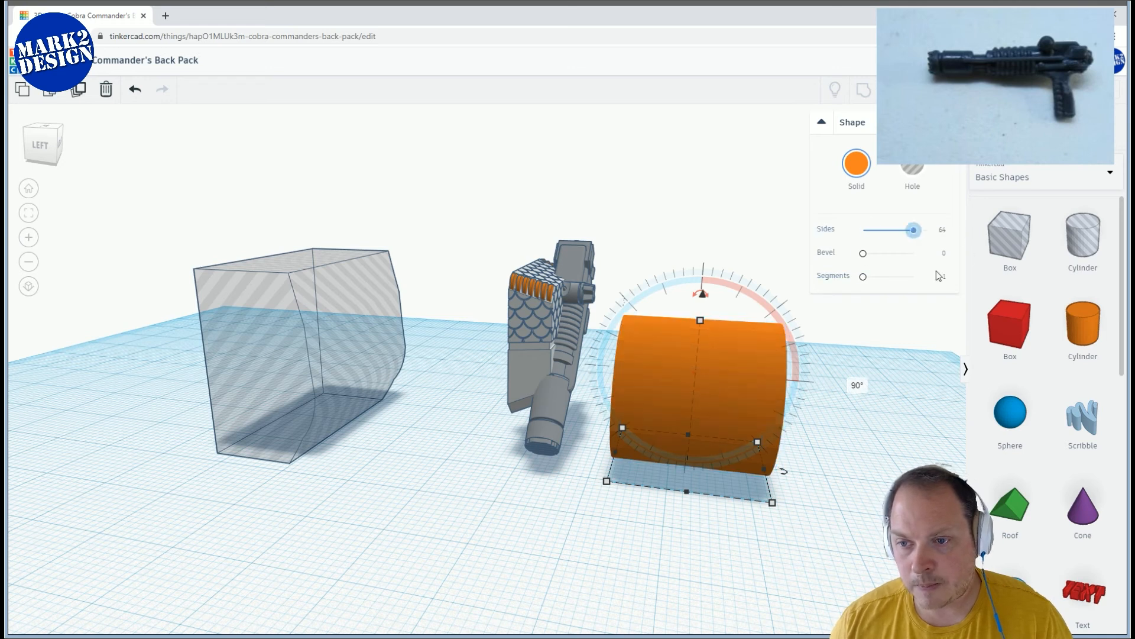
left_click_drag(863, 254, 891, 254)
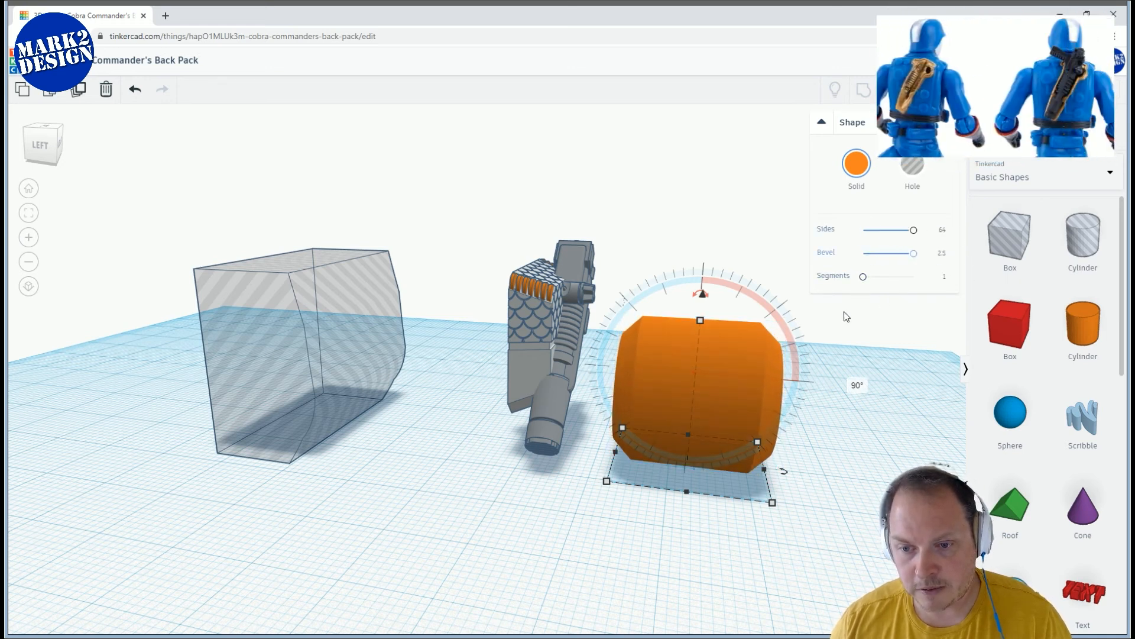
Scale the bevelled cylinder down proportionally and move it to the back pack's lower front face, below the gun's handle
left_click_drag(700, 320, 700, 296, "shift")
right_click_drag(632, 328, 532, 378)
left_click_drag(634, 389, 566, 331)
scroll(590, 395, "up", 3)
right_click_drag(636, 401, 564, 370)
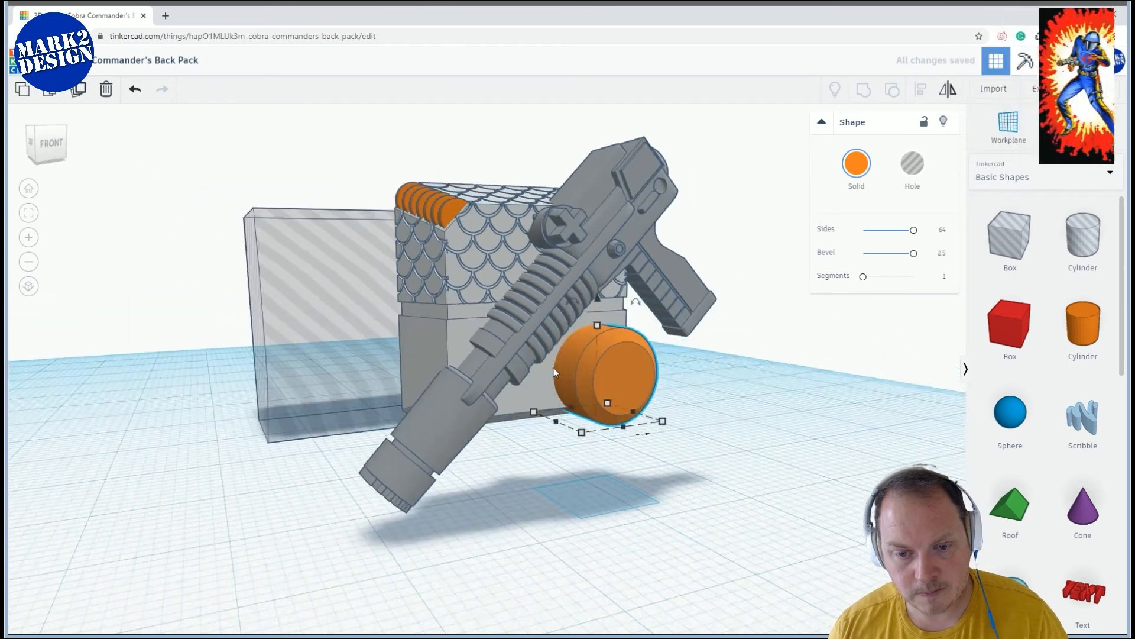
Seat the bevelled cylinder in the back pack's lower front face so only a shallow disc protrudes
scroll(565, 370, "up", 3)
mouse_move(631, 266)
left_mouse_down()
mouse_move(631, 242)
mouse_move(633, 332)
mouse_move(634, 261)
left_mouse_up()
right_click_drag(505, 283, 329, 279)
key("Right")
right_click_drag(406, 291, 664, 449)
scroll(663, 445, "down", 1)
left_click(662, 445)
Duplicate the bevelled disc, shrink the copy and place it on the lower front face between the gun barrel and the large disc
left_click(570, 349)
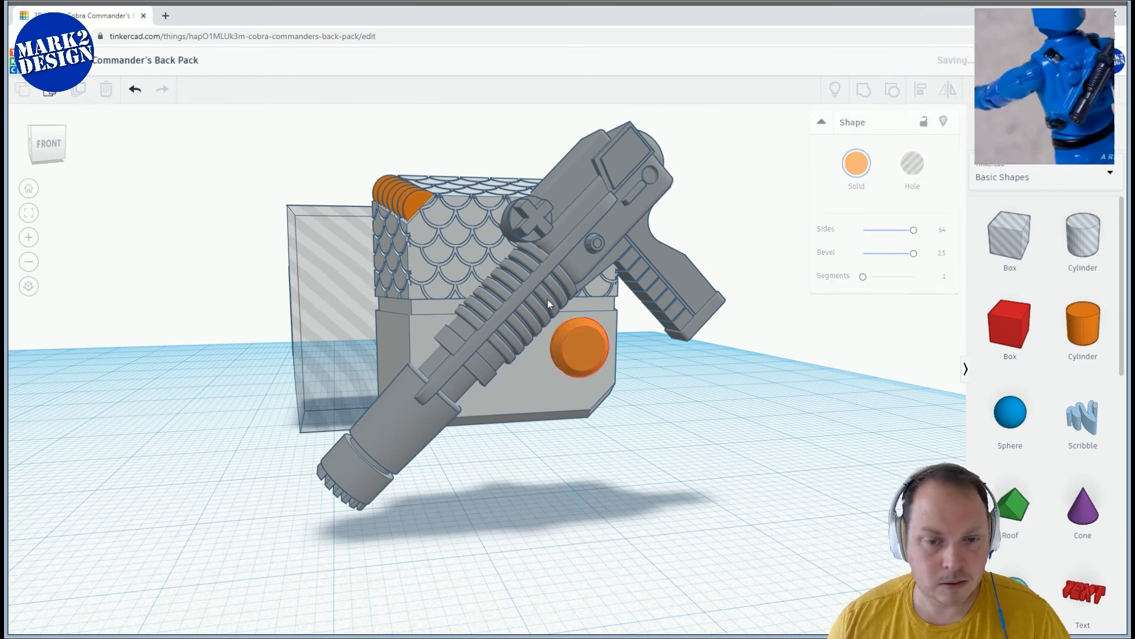
right_click_drag(685, 407, 596, 336)
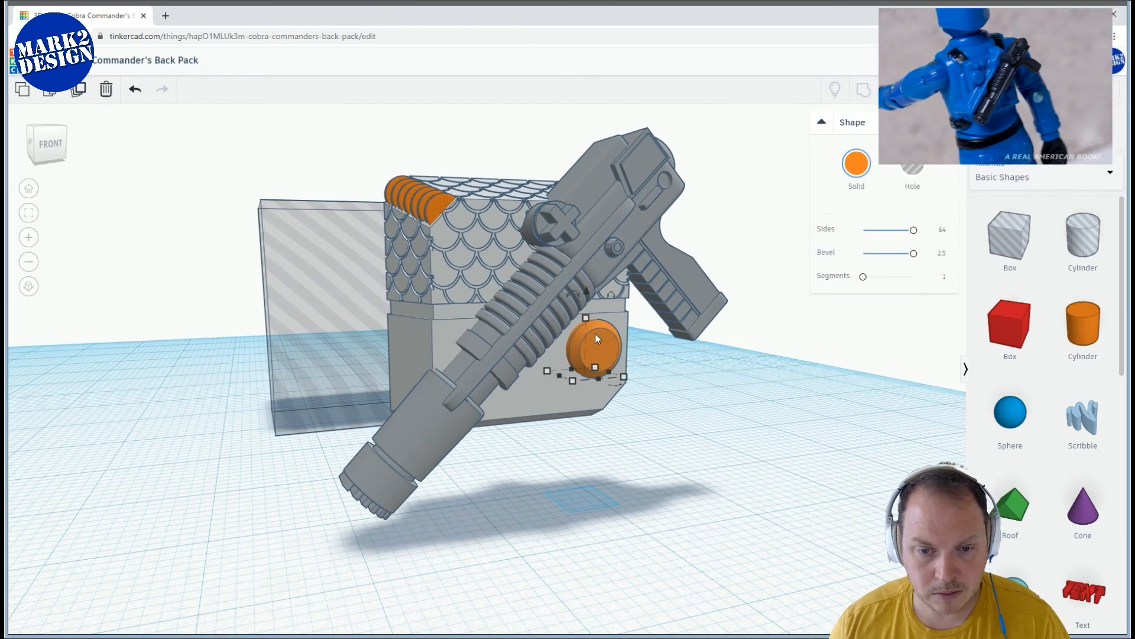
left_click_drag(584, 290, 534, 351)
right_click_drag(576, 380, 512, 392)
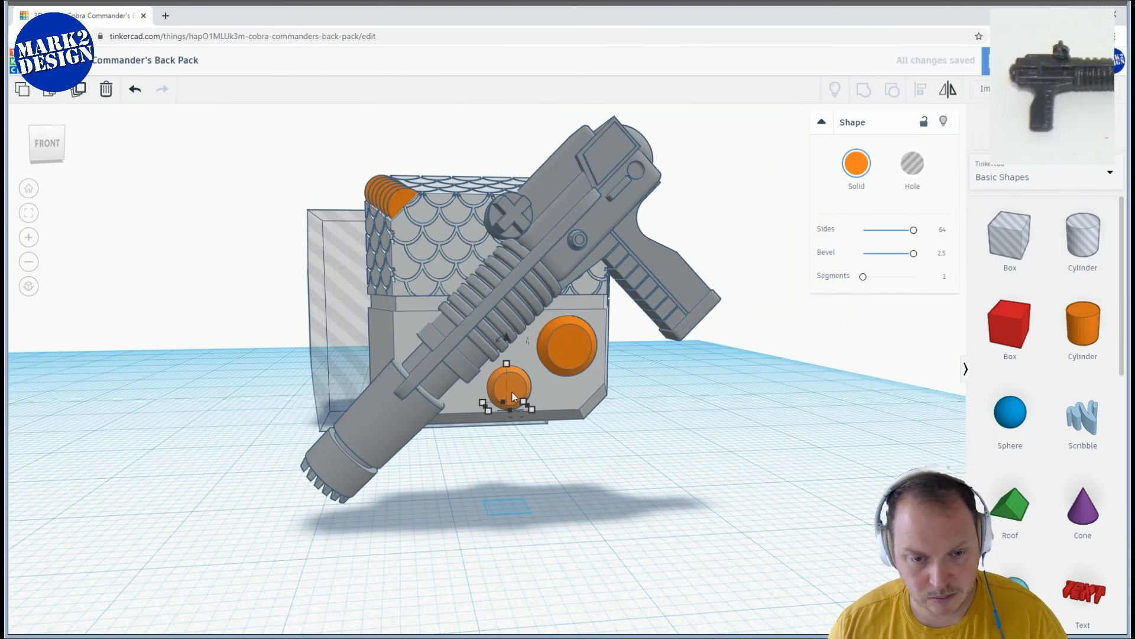
key("Left")
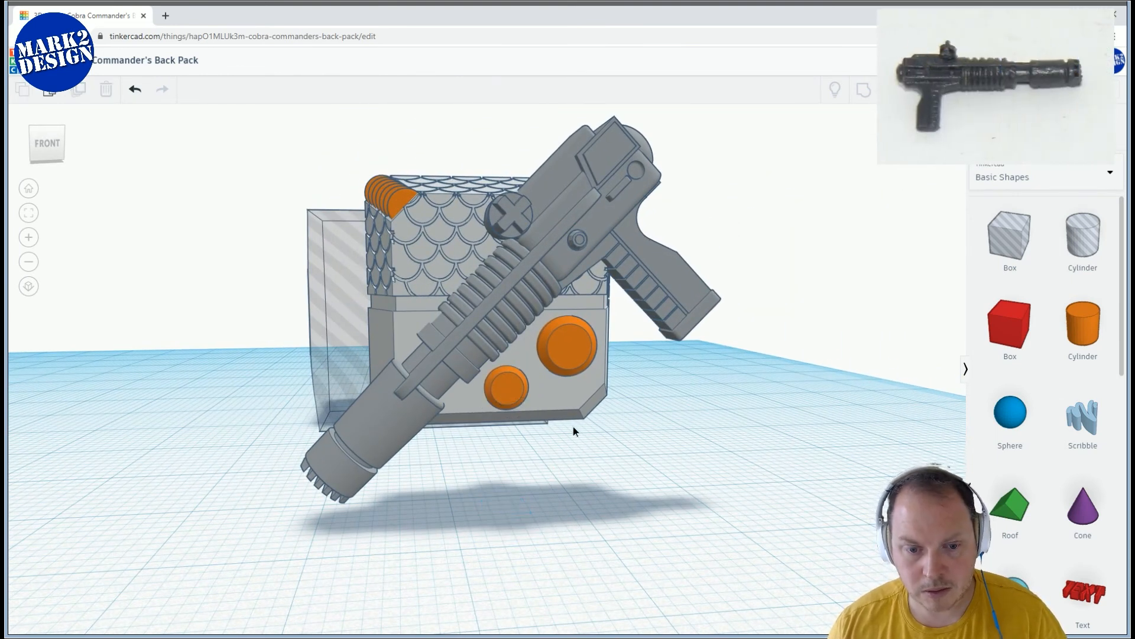
right_click_drag(573, 427, 488, 367)
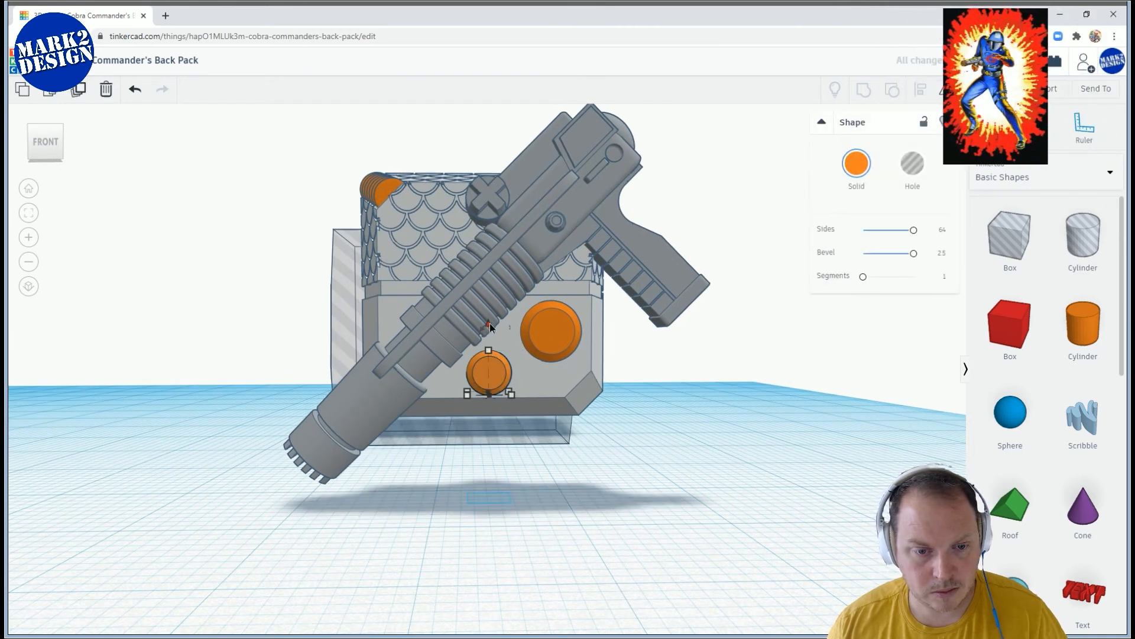
left_click_drag(489, 324, 489, 321)
left_click(816, 444)
Add a box hole around the back pack's front and thin it front to back to about 1.05 mm behind the discs
right_click_drag(905, 396, 915, 421)
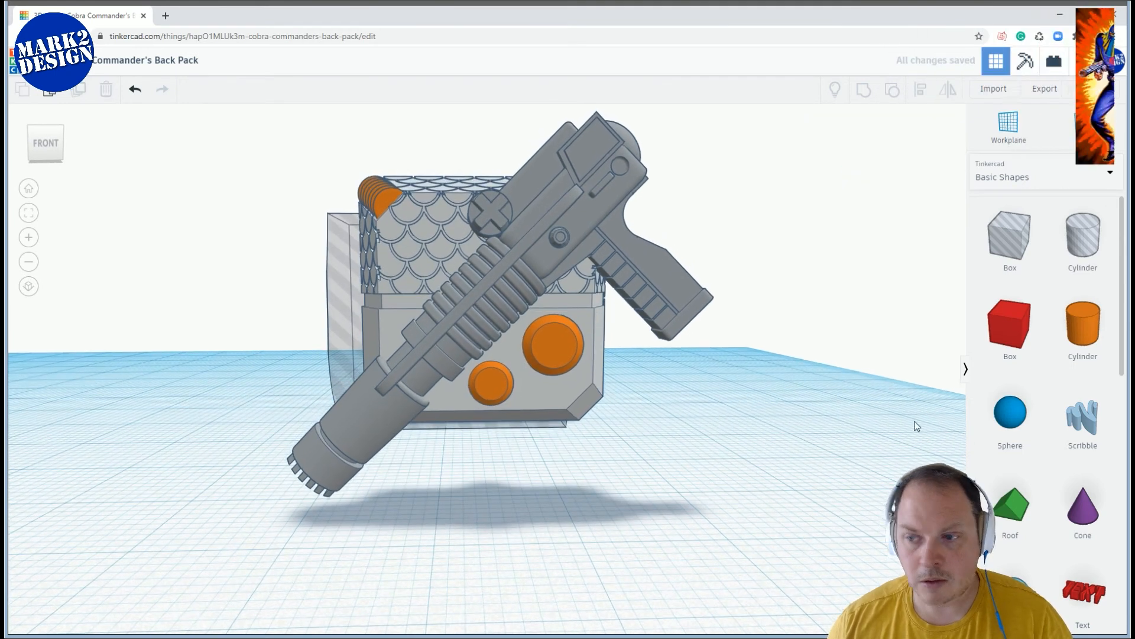
left_click_drag(1014, 241, 532, 504)
right_click_drag(532, 504, 236, 527)
right_click_drag(431, 352, 284, 304)
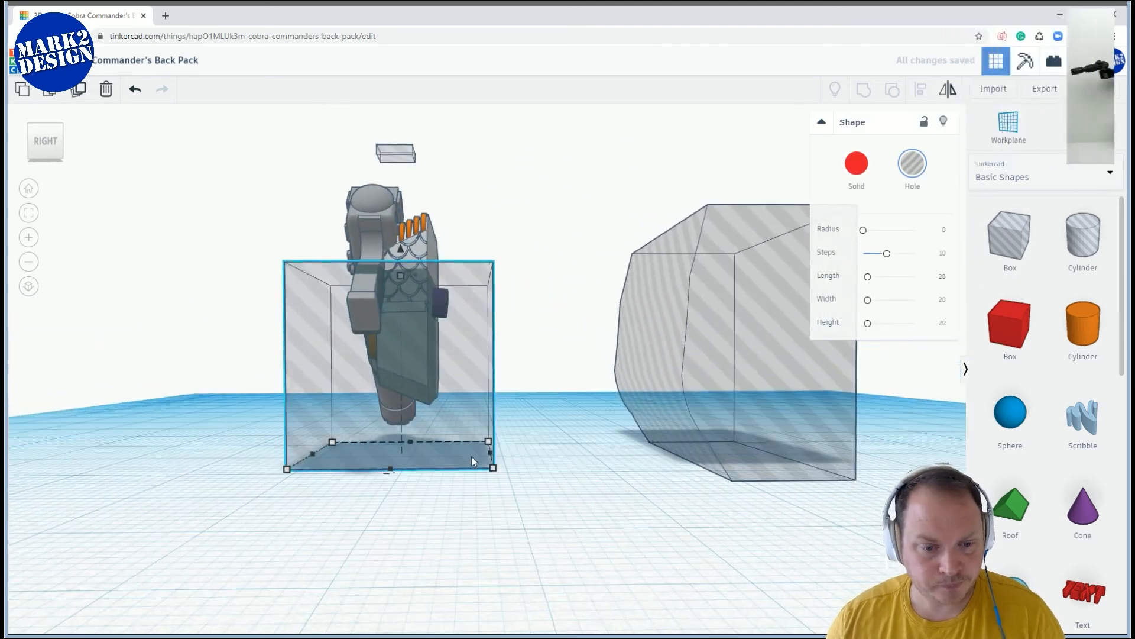
left_click_drag(492, 453, 386, 452)
right_click_drag(402, 453, 473, 454)
left_click_drag(315, 463, 387, 457)
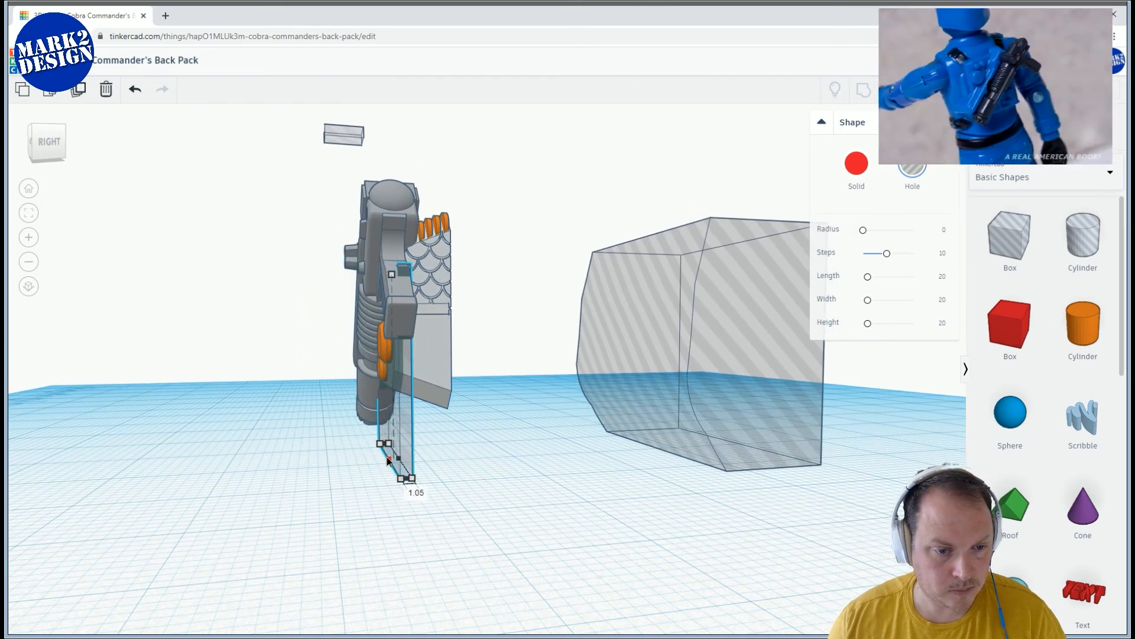
Flatten the thin box into a bar at the small disc's height and shorten it to end below the large disc
right_click_drag(386, 456, 642, 440)
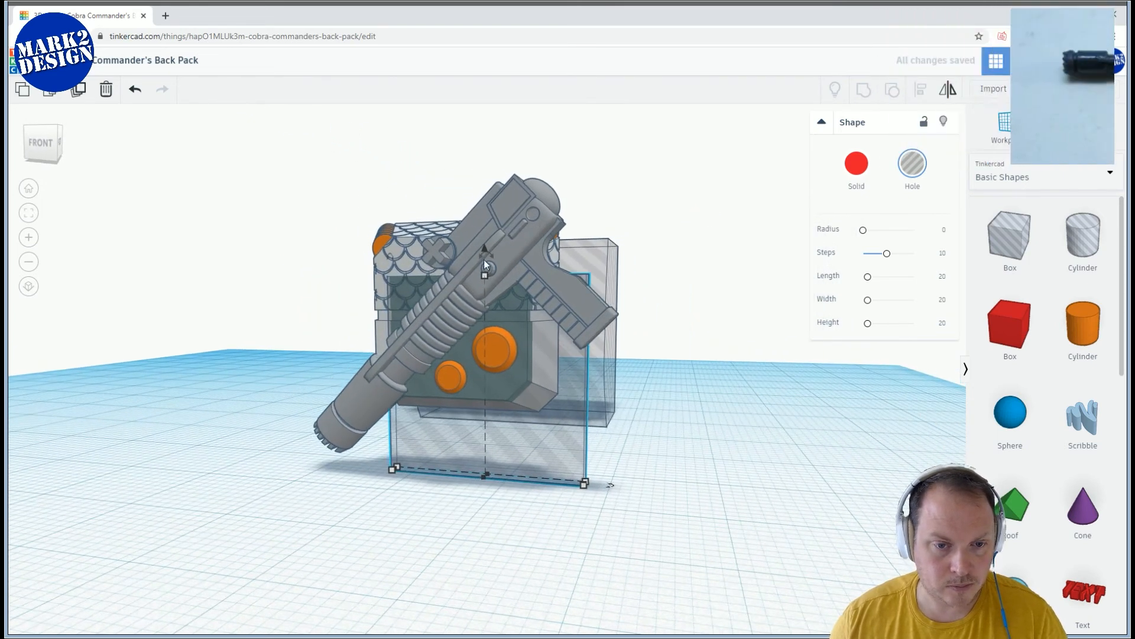
left_click_drag(485, 248, 493, 384)
right_click_drag(500, 403, 499, 453)
scroll(486, 454, "up", 3)
scroll(468, 455, "up", 3)
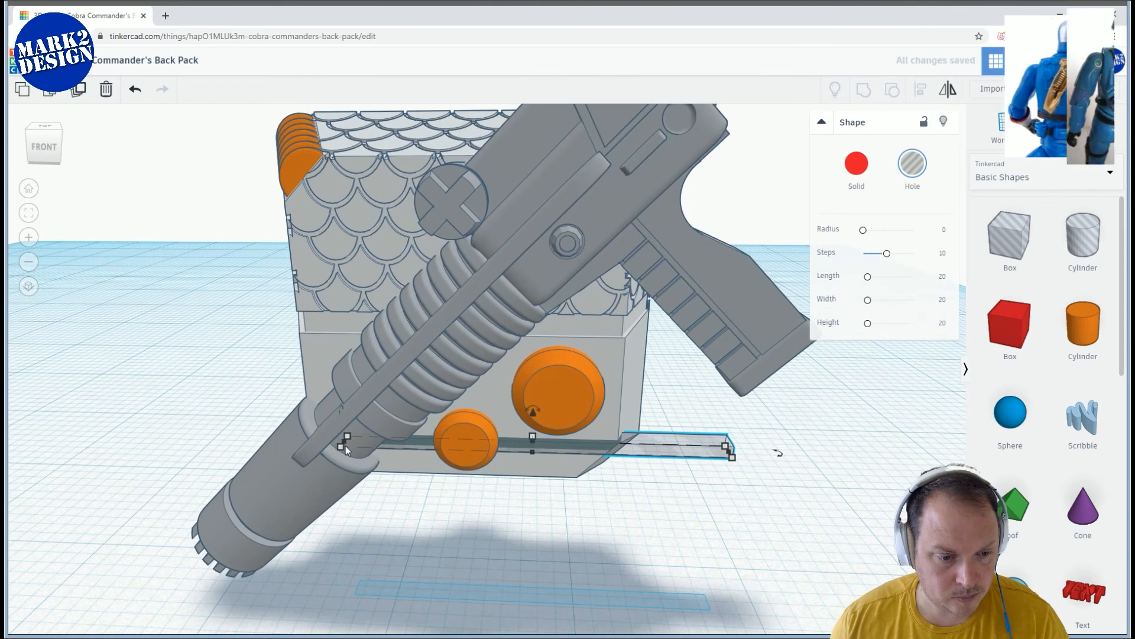
left_click_drag(344, 445, 476, 455)
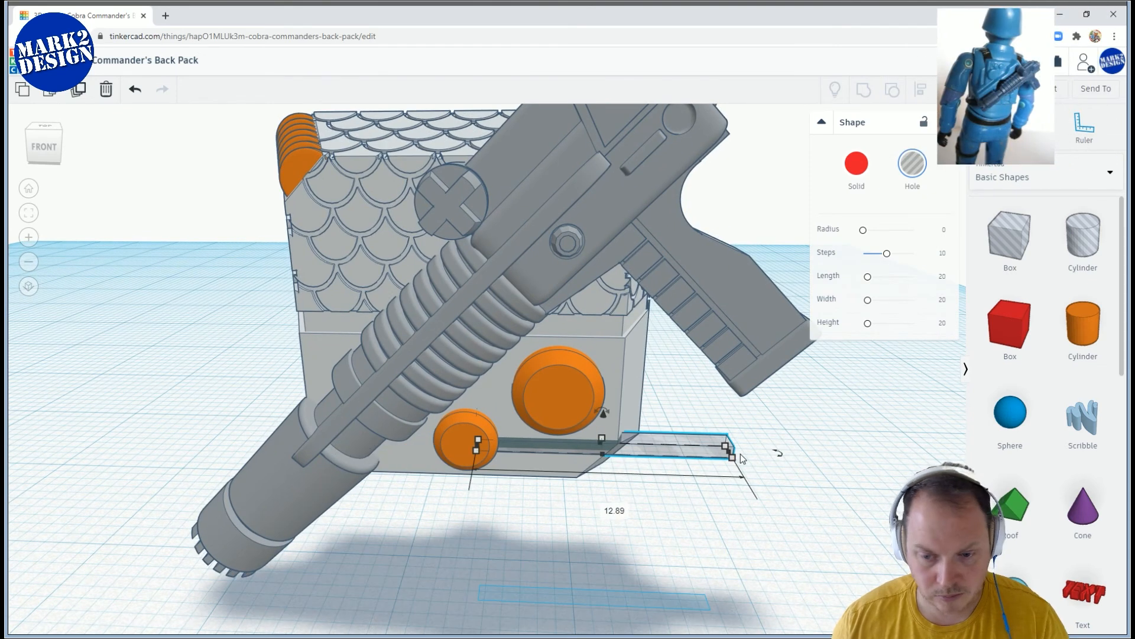
left_click_drag(731, 455, 564, 459)
right_click_drag(623, 471, 629, 445)
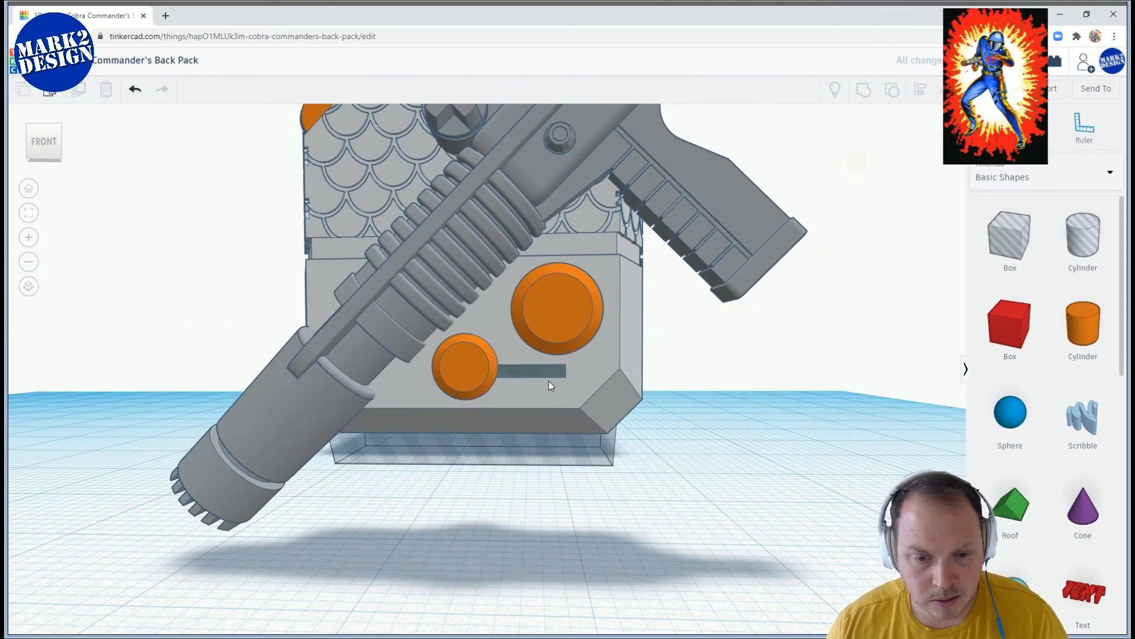
Turn the short horizontal hole bar into a solid and colour it dark grey
left_click(532, 370)
left_click(856, 163)
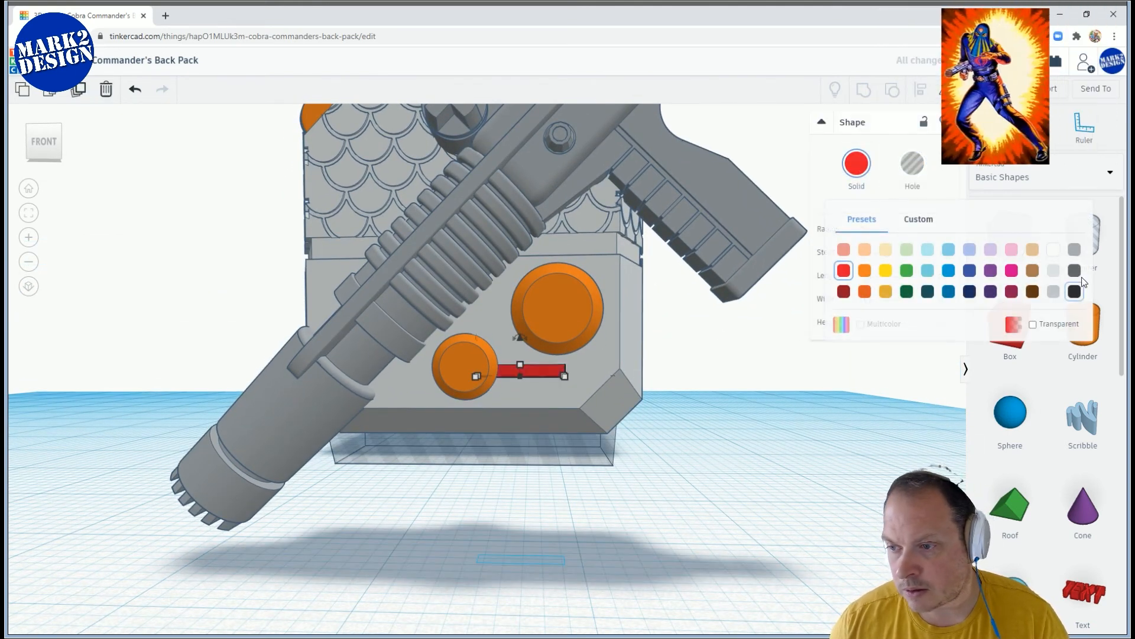
left_click(861, 436)
Centre the horizontal grey bar vertically with the small bevelled disc
right_click_drag(735, 474, 491, 388)
left_click(464, 351)
left_click(529, 371, "shift")
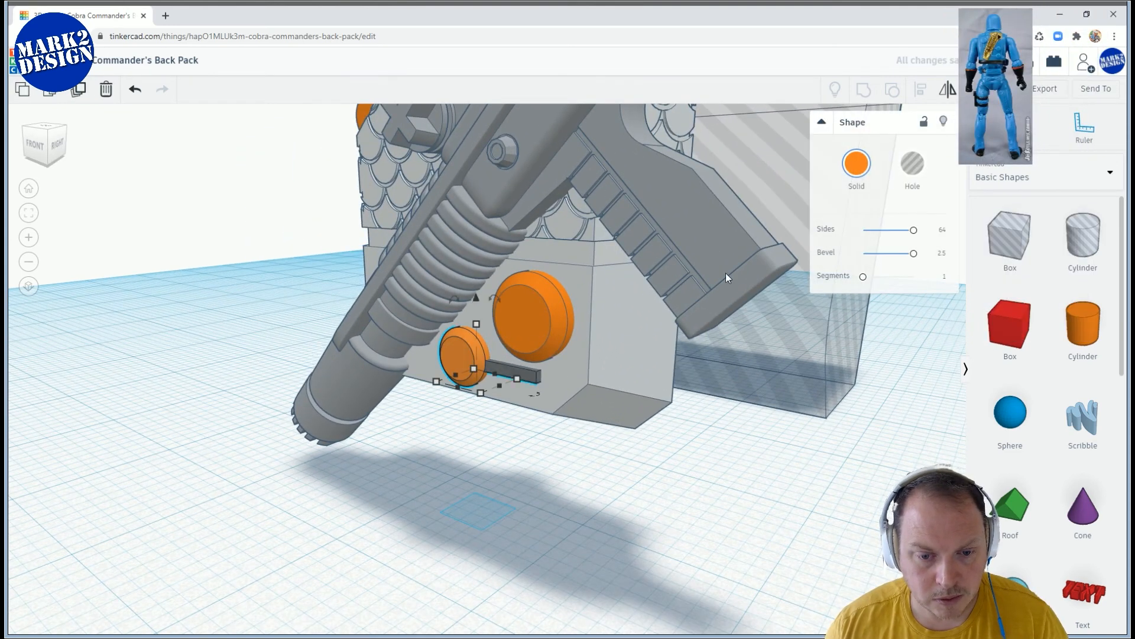
left_click(920, 89)
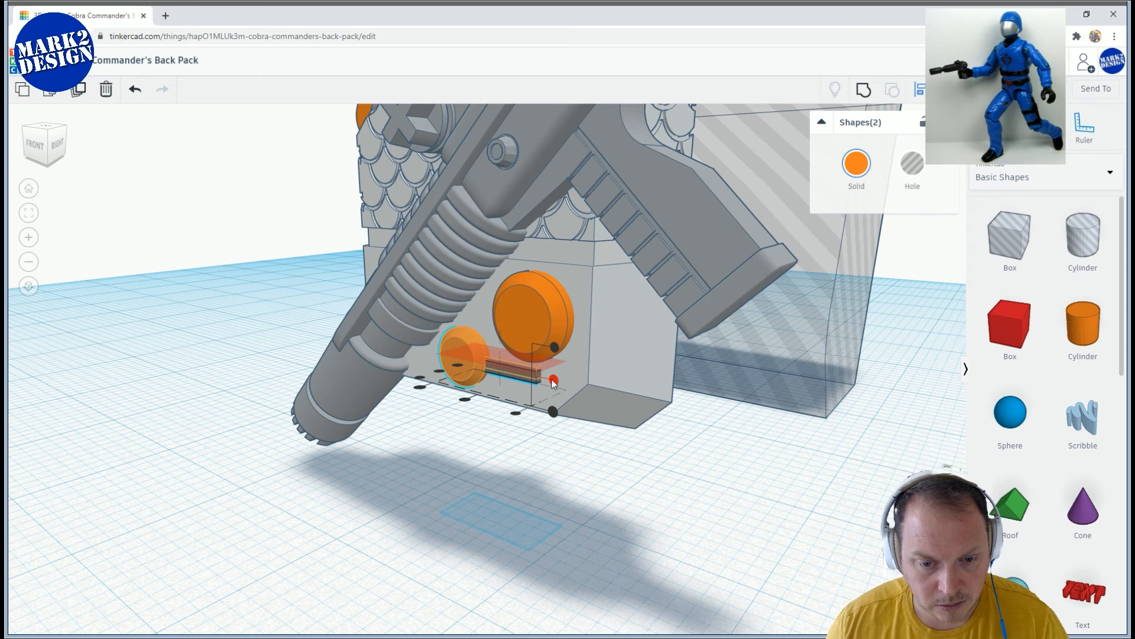
Raise the large bevelled disc slightly above the horizontal bar
right_click_drag(613, 414, 565, 344)
left_click(516, 333)
left_click_drag(559, 281, 558, 286)
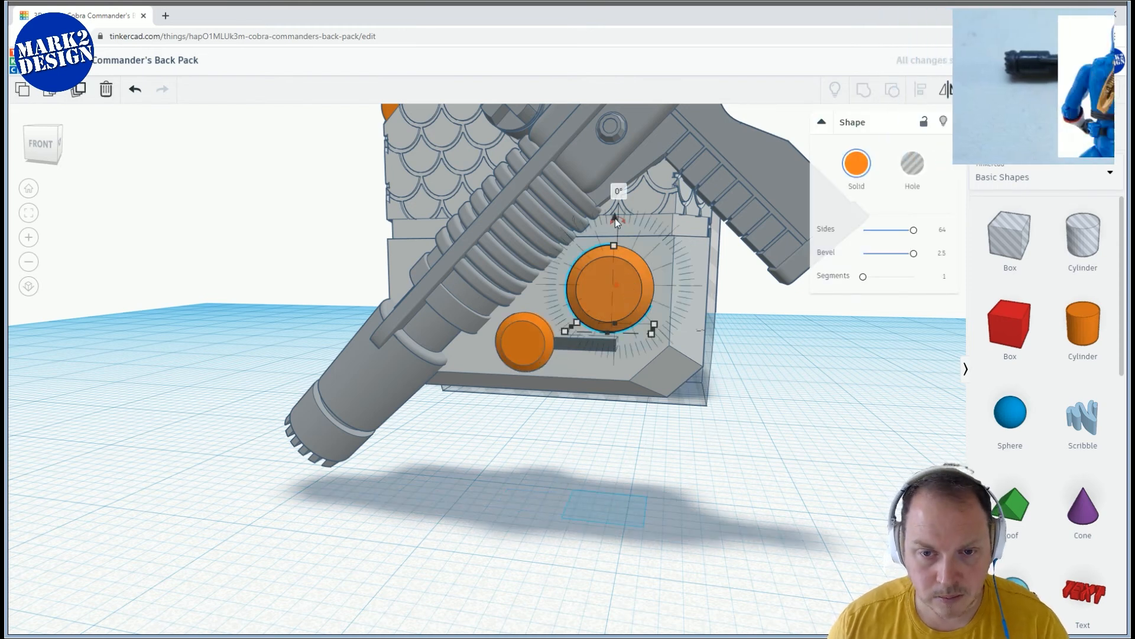
left_click_drag(615, 218, 615, 214)
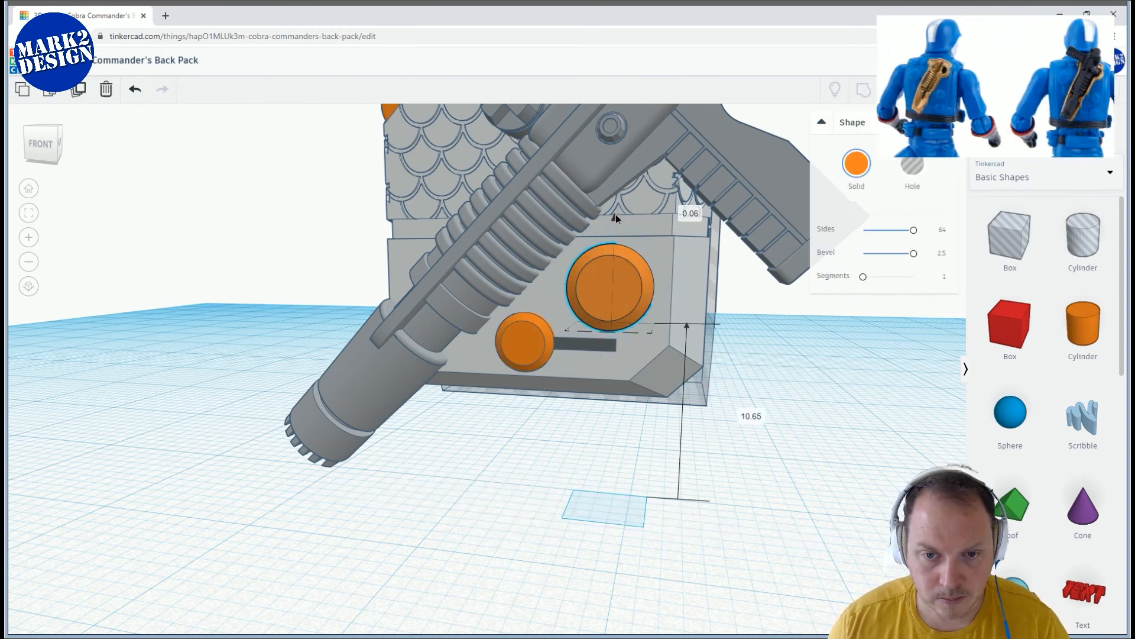
Duplicate the grey bar, rotate the copy 90° upright and raise it 1.86 mm, undoing a trial sideways move
left_click(587, 343)
left_click_drag(578, 311, 582, 313)
type("90")
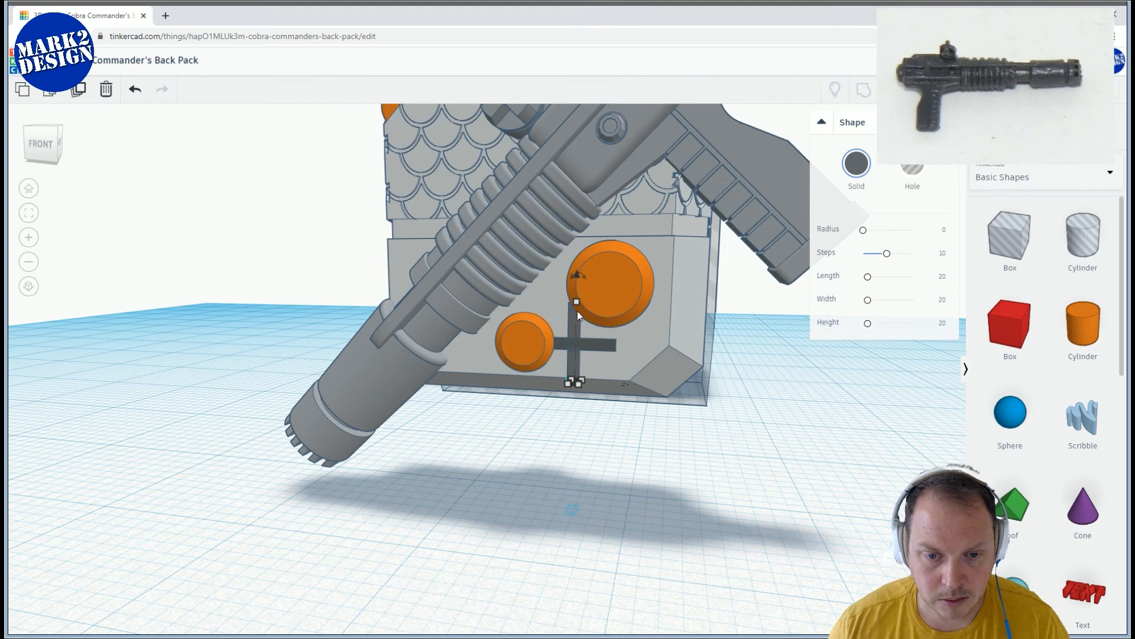
left_click_drag(577, 274, 582, 239)
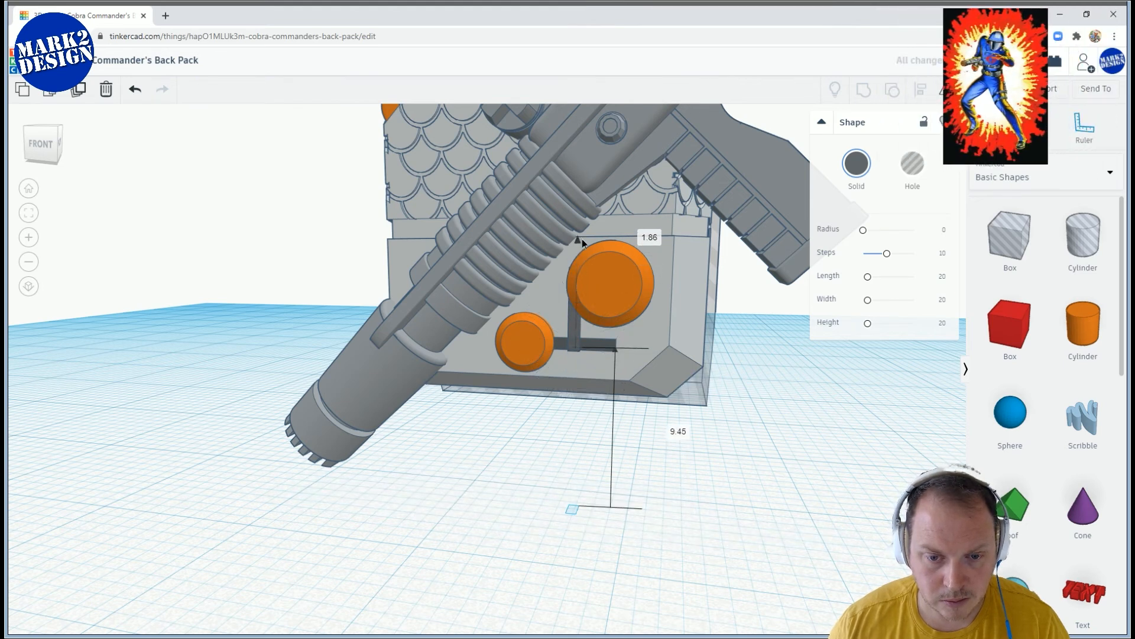
left_click_drag(573, 311, 600, 332)
key("ctrl+z")
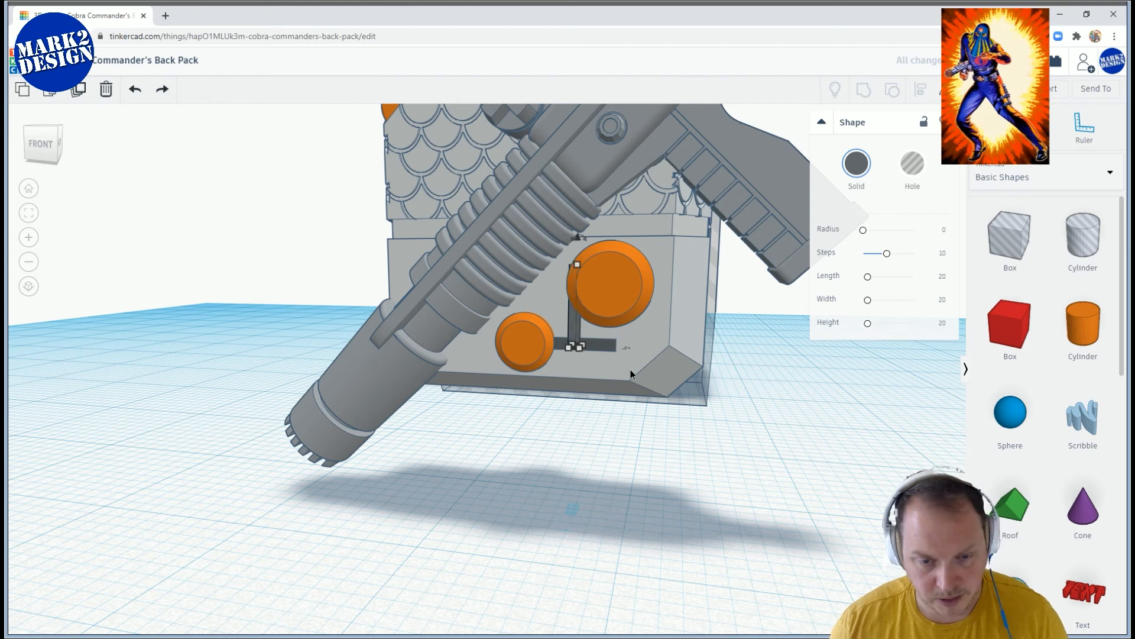
Move the upright bar to the horizontal bar's free end and centre it under the large disc to form an L-shaped link
right_click_drag(630, 369, 656, 412)
scroll(618, 431, "up", 2)
left_click_drag(622, 383, 672, 392)
left_click(708, 356, "shift")
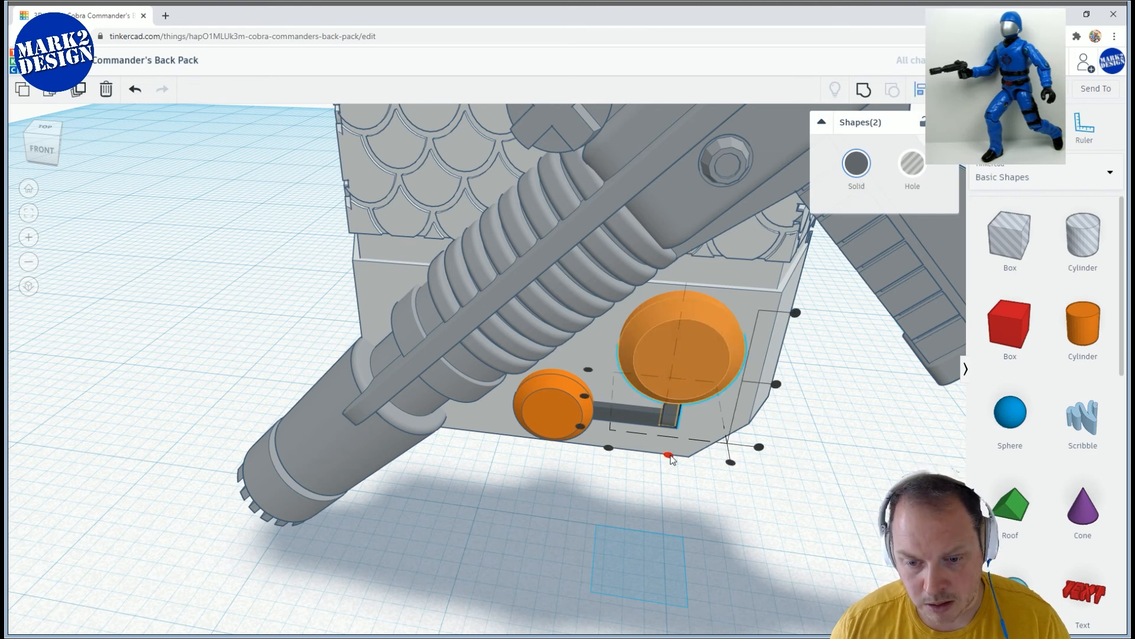
right_click_drag(734, 506, 692, 284)
left_click(697, 247)
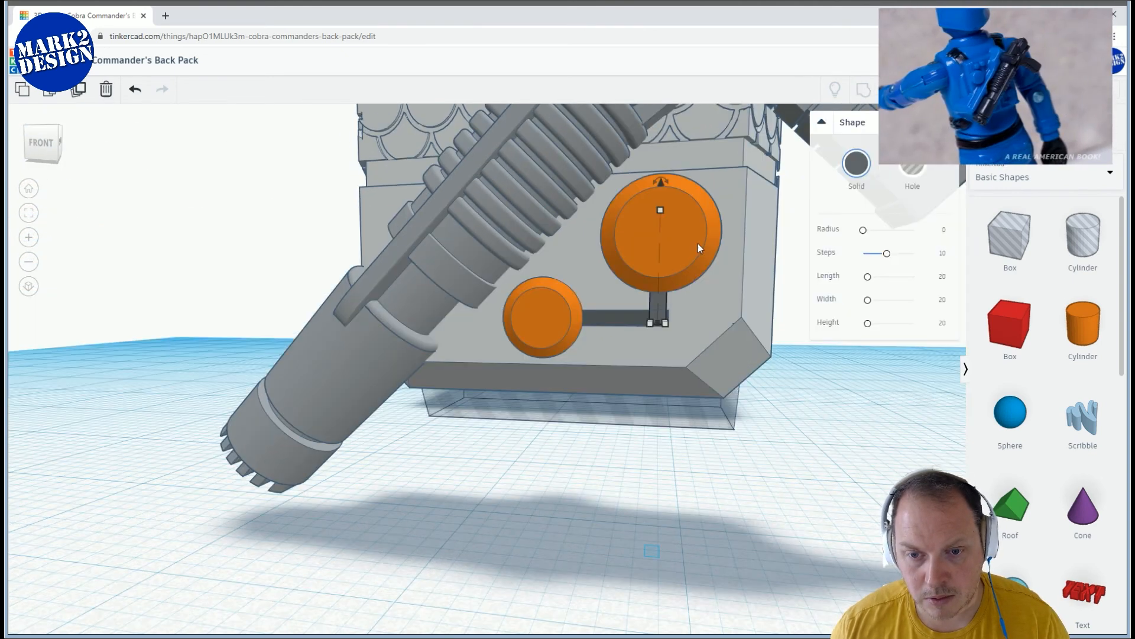
left_click(698, 243)
left_click(663, 315, "shift")
scroll(726, 365, "up", 3)
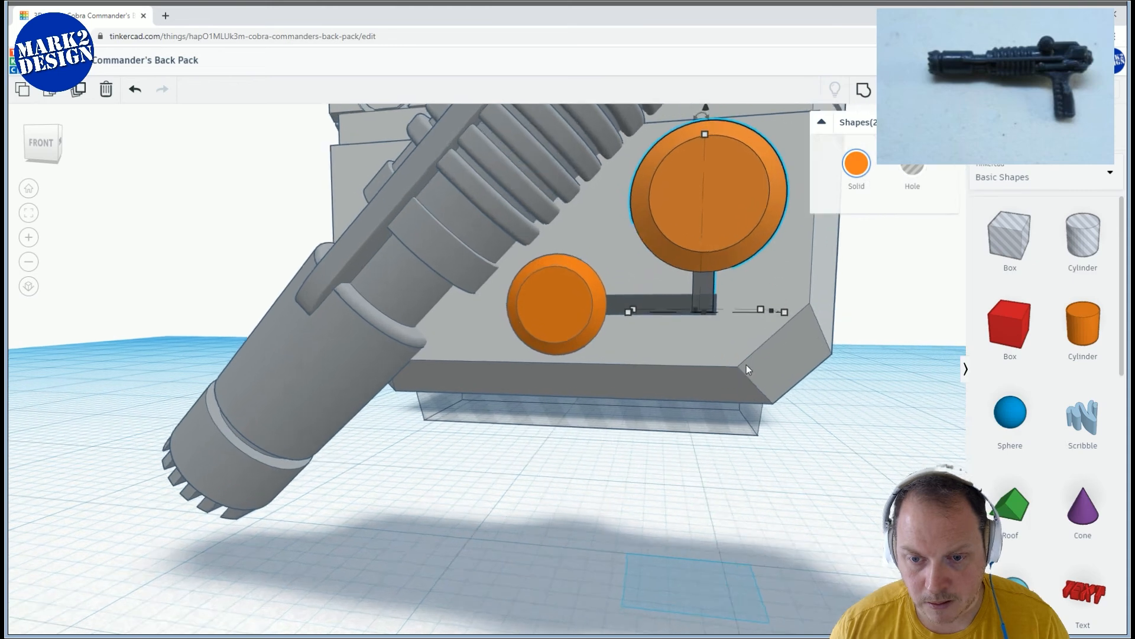
middle_click_drag(739, 365, 722, 368)
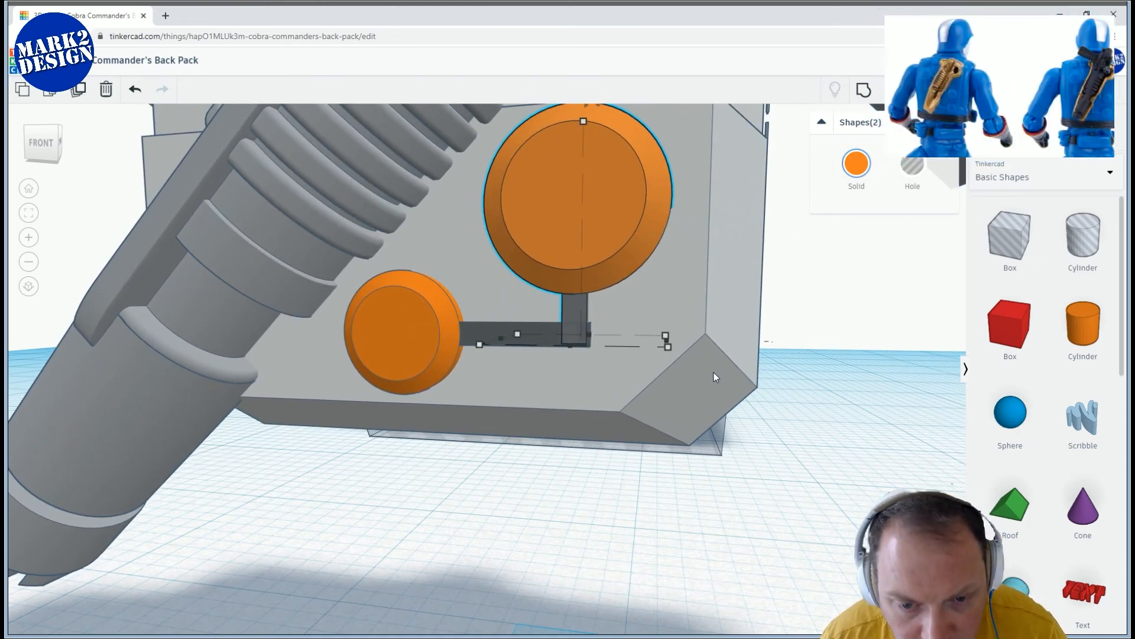
left_click(726, 481)
Add a six-sided Polygon beside the back pack and rotate it 90° onto its side
scroll(655, 483, "down", 4)
right_click_drag(655, 484, 581, 287)
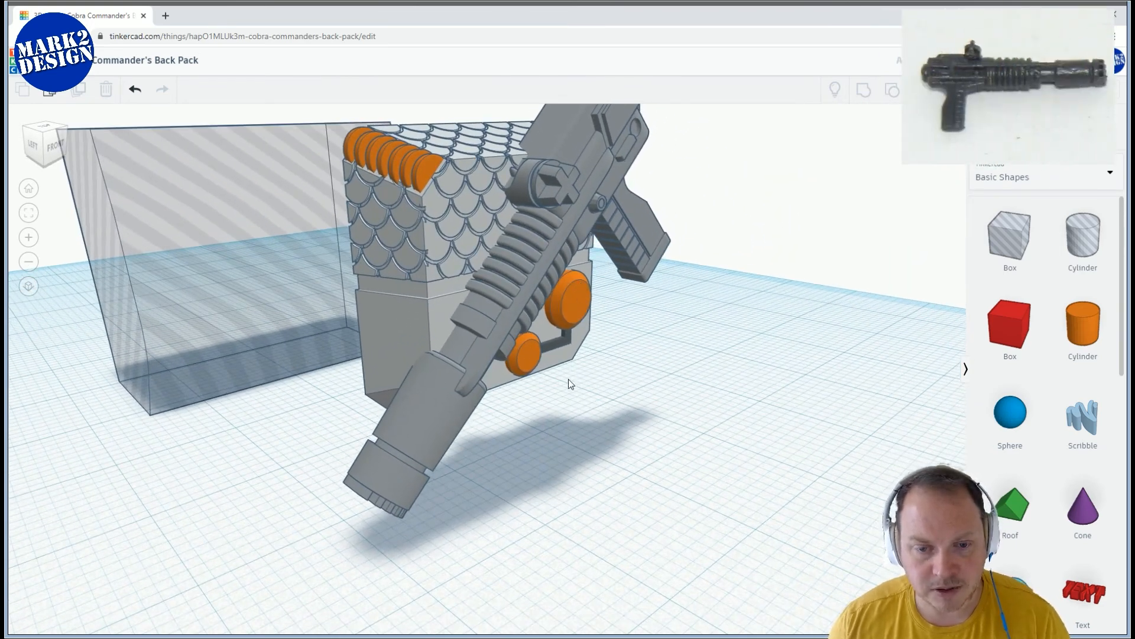
right_click_drag(731, 441, 787, 441)
scroll(1059, 460, "down", 9)
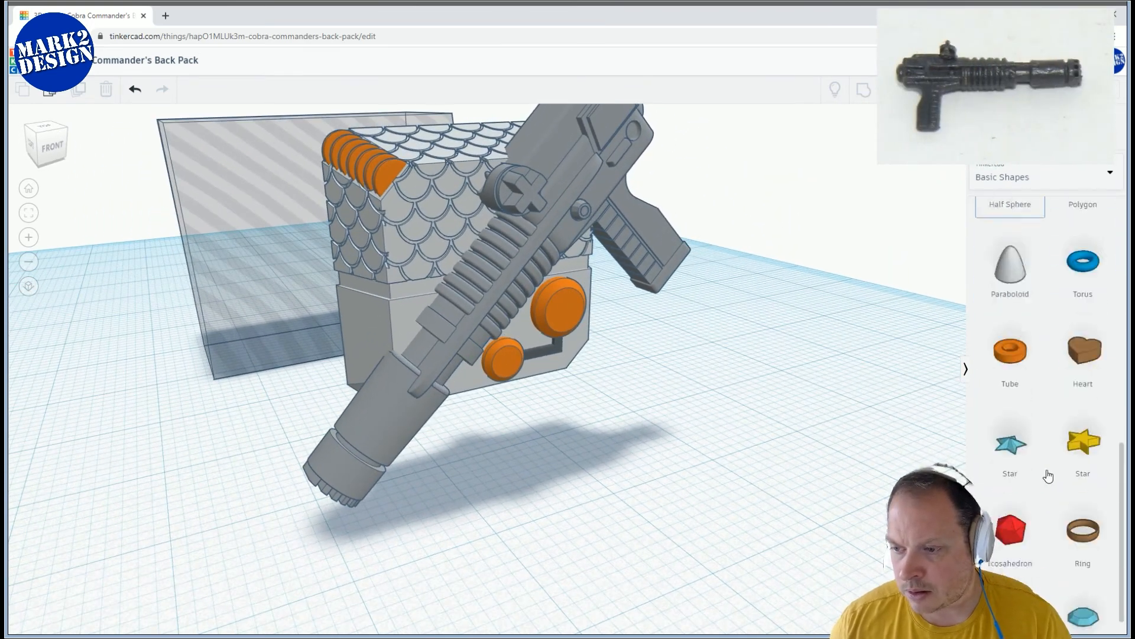
scroll(1058, 460, "up", 5)
left_click_drag(1083, 491, 597, 500)
right_click_drag(711, 492, 712, 290)
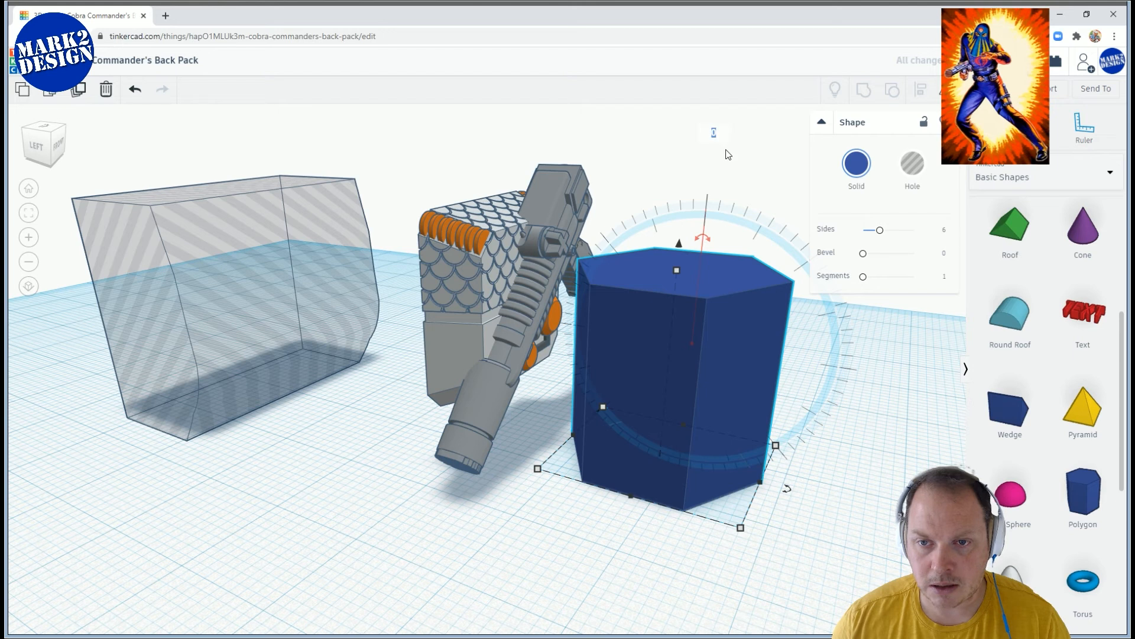
left_click_drag(722, 142, 726, 145)
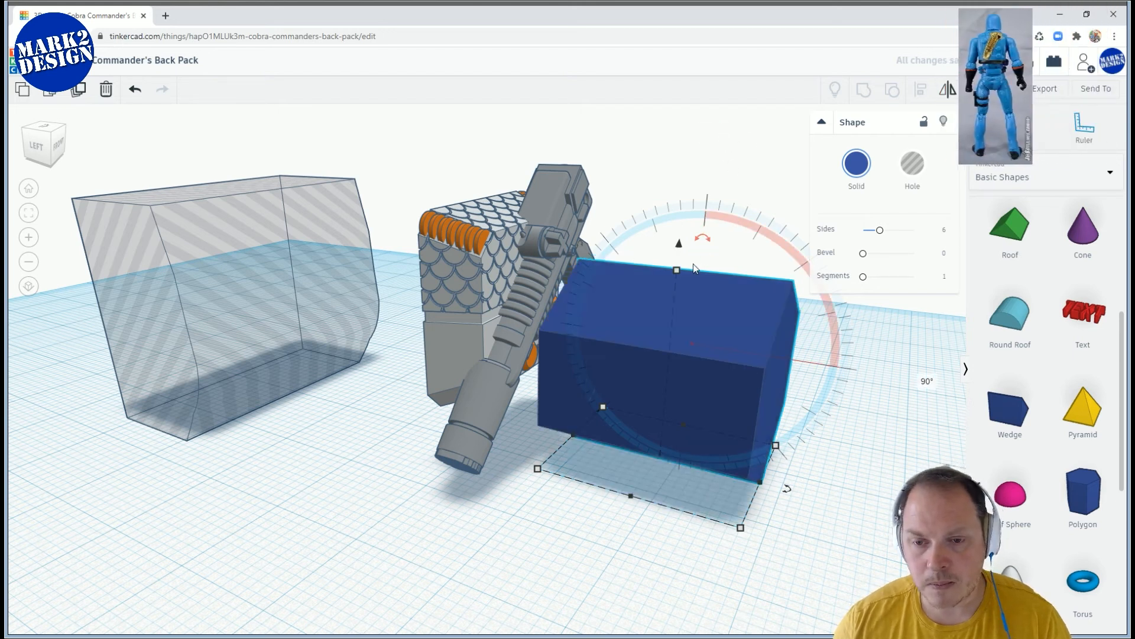
Shrink the polygon to about 2.46 mm high and move it in front of the L-shaped link
left_click_drag(679, 247, 701, 364)
scroll(563, 398, "up", 3)
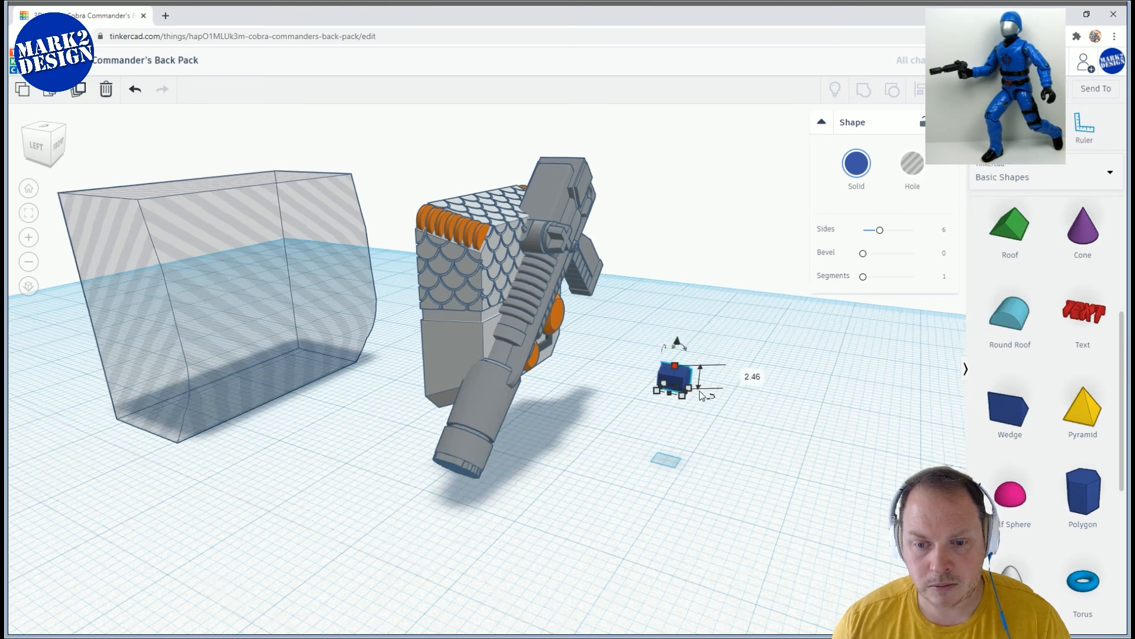
middle_click_drag(782, 393, 699, 379)
scroll(699, 379, "up", 3)
right_click_drag(768, 441, 668, 477)
scroll(668, 473, "down", 2)
left_click_drag(612, 402, 505, 278)
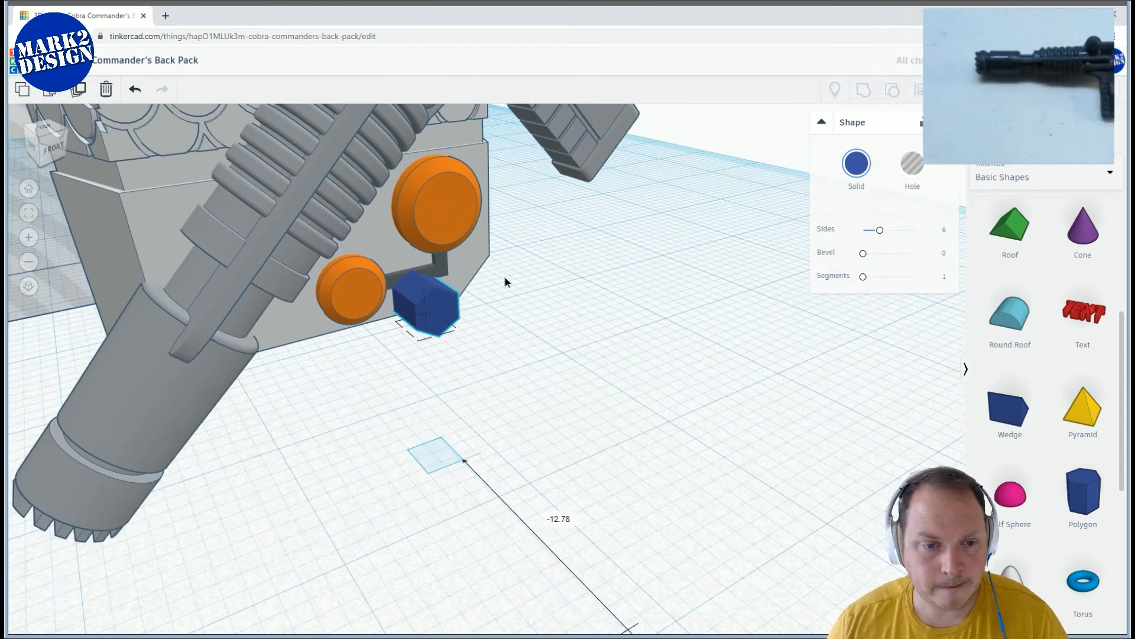
Reduce the polygon to bolt size, about 0.51 by 0.59 mm, and raise it in front of the large disc's upper face
left_click_drag(414, 190, 414, 166)
left_click_drag(418, 219, 459, 210)
middle_click_drag(555, 236, 695, 371)
scroll(694, 371, "up", 2)
right_click_drag(694, 370, 594, 275)
left_click_drag(591, 273, 583, 215, "shift")
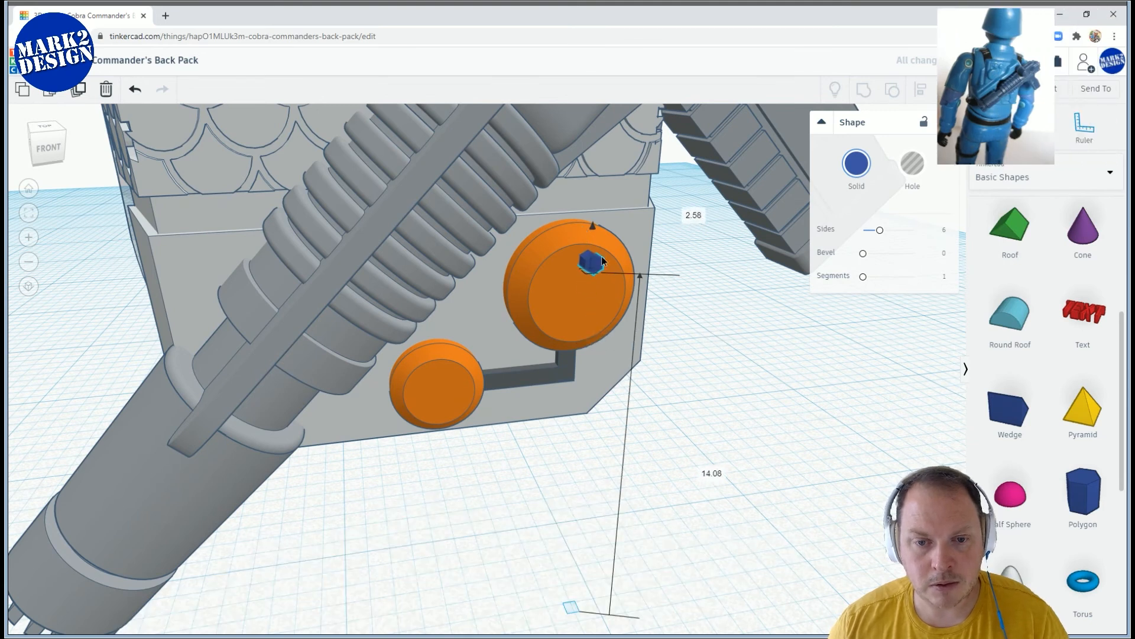
right_click_drag(583, 225, 494, 295)
scroll(531, 296, "up", 2)
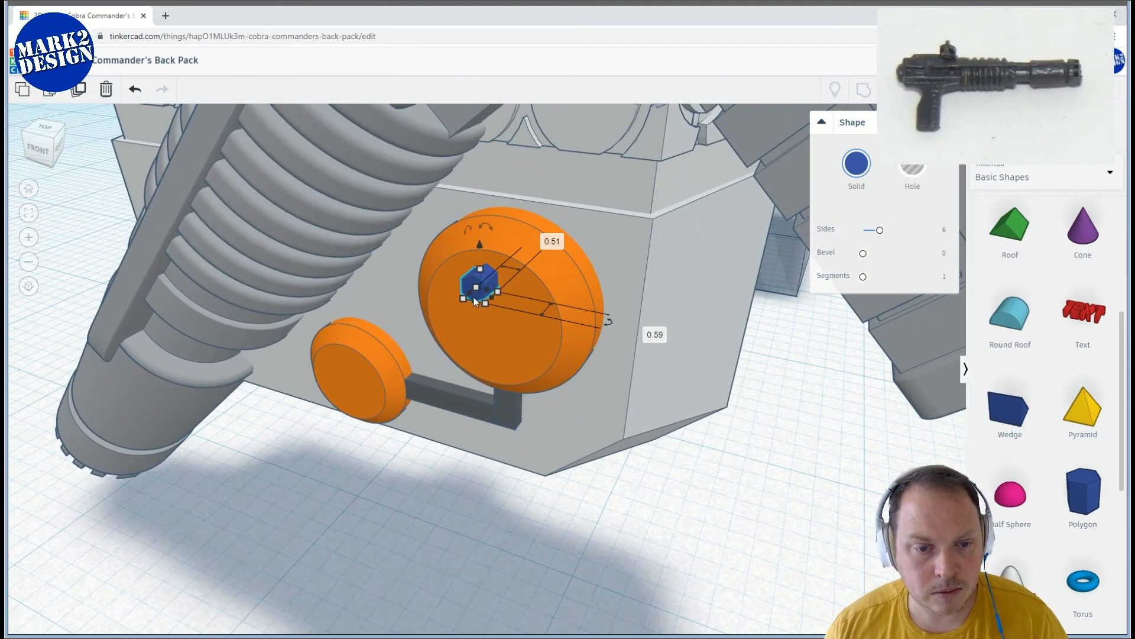
Adjust the small hexagonal bolt at the large disc's face and set its bevel to 0.96
right_click_drag(480, 298, 435, 281)
scroll(434, 281, "up", 3)
left_click_drag(382, 261, 403, 262)
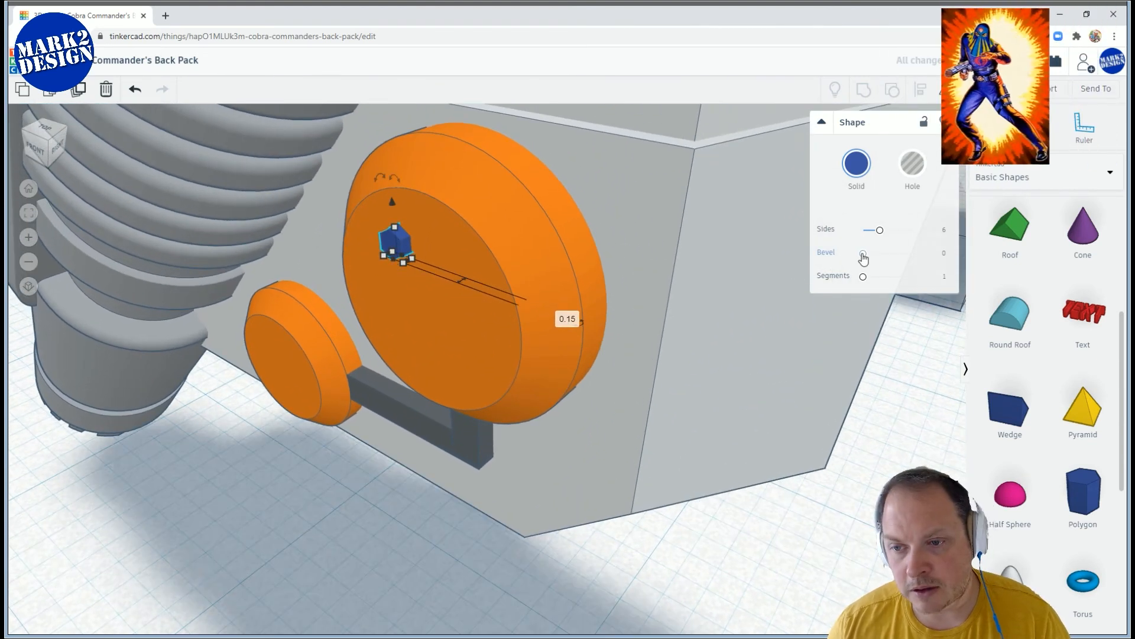
left_click_drag(864, 258, 882, 254)
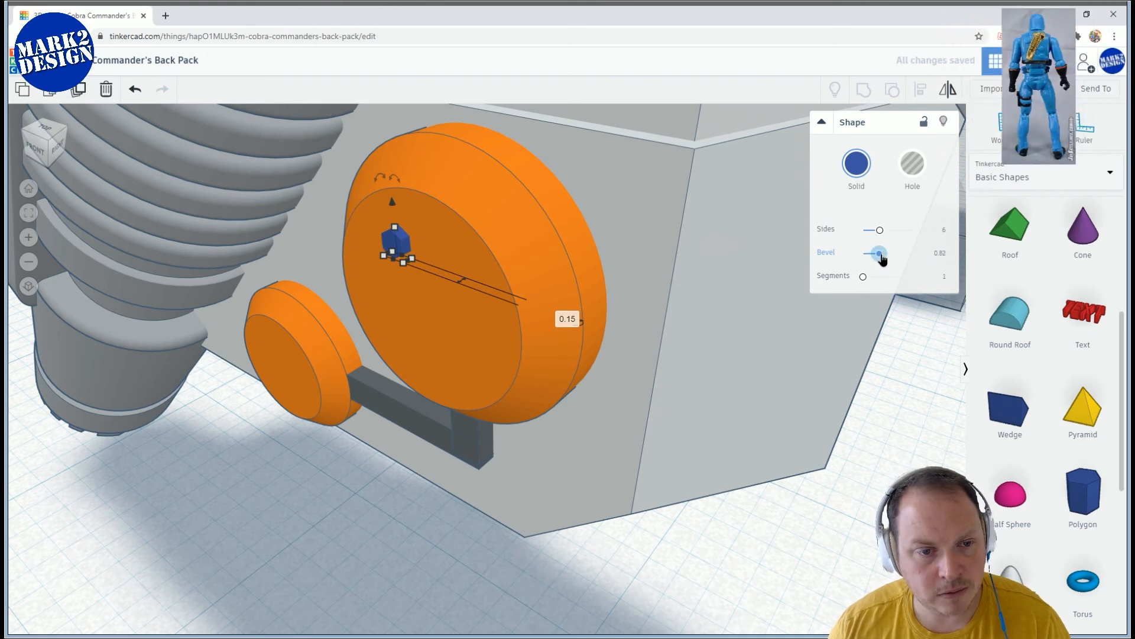
right_click_drag(597, 279, 479, 254)
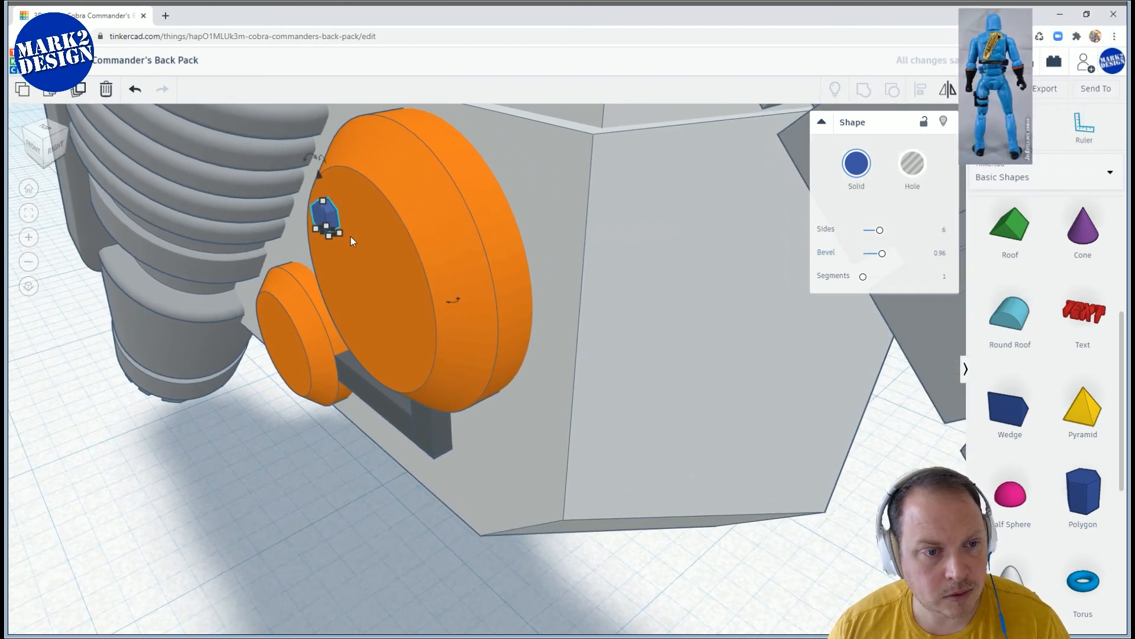
Push the bevelled bolt back into the large disc until only its head protrudes from the face
left_click_drag(332, 232, 345, 227)
mouse_move(346, 221)
right_mouse_down()
mouse_move(359, 226)
mouse_move(344, 221)
right_mouse_up()
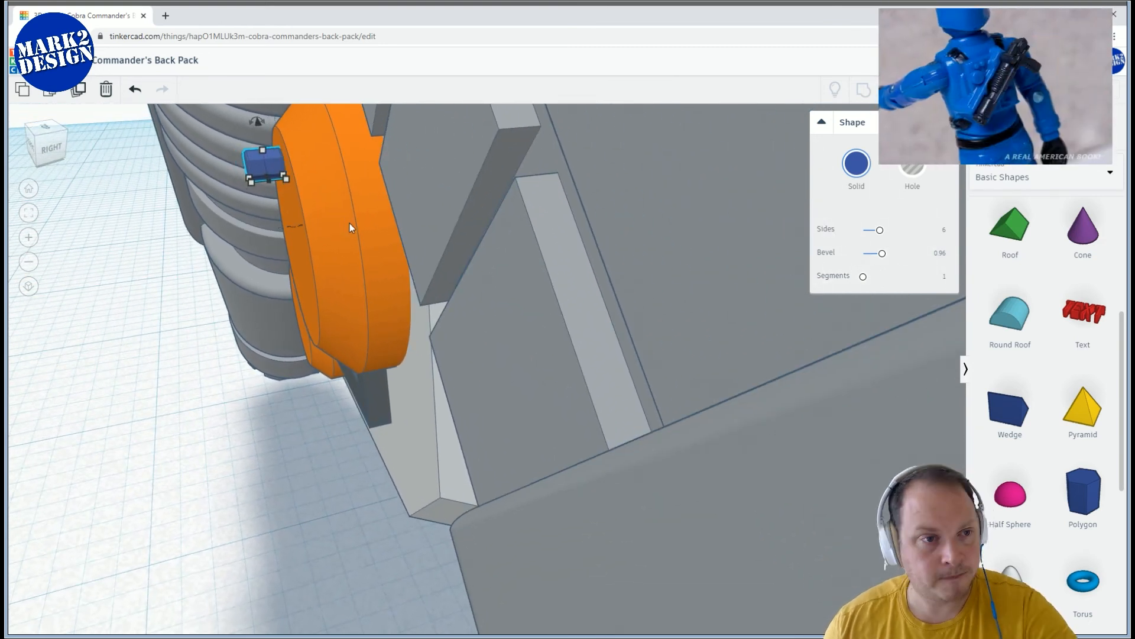
key("Right")
key("Right")
key("Right")
key("Right")
key("Right")
key("Right")
key("Right")
key("Right")
key("Right")
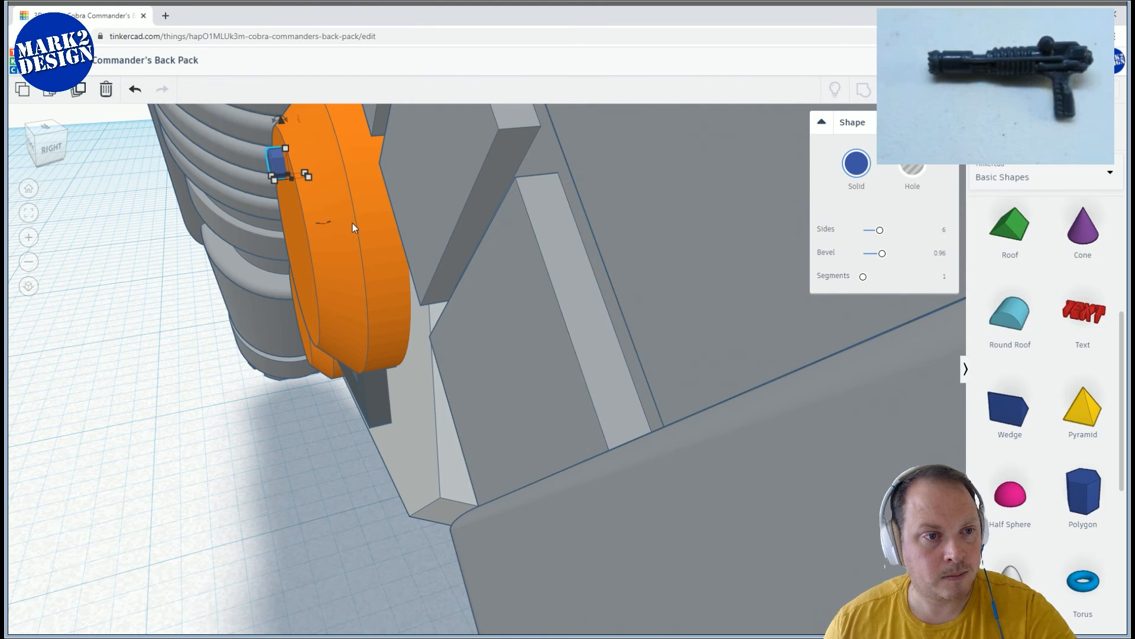
key("Right")
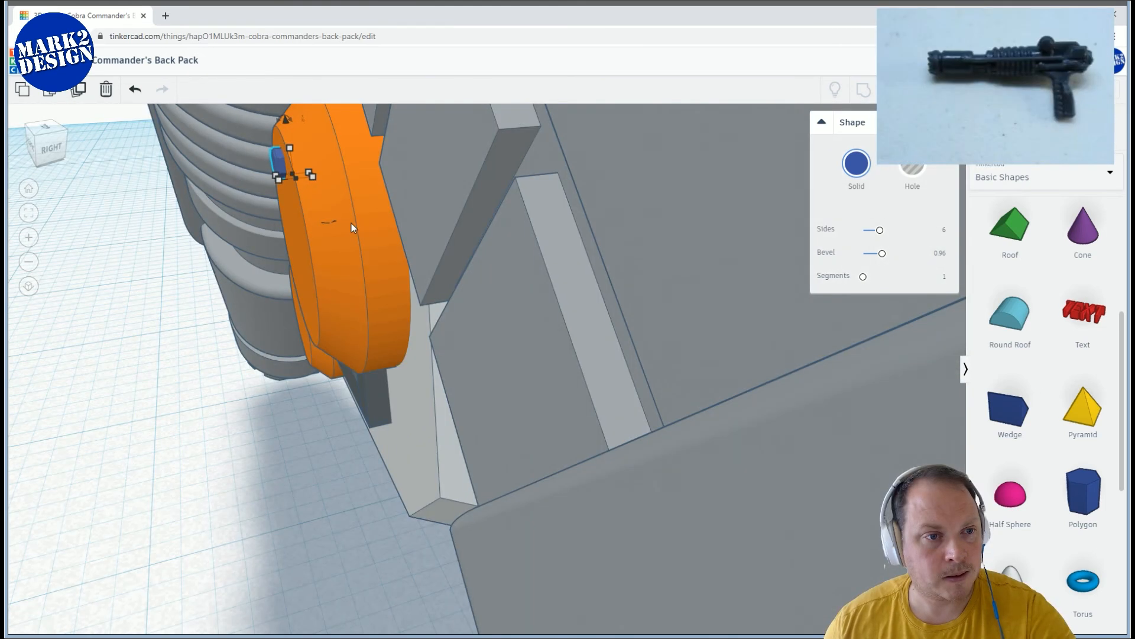
key("Right")
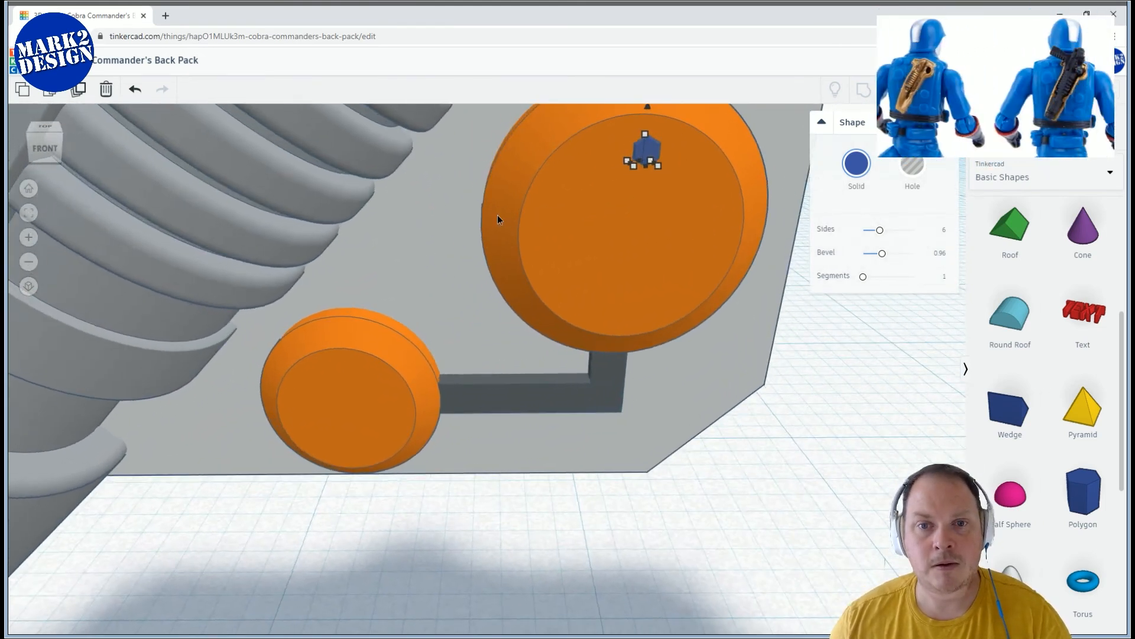
Raise the bolt slightly and nudge it sideways to centre it at the top of the large disc's face
scroll(505, 201, "down", 1)
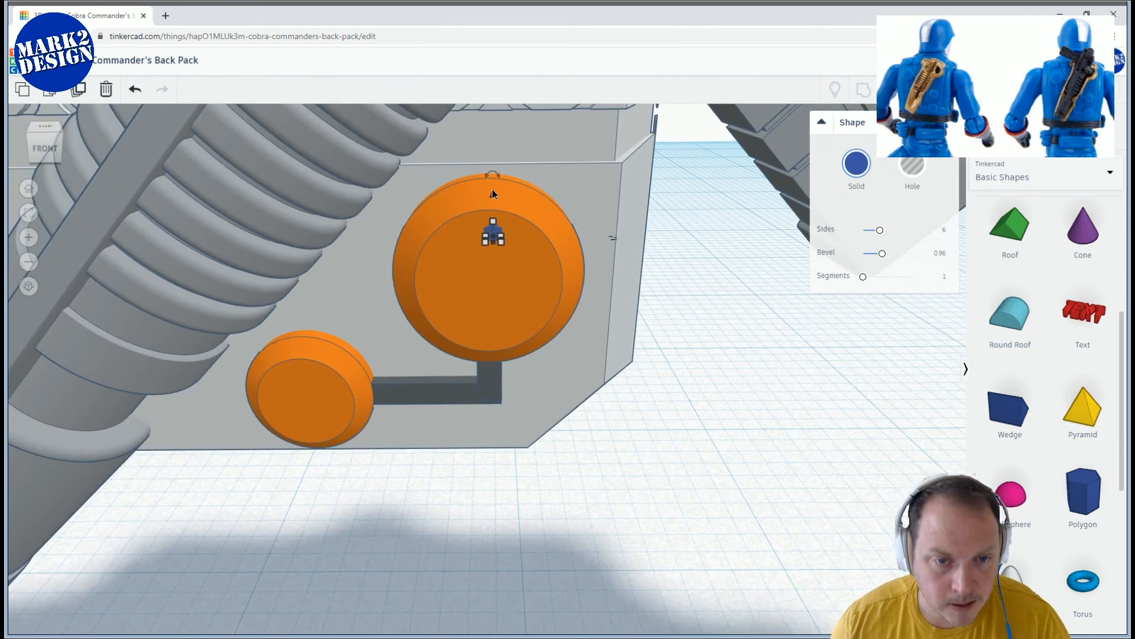
left_click_drag(492, 191, 491, 186)
key("Left")
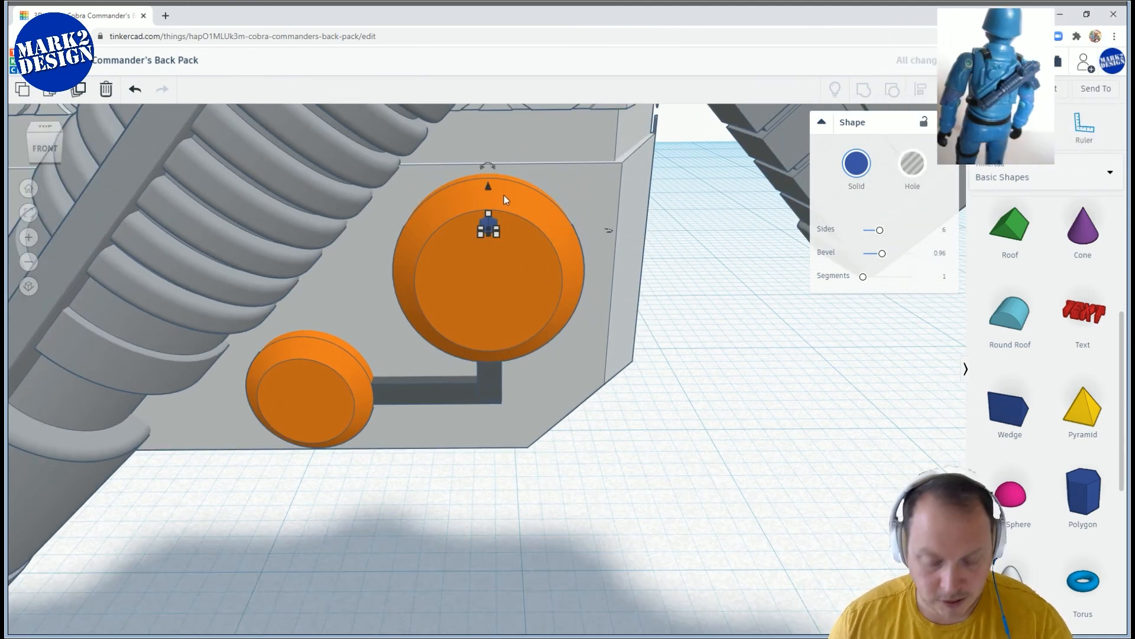
scroll(605, 243, "down", 3)
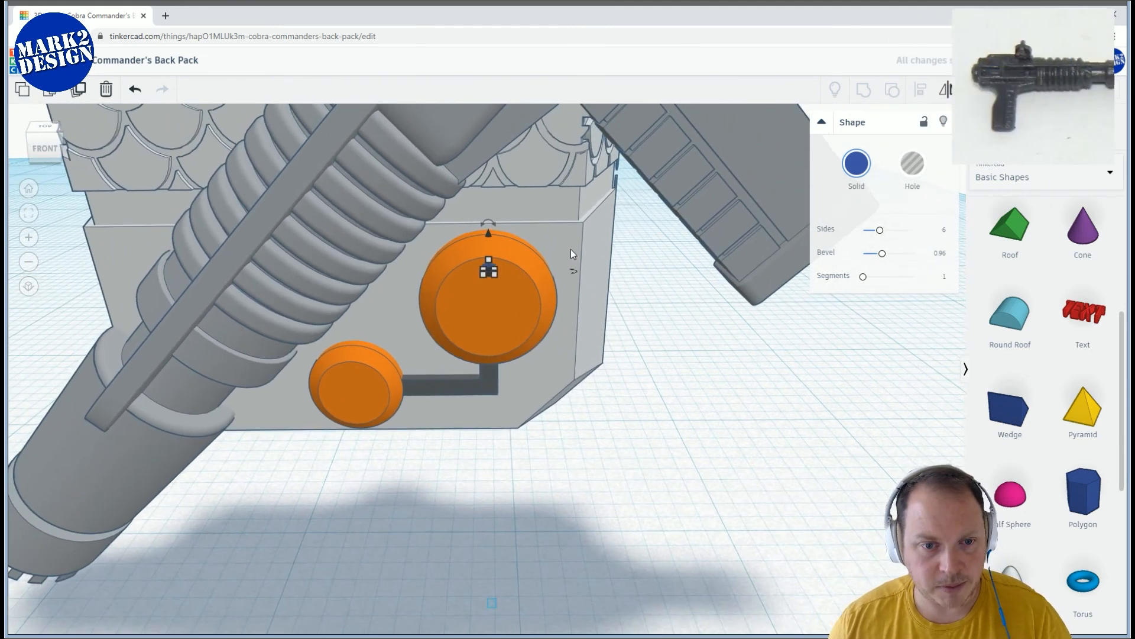
Duplicate the bolt and lower the copy to the bottom edge of the large disc
left_click(664, 343)
left_click(489, 270)
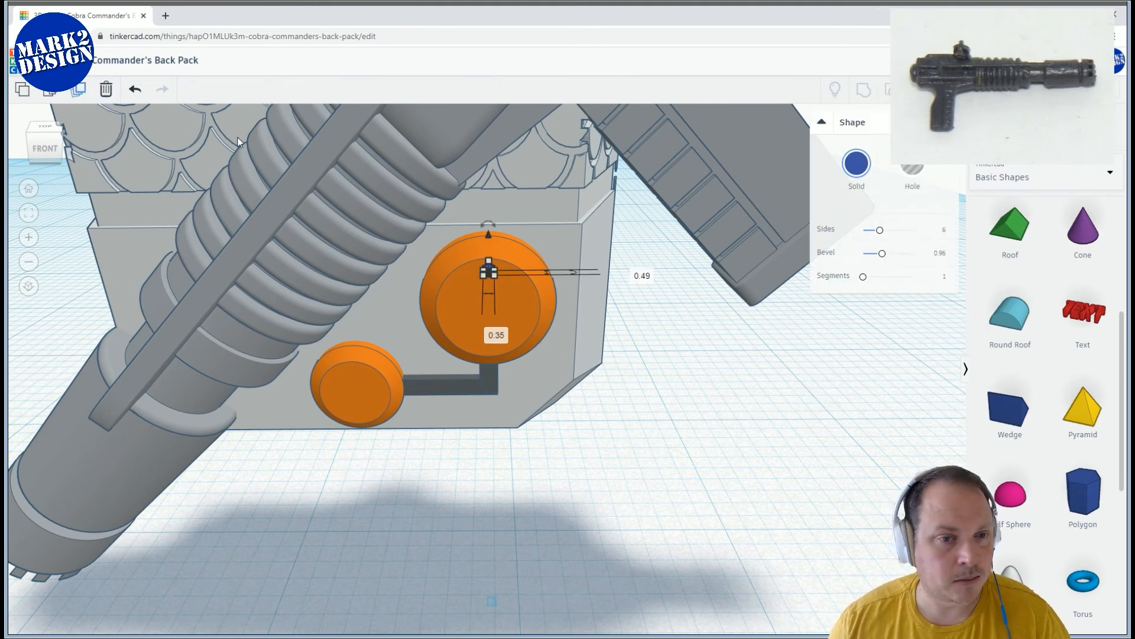
left_click_drag(489, 236, 498, 318, "alt")
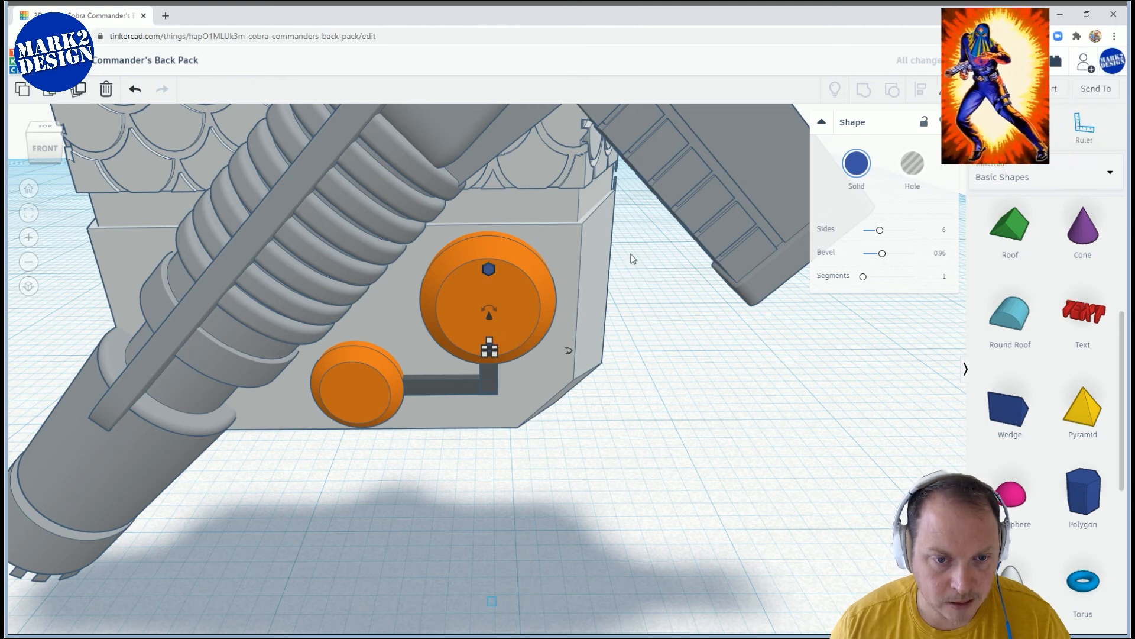
Select the top and bottom bolts together and duplicate the pair in place
left_click(488, 269, "shift")
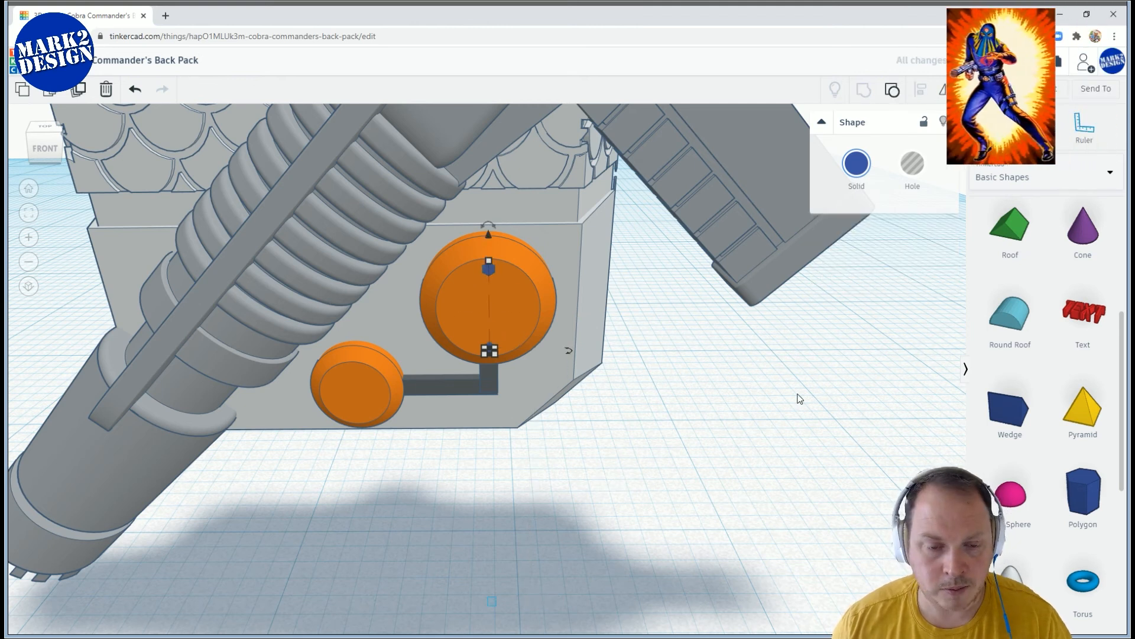
left_click(762, 387)
left_click(490, 270)
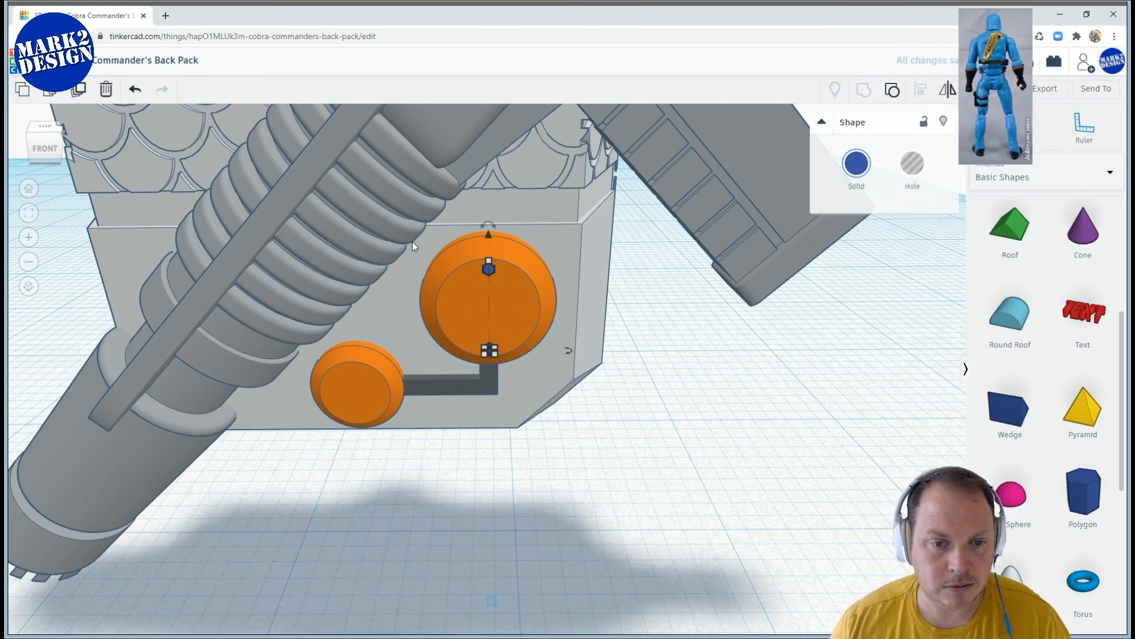
left_click(79, 88)
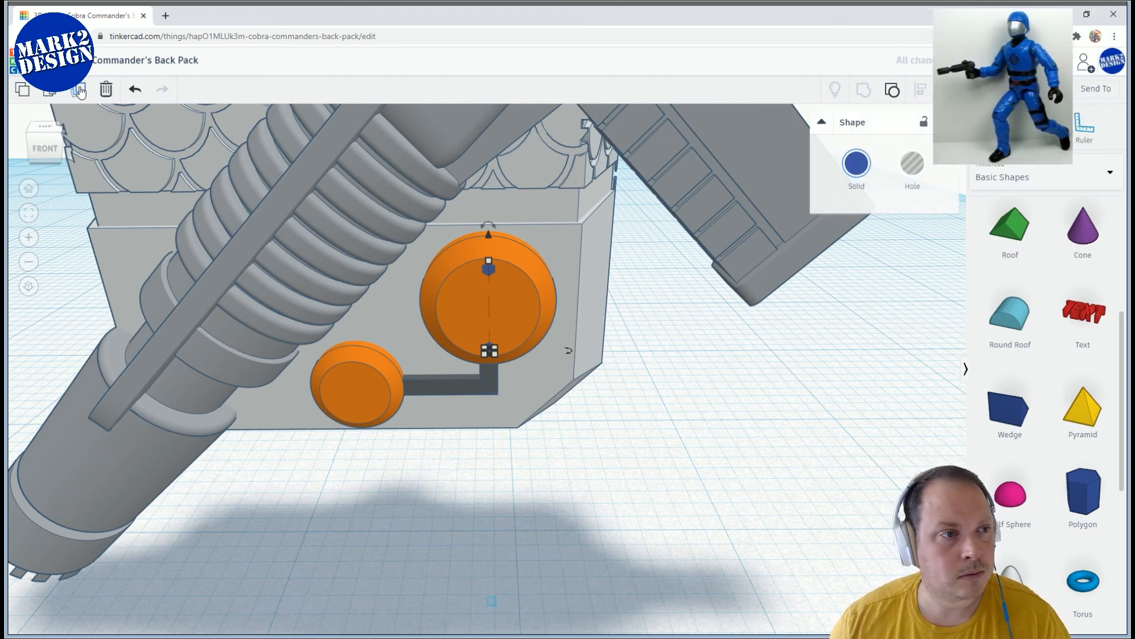
Try rotating the duplicated bolt pair around the large disc by 90° and by 15°
left_click_drag(494, 228, 495, 228)
left_click(491, 220)
type("90")
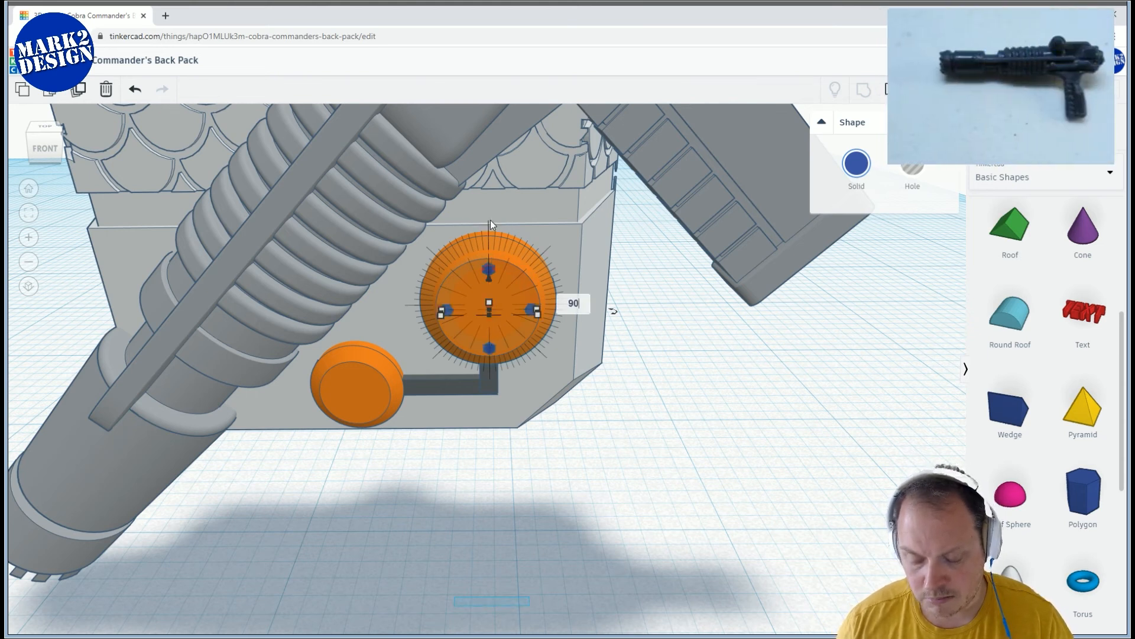
key("BackSpace")
key("BackSpace")
type("15")
key("Return")
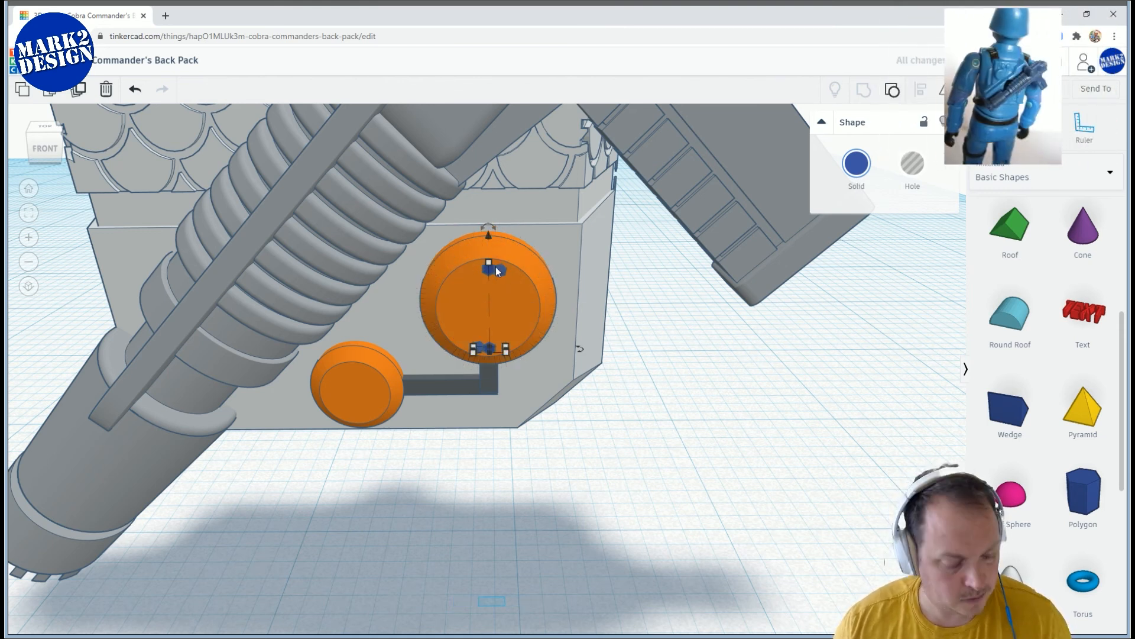
key("ctrl+z")
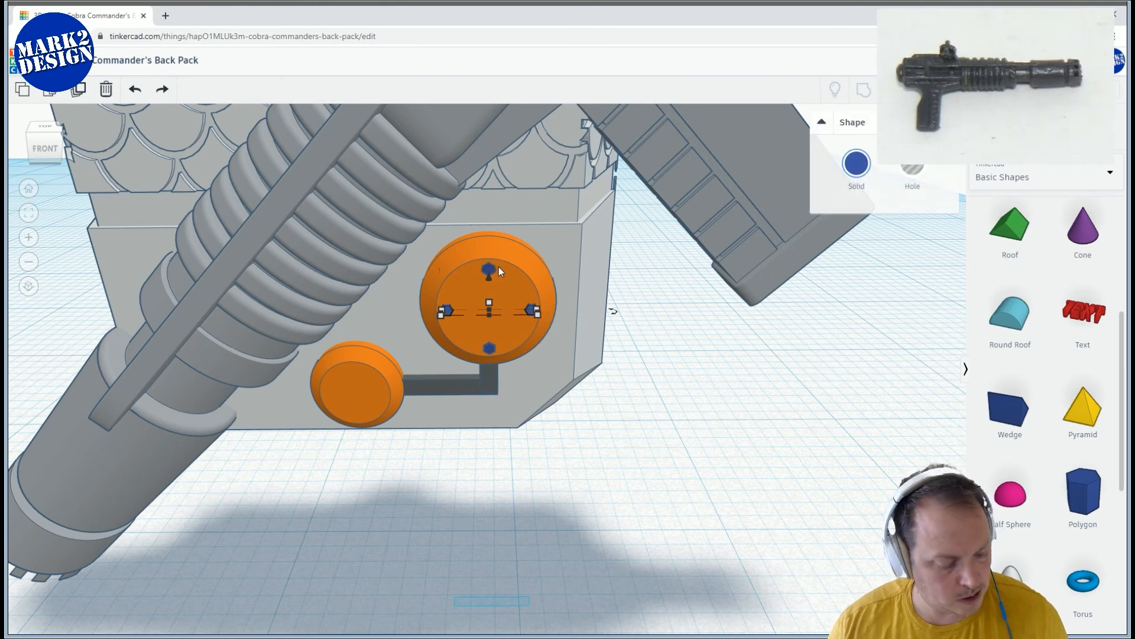
Rotate copies of the bolt pair about the disc's centre to complete an evenly spaced ring of six bolts
mouse_move(494, 226)
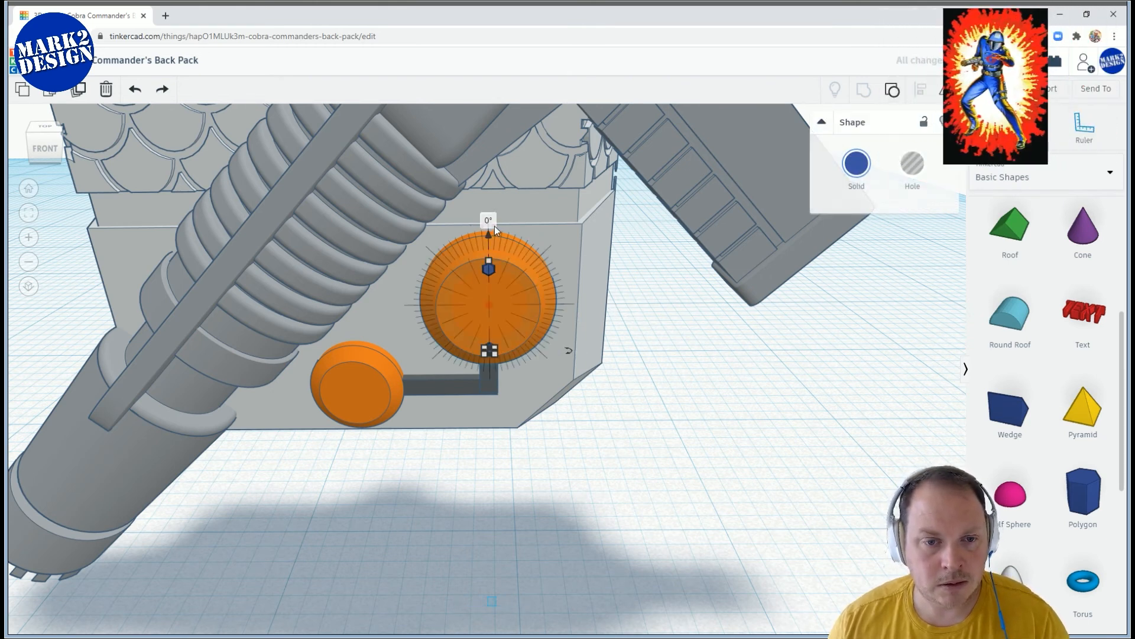
left_click(495, 226)
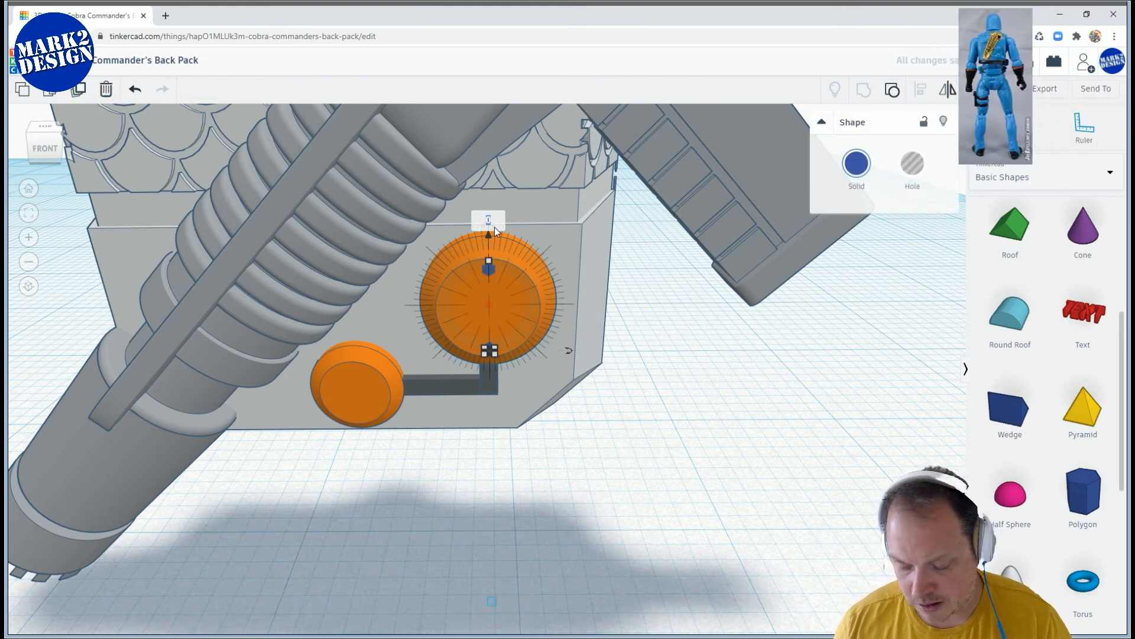
key("Return")
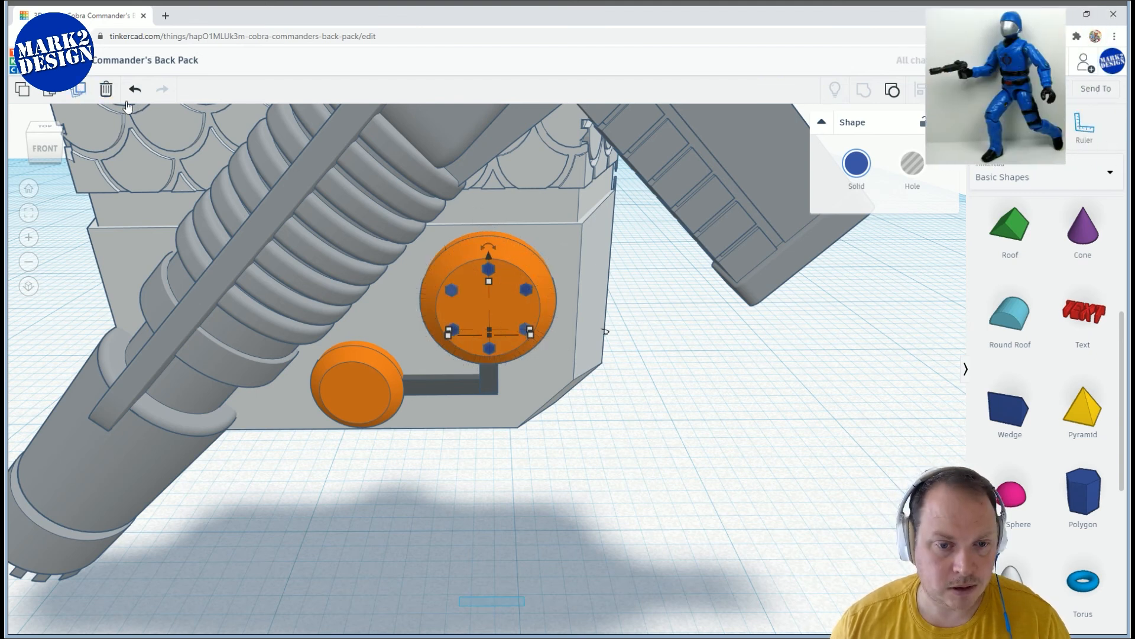
Make a copy of the large bevelled disc, turn it into a hole and place it against the original's bolted face
right_click_drag(658, 336, 687, 328)
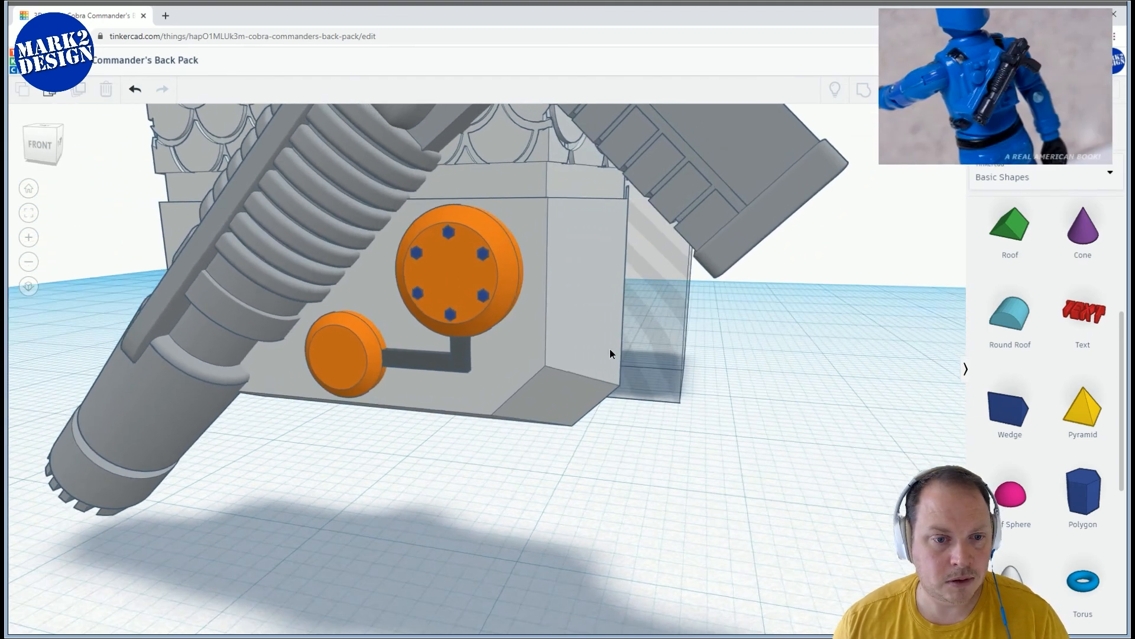
right_click_drag(610, 349, 545, 258)
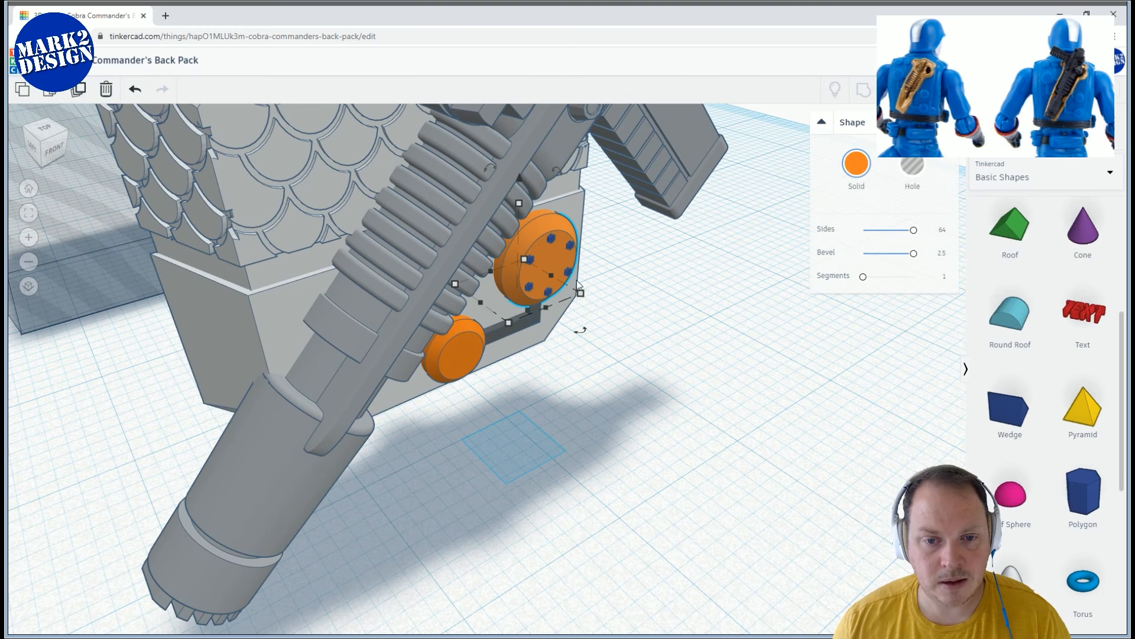
left_click_drag(580, 278, 707, 407)
right_click_drag(705, 402, 792, 398)
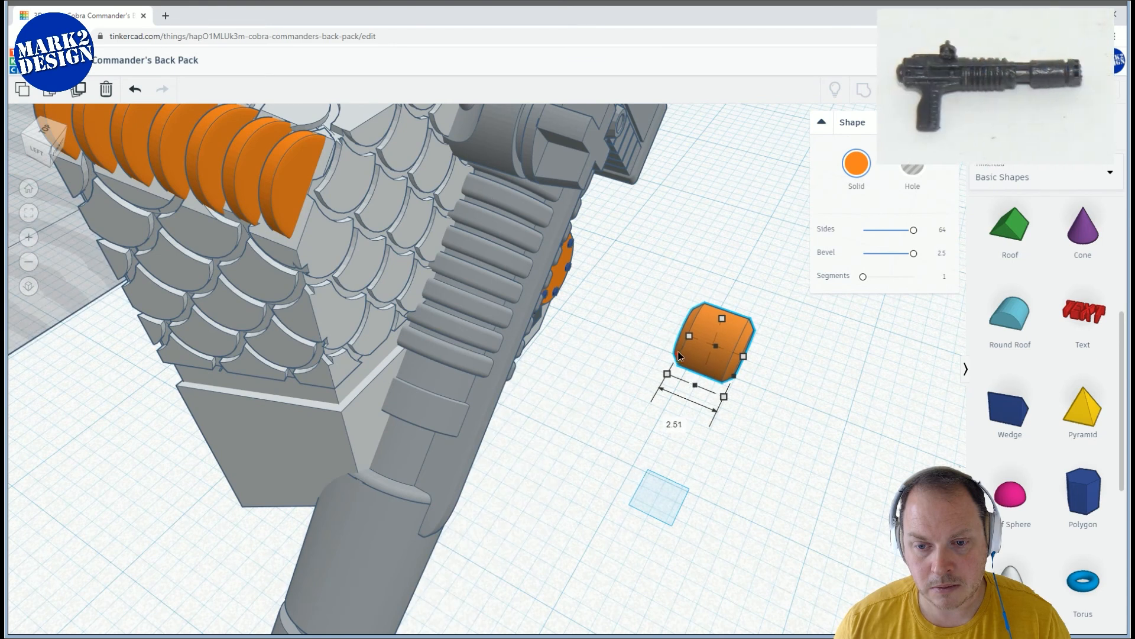
right_click_drag(680, 352, 662, 329)
left_click_drag(662, 329, 556, 251)
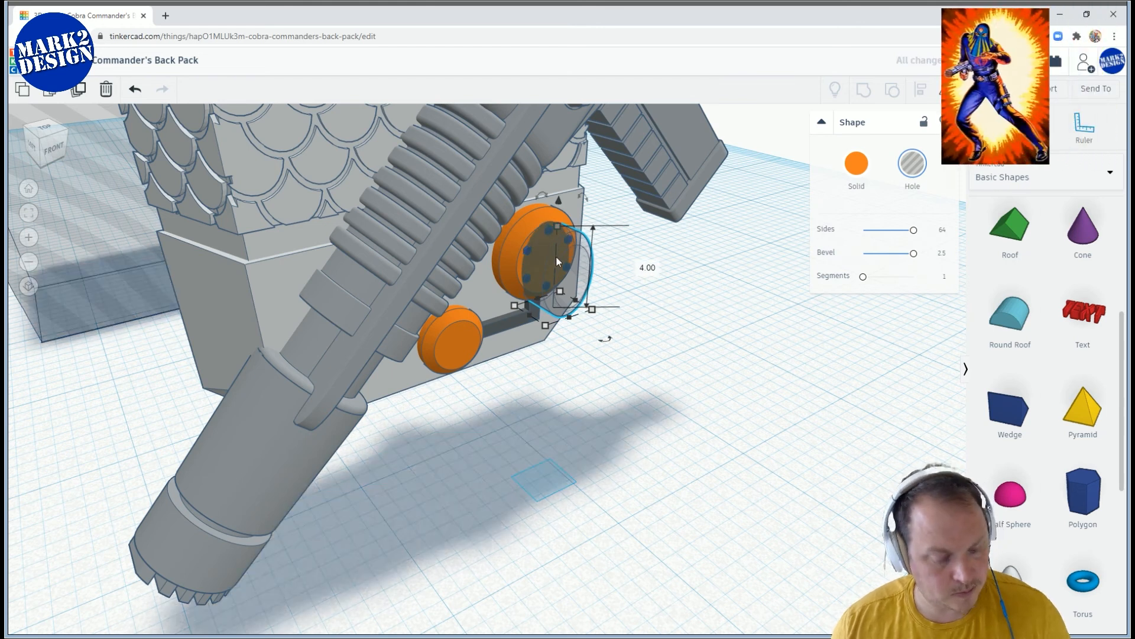
Undo the last hole-disc change, shrink the hole disc proportionally and raise it 0.65 mm to the middle of the bolt ring
key("ctrl+z")
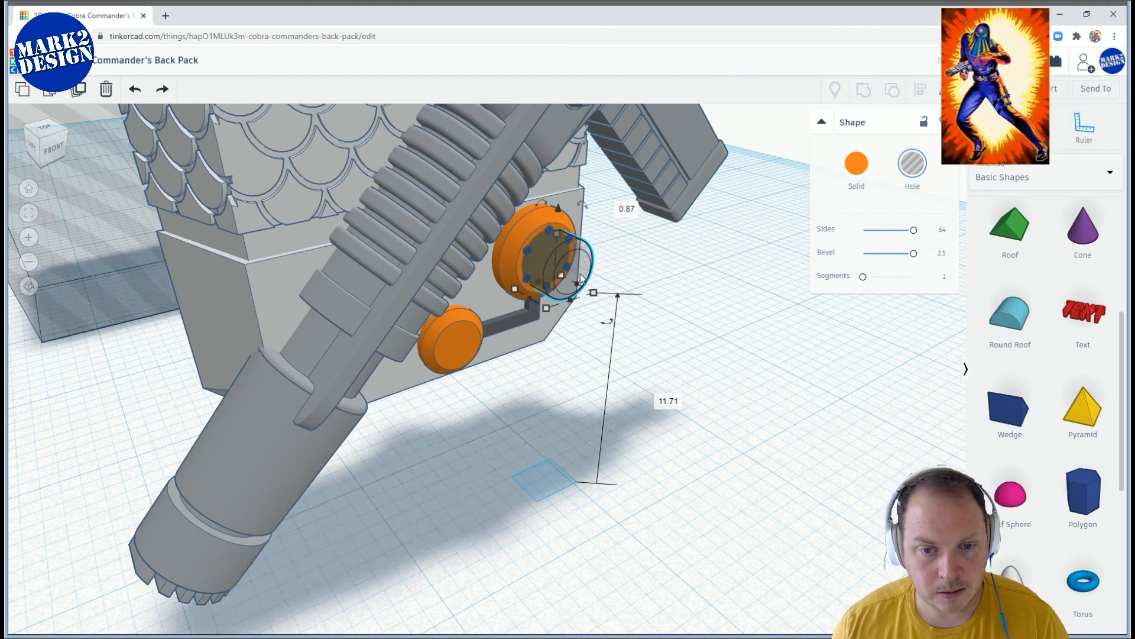
left_click_drag(570, 298, 557, 284, "shift")
left_click_drag(549, 231, 548, 219)
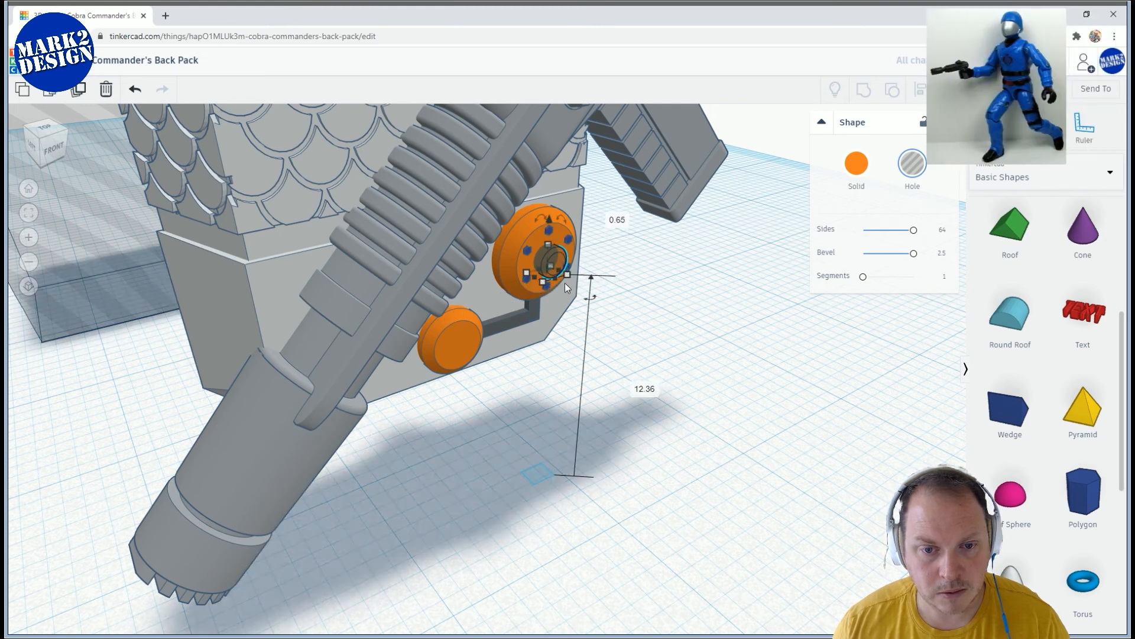
Enlarge the hole disc proportionally, align its centre height with the large bevelled disc and group both to cut a round recess
left_click_drag(556, 278, 563, 280, "shift")
left_click_drag(554, 210, 557, 216)
left_click(531, 224, "shift")
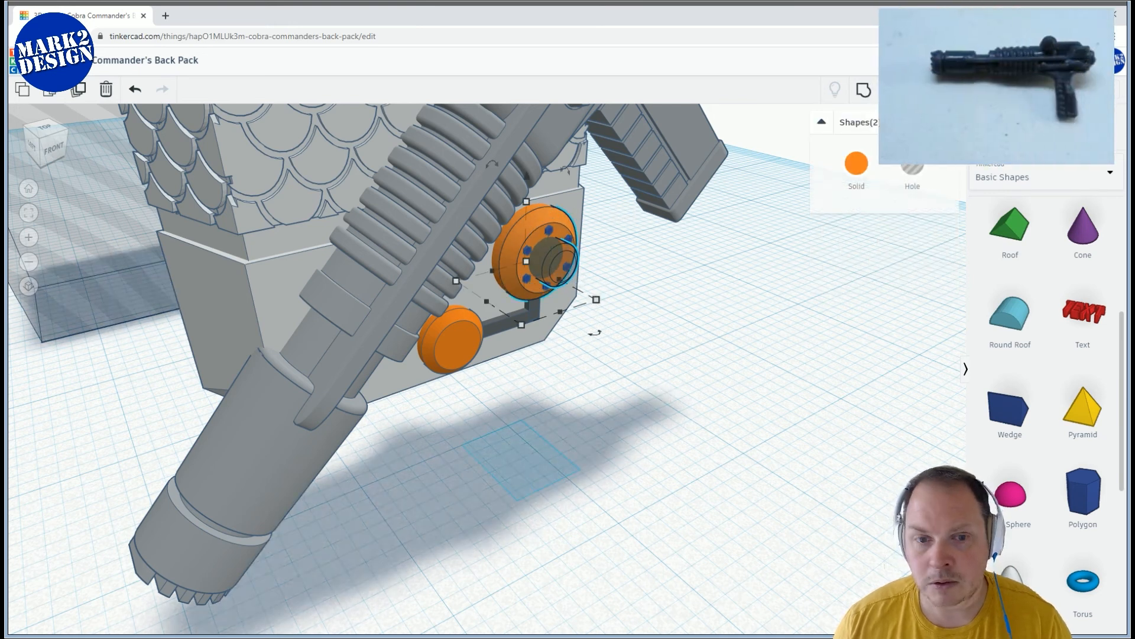
left_click(552, 214)
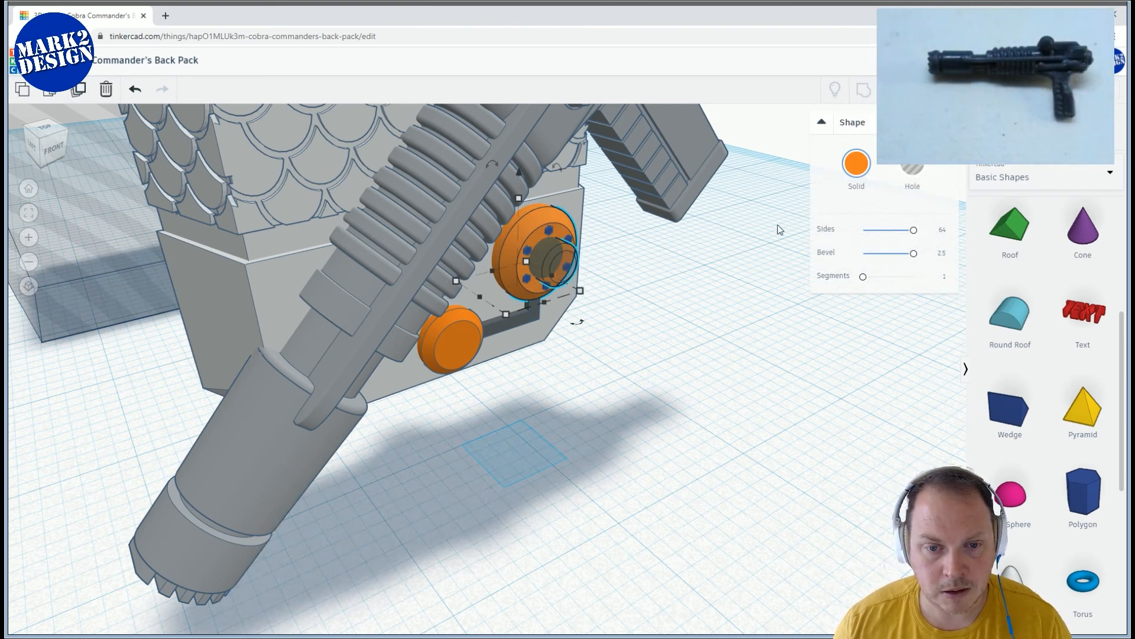
left_click(559, 263, "shift")
key("l")
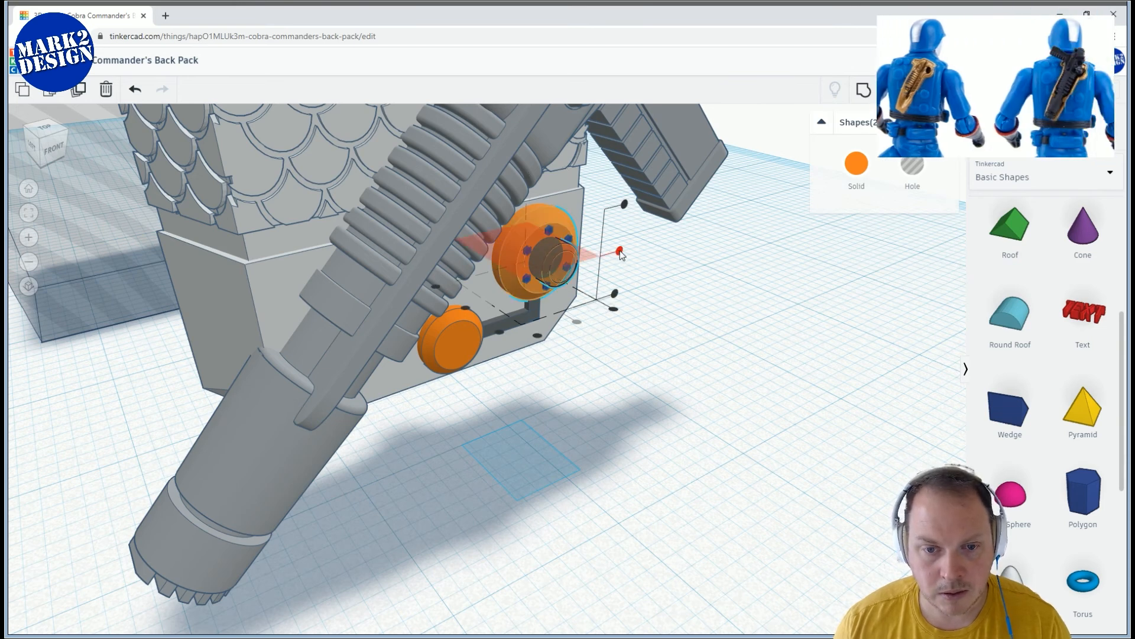
key("ctrl+g")
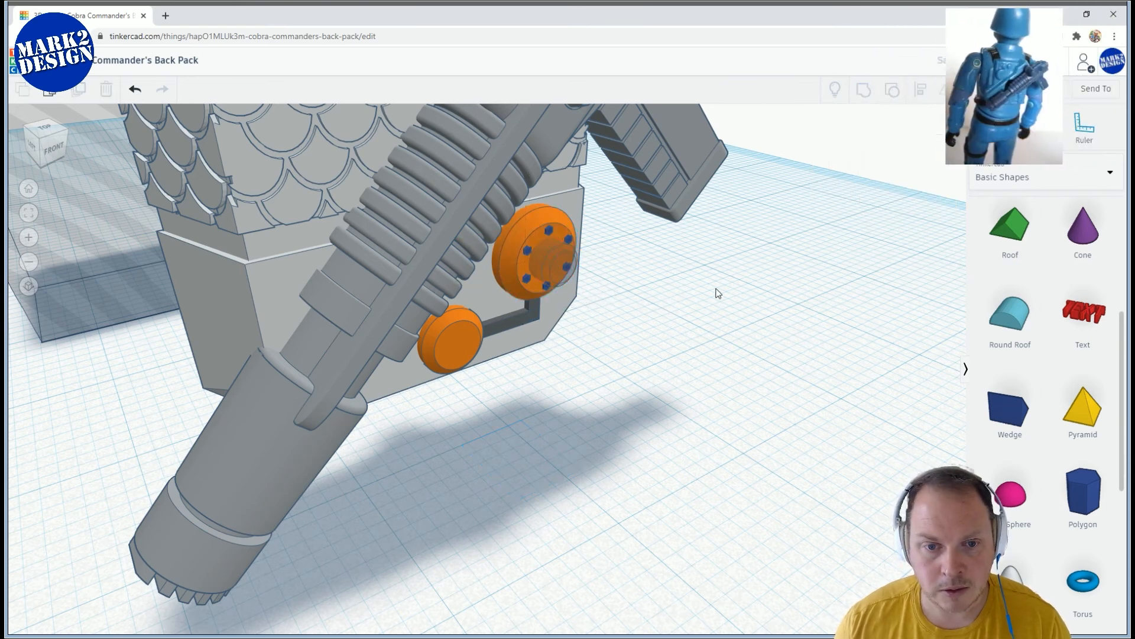
Group the six bolts around the recess and align them centrally with the large bevelled disc
scroll(525, 275, "up", 3)
mouse_move(524, 270)
right_mouse_down()
mouse_move(457, 275)
mouse_move(700, 303)
mouse_move(545, 271)
right_mouse_up()
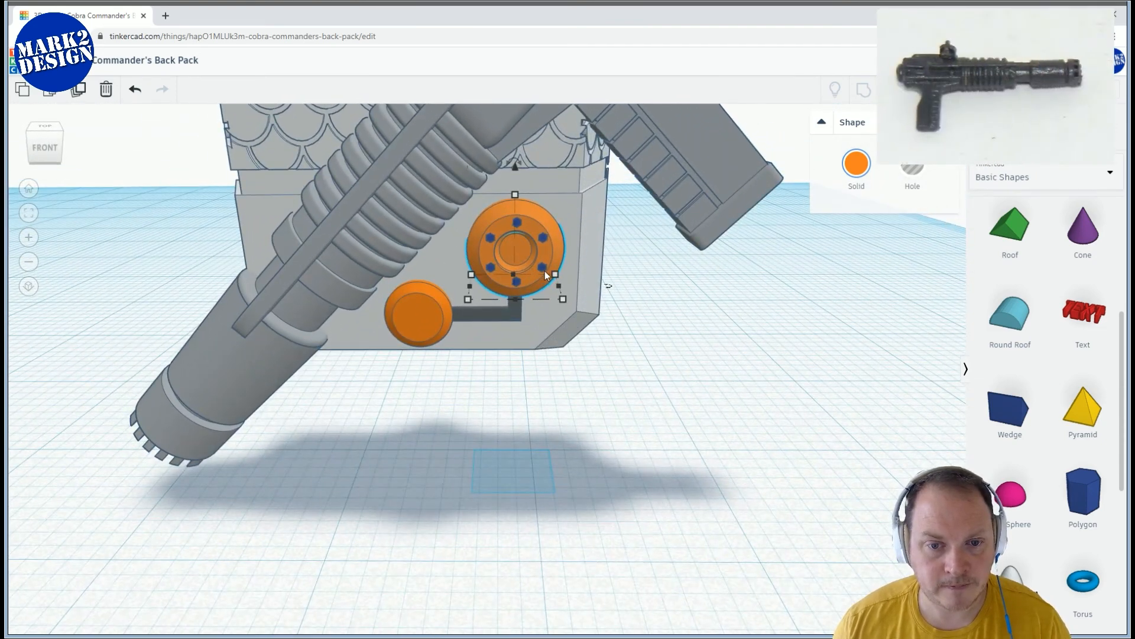
left_click(541, 267)
left_click(516, 222, "shift")
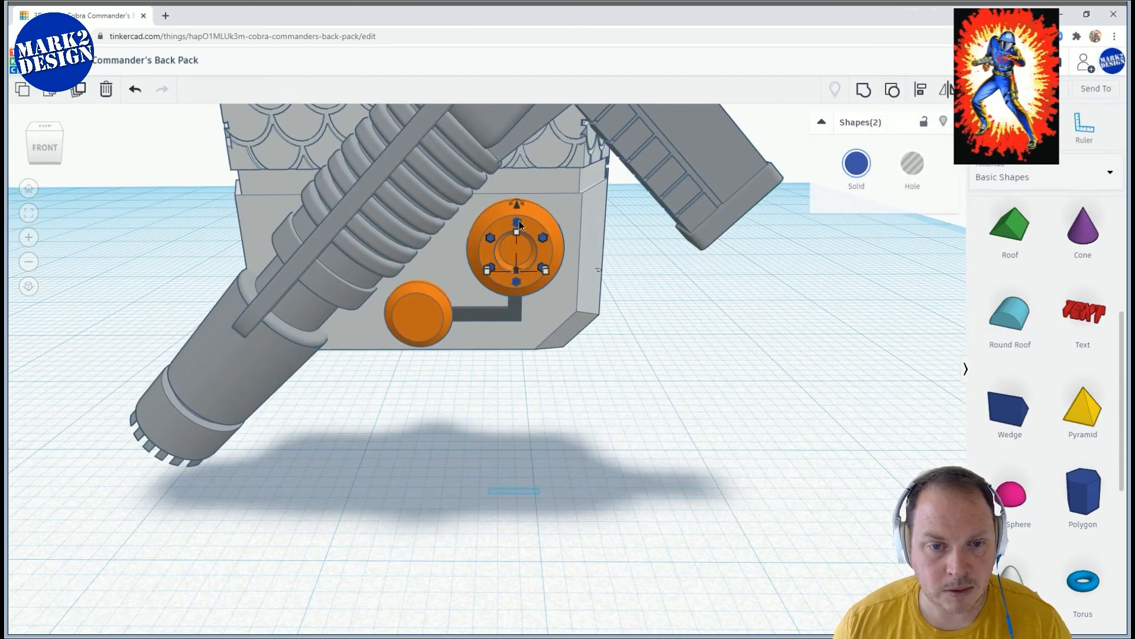
left_click(516, 282, "shift")
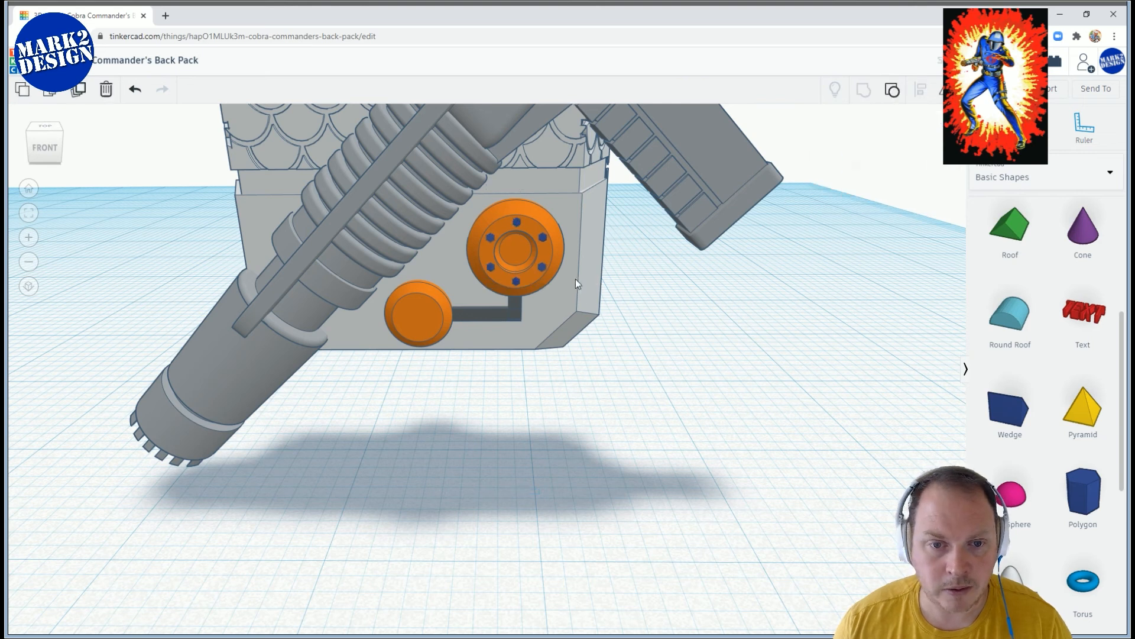
left_click(542, 218, "shift")
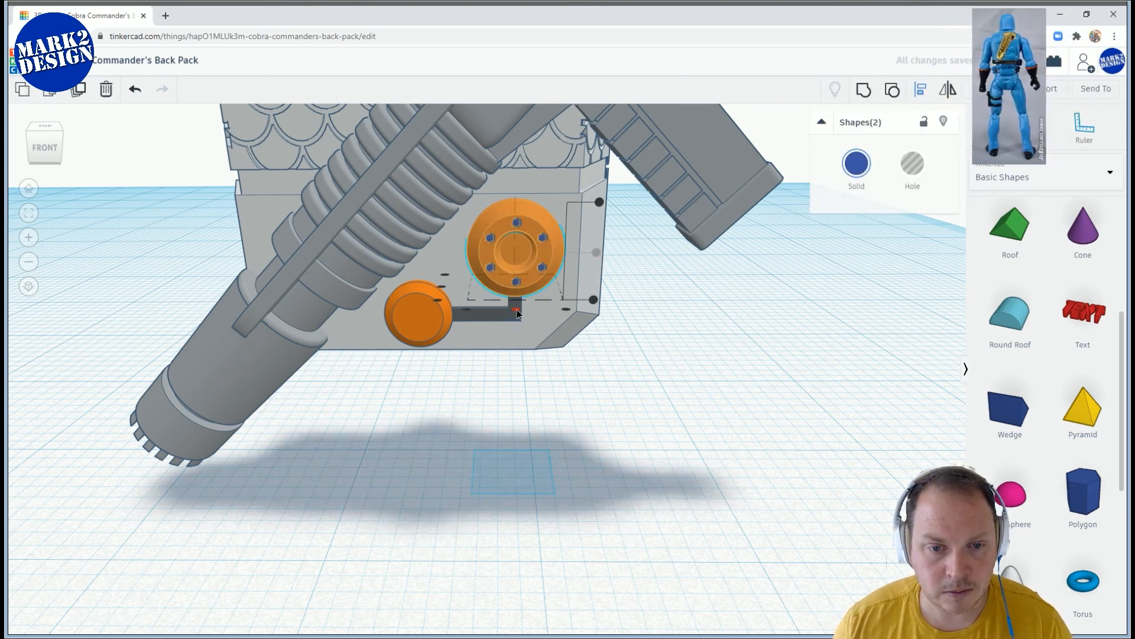
left_click(577, 371)
Move the pistol forward, clear of the back pack, and ungroup it into its parts
right_click_drag(576, 372, 414, 409)
right_click_drag(497, 419, 498, 300)
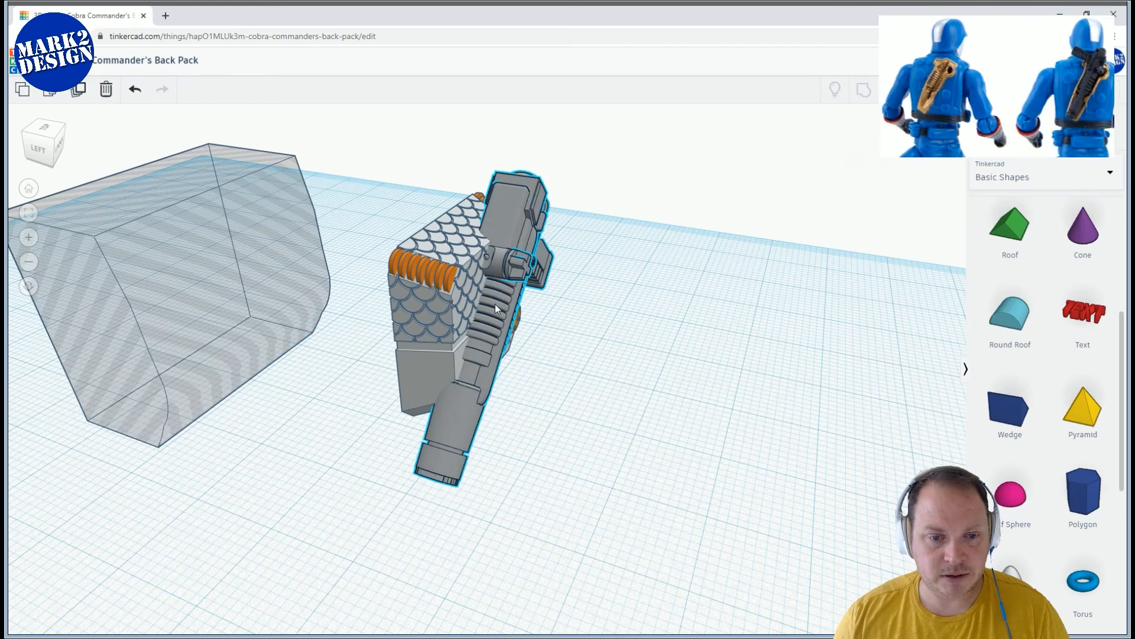
left_click_drag(495, 304, 608, 335)
right_click_drag(726, 264, 651, 339)
left_click(600, 302)
left_click(893, 90)
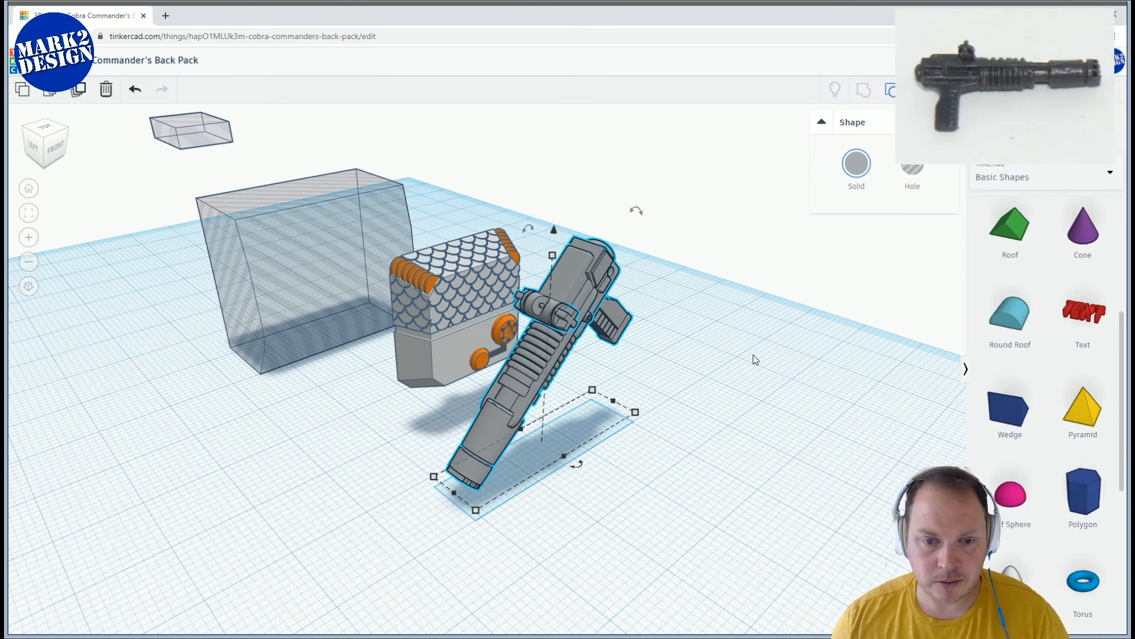
Delete the purple cross-shaped end knobs from the cylindrical scope on the pistol
right_click_drag(724, 363, 598, 329)
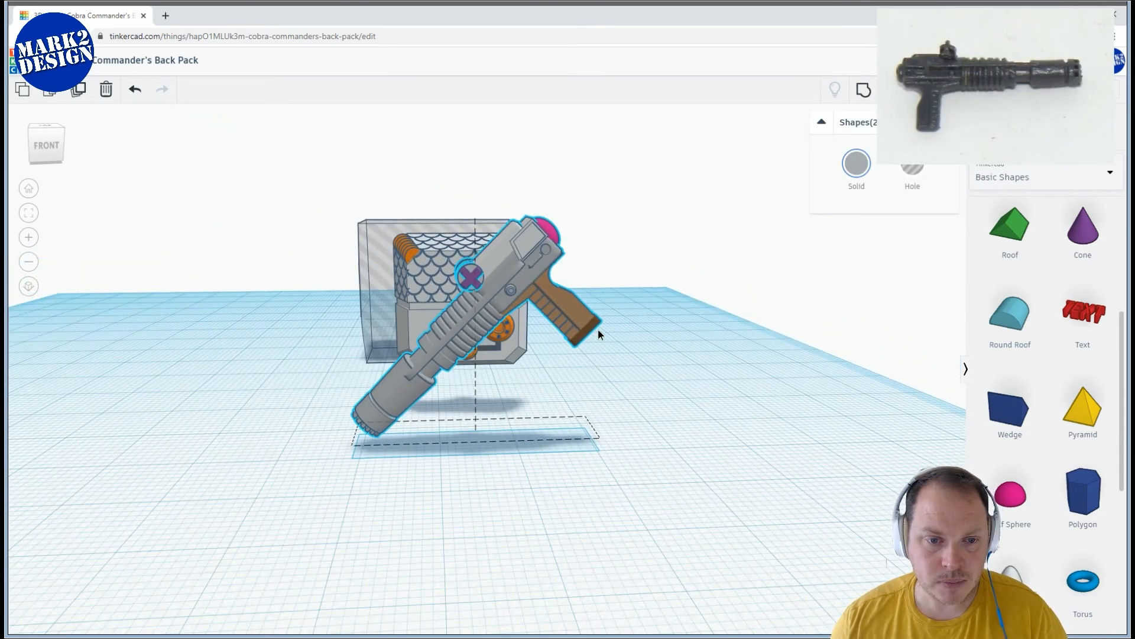
left_click(470, 275)
right_click_drag(470, 274, 655, 318)
left_click(777, 339)
scroll(655, 322, "up", 5)
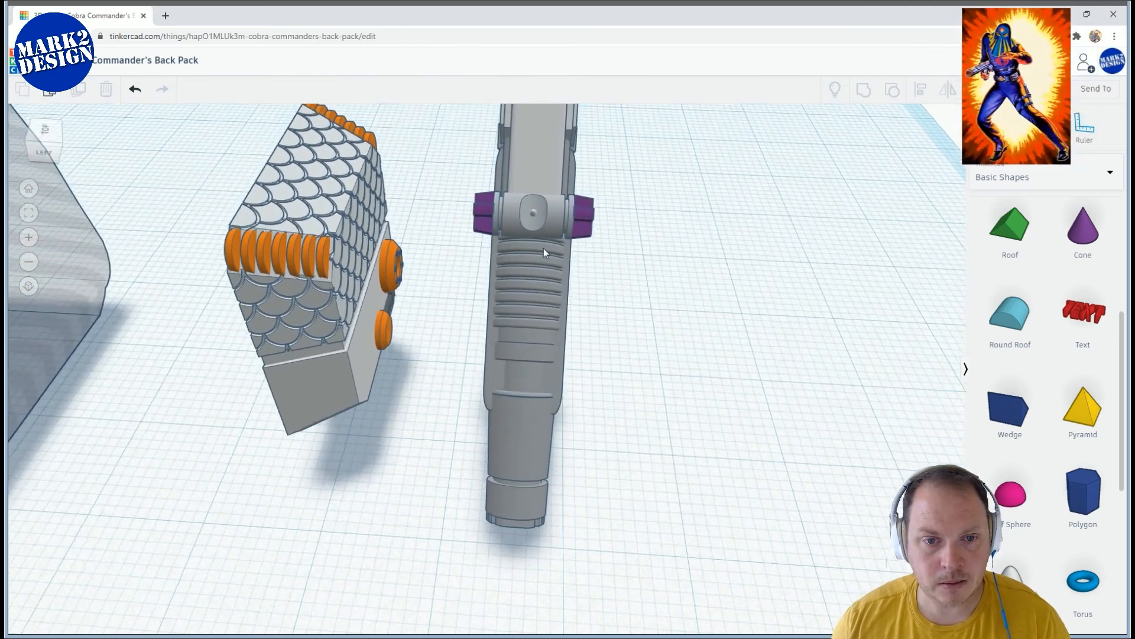
left_click(488, 219)
left_click(487, 215)
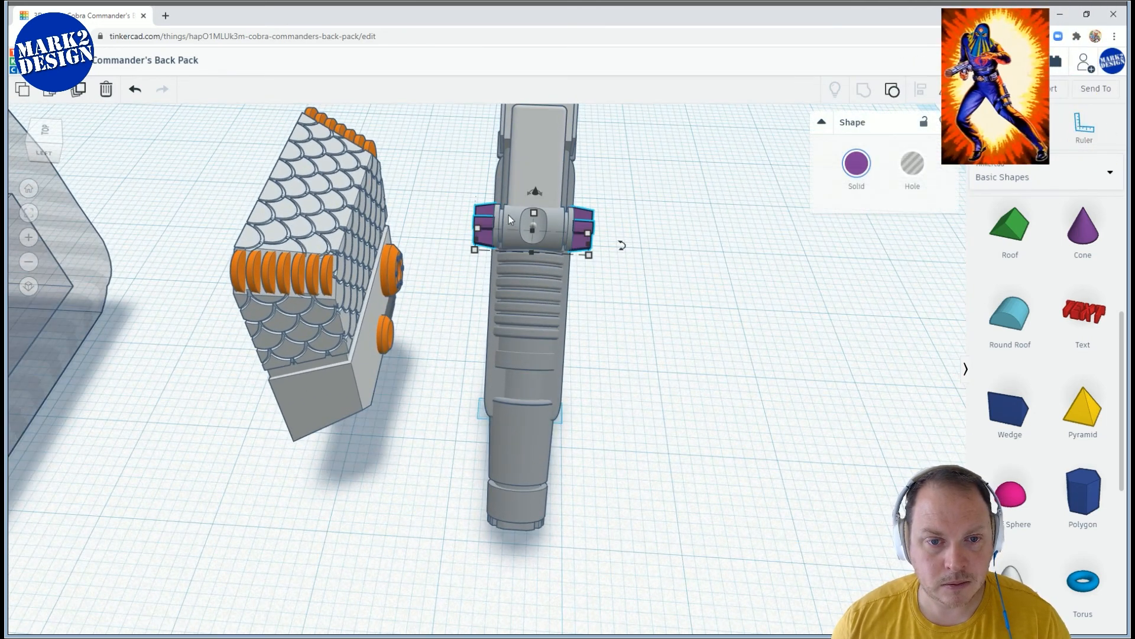
left_click(509, 215)
left_click(487, 222)
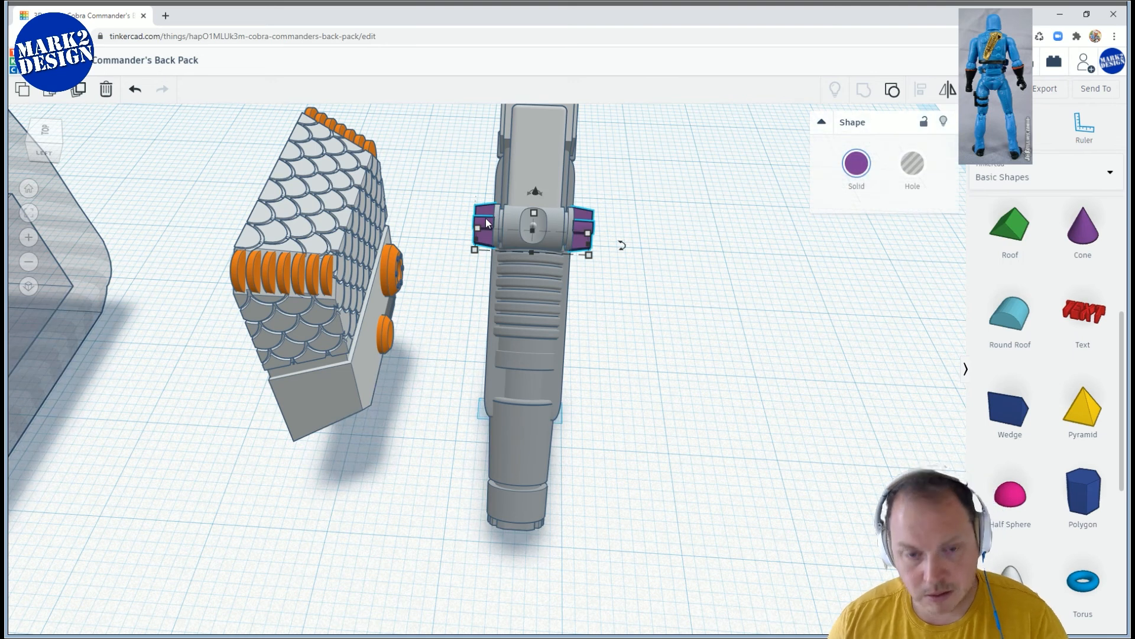
key("Delete")
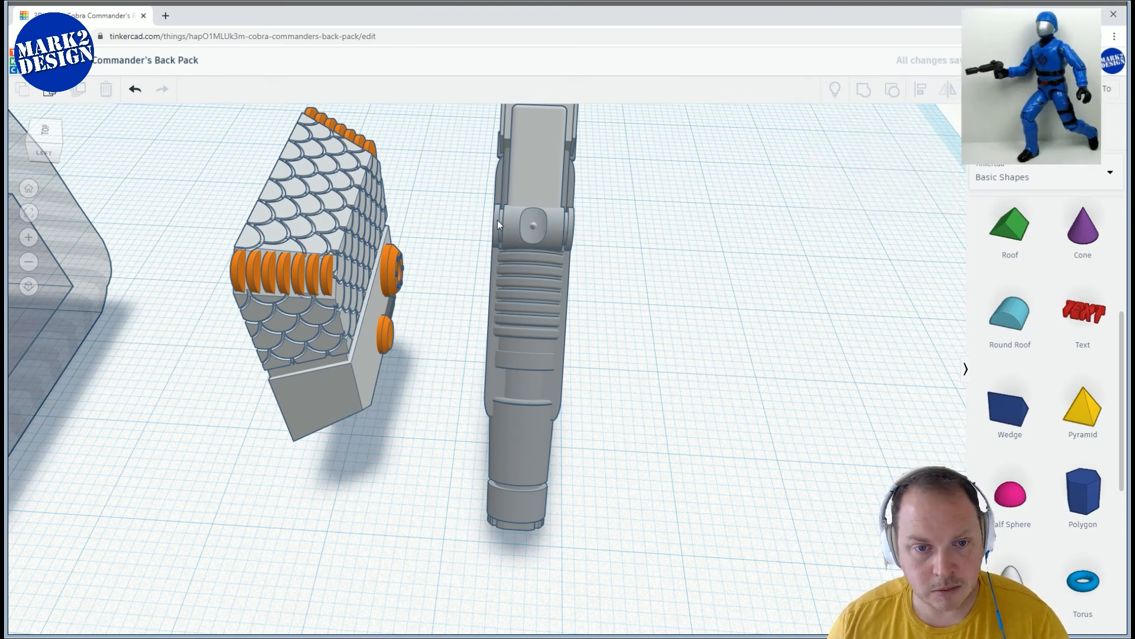
Ungroup the scope's end pieces and delete the oval knob from the middle of the scope
left_click(497, 221)
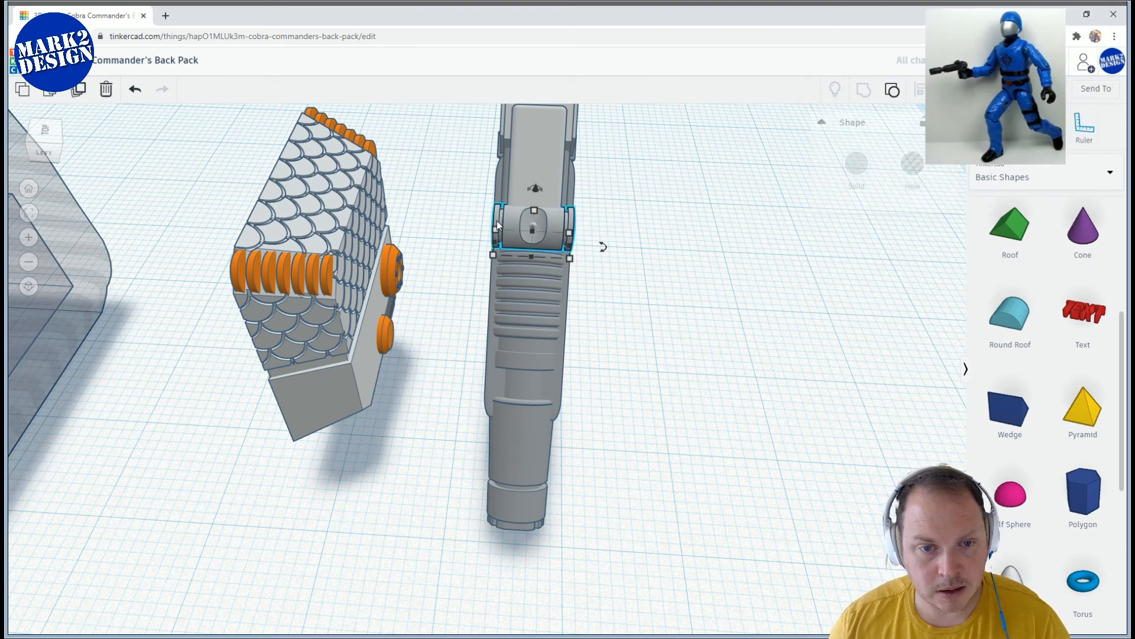
left_click(890, 90)
left_click(697, 238)
left_click(537, 192)
key("Delete")
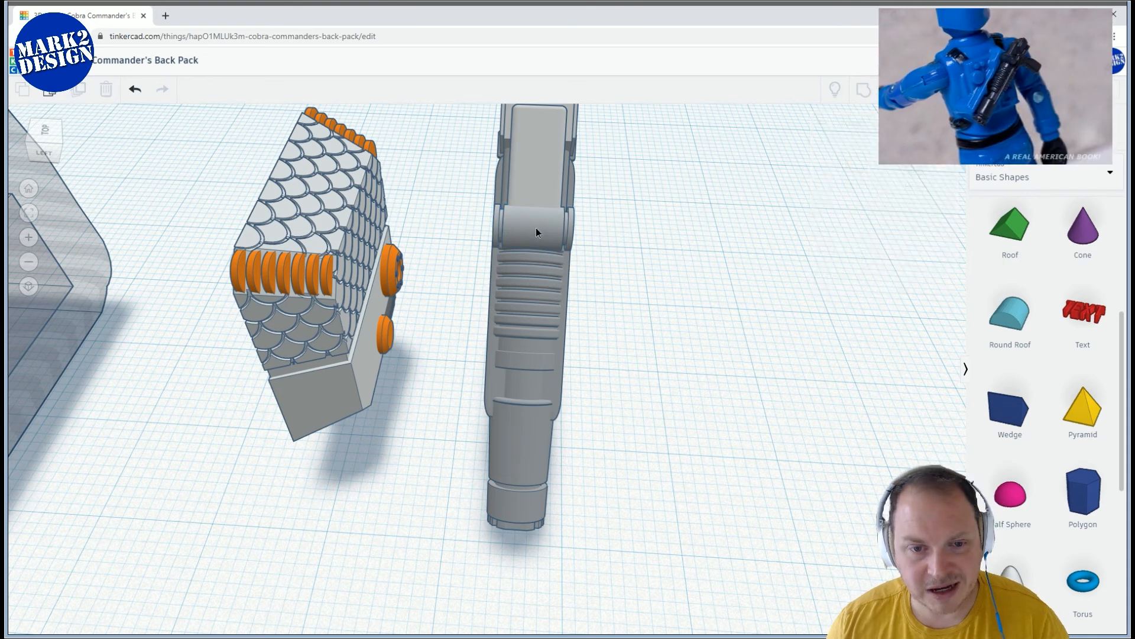
Move the scope cylinder off the pistol onto the empty workplane beside it
left_click(535, 228)
left_click_drag(548, 219, 673, 228)
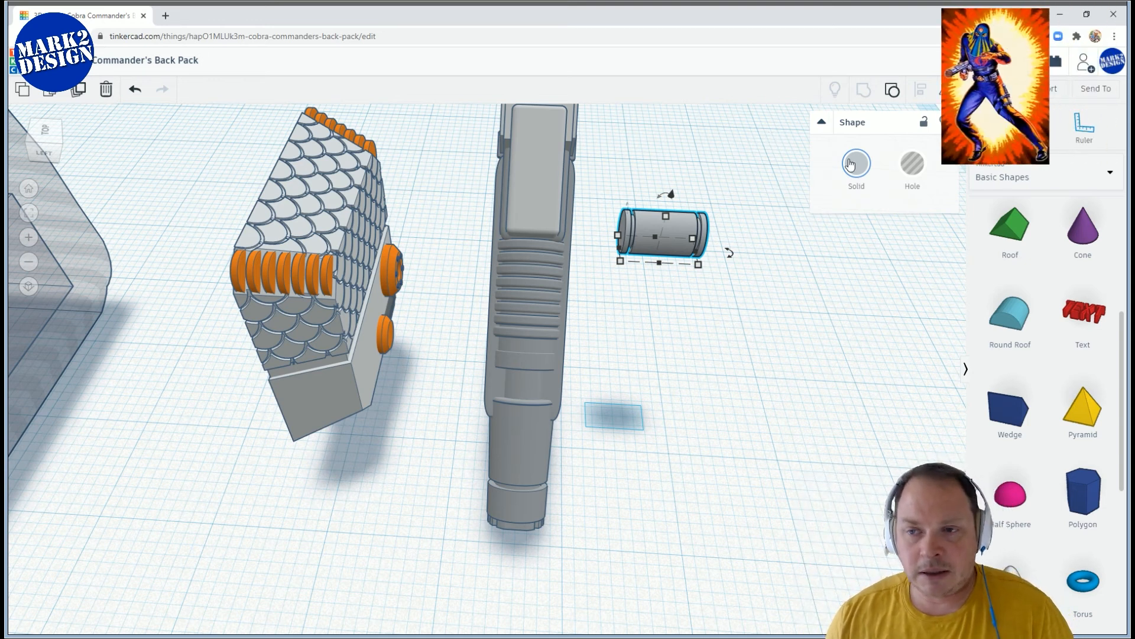
left_click(747, 224)
left_click(701, 225)
left_click(758, 212)
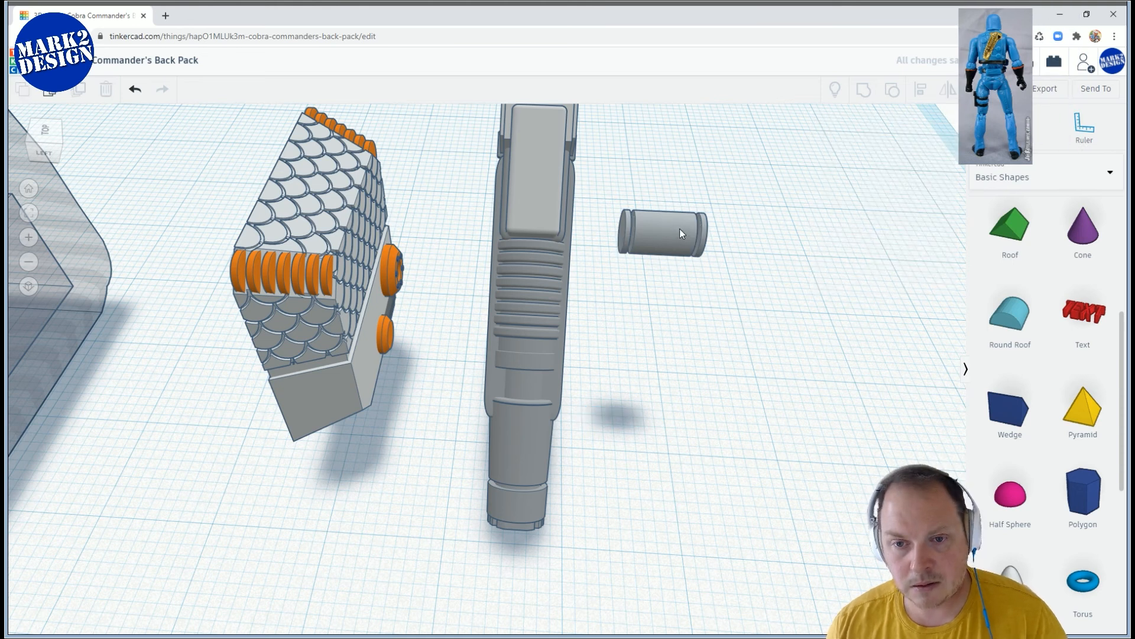
Ungroup the scope, delete its ringed details and slightly enlarge the remaining plain cylinder
left_click(680, 229)
left_click(890, 91)
left_click(761, 265)
left_click(700, 209)
key("Delete")
left_click(674, 229)
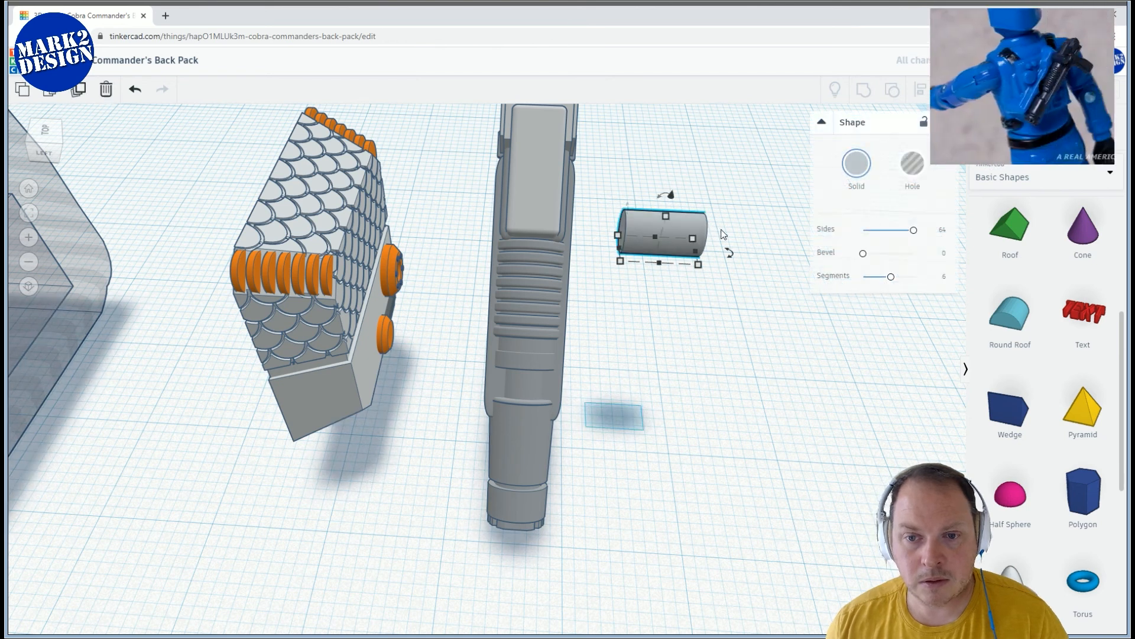
left_click_drag(697, 252, 702, 253)
left_click_drag(676, 193, 677, 195)
Select all of the pistol's parts without the loose cylinder and group them
left_click(531, 219)
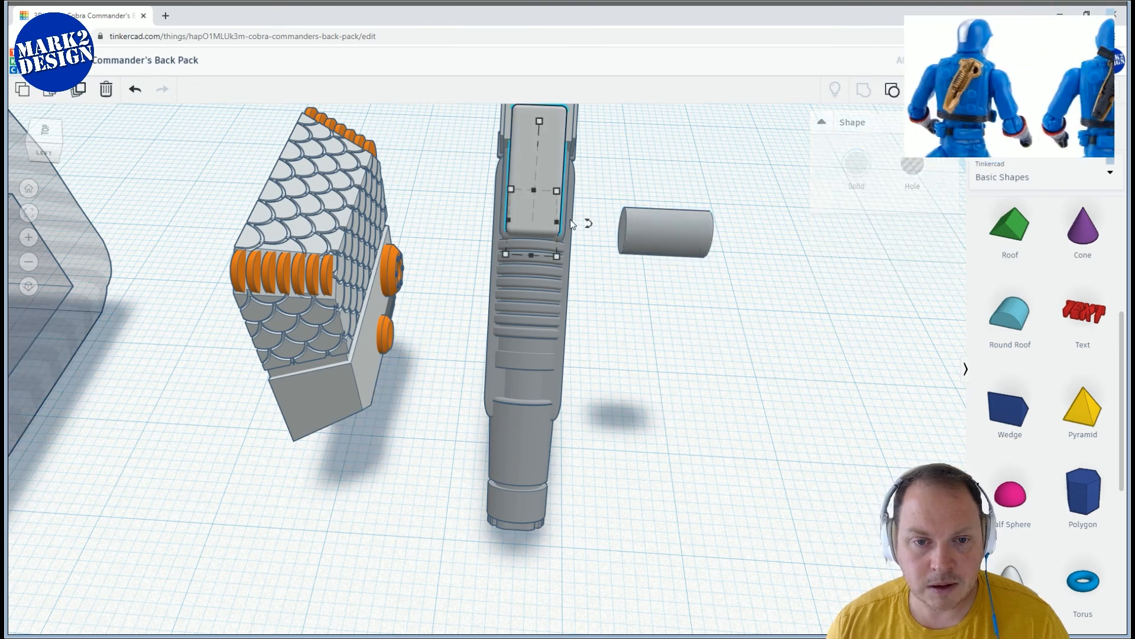
scroll(570, 220, "down", 3)
right_click_drag(542, 176, 512, 150)
left_click_drag(512, 149, 537, 475)
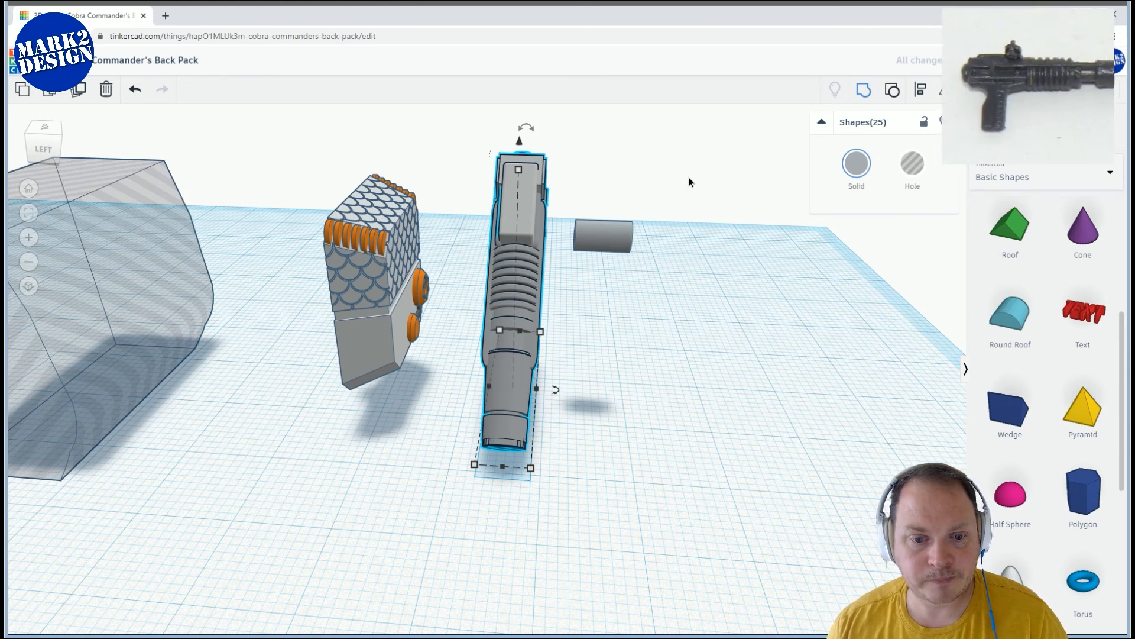
key("ctrl+g")
right_click_drag(546, 167, 509, 146)
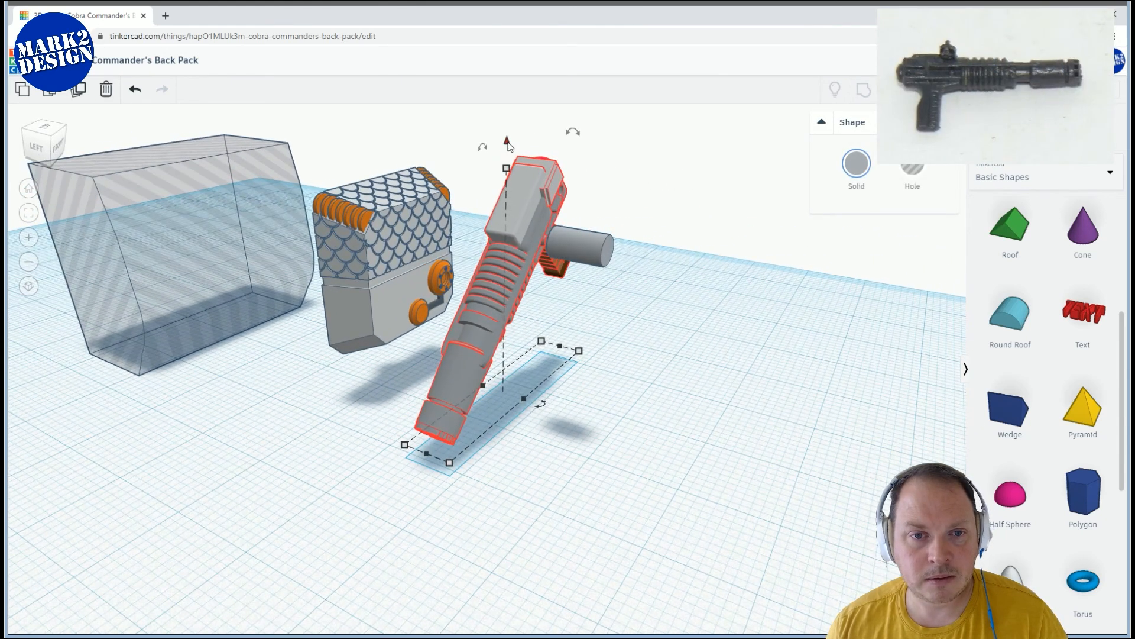
left_click_drag(506, 168, 506, 168)
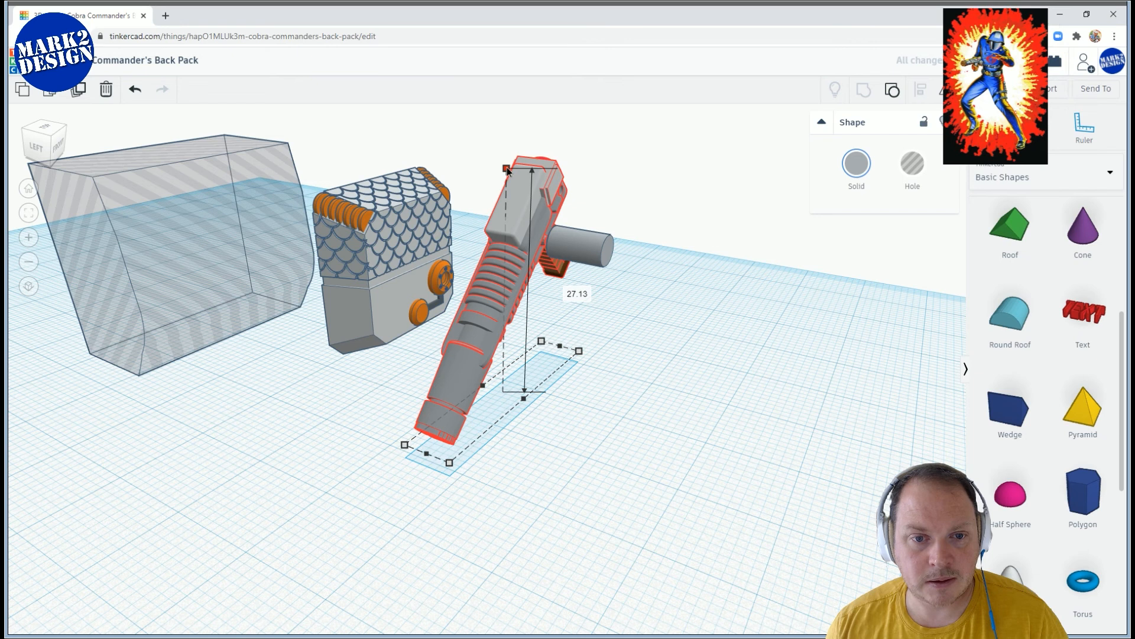
Move the plain cylinder back onto the pistol's upper side and adjust its height at the scope position
left_click(597, 247)
right_click_drag(656, 278, 808, 358)
left_click_drag(601, 269, 487, 263)
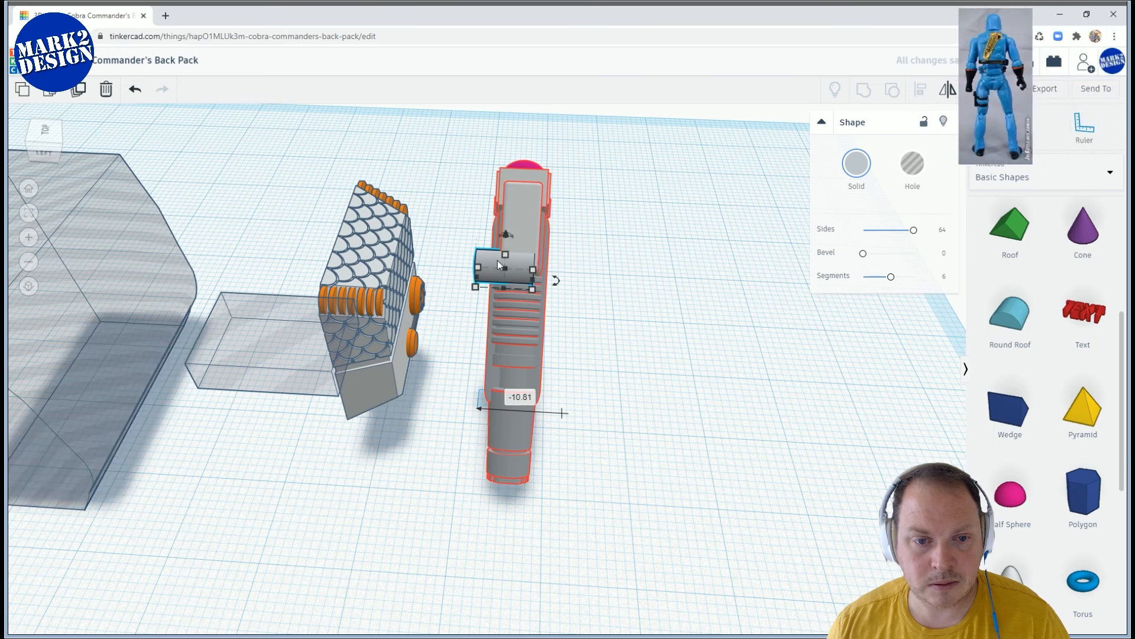
right_click_drag(659, 245, 626, 258)
scroll(626, 258, "up", 3)
right_click_drag(648, 210, 610, 187)
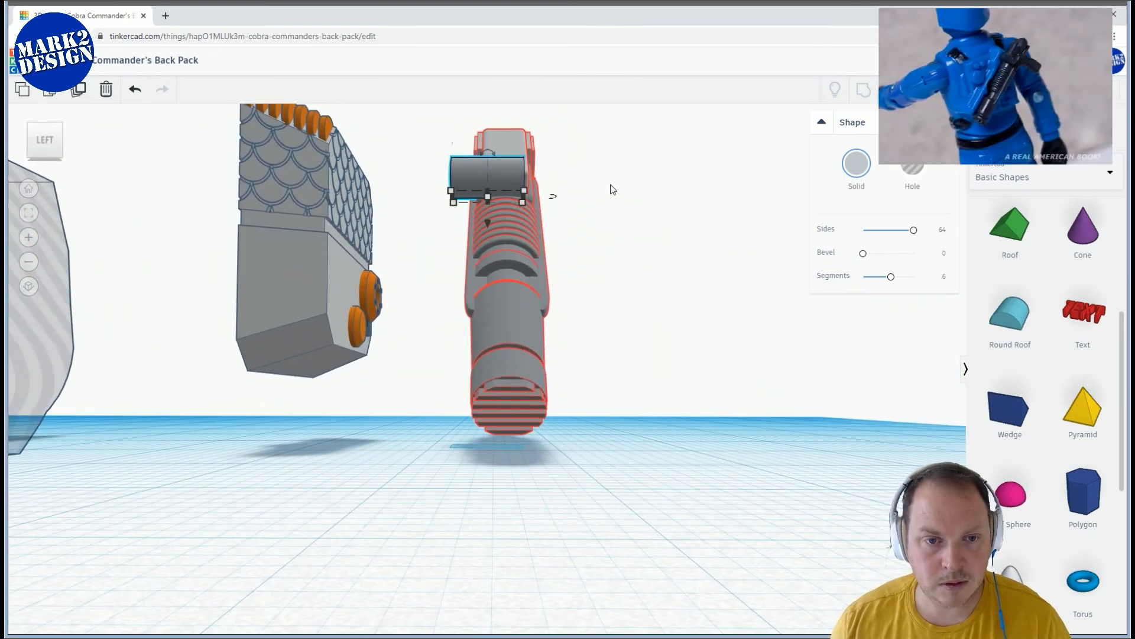
right_click_drag(608, 185, 338, 228)
left_click_drag(433, 141, 441, 153)
right_click_drag(442, 152, 609, 278)
Separate the pistol's parts again and delete the wide muzzle piece at the barrel's end
left_click(501, 452)
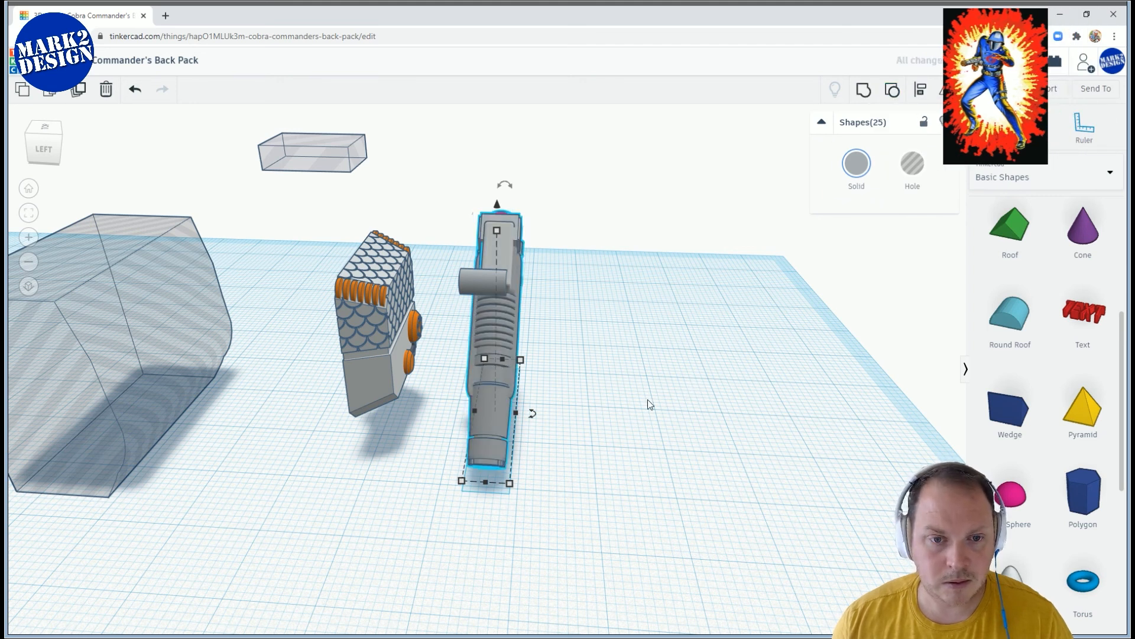
left_click(490, 464)
right_click_drag(696, 332, 481, 343)
left_click(375, 411)
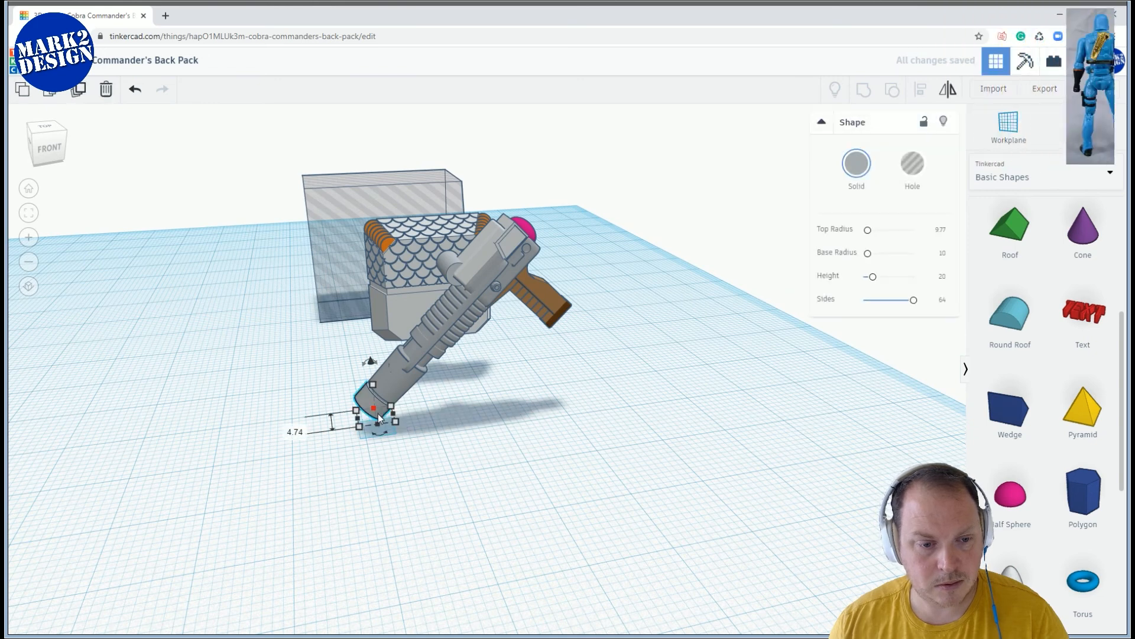
key("Delete")
Group the remaining pistol parts and turn the group into a hole
right_click_drag(472, 414, 504, 406)
right_click_drag(402, 405, 482, 250)
left_click(481, 251)
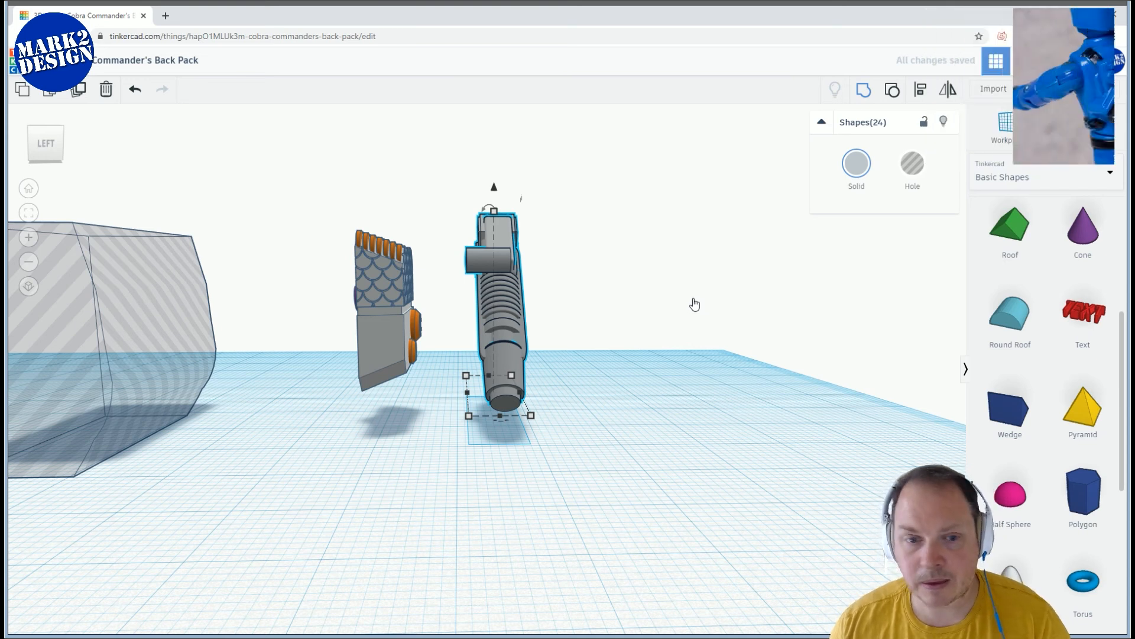
right_click_drag(705, 300, 647, 343)
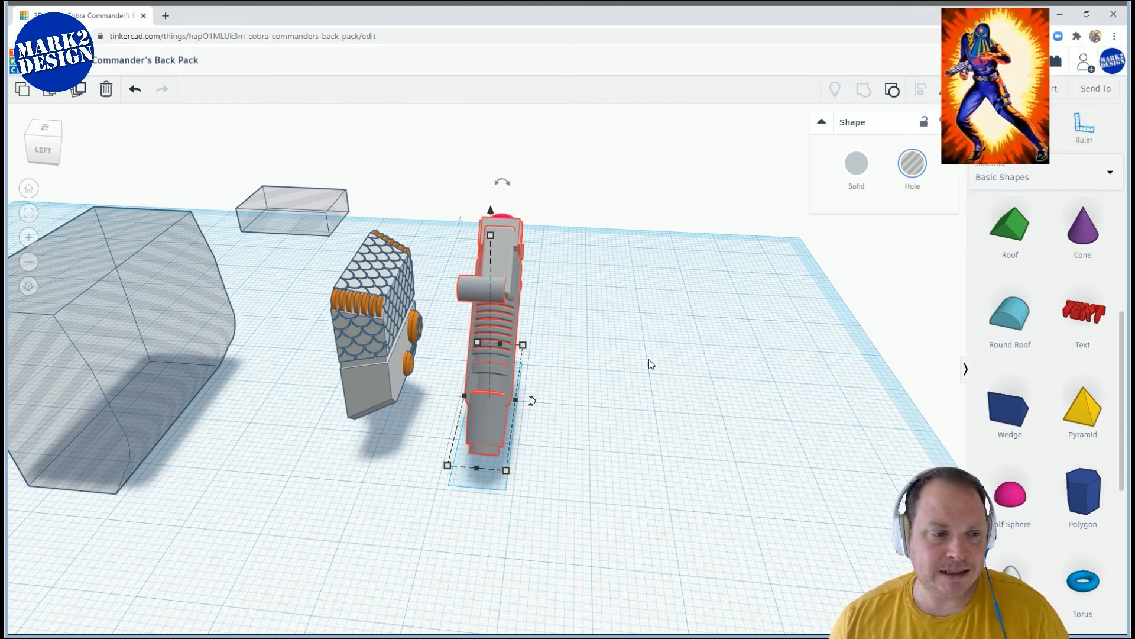
Move the pistol-shaped hole back against the front of the back pack and nudge it further into the body
right_click_drag(653, 338, 509, 328)
left_click(350, 354)
left_click_drag(508, 329, 412, 324)
right_click_drag(412, 325, 476, 262)
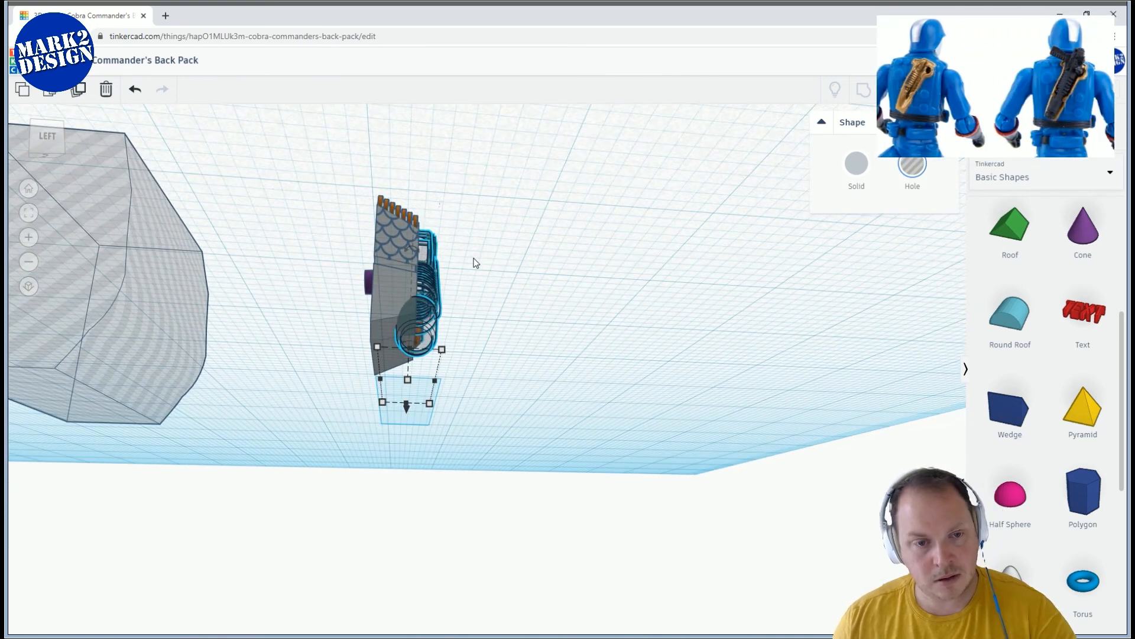
key("Left")
key("Left")
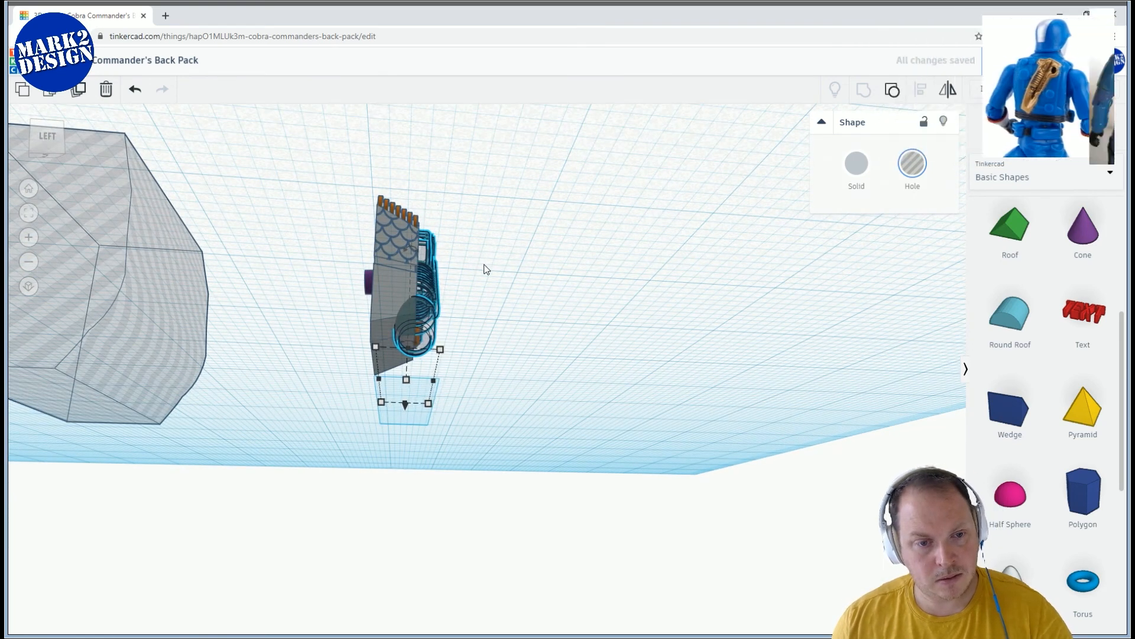
Ungroup the orange corner disc row on the back pack's right side and delete its middle disc beside the pistol hole
right_click_drag(577, 321, 461, 274)
scroll(625, 329, "up", 3)
left_click(458, 271)
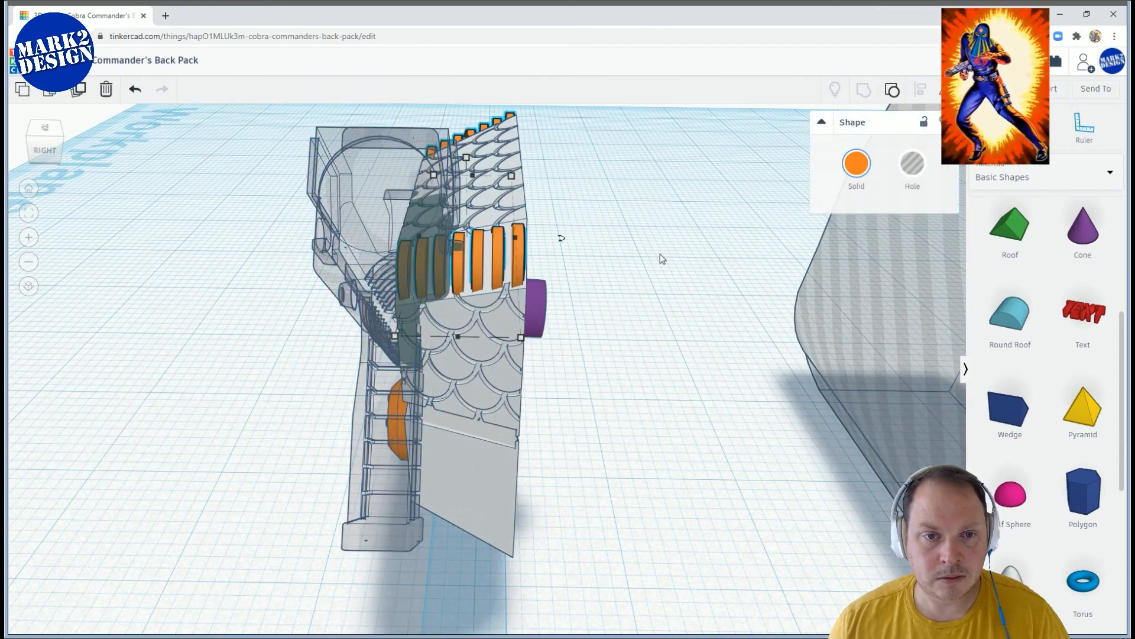
left_click(457, 264)
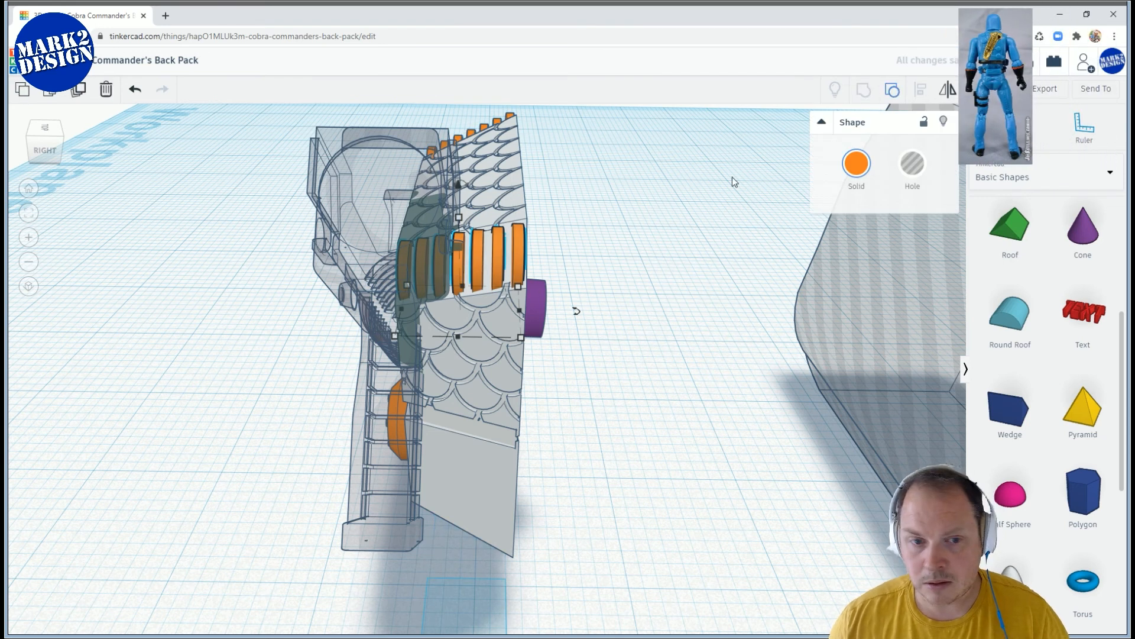
left_click(459, 268)
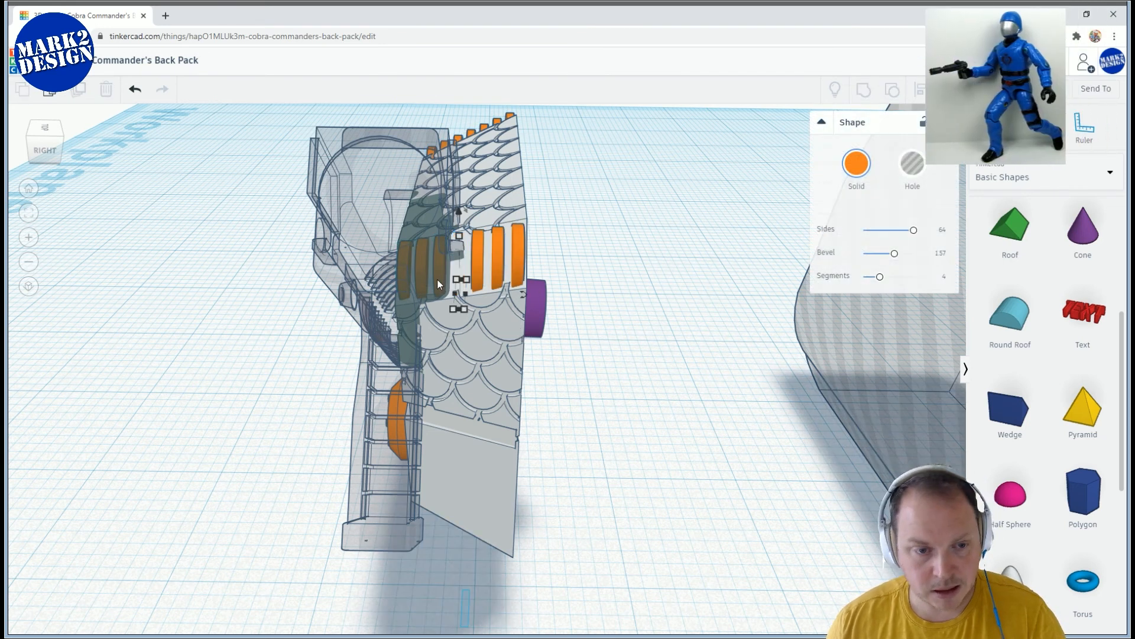
Pull the pistol-shaped hole clear of the back pack and delete the orange corner discs nearest the front on its right side
key("Delete")
left_click(372, 251)
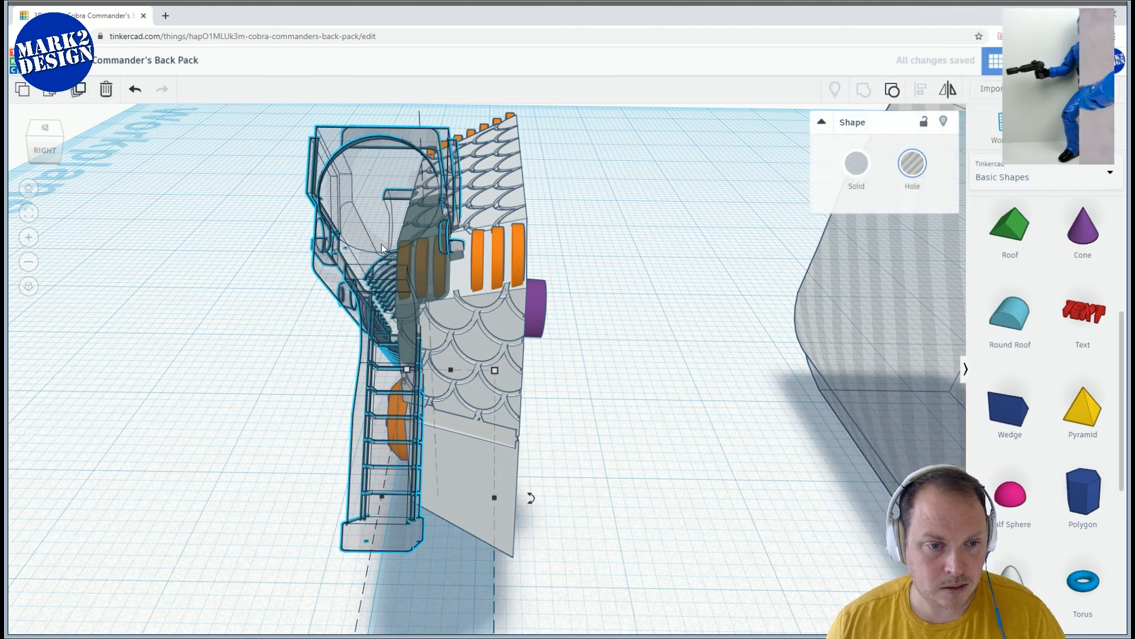
left_click_drag(371, 246, 247, 245)
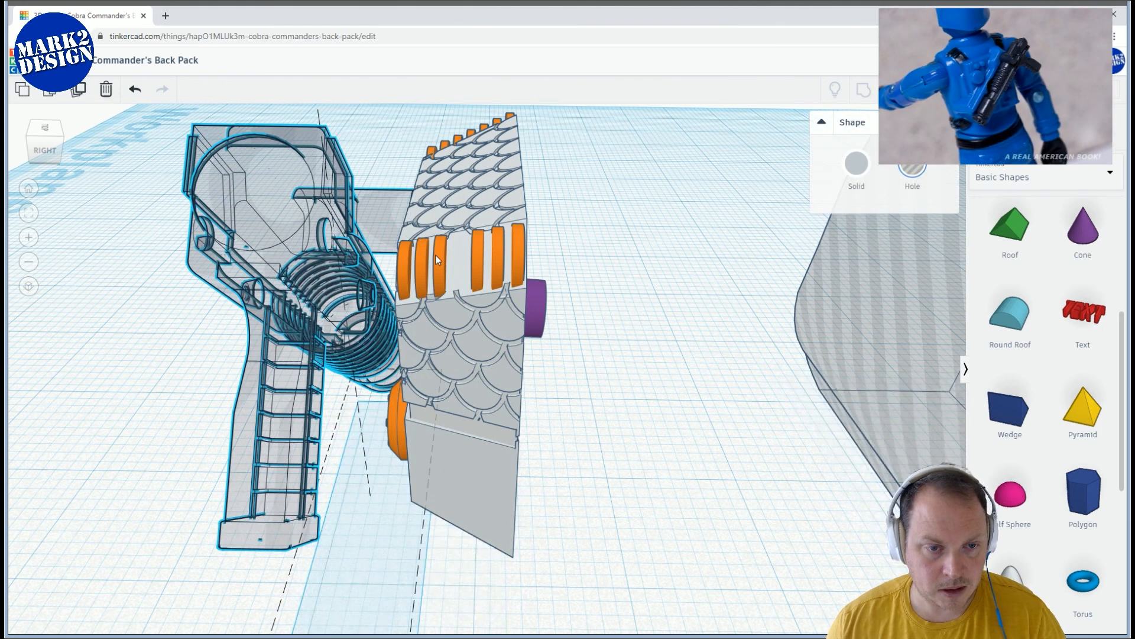
left_click(437, 255)
key("Delete")
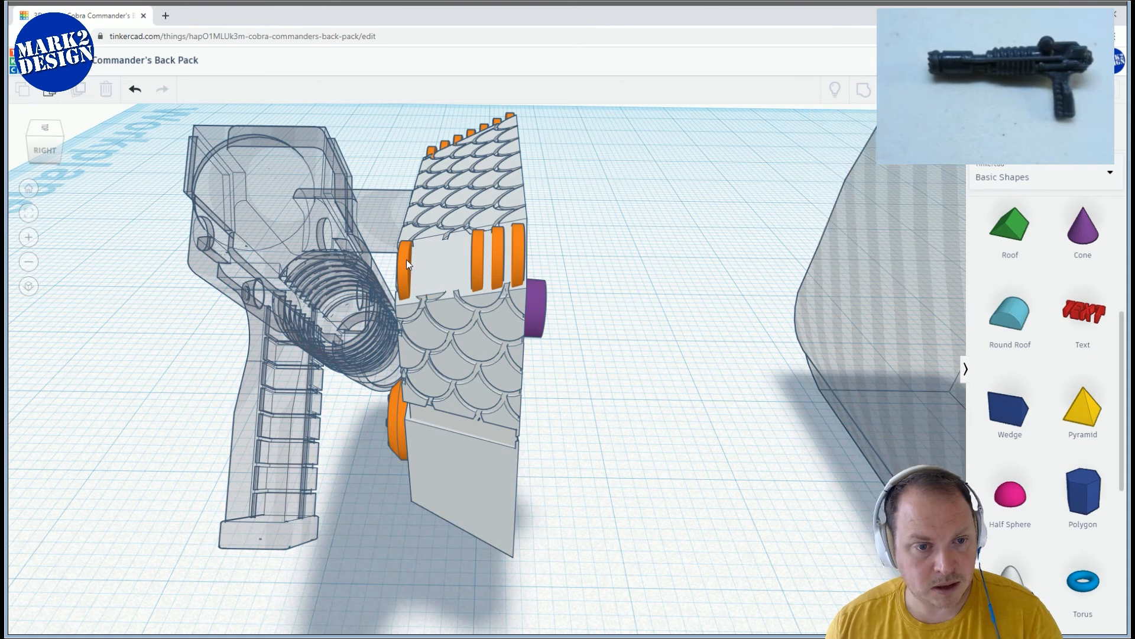
Move the pistol-shaped hole back against the back pack's front and nudge it further into the body
right_click_drag(329, 275, 394, 276)
left_click(394, 276)
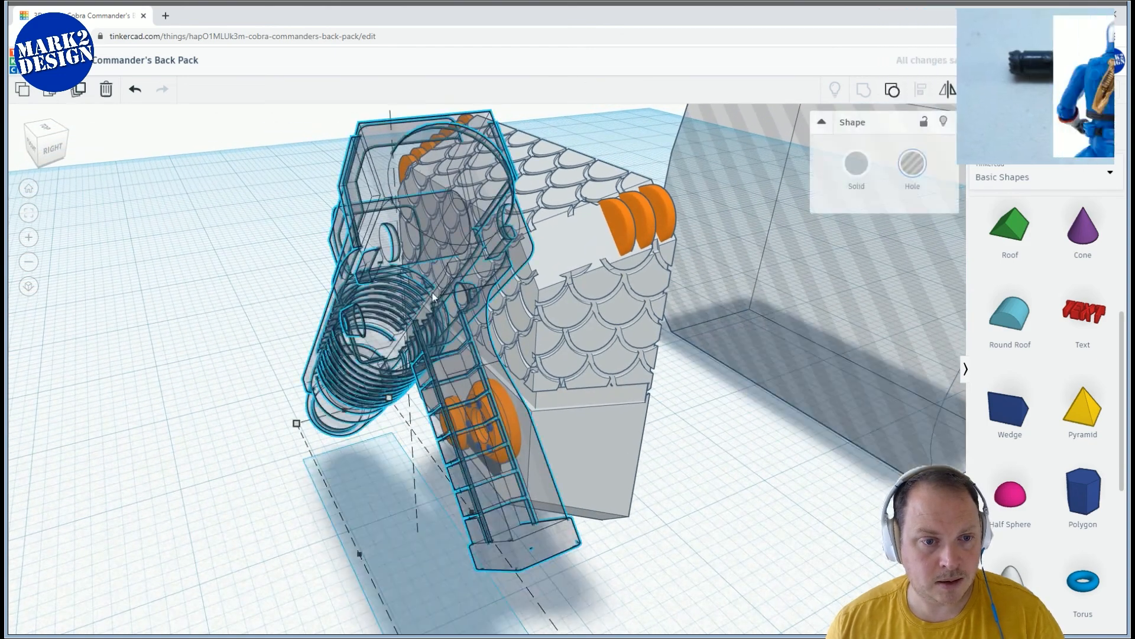
left_click_drag(409, 300, 494, 285)
right_click_drag(523, 299, 739, 280)
key("Left")
key("Left")
key("Left")
key("Left")
key("Left")
key("Left")
key("Left")
key("Left")
key("Left")
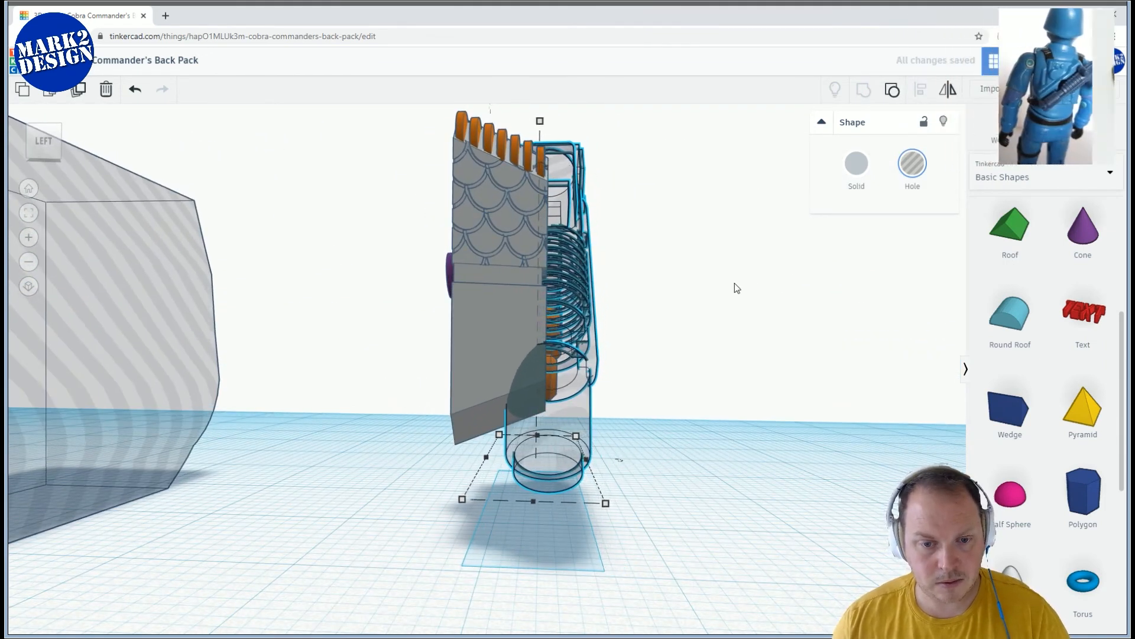
key("Left")
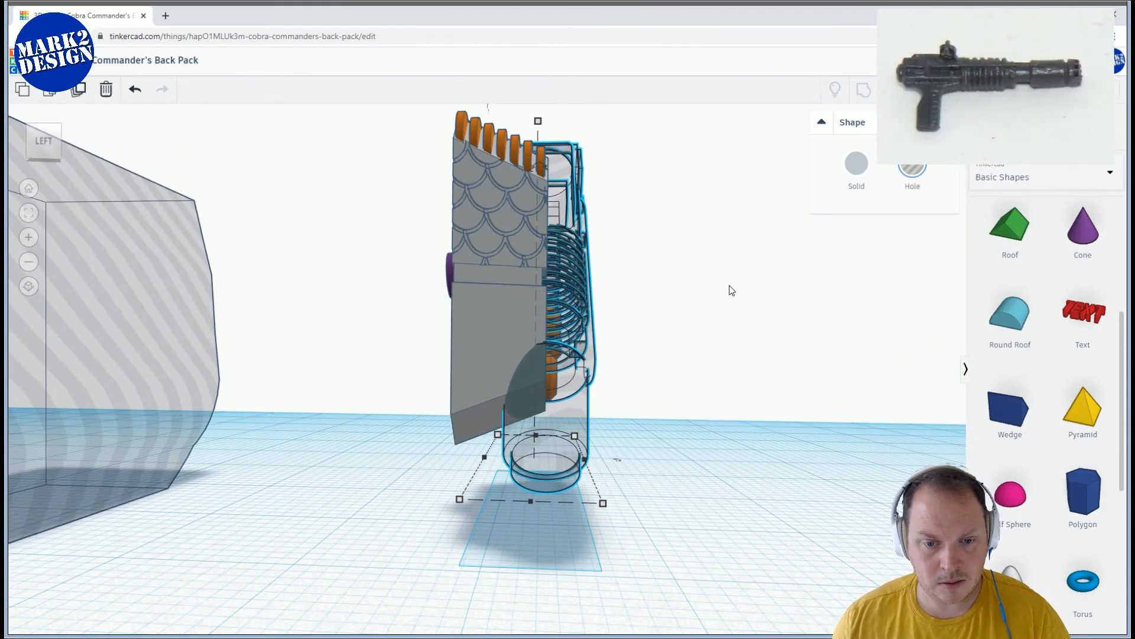
Lower the pistol-shaped hole by about 0.05 mm on the back pack's front
right_click_drag(726, 288, 627, 361)
right_click_drag(606, 270, 435, 287)
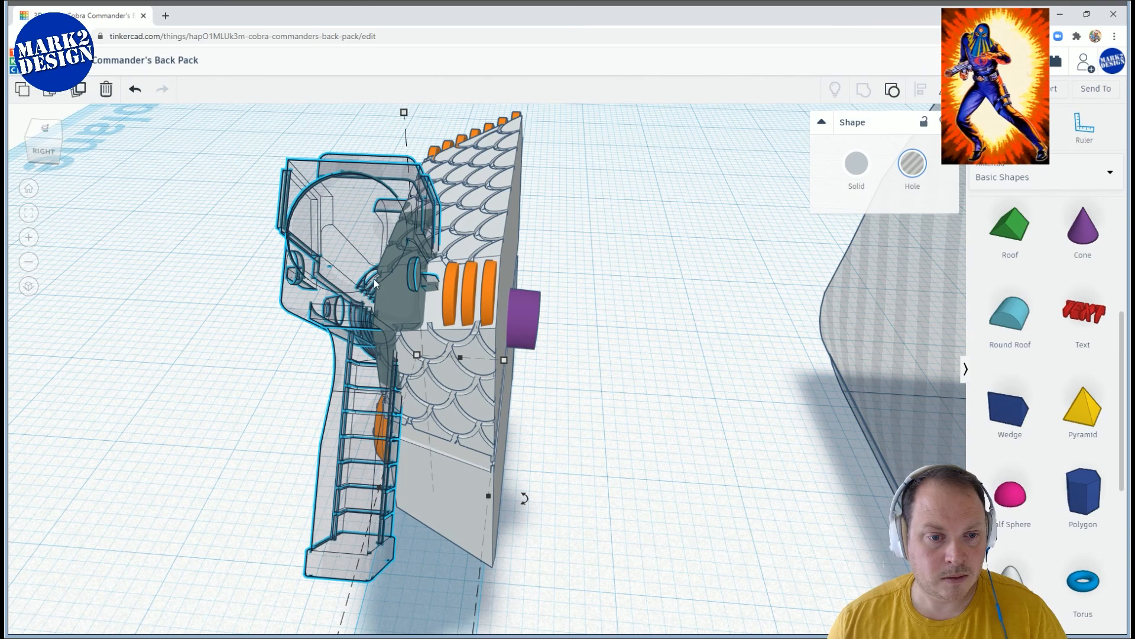
right_click_drag(420, 326, 578, 202)
right_click_drag(521, 172, 560, 215)
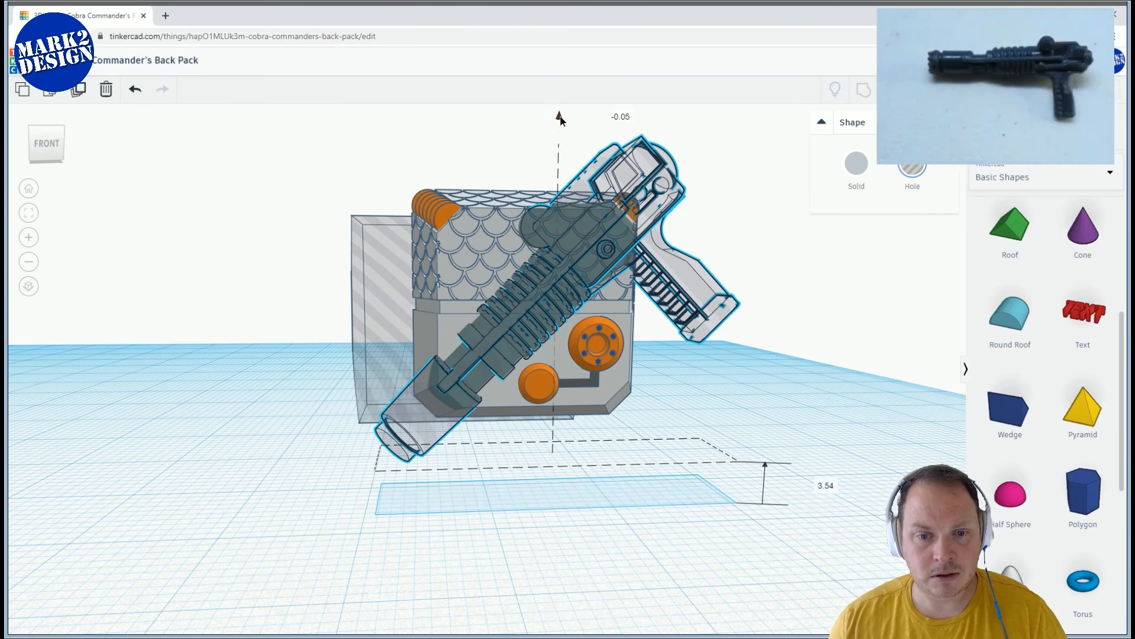
left_click_drag(559, 118, 559, 121)
right_click_drag(615, 217, 529, 266)
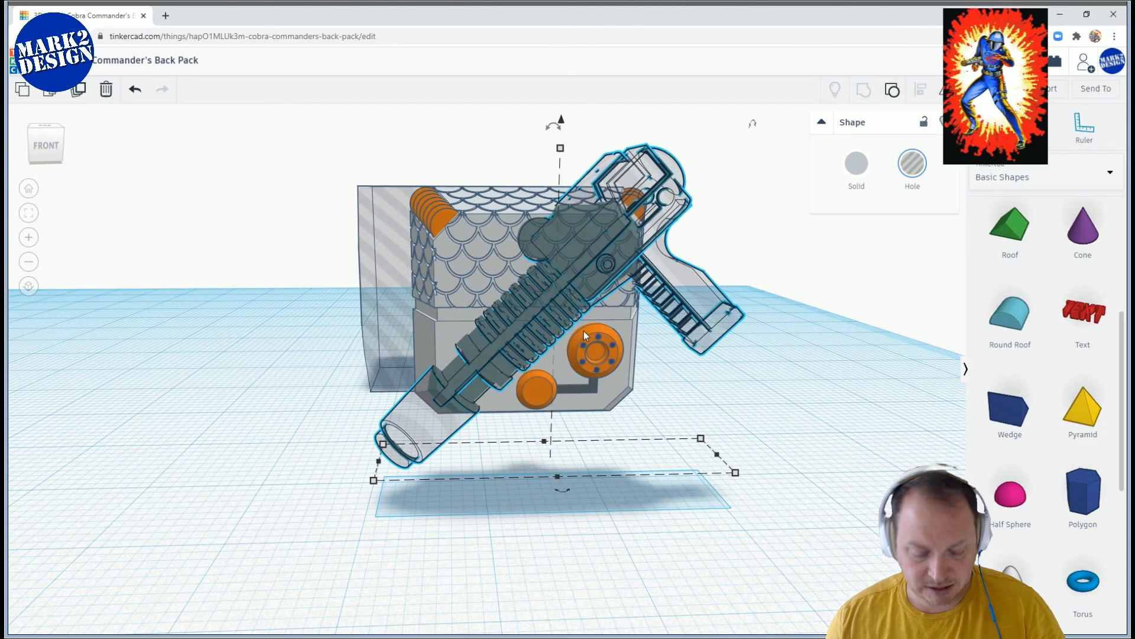
Add a cylinder hole, scale it down to a narrow cylinder and raise it in front of the pistol's barrel
scroll(700, 393, "down", 3)
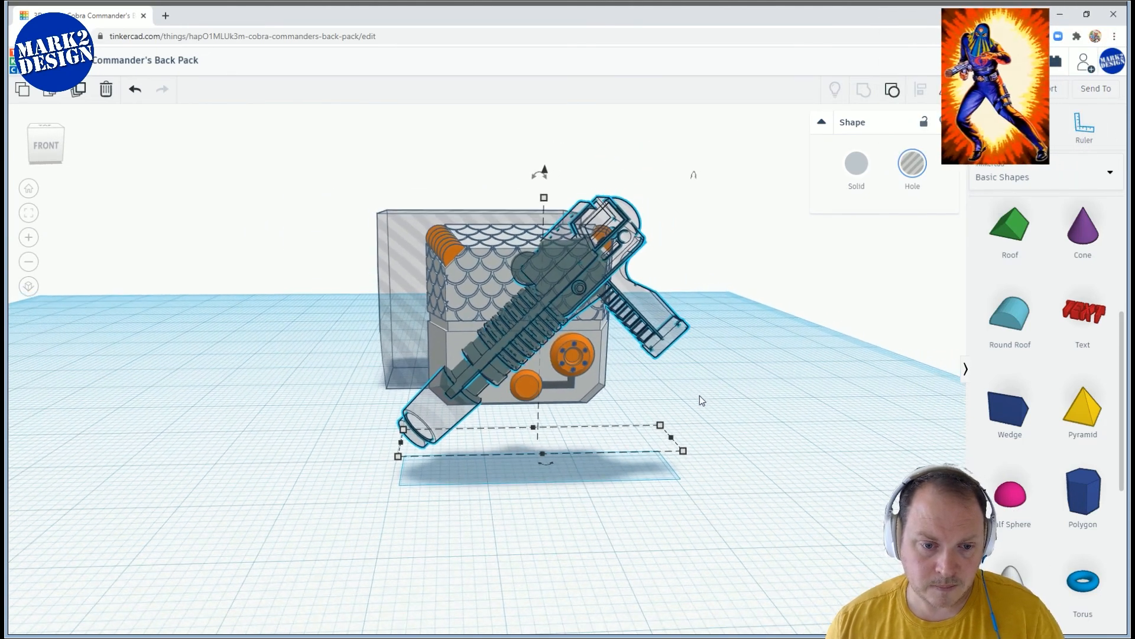
middle_click_drag(705, 350, 708, 308)
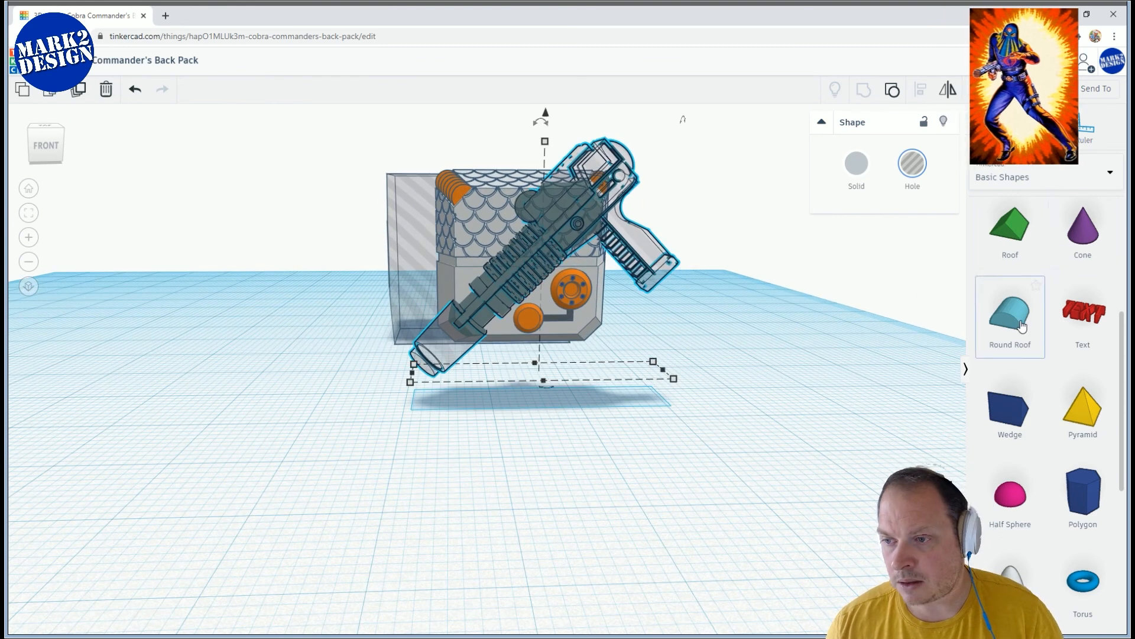
scroll(1037, 296, "up", 5)
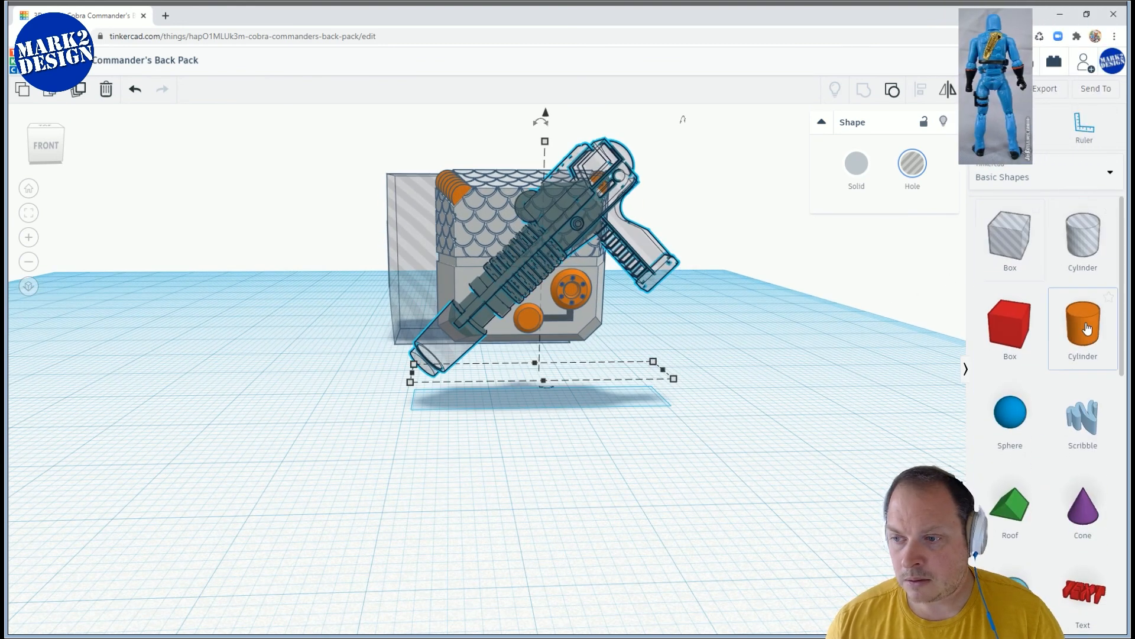
left_click_drag(1088, 241, 533, 400)
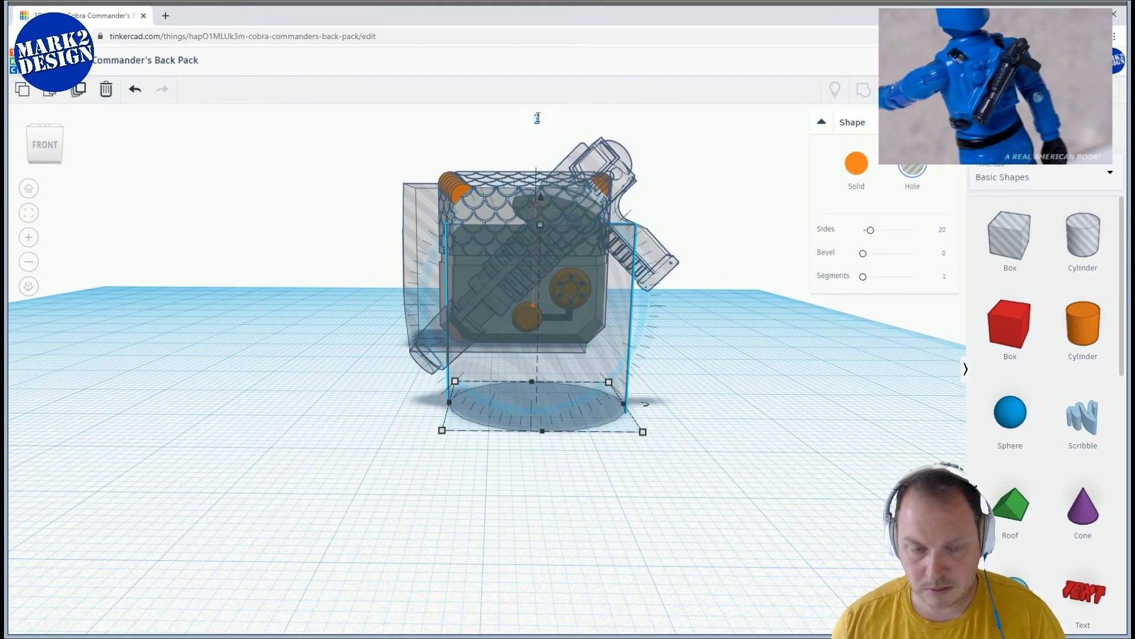
left_click_drag(540, 225, 534, 183, "shift")
mouse_move(534, 183)
right_mouse_down()
mouse_move(530, 173)
mouse_move(542, 193)
right_mouse_up()
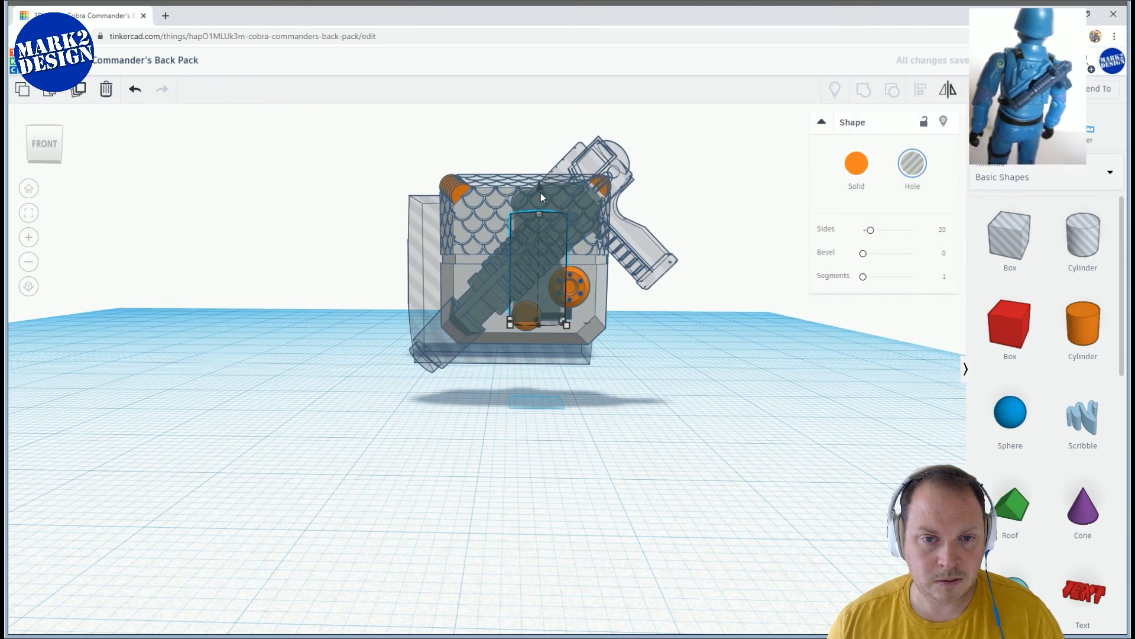
Tilt the cylinder hole 45° so it runs parallel to the pistol's barrel
left_click(539, 172)
type("45")
key("Return")
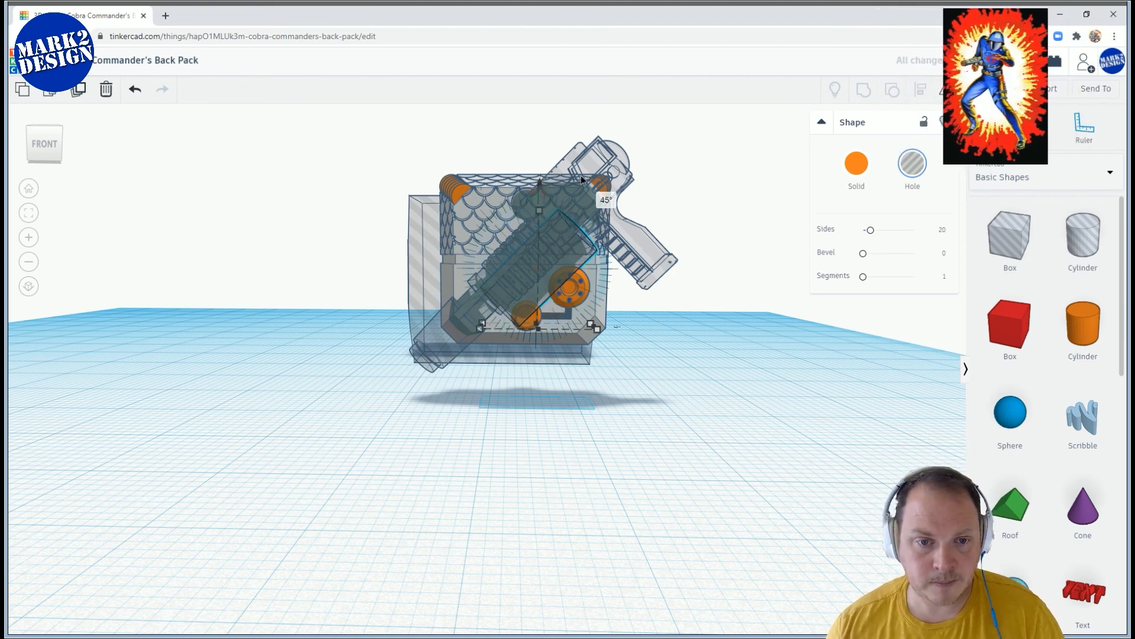
Shift the cylinder hole sideways and adjust its height until it is centred over the ribbed section of the pistol's barrel
right_click_drag(541, 174, 744, 214)
right_click_drag(428, 204, 511, 203)
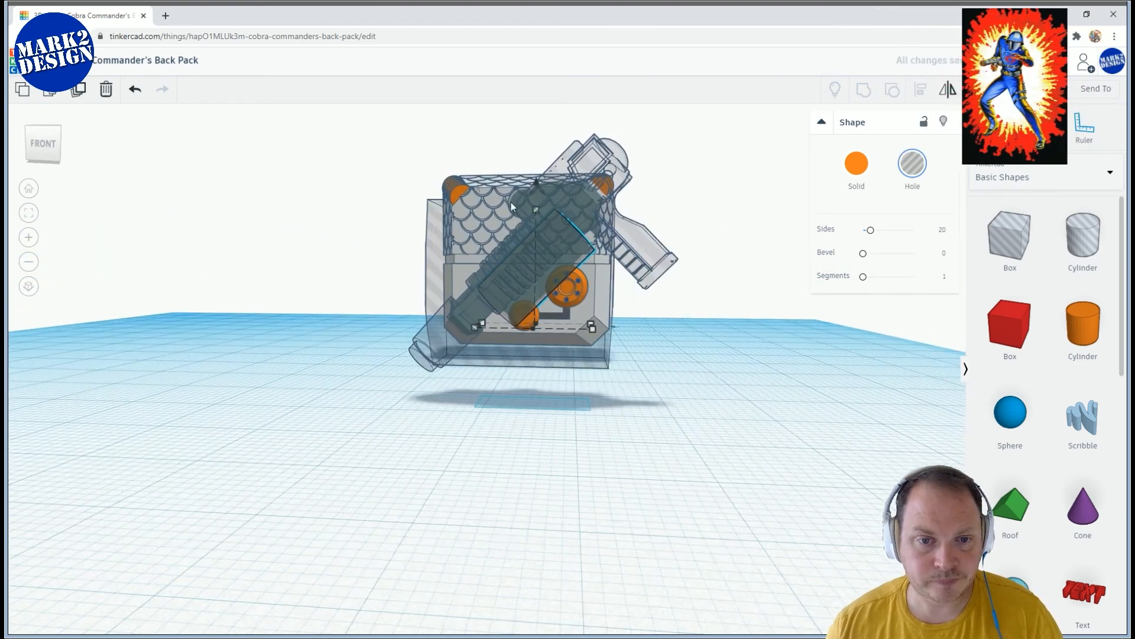
left_click_drag(537, 179, 538, 177)
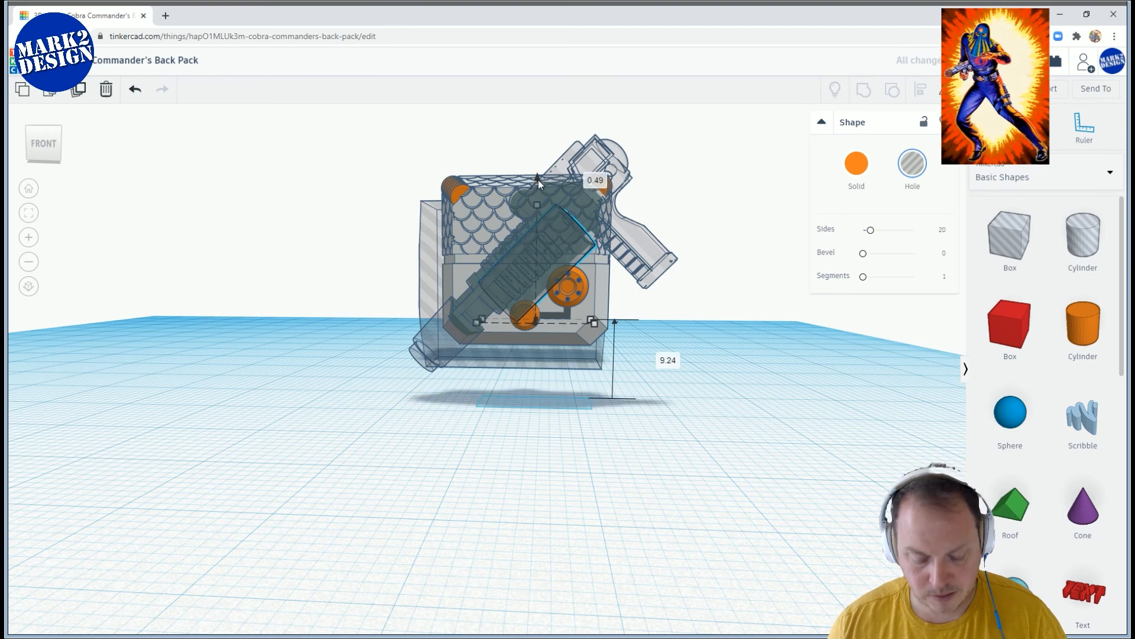
key("Left")
key("Left")
key("Left")
key("Left")
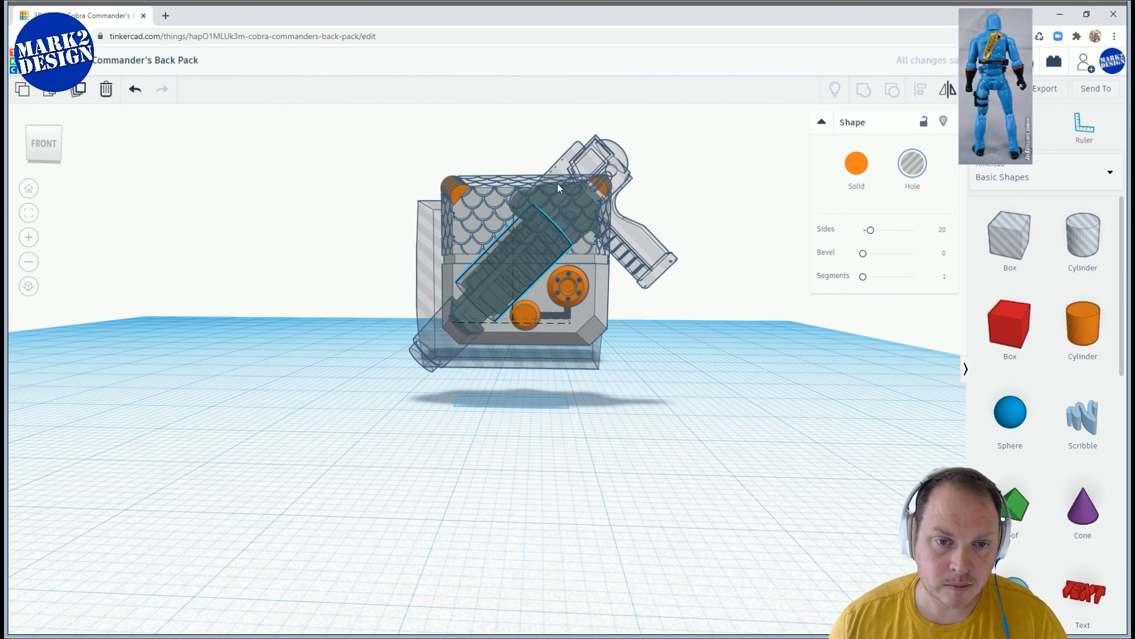
left_click_drag(515, 182, 518, 186)
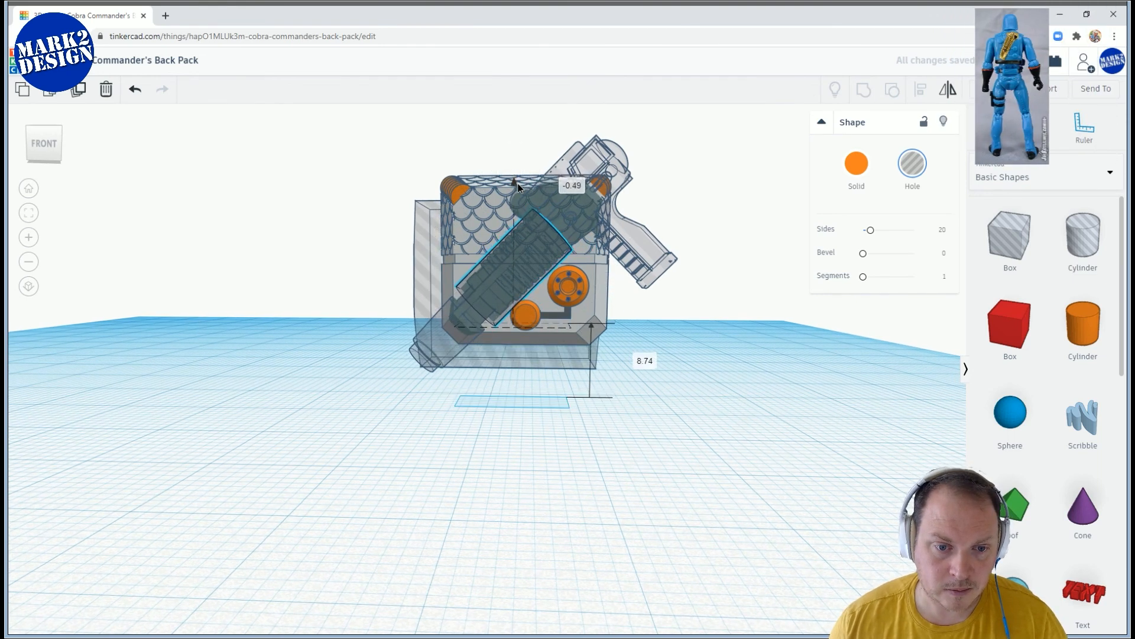
right_click_drag(530, 183, 528, 222)
left_click_drag(529, 221, 526, 229)
right_click_drag(527, 229, 512, 195)
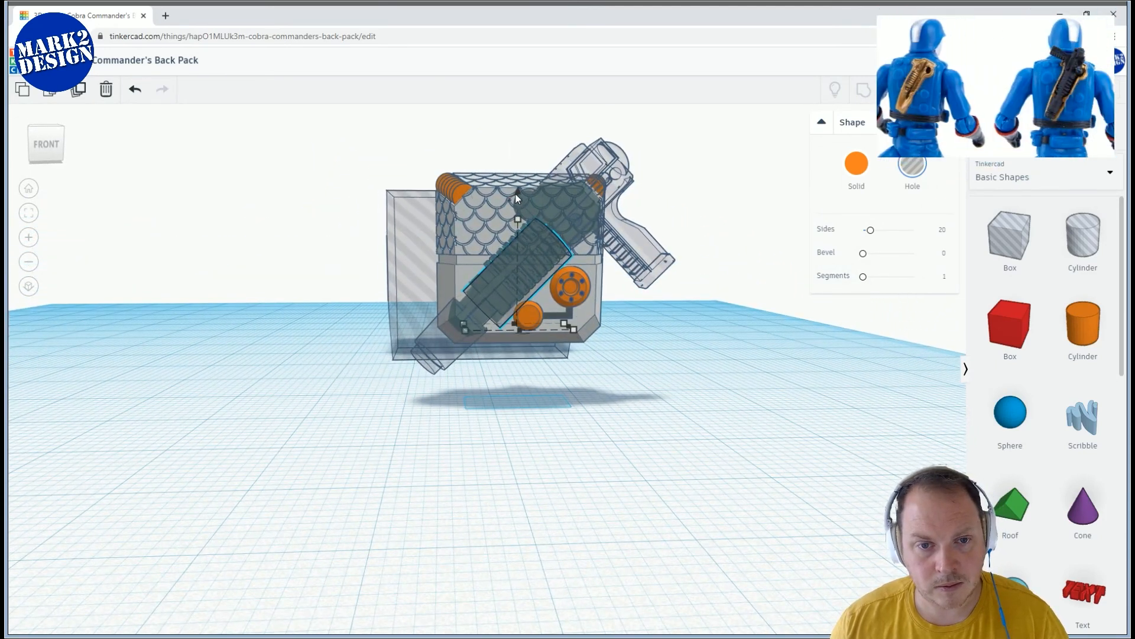
left_click_drag(519, 191, 519, 187)
Examine from the side, below and front how the cylinder hole encloses the ribbed barrel and enters the back pack
right_click_drag(519, 186, 801, 195)
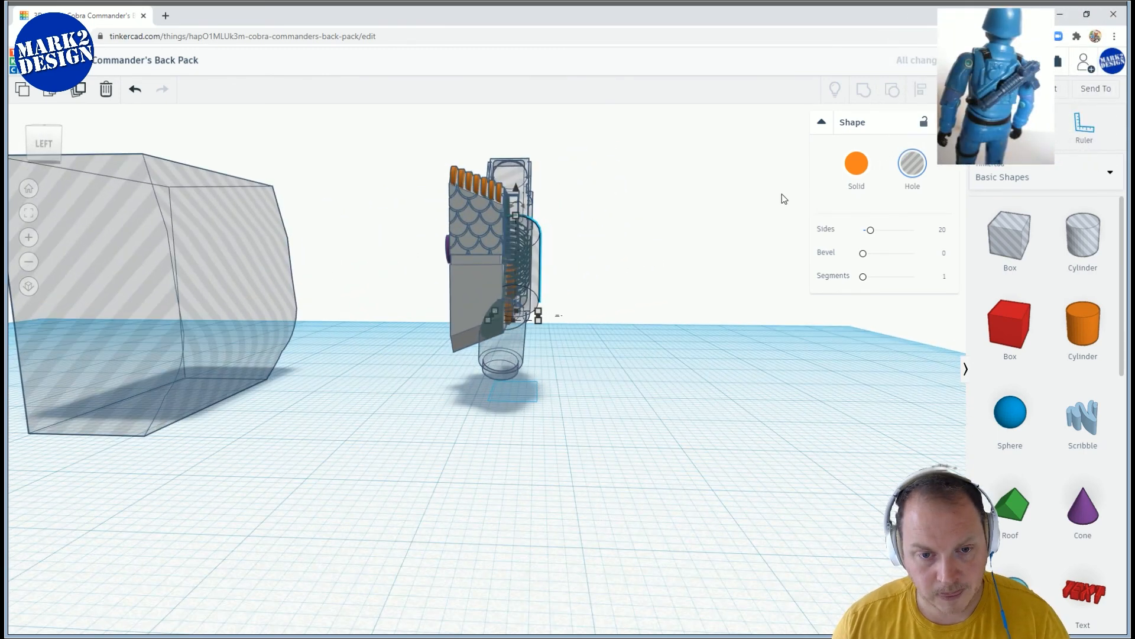
right_click_drag(599, 192, 363, 232)
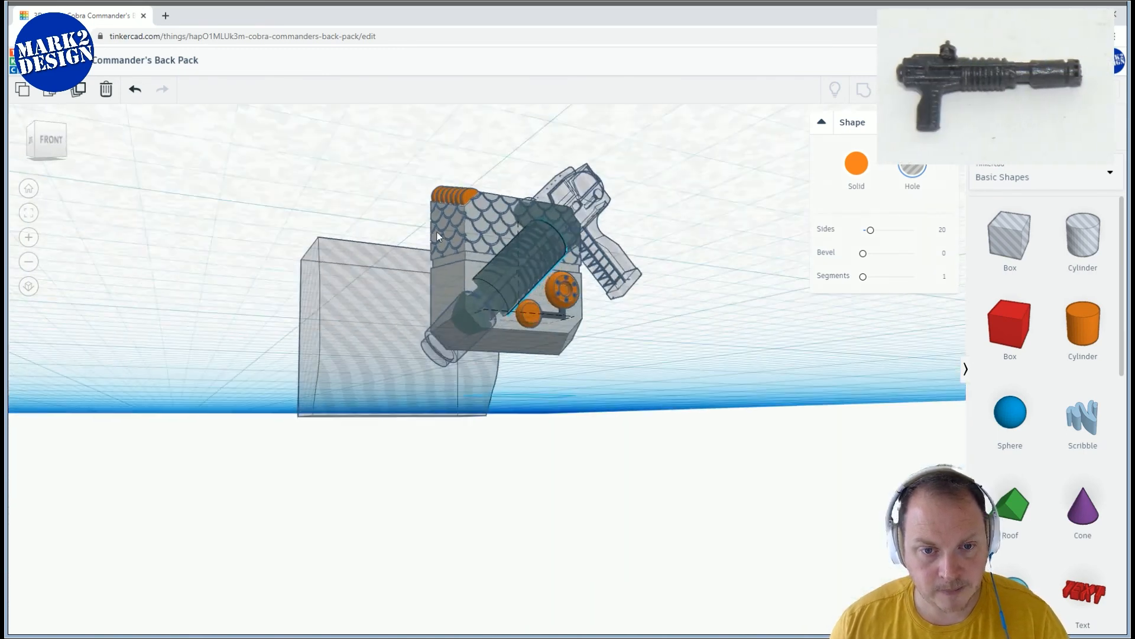
scroll(533, 232, "up", 2)
right_click_drag(609, 176, 824, 153)
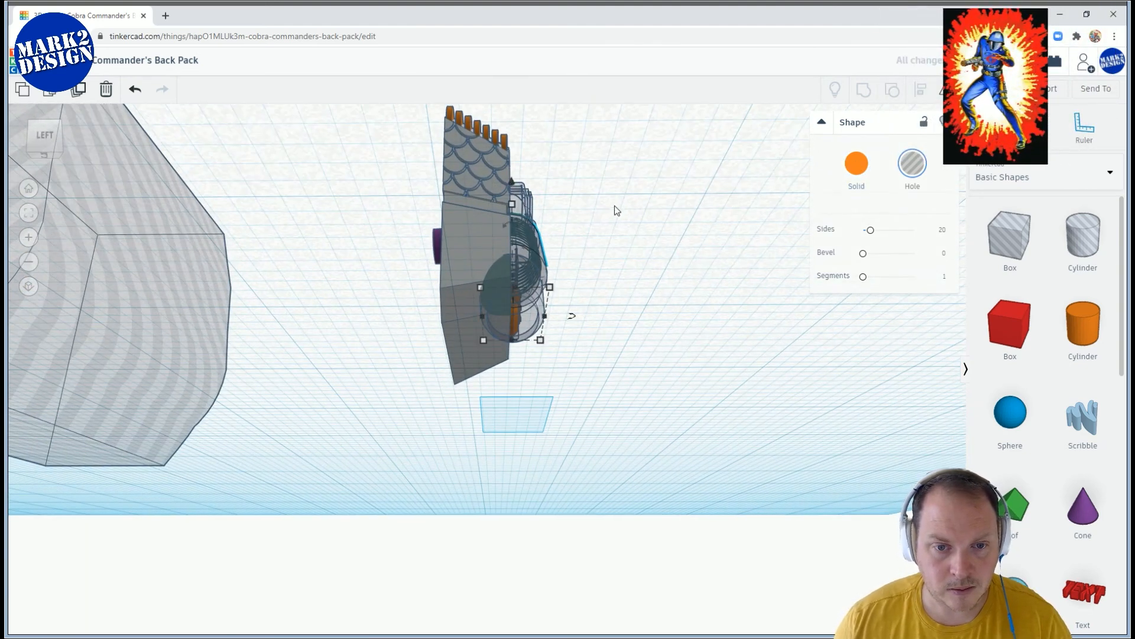
right_click_drag(591, 237, 591, 252)
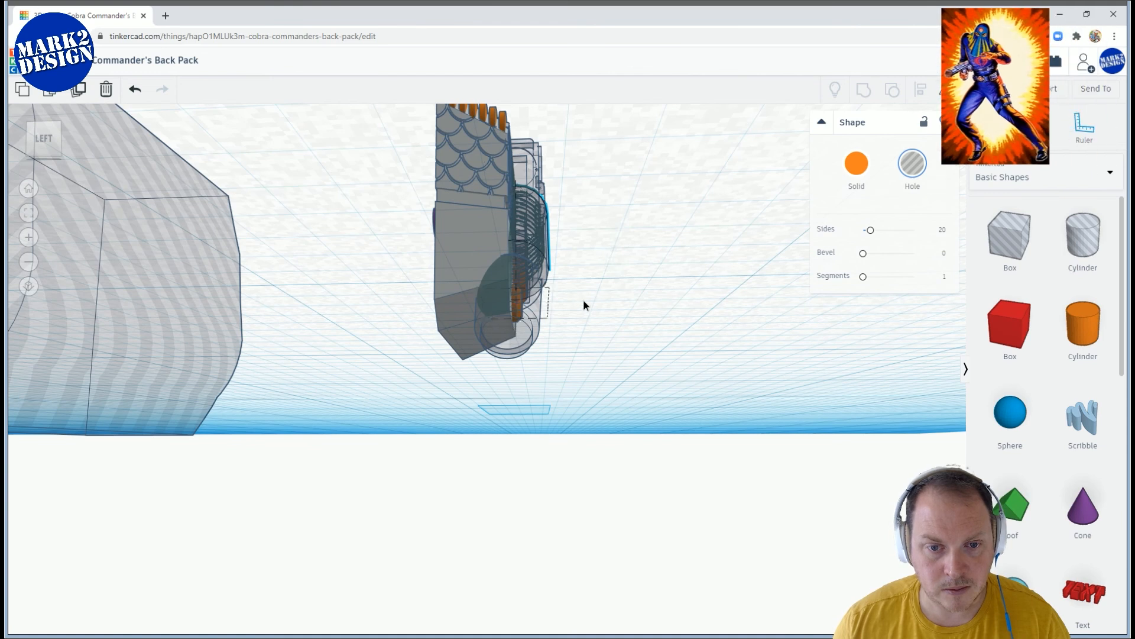
right_click_drag(592, 206, 599, 235)
left_click(572, 177)
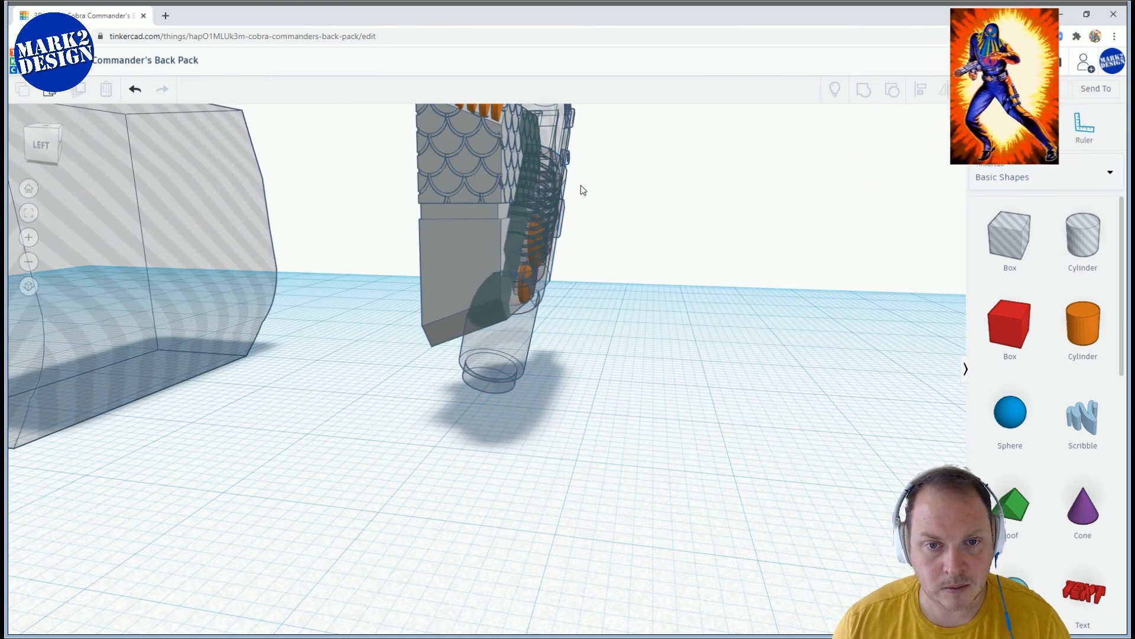
left_click(566, 172)
mouse_move(679, 180)
right_mouse_down()
mouse_move(696, 122)
mouse_move(667, 165)
right_mouse_up()
right_click_drag(670, 133, 669, 125)
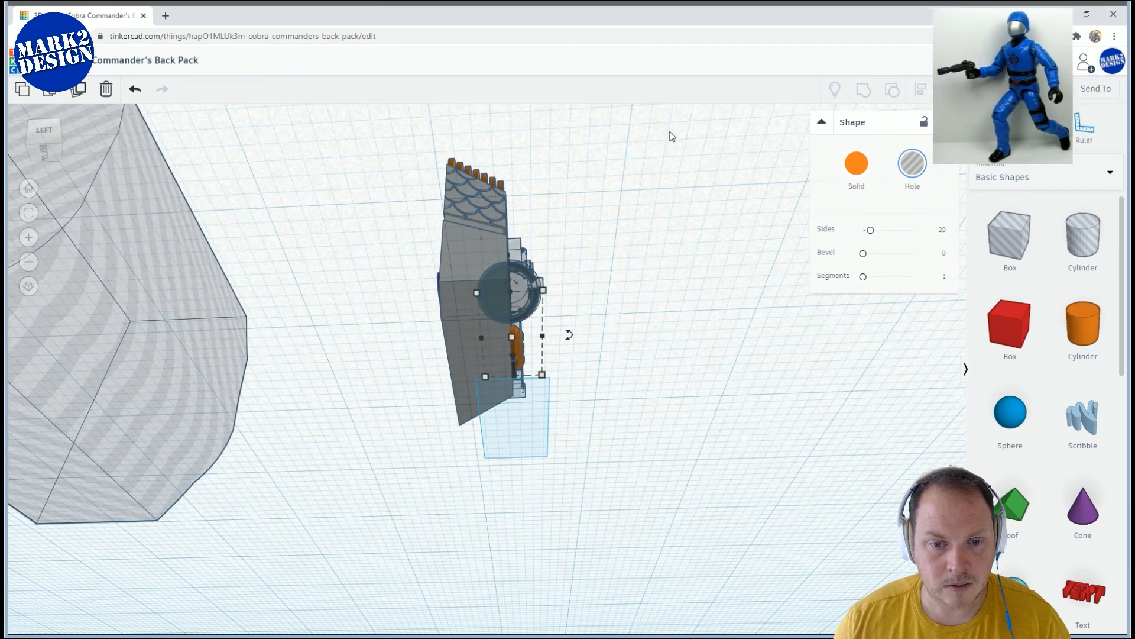
right_click_drag(654, 165, 633, 308)
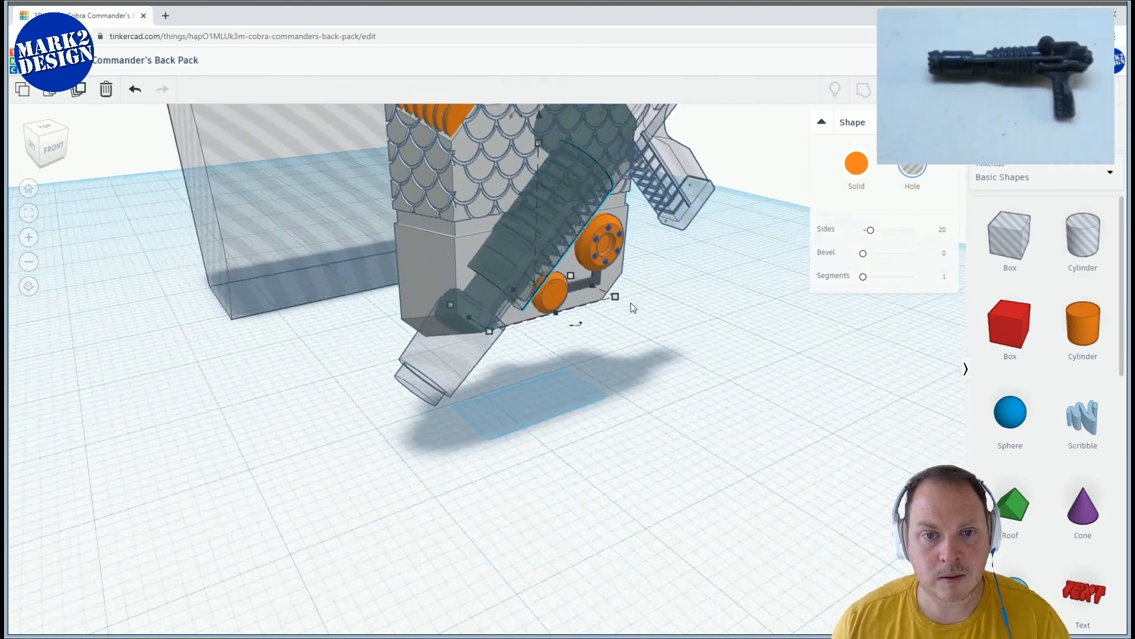
Try grouping the back pack with the pistol and cylinder holes to cut the recess, and undo the grouping
scroll(634, 307, "down", 3)
left_click(549, 201, "shift")
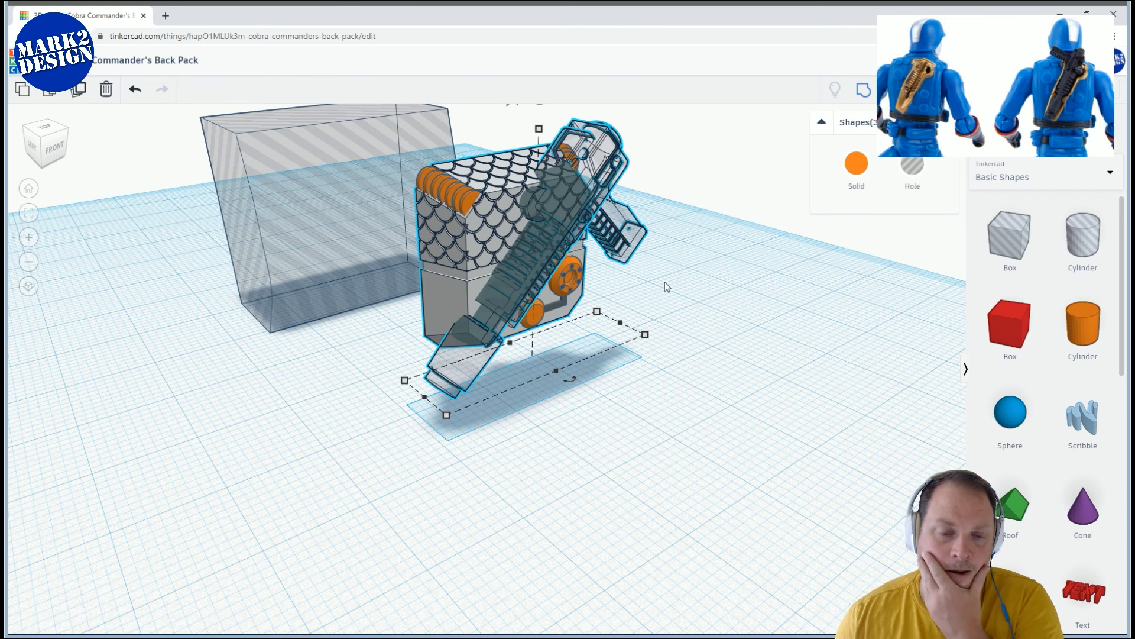
key("ctrl+g")
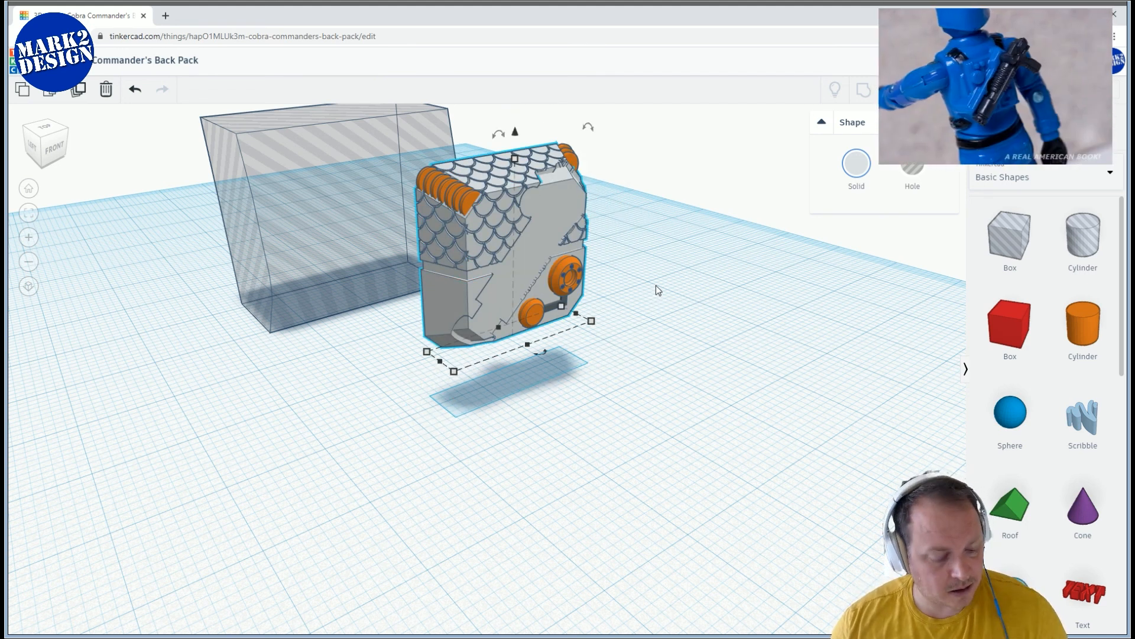
key("ctrl+z")
key("ctrl+z")
Try moving the cylinder hole and the orange front discs away from the back pack, and undo the move
right_click_drag(572, 373, 684, 358)
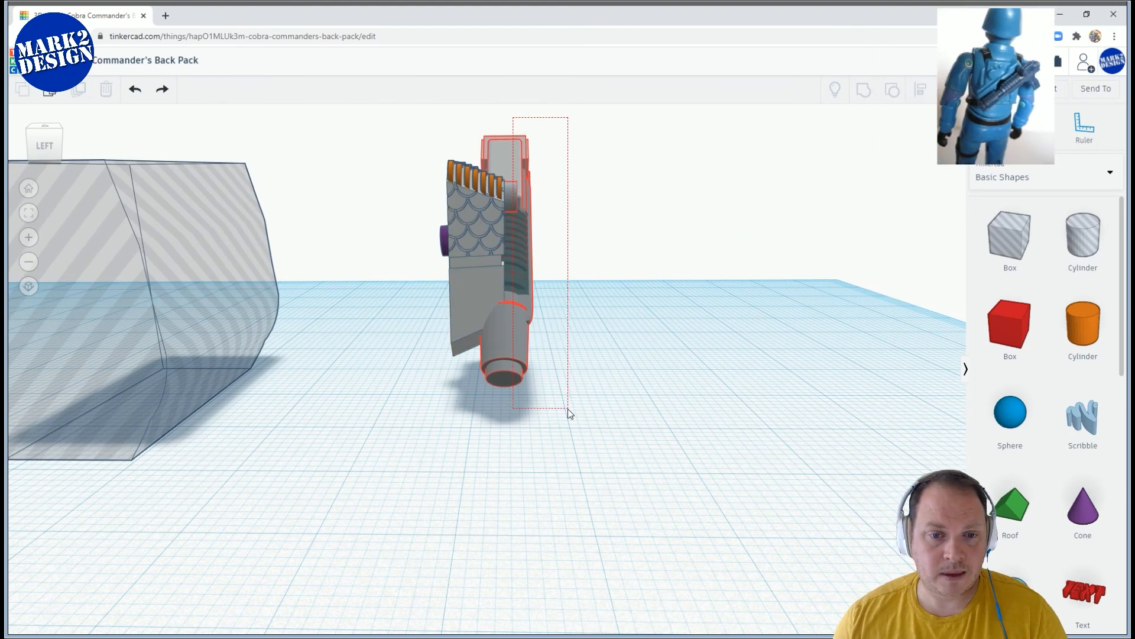
left_click_drag(522, 251, 682, 260)
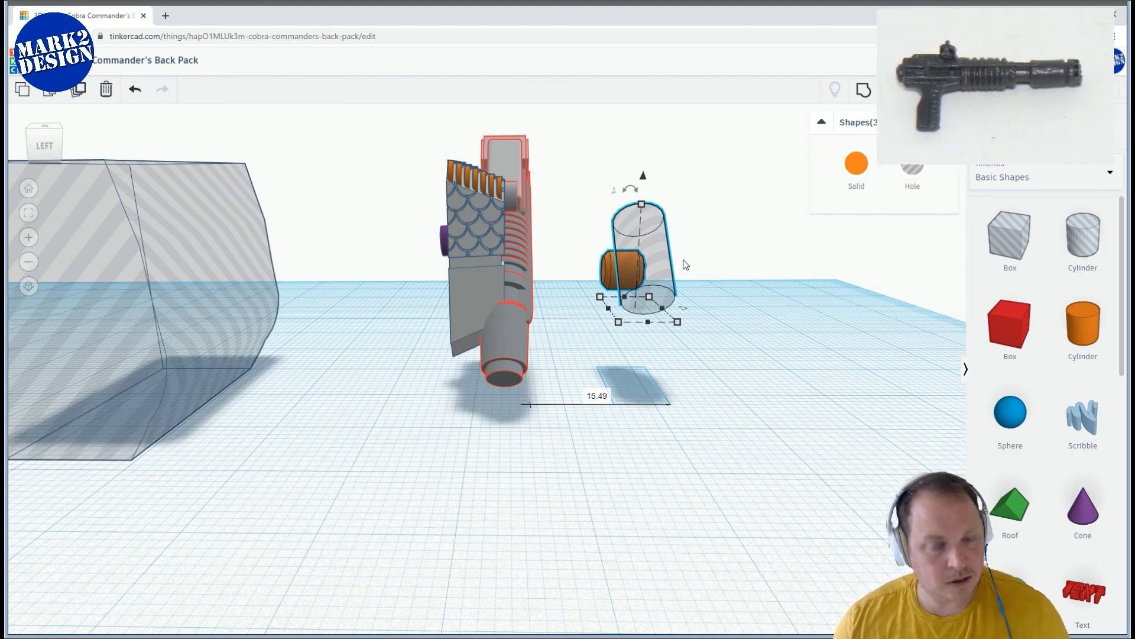
key("ctrl+z")
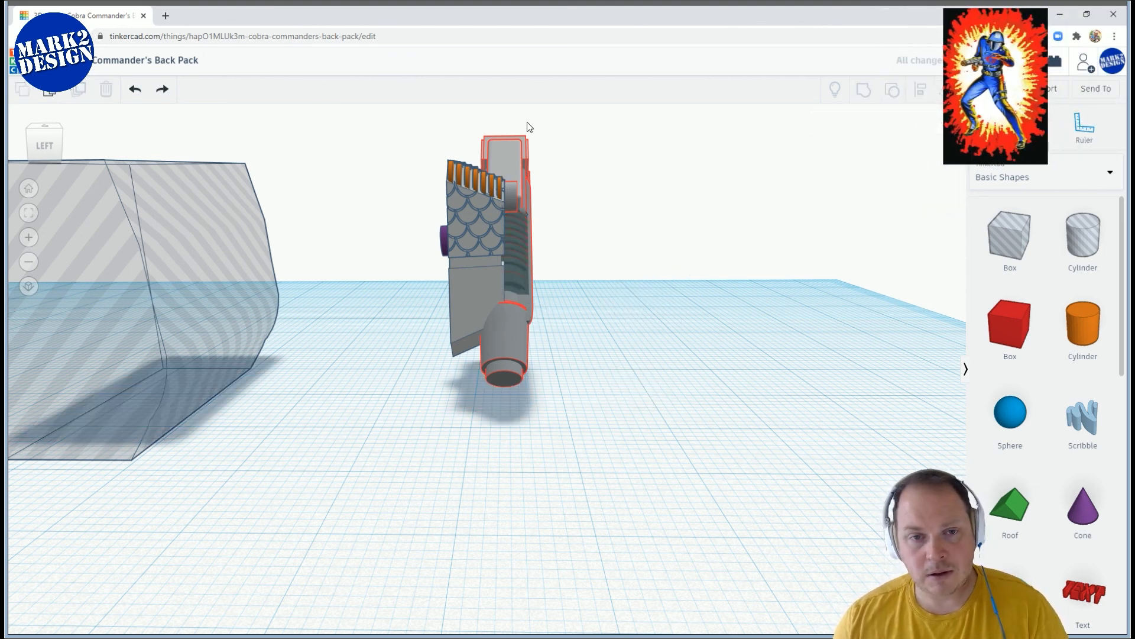
right_click_drag(596, 155, 538, 191)
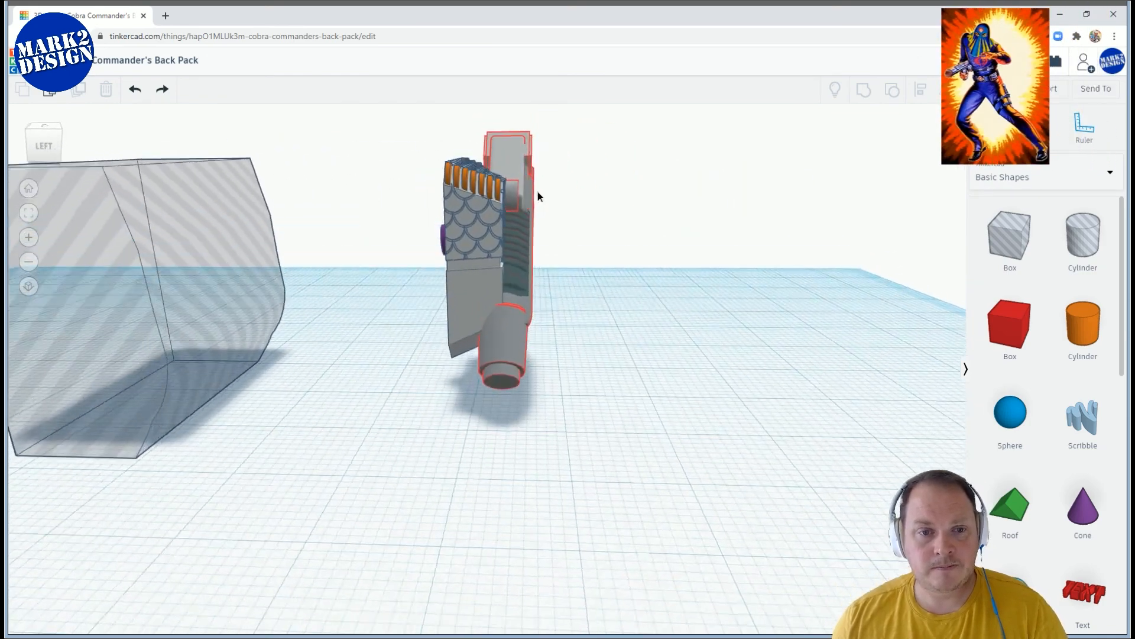
right_click_drag(585, 211, 451, 261)
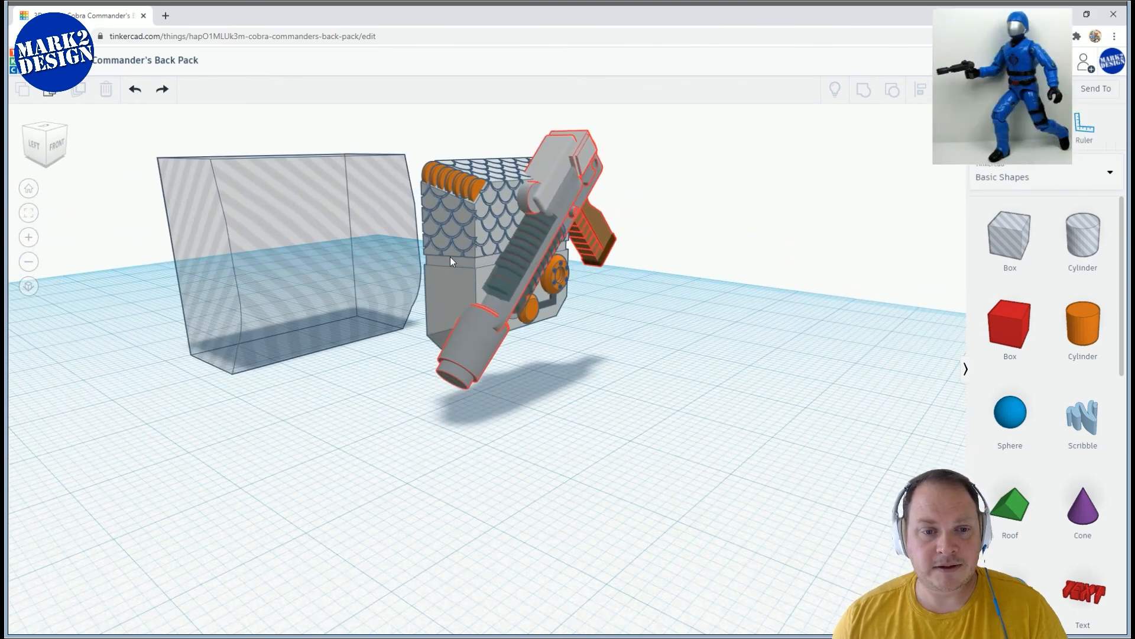
scroll(446, 246, "up", 3)
scroll(458, 247, "down", 2)
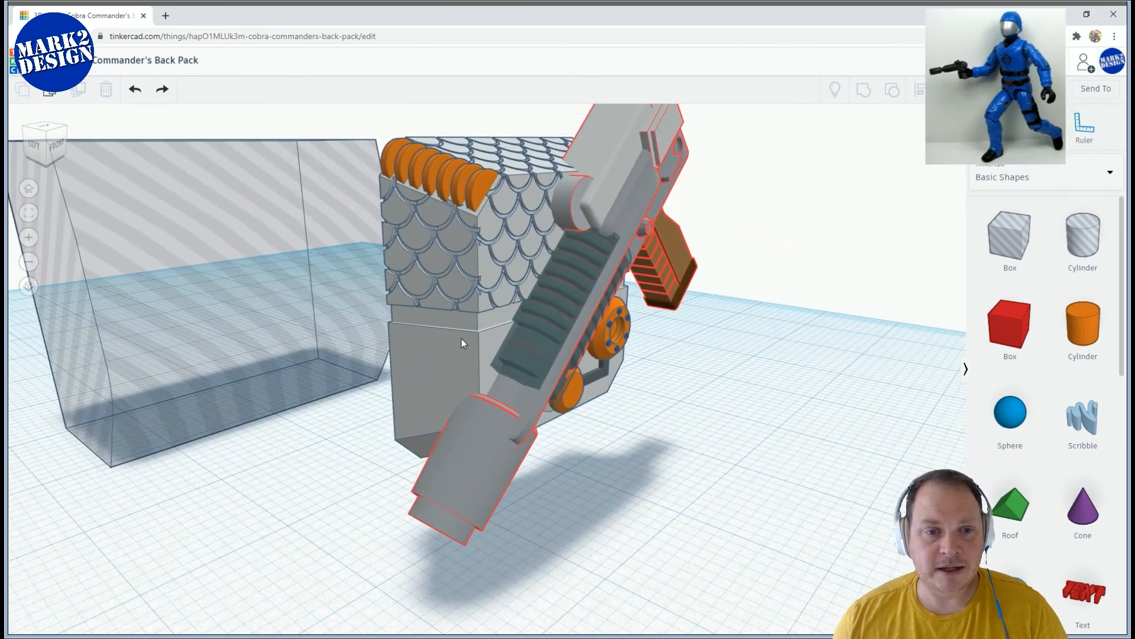
Move the pistol and cylinder holes away from the front of the back pack
scroll(468, 254, "up", 5)
scroll(475, 255, "up", 3)
right_click_drag(475, 254, 475, 297)
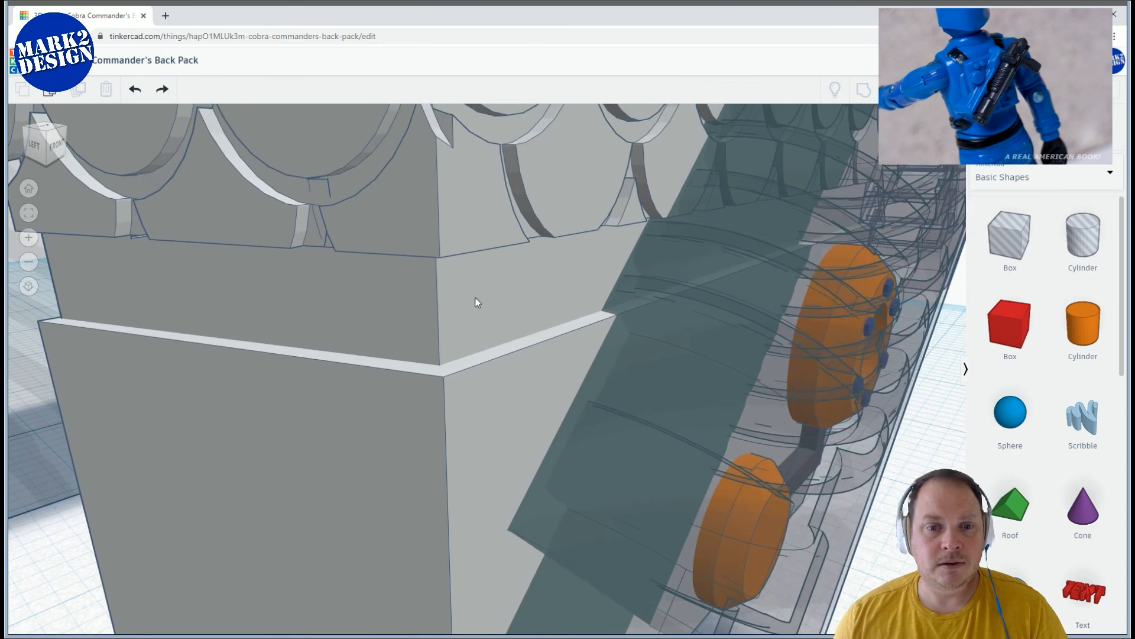
scroll(514, 320, "down", 8)
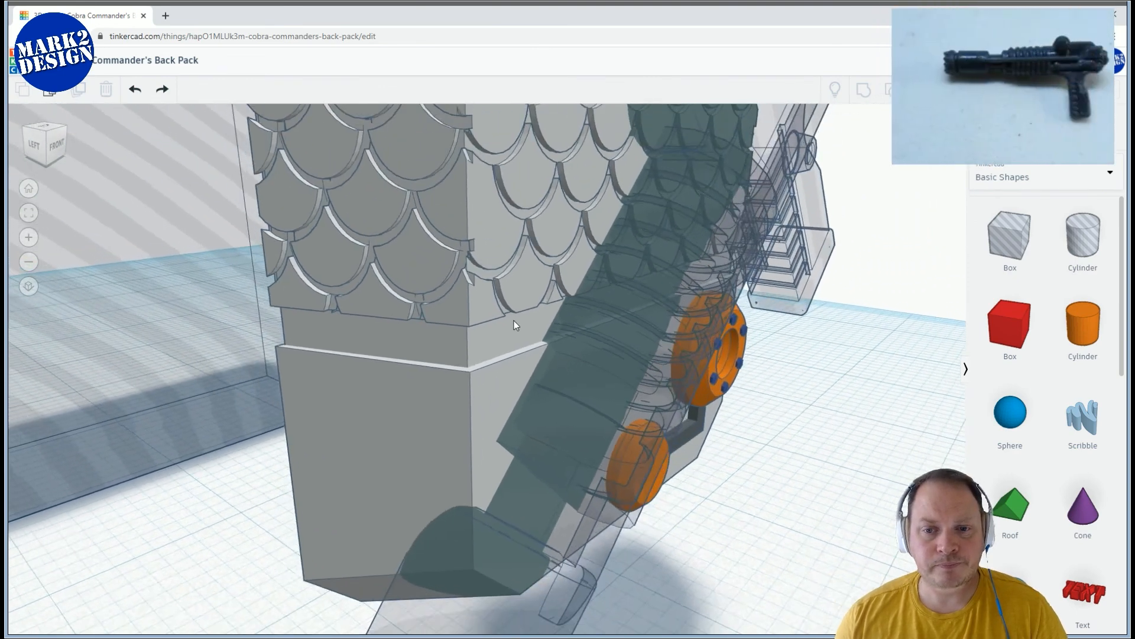
right_click_drag(501, 354, 499, 306)
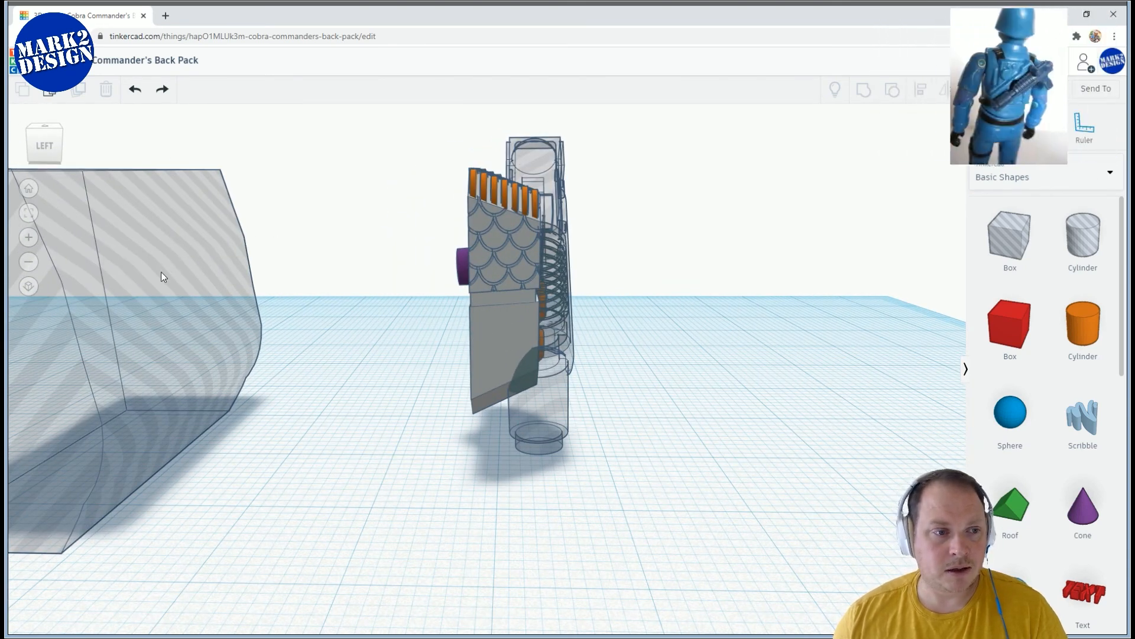
left_click_drag(549, 129, 594, 467)
right_click_drag(614, 330, 499, 313)
Group all the back pack parts, including the purple rear peg, into one solid and colour it blue
left_click_drag(451, 169, 542, 442)
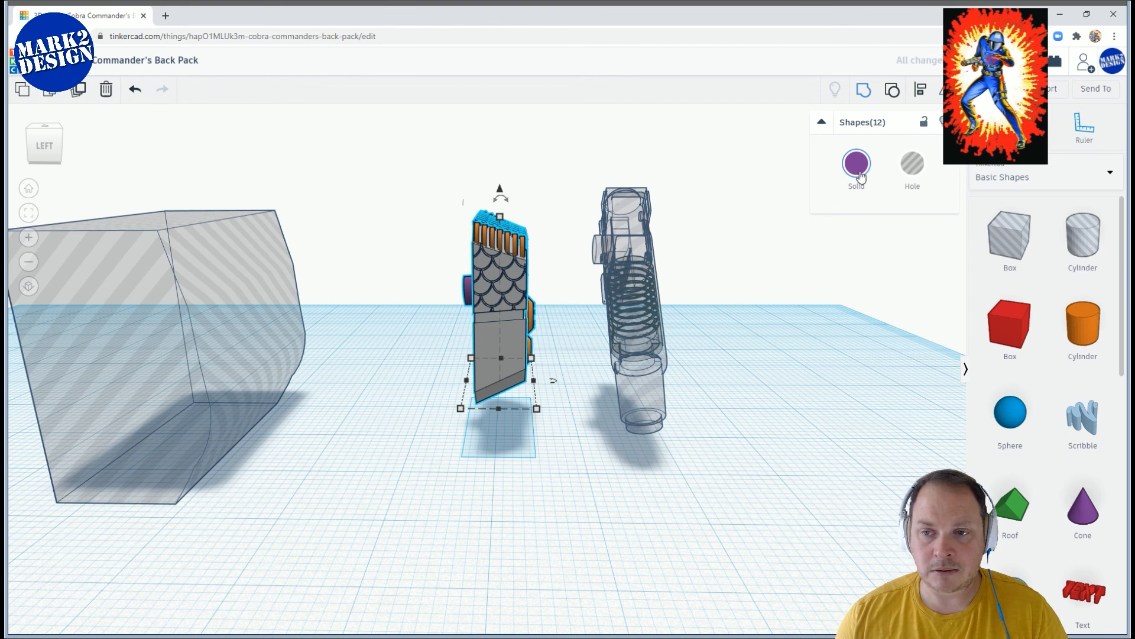
key("ctrl+g")
left_click(857, 166)
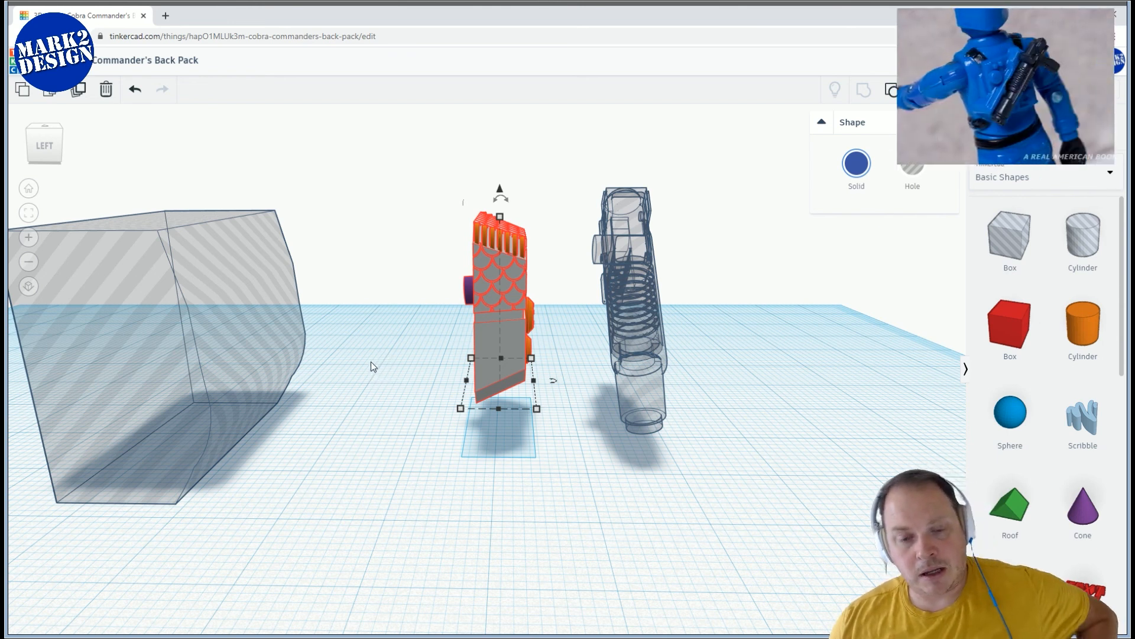
right_click_drag(388, 361, 167, 326)
right_click_drag(384, 364, 620, 346)
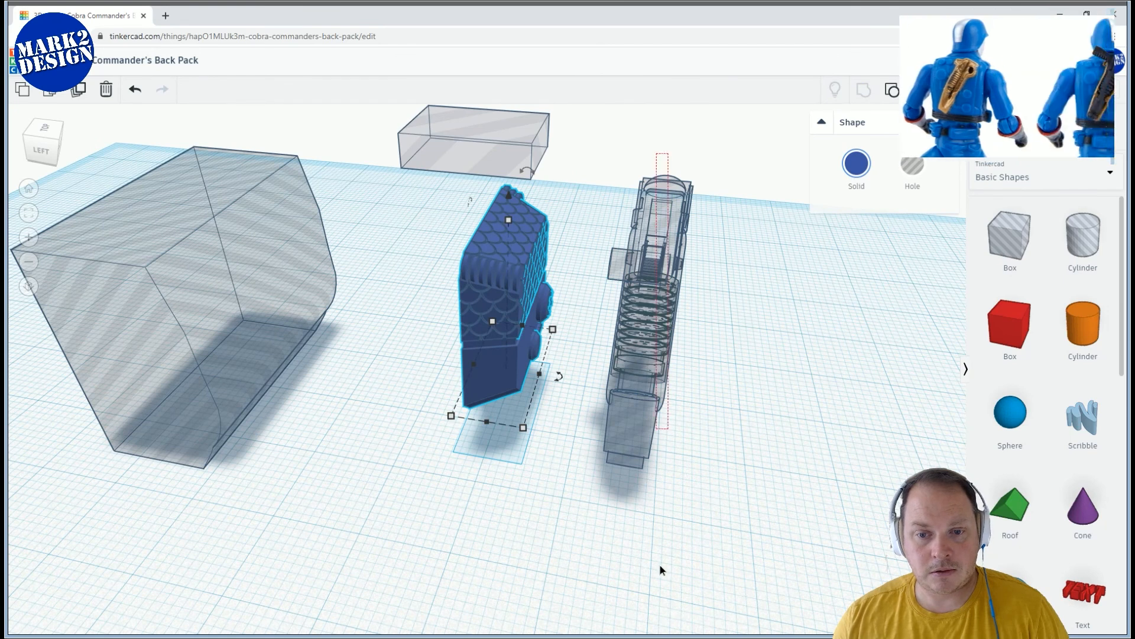
Move the pistol and cylinder holes together back into the front of the back pack and nudge them two steps deeper
left_click_drag(660, 565, 663, 555)
left_click_drag(654, 325, 539, 317)
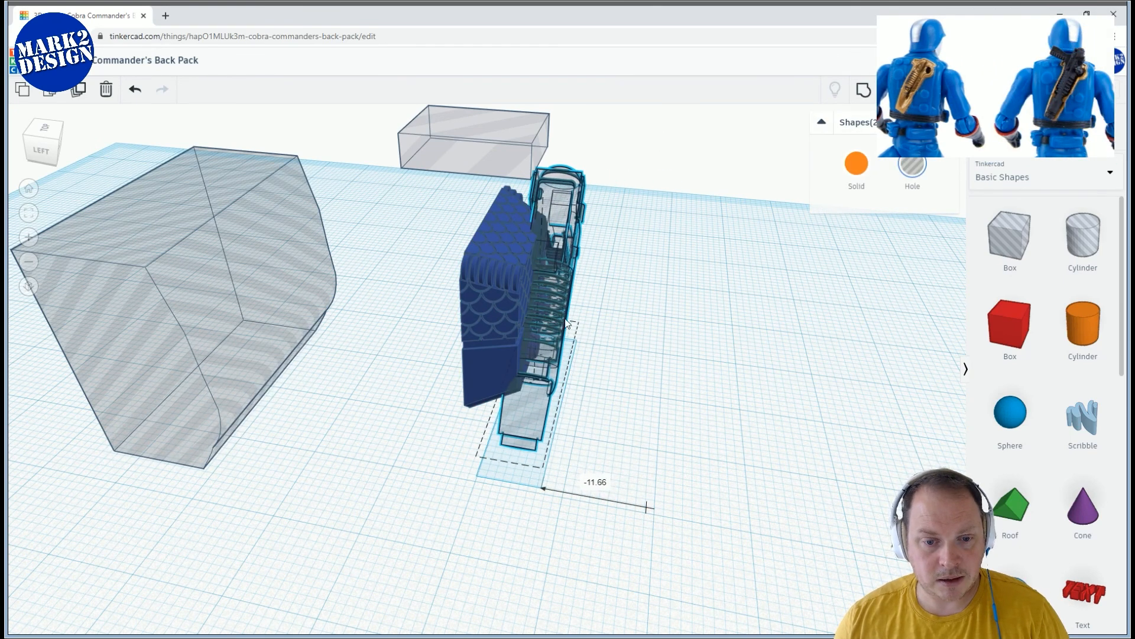
right_click_drag(540, 316, 623, 219)
key("Left")
key("Left")
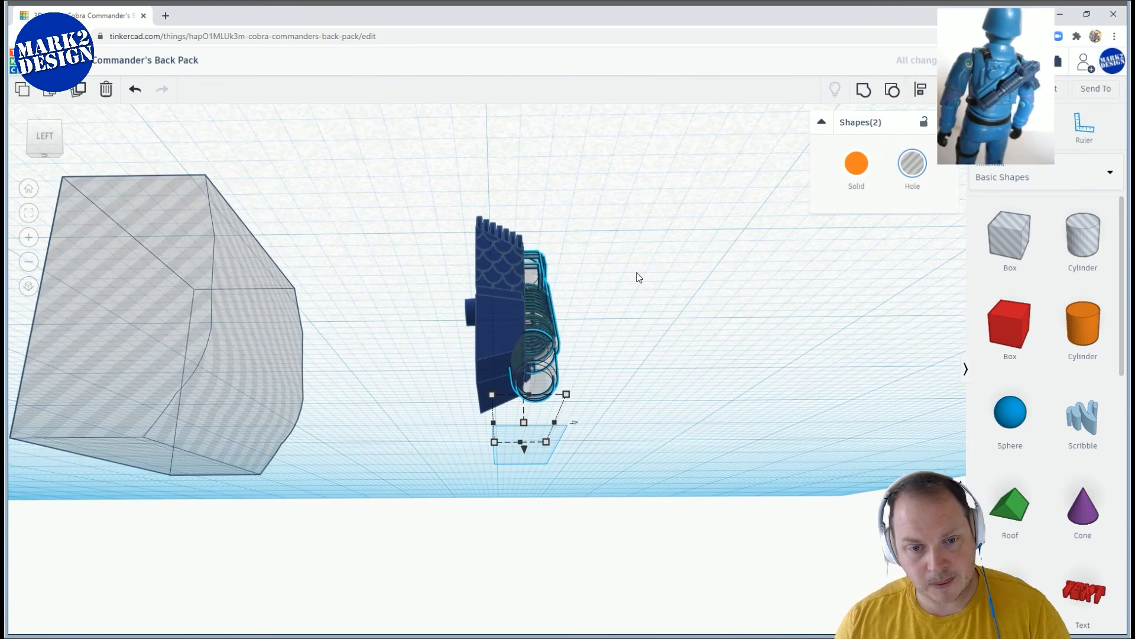
right_click_drag(657, 278, 676, 359)
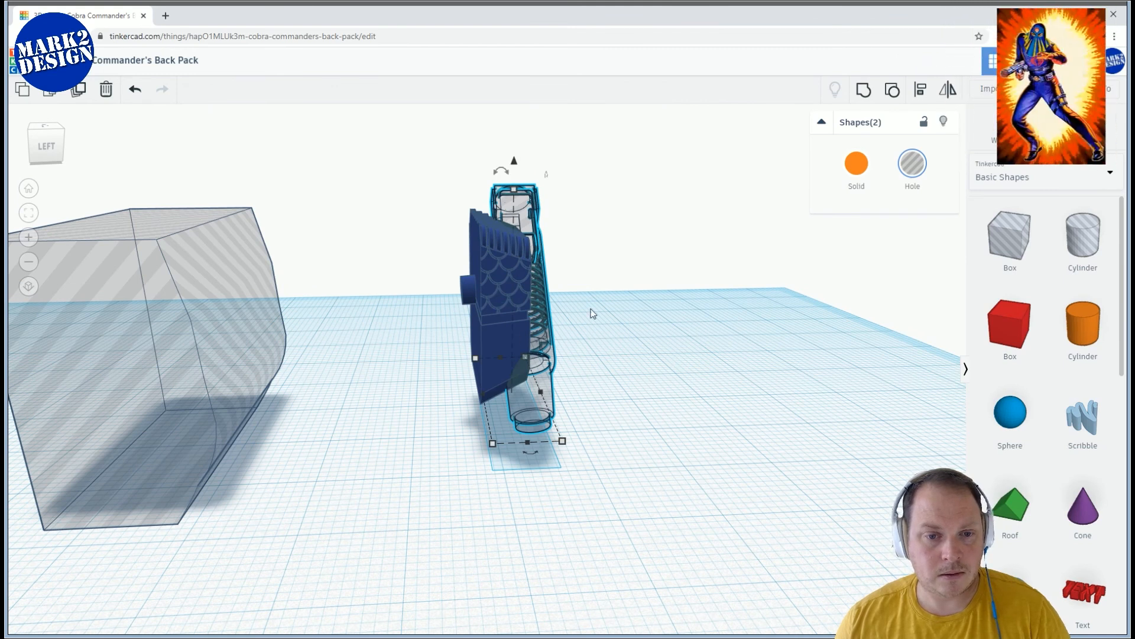
Ungroup the blue back pack into its separate parts
left_click(498, 302)
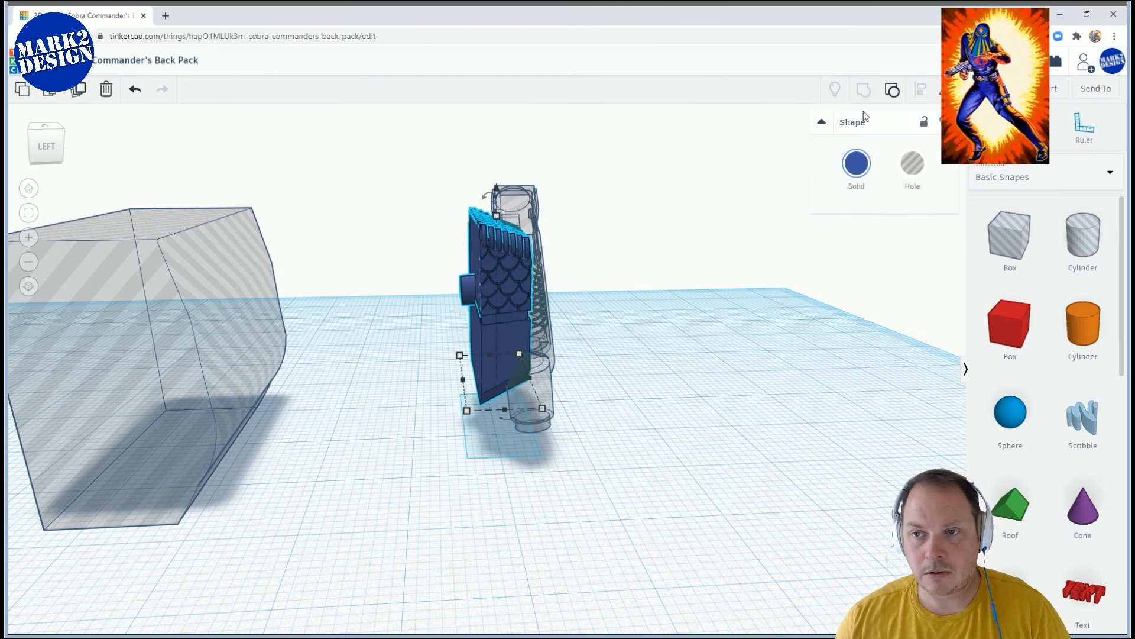
left_click(893, 89)
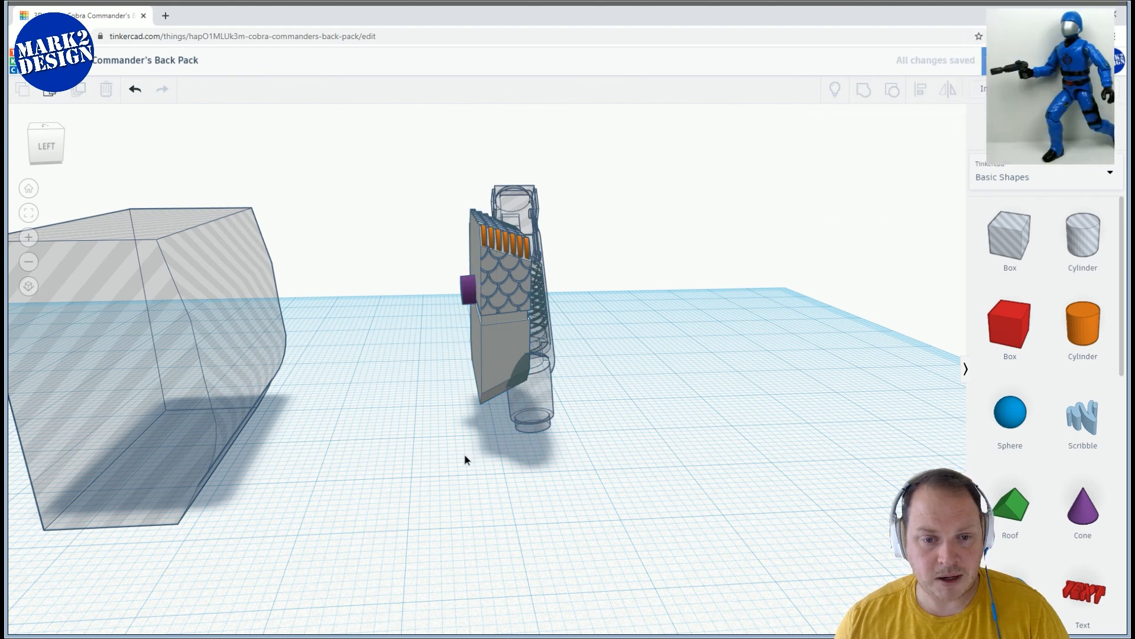
right_click_drag(467, 458, 456, 373)
Group the back pack parts without the purple rear peg and the pistol and cylinder holes, and colour the group blue
left_click_drag(484, 335, 497, 417)
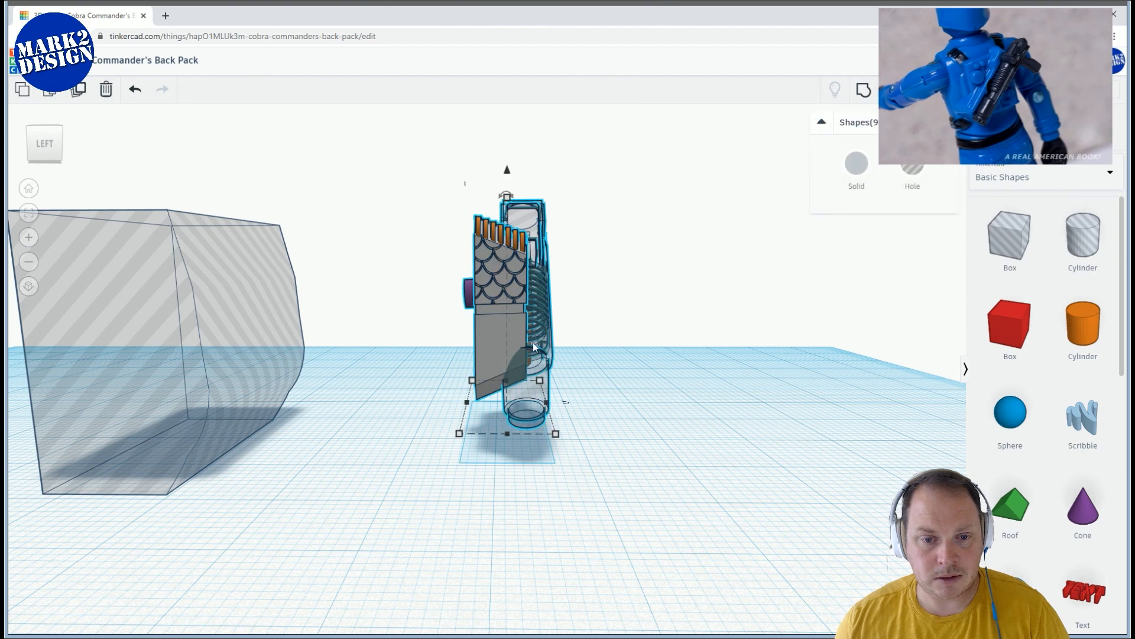
left_click_drag(630, 485, 576, 371)
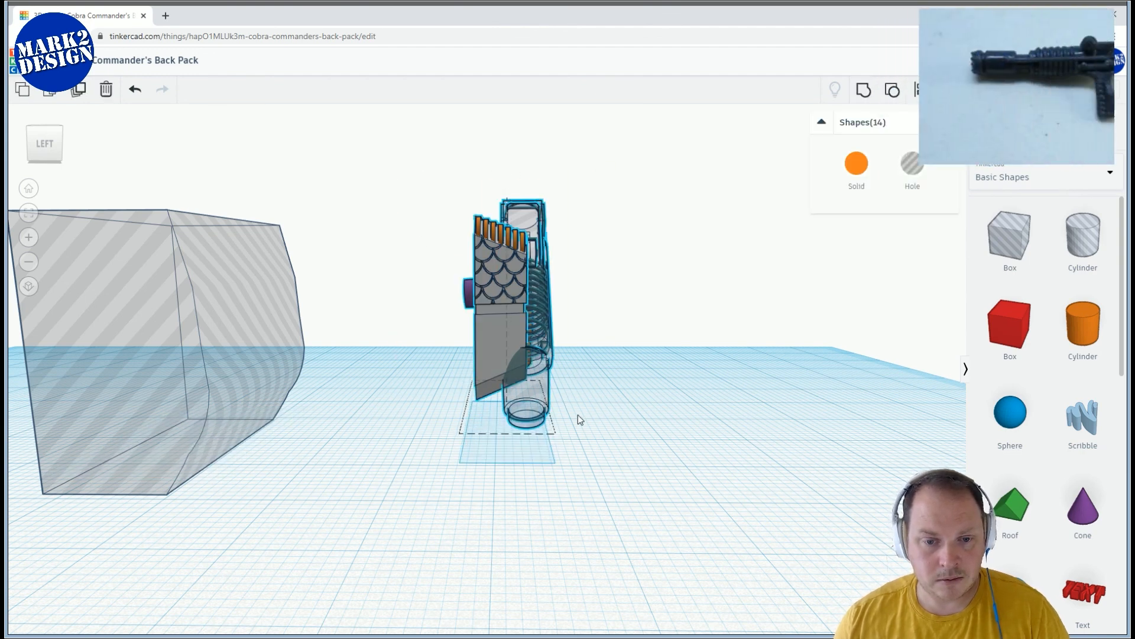
right_click_drag(653, 411, 595, 400)
scroll(577, 401, "up", 2)
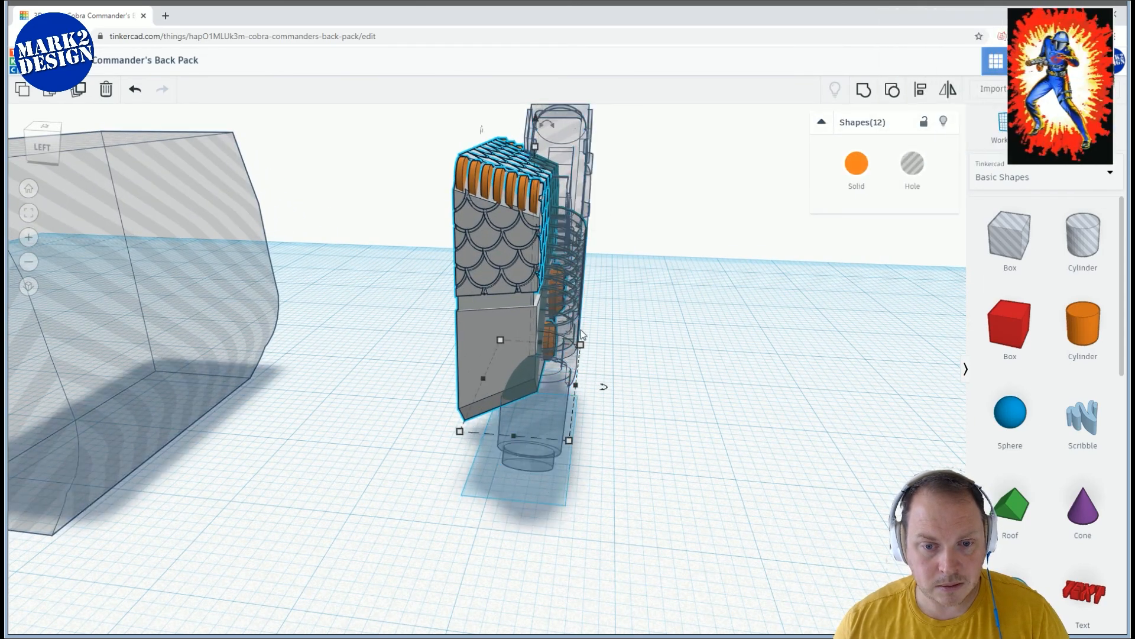
right_click_drag(589, 302, 570, 279)
scroll(570, 279, "up", 2)
right_click_drag(725, 278, 407, 310)
left_click(403, 306, "shift")
right_click_drag(250, 314, 832, 155)
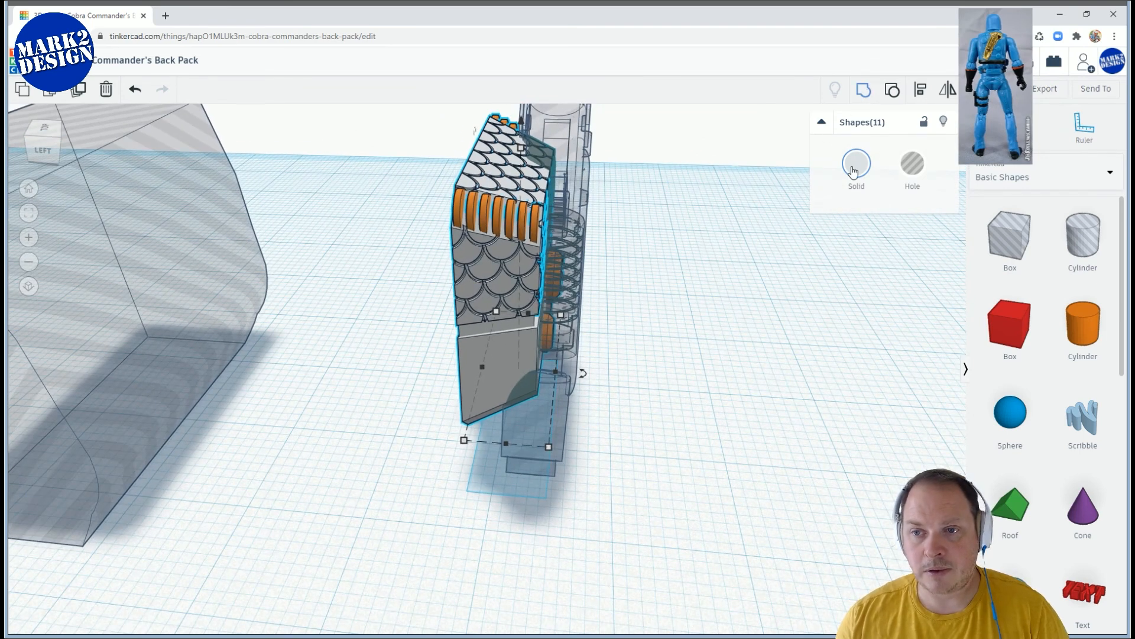
key("ctrl+g")
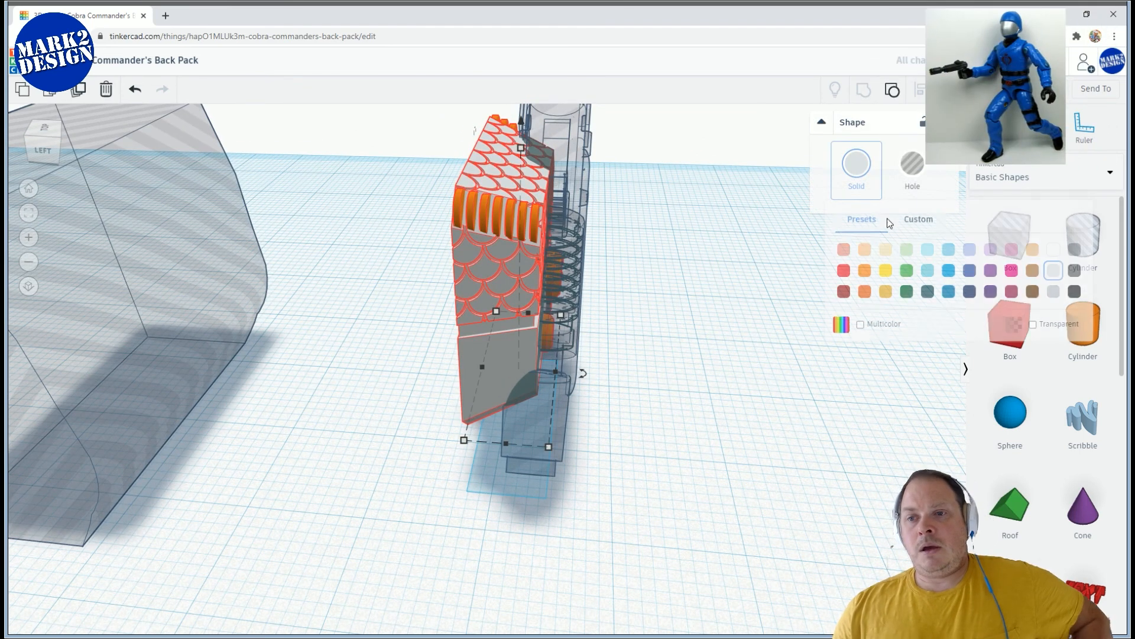
left_click(974, 272)
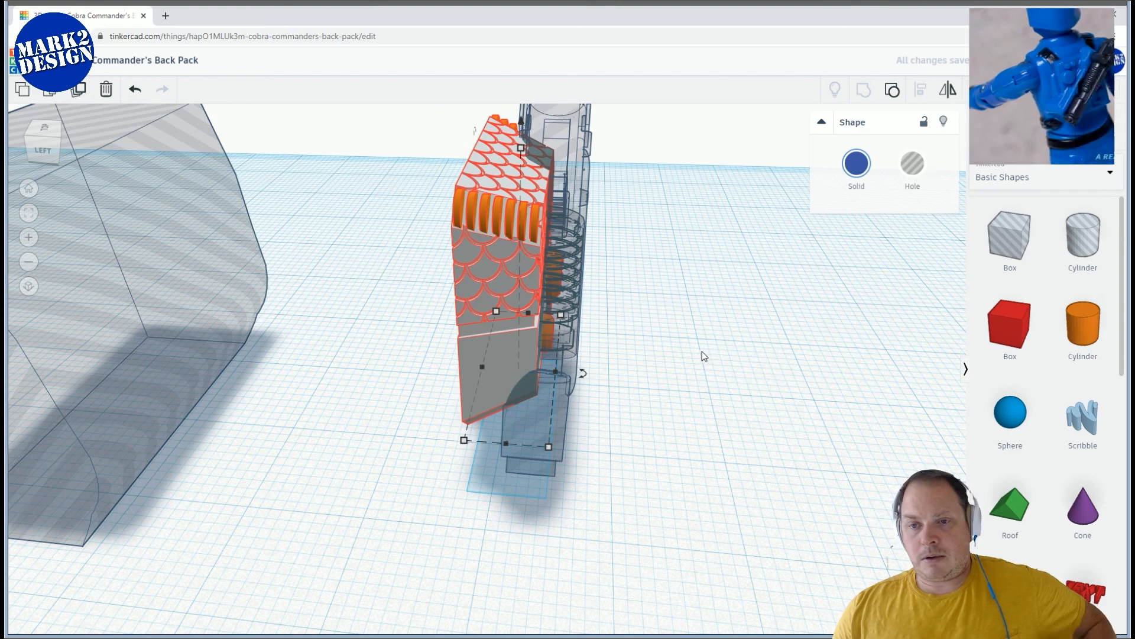
Move the large curved box hole against the rear of the blue back pack so that it overlaps the pack
right_click_drag(697, 358, 520, 314)
left_click(261, 320)
right_click_drag(373, 337, 278, 408)
left_click_drag(260, 385, 503, 347)
right_click_drag(503, 346, 572, 299)
scroll(585, 276, "up", 2)
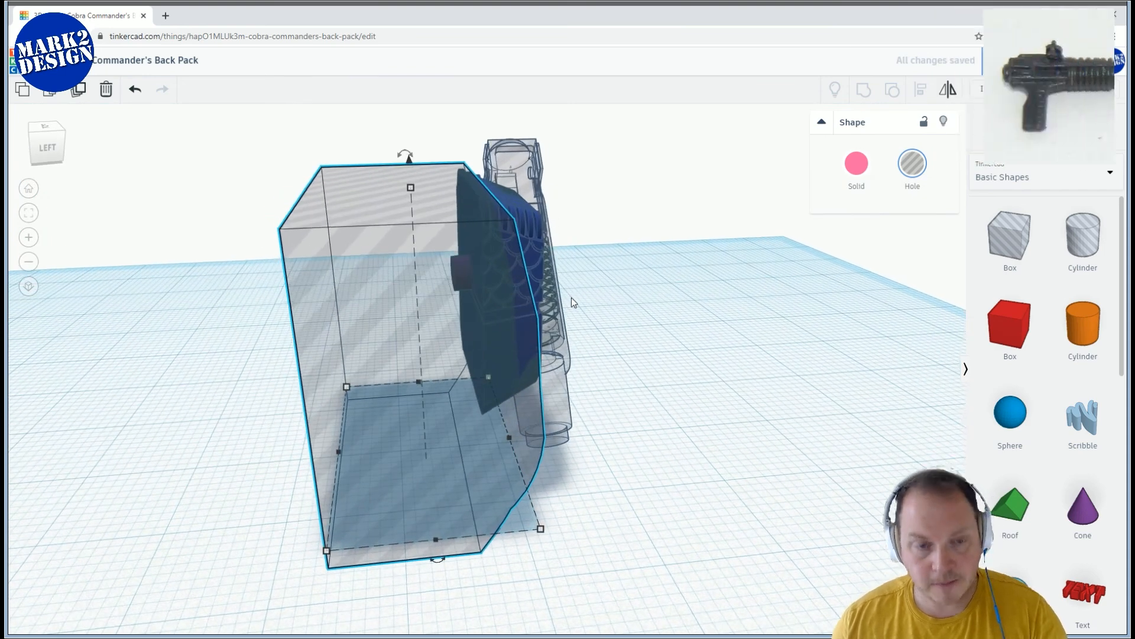
Group the blue back pack with the large box hole and the pistol hole to cut both shapes out of it
scroll(548, 335, "up", 4)
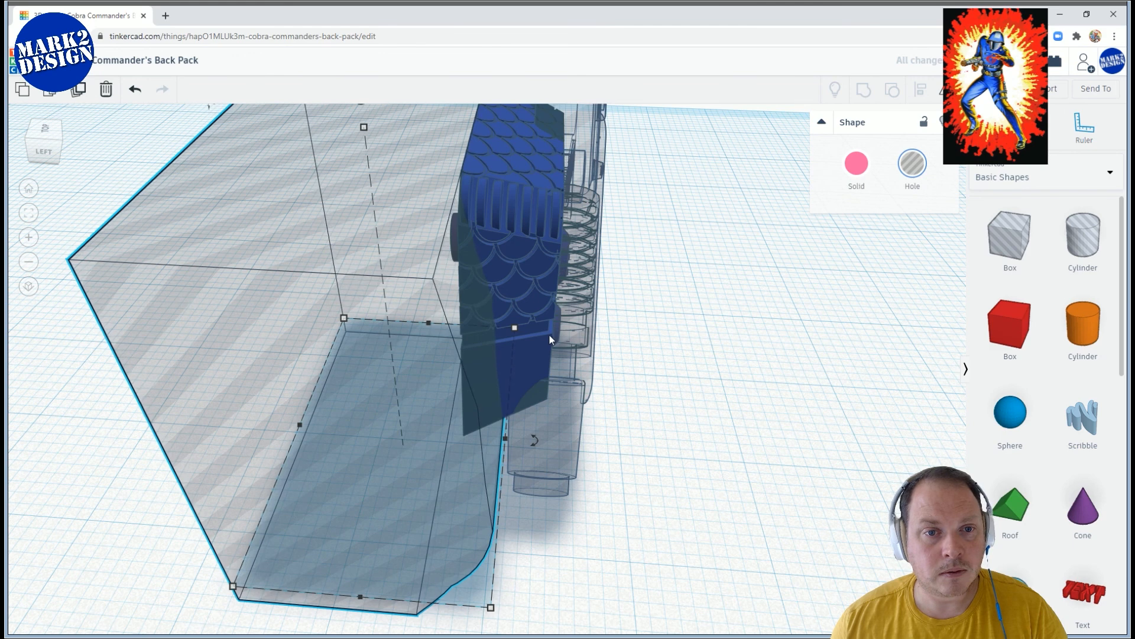
scroll(587, 343, "up", 4)
scroll(652, 338, "down", 2)
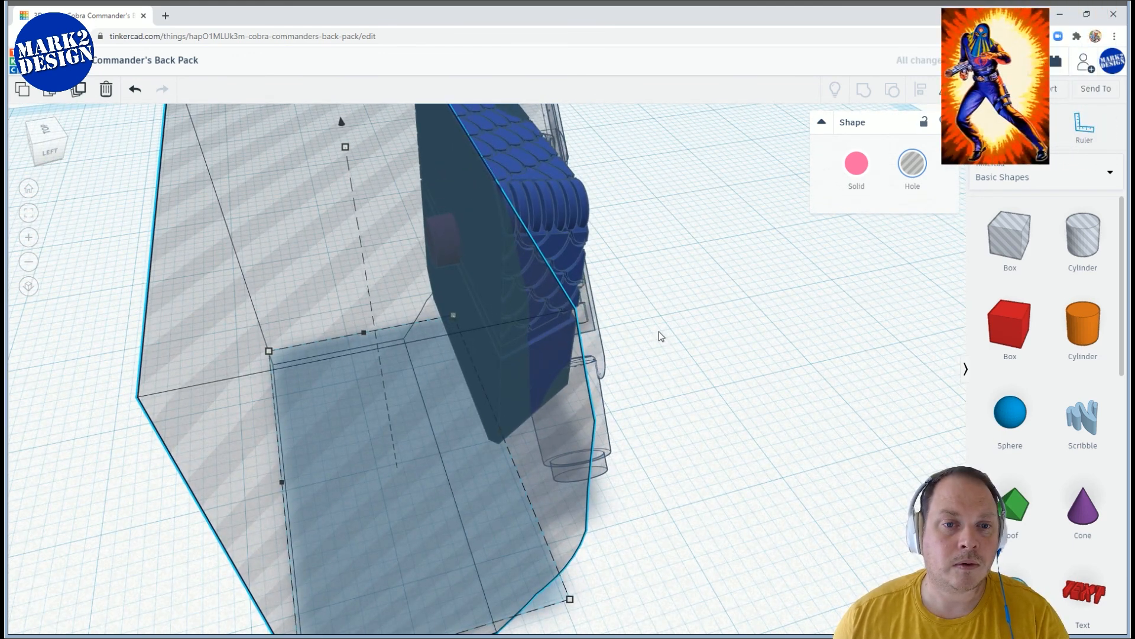
mouse_move(659, 331)
right_mouse_down()
mouse_move(573, 318)
mouse_move(645, 315)
right_mouse_up()
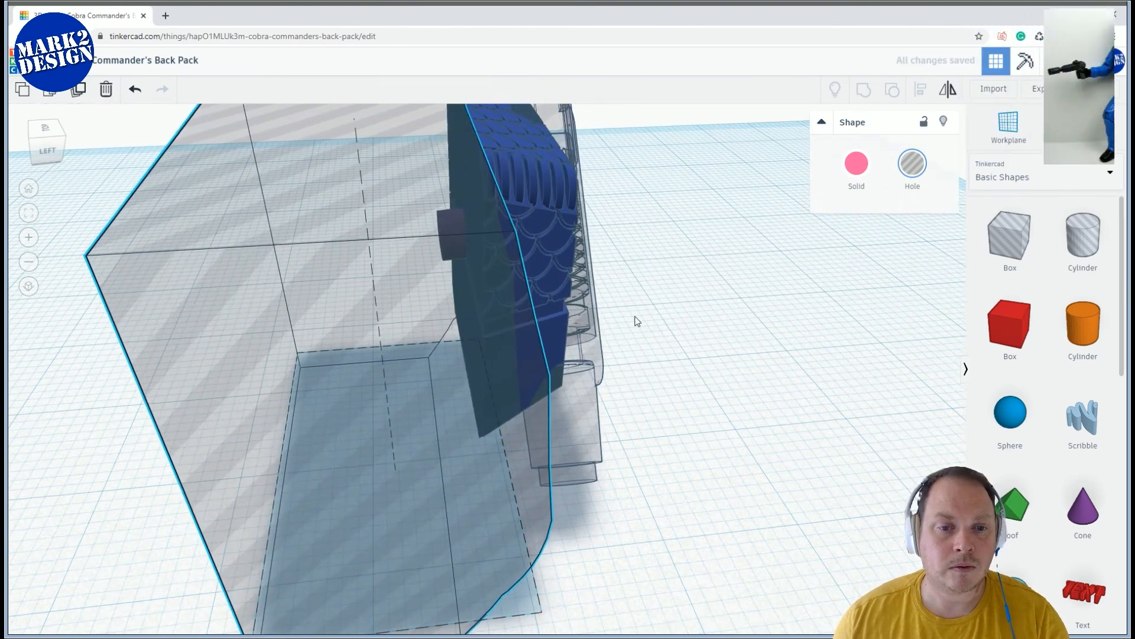
scroll(574, 321, "down", 5)
right_click_drag(638, 318, 600, 289)
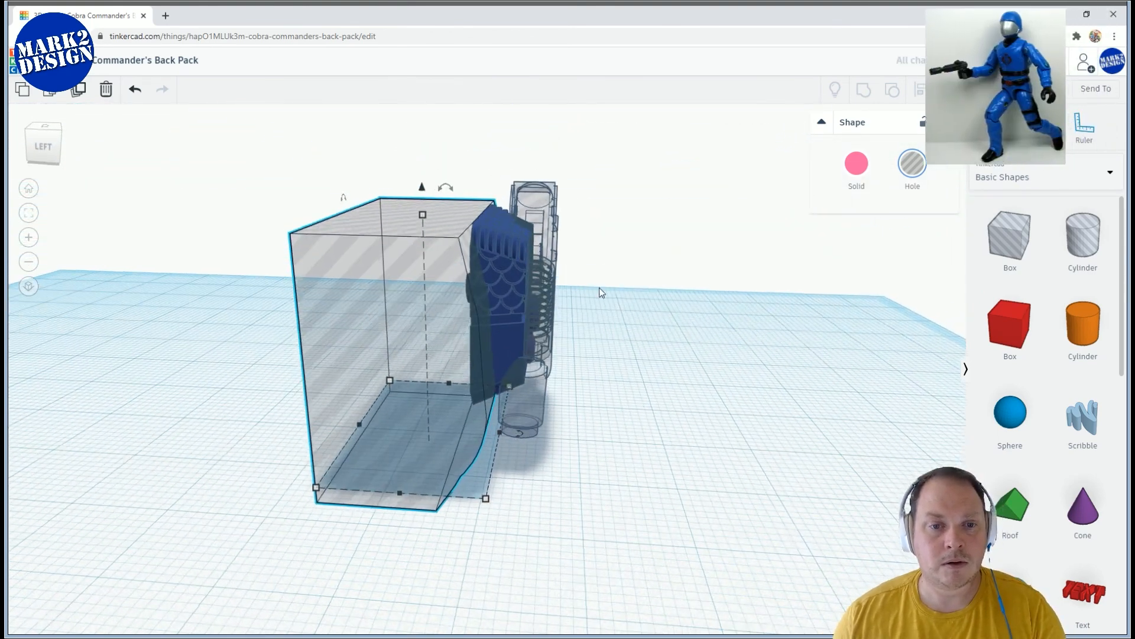
left_click(541, 205, "shift")
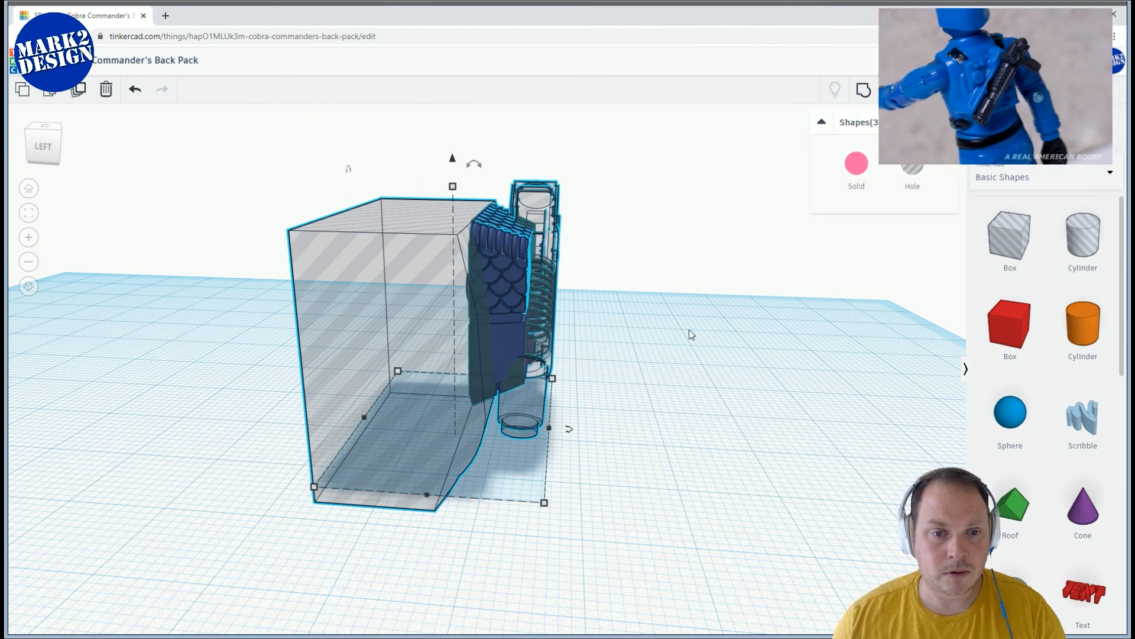
right_click_drag(802, 290, 769, 195)
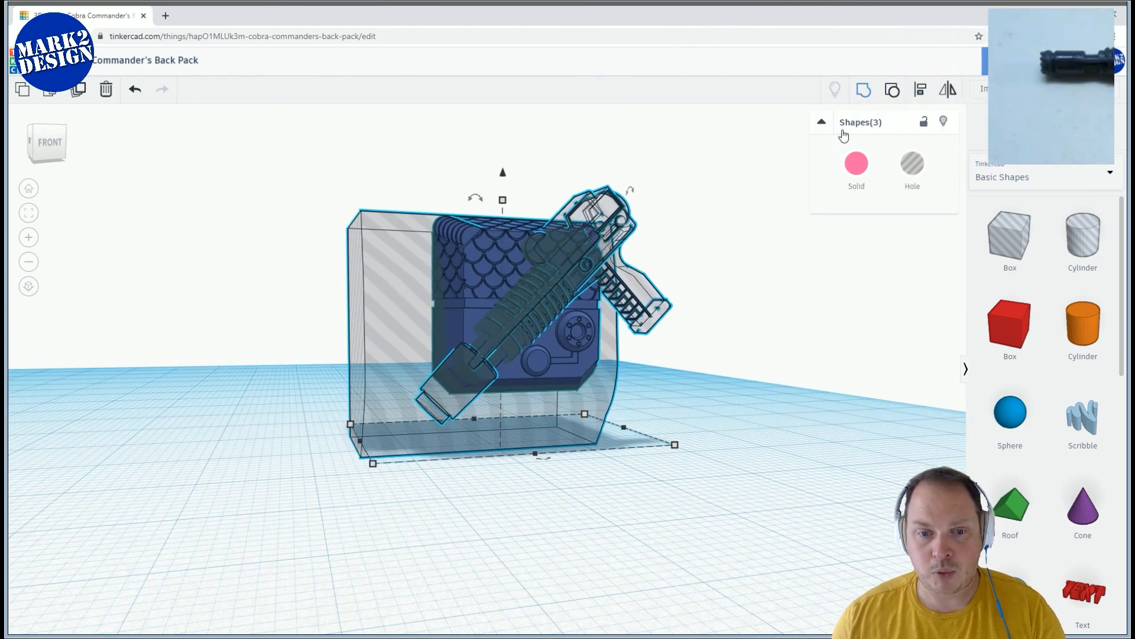
key("ctrl+g")
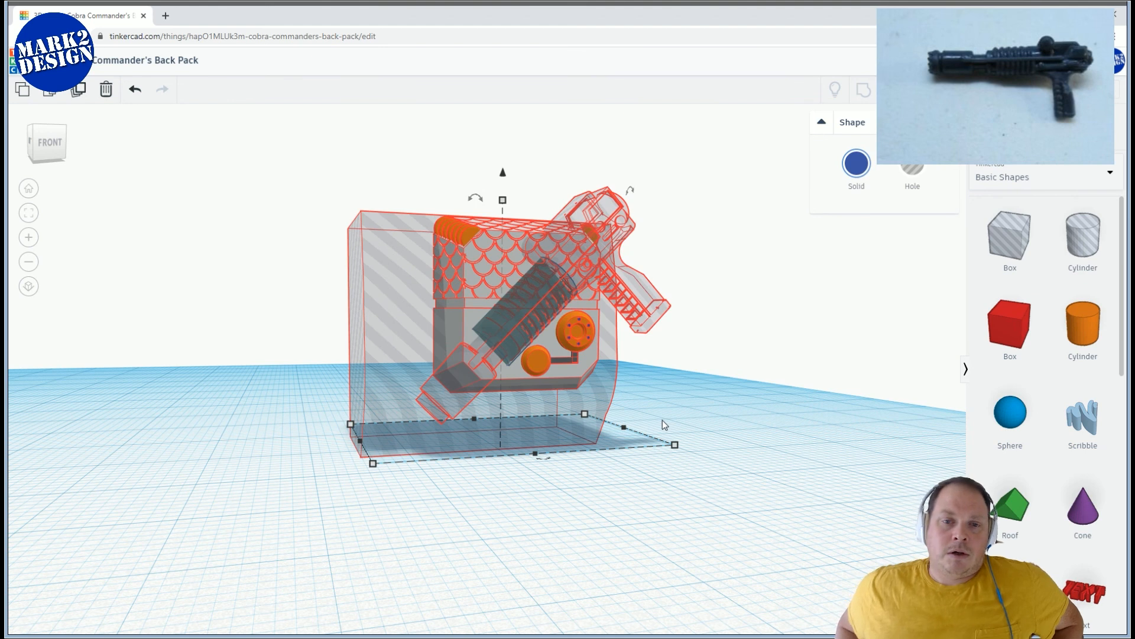